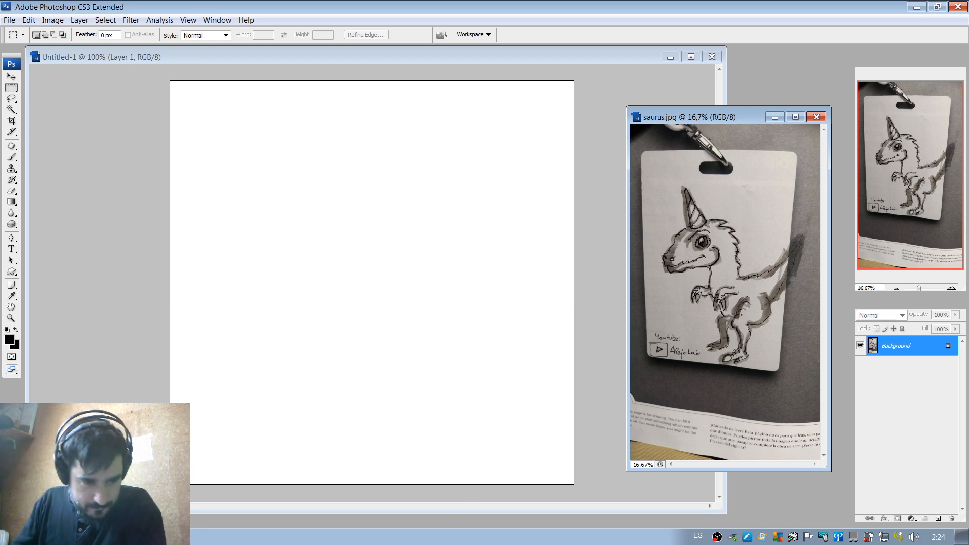
Switch to OBS, mute the Dispositivo de captura de video audio source in the mixer, and return to Photoshop.
key(alt+Tab)
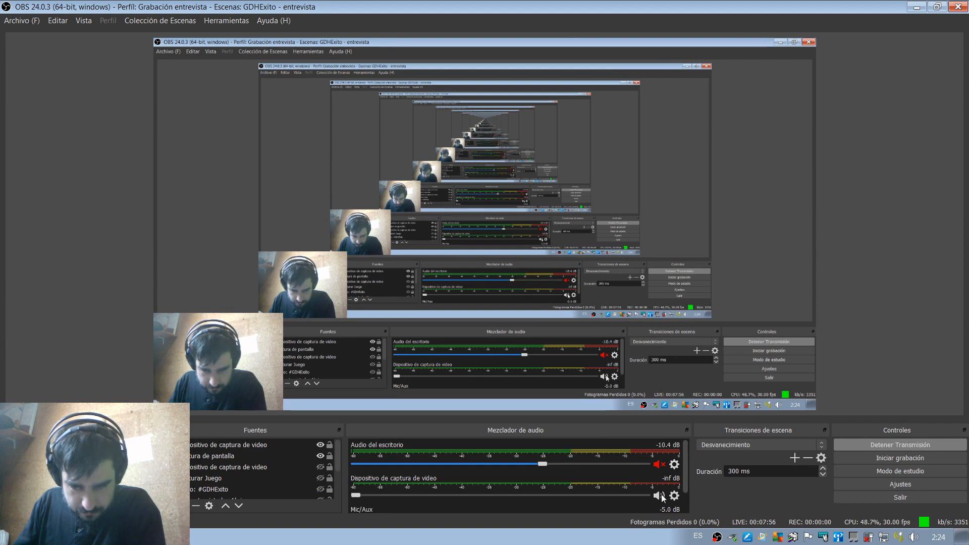
scroll(681, 490, down, 1)
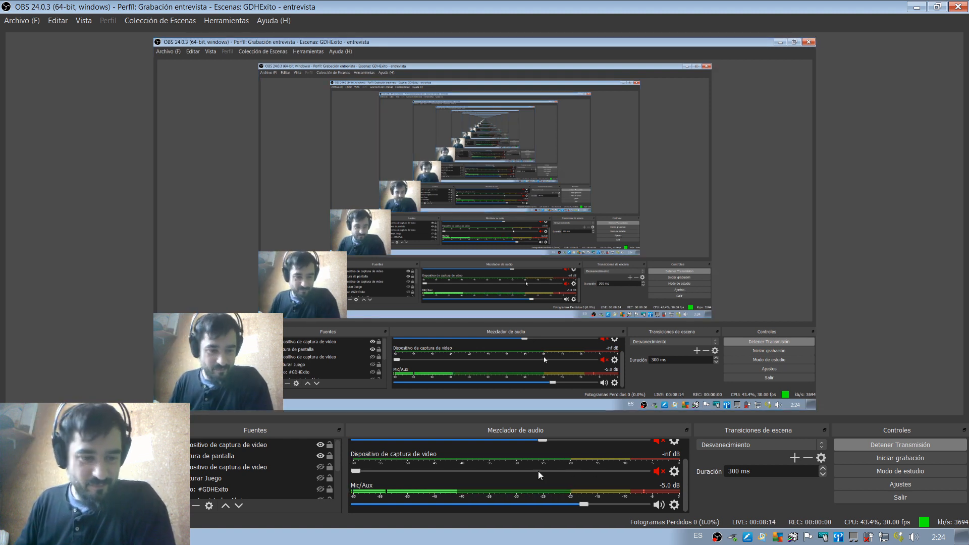
key(alt)
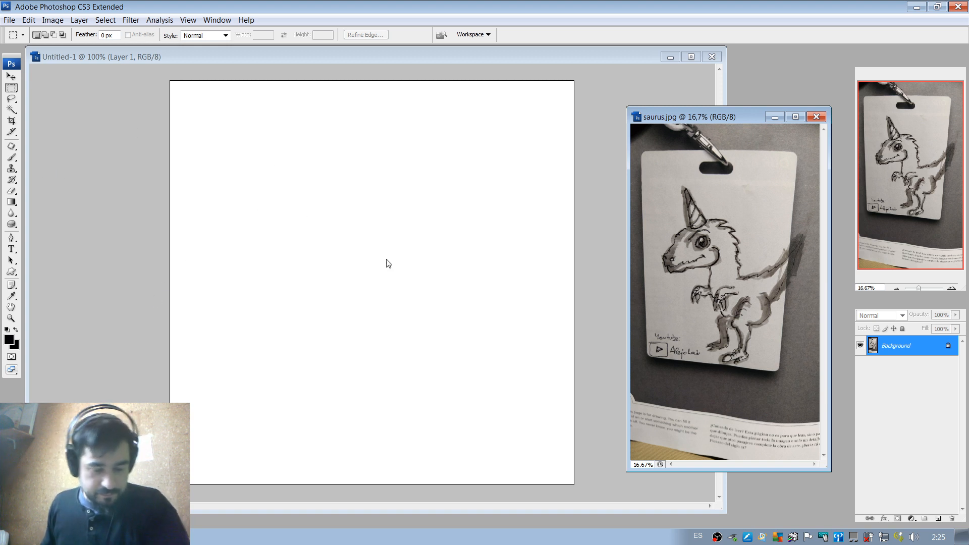
Activate the blank Untitled-1 document and set the Brush tool's master diameter to 32 px.
key(b)
click(335, 260)
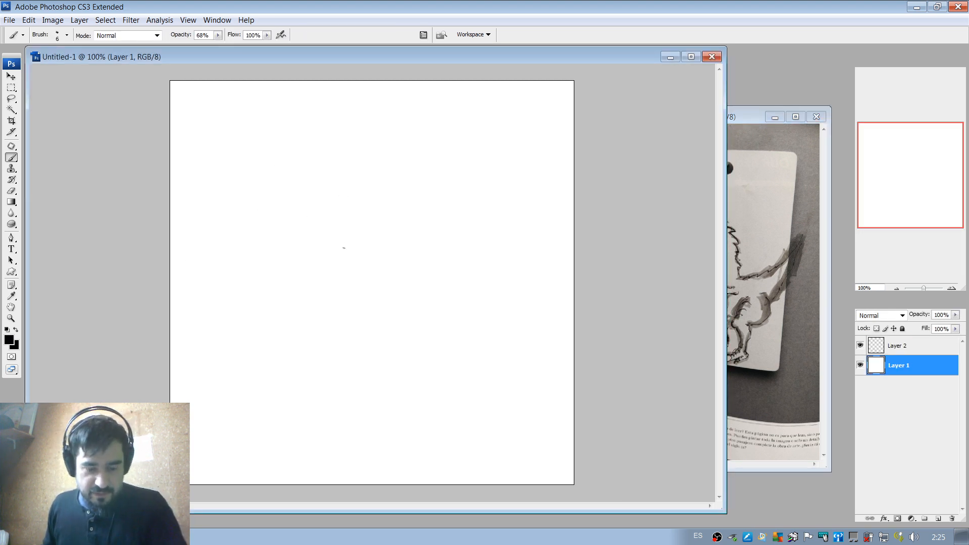
right_click(341, 205)
mouse_move(359, 200)
mouse_down()
mouse_move(398, 205)
mouse_move(375, 201)
mouse_up()
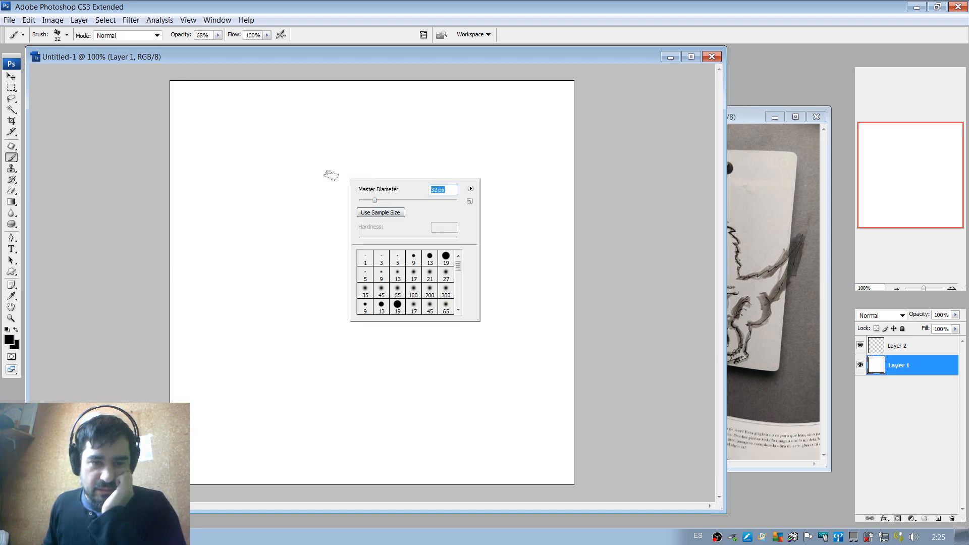
Paint a rough cartoon face on Layer 1 with a round head outline, eyes, nose, mouth, beard and ears.
mouse_move(325, 172)
mouse_down()
mouse_move(290, 241)
mouse_move(336, 270)
mouse_up()
drag(326, 196, 321, 211)
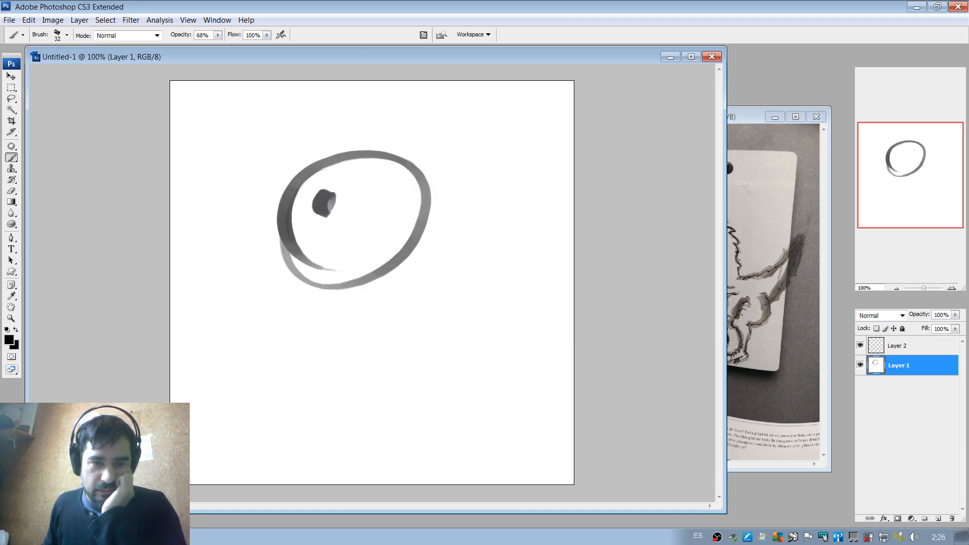
drag(376, 197, 371, 212)
mouse_move(320, 246)
mouse_down()
mouse_move(337, 261)
mouse_move(355, 250)
mouse_up()
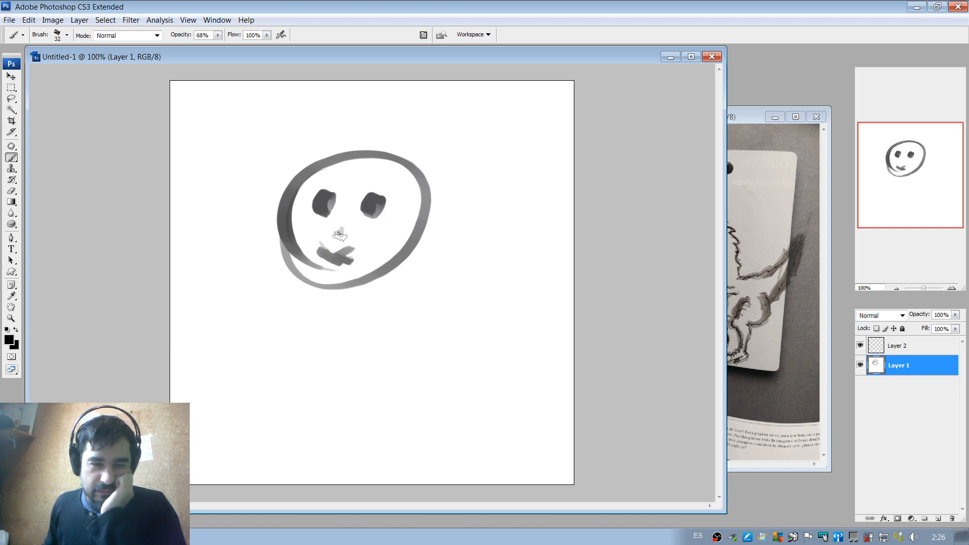
mouse_move(336, 231)
mouse_down()
mouse_move(347, 234)
mouse_move(320, 265)
mouse_move(331, 260)
mouse_up()
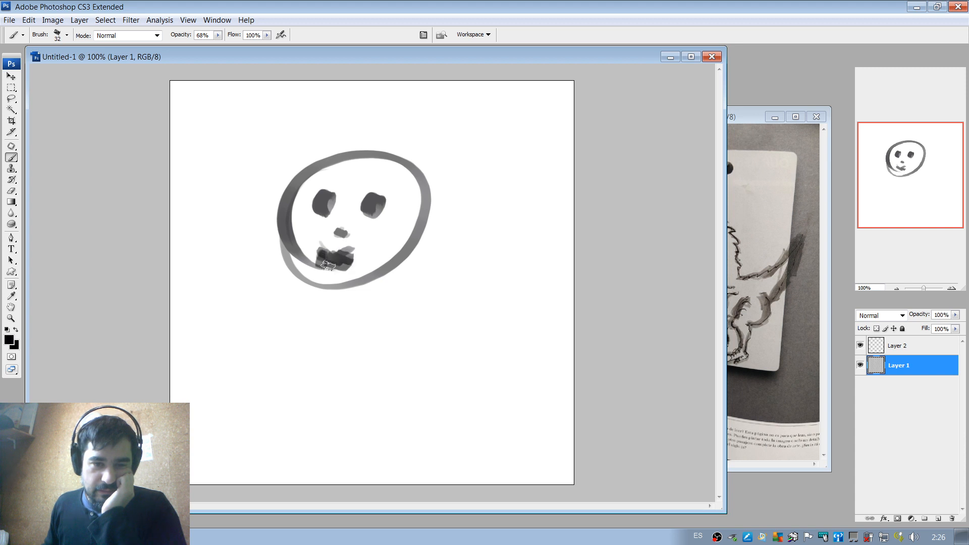
mouse_move(328, 265)
mouse_down()
mouse_move(347, 257)
mouse_move(299, 274)
mouse_move(330, 296)
mouse_move(334, 274)
mouse_move(375, 267)
mouse_move(433, 209)
mouse_move(420, 235)
mouse_up()
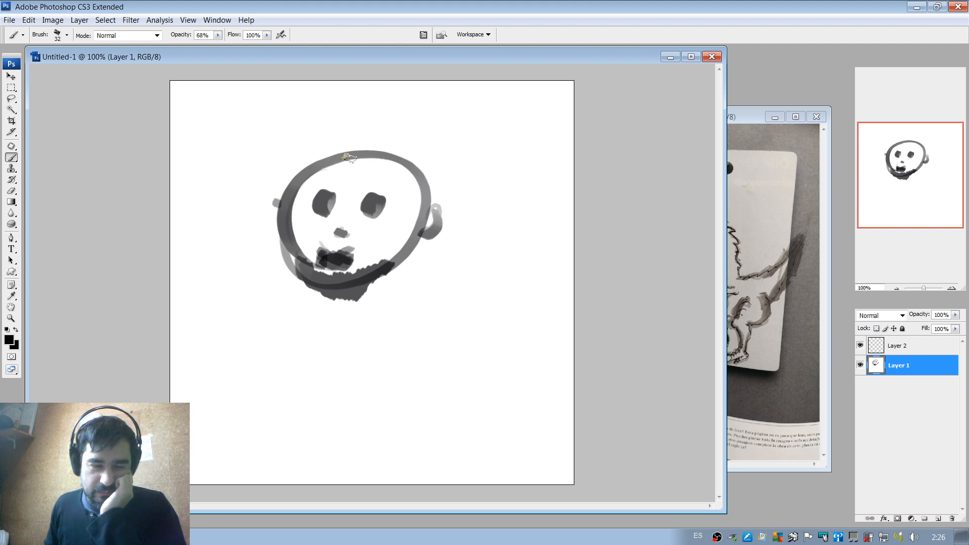
mouse_move(329, 195)
mouse_down()
mouse_move(376, 189)
mouse_move(372, 207)
mouse_move(363, 200)
mouse_move(377, 220)
mouse_up()
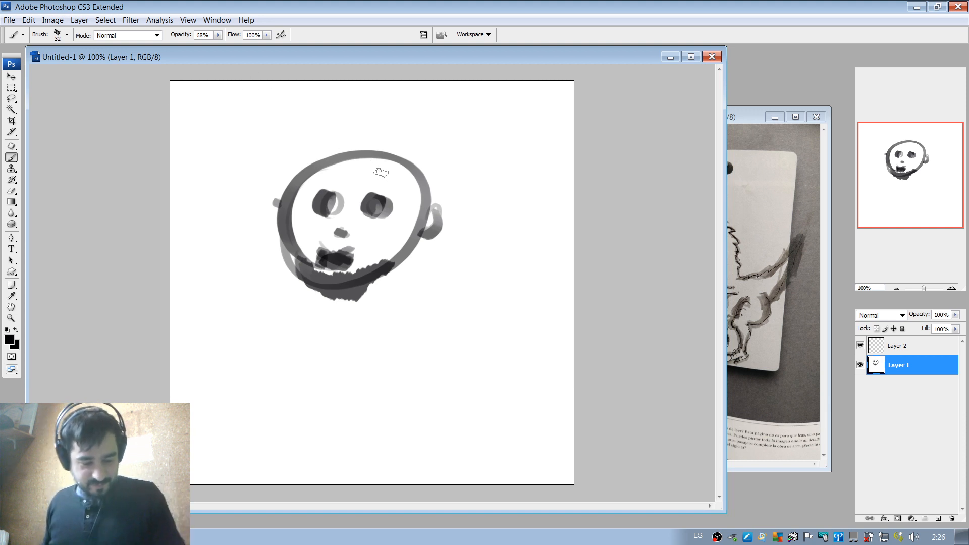
Try to erase the painted face on Layer 1 with the 91 px eraser, and undo the erasing and the last eye strokes.
key(e)
right_click(392, 171)
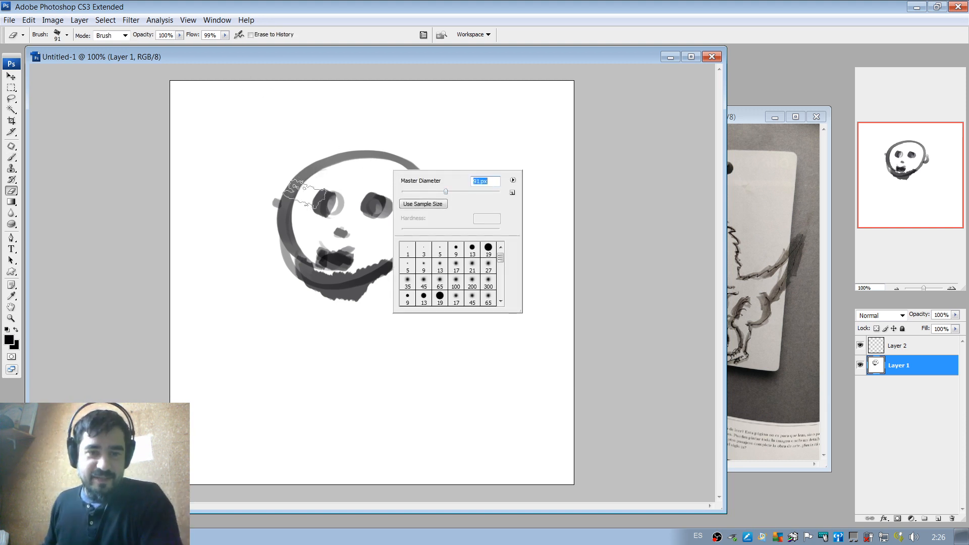
mouse_move(304, 192)
mouse_down()
mouse_move(346, 184)
mouse_move(282, 206)
mouse_move(434, 186)
mouse_move(457, 242)
mouse_up()
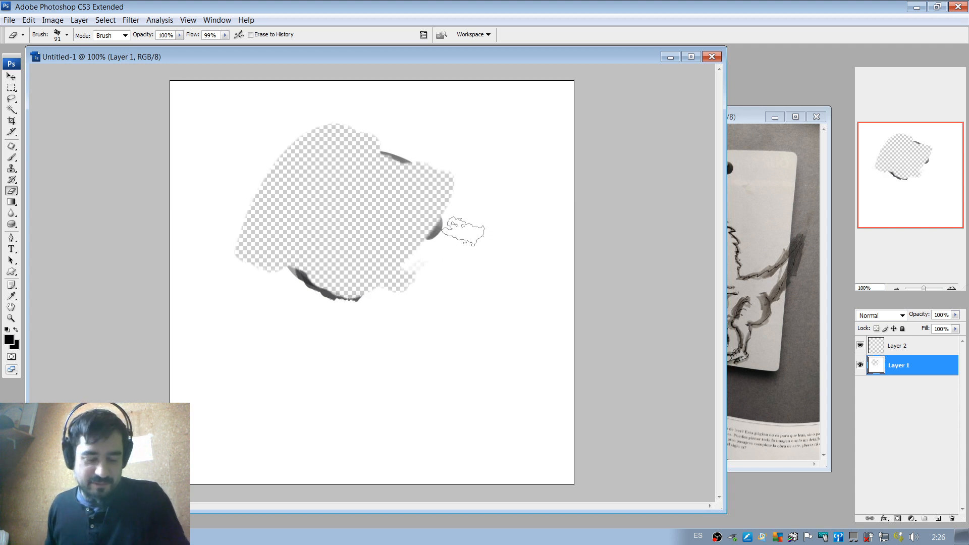
key(ctrl+z)
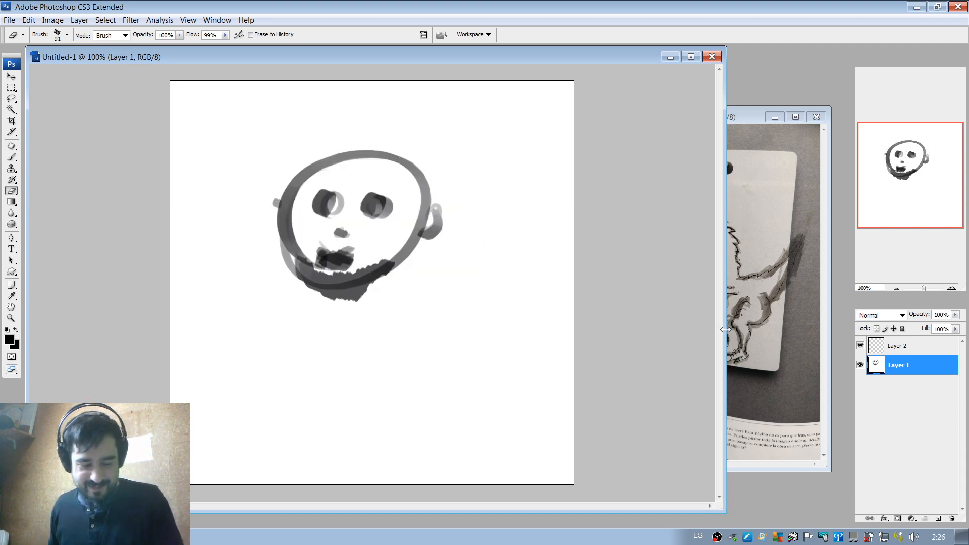
key(ctrl+alt+z)
key(ctrl+alt+z)
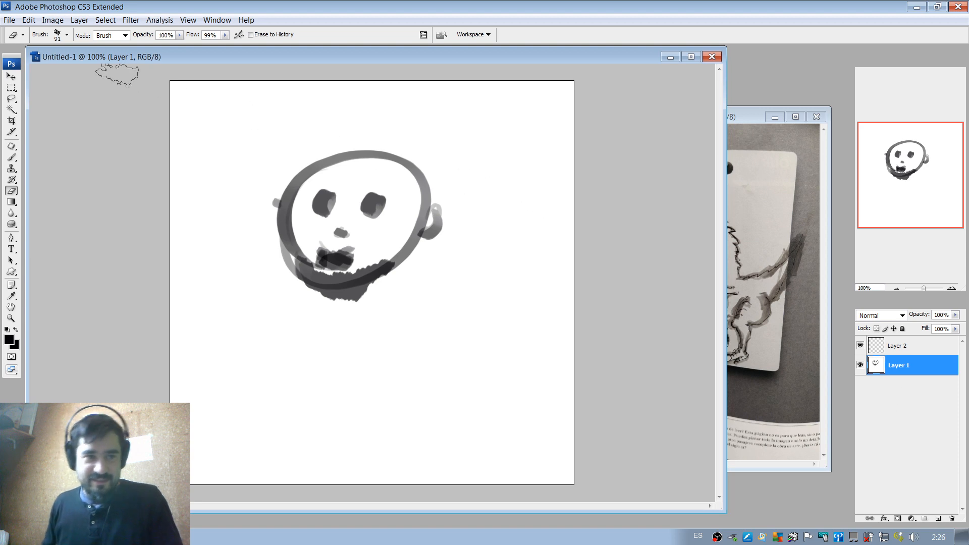
Fill Layer 1 with the black foreground color in Normal mode at 100% opacity.
click(28, 20)
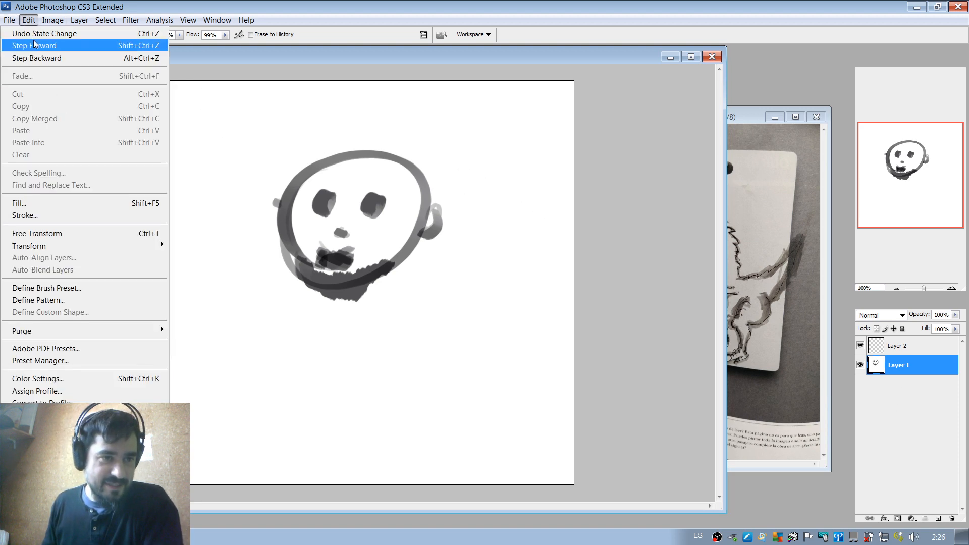
click(19, 203)
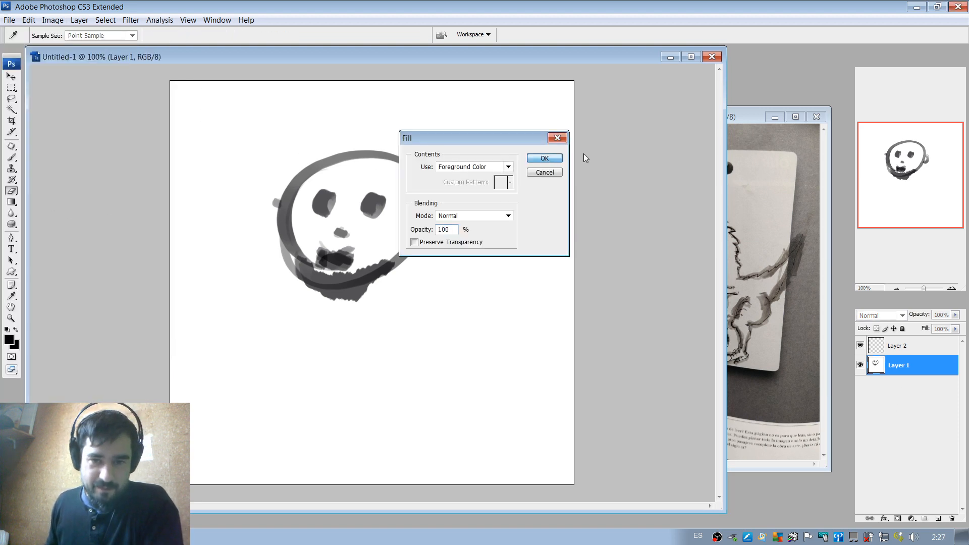
click(545, 160)
Set the foreground color to pale lavender #d2c3f2 and fill Layer 1 with it at 100% opacity.
click(896, 347)
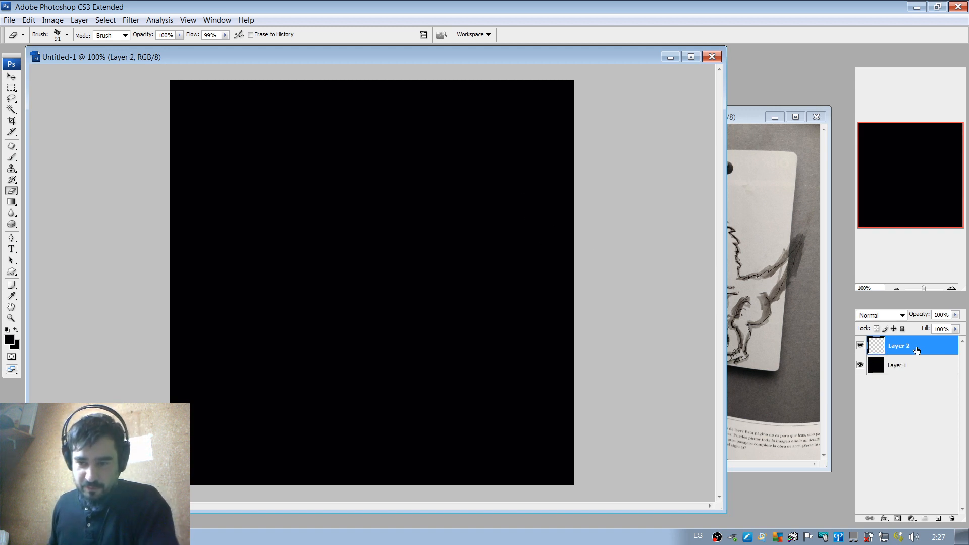
click(13, 340)
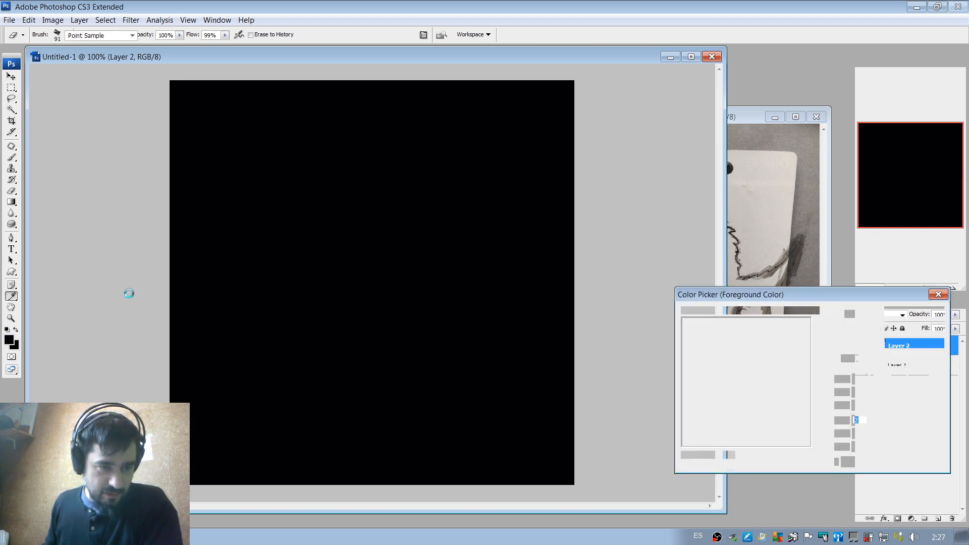
drag(699, 319, 707, 324)
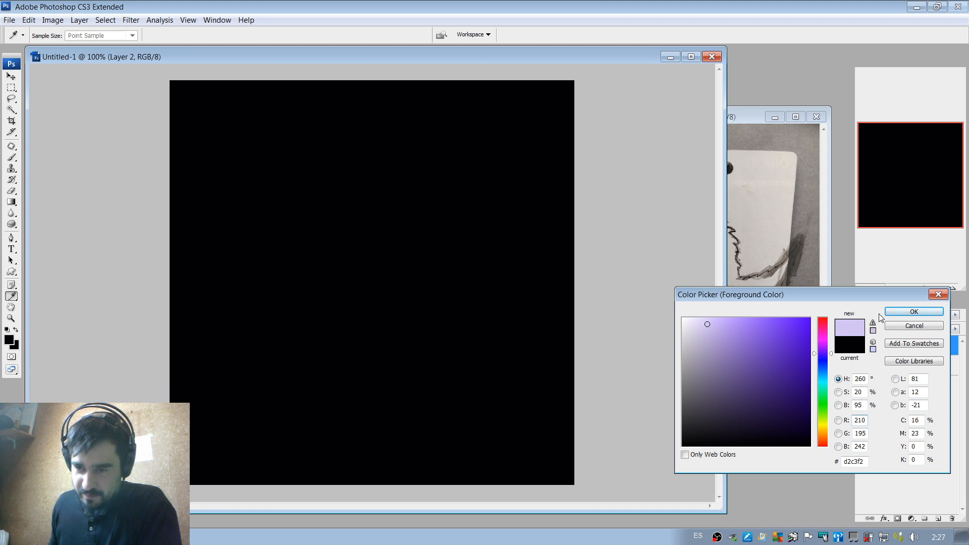
click(908, 314)
click(897, 365)
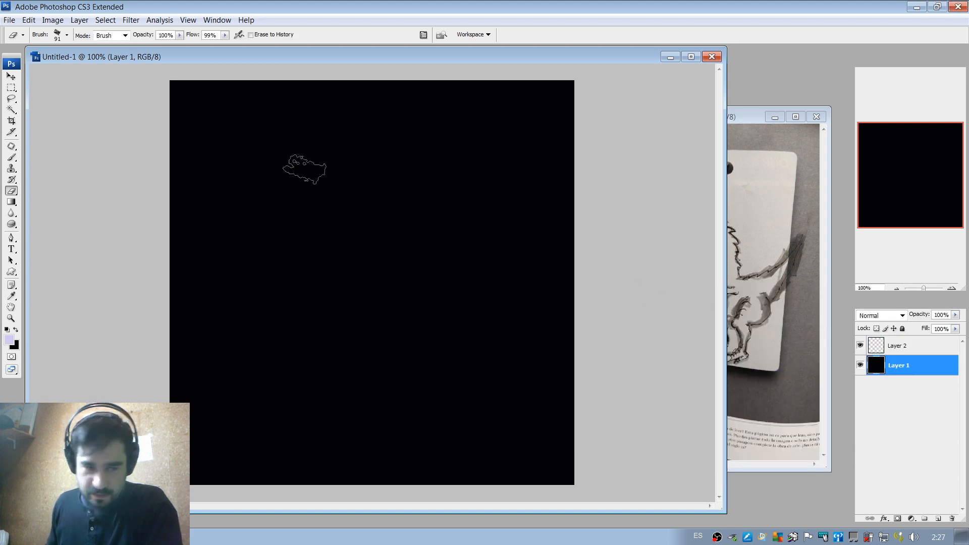
click(29, 20)
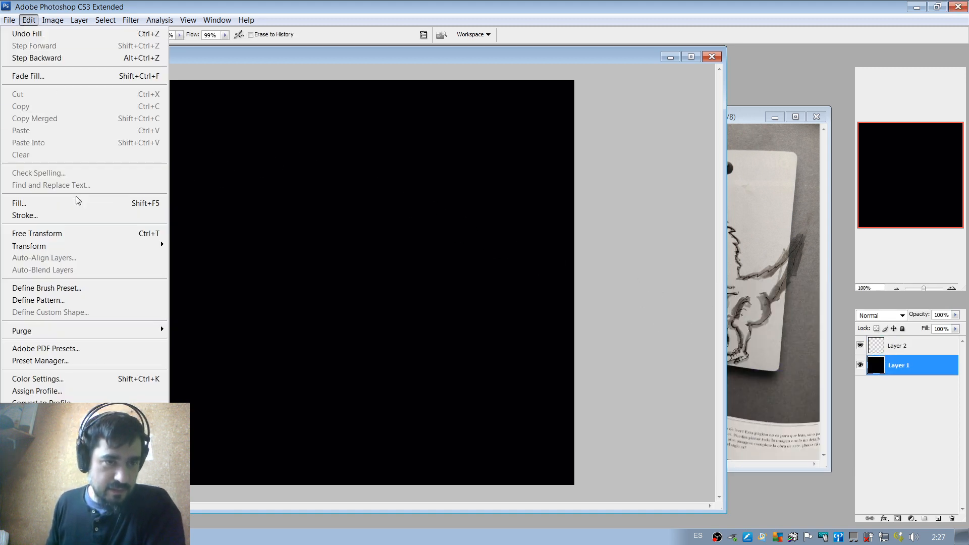
click(78, 201)
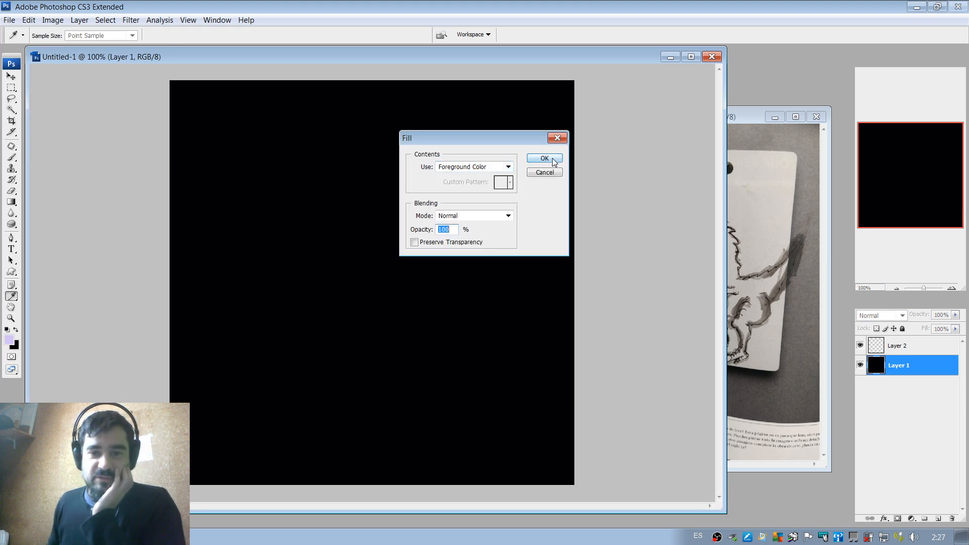
click(544, 158)
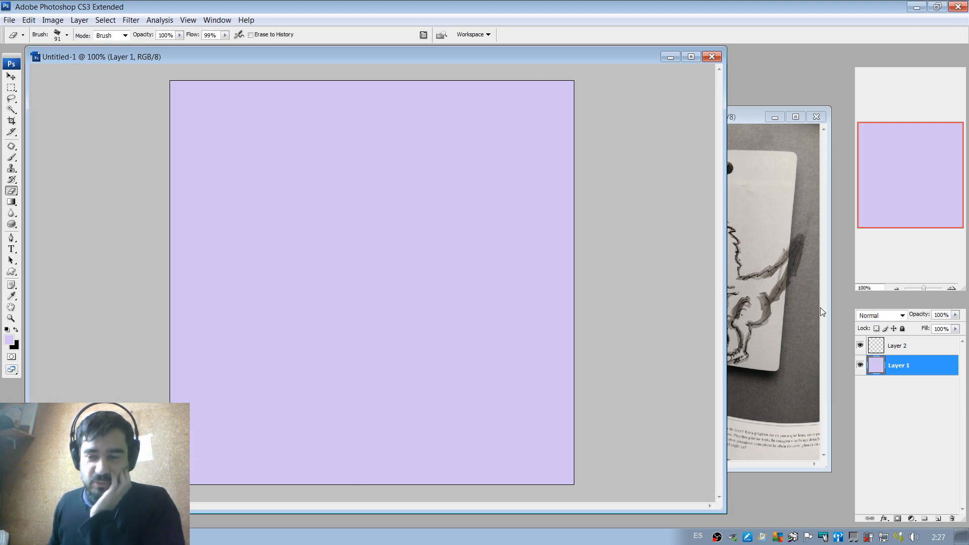
Make Layer 2 active and swap the foreground and background colors to paint with black.
click(906, 348)
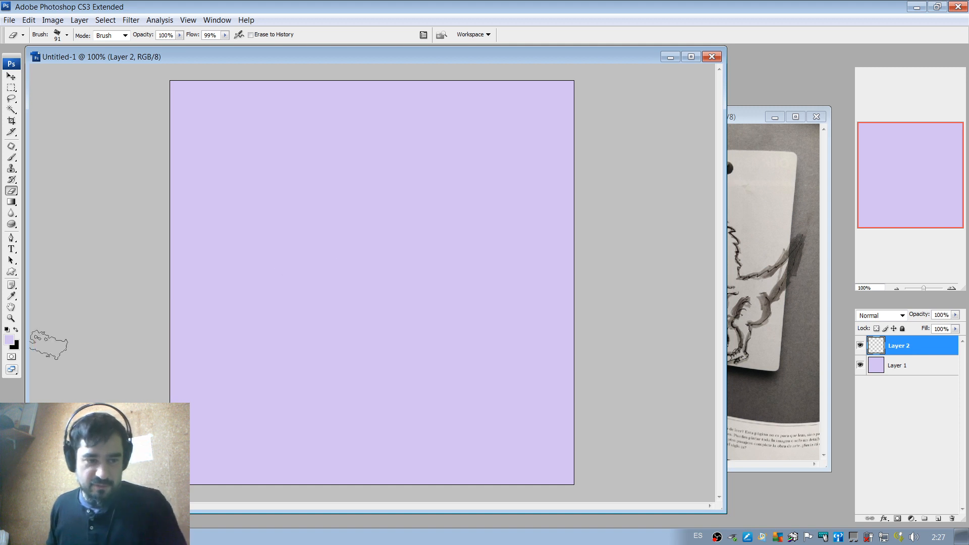
click(16, 330)
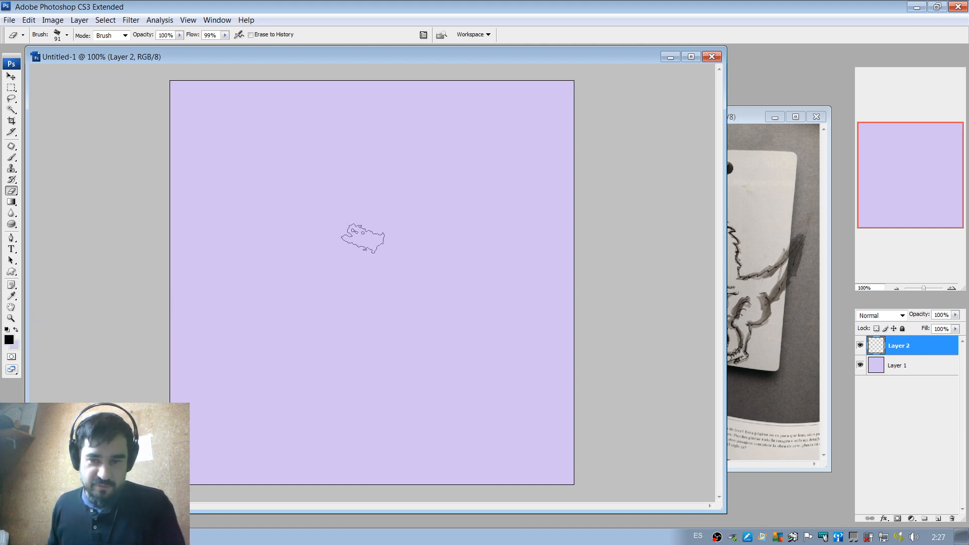
Shift the saurus.jpg reference window slightly towards the canvas and maximize the Untitled-1 window.
click(737, 119)
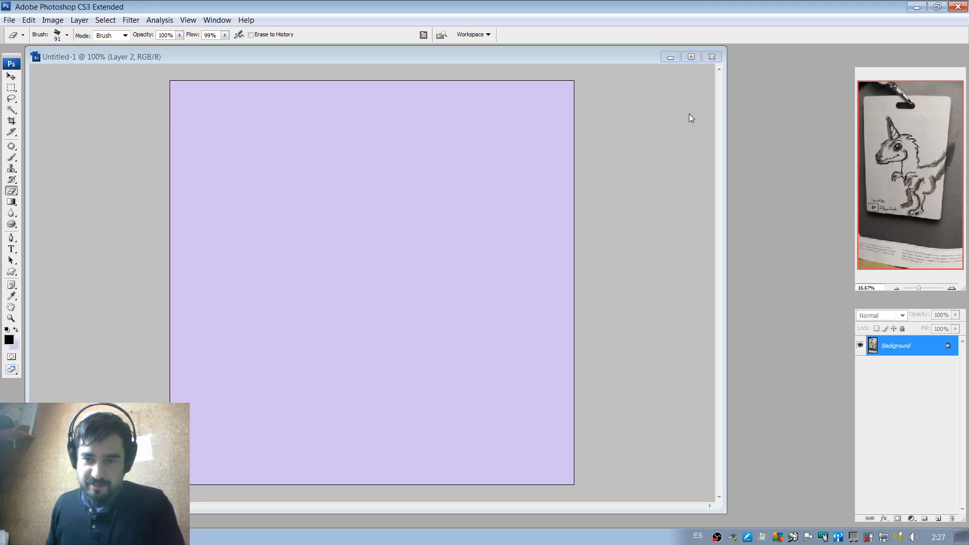
drag(688, 114, 668, 99)
drag(724, 117, 717, 117)
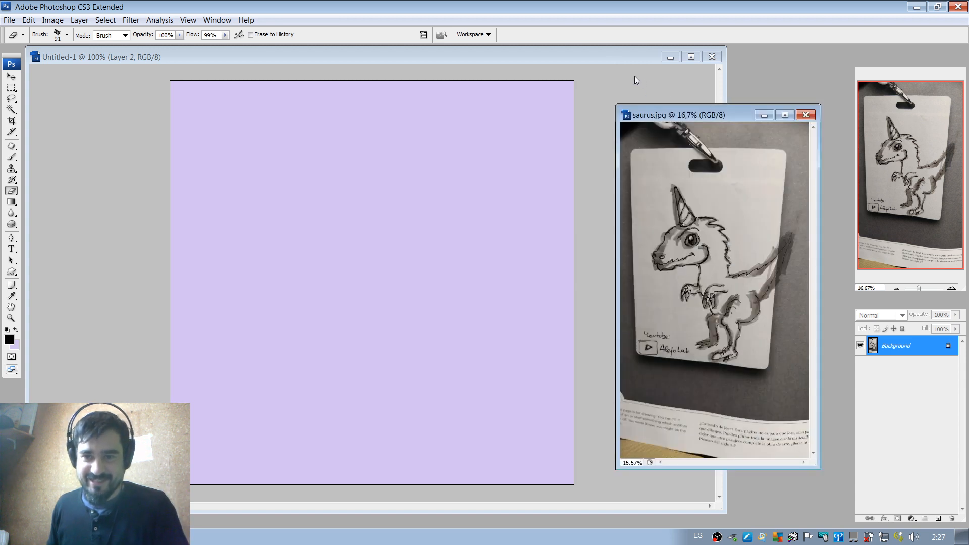
click(630, 67)
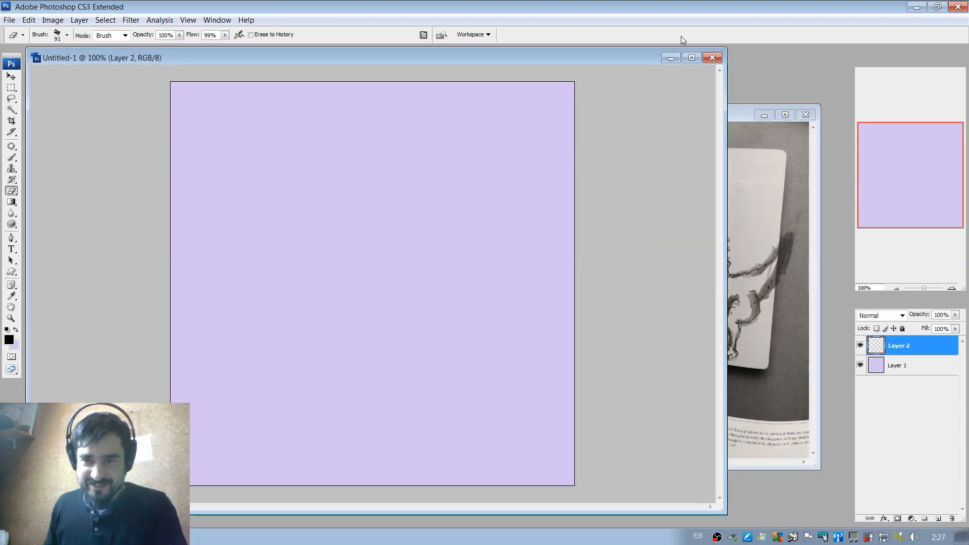
click(692, 58)
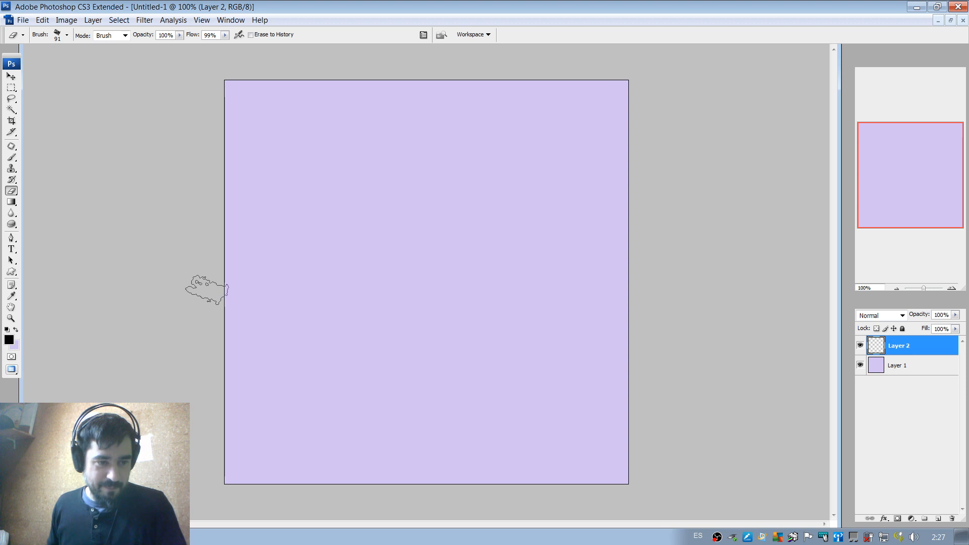
Reduce the eraser's master diameter from the canvas brush settings to 30 px, and enlarge it to 49 px.
right_click(404, 205)
drag(420, 231, 417, 231)
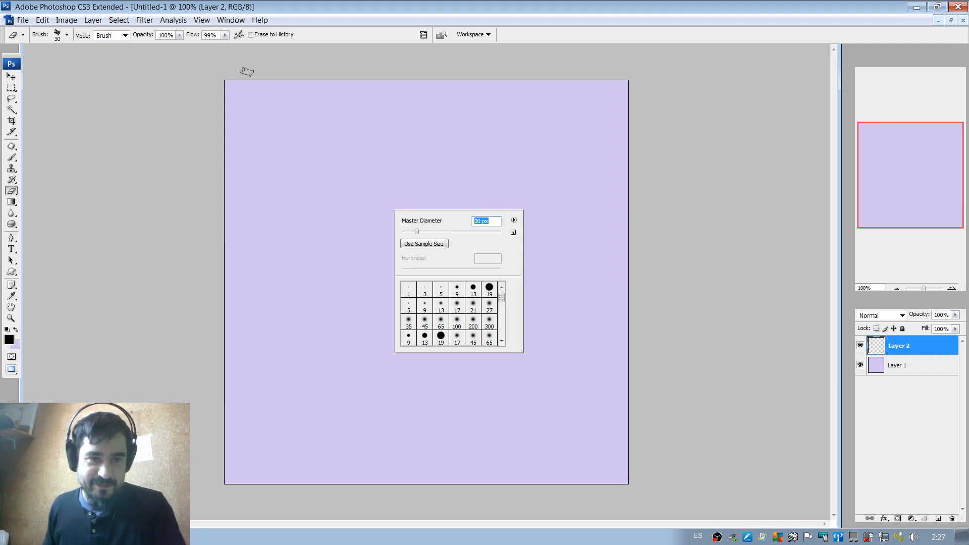
click(311, 9)
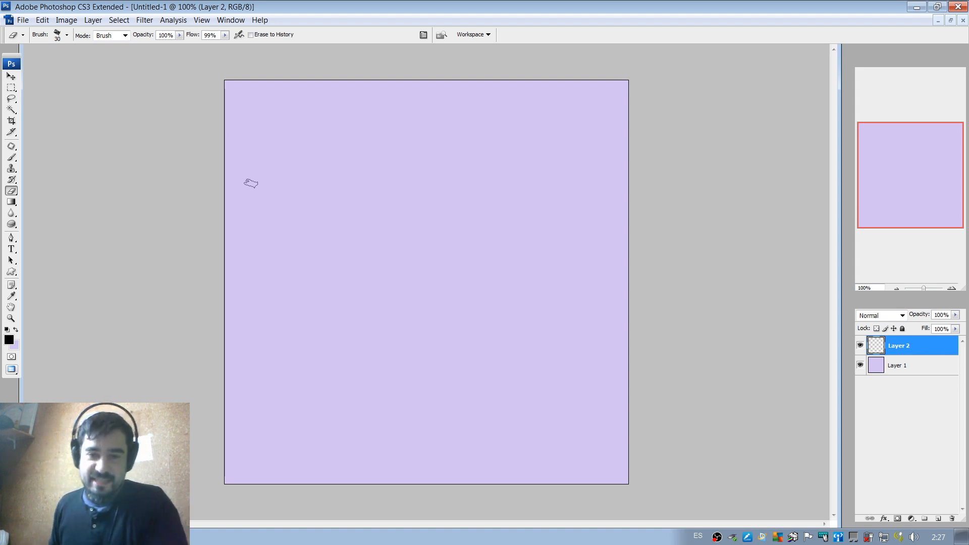
right_click(344, 202)
click(349, 148)
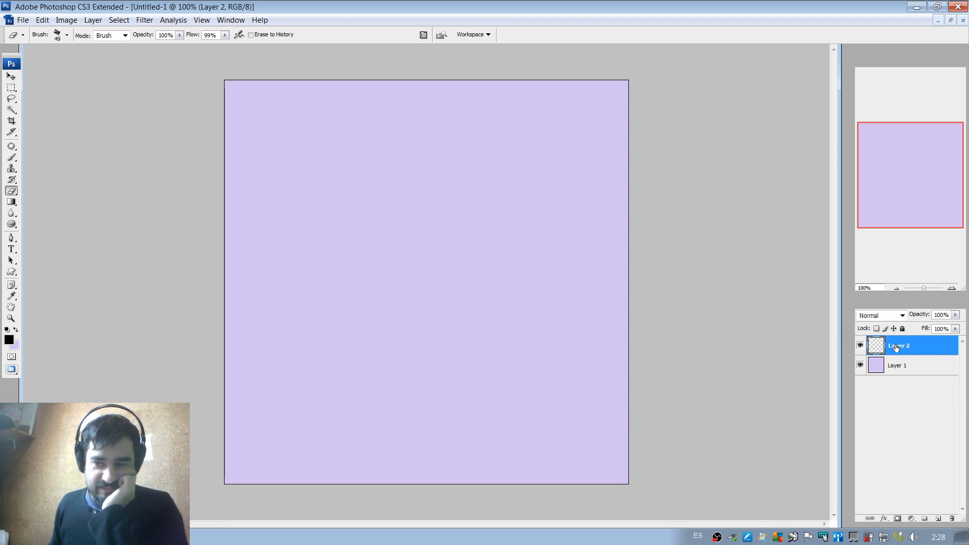
Sketch the curved outline of the head on Layer 2 with the 32 px black brush at 68% opacity.
key(b)
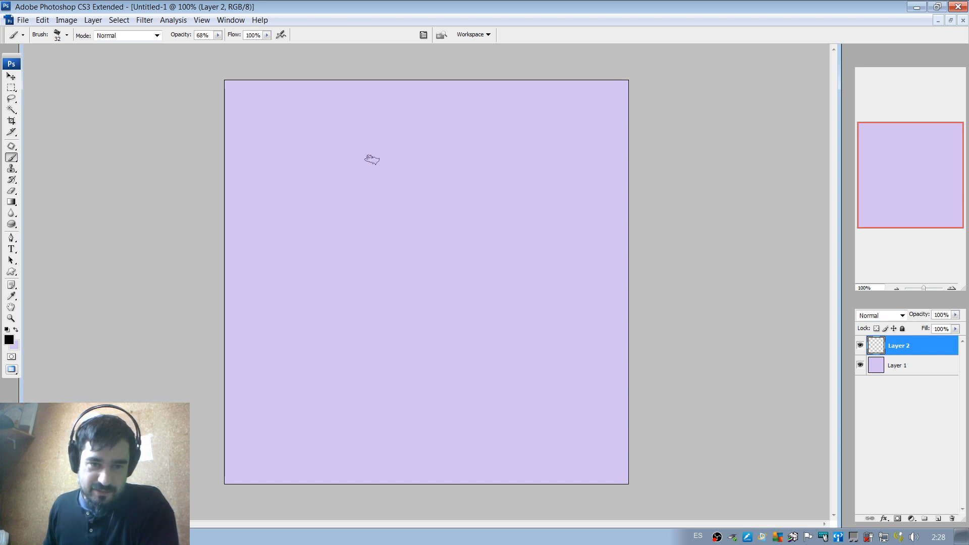
drag(316, 184, 386, 273)
drag(346, 176, 426, 260)
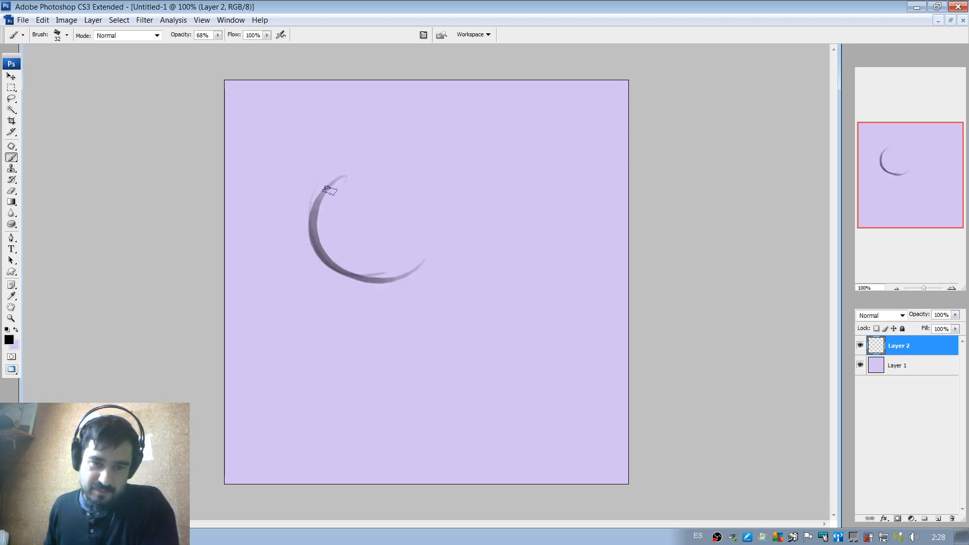
mouse_move(329, 191)
mouse_down()
mouse_move(443, 125)
mouse_move(405, 126)
mouse_move(481, 139)
mouse_move(529, 164)
mouse_up()
Enlarge the brush to 89 px and thicken the head's curve with broad overlapping strokes on Layer 2.
right_click(465, 149)
mouse_move(443, 140)
mouse_down()
mouse_move(385, 149)
mouse_move(339, 226)
mouse_up()
mouse_move(470, 122)
mouse_down()
mouse_move(335, 168)
mouse_move(393, 249)
mouse_up()
drag(437, 252, 381, 267)
drag(458, 225, 373, 178)
Paint a long S-shaped neck and back line from the top of the head down to the canvas's lower edge.
mouse_move(457, 140)
mouse_down()
mouse_move(531, 192)
mouse_move(545, 190)
mouse_move(484, 455)
mouse_up()
drag(467, 369, 553, 486)
drag(489, 333, 550, 477)
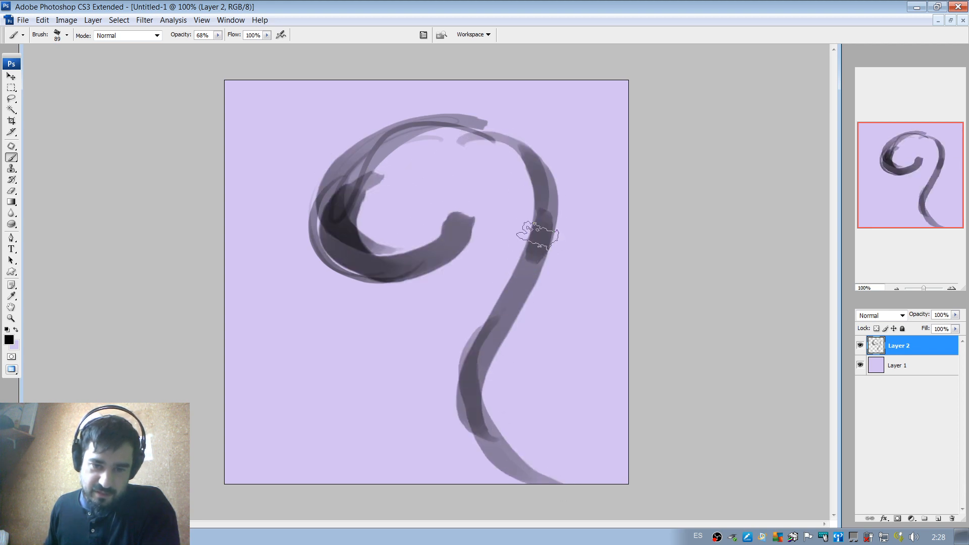
Paint broad overlapping 89 px strokes over the lower neck and add a long curved stroke for the front of the neck.
drag(538, 236, 559, 469)
drag(511, 309, 544, 475)
drag(502, 364, 541, 472)
mouse_move(459, 372)
mouse_down()
mouse_move(449, 293)
mouse_move(472, 472)
mouse_move(528, 414)
mouse_move(629, 488)
mouse_move(528, 306)
mouse_up()
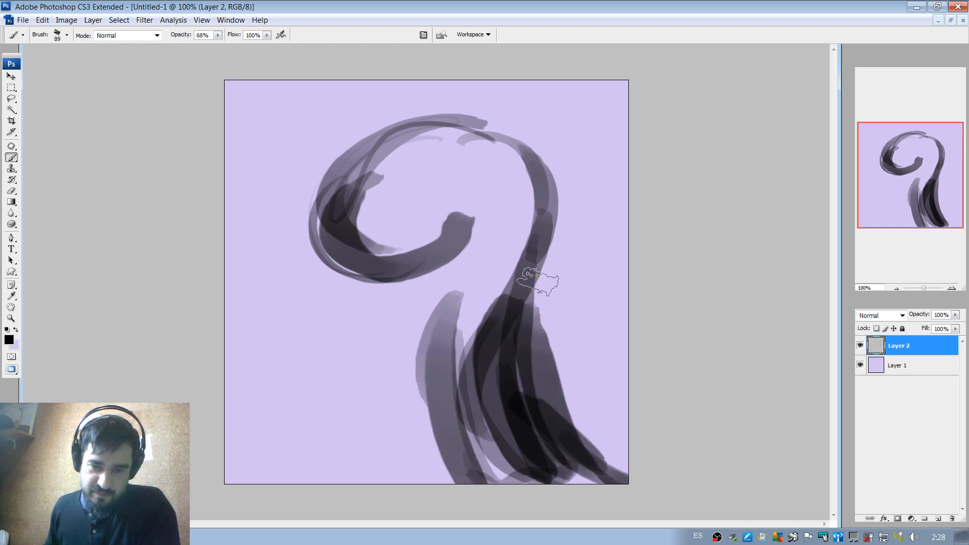
Block in the snout and lower jaw with broad strokes, darken the brow area and dab in the eye's mass.
mouse_move(307, 219)
mouse_down()
mouse_move(344, 163)
mouse_move(297, 271)
mouse_move(333, 295)
mouse_move(428, 245)
mouse_move(447, 195)
mouse_move(451, 246)
mouse_move(469, 204)
mouse_up()
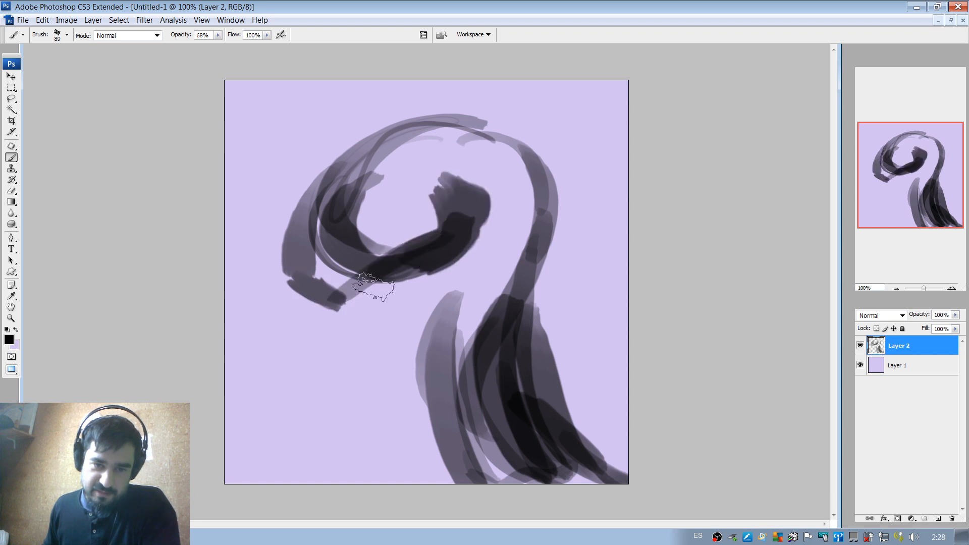
drag(340, 178, 323, 198)
click(407, 217)
drag(408, 217, 425, 214)
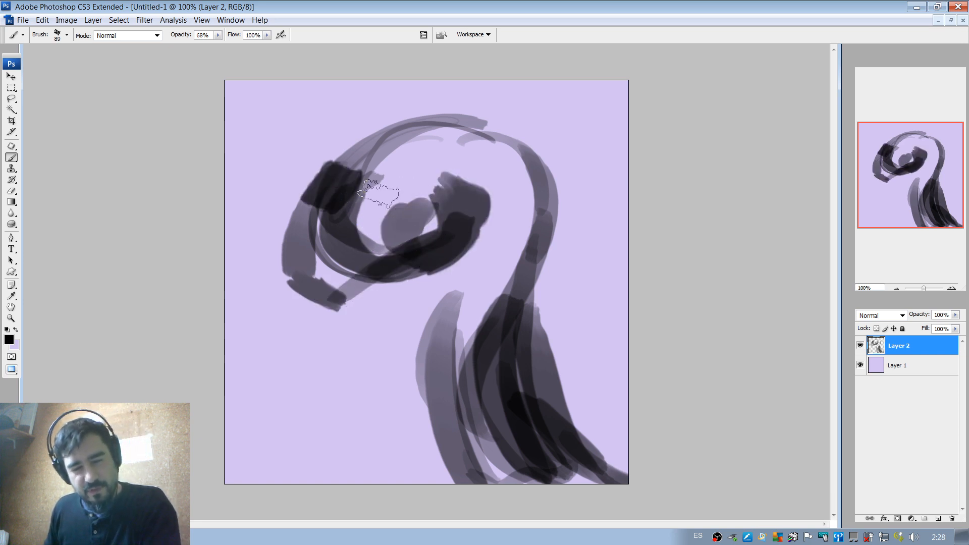
Reinforce the top of the head and the front and back of the neck with long dark strokes.
mouse_move(376, 155)
mouse_down()
mouse_move(304, 249)
mouse_move(388, 288)
mouse_move(445, 276)
mouse_move(454, 439)
mouse_move(494, 497)
mouse_up()
drag(557, 340, 541, 321)
mouse_move(543, 252)
mouse_down()
mouse_move(616, 455)
mouse_move(547, 214)
mouse_move(455, 130)
mouse_move(534, 280)
mouse_move(578, 290)
mouse_up()
Erase the dark mass in the middle of the lower neck with the 96 px eraser, keeping the front neck stroke.
key(e)
right_click(527, 274)
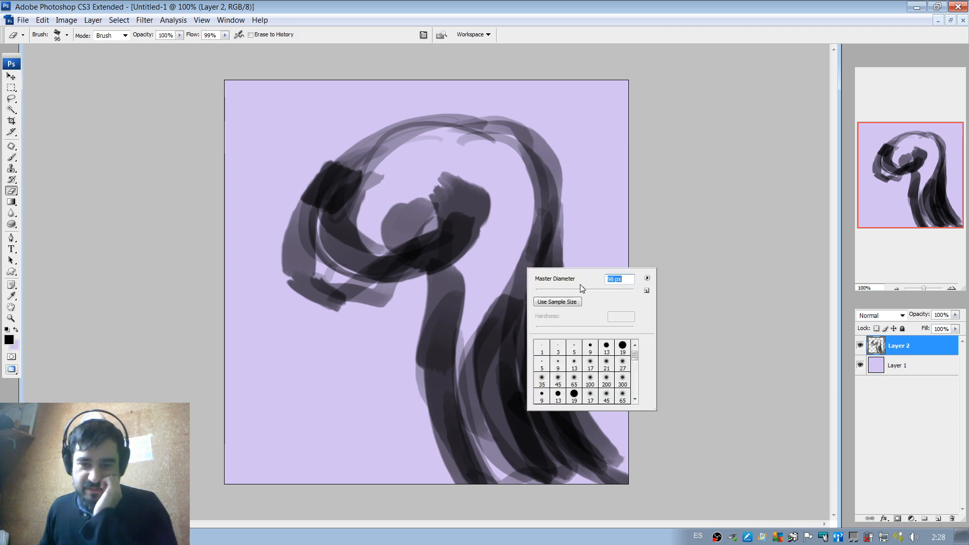
mouse_move(504, 286)
mouse_down()
mouse_move(492, 391)
mouse_move(528, 494)
mouse_move(506, 286)
mouse_move(541, 455)
mouse_move(527, 309)
mouse_move(536, 396)
mouse_move(554, 334)
mouse_move(567, 330)
mouse_move(612, 433)
mouse_move(575, 262)
mouse_move(581, 247)
mouse_move(580, 373)
mouse_move(565, 243)
mouse_move(525, 229)
mouse_move(579, 469)
mouse_move(535, 237)
mouse_move(572, 386)
mouse_up()
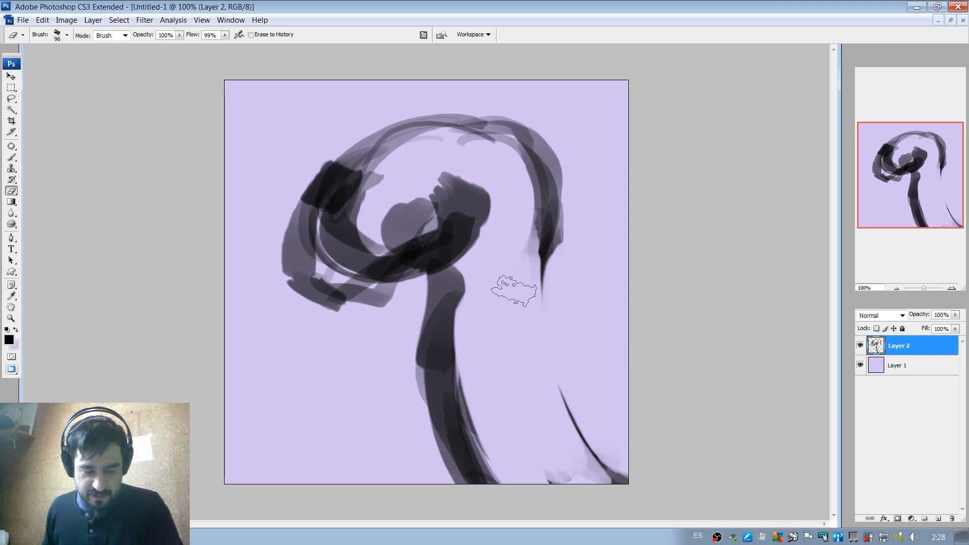
Reduce the brush to 54 px and repaint the back of the neck as one curved line down to the canvas's lower edge.
key(b)
right_click(535, 252)
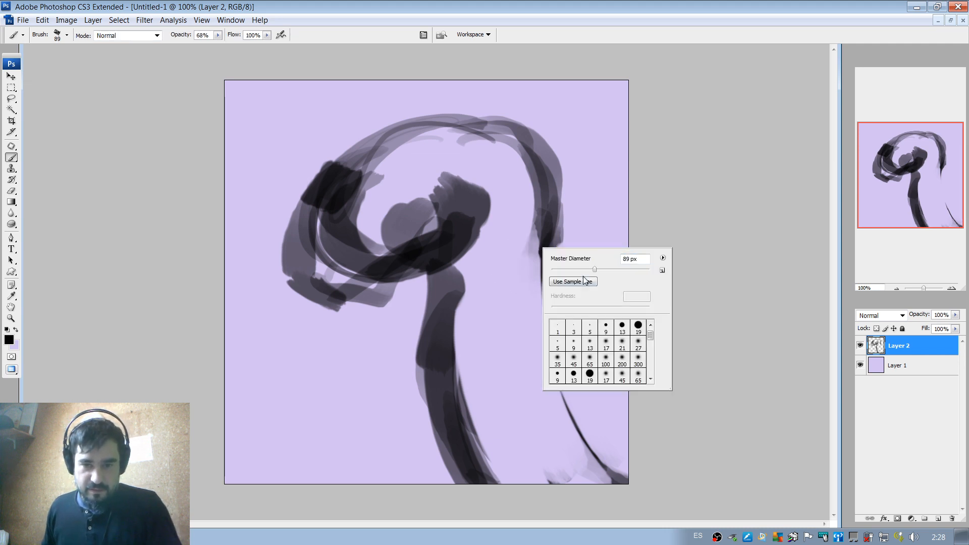
click(579, 269)
drag(547, 222, 581, 420)
drag(548, 250, 600, 451)
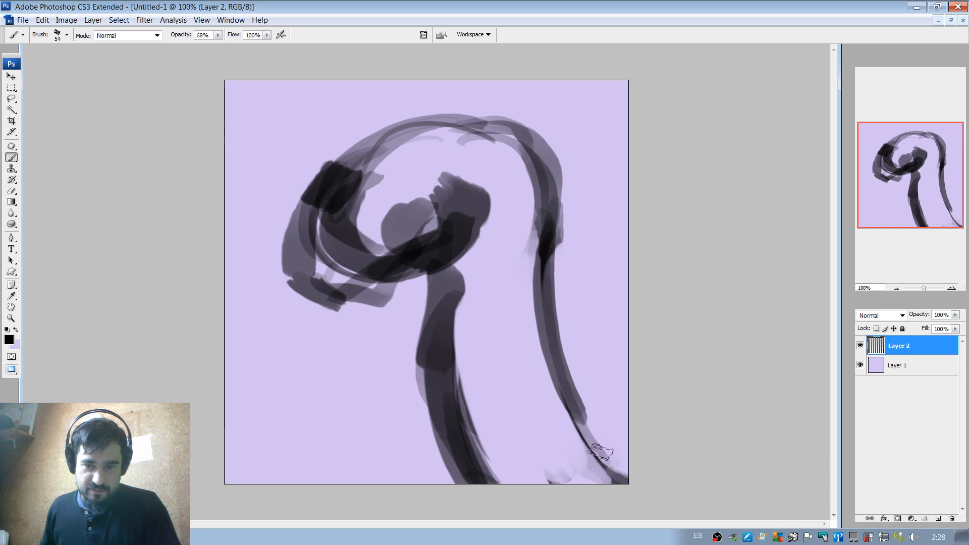
Darken the snout and jaw outline, and erase the grey strokes inside the head around the eye.
mouse_move(310, 217)
mouse_down()
mouse_move(308, 296)
mouse_move(358, 299)
mouse_move(466, 196)
mouse_move(474, 238)
mouse_up()
key(e)
mouse_move(342, 259)
mouse_down()
mouse_move(379, 156)
mouse_move(343, 252)
mouse_move(439, 192)
mouse_up()
Set the brush to 30 px, trim the jaw's inner edge with lavender, and outline the oval eye.
key(b)
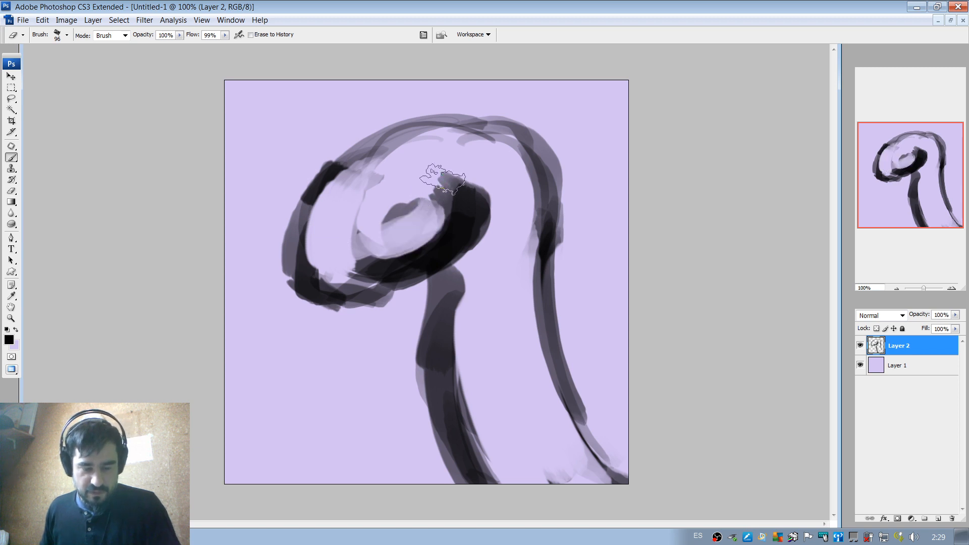
right_click(450, 195)
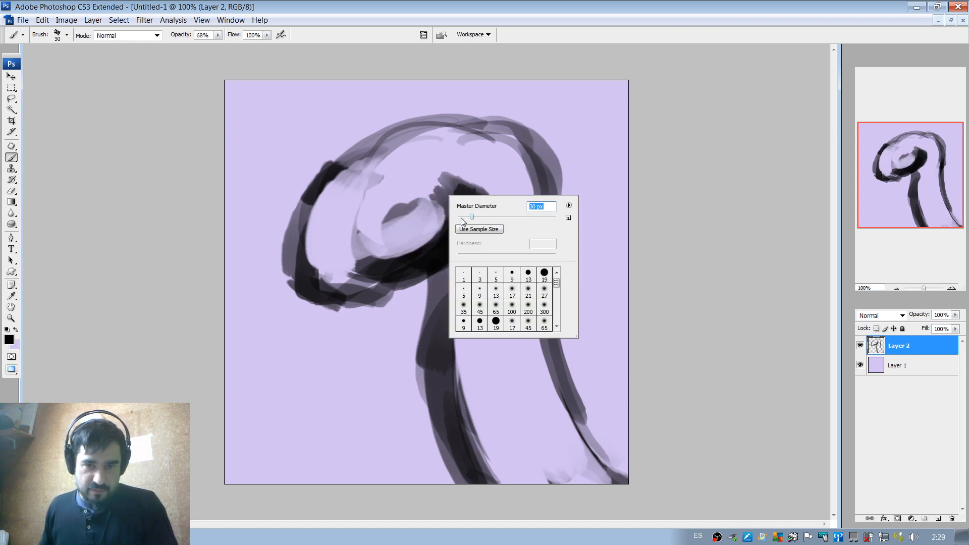
click(422, 254)
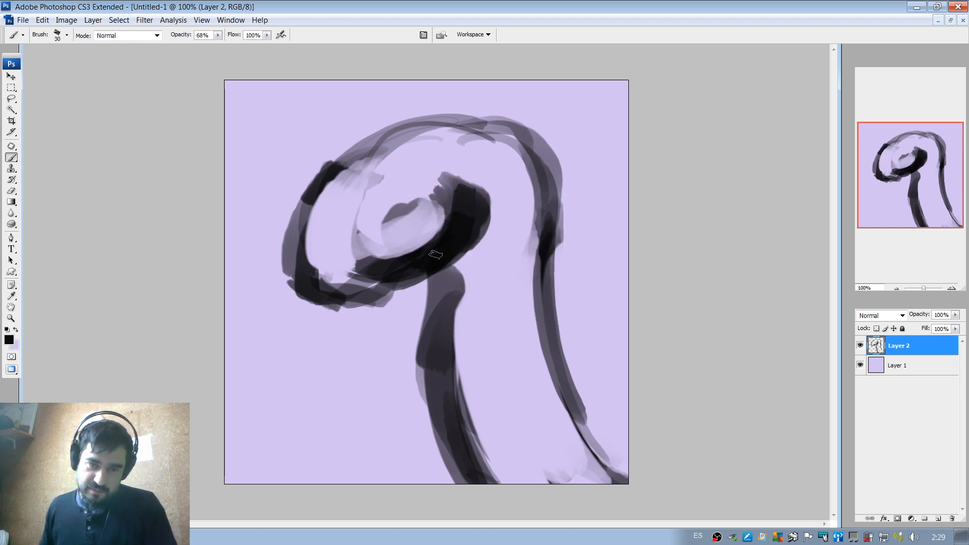
drag(349, 303, 376, 287)
mouse_move(465, 248)
mouse_down()
mouse_move(491, 206)
mouse_move(444, 198)
mouse_move(456, 187)
mouse_move(463, 208)
mouse_move(460, 200)
mouse_move(406, 266)
mouse_move(466, 211)
mouse_move(453, 220)
mouse_move(491, 221)
mouse_move(432, 231)
mouse_move(399, 209)
mouse_move(454, 195)
mouse_move(398, 247)
mouse_move(457, 198)
mouse_move(354, 281)
mouse_move(390, 259)
mouse_move(360, 271)
mouse_move(414, 179)
mouse_move(344, 255)
mouse_move(373, 180)
mouse_move(412, 227)
mouse_move(450, 222)
mouse_move(395, 219)
mouse_move(424, 192)
mouse_move(442, 201)
mouse_move(438, 212)
mouse_move(406, 222)
mouse_move(435, 196)
mouse_move(424, 224)
mouse_move(446, 193)
mouse_up()
alt+click(449, 170)
Reduce the brush to 19 px, draw a tighter dark snout line, and cover the old outer snout strokes with lavender.
right_click(450, 202)
right_click(452, 222)
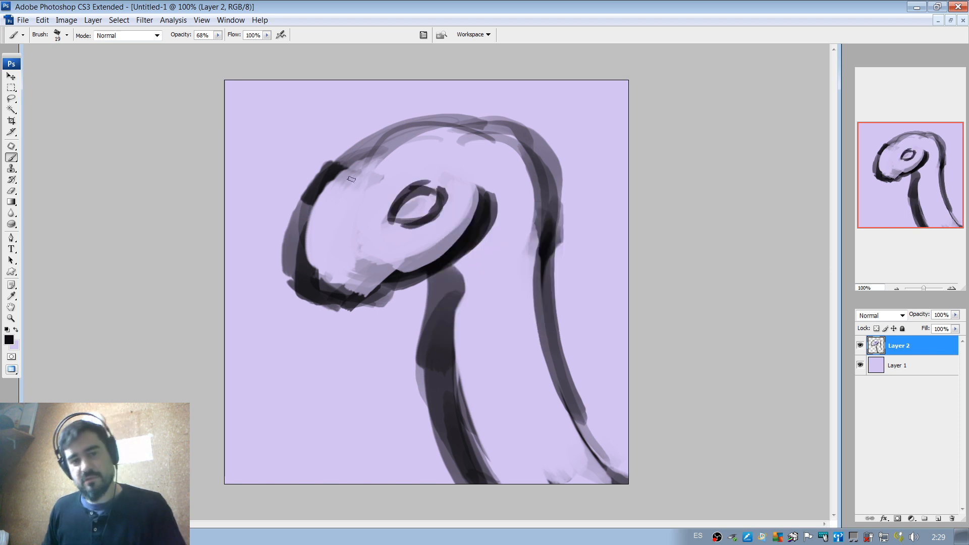
drag(328, 185, 311, 256)
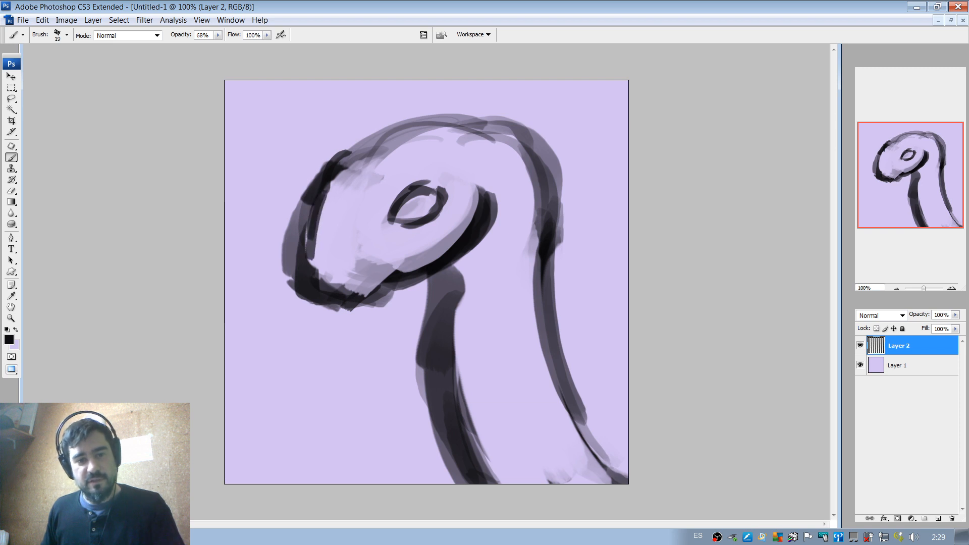
drag(310, 209, 306, 259)
alt+click(303, 182)
mouse_move(306, 189)
mouse_down()
mouse_move(299, 228)
mouse_move(309, 195)
mouse_move(291, 277)
mouse_move(309, 200)
mouse_up()
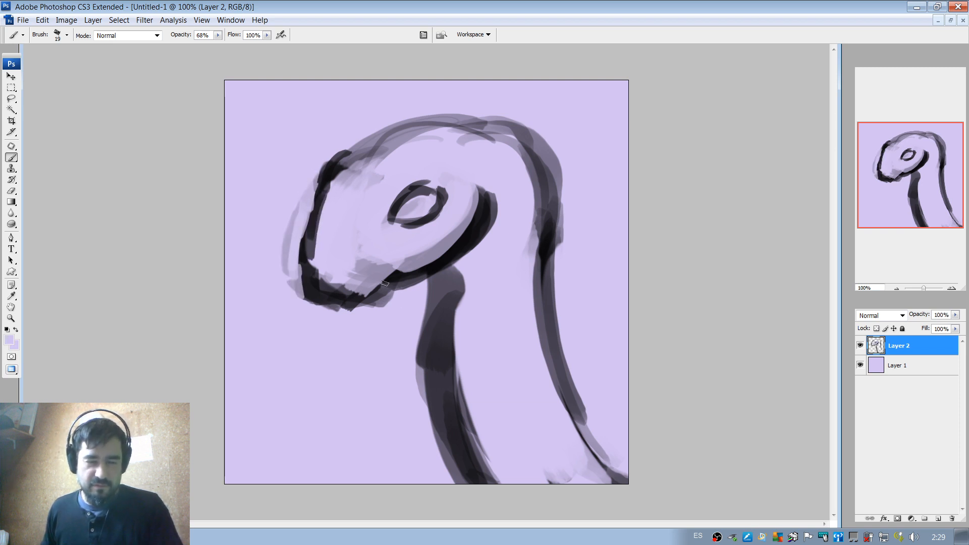
Reduce the brush to 9 px and draw a forked tongue hanging from the tip of the mouth.
drag(314, 300, 358, 326)
alt+click(314, 281)
right_click(338, 298)
click(318, 304)
drag(318, 300, 318, 337)
mouse_move(317, 300)
mouse_down()
mouse_move(322, 371)
mouse_move(330, 342)
mouse_move(346, 363)
mouse_move(330, 303)
mouse_move(343, 355)
mouse_move(328, 340)
mouse_up()
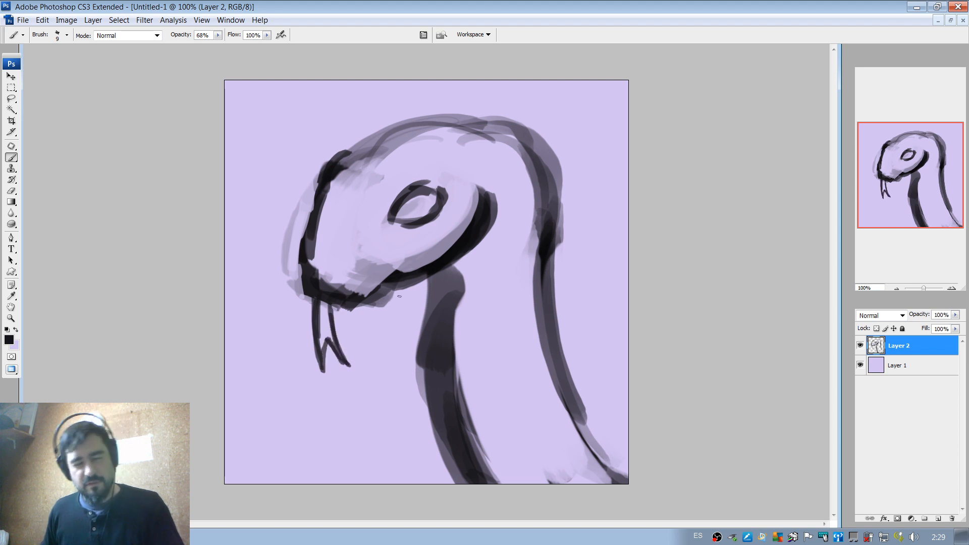
Draw the eye's vertical slit pupil and brow line, and trace a thin contour over the head and down the nape.
mouse_move(414, 216)
mouse_down()
mouse_move(411, 201)
mouse_move(419, 214)
mouse_up()
mouse_move(416, 196)
mouse_down()
mouse_move(415, 219)
mouse_move(433, 171)
mouse_move(445, 178)
mouse_up()
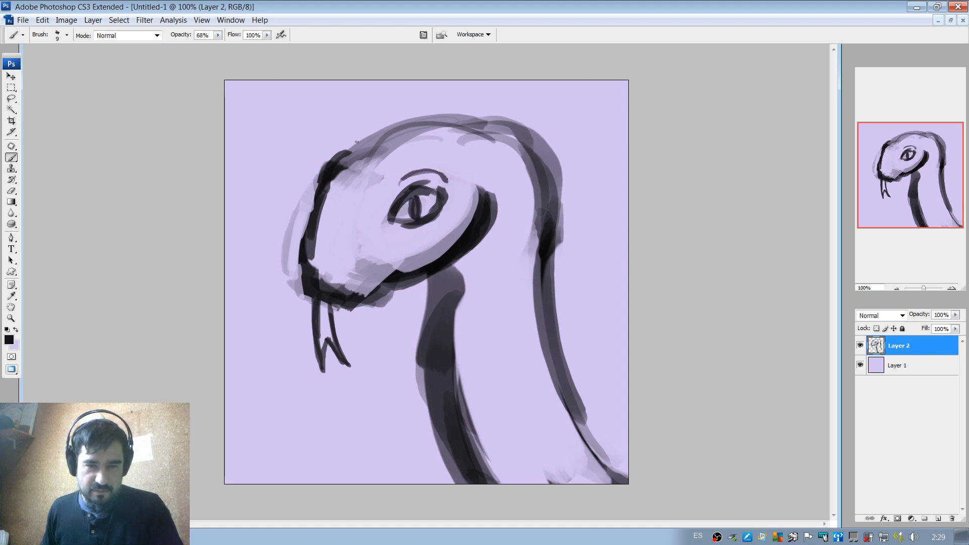
mouse_move(350, 156)
mouse_down()
mouse_move(492, 130)
mouse_move(530, 147)
mouse_move(549, 217)
mouse_up()
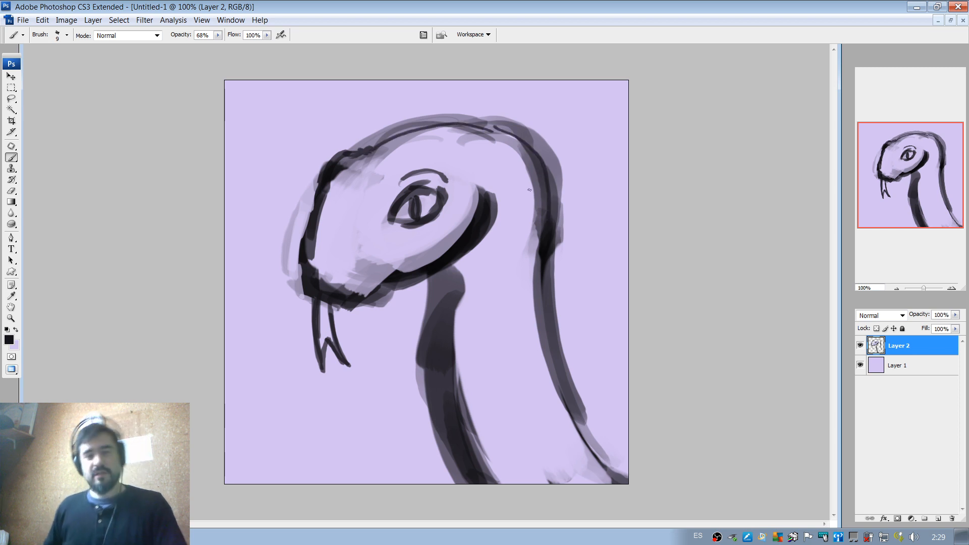
Set the brush to 19 px and draw an oval pendant watch below the jaw, with short strap strokes above it.
right_click(431, 317)
click(453, 337)
mouse_move(429, 305)
mouse_down()
mouse_move(409, 341)
mouse_move(458, 329)
mouse_move(402, 348)
mouse_move(448, 379)
mouse_move(411, 308)
mouse_move(401, 319)
mouse_move(427, 340)
mouse_up()
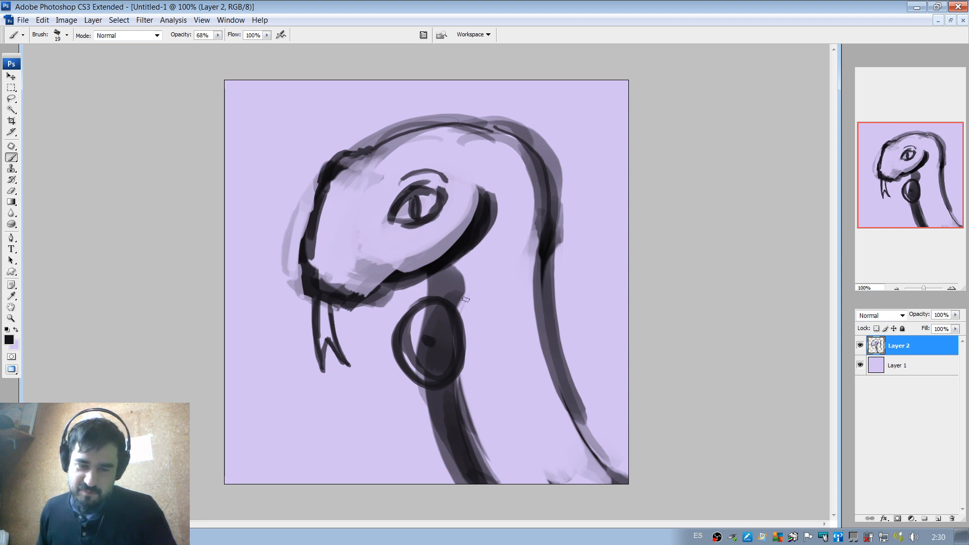
drag(417, 283, 418, 299)
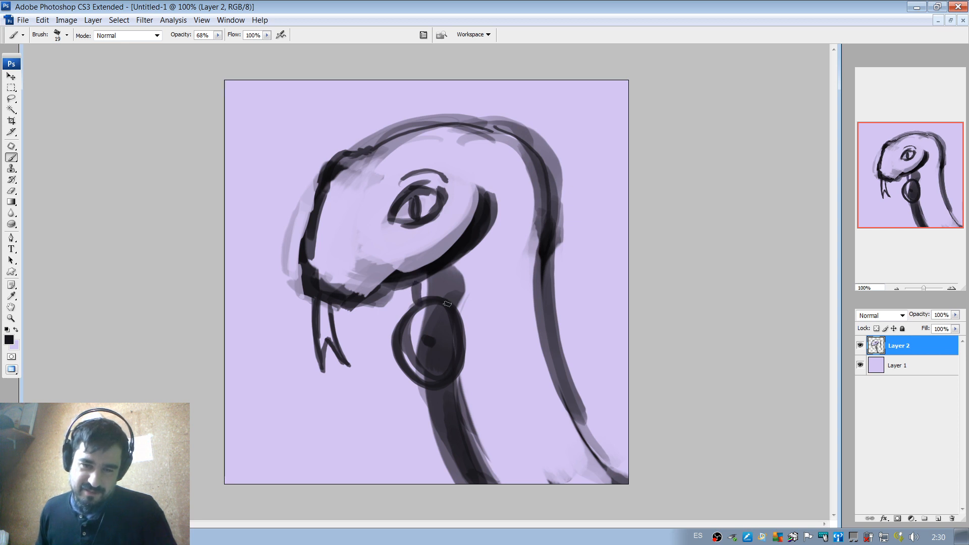
drag(463, 304, 477, 291)
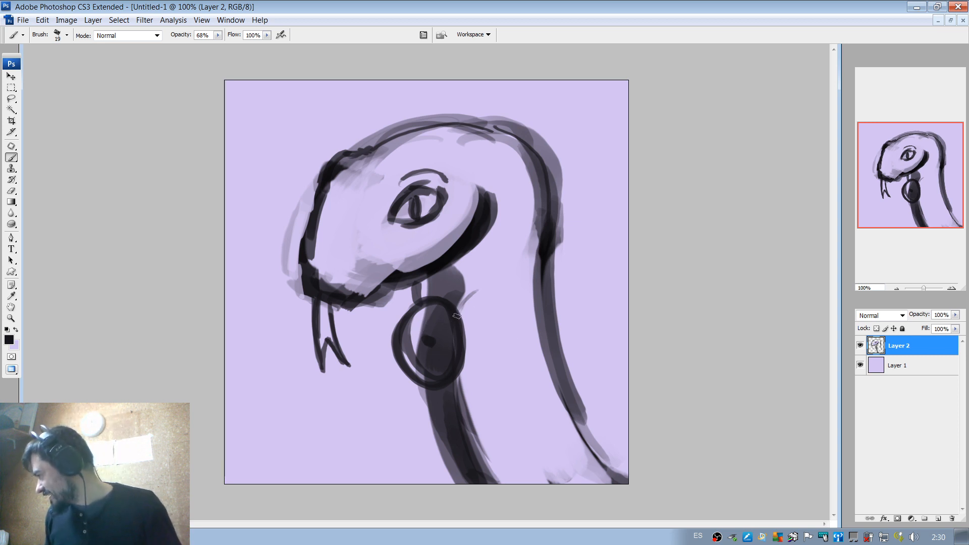
Enlarge the brush to 29 px and paint the inside of the pendant watch lavender.
alt+click(482, 322)
right_click(468, 324)
drag(488, 348, 491, 348)
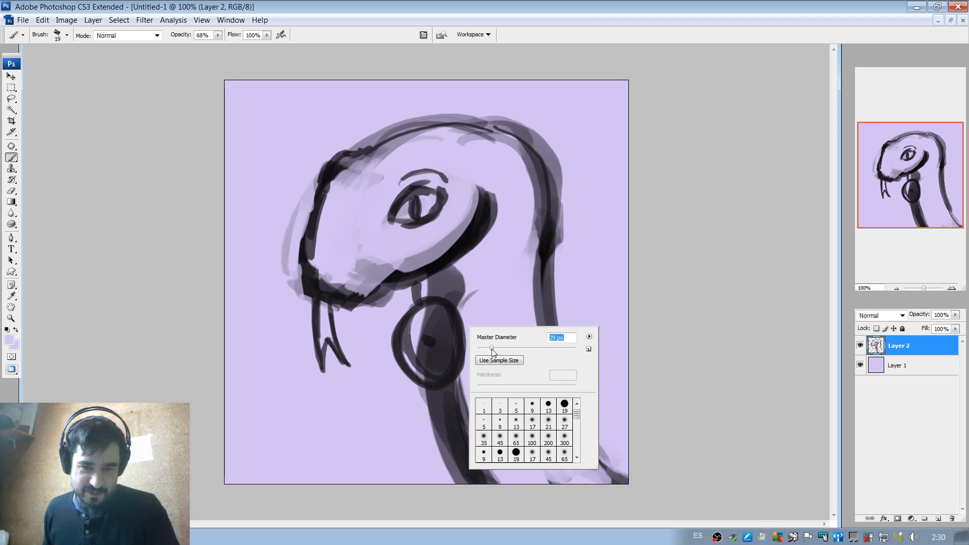
mouse_move(439, 318)
mouse_down()
mouse_move(432, 375)
mouse_move(413, 330)
mouse_move(438, 333)
mouse_move(422, 315)
mouse_move(455, 345)
mouse_move(473, 348)
mouse_move(424, 343)
mouse_move(427, 307)
mouse_move(452, 337)
mouse_move(421, 327)
mouse_up()
Draw the watch's upright hand in dark strokes and set the brush's master diameter to 7 px.
alt+click(460, 348)
right_click(454, 331)
key(Return)
right_click(436, 317)
text(7)
key(Return)
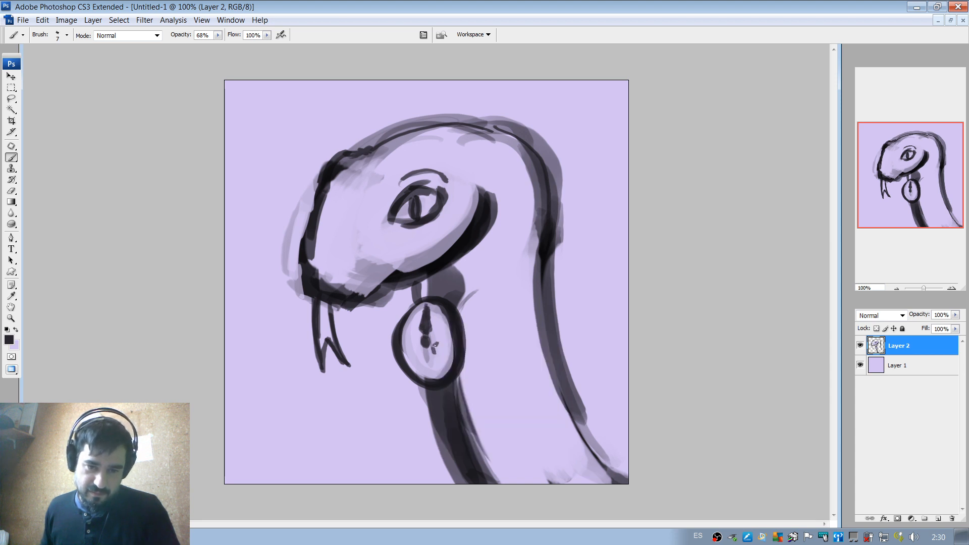
Draw the watch's second, slanted hand and a cord running from the watch up to the back of the neck.
drag(444, 353, 437, 348)
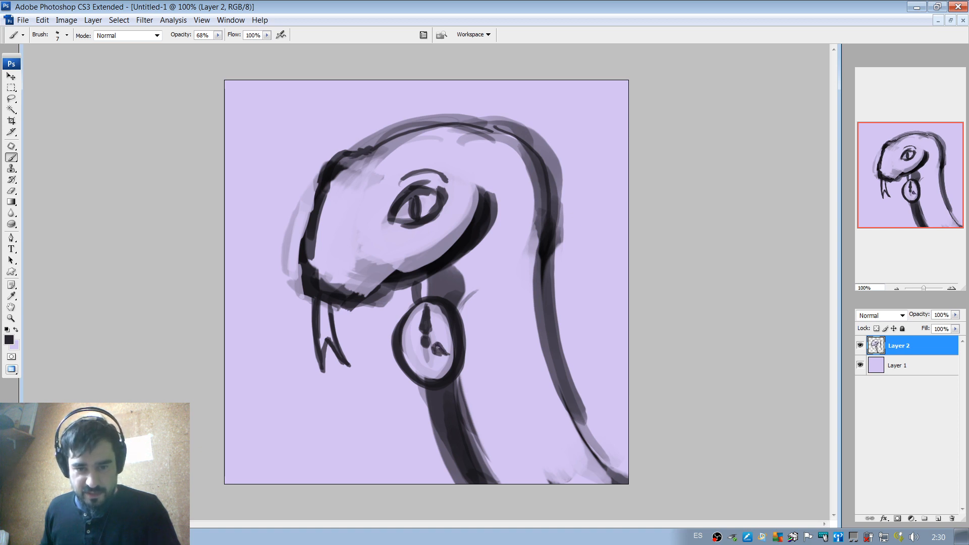
drag(437, 349, 451, 353)
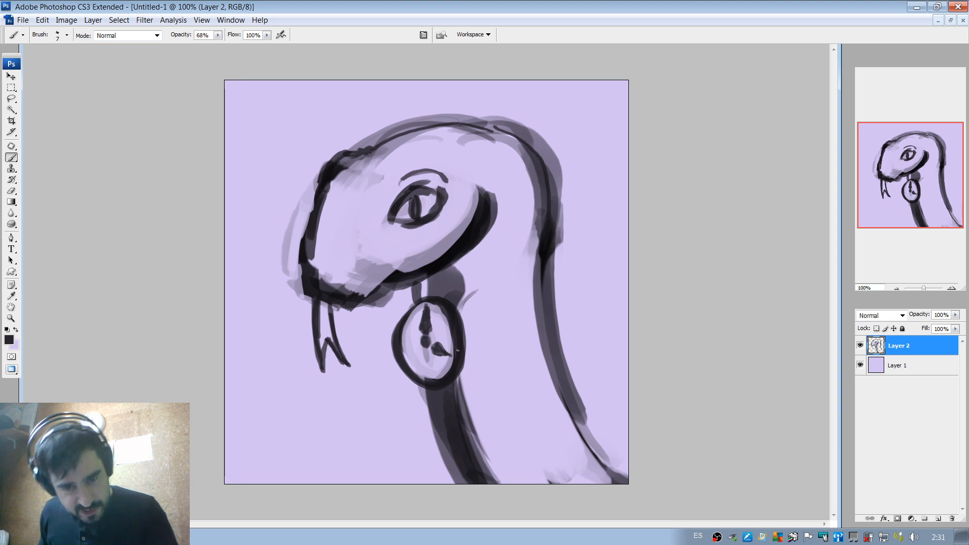
click(462, 305)
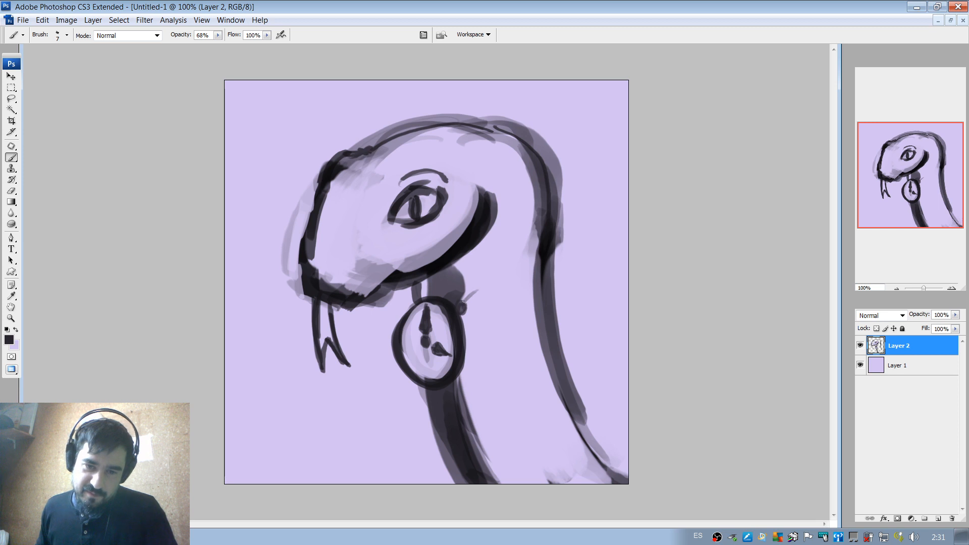
mouse_move(424, 295)
mouse_down()
mouse_move(413, 305)
mouse_move(497, 275)
mouse_move(556, 208)
mouse_move(555, 227)
mouse_up()
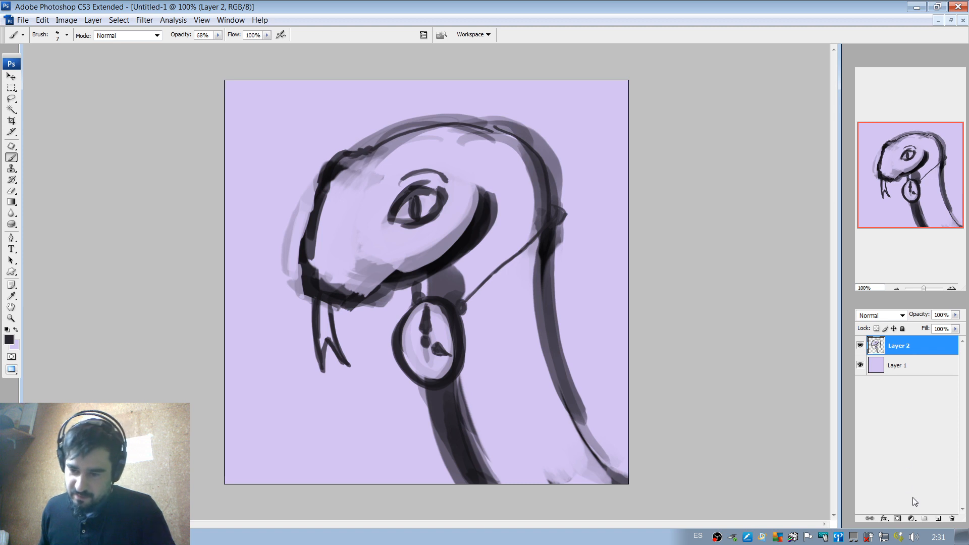
Create a new layer, sketch two diagonal lines meeting at the watch's centre, and hide that layer.
click(938, 519)
drag(402, 312, 426, 344)
drag(467, 312, 429, 340)
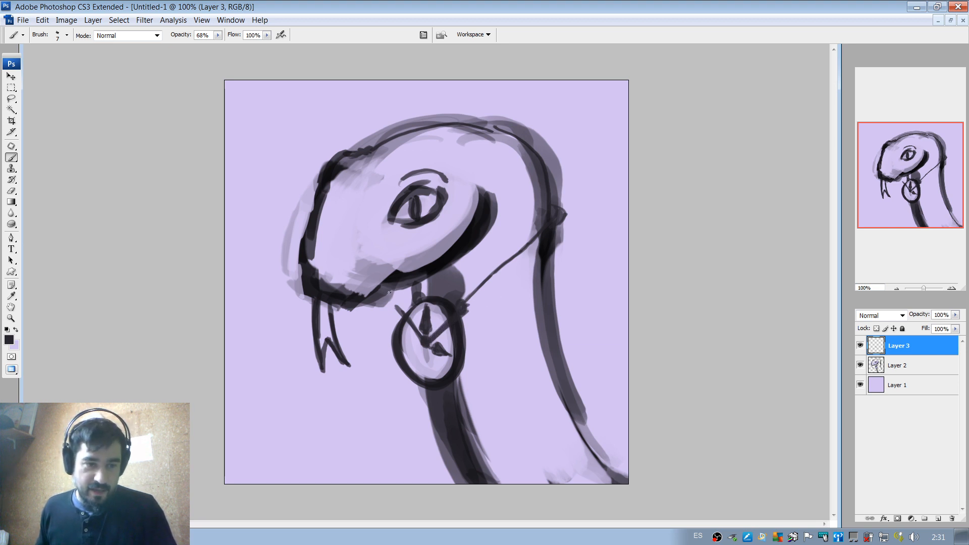
click(860, 346)
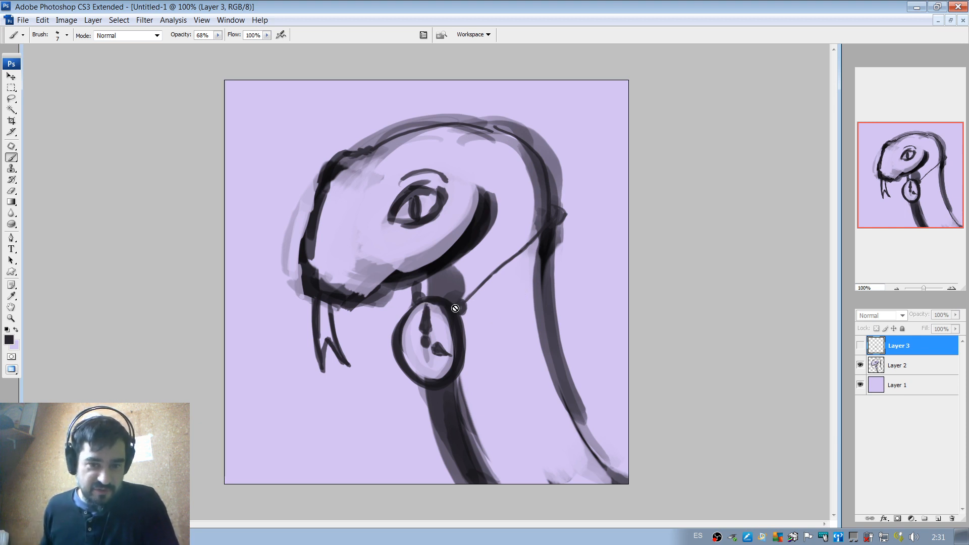
On Layer 2, draw an angular scale on the forehead, a slanted snout line and a curved crease along the skull.
click(895, 364)
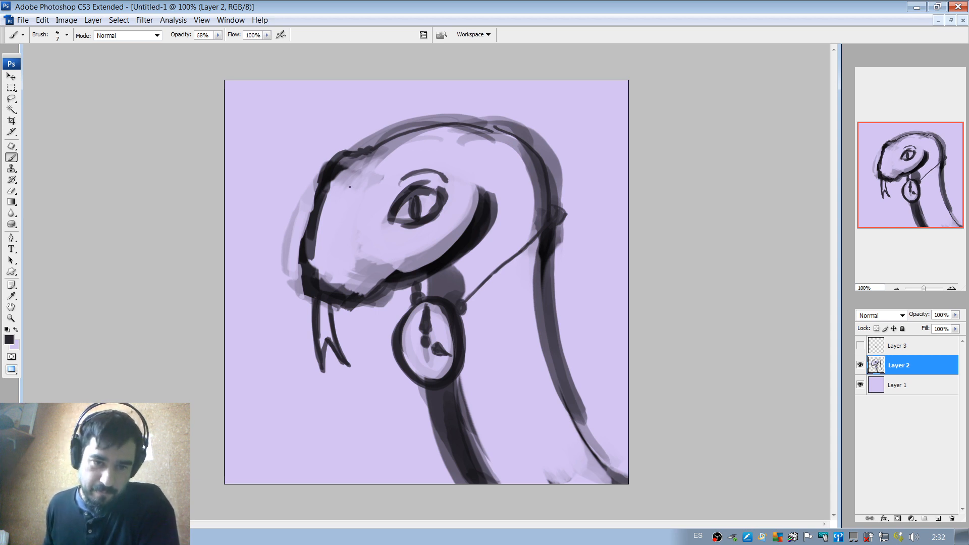
mouse_move(349, 185)
mouse_down()
mouse_move(354, 212)
mouse_move(374, 198)
mouse_move(383, 185)
mouse_move(349, 183)
mouse_move(372, 168)
mouse_up()
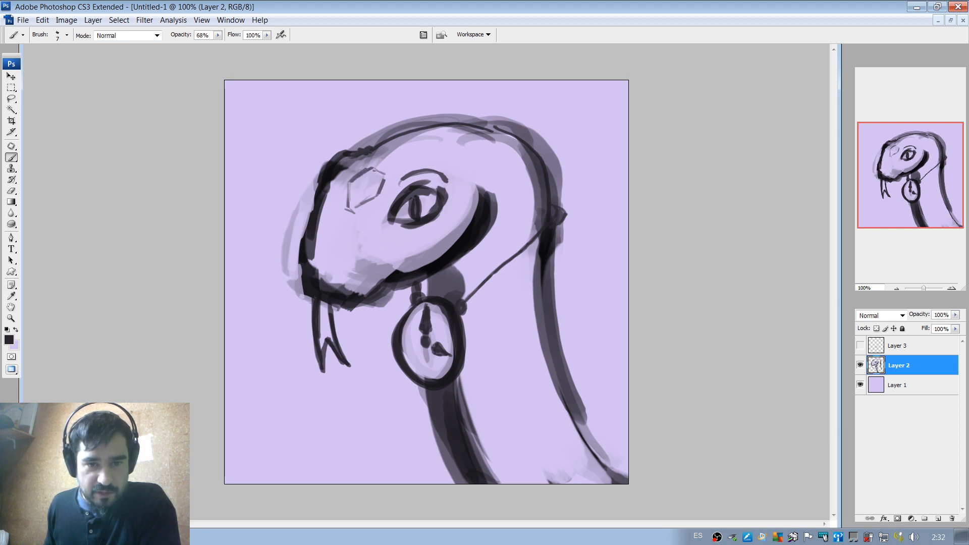
drag(348, 217, 330, 250)
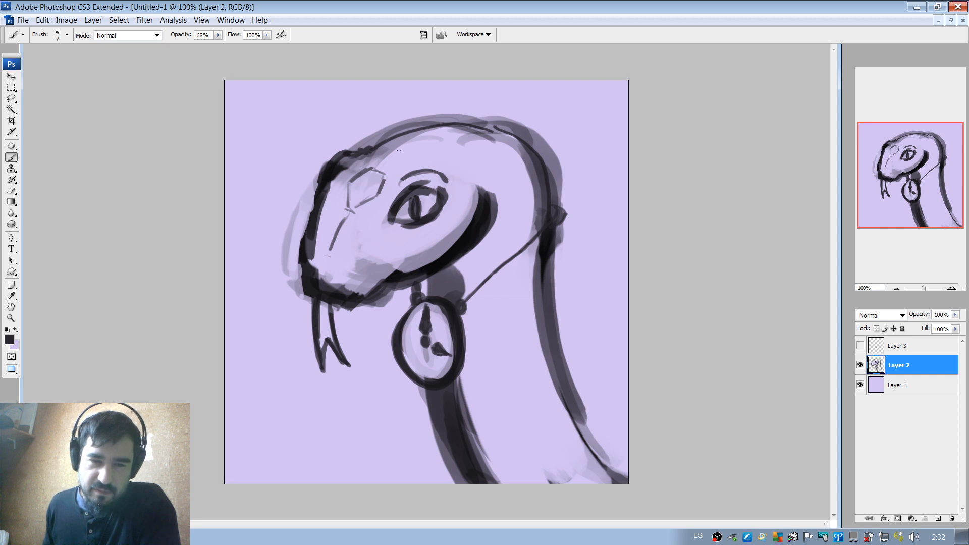
drag(385, 164, 448, 128)
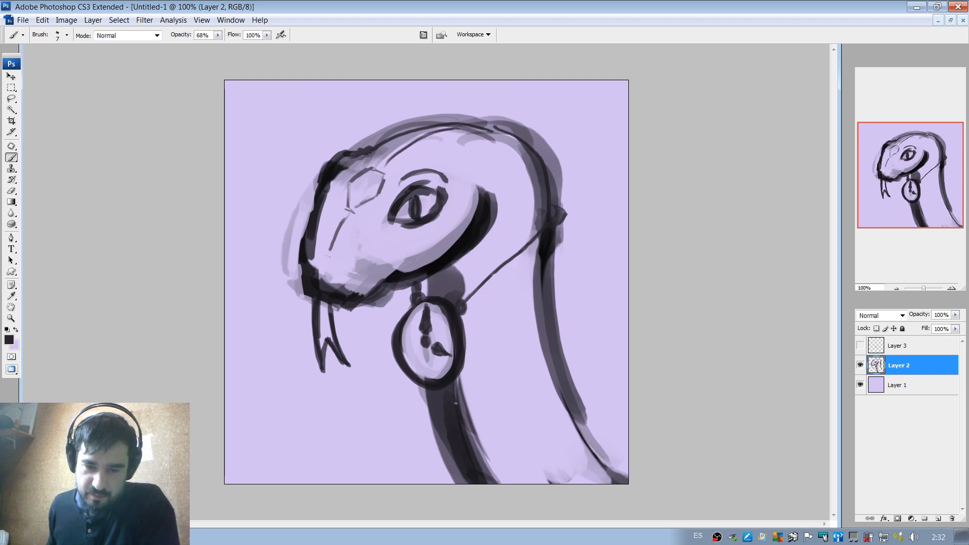
Draw three curved bands across the lower neck with the 7 px brush.
mouse_move(468, 402)
mouse_down()
mouse_move(535, 389)
mouse_move(550, 364)
mouse_up()
mouse_move(471, 434)
mouse_down()
mouse_move(540, 419)
mouse_move(518, 424)
mouse_move(554, 406)
mouse_up()
mouse_move(482, 470)
mouse_down()
mouse_move(560, 452)
mouse_move(577, 432)
mouse_up()
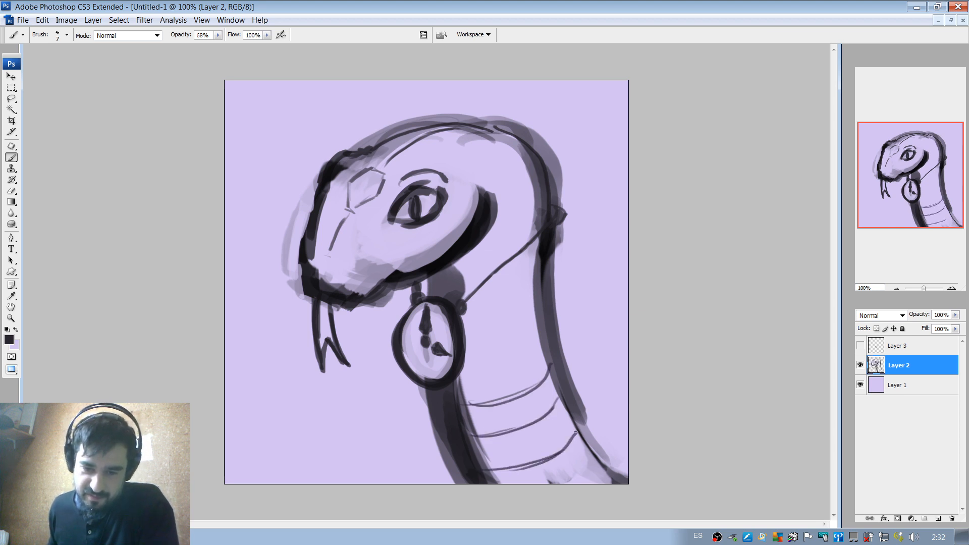
Divide the neck bands into scales with lengthwise lines, add rows above them, and outline a scale beneath the cord.
drag(497, 402, 503, 428)
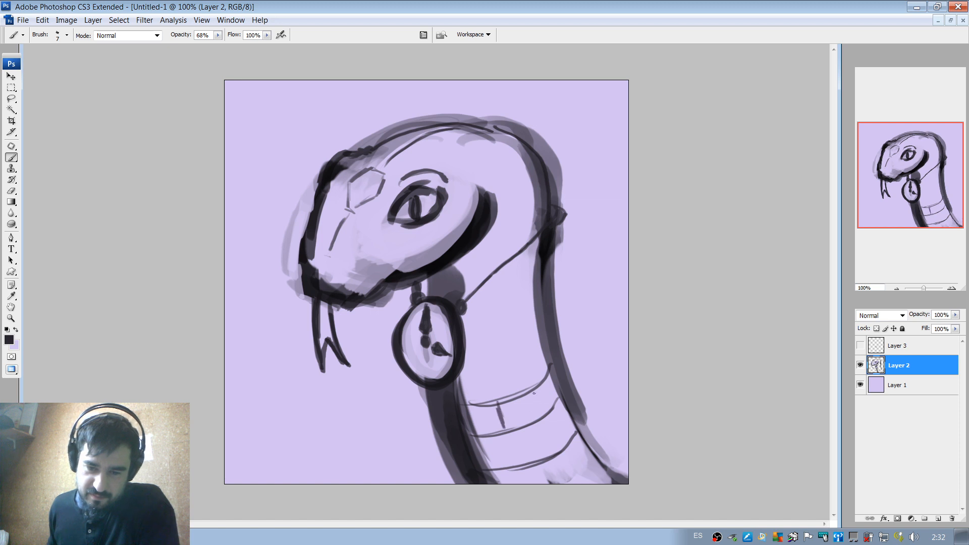
mouse_move(533, 392)
mouse_down()
mouse_move(538, 417)
mouse_move(515, 460)
mouse_up()
mouse_move(542, 426)
mouse_down()
mouse_move(557, 482)
mouse_move(571, 474)
mouse_move(528, 483)
mouse_up()
mouse_move(459, 374)
mouse_down()
mouse_move(483, 371)
mouse_move(476, 353)
mouse_move(542, 347)
mouse_up()
drag(475, 344, 507, 337)
mouse_move(506, 336)
mouse_down()
mouse_move(518, 362)
mouse_move(501, 409)
mouse_up()
drag(514, 359, 551, 437)
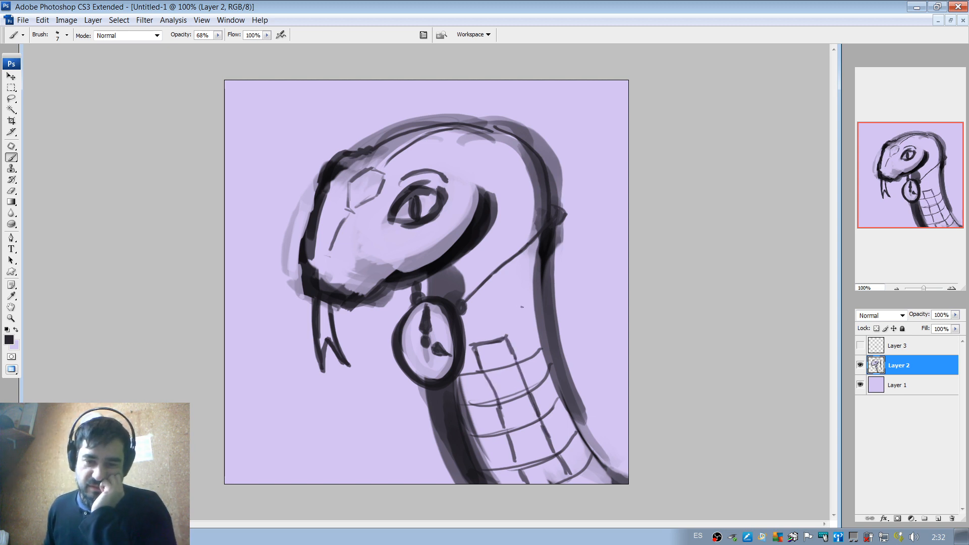
mouse_move(504, 303)
mouse_down()
mouse_move(525, 296)
mouse_move(502, 285)
mouse_move(538, 272)
mouse_up()
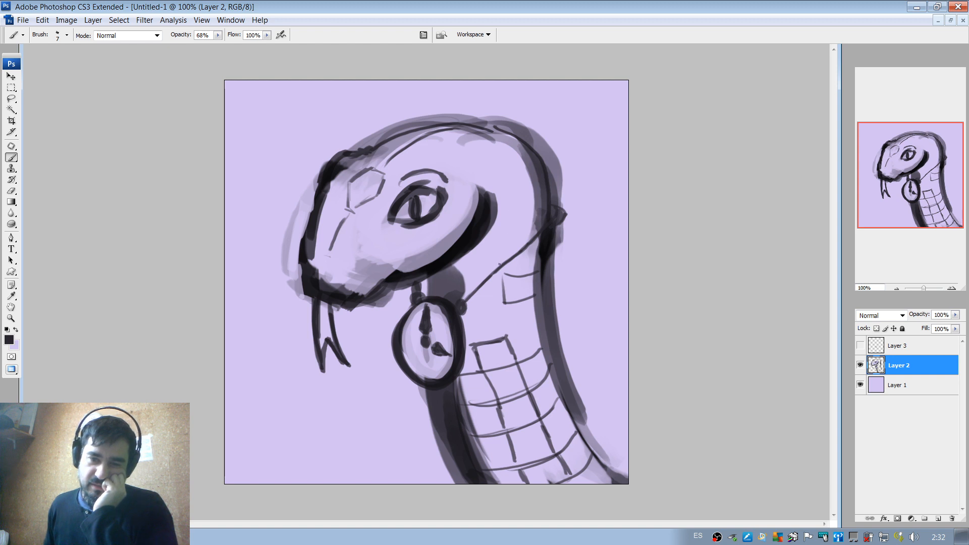
Outline a scale beneath the back of the jaw and another on the upper back of the neck.
mouse_move(494, 247)
mouse_down()
mouse_move(498, 274)
mouse_move(469, 250)
mouse_move(500, 246)
mouse_up()
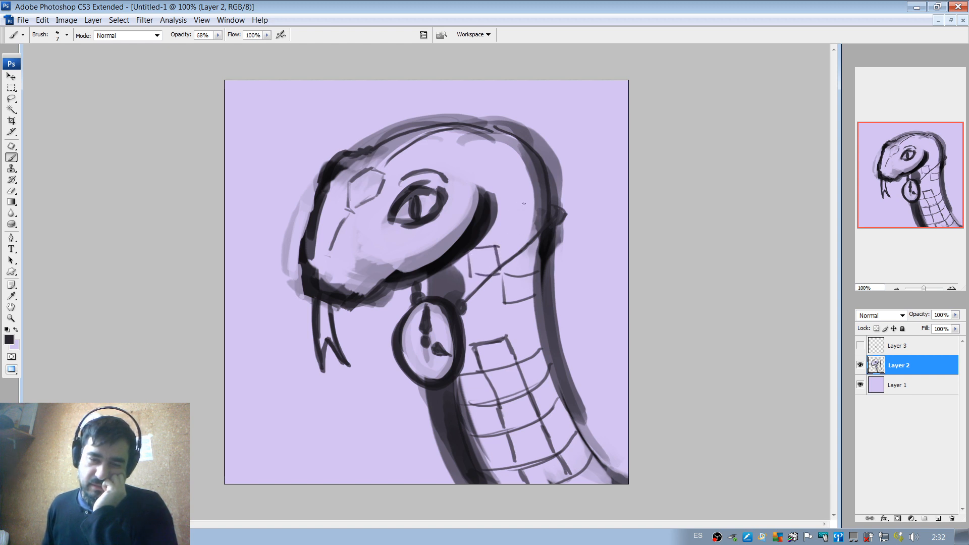
mouse_move(517, 205)
mouse_down()
mouse_move(546, 203)
mouse_move(522, 204)
mouse_up()
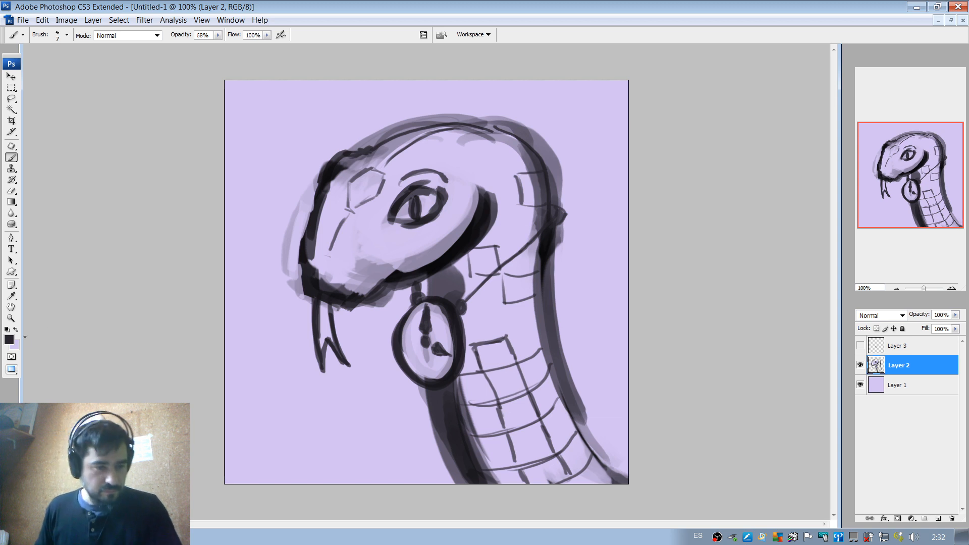
Choose red #e40217 with a 23 px brush and create a new layer directly above Layer 2.
click(9, 339)
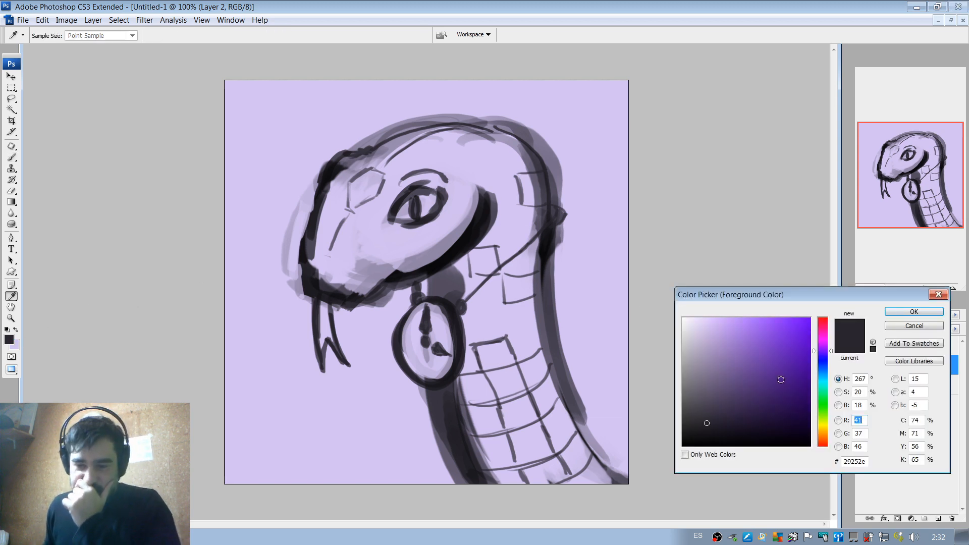
mouse_move(825, 335)
mouse_down()
mouse_move(824, 324)
mouse_move(792, 331)
mouse_move(823, 336)
mouse_move(823, 319)
mouse_move(839, 317)
mouse_up()
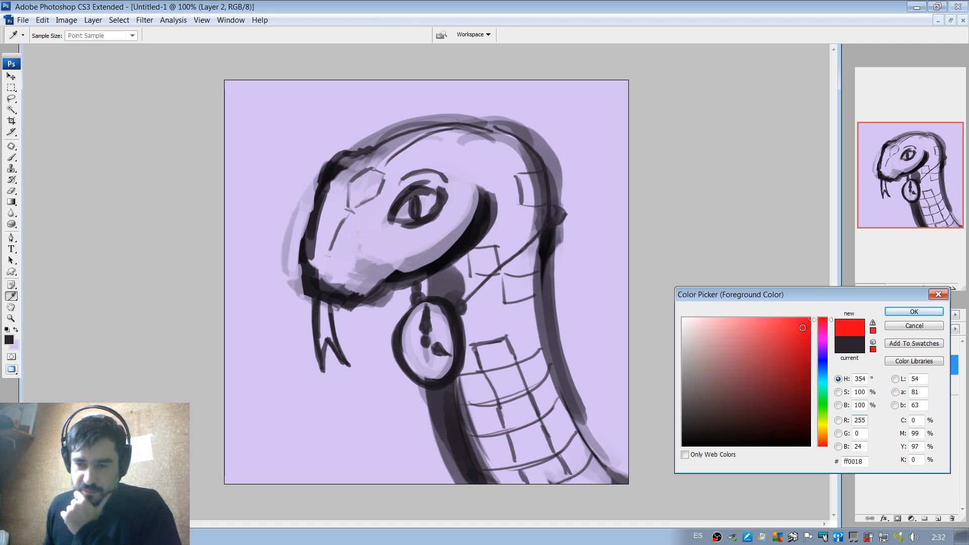
click(914, 311)
right_click(504, 211)
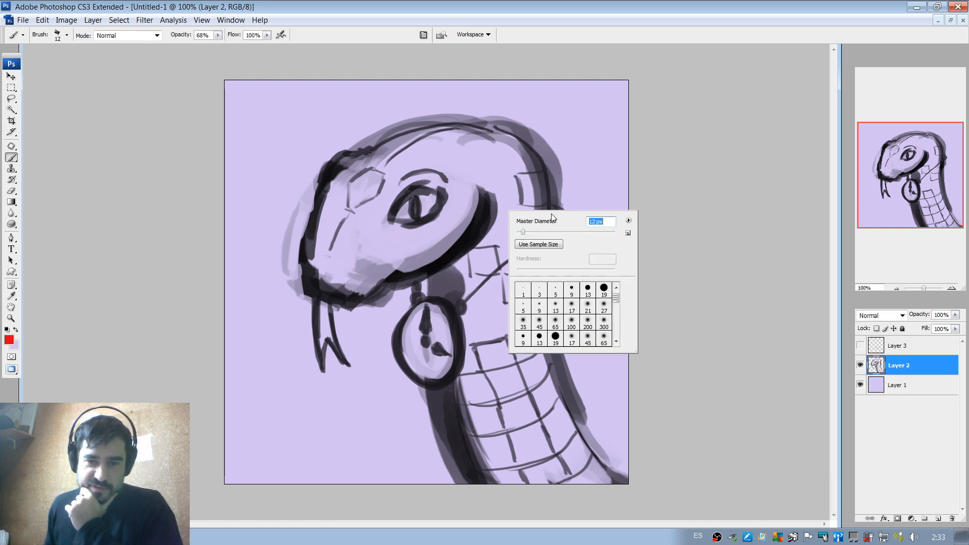
click(676, 274)
click(937, 518)
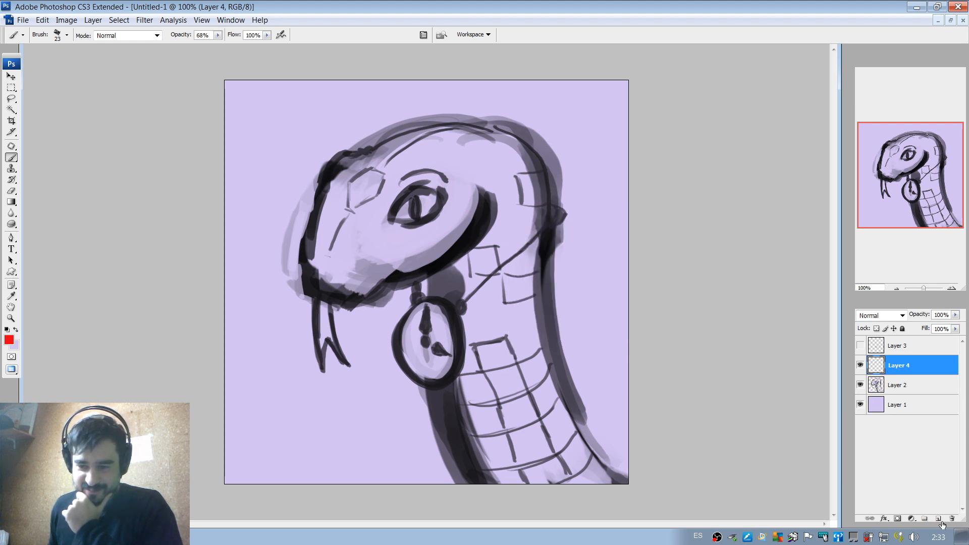
Paint five scales red: one beneath the jaw, three down the lower neck and one on the upper back of the neck.
mouse_move(470, 254)
mouse_down()
mouse_move(491, 264)
mouse_move(470, 250)
mouse_move(486, 250)
mouse_move(493, 272)
mouse_move(484, 254)
mouse_up()
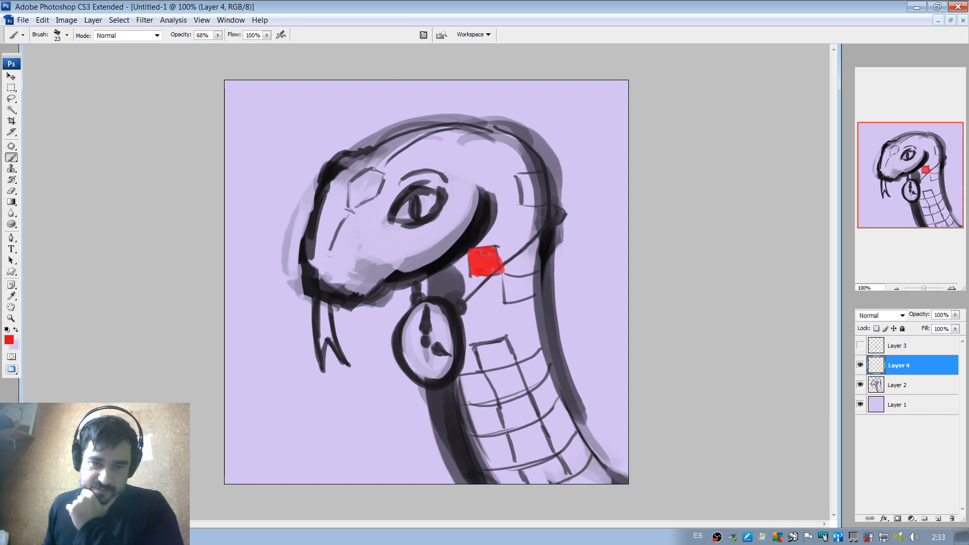
mouse_move(522, 366)
mouse_down()
mouse_move(531, 383)
mouse_move(538, 353)
mouse_move(547, 367)
mouse_move(536, 381)
mouse_move(525, 367)
mouse_move(532, 380)
mouse_up()
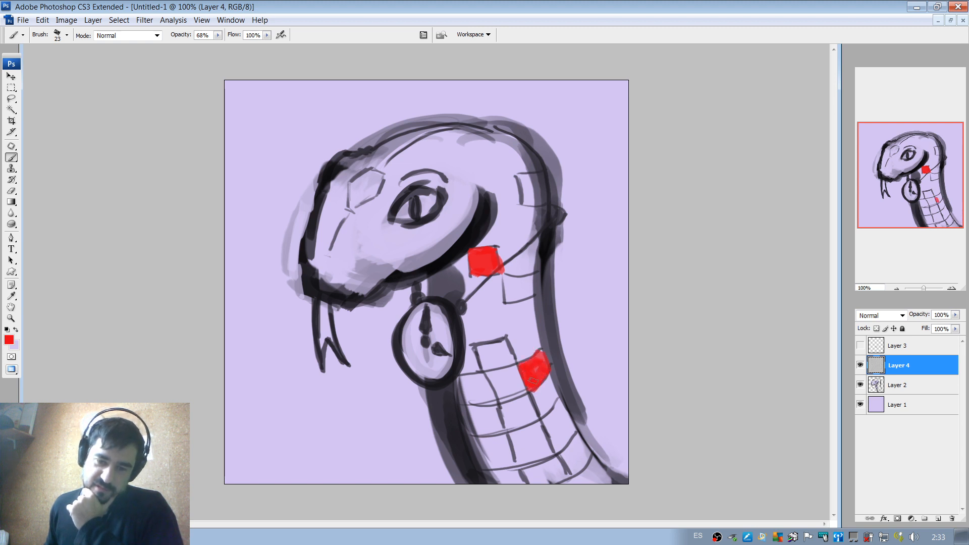
mouse_move(510, 437)
mouse_down()
mouse_move(516, 455)
mouse_move(525, 440)
mouse_move(512, 435)
mouse_move(534, 425)
mouse_move(523, 460)
mouse_move(535, 457)
mouse_move(514, 439)
mouse_move(535, 452)
mouse_move(528, 436)
mouse_up()
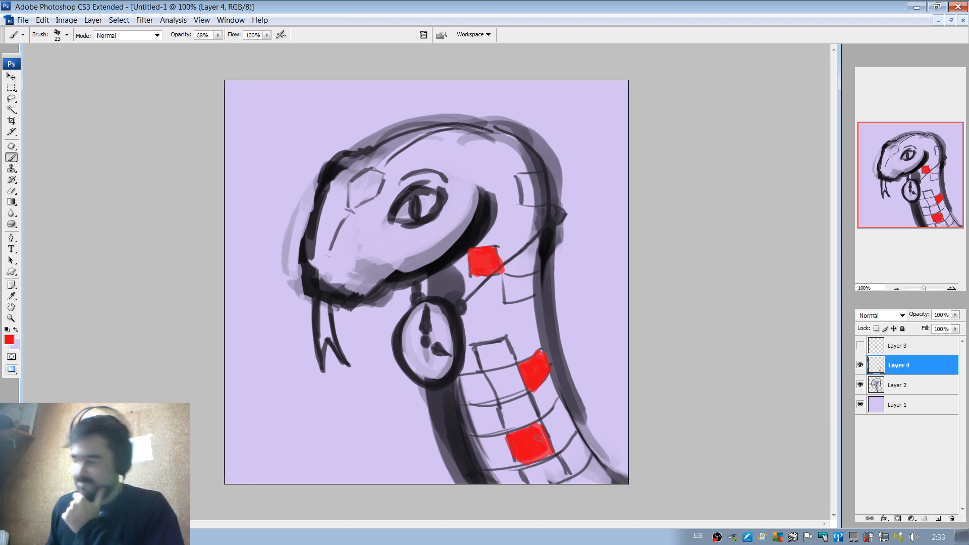
drag(522, 463, 543, 447)
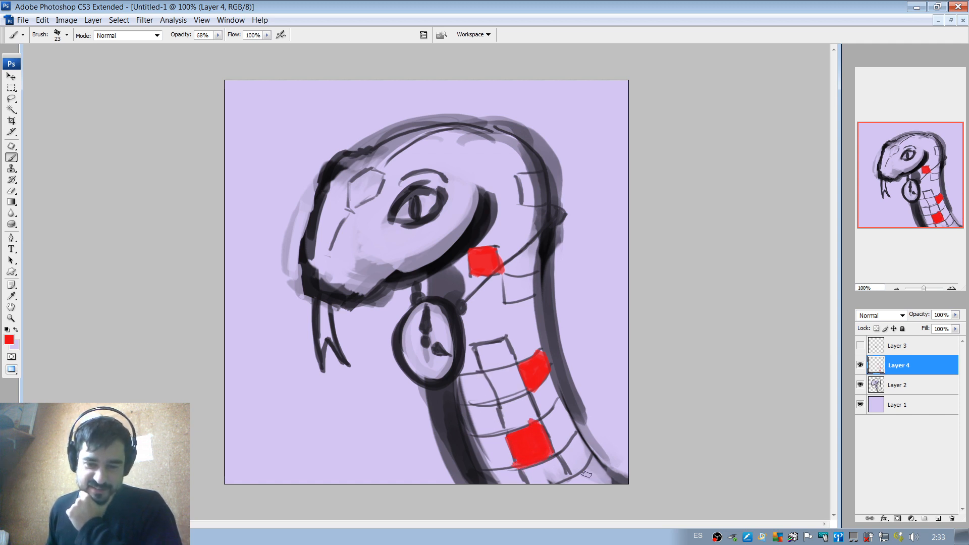
mouse_move(585, 475)
mouse_down()
mouse_move(593, 463)
mouse_move(583, 480)
mouse_move(586, 470)
mouse_move(600, 473)
mouse_move(586, 475)
mouse_up()
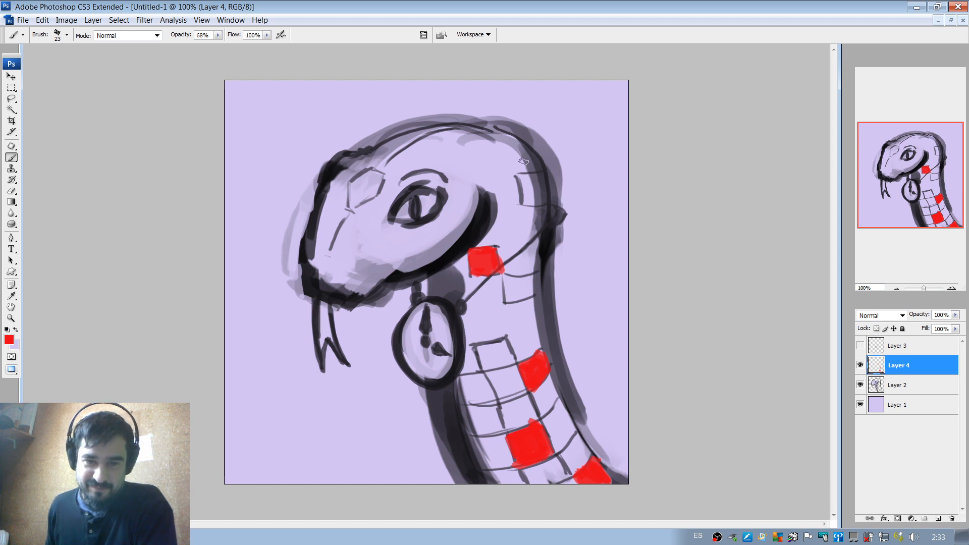
drag(525, 181, 525, 200)
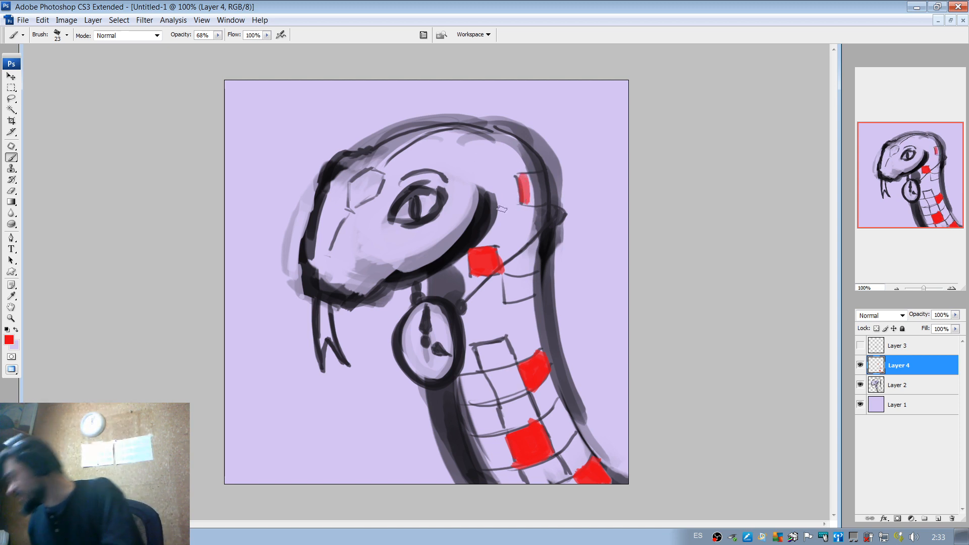
mouse_move(520, 177)
mouse_down()
mouse_move(541, 172)
mouse_move(521, 177)
mouse_move(541, 175)
mouse_move(535, 201)
mouse_up()
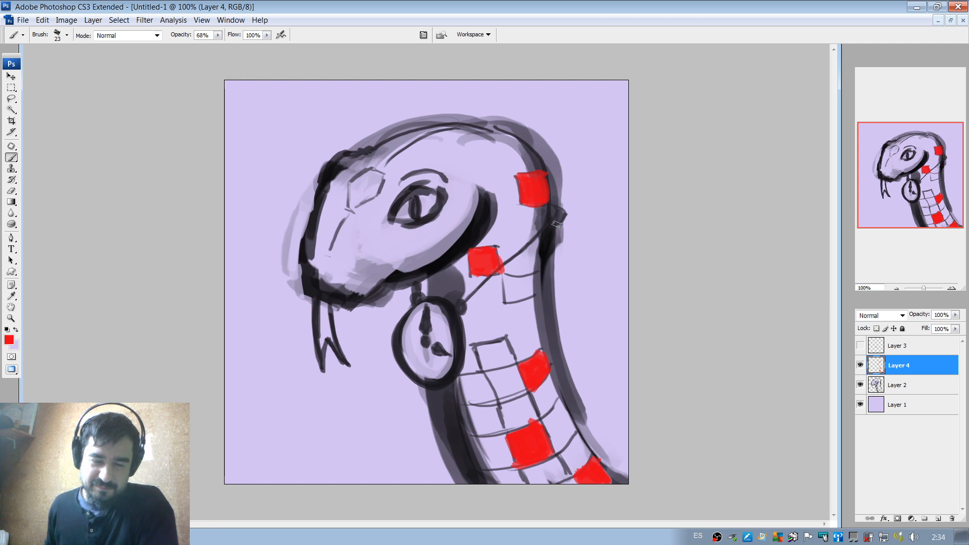
Paint three scales blue with #0b10e6: one under the cord and two along the front of the lower neck.
click(10, 339)
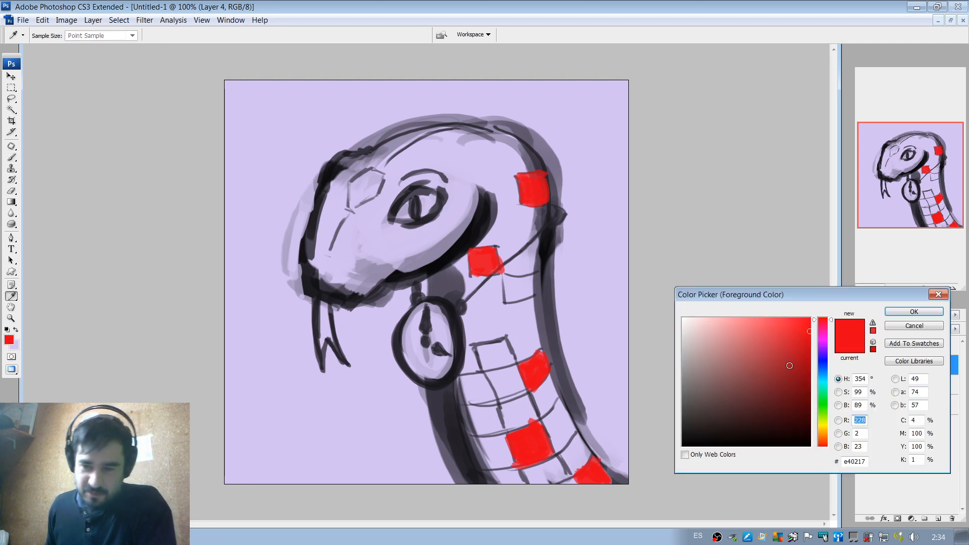
click(823, 425)
click(824, 423)
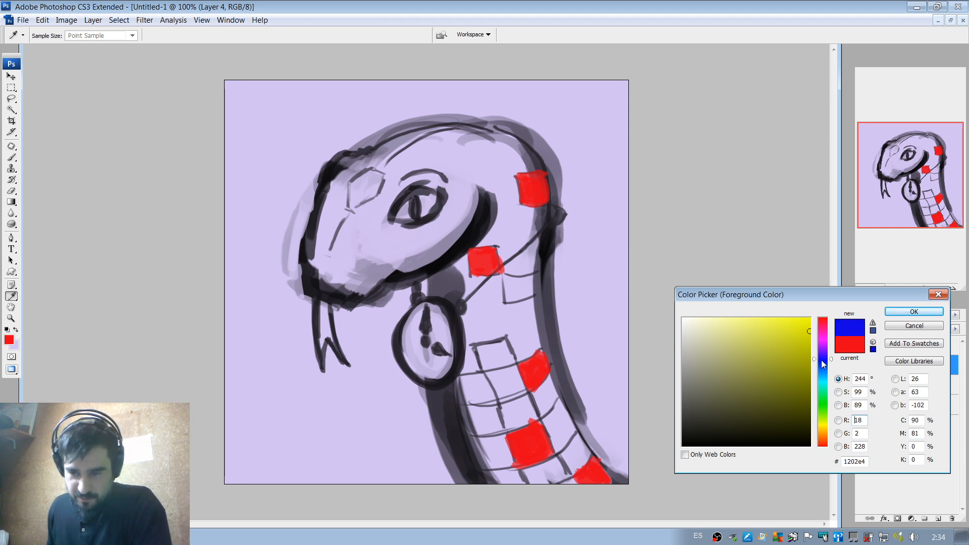
click(821, 360)
click(810, 321)
drag(804, 337, 804, 331)
click(900, 311)
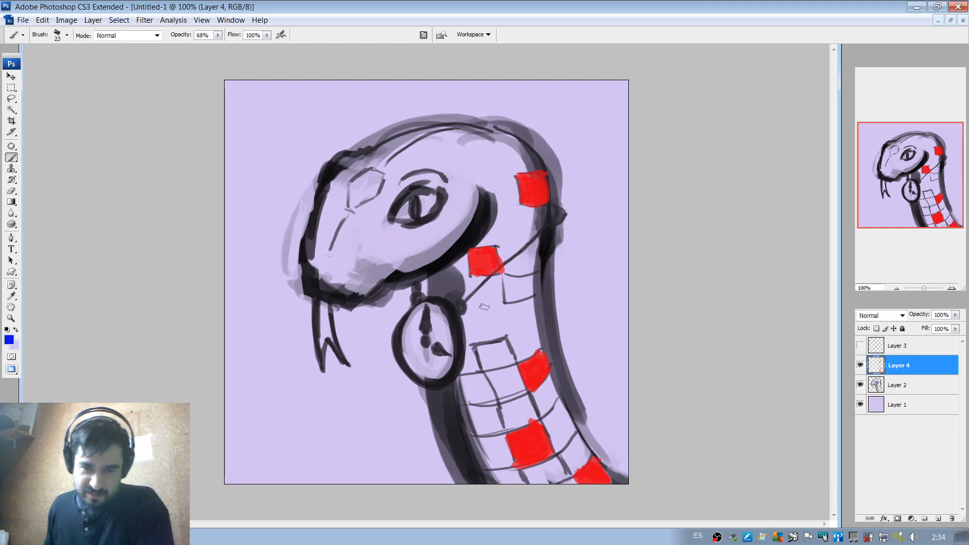
mouse_move(475, 347)
mouse_down()
mouse_move(487, 366)
mouse_move(478, 349)
mouse_move(507, 343)
mouse_move(512, 365)
mouse_move(492, 351)
mouse_move(499, 358)
mouse_up()
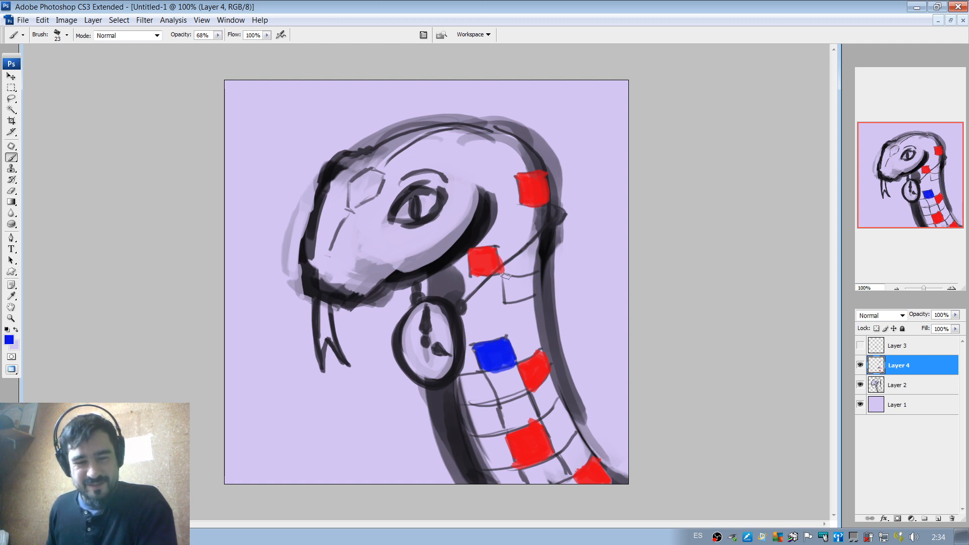
mouse_move(506, 276)
mouse_down()
mouse_move(510, 297)
mouse_move(537, 277)
mouse_move(507, 280)
mouse_move(511, 297)
mouse_move(531, 287)
mouse_move(512, 297)
mouse_up()
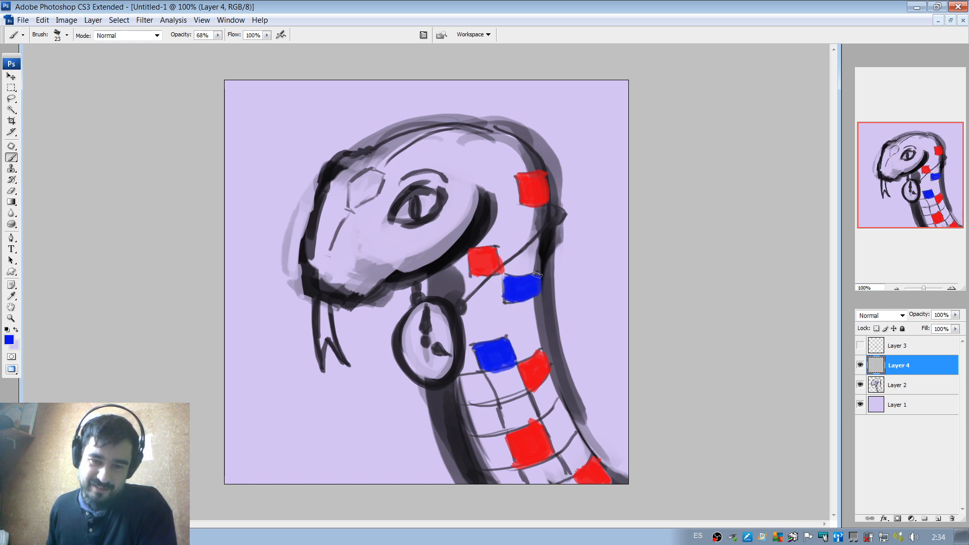
mouse_move(472, 428)
mouse_down()
mouse_move(495, 431)
mouse_move(473, 414)
mouse_move(494, 410)
mouse_move(479, 408)
mouse_move(494, 420)
mouse_move(492, 412)
mouse_move(482, 428)
mouse_move(475, 421)
mouse_move(484, 426)
mouse_move(484, 412)
mouse_move(472, 415)
mouse_move(492, 431)
mouse_up()
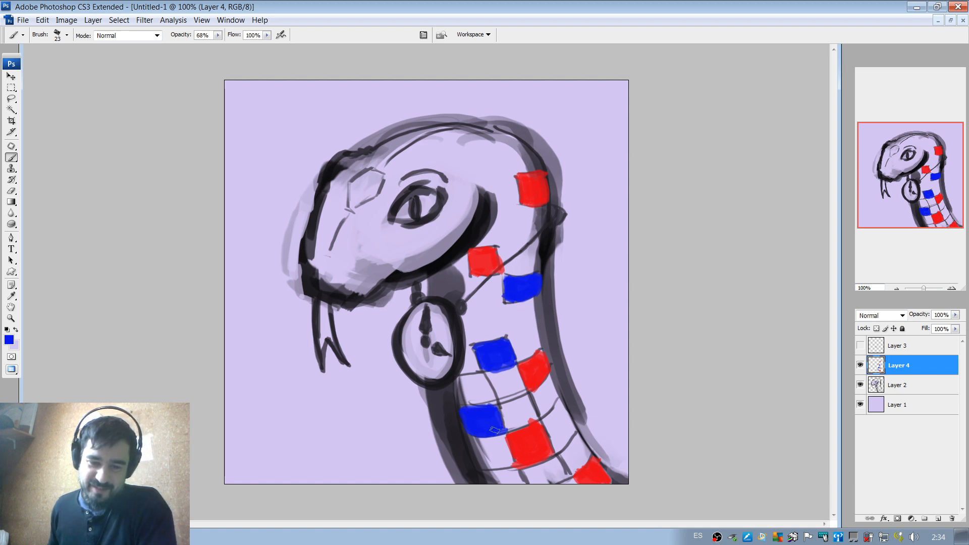
drag(495, 430, 493, 414)
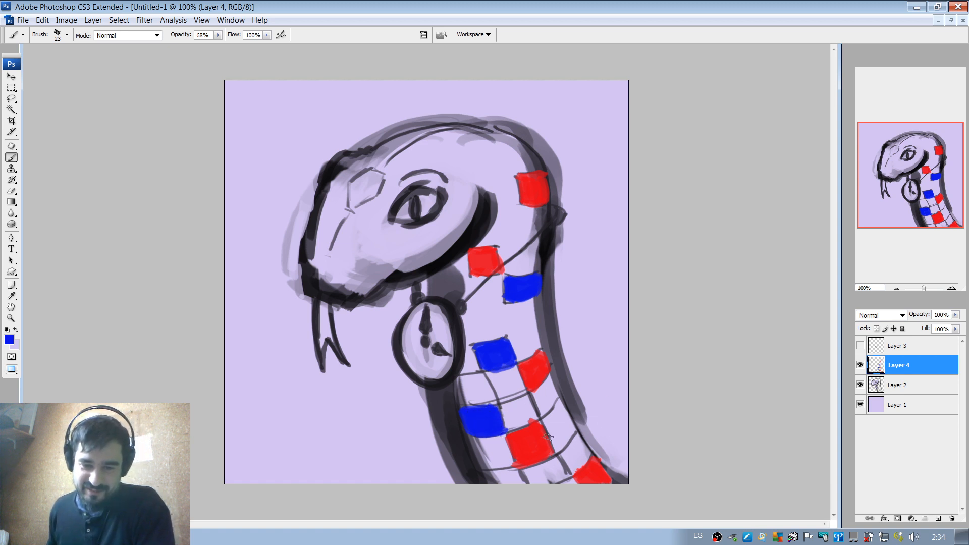
Paint two neck scales bright green: one at the back edge beside a red scale and one just below the watch.
click(8, 339)
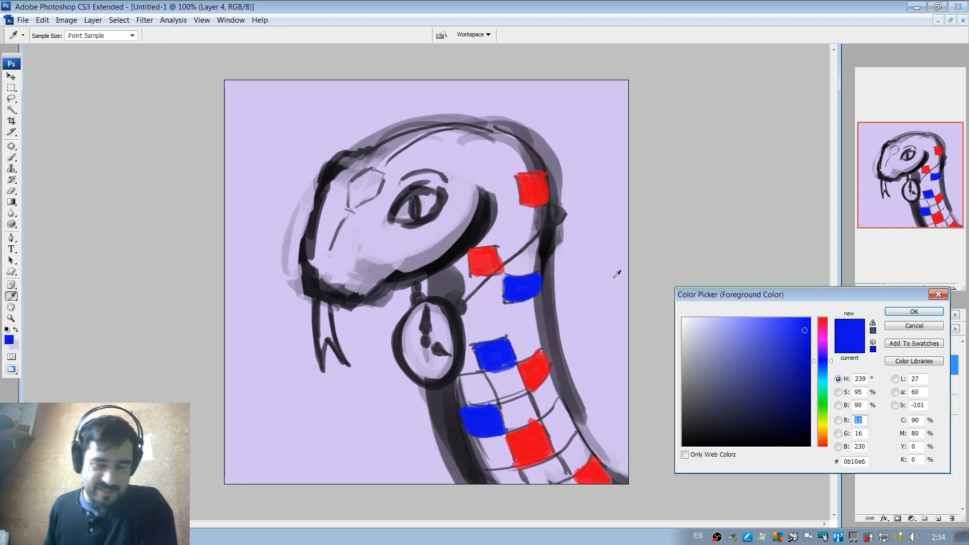
drag(794, 294, 756, 202)
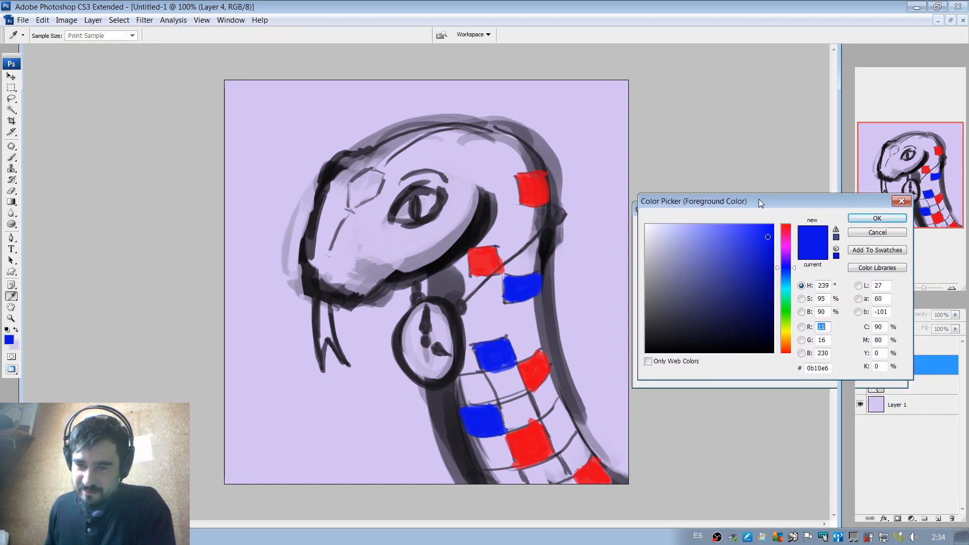
click(785, 311)
click(760, 235)
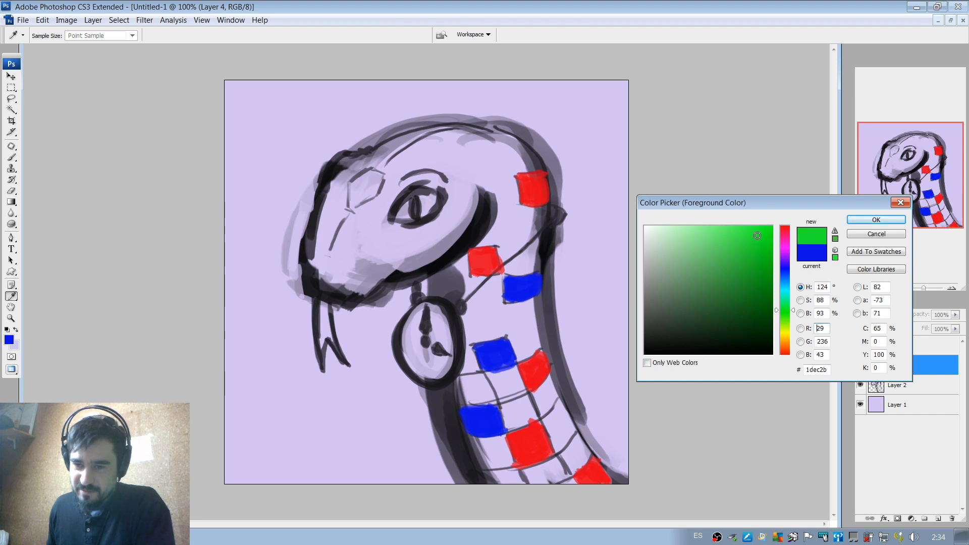
click(858, 219)
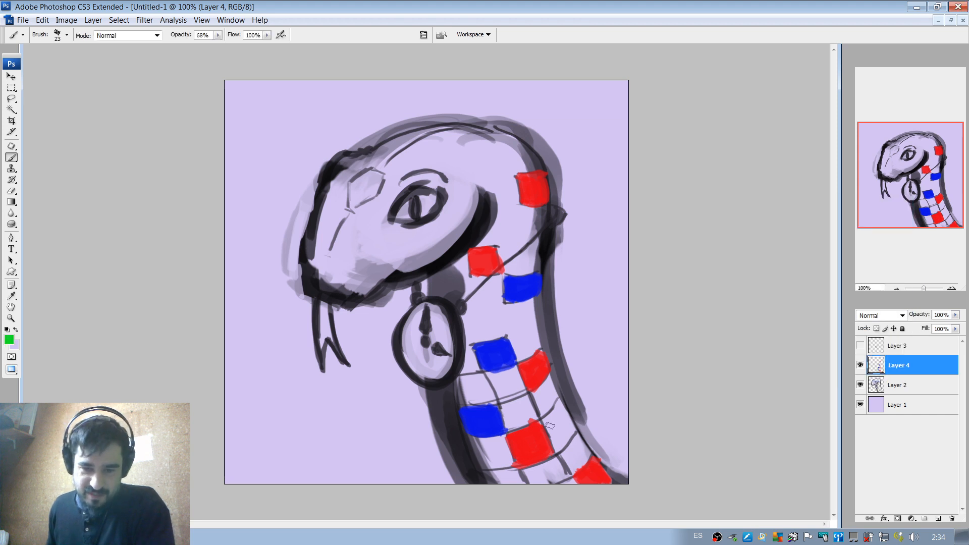
mouse_move(549, 426)
mouse_down()
mouse_move(558, 442)
mouse_move(561, 407)
mouse_move(550, 427)
mouse_move(570, 419)
mouse_move(576, 428)
mouse_move(563, 427)
mouse_up()
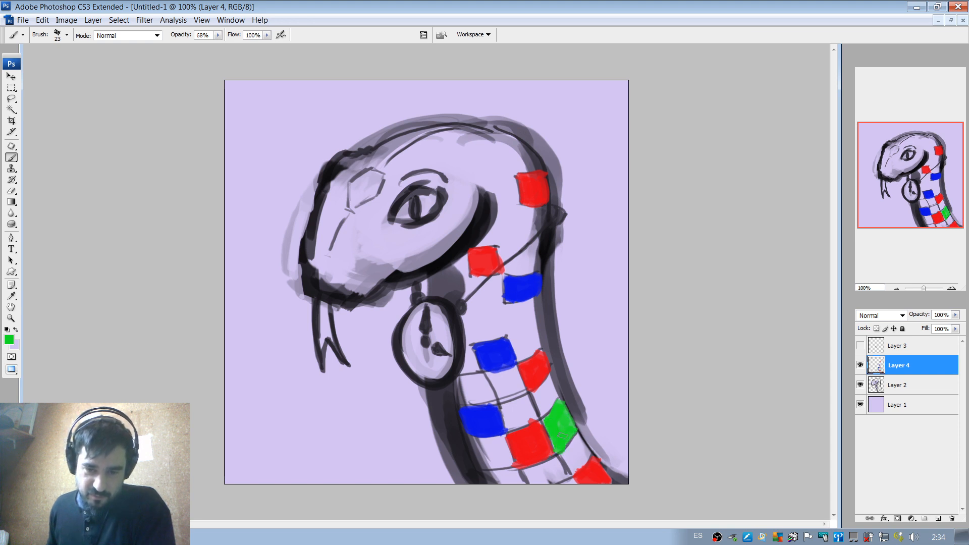
mouse_move(447, 379)
mouse_down()
mouse_move(462, 402)
mouse_move(475, 375)
mouse_move(483, 393)
mouse_move(480, 379)
mouse_move(494, 402)
mouse_move(479, 386)
mouse_up()
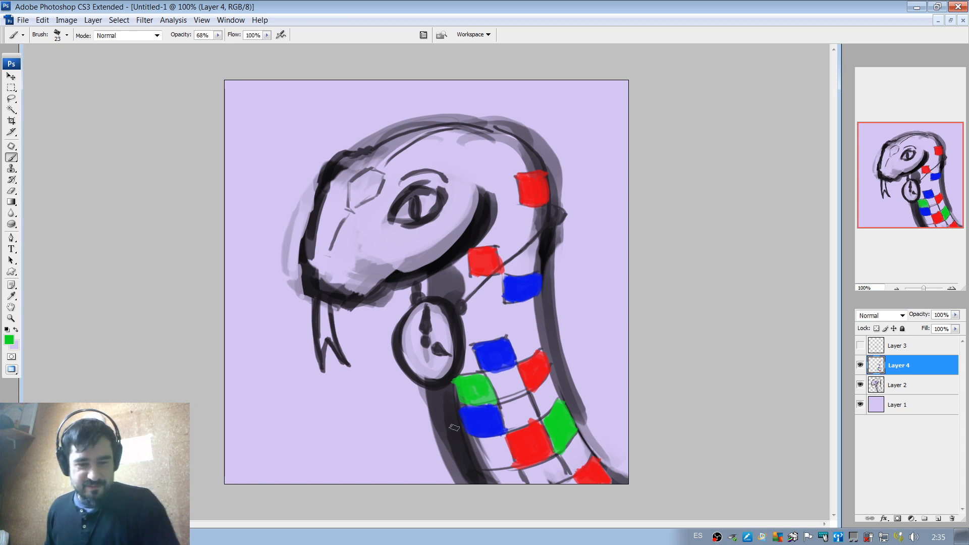
On Layer 2, erase the shading along the neck's front edge with a 43 px eraser and the patch above the watch at 16 px.
click(906, 385)
key(e)
right_click(427, 408)
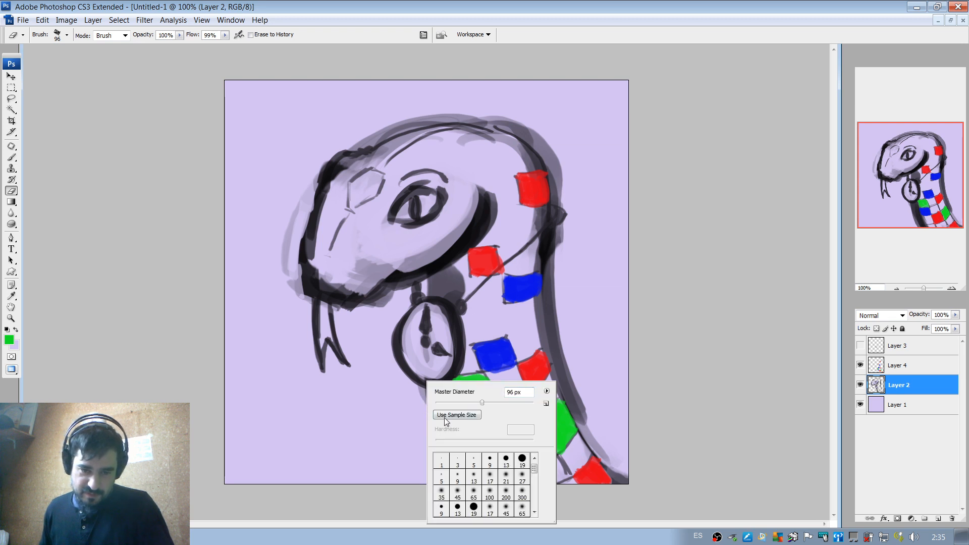
click(457, 403)
mouse_move(418, 417)
mouse_down()
mouse_move(423, 407)
mouse_move(456, 455)
mouse_up()
mouse_move(438, 400)
mouse_down()
mouse_move(457, 458)
mouse_move(450, 479)
mouse_move(431, 396)
mouse_up()
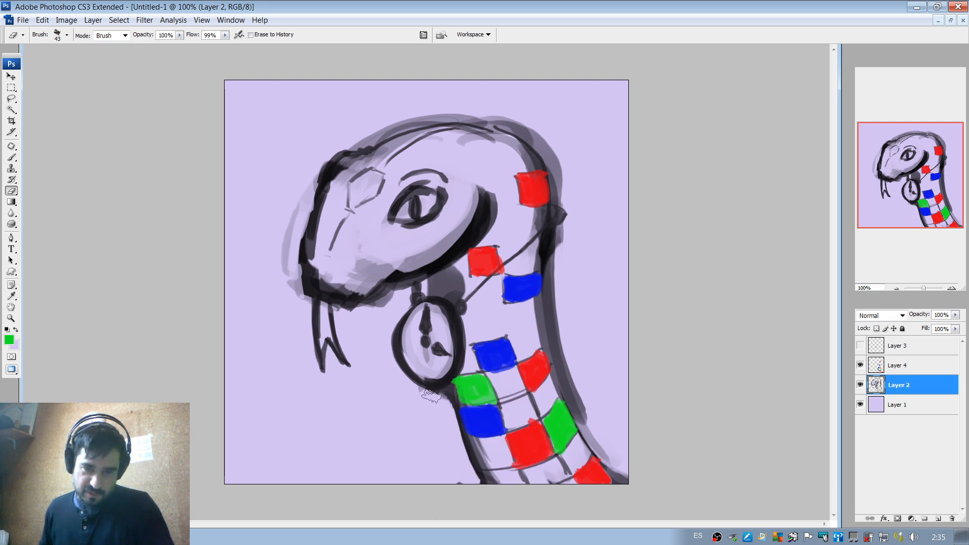
right_click(441, 319)
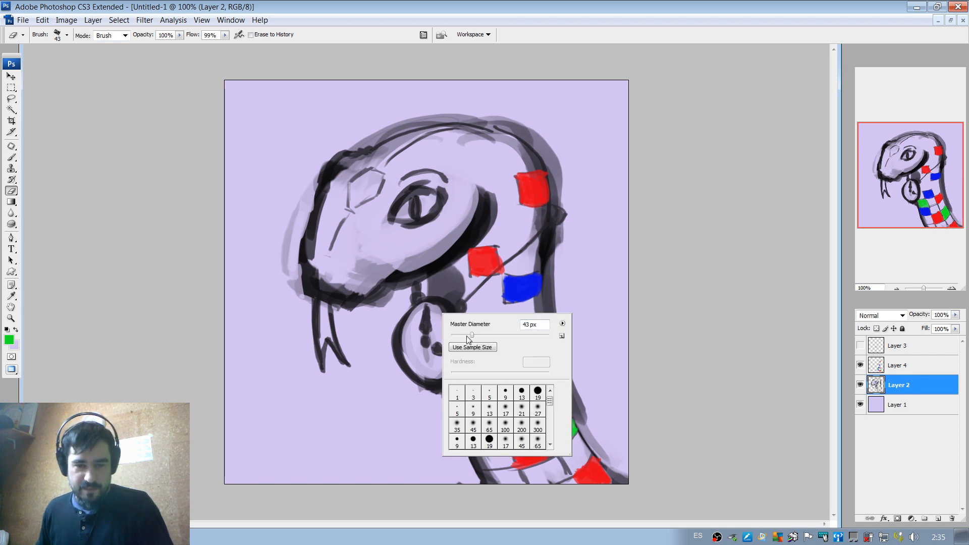
mouse_move(431, 284)
mouse_down()
mouse_move(431, 294)
mouse_move(437, 279)
mouse_up()
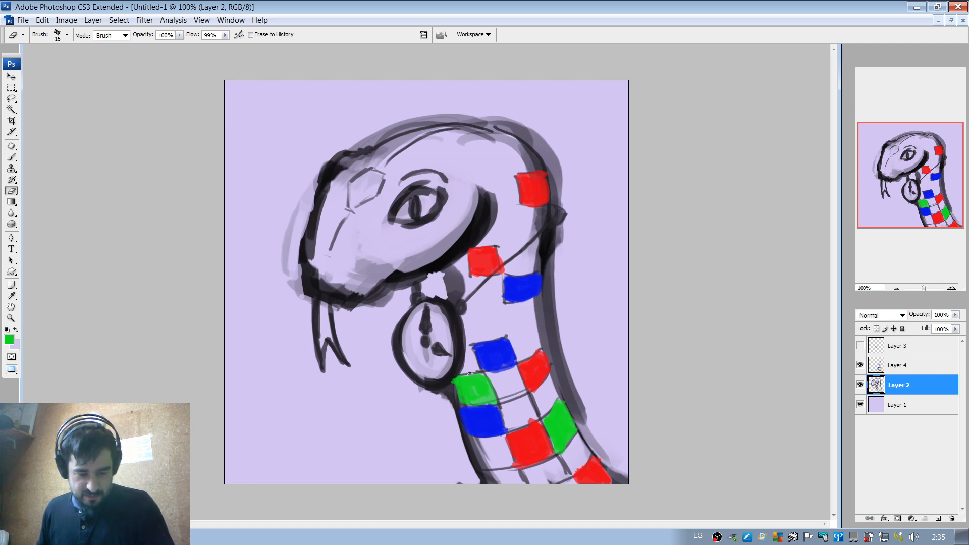
Sample the dark outline colour and redraw the curved edge above the watch with a 12 px brush.
key(b)
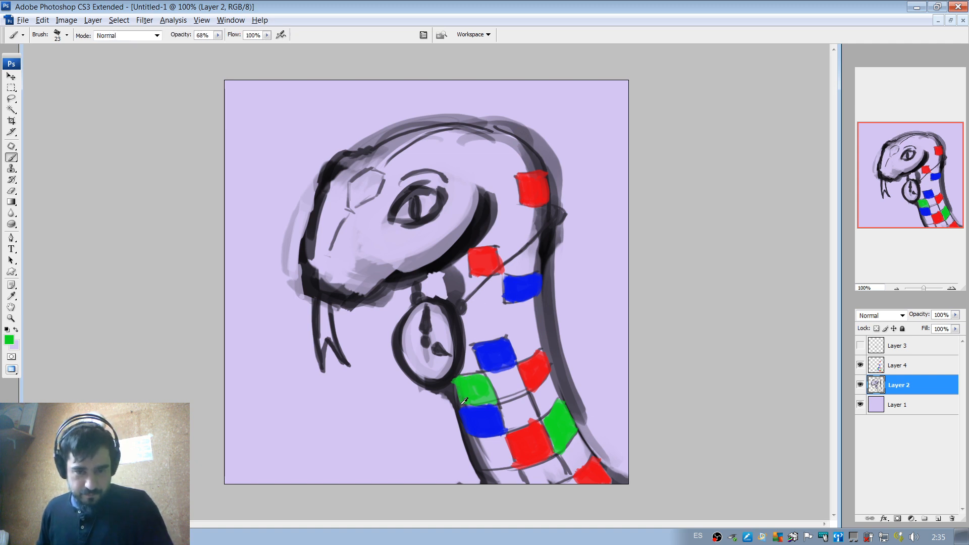
alt+click(458, 392)
right_click(458, 273)
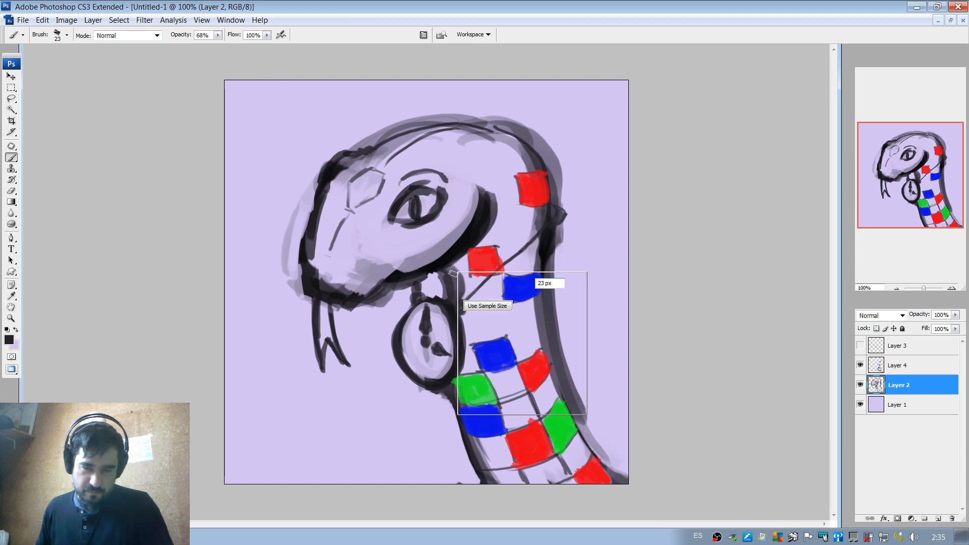
mouse_move(474, 294)
mouse_down()
mouse_move(449, 290)
mouse_move(448, 279)
mouse_up()
key(Return)
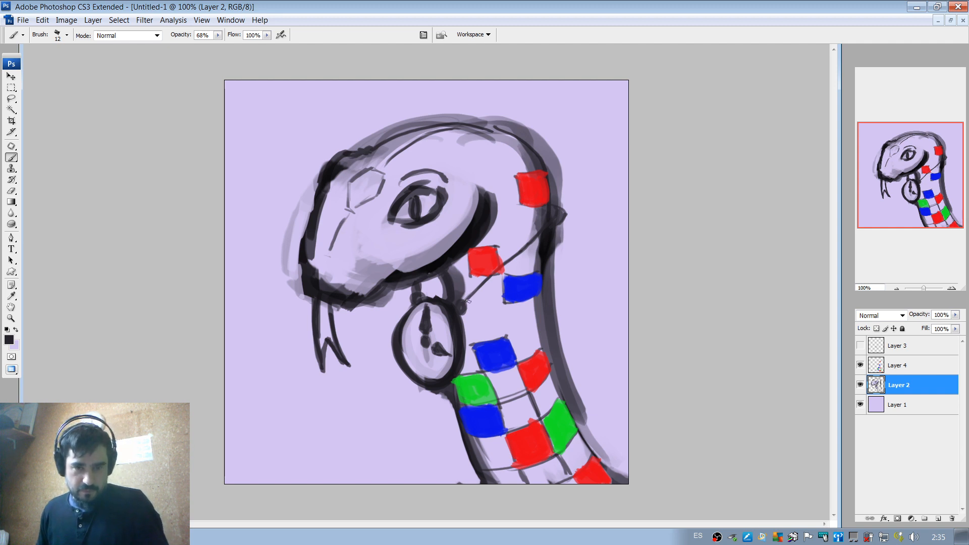
Sample a muted purple and shade the area beneath the jaw beside the red scale with a 23 px brush.
alt+click(467, 284)
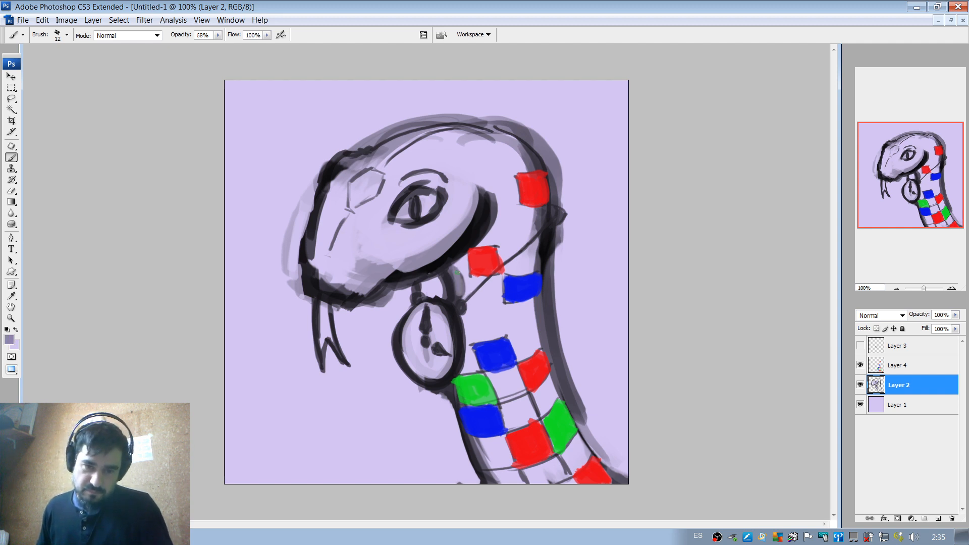
right_click(465, 263)
click(461, 268)
right_click(484, 267)
drag(501, 288, 507, 288)
click(463, 263)
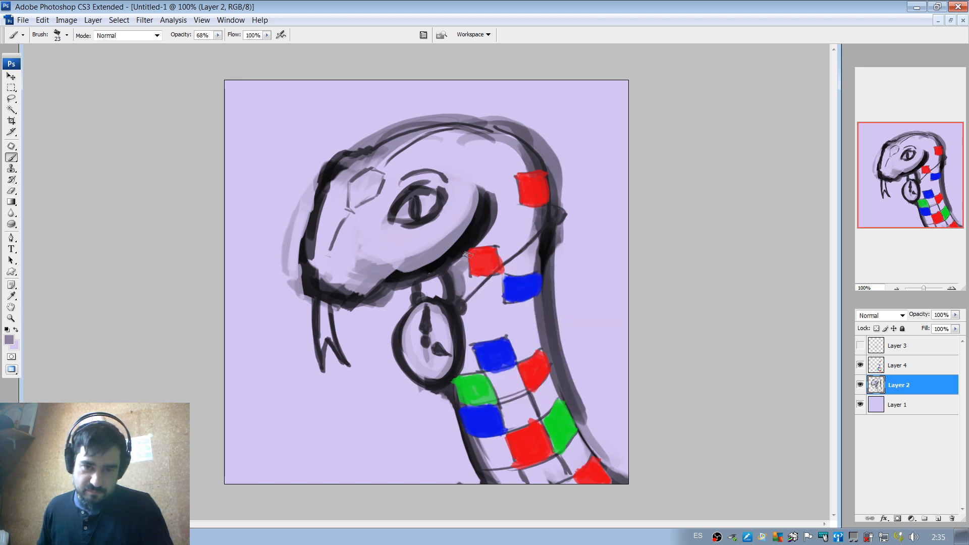
Merge Layer 2 and Layer 4 into a single layer.
ctrl+click(907, 368)
right_click(917, 385)
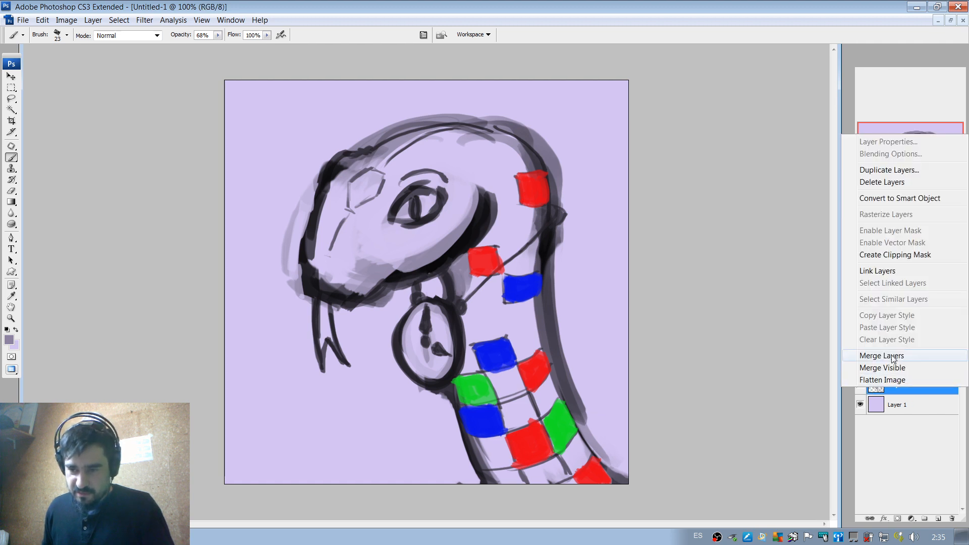
click(894, 359)
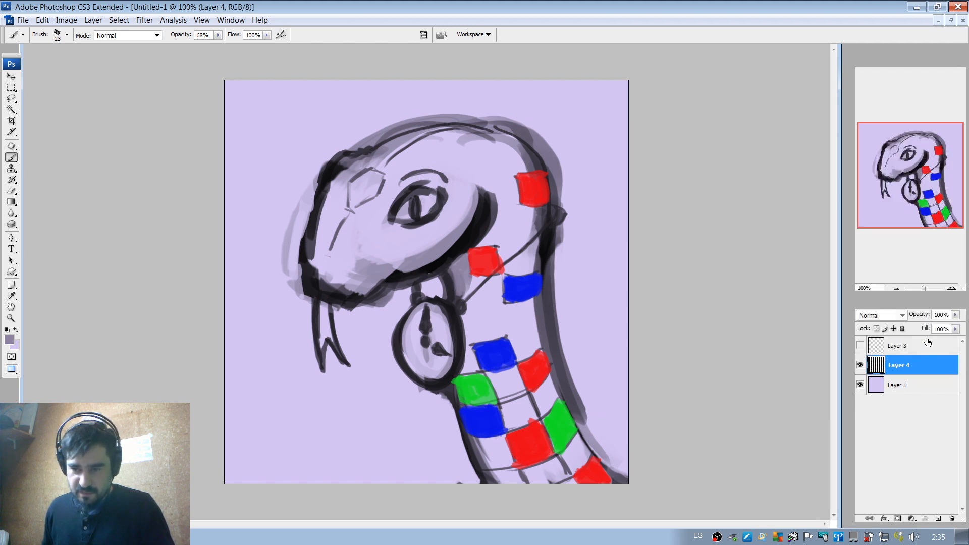
Sample the near-black outline colour and shade the lower jaw beside the red scale and the upper neck's back edge with a 68 px brush.
alt+click(479, 238)
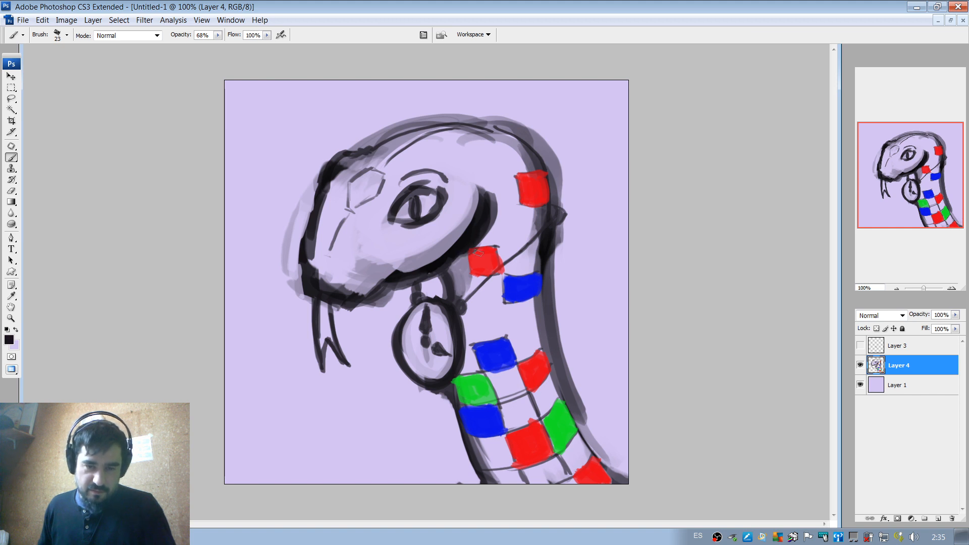
right_click(479, 252)
click(526, 266)
drag(461, 264, 500, 225)
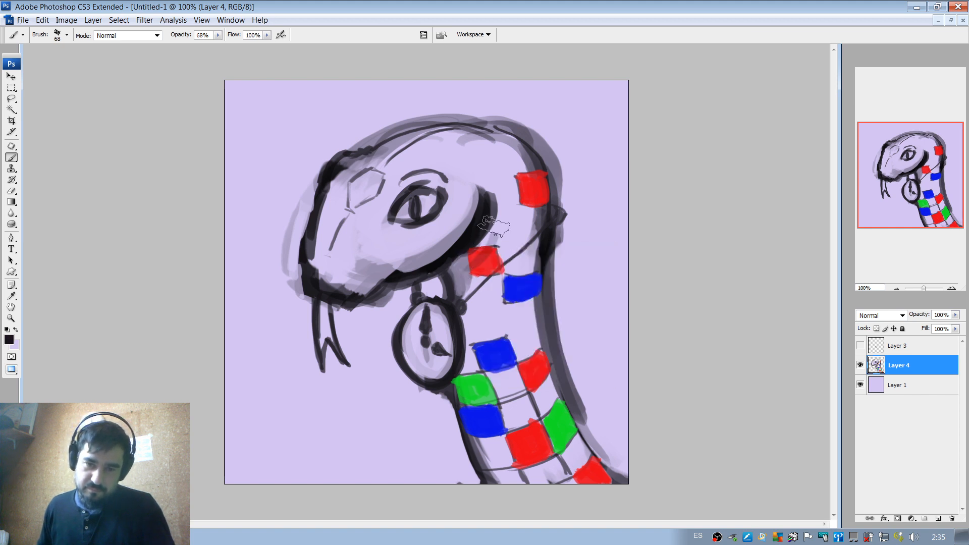
key(ctrl+z)
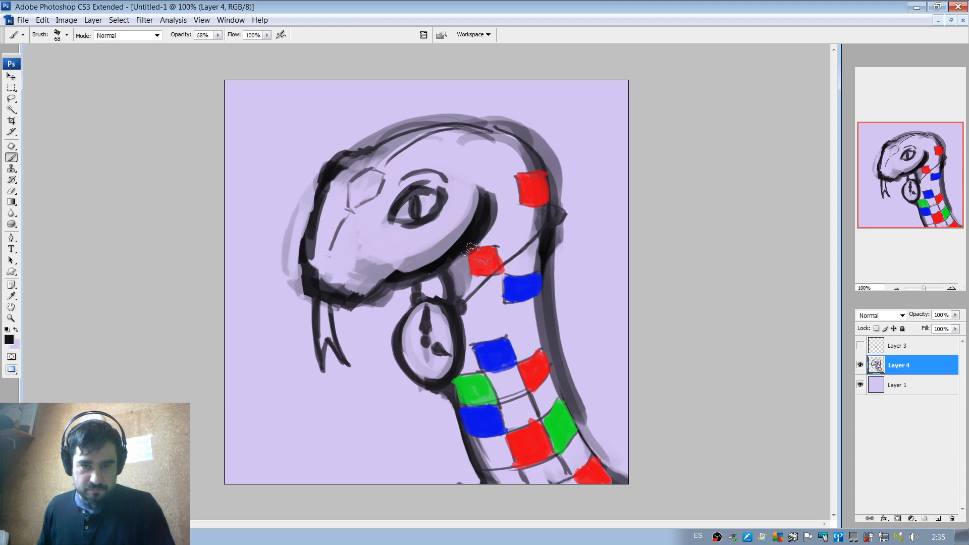
alt+click(471, 242)
drag(459, 258, 480, 231)
drag(527, 168, 544, 242)
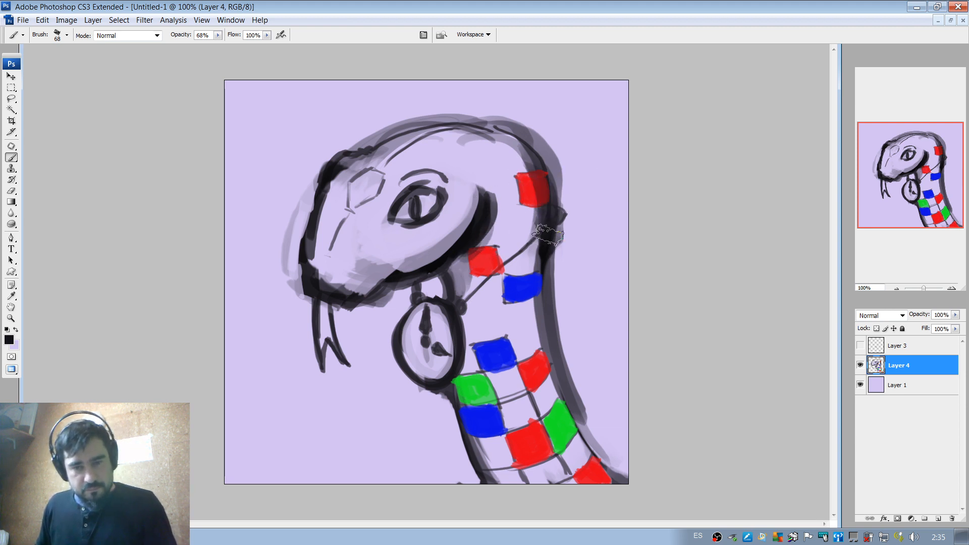
Erase the grey shading outside the back of the head with a 32 px eraser.
key(e)
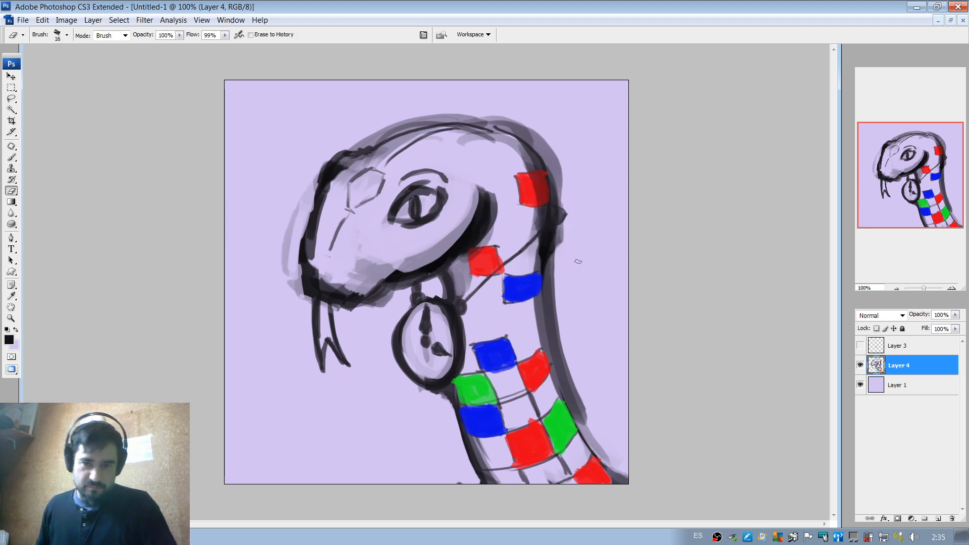
right_click(579, 224)
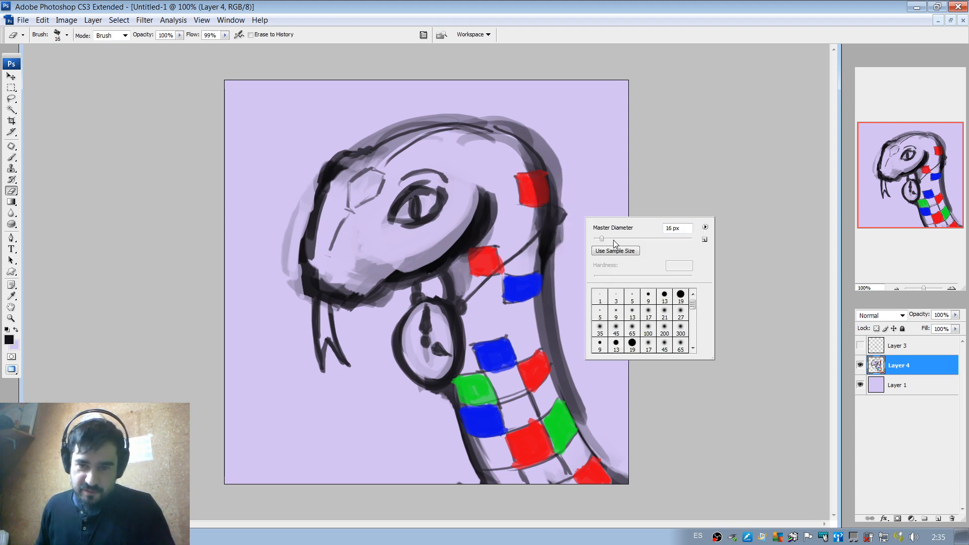
click(573, 230)
mouse_move(519, 116)
mouse_down()
mouse_move(568, 184)
mouse_move(567, 208)
mouse_up()
drag(491, 119, 534, 134)
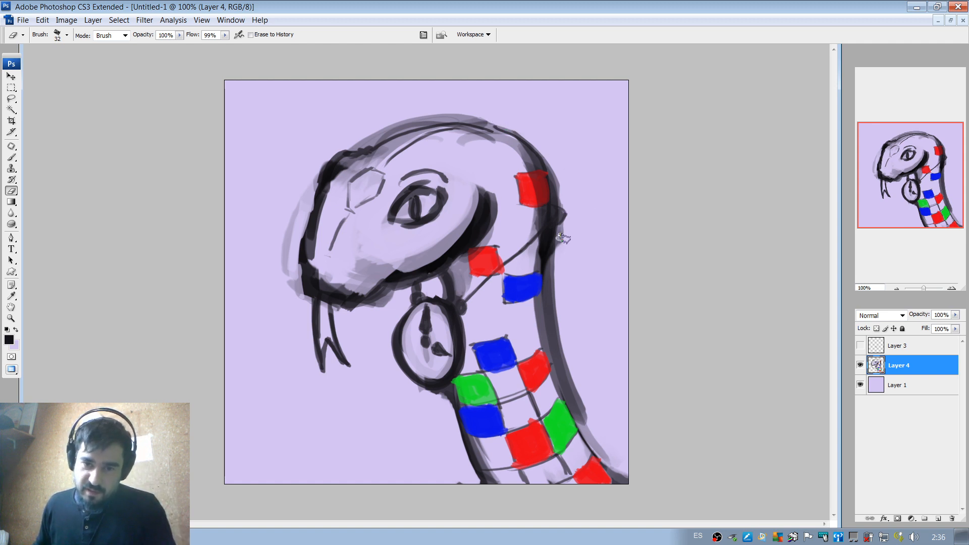
Erase the excess shading along the neck's back edge, from below the dark knot down to the lowest scales.
drag(563, 238, 563, 327)
drag(562, 265, 560, 364)
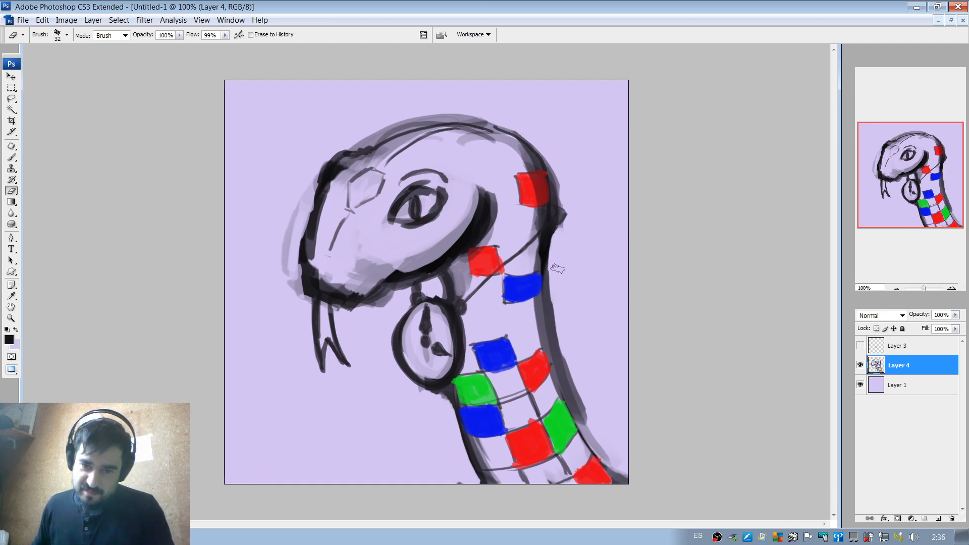
mouse_move(558, 269)
mouse_down()
mouse_move(574, 384)
mouse_move(573, 367)
mouse_move(595, 421)
mouse_up()
mouse_move(567, 357)
mouse_down()
mouse_move(602, 436)
mouse_move(595, 431)
mouse_up()
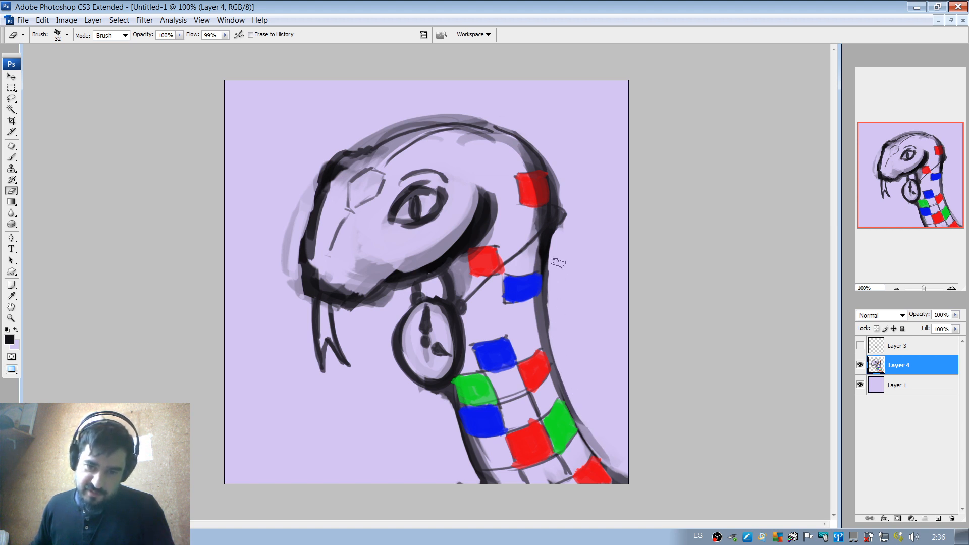
drag(556, 333, 557, 266)
drag(553, 311, 556, 242)
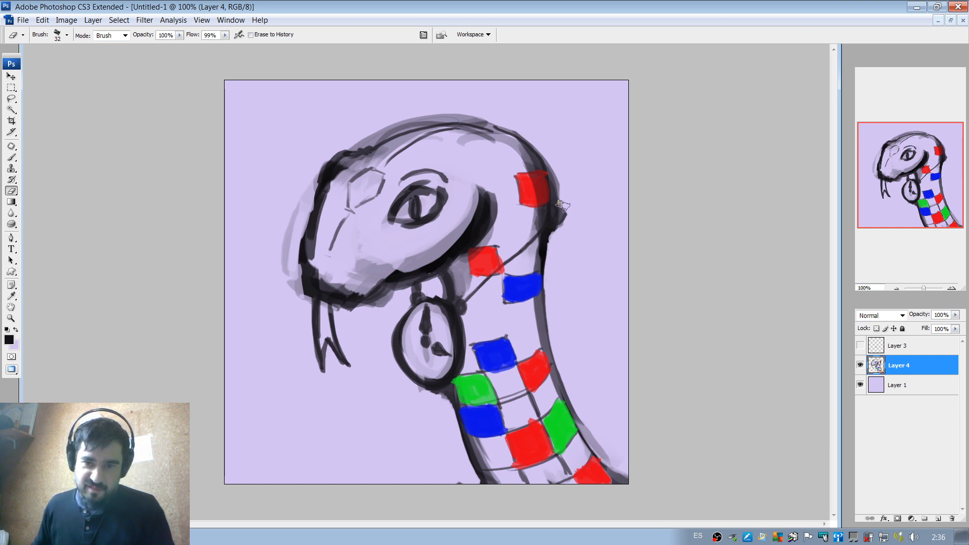
Trim the remaining shading outside the head's back curve and along the top of the skull with the Eraser.
drag(561, 204, 544, 137)
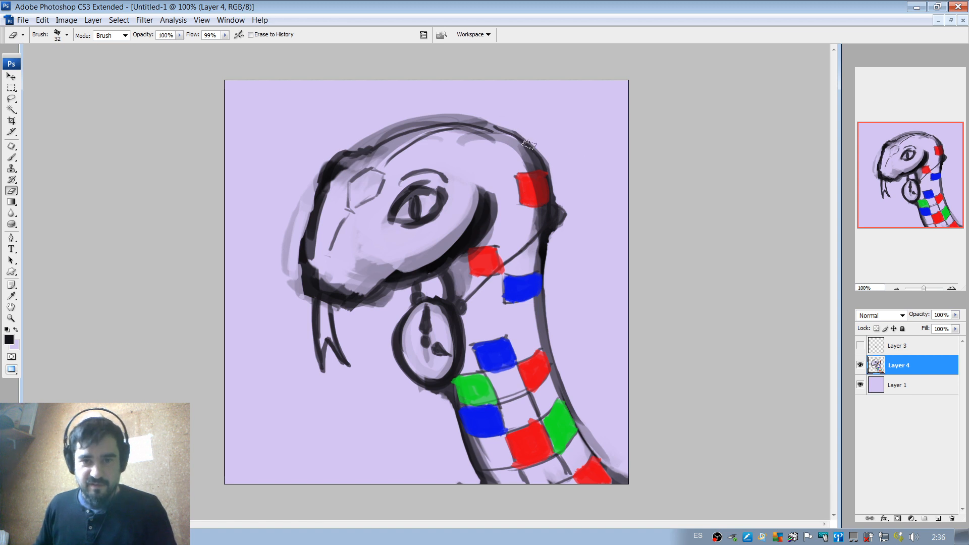
mouse_move(360, 141)
mouse_down()
mouse_move(467, 106)
mouse_move(387, 132)
mouse_move(483, 115)
mouse_up()
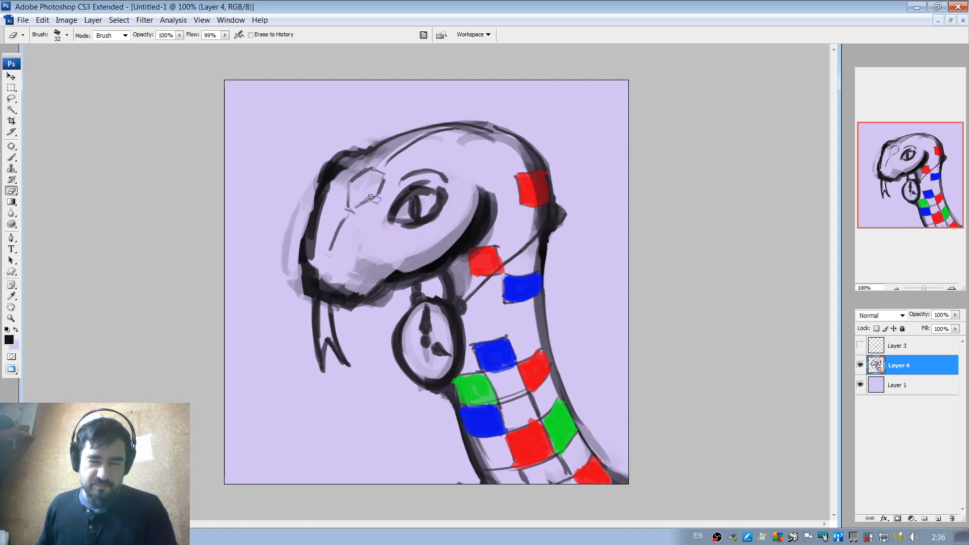
key(b)
alt+click(540, 368)
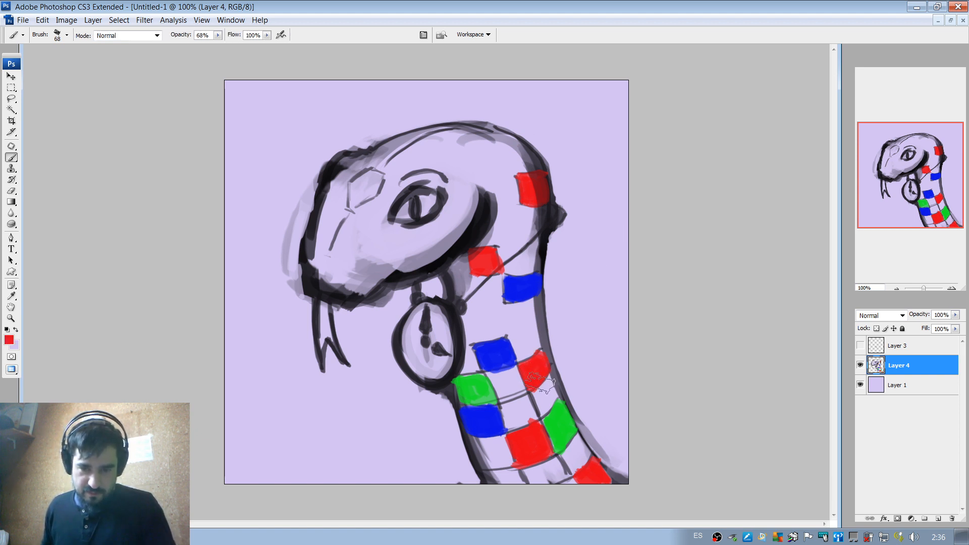
click(9, 340)
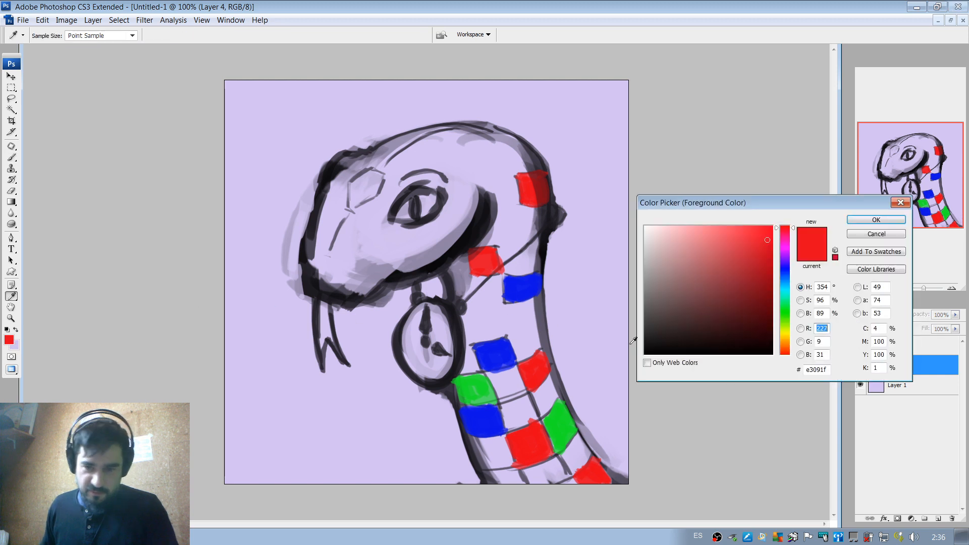
click(785, 332)
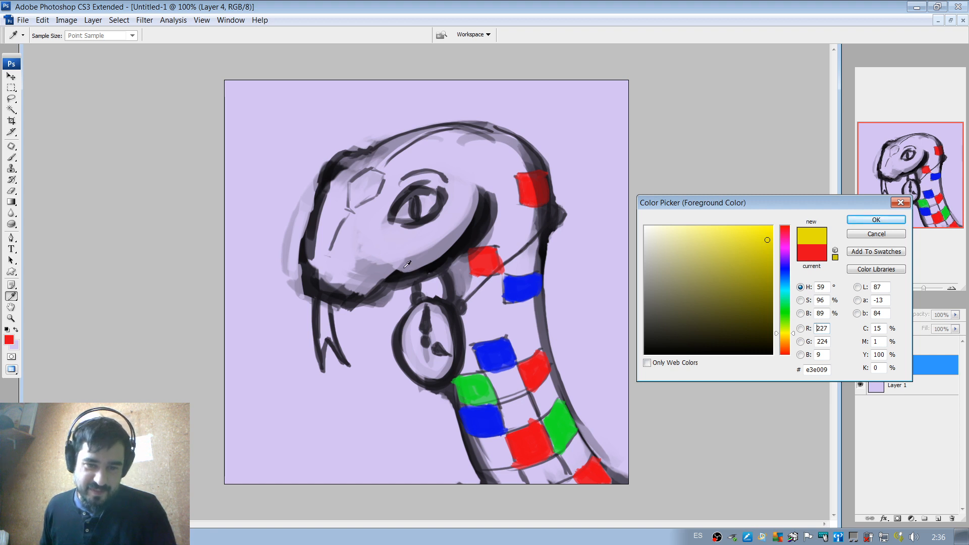
Set the foreground colour to near-black #09080b and draw a pointed fang beneath the jaw with a 19 px brush.
click(441, 259)
right_click(391, 284)
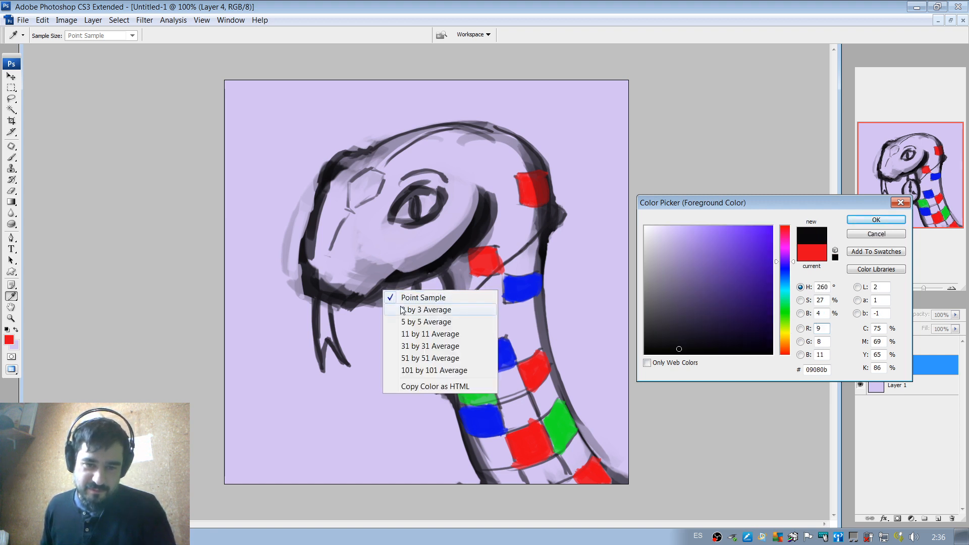
click(415, 274)
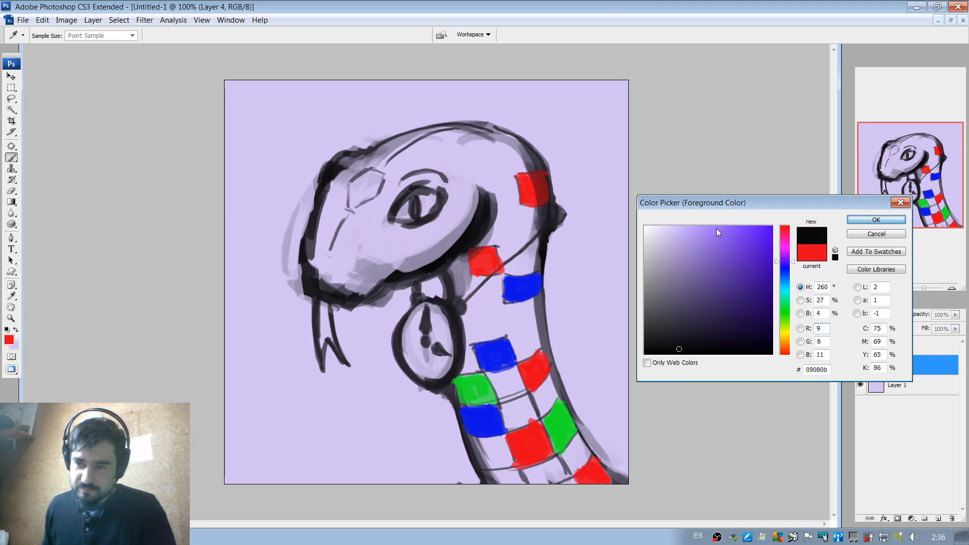
key(Return)
key(b)
right_click(454, 262)
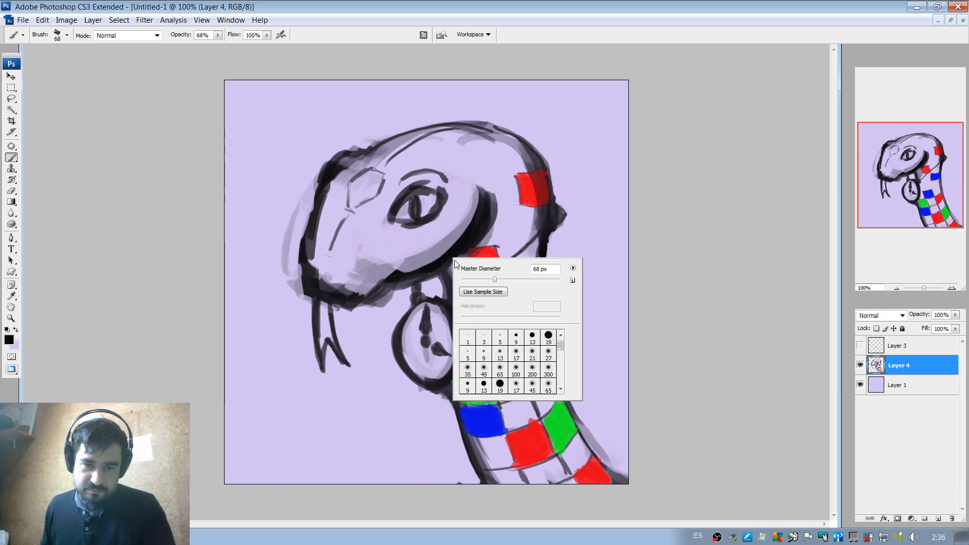
drag(373, 305, 386, 320)
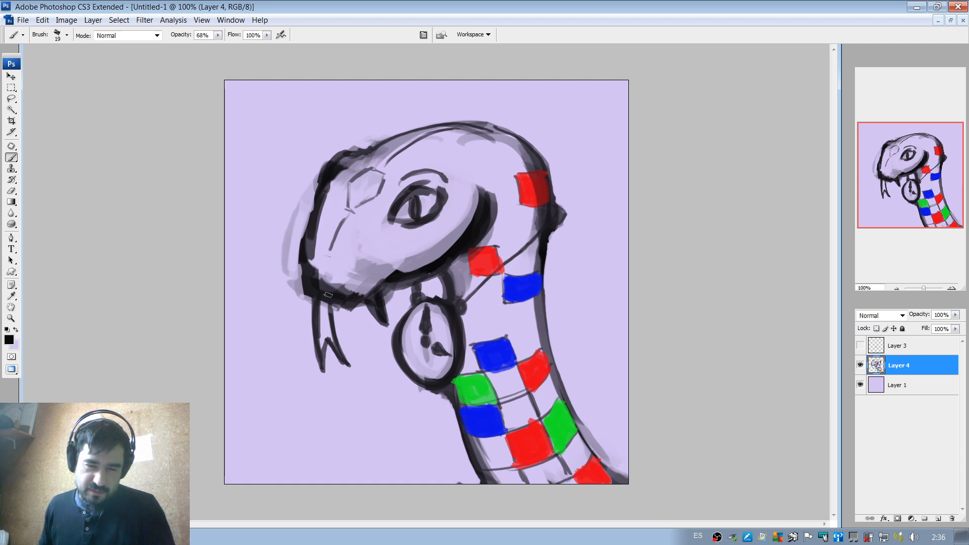
Sample the red from a neck scale and fill the forked tongue with it, using a 19 px brush and finer ones down to 9 px.
alt+click(486, 257)
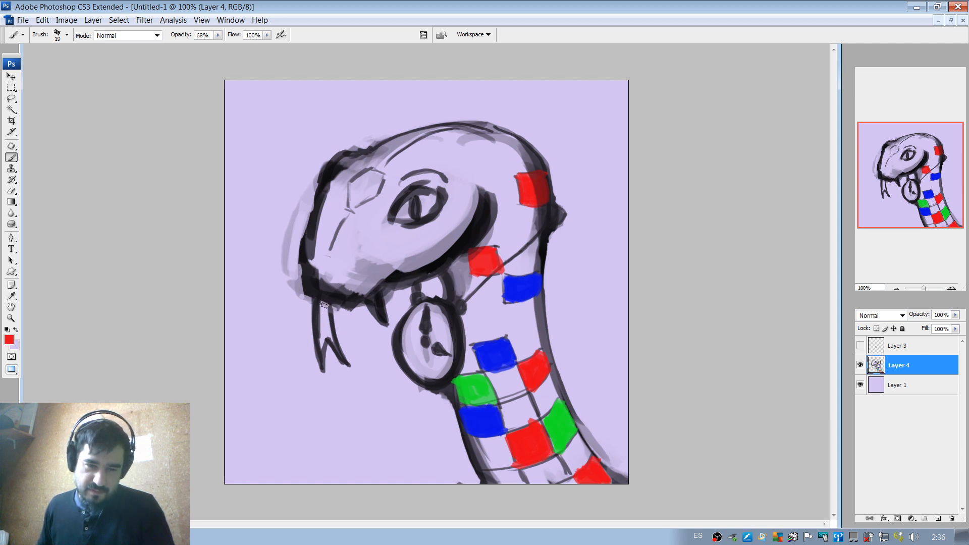
mouse_move(323, 304)
mouse_down()
mouse_move(322, 352)
mouse_move(319, 301)
mouse_up()
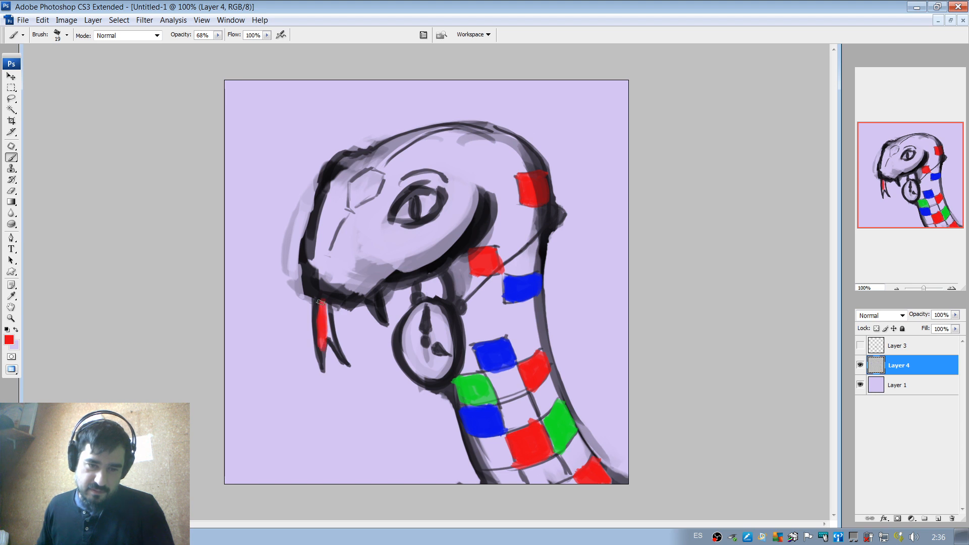
right_click(329, 316)
drag(346, 337, 316, 340)
right_click(328, 325)
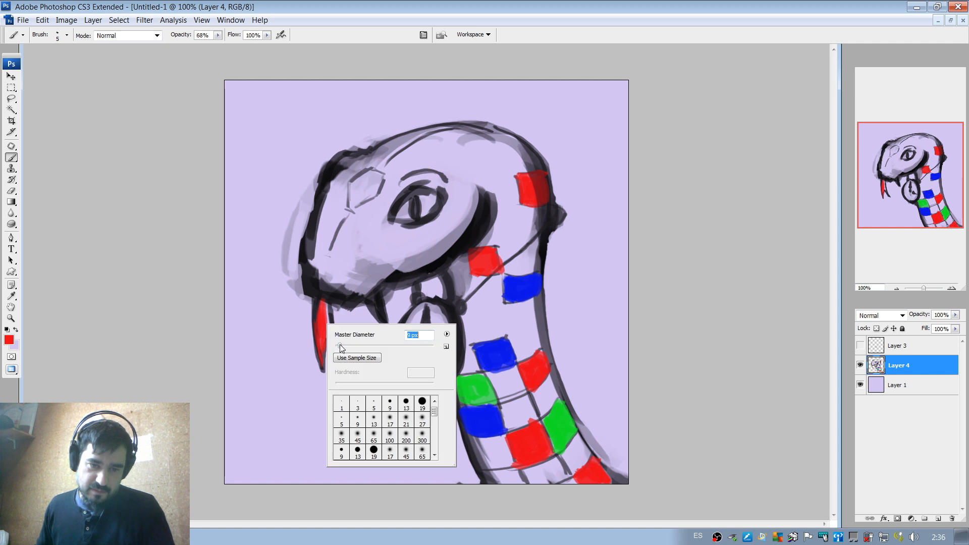
click(323, 357)
drag(326, 337, 329, 322)
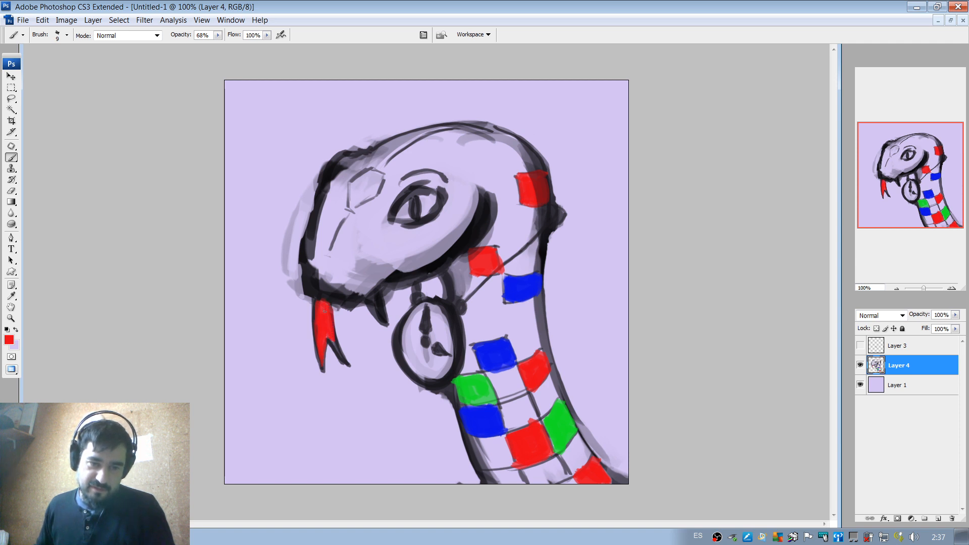
drag(329, 331, 333, 342)
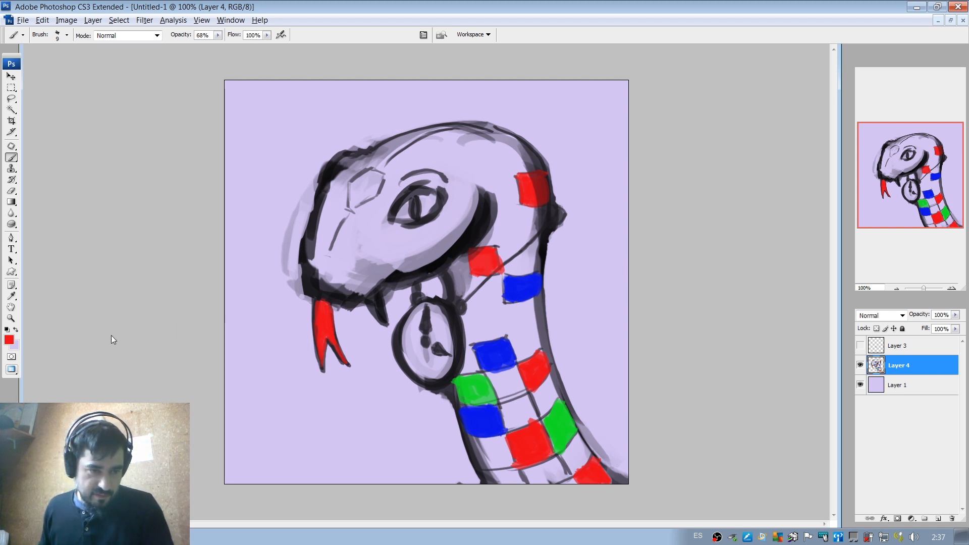
Set the foreground colour to white #ffffff and paint two lower neck scales and the forehead scale with a 21 px brush.
click(9, 340)
mouse_move(700, 250)
mouse_down()
mouse_move(654, 218)
mouse_move(644, 238)
mouse_move(644, 225)
mouse_up()
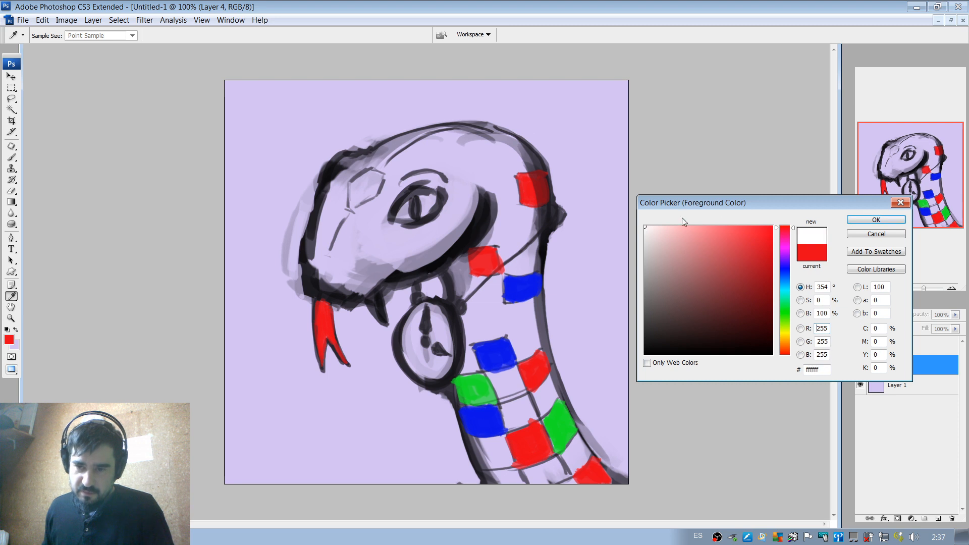
click(868, 221)
right_click(545, 241)
drag(531, 271, 538, 278)
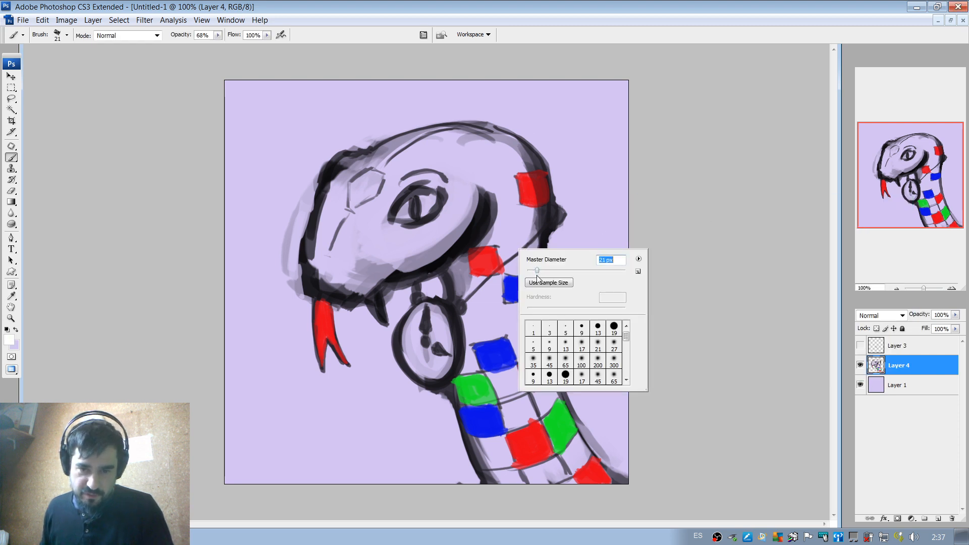
click(506, 414)
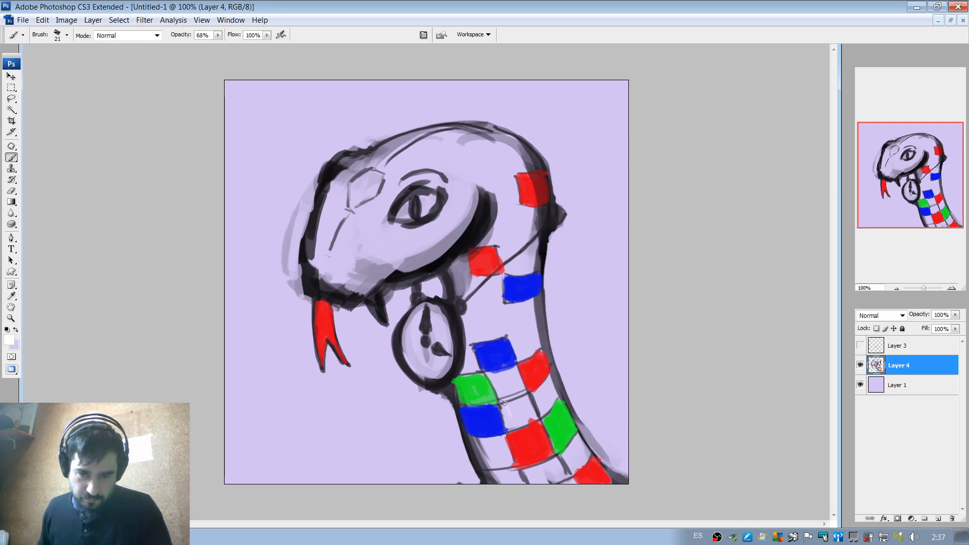
mouse_move(501, 403)
mouse_down()
mouse_move(510, 422)
mouse_move(522, 399)
mouse_move(520, 421)
mouse_move(528, 415)
mouse_up()
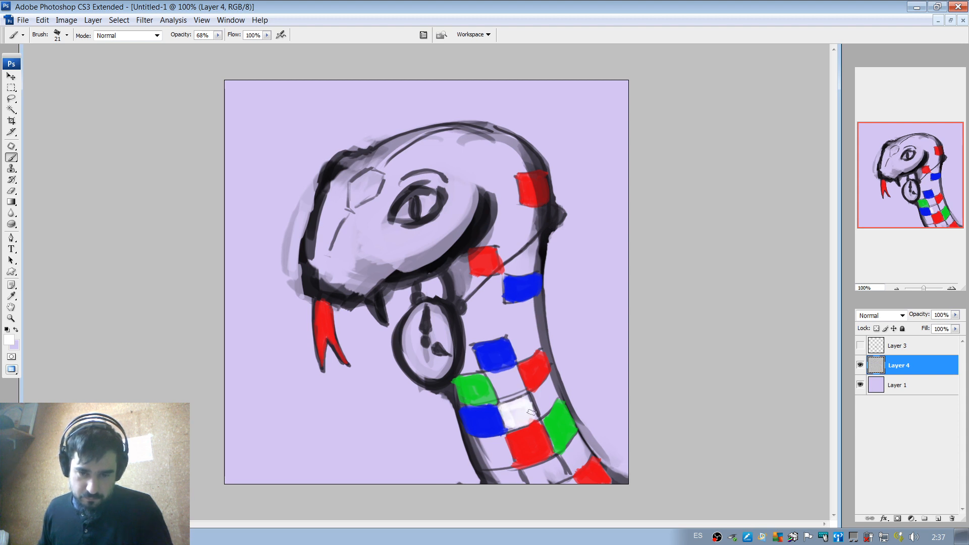
drag(569, 456, 575, 465)
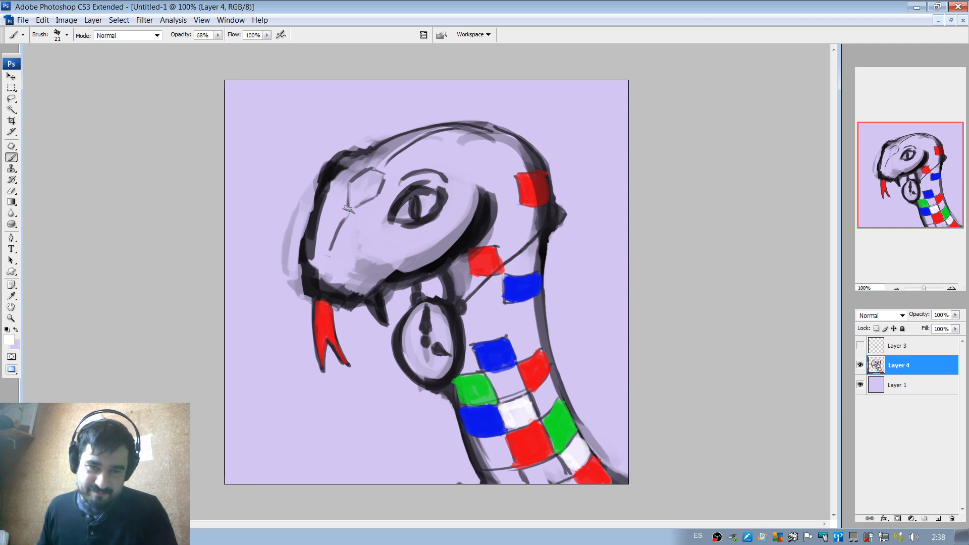
mouse_move(353, 190)
mouse_down()
mouse_move(358, 182)
mouse_move(371, 195)
mouse_move(367, 177)
mouse_up()
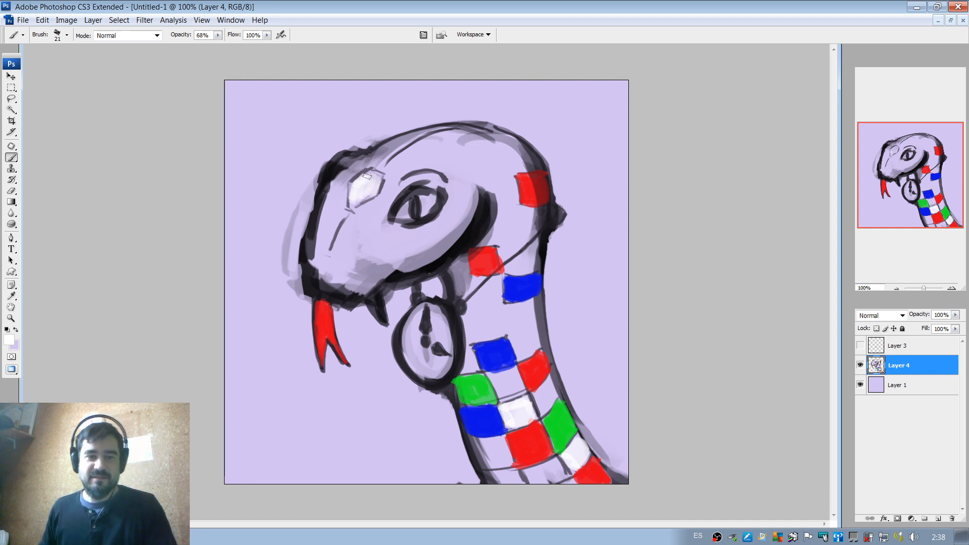
click(9, 342)
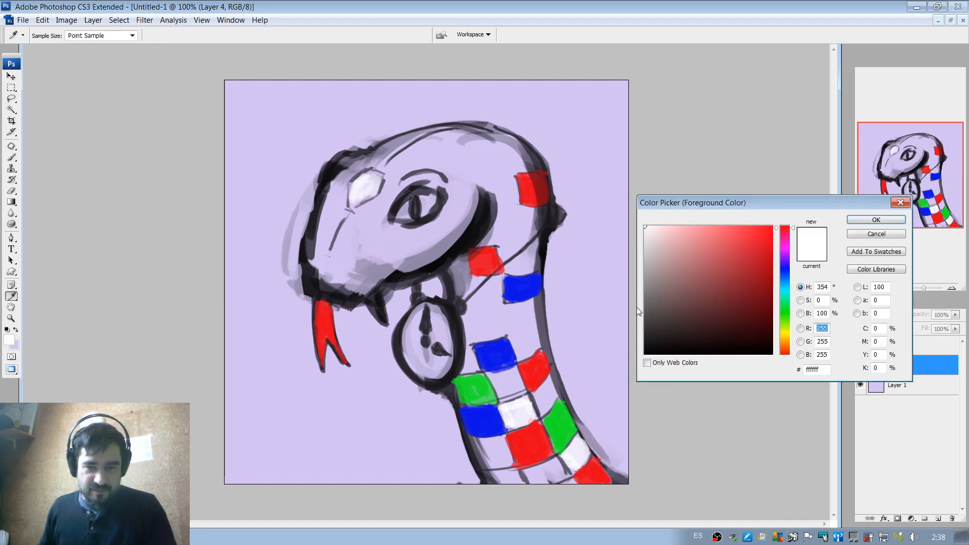
click(785, 338)
click(751, 268)
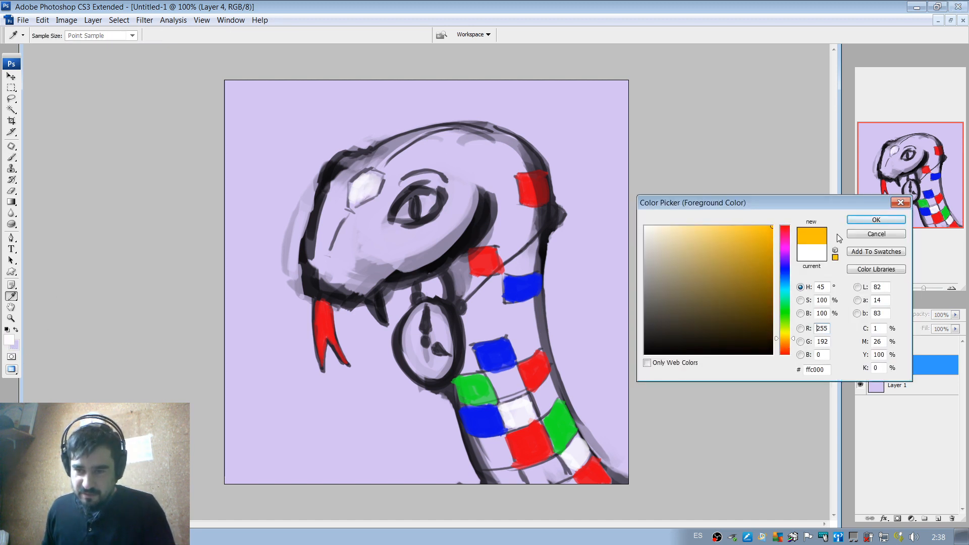
click(762, 247)
drag(782, 330, 784, 335)
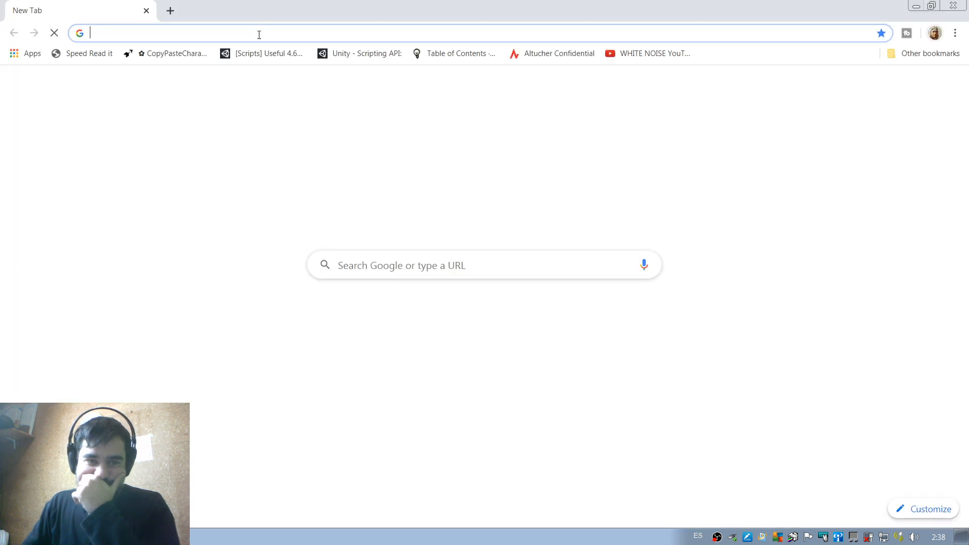
In Google Chrome, search for "rubik's cube" images and narrow them to the "original" suggestion.
text(rubik)
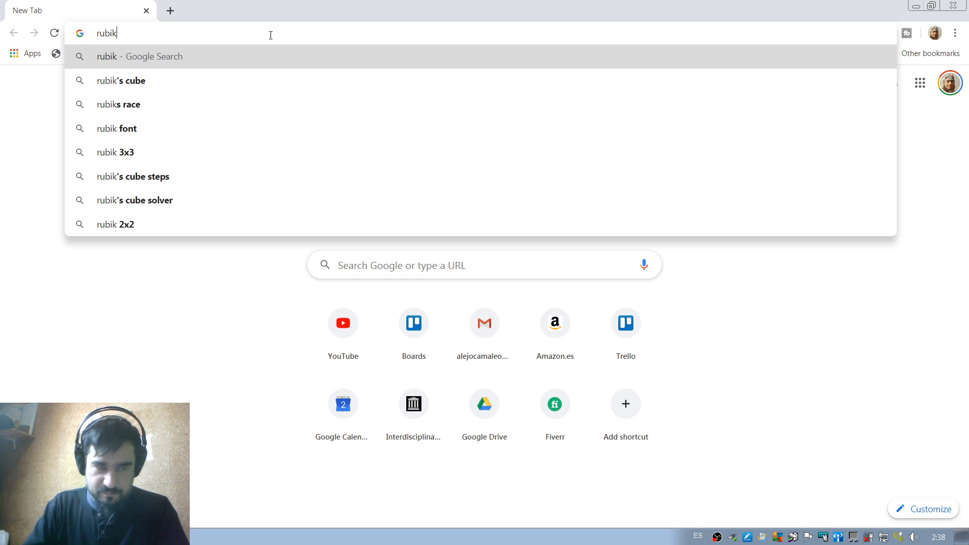
key(Down)
key(Return)
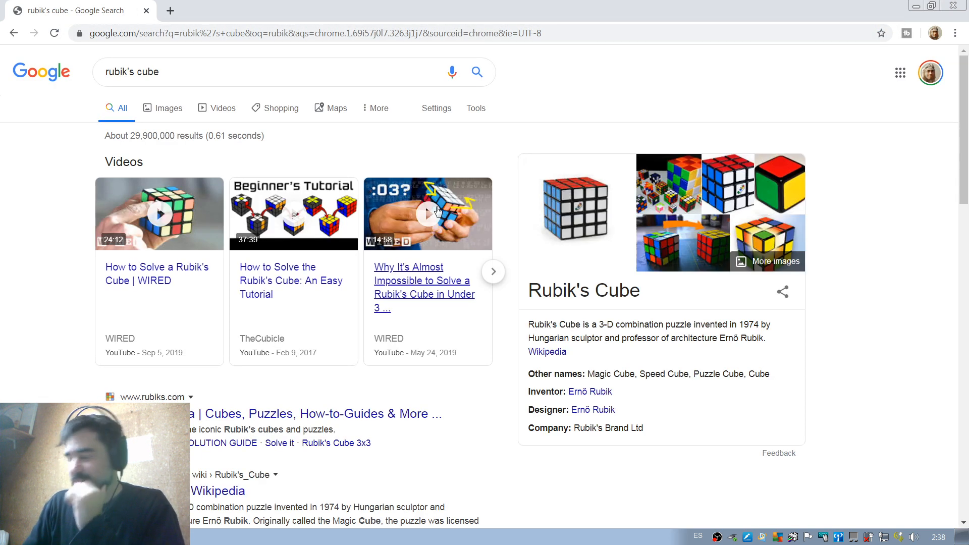
click(163, 108)
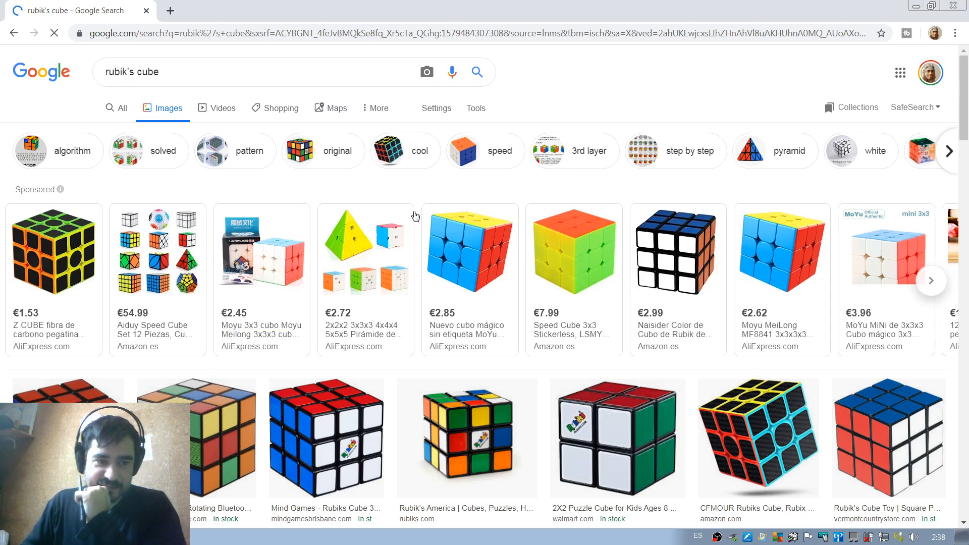
click(339, 158)
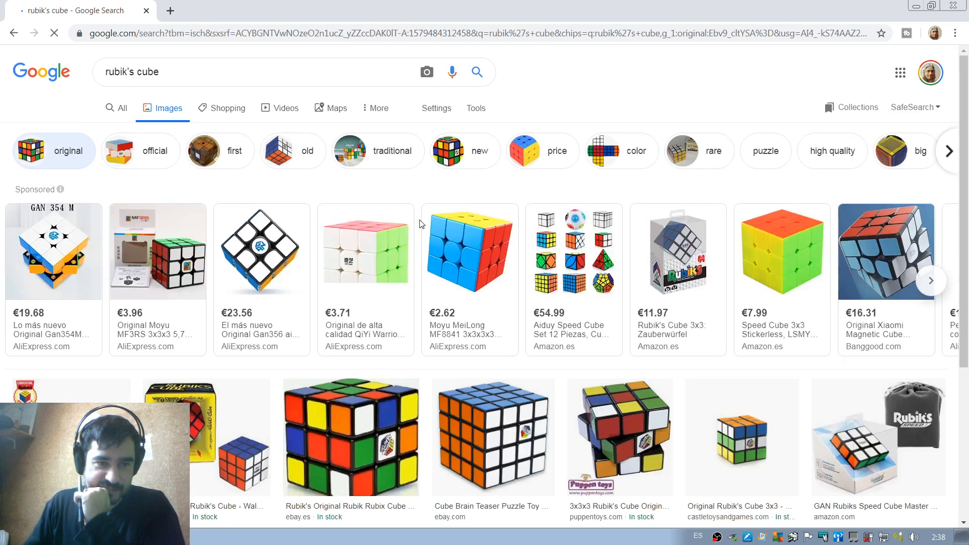
scroll(334, 220, down, 4)
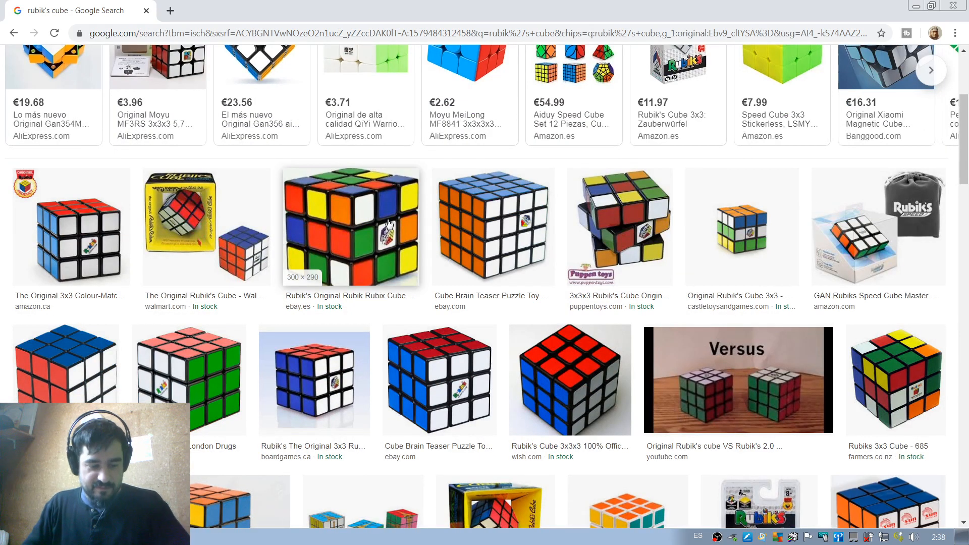
Open the Recortes snipping tool and capture the picture of the scrambled 3x3 Rubik's cube from the image results.
click(14, 536)
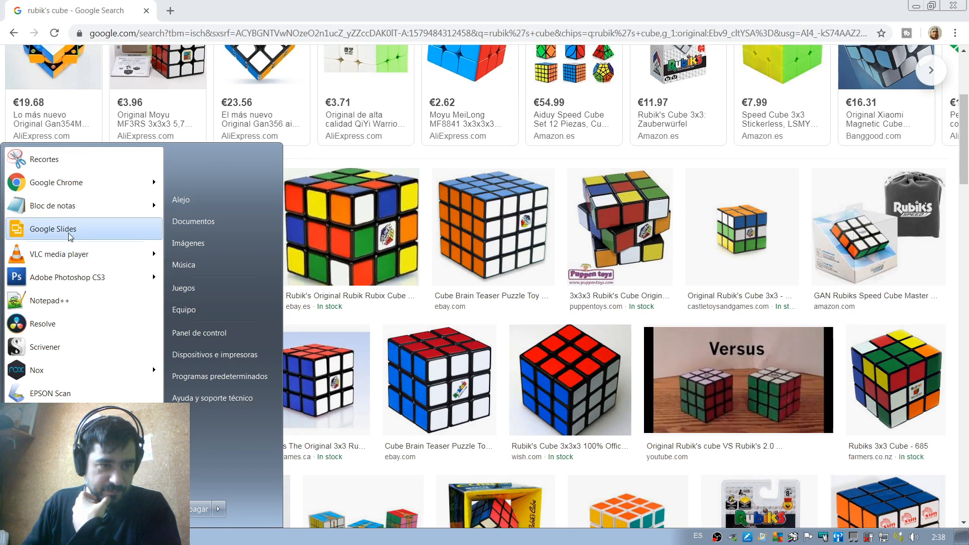
click(50, 163)
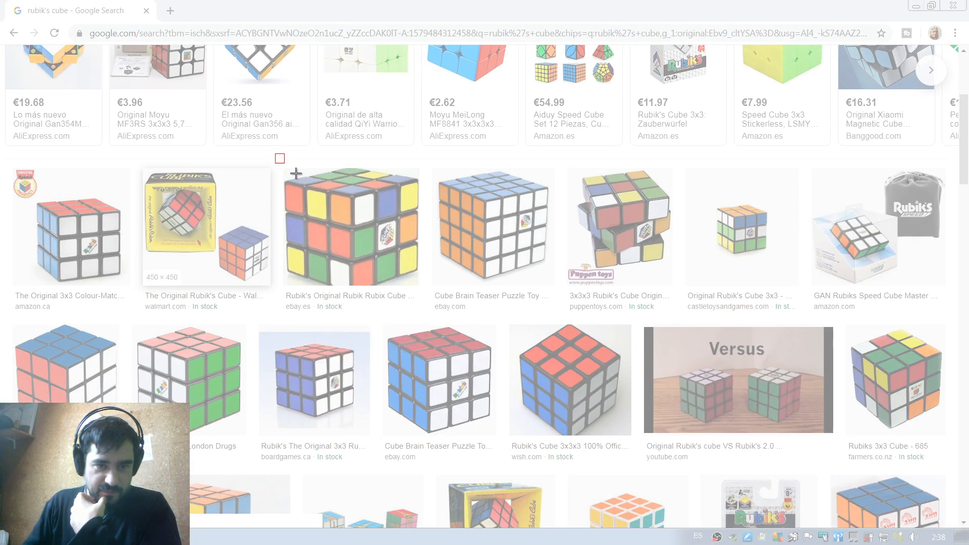
drag(275, 154, 426, 294)
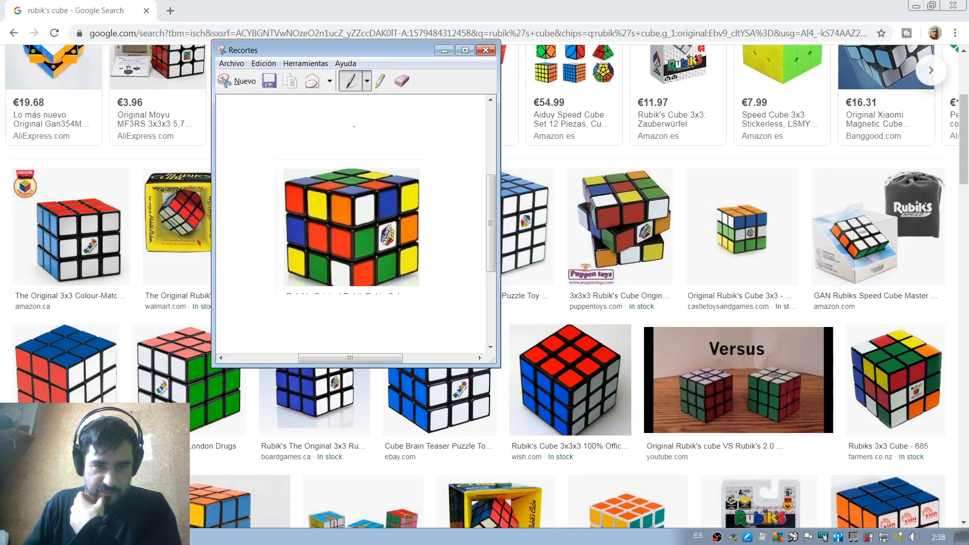
click(486, 49)
click(471, 211)
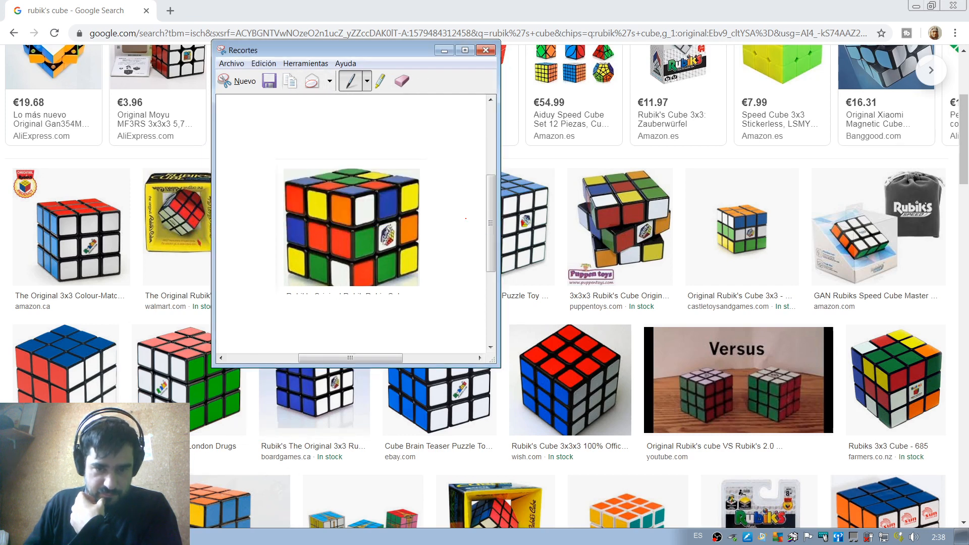
Return to Photoshop, discard the pending foreground colour change, paste the cube snip and place it in the canvas's lower-left corner.
key(alt+Tab)
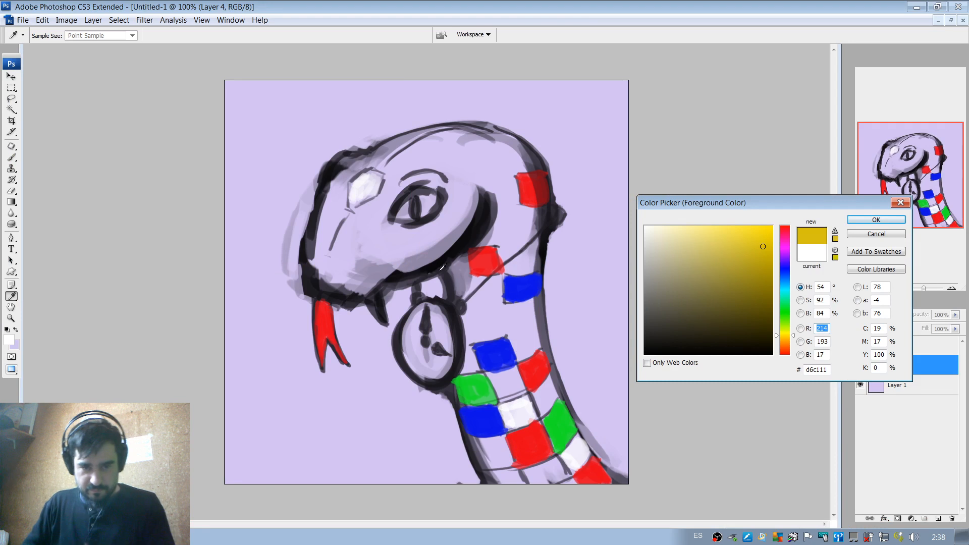
click(126, 142)
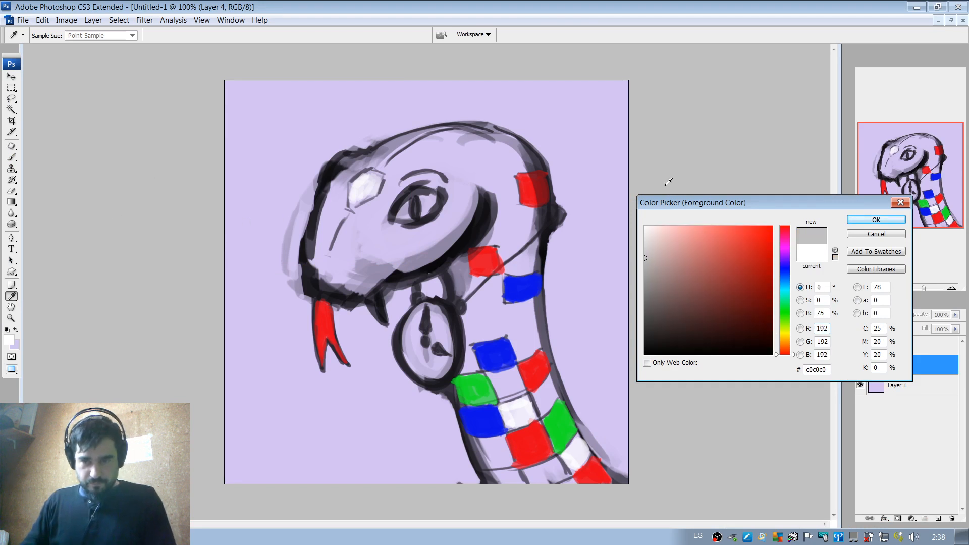
click(866, 235)
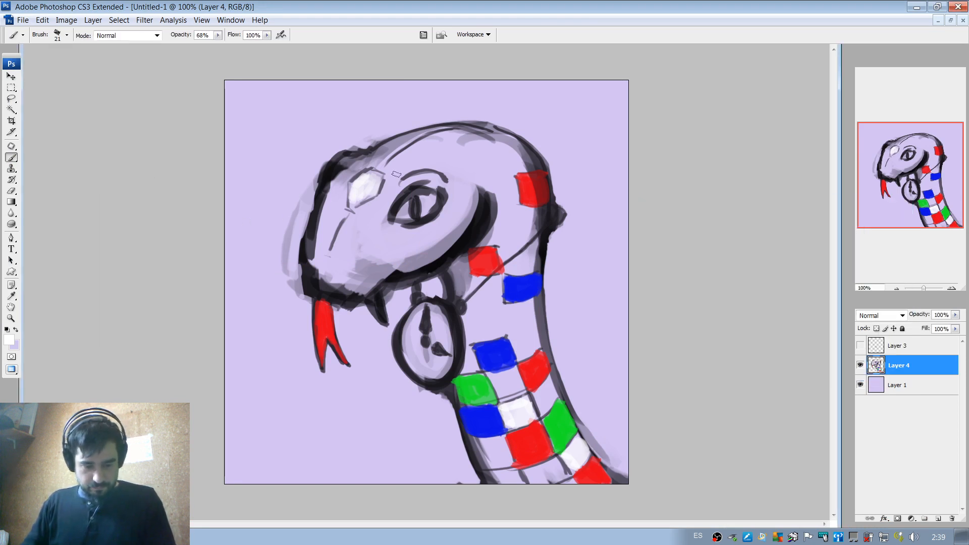
key(ctrl+v)
key(v)
mouse_move(457, 307)
mouse_down()
mouse_move(400, 241)
mouse_move(257, 132)
mouse_move(290, 186)
mouse_move(321, 402)
mouse_move(309, 468)
mouse_up()
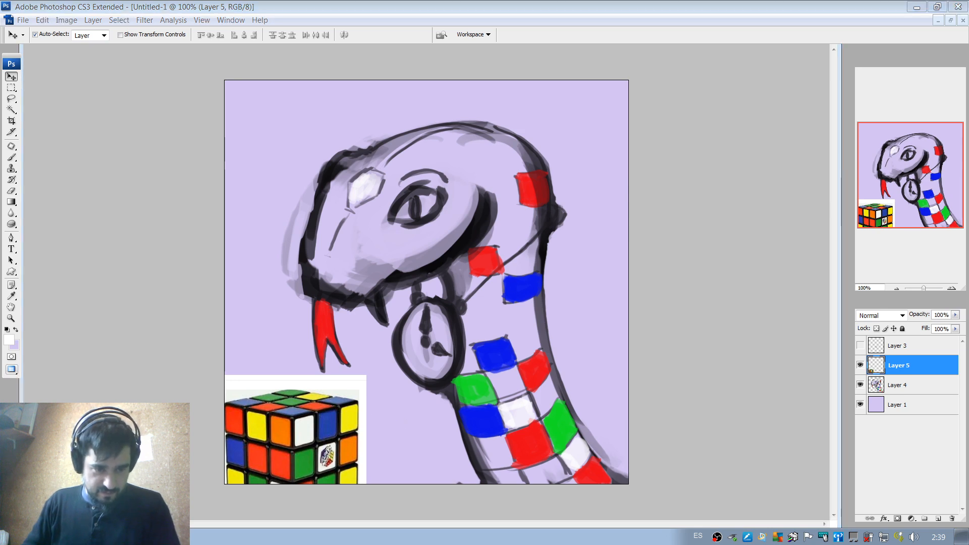
key(alt+Tab)
key(alt+Tab)
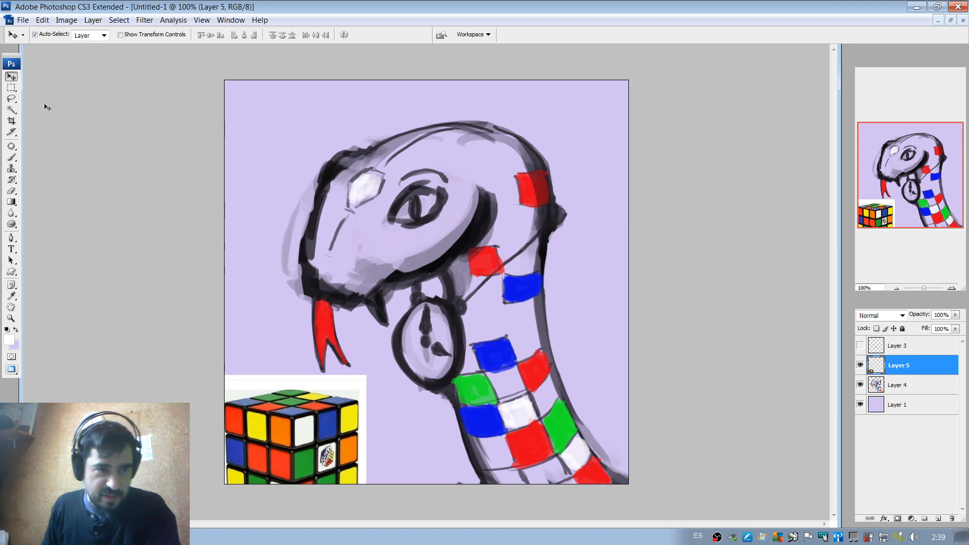
drag(341, 404, 353, 379)
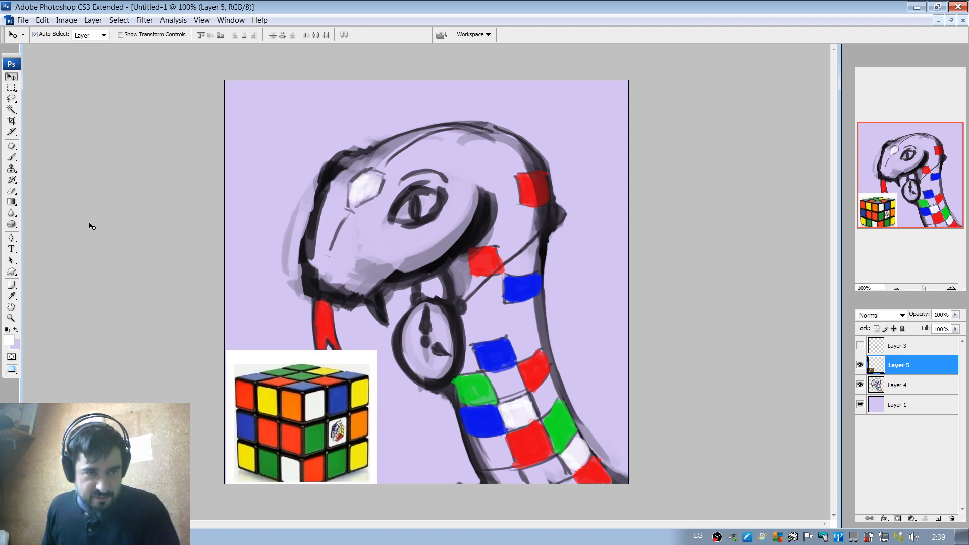
Delete the white background around the pasted cube with the Magic Wand and shift the cube against the canvas's left edge.
click(11, 109)
click(367, 359)
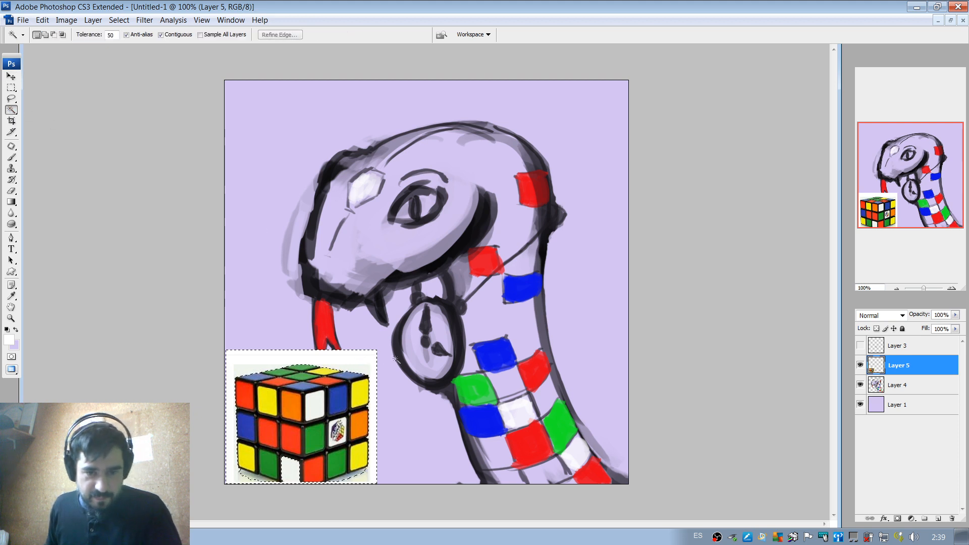
key(Delete)
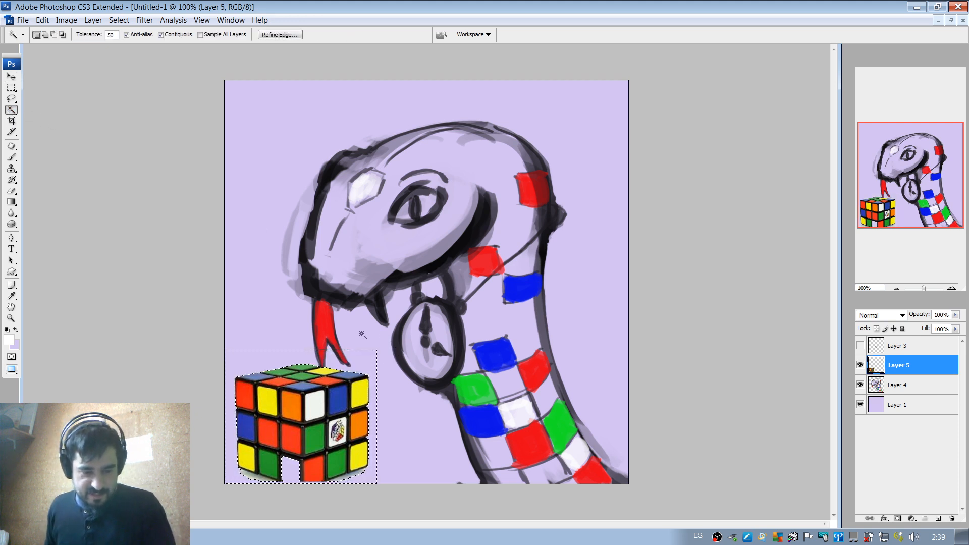
key(ctrl+d)
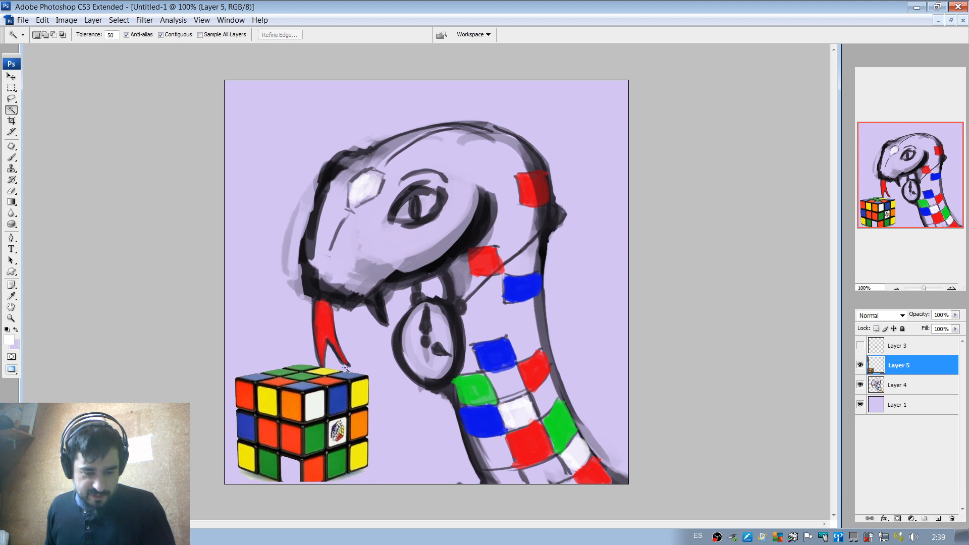
key(v)
drag(346, 404, 316, 414)
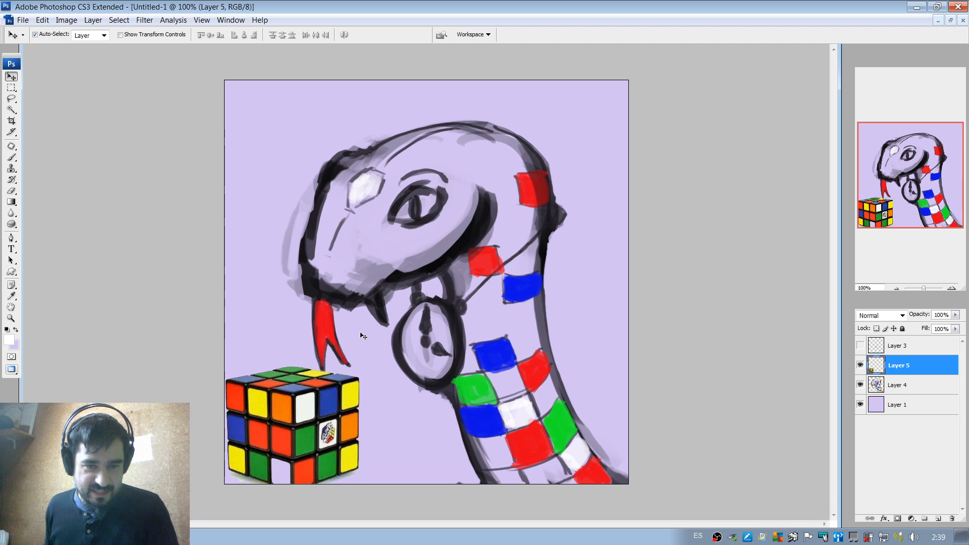
On Layer 4, fill the fang with white sampled from the forehead scale and touch up its dark outline with a 7 px brush.
click(358, 190)
key(b)
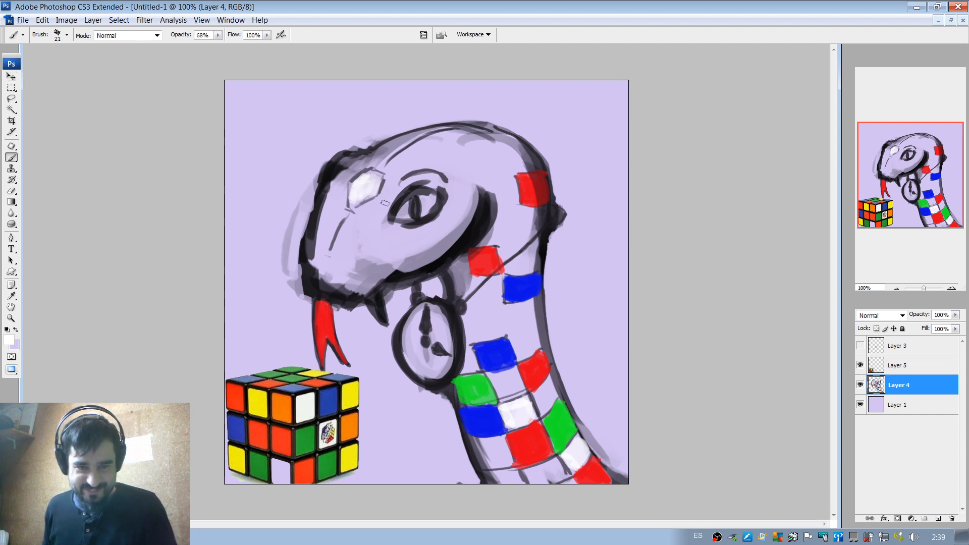
alt+click(363, 189)
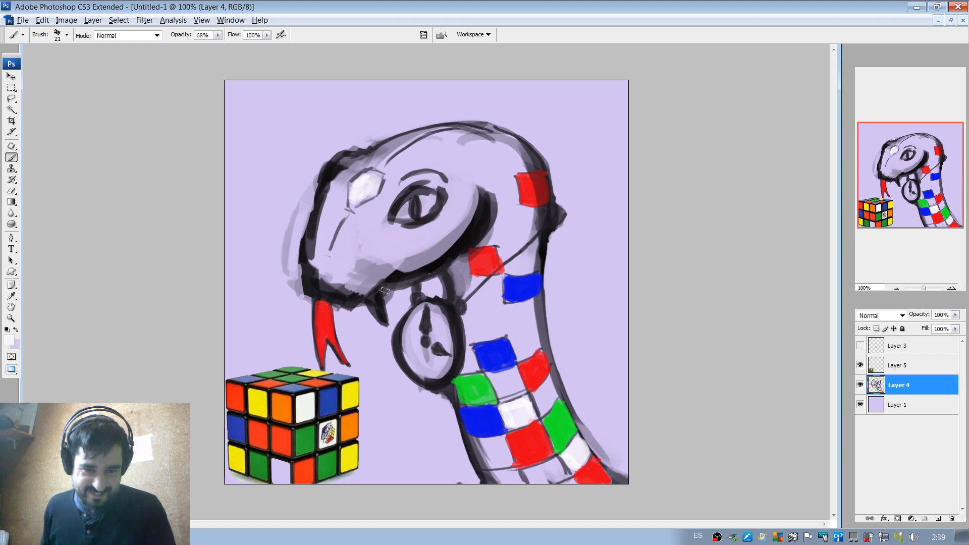
right_click(387, 278)
mouse_move(392, 306)
mouse_down()
mouse_move(371, 302)
mouse_move(379, 295)
mouse_move(387, 323)
mouse_move(378, 293)
mouse_move(381, 318)
mouse_up()
alt+click(387, 298)
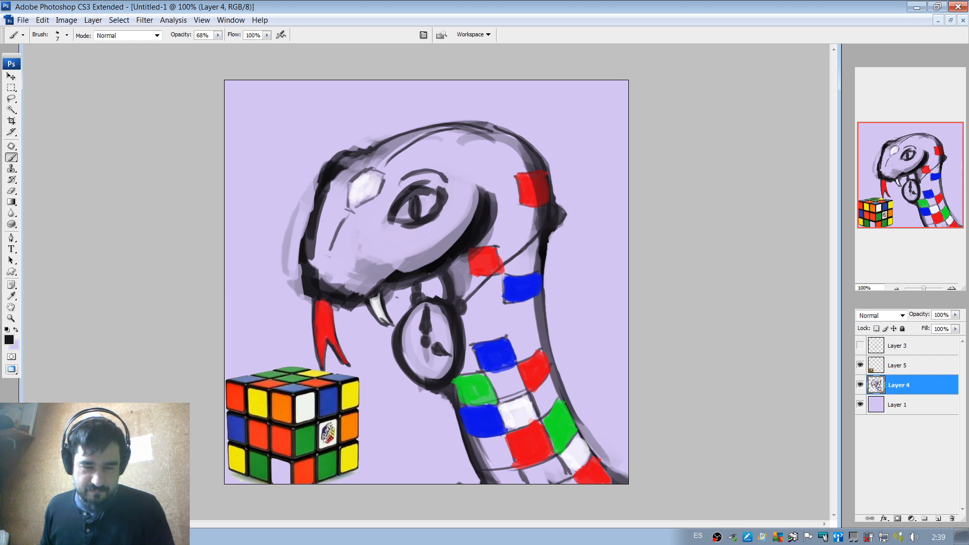
key(ctrl+z)
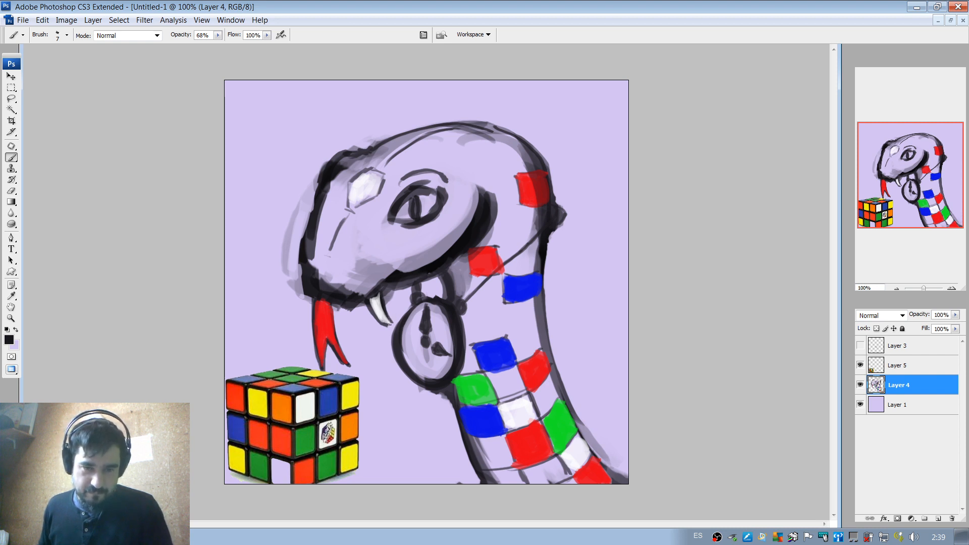
key(ctrl+z)
drag(383, 323, 392, 325)
Sample yellow from the cube and paint two neck scales with a 26 px brush: beside the green one and below the lower blue one.
alt+click(348, 395)
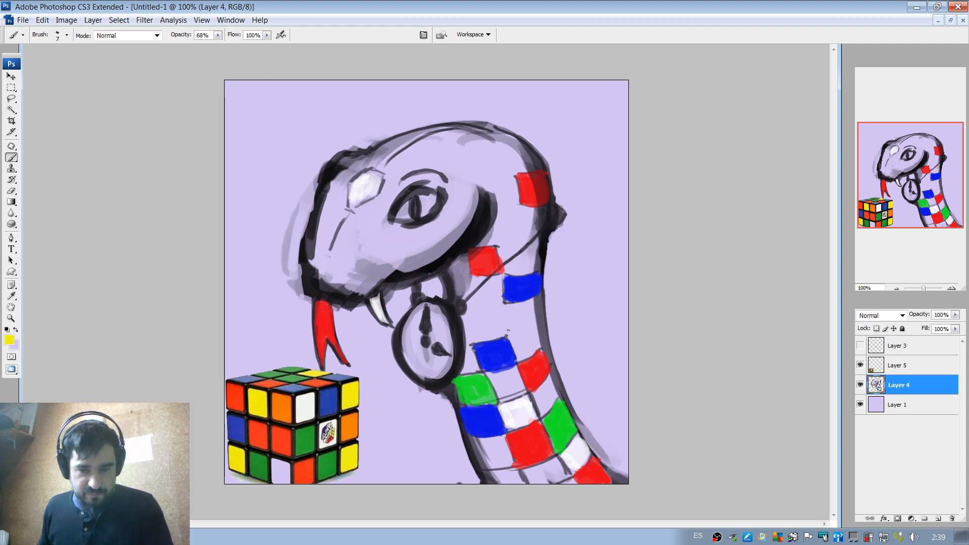
right_click(529, 339)
click(551, 363)
click(504, 391)
mouse_move(496, 380)
mouse_down()
mouse_move(499, 391)
mouse_move(504, 371)
mouse_move(520, 382)
mouse_move(514, 373)
mouse_move(516, 387)
mouse_move(502, 394)
mouse_move(501, 373)
mouse_move(516, 389)
mouse_up()
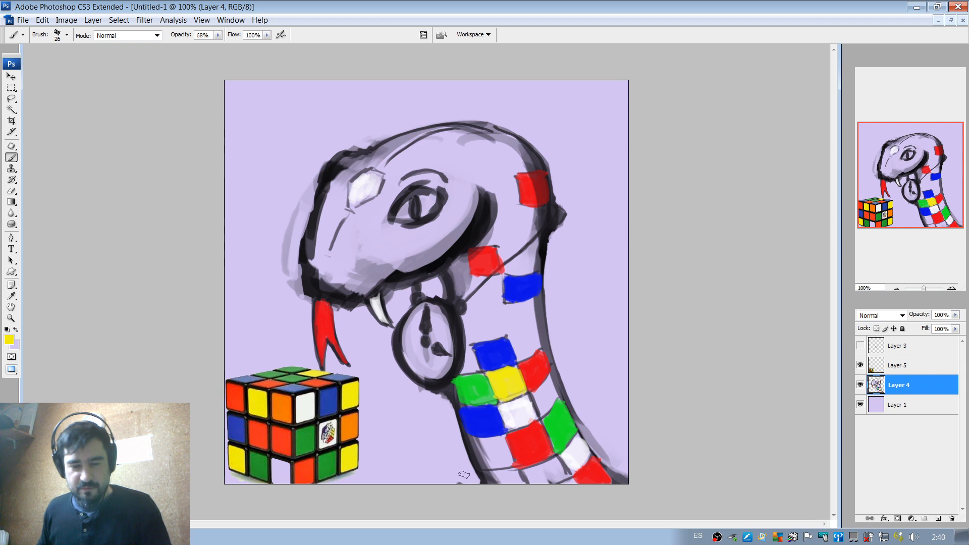
mouse_move(482, 457)
mouse_down()
mouse_move(475, 444)
mouse_move(505, 439)
mouse_move(506, 457)
mouse_move(484, 462)
mouse_move(503, 457)
mouse_move(492, 454)
mouse_up()
Repaint the forehead scale with the cube's orange and the red neck scales with its orange-red, using the 26 px brush.
alt+click(275, 424)
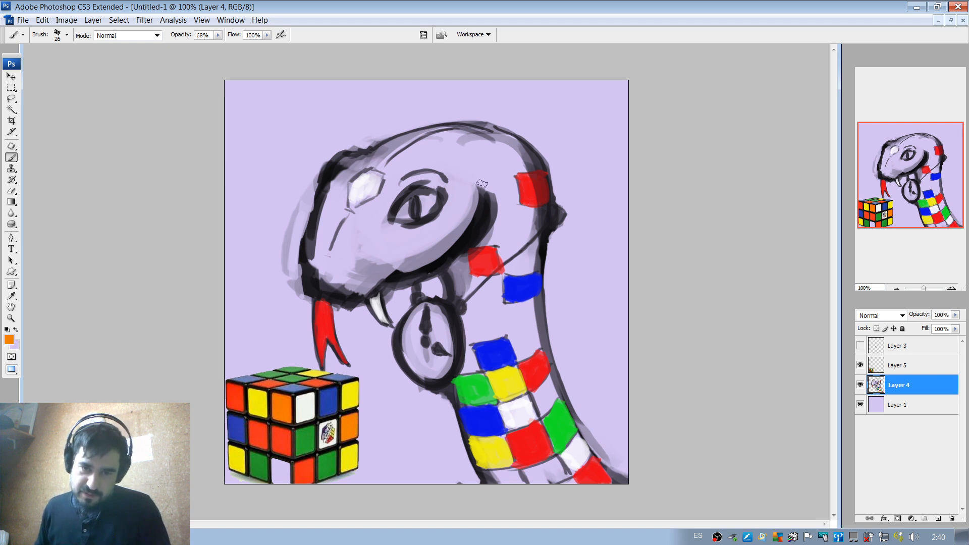
mouse_move(355, 185)
mouse_down()
mouse_move(353, 199)
mouse_move(364, 200)
mouse_move(372, 192)
mouse_move(364, 177)
mouse_move(376, 176)
mouse_move(376, 188)
mouse_move(367, 177)
mouse_up()
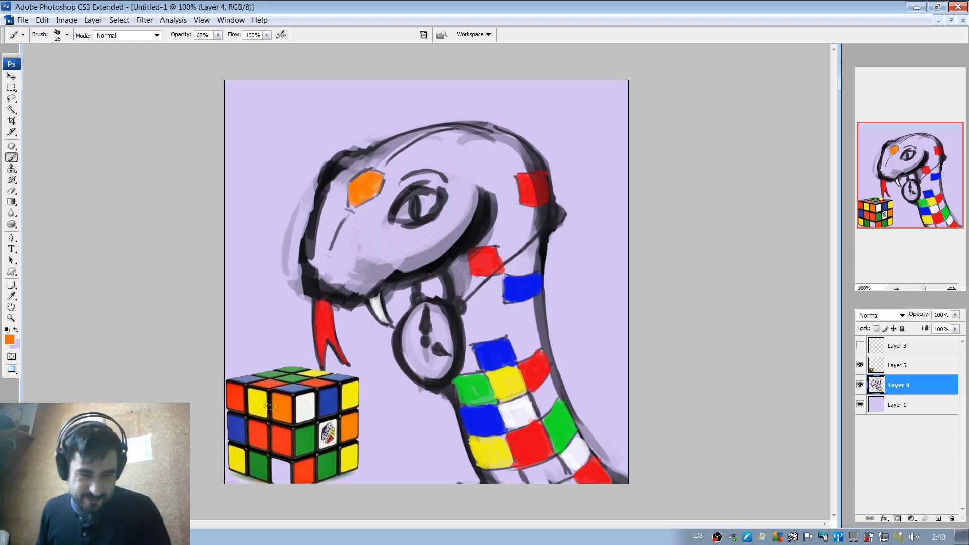
alt+click(480, 261)
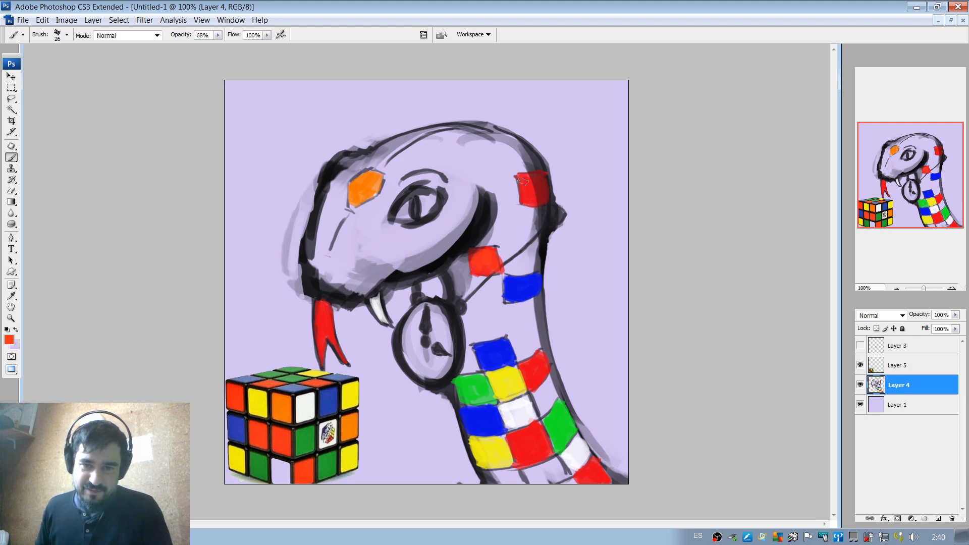
drag(523, 180, 530, 202)
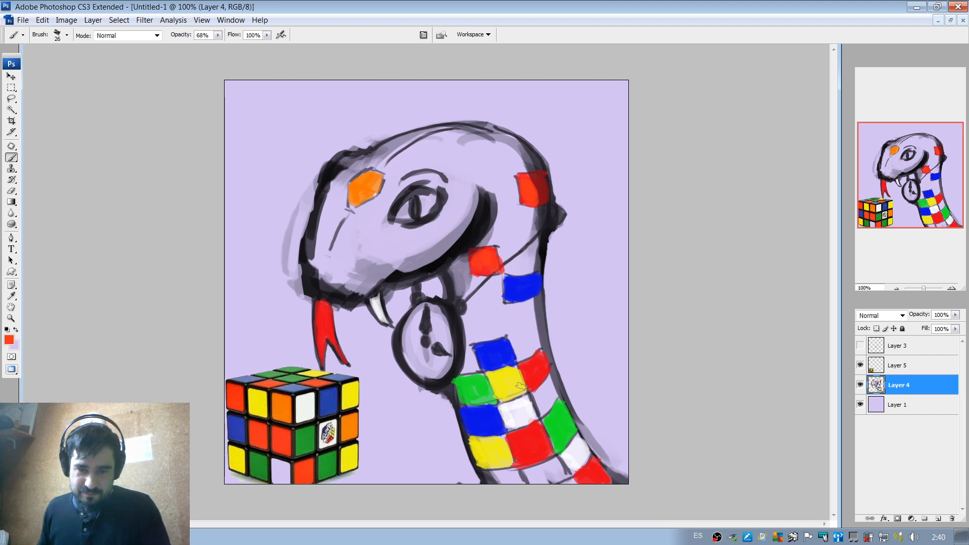
mouse_move(522, 371)
mouse_down()
mouse_move(526, 380)
mouse_move(544, 356)
mouse_move(545, 373)
mouse_move(537, 370)
mouse_up()
mouse_move(520, 447)
mouse_down()
mouse_move(536, 425)
mouse_move(547, 452)
mouse_move(528, 457)
mouse_move(543, 442)
mouse_move(543, 414)
mouse_up()
mouse_move(592, 476)
mouse_down()
mouse_move(586, 486)
mouse_move(592, 465)
mouse_move(596, 484)
mouse_up()
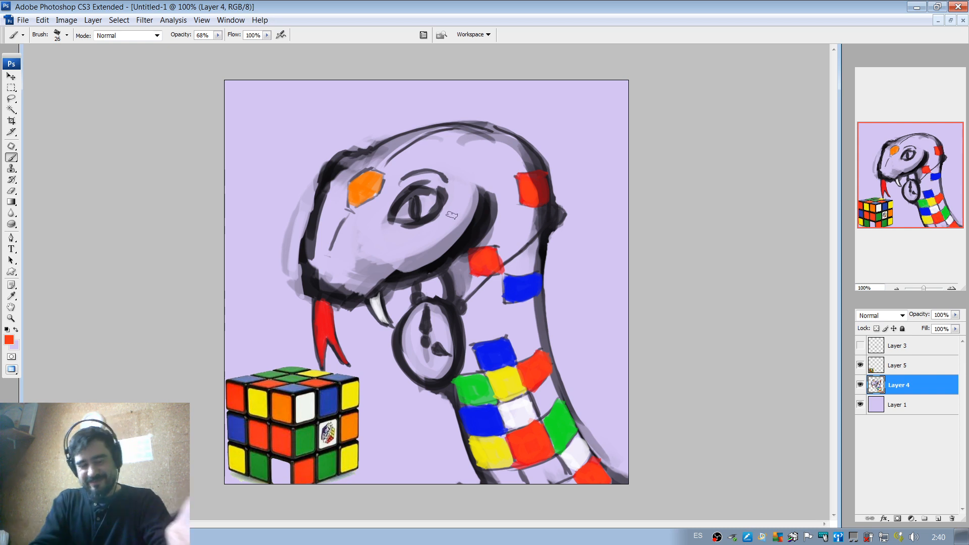
Sample white from the fang and lighten the tongue's red fill with highlight strokes, enlarging the brush from 14 px to 17 px.
alt+click(382, 305)
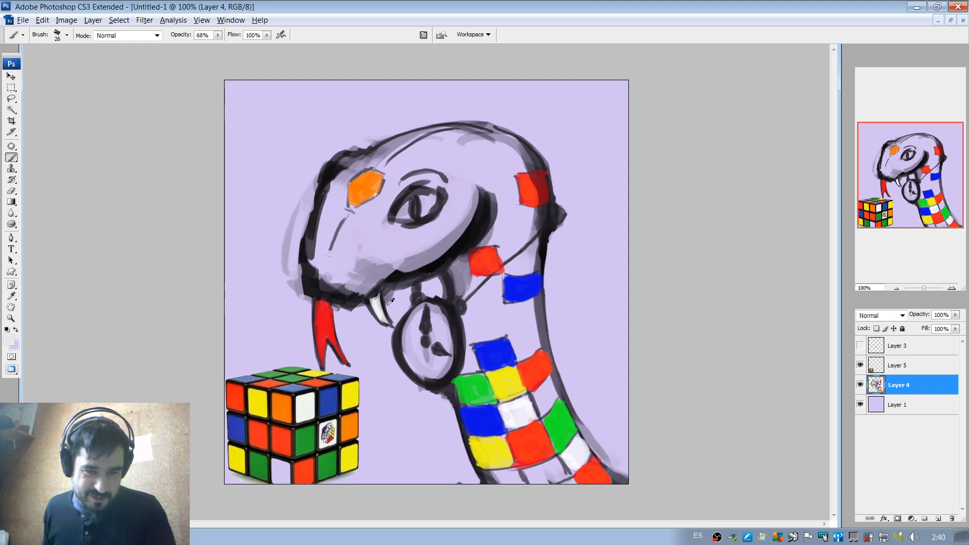
right_click(358, 298)
click(380, 322)
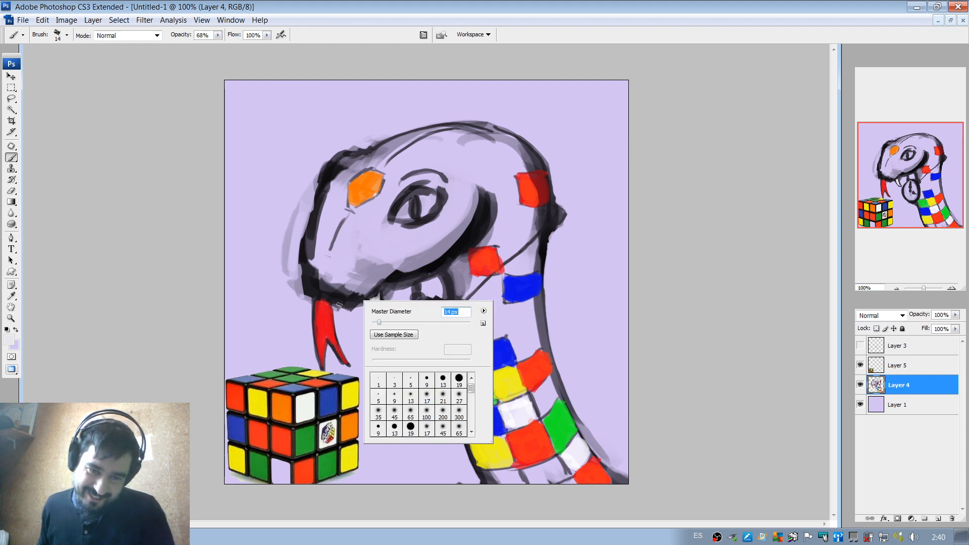
click(334, 305)
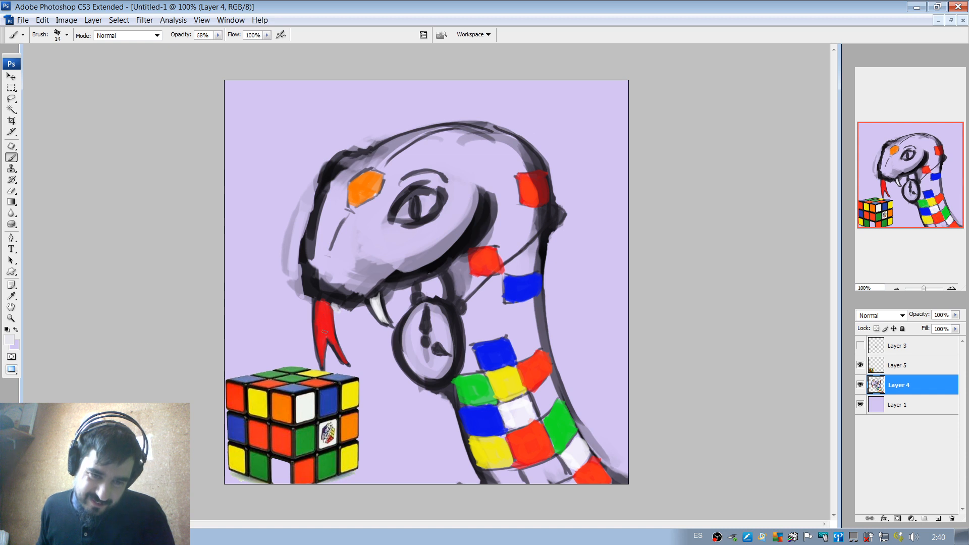
mouse_move(323, 315)
mouse_down()
mouse_move(321, 347)
mouse_move(321, 306)
mouse_move(323, 339)
mouse_move(327, 317)
mouse_move(349, 343)
mouse_move(318, 325)
mouse_move(322, 349)
mouse_move(330, 327)
mouse_move(321, 315)
mouse_move(321, 334)
mouse_move(322, 304)
mouse_move(323, 331)
mouse_up()
alt+click(320, 310)
alt+click(326, 319)
alt+click(329, 319)
right_click(332, 323)
click(347, 344)
alt+click(322, 319)
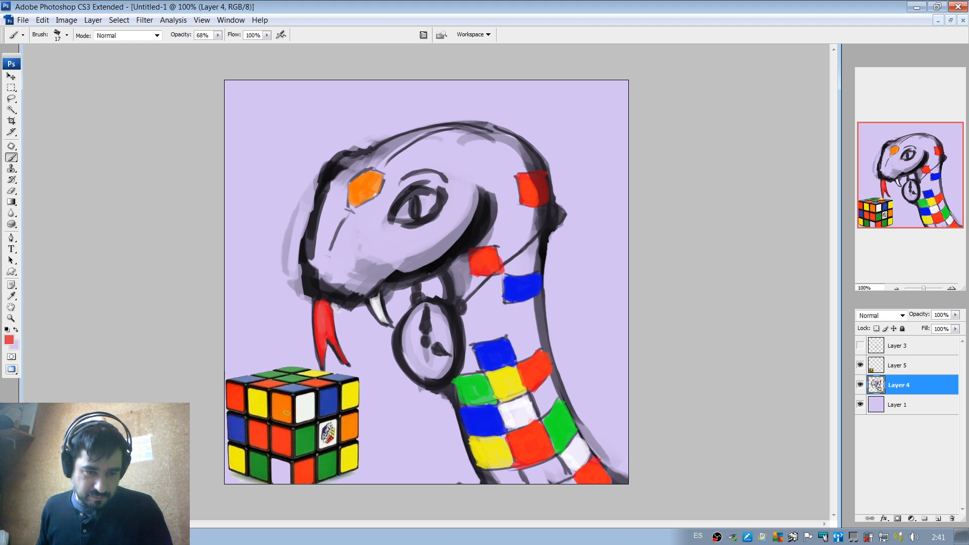
Sample the cube's blue and repaint the two lower blue neck scales, using a 17 px and a 24 px brush.
alt+click(330, 400)
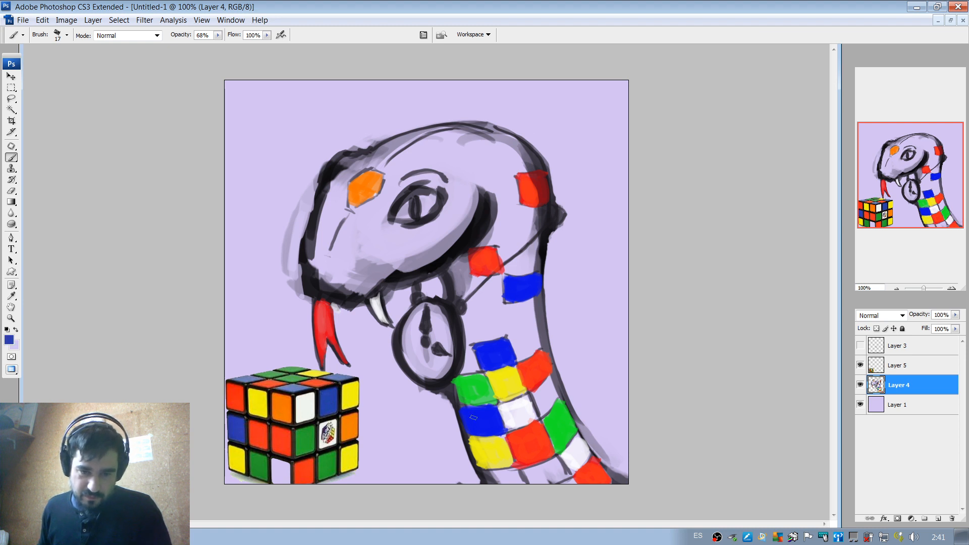
mouse_move(466, 414)
mouse_down()
mouse_move(469, 422)
mouse_move(464, 409)
mouse_move(491, 414)
mouse_up()
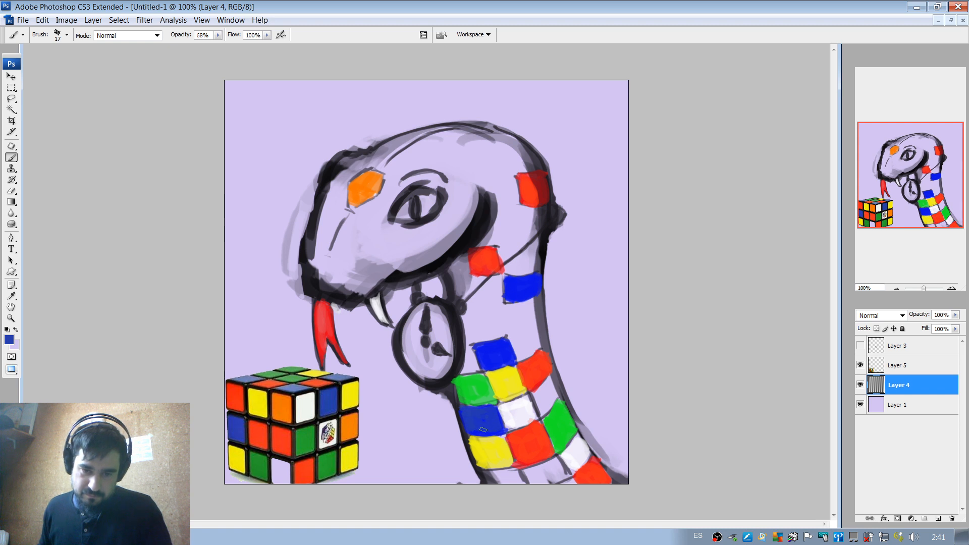
right_click(490, 335)
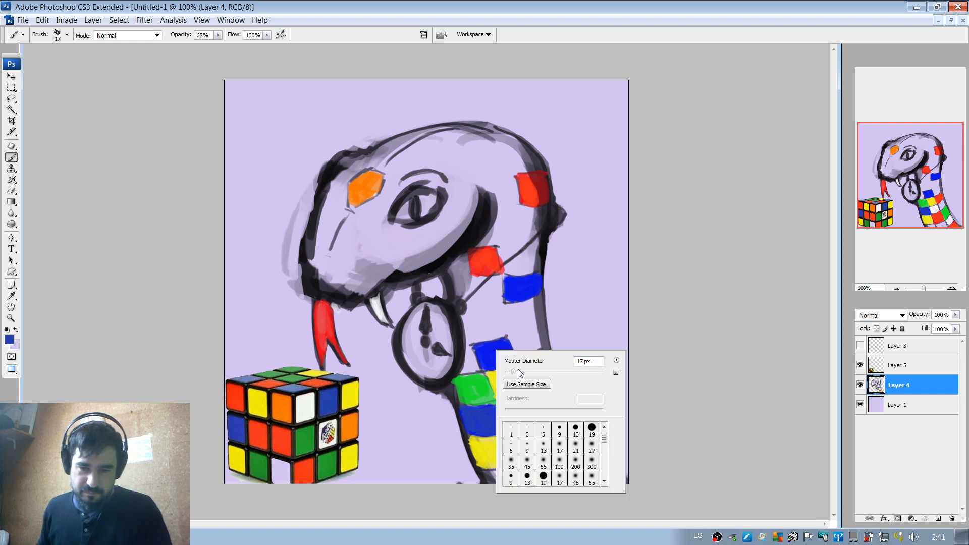
click(518, 371)
click(483, 354)
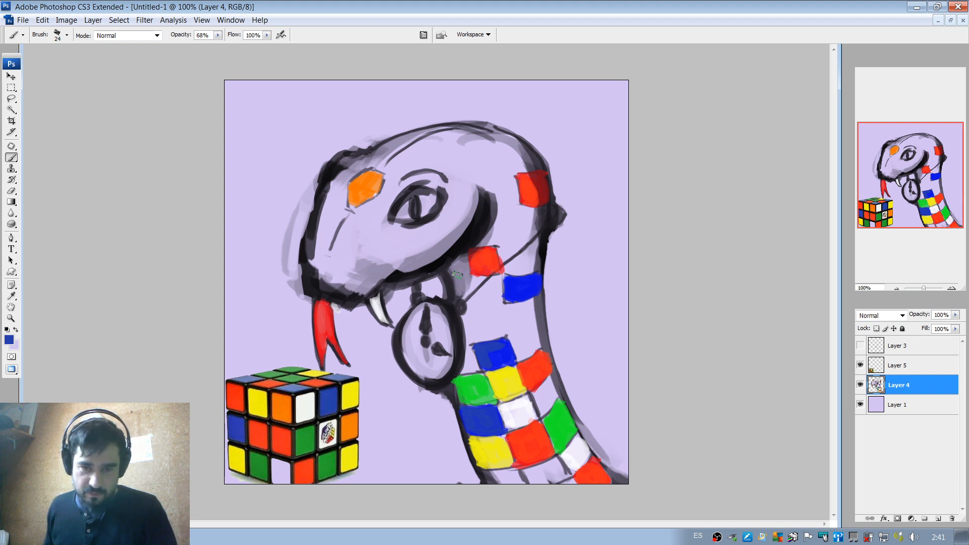
Sample a grey-violet from the drawing and brush a soft shadow on the neck alongside the pendant watch with the 24 px brush.
alt+click(463, 318)
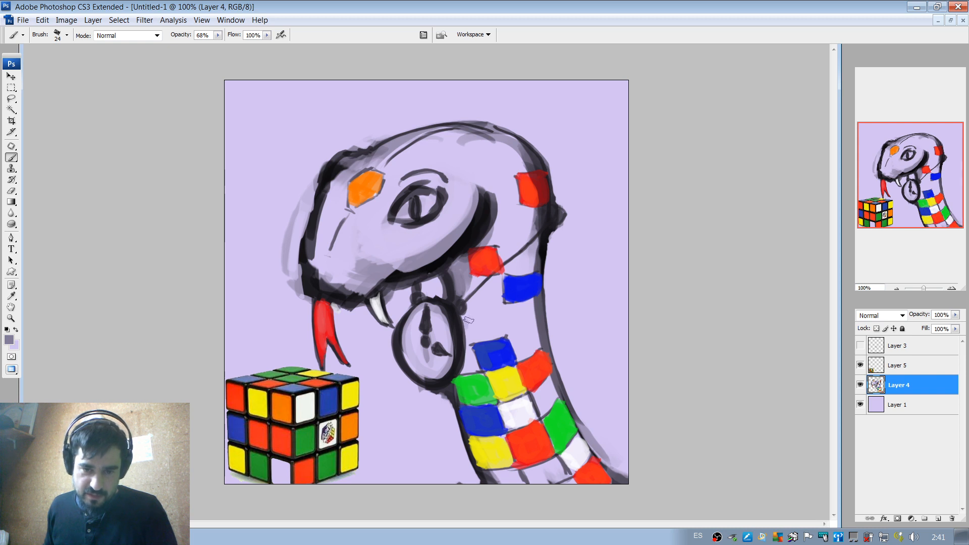
drag(466, 317, 462, 372)
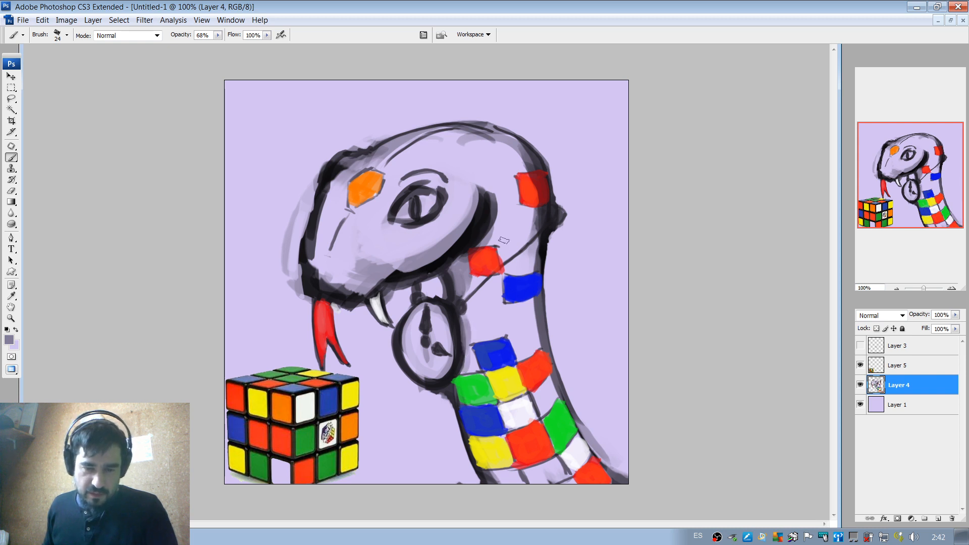
drag(461, 292, 463, 258)
drag(470, 306, 470, 331)
drag(470, 305, 470, 347)
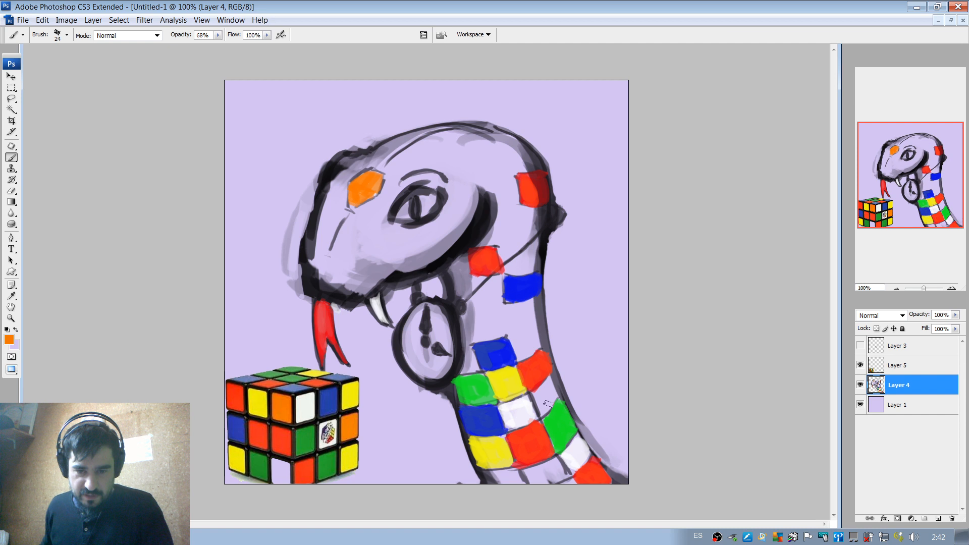
Paint two neck scales orange: the one below the lower orange-red scale at the back edge and the first one at the canvas bottom.
mouse_move(536, 393)
mouse_down()
mouse_move(539, 404)
mouse_move(553, 381)
mouse_move(536, 393)
mouse_move(542, 406)
mouse_move(550, 381)
mouse_up()
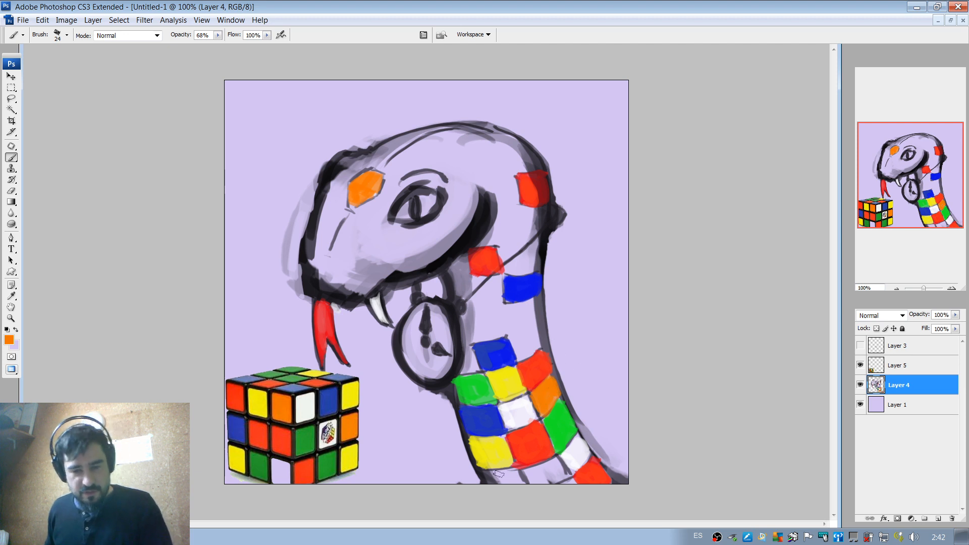
drag(484, 476, 518, 478)
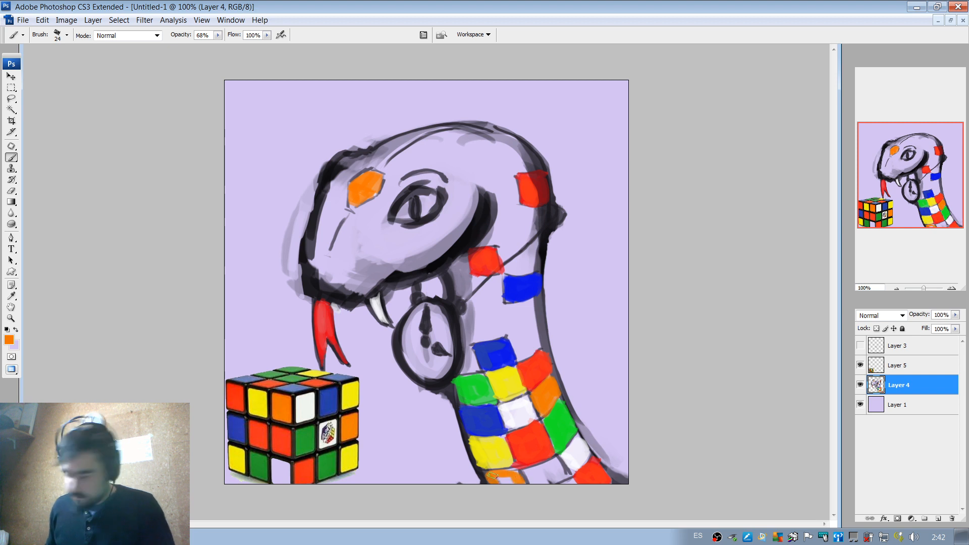
drag(495, 475, 515, 475)
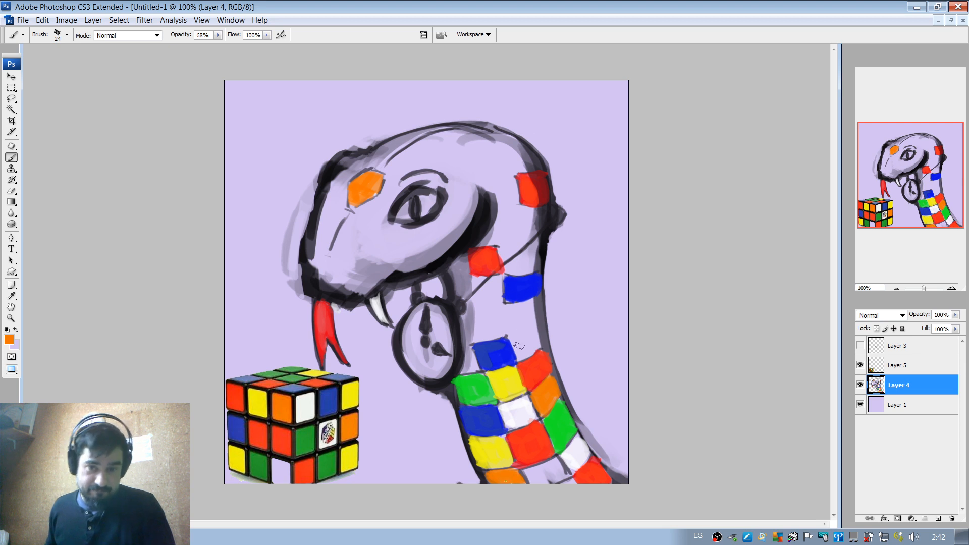
Repaint the green scale below the watch with the cube's green and touch up the bottom scale with its orange.
alt+click(310, 437)
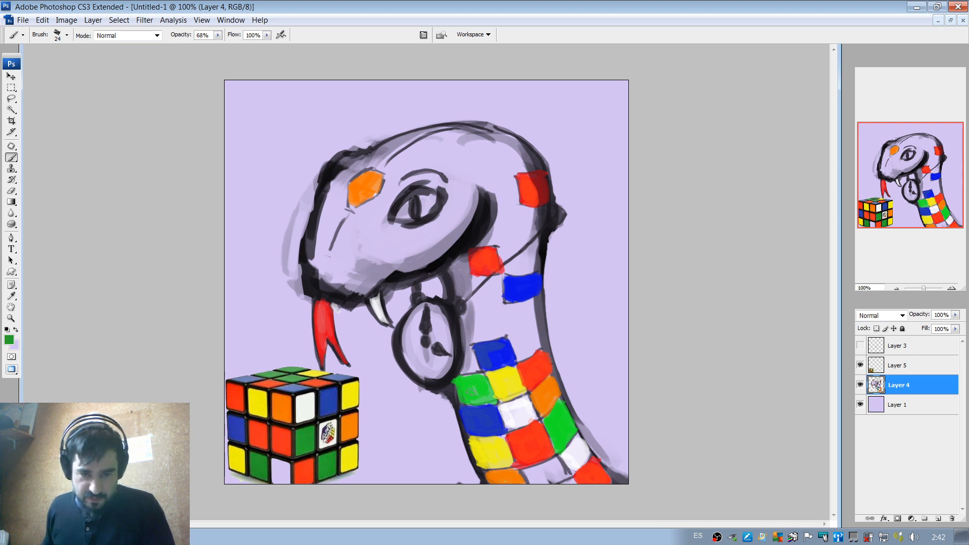
mouse_move(462, 380)
mouse_down()
mouse_move(492, 401)
mouse_move(469, 400)
mouse_move(473, 384)
mouse_up()
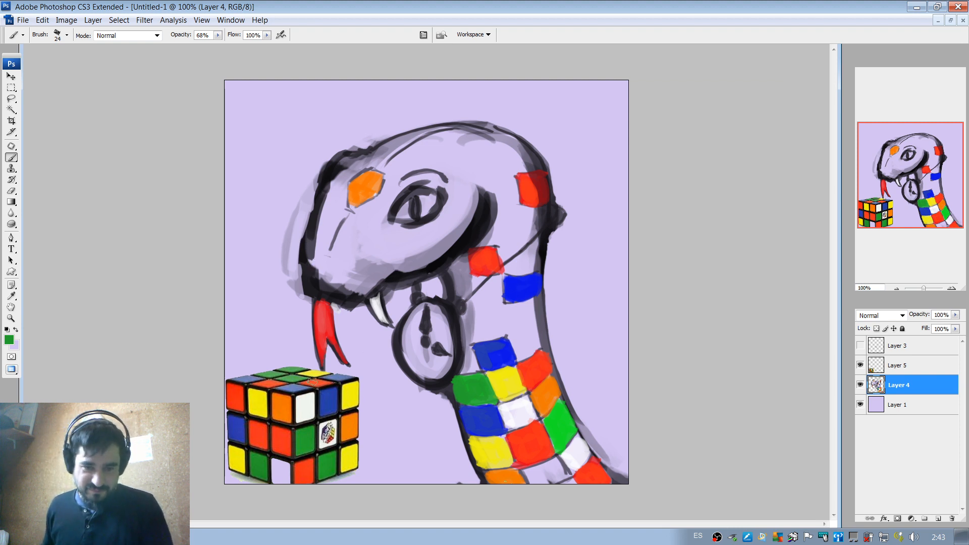
alt+click(285, 410)
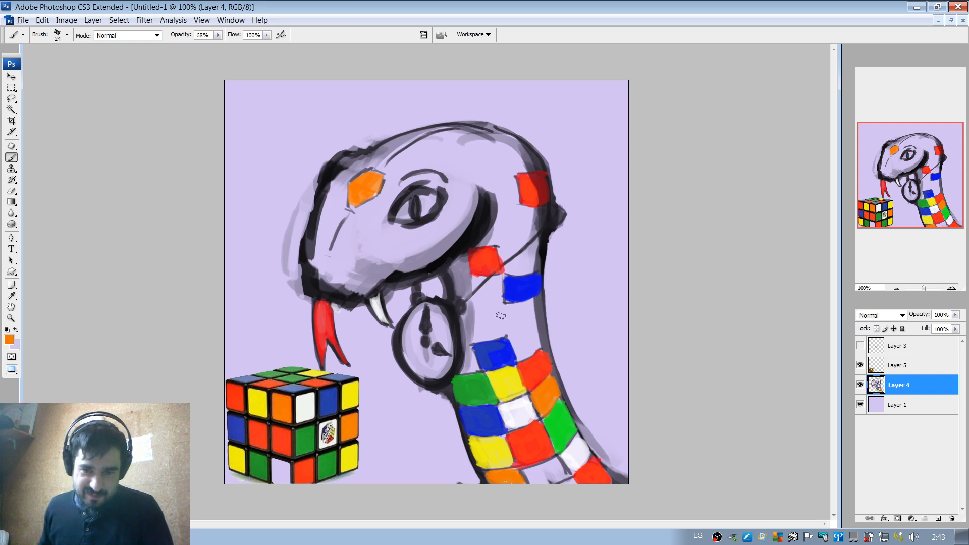
drag(504, 482, 523, 483)
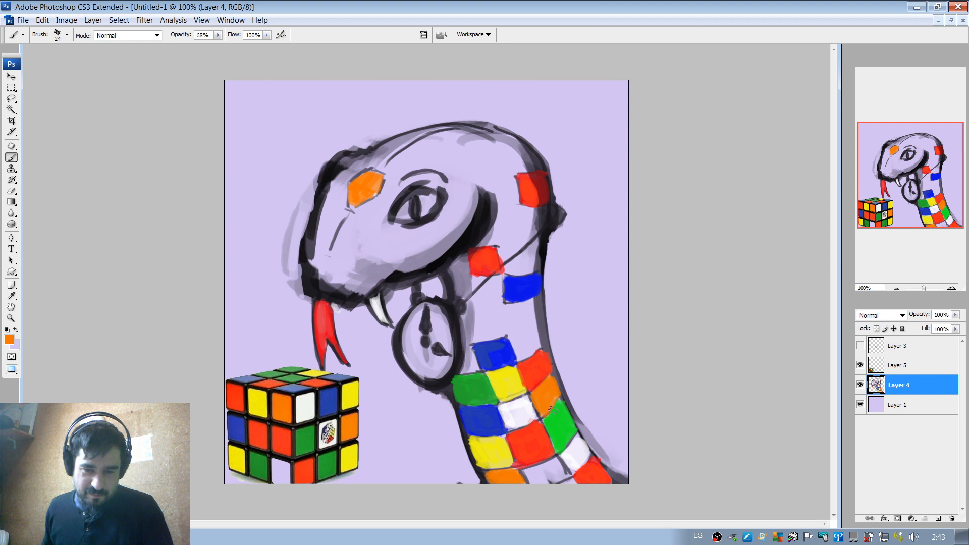
Touch up the blue scale above the yellow one and repaint the green scale at the neck's back edge with the cube's green.
alt+click(450, 381)
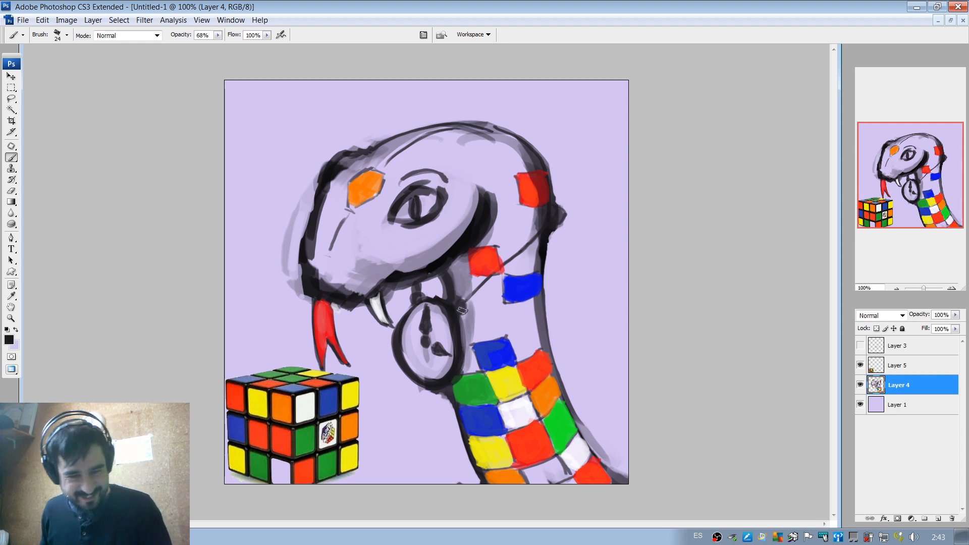
alt+click(494, 356)
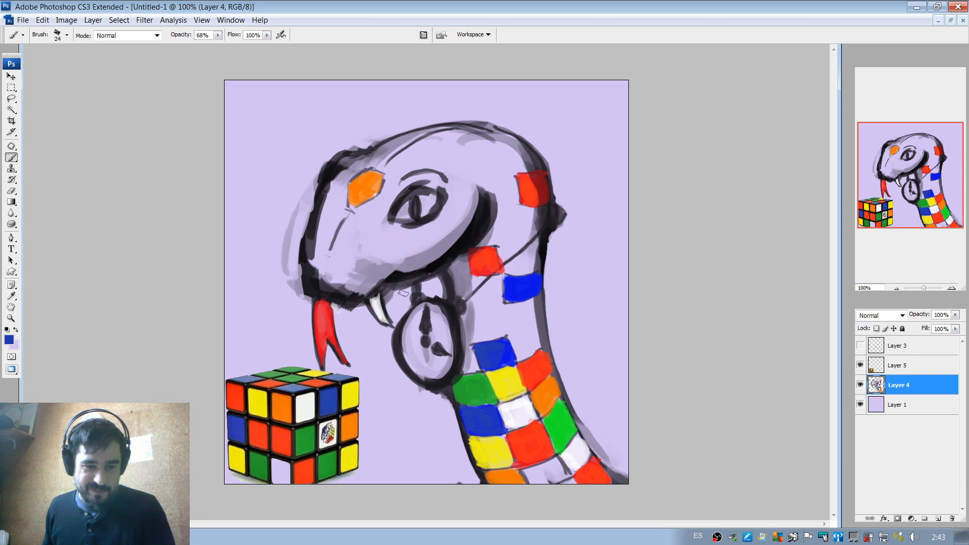
key(alt)
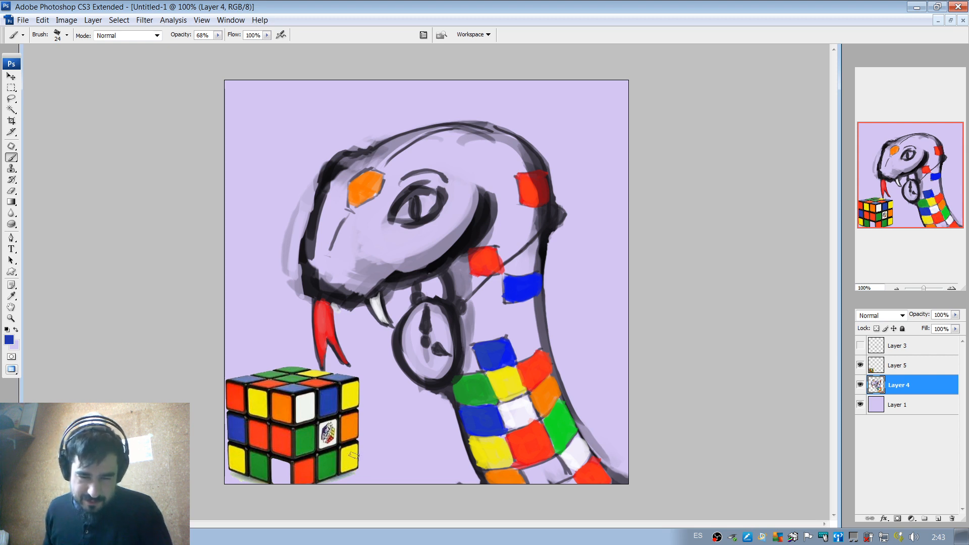
alt+click(308, 439)
mouse_move(556, 430)
mouse_down()
mouse_move(559, 409)
mouse_move(568, 432)
mouse_move(559, 432)
mouse_up()
alt+click(554, 423)
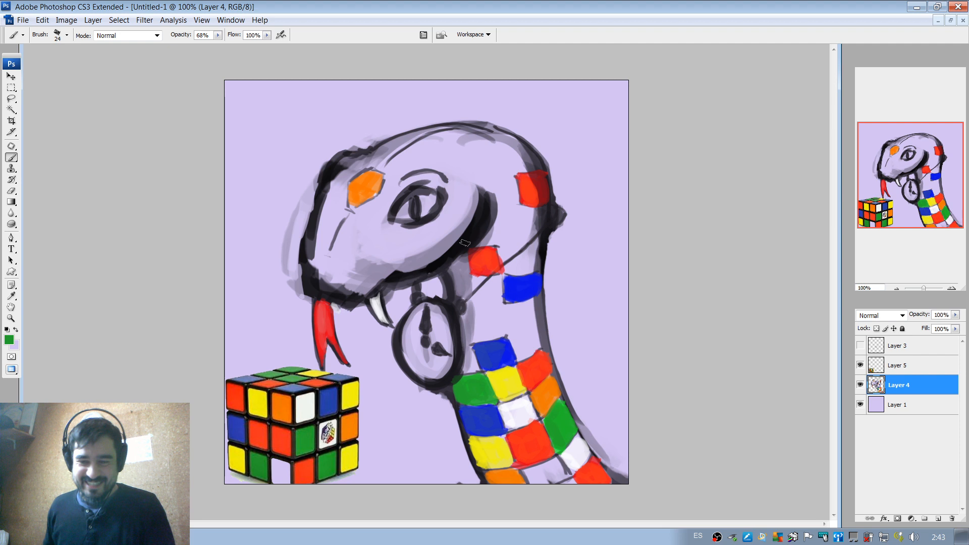
Sample the cube's white and fill the snake's eye around the pupil with an 8 px brush.
alt+click(308, 398)
click(402, 214)
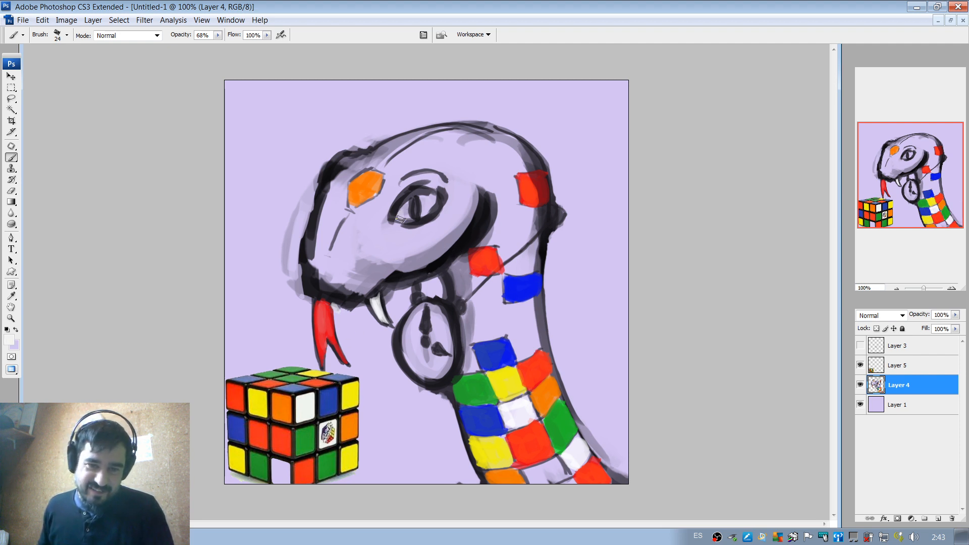
right_click(401, 214)
text(8)
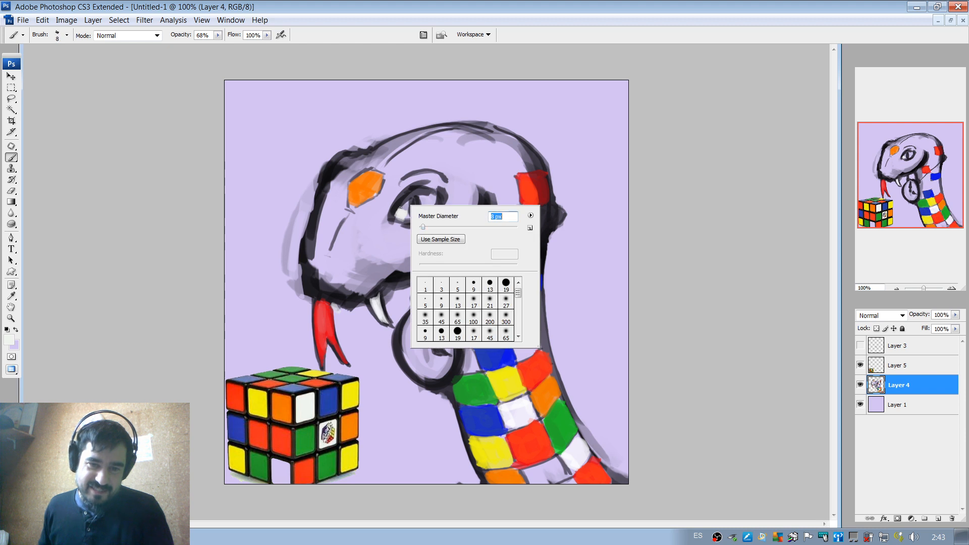
key(Return)
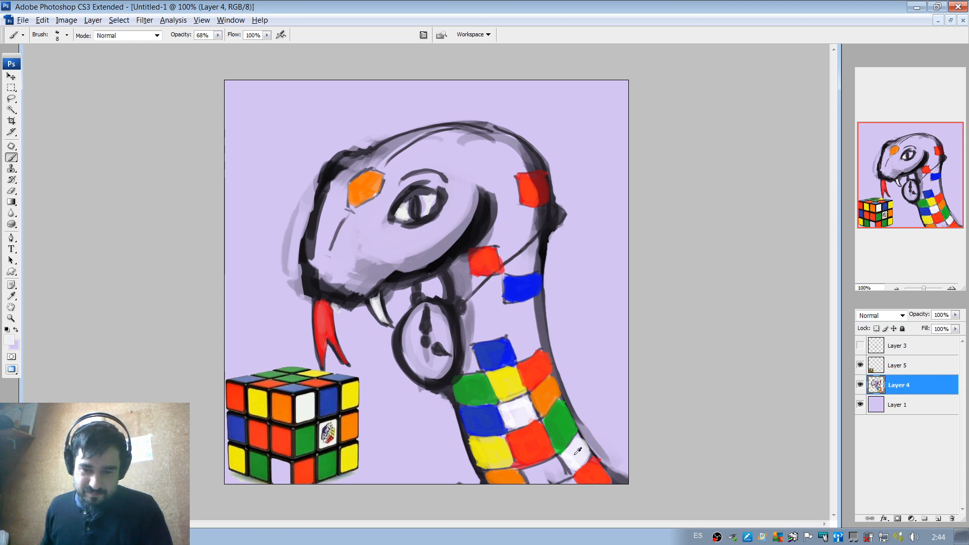
right_click(423, 194)
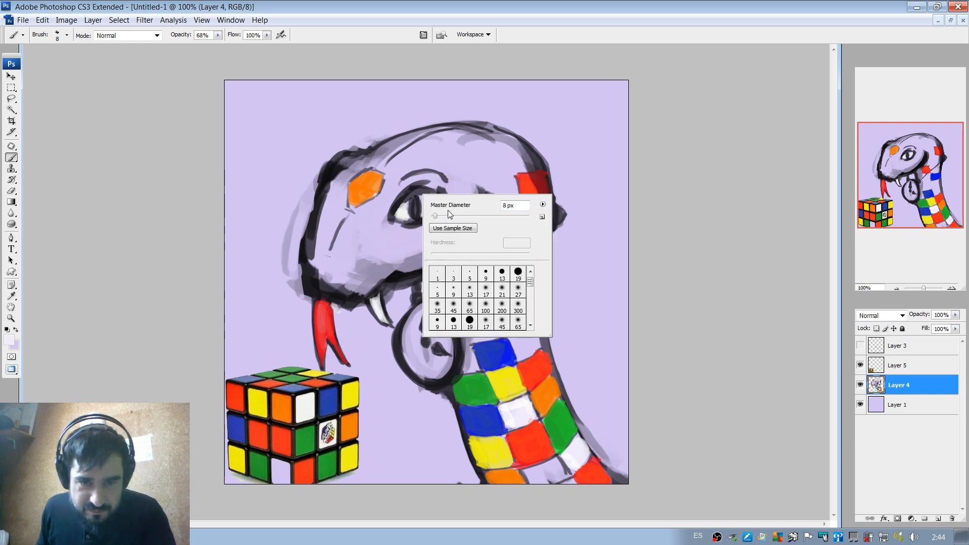
click(439, 216)
drag(439, 217, 418, 220)
click(415, 207)
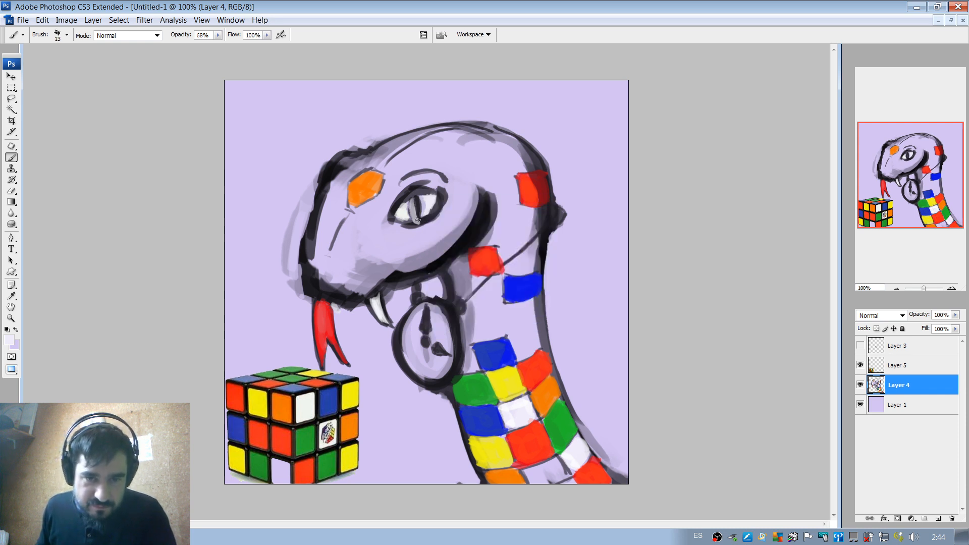
key(ctrl+z)
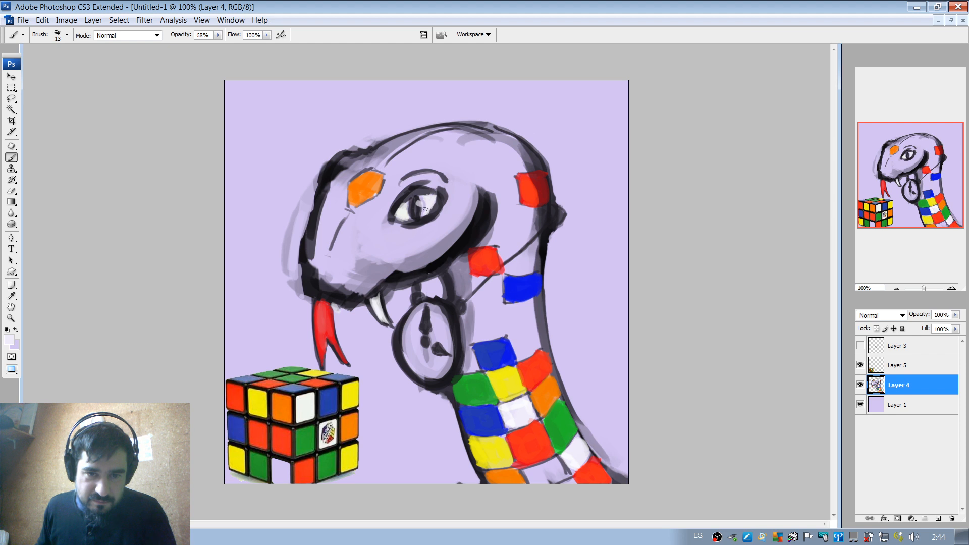
Dab a small white highlight on the snake's pupil with an 8 px brush.
right_click(428, 206)
drag(442, 223, 440, 223)
click(419, 203)
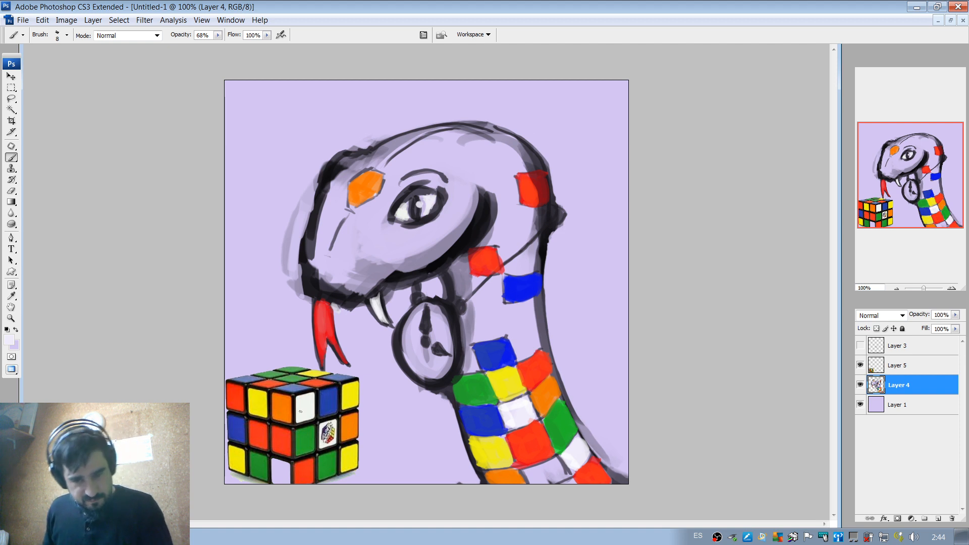
Sample the cube's yellow and paint the bottom neck scale between the orange and red ones with a 19 px brush.
alt+click(258, 399)
right_click(547, 382)
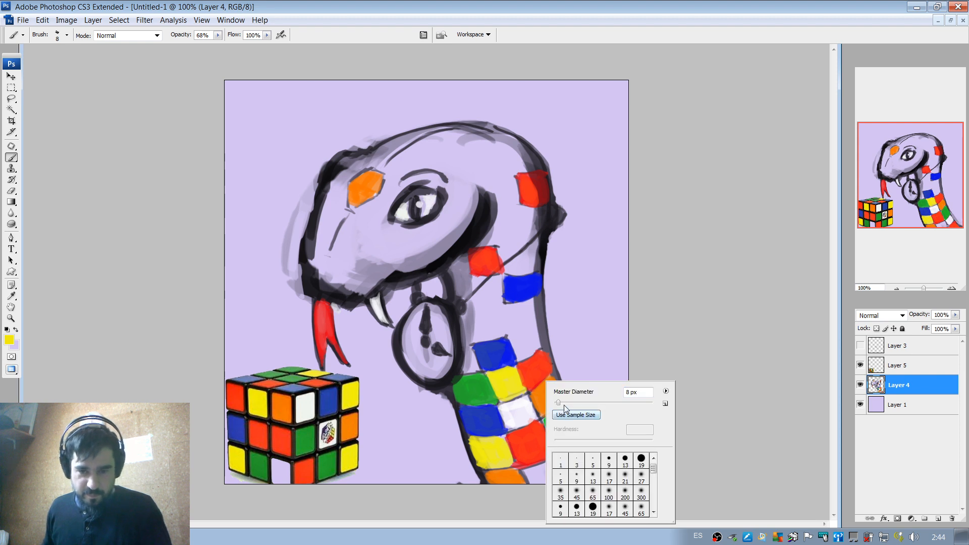
drag(564, 405, 567, 404)
key(Return)
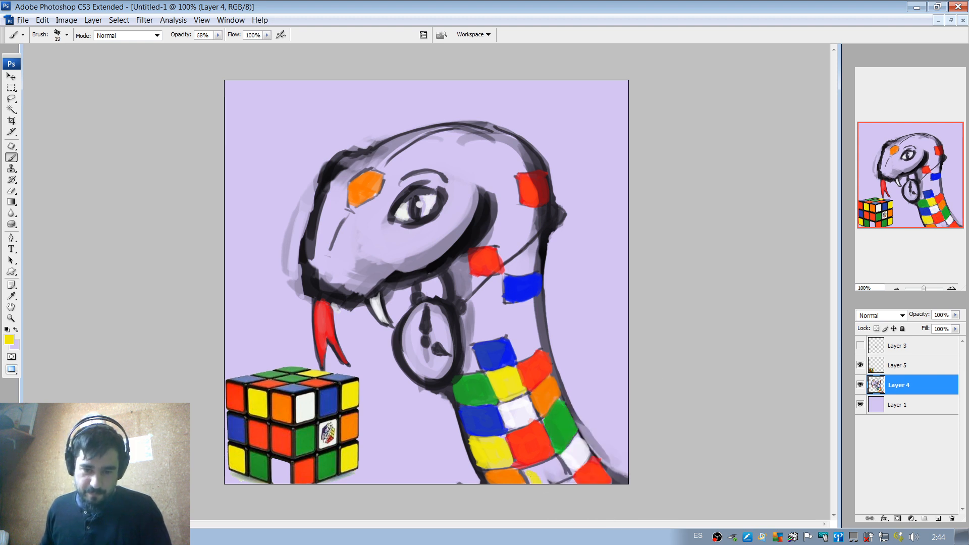
mouse_move(527, 472)
mouse_down()
mouse_move(554, 464)
mouse_move(561, 471)
mouse_move(551, 479)
mouse_move(541, 478)
mouse_move(553, 461)
mouse_move(569, 476)
mouse_move(555, 475)
mouse_up()
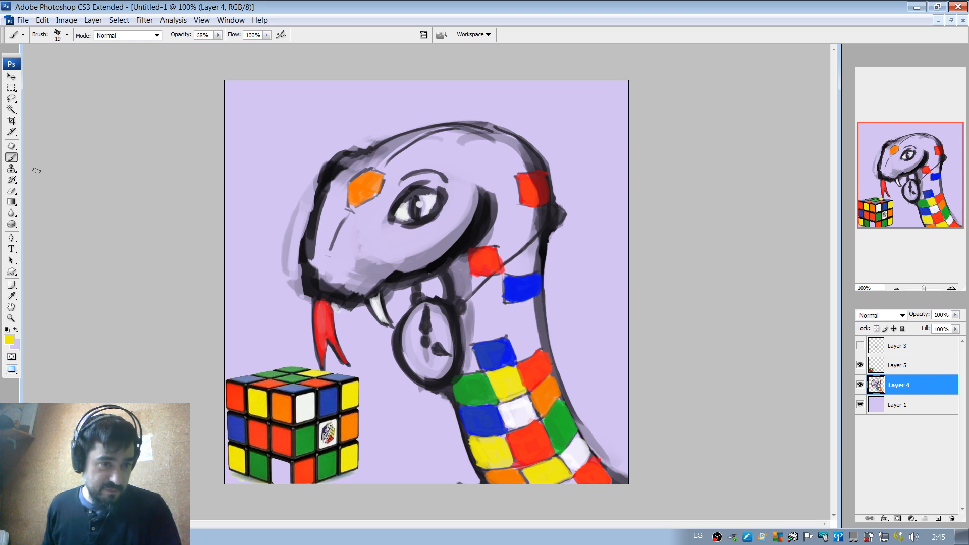
Sample the background lavender and paint over the grey smudges outside the snake's snout with the 19 px brush, raising its opacity to 100%.
key(e)
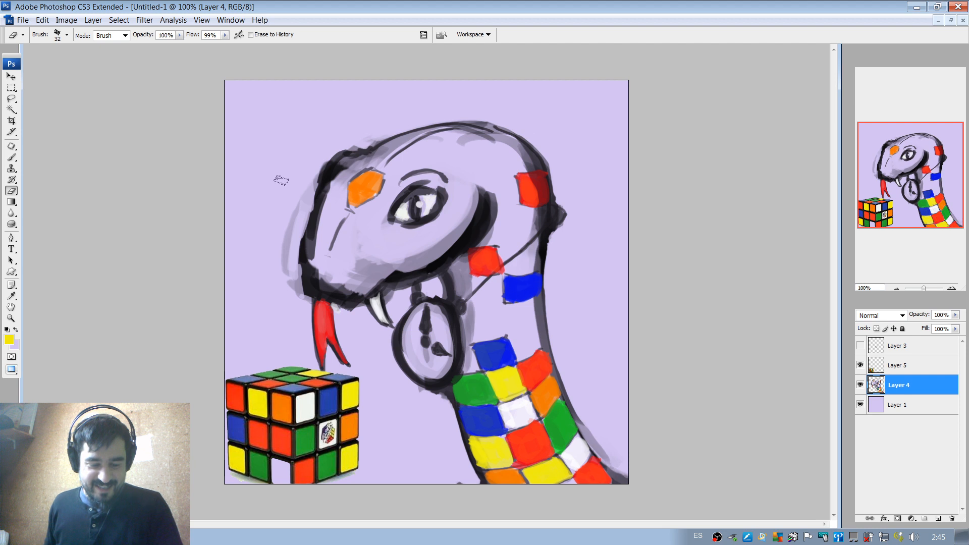
key(b)
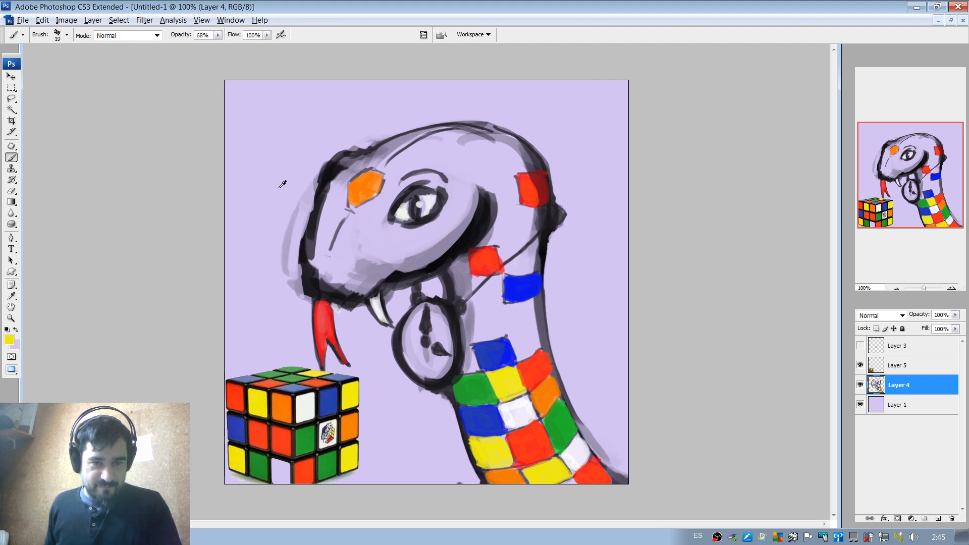
alt+click(296, 204)
drag(296, 216, 286, 263)
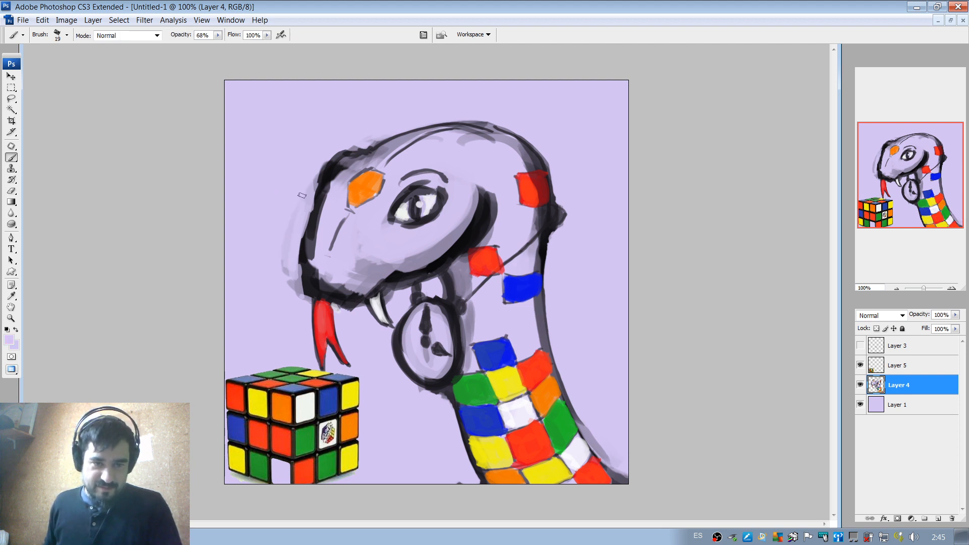
drag(303, 196, 289, 276)
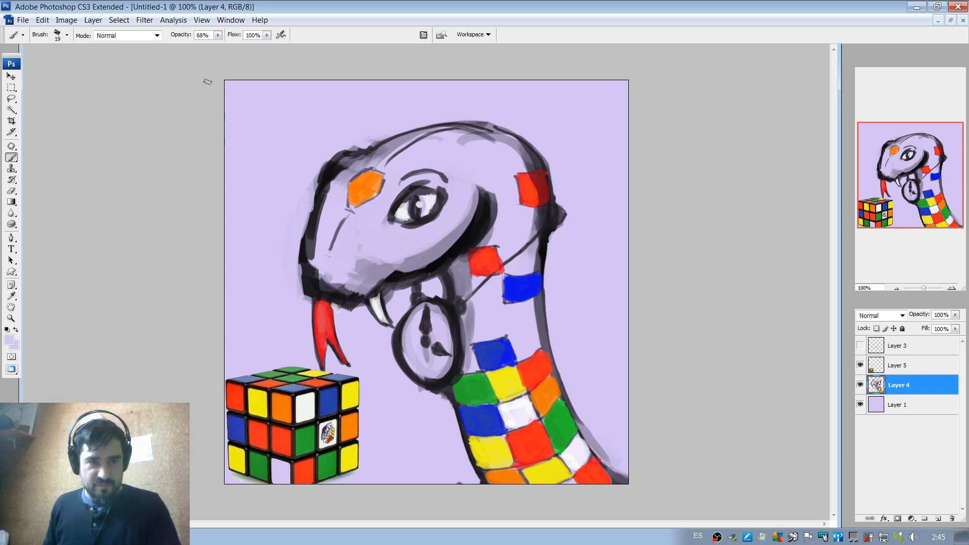
drag(220, 33, 229, 45)
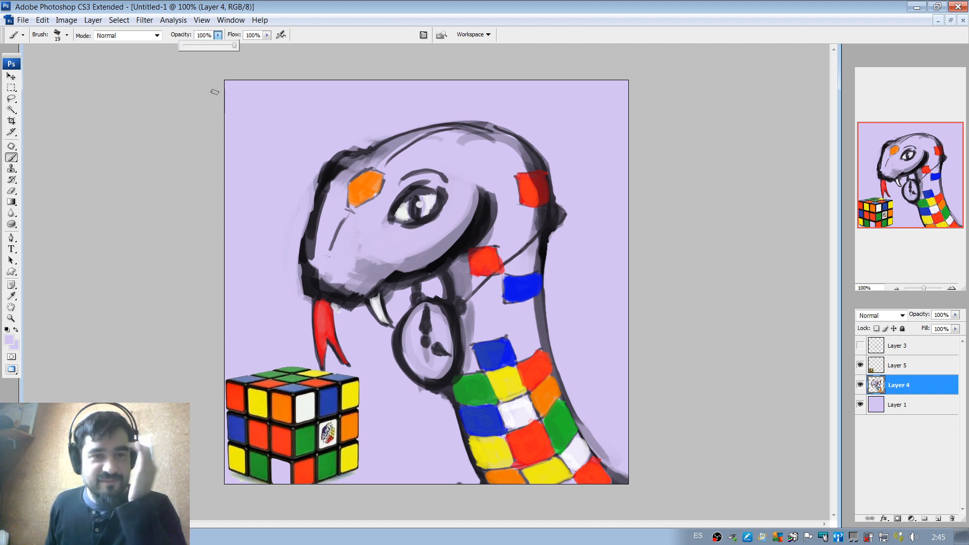
click(289, 212)
drag(303, 178, 305, 203)
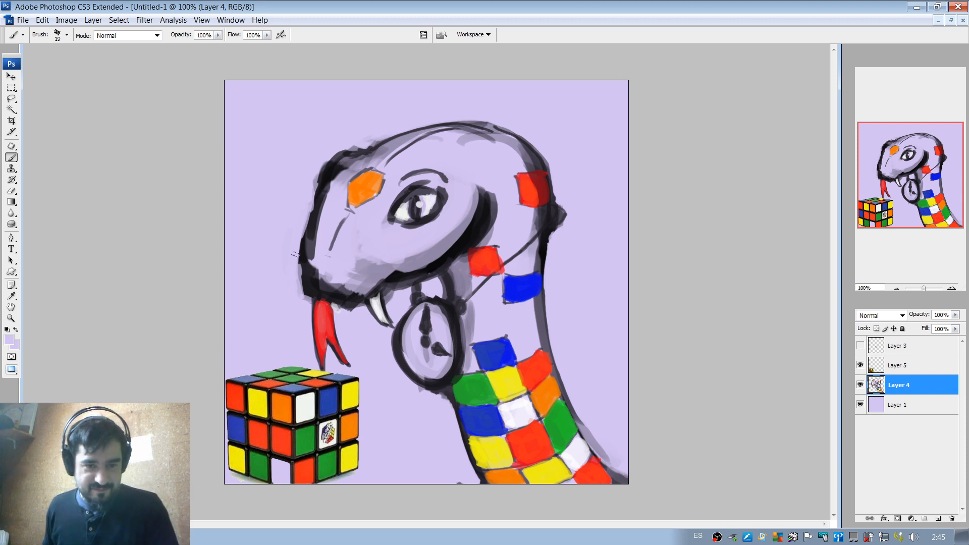
drag(315, 259, 319, 221)
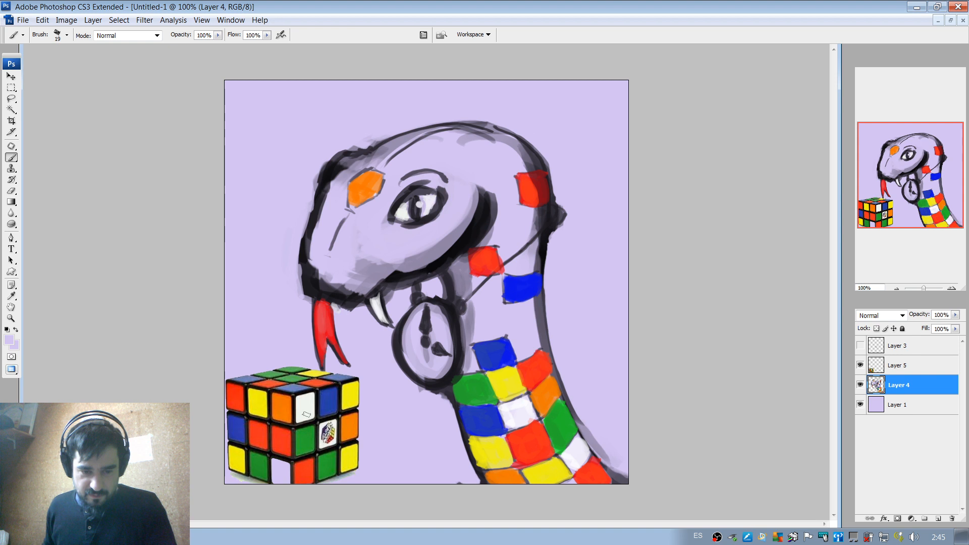
Scale down the Rubik's cube reference on Layer 5, keeping it inside the canvas below the snake's tongue.
key(v)
click(323, 414)
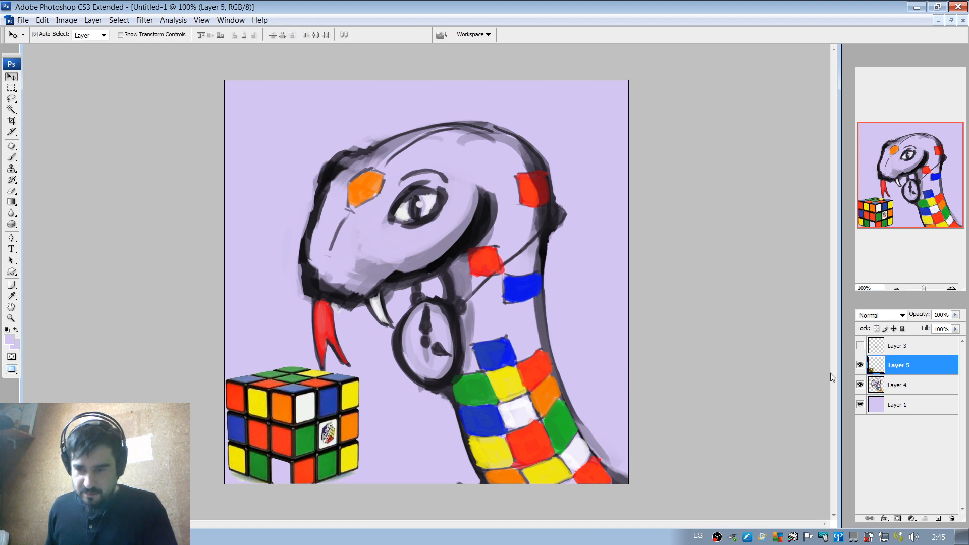
click(860, 366)
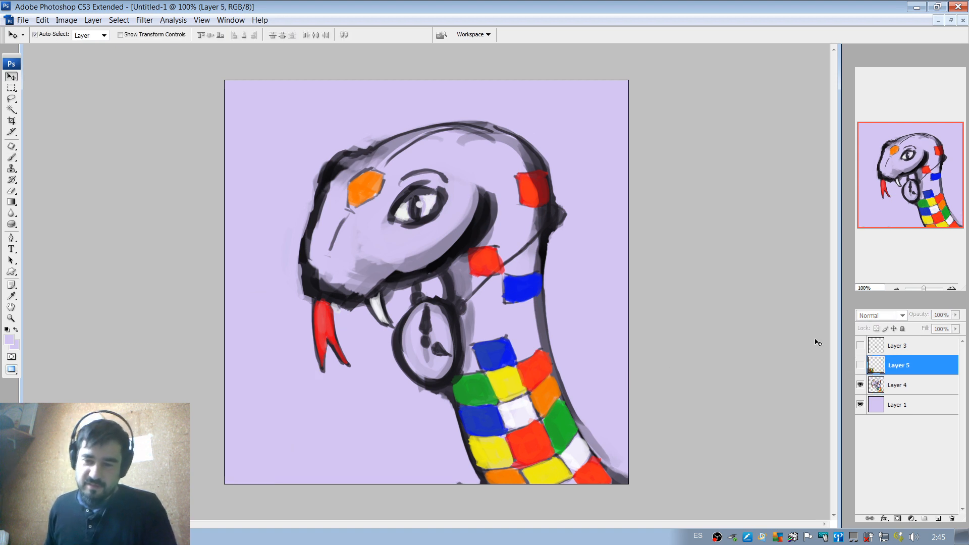
click(860, 369)
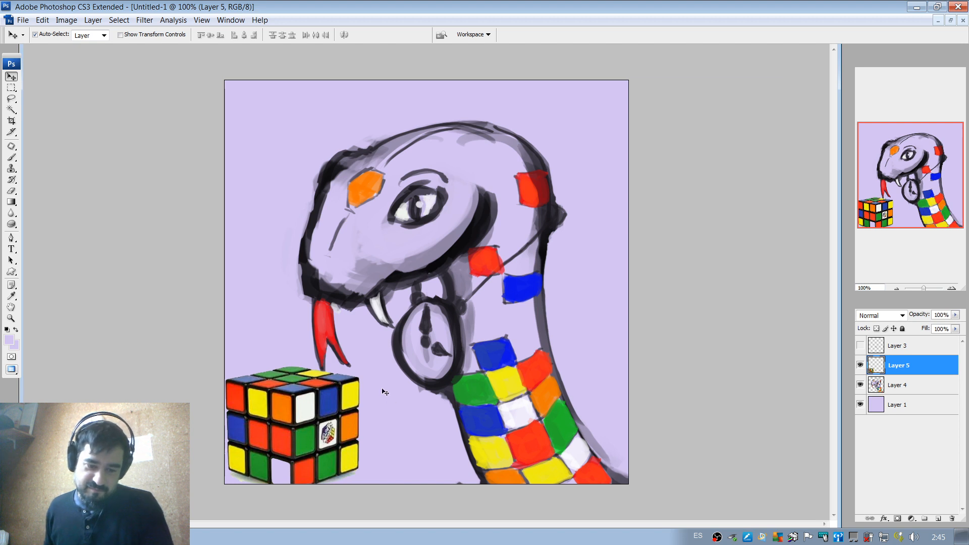
key(ctrl+t)
drag(368, 492, 353, 420)
key(Return)
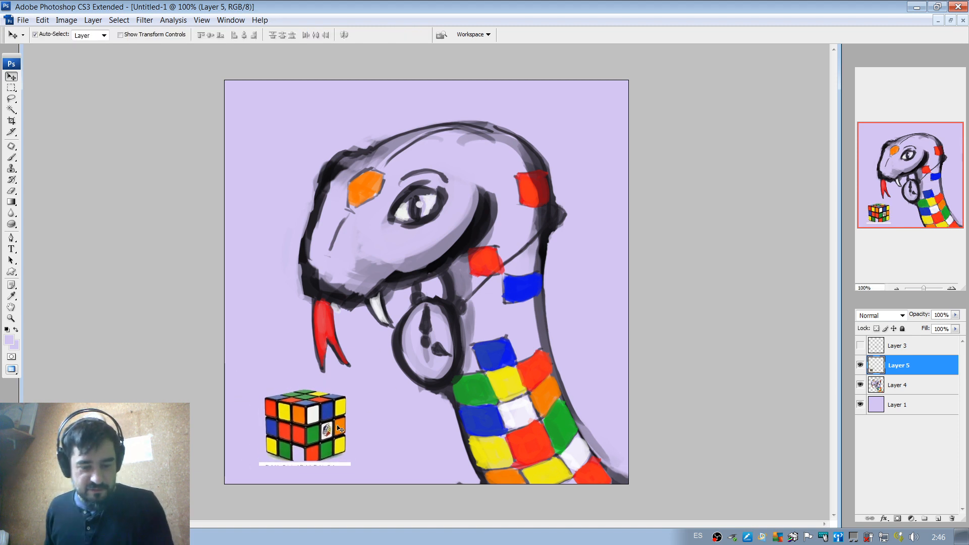
Hide the Rubik's cube reference layer and return to Layer 4 with the Brush tool.
click(895, 289)
click(895, 289)
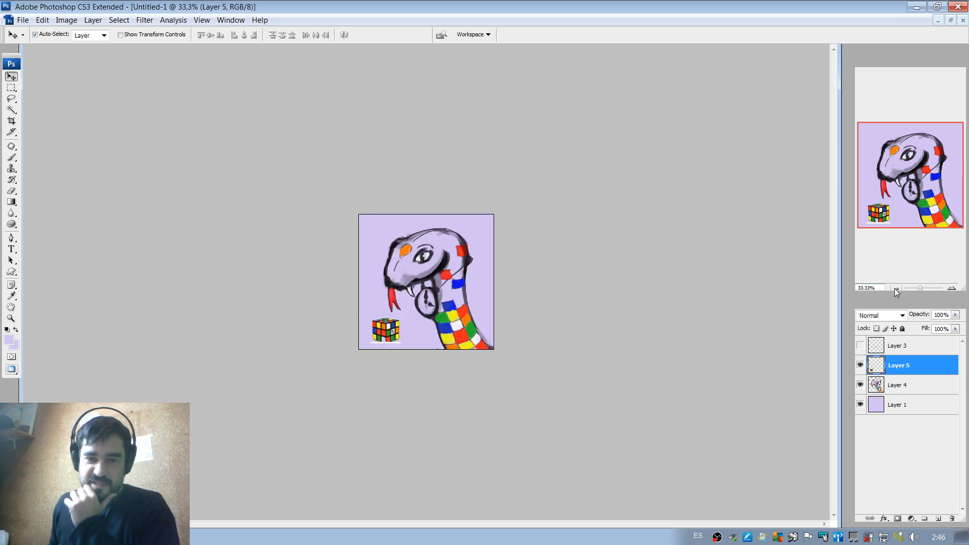
click(896, 288)
click(898, 289)
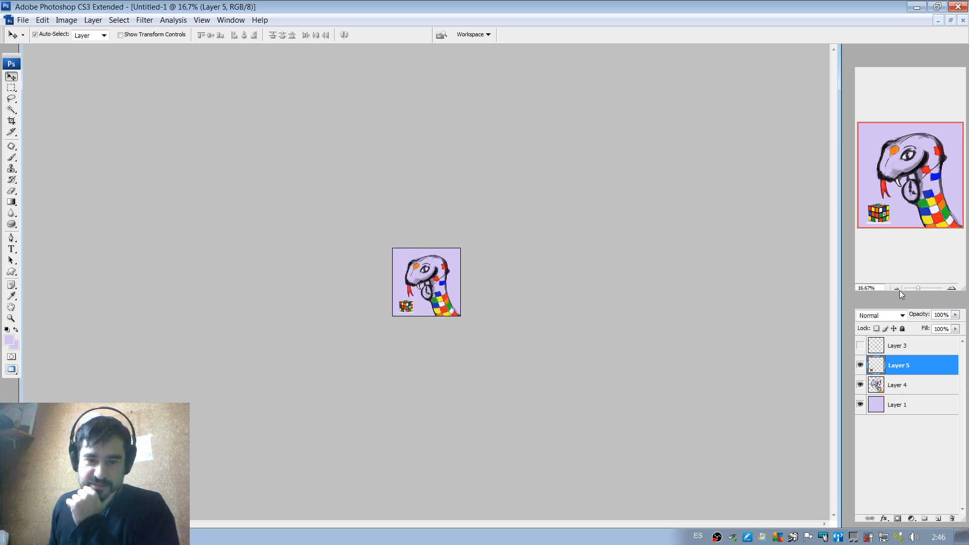
click(953, 289)
click(953, 290)
click(953, 289)
click(953, 289)
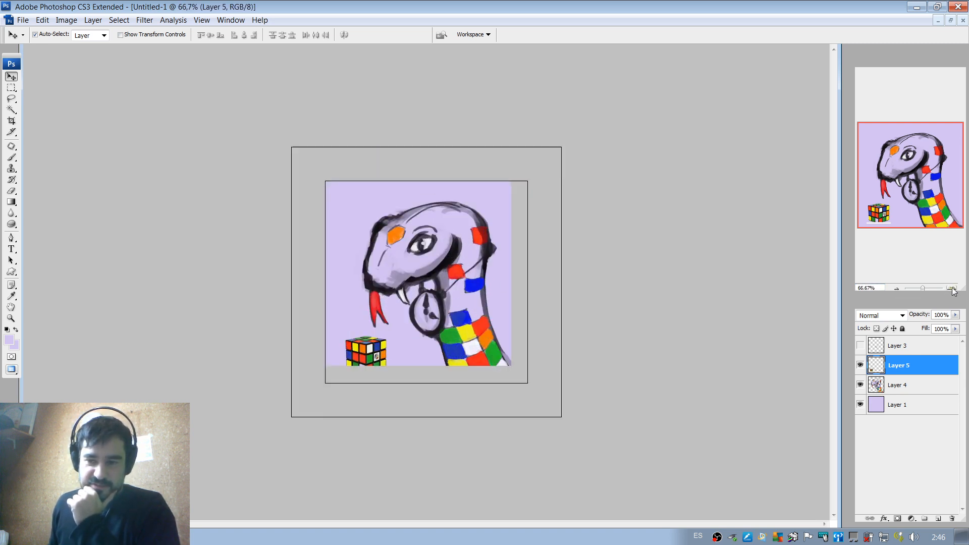
click(953, 289)
click(860, 366)
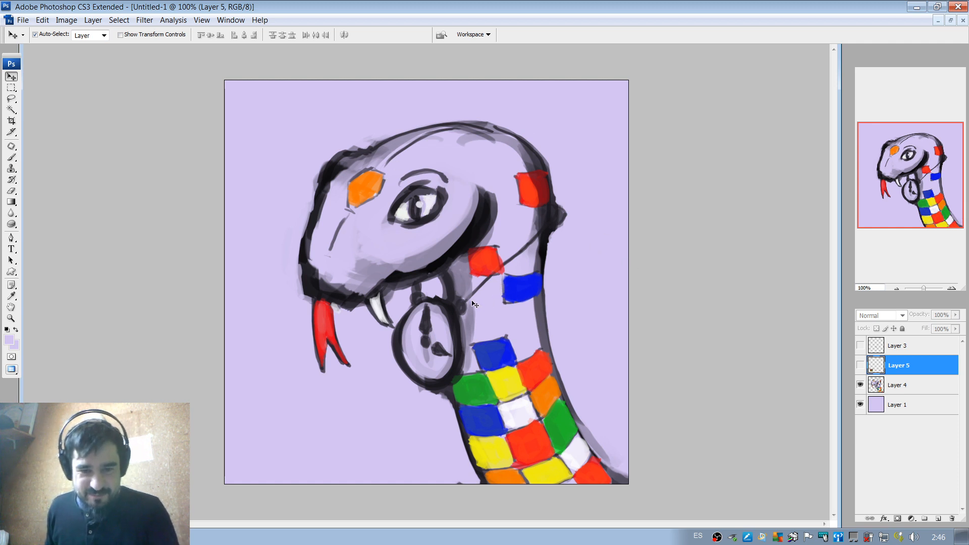
click(907, 385)
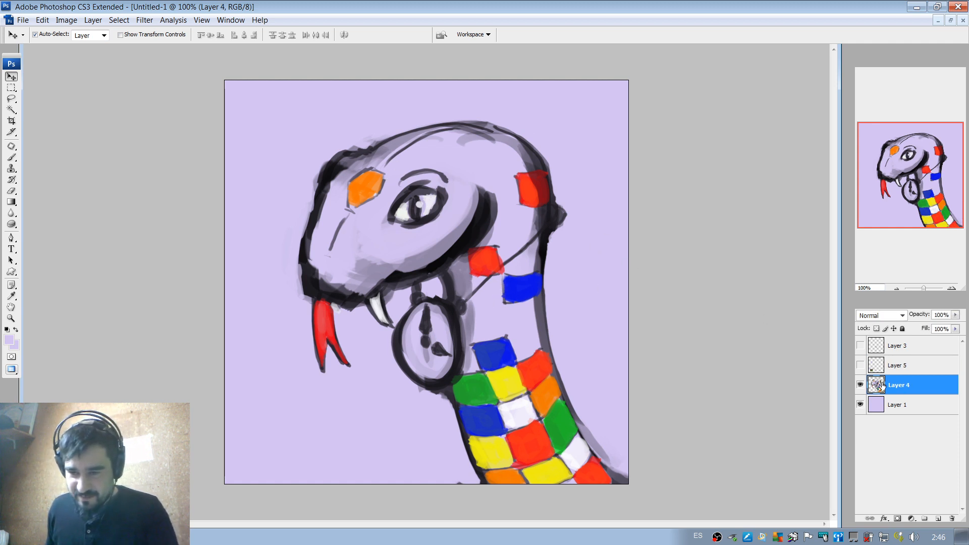
key(b)
alt+click(462, 275)
right_click(472, 280)
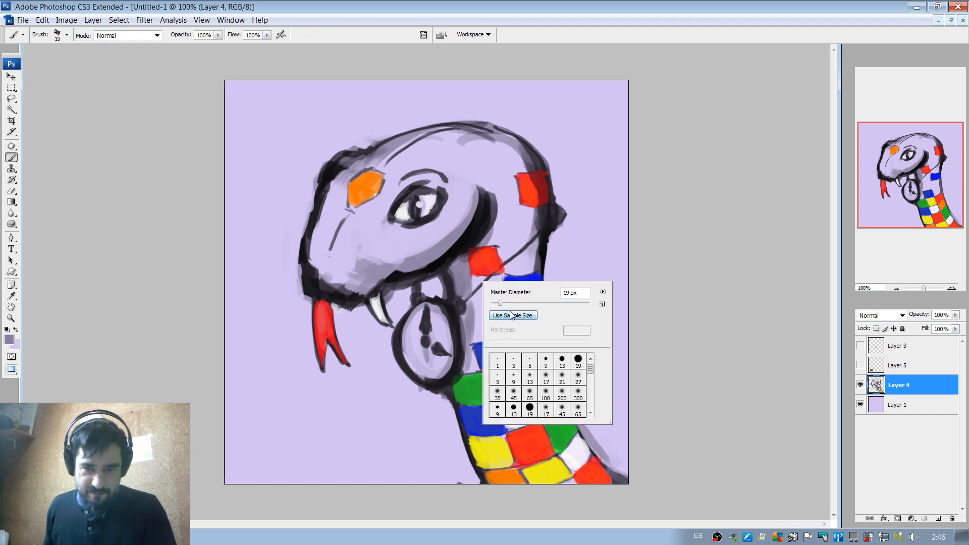
drag(512, 303, 523, 303)
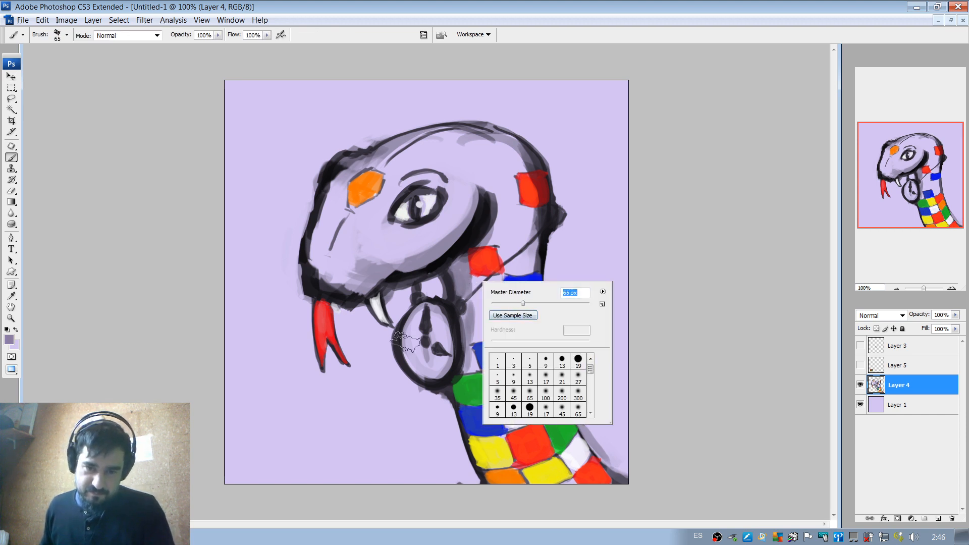
Sample orange from the bottom neck scale and paint the left inner rim of the pendant watch with an 11 px brush.
alt+click(502, 474)
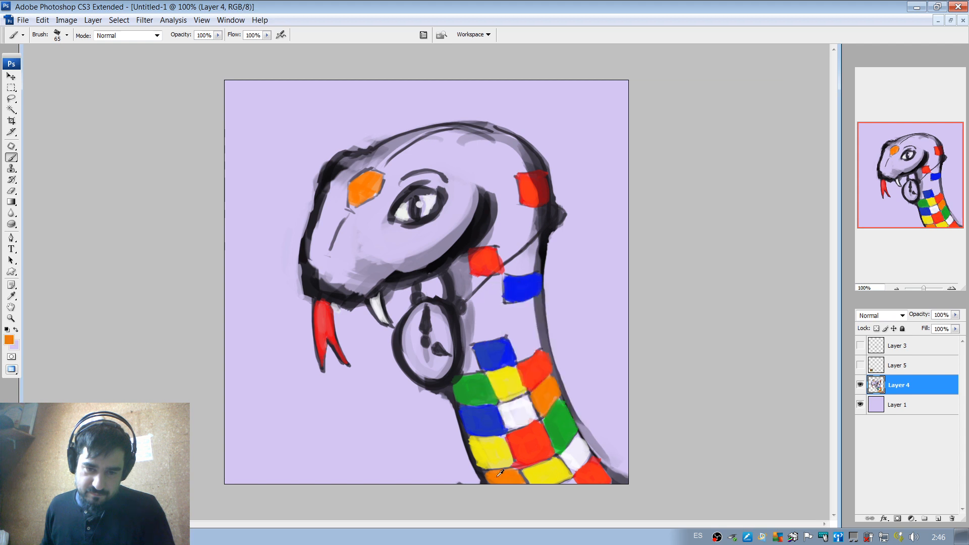
right_click(437, 348)
drag(442, 364, 436, 359)
click(408, 320)
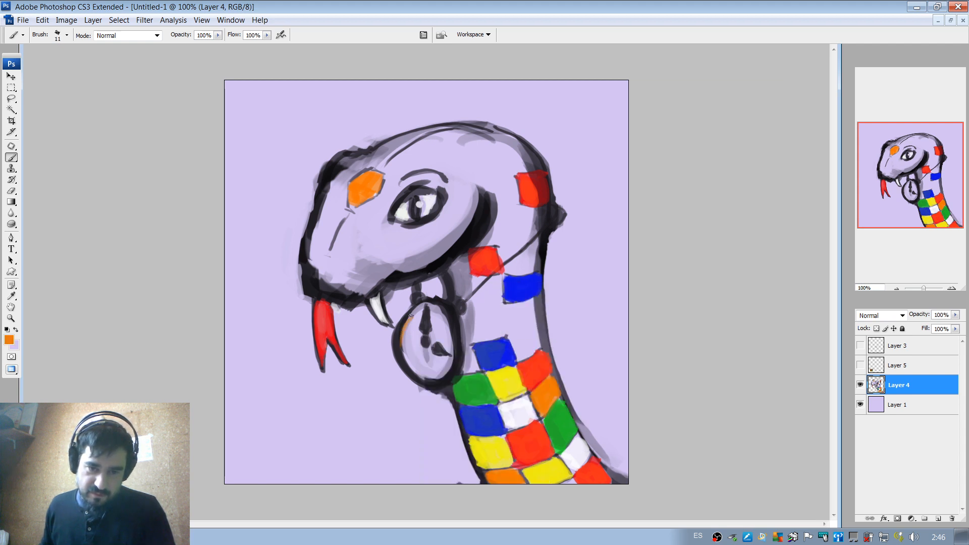
drag(411, 316, 421, 378)
key(ctrl+z)
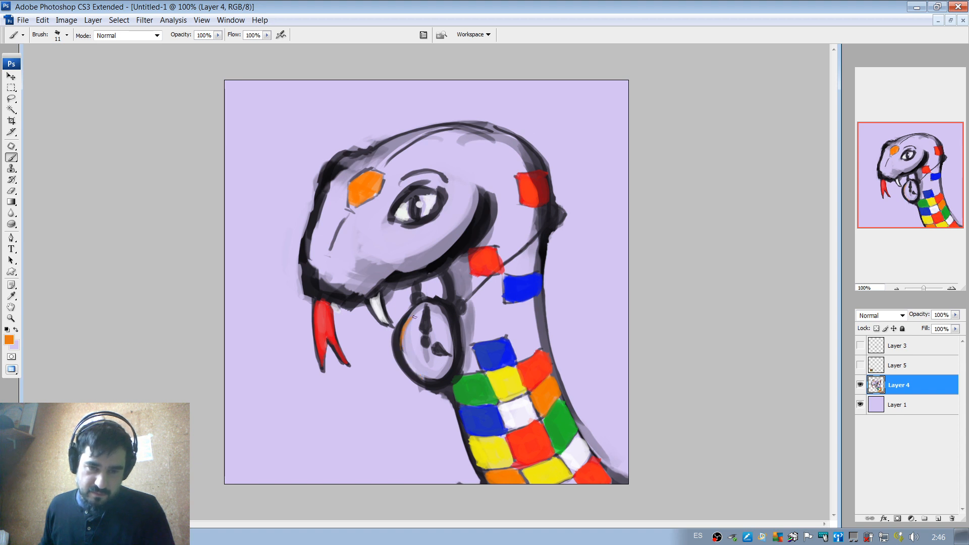
drag(411, 318, 416, 371)
drag(402, 335, 428, 384)
key(ctrl+z)
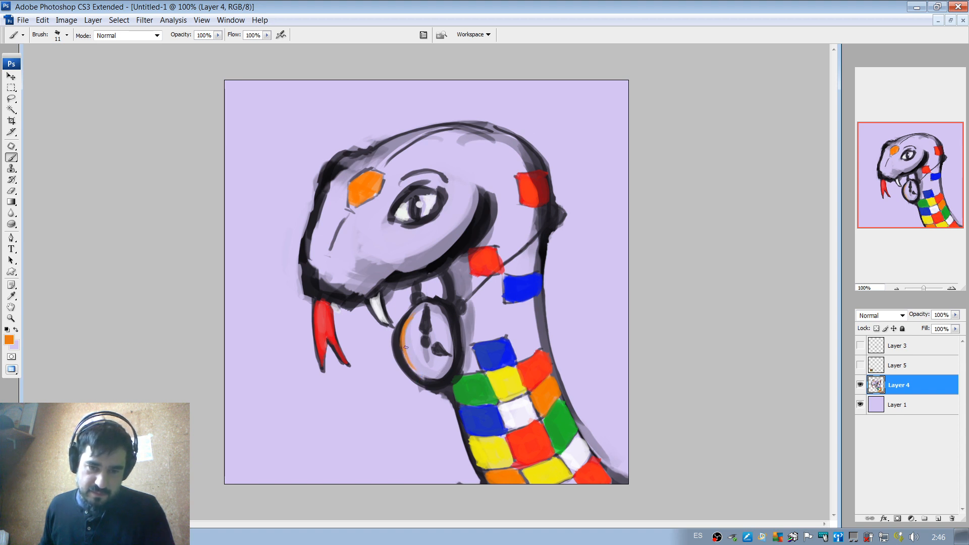
Paint an orange stroke along the right inner rim of the pendant watch.
mouse_move(402, 337)
mouse_down()
mouse_move(407, 360)
mouse_move(441, 369)
mouse_move(435, 304)
mouse_move(455, 346)
mouse_move(456, 367)
mouse_up()
key(ctrl+z)
key(ctrl+z)
drag(450, 325, 455, 362)
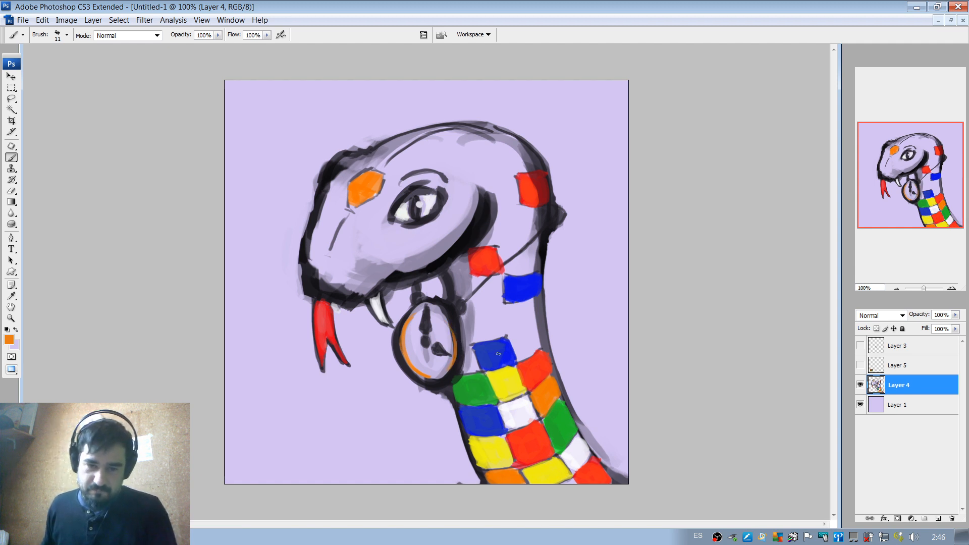
Try shading the front edge of the scaled neck in the sampled grey-purple with a 46 px brush.
alt+click(472, 318)
right_click(476, 316)
drag(498, 331, 506, 331)
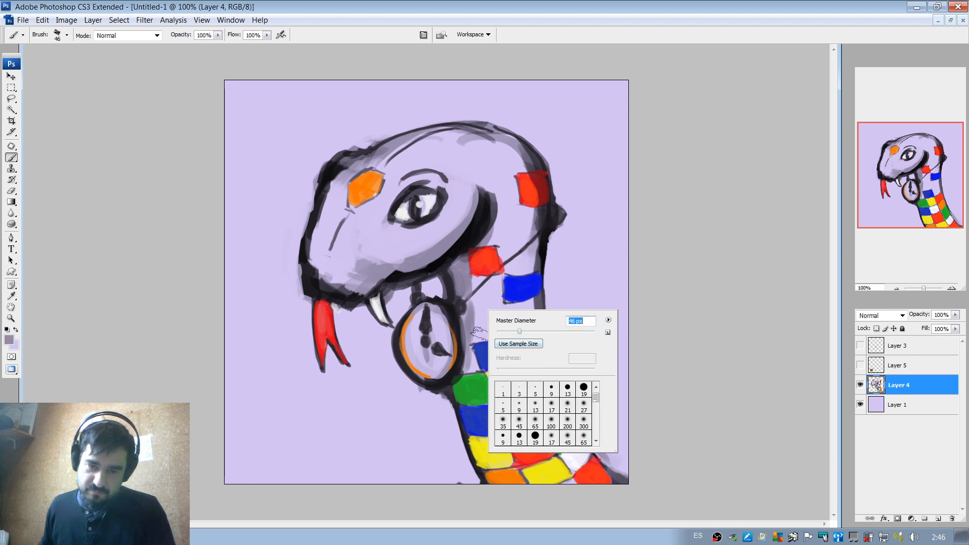
drag(468, 367, 481, 457)
key(ctrl+z)
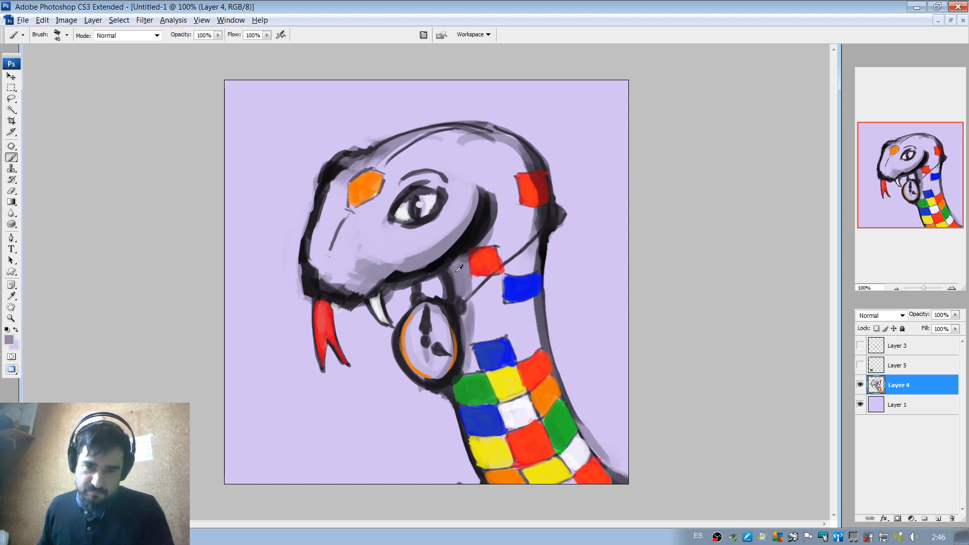
Sample the outline's black and shade the neck's edges with an 82 px brush and the top of the head with a 40 px brush.
alt+click(497, 235)
right_click(494, 309)
drag(529, 329, 541, 329)
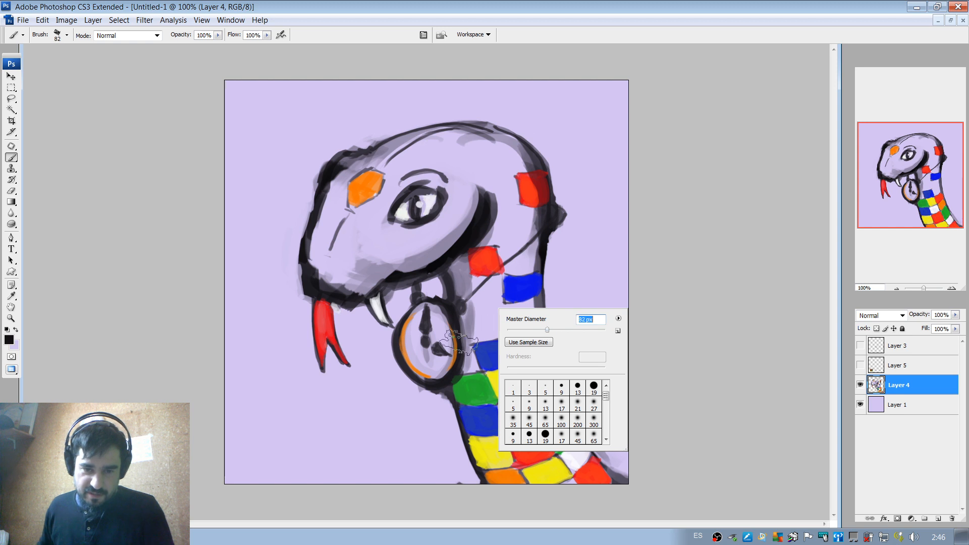
drag(463, 382, 498, 468)
key(ctrl+z)
drag(463, 379, 516, 489)
key(ctrl+z)
mouse_move(467, 376)
mouse_down()
mouse_move(472, 419)
mouse_move(510, 487)
mouse_up()
key(ctrl+z)
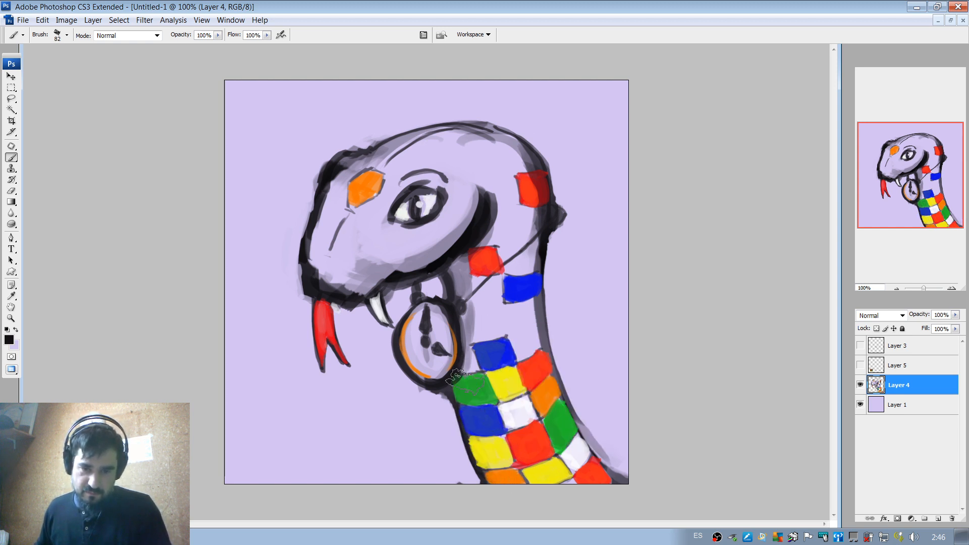
drag(464, 379, 502, 494)
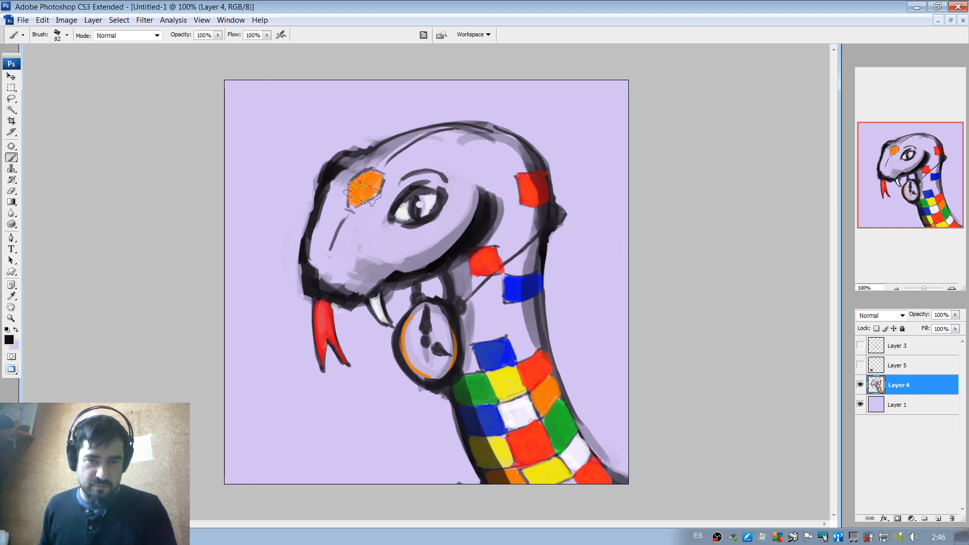
right_click(406, 156)
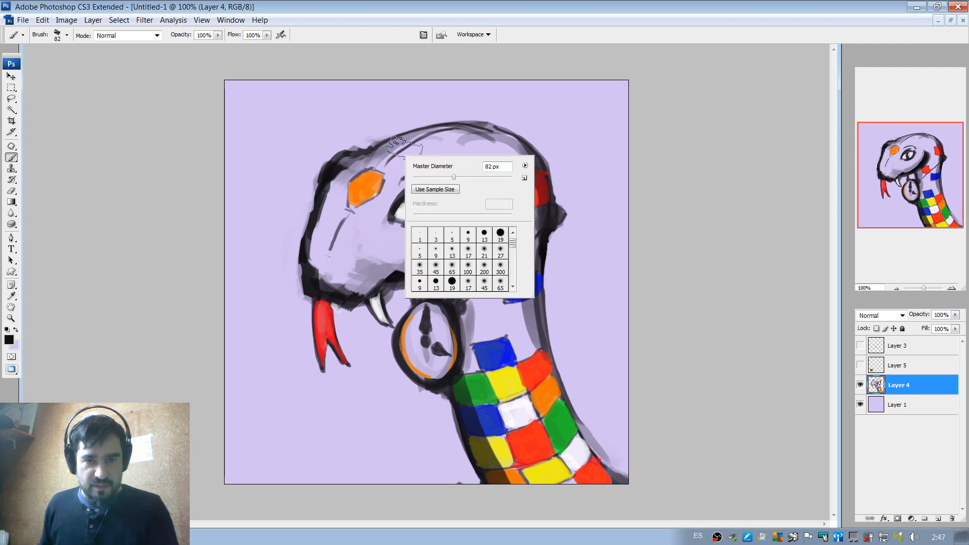
mouse_move(443, 177)
mouse_down()
mouse_move(434, 179)
mouse_move(450, 132)
mouse_move(508, 140)
mouse_up()
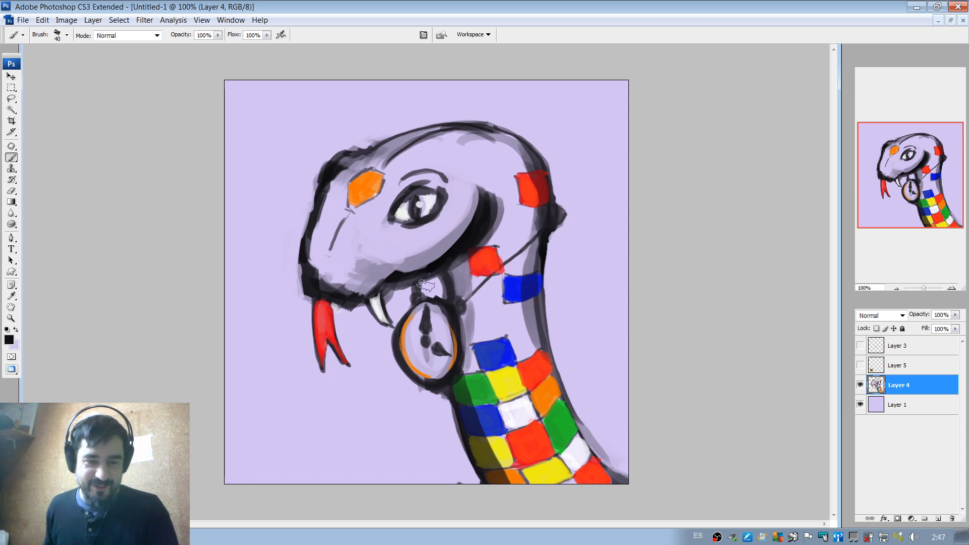
alt+click(331, 309)
right_click(339, 304)
drag(366, 326, 361, 325)
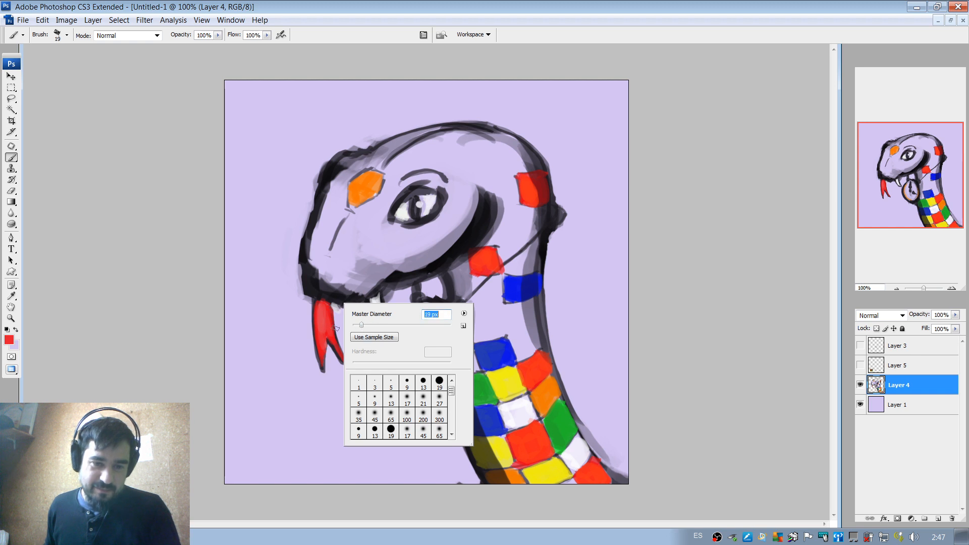
key(Return)
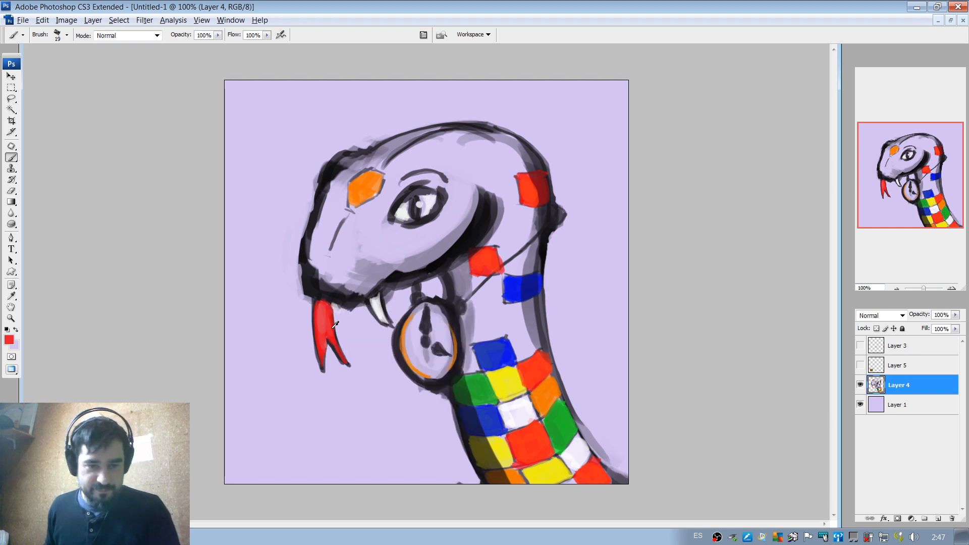
right_click(337, 315)
drag(358, 338, 351, 337)
key(Return)
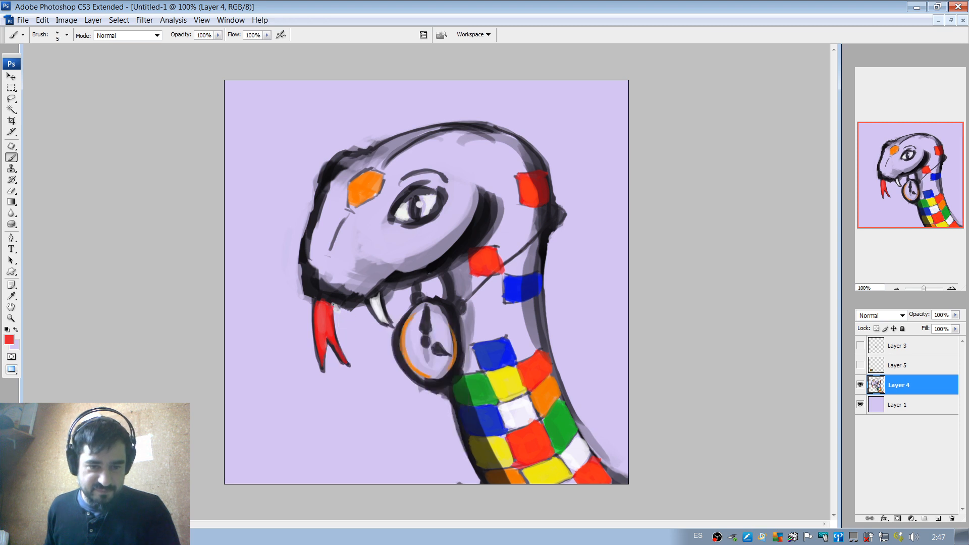
Sample the tongue's darker red and shade the forked tongue with a 12 px brush.
alt+click(335, 347)
right_click(341, 313)
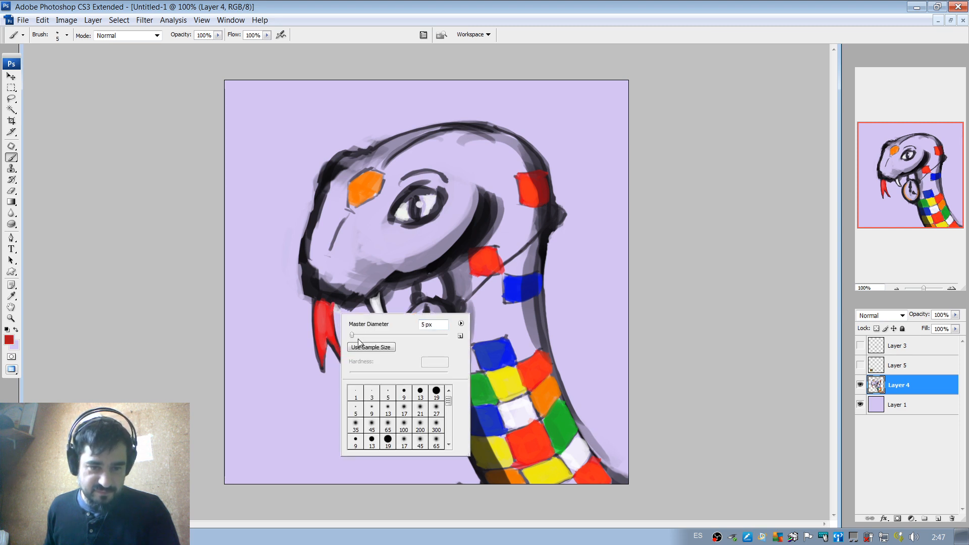
click(357, 336)
key(Return)
mouse_move(331, 321)
mouse_down()
mouse_move(341, 345)
mouse_move(330, 312)
mouse_move(341, 360)
mouse_move(336, 330)
mouse_move(322, 360)
mouse_up()
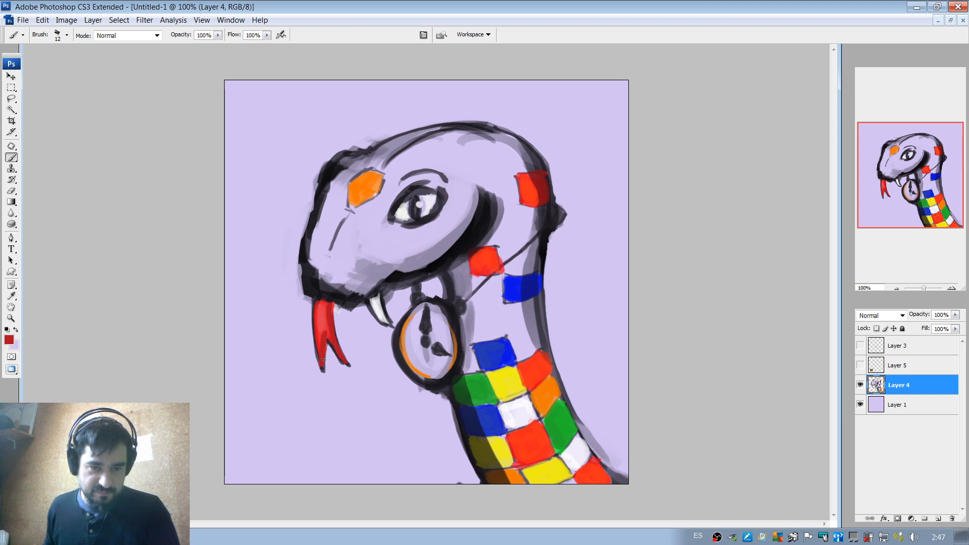
Highlight the forked tongue using its sampled lighter red and the fang's sampled off-white with a 12 px brush.
alt+click(330, 316)
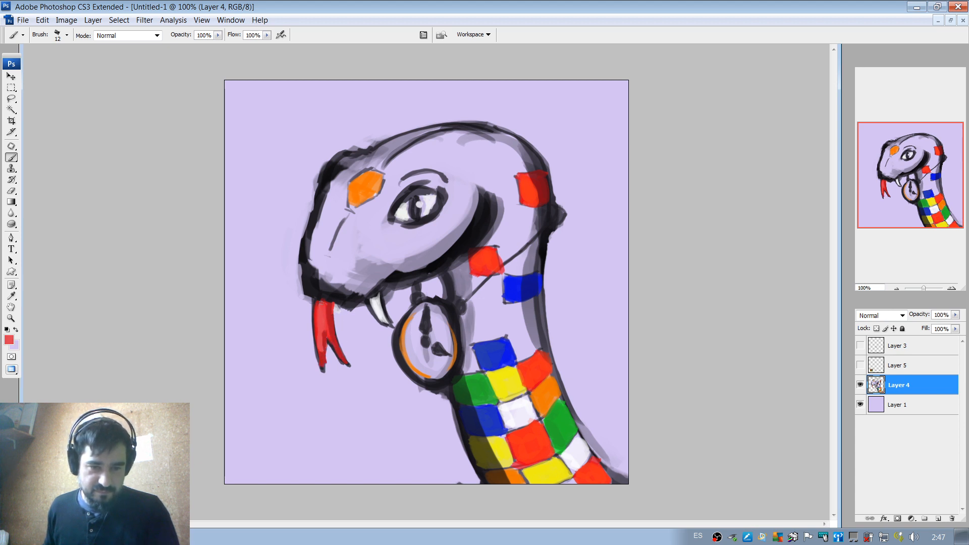
drag(338, 351, 325, 331)
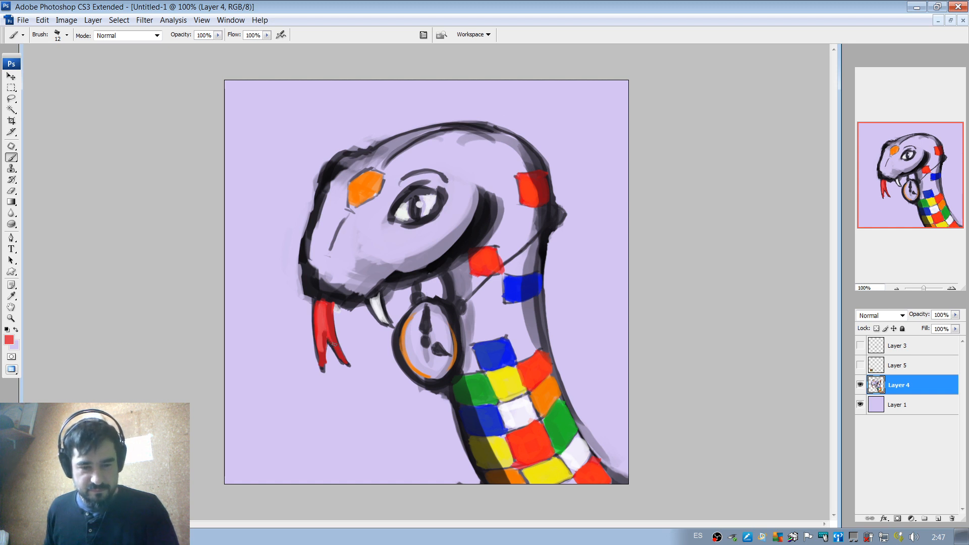
alt+click(378, 309)
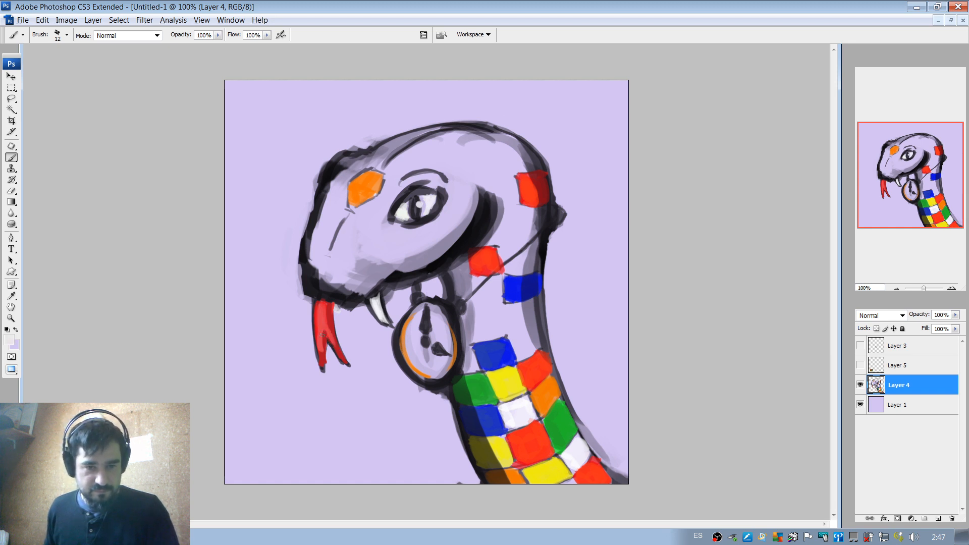
drag(320, 344, 322, 355)
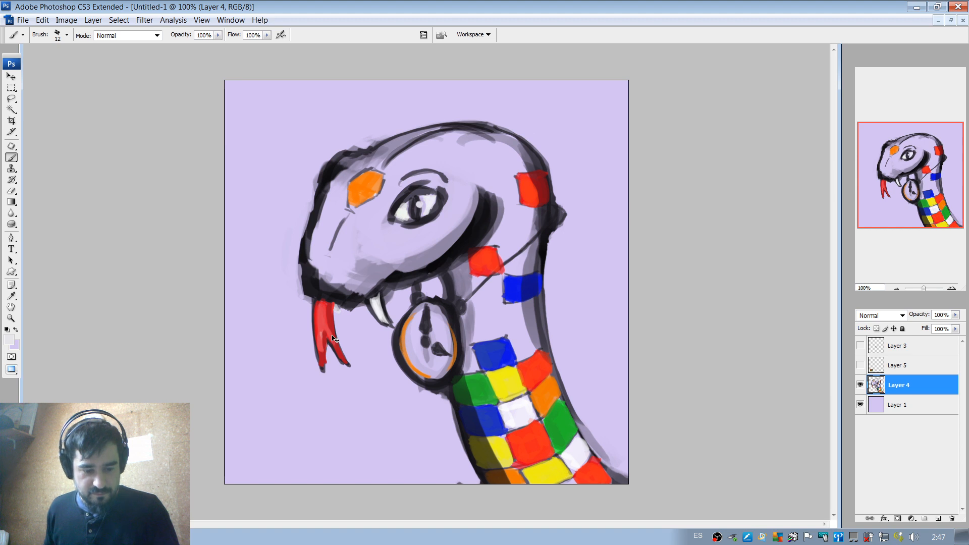
Toggle the visibility of Layer 4 and the lavender Layer 1 to examine what is painted on each layer.
click(860, 385)
click(861, 386)
click(862, 406)
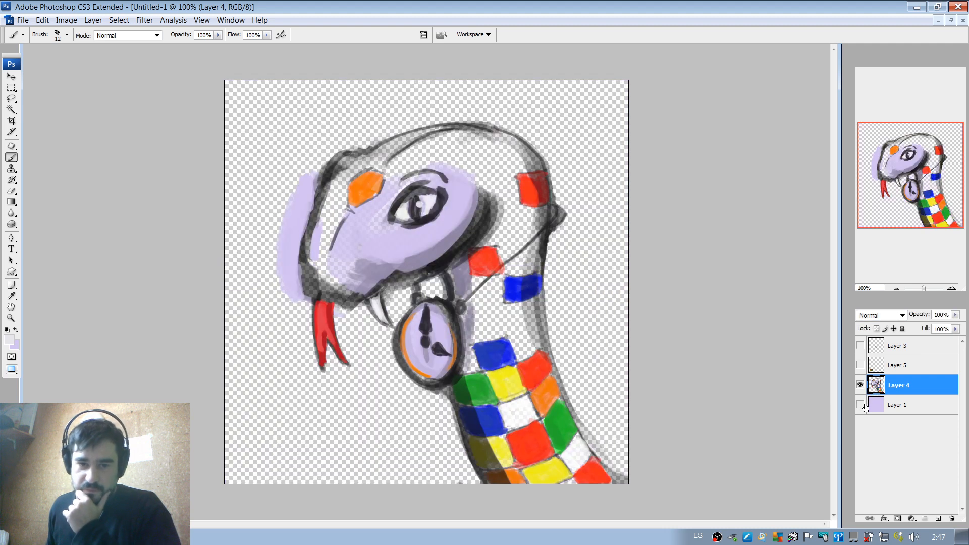
click(863, 405)
click(868, 406)
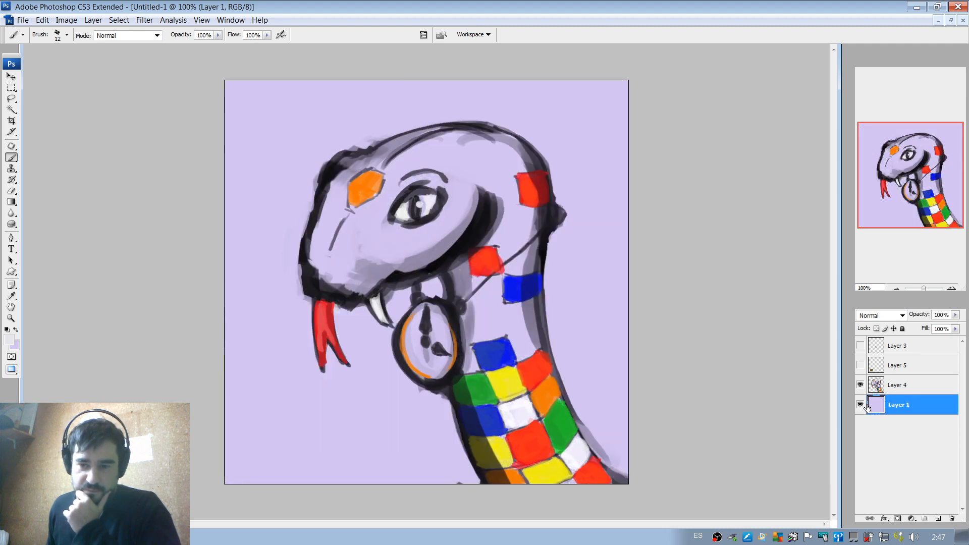
click(861, 405)
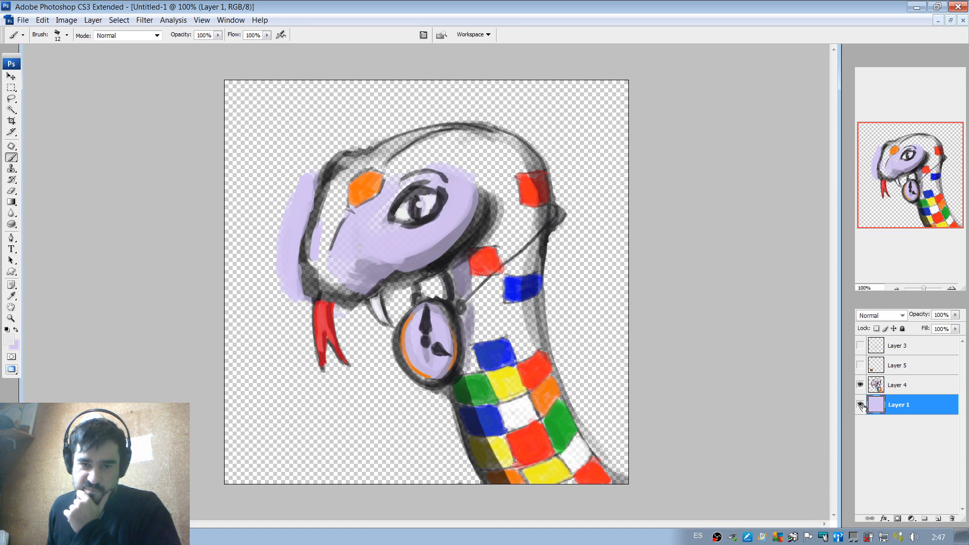
click(862, 406)
click(862, 406)
click(862, 406)
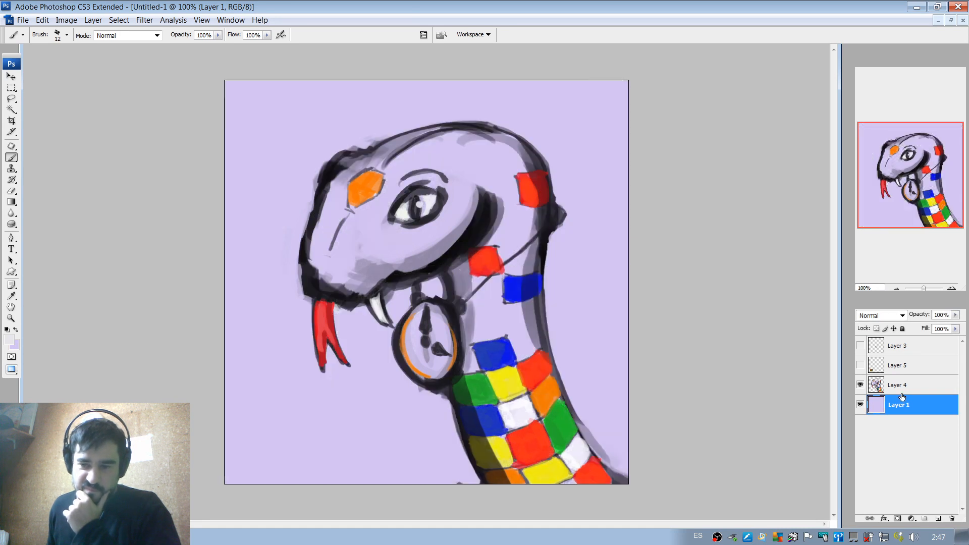
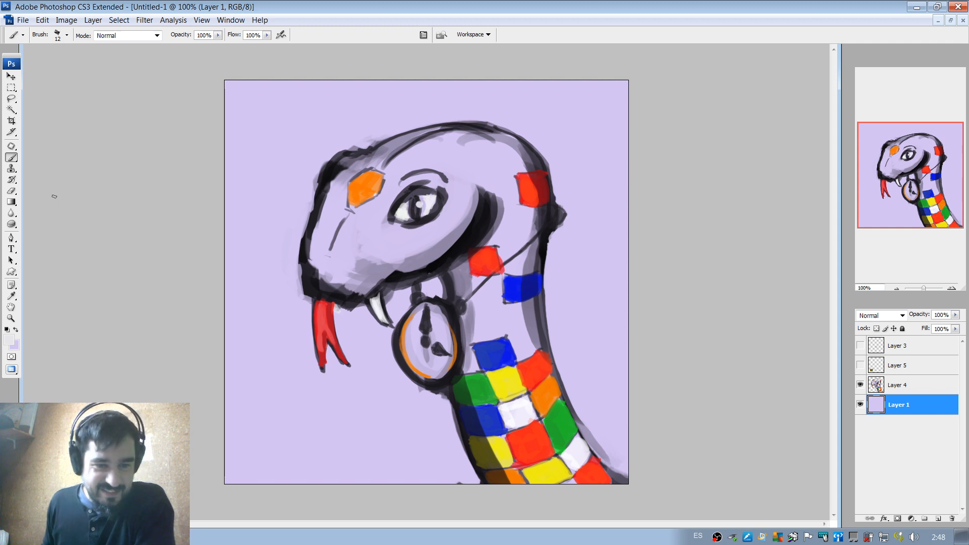
Add a new empty layer and place it directly above Layer 4.
click(11, 99)
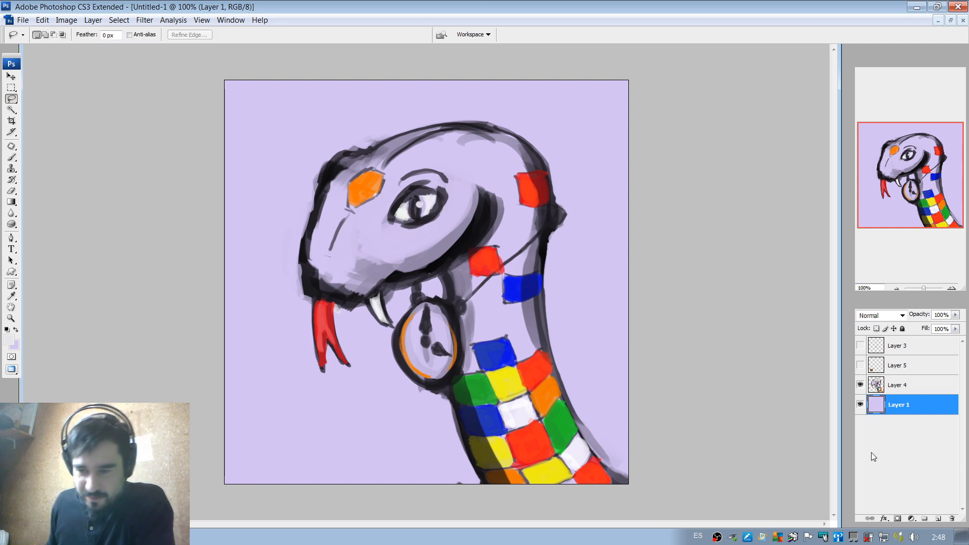
click(937, 518)
drag(908, 409, 896, 386)
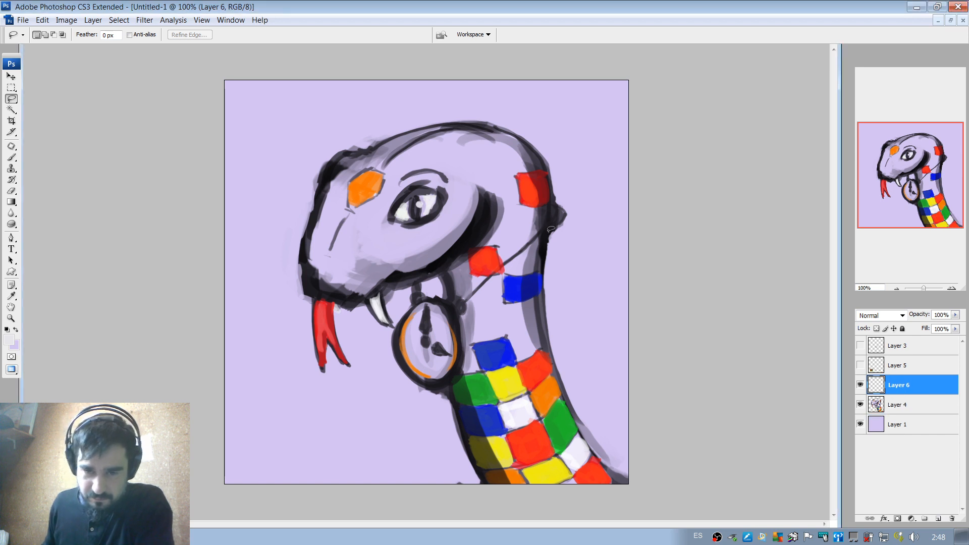
mouse_move(550, 235)
mouse_down()
mouse_move(552, 327)
mouse_move(610, 453)
mouse_move(692, 346)
mouse_move(656, 246)
mouse_up()
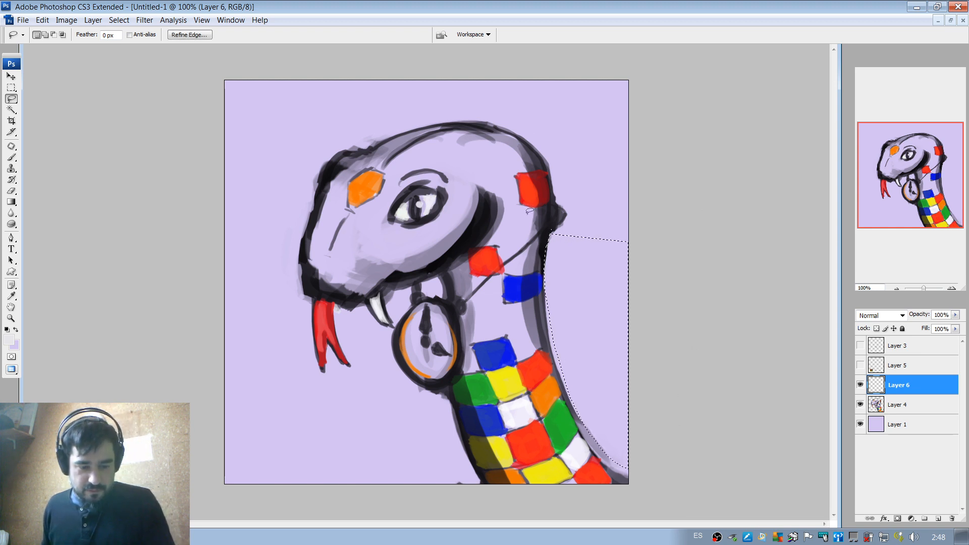
key(ctrl+d)
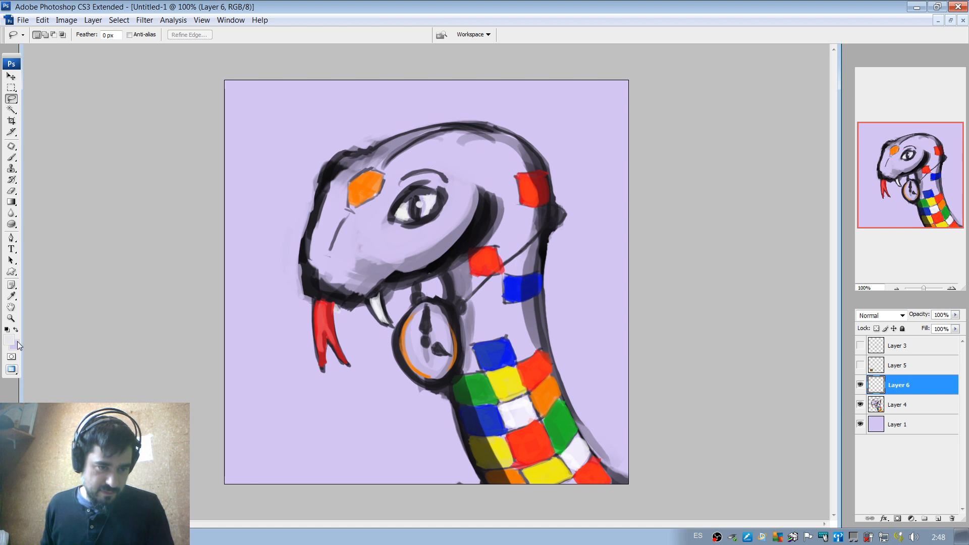
key(b)
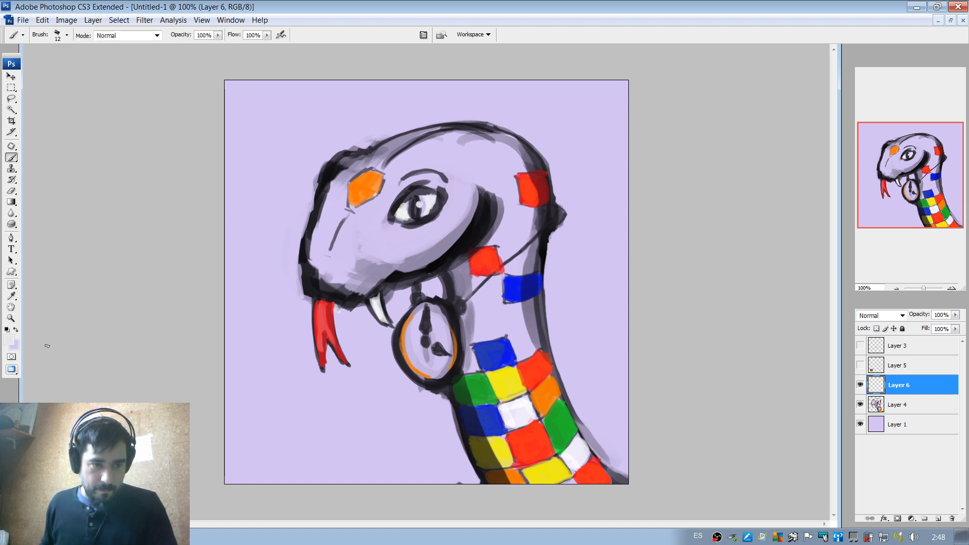
key(i)
click(9, 338)
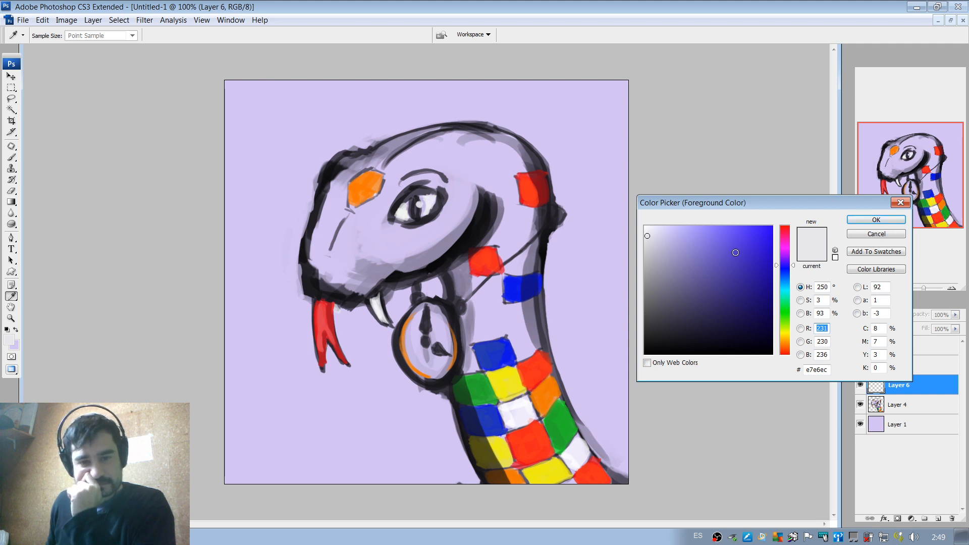
click(867, 235)
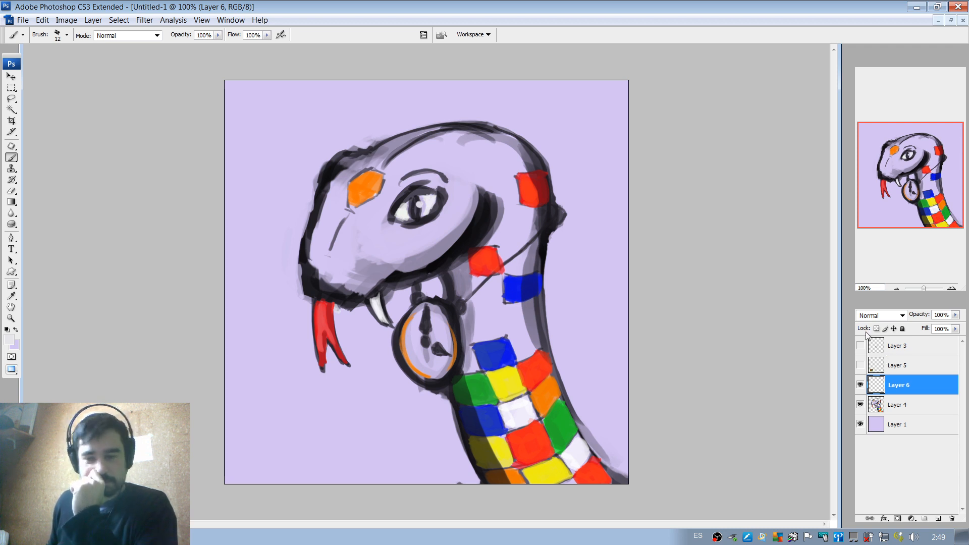
Merge the snake painting on Layer 4 with the lavender background Layer 1.
click(907, 409)
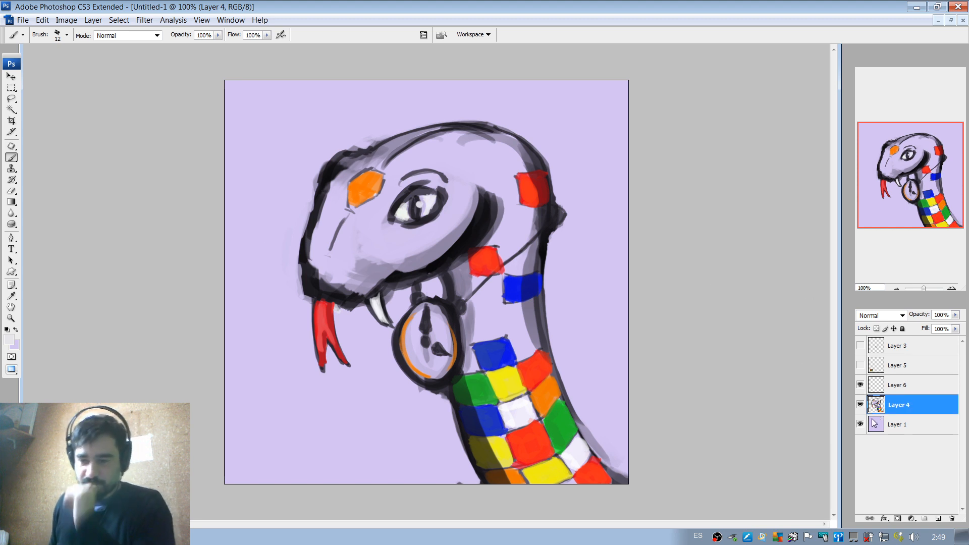
shift+click(915, 425)
right_click(919, 424)
click(889, 393)
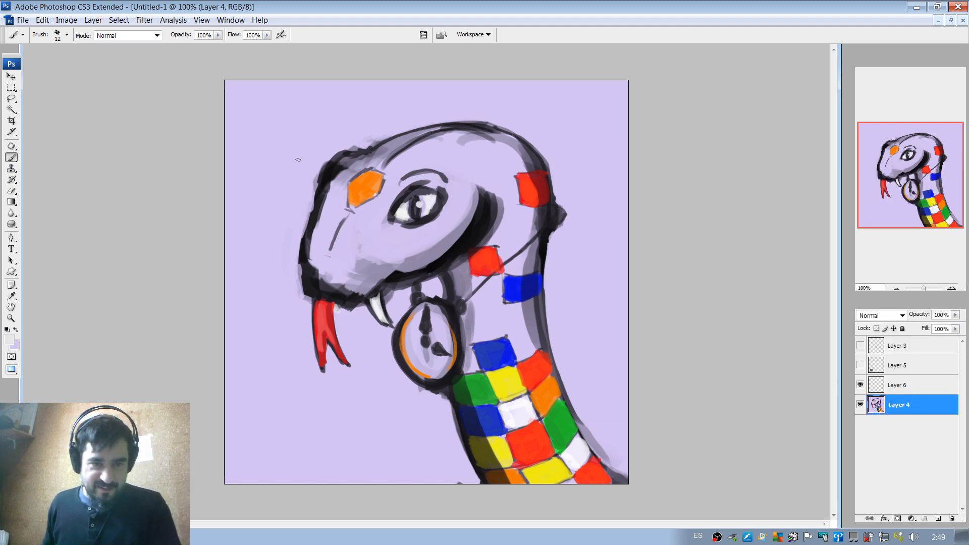
Set the brush to 44 px and its blending mode to Color.
right_click(310, 165)
drag(329, 188, 342, 187)
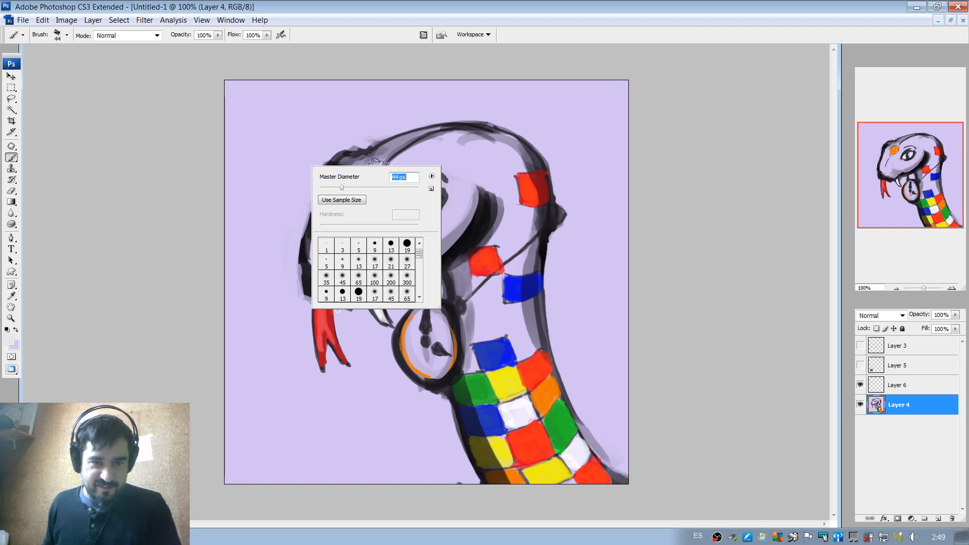
click(157, 35)
scroll(159, 129, down, 1)
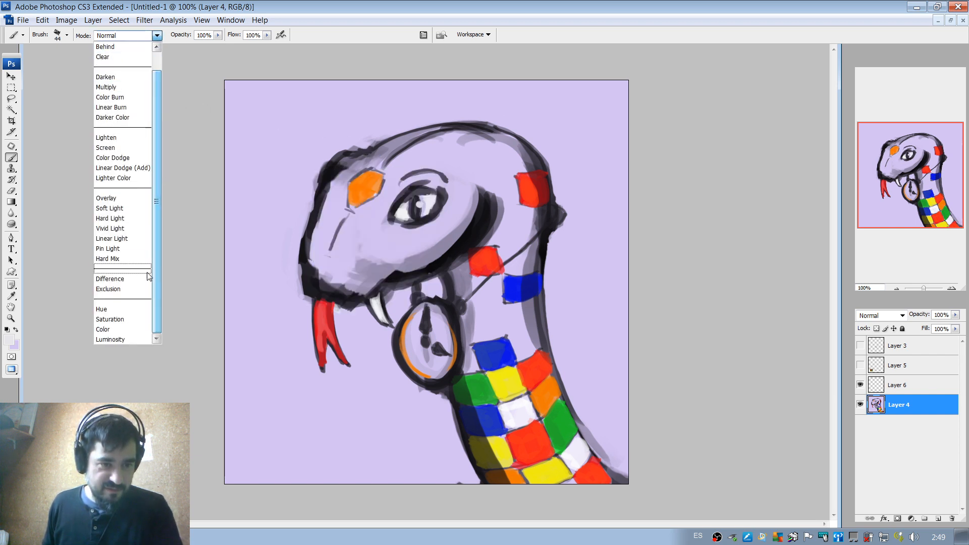
click(105, 329)
Choose a bright lime green as the foreground colour for the brush.
click(9, 339)
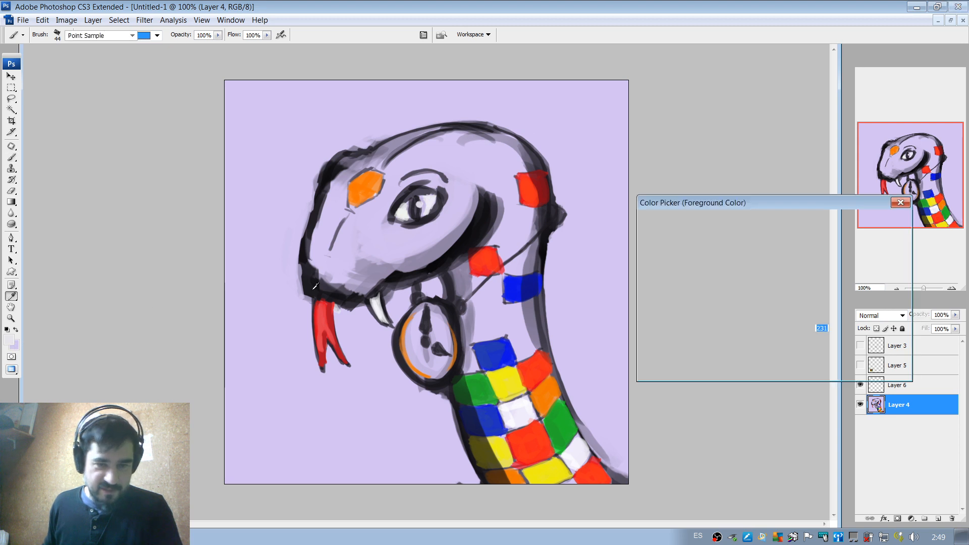
drag(784, 313, 784, 319)
mouse_move(764, 267)
mouse_down()
mouse_move(749, 234)
mouse_move(735, 229)
mouse_up()
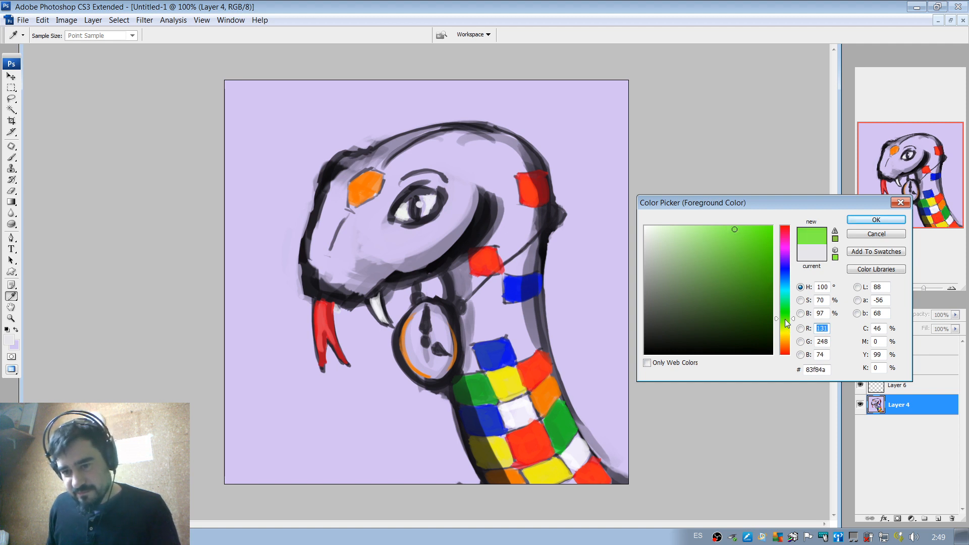
drag(786, 320, 785, 321)
drag(740, 238, 760, 231)
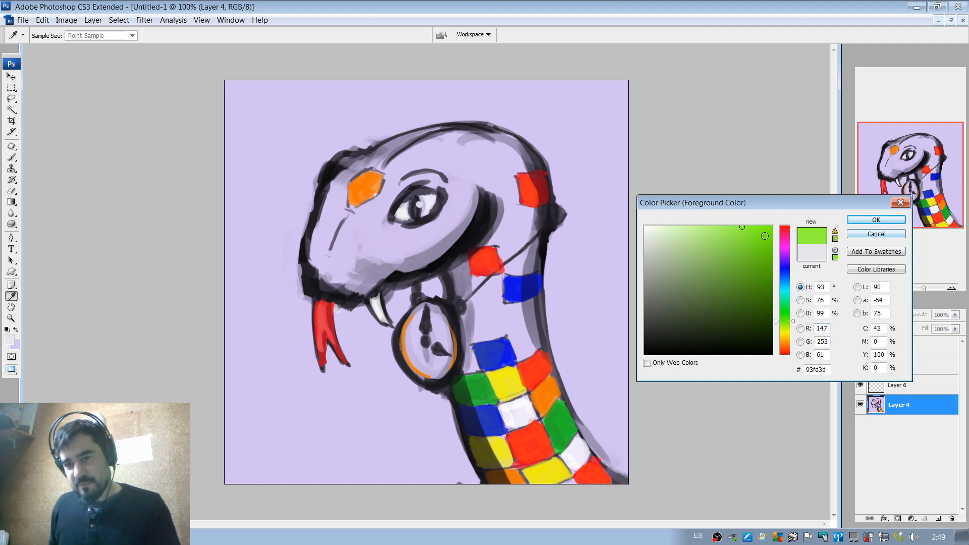
click(728, 238)
click(876, 219)
key(b)
Try tinting the snout and forehead lime green with the 44 px brush, and undo those strokes.
right_click(454, 154)
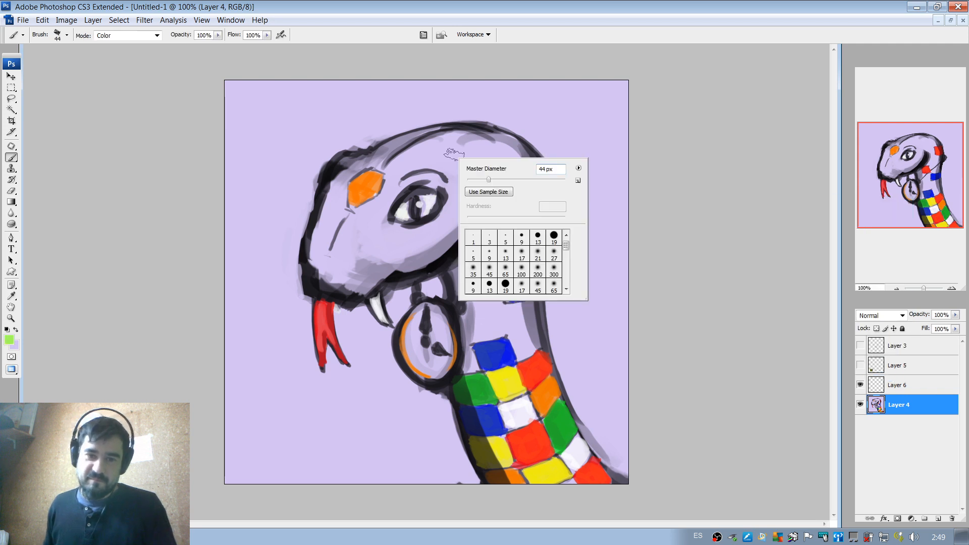
click(425, 163)
drag(395, 173, 468, 137)
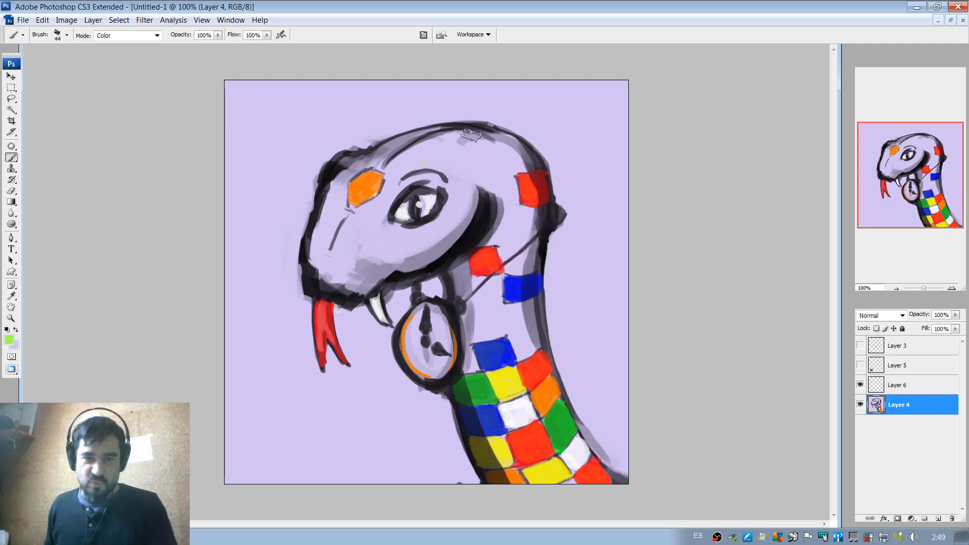
mouse_move(328, 208)
mouse_down()
mouse_move(340, 175)
mouse_move(337, 225)
mouse_move(320, 246)
mouse_move(326, 273)
mouse_move(348, 279)
mouse_move(408, 251)
mouse_move(393, 231)
mouse_move(342, 269)
mouse_move(353, 222)
mouse_up()
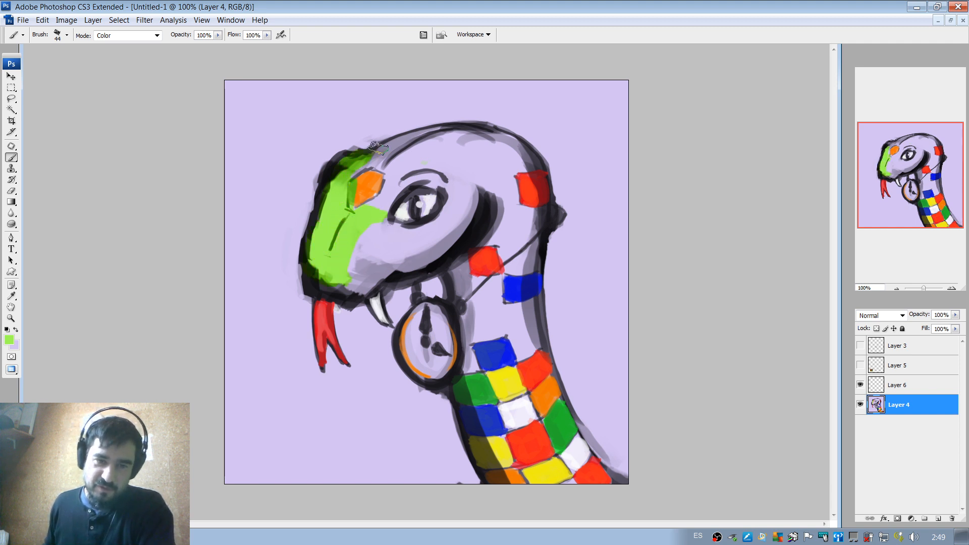
key(ctrl+alt+z)
key(ctrl+alt+z)
key(ctrl+alt+z)
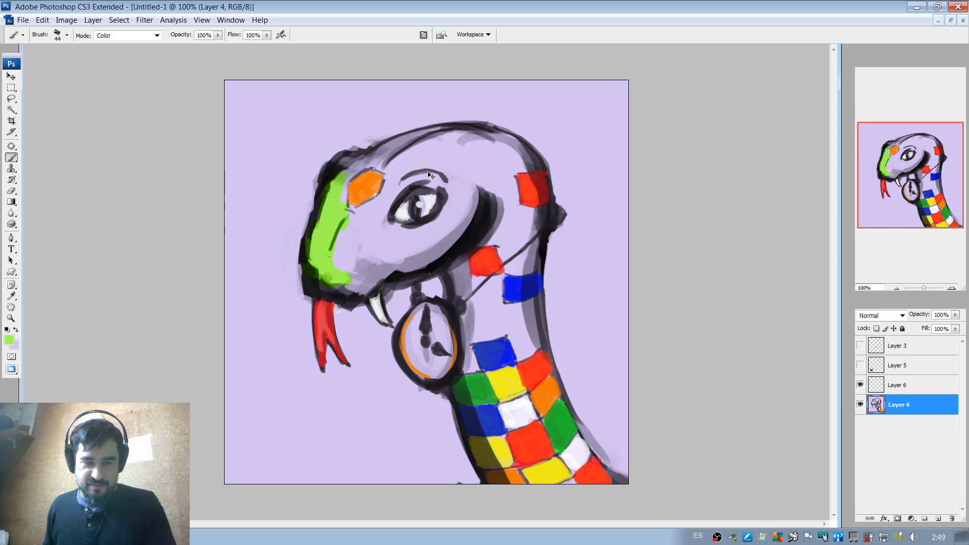
key(ctrl+alt+z)
key(ctrl+alt+z)
key(ctrl+alt+z)
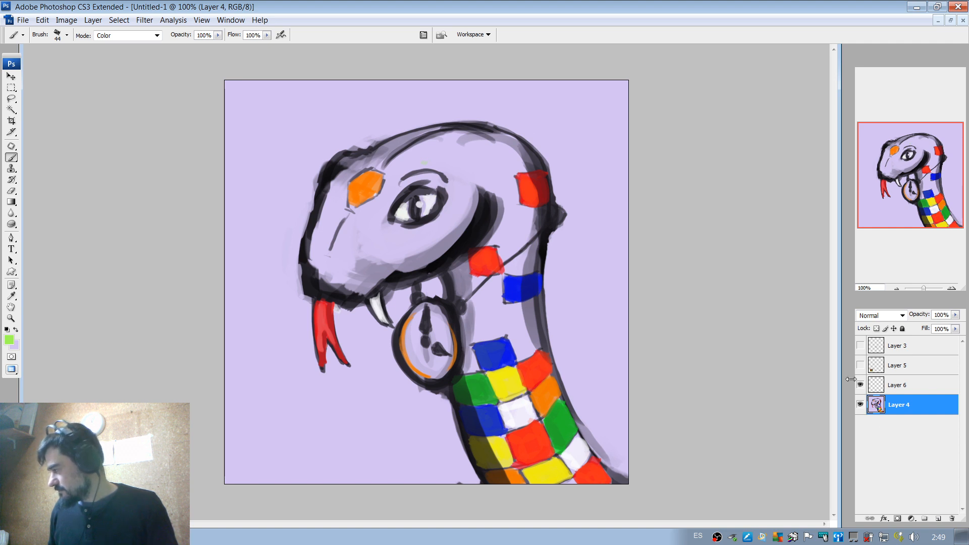
Tint the snake's brow, snout, mouth and cheek lime green with the 44 px Color-mode brush.
drag(401, 186, 444, 177)
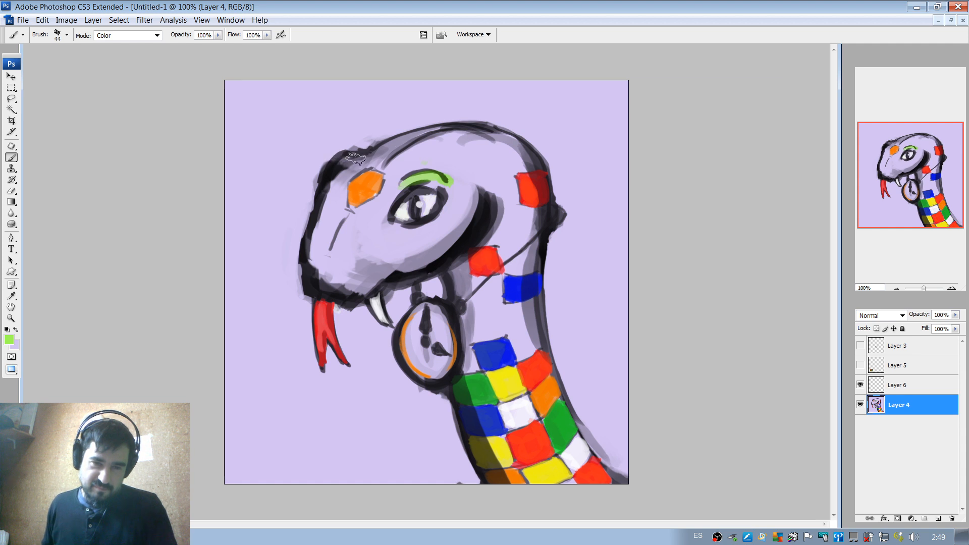
mouse_move(356, 158)
mouse_down()
mouse_move(328, 241)
mouse_move(334, 277)
mouse_move(324, 233)
mouse_move(327, 272)
mouse_move(398, 267)
mouse_move(473, 197)
mouse_move(437, 253)
mouse_move(453, 216)
mouse_up()
mouse_move(412, 252)
mouse_down()
mouse_move(381, 247)
mouse_move(443, 226)
mouse_up()
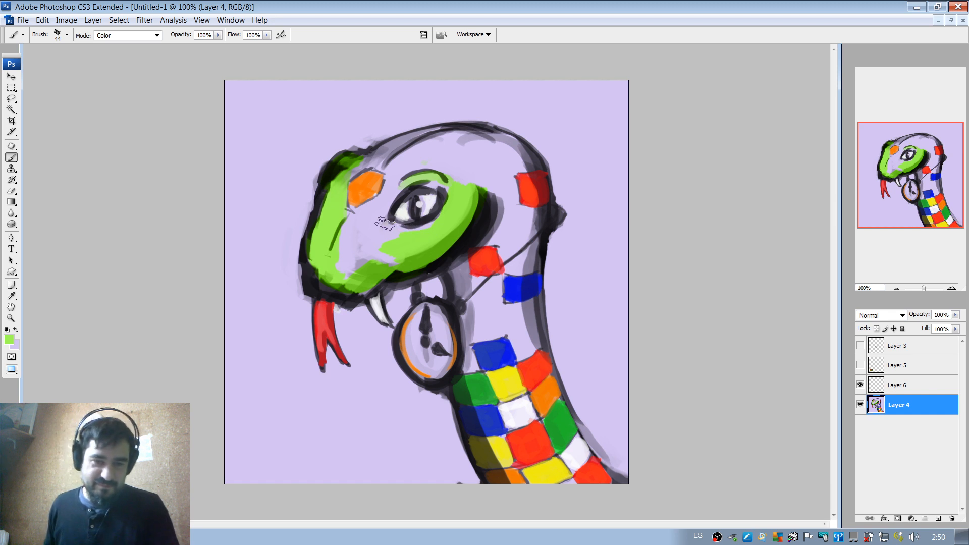
mouse_move(386, 224)
mouse_down()
mouse_move(436, 227)
mouse_move(386, 249)
mouse_move(363, 281)
mouse_up()
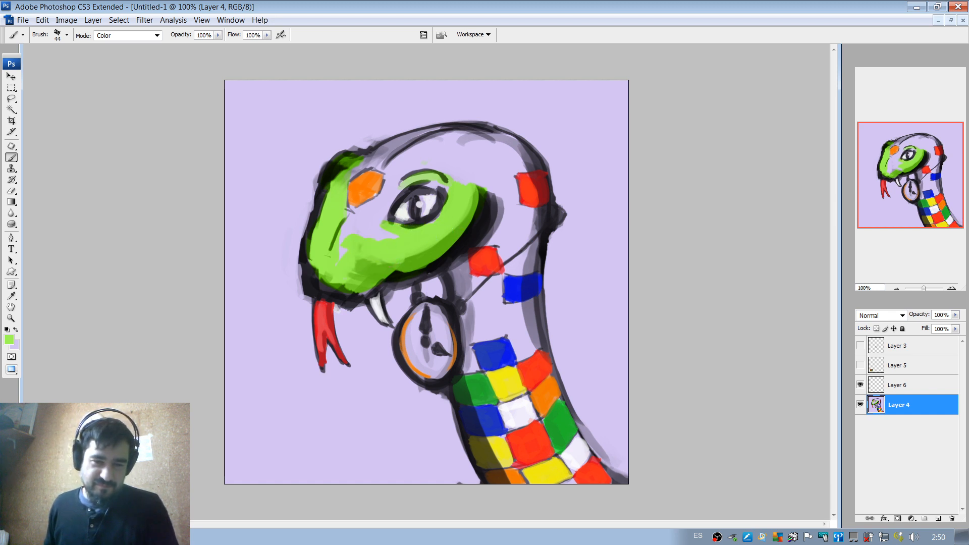
Tint the forehead, top and back of the head, upper neck and the gap below the eye lime green.
mouse_move(358, 217)
mouse_down()
mouse_move(386, 202)
mouse_move(401, 161)
mouse_up()
mouse_move(347, 173)
mouse_down()
mouse_move(399, 149)
mouse_move(382, 161)
mouse_move(404, 161)
mouse_move(387, 161)
mouse_up()
drag(435, 141, 465, 135)
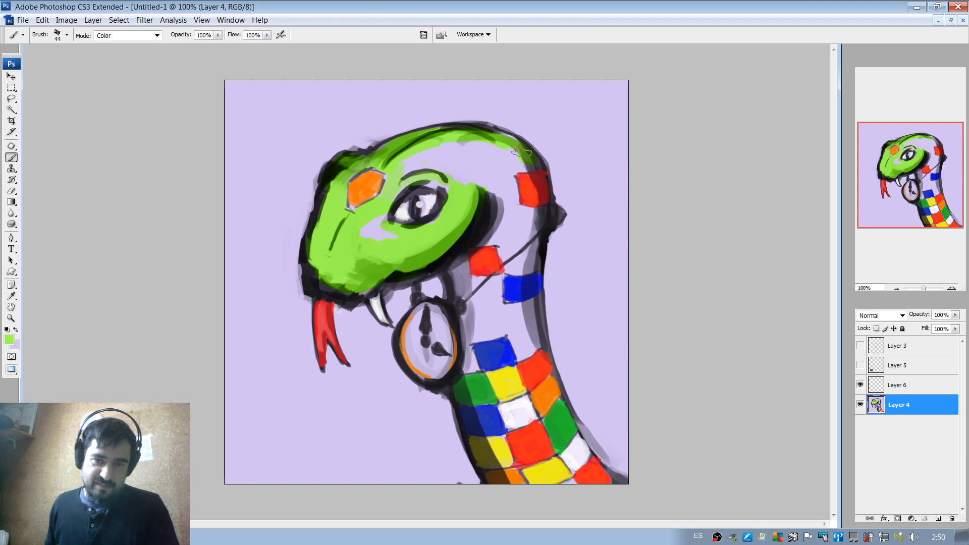
mouse_move(520, 151)
mouse_down()
mouse_move(429, 150)
mouse_move(417, 164)
mouse_move(490, 144)
mouse_move(448, 180)
mouse_move(498, 168)
mouse_move(500, 157)
mouse_move(535, 158)
mouse_move(500, 169)
mouse_move(501, 193)
mouse_move(498, 184)
mouse_move(504, 196)
mouse_move(505, 175)
mouse_move(510, 222)
mouse_move(534, 211)
mouse_move(529, 264)
mouse_move(512, 271)
mouse_move(503, 209)
mouse_move(514, 248)
mouse_move(505, 220)
mouse_move(482, 243)
mouse_move(505, 237)
mouse_move(495, 254)
mouse_move(486, 225)
mouse_up()
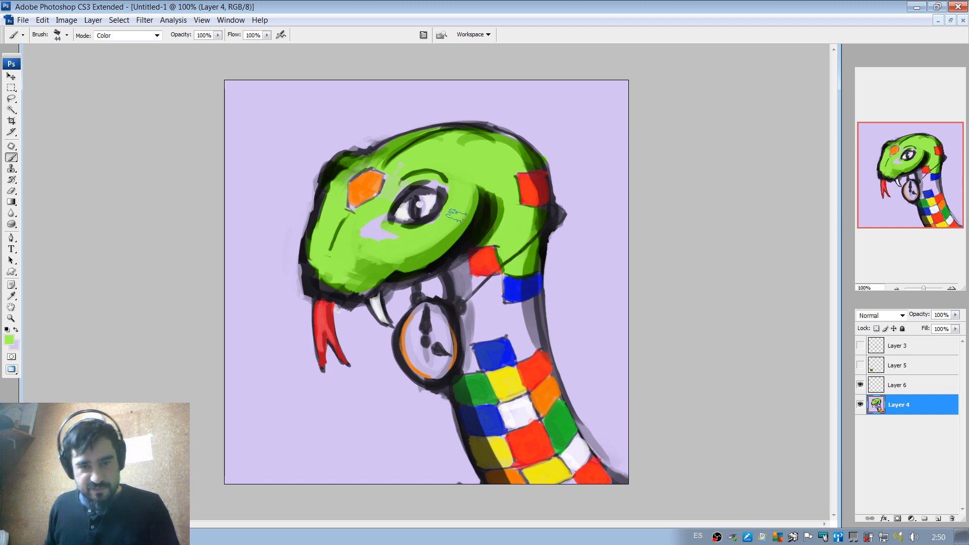
mouse_move(397, 234)
mouse_down()
mouse_move(375, 227)
mouse_move(393, 243)
mouse_up()
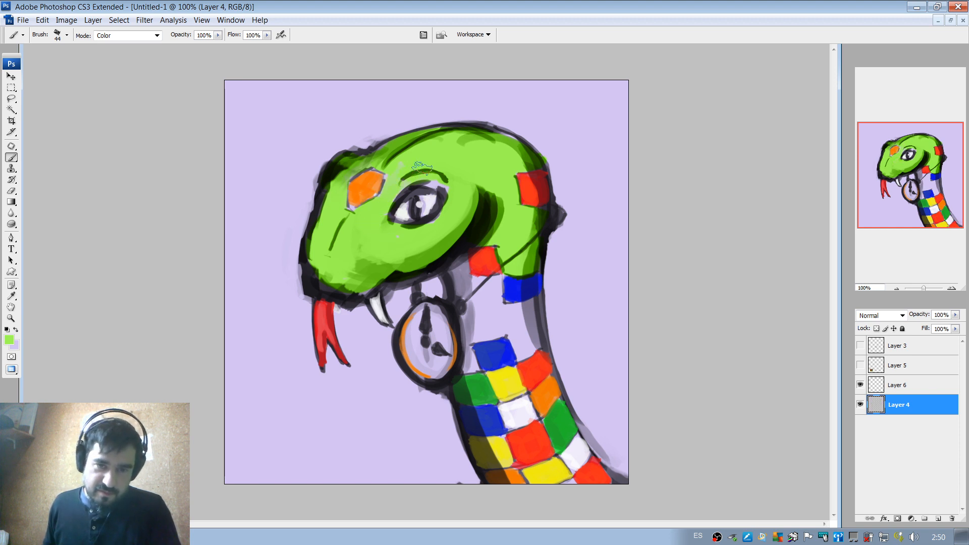
Tint the rest of the bare neck above the checkered scales lime green with 19 px and 33 px brushes.
right_click(428, 143)
click(452, 162)
click(406, 187)
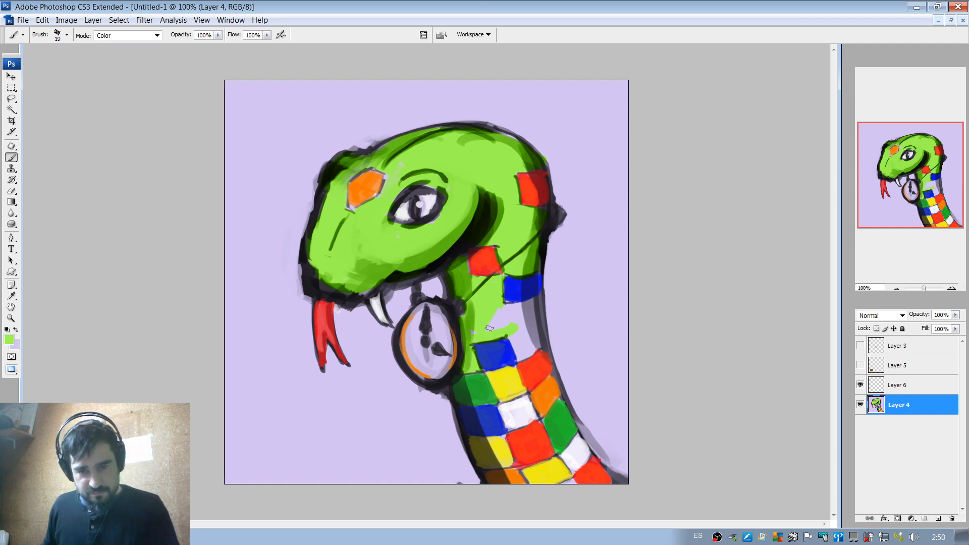
right_click(529, 305)
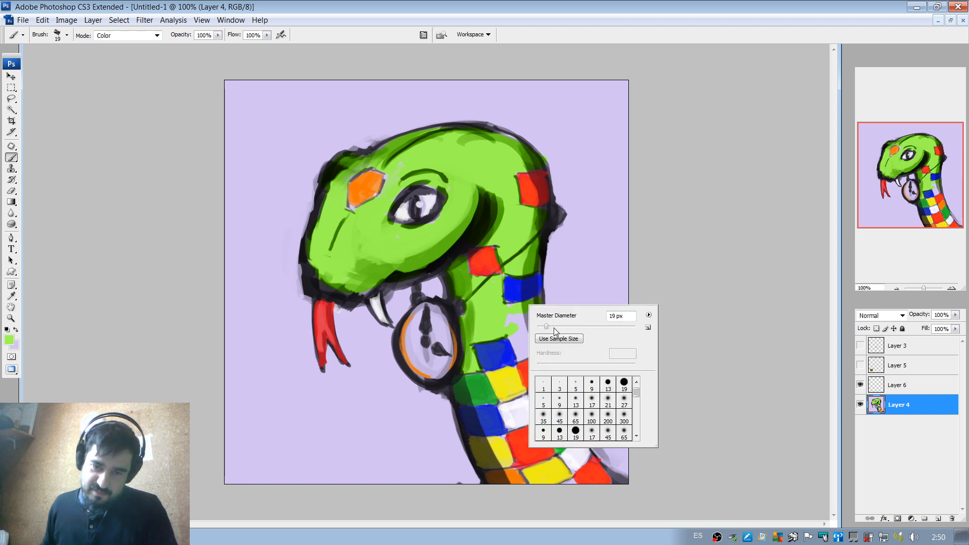
mouse_move(538, 329)
mouse_down()
mouse_move(555, 329)
mouse_move(518, 333)
mouse_up()
key(Return)
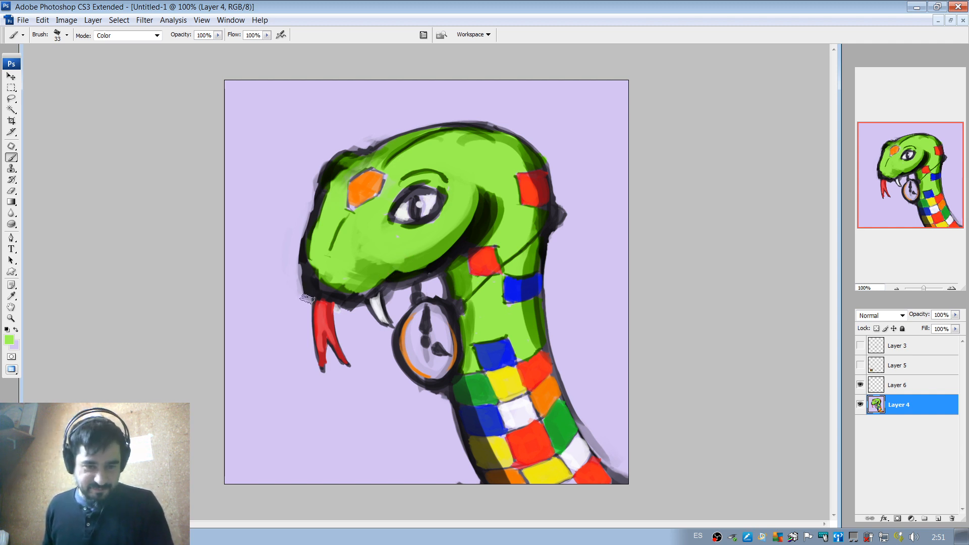
Lasso the forked tongue, move it slightly towards the fang, and fill the transparent gap with the sampled background lavender.
key(l)
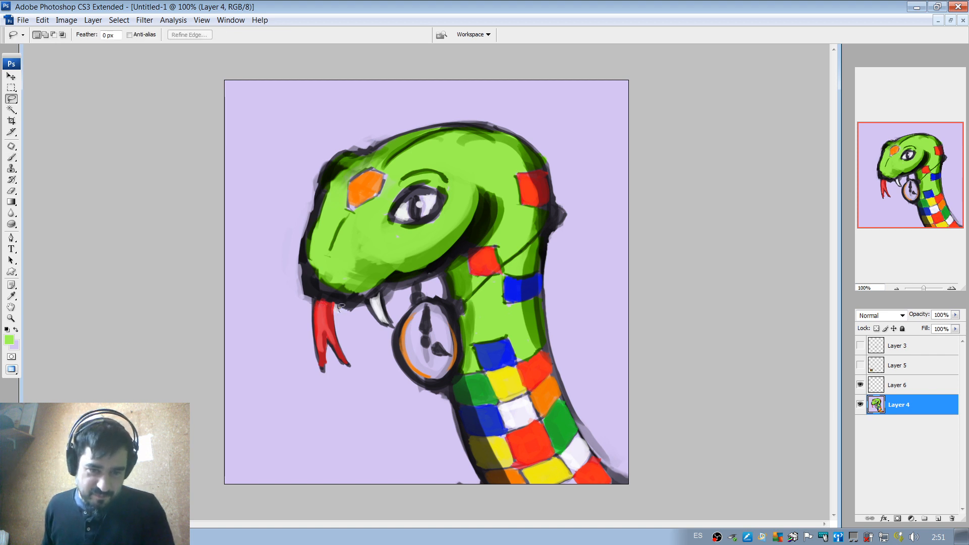
mouse_move(318, 376)
mouse_down()
mouse_move(341, 316)
mouse_move(334, 302)
mouse_move(327, 324)
mouse_move(341, 349)
mouse_move(343, 325)
mouse_up()
key(v)
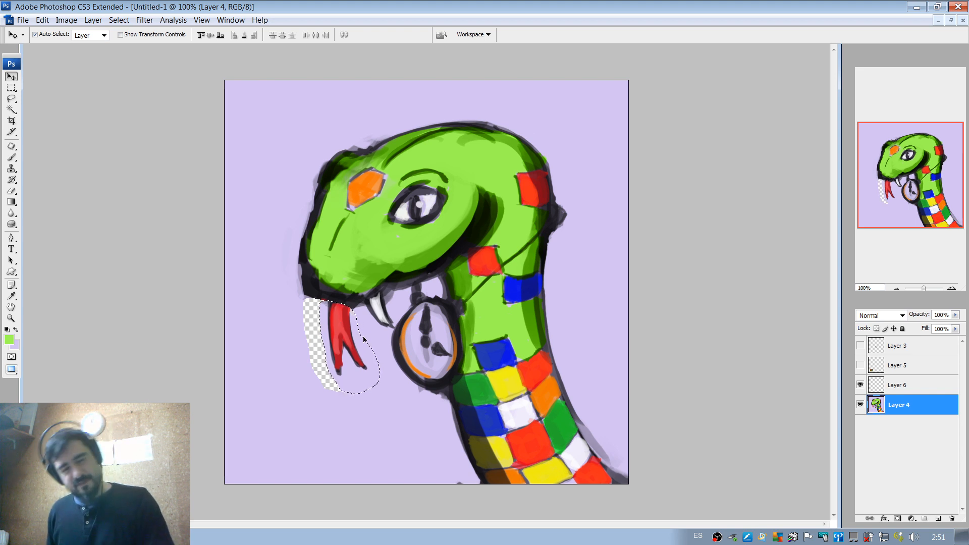
key(ctrl+d)
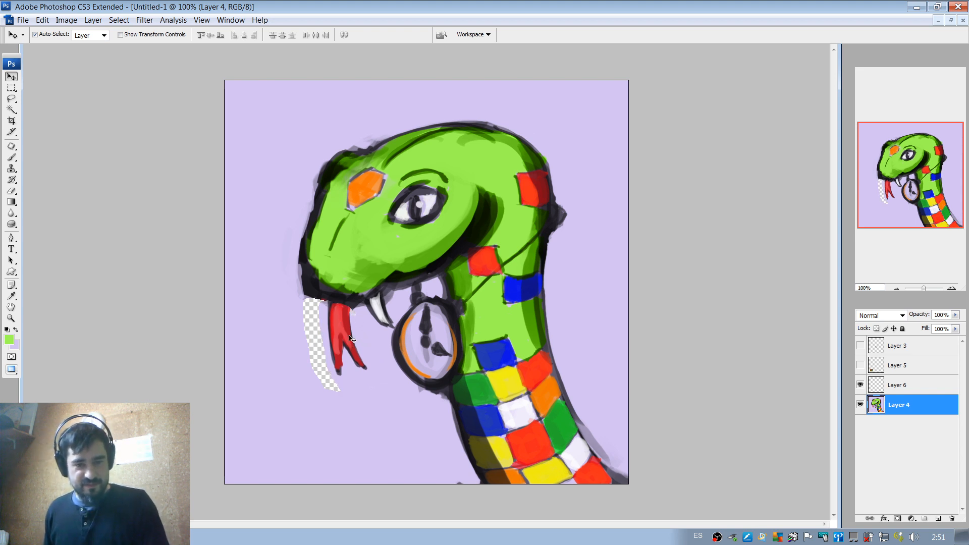
key(b)
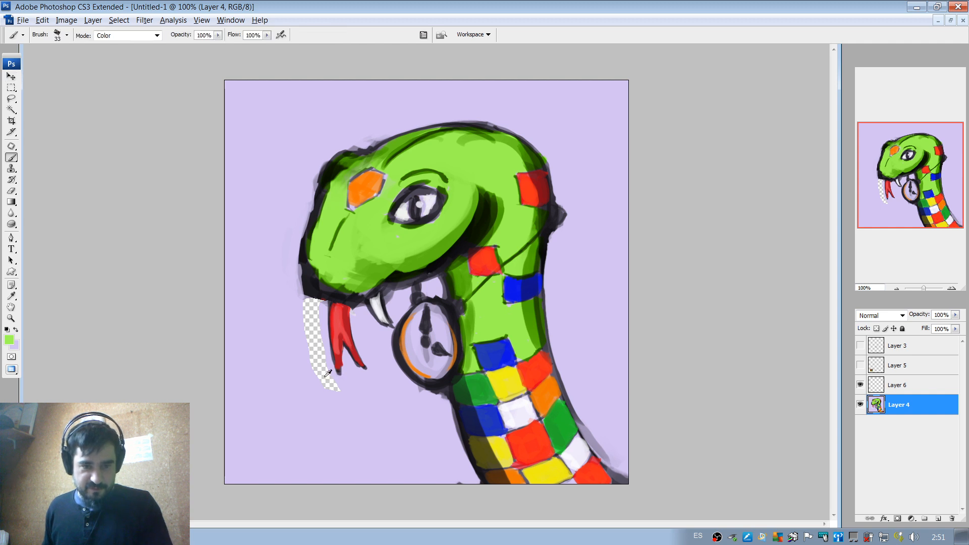
mouse_move(330, 389)
mouse_down()
mouse_move(311, 345)
mouse_move(320, 372)
mouse_move(312, 307)
mouse_up()
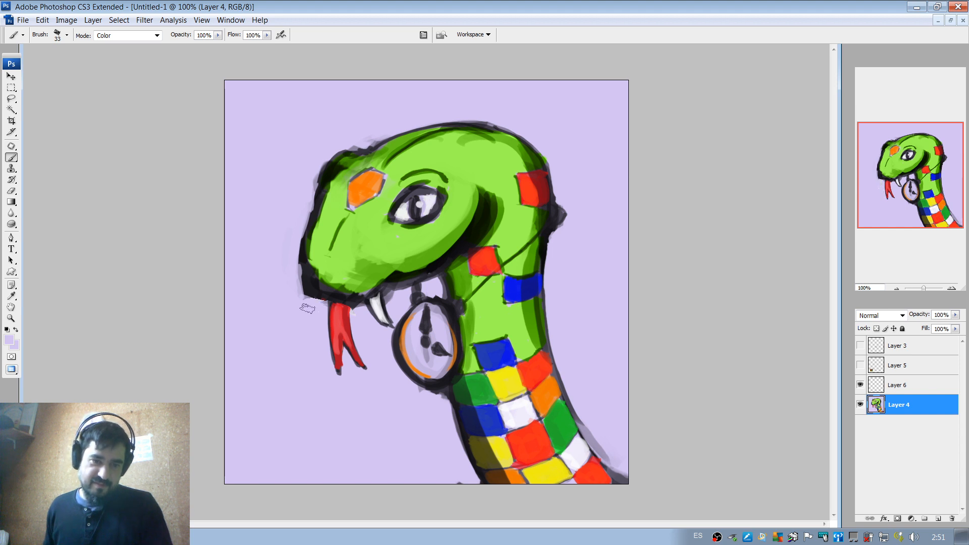
Switch the brush to Normal mode at 7 px and paint a second white, dark-outlined fang beside the tongue under the snout.
right_click(385, 295)
drag(400, 318, 396, 318)
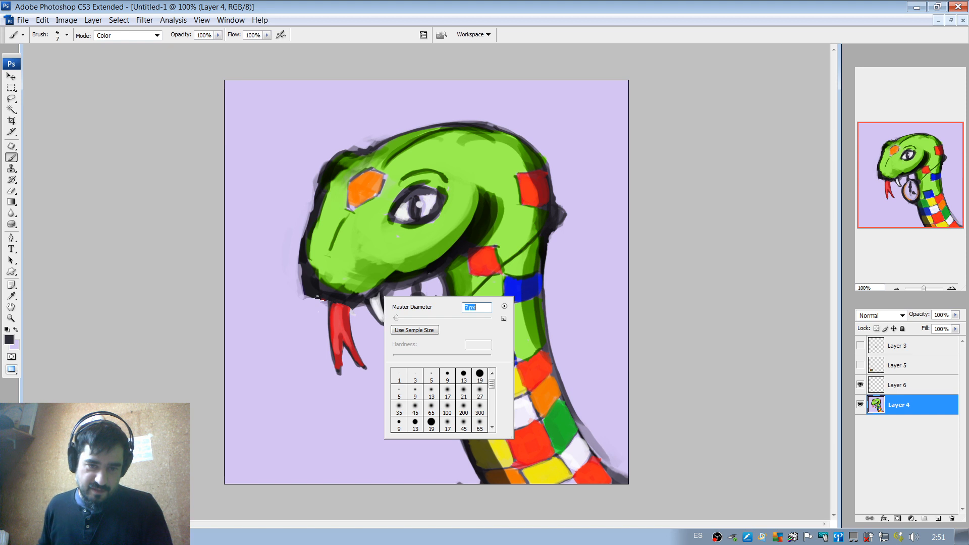
click(318, 310)
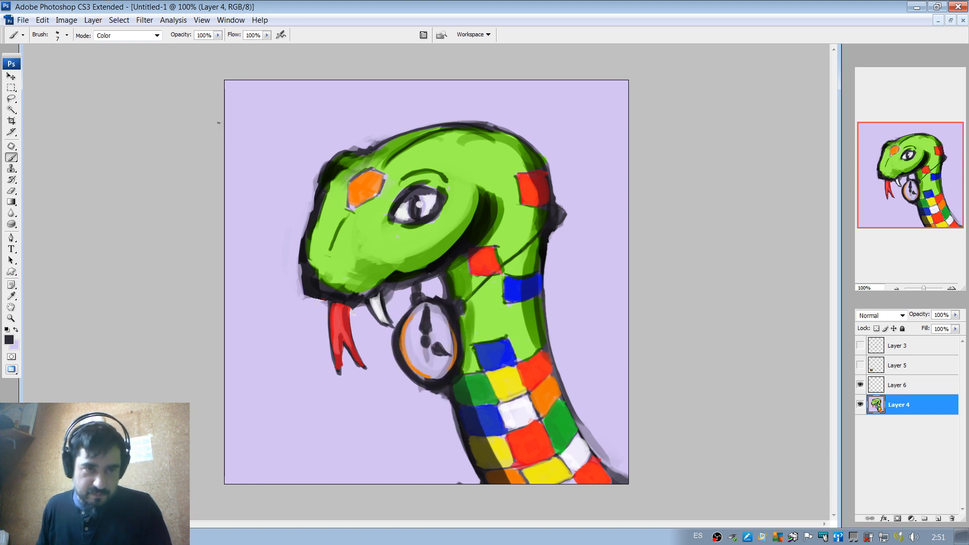
click(157, 35)
scroll(126, 101, up, 2)
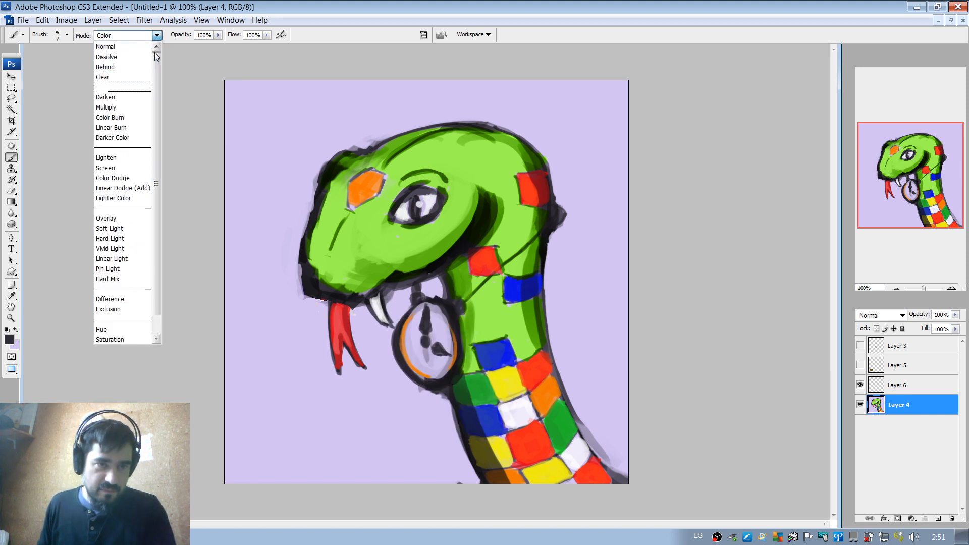
click(108, 45)
click(319, 298)
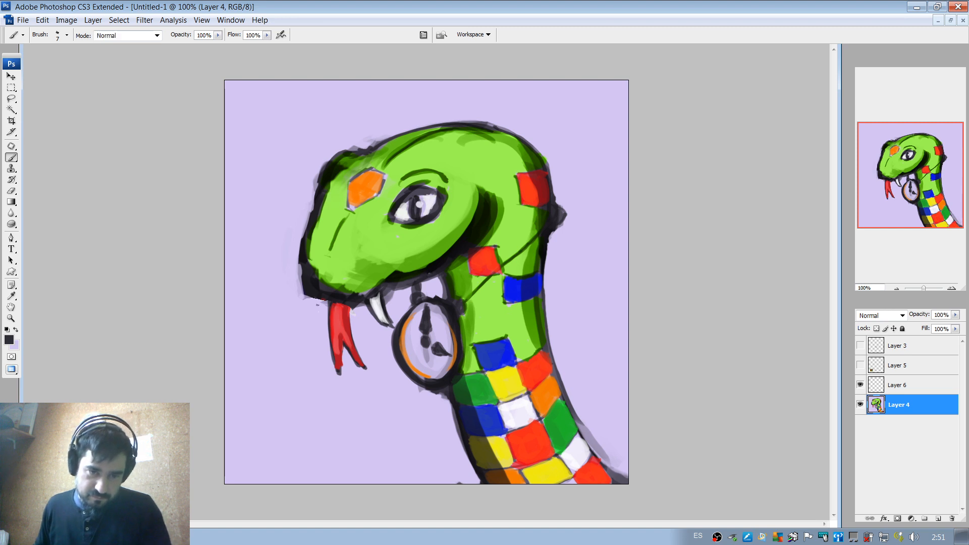
drag(314, 298, 323, 317)
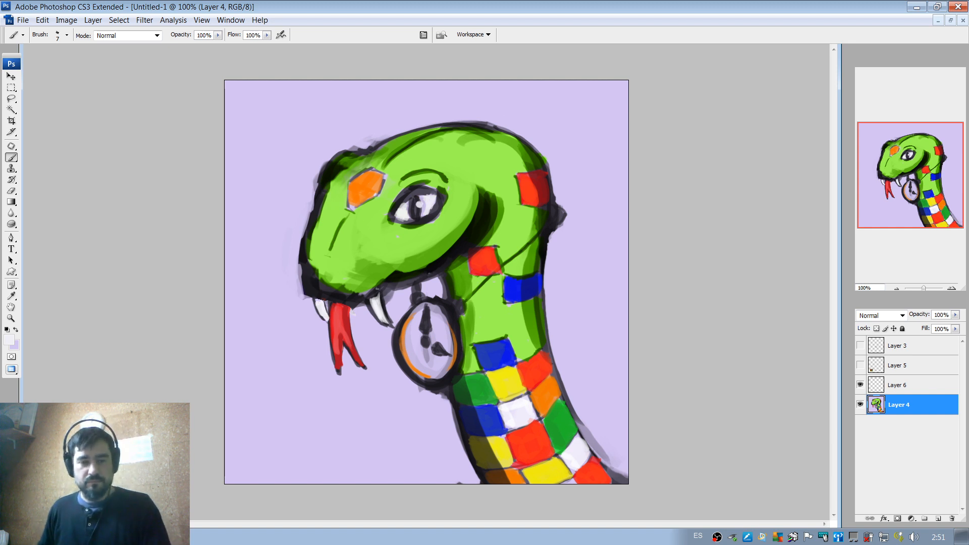
Refine the new fang with heavier black outlines on both edges, touching up its white interior and light tip.
double_click(952, 289)
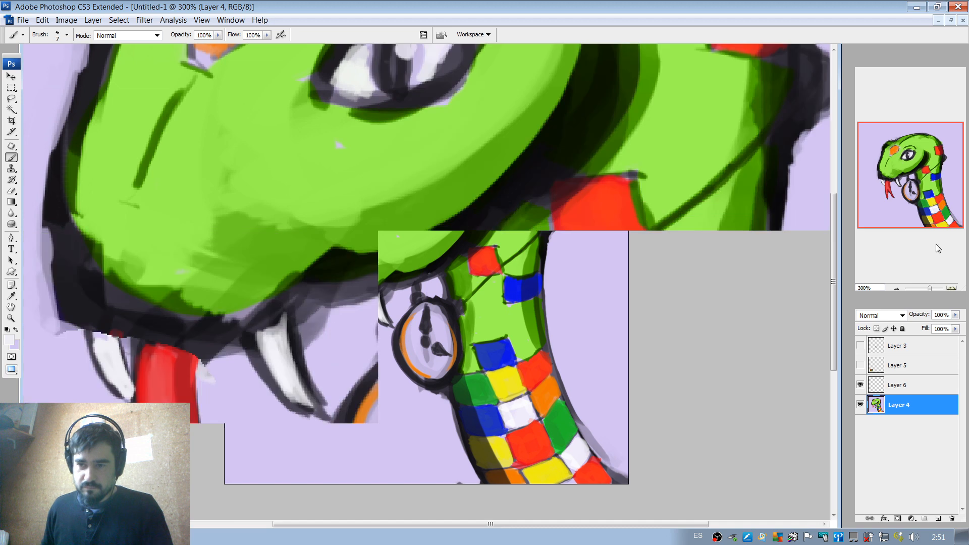
drag(921, 184, 903, 187)
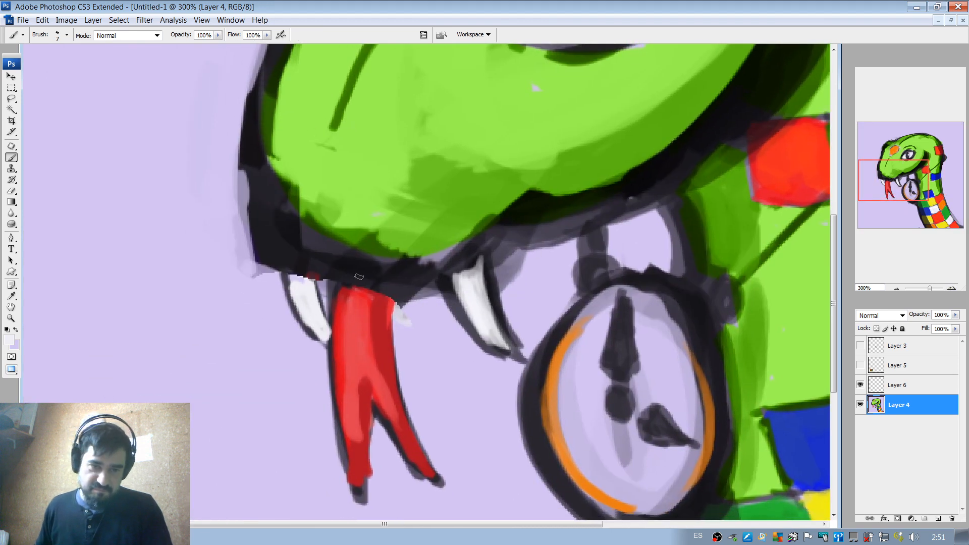
drag(290, 278, 311, 327)
drag(291, 295, 323, 338)
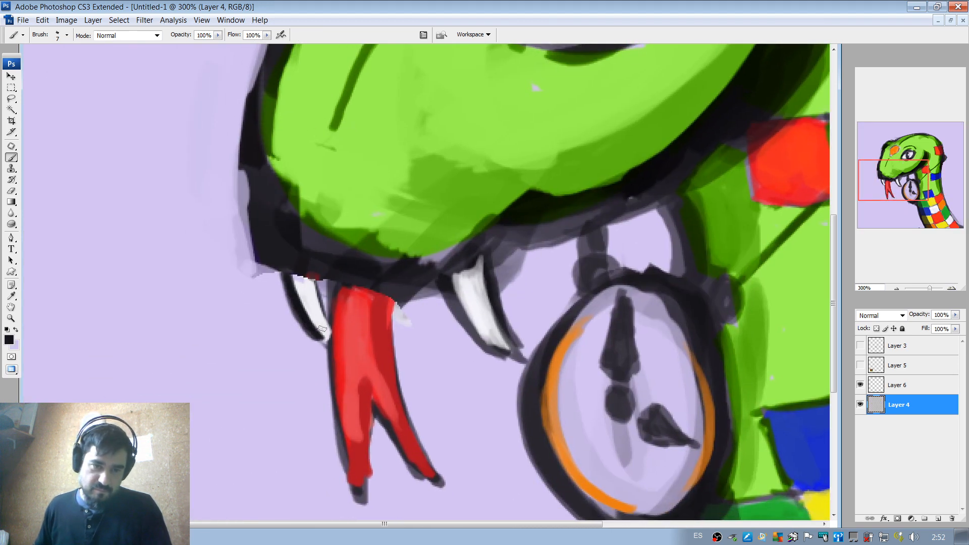
key(ctrl+z)
mouse_move(291, 299)
mouse_down()
mouse_move(319, 340)
mouse_move(289, 293)
mouse_move(329, 320)
mouse_move(315, 280)
mouse_move(333, 316)
mouse_up()
key(ctrl+z)
drag(319, 280, 329, 313)
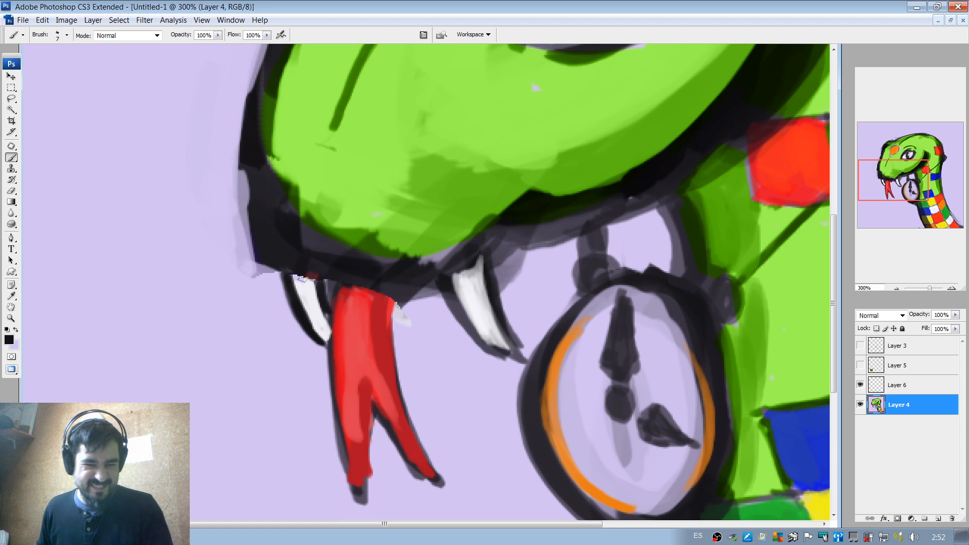
drag(308, 301, 314, 323)
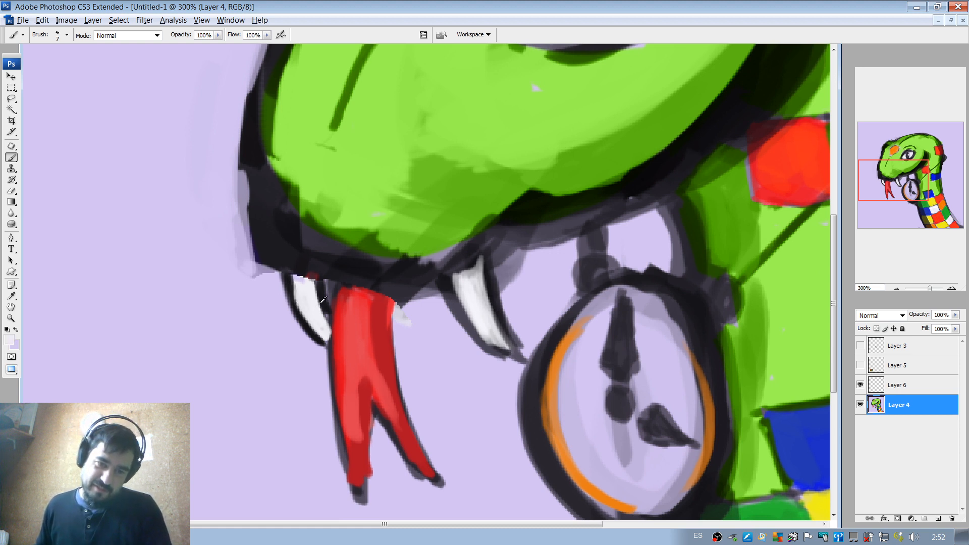
drag(328, 303, 332, 351)
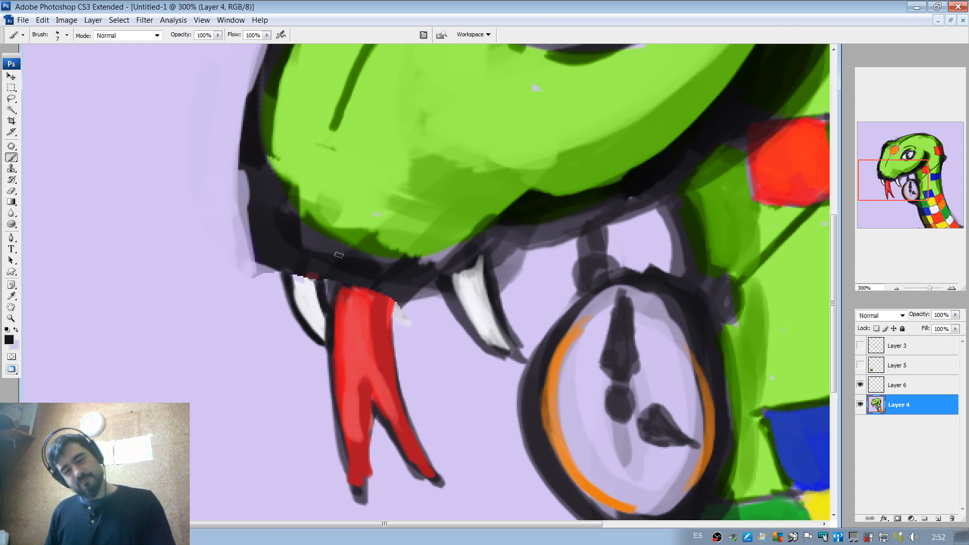
Darken the lower mouth edge above the new fang and tongue in black with the brush enlarged to 64 px.
right_click(300, 267)
mouse_move(316, 289)
mouse_down()
mouse_move(331, 288)
mouse_move(292, 270)
mouse_move(308, 286)
mouse_move(317, 272)
mouse_move(310, 290)
mouse_move(345, 282)
mouse_move(393, 309)
mouse_move(429, 293)
mouse_up()
right_click(310, 286)
click(310, 286)
right_click(385, 272)
click(349, 286)
drag(353, 287, 378, 325)
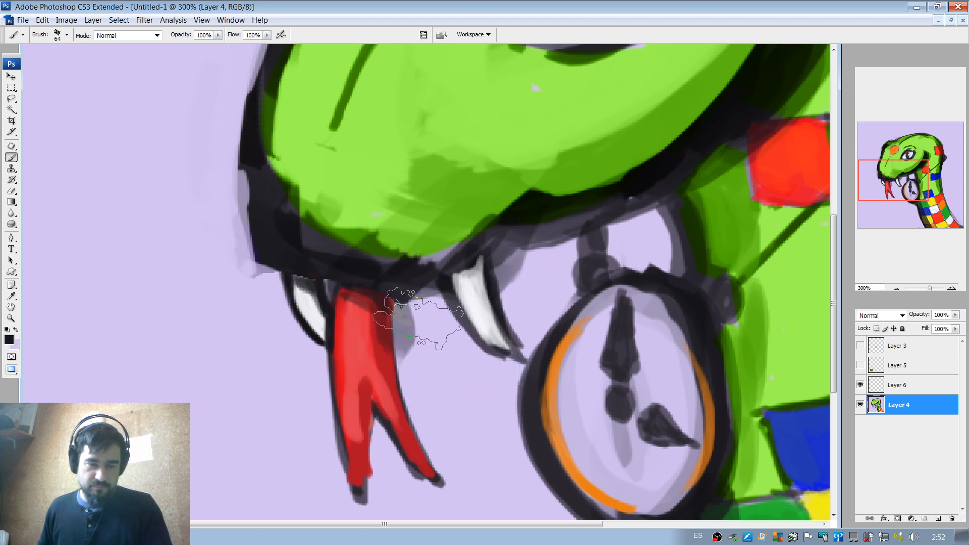
Paint out the smudges beside the tongue, behind the neck bump and beside the large fang in background lavender at 21 px.
alt+click(420, 342)
right_click(429, 332)
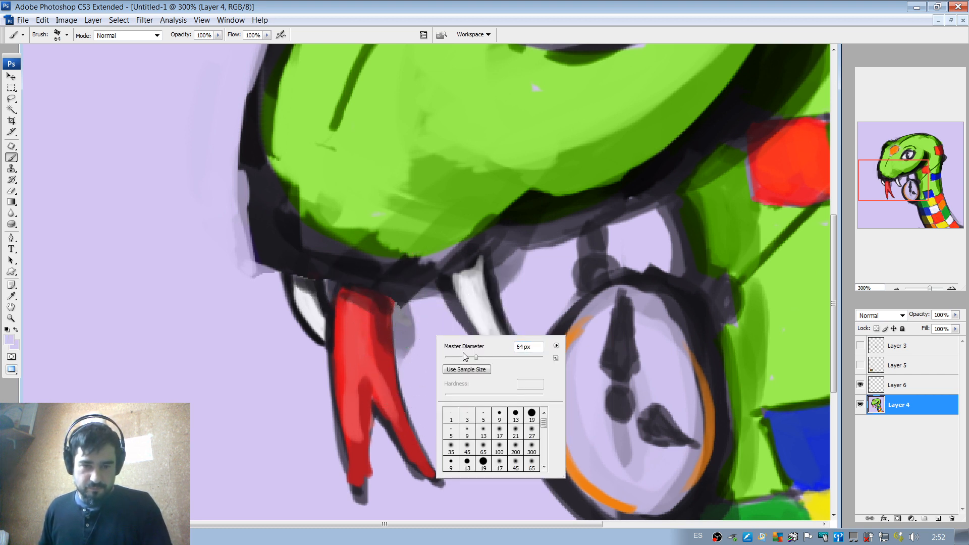
text(21)
key(Return)
mouse_move(410, 331)
mouse_down()
mouse_move(407, 315)
mouse_move(419, 367)
mouse_up()
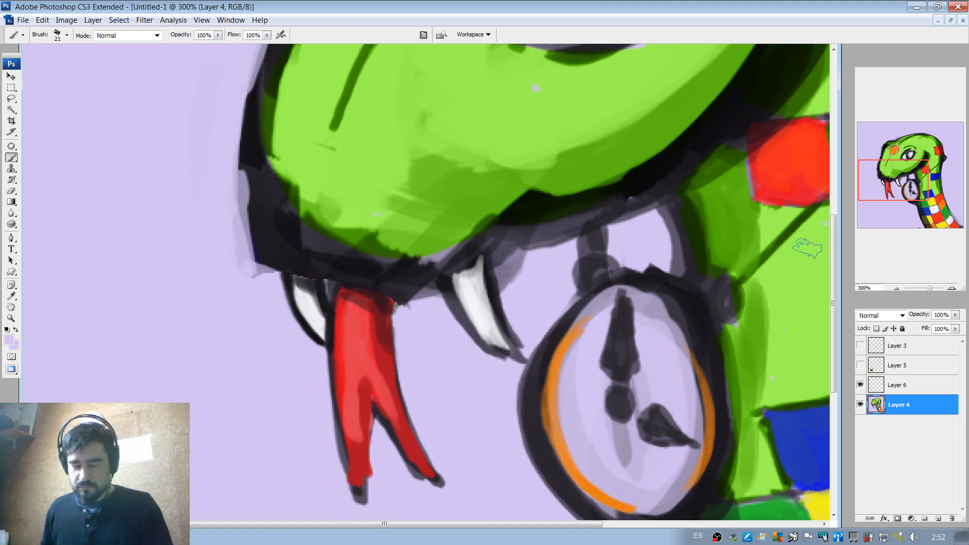
click(898, 288)
click(897, 289)
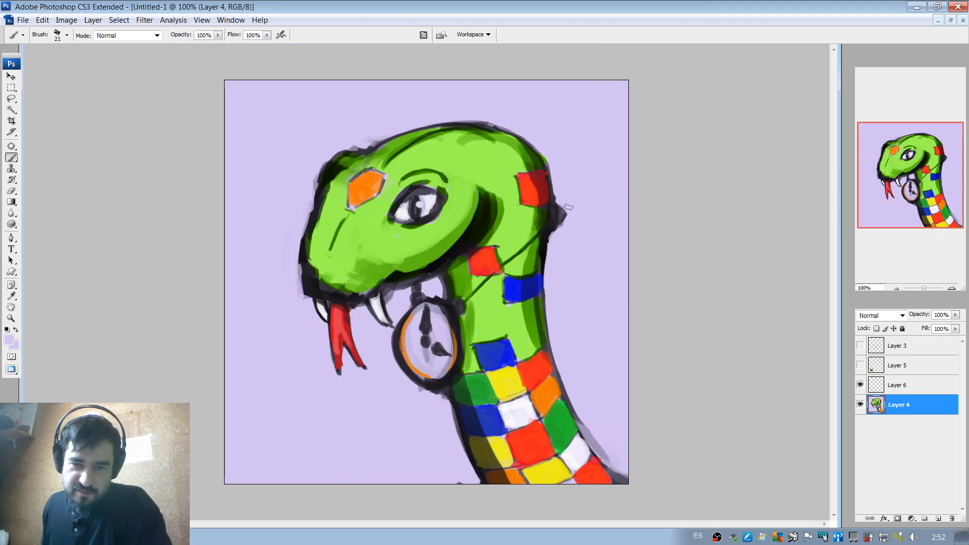
mouse_move(567, 228)
mouse_down()
mouse_move(563, 203)
mouse_move(556, 232)
mouse_up()
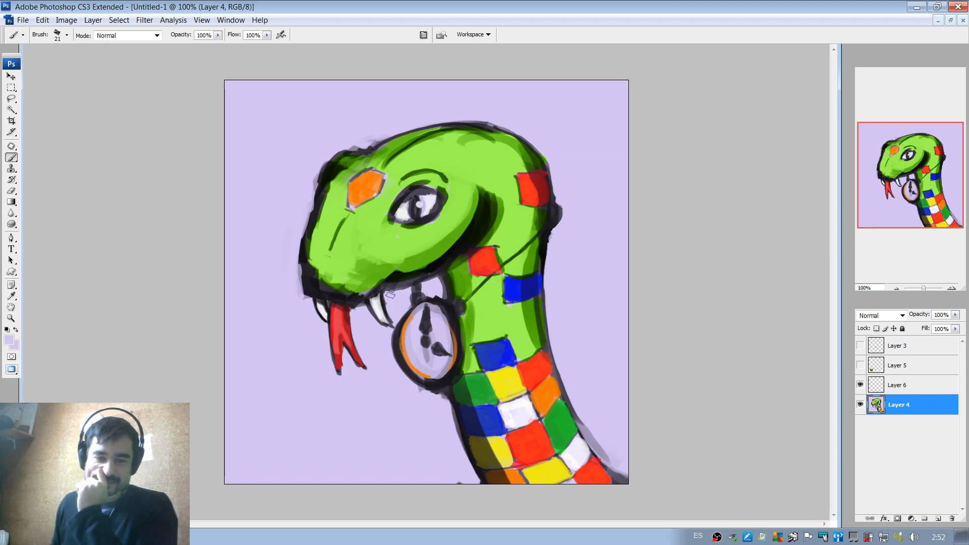
drag(391, 289, 388, 292)
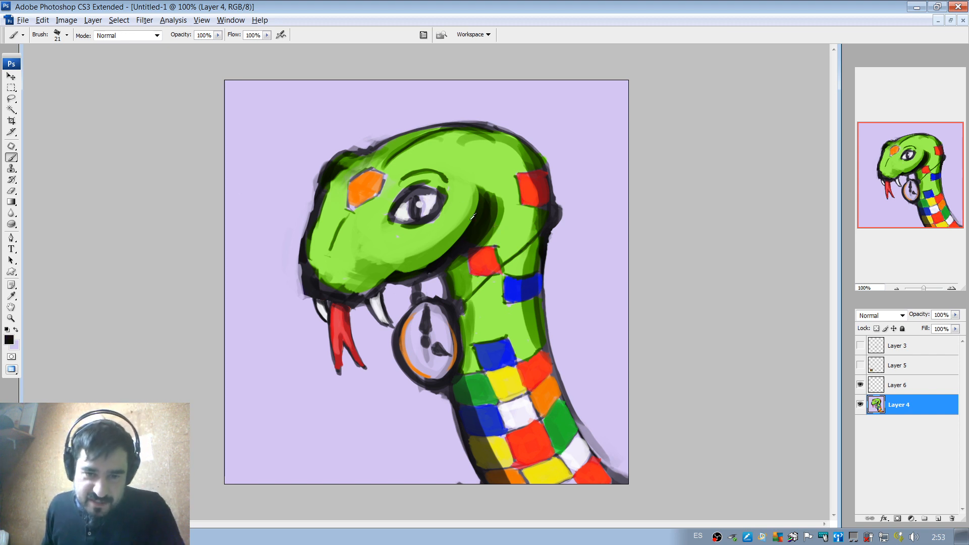
Darken the snake's slit pupil and upper eye rim in black with the brush reduced to 7 px.
double_click(951, 289)
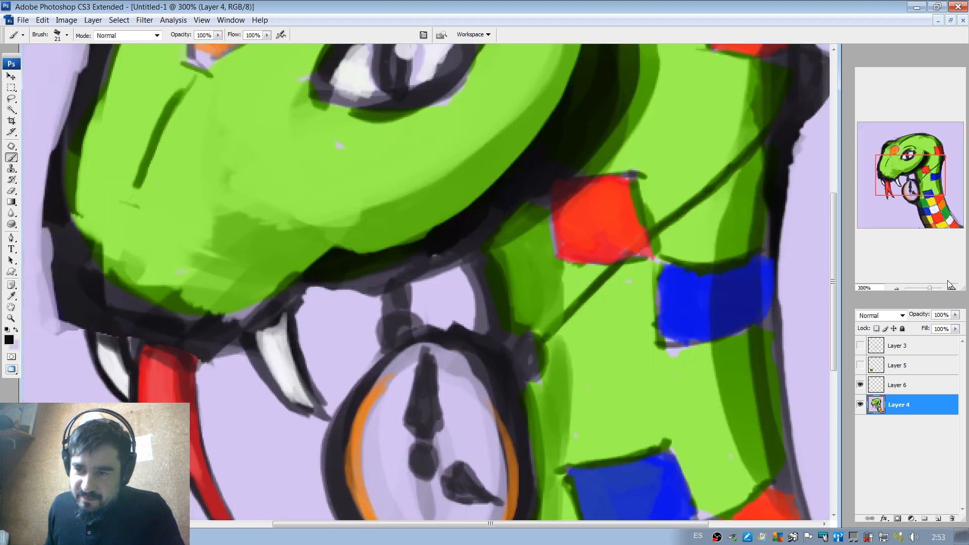
drag(892, 175, 890, 160)
right_click(429, 236)
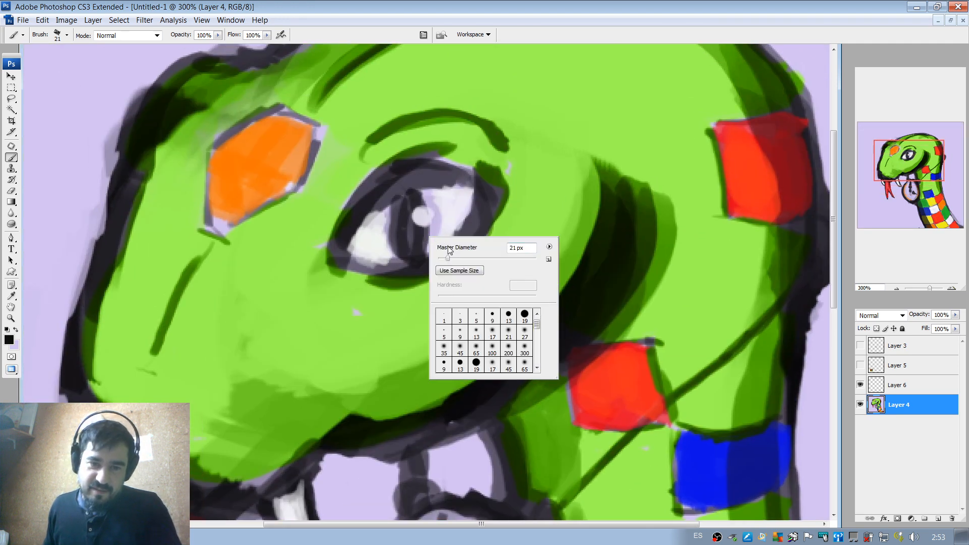
drag(446, 258, 441, 259)
mouse_move(404, 206)
mouse_down()
mouse_move(403, 239)
mouse_move(395, 224)
mouse_move(405, 251)
mouse_up()
drag(404, 191, 395, 225)
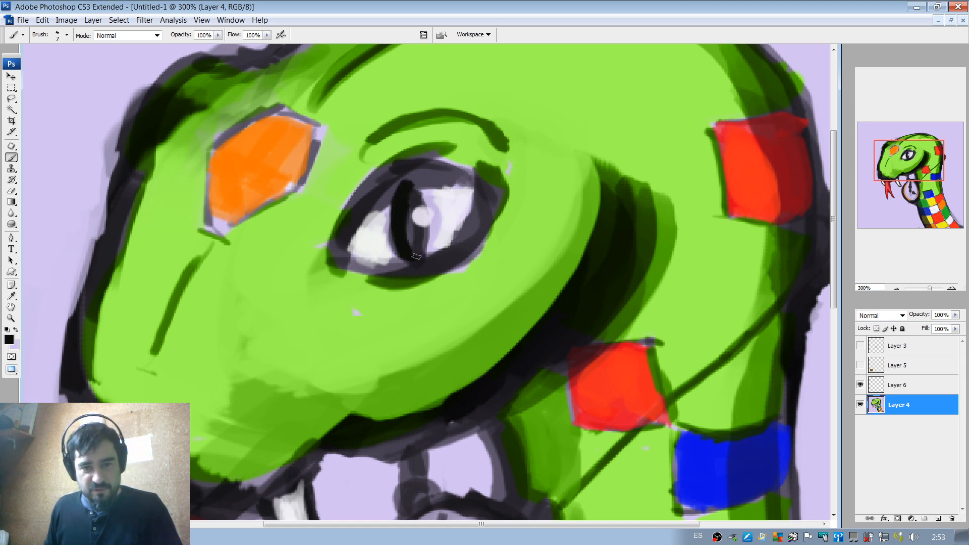
drag(417, 256, 419, 246)
mouse_move(417, 195)
mouse_down()
mouse_move(389, 192)
mouse_move(375, 214)
mouse_move(424, 161)
mouse_move(379, 202)
mouse_move(425, 164)
mouse_move(433, 176)
mouse_move(411, 170)
mouse_move(444, 179)
mouse_up()
drag(366, 220, 353, 228)
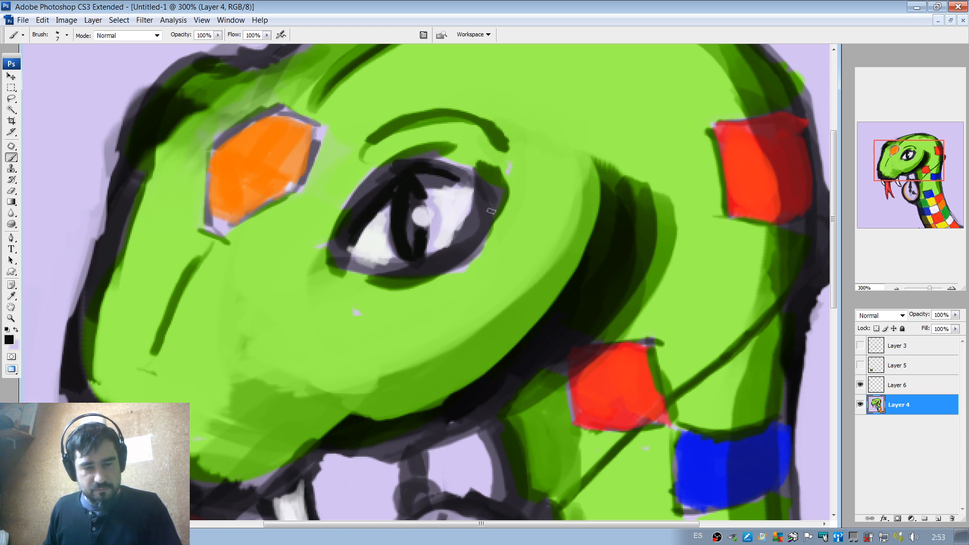
Sample yellow from a neck scale and paint a thin curved yellow slit inside the black pupil.
drag(518, 329, 385, 196)
drag(420, 261, 421, 126)
drag(502, 345, 490, 283)
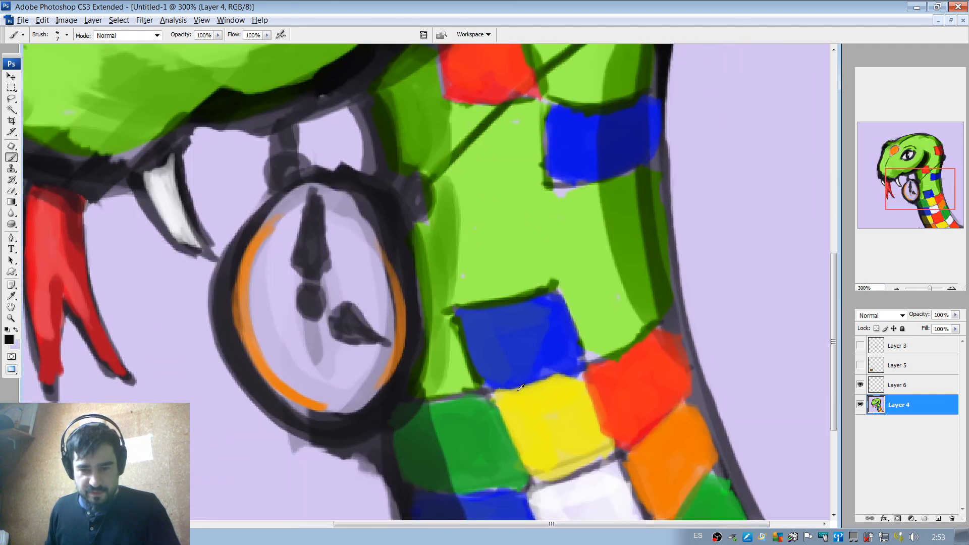
drag(398, 146, 431, 259)
mouse_move(355, 123)
mouse_down()
mouse_move(386, 200)
mouse_move(362, 216)
mouse_move(363, 163)
mouse_move(358, 215)
mouse_up()
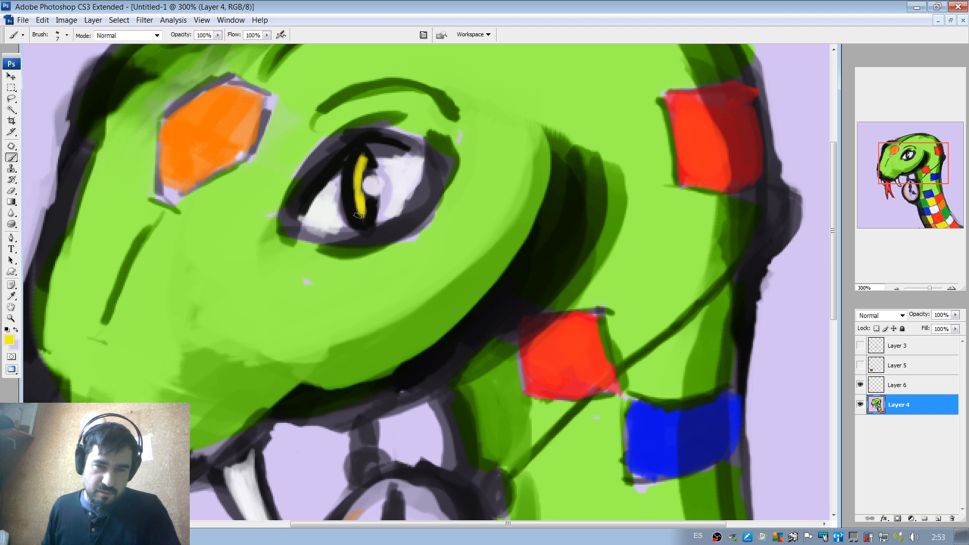
drag(360, 154, 367, 222)
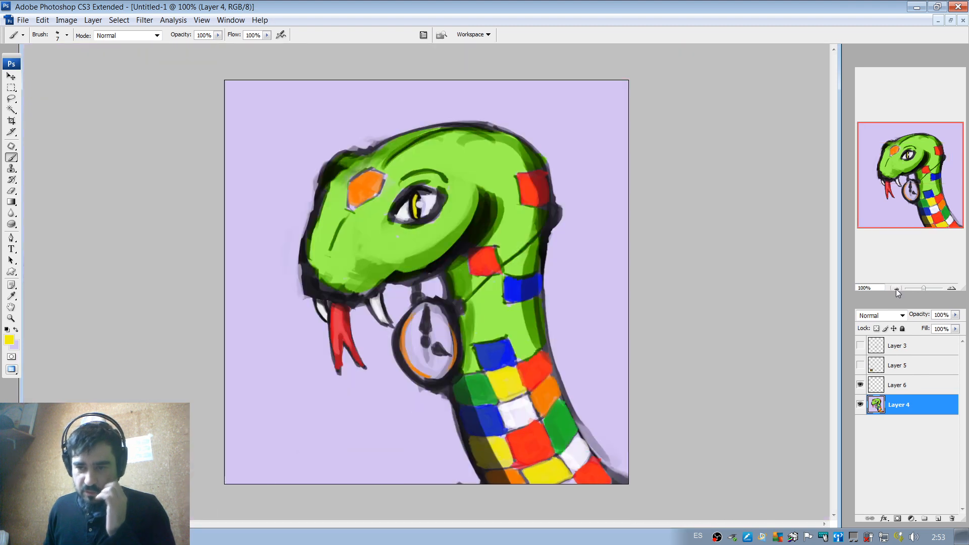
click(896, 288)
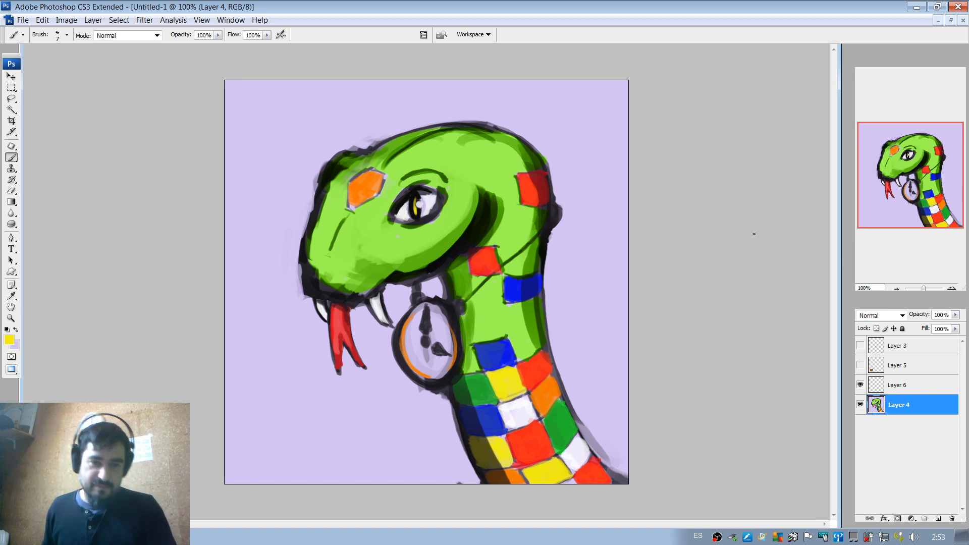
Switch to Chrome and search Google Images for "time travel swirly thing".
alt+click(351, 204)
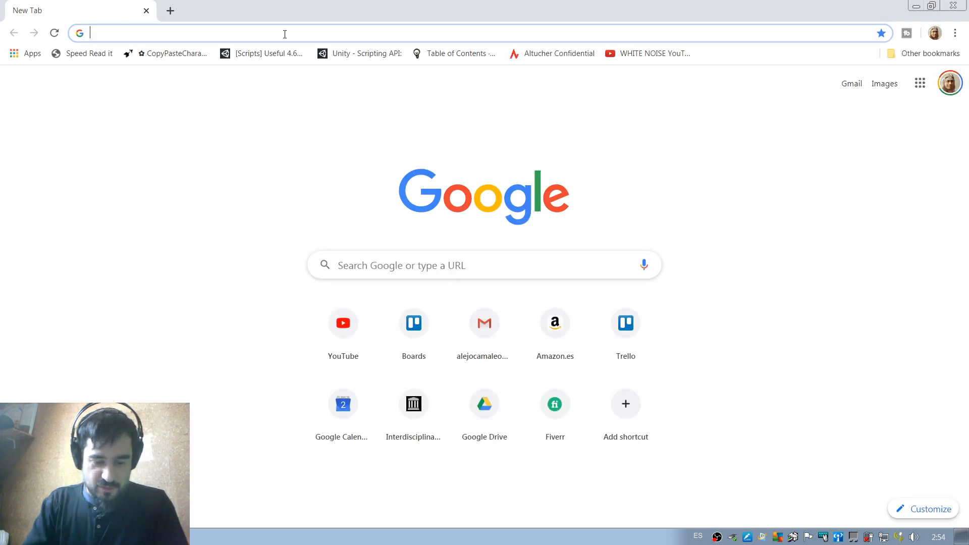
text(time tr)
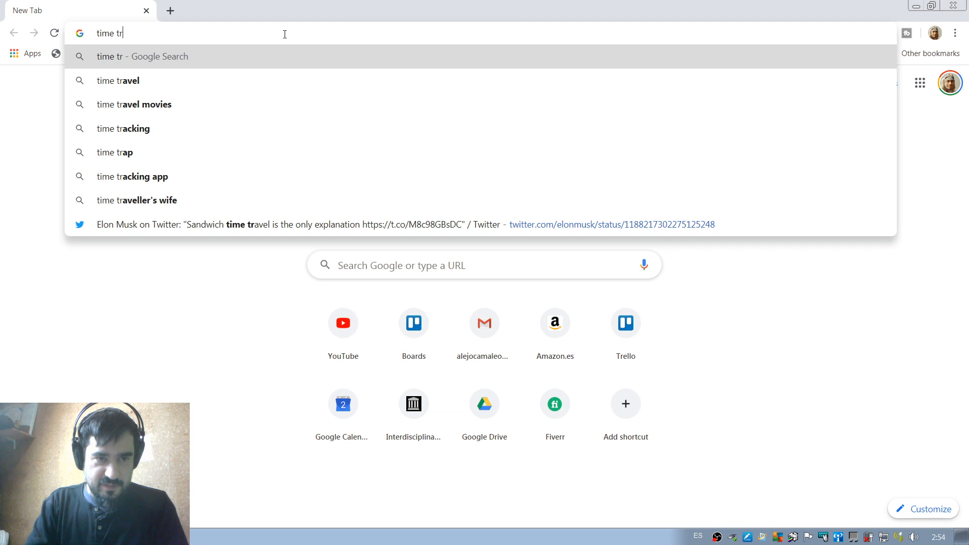
text(avel si)
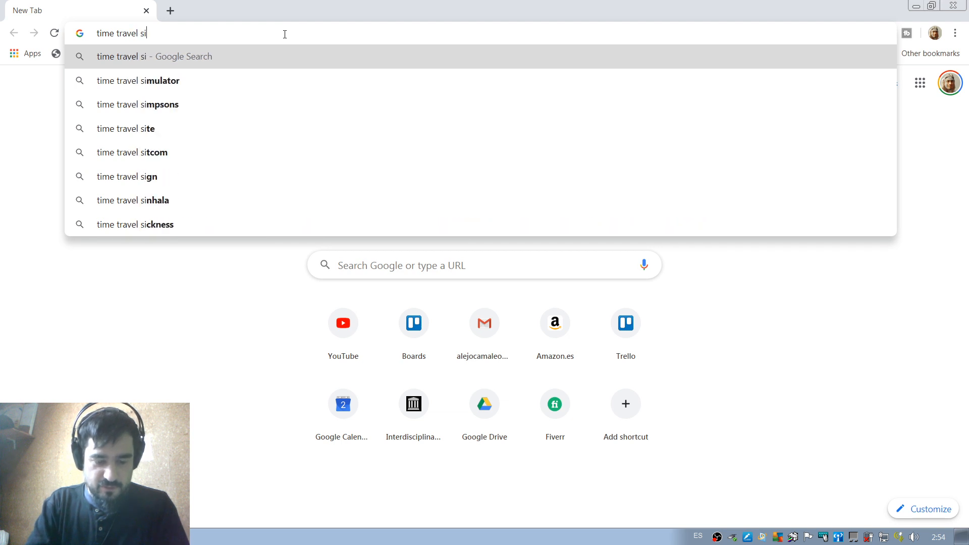
key(BackSpace)
text(wirly)
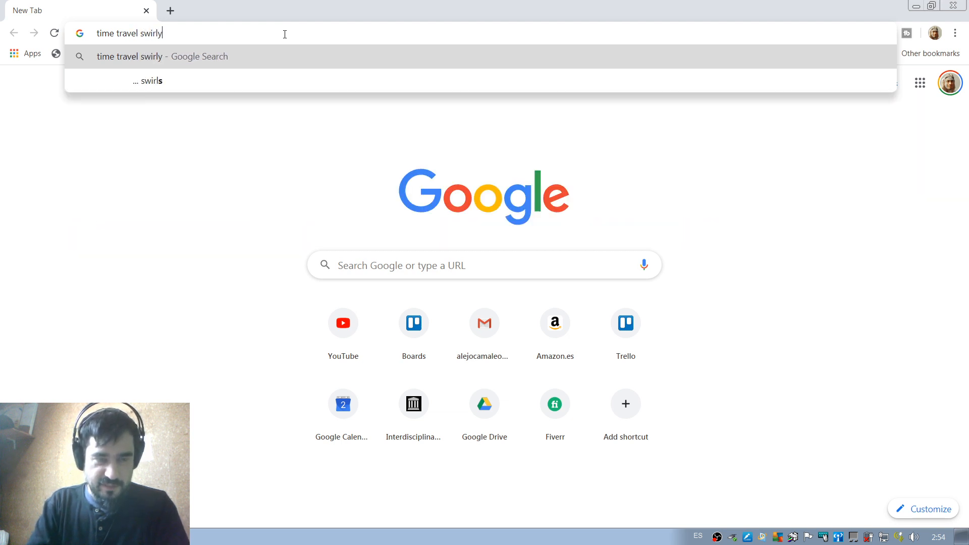
text( thing)
key(Return)
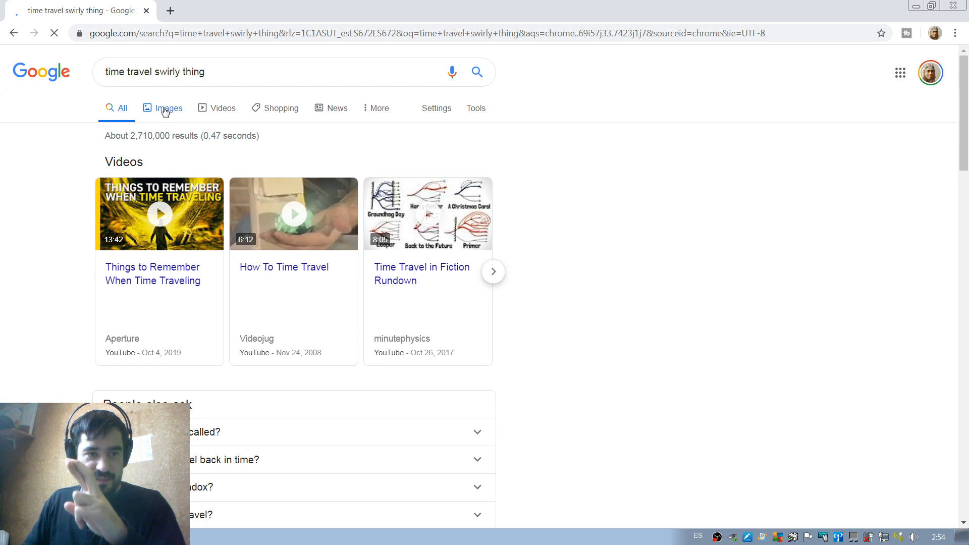
click(164, 109)
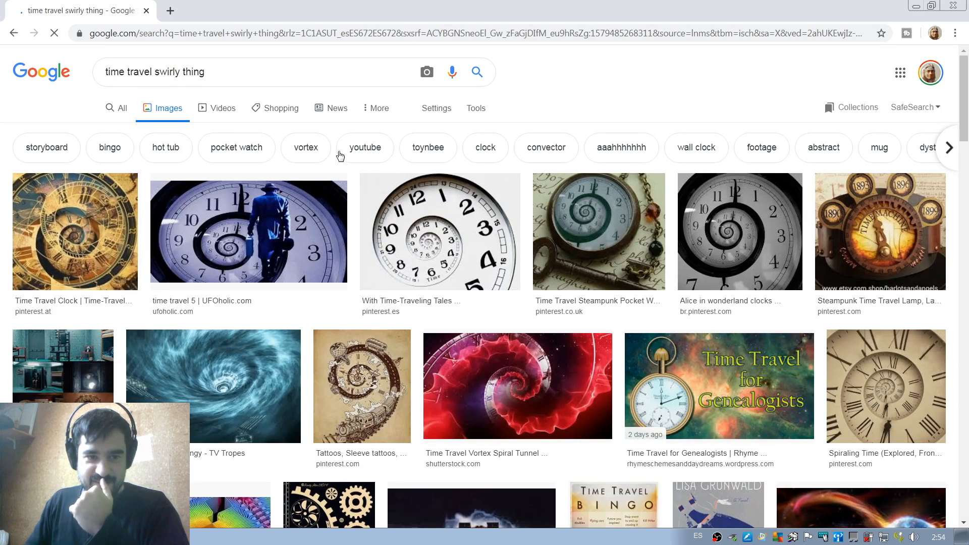
Filter the "time travel swirly thing" image results to those labeled for reuse with modification.
scroll(389, 243, down, 4)
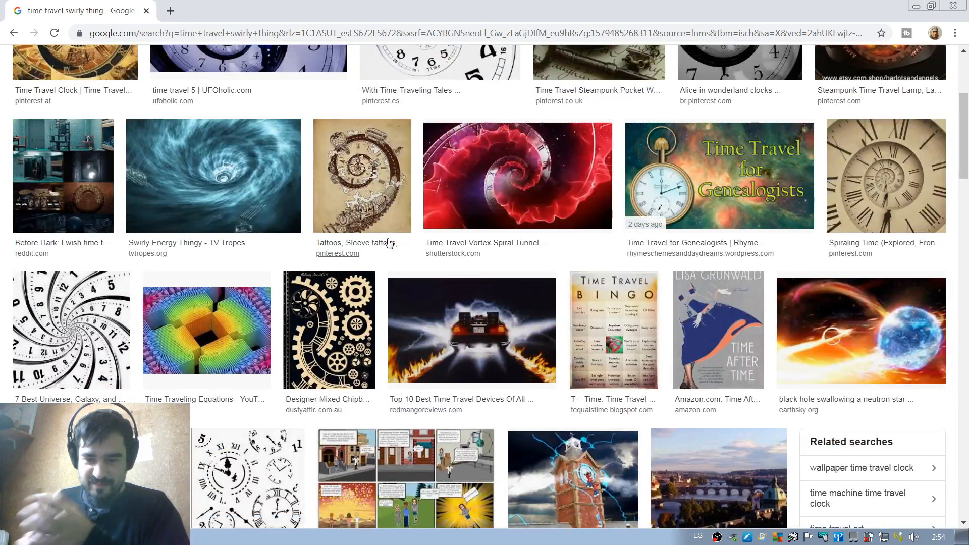
scroll(468, 331, down, 2)
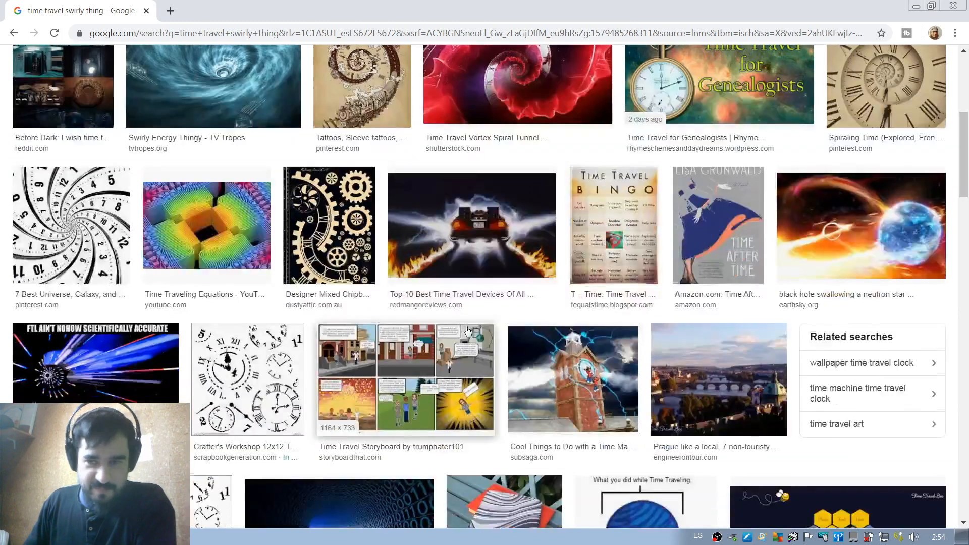
scroll(467, 331, down, 4)
scroll(439, 303, up, 10)
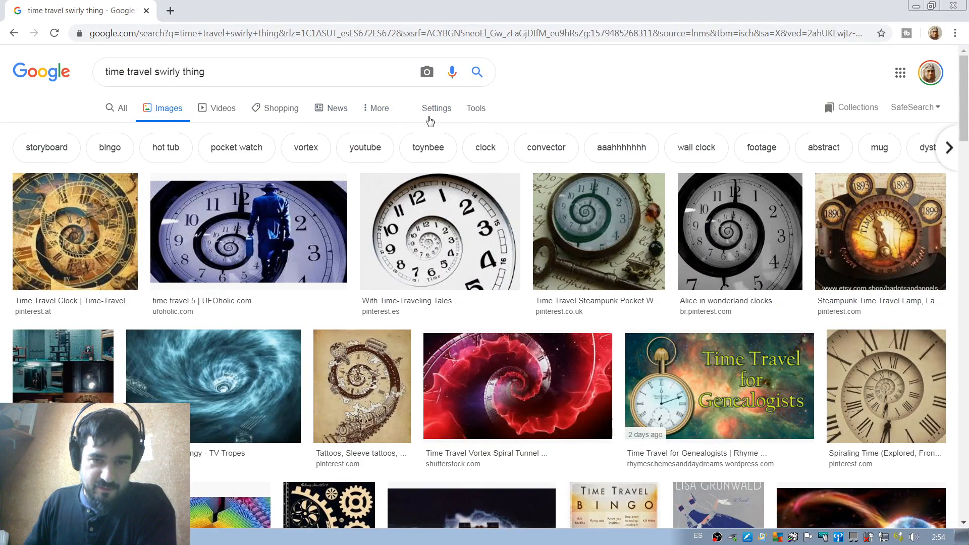
click(476, 108)
click(219, 132)
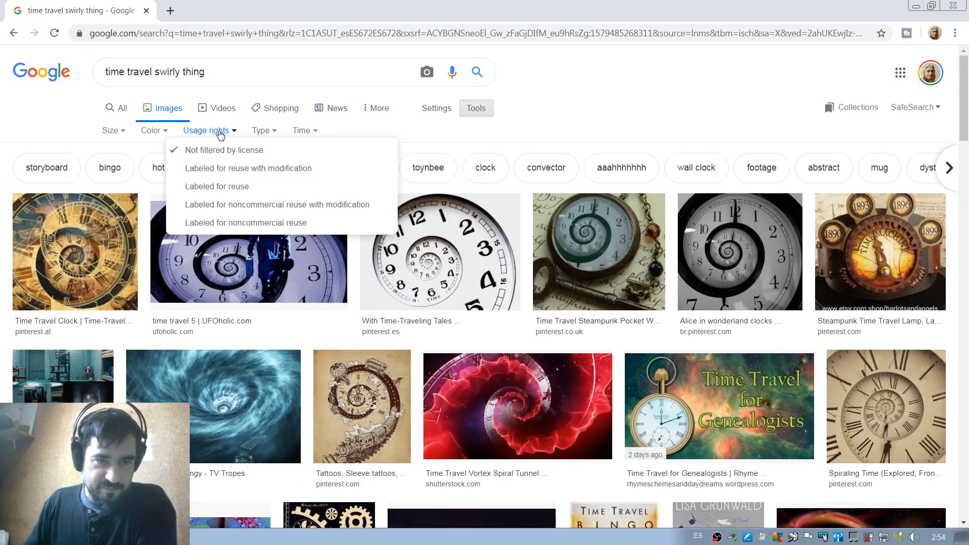
click(286, 172)
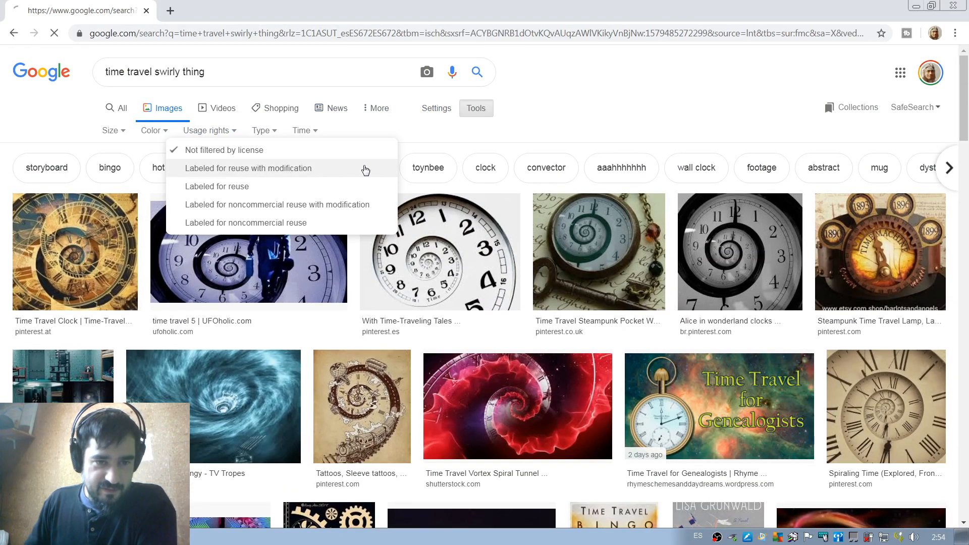
Find the round black-and-white spiral hole image from Pixabay among the filtered results and open it in a new tab.
scroll(434, 201, down, 4)
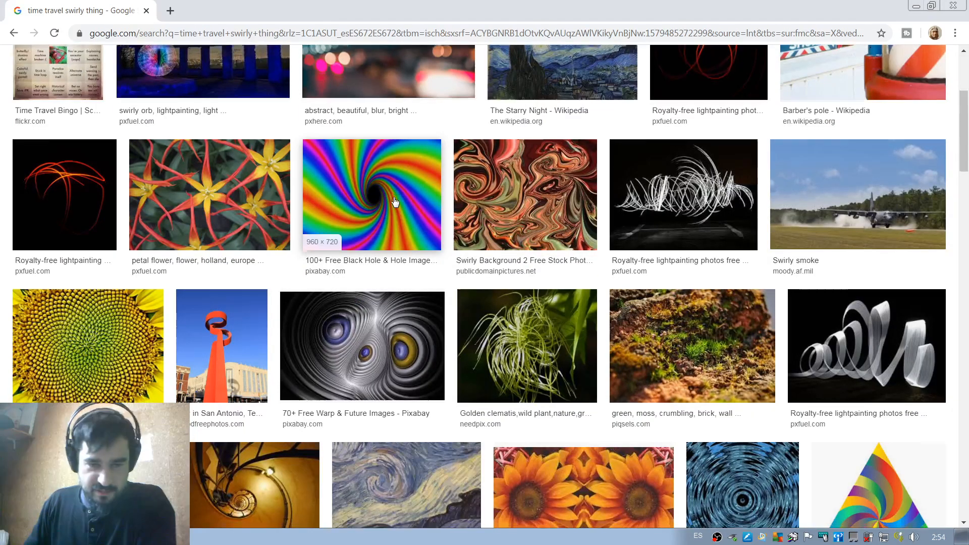
scroll(395, 202, down, 10)
scroll(395, 202, down, 6)
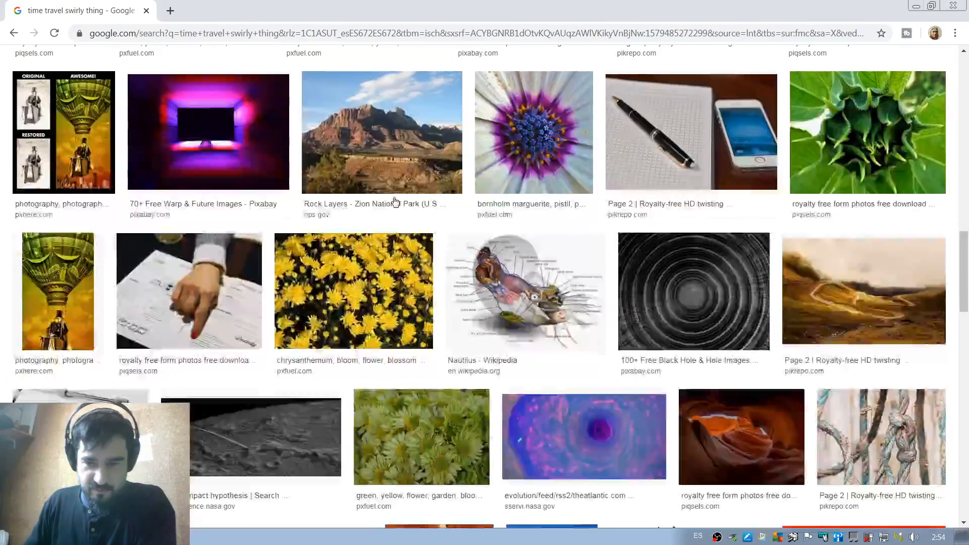
scroll(395, 202, down, 6)
scroll(395, 202, down, 6)
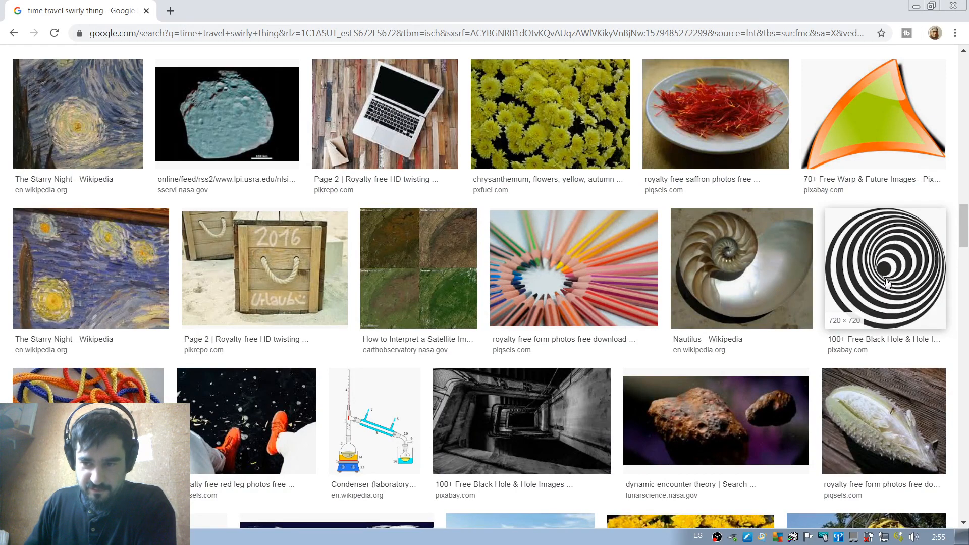
middle_click(886, 283)
Look through the remaining reusable image results for other swirl or vortex pictures suited to time travel.
scroll(576, 292, down, 8)
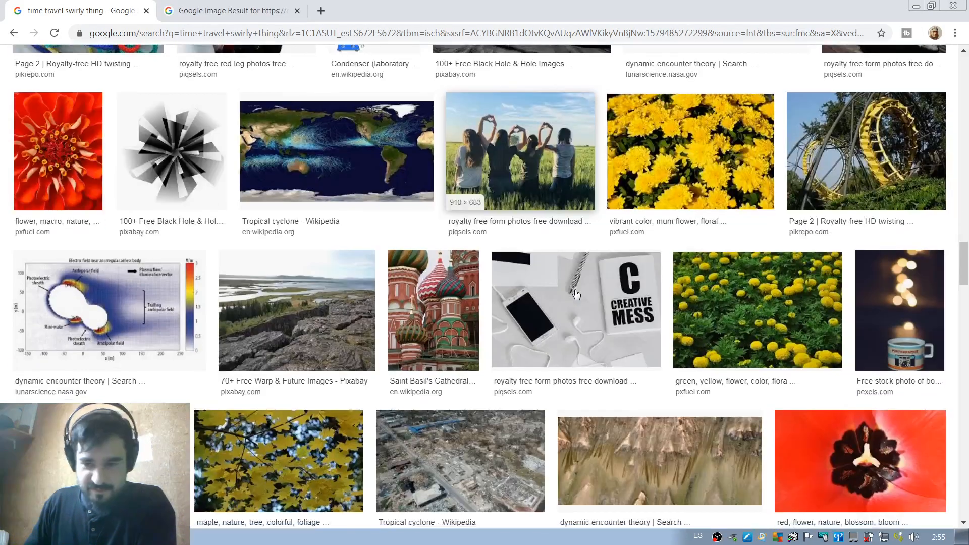
scroll(578, 287, down, 8)
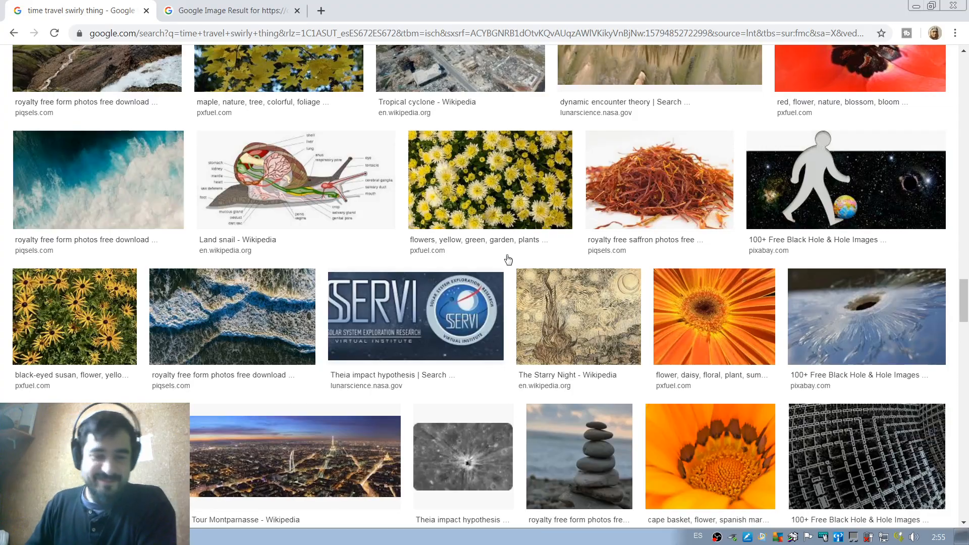
scroll(488, 252, down, 8)
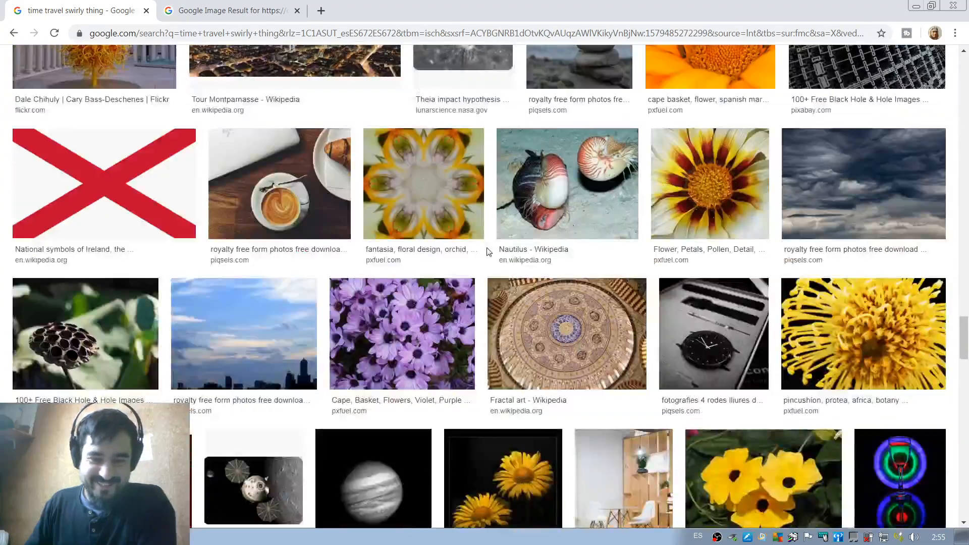
scroll(488, 251, down, 4)
scroll(488, 248, up, 3)
scroll(487, 250, down, 12)
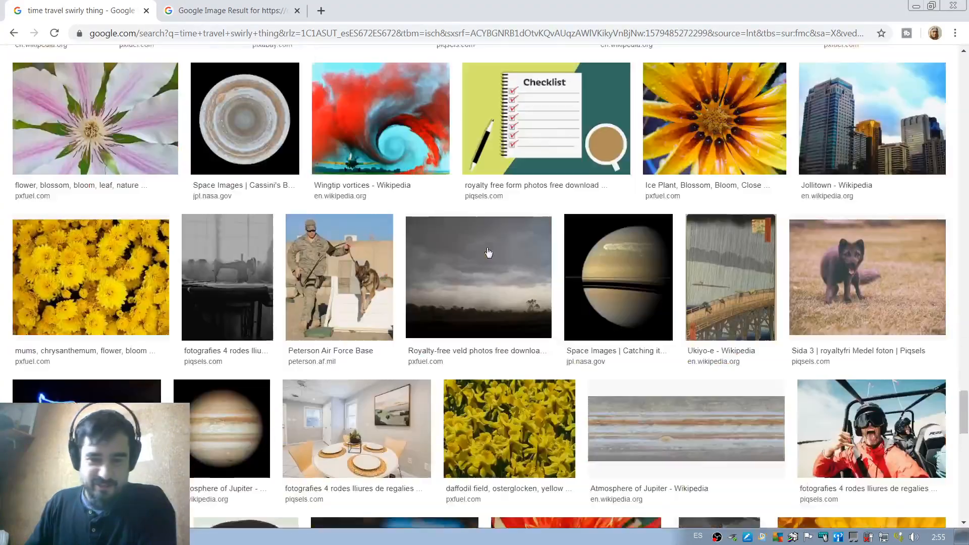
scroll(488, 253, down, 11)
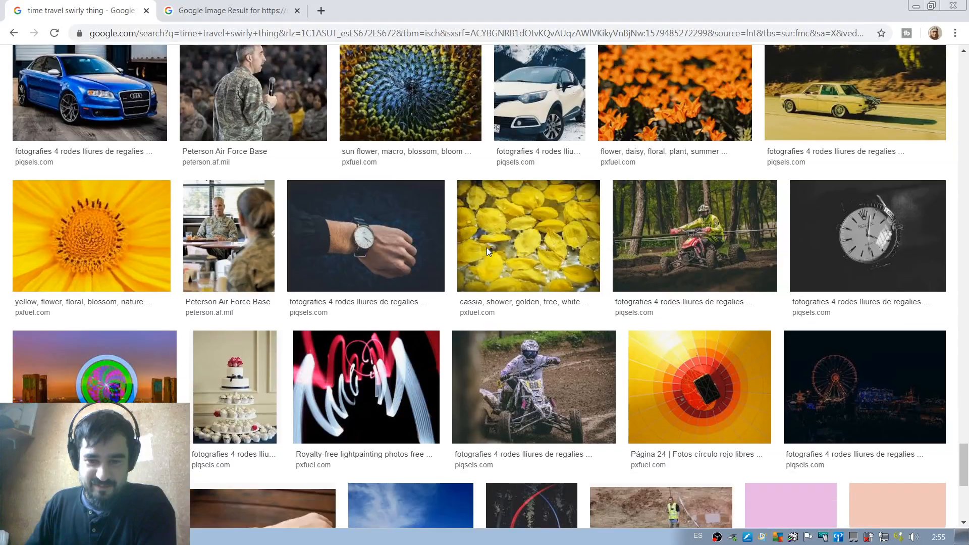
scroll(488, 248, down, 9)
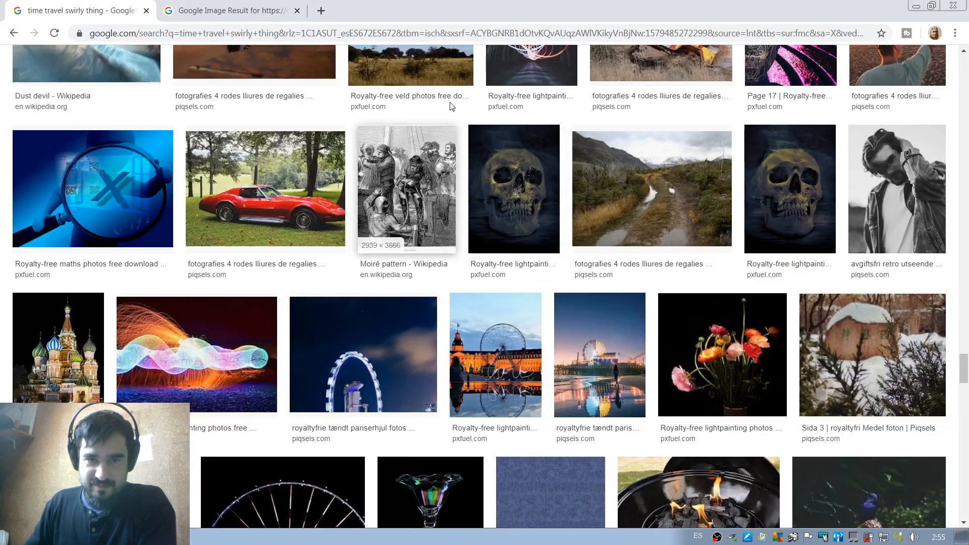
Go from the spiral's Google result to its Pixabay black hole listing and open the black-and-white spiral illustration there.
click(225, 10)
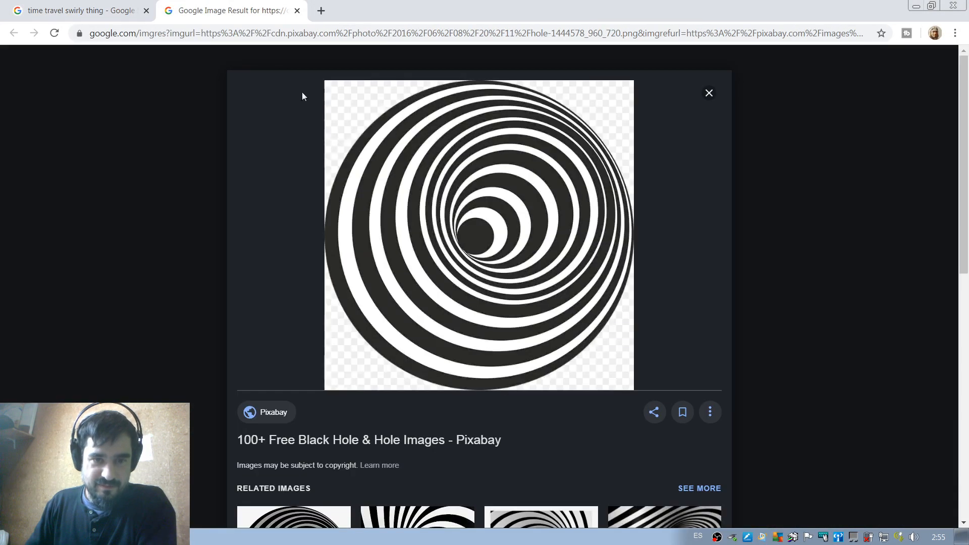
click(477, 230)
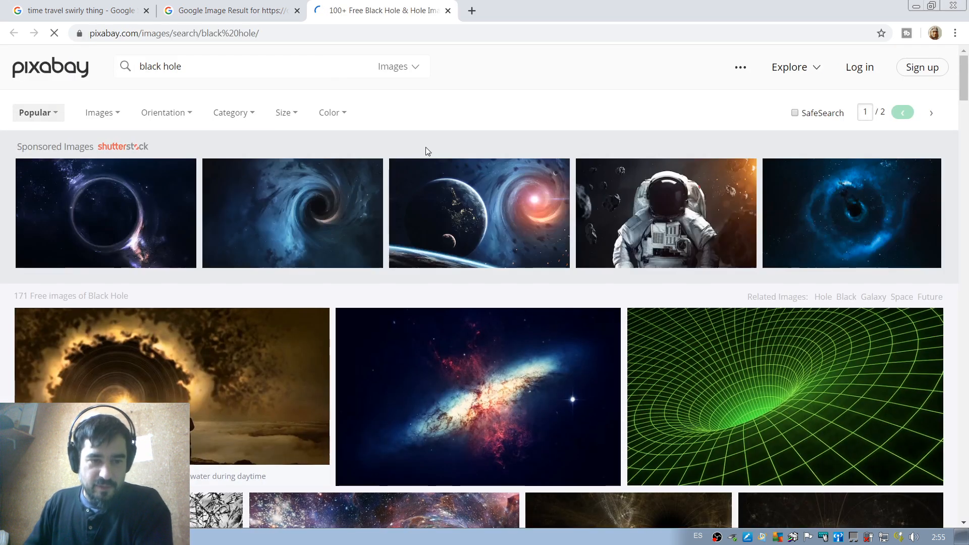
scroll(435, 171, down, 15)
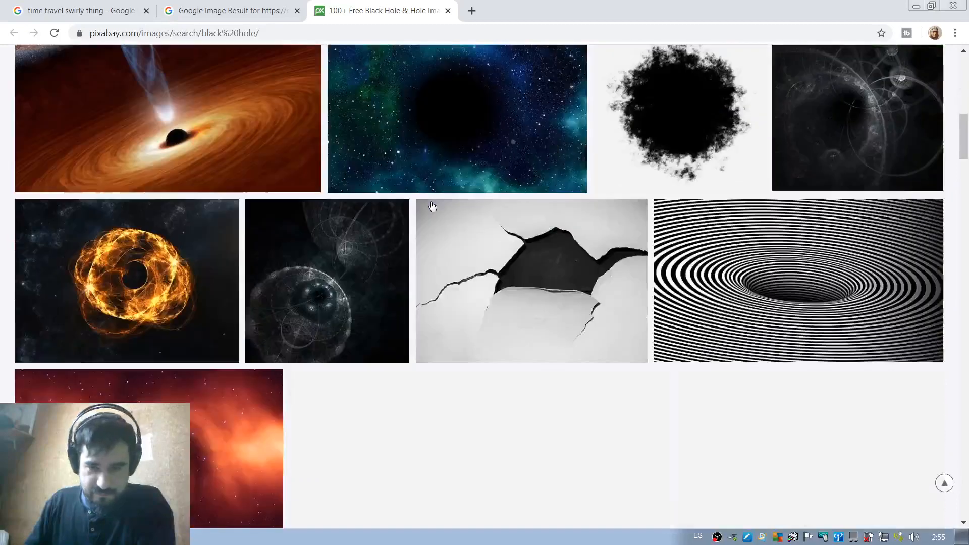
scroll(433, 207, up, 6)
scroll(432, 207, up, 10)
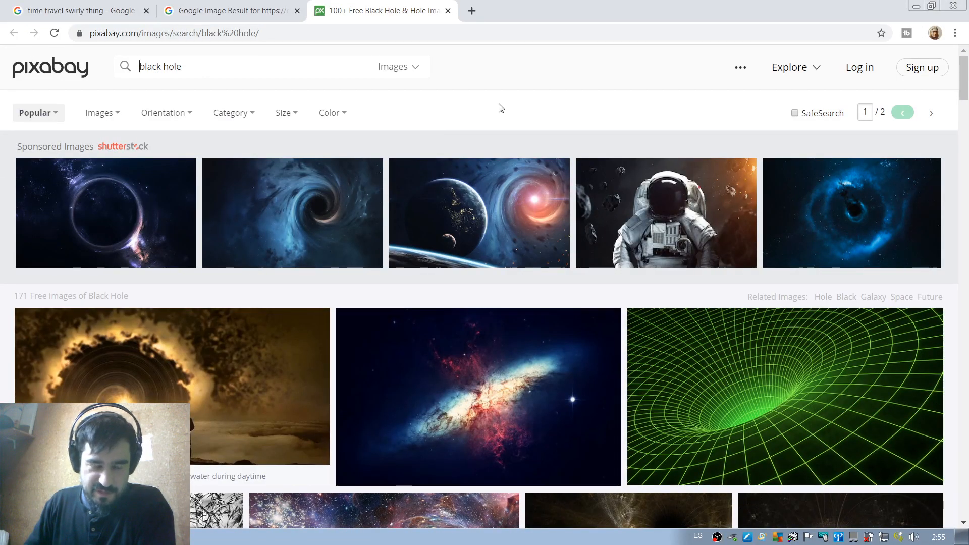
scroll(470, 144, down, 2)
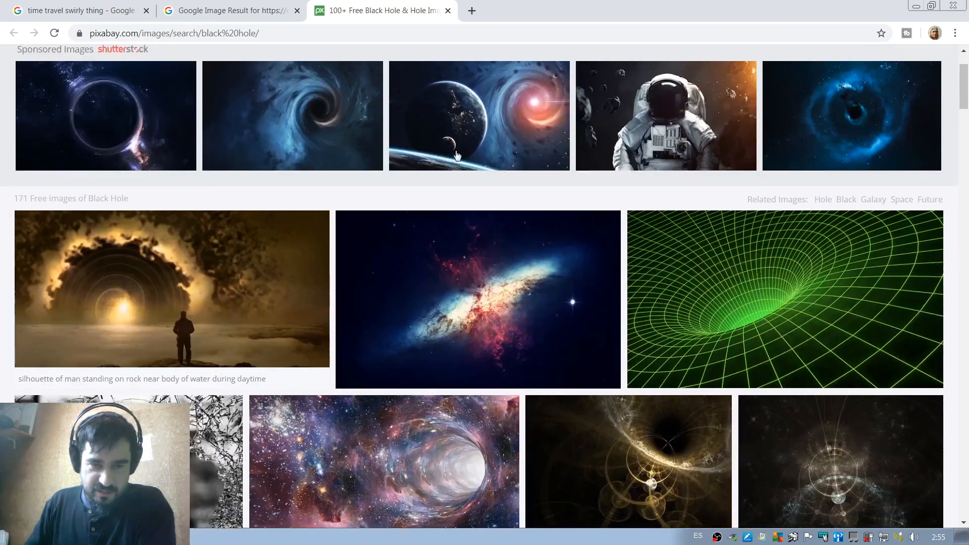
scroll(314, 151, up, 2)
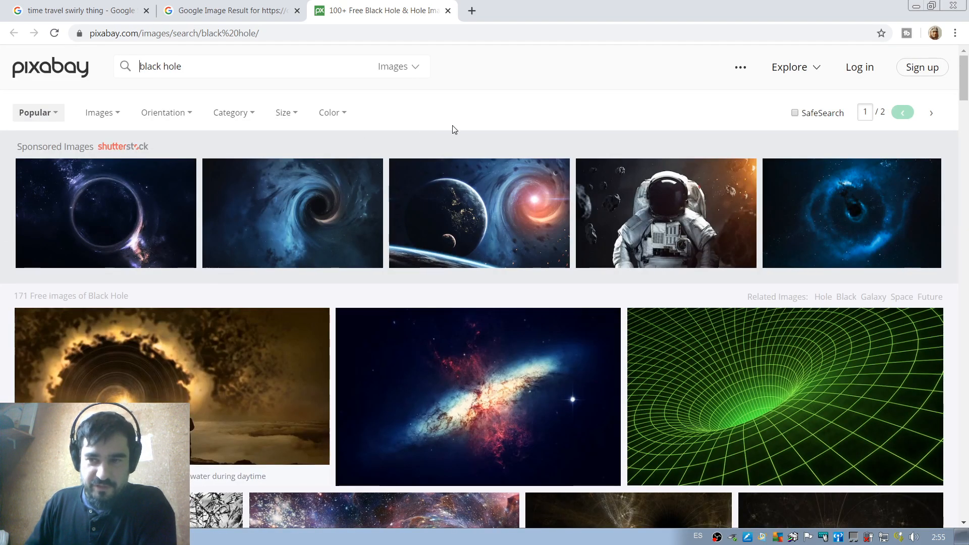
scroll(452, 126, down, 8)
scroll(525, 249, down, 20)
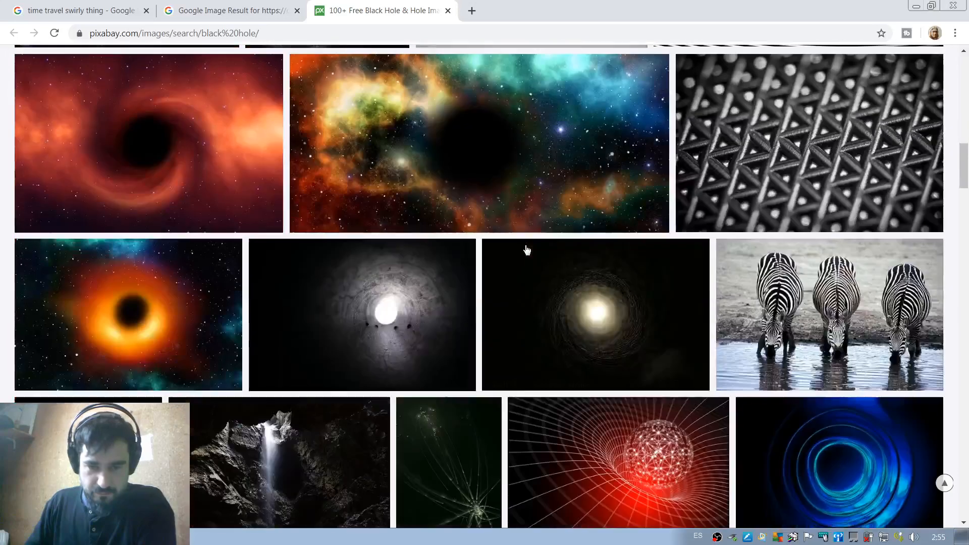
scroll(525, 249, down, 2)
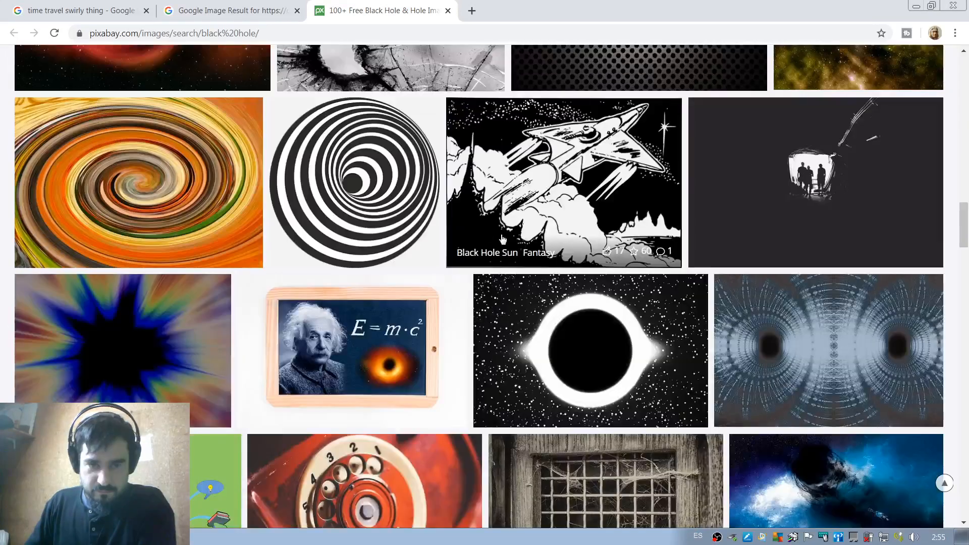
click(367, 183)
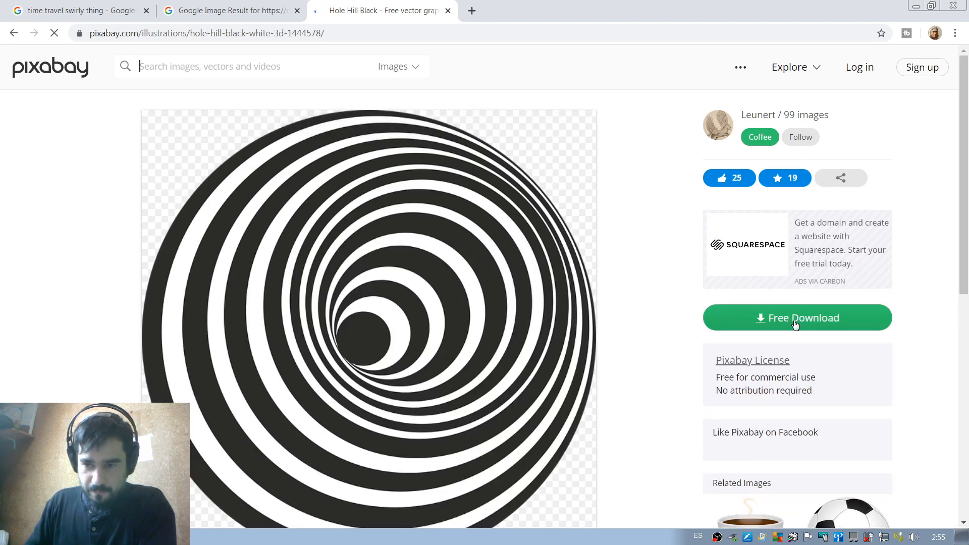
Download the spiral illustration as a 1280×1280 PNG, passing the robot check, and save it as hole-1444578_1280.png in the live painting profiles folder.
click(788, 328)
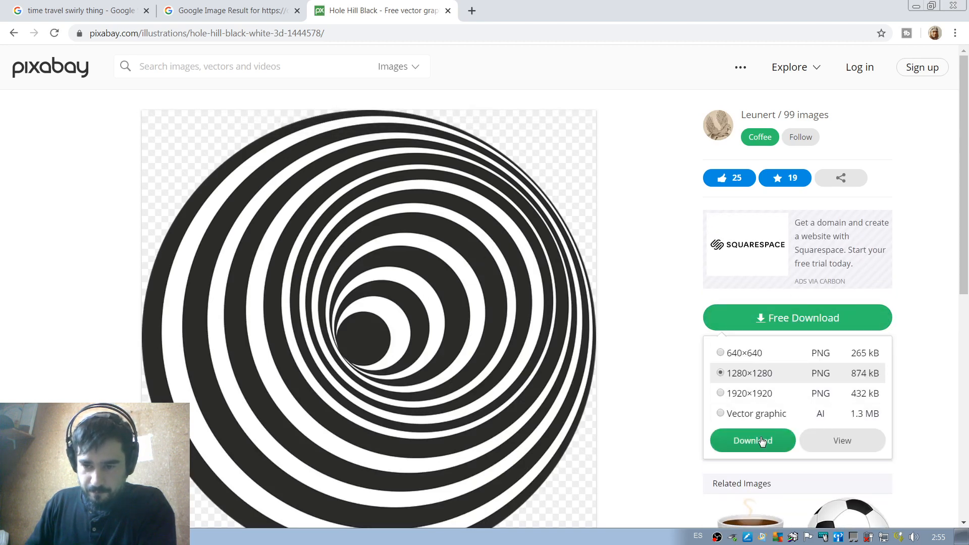
click(789, 435)
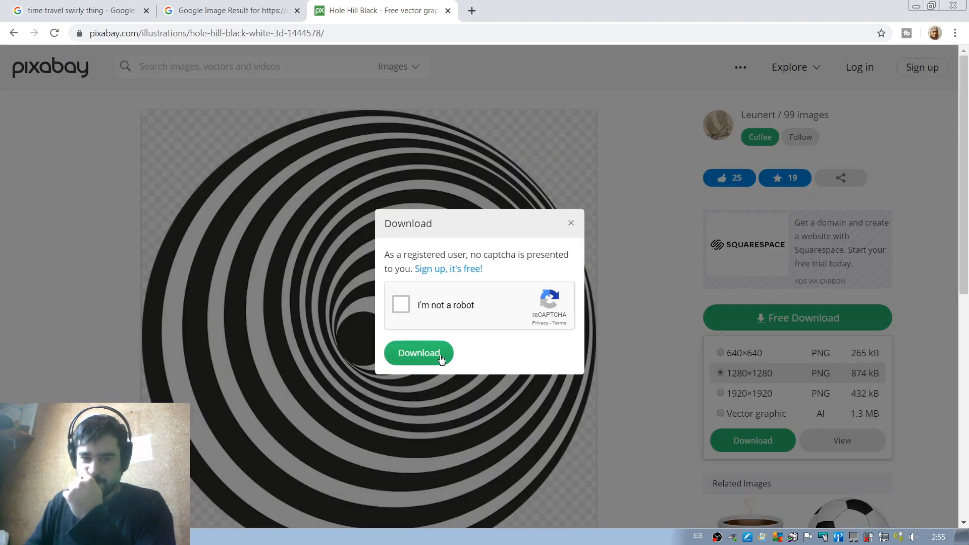
click(407, 308)
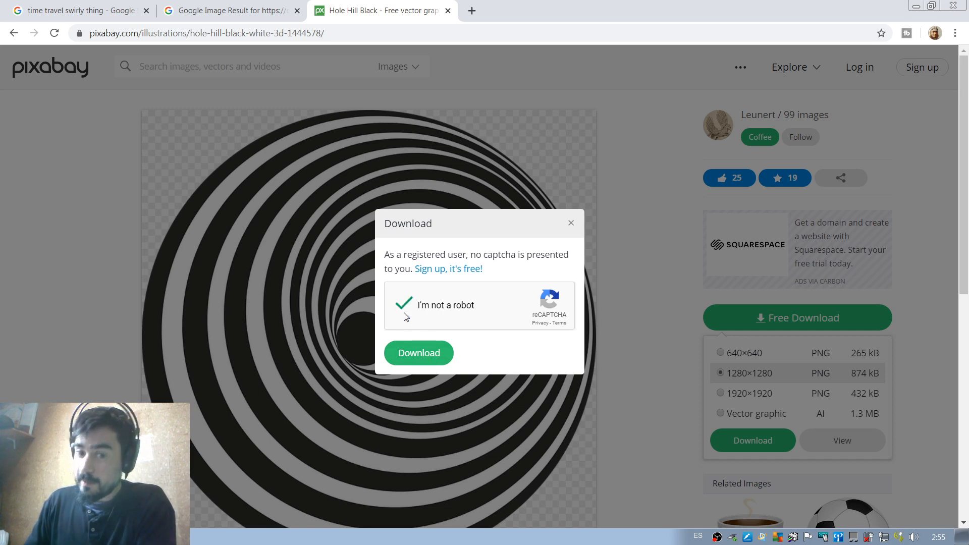
click(418, 362)
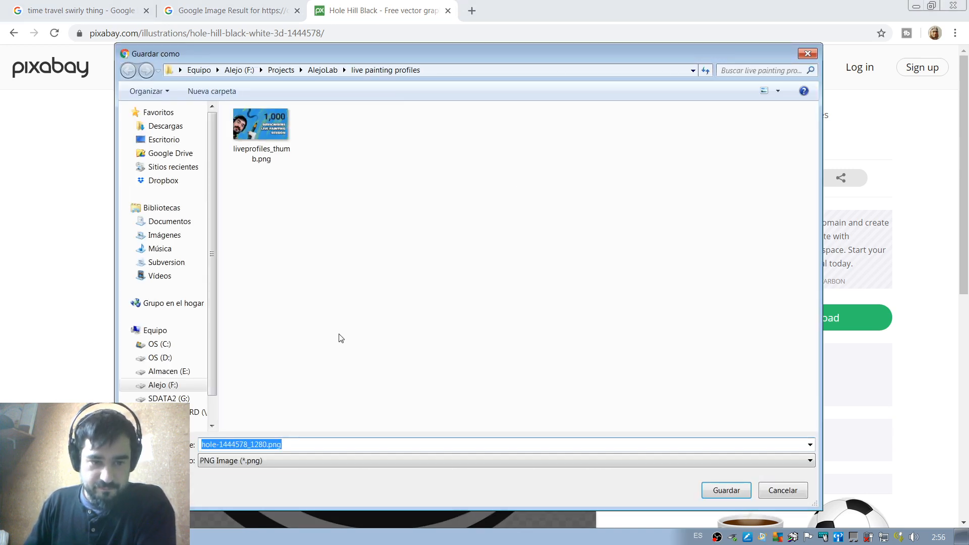
click(726, 490)
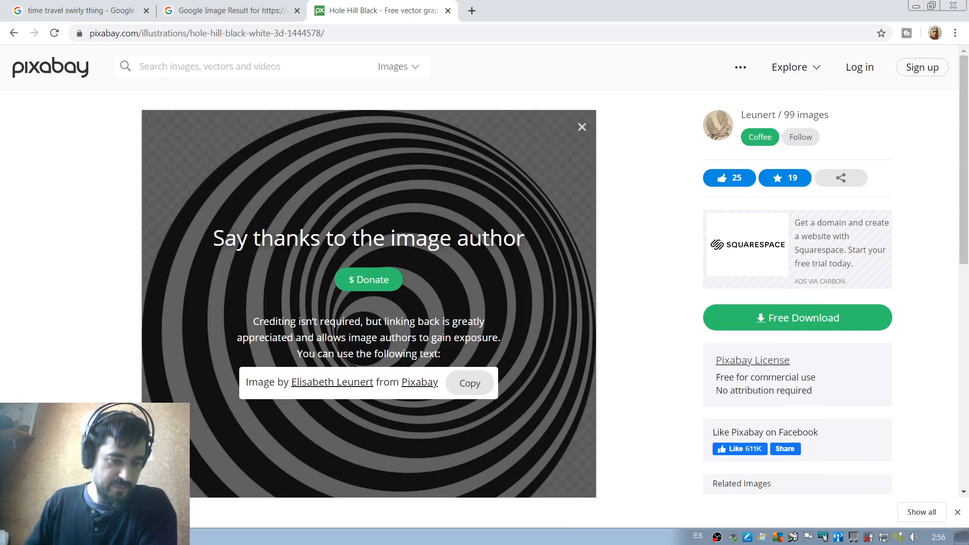
Show the downloaded hole-1444578_1280.png in its folder and open it in Photoshop.
click(134, 512)
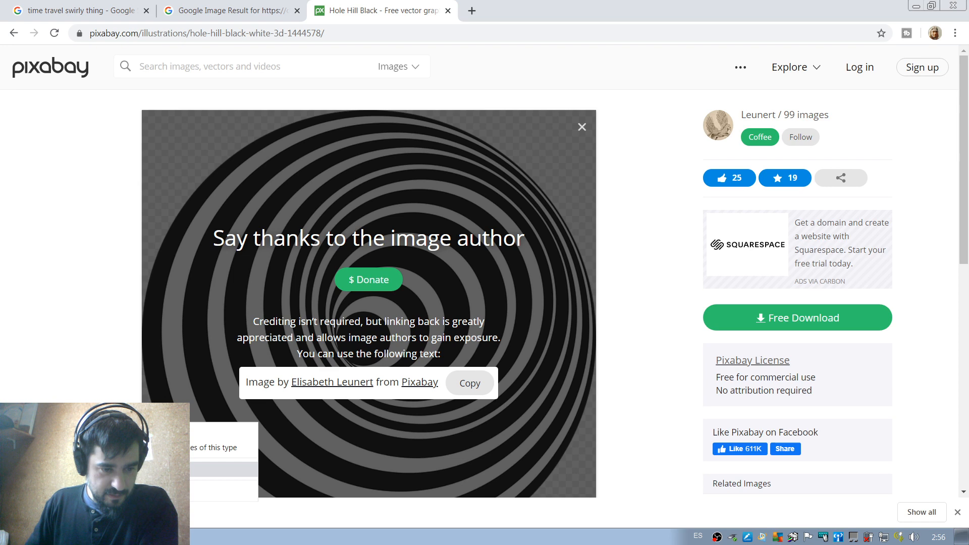
click(162, 470)
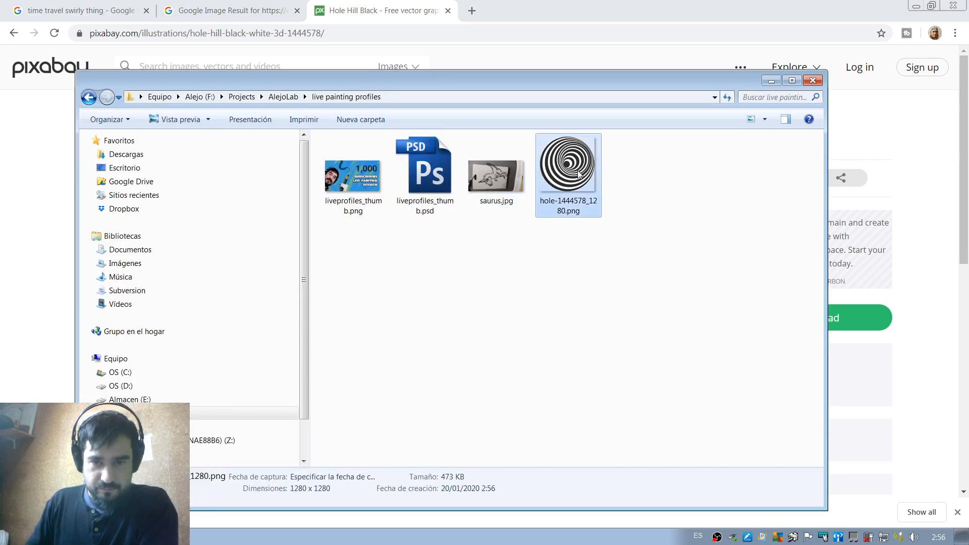
scroll(152, 399, down, 1)
key(alt+Tab)
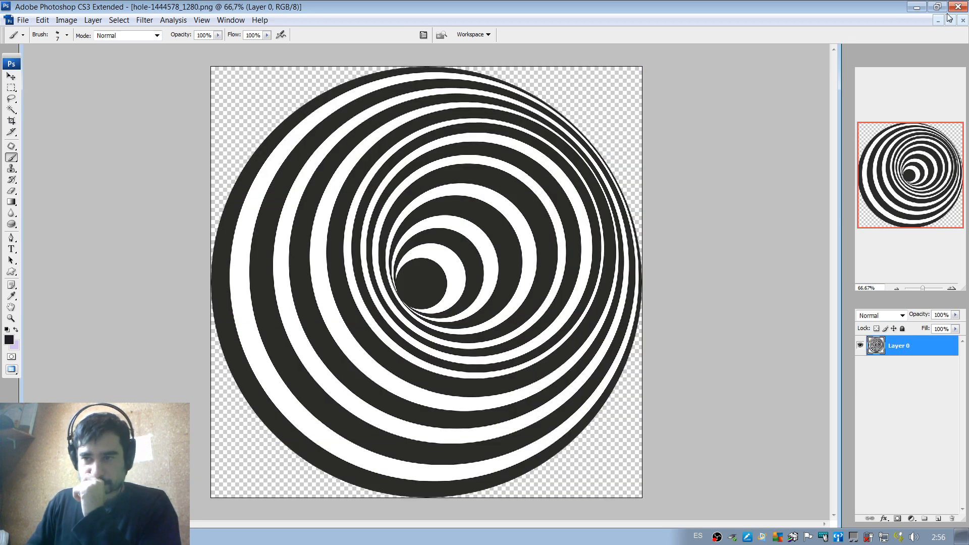
Copy the spiral image into the snake painting, place its layer beneath Layer 4, and select Layer 4.
click(949, 19)
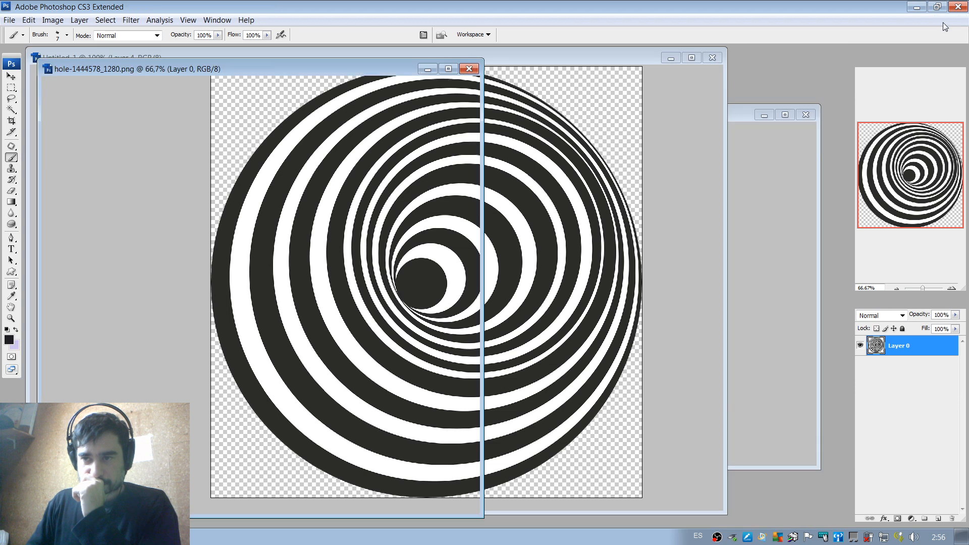
key(v)
mouse_move(342, 277)
mouse_down()
mouse_move(551, 301)
mouse_move(540, 281)
mouse_move(446, 303)
mouse_up()
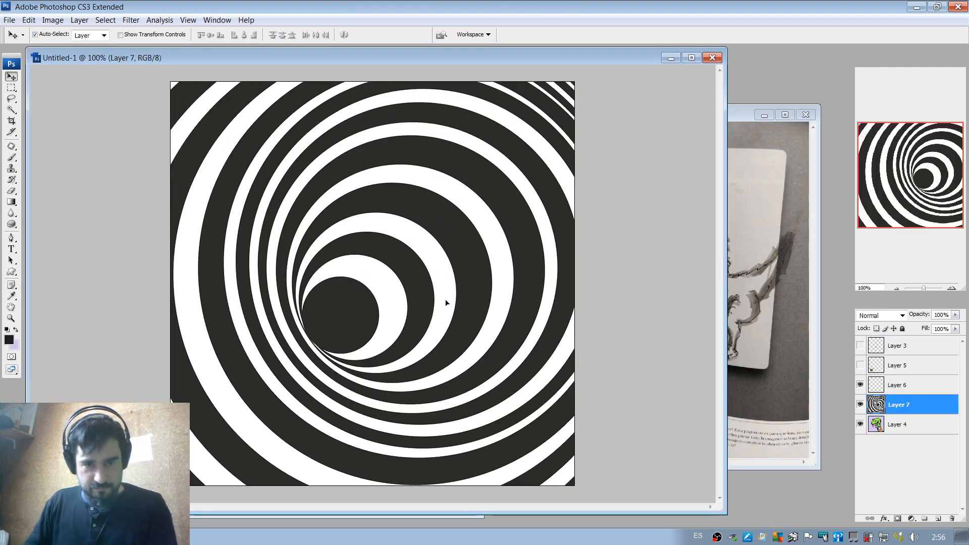
mouse_move(924, 405)
mouse_down()
mouse_move(919, 435)
mouse_move(928, 430)
mouse_up()
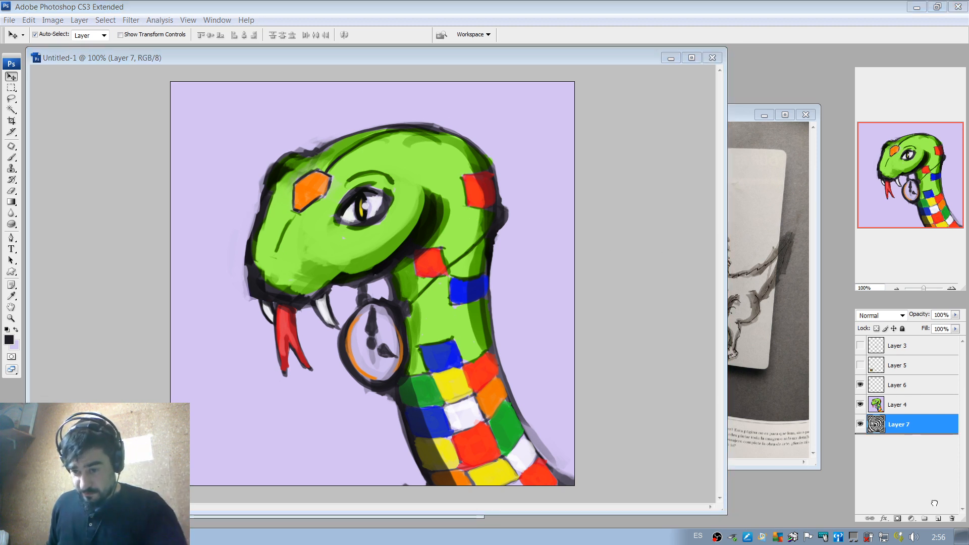
click(905, 408)
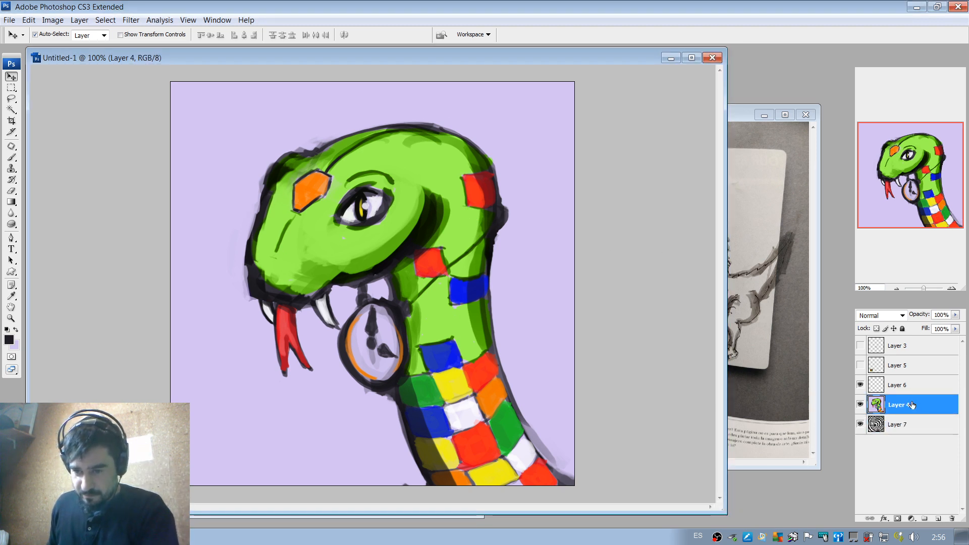
Duplicate Layer 4 and arrange the stack so spiral Layer 7 sits between the copy and the original Layer 4 underneath.
double_click(934, 404)
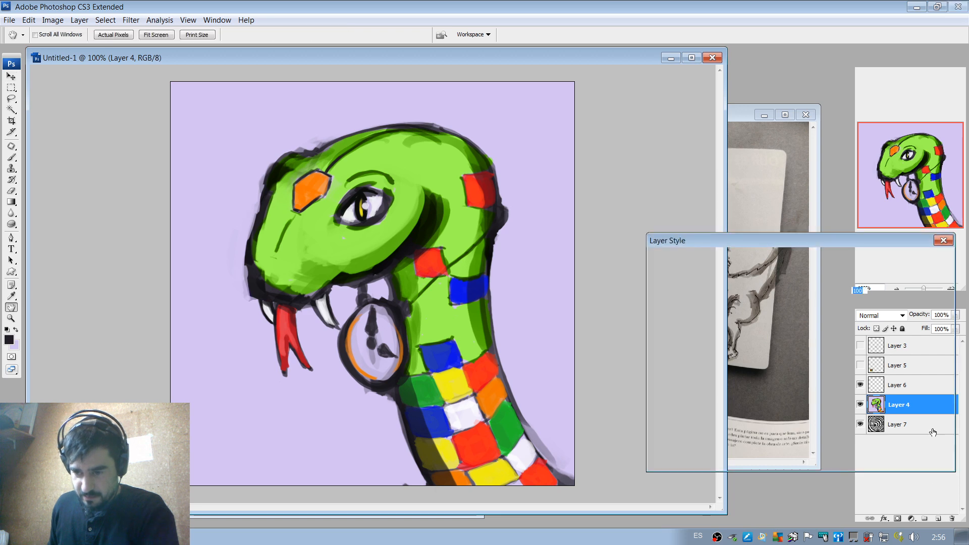
click(927, 274)
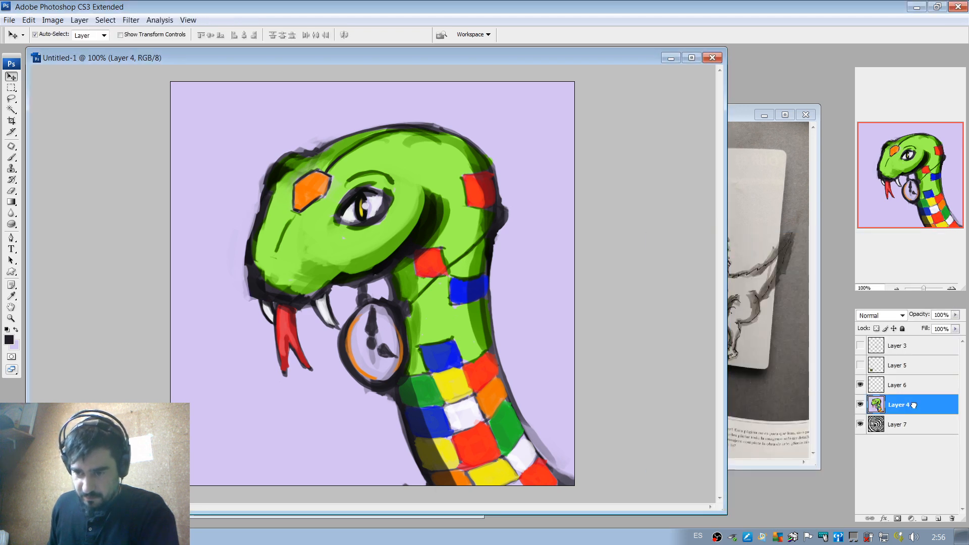
drag(926, 424, 938, 519)
click(932, 428)
drag(906, 428, 905, 403)
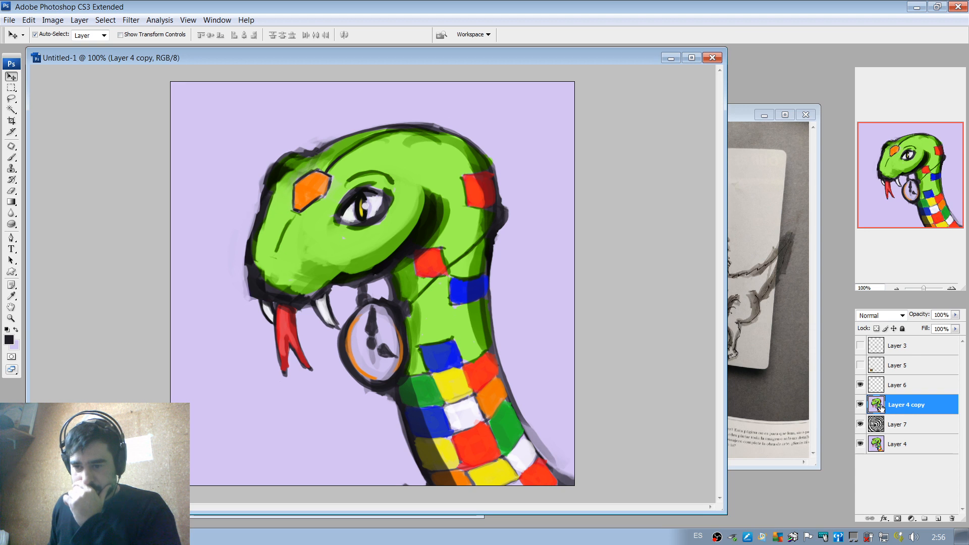
Erase the lavender background beside the snake's snout on Layer 4 copy with the textured eraser brush at 100 px.
key(e)
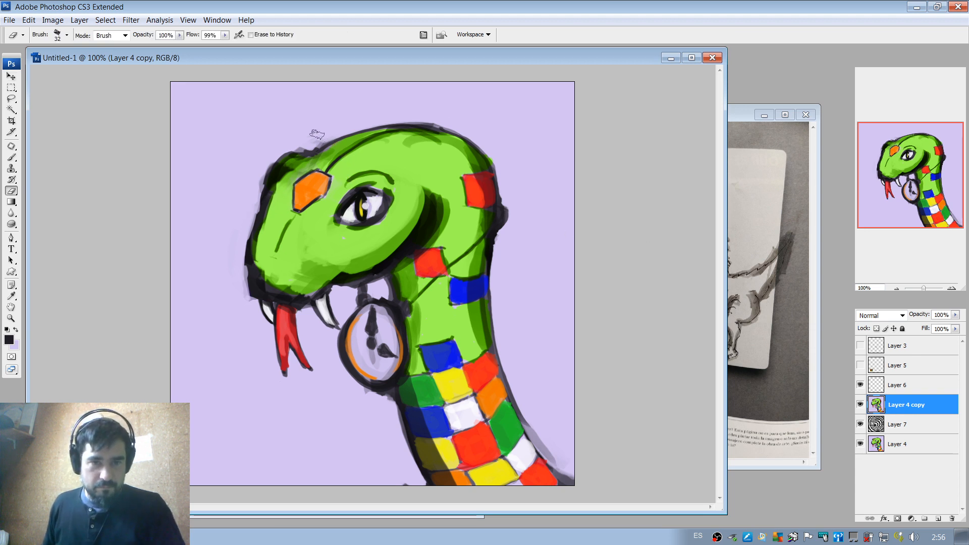
right_click(275, 113)
click(251, 125)
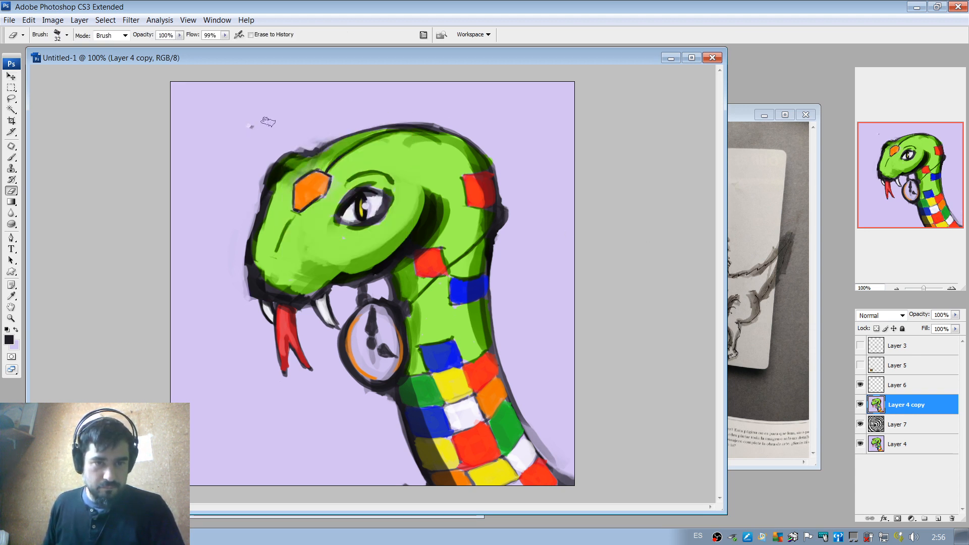
right_click(268, 121)
mouse_move(268, 107)
mouse_down()
mouse_move(233, 141)
mouse_move(247, 117)
mouse_move(228, 92)
mouse_move(189, 108)
mouse_up()
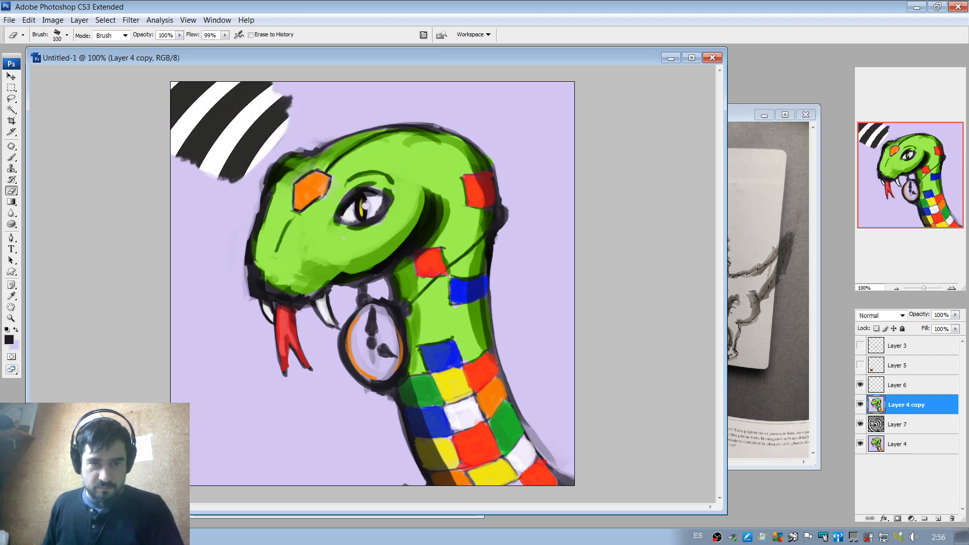
mouse_move(225, 191)
mouse_down()
mouse_move(231, 166)
mouse_move(218, 248)
mouse_move(181, 196)
mouse_move(204, 298)
mouse_move(225, 312)
mouse_move(220, 244)
mouse_move(234, 212)
mouse_move(227, 223)
mouse_move(198, 178)
mouse_up()
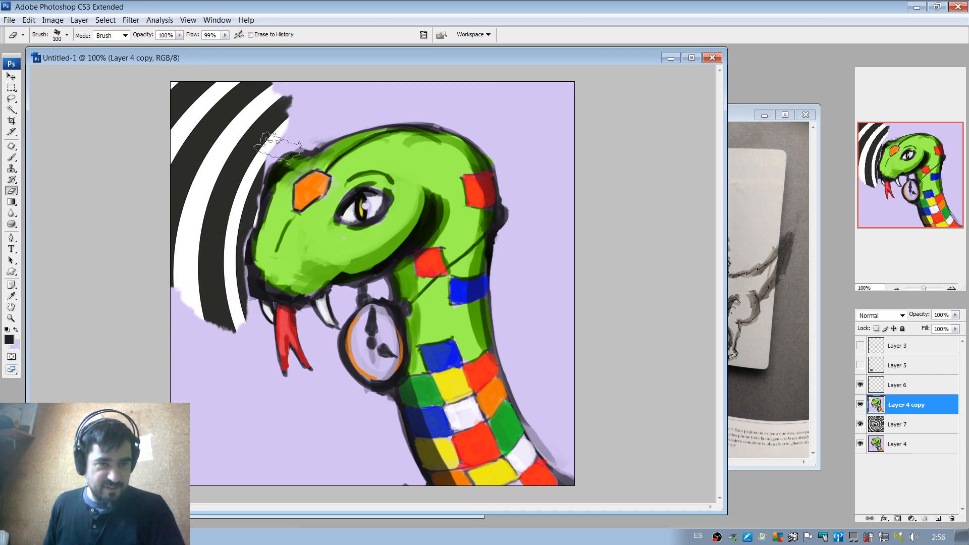
Erase the lavender background above the head and behind the neck with a hard round 58 px eraser.
right_click(302, 166)
click(398, 244)
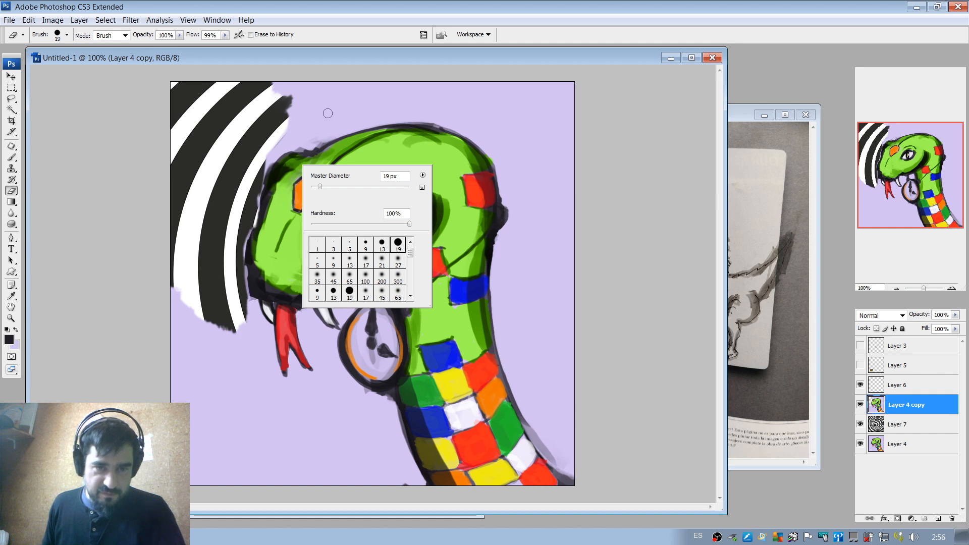
click(340, 188)
mouse_move(306, 125)
mouse_down()
mouse_move(332, 105)
mouse_move(264, 111)
mouse_move(280, 96)
mouse_move(526, 89)
mouse_move(564, 111)
mouse_move(568, 200)
mouse_move(557, 222)
mouse_move(542, 158)
mouse_move(476, 96)
mouse_move(382, 102)
mouse_move(459, 114)
mouse_move(440, 107)
mouse_move(501, 135)
mouse_move(520, 169)
mouse_move(516, 289)
mouse_move(523, 255)
mouse_move(530, 361)
mouse_move(517, 318)
mouse_move(528, 306)
mouse_move(542, 314)
mouse_move(560, 368)
mouse_move(569, 362)
mouse_move(515, 296)
mouse_move(528, 331)
mouse_move(513, 288)
mouse_move(532, 392)
mouse_move(513, 324)
mouse_move(528, 385)
mouse_move(510, 328)
mouse_move(522, 375)
mouse_move(509, 337)
mouse_move(570, 464)
mouse_move(519, 363)
mouse_move(558, 385)
mouse_move(577, 474)
mouse_up()
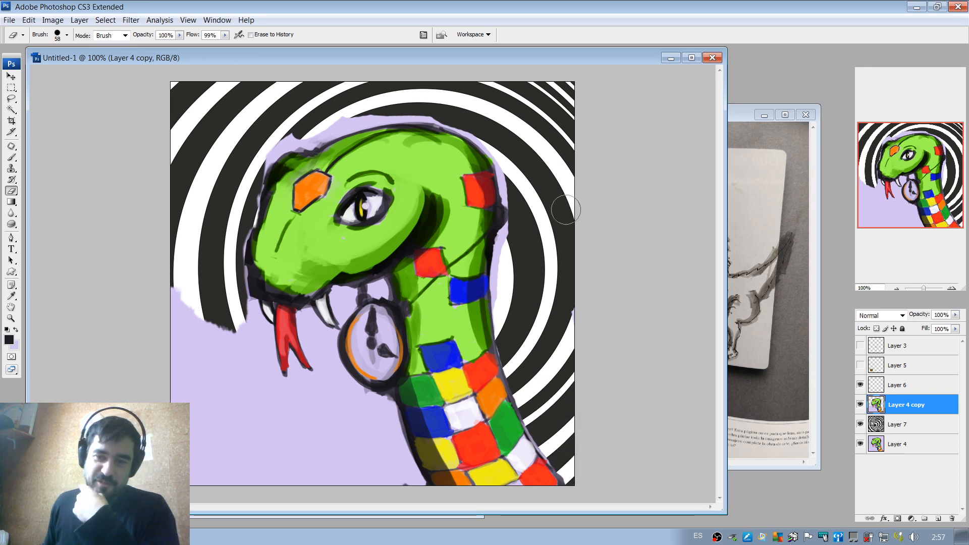
mouse_move(519, 170)
mouse_down()
mouse_move(511, 149)
mouse_move(511, 193)
mouse_move(500, 147)
mouse_up()
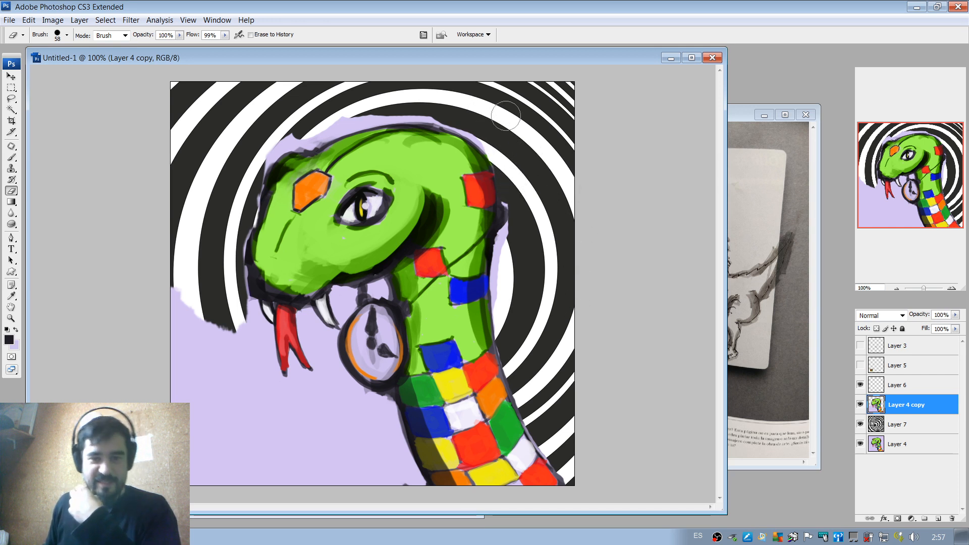
mouse_move(360, 113)
mouse_down()
mouse_move(307, 138)
mouse_move(405, 99)
mouse_move(339, 122)
mouse_move(426, 110)
mouse_move(483, 124)
mouse_up()
key(ctrl+z)
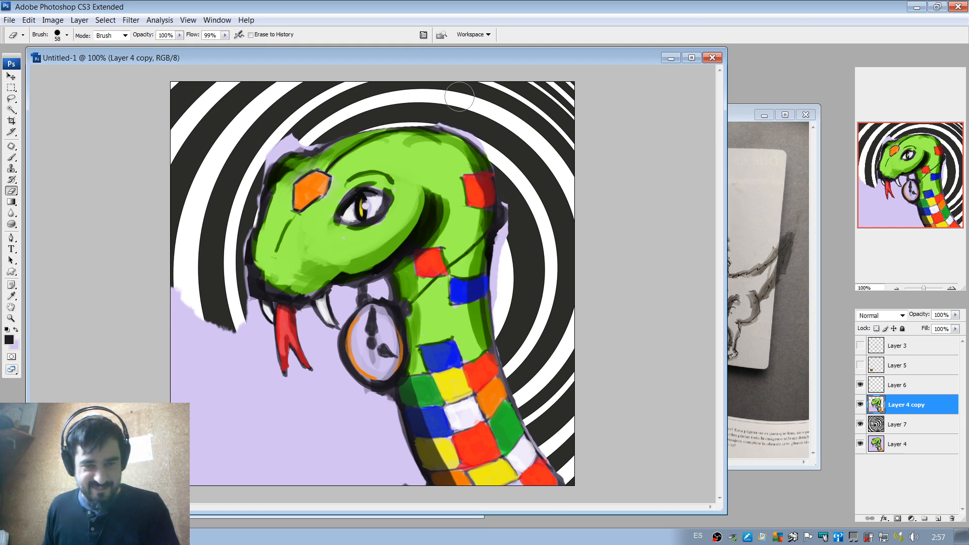
key(ctrl+alt+z)
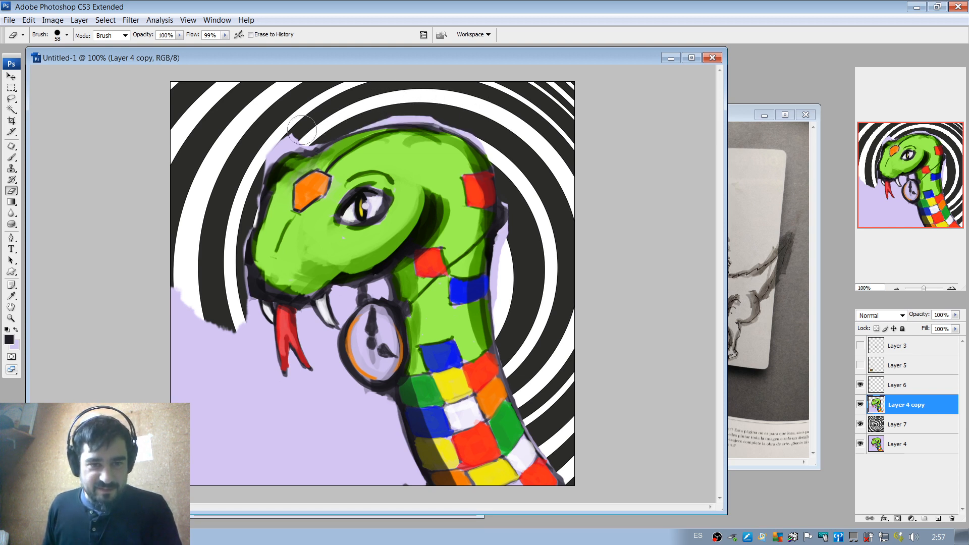
Erase the lavender fringe along the snake's forehead and snout, reducing the eraser diameter to 35 px for the closer edges.
drag(302, 130, 316, 138)
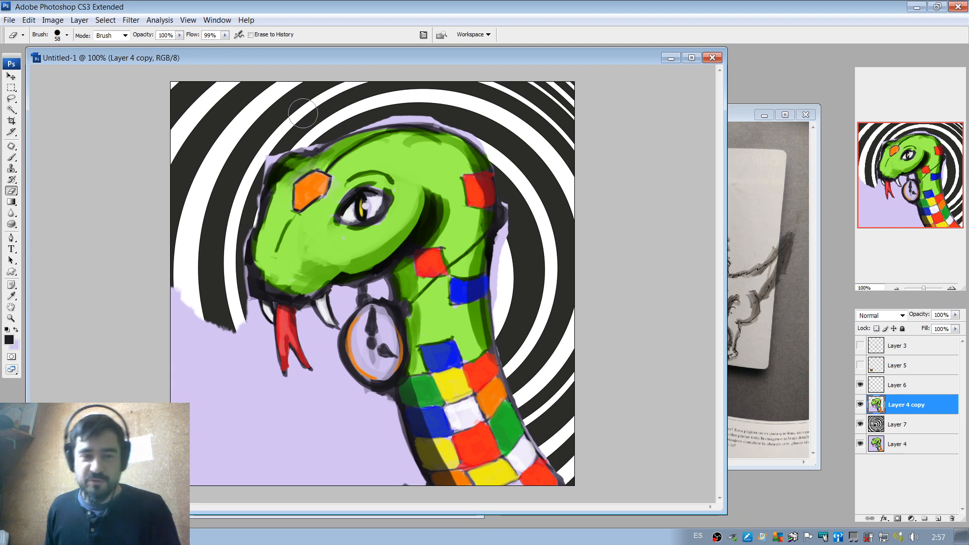
right_click(303, 113)
drag(342, 127, 334, 128)
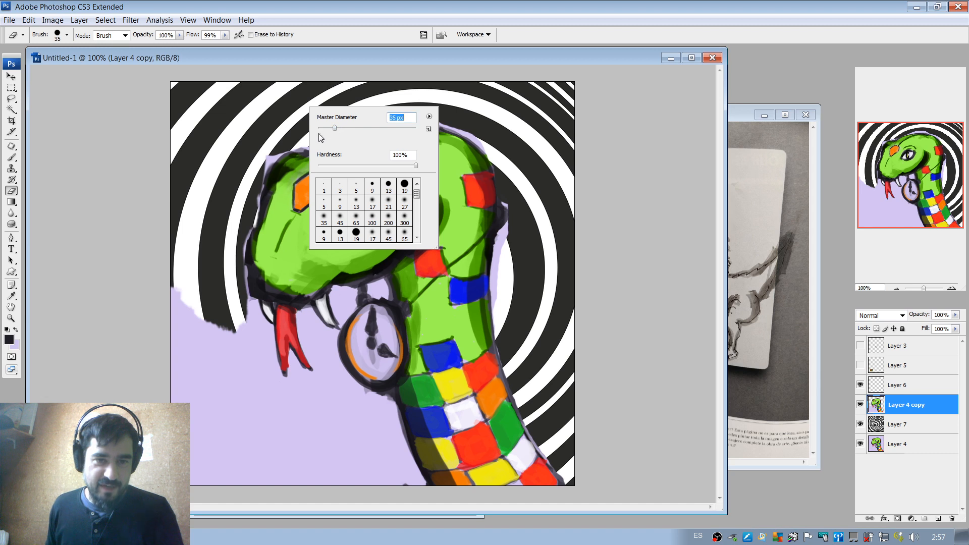
click(266, 156)
drag(283, 145, 264, 160)
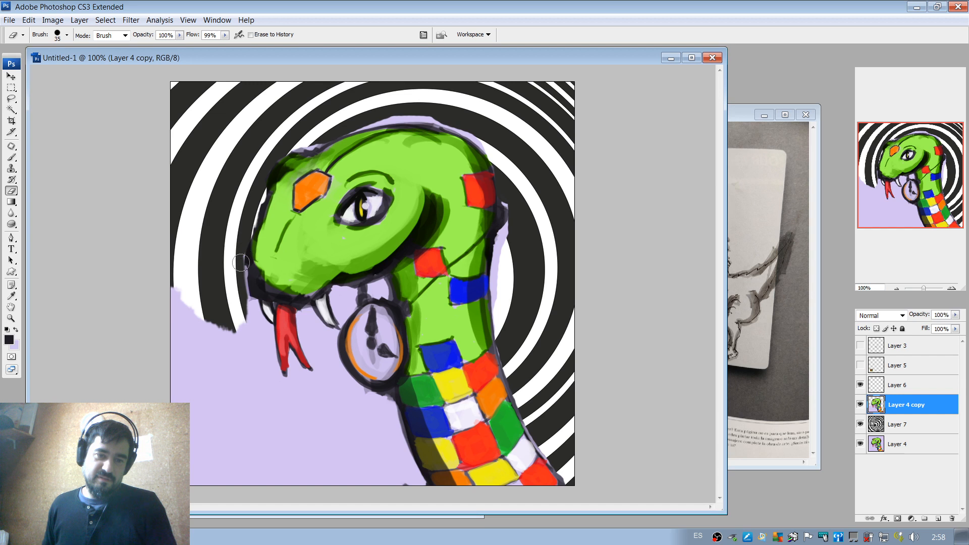
Erase the lavender background around the tongue's outer side, beneath the watch and along the front of the neck.
mouse_move(240, 284)
mouse_down()
mouse_move(268, 334)
mouse_move(245, 326)
mouse_move(246, 343)
mouse_move(230, 298)
mouse_move(254, 343)
mouse_move(251, 326)
mouse_move(221, 308)
mouse_move(217, 340)
mouse_move(194, 321)
mouse_move(165, 355)
mouse_move(198, 336)
mouse_move(180, 398)
mouse_move(222, 469)
mouse_move(251, 469)
mouse_move(222, 371)
mouse_move(237, 381)
mouse_move(240, 339)
mouse_move(219, 359)
mouse_move(244, 380)
mouse_move(255, 338)
mouse_move(261, 370)
mouse_move(242, 308)
mouse_move(264, 378)
mouse_move(267, 334)
mouse_move(264, 438)
mouse_move(288, 479)
mouse_move(298, 464)
mouse_move(289, 430)
mouse_move(287, 438)
mouse_move(301, 405)
mouse_up()
key(ctrl+z)
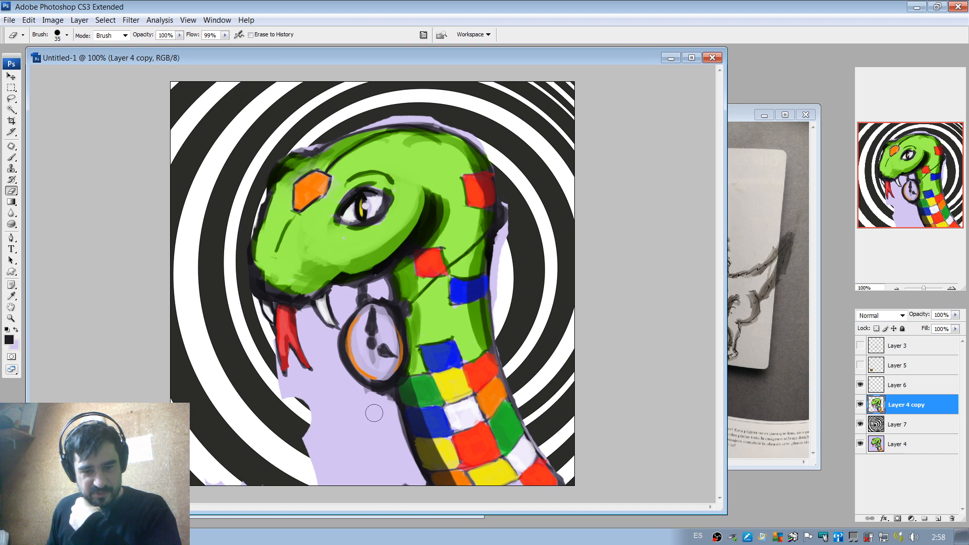
mouse_move(384, 411)
mouse_down()
mouse_move(419, 487)
mouse_move(369, 411)
mouse_move(357, 476)
mouse_move(303, 439)
mouse_move(329, 489)
mouse_up()
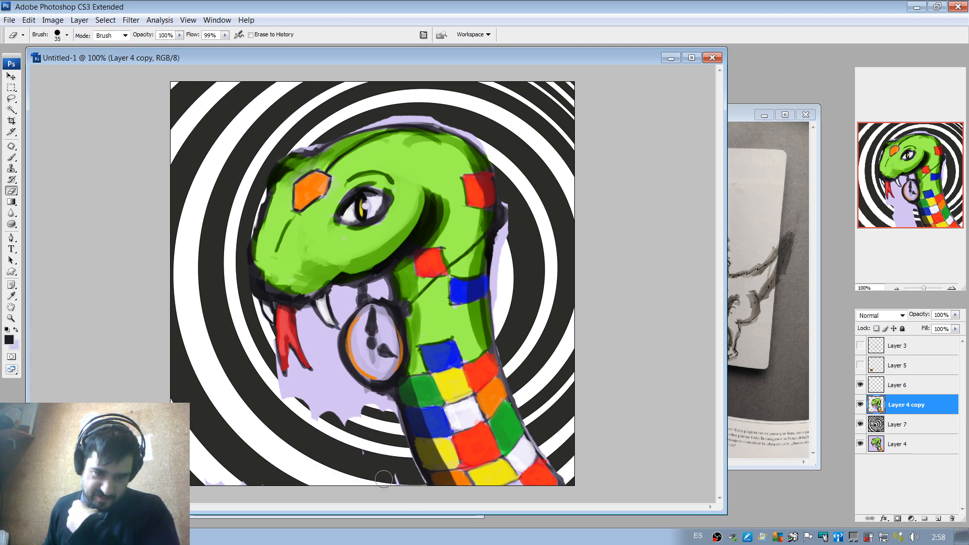
mouse_move(369, 433)
mouse_down()
mouse_move(303, 394)
mouse_move(360, 415)
mouse_move(381, 401)
mouse_move(353, 391)
mouse_up()
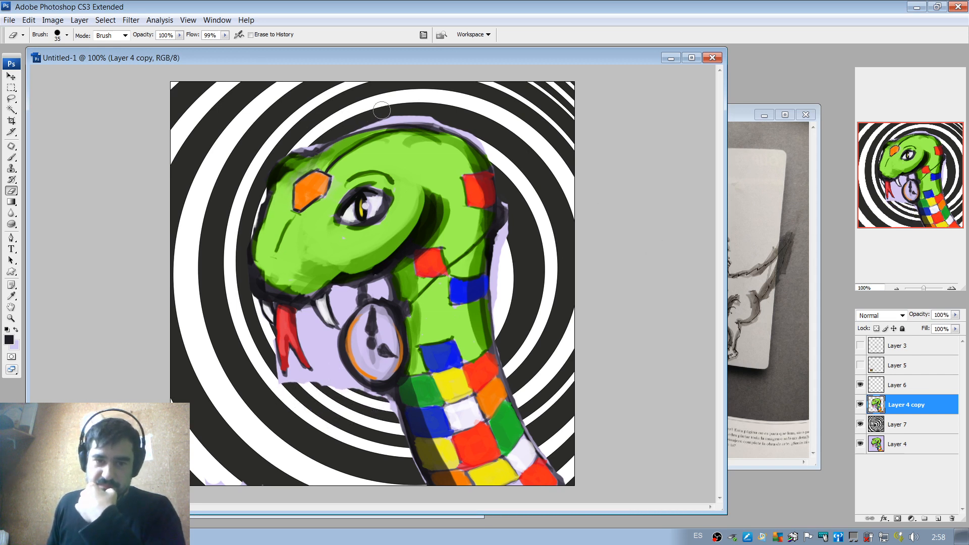
Quick-select the lavender strip above the head and the area between tongue, fangs and watch, and delete them from Layer 4 copy.
click(12, 111)
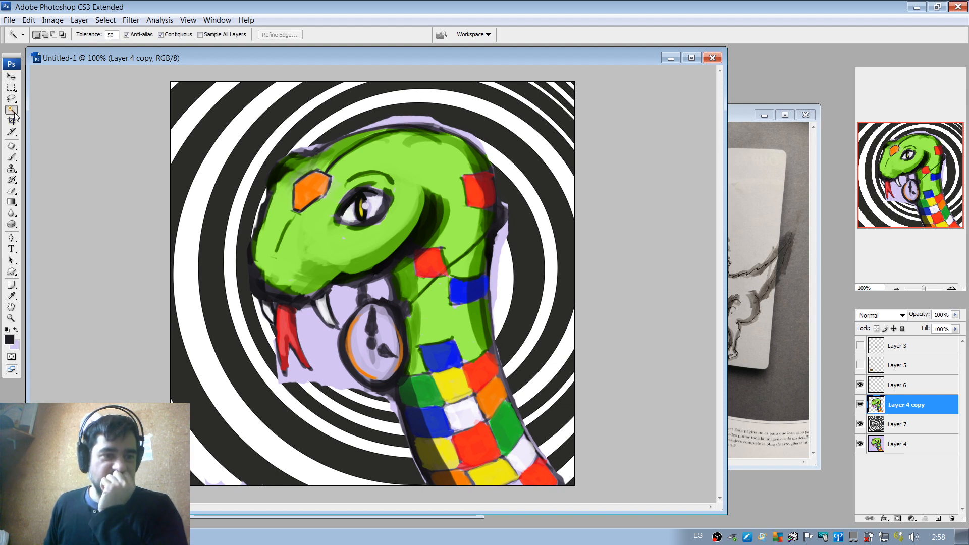
click(61, 110)
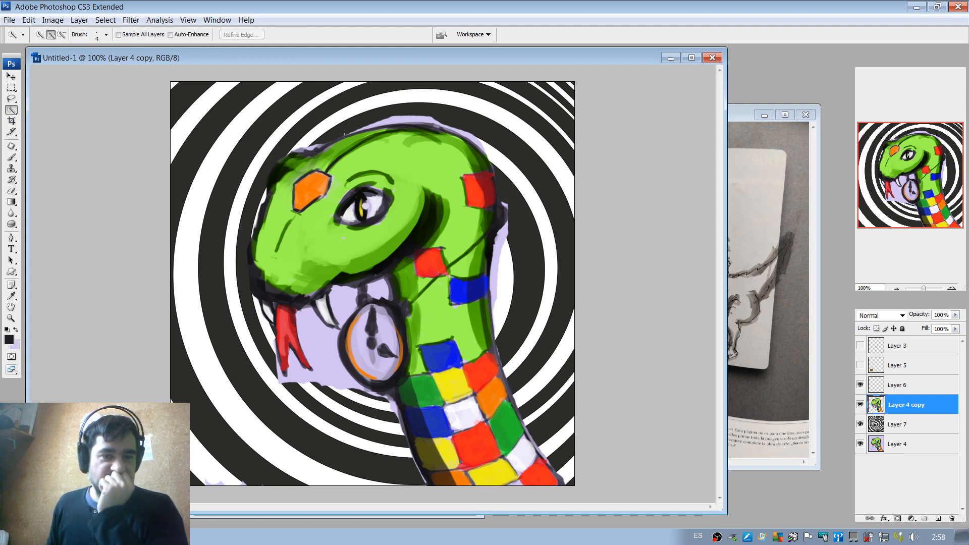
click(391, 121)
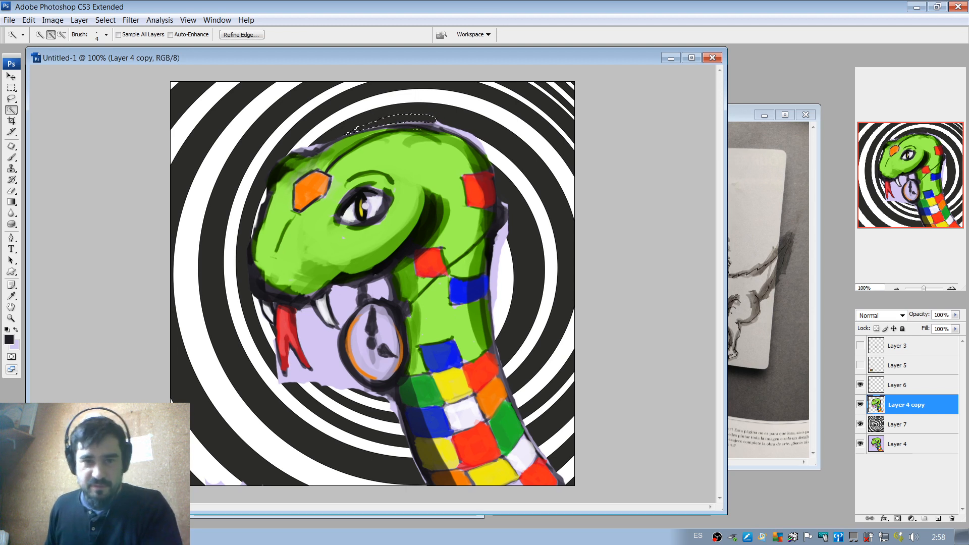
drag(336, 374, 345, 308)
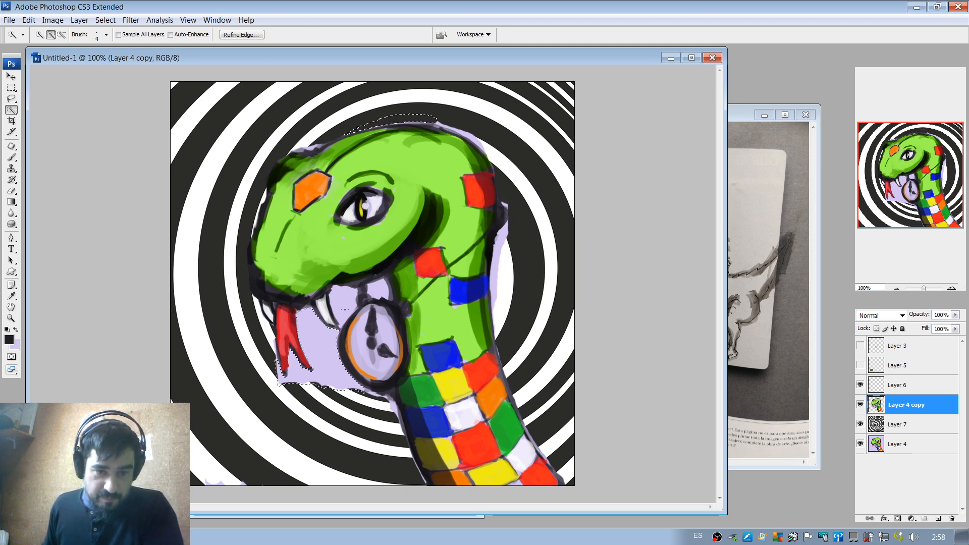
click(341, 298)
key(Delete)
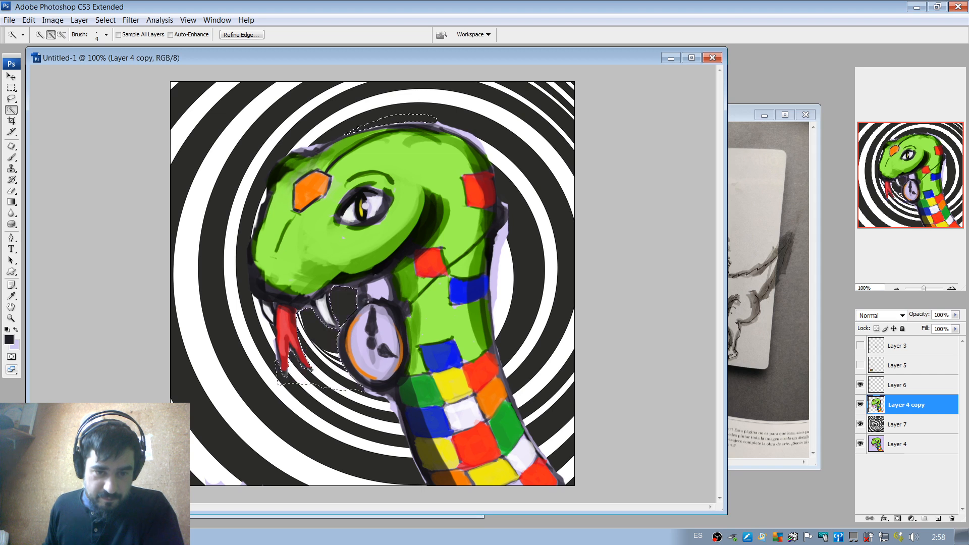
Select and delete the lavender remnants above the watch and behind the neck, and clear the selection.
click(375, 289)
key(Delete)
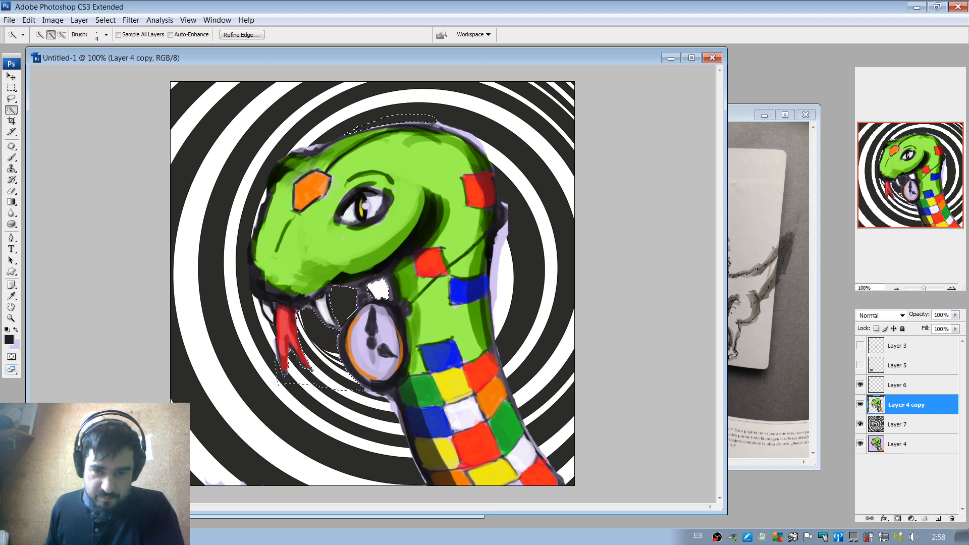
click(506, 235)
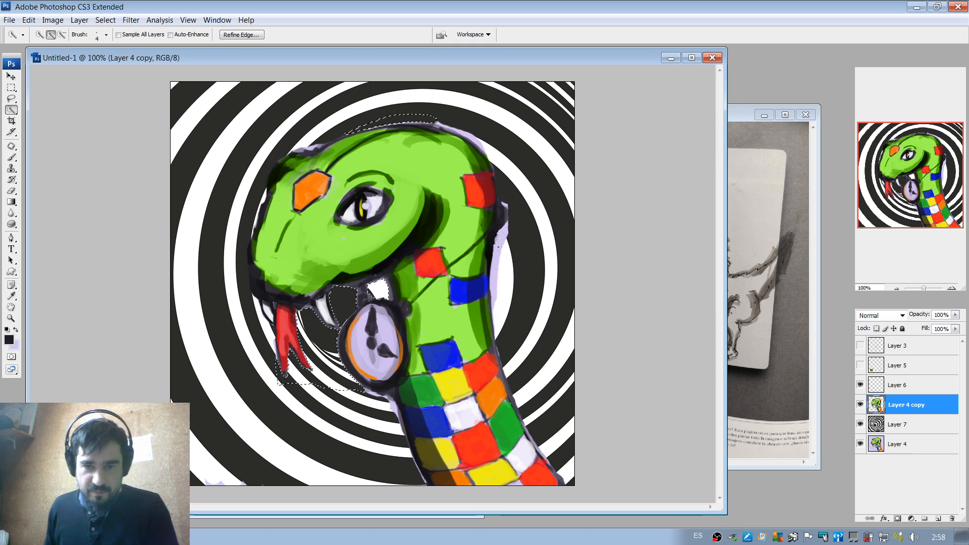
key(Delete)
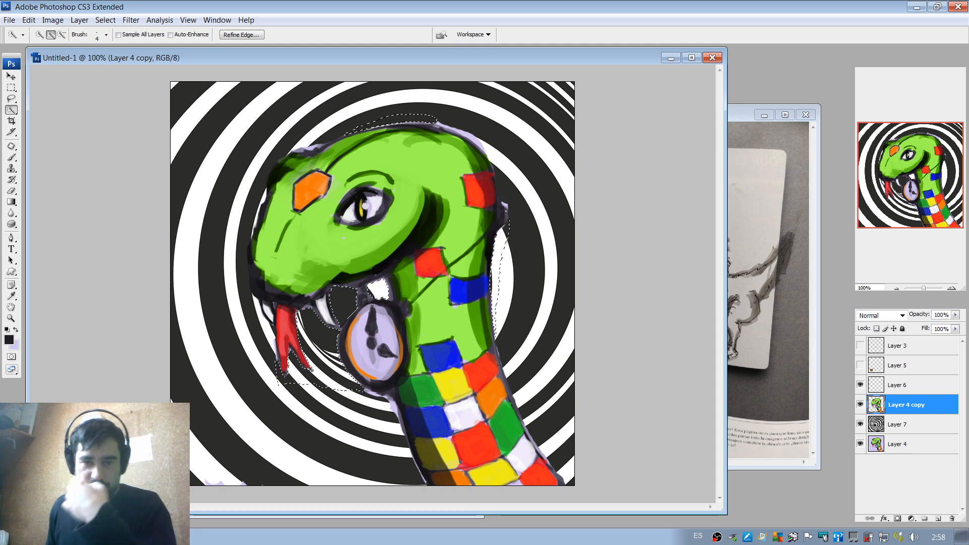
key(ctrl+d)
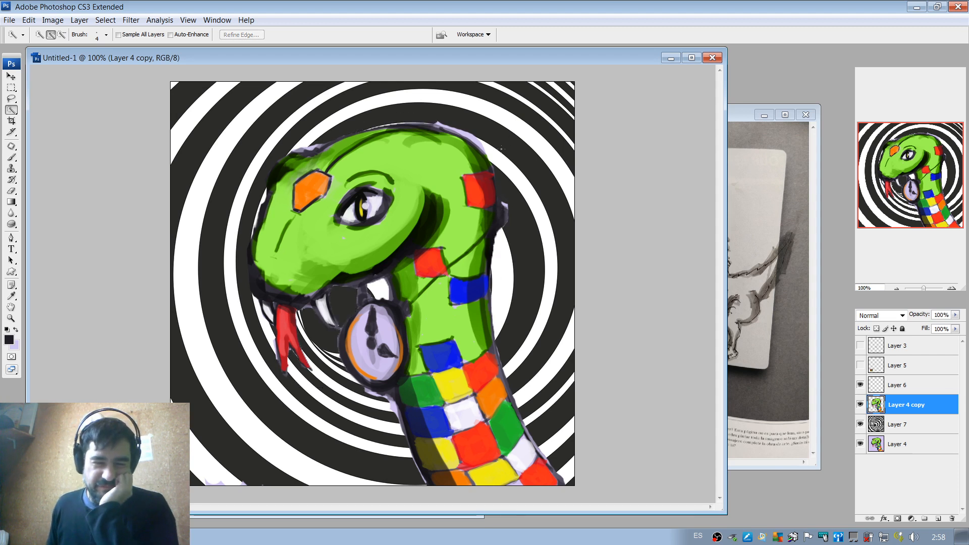
Add an empty layer directly above the spiral's Layer 7.
click(919, 424)
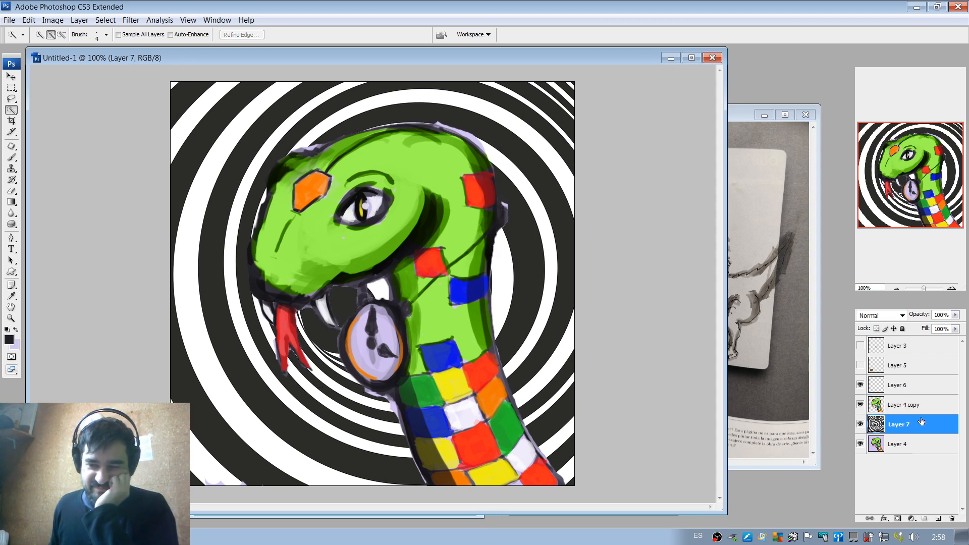
click(937, 519)
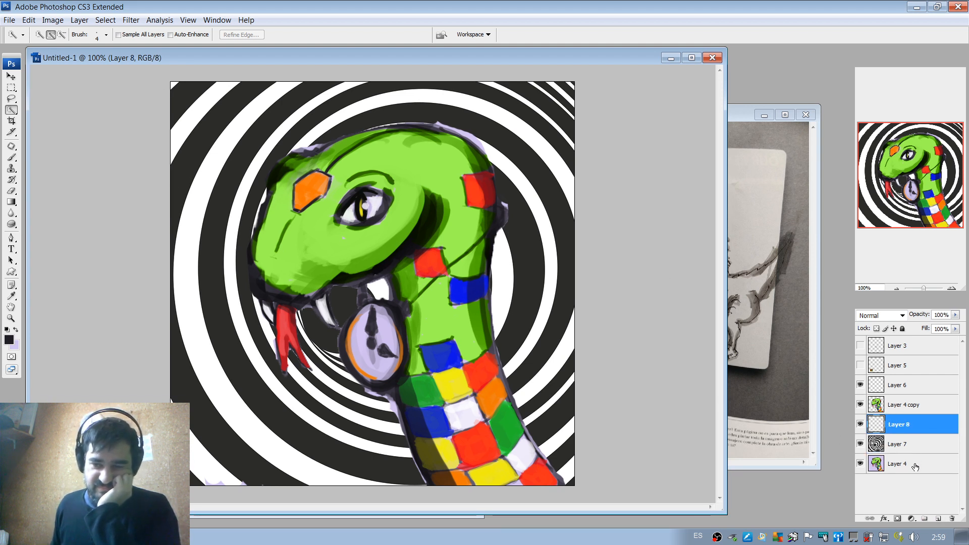
Move the original Layer 4 above spiral Layer 7 and set its opacity to 90%.
drag(915, 467, 911, 435)
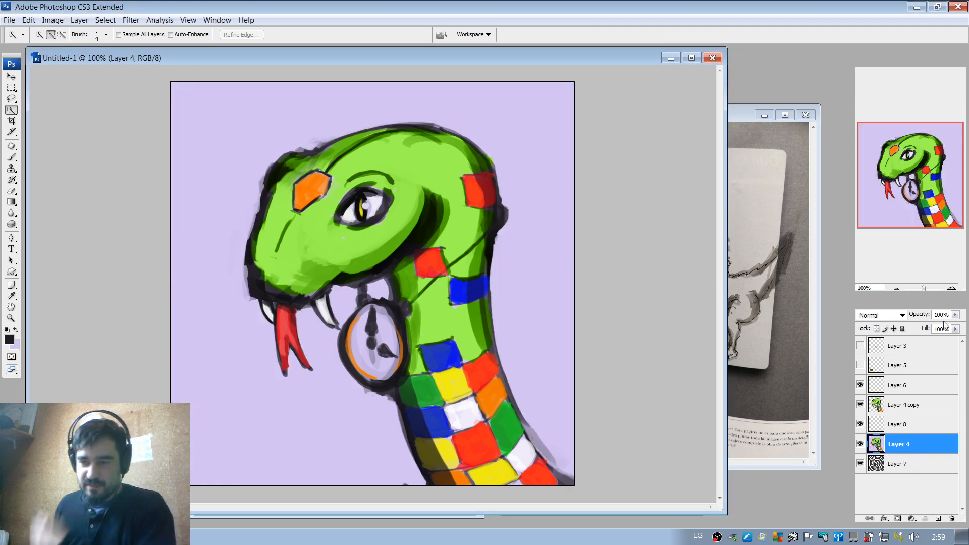
click(955, 314)
mouse_move(954, 324)
mouse_down()
mouse_move(917, 322)
mouse_move(951, 328)
mouse_up()
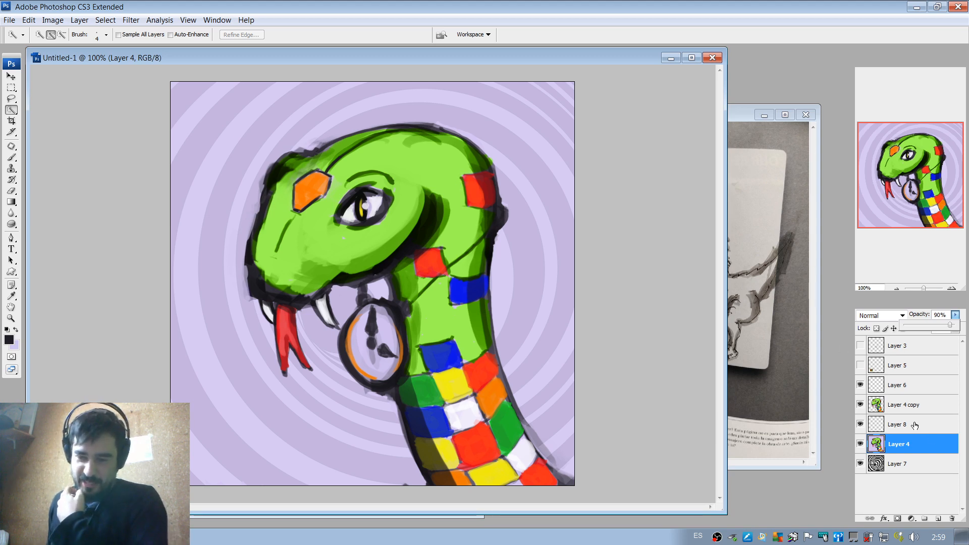
Select Layer 6 and set the brush's foreground colour to the dark purple 513577.
click(908, 386)
click(861, 386)
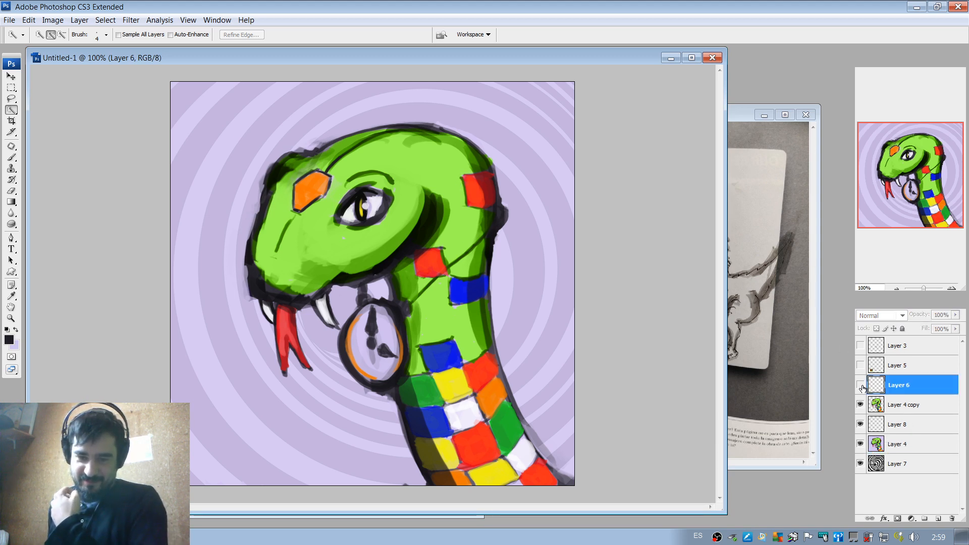
click(860, 385)
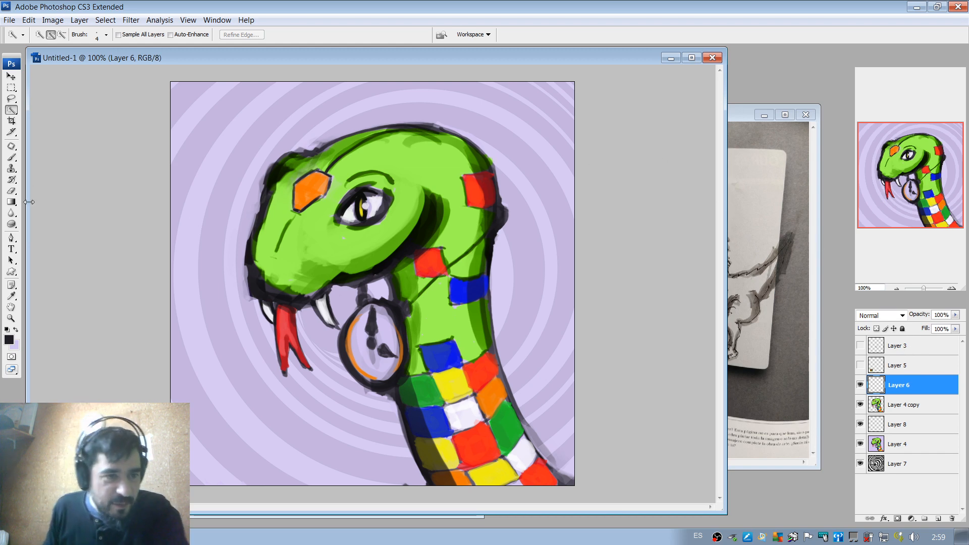
click(11, 157)
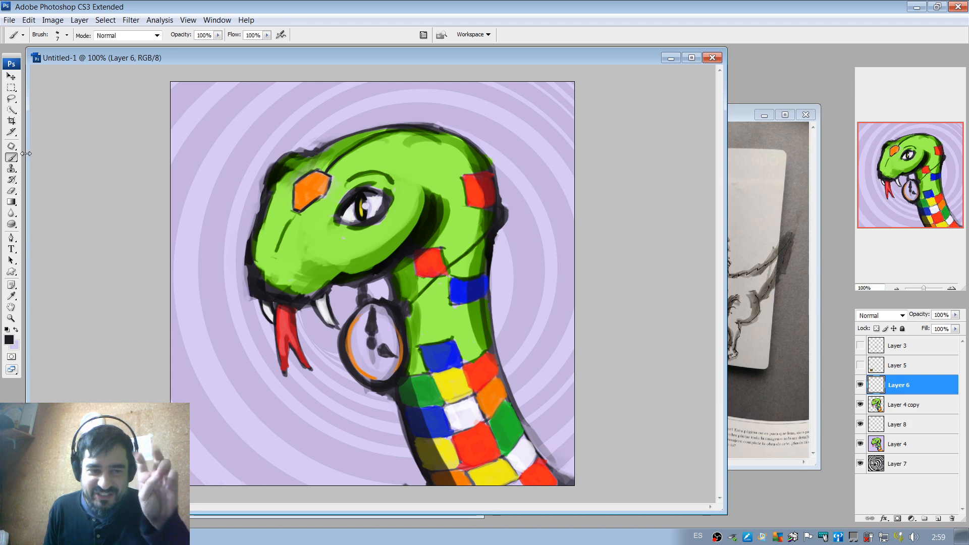
click(8, 339)
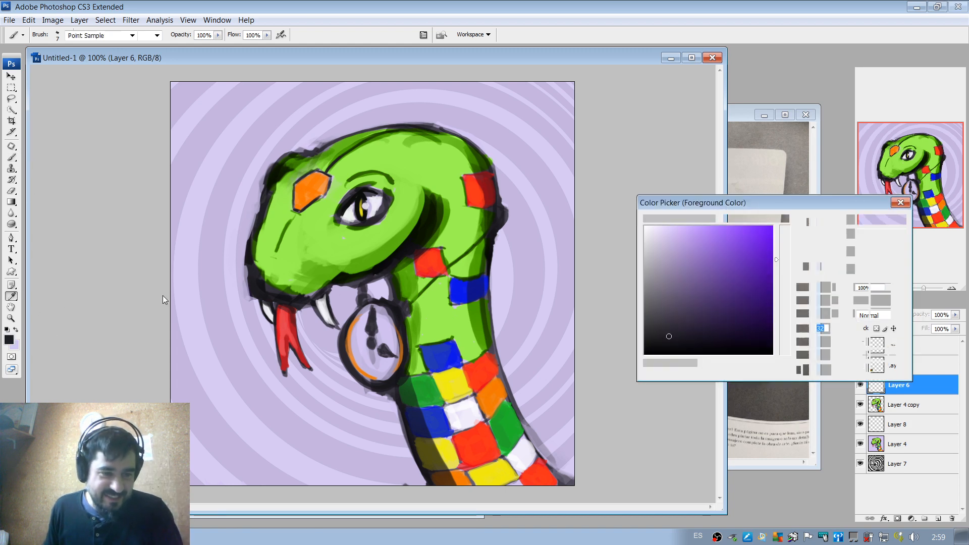
mouse_move(669, 300)
mouse_down()
mouse_move(712, 316)
mouse_move(716, 294)
mouse_up()
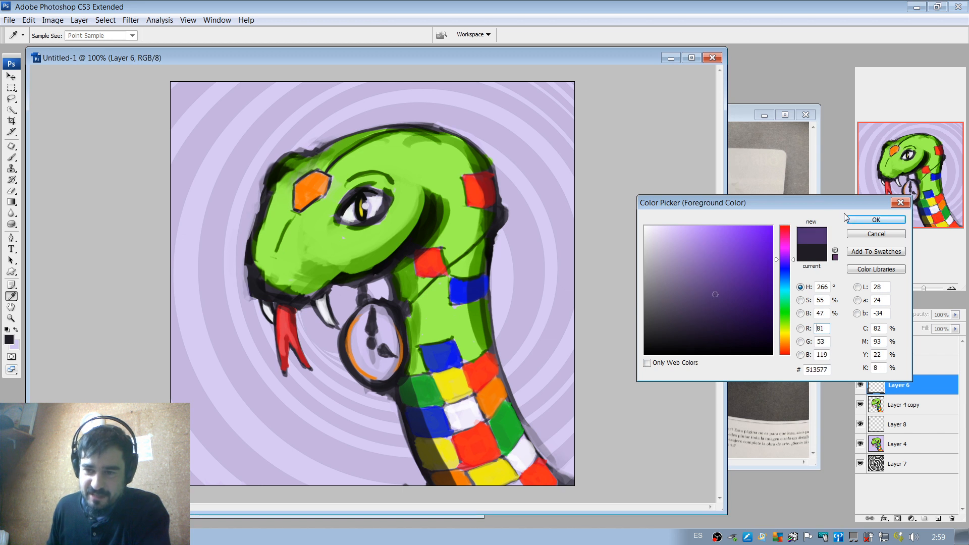
click(865, 223)
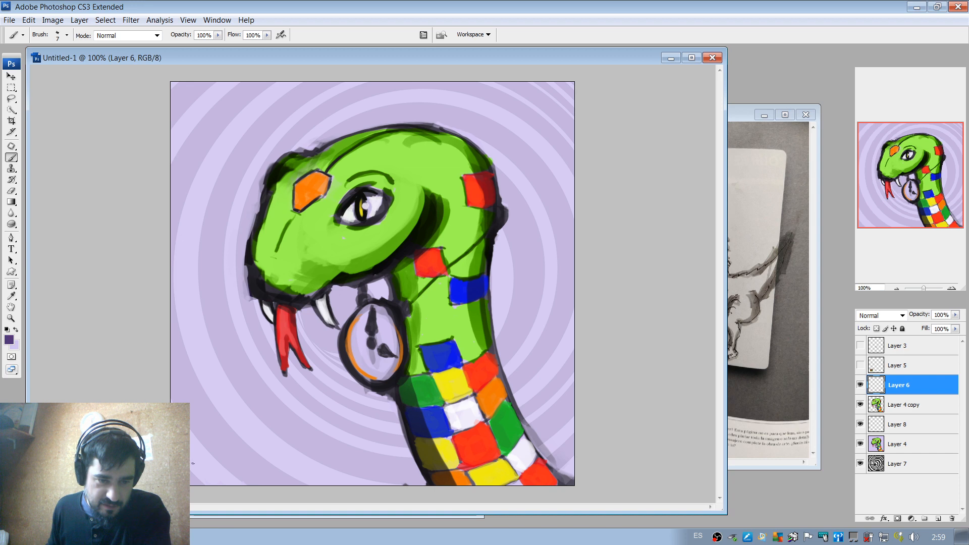
Paint a small dark purple signature monogram with dots in the lower-left corner of the artwork on Layer 6.
mouse_move(194, 446)
mouse_down()
mouse_move(203, 469)
mouse_move(209, 460)
mouse_move(192, 468)
mouse_move(206, 447)
mouse_up()
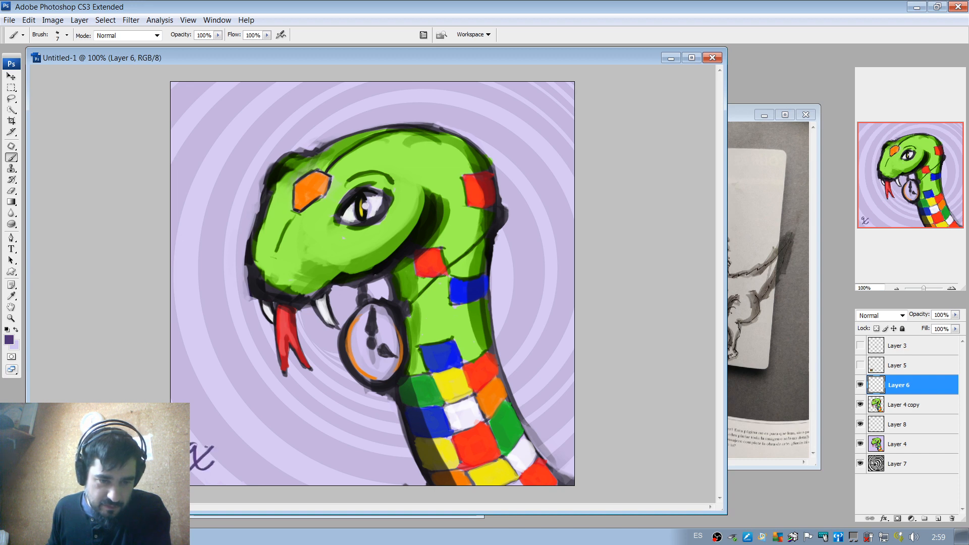
click(200, 448)
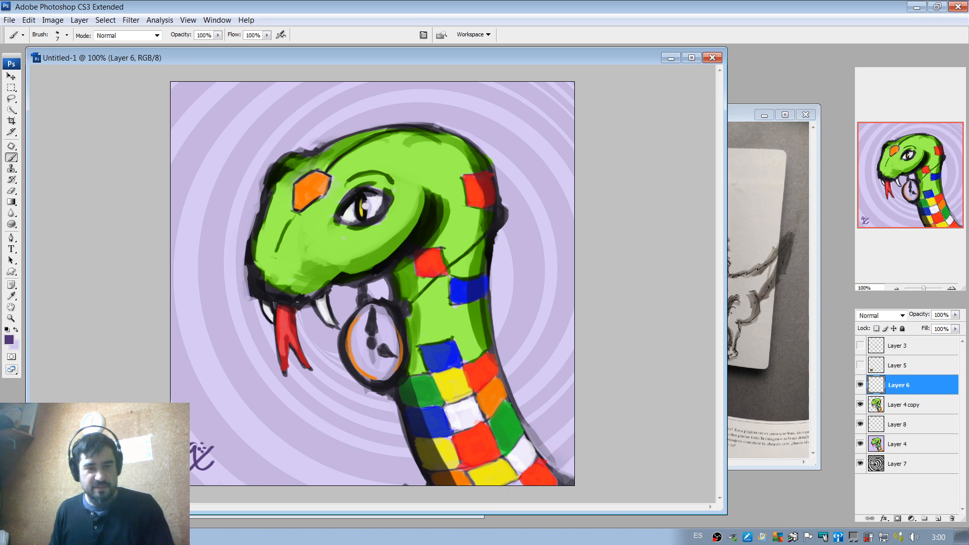
click(898, 286)
click(898, 288)
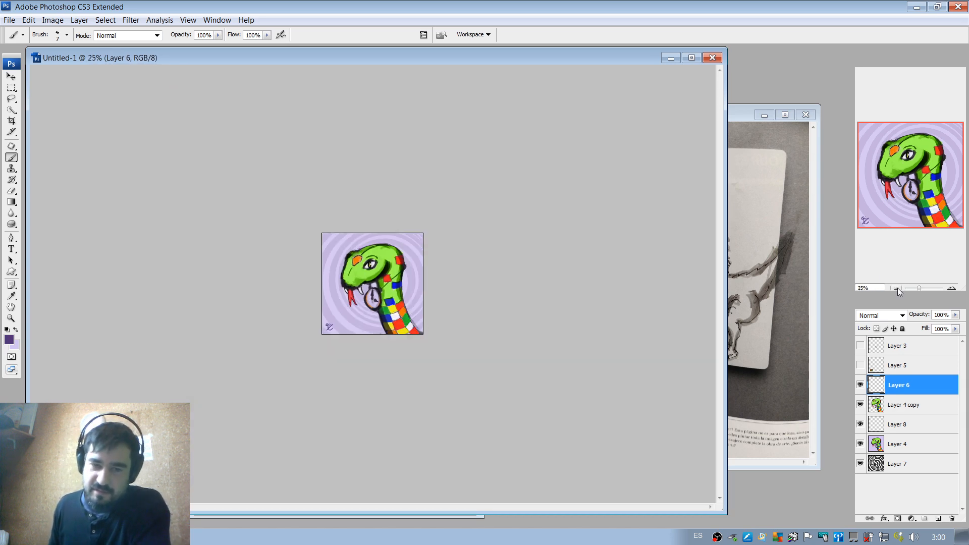
click(898, 288)
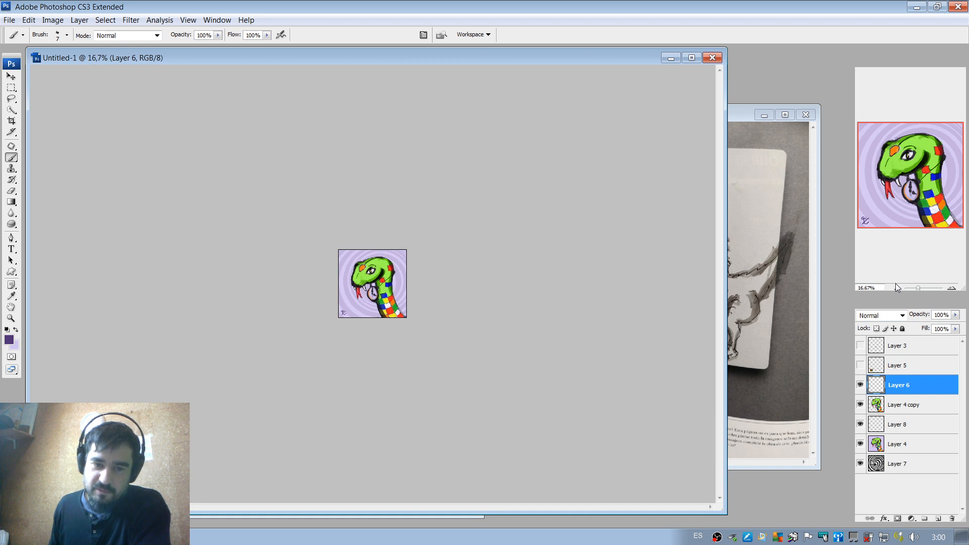
click(950, 288)
click(950, 289)
click(950, 288)
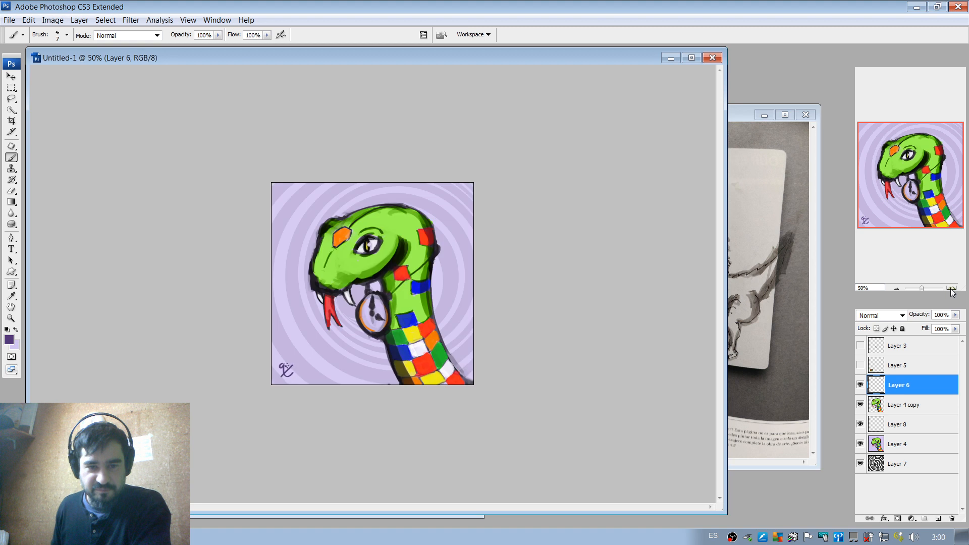
click(950, 288)
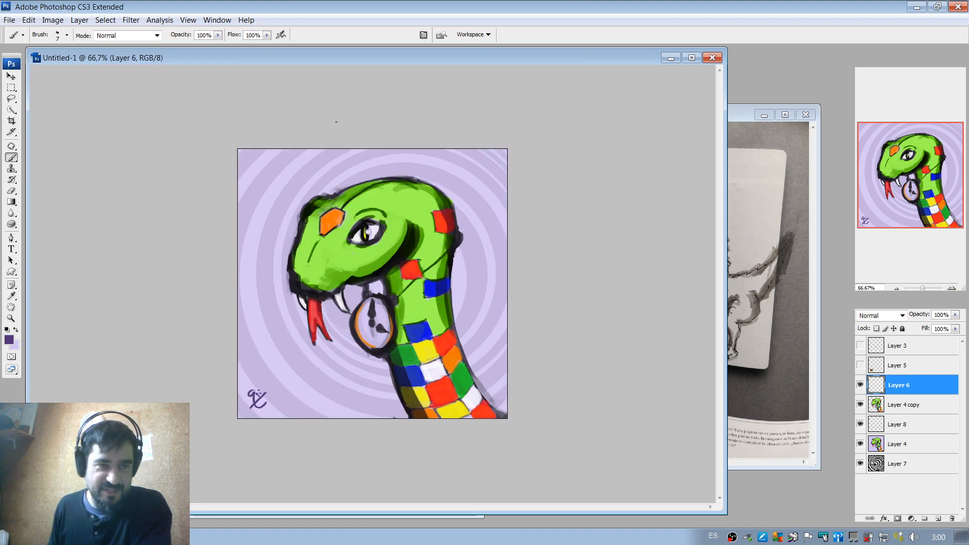
Save the painting as a layered PSD in live painting profiles, named with the person's name plus "_snake", with maximized compatibility.
click(10, 20)
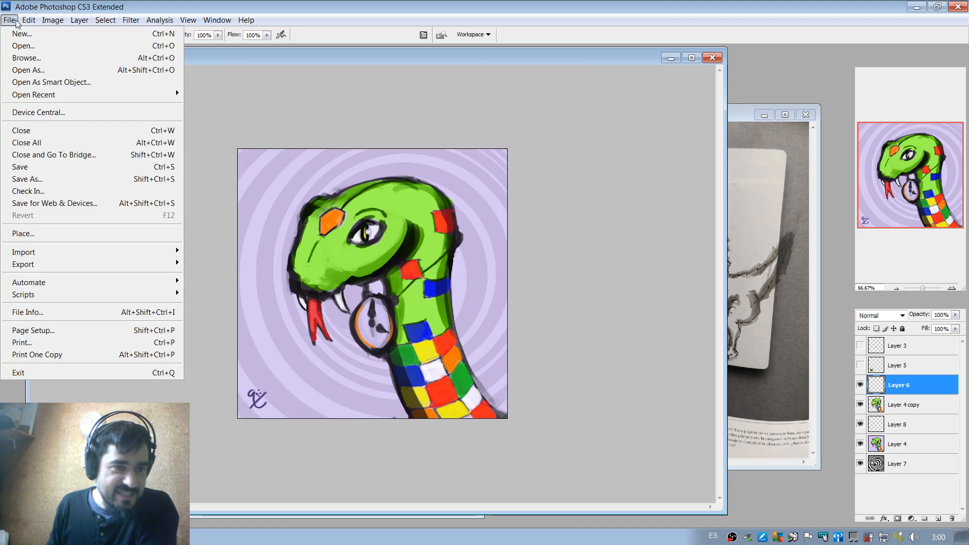
click(44, 179)
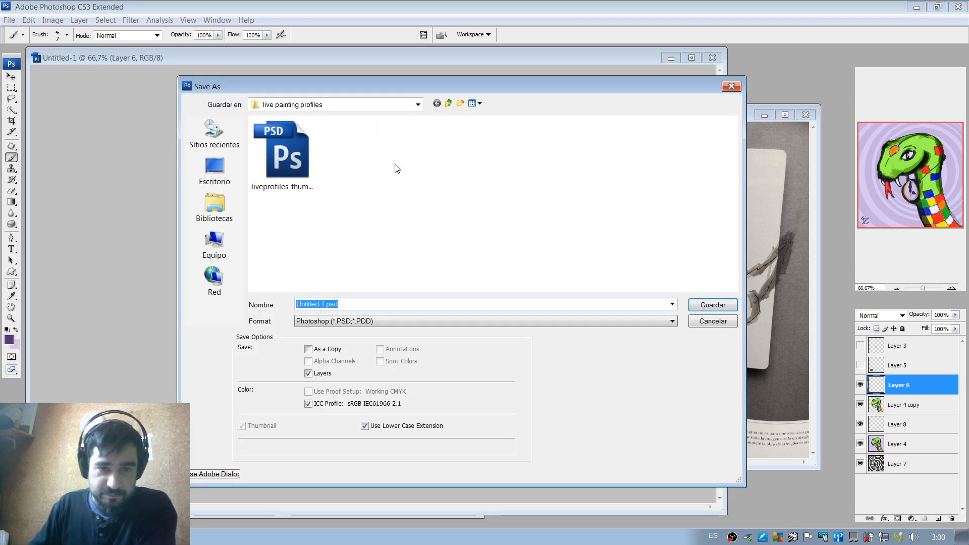
click(324, 305)
key(shift+Home)
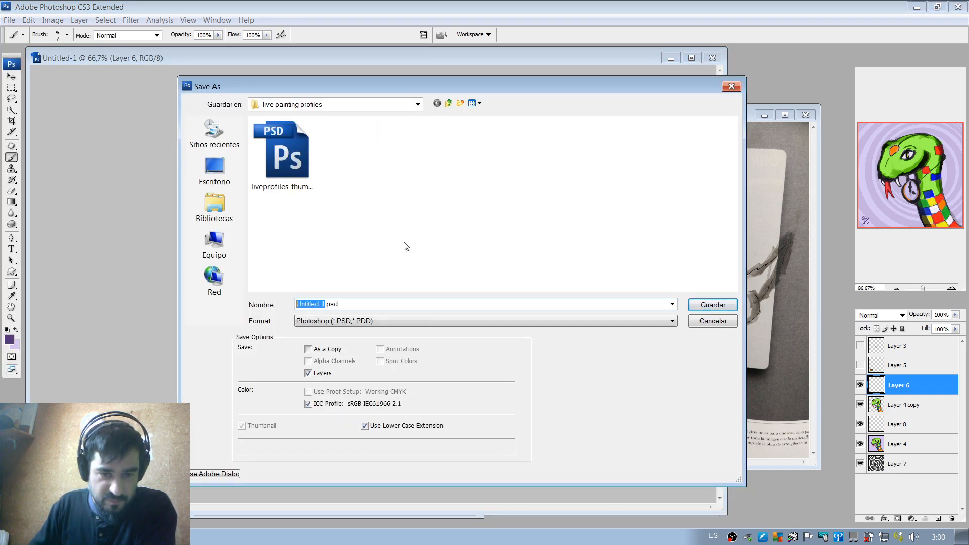
text(Ste)
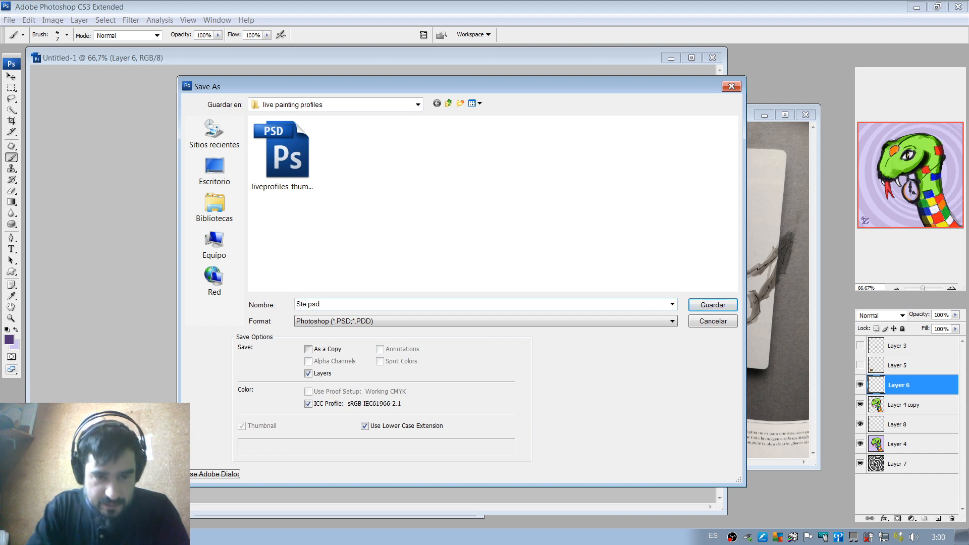
text(rlyn)
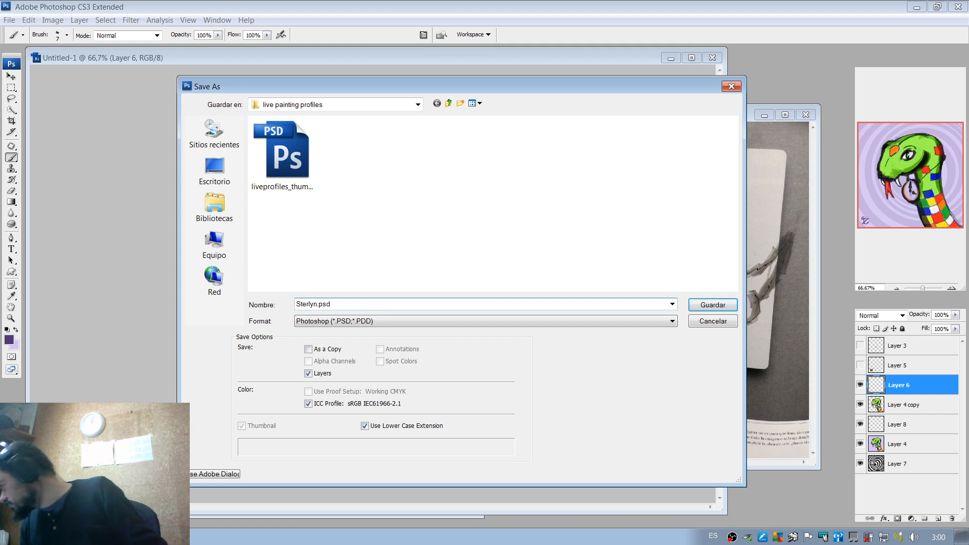
text(_snake)
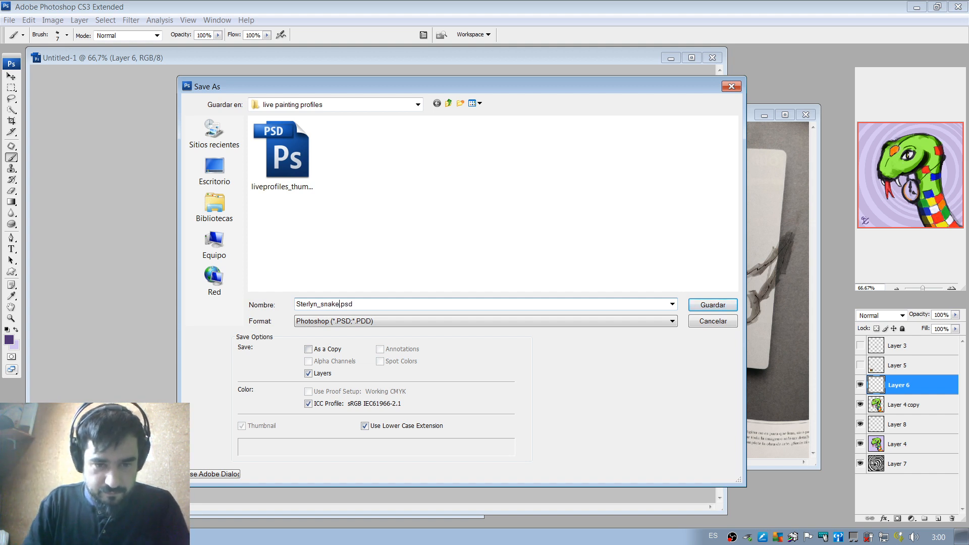
key(Return)
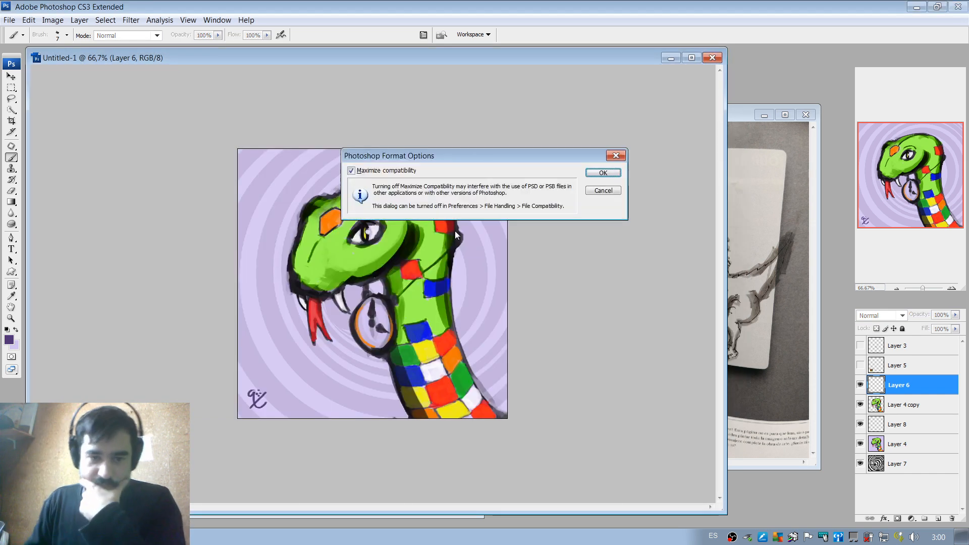
click(607, 174)
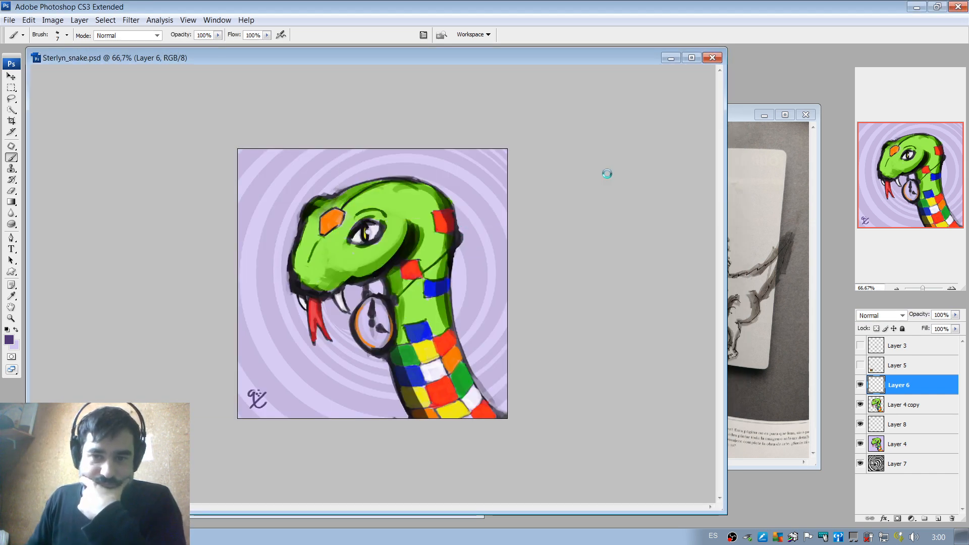
Export the painting for the web as a PNG-24 into the live painting profiles folder under the same file name.
click(10, 20)
click(76, 203)
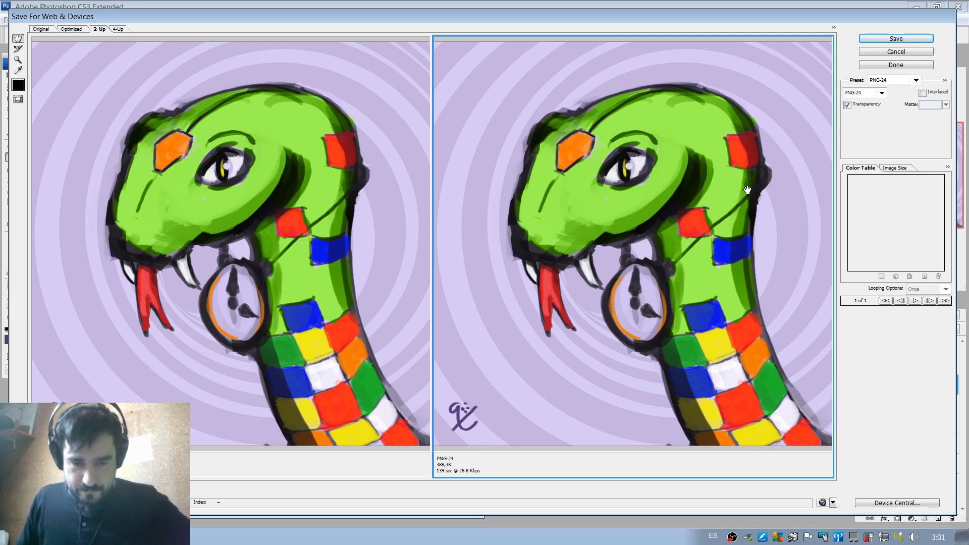
click(897, 39)
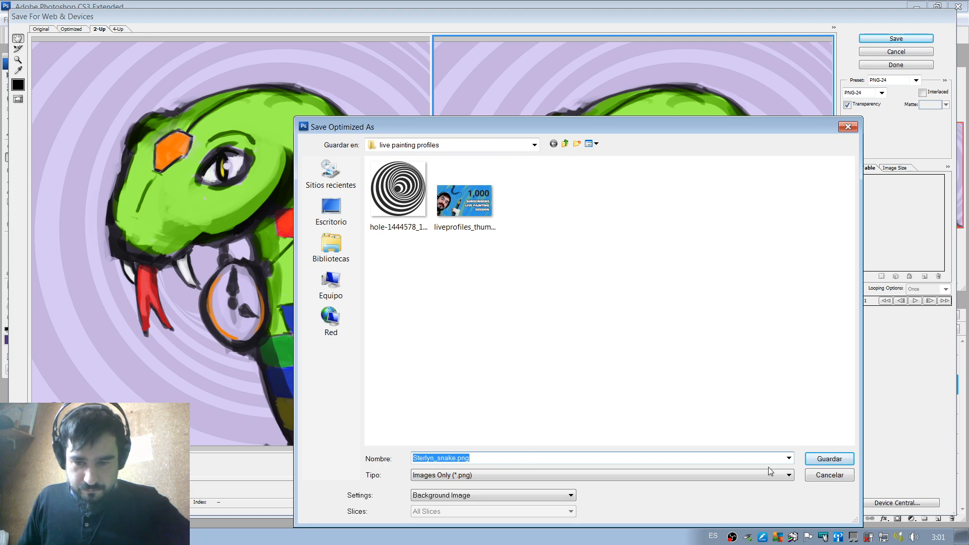
click(848, 459)
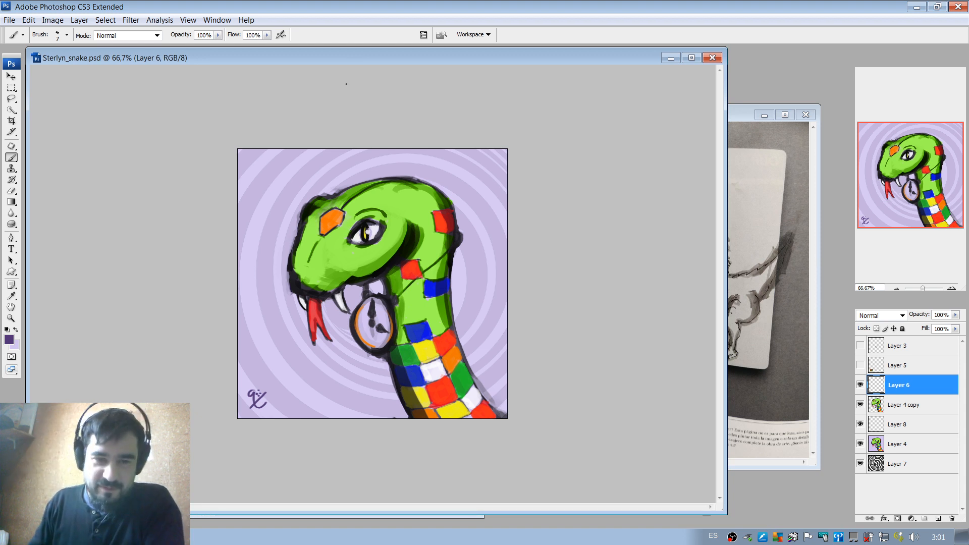
Close the spiral reference image hole-1444578_1280.png and reposition the snake painting's window.
click(951, 287)
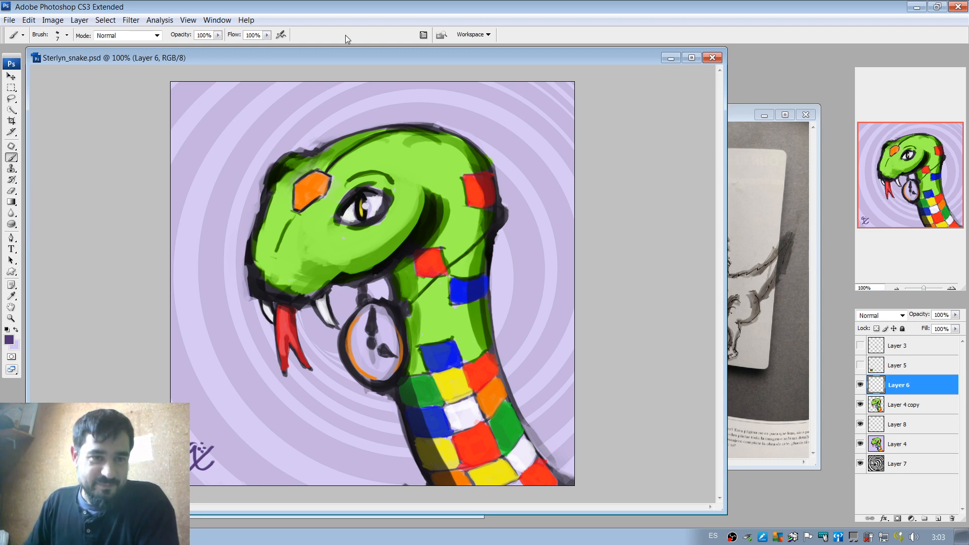
double_click(340, 57)
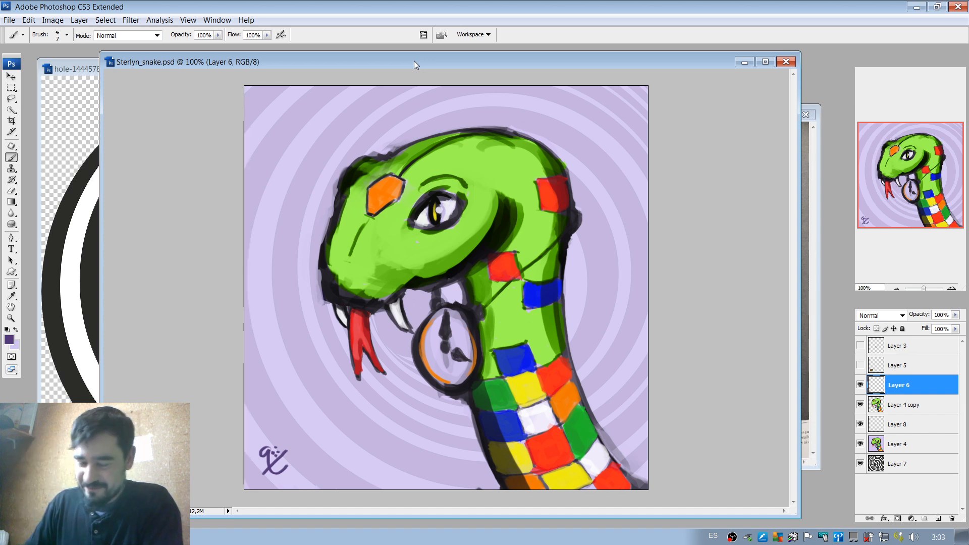
click(66, 67)
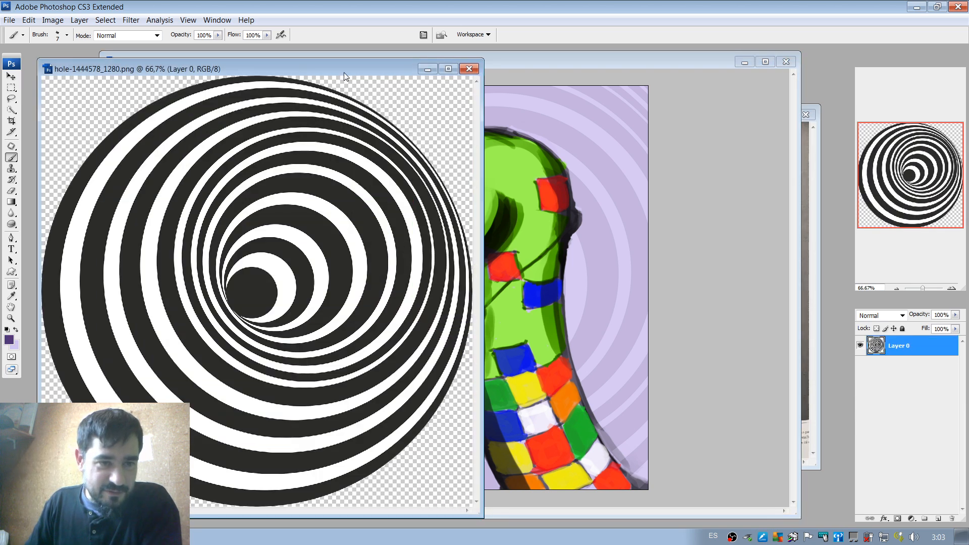
click(466, 69)
drag(653, 61, 565, 66)
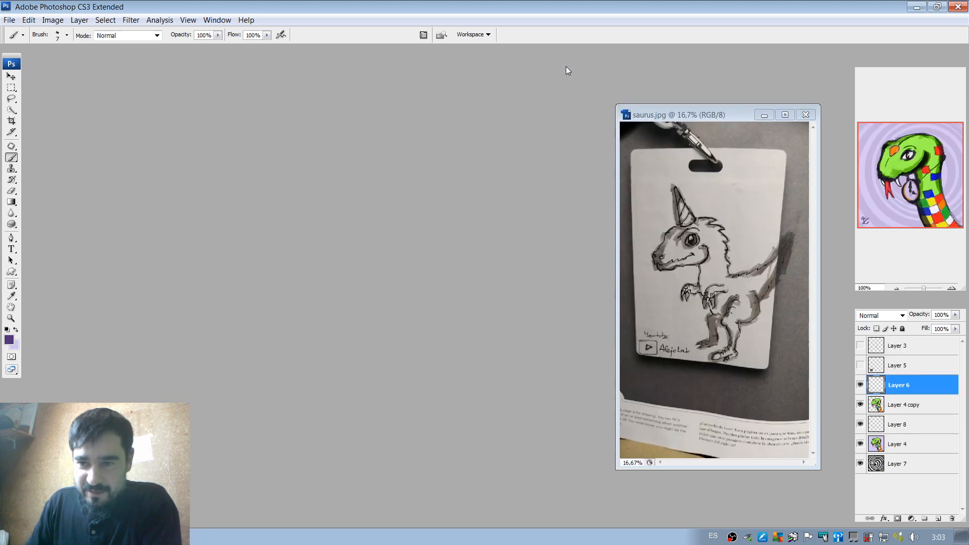
Minimize the saurus.jpg window and move the snake painting to the middle of the workspace.
click(743, 116)
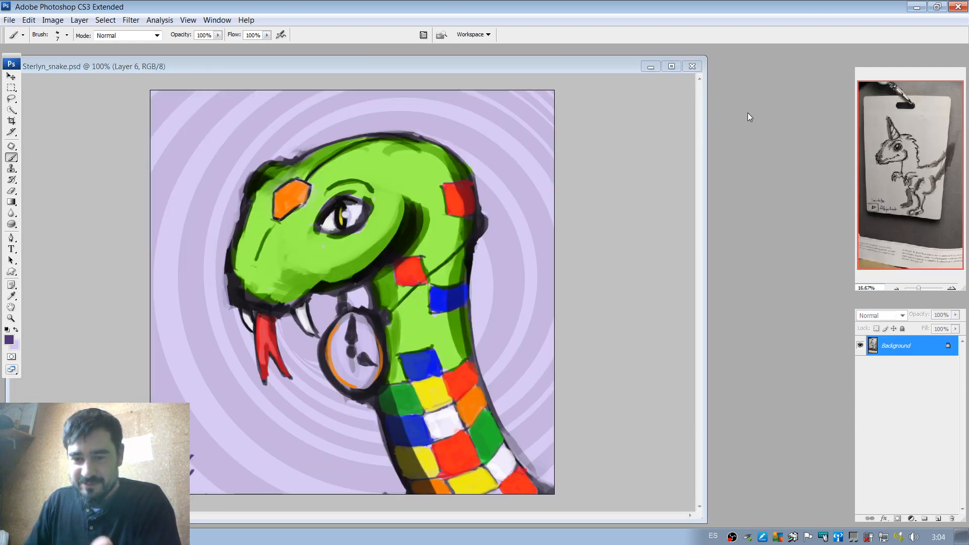
click(758, 116)
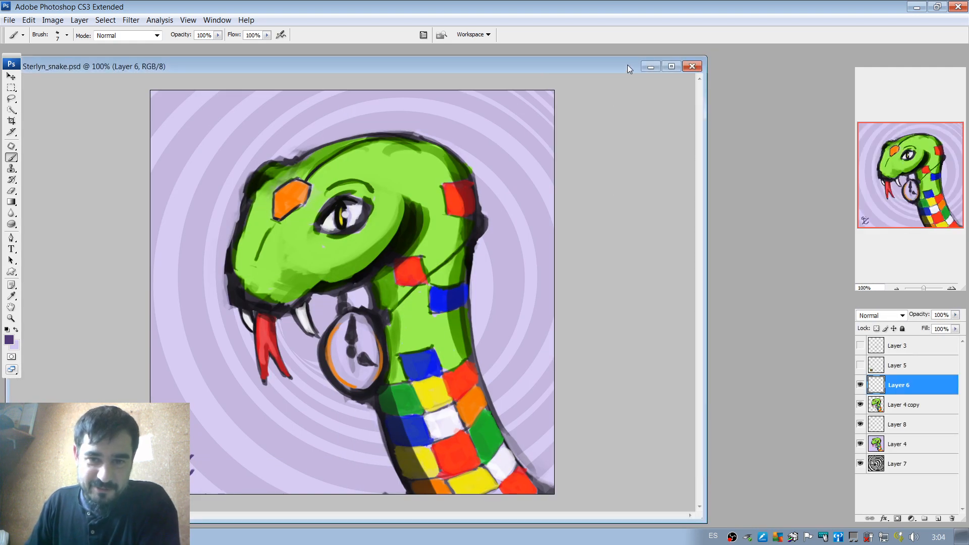
drag(628, 65, 708, 63)
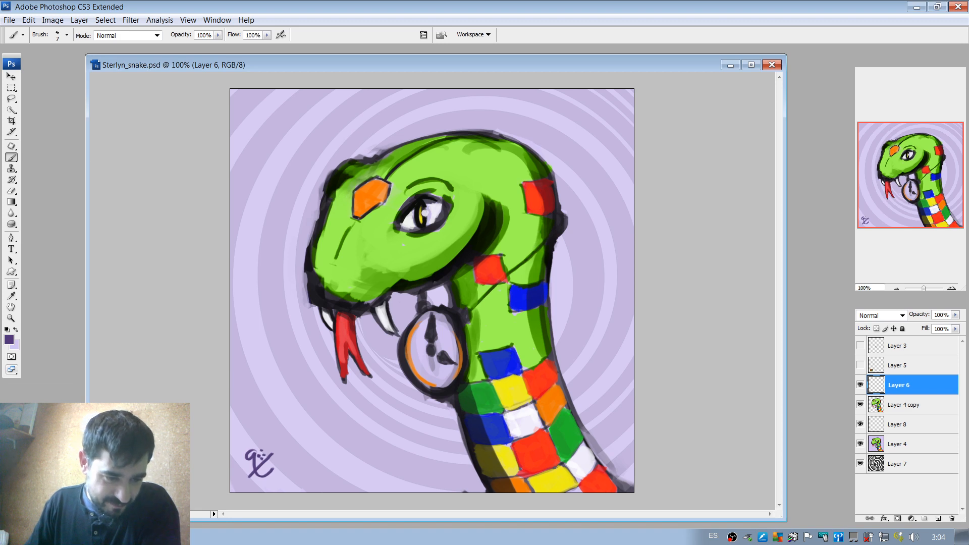
Maximize saurus.jpg and enlarge it to 33.33% to examine the horned dinosaur drawing.
click(63, 520)
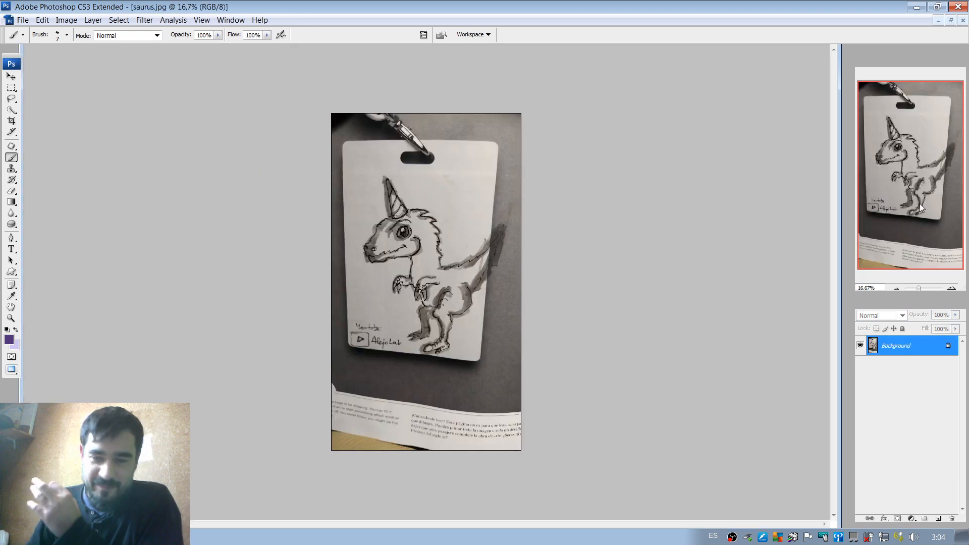
click(951, 288)
click(952, 288)
drag(929, 183, 929, 165)
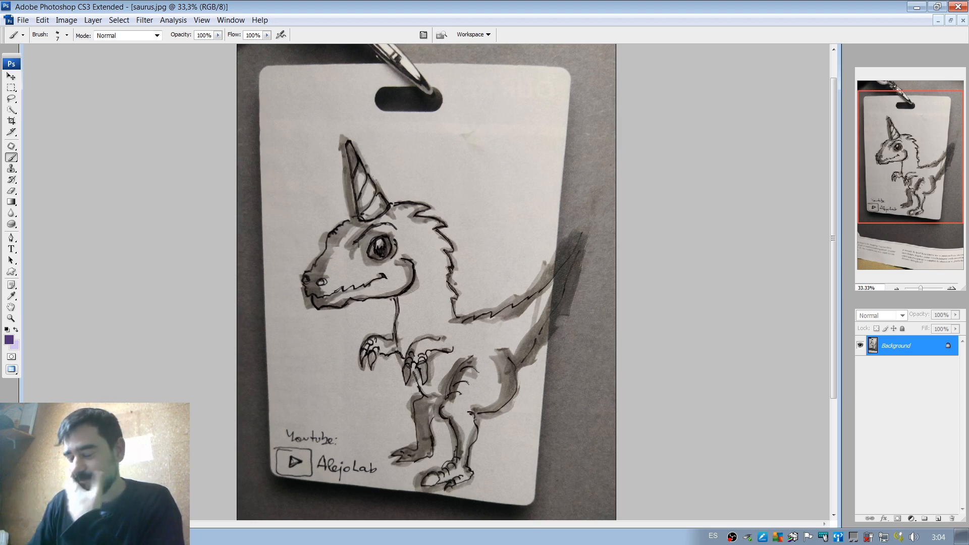
Restore saurus.jpg to a floating window and minimize it to return to the snake painting.
click(951, 20)
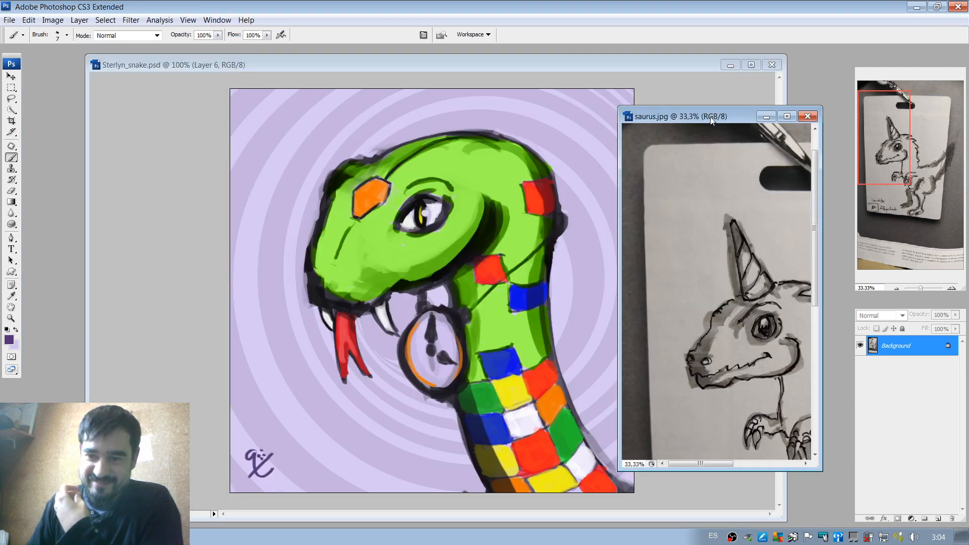
drag(710, 116, 664, 110)
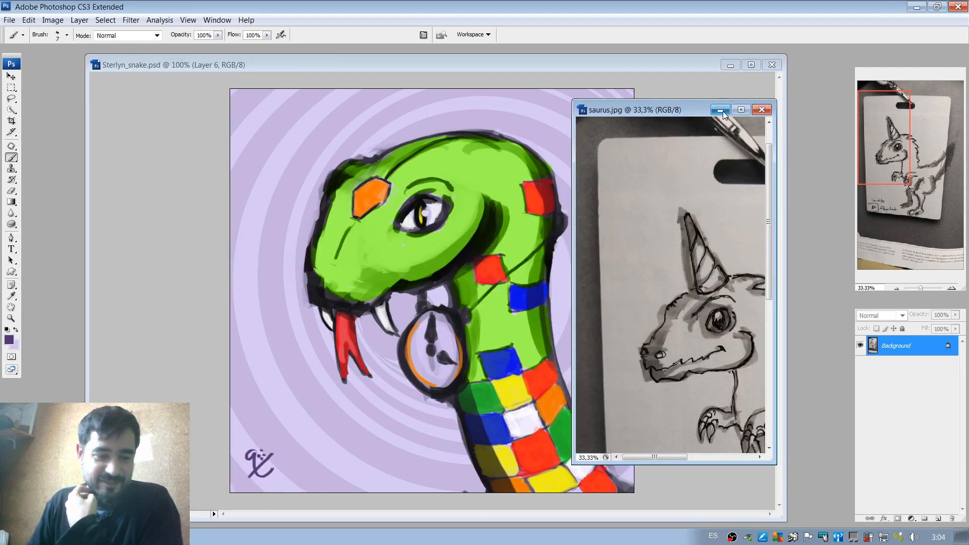
click(723, 111)
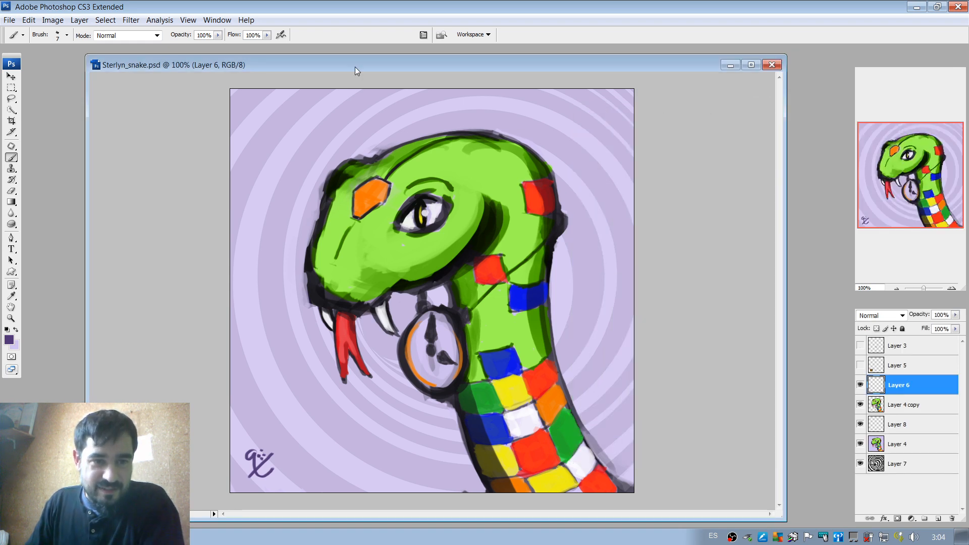
Close the snake painting Sterlyn_snake.psd, saving its changes.
drag(365, 67, 395, 66)
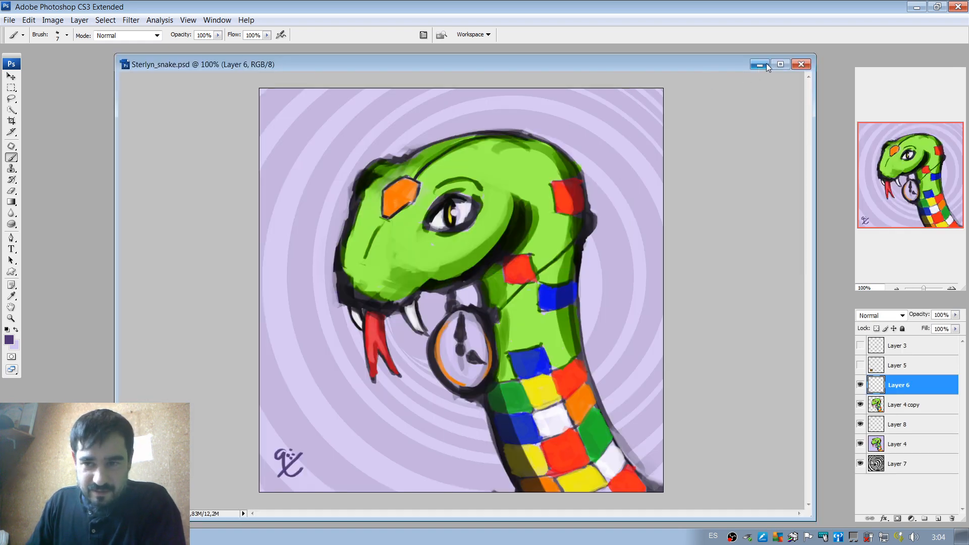
click(801, 64)
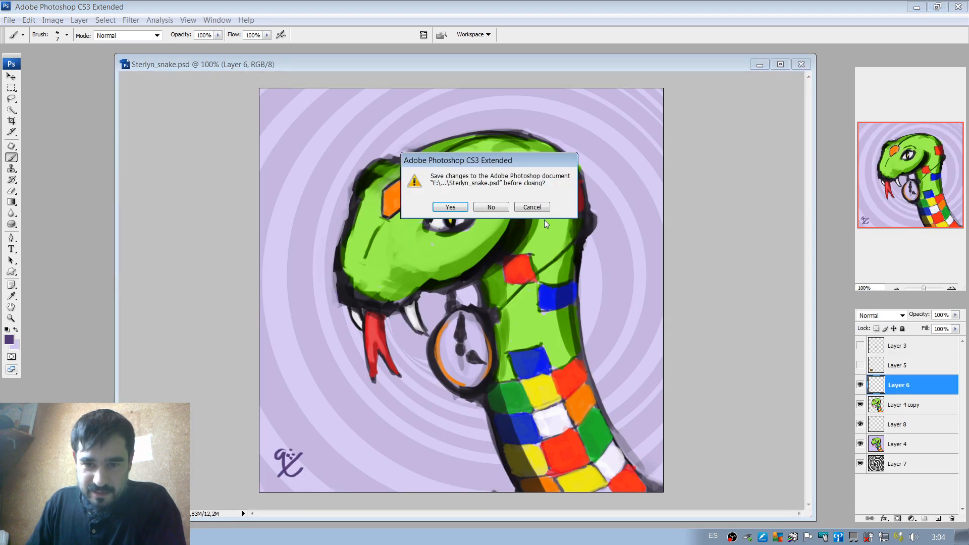
click(454, 207)
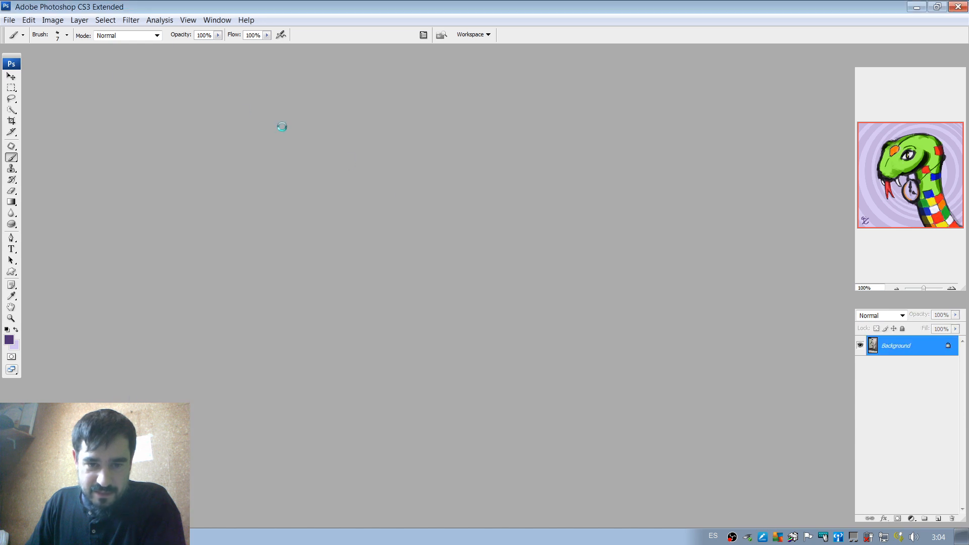
Create a new blank RGB document of 800 by 800 pixels with a white background.
click(9, 20)
click(15, 31)
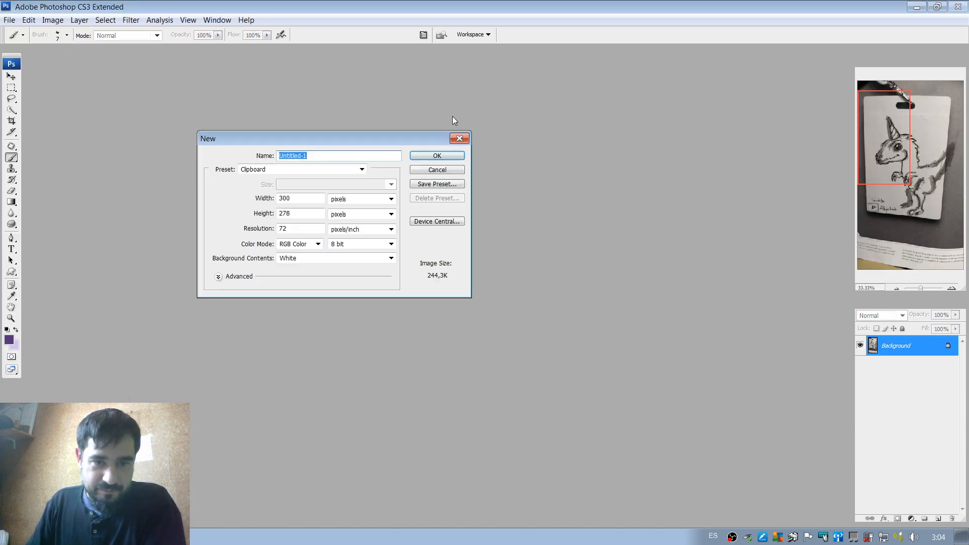
double_click(284, 198)
text(800)
double_click(302, 213)
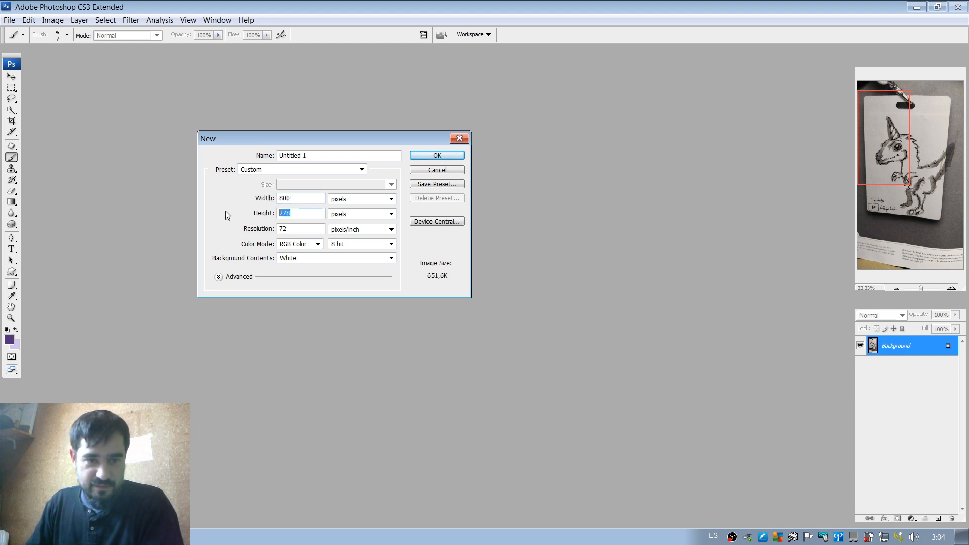
text(800)
click(437, 155)
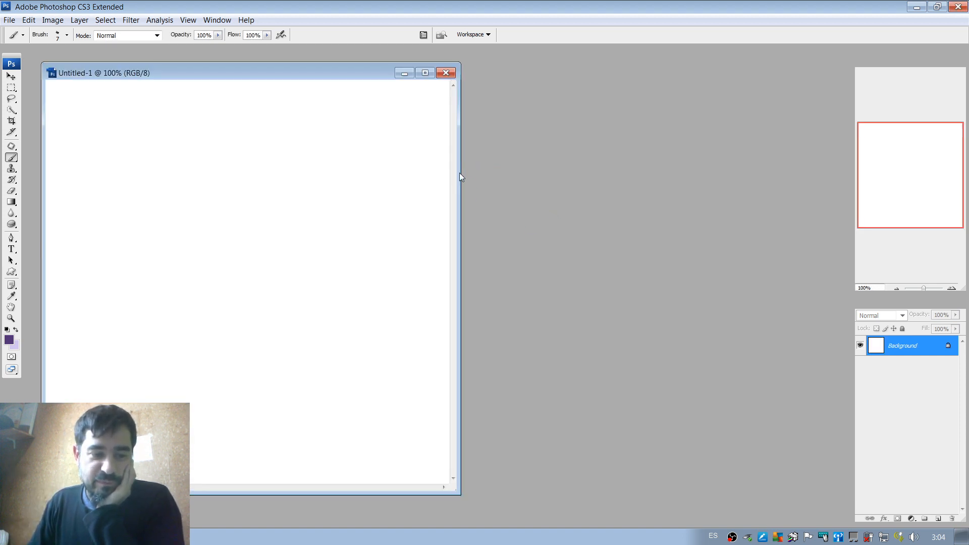
Reposition and enlarge the blank document's window, and maximize it to fill the workspace.
drag(358, 74, 459, 63)
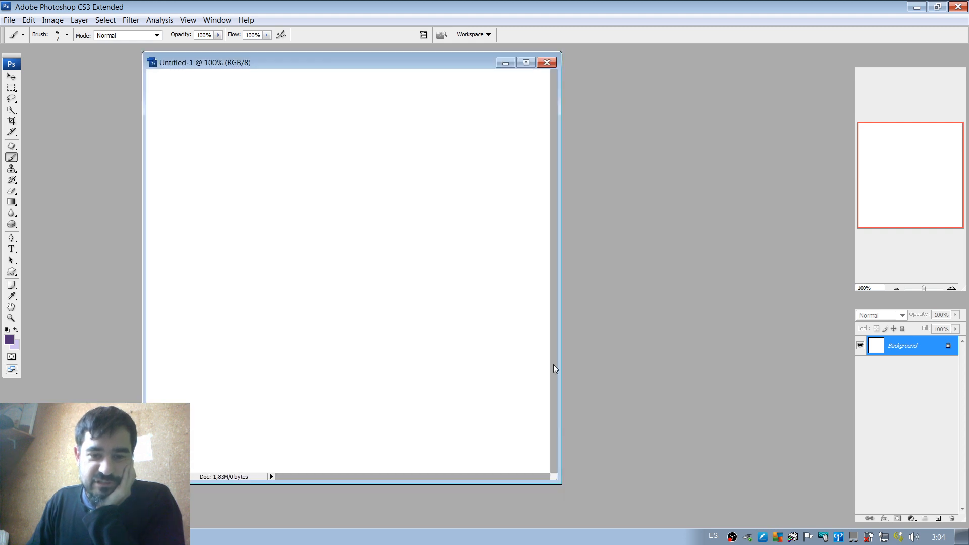
drag(564, 492, 719, 522)
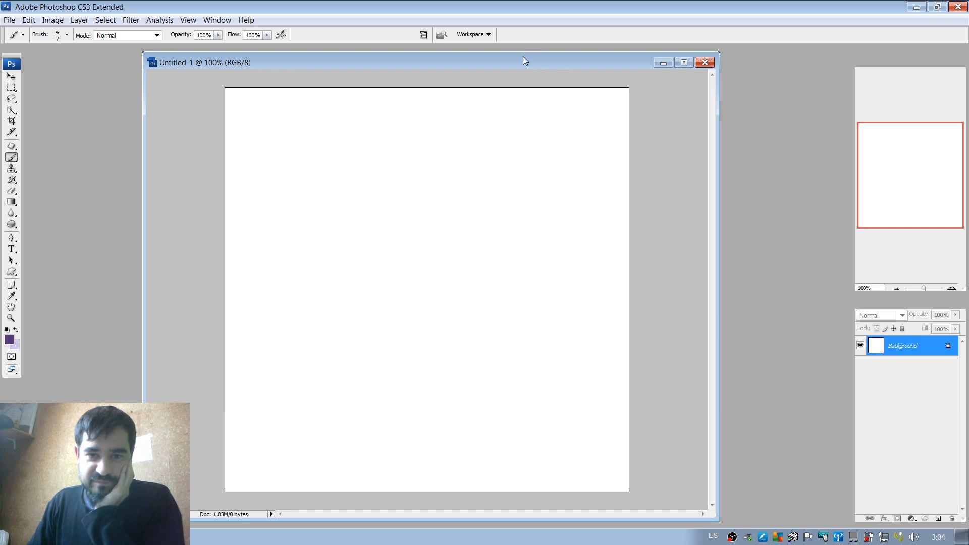
drag(523, 57, 515, 49)
click(676, 55)
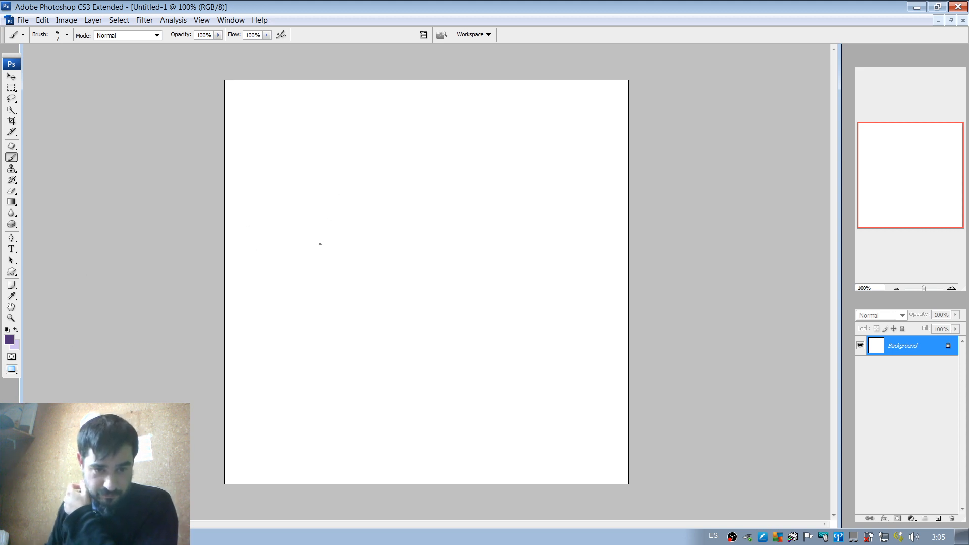
Handwrite the artist's social media handle, starting with an @ sign, in purple brush strokes across the upper middle of the canvas.
mouse_move(302, 272)
mouse_down()
mouse_move(319, 219)
mouse_move(328, 273)
mouse_up()
mouse_move(309, 258)
mouse_down()
mouse_move(362, 261)
mouse_move(382, 251)
mouse_move(383, 291)
mouse_up()
click(387, 242)
drag(402, 248, 405, 244)
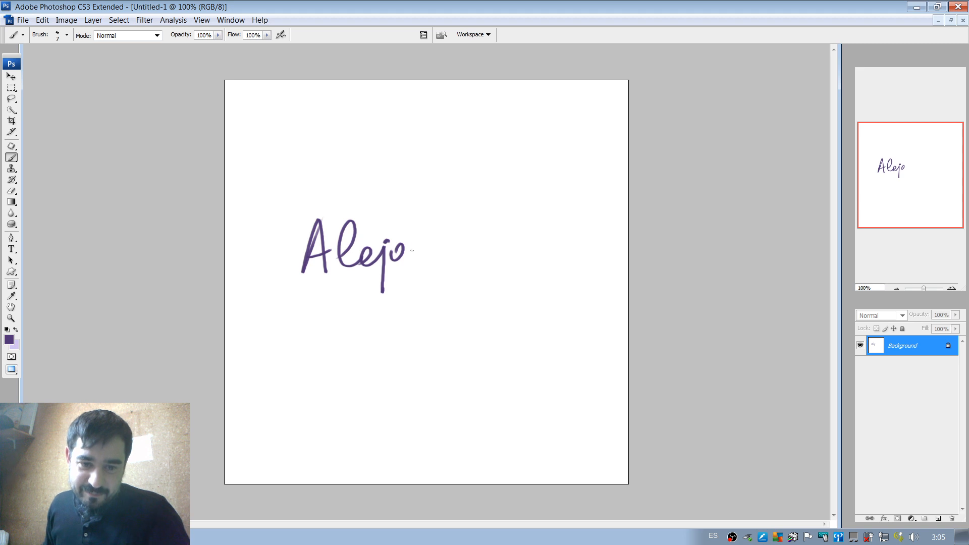
mouse_move(412, 250)
mouse_down()
mouse_move(417, 268)
mouse_move(441, 266)
mouse_up()
mouse_move(451, 228)
mouse_down()
mouse_move(457, 252)
mouse_move(446, 265)
mouse_move(483, 266)
mouse_move(505, 247)
mouse_move(516, 264)
mouse_move(537, 263)
mouse_move(549, 230)
mouse_up()
mouse_move(545, 251)
mouse_down()
mouse_move(557, 247)
mouse_move(566, 263)
mouse_up()
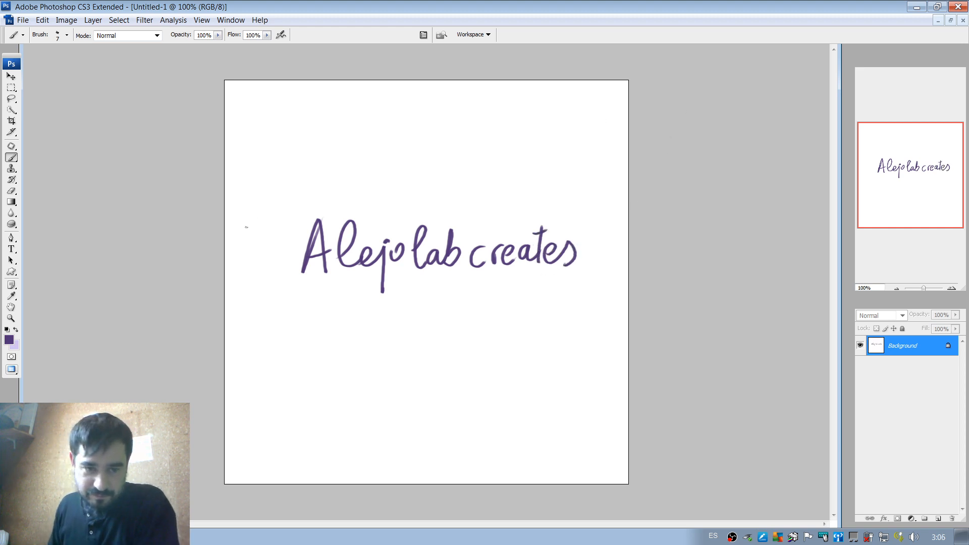
mouse_move(281, 235)
mouse_down()
mouse_move(281, 247)
mouse_move(293, 240)
mouse_move(281, 247)
mouse_up()
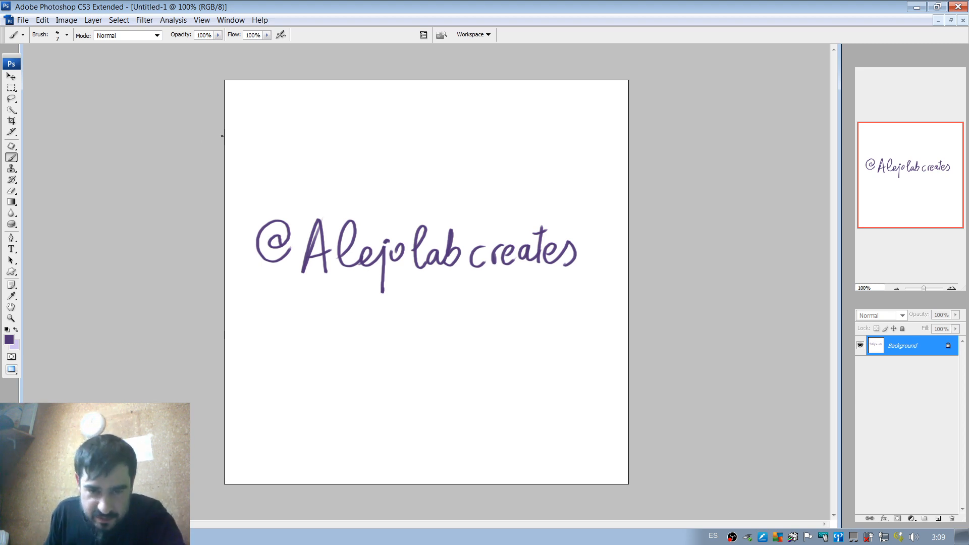
Scribble large purple loops over the handwriting, and add an empty layer above Background while keeping Background as the active layer.
mouse_move(351, 256)
mouse_down()
mouse_move(259, 275)
mouse_move(424, 232)
mouse_move(505, 197)
mouse_move(527, 215)
mouse_up()
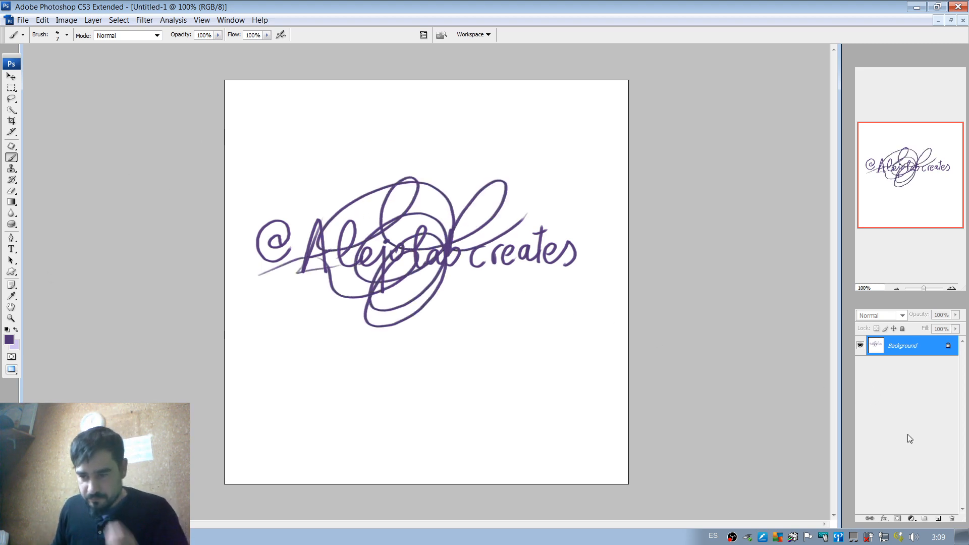
click(938, 518)
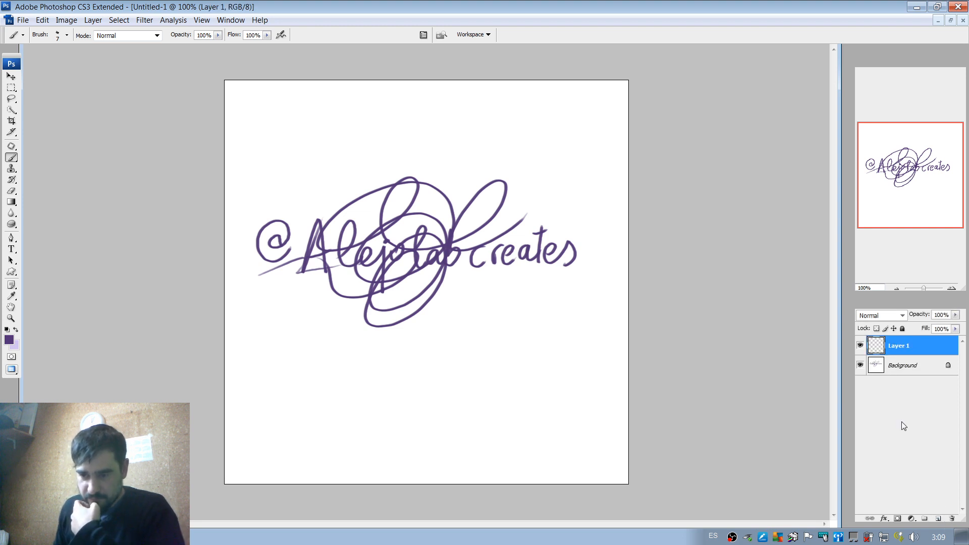
click(923, 376)
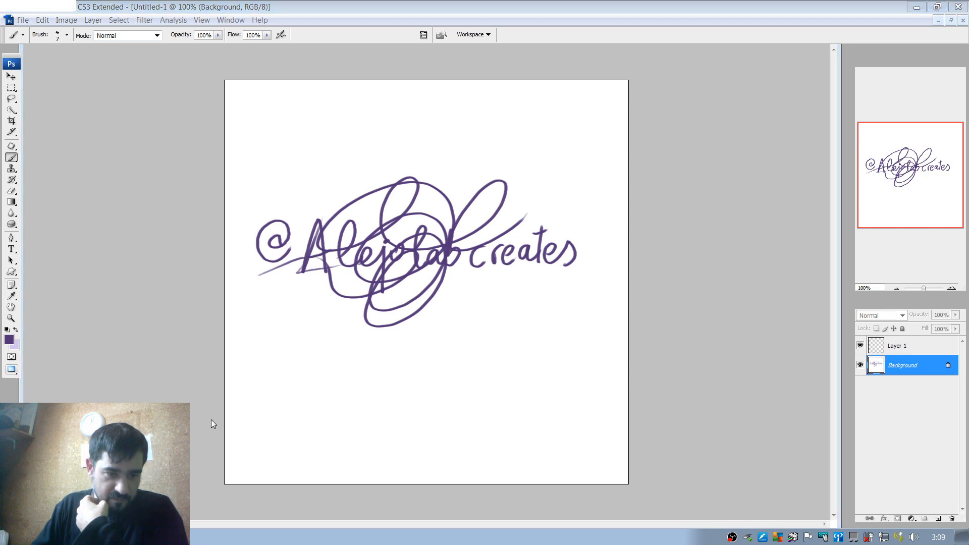
Switch to Chrome and return to the start of the Google Images results for "time travel swirly thing".
key(alt+Tab)
click(345, 25)
click(347, 32)
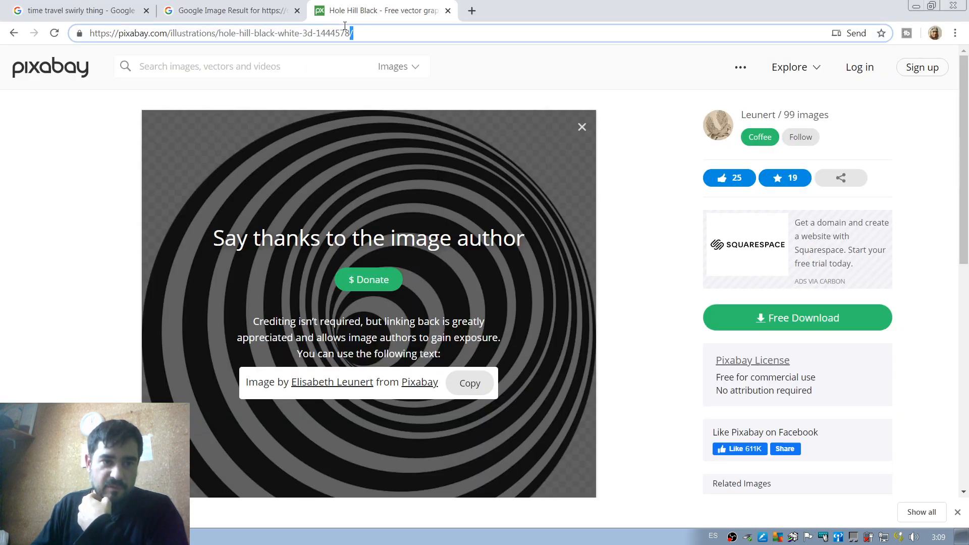
click(96, 11)
scroll(312, 126, up, 20)
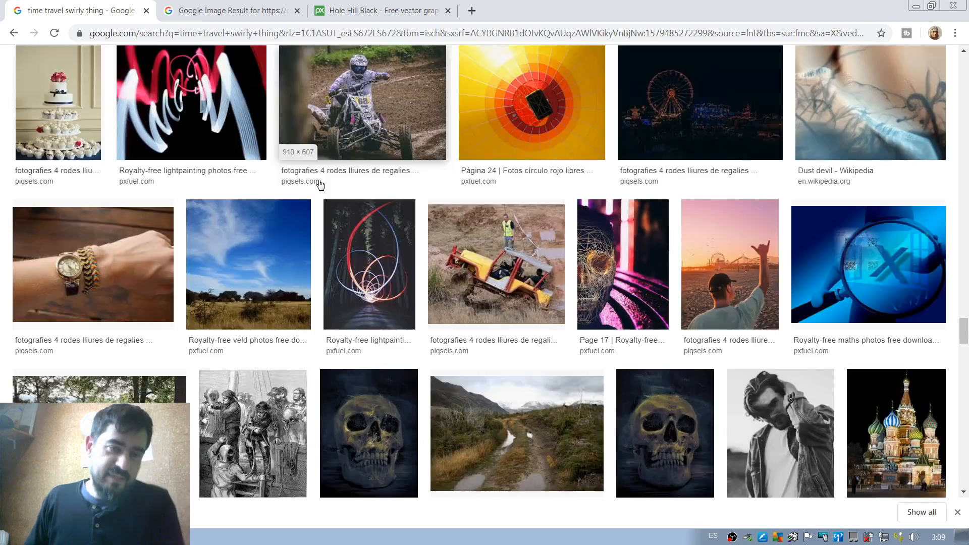
scroll(333, 105, up, 10)
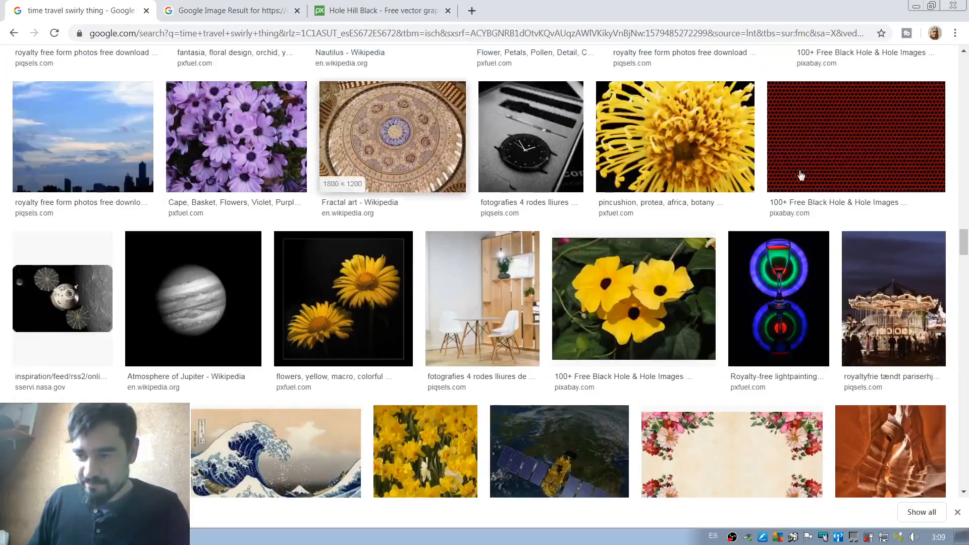
drag(966, 243, 968, 66)
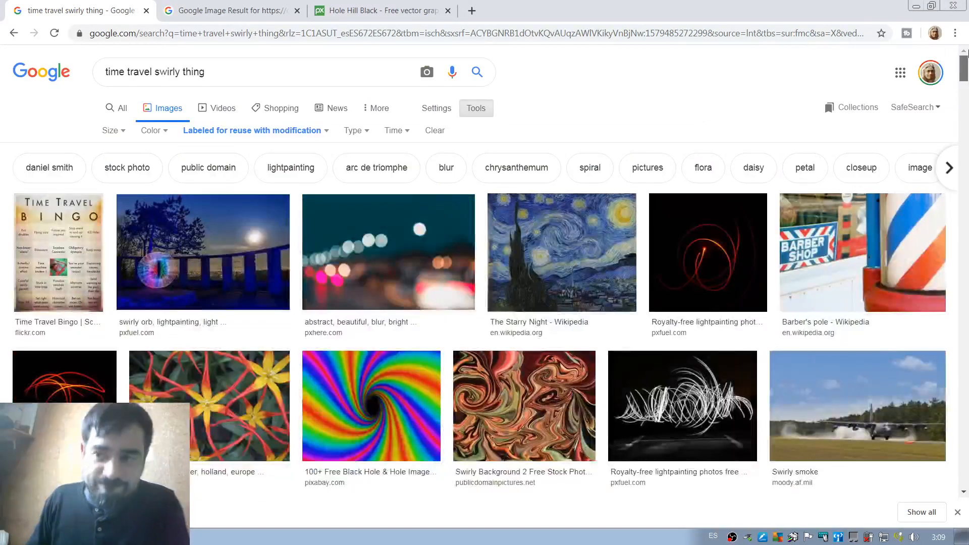
Replace the Google Images query with "snow leopard" and run the search.
drag(206, 73, 19, 66)
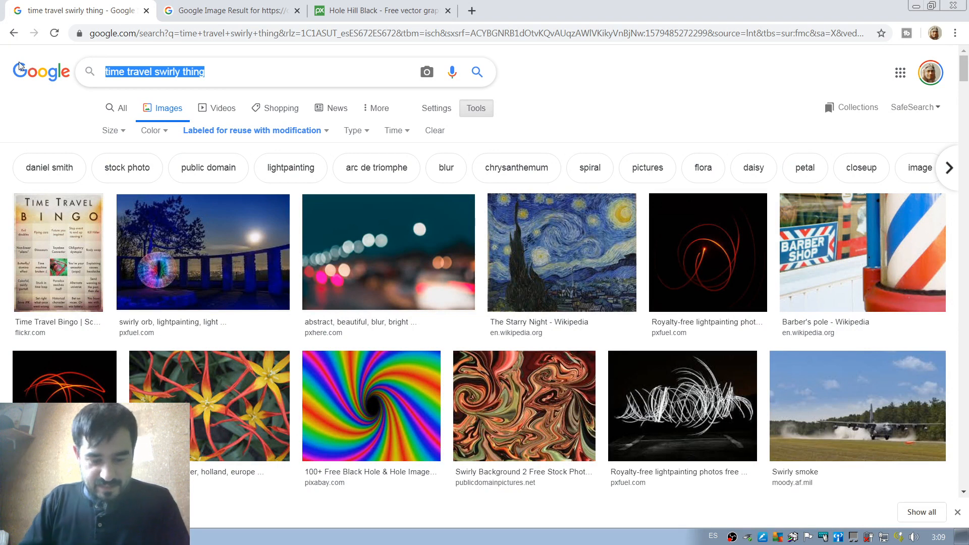
text(snow la)
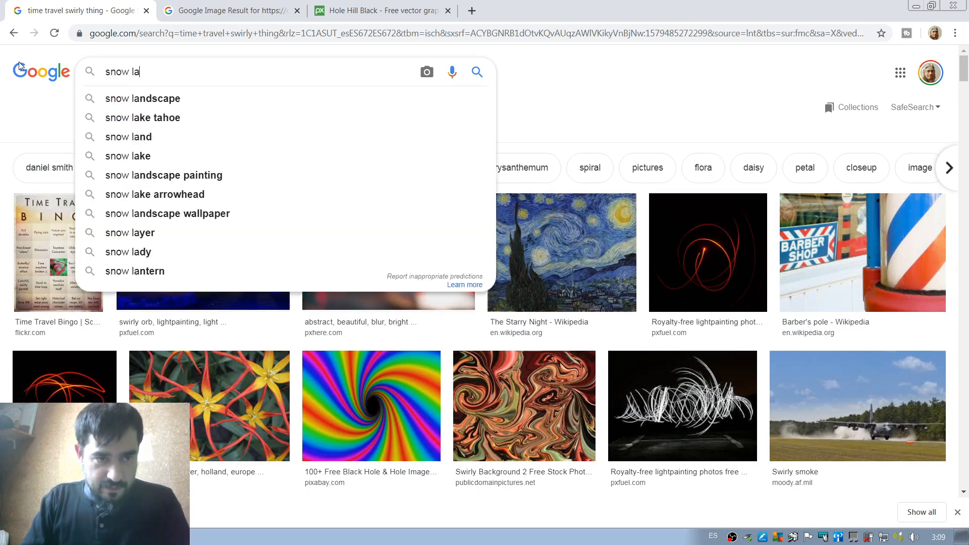
key(BackSpace)
text(eop)
key(Down)
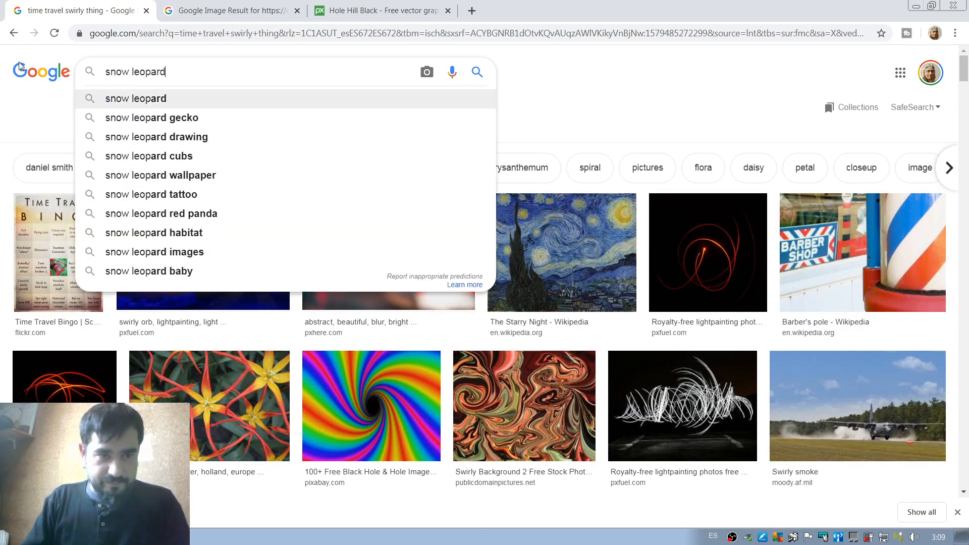
key(Return)
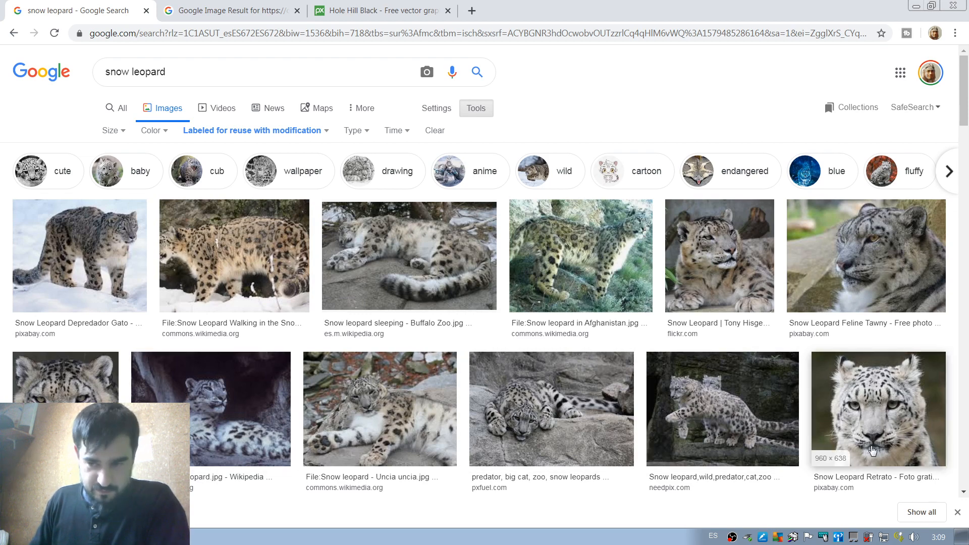
Open the Wikipedia page of "File:Snow leopard portrait.jpg" from the image results and copy the photo.
scroll(201, 384, down, 2)
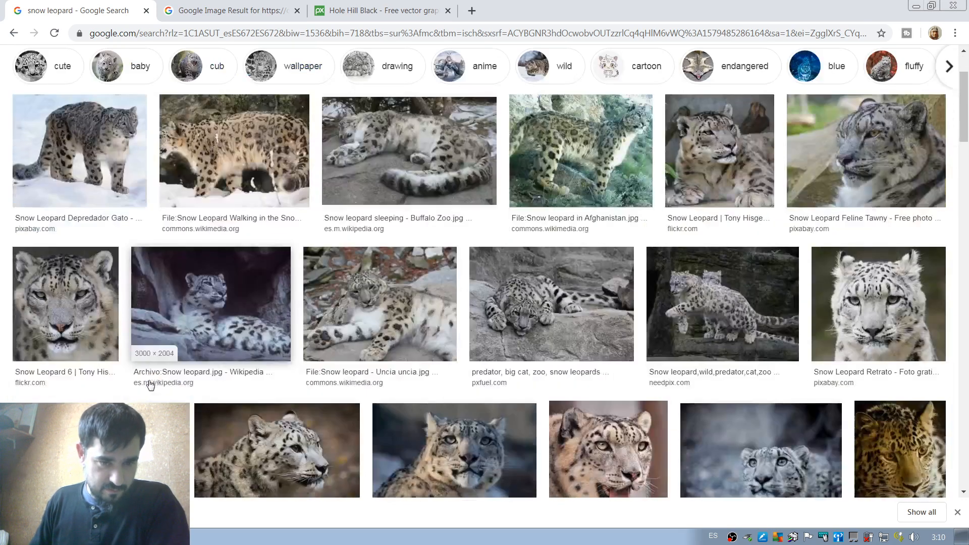
scroll(374, 323, down, 2)
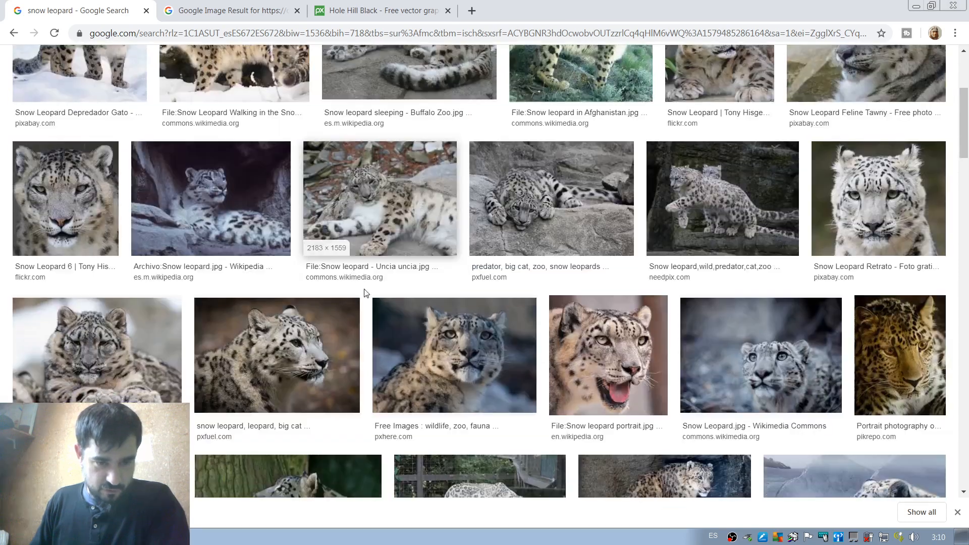
click(623, 361)
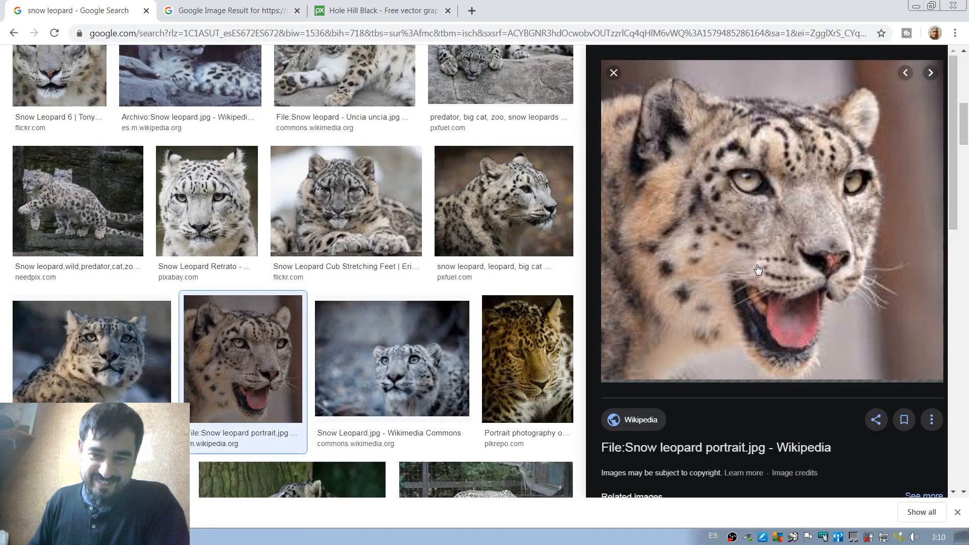
click(810, 235)
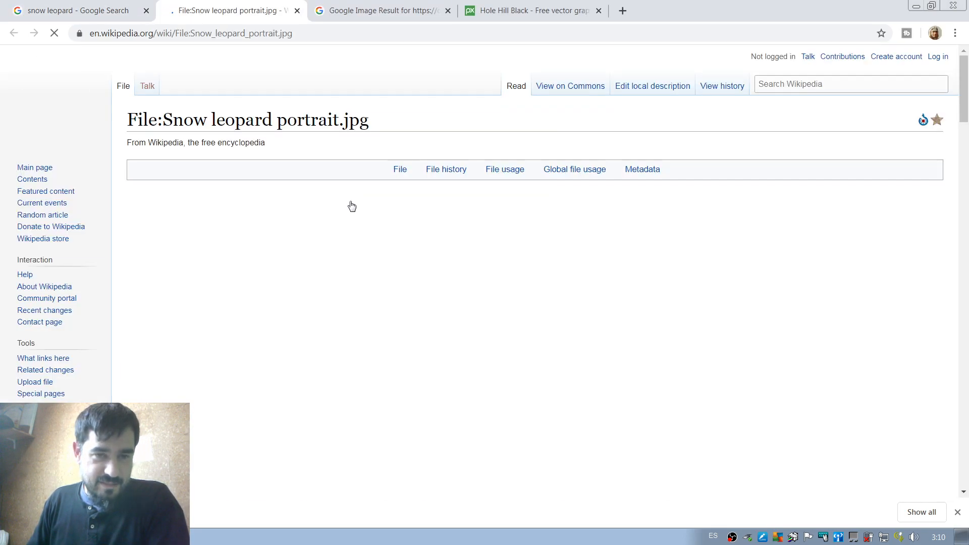
right_click(344, 339)
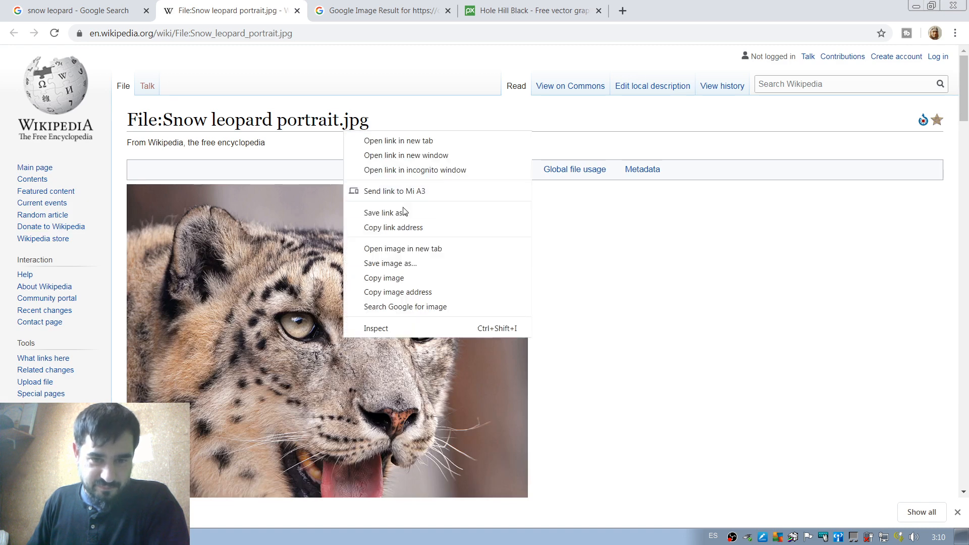
click(384, 278)
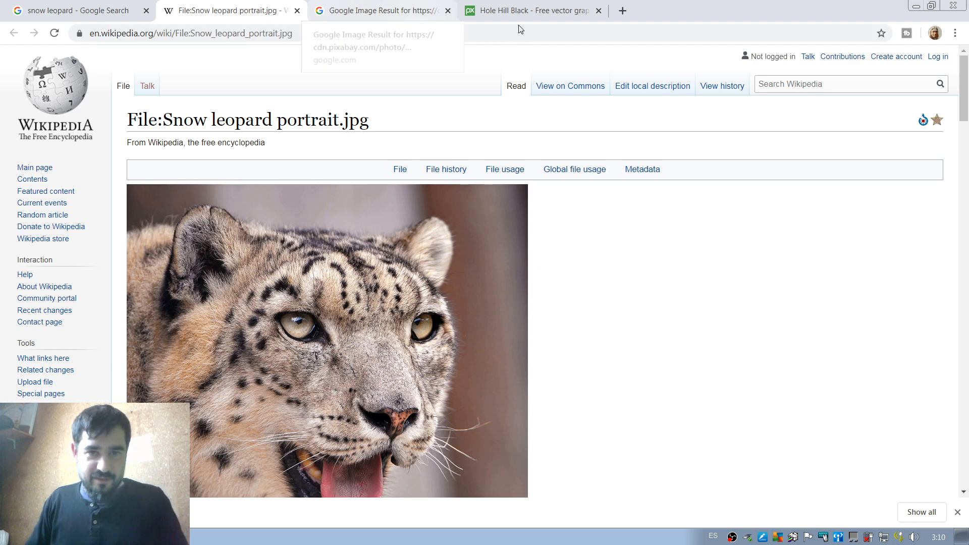
Close the Pixabay "Hole Hill Black" page and the old Google Image Result page.
middle_click(522, 9)
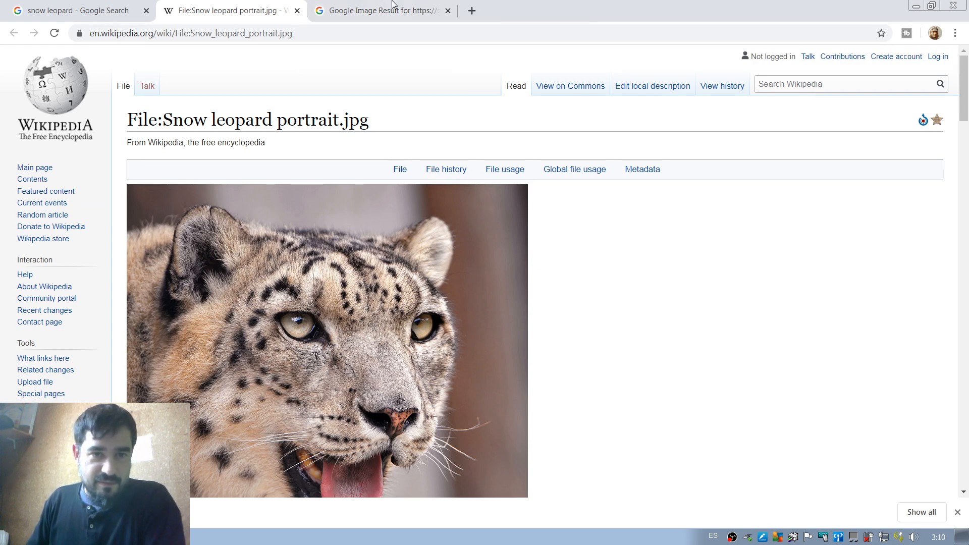
click(393, 6)
click(447, 11)
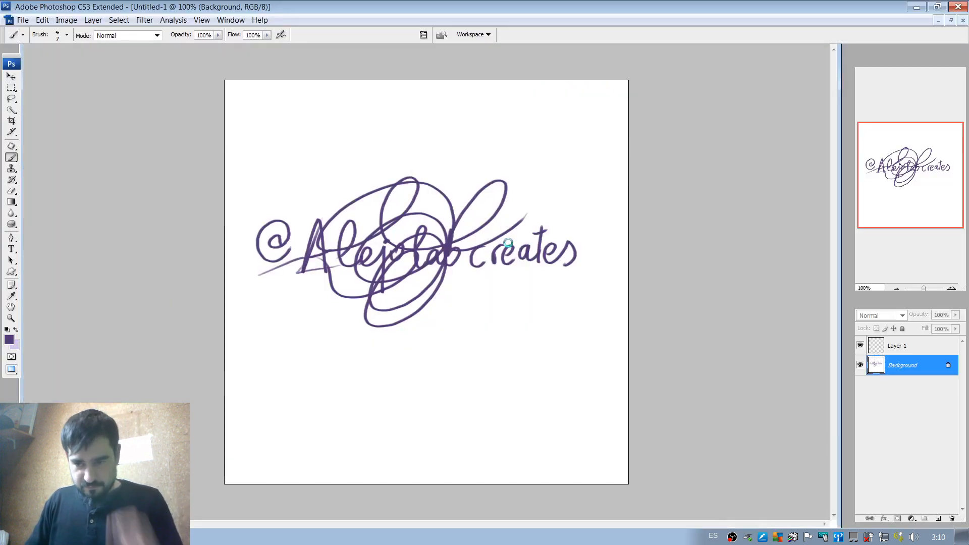
Paste the snow leopard photo, scale it proportionally to 77.4% and position it near the middle of the canvas.
key(ctrl+v)
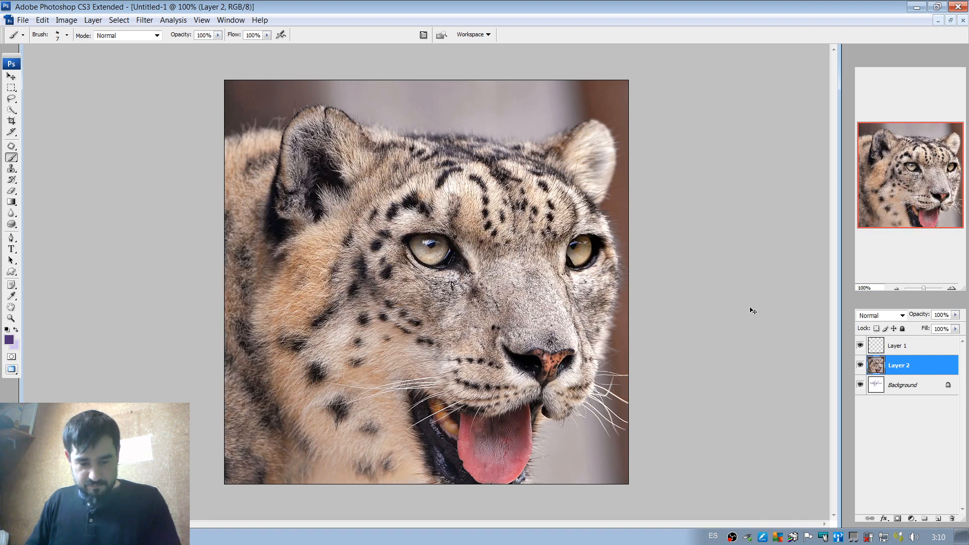
key(ctrl+t)
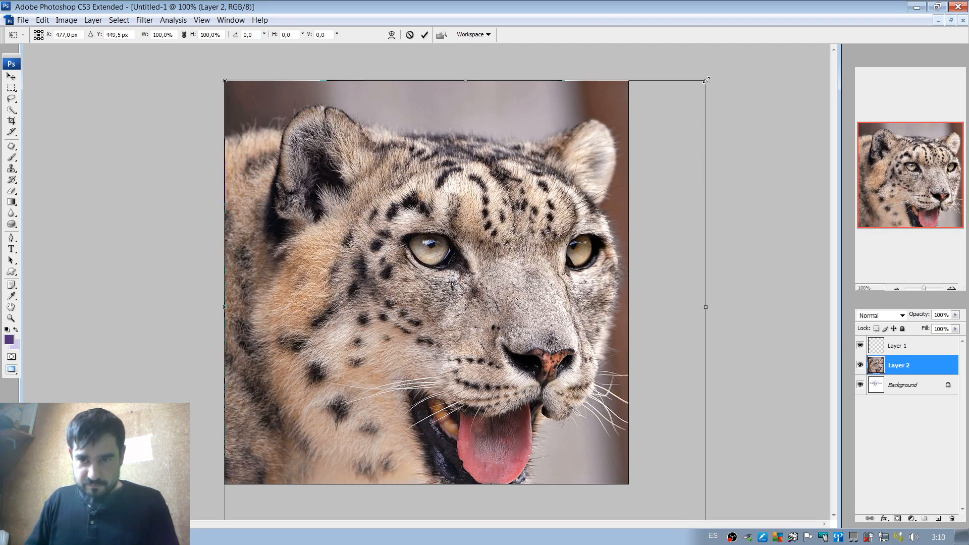
drag(705, 79, 597, 183)
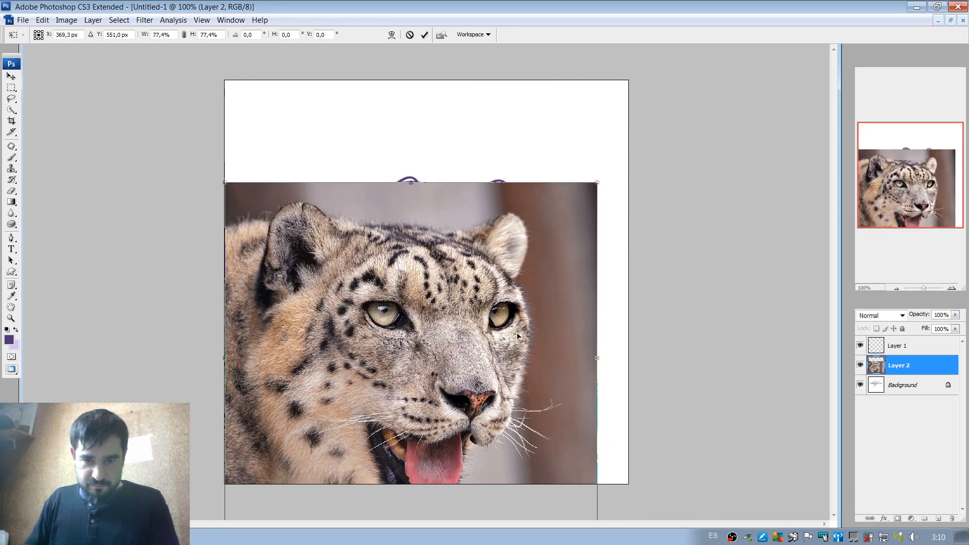
drag(517, 336, 542, 245)
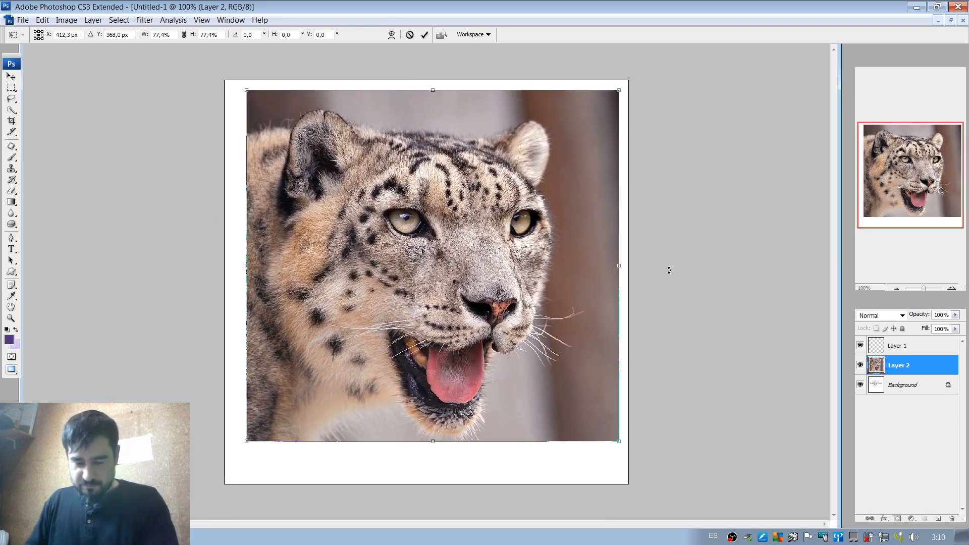
key(b)
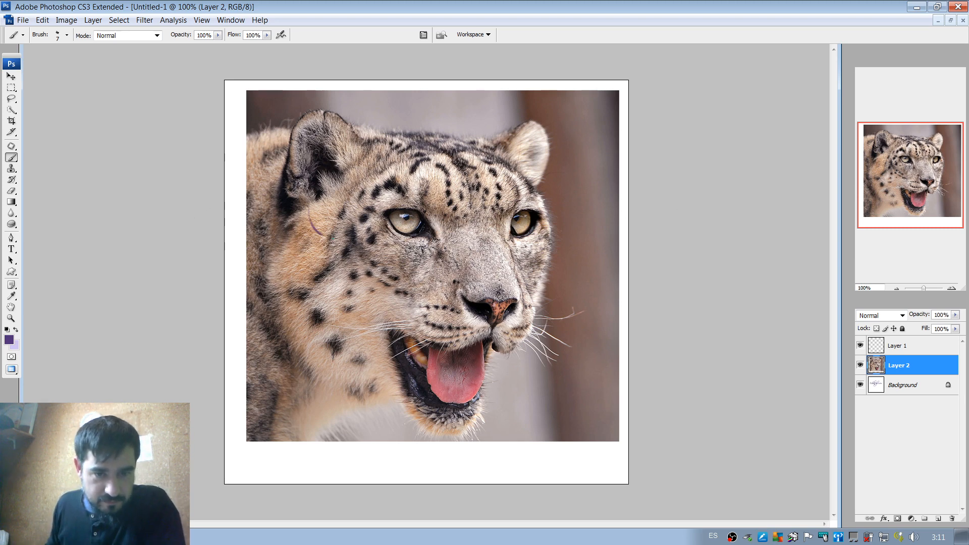
Sketch tentacle shapes coming out of the leopard's mouth in dark purple on Layer 1.
drag(323, 235, 356, 237)
key(ctrl+z)
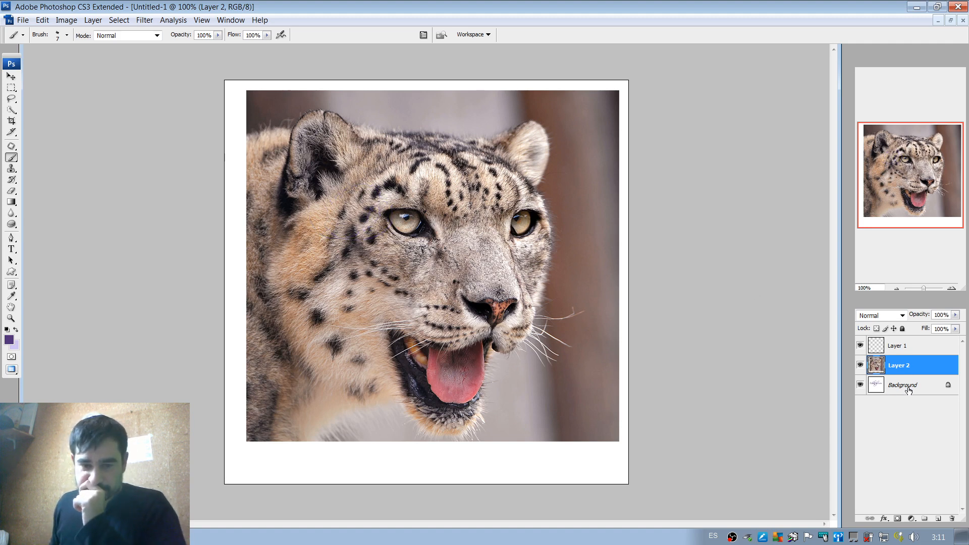
click(913, 348)
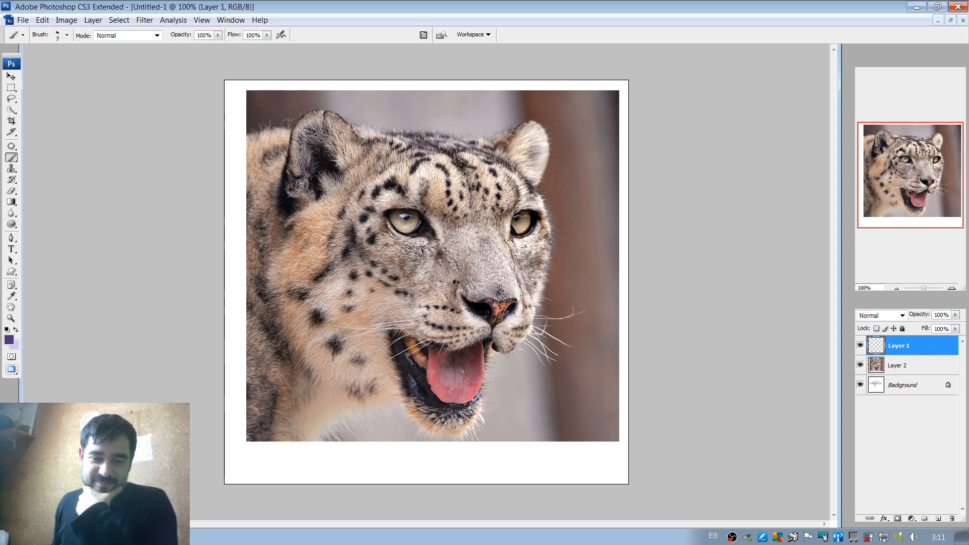
drag(461, 388, 484, 418)
drag(482, 353, 536, 372)
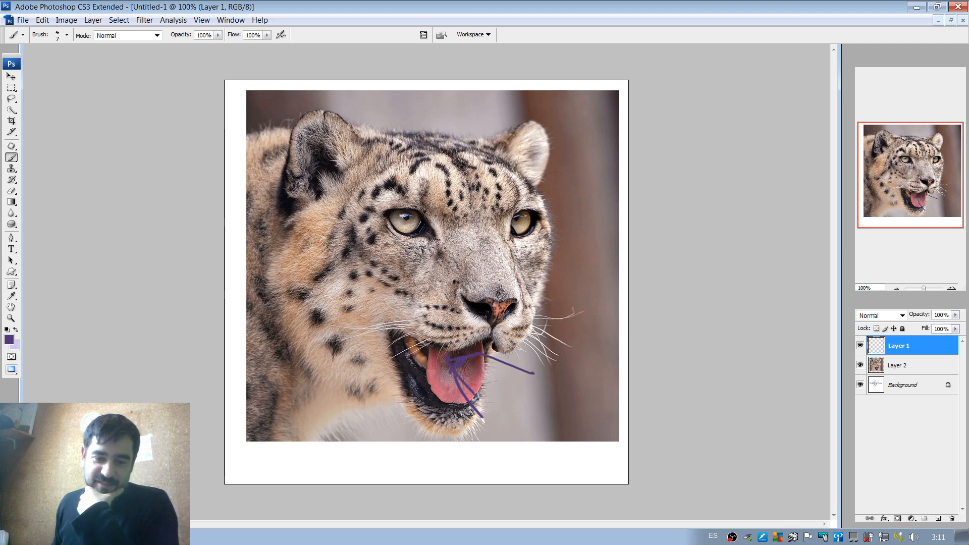
drag(460, 376, 506, 432)
drag(474, 398, 518, 402)
mouse_move(487, 359)
mouse_down()
mouse_move(544, 370)
mouse_move(573, 283)
mouse_move(613, 294)
mouse_move(545, 396)
mouse_move(482, 375)
mouse_move(338, 275)
mouse_move(457, 399)
mouse_move(378, 411)
mouse_move(539, 423)
mouse_move(515, 404)
mouse_up()
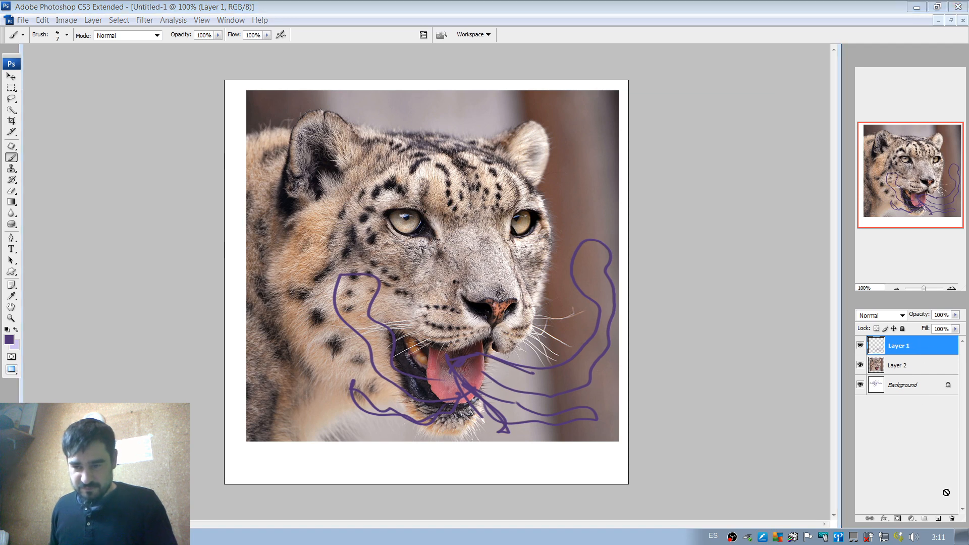
Hide Layer 1 and lower the opacity of the photo on Layer 2 to 27%.
click(860, 345)
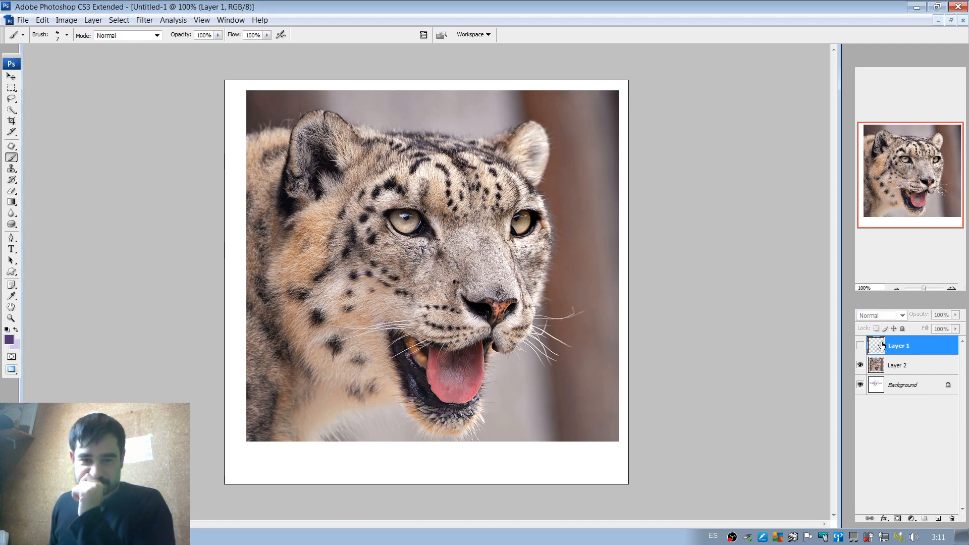
click(907, 367)
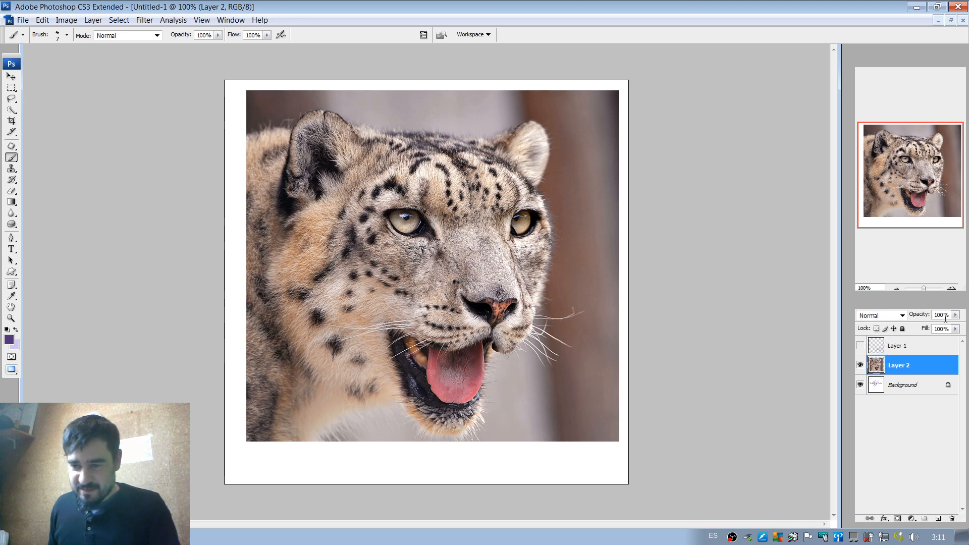
drag(956, 315, 917, 326)
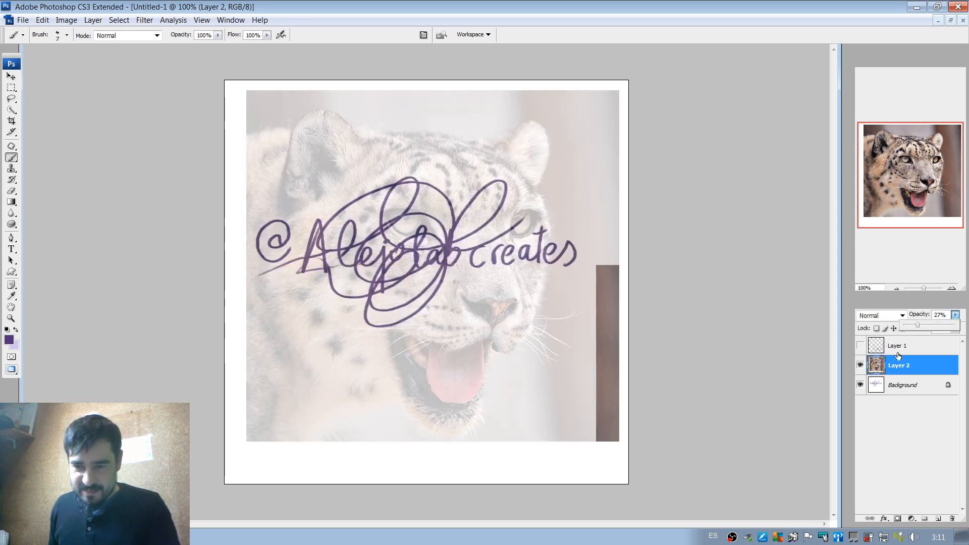
Fill the Background layer with the light purple background color at 100% opacity to cover the signature.
click(911, 384)
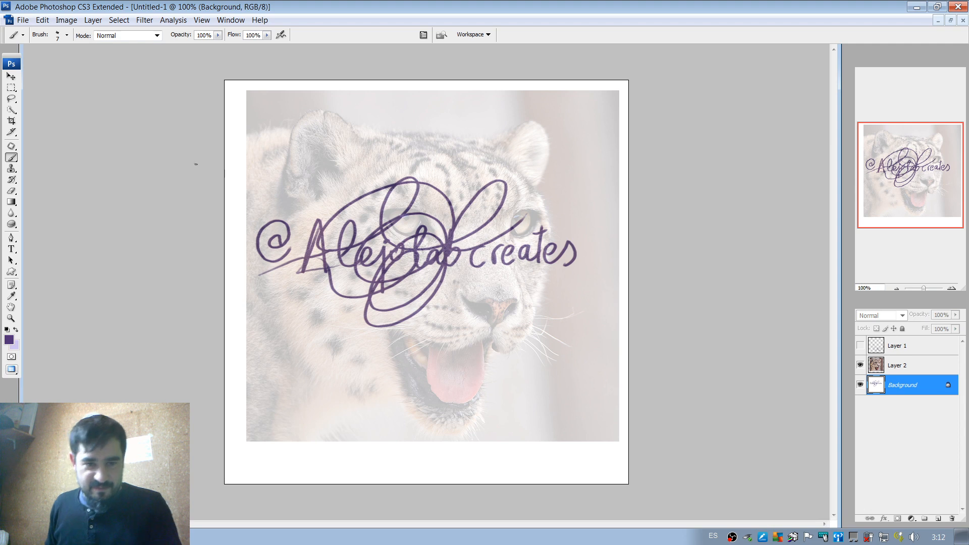
click(44, 21)
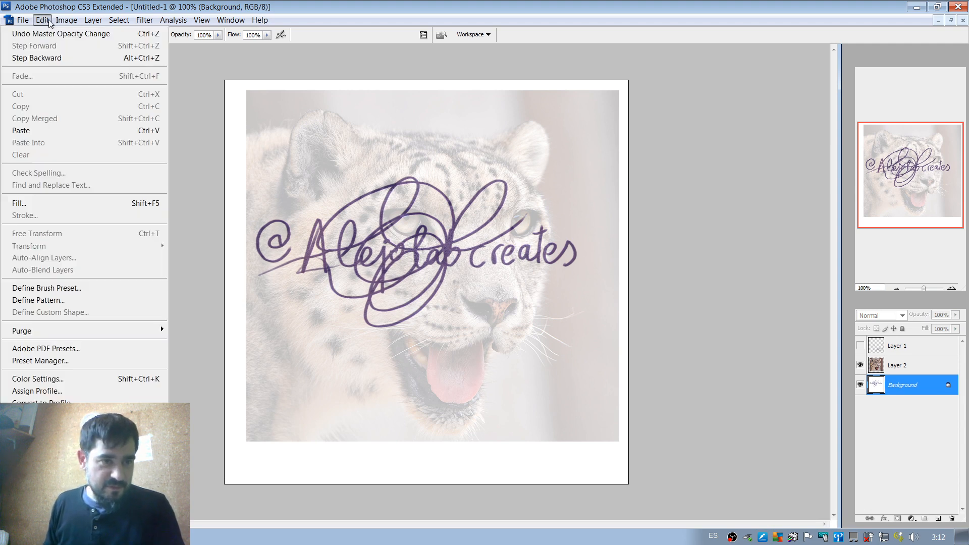
click(60, 204)
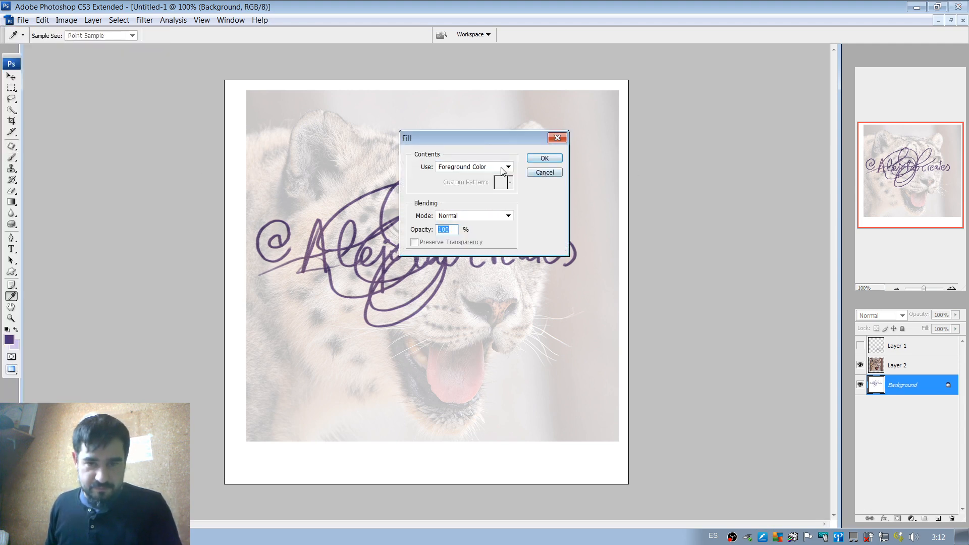
click(509, 167)
click(459, 184)
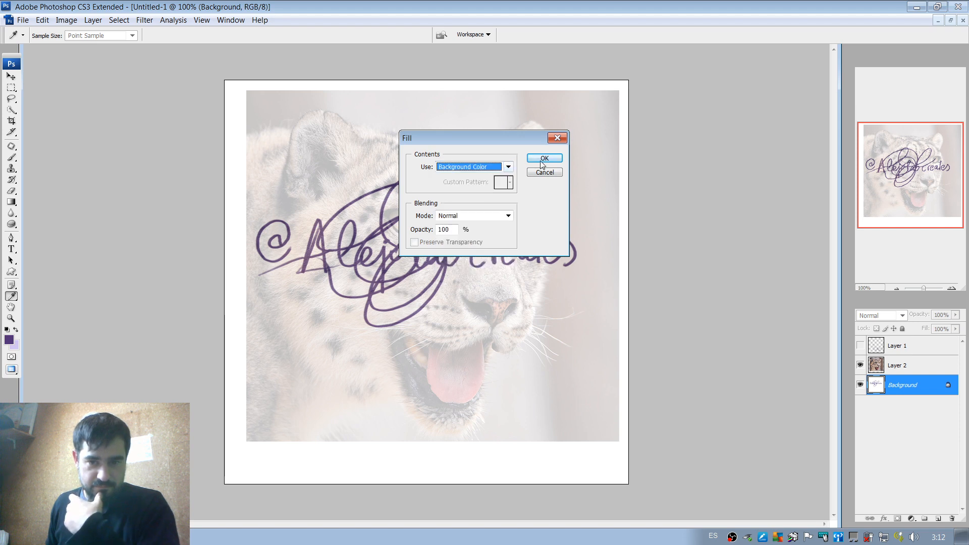
click(545, 158)
key(b)
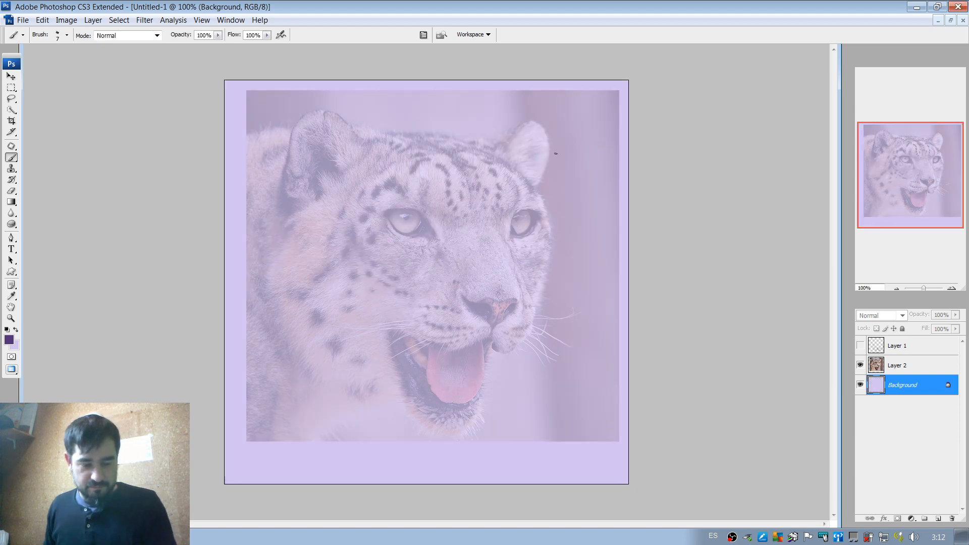
click(913, 366)
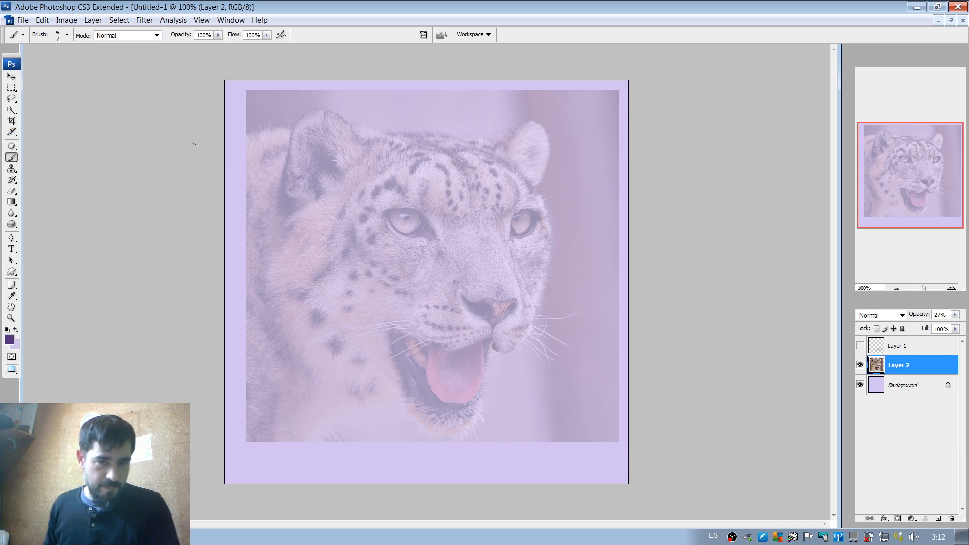
right_click(389, 193)
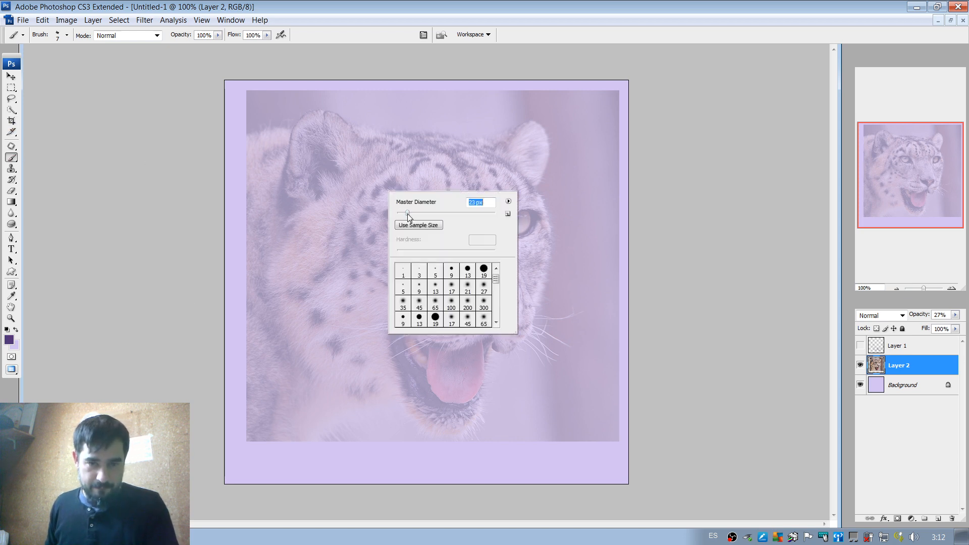
drag(408, 214, 406, 213)
click(338, 131)
mouse_move(353, 127)
mouse_down()
mouse_move(326, 117)
mouse_move(298, 166)
mouse_up()
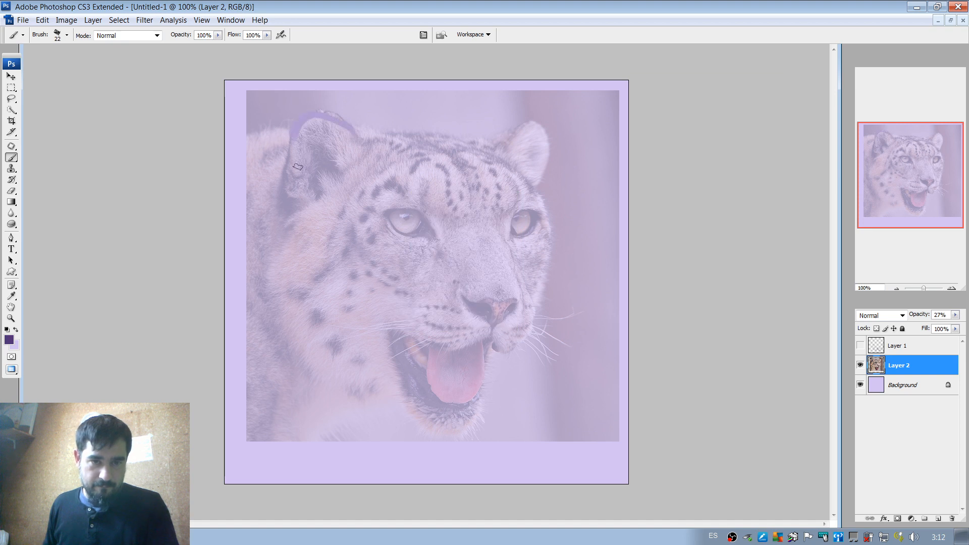
key(ctrl+z)
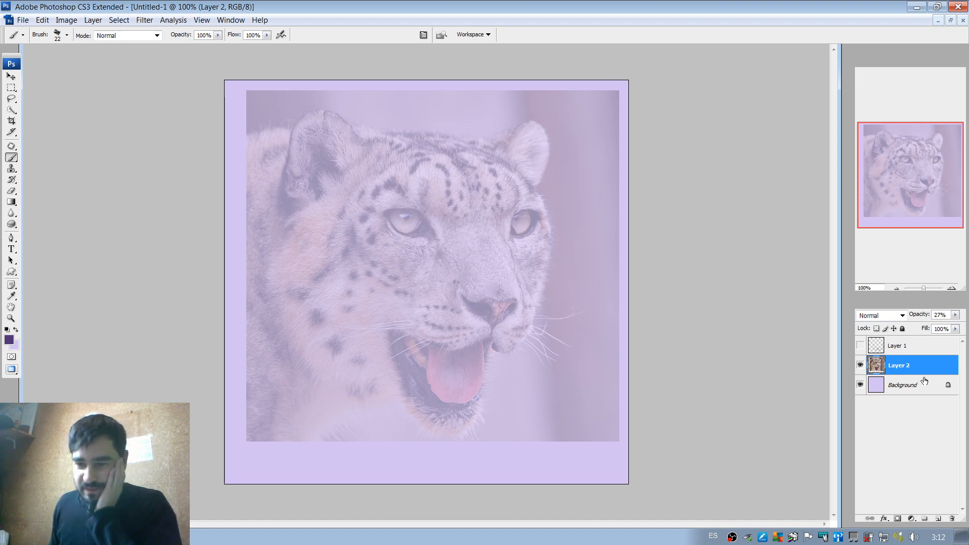
Delete the tentacle sketch on Layer 1 and add a new empty layer above the photo.
click(891, 348)
click(859, 346)
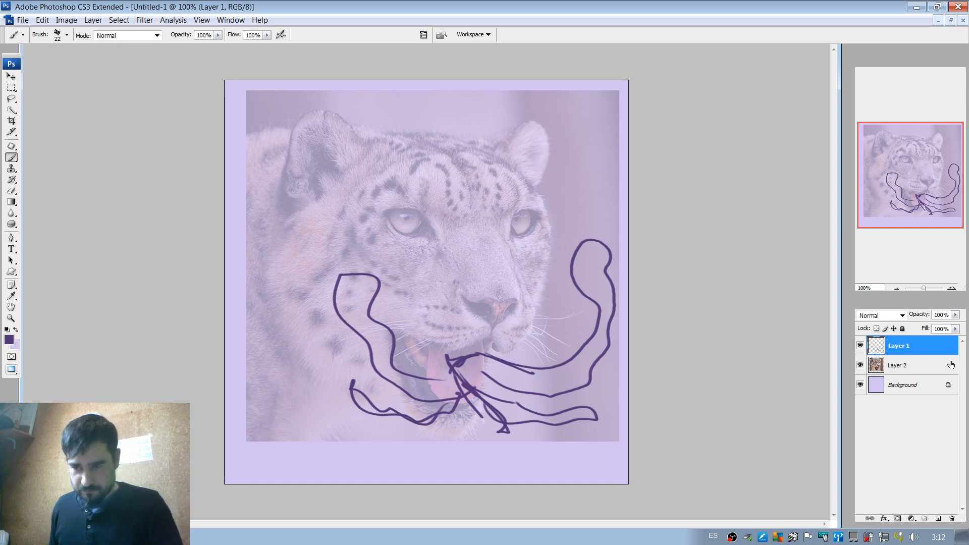
drag(938, 344, 950, 518)
click(938, 518)
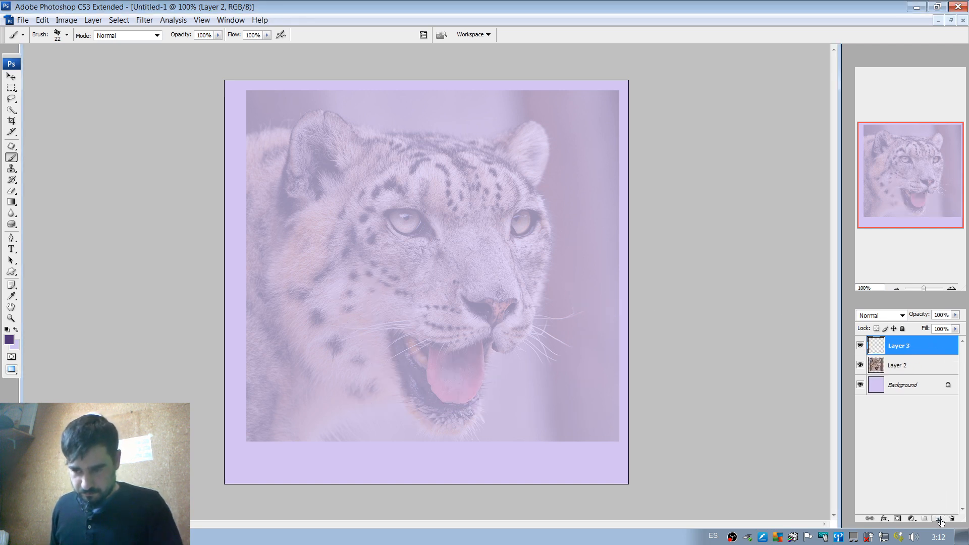
Set the brush size to 66 px and block in the leopard's ears, head outline, near eye and nose in dark purple.
right_click(435, 203)
drag(459, 222, 483, 220)
mouse_move(351, 163)
mouse_down()
mouse_move(329, 180)
mouse_move(323, 142)
mouse_move(340, 132)
mouse_move(309, 128)
mouse_move(488, 154)
mouse_move(536, 128)
mouse_move(518, 186)
mouse_move(532, 158)
mouse_move(548, 198)
mouse_move(540, 299)
mouse_move(534, 289)
mouse_move(526, 301)
mouse_move(484, 316)
mouse_move(464, 302)
mouse_move(511, 297)
mouse_move(497, 323)
mouse_up()
mouse_move(394, 220)
mouse_down()
mouse_move(426, 209)
mouse_move(420, 225)
mouse_move(393, 220)
mouse_up()
right_click(426, 209)
click(417, 223)
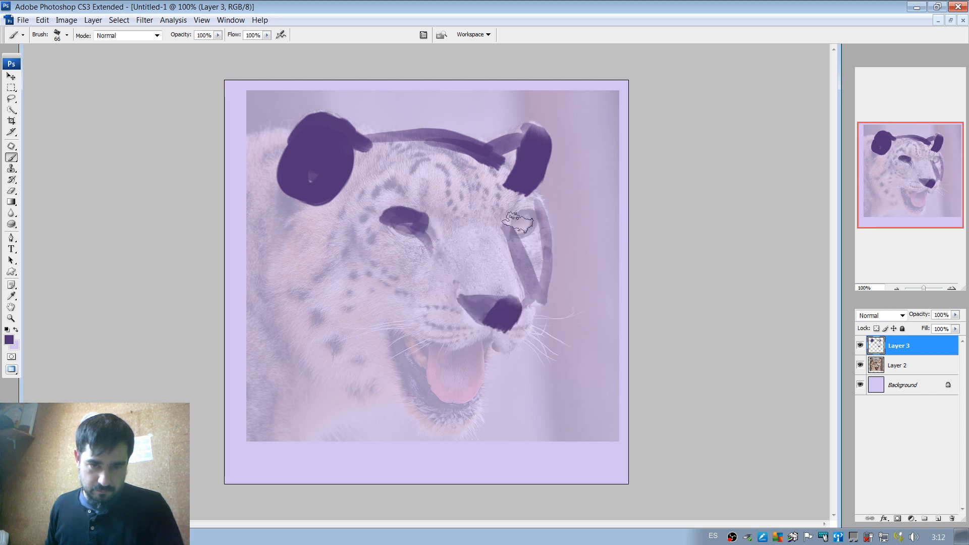
Paint the far eye, the mouth line, the chin and jaw contours and the cheek marks over the photo.
drag(518, 222, 524, 223)
mouse_move(383, 331)
mouse_down()
mouse_move(424, 344)
mouse_move(489, 338)
mouse_move(520, 358)
mouse_move(480, 346)
mouse_move(502, 354)
mouse_move(480, 395)
mouse_move(398, 356)
mouse_move(429, 403)
mouse_move(469, 416)
mouse_move(475, 403)
mouse_up()
key(ctrl+z)
key(ctrl+z)
mouse_move(363, 388)
mouse_down()
mouse_move(463, 423)
mouse_move(441, 433)
mouse_move(365, 389)
mouse_move(319, 390)
mouse_up()
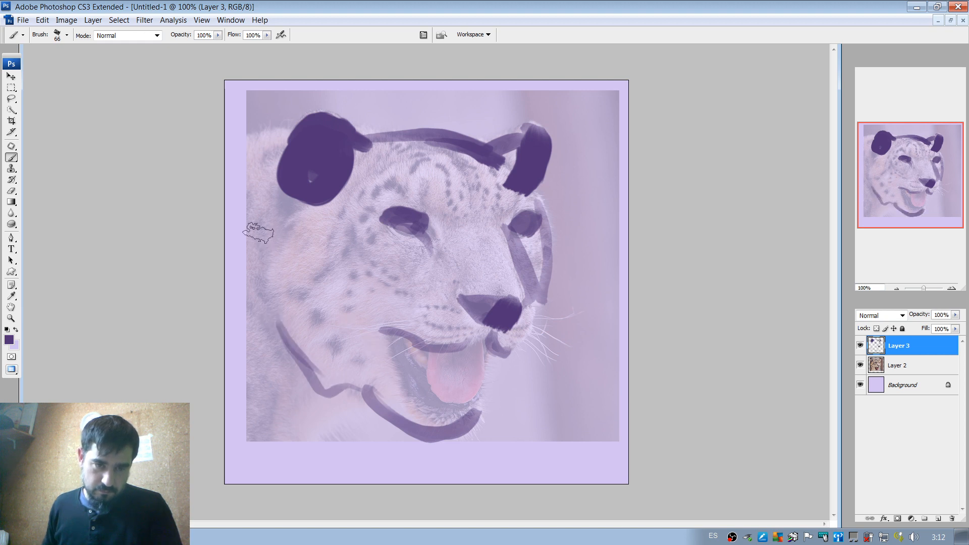
mouse_move(268, 223)
mouse_down()
mouse_move(265, 282)
mouse_move(307, 282)
mouse_move(321, 270)
mouse_move(301, 293)
mouse_up()
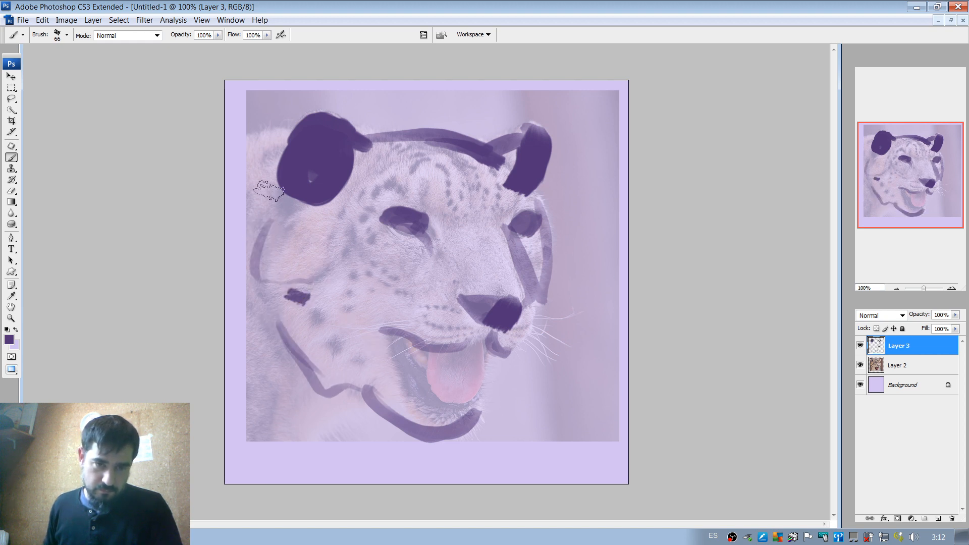
Paint a curved neck stroke below the jaw and erase the outer part of the back line behind the near ear.
drag(280, 135, 223, 174)
drag(345, 408, 325, 480)
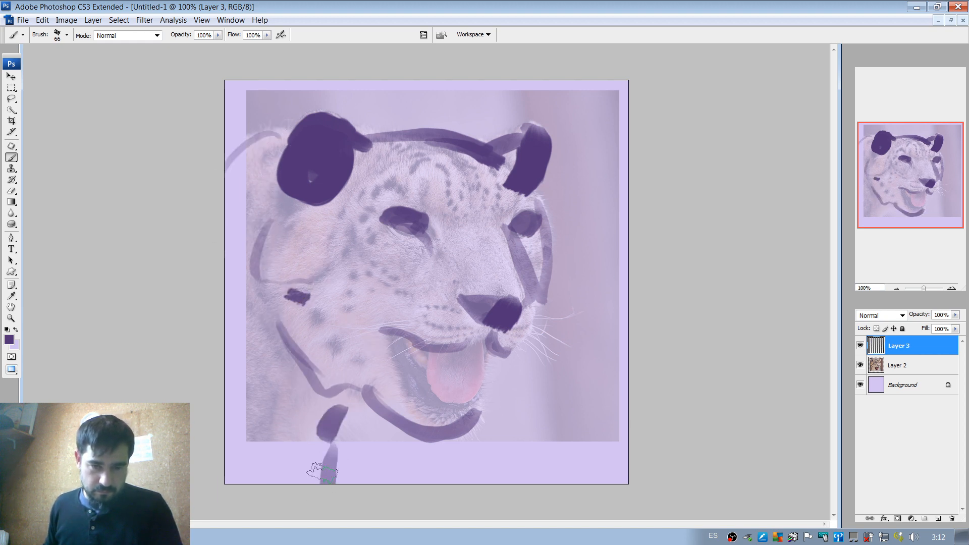
key(ctrl+z)
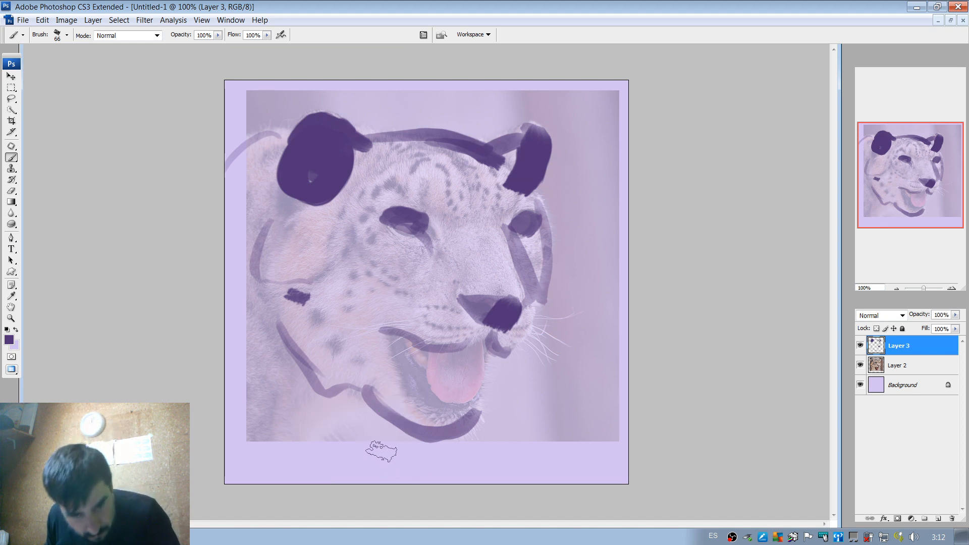
drag(356, 411, 268, 441)
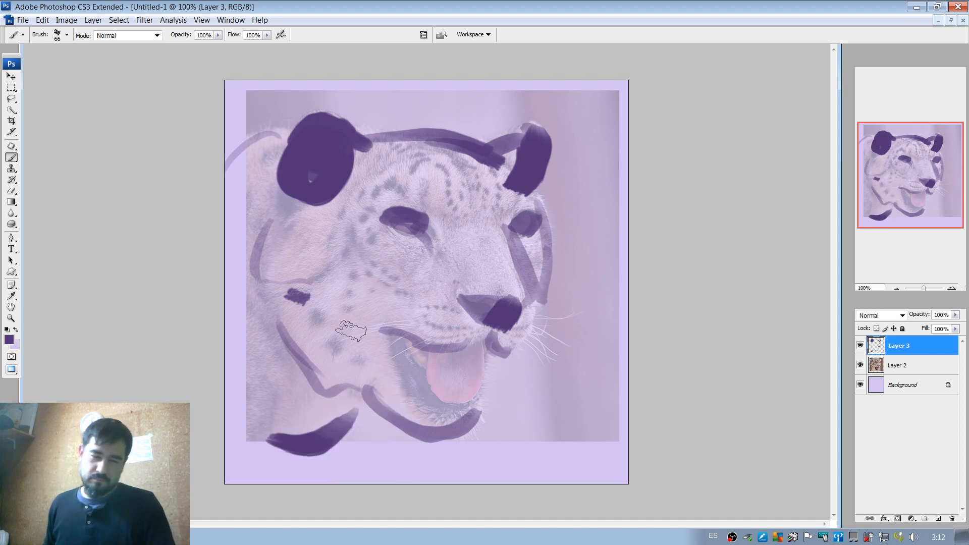
key(e)
drag(227, 168, 244, 139)
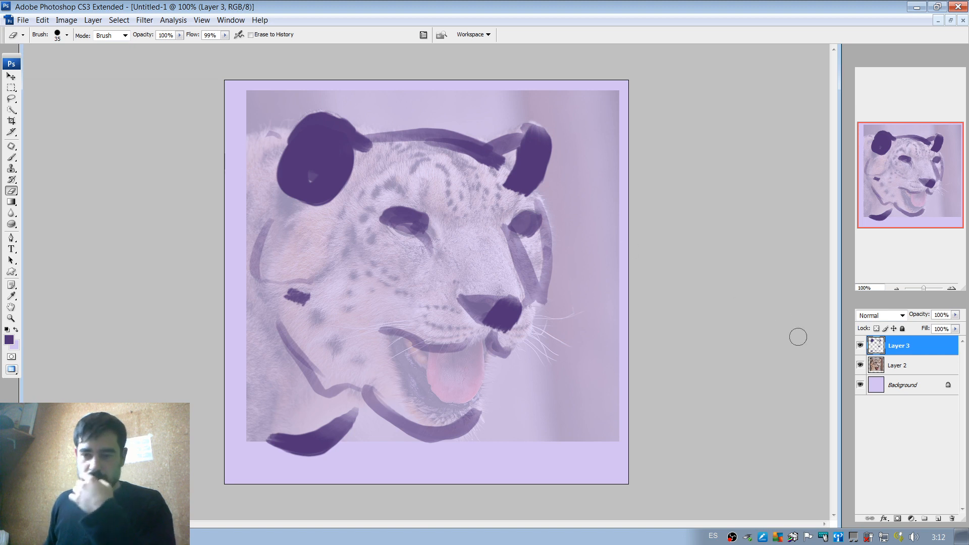
Check the sketch with the photo hidden, then erase the inside of the near ear to leave only its rim.
click(859, 366)
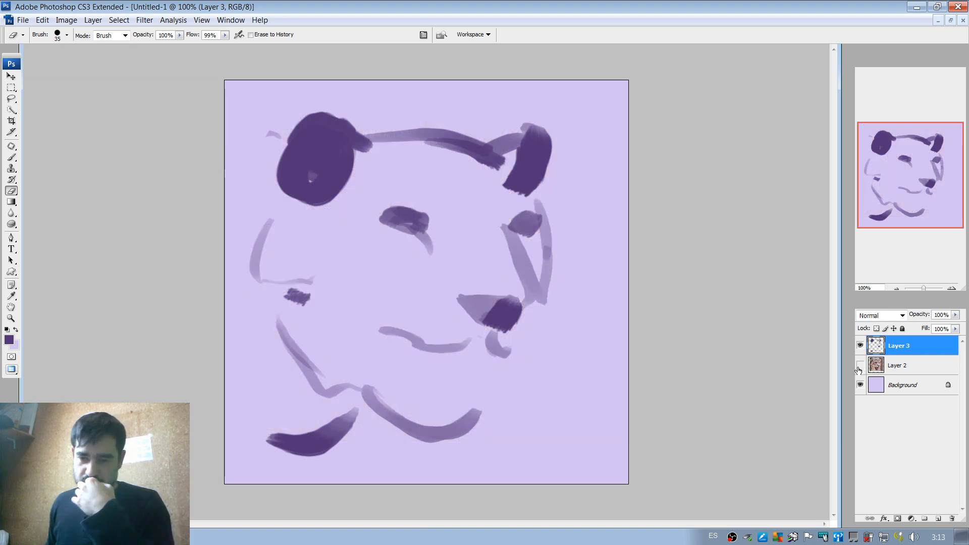
click(860, 365)
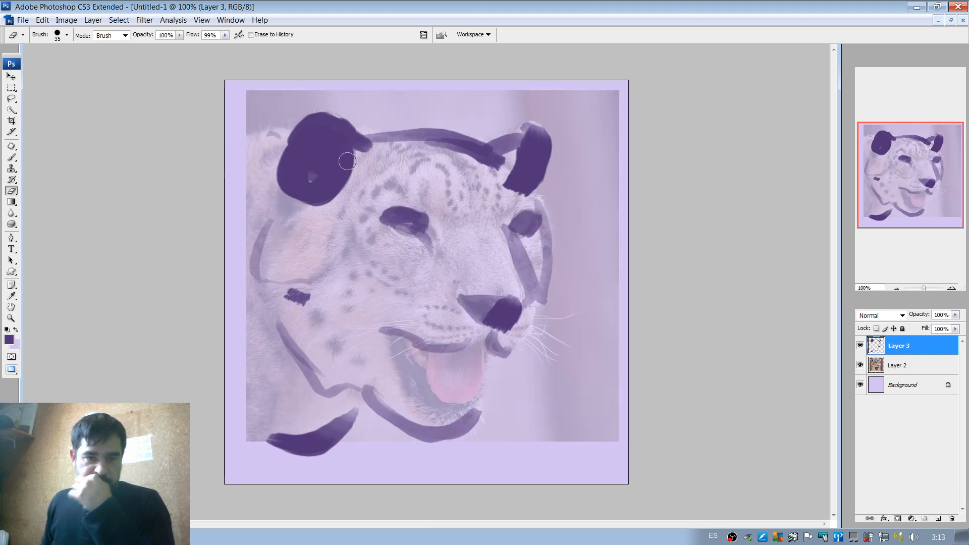
mouse_move(356, 161)
mouse_down()
mouse_move(317, 144)
mouse_move(315, 181)
mouse_move(321, 151)
mouse_move(324, 188)
mouse_move(329, 170)
mouse_move(311, 216)
mouse_move(348, 160)
mouse_up()
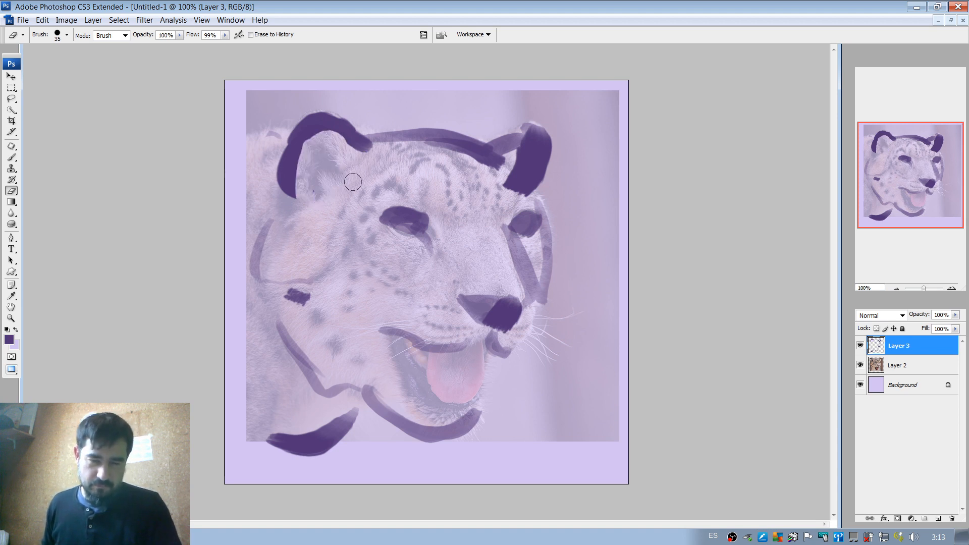
Set the brush size to 38 px and paint the dark inner shape of the near ear and curved forehead markings.
key(b)
right_click(353, 167)
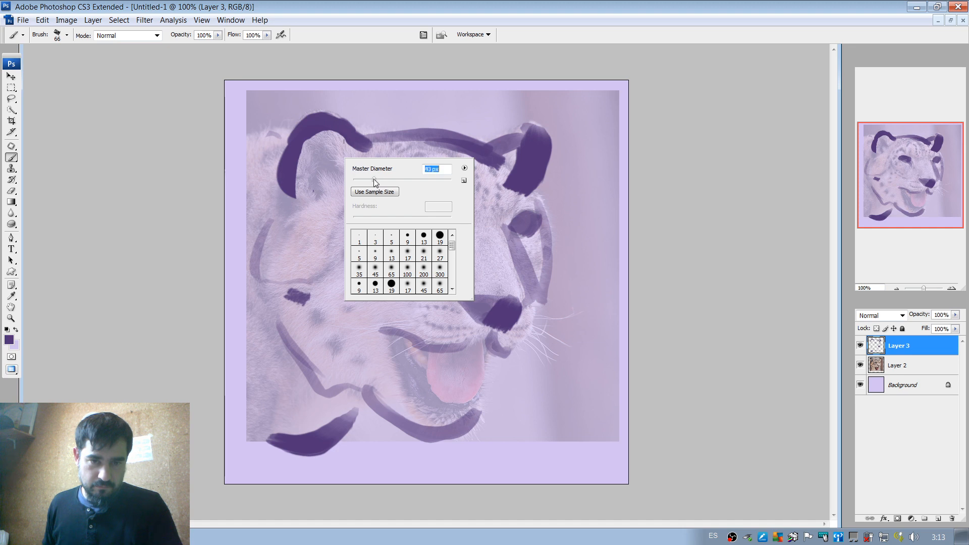
drag(374, 181, 374, 181)
mouse_move(338, 164)
mouse_down()
mouse_move(309, 184)
mouse_move(310, 157)
mouse_move(319, 150)
mouse_move(330, 169)
mouse_move(319, 186)
mouse_up()
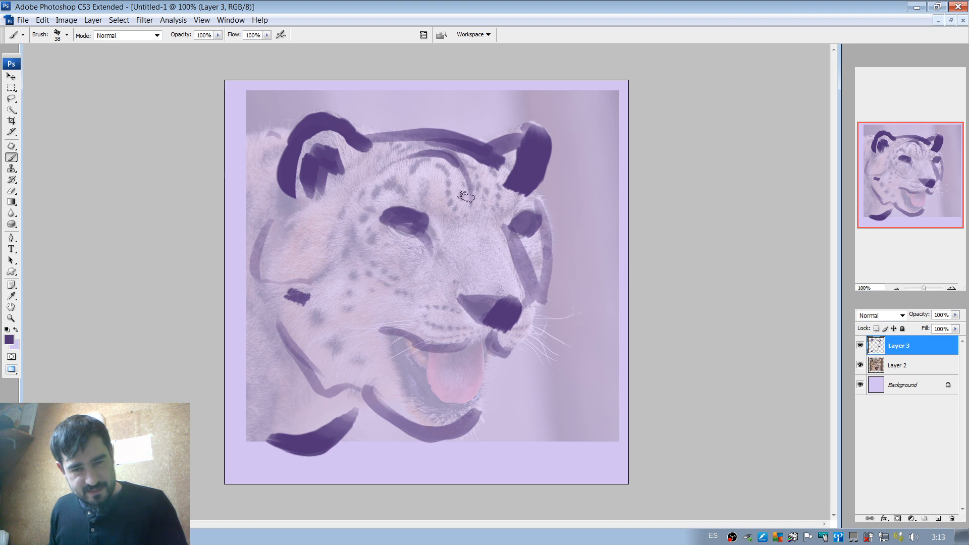
Darken the curved forehead marking and paint a dark stroke running to the base of the far ear.
mouse_move(466, 197)
mouse_down()
mouse_move(436, 152)
mouse_move(366, 175)
mouse_up()
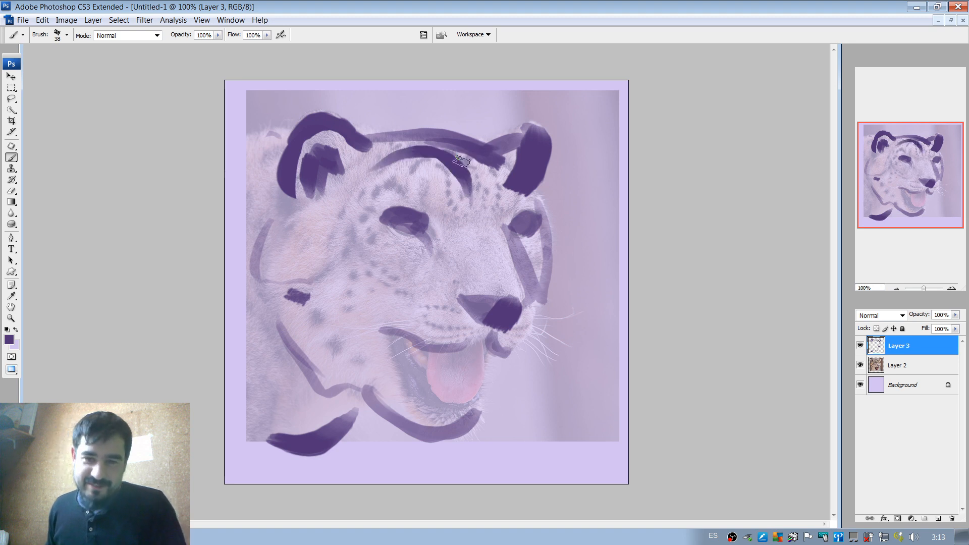
mouse_move(462, 158)
mouse_down()
mouse_move(505, 166)
mouse_move(520, 193)
mouse_up()
key(e)
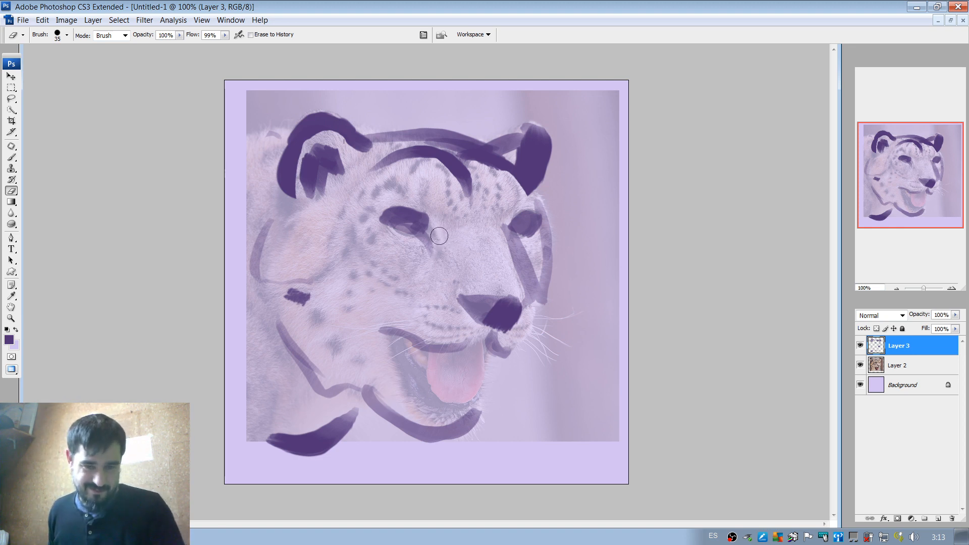
Darken the upper edge of the far eye and the inner corner of the near eye.
key(b)
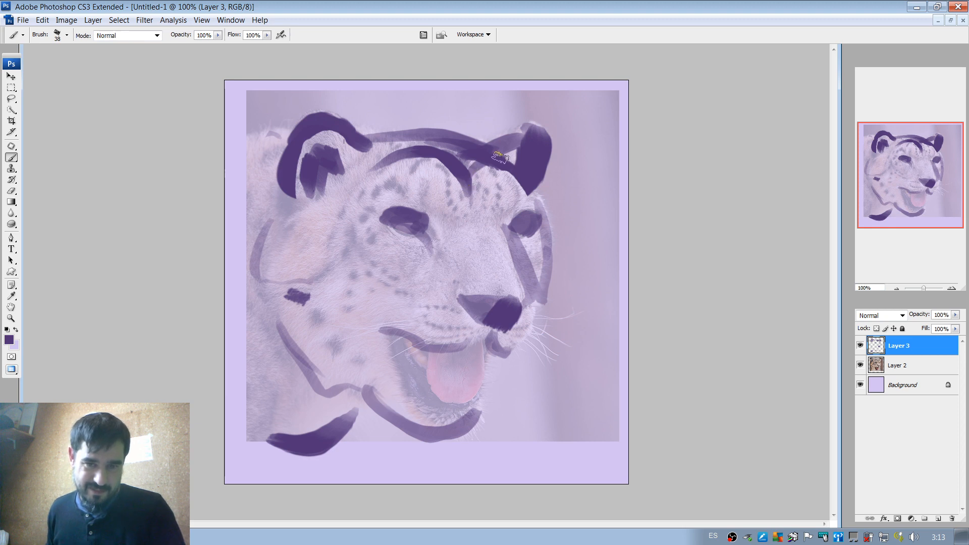
drag(528, 211, 511, 223)
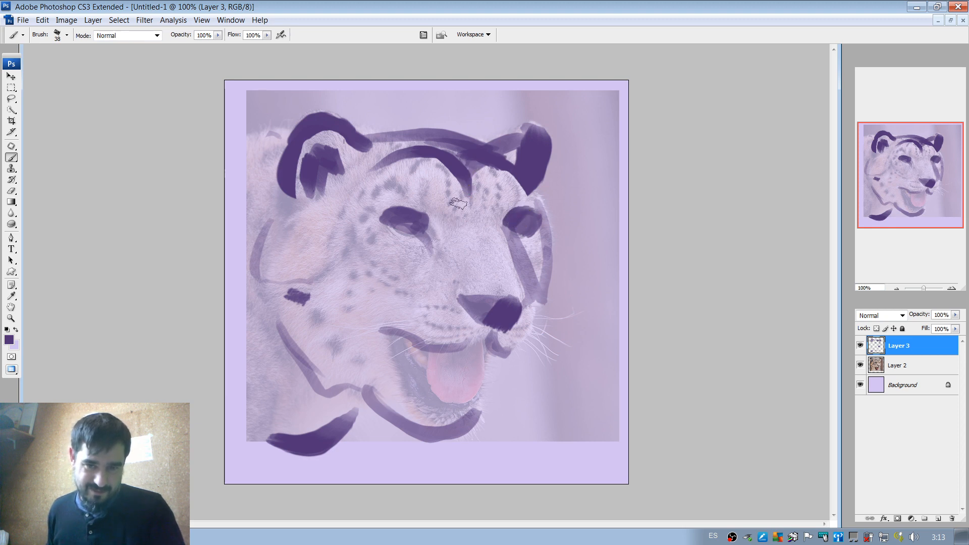
mouse_move(417, 224)
mouse_down()
mouse_move(410, 212)
mouse_move(429, 241)
mouse_up()
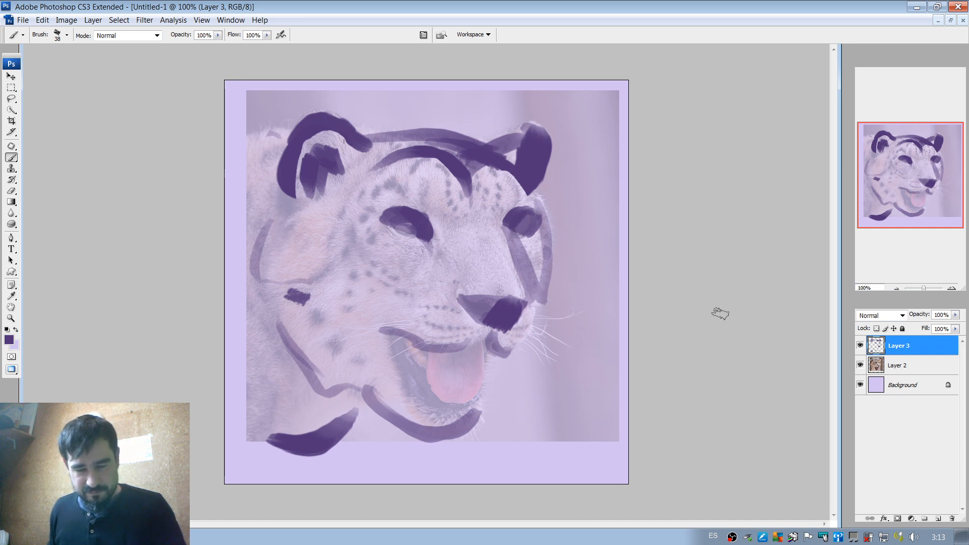
Hide the reference photo and, with a 12 px brush, paint the nose bridge edge, the muzzle front and the mouth line.
click(860, 365)
right_click(452, 237)
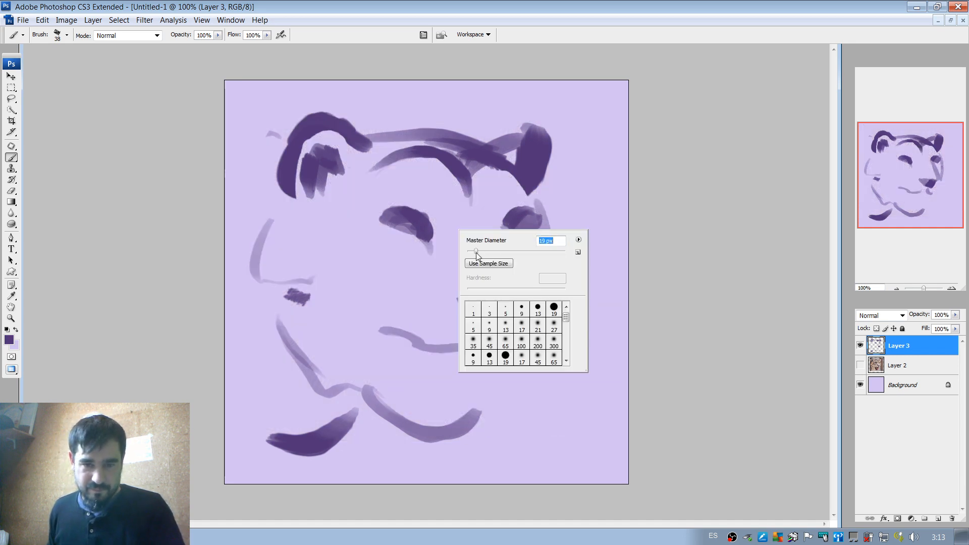
drag(466, 187, 470, 206)
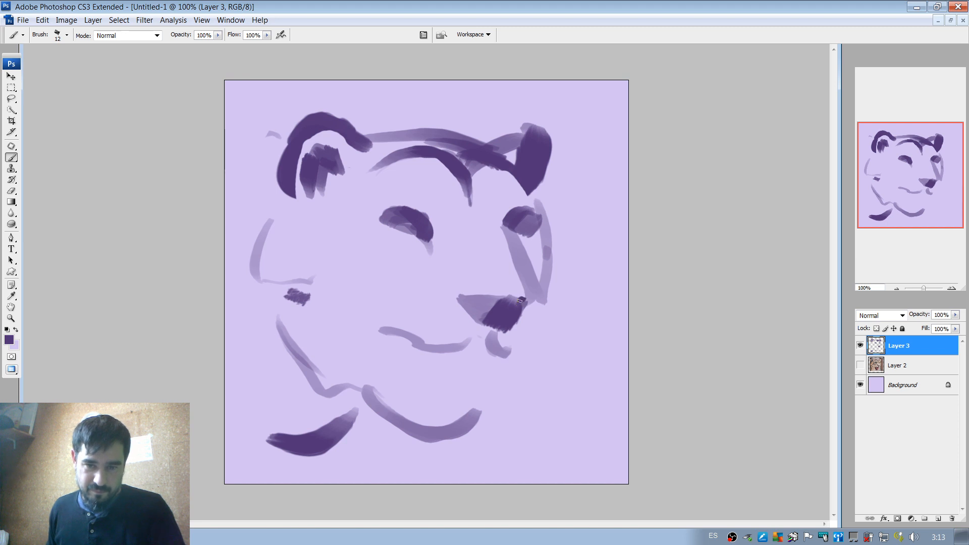
mouse_move(520, 301)
mouse_down()
mouse_move(524, 267)
mouse_move(526, 293)
mouse_up()
mouse_move(492, 356)
mouse_down()
mouse_move(523, 349)
mouse_move(524, 307)
mouse_up()
mouse_move(454, 354)
mouse_down()
mouse_move(486, 331)
mouse_move(515, 349)
mouse_up()
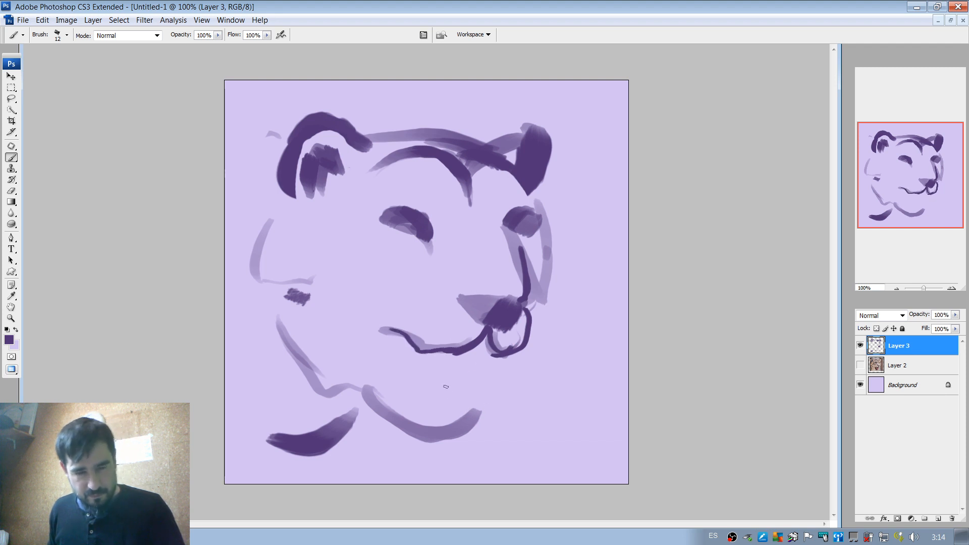
mouse_move(386, 332)
mouse_down()
mouse_move(411, 373)
mouse_move(487, 393)
mouse_up()
key(ctrl+z)
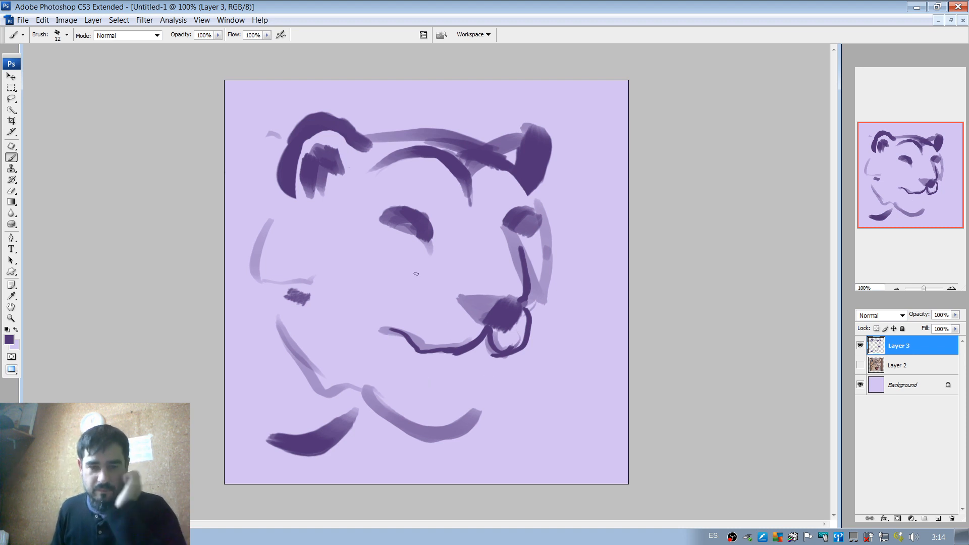
right_click(413, 274)
click(429, 295)
click(402, 326)
drag(384, 333, 487, 399)
key(ctrl+z)
mouse_move(381, 339)
mouse_down()
mouse_move(412, 386)
mouse_move(492, 401)
mouse_up()
key(ctrl+z)
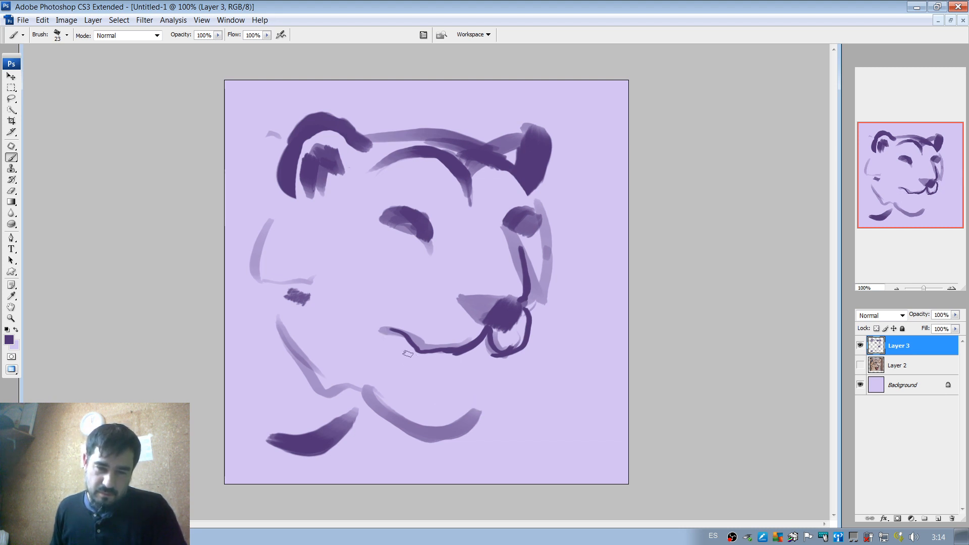
Set the brush size to 64 px and paint the lower lip curve and a first dark tongue stroke below the mouth.
right_click(419, 352)
key(Return)
mouse_move(384, 339)
mouse_down()
mouse_move(435, 403)
mouse_move(502, 396)
mouse_up()
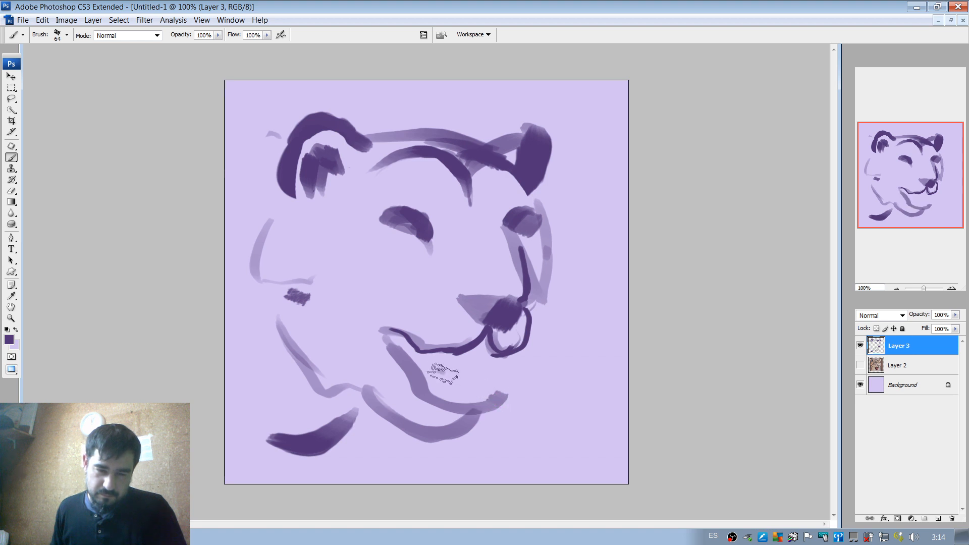
drag(444, 373, 458, 435)
mouse_move(456, 358)
mouse_down()
mouse_move(474, 438)
mouse_move(495, 432)
mouse_up()
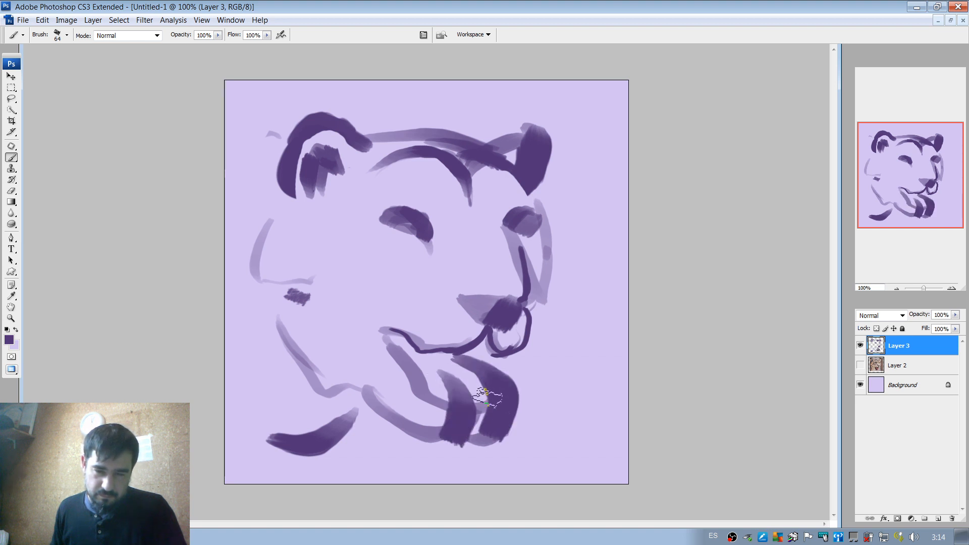
key(ctrl+z)
mouse_move(449, 377)
mouse_down()
mouse_move(493, 401)
mouse_move(474, 428)
mouse_up()
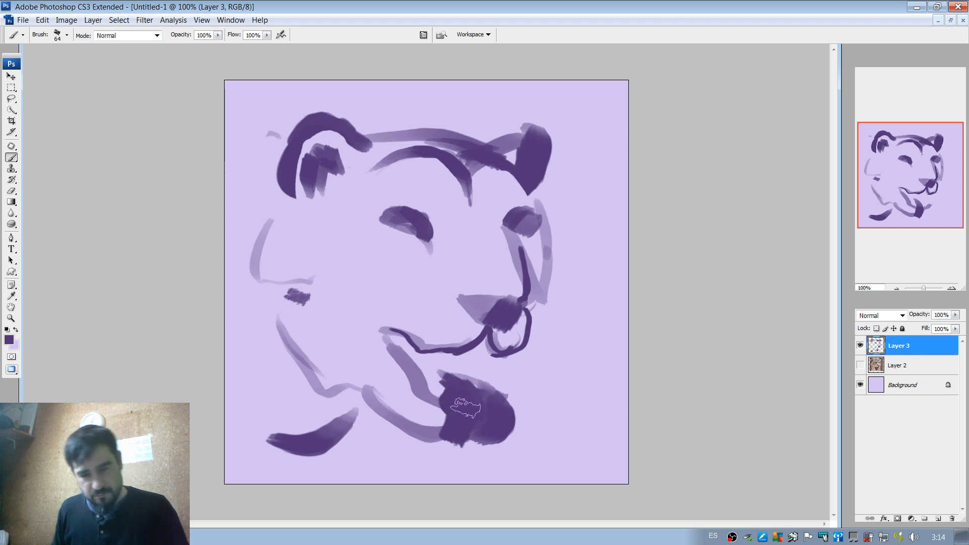
key(ctrl+z)
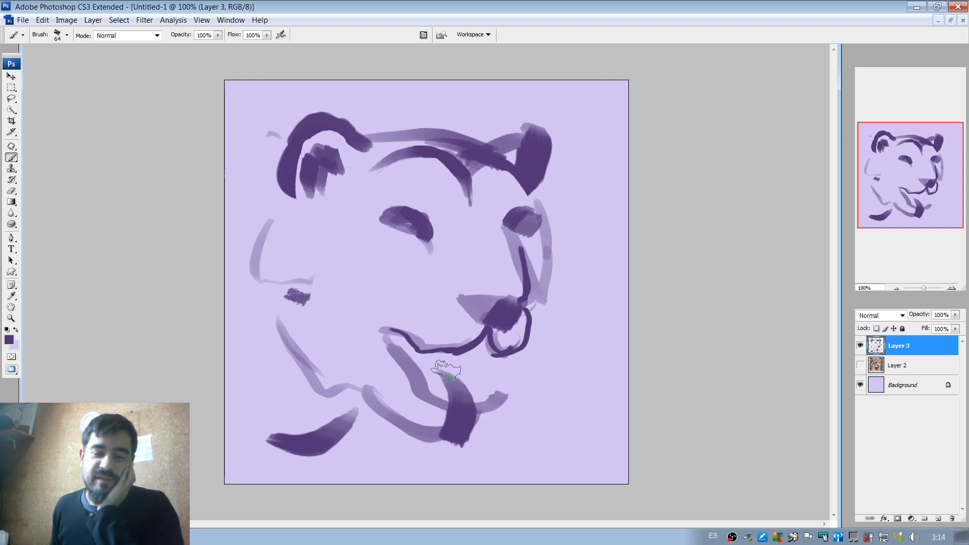
Fill in a large dark tongue hanging from the mouth and trim its outer edge with the eraser.
mouse_move(438, 362)
mouse_down()
mouse_move(467, 368)
mouse_move(452, 365)
mouse_move(482, 386)
mouse_move(464, 366)
mouse_move(492, 401)
mouse_move(489, 393)
mouse_move(455, 421)
mouse_move(470, 383)
mouse_move(437, 366)
mouse_move(442, 372)
mouse_move(430, 353)
mouse_move(468, 354)
mouse_move(500, 426)
mouse_move(460, 376)
mouse_move(460, 390)
mouse_move(472, 401)
mouse_move(481, 348)
mouse_up()
mouse_move(507, 378)
mouse_down()
mouse_move(517, 414)
mouse_move(473, 445)
mouse_move(463, 381)
mouse_move(488, 387)
mouse_move(488, 341)
mouse_move(483, 374)
mouse_move(440, 363)
mouse_move(522, 451)
mouse_move(528, 386)
mouse_move(476, 431)
mouse_move(526, 435)
mouse_move(505, 369)
mouse_move(511, 361)
mouse_move(524, 394)
mouse_up()
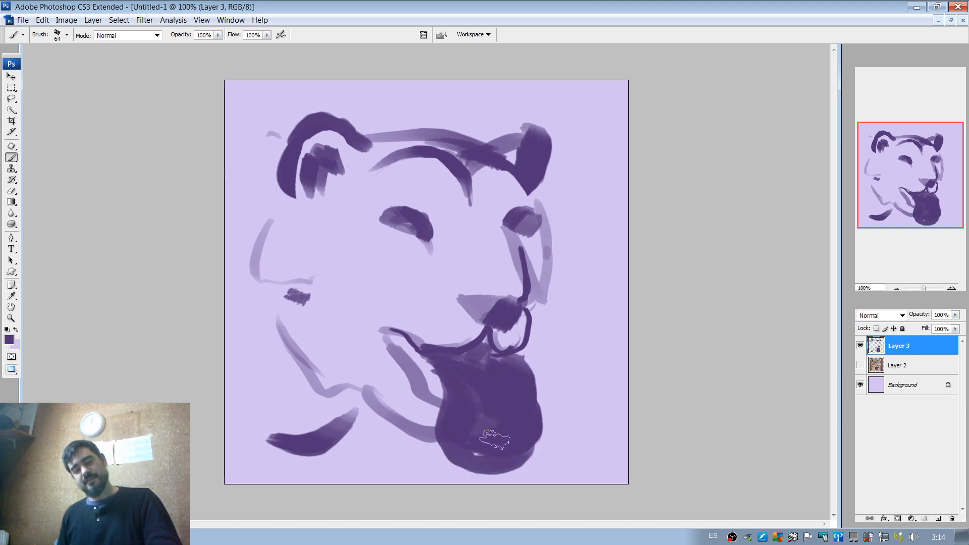
key(e)
mouse_move(548, 390)
mouse_down()
mouse_move(530, 469)
mouse_move(550, 437)
mouse_move(503, 474)
mouse_up()
key(ctrl+z)
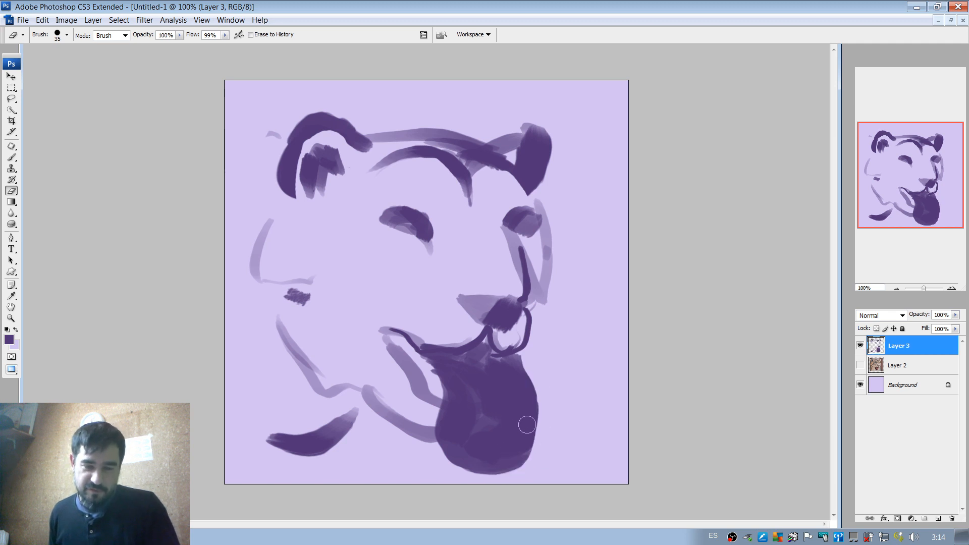
Set the brush size to 37 px and extend the mouth corner and darken the lower lip.
key(b)
right_click(451, 328)
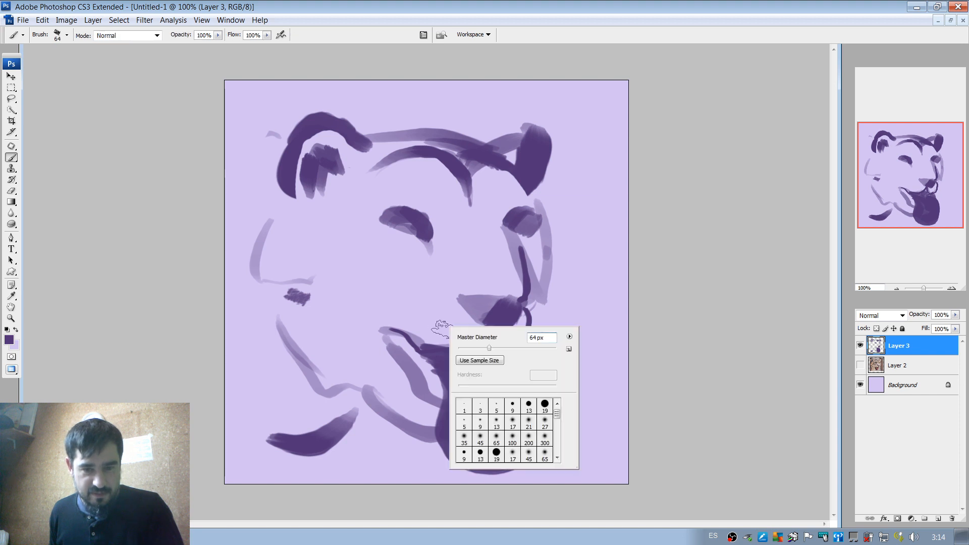
click(476, 349)
mouse_move(373, 327)
mouse_down()
mouse_move(420, 344)
mouse_move(451, 318)
mouse_move(420, 353)
mouse_move(405, 345)
mouse_move(437, 396)
mouse_move(467, 351)
mouse_move(517, 370)
mouse_move(498, 436)
mouse_move(510, 420)
mouse_move(492, 381)
mouse_move(499, 443)
mouse_move(478, 360)
mouse_up()
Paint a light lavender highlight along the middle of the tongue, undoing the overly strong version.
alt+click(542, 383)
key(ctrl+z)
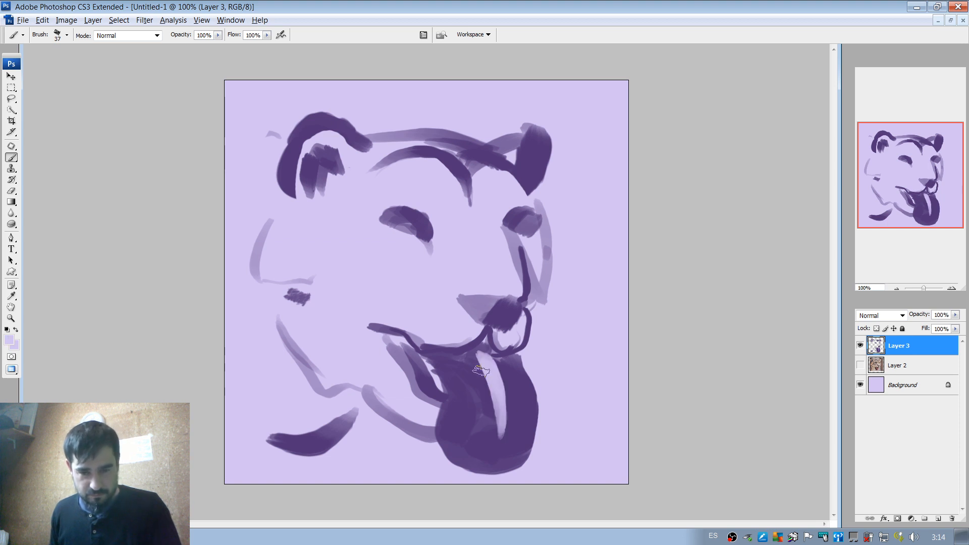
key(ctrl+z)
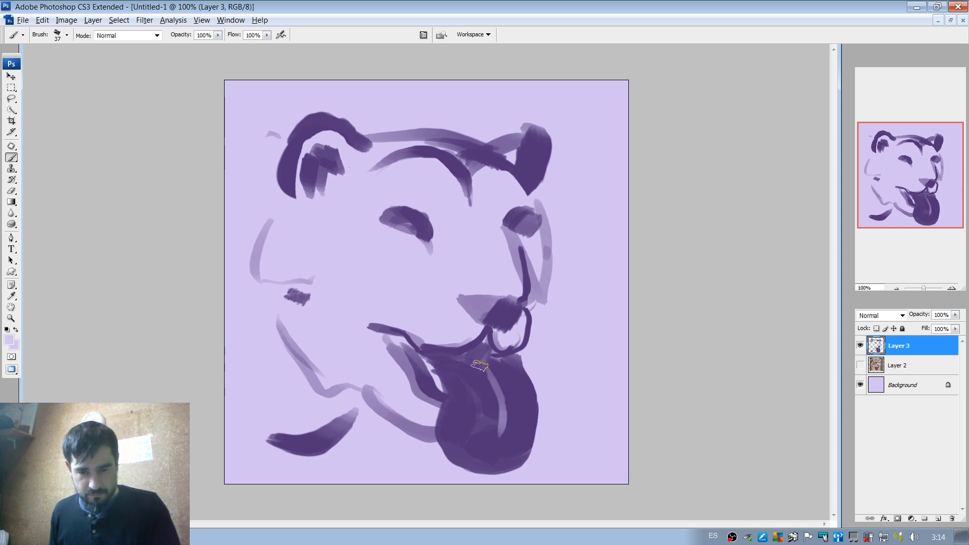
Set the brush size to 65 px and paint soft light highlights over the tongue's centre, undoing the stroke near its outer edge.
right_click(504, 382)
drag(472, 367, 498, 436)
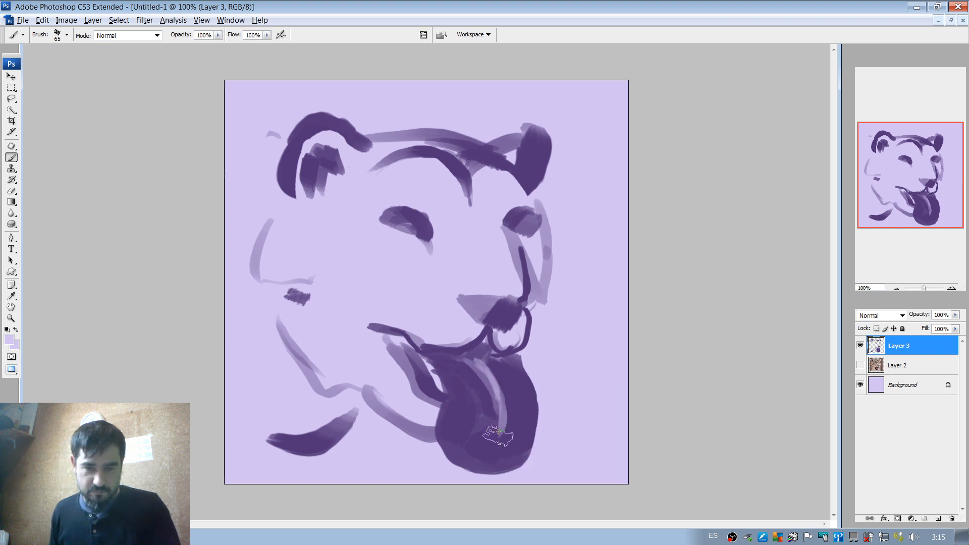
drag(478, 368, 485, 437)
mouse_move(509, 368)
mouse_down()
mouse_move(509, 458)
mouse_move(507, 439)
mouse_move(526, 420)
mouse_up()
key(ctrl+z)
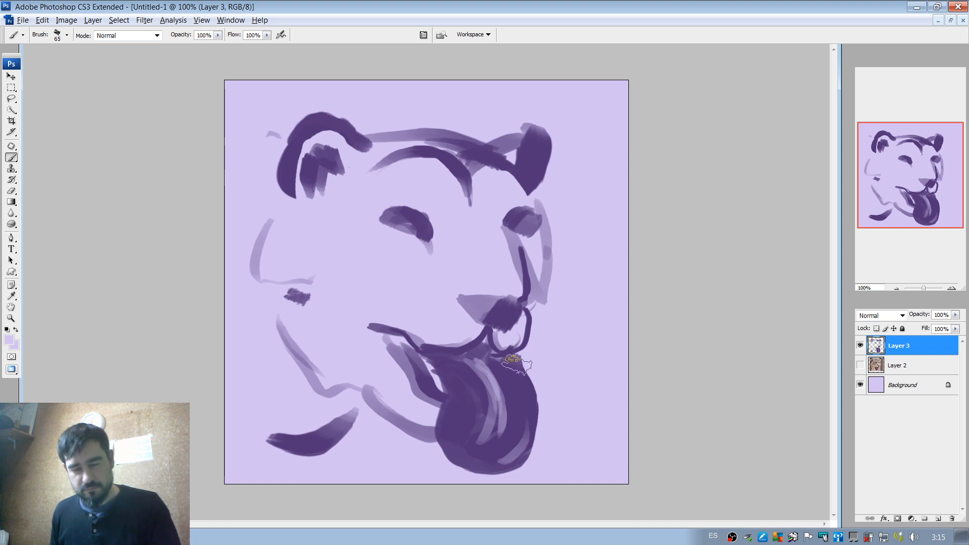
key(ctrl+z)
key(e)
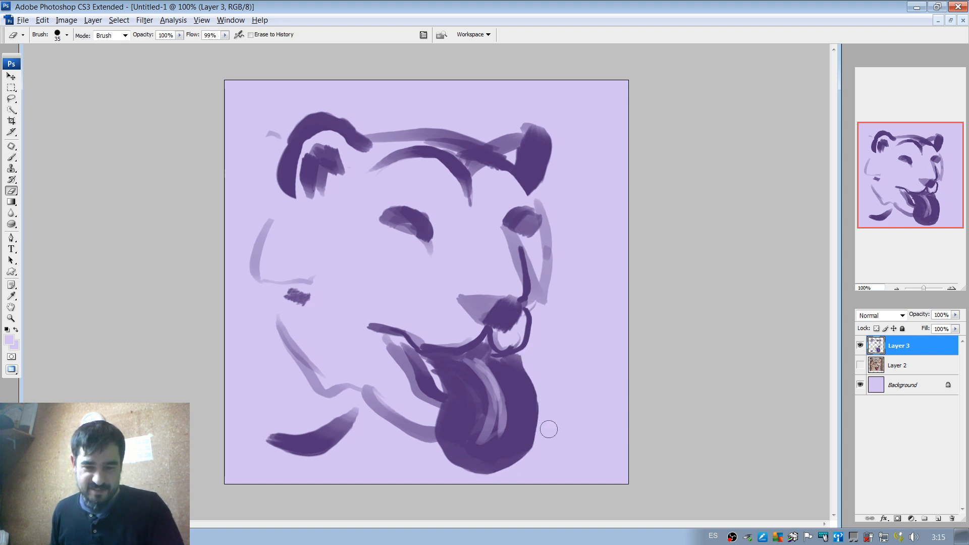
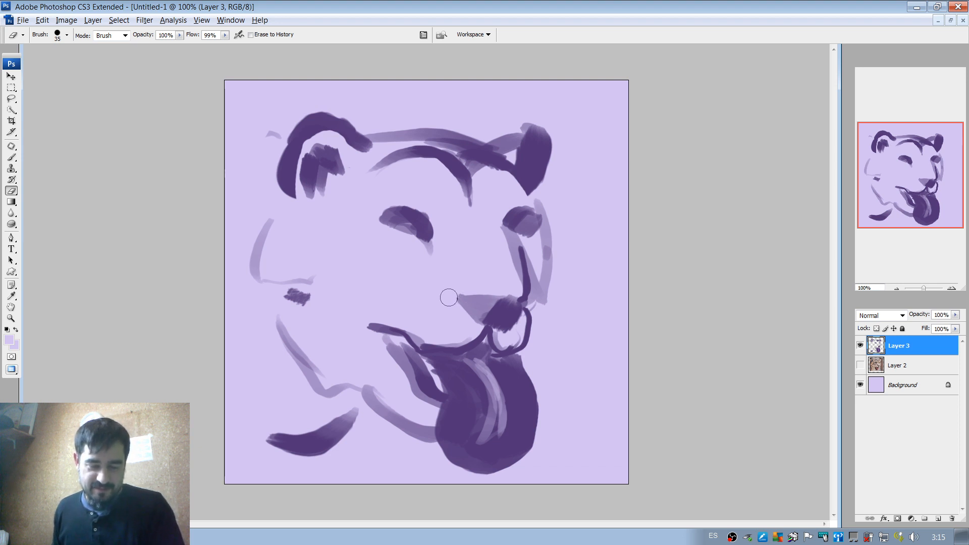
Fill in the nose with dark purple using a 31 px brush and paint three whiskers on each side of the muzzle.
key(b)
right_click(444, 290)
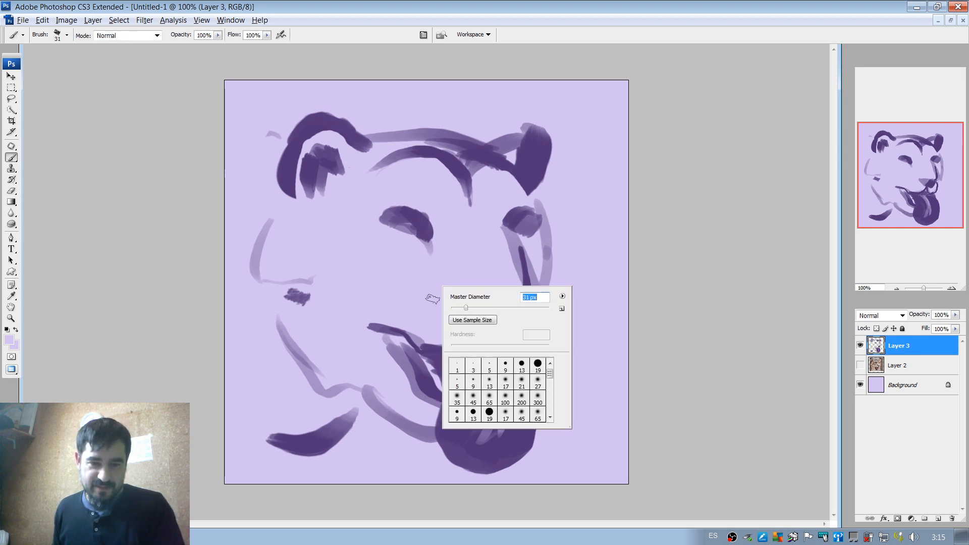
key(Return)
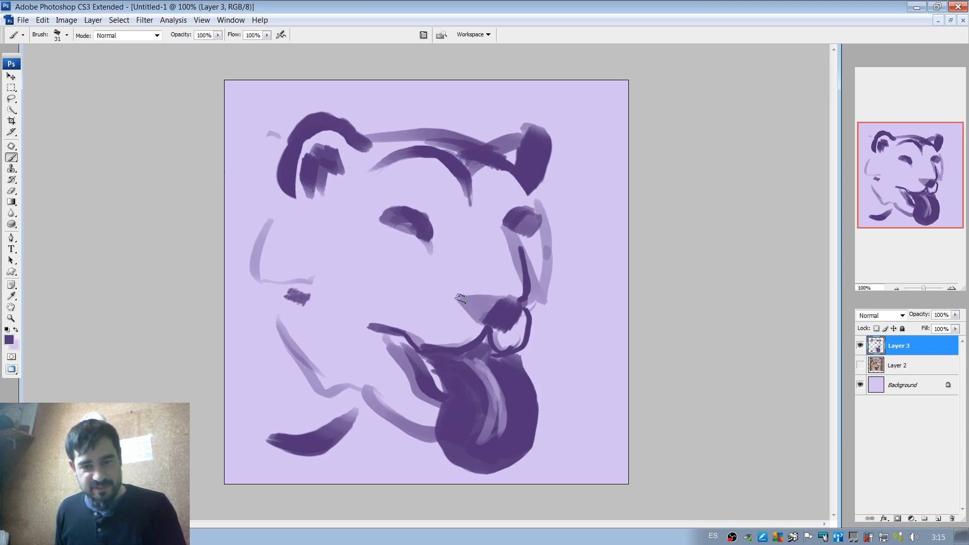
mouse_move(460, 299)
mouse_down()
mouse_move(507, 310)
mouse_move(513, 320)
mouse_move(496, 328)
mouse_move(485, 330)
mouse_move(460, 306)
mouse_move(482, 318)
mouse_move(465, 302)
mouse_move(514, 298)
mouse_up()
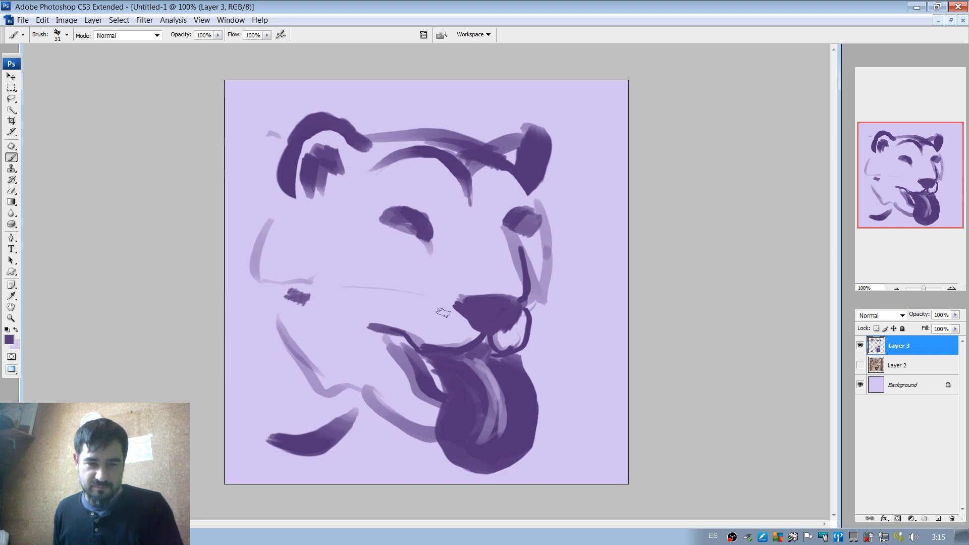
mouse_move(441, 304)
mouse_down()
mouse_move(365, 290)
mouse_move(323, 316)
mouse_move(336, 348)
mouse_up()
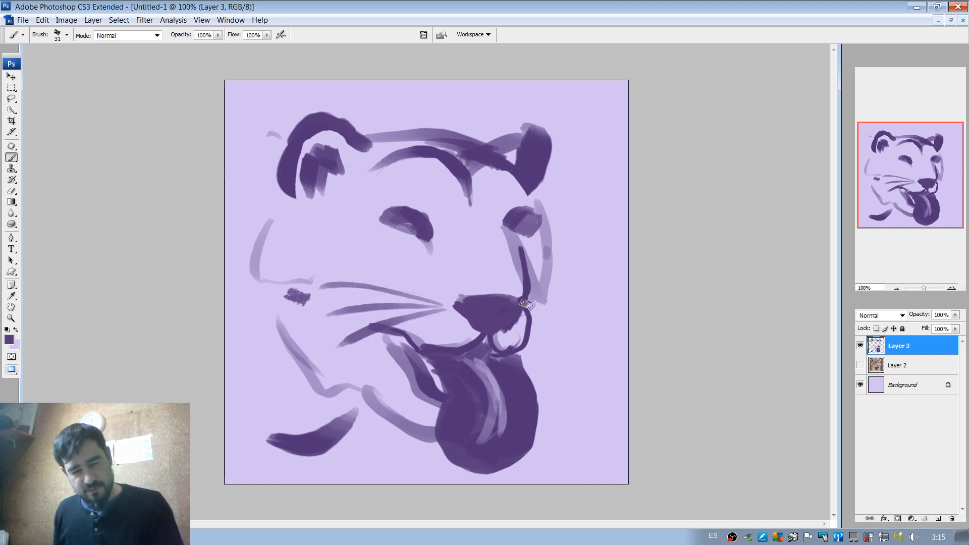
mouse_move(529, 296)
mouse_down()
mouse_move(593, 284)
mouse_move(586, 331)
mouse_up()
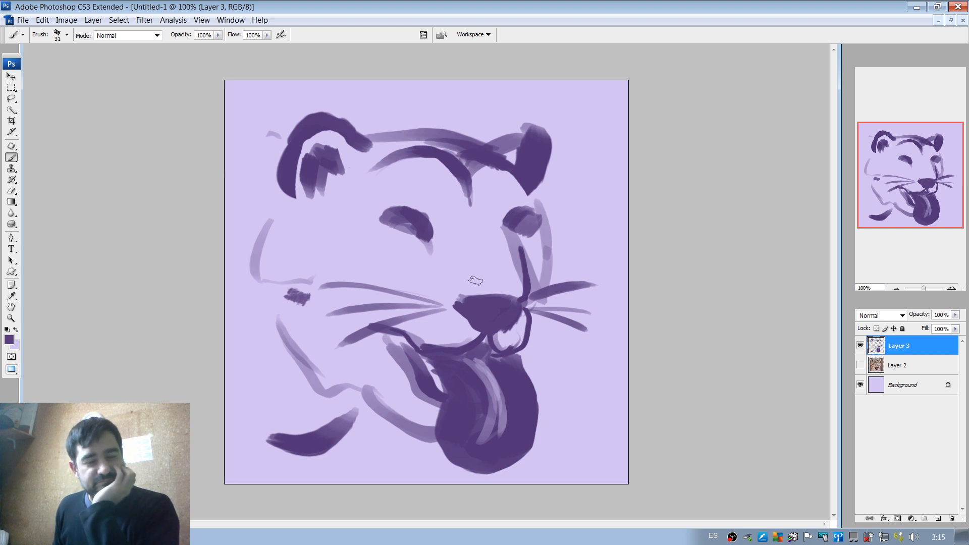
Paint dark irises in both eyes and strengthen the near cheek, jaw and neck contours, adding a back line behind the near ear.
mouse_move(427, 241)
mouse_down()
mouse_move(401, 225)
mouse_move(404, 238)
mouse_up()
drag(521, 232, 525, 225)
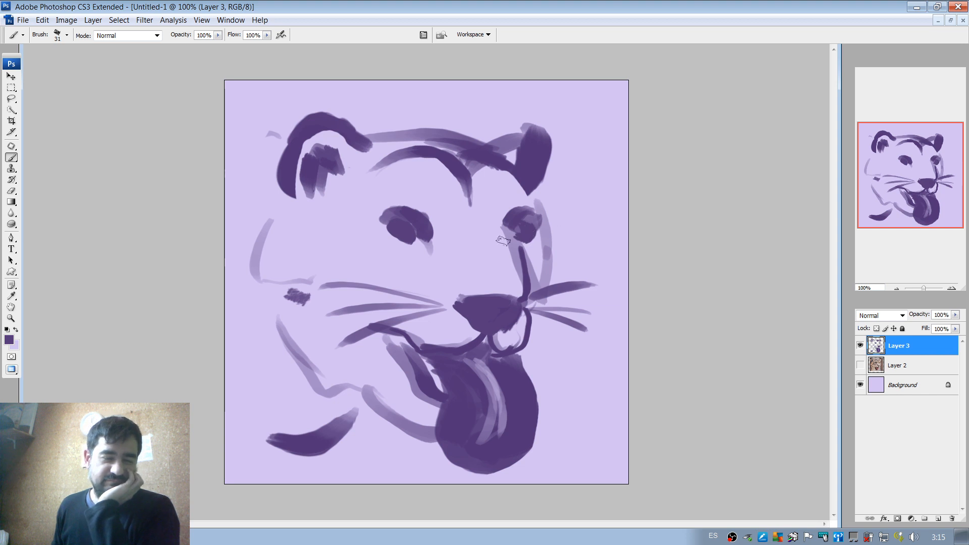
mouse_move(273, 216)
mouse_down()
mouse_move(260, 275)
mouse_move(278, 289)
mouse_up()
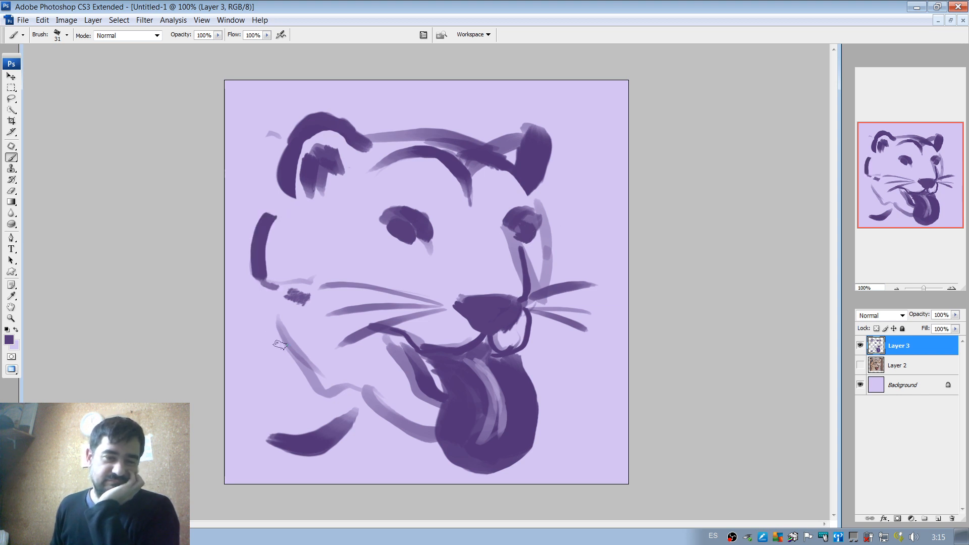
mouse_move(275, 333)
mouse_down()
mouse_move(301, 374)
mouse_move(425, 421)
mouse_move(392, 420)
mouse_move(353, 483)
mouse_up()
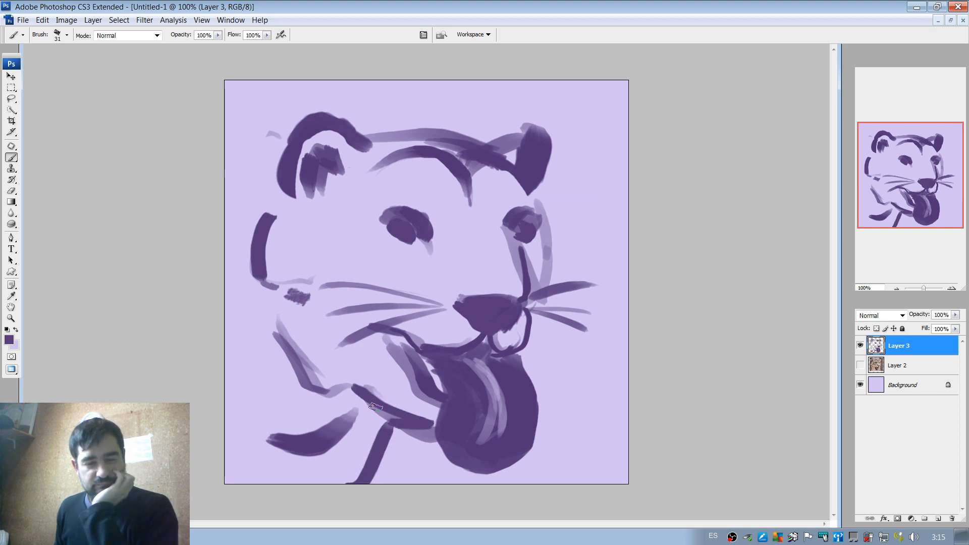
drag(282, 142, 222, 128)
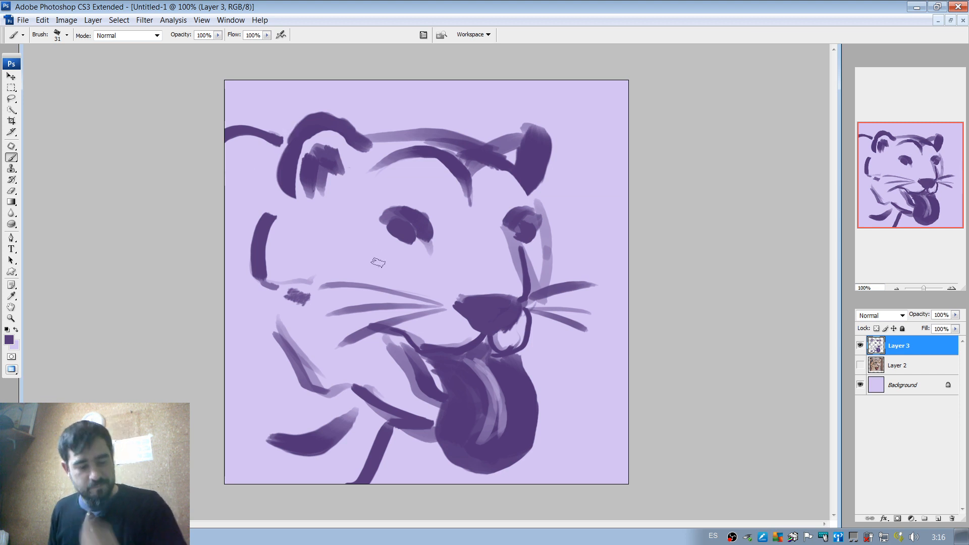
Round out the near eye's dark iris and try a dark stroke from the far eye towards the nose, undoing that stroke.
mouse_move(401, 236)
mouse_down()
mouse_move(387, 248)
mouse_move(424, 242)
mouse_move(413, 239)
mouse_up()
key(ctrl+z)
mouse_move(527, 235)
mouse_down()
mouse_move(514, 227)
mouse_move(519, 260)
mouse_up()
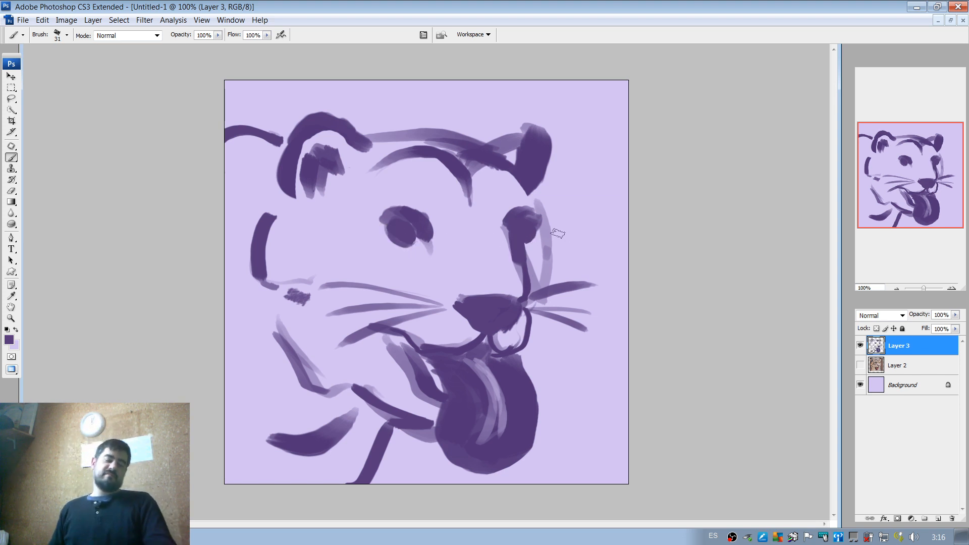
key(ctrl+z)
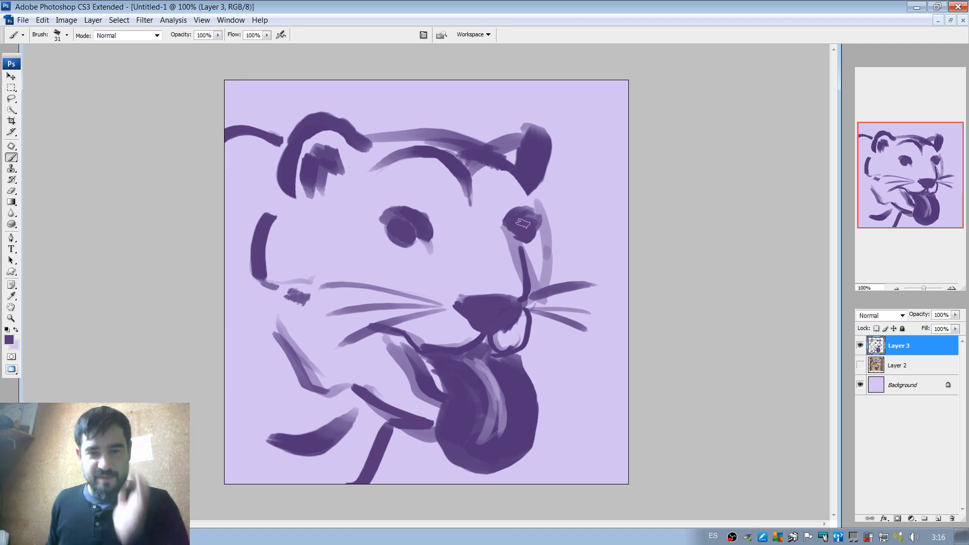
Darken the far ear's outline and the far edge of the face with a thinner stroke, undoing the overly heavy one.
mouse_move(523, 132)
mouse_down()
mouse_move(502, 152)
mouse_move(544, 145)
mouse_up()
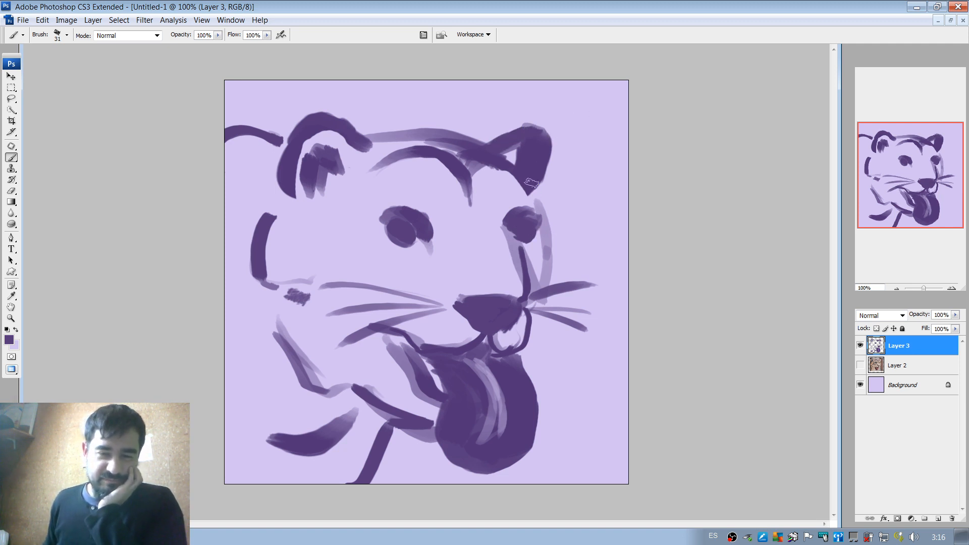
drag(547, 255, 539, 298)
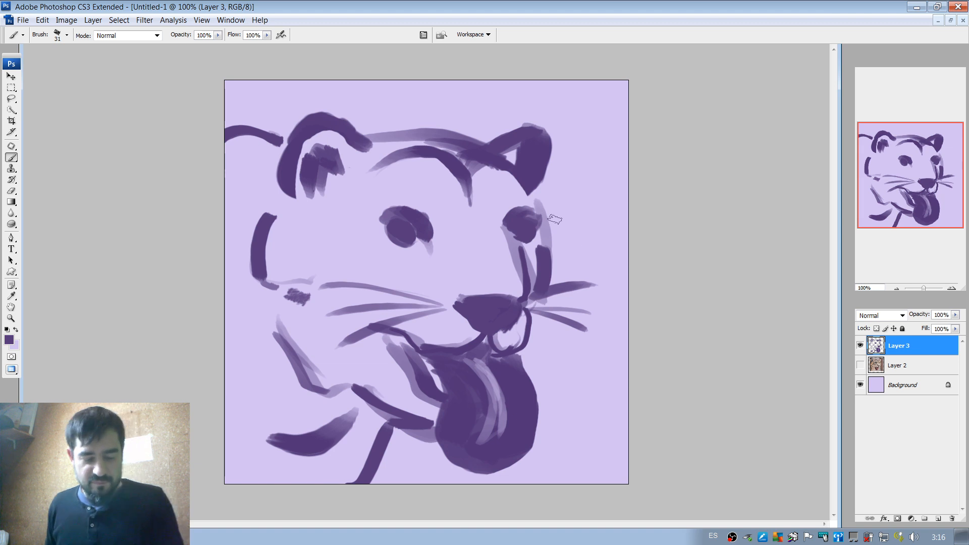
key(ctrl+z)
drag(534, 200, 546, 275)
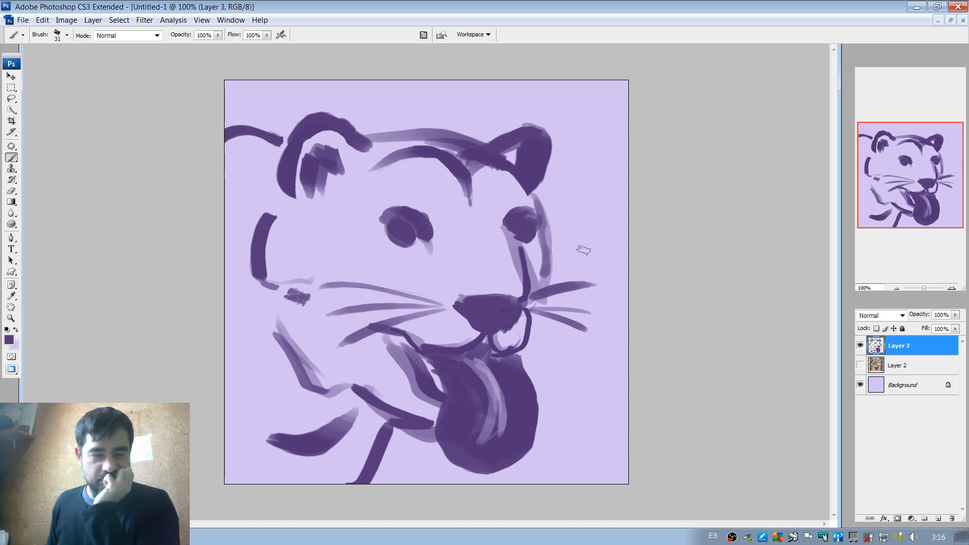
Paint light lavender centres inside both dark irises, reducing the brush to 15 px for the finer strokes.
alt+click(446, 255)
mouse_move(402, 229)
mouse_down()
mouse_move(410, 234)
mouse_move(401, 232)
mouse_up()
key(ctrl+z)
drag(519, 233, 531, 232)
alt+click(515, 231)
alt+click(516, 223)
alt+click(536, 236)
alt+click(540, 234)
right_click(550, 202)
click(569, 224)
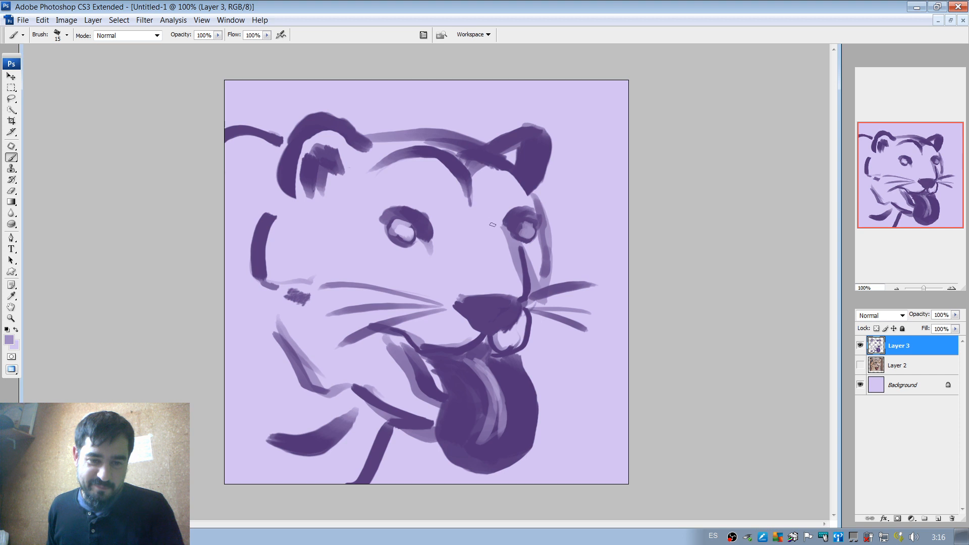
drag(392, 229, 411, 226)
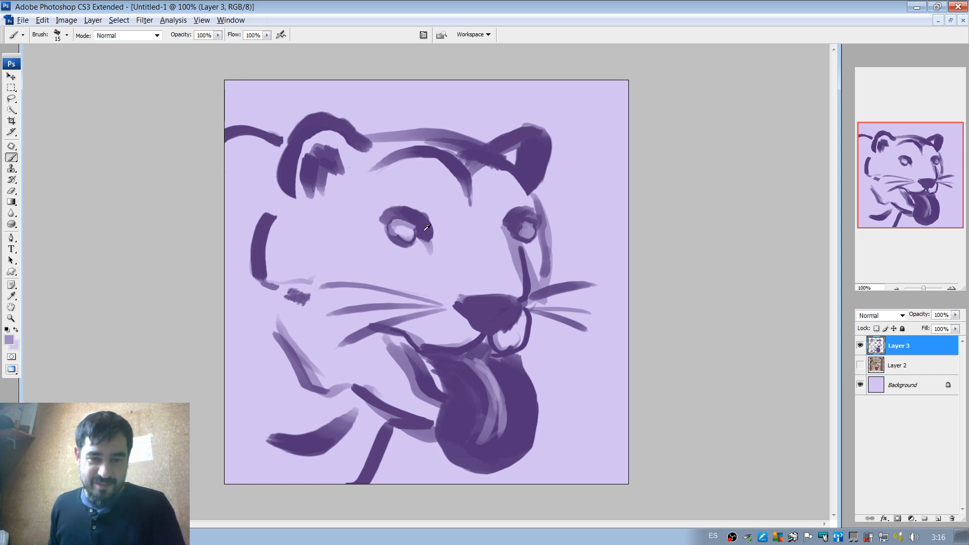
Refine the inner mouth edge in the sampled dark purple and line the upper lip in colour #190632, undoing the stroke along the nose.
alt+click(427, 227)
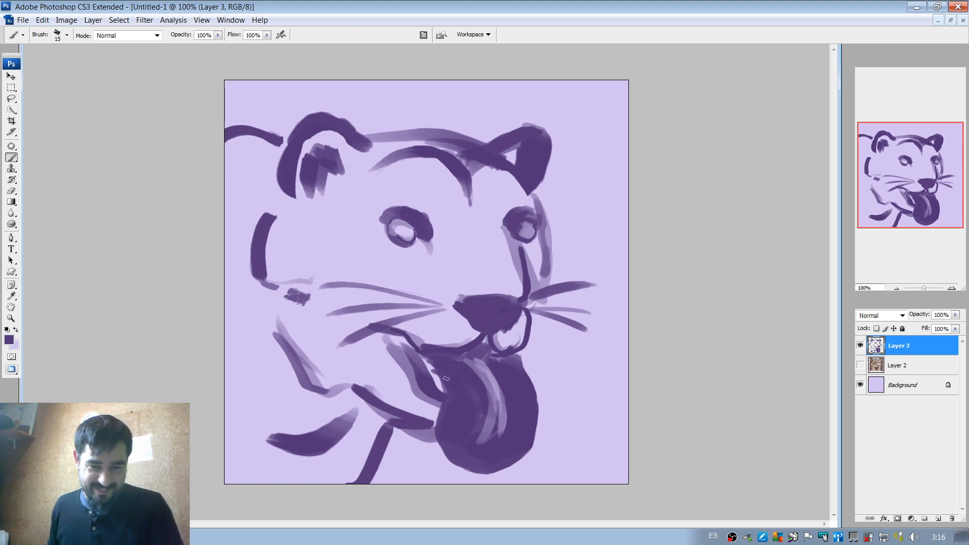
drag(431, 366, 442, 390)
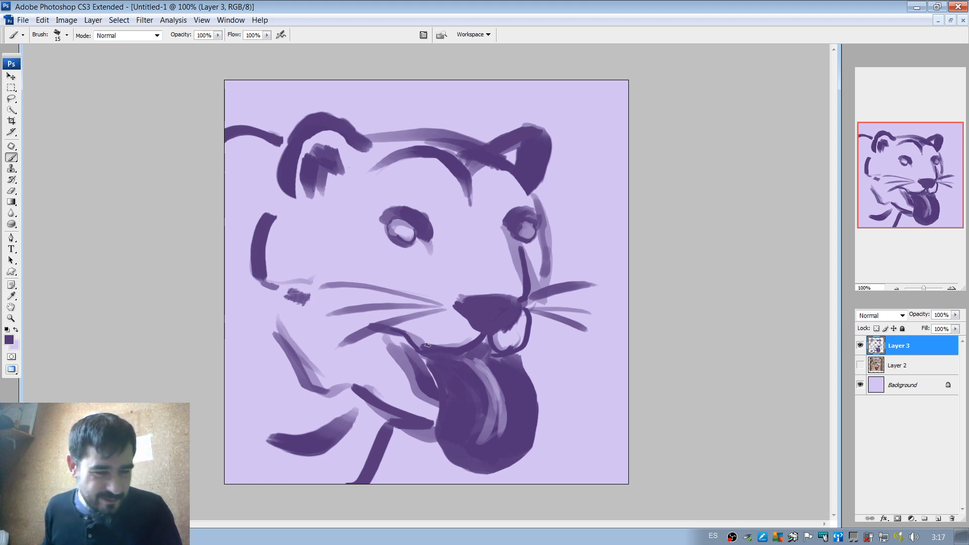
click(10, 345)
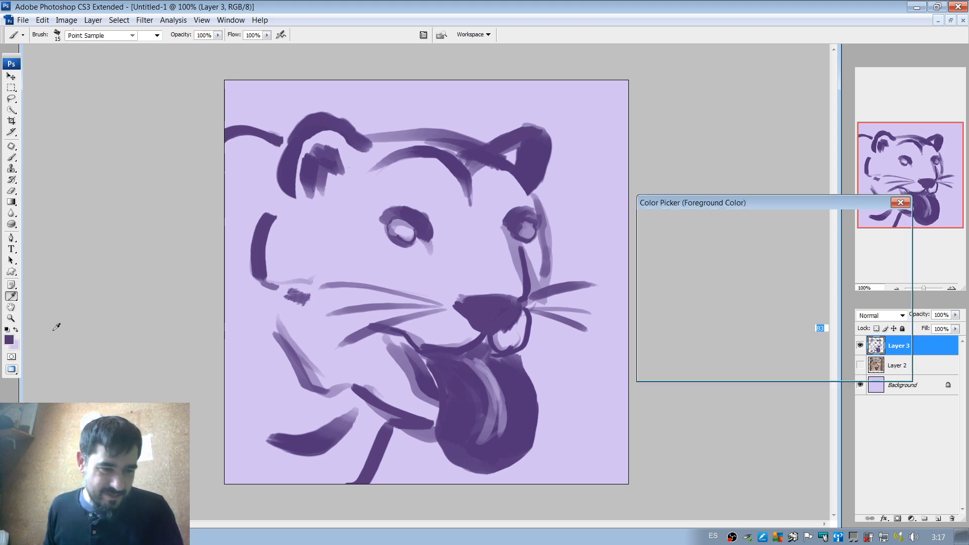
click(756, 329)
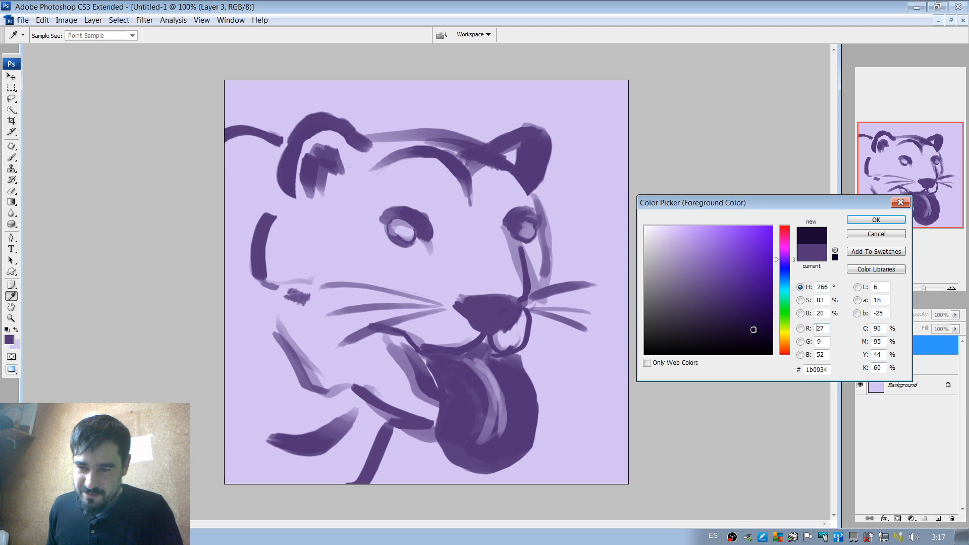
click(876, 219)
mouse_move(415, 345)
mouse_down()
mouse_move(480, 345)
mouse_move(465, 348)
mouse_move(488, 334)
mouse_move(457, 304)
mouse_up()
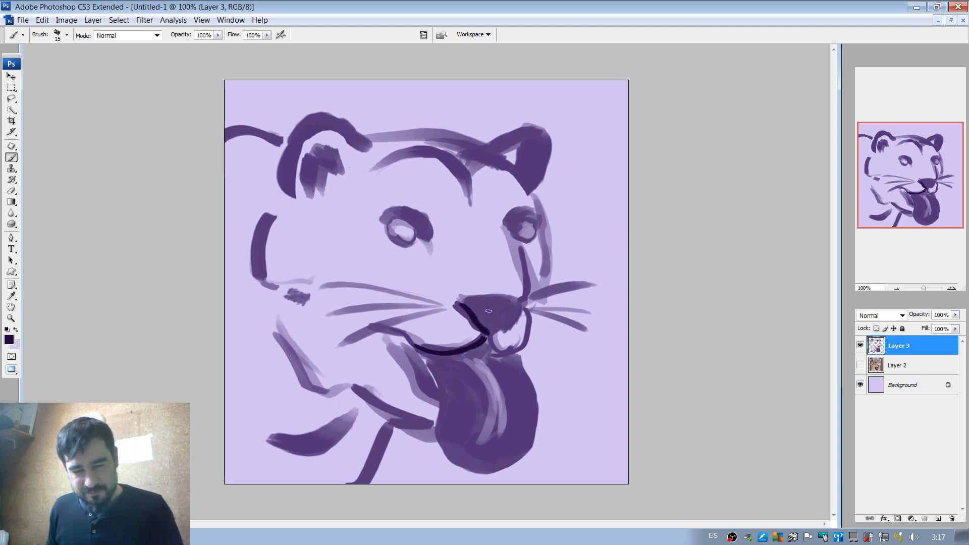
key(ctrl+z)
Show the reference photo on Layer 2 and compare it with the sketch layer hidden and shown.
click(860, 365)
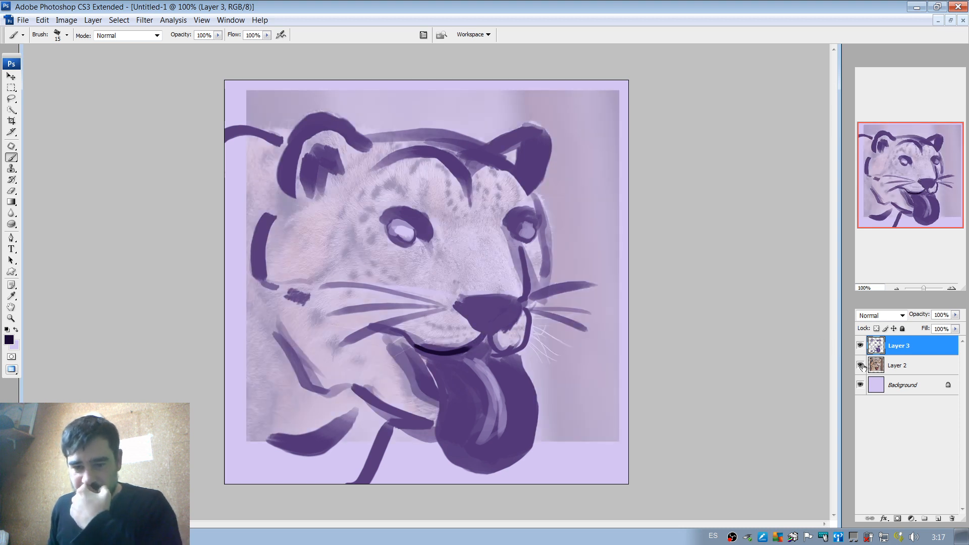
click(860, 346)
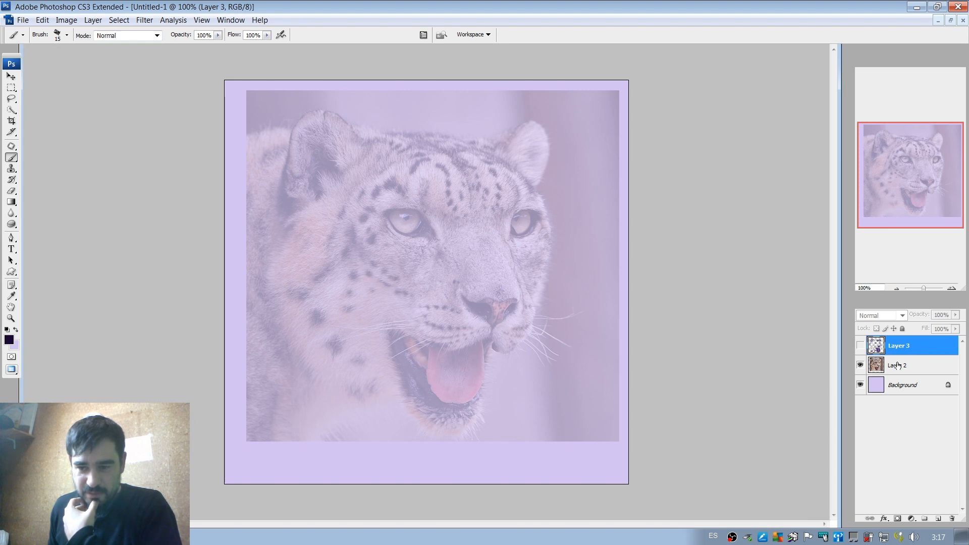
click(863, 347)
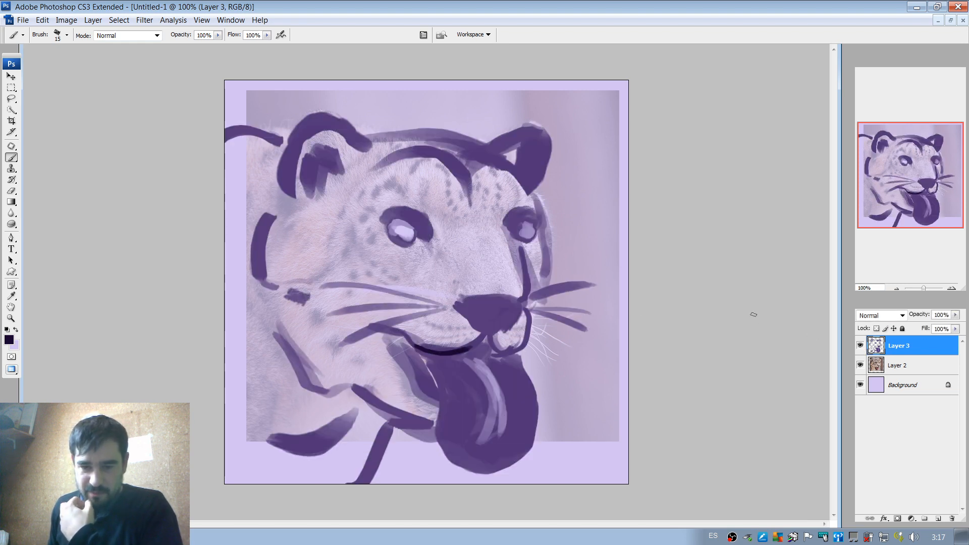
Paint two near-black nostrils, redoing the far one after checking the photo, and darken the lids and inner corners of both eyes.
mouse_move(473, 306)
mouse_down()
mouse_move(512, 319)
mouse_move(523, 309)
mouse_move(518, 321)
mouse_up()
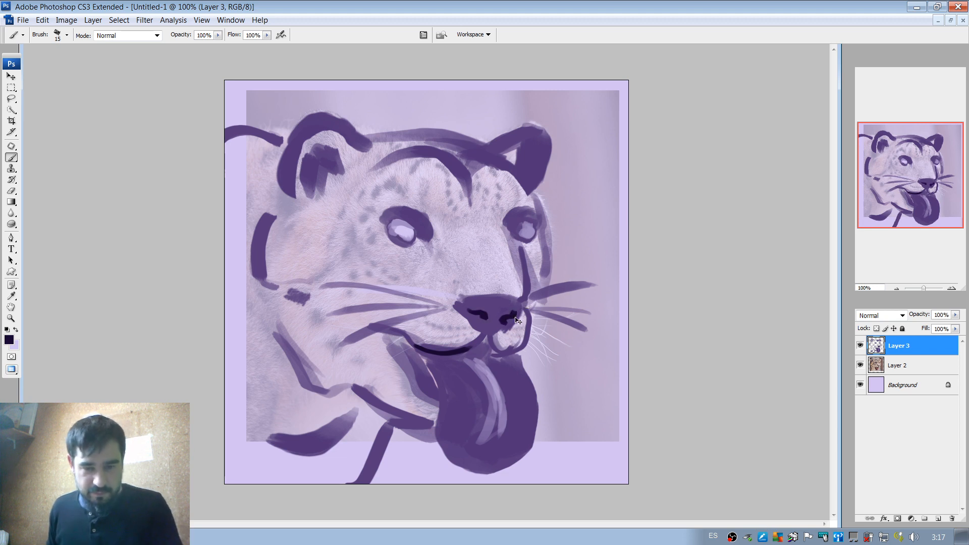
click(860, 345)
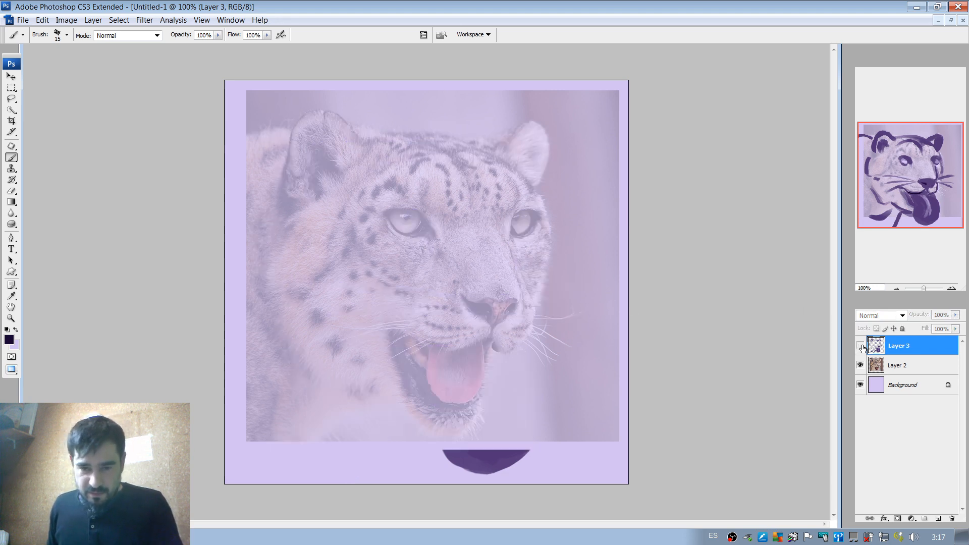
click(861, 346)
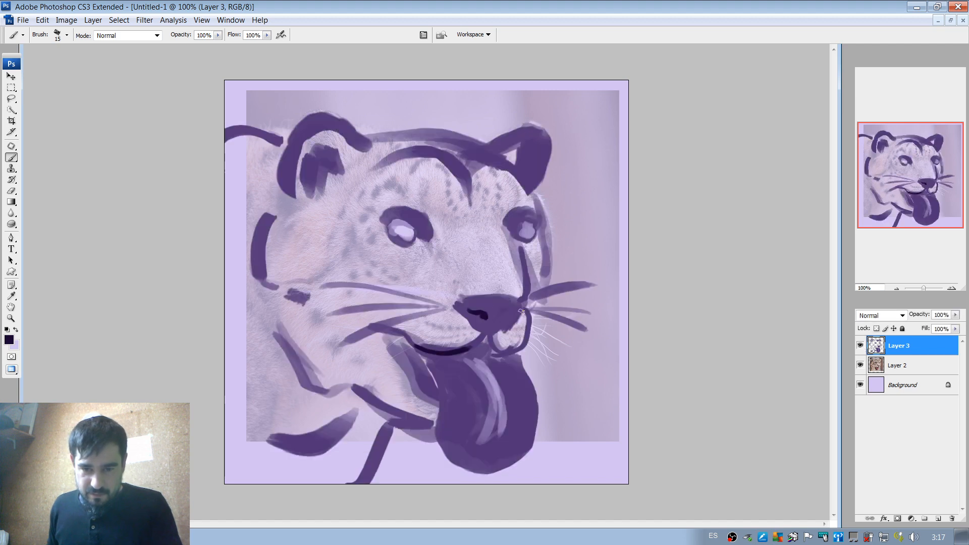
drag(507, 314, 514, 312)
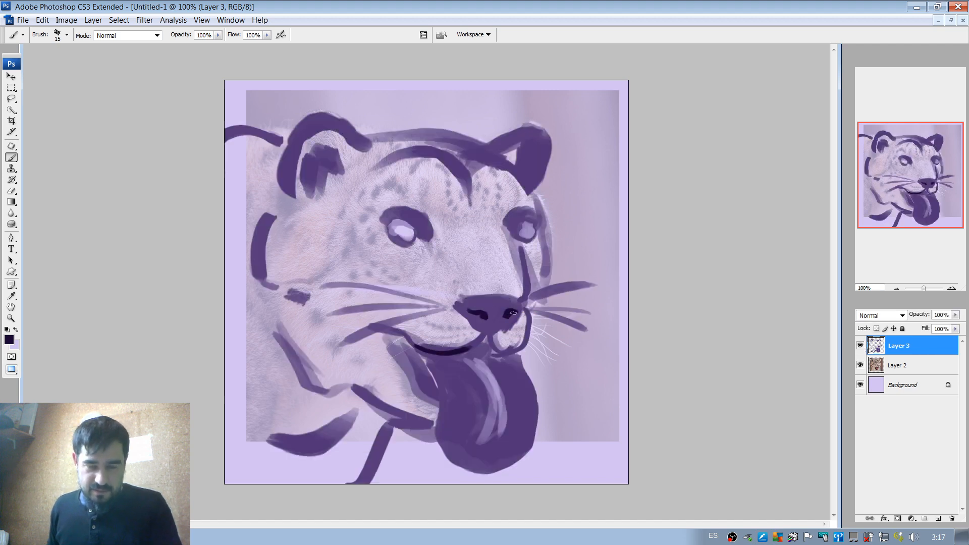
mouse_move(507, 222)
mouse_down()
mouse_move(520, 223)
mouse_move(514, 241)
mouse_up()
mouse_move(420, 215)
mouse_down()
mouse_move(401, 245)
mouse_move(428, 240)
mouse_up()
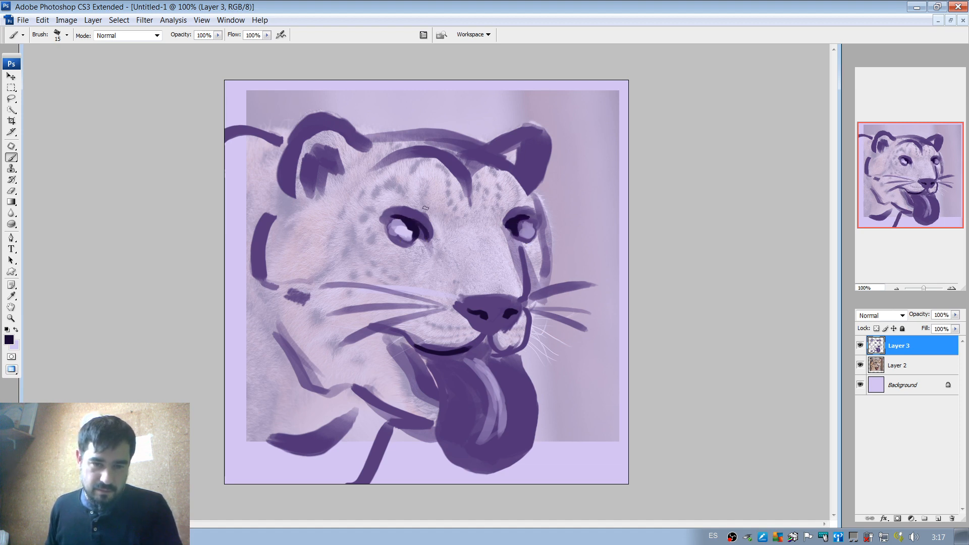
Dab small near-black fur spots around the near eye and across the cheek below it, following the reference photo.
click(388, 184)
click(376, 193)
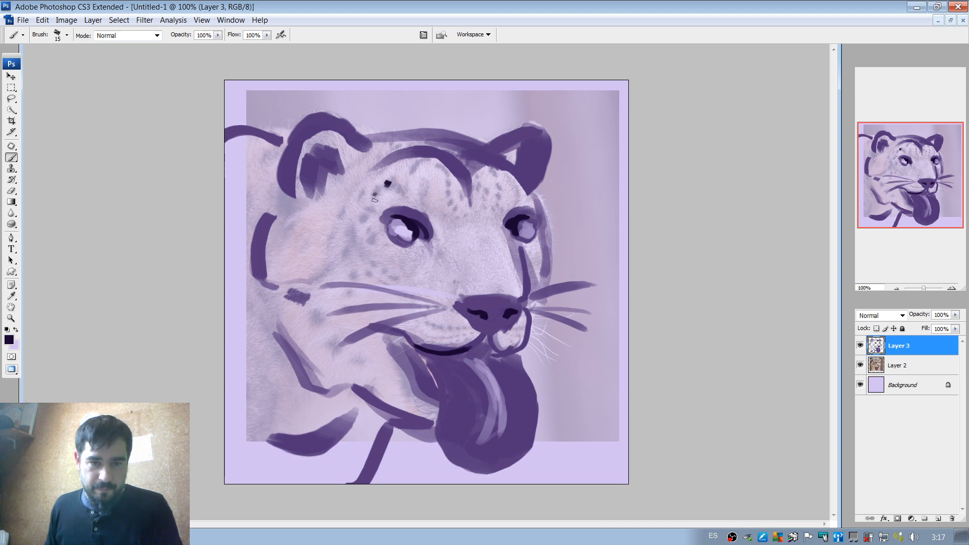
click(366, 218)
click(369, 229)
click(372, 243)
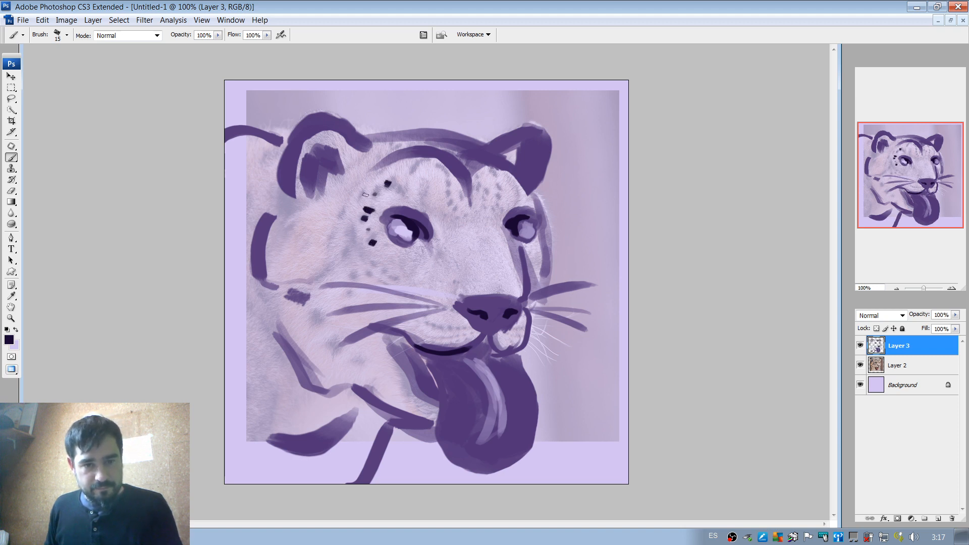
click(374, 265)
click(369, 273)
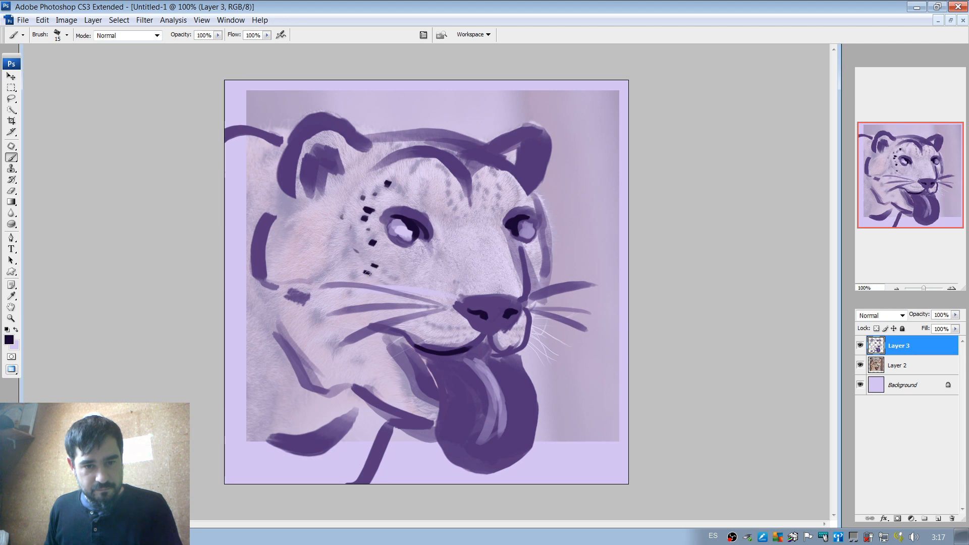
click(391, 271)
click(398, 276)
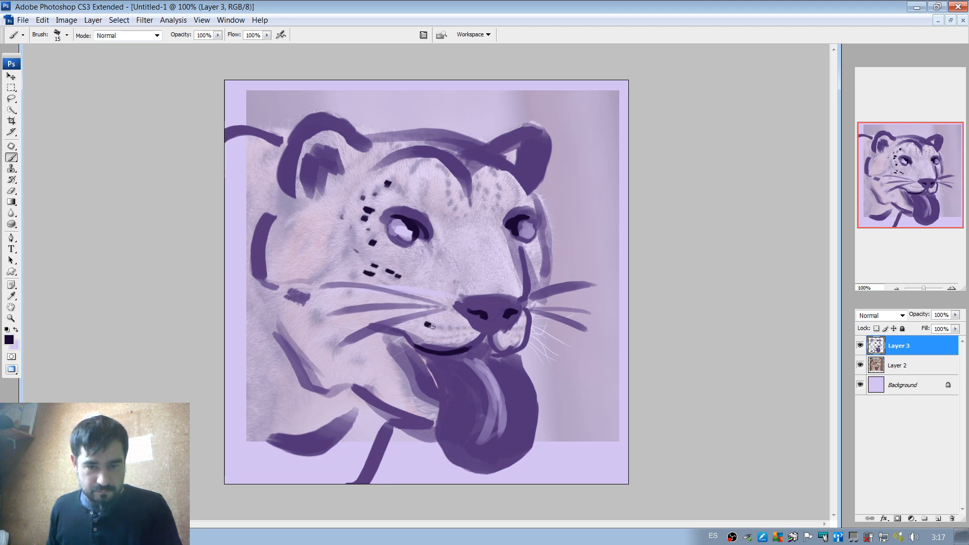
Add rows of near-black whisker spots on both sides of the muzzle and darken the muzzle's far outline.
click(456, 330)
click(465, 329)
click(504, 332)
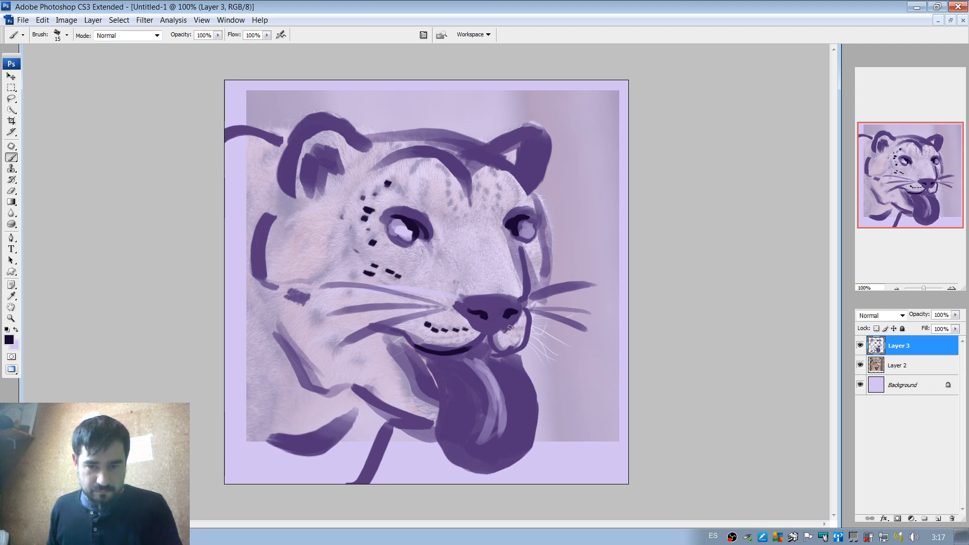
click(514, 328)
click(523, 323)
drag(529, 318, 511, 346)
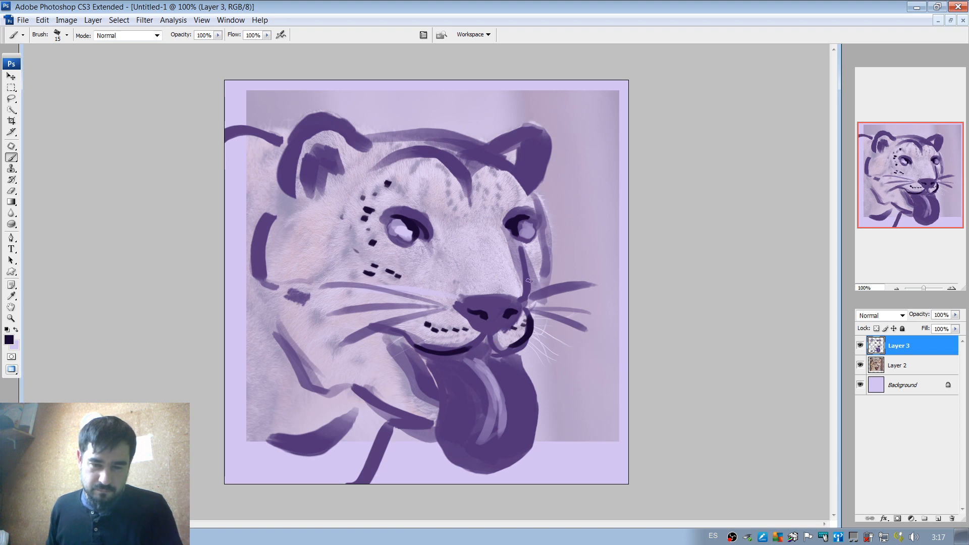
Hide the reference photo on Layer 2, add a new layer above the sketch, and outline the tongue in near-black as a guitar-body shape.
click(860, 365)
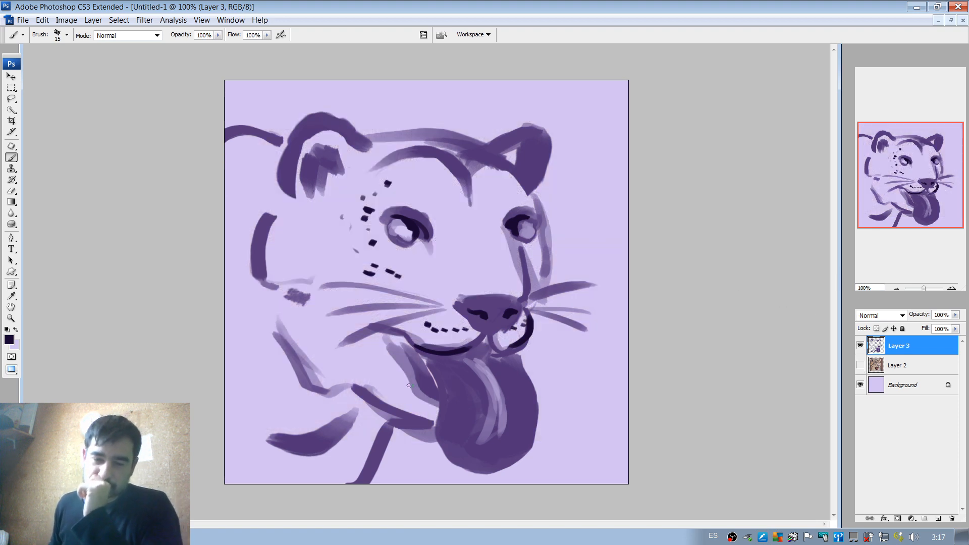
drag(435, 367, 445, 443)
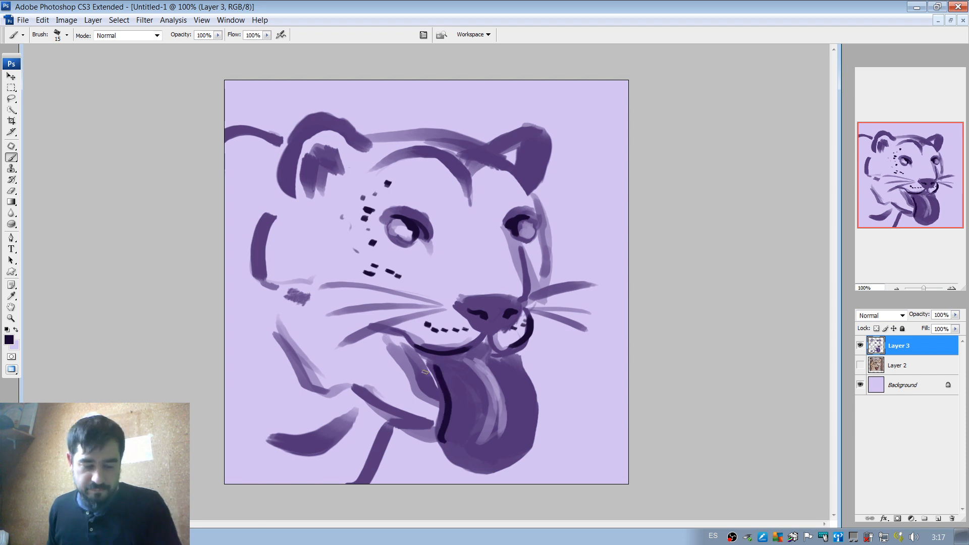
key(ctrl+z)
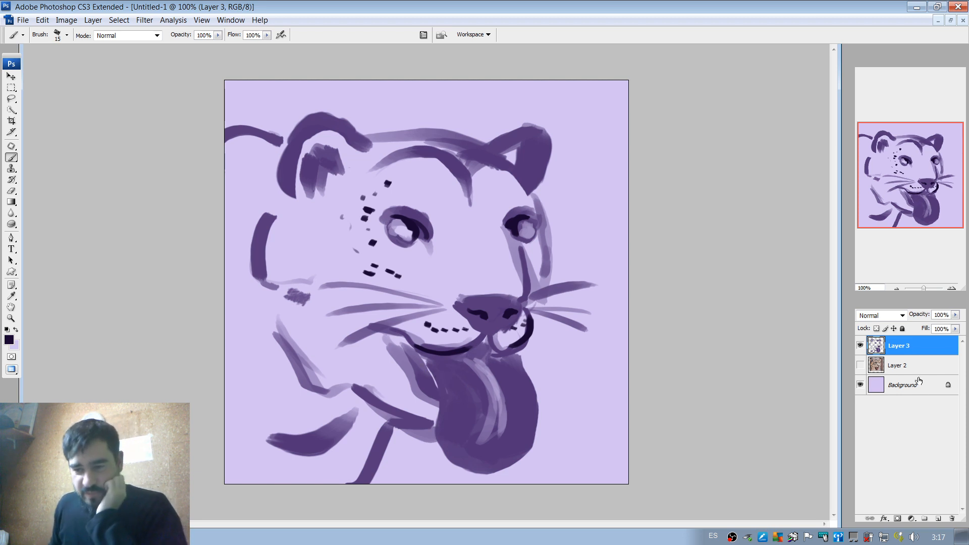
click(938, 519)
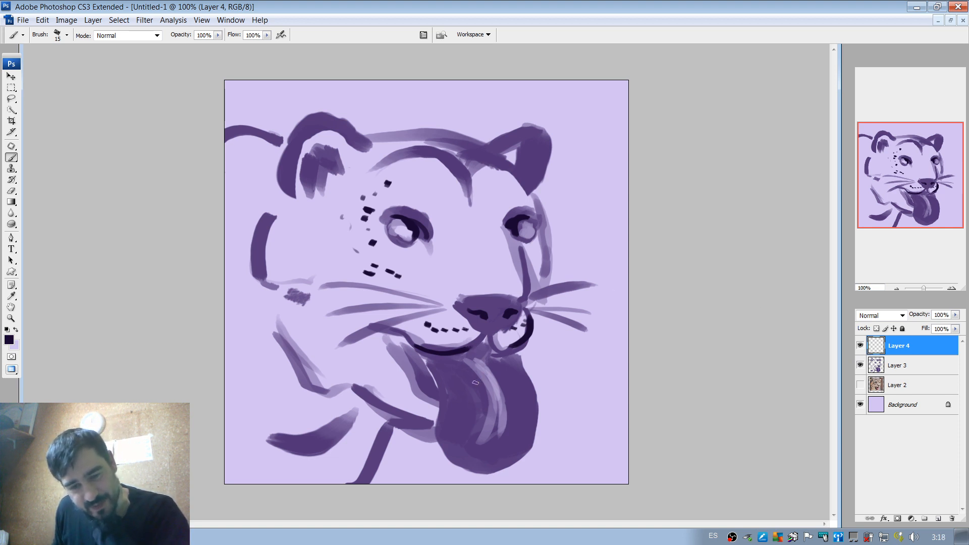
mouse_move(444, 367)
mouse_down()
mouse_move(457, 411)
mouse_move(440, 457)
mouse_move(492, 472)
mouse_move(540, 443)
mouse_move(531, 413)
mouse_move(507, 400)
mouse_move(523, 364)
mouse_move(472, 369)
mouse_up()
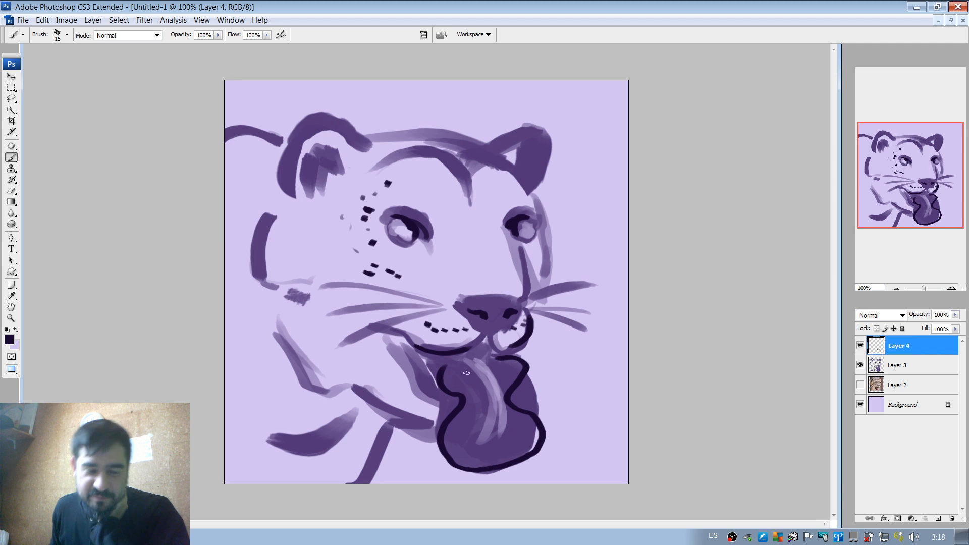
Paint a near-black ring on the lower half of the tongue and fill its centre with the light background lilac.
mouse_move(488, 412)
mouse_down()
mouse_move(479, 433)
mouse_move(503, 415)
mouse_move(501, 432)
mouse_move(481, 441)
mouse_up()
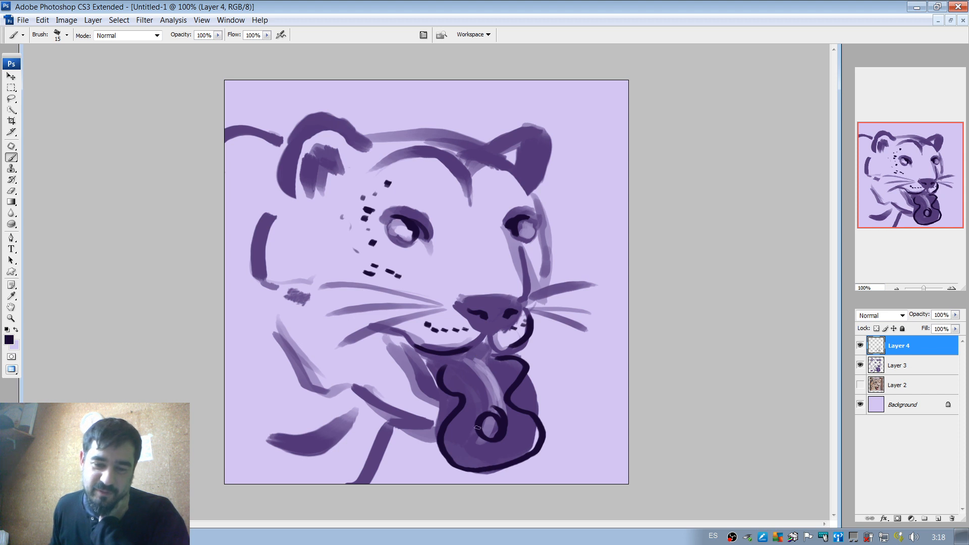
key(e)
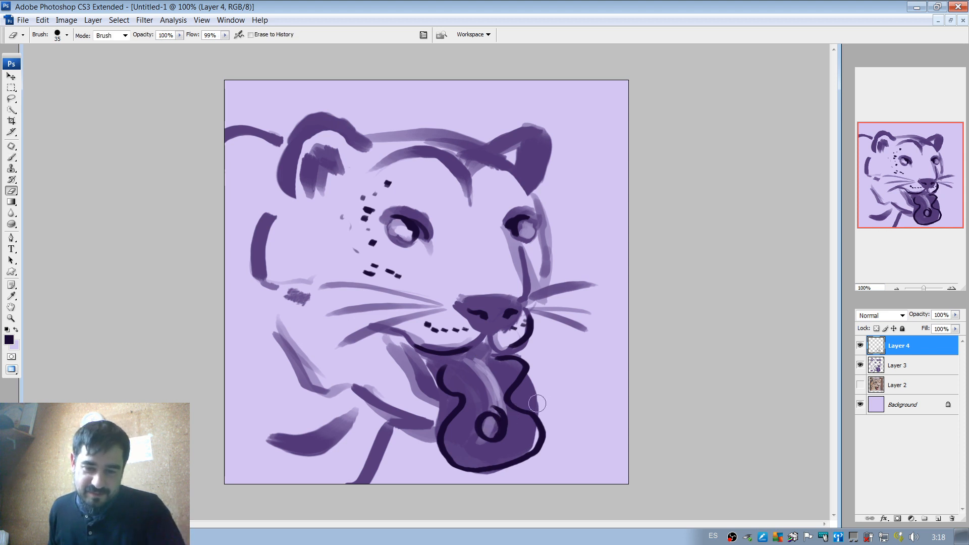
drag(490, 427, 500, 427)
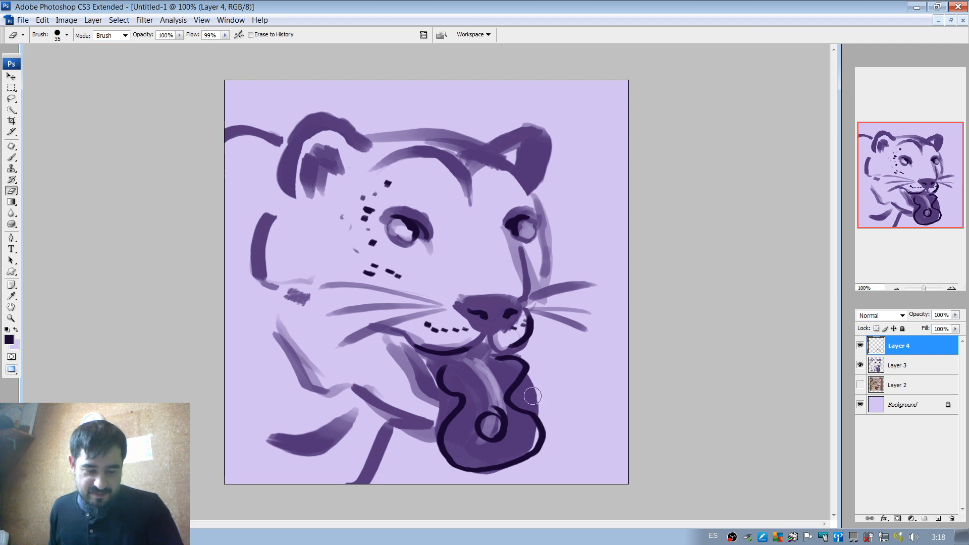
key(b)
alt+click(487, 425)
mouse_move(487, 425)
mouse_down()
mouse_move(497, 418)
mouse_move(479, 434)
mouse_move(484, 428)
mouse_up()
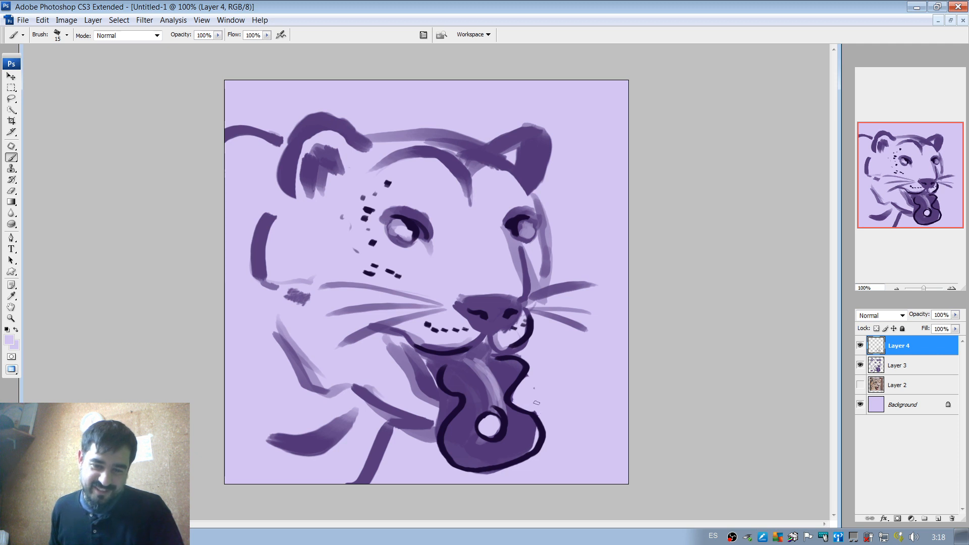
Cover the old tongue colour outside the near side of the new outline with background lilac and patch the adjoining jaw strokes in purple.
drag(447, 398, 436, 434)
alt+click(423, 418)
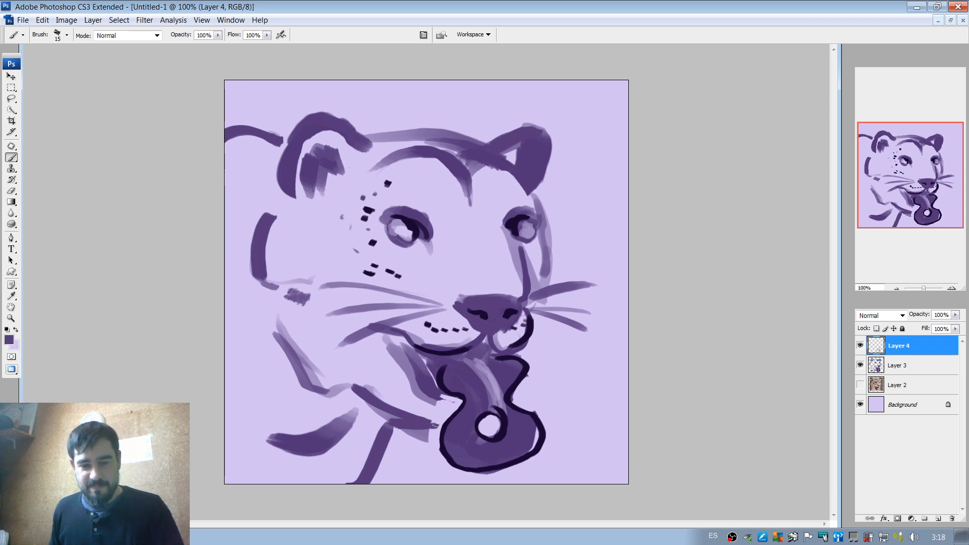
drag(442, 397, 460, 401)
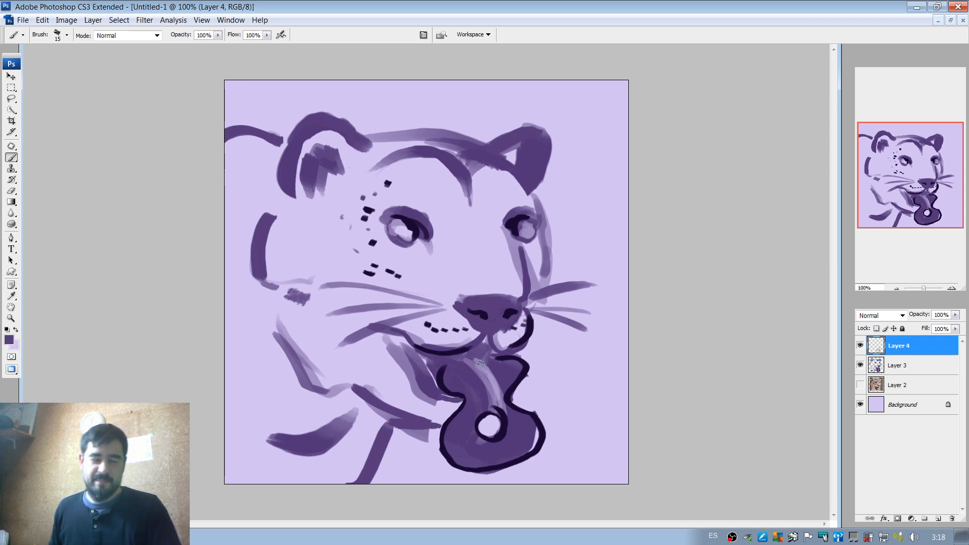
Paint over the old highlight on the upper tongue with purple and fill the light gap inside its far lower edge.
alt+click(495, 387)
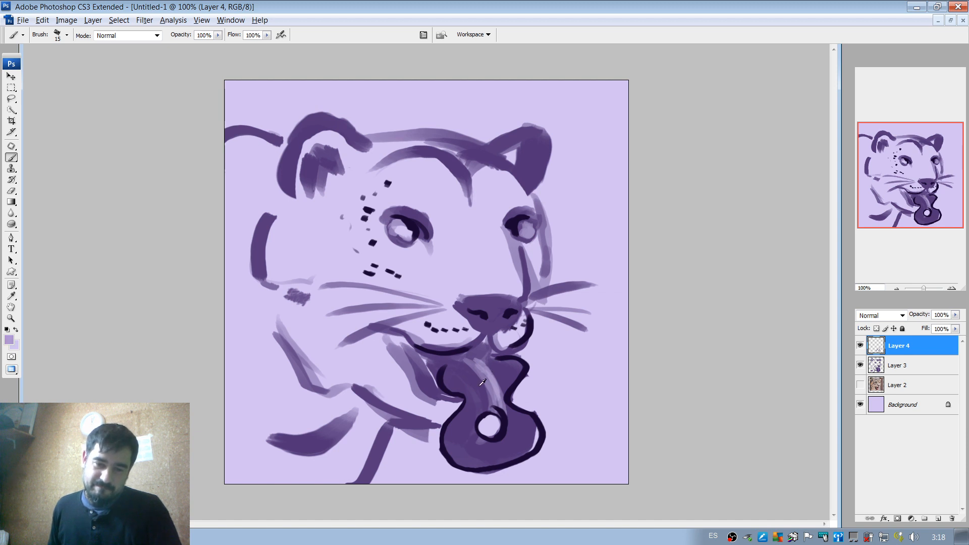
alt+click(490, 375)
mouse_move(477, 368)
mouse_down()
mouse_move(491, 404)
mouse_move(480, 378)
mouse_move(488, 396)
mouse_move(484, 379)
mouse_move(492, 394)
mouse_move(493, 380)
mouse_move(482, 375)
mouse_move(499, 404)
mouse_move(482, 360)
mouse_up()
alt+click(482, 377)
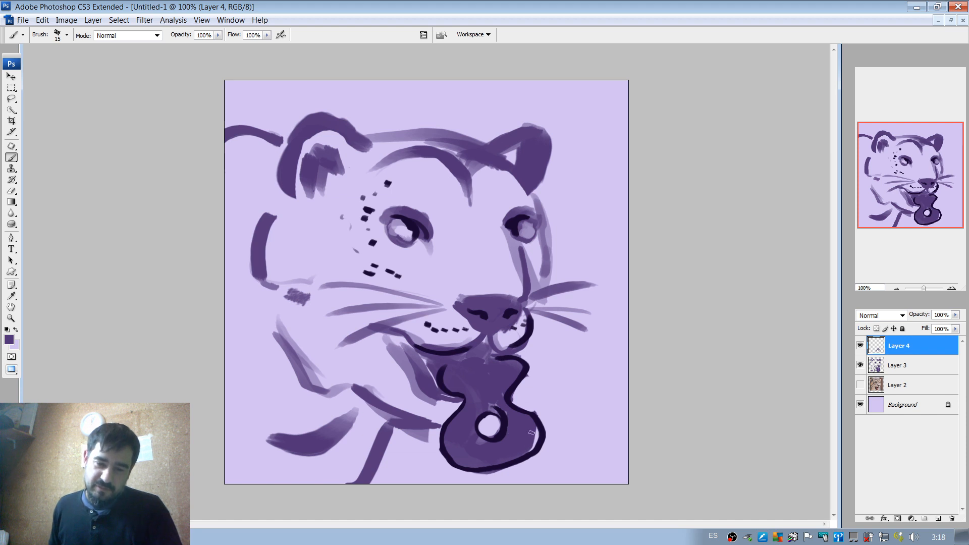
drag(530, 446, 537, 431)
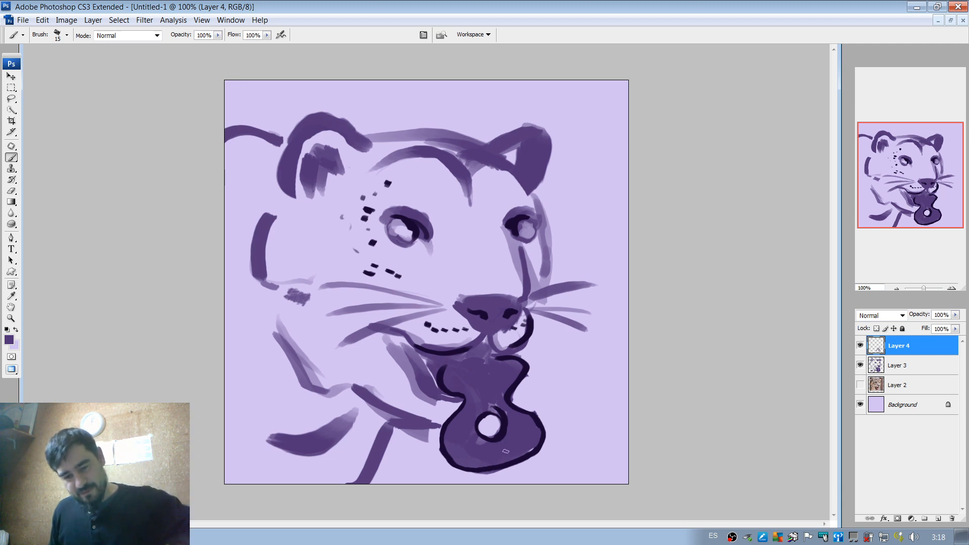
drag(501, 457, 513, 483)
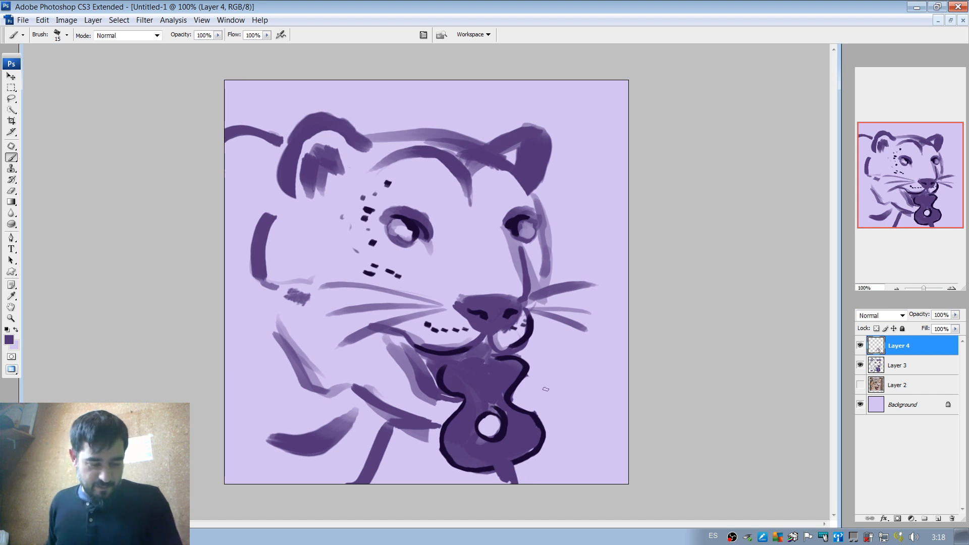
key(ctrl+z)
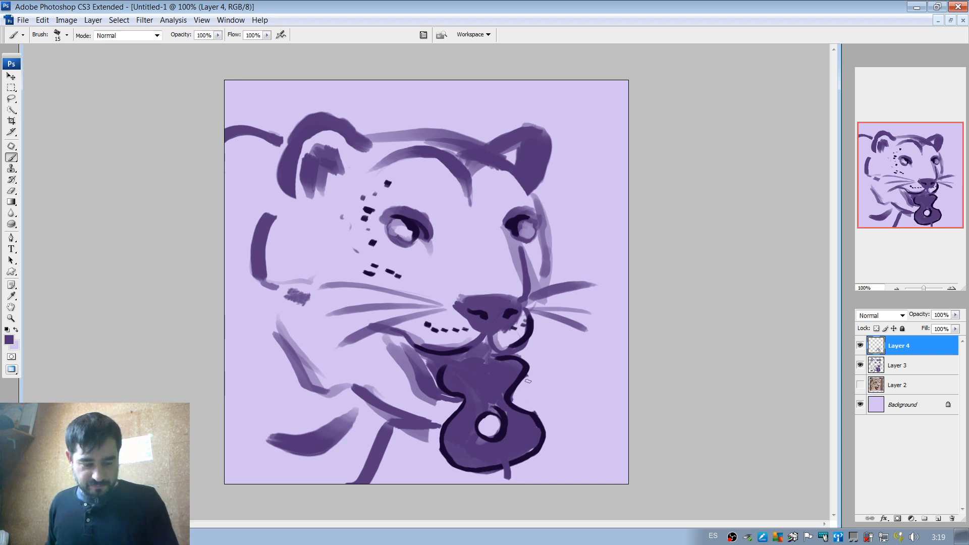
key(ctrl+z)
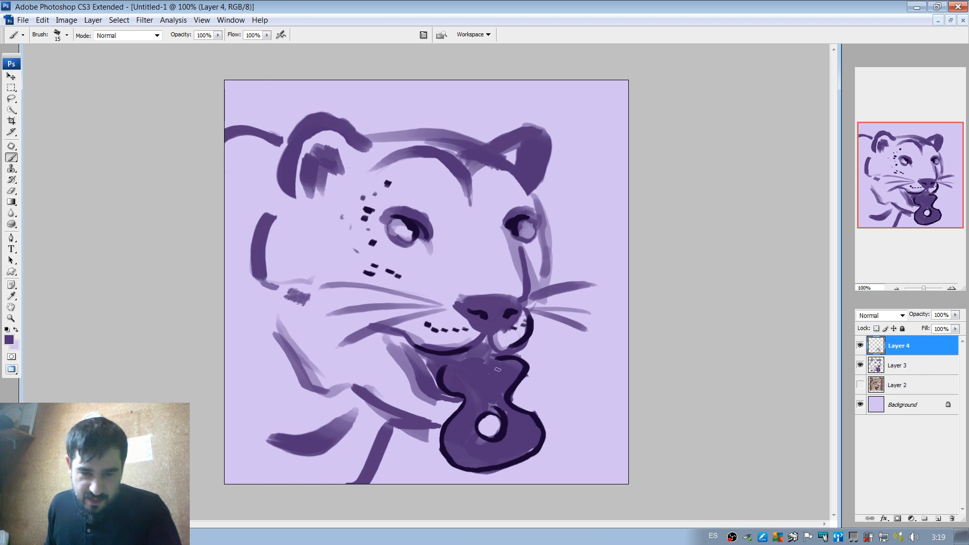
Paint a soft lilac highlight down the upper tongue to the hole with a 37 px brush, and dab another just below the hole.
alt+click(535, 365)
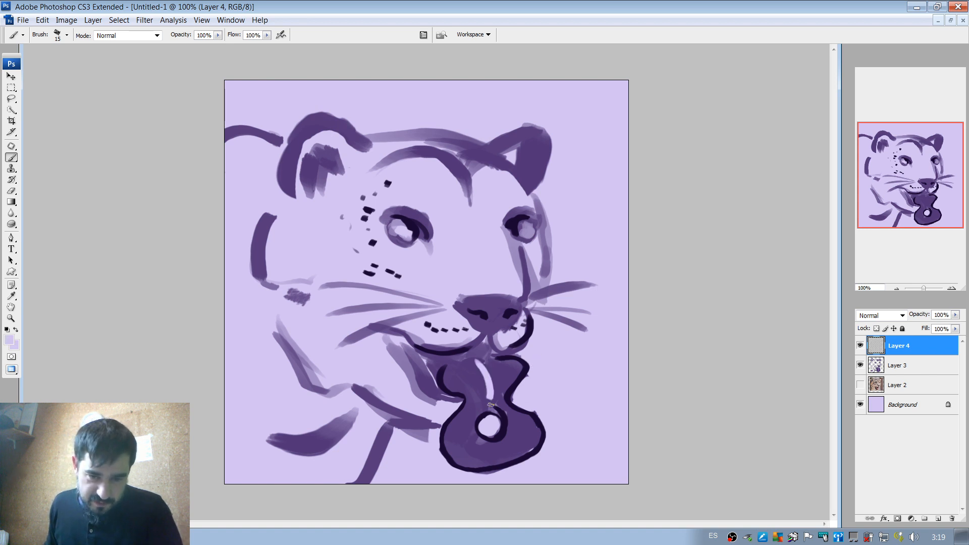
right_click(491, 374)
click(520, 393)
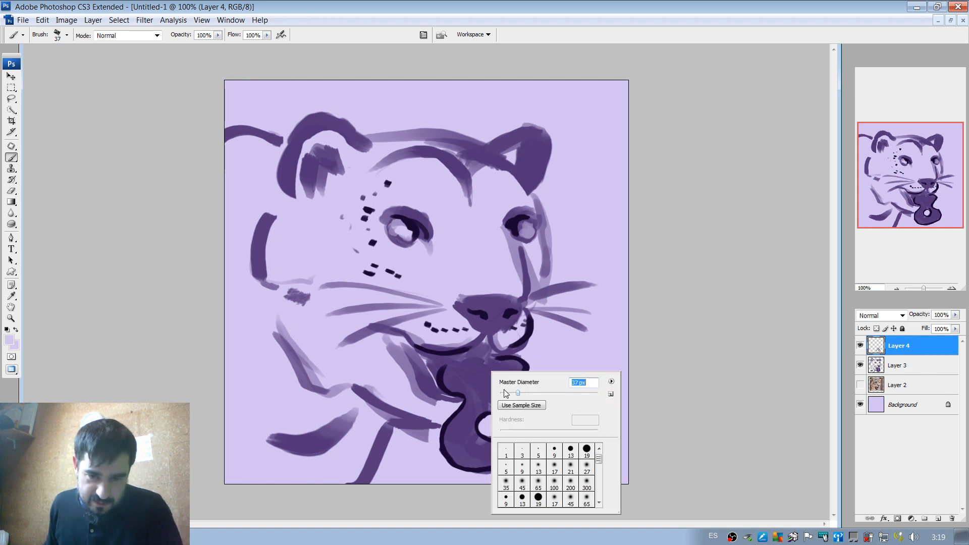
drag(480, 369, 489, 401)
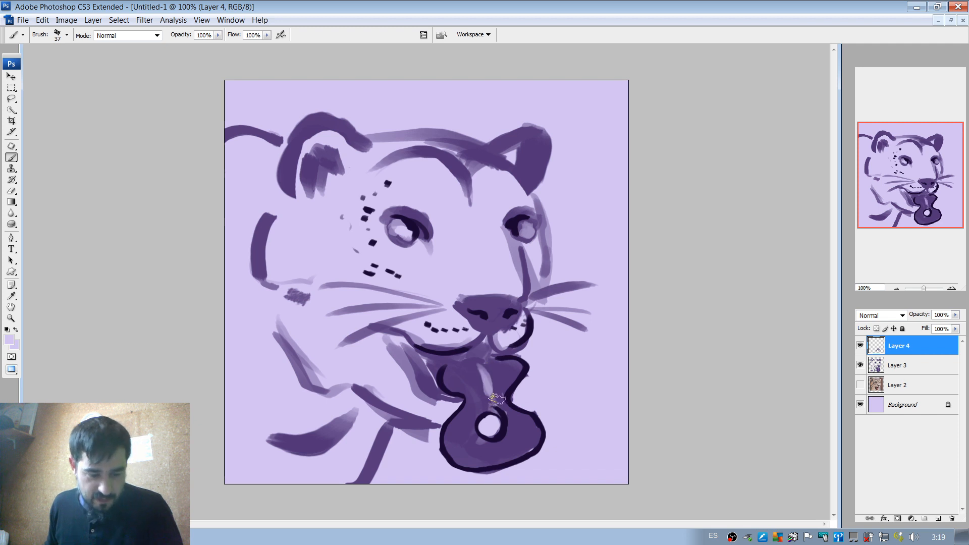
key(ctrl+z)
drag(475, 362, 493, 405)
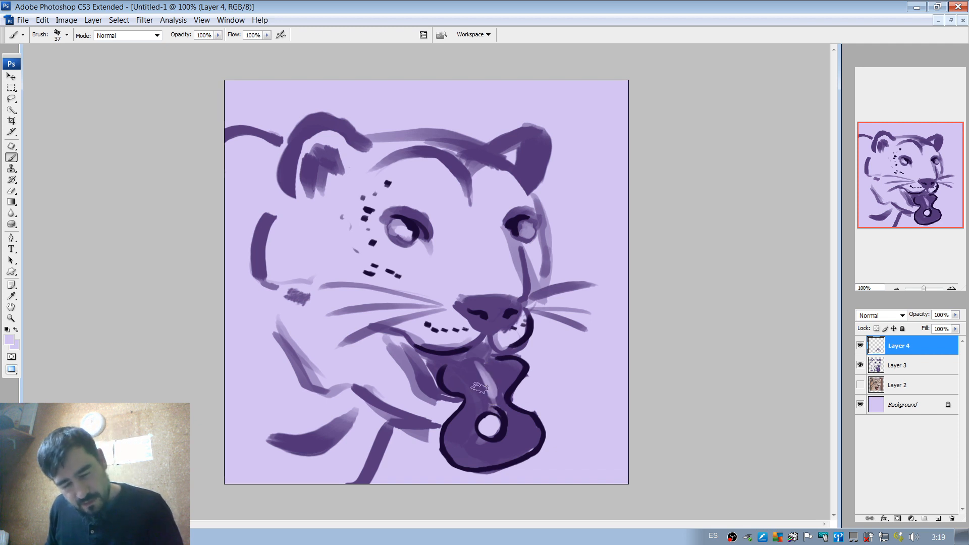
alt+click(480, 388)
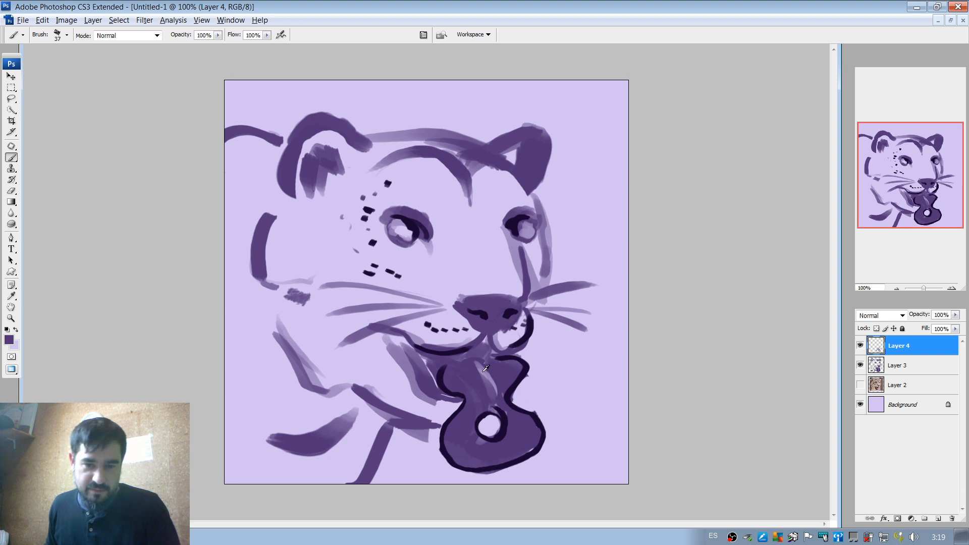
alt+click(485, 382)
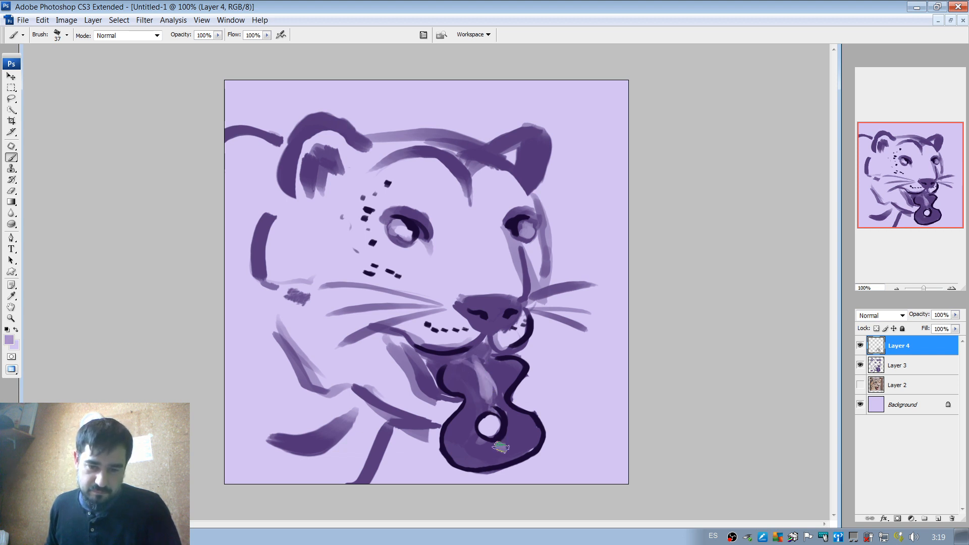
Paint a short near-black bar across the tongue below the hole with a 22 px brush.
right_click(505, 382)
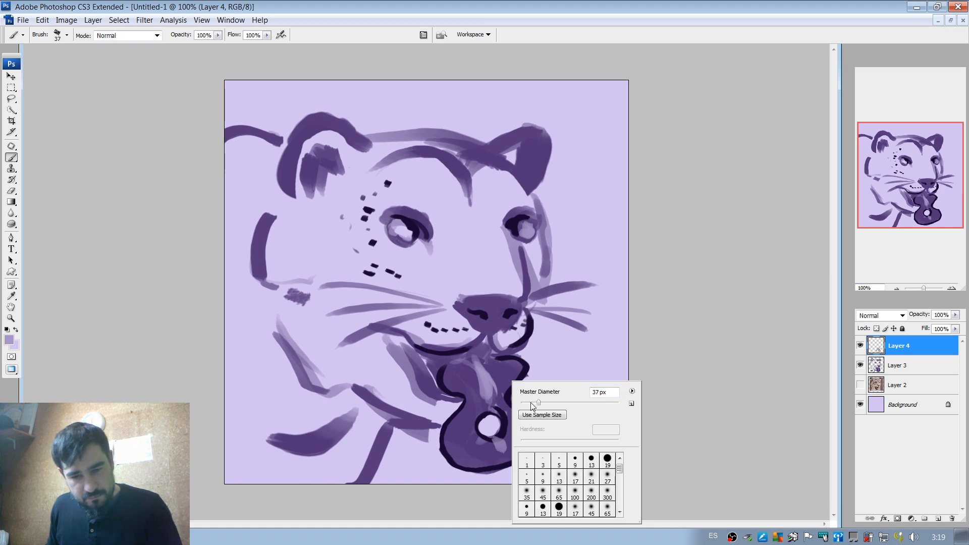
drag(539, 402, 531, 402)
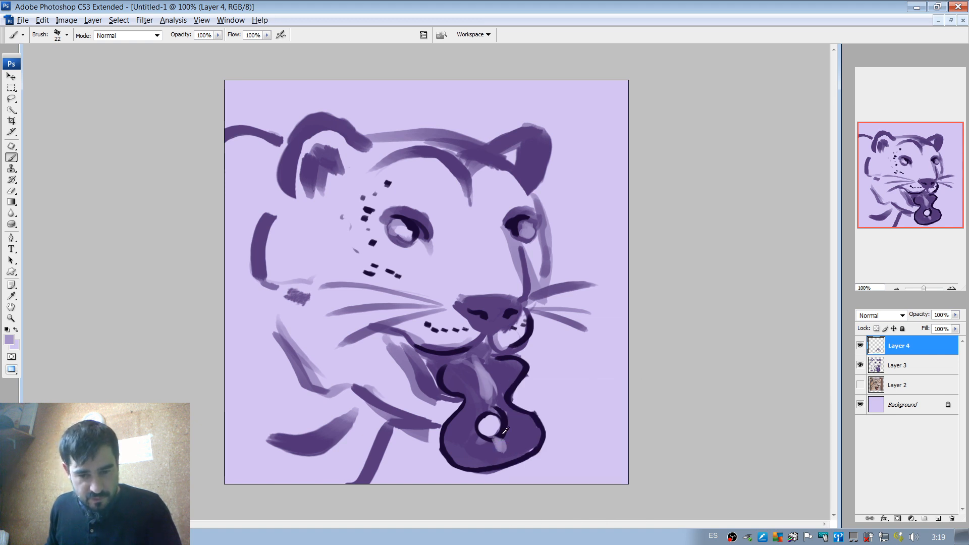
alt+click(504, 430)
drag(493, 452, 520, 445)
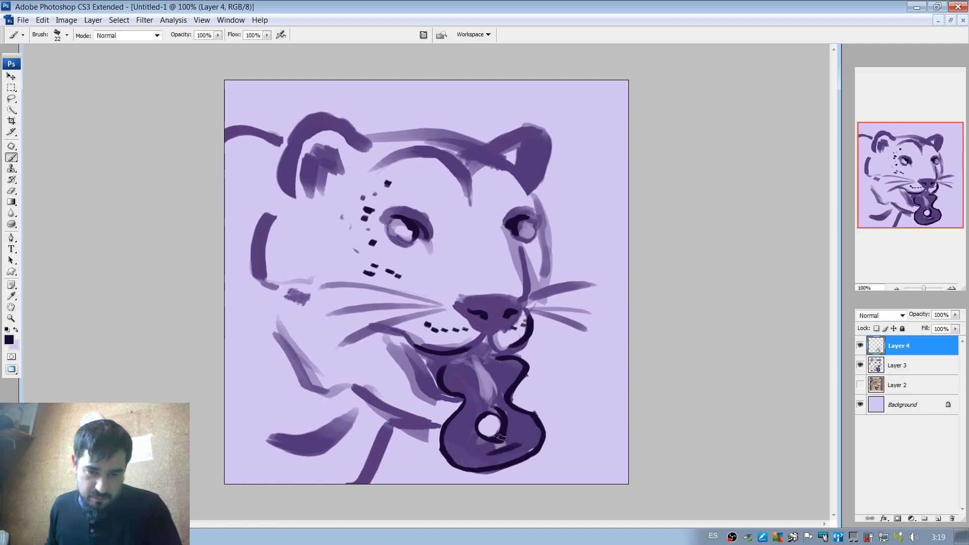
drag(482, 457, 519, 446)
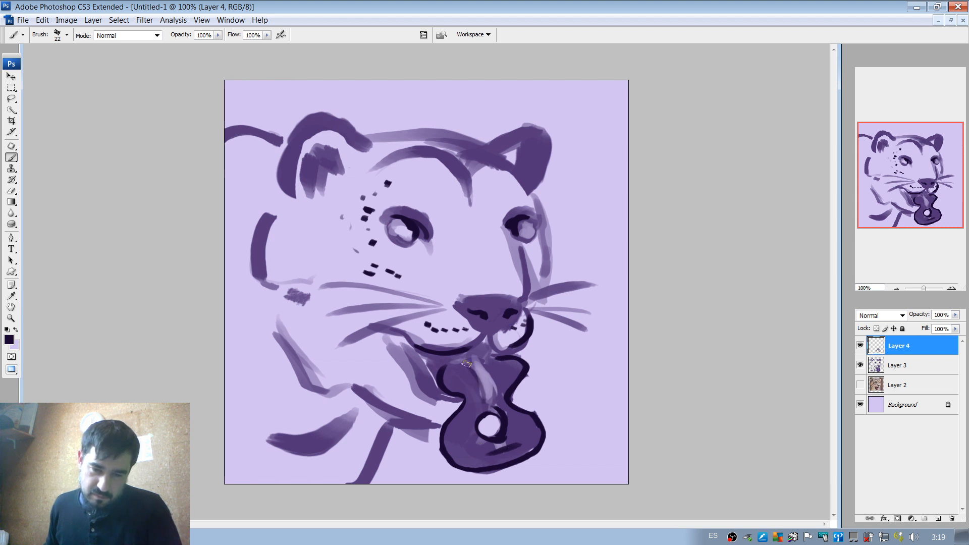
With a 27 px brush, add a near-black line beside the tongue's highlight and fill the mouth opening under the muzzle in near-black.
right_click(496, 382)
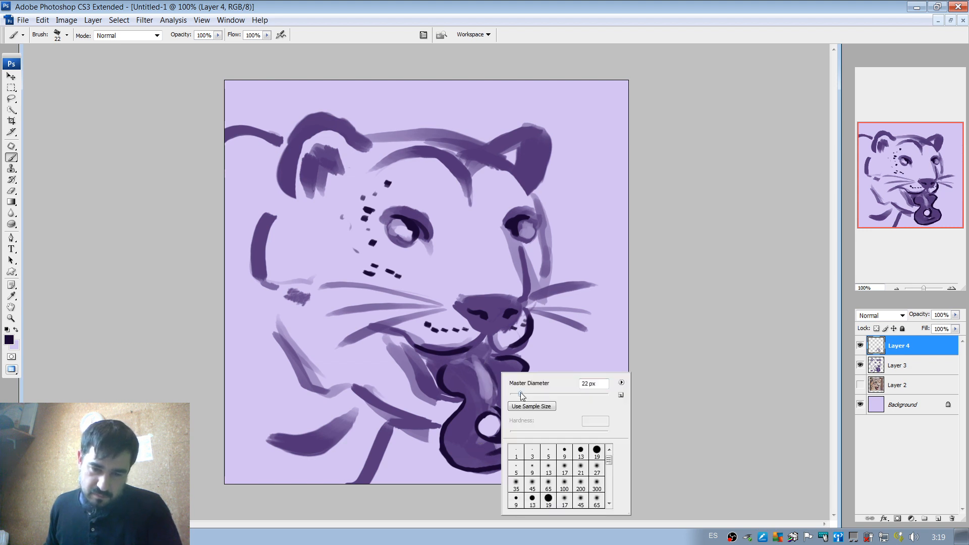
mouse_move(520, 392)
mouse_down()
mouse_move(492, 383)
mouse_move(499, 397)
mouse_move(484, 374)
mouse_move(495, 404)
mouse_up()
key(ctrl+z)
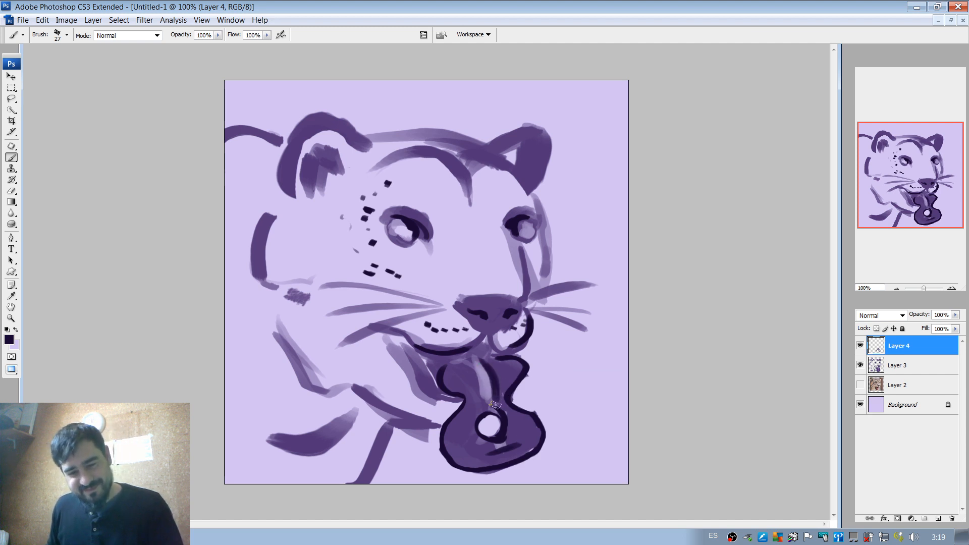
mouse_move(487, 364)
mouse_down()
mouse_move(487, 340)
mouse_move(464, 357)
mouse_move(478, 359)
mouse_move(448, 360)
mouse_up()
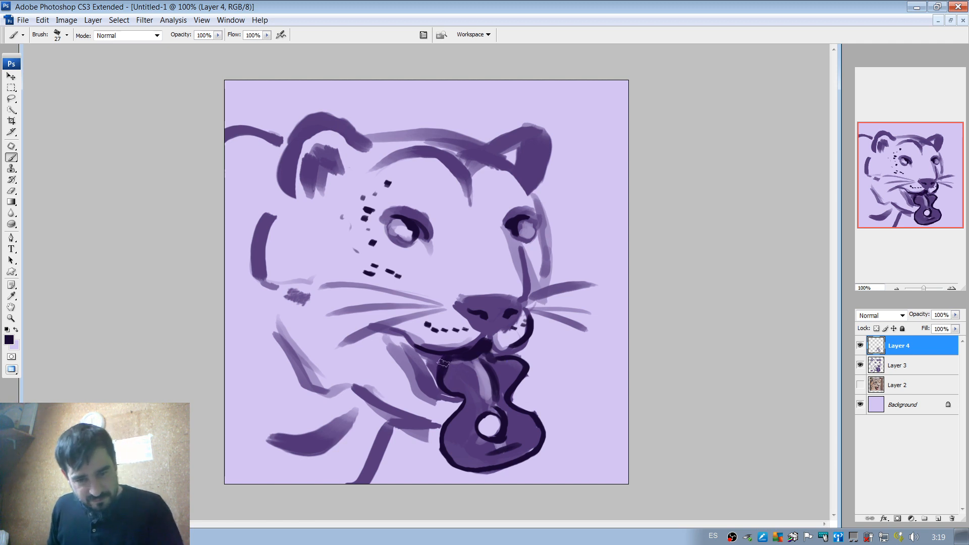
mouse_move(432, 371)
mouse_down()
mouse_move(446, 388)
mouse_move(476, 374)
mouse_move(478, 345)
mouse_move(447, 379)
mouse_up()
Narrow the upper tongue's highlight with purple and repaint a softer dark shadow along its far side down to the hole.
alt+click(459, 377)
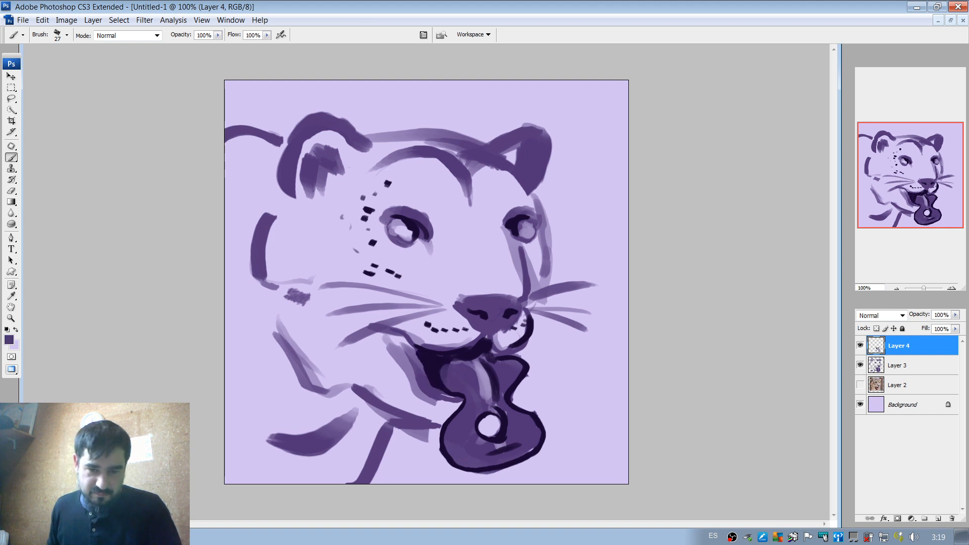
alt+click(478, 373)
alt+click(469, 370)
mouse_move(477, 377)
mouse_down()
mouse_move(502, 395)
mouse_move(530, 366)
mouse_move(487, 392)
mouse_move(478, 371)
mouse_move(489, 412)
mouse_move(484, 375)
mouse_move(494, 405)
mouse_up()
alt+click(481, 365)
alt+click(496, 370)
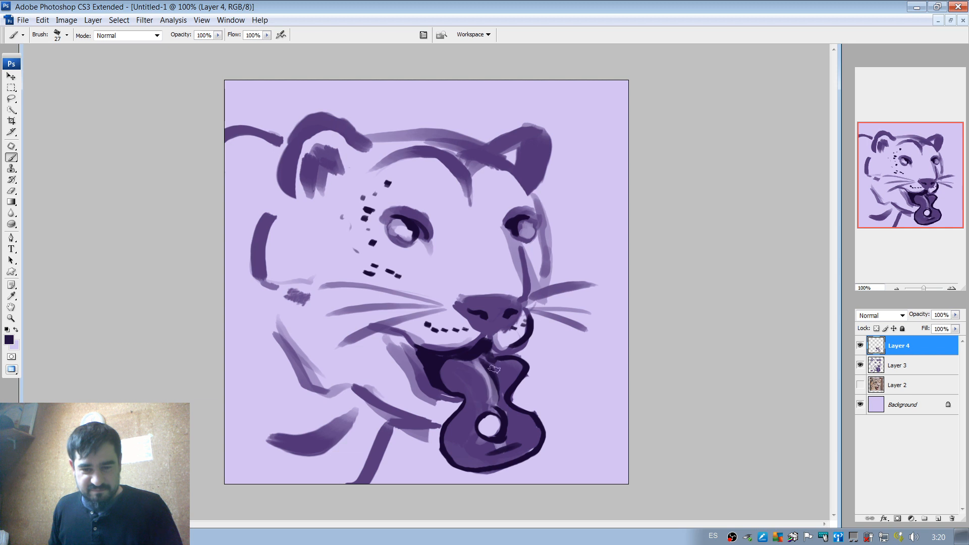
drag(494, 370, 501, 400)
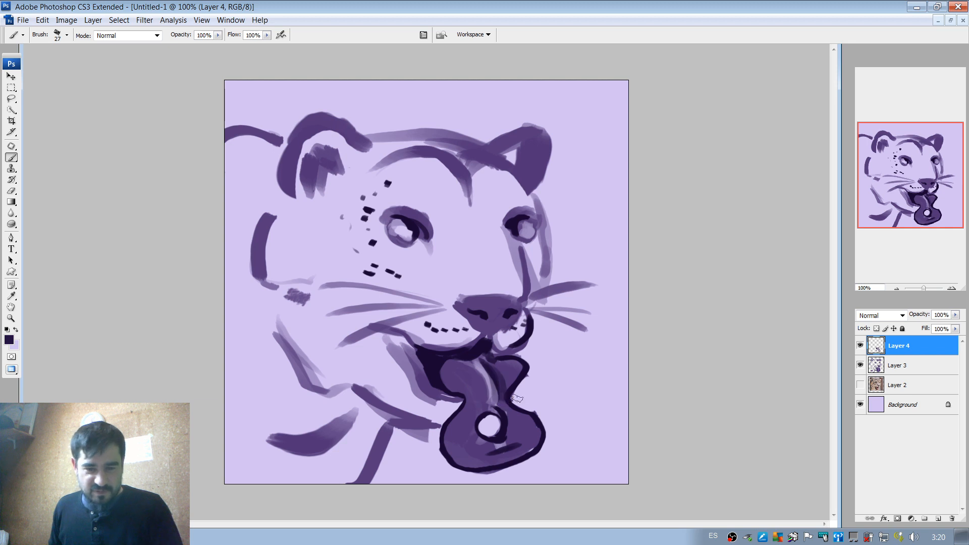
Reshape the rim of the tongue's hole with purple and near-black strokes, using a 27 px brush.
alt+click(509, 424)
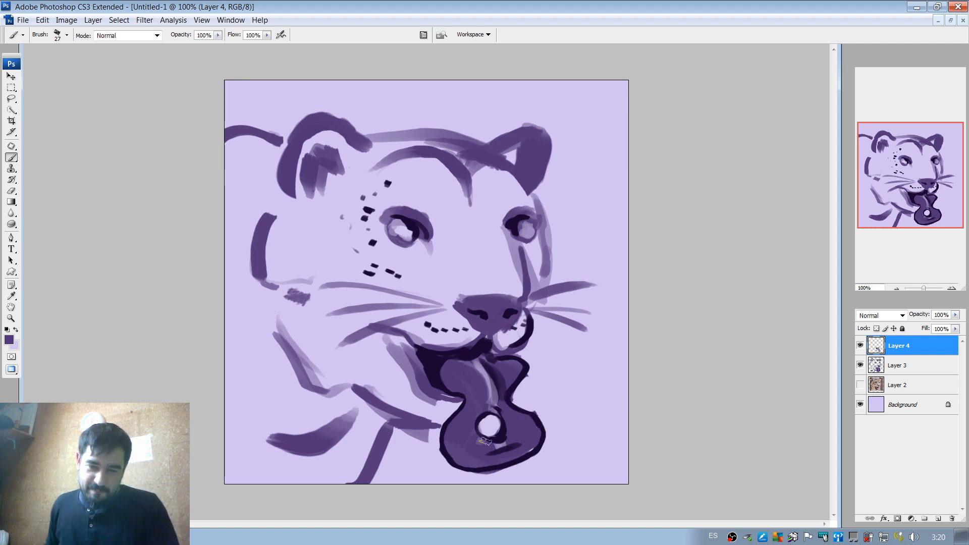
mouse_move(483, 423)
mouse_down()
mouse_move(492, 435)
mouse_move(507, 417)
mouse_up()
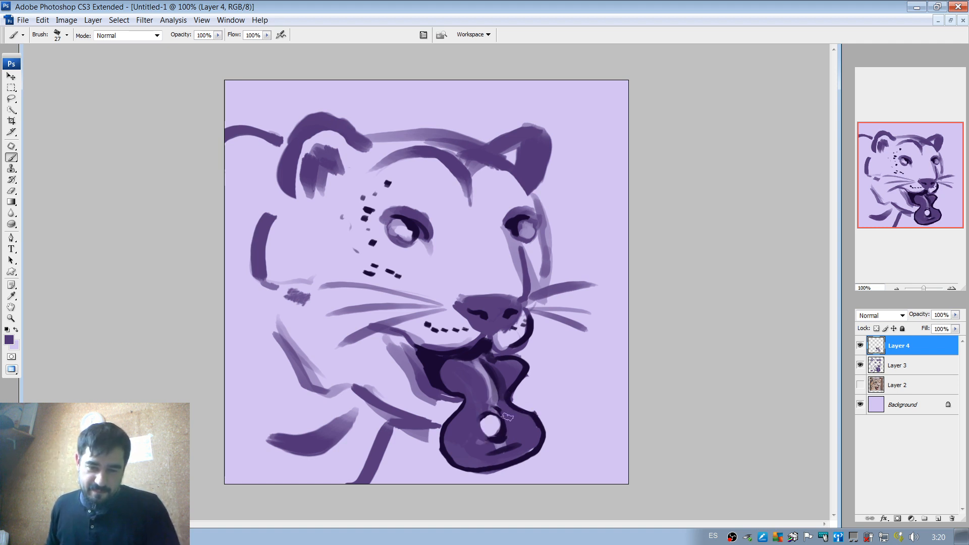
alt+click(484, 438)
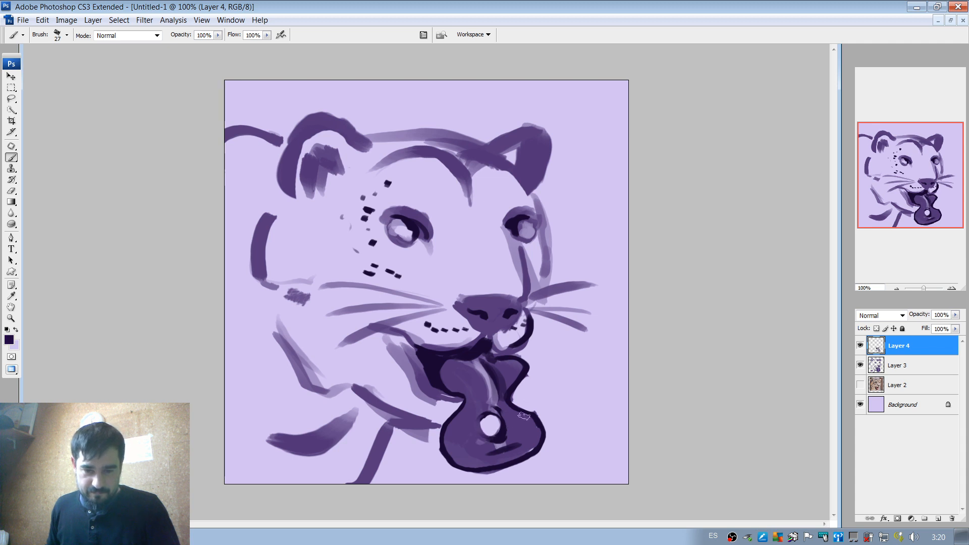
drag(481, 424, 499, 440)
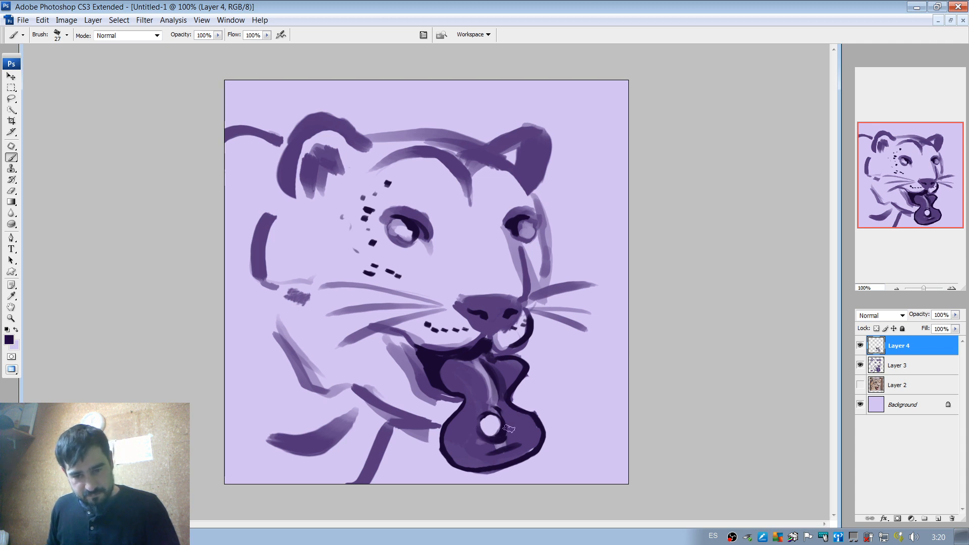
alt+click(497, 409)
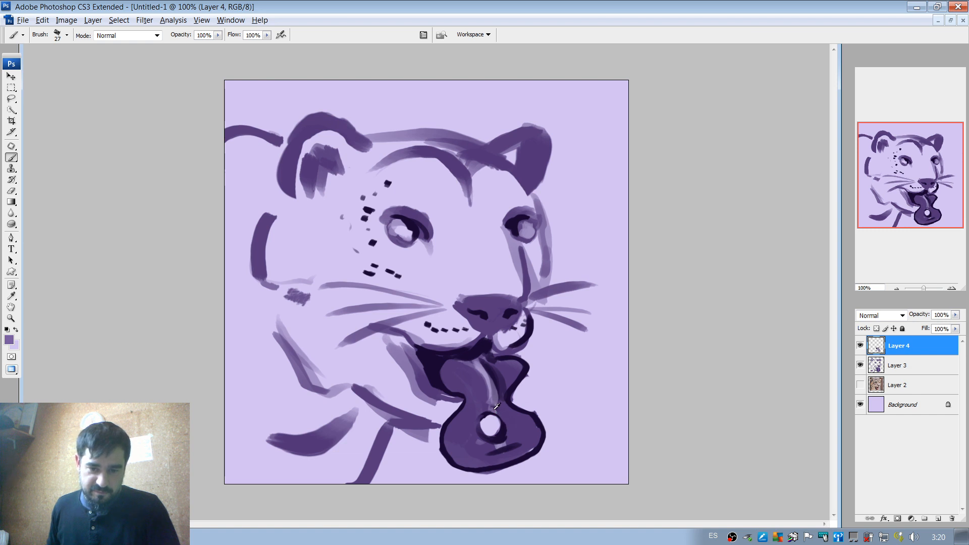
alt+click(481, 382)
mouse_move(484, 384)
mouse_down()
mouse_move(491, 413)
mouse_move(487, 390)
mouse_up()
key(ctrl+z)
alt+click(483, 401)
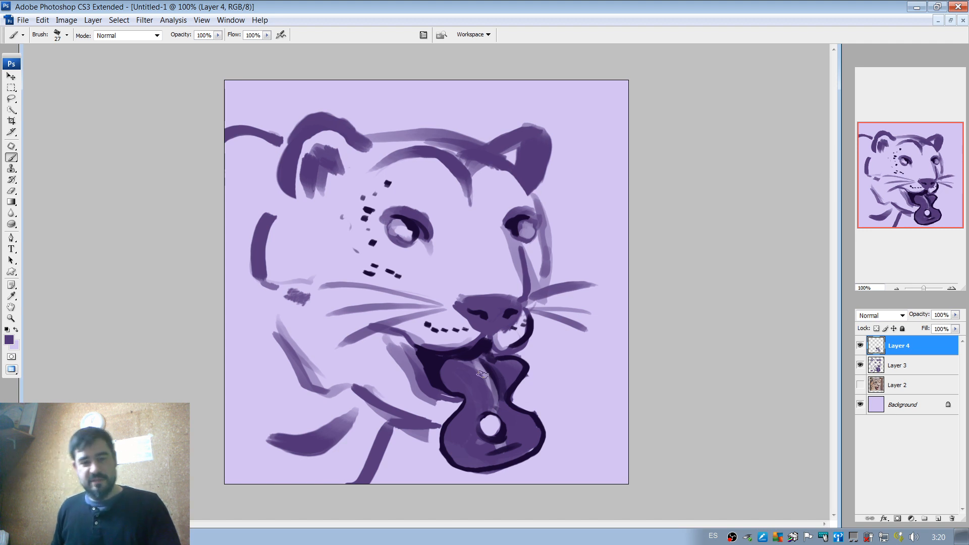
key(ctrl+z)
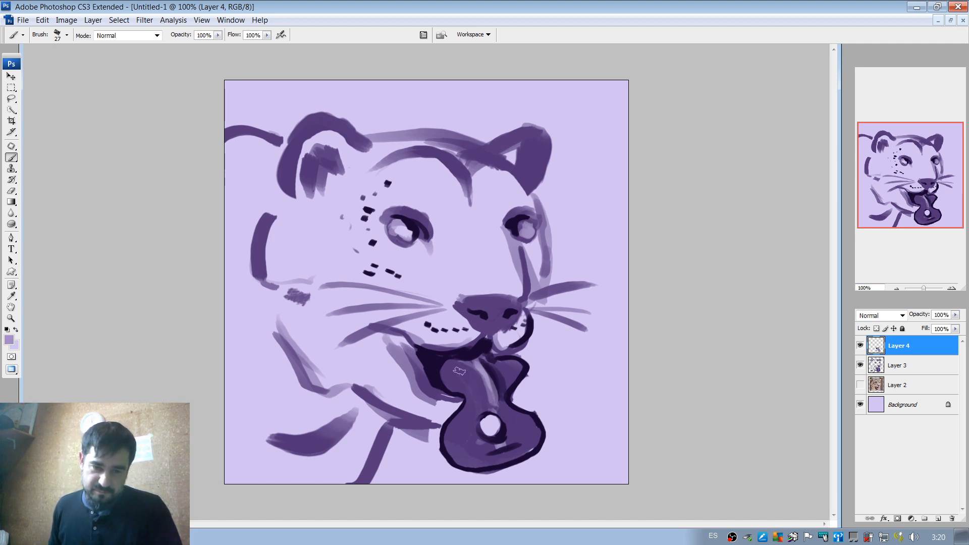
With a 34 px near-black brush, softly shade both sides of the upper tongue and the near side of its lower lobe.
alt+click(434, 377)
right_click(457, 363)
drag(483, 383, 486, 382)
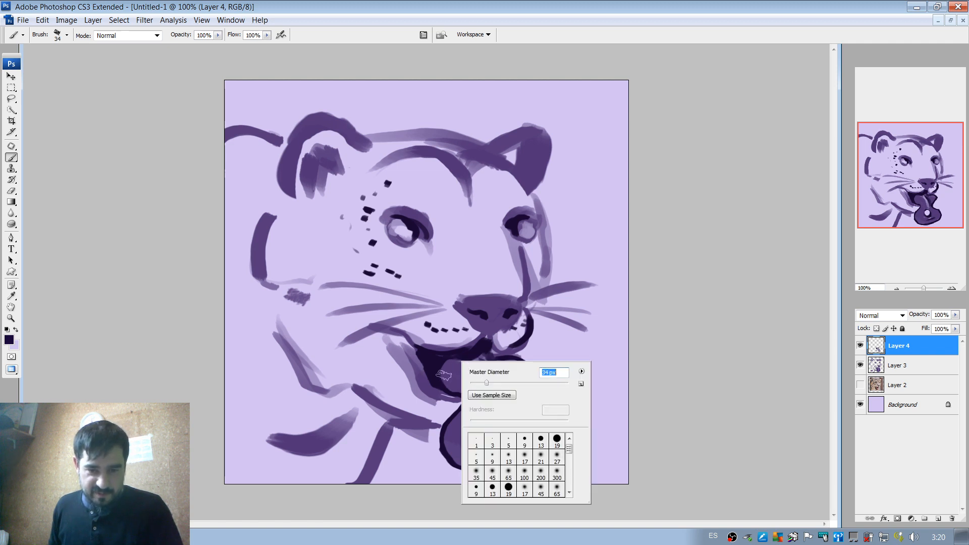
key(Return)
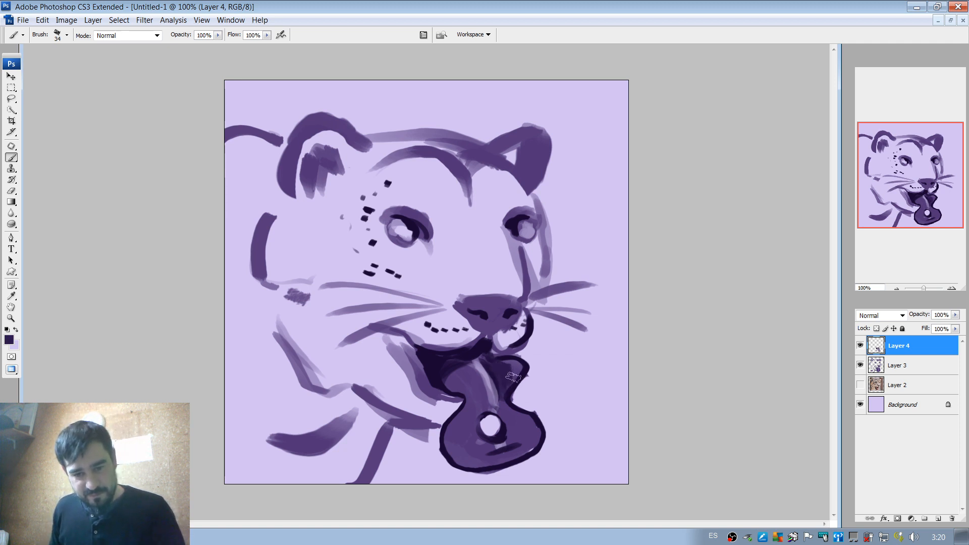
mouse_move(513, 376)
mouse_down()
mouse_move(523, 382)
mouse_move(449, 384)
mouse_move(444, 439)
mouse_up()
key(ctrl+z)
key(ctrl+z)
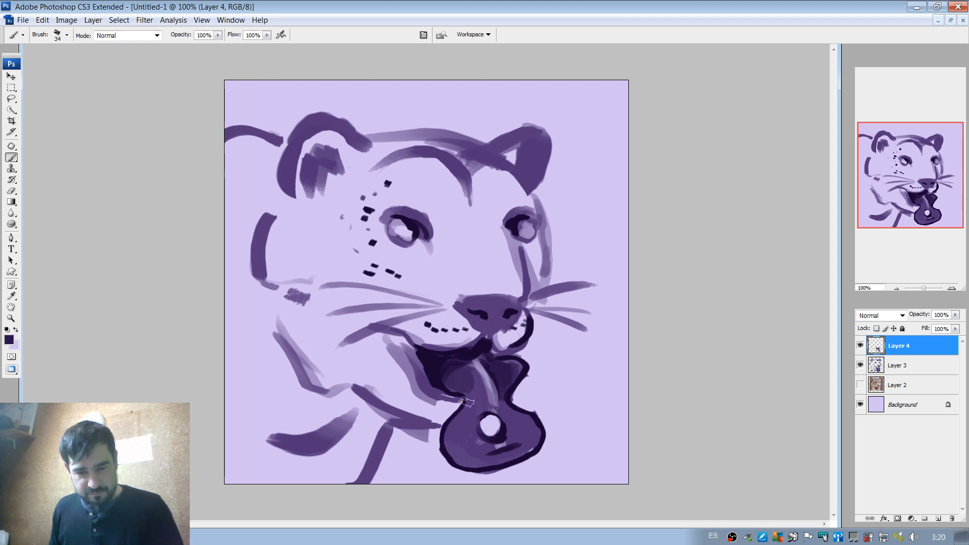
drag(467, 403, 450, 445)
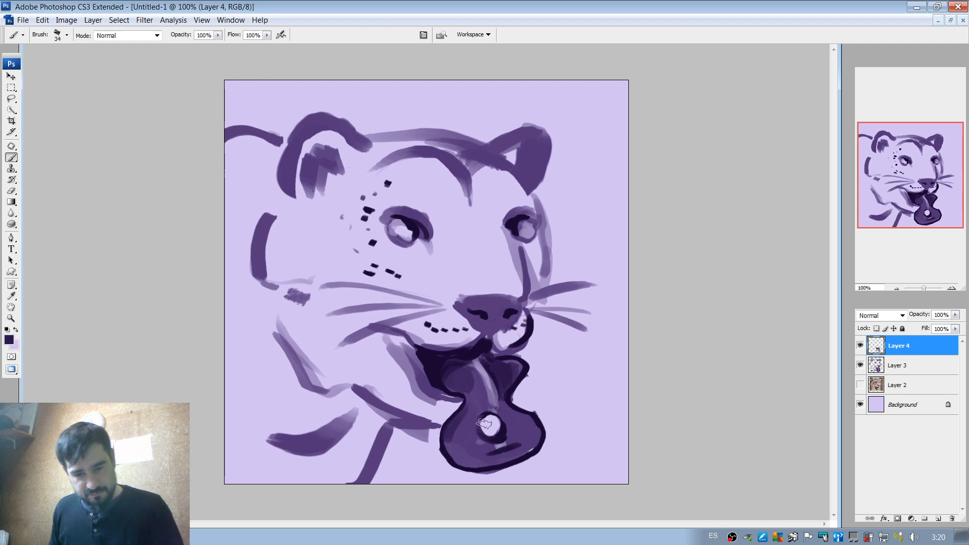
Paint a small lilac highlight across the dark bar below the tongue's hole with a 17 px brush.
alt+click(502, 440)
right_click(510, 439)
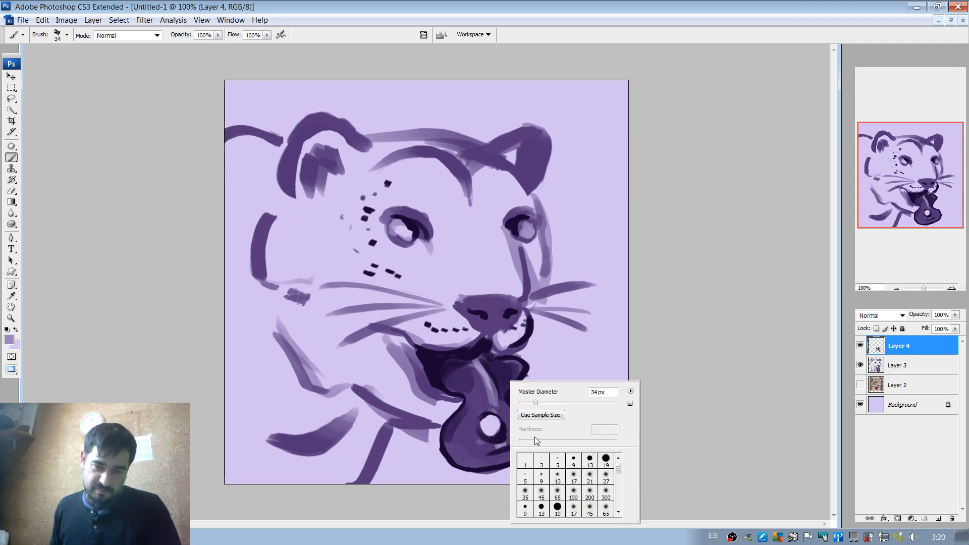
drag(534, 402, 528, 404)
click(500, 448)
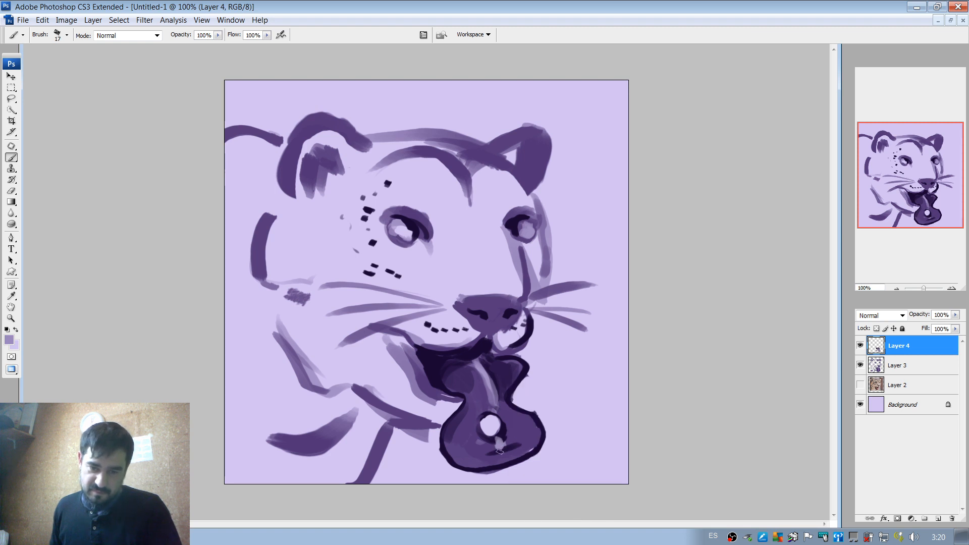
drag(511, 448, 499, 439)
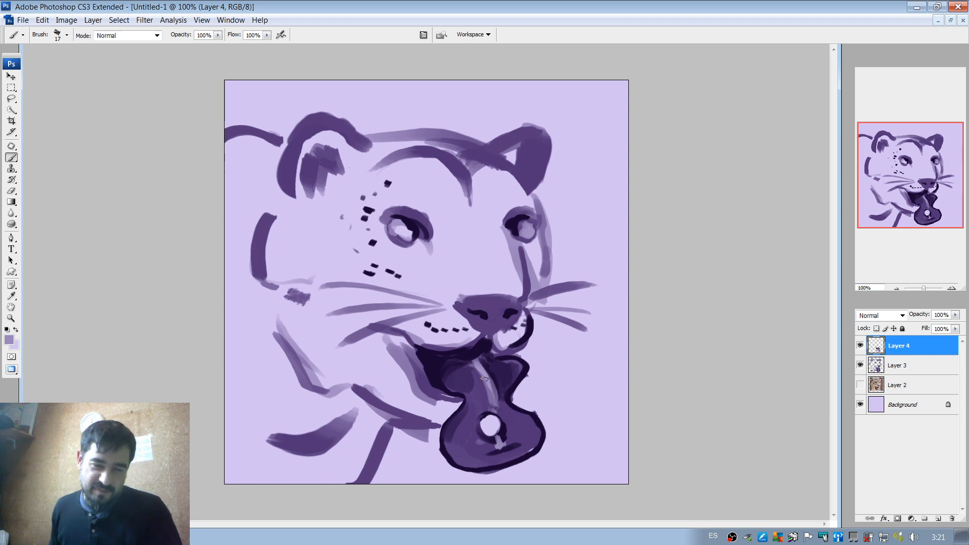
Add faint lilac rim highlights along both sides of the upper tongue with the 17 px brush.
drag(444, 369, 455, 394)
key(ctrl+z)
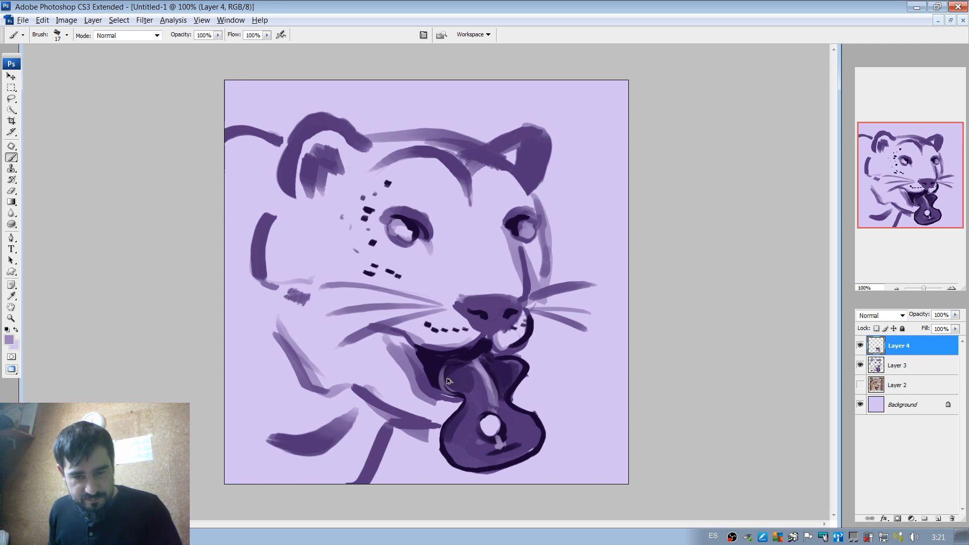
key(ctrl+z)
drag(442, 367, 457, 390)
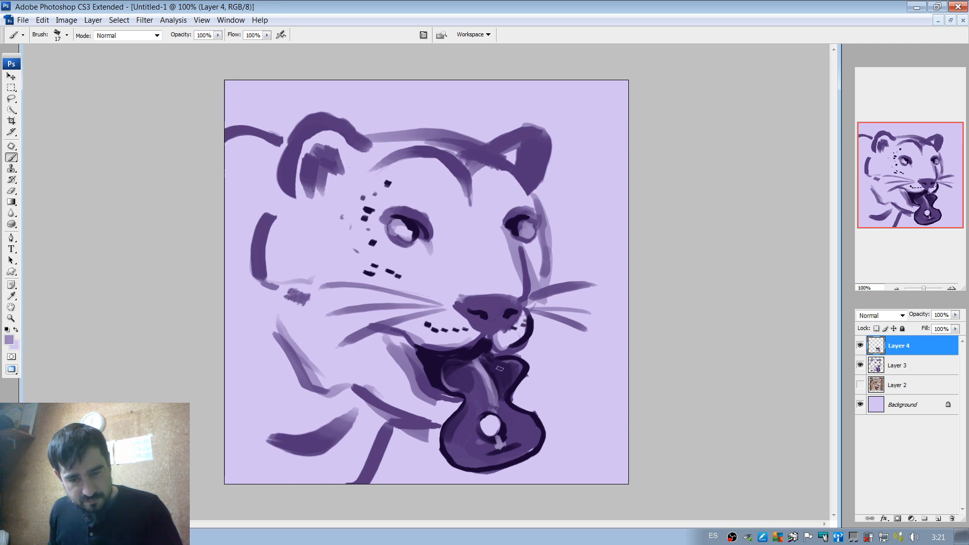
drag(513, 362, 519, 388)
Cover the stray purple mark beside the upper tongue with the background lilac and tidy the outline's outer edge.
key(e)
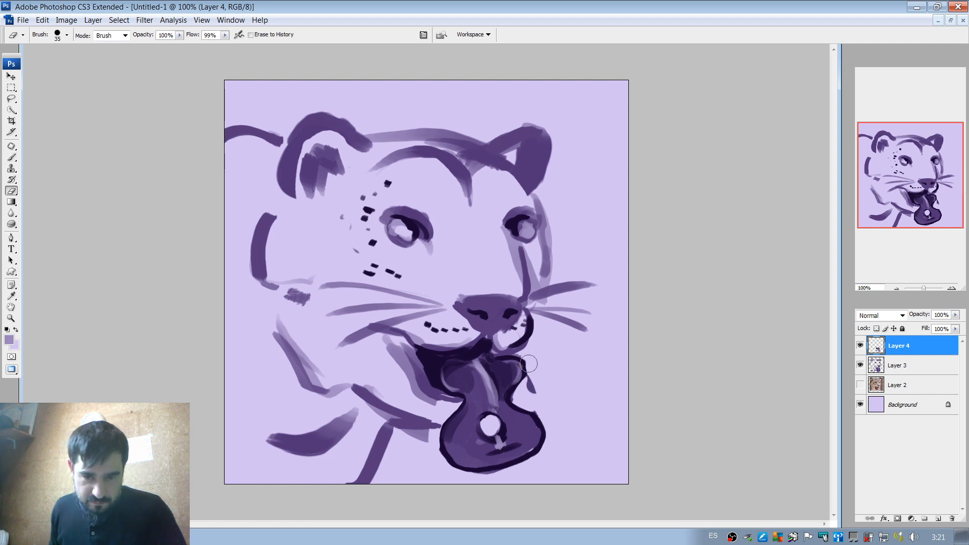
key(b)
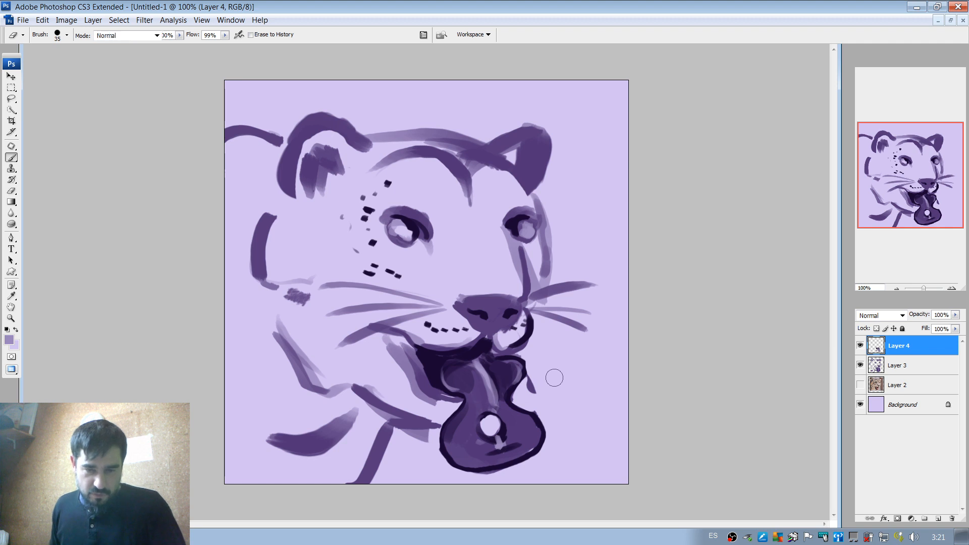
alt+click(557, 375)
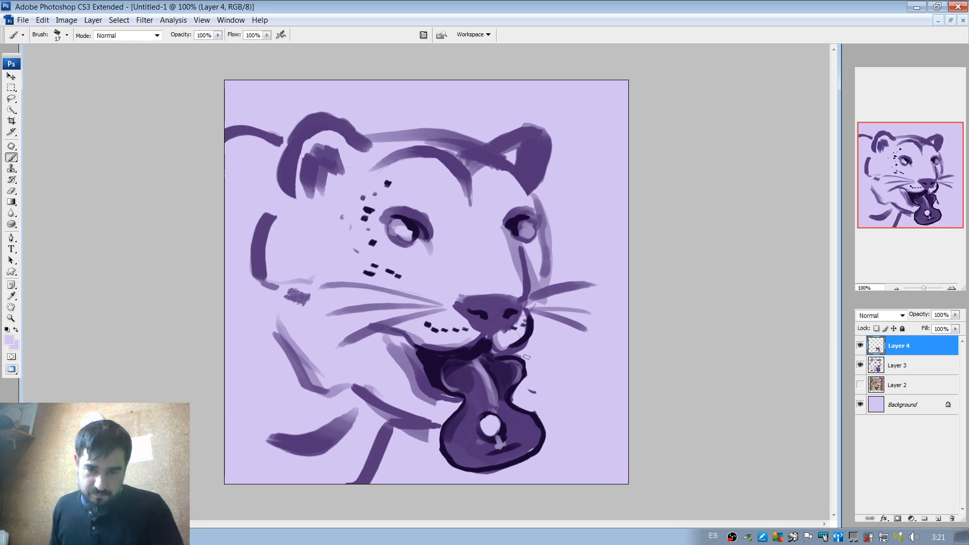
drag(527, 379, 525, 383)
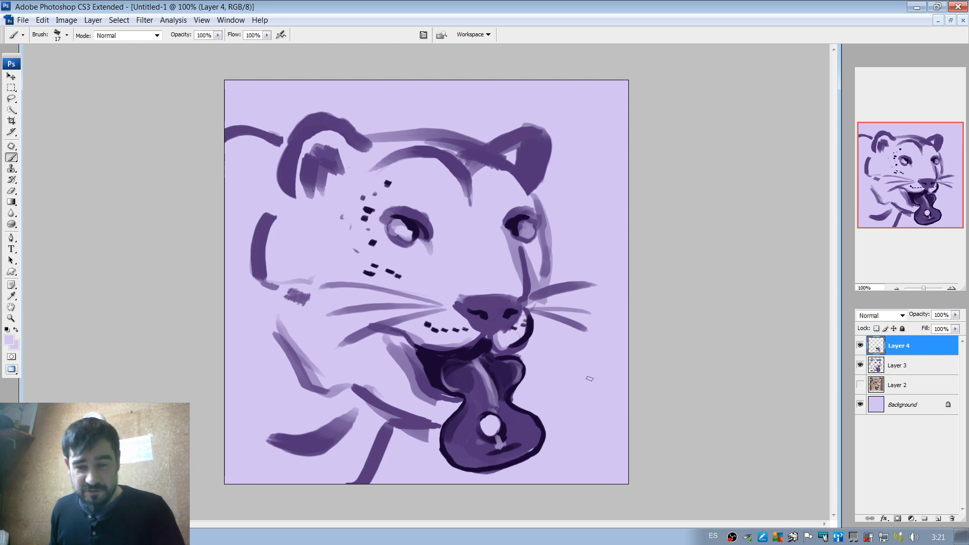
Merge Layer 3 and Layer 4 into one layer.
shift+click(916, 364)
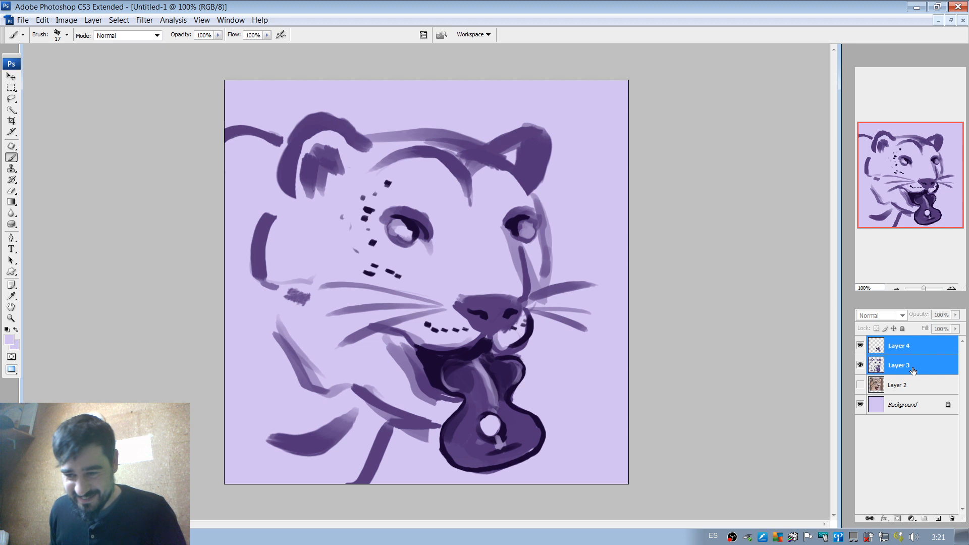
right_click(917, 364)
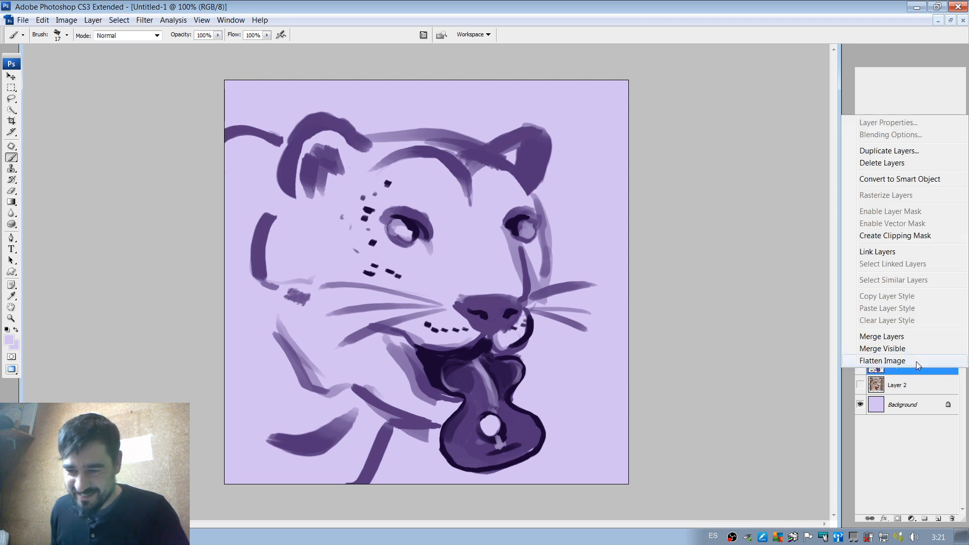
click(891, 336)
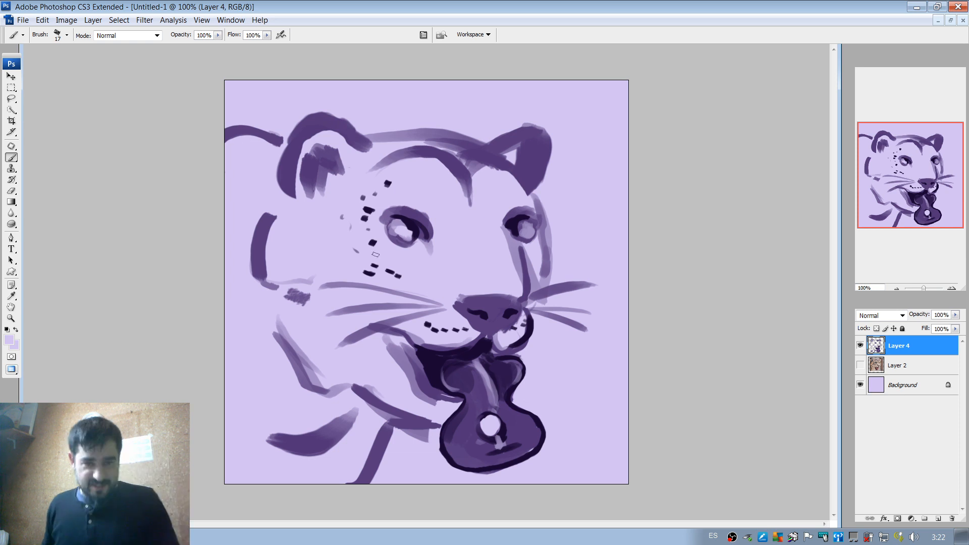
With an 11 px near-black brush, turn two dark spots beside and above the near eye into musical notes.
alt+click(382, 269)
right_click(384, 266)
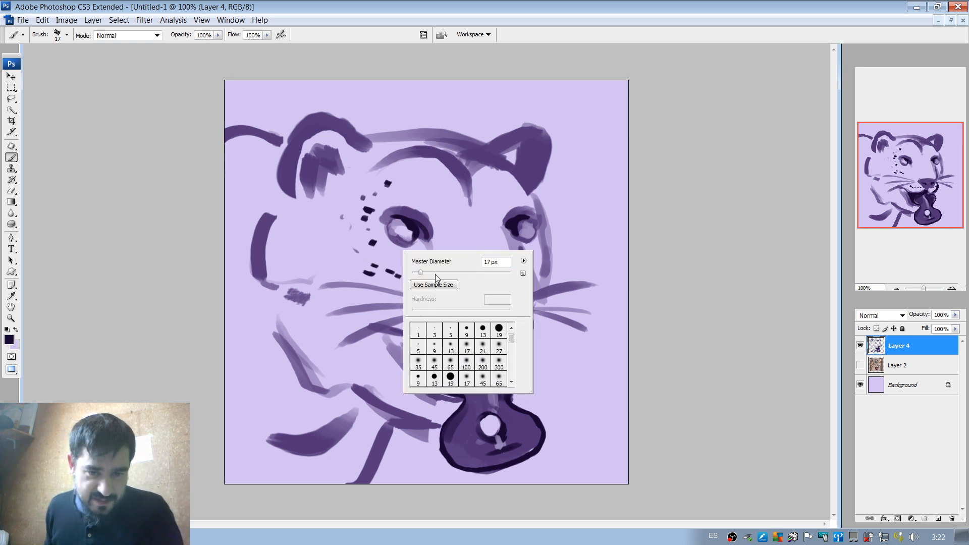
drag(419, 273, 417, 273)
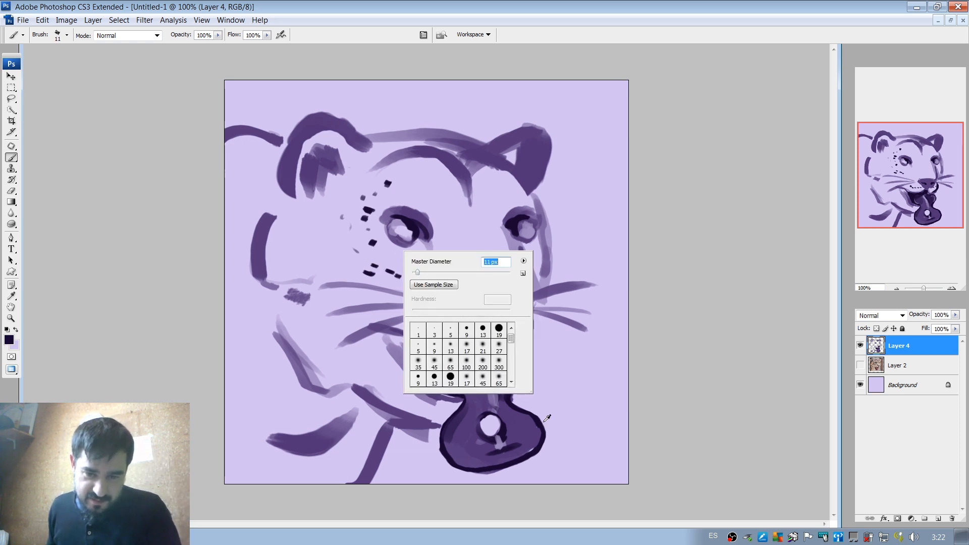
key(Return)
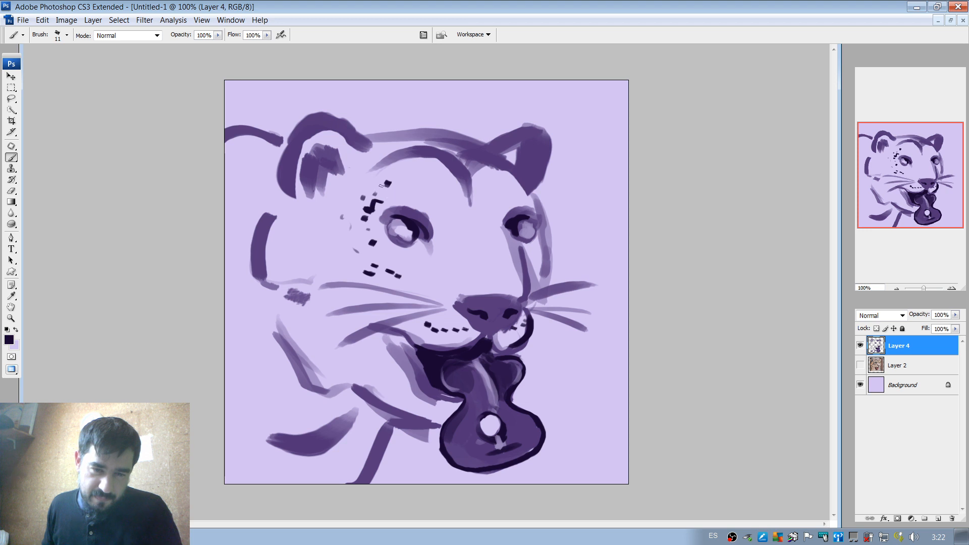
drag(388, 182, 387, 184)
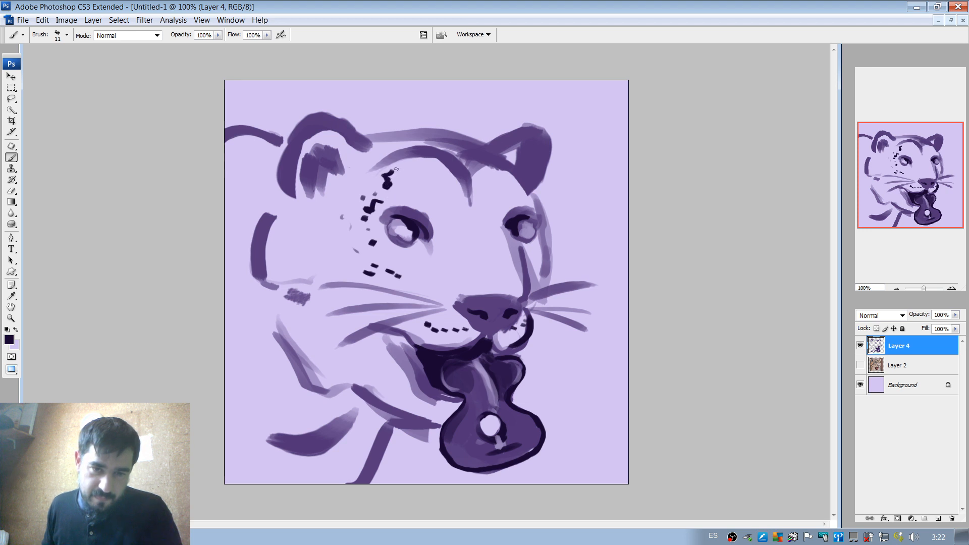
Draw three more near-black musical notes on the cheek below the near ear, one over the purple patch by the whiskers.
drag(317, 255, 317, 250)
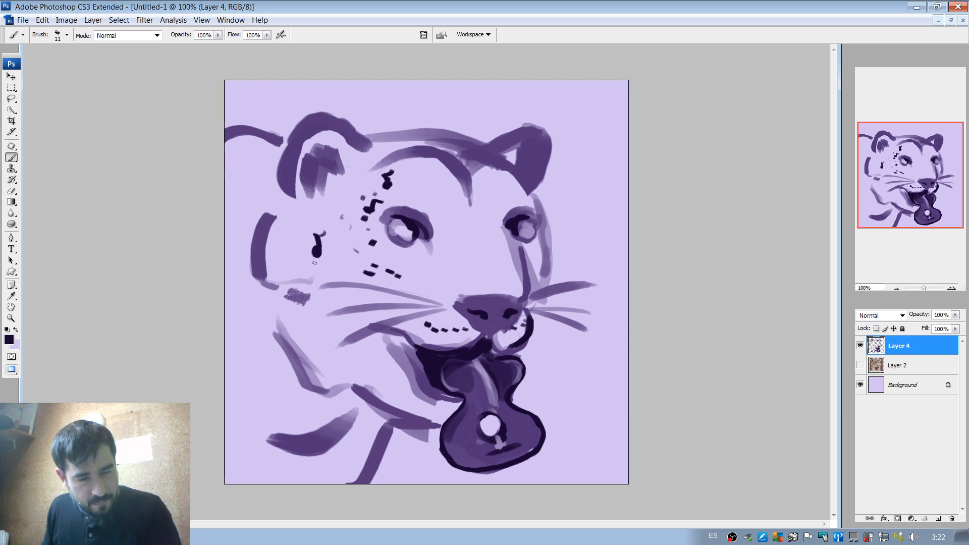
drag(305, 299, 308, 282)
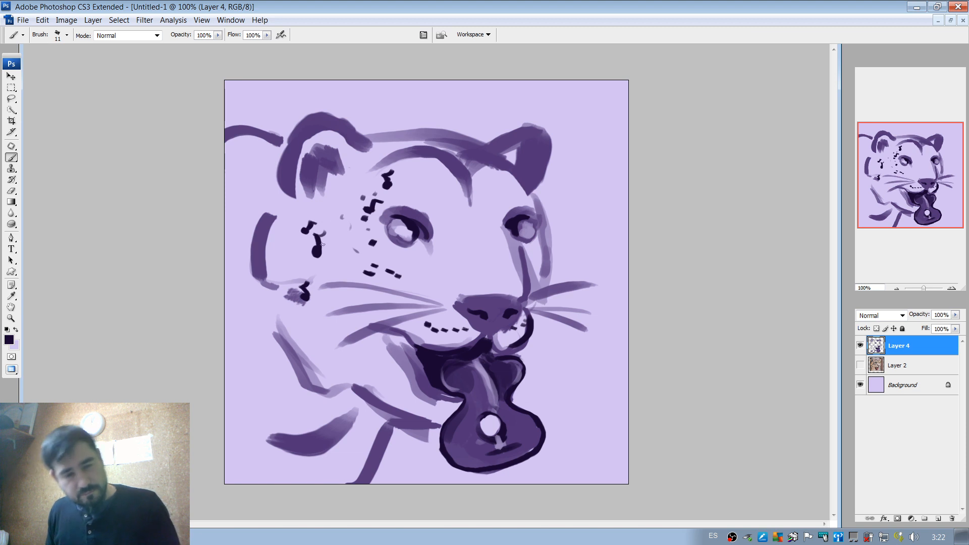
right_click(375, 244)
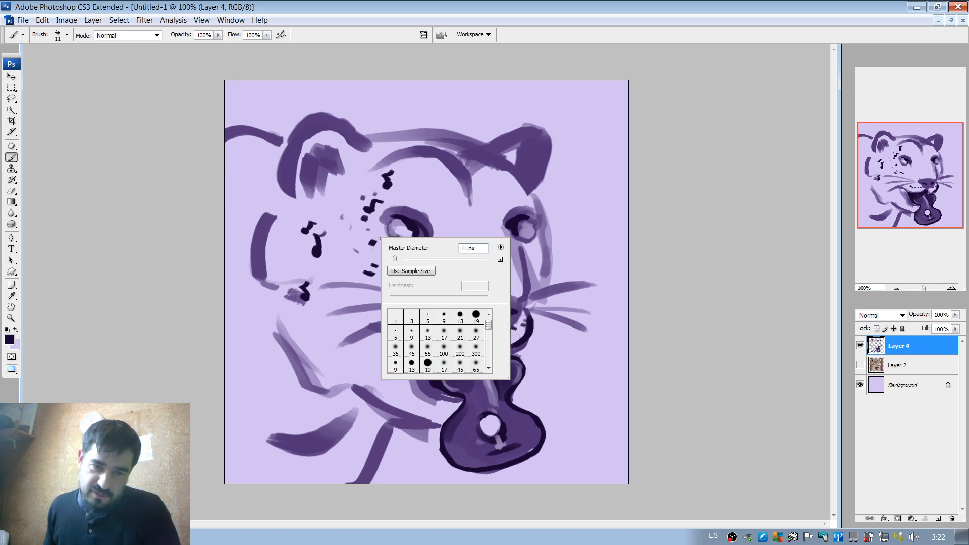
click(377, 246)
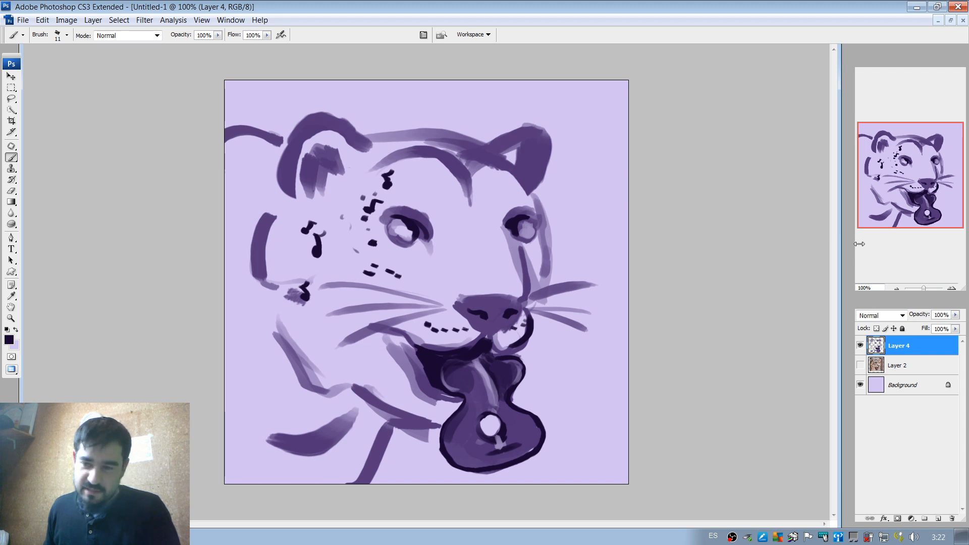
At 300% zoom, paint two small near-black musical notes over faint spots between the cheek and near eye with a 6 px brush.
click(896, 289)
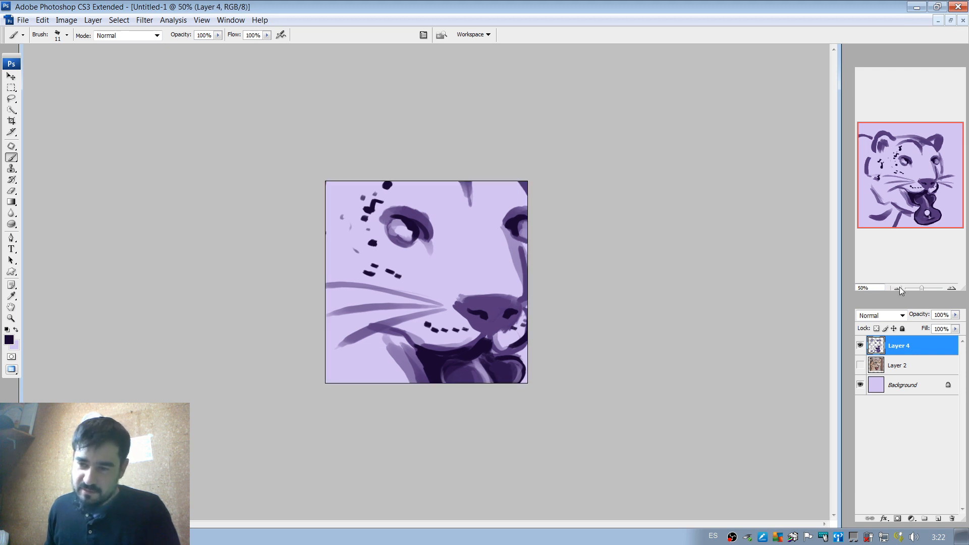
click(952, 289)
click(952, 289)
click(951, 290)
click(952, 290)
drag(906, 183, 889, 167)
right_click(373, 263)
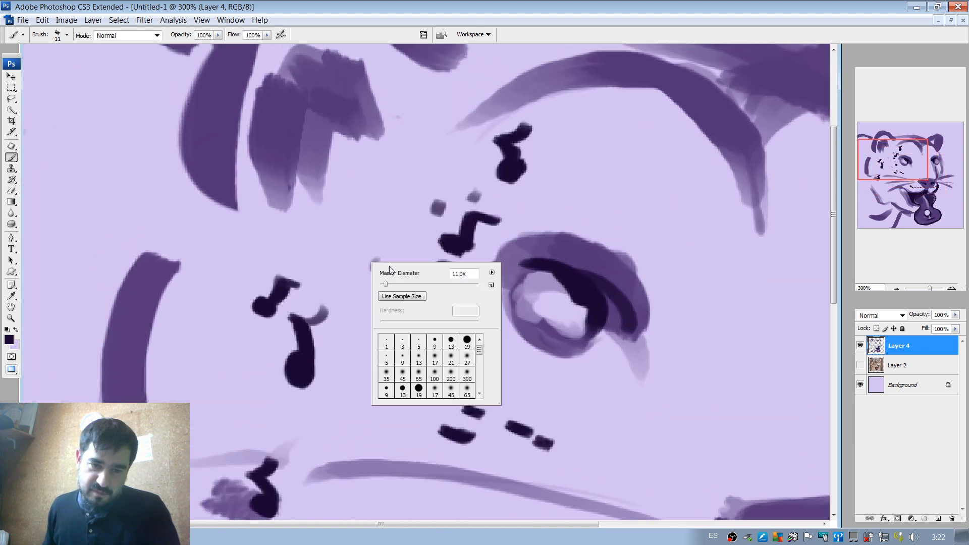
mouse_move(386, 283)
mouse_down()
mouse_move(376, 267)
mouse_move(384, 251)
mouse_up()
click(365, 263)
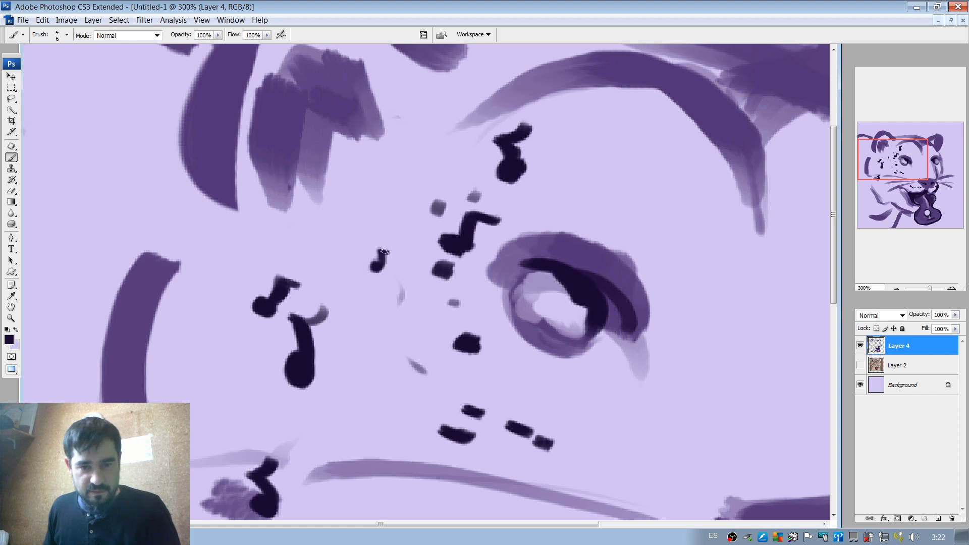
drag(439, 210, 454, 198)
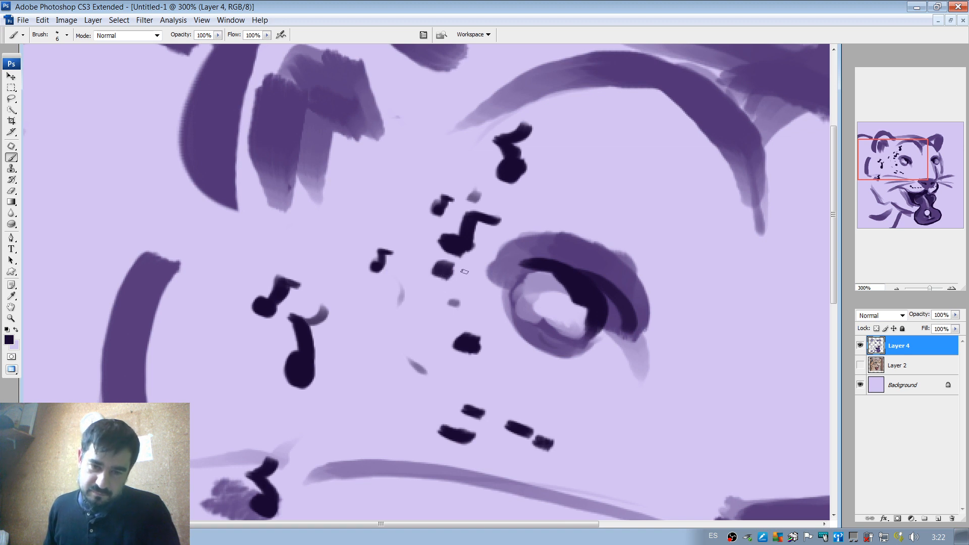
Add a near-black note stem to the spot below the near eye, then outline the near eye's iris and upper lid with the 6 px brush.
drag(470, 348, 494, 334)
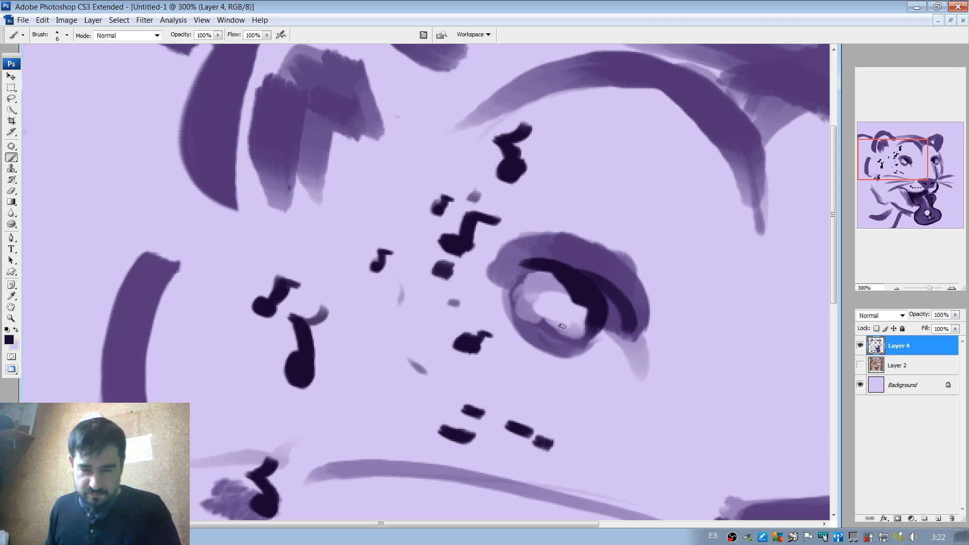
drag(511, 279, 544, 258)
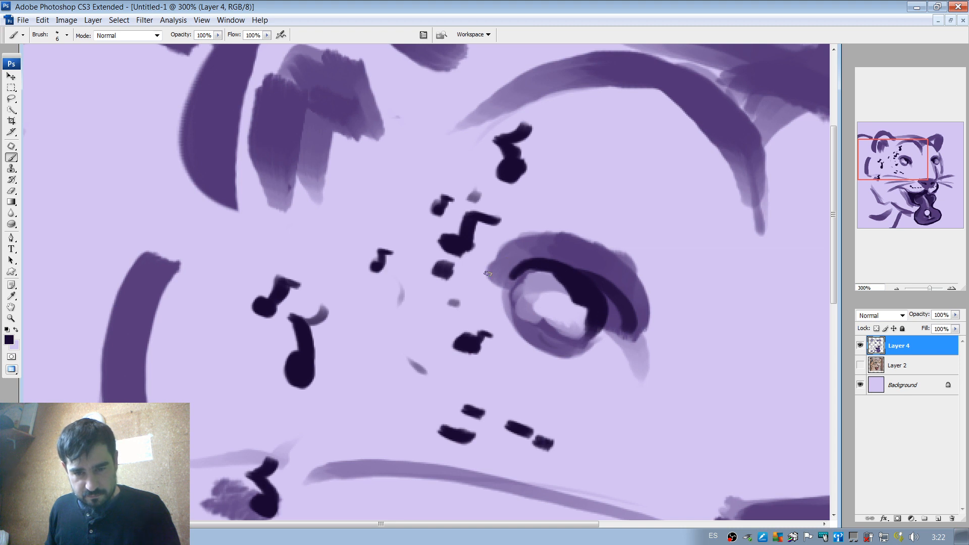
drag(487, 274, 550, 236)
mouse_move(517, 282)
mouse_down()
mouse_move(562, 348)
mouse_move(579, 343)
mouse_up()
key(ctrl+z)
mouse_move(516, 284)
mouse_down()
mouse_move(593, 310)
mouse_move(592, 326)
mouse_move(601, 325)
mouse_move(588, 339)
mouse_move(618, 331)
mouse_move(607, 335)
mouse_move(599, 299)
mouse_up()
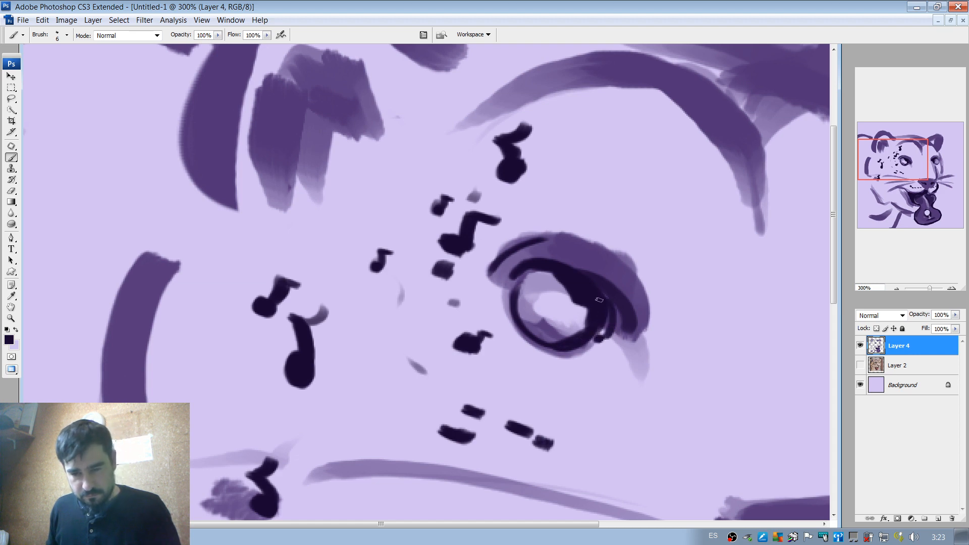
Outline the far eye's iris in near-black and add a curved eyelid crease above it.
drag(695, 248, 484, 237)
drag(650, 235, 538, 268)
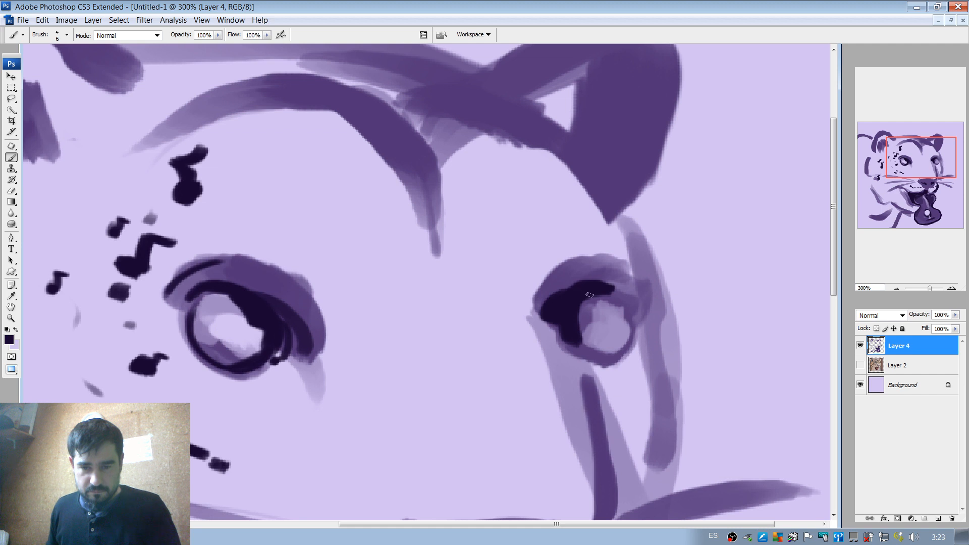
mouse_move(616, 281)
mouse_down()
mouse_move(547, 316)
mouse_move(601, 284)
mouse_move(635, 300)
mouse_move(629, 308)
mouse_move(614, 280)
mouse_up()
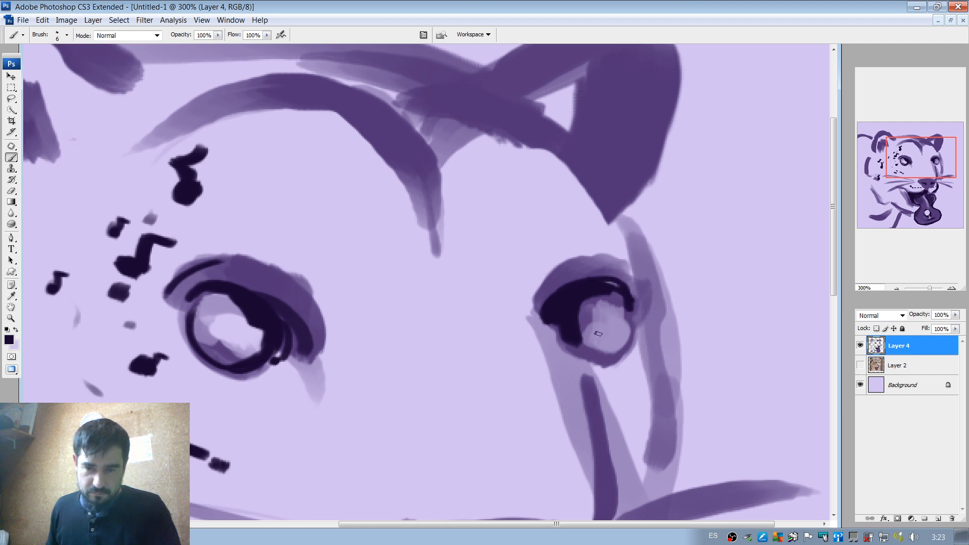
mouse_move(572, 339)
mouse_down()
mouse_move(625, 330)
mouse_move(613, 288)
mouse_up()
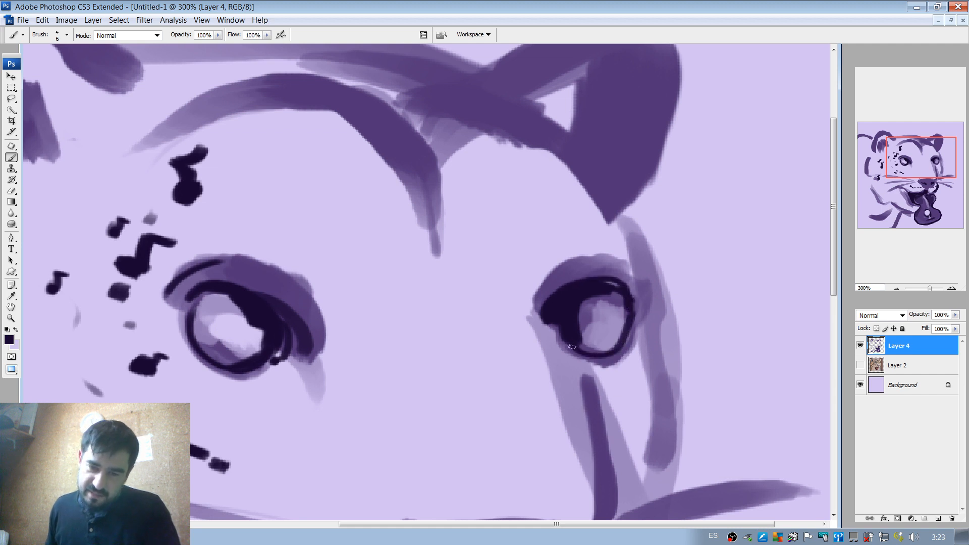
drag(572, 346, 625, 334)
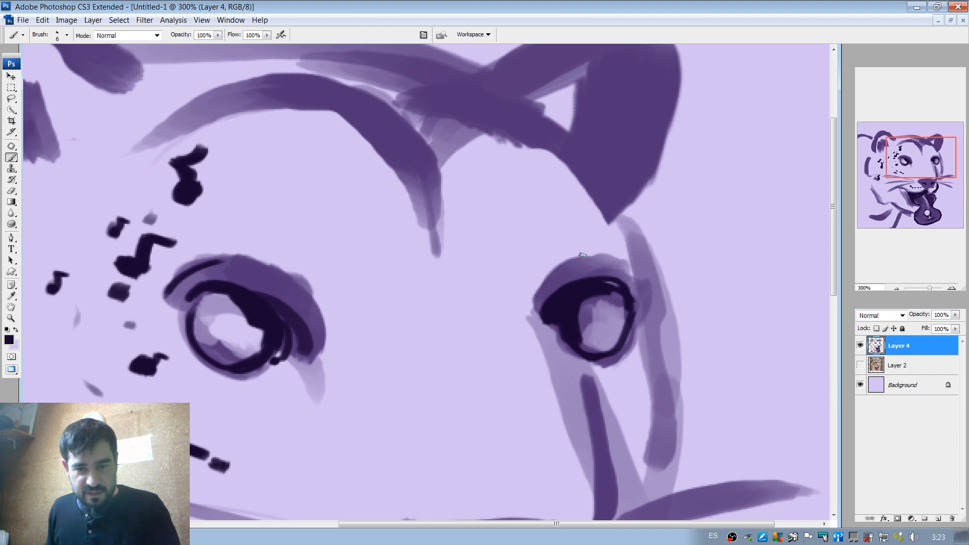
mouse_move(560, 271)
mouse_down()
mouse_move(584, 264)
mouse_move(639, 283)
mouse_up()
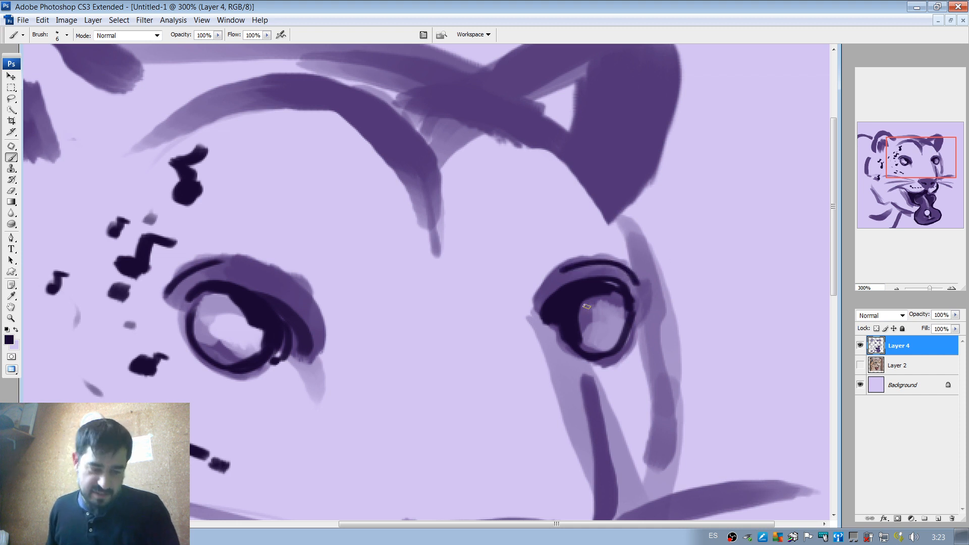
Try a near-black pupil in the far eye and near-black contour lines along the far cheek and the nose bridge.
mouse_move(601, 334)
mouse_down()
mouse_move(610, 309)
mouse_move(600, 326)
mouse_move(613, 343)
mouse_up()
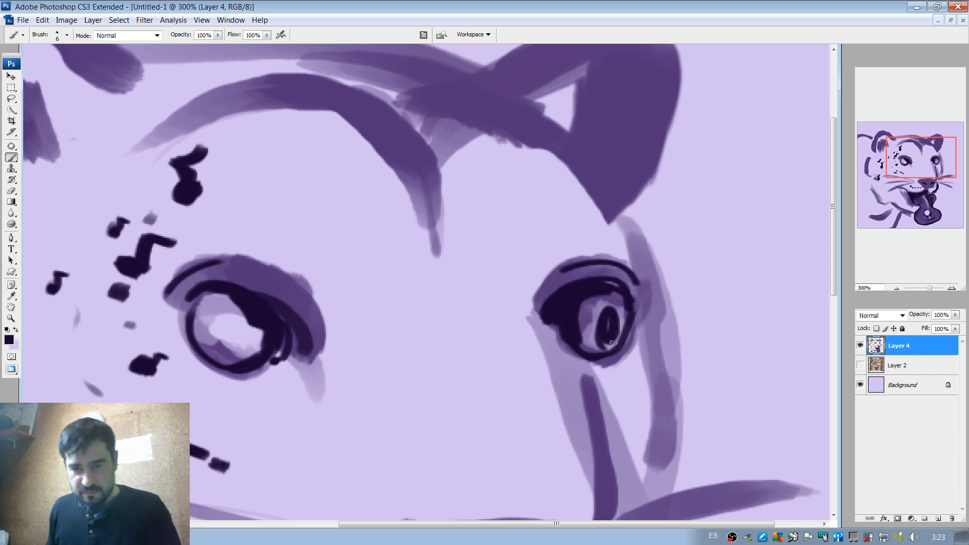
key(ctrl+z)
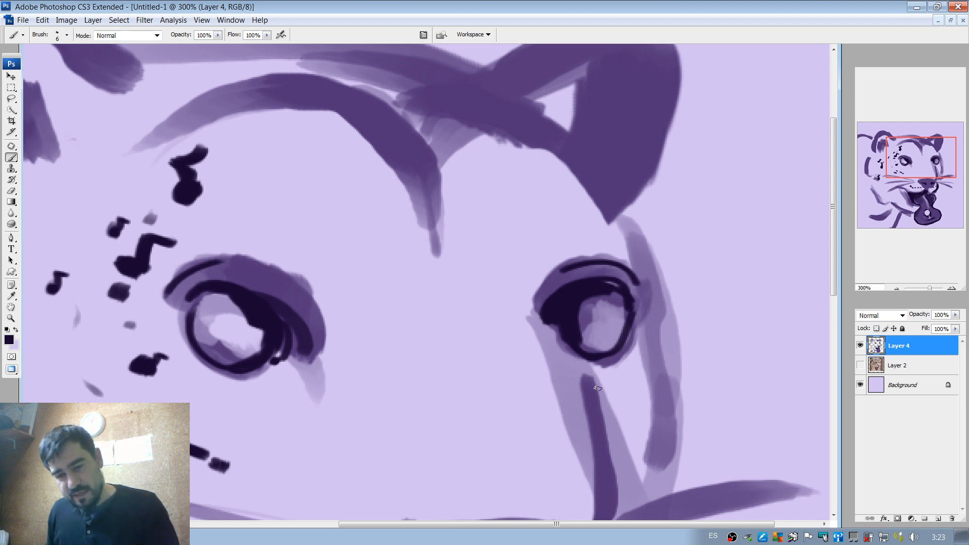
mouse_move(634, 328)
mouse_down()
mouse_move(649, 360)
mouse_move(649, 443)
mouse_up()
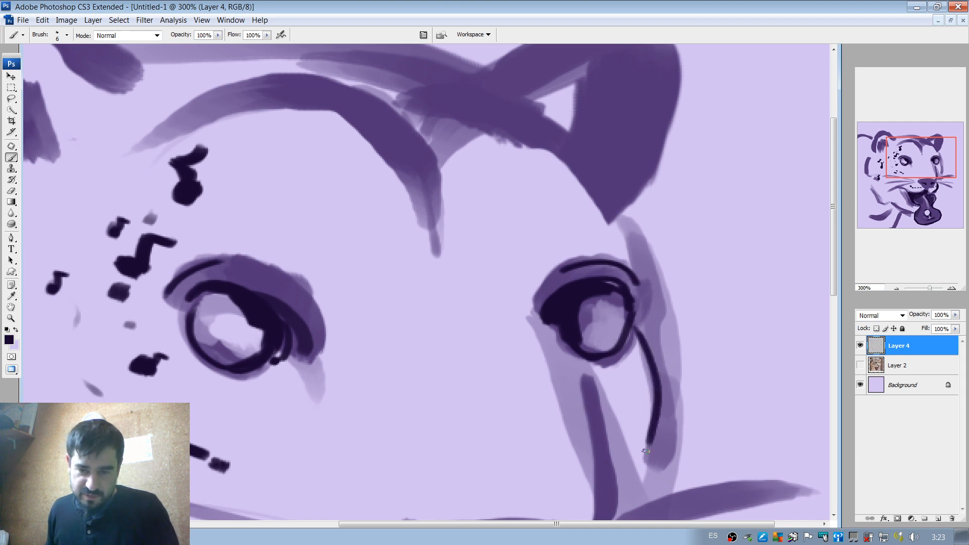
mouse_move(583, 360)
mouse_down()
mouse_move(601, 446)
mouse_move(590, 280)
mouse_move(576, 433)
mouse_up()
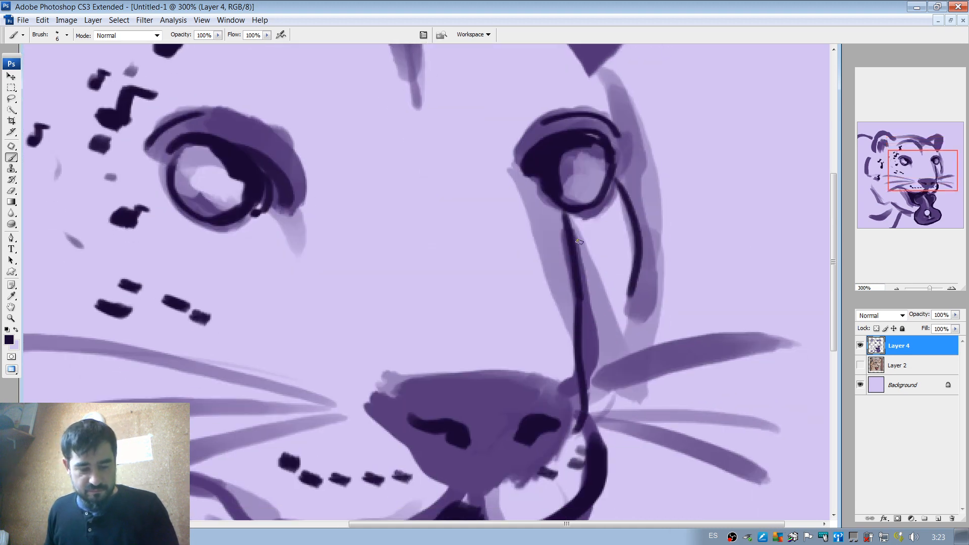
key(ctrl+alt+z)
key(ctrl+alt+z)
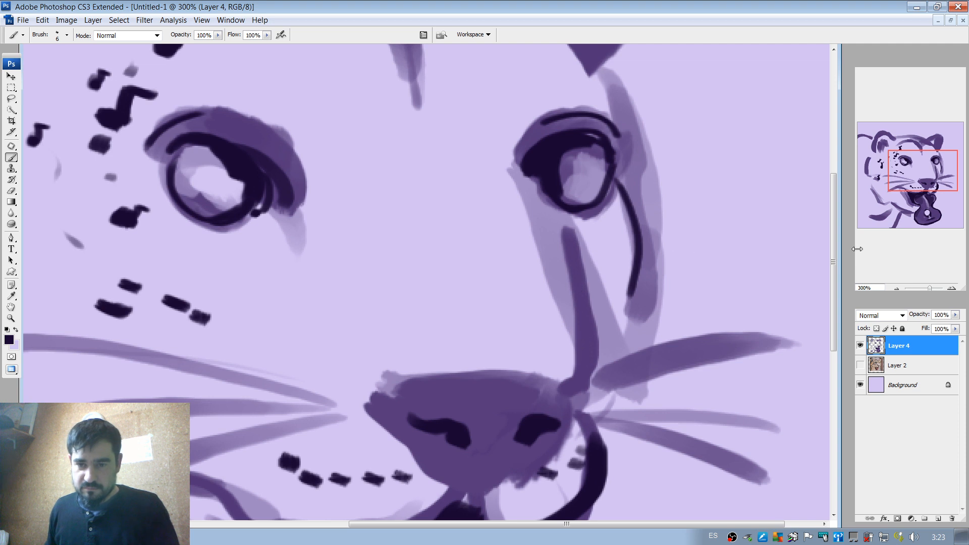
Try thin near-black contour strokes on the far ear at 100% zoom.
click(897, 288)
click(897, 288)
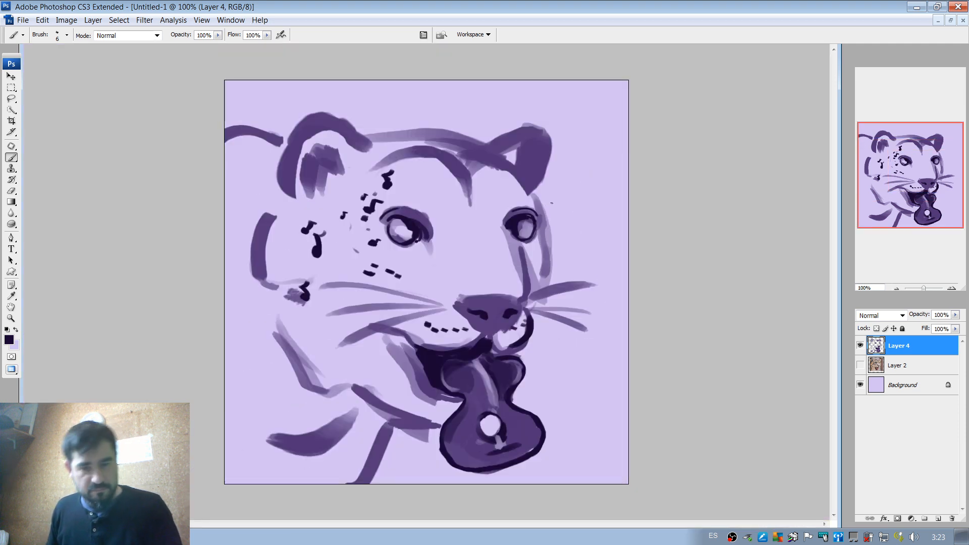
mouse_move(494, 147)
mouse_down()
mouse_move(534, 129)
mouse_move(544, 143)
mouse_move(535, 174)
mouse_up()
drag(550, 163, 545, 170)
key(ctrl+alt+z)
key(ctrl+alt+z)
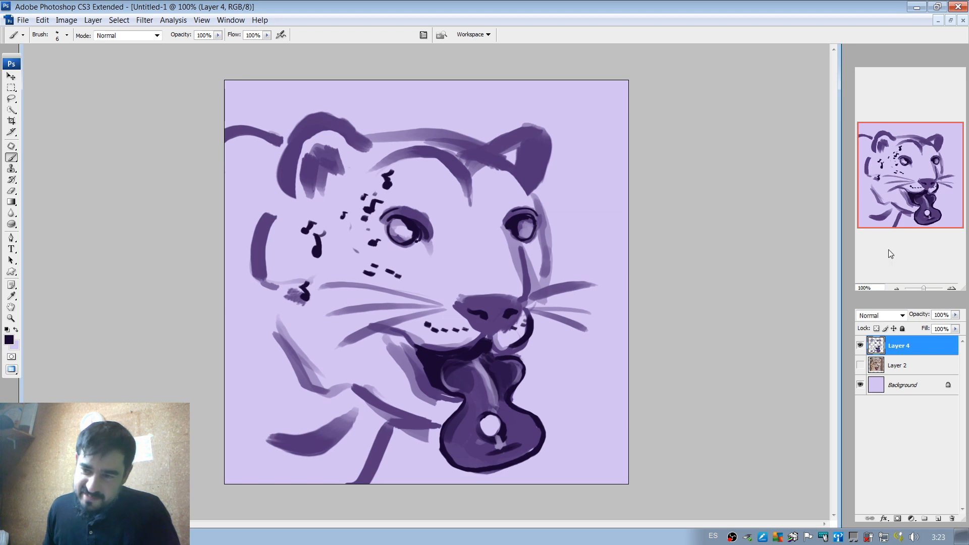
At 300% zoom, turn the rows of dark whisker spots on both sides of the muzzle into small near-black musical notes.
click(951, 287)
click(951, 288)
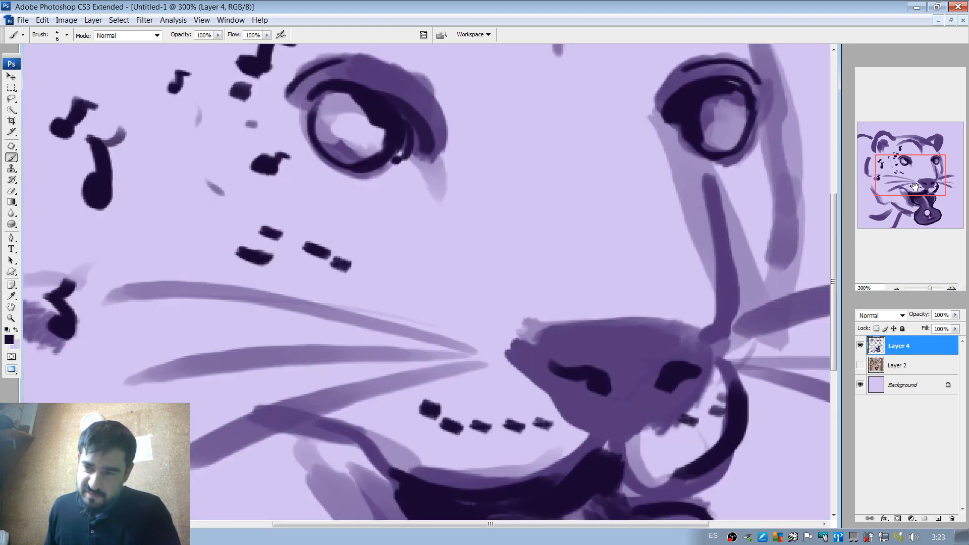
drag(921, 182, 898, 180)
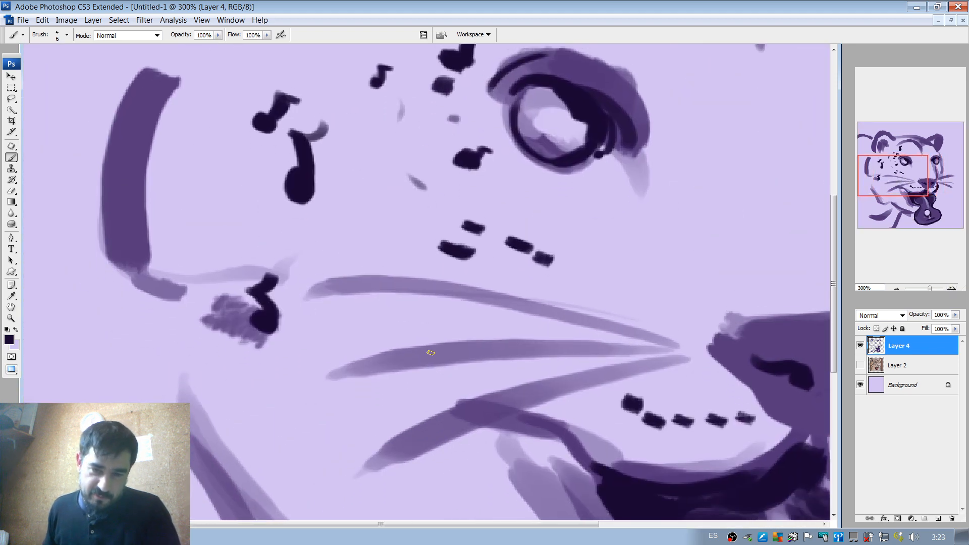
mouse_move(638, 401)
mouse_down()
mouse_move(632, 408)
mouse_move(641, 386)
mouse_move(659, 385)
mouse_move(652, 423)
mouse_move(661, 404)
mouse_move(701, 400)
mouse_move(720, 412)
mouse_move(713, 401)
mouse_move(727, 399)
mouse_move(740, 421)
mouse_move(742, 402)
mouse_move(753, 401)
mouse_up()
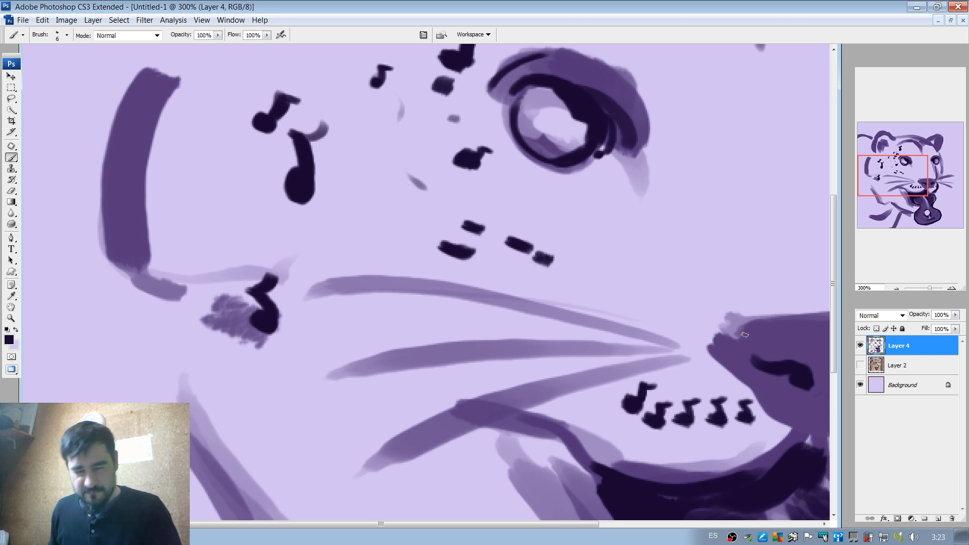
drag(748, 351, 515, 337)
mouse_move(664, 402)
mouse_down()
mouse_move(657, 405)
mouse_move(665, 387)
mouse_move(691, 373)
mouse_move(681, 367)
mouse_up()
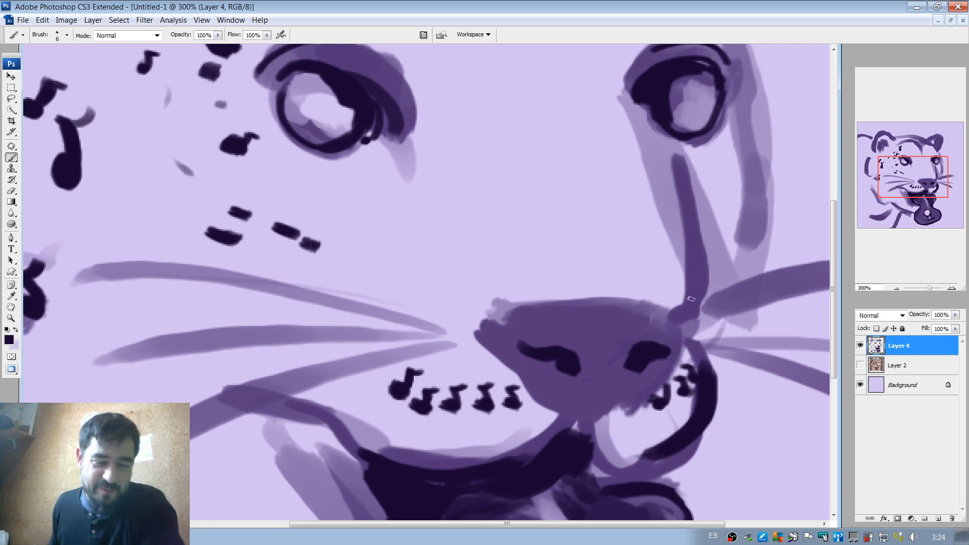
Review the whole drawing at different zoom levels to judge how the musical notes read.
drag(906, 178, 903, 184)
click(896, 288)
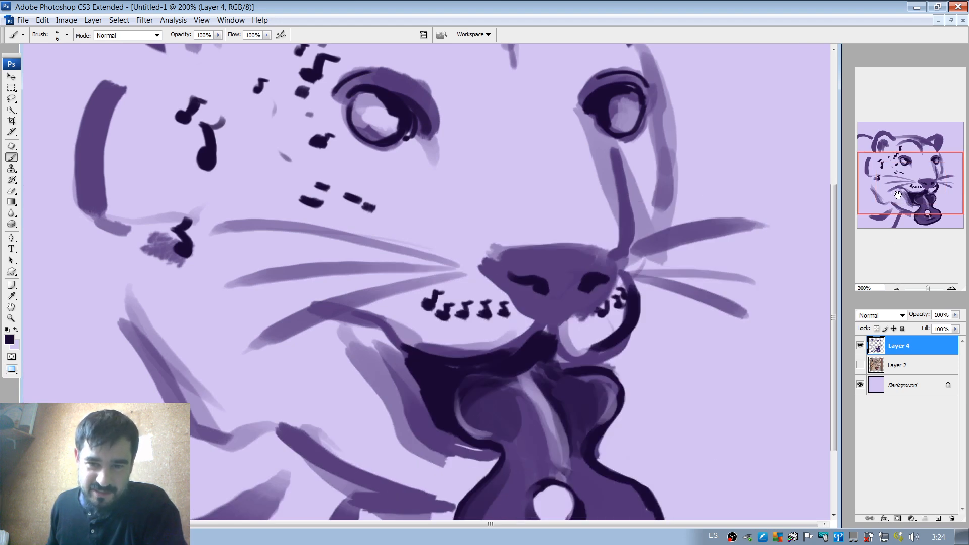
drag(901, 197, 899, 198)
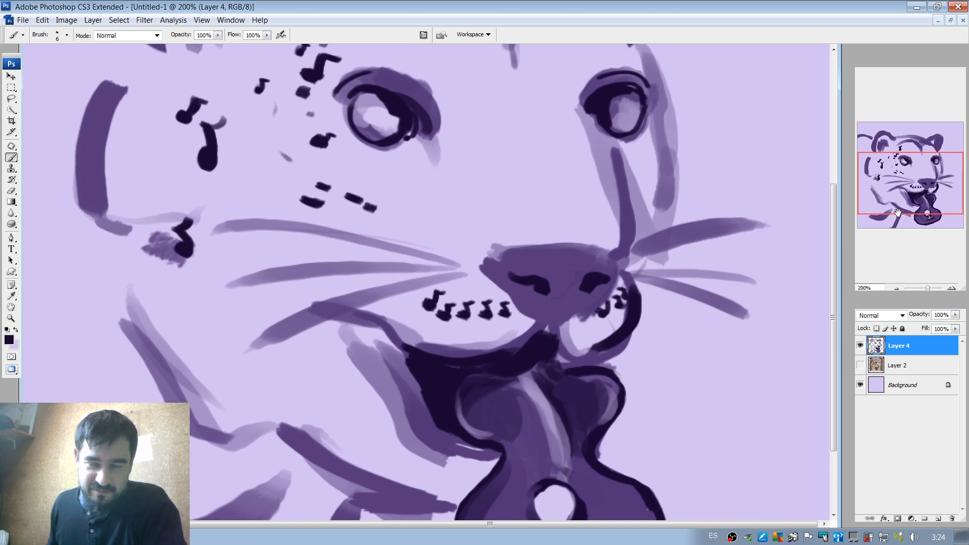
click(897, 288)
click(897, 288)
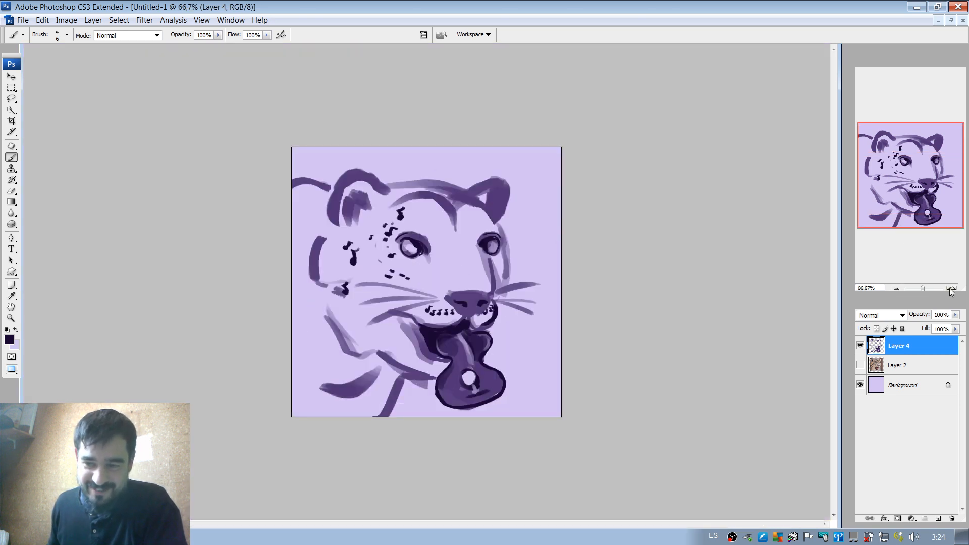
key(ctrl+plus)
key(ctrl+plus)
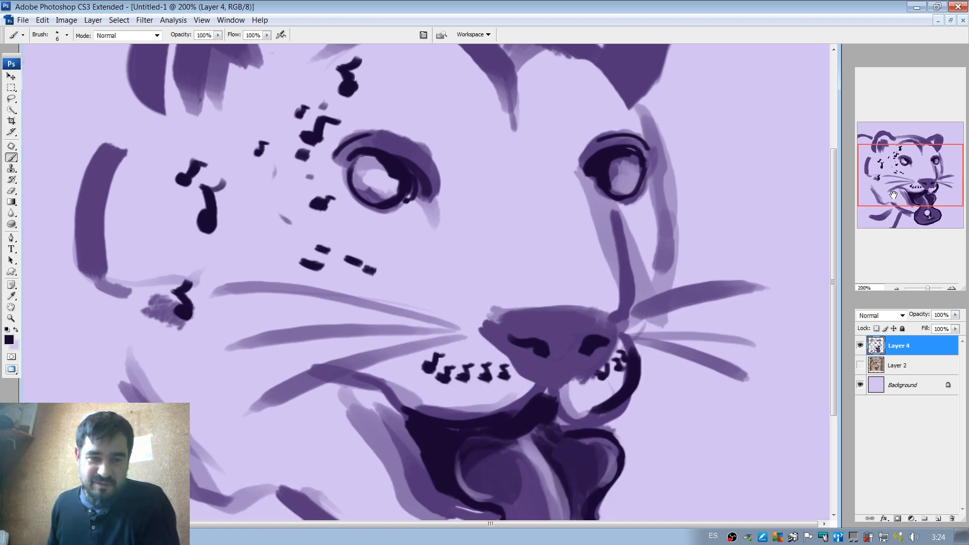
click(897, 288)
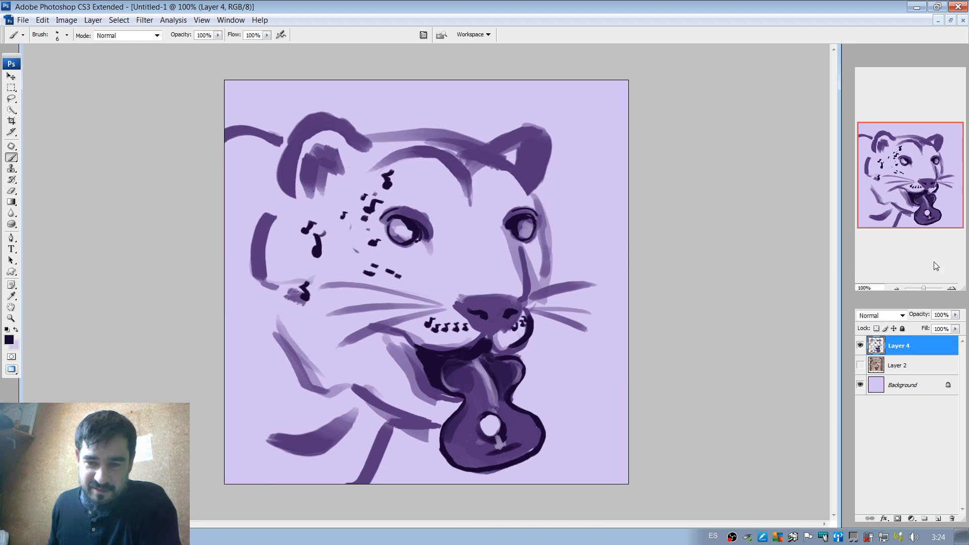
Add near-black stems and flags to three dark spots below the near eye, making them musical notes at 300% zoom.
click(951, 288)
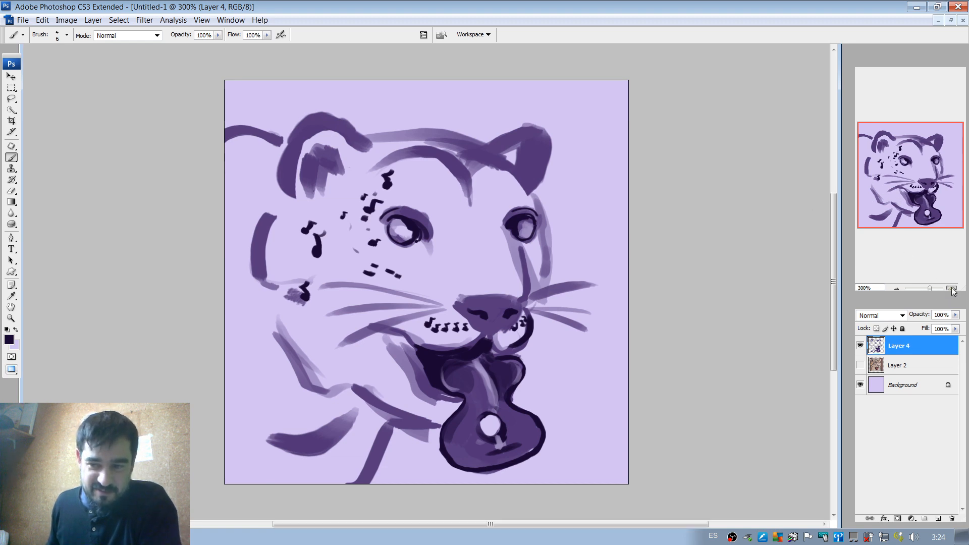
click(951, 288)
drag(901, 189, 884, 186)
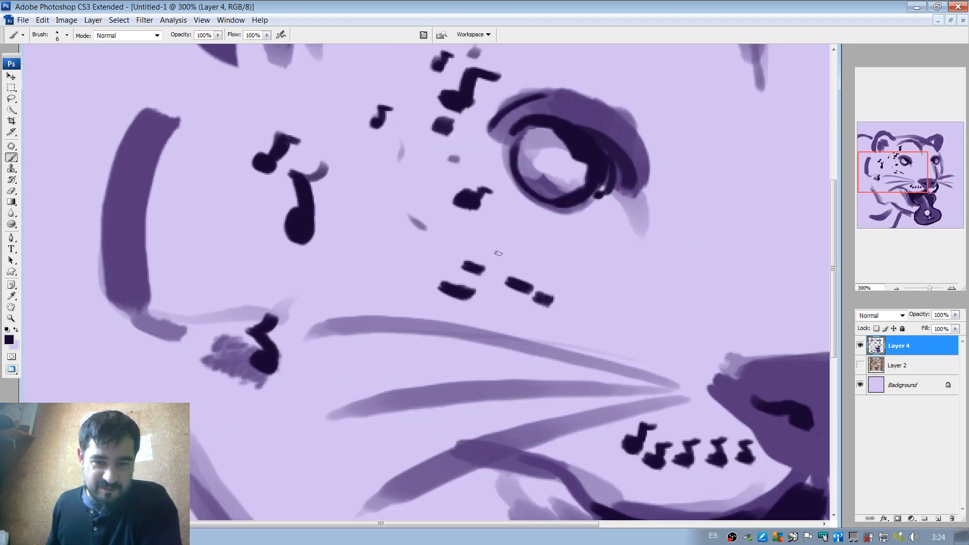
drag(480, 267, 493, 243)
drag(519, 285, 539, 260)
mouse_move(550, 300)
mouse_down()
mouse_move(543, 303)
mouse_move(570, 280)
mouse_up()
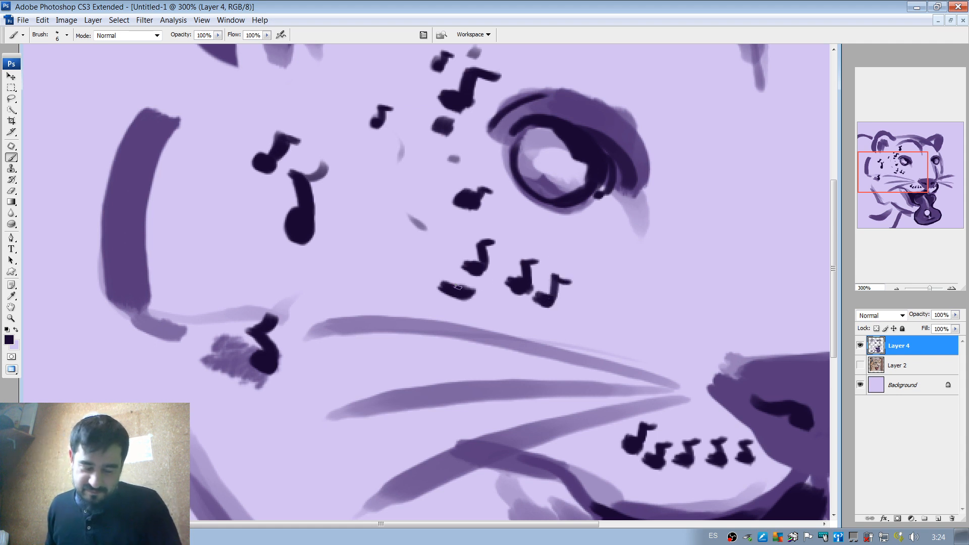
Split the remaining wide dark spot below the near eye with background lilac, and paint its near-ear half into a small near-black note.
alt+click(460, 308)
drag(455, 286, 453, 295)
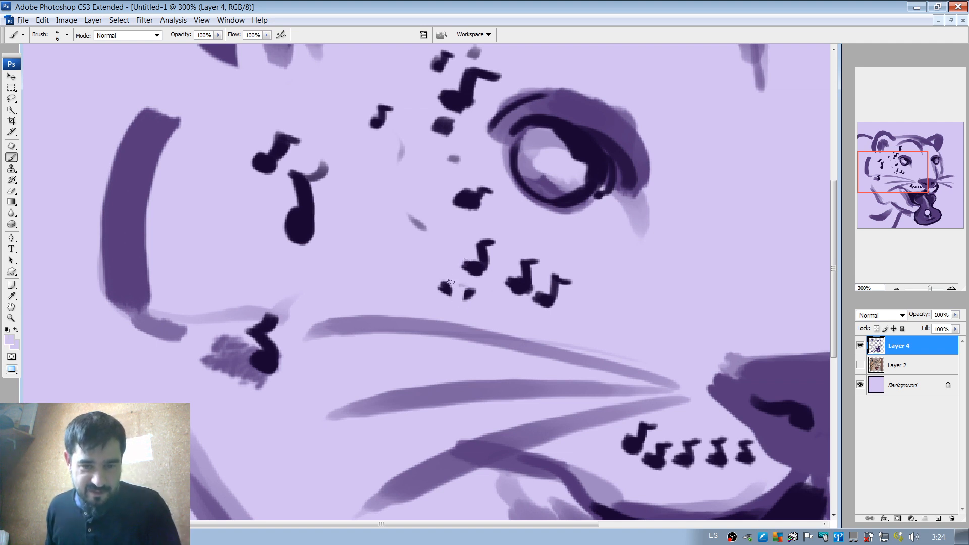
drag(445, 285, 455, 288)
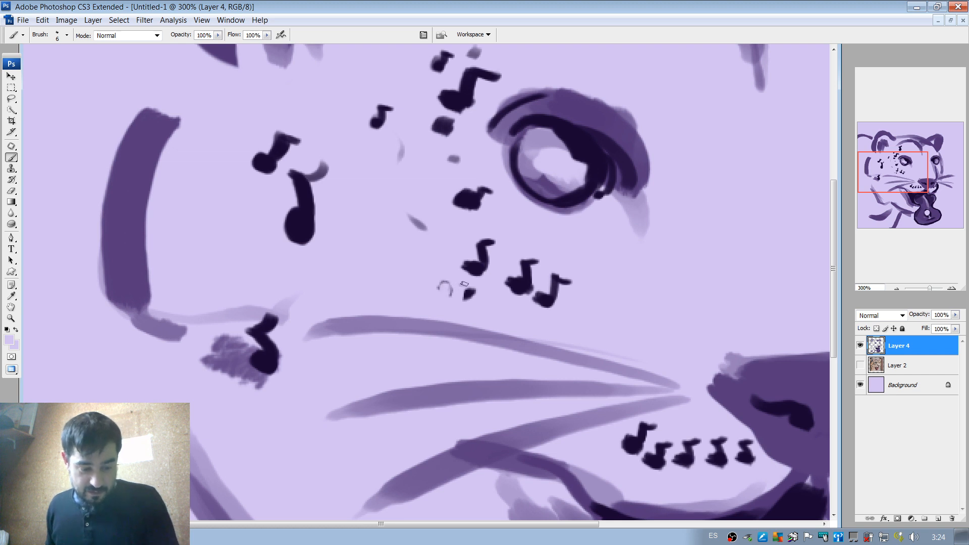
key(ctrl+z)
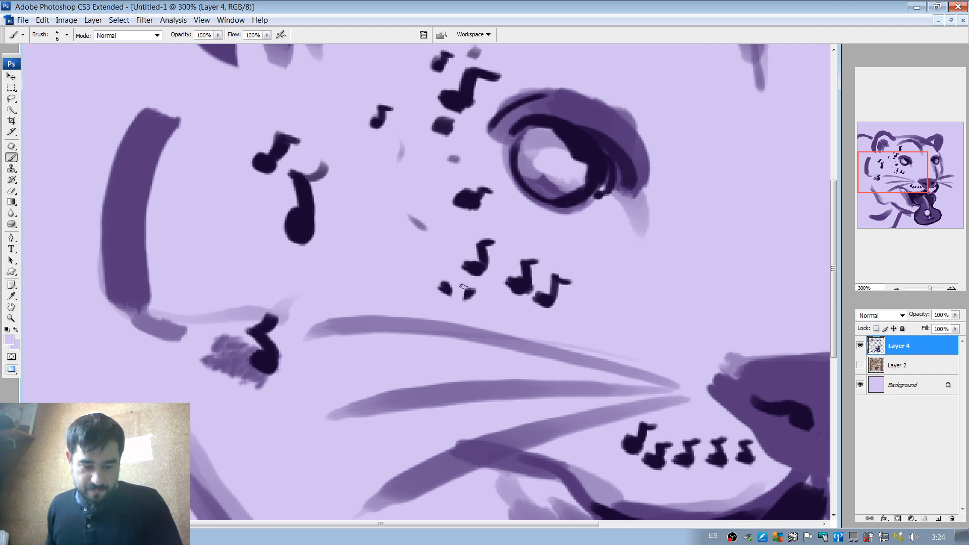
alt+click(449, 291)
mouse_move(452, 291)
mouse_down()
mouse_move(453, 278)
mouse_move(460, 281)
mouse_up()
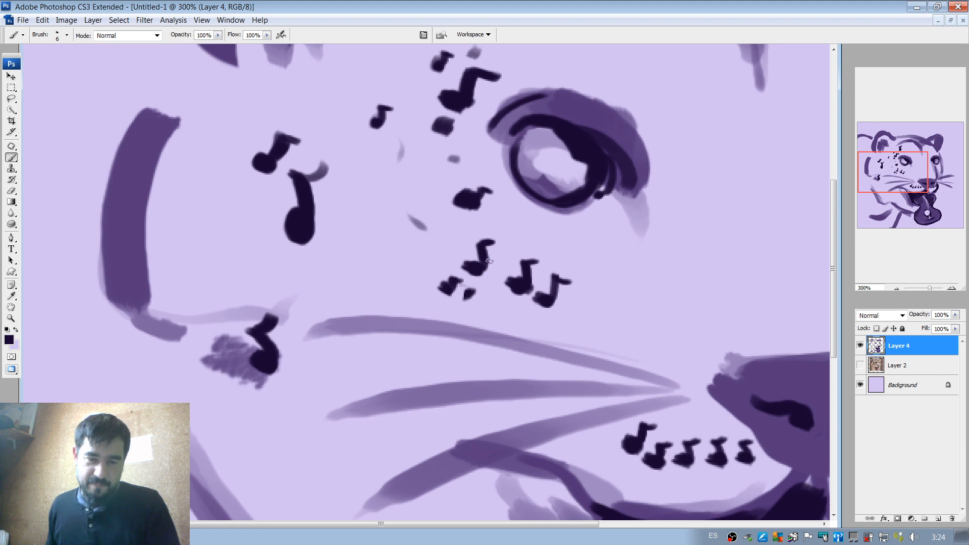
With a 20 px near-black brush, darken the brow stripe above the near eye and the forehead stripe leading to the far ear.
click(896, 289)
click(897, 289)
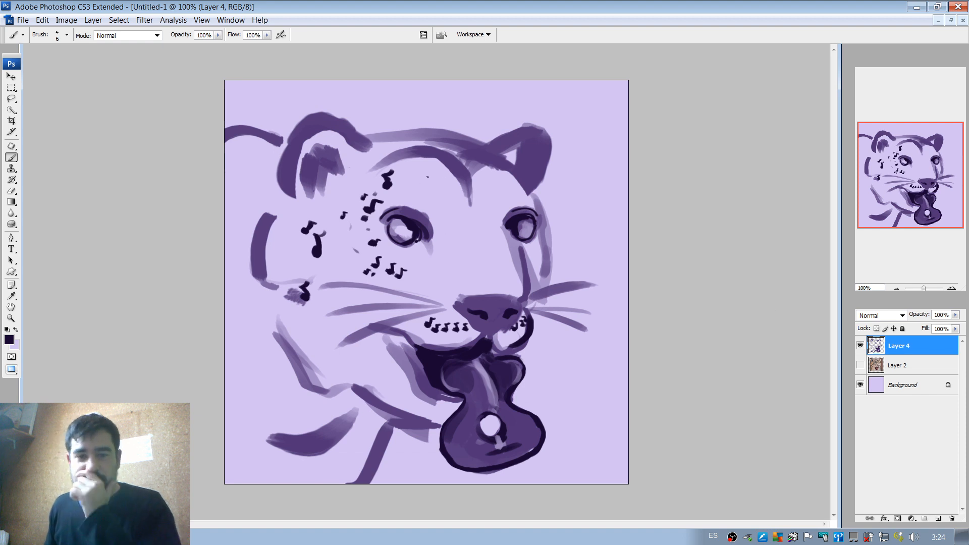
mouse_move(465, 179)
mouse_down()
mouse_move(435, 148)
mouse_move(401, 147)
mouse_up()
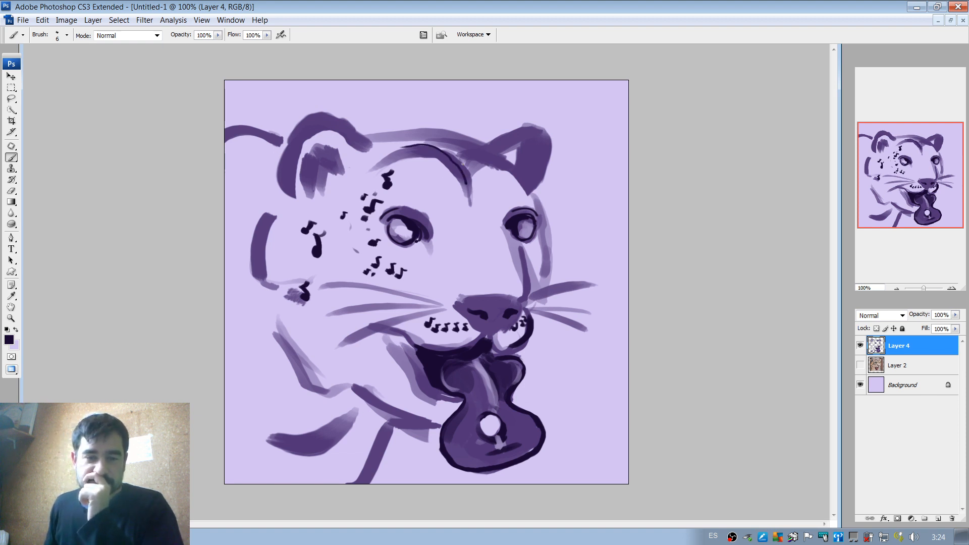
key(ctrl+z)
right_click(455, 153)
click(476, 176)
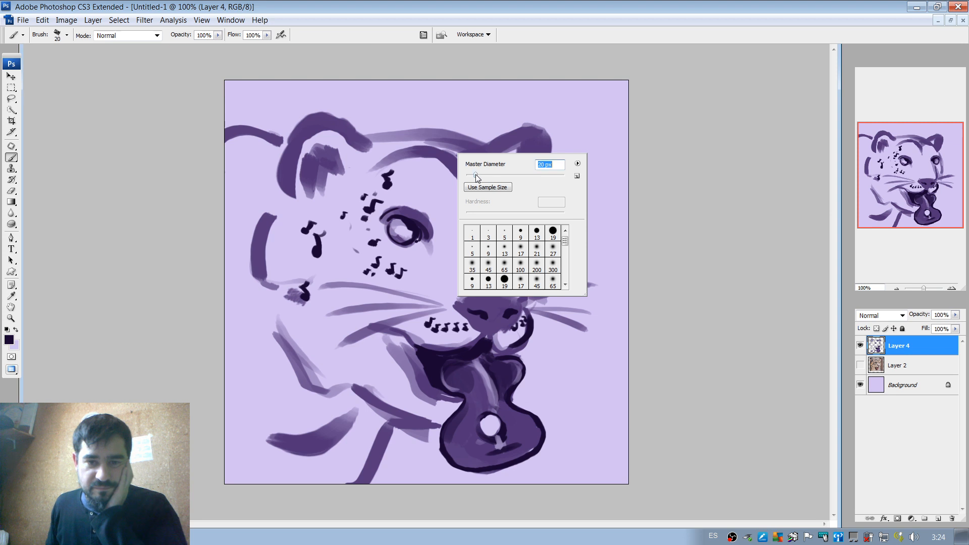
mouse_move(392, 157)
mouse_down()
mouse_move(450, 153)
mouse_move(469, 185)
mouse_up()
drag(462, 159, 495, 150)
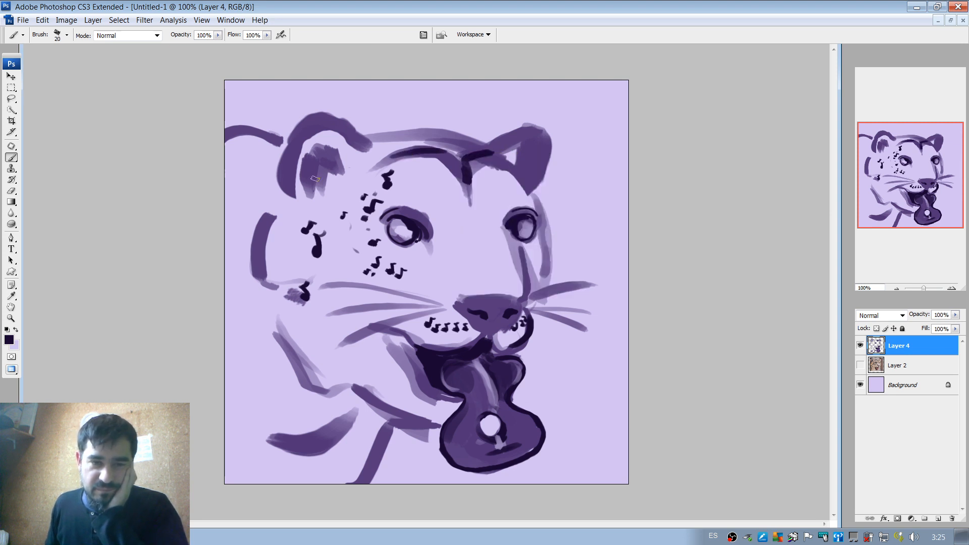
Fill the core of the near ear's inside with near-black and darken the ear's outer edge down to its base.
mouse_move(314, 180)
mouse_down()
mouse_move(312, 154)
mouse_move(321, 166)
mouse_up()
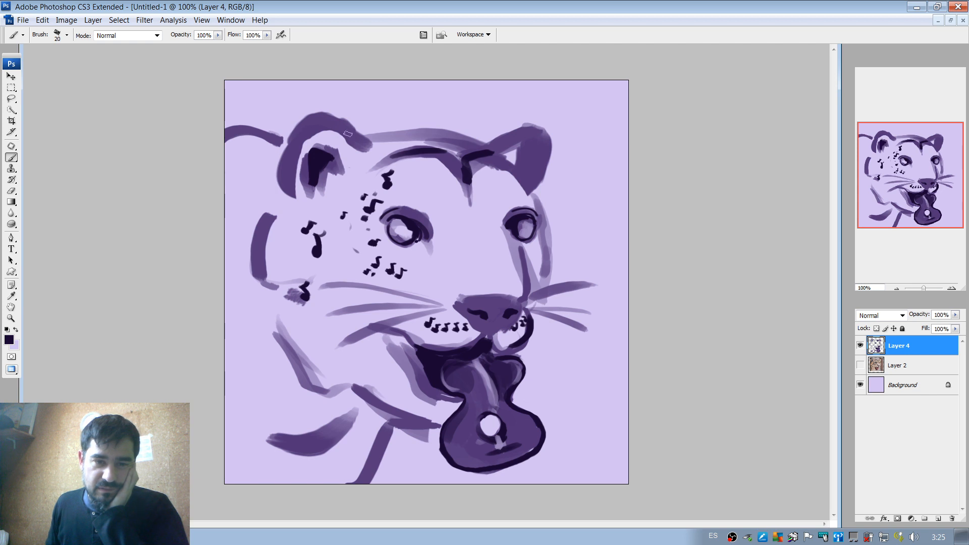
mouse_move(346, 133)
mouse_down()
mouse_move(316, 125)
mouse_move(288, 139)
mouse_move(277, 202)
mouse_up()
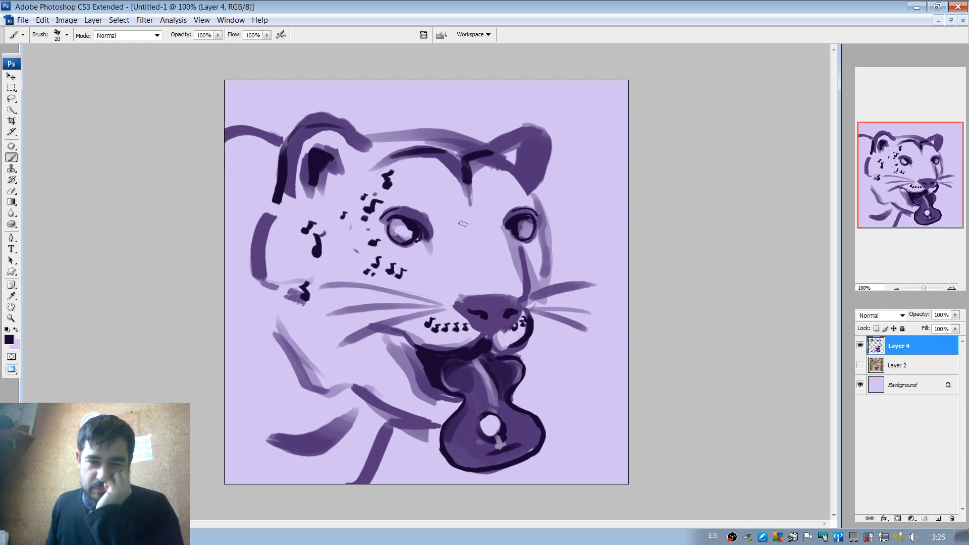
Dot small near-black spots across the forehead above and between the eyes, checking them briefly against the Layer 2 reference.
drag(457, 217, 458, 211)
click(449, 207)
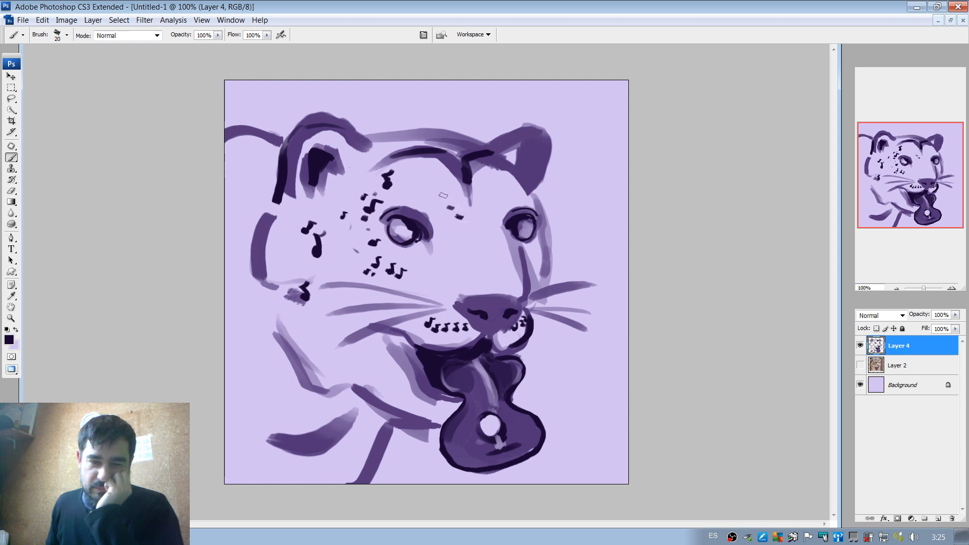
click(442, 197)
click(456, 198)
click(486, 208)
click(488, 193)
click(508, 192)
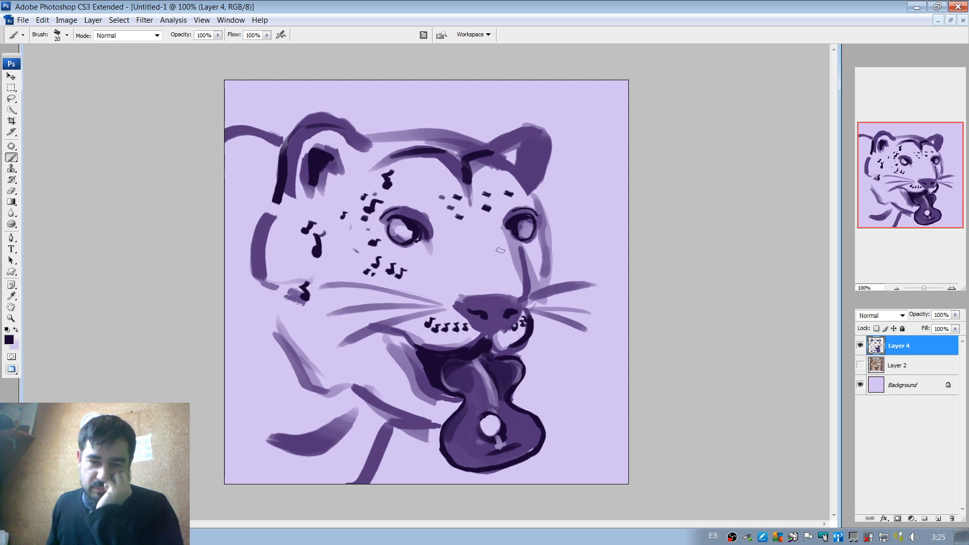
click(861, 366)
click(861, 366)
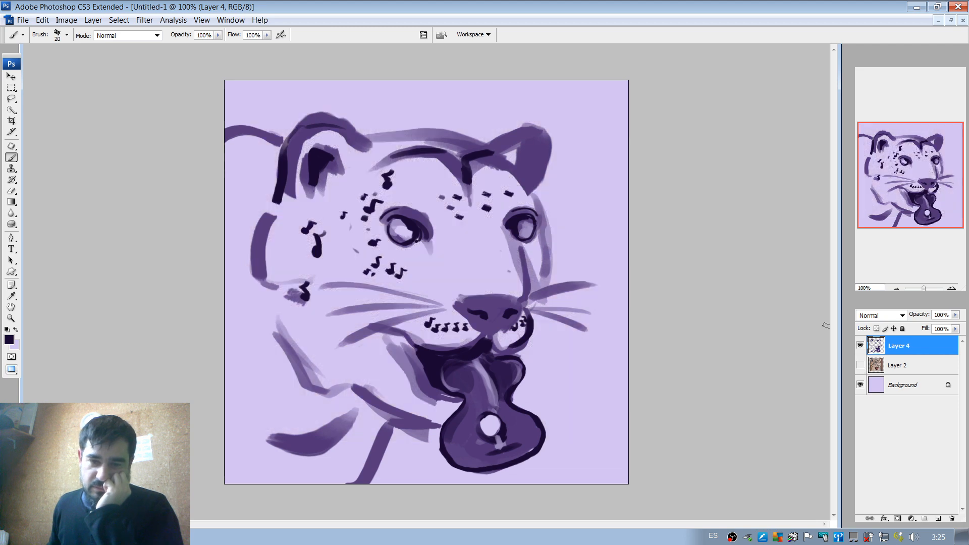
Paint a near-black core and a thin dark stripe inside the far ear, using near-black sampled from the forehead stripe.
alt+click(538, 275)
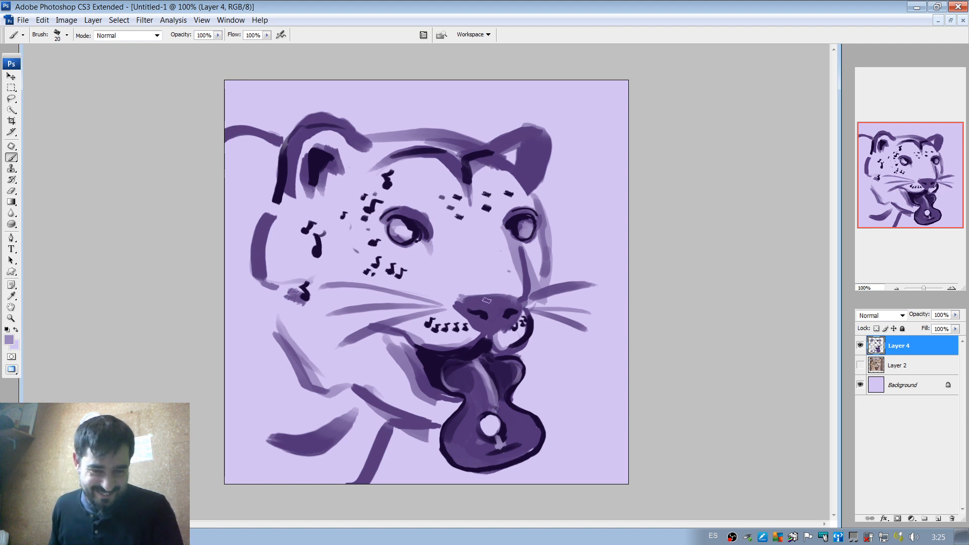
alt+click(465, 171)
mouse_move(494, 150)
mouse_down()
mouse_move(540, 135)
mouse_move(526, 188)
mouse_move(501, 162)
mouse_move(524, 175)
mouse_move(524, 148)
mouse_move(511, 154)
mouse_move(529, 145)
mouse_move(527, 153)
mouse_up()
key(ctrl+z)
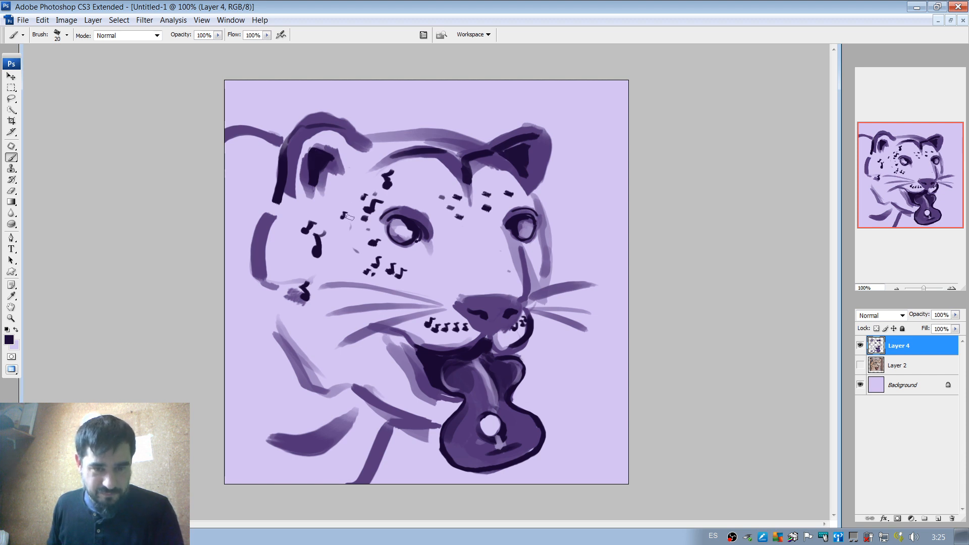
With a 56 px brush, lay translucent light purple shading from below the near eye down toward the nose.
alt+click(404, 352)
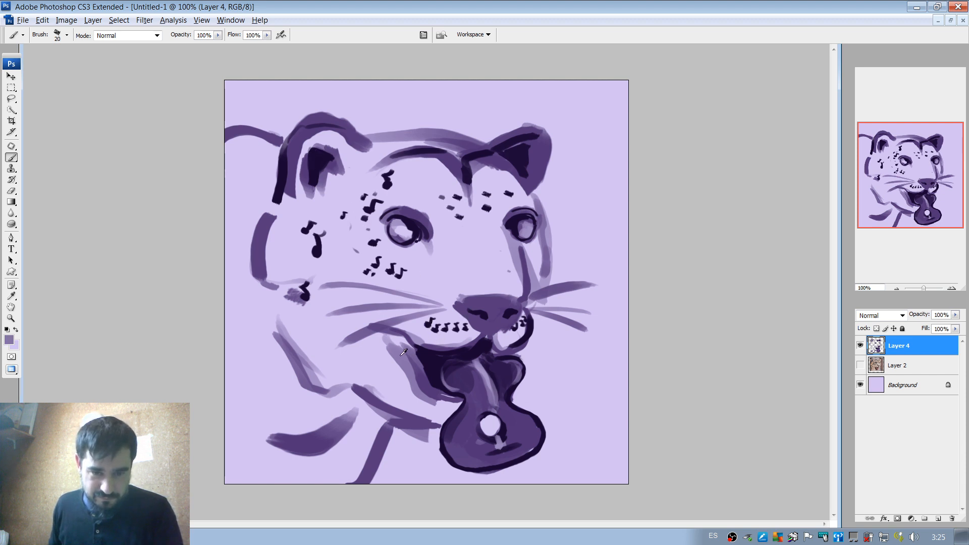
right_click(407, 323)
drag(429, 343, 442, 344)
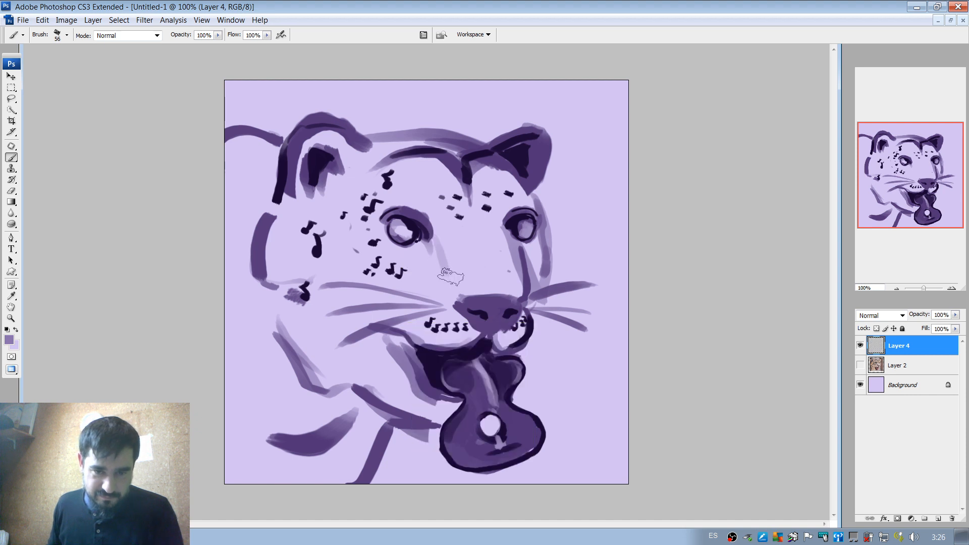
mouse_move(447, 280)
mouse_down()
mouse_move(427, 242)
mouse_move(441, 264)
mouse_move(425, 248)
mouse_move(408, 249)
mouse_move(427, 248)
mouse_move(454, 284)
mouse_move(436, 243)
mouse_up()
key(ctrl+z)
alt+click(450, 254)
mouse_move(460, 281)
mouse_down()
mouse_move(468, 276)
mouse_move(445, 282)
mouse_up()
alt+click(428, 255)
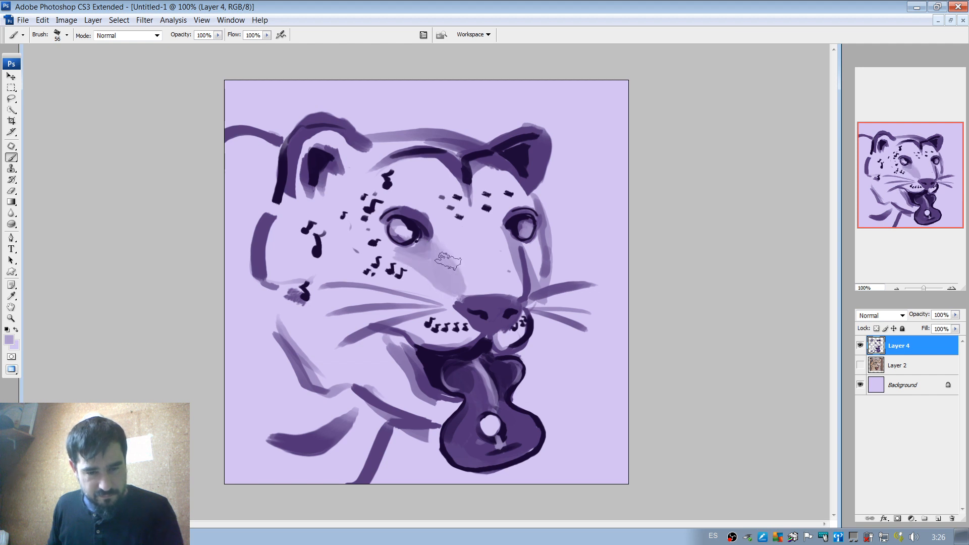
With a 38 px brush, extend the light purple shading around the near eye's inner corner and along the nose bridge.
right_click(420, 234)
drag(445, 252, 384, 226)
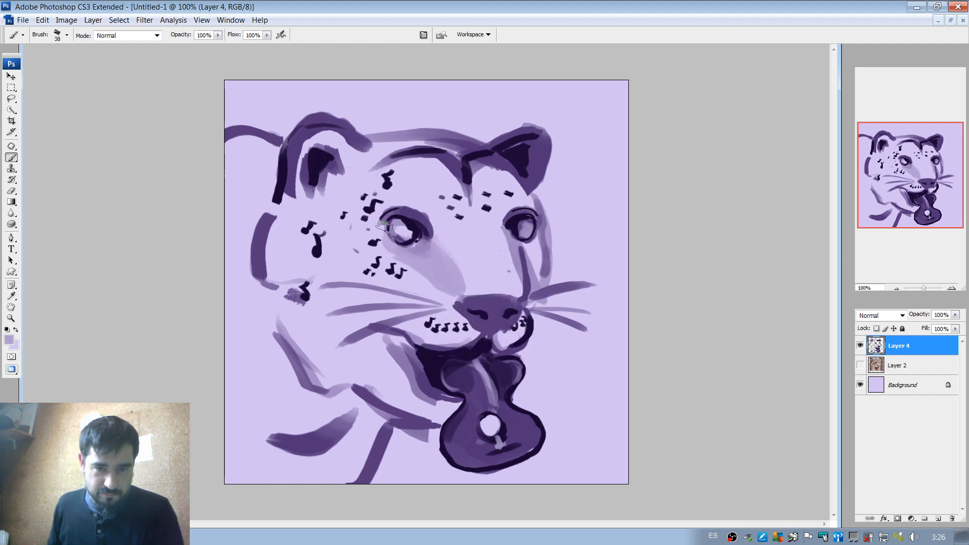
mouse_move(439, 241)
mouse_down()
mouse_move(440, 212)
mouse_move(462, 270)
mouse_move(412, 205)
mouse_move(458, 200)
mouse_move(440, 199)
mouse_move(471, 289)
mouse_up()
alt+click(475, 266)
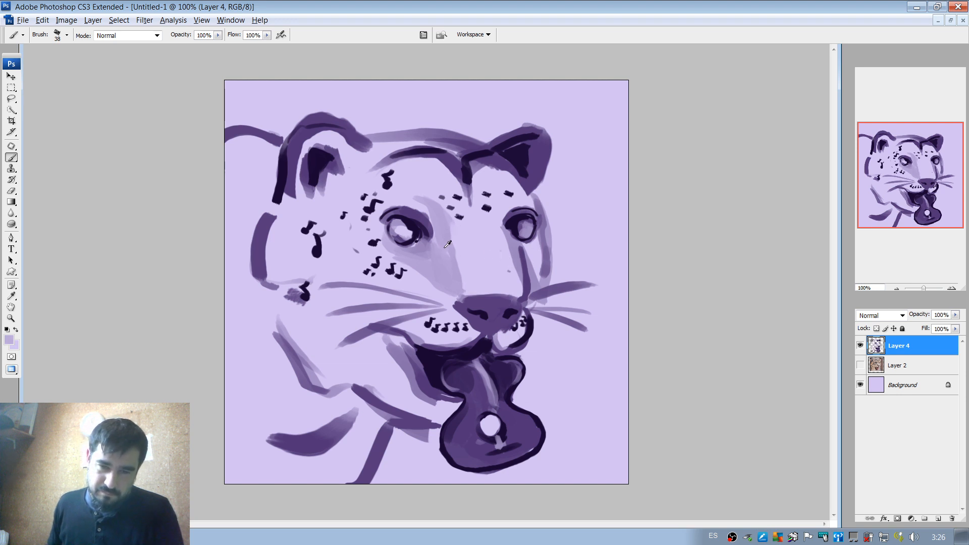
With a 65 px brush, shade the near cheek in light purple along the inside of the jaw outline.
right_click(461, 229)
drag(498, 252, 510, 253)
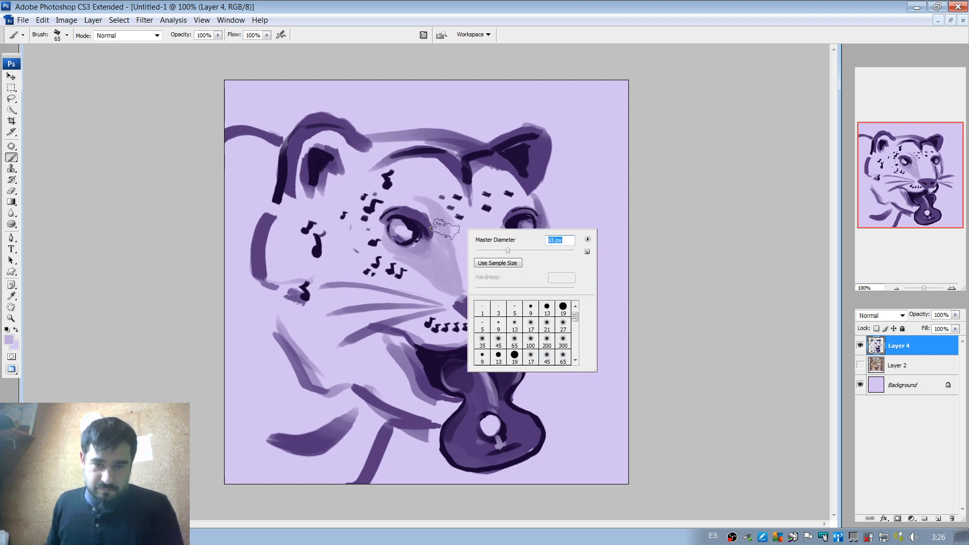
mouse_move(445, 230)
mouse_down()
mouse_move(467, 288)
mouse_move(485, 259)
mouse_move(455, 223)
mouse_move(464, 276)
mouse_up()
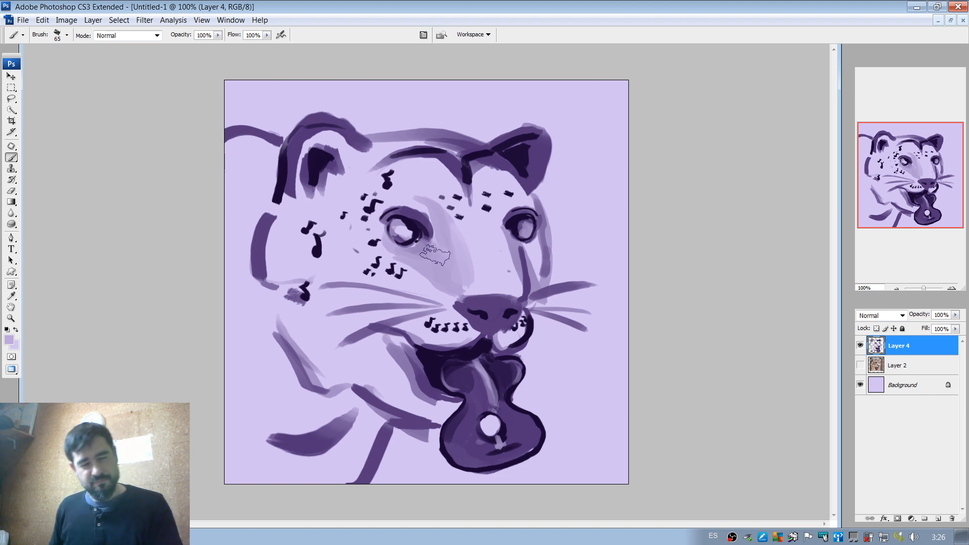
key(ctrl+z)
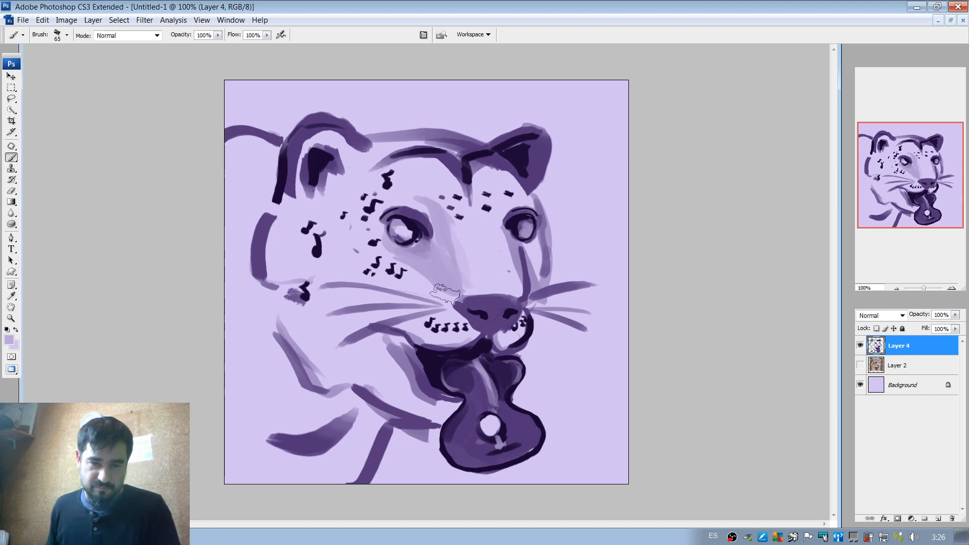
mouse_move(298, 311)
mouse_down()
mouse_move(313, 361)
mouse_move(268, 298)
mouse_up()
drag(364, 399, 280, 423)
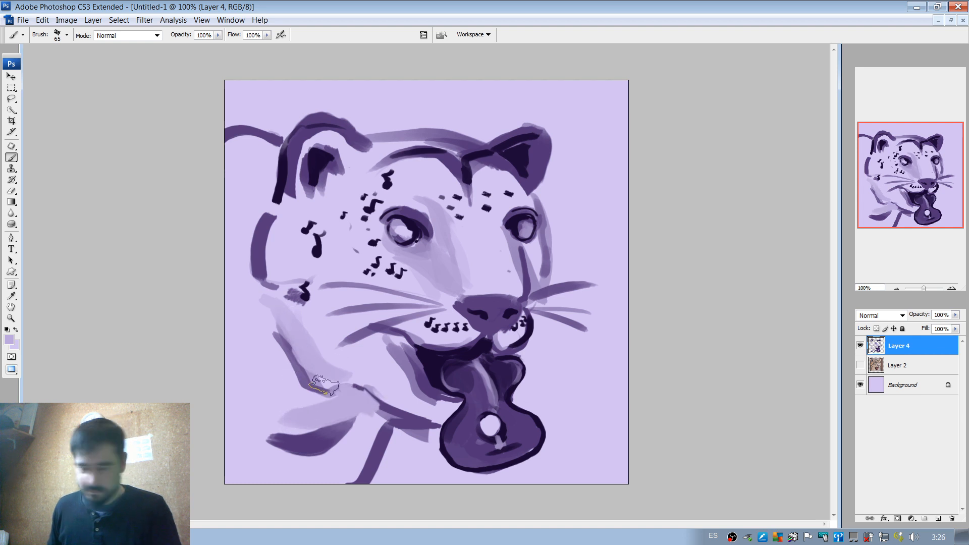
key(ctrl+z)
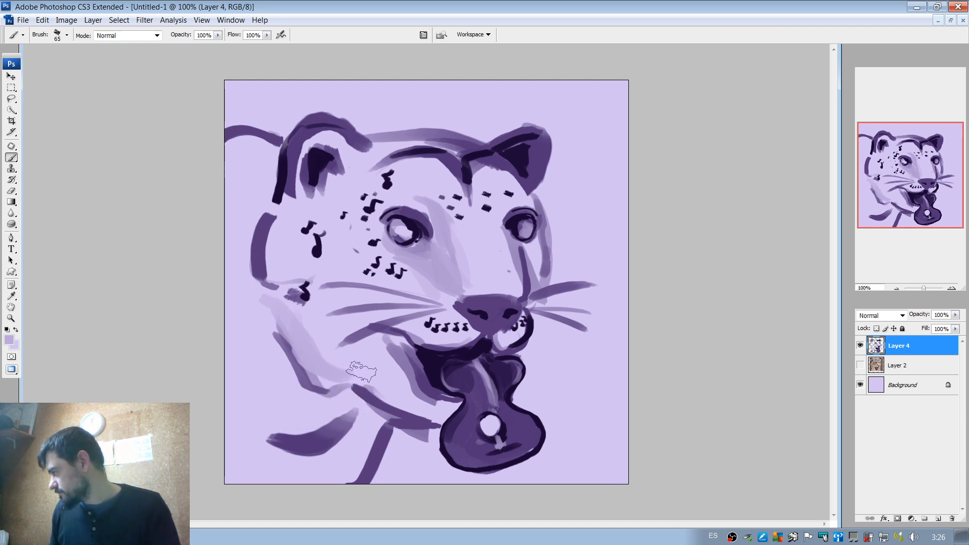
Try darkening the lowest near-side whisker with a 21 px near-black brush.
alt+click(407, 354)
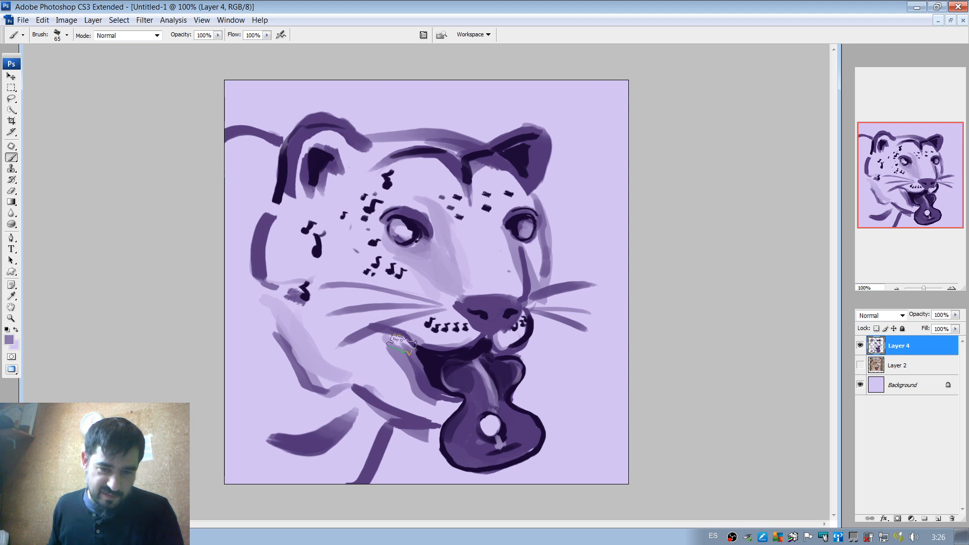
alt+click(432, 317)
right_click(487, 316)
drag(510, 337, 502, 336)
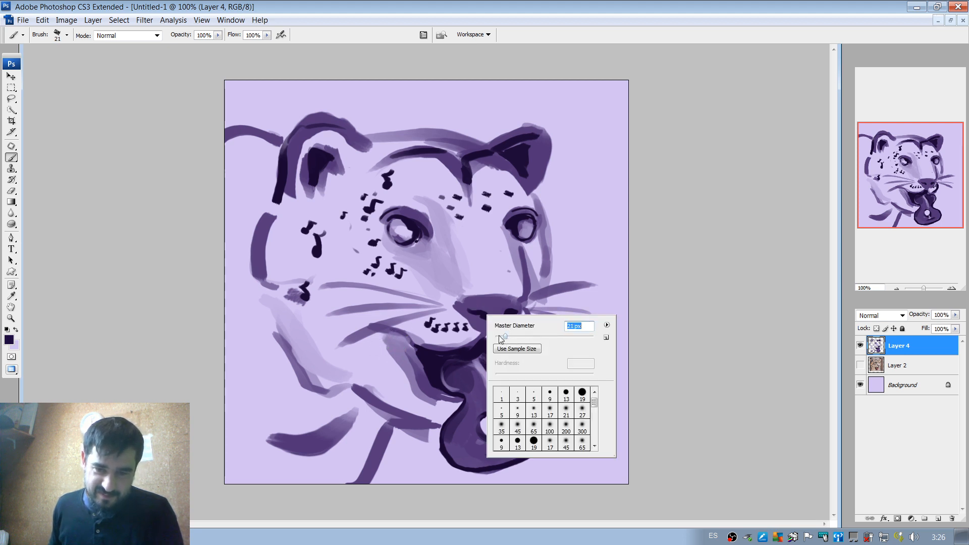
drag(447, 309, 356, 339)
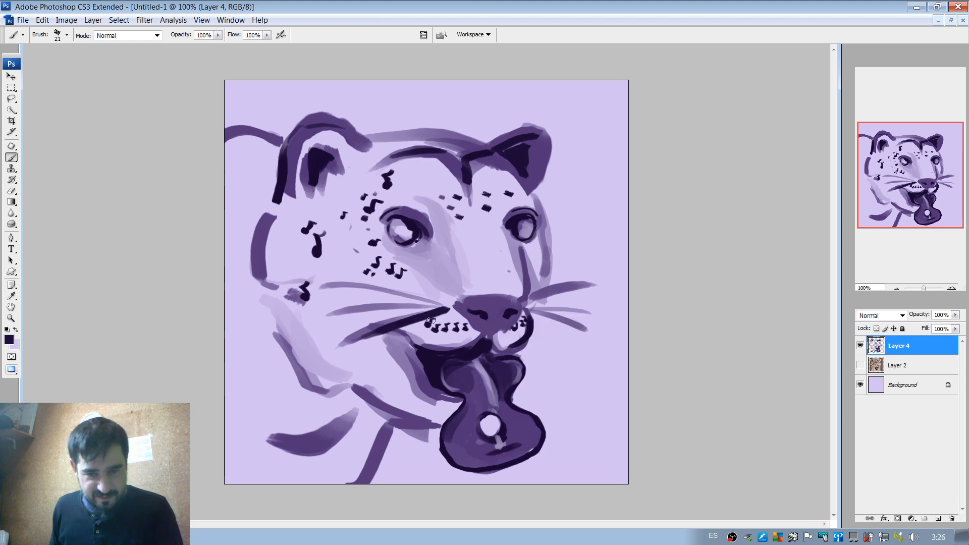
key(ctrl+z)
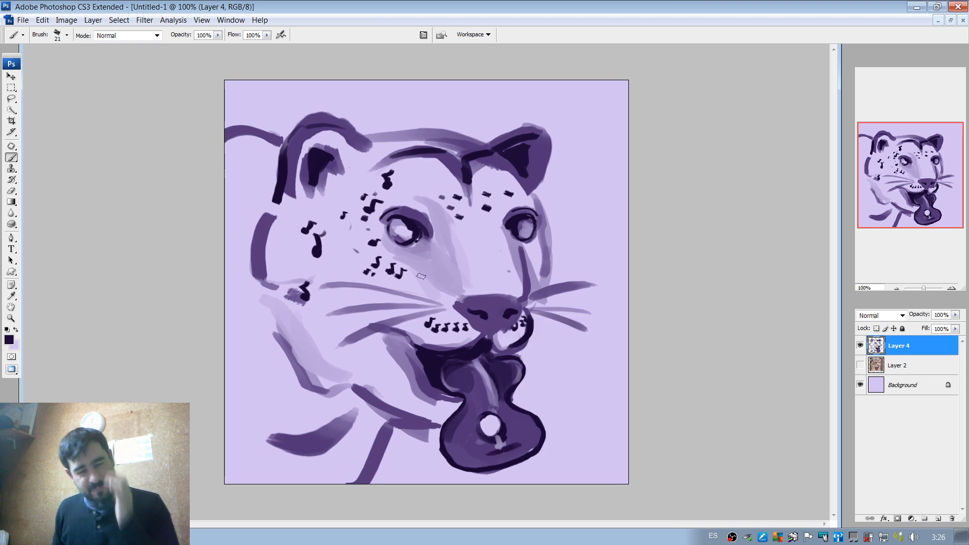
With a 77 px brush, fill the neck and the body behind the head with light purple.
alt+click(329, 346)
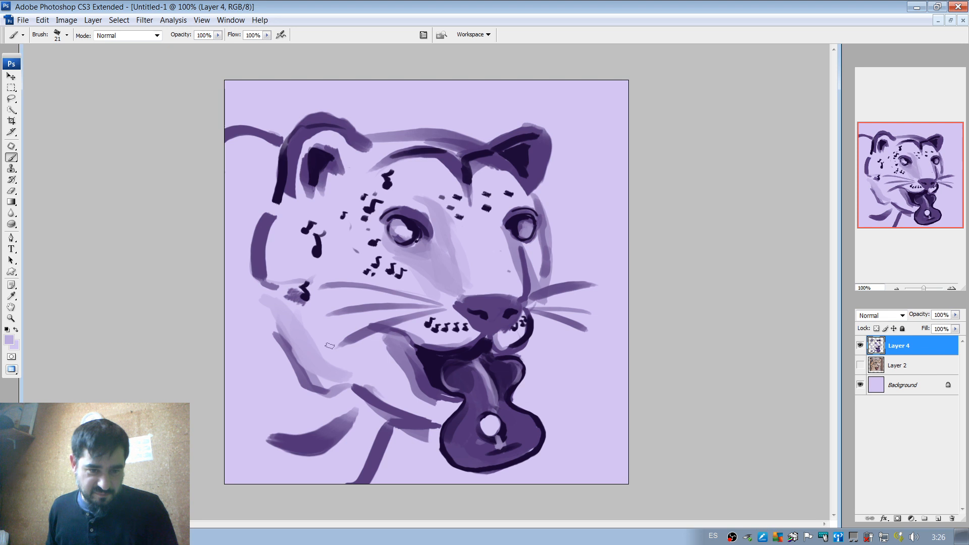
right_click(357, 343)
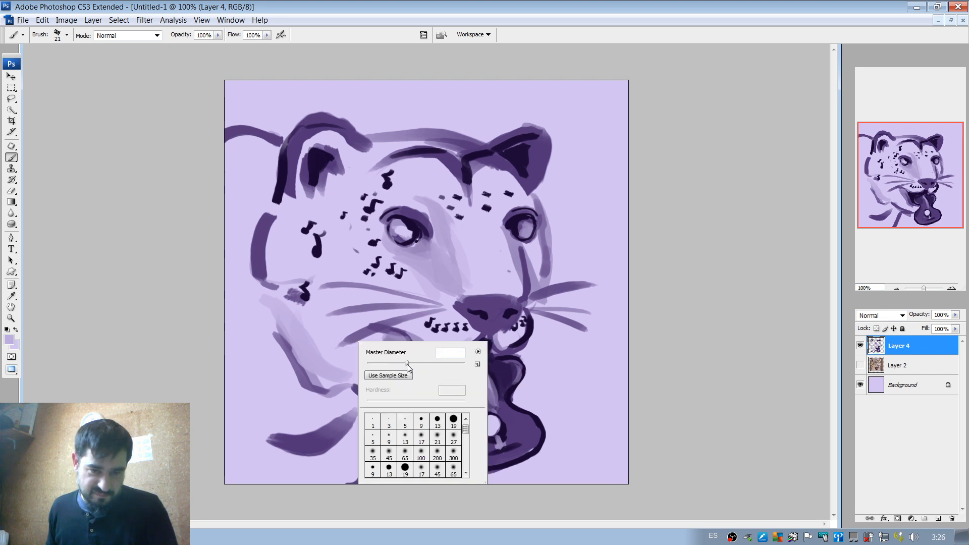
click(407, 364)
mouse_move(345, 406)
mouse_down()
mouse_move(267, 428)
mouse_move(259, 347)
mouse_up()
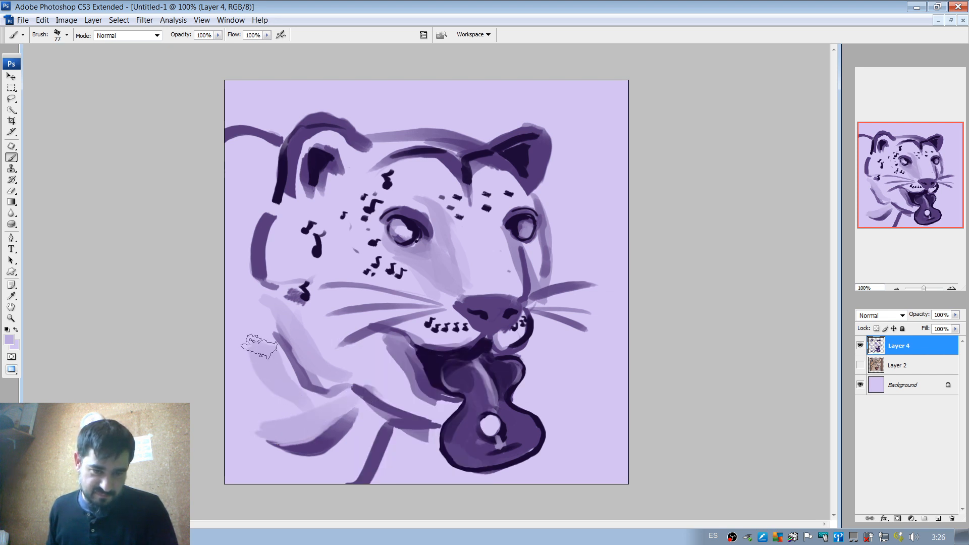
mouse_move(317, 409)
mouse_down()
mouse_move(267, 349)
mouse_move(295, 407)
mouse_move(282, 401)
mouse_move(243, 308)
mouse_move(275, 339)
mouse_move(249, 373)
mouse_move(267, 409)
mouse_move(257, 425)
mouse_move(228, 368)
mouse_move(302, 461)
mouse_move(264, 467)
mouse_move(309, 475)
mouse_move(235, 436)
mouse_move(279, 463)
mouse_move(333, 453)
mouse_move(358, 424)
mouse_move(348, 456)
mouse_move(234, 480)
mouse_move(255, 327)
mouse_move(242, 304)
mouse_move(249, 289)
mouse_move(225, 253)
mouse_move(243, 314)
mouse_move(235, 214)
mouse_up()
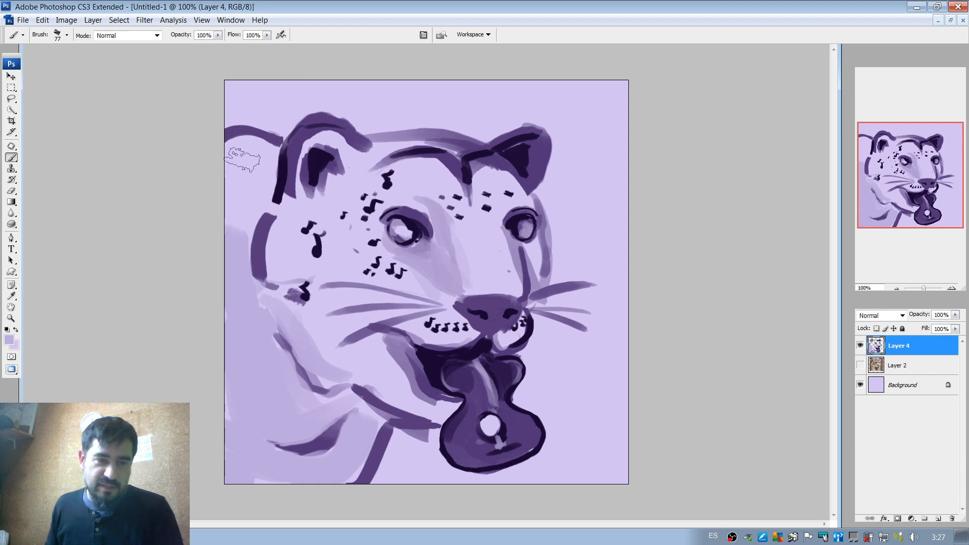
mouse_move(233, 154)
mouse_down()
mouse_move(224, 177)
mouse_move(243, 159)
mouse_move(234, 201)
mouse_move(259, 151)
mouse_move(227, 251)
mouse_up()
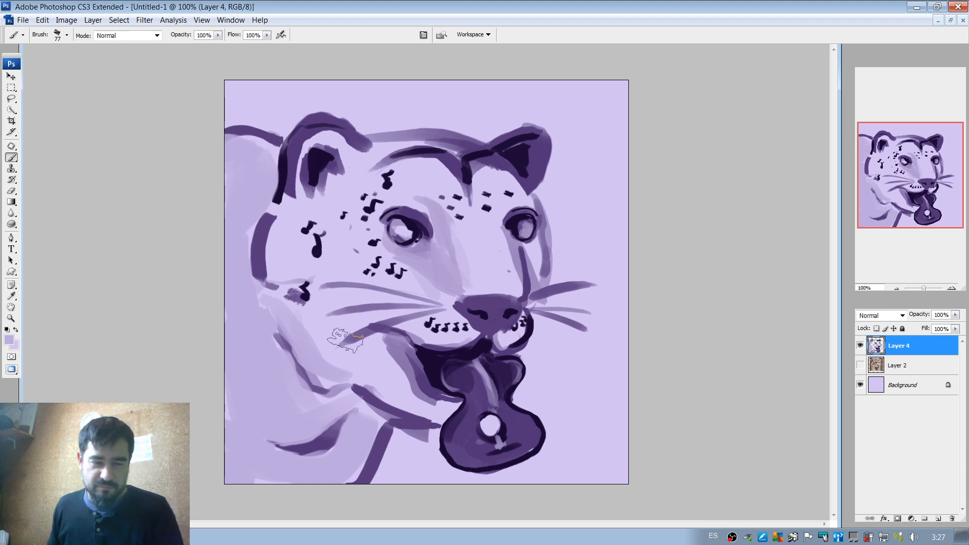
Paint broad dark purple shadow strokes on the neck below the jaw.
alt+click(376, 406)
mouse_move(368, 418)
mouse_down()
mouse_move(357, 451)
mouse_move(374, 415)
mouse_move(307, 467)
mouse_up()
mouse_move(340, 429)
mouse_down()
mouse_move(346, 394)
mouse_move(285, 400)
mouse_move(310, 378)
mouse_move(347, 402)
mouse_move(326, 406)
mouse_move(262, 375)
mouse_up()
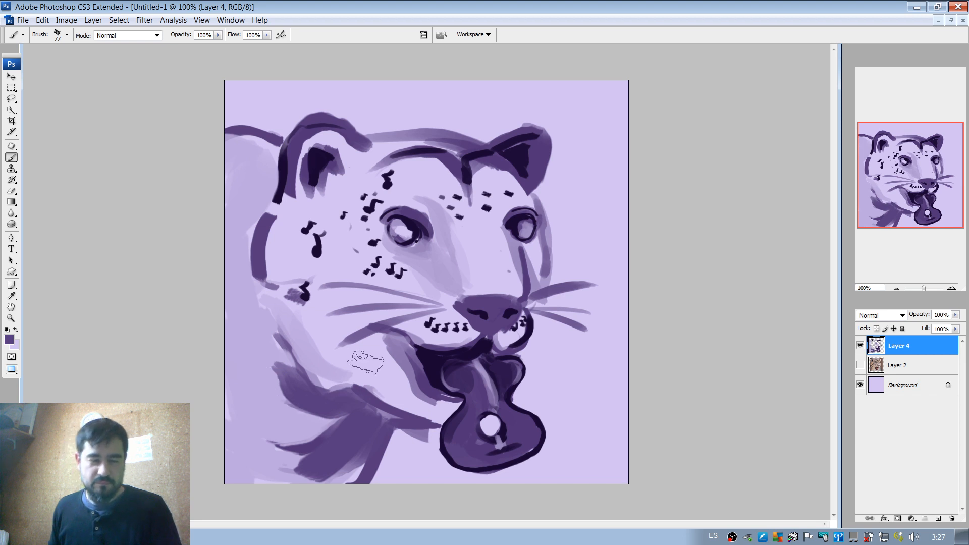
key(ctrl+z)
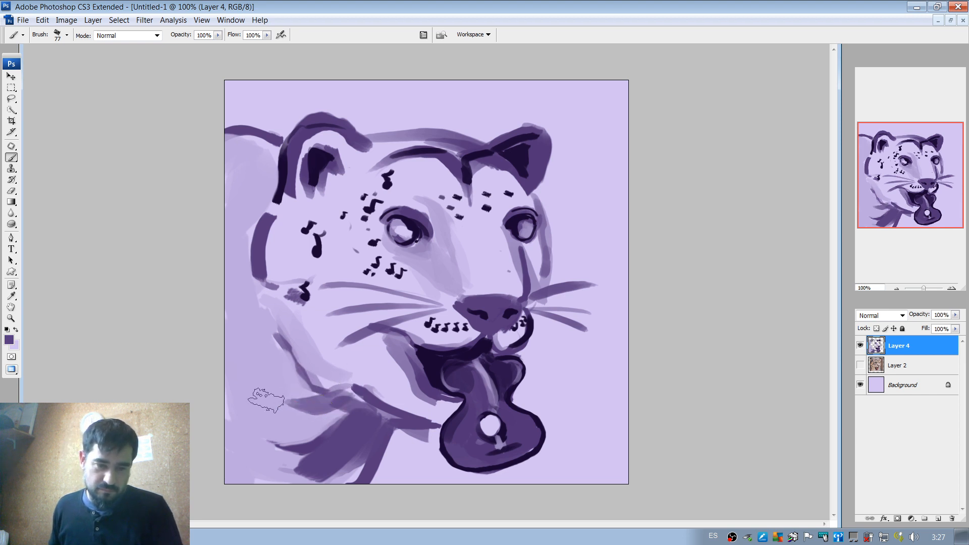
Add translucent dark purple shading to the back of the neck, the near cheek's edge, the crown and the near ear's inside.
drag(230, 392, 309, 416)
mouse_move(313, 310)
mouse_down()
mouse_move(259, 293)
mouse_move(269, 298)
mouse_up()
mouse_move(311, 202)
mouse_down()
mouse_move(304, 146)
mouse_move(284, 209)
mouse_up()
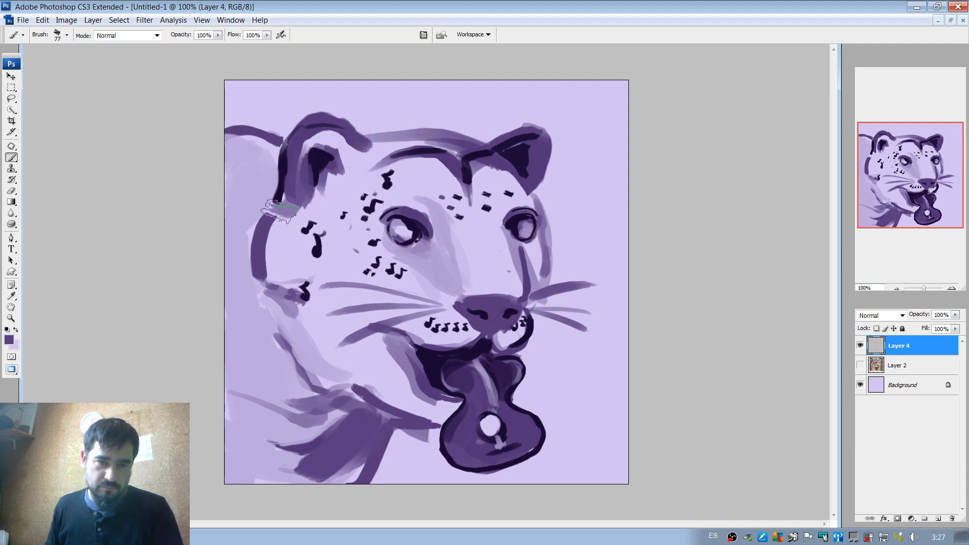
drag(377, 142, 419, 140)
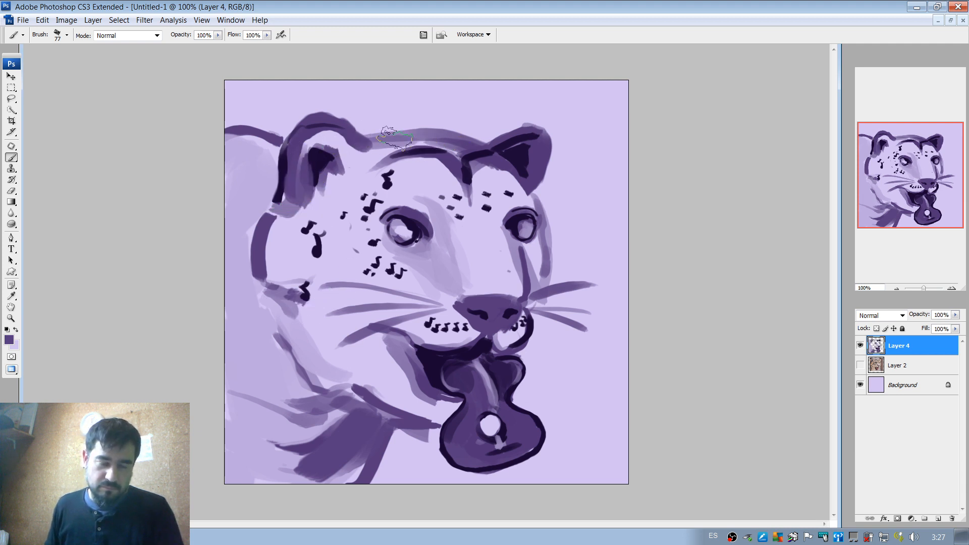
drag(331, 131, 309, 154)
With a 43 px lilac brush, add a soft highlight along the inside of the near ear's rim and outer side.
alt+click(344, 158)
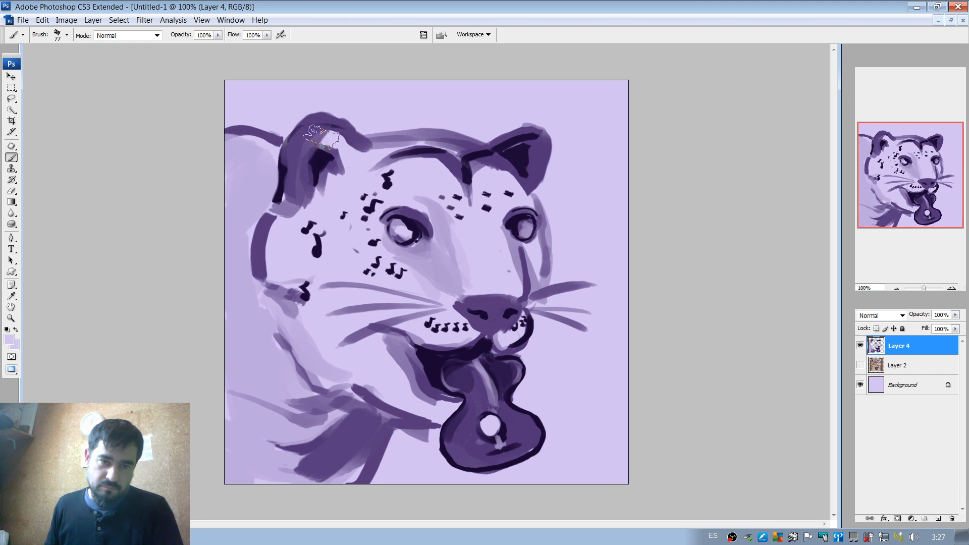
right_click(359, 157)
click(355, 158)
drag(293, 149, 326, 131)
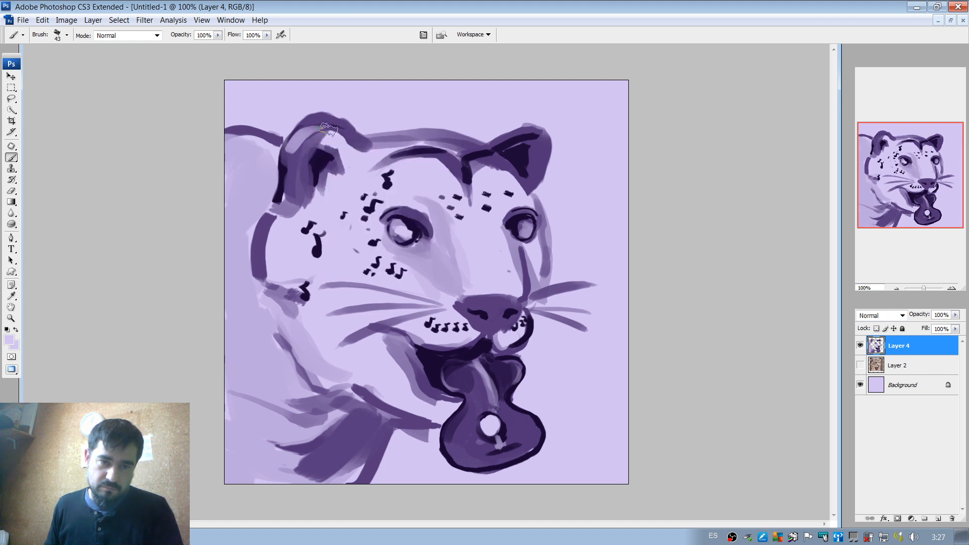
drag(284, 154, 283, 175)
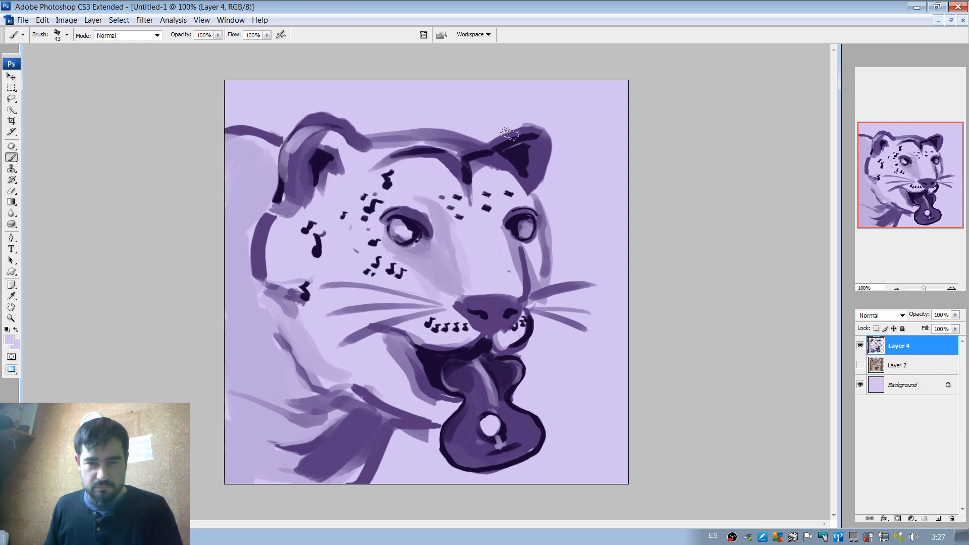
With a 19 px brush, paint a thin light purple highlight under the far ear's upper rim.
mouse_move(500, 137)
mouse_down()
mouse_move(547, 152)
mouse_move(538, 132)
mouse_move(505, 142)
mouse_move(539, 133)
mouse_up()
key(ctrl+z)
right_click(532, 140)
key(ctrl+z)
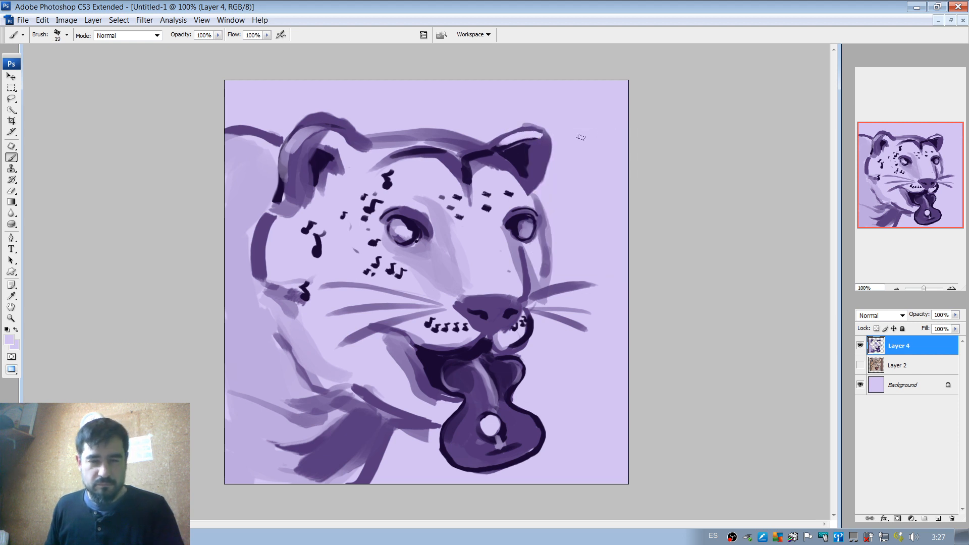
key(ctrl+z)
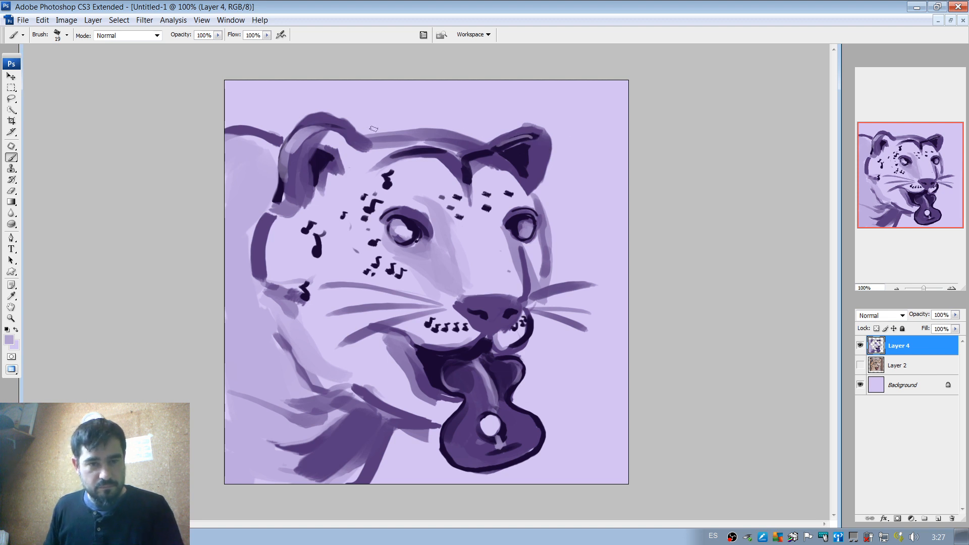
With a 32 px brush, broaden the far ear's lilac highlight and deepen the dark purple inside both ears.
right_click(508, 135)
mouse_move(533, 157)
mouse_down()
mouse_move(502, 144)
mouse_move(537, 136)
mouse_up()
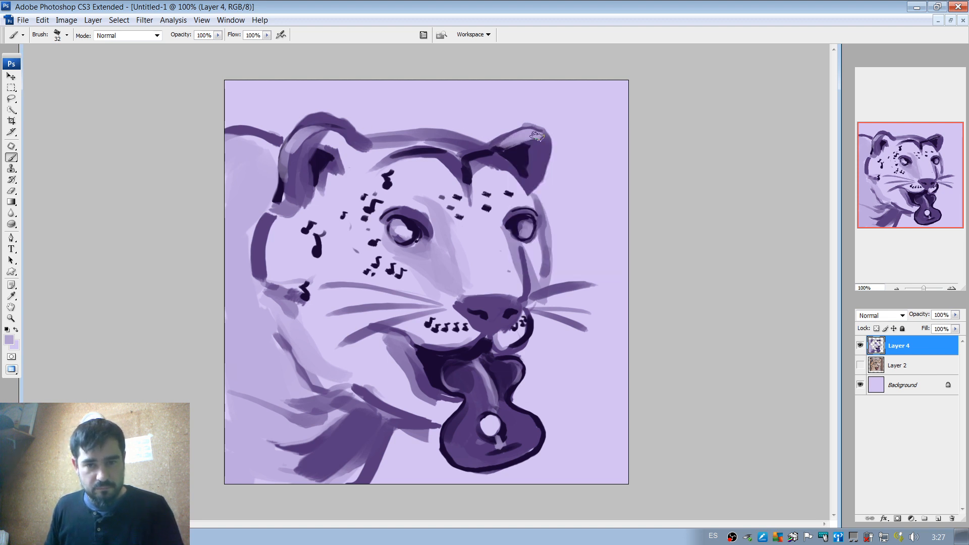
alt+click(521, 165)
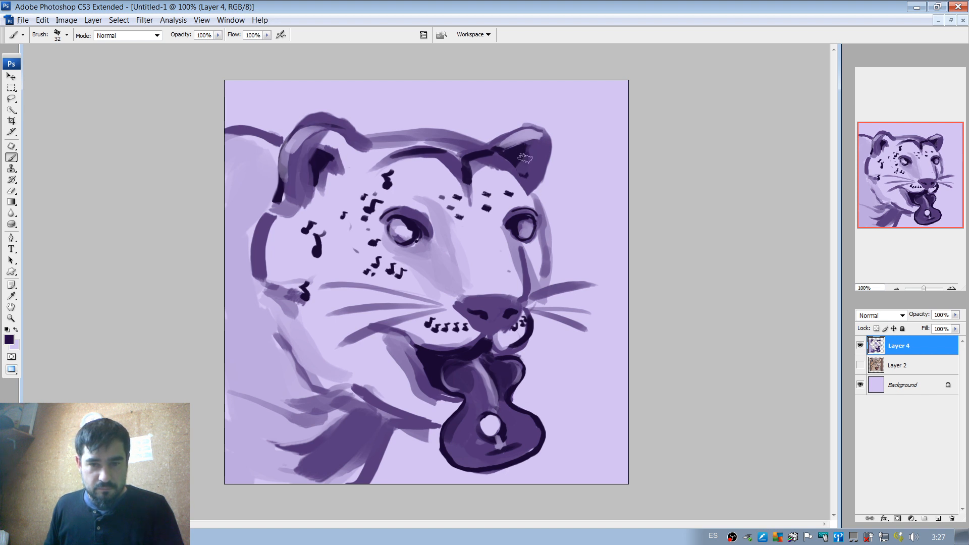
drag(328, 149, 335, 155)
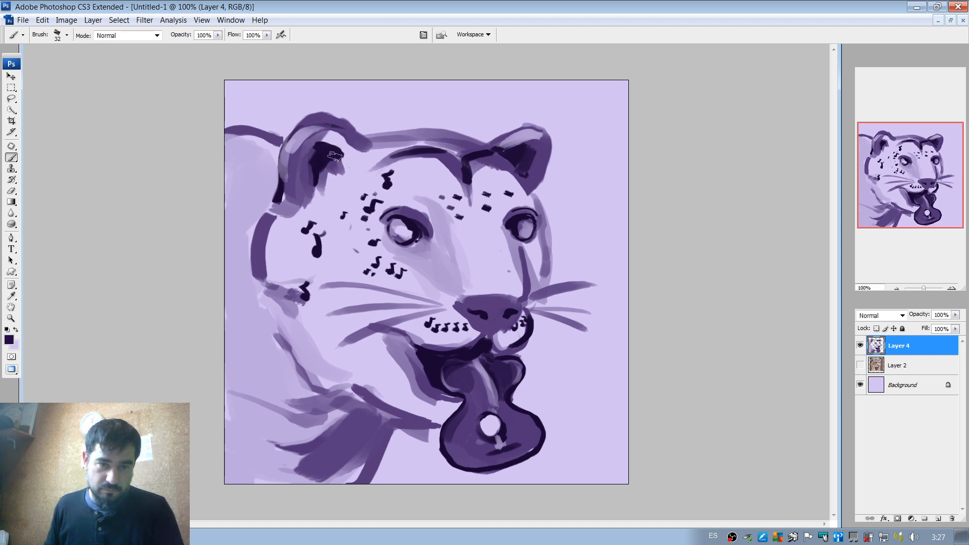
alt+click(330, 137)
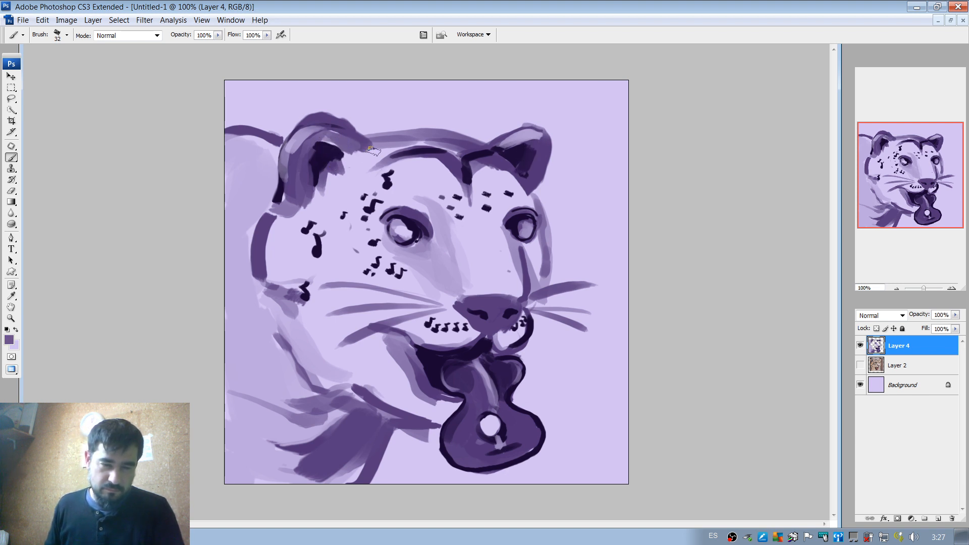
With a 57 px brush, paint medium purple shading on the throat between the jaw and the guitar-shaped tongue.
right_click(362, 143)
drag(404, 169, 412, 169)
key(Return)
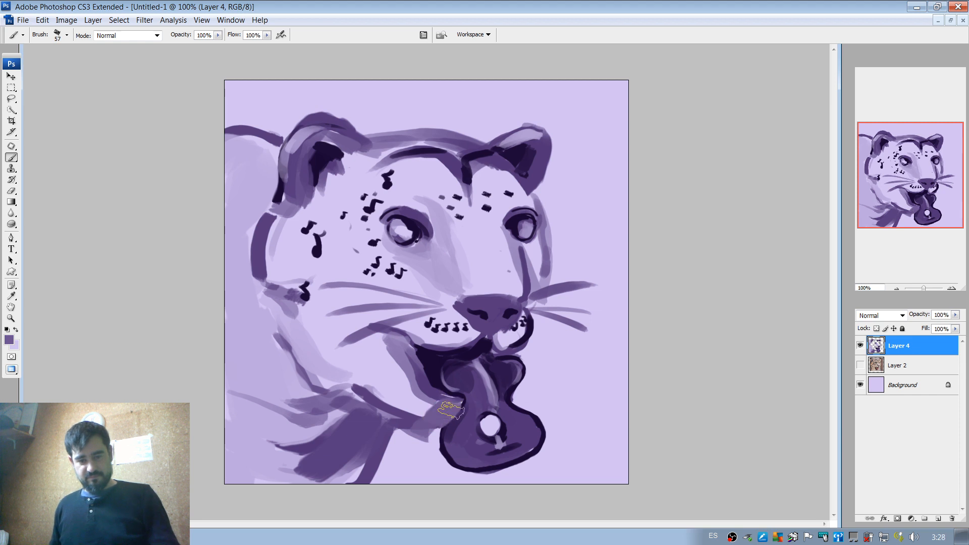
mouse_move(424, 407)
mouse_down()
mouse_move(396, 370)
mouse_move(411, 386)
mouse_up()
key(ctrl+z)
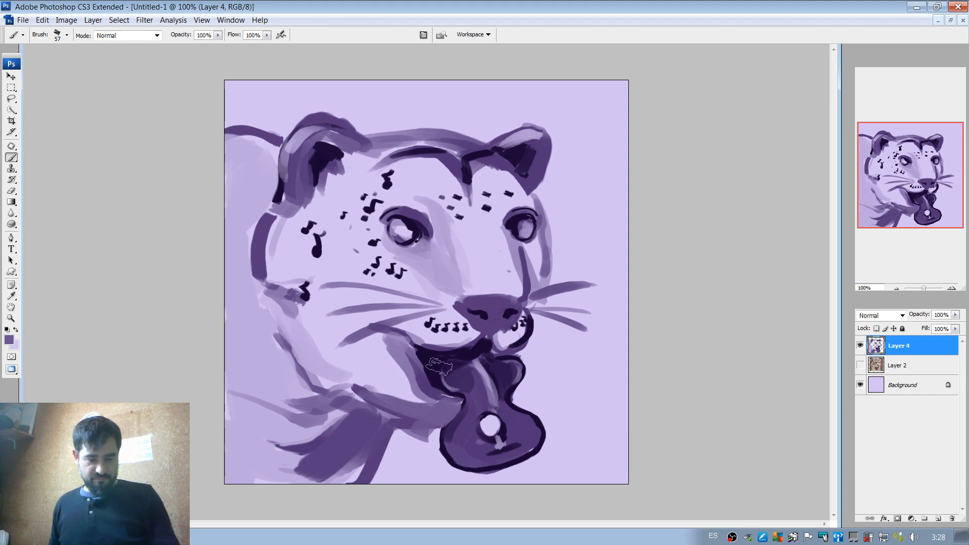
With a 21 px brush, add broken near-black purple accents under the jaw, in the neck shadows and along the cheek's lower back edge.
right_click(401, 376)
drag(375, 404, 420, 419)
right_click(432, 366)
drag(462, 386, 449, 387)
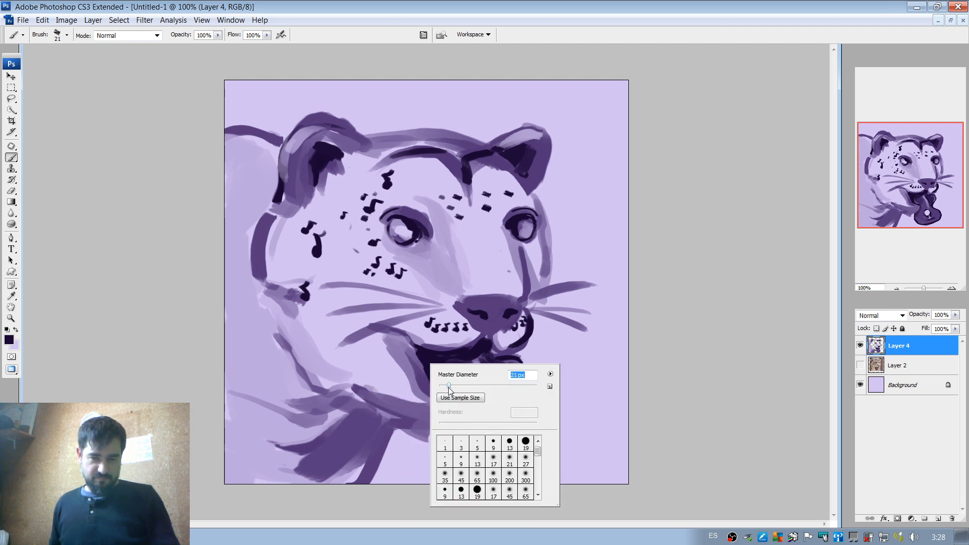
mouse_move(364, 396)
mouse_down()
mouse_move(419, 434)
mouse_move(425, 421)
mouse_move(435, 444)
mouse_up()
drag(428, 427, 445, 427)
key(ctrl+z)
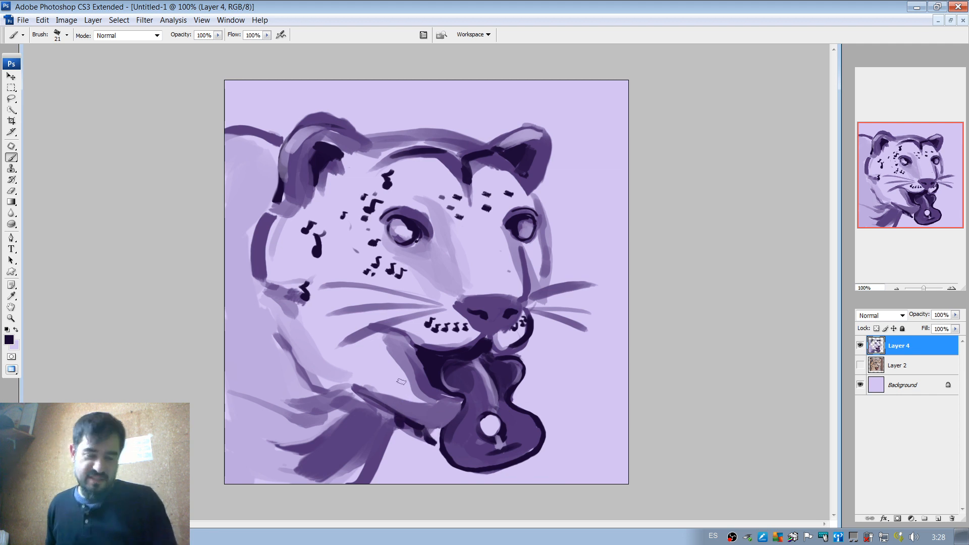
drag(317, 463, 369, 421)
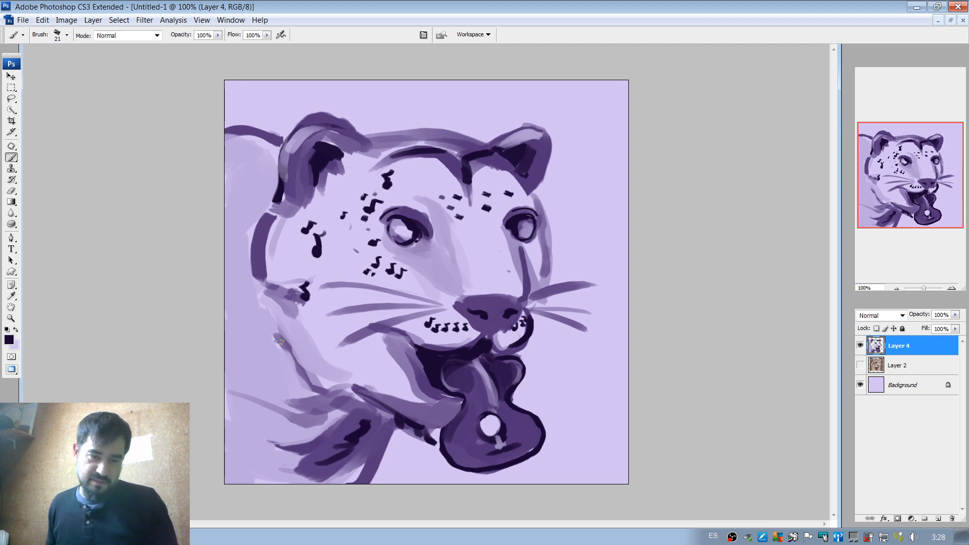
drag(279, 342, 323, 390)
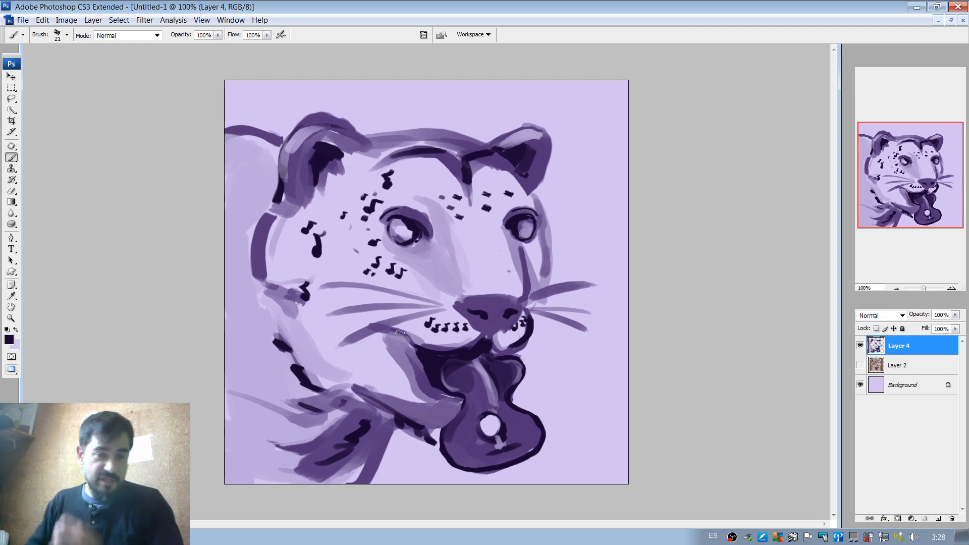
Save the painting as trojan_leopard.psd in Photoshop format in the live painting profiles folder.
click(23, 21)
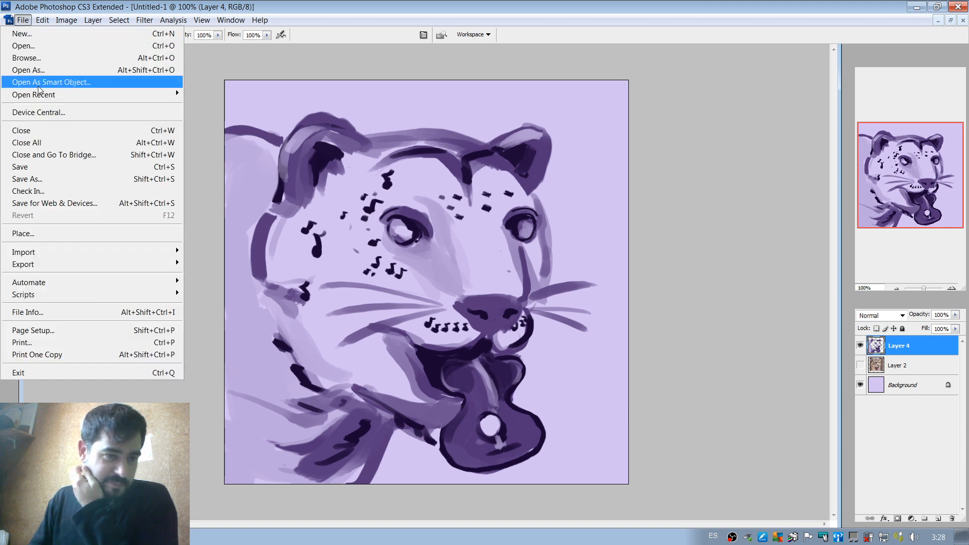
click(42, 180)
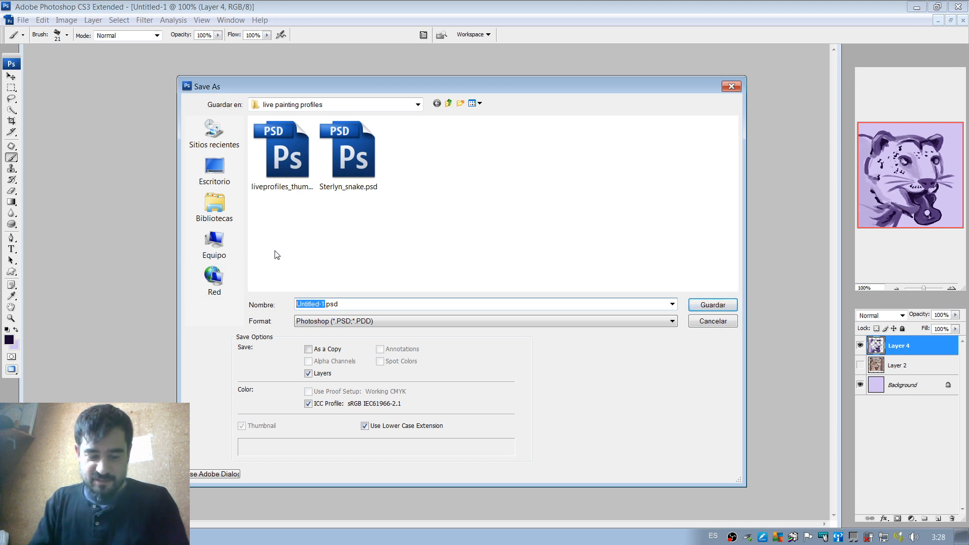
text(trojan_leopar)
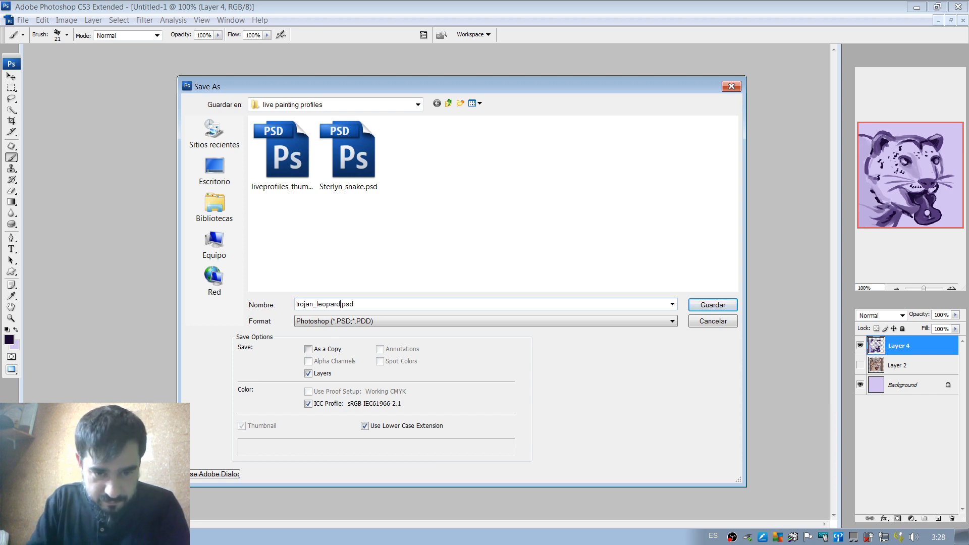
click(697, 303)
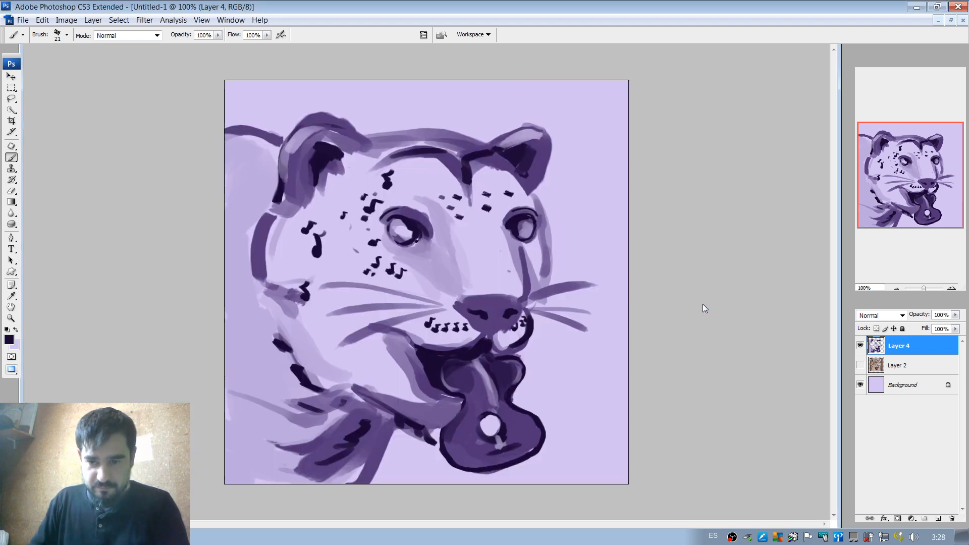
click(603, 173)
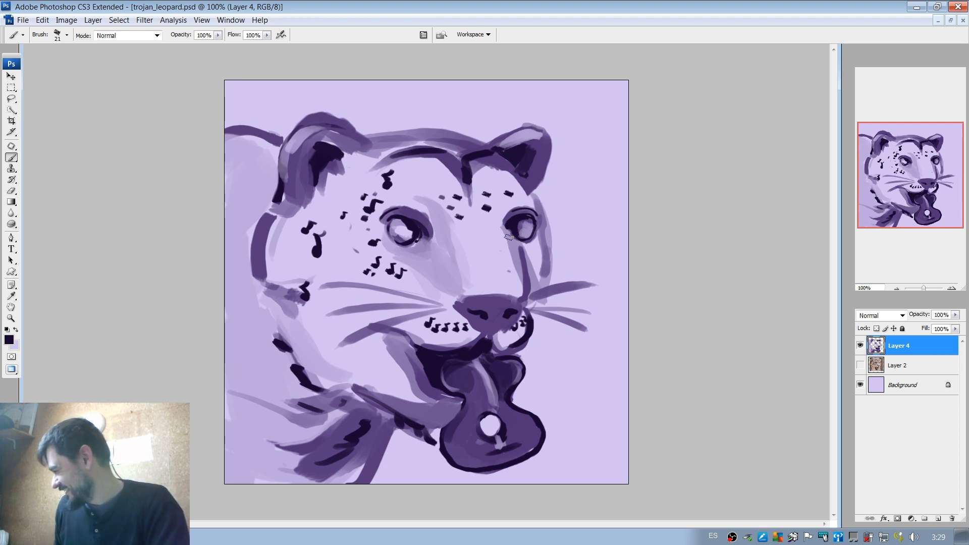
Shade the muzzle's far side and the far cheek below the eye in purple with a 35 px brush, refining the cheek contour at 6 px.
alt+click(521, 259)
mouse_move(513, 246)
mouse_down()
mouse_move(533, 270)
mouse_move(522, 247)
mouse_move(541, 259)
mouse_move(569, 283)
mouse_up()
alt+click(538, 261)
alt+click(534, 276)
right_click(544, 261)
key(Return)
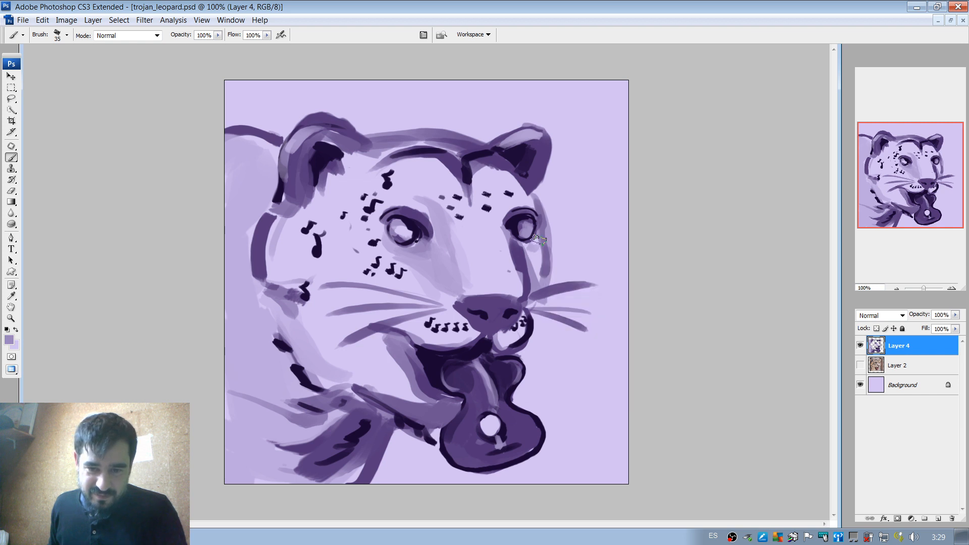
alt+click(525, 269)
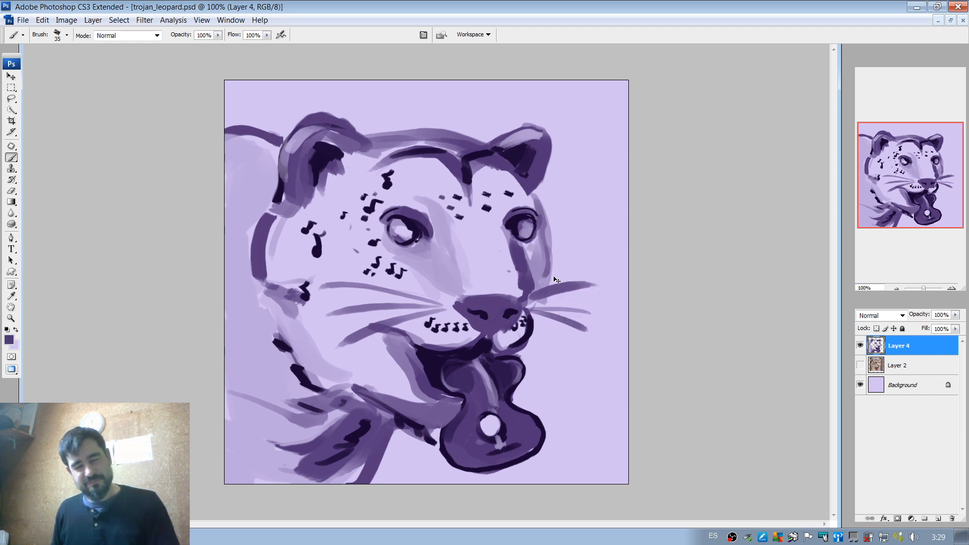
right_click(535, 266)
drag(559, 287, 526, 287)
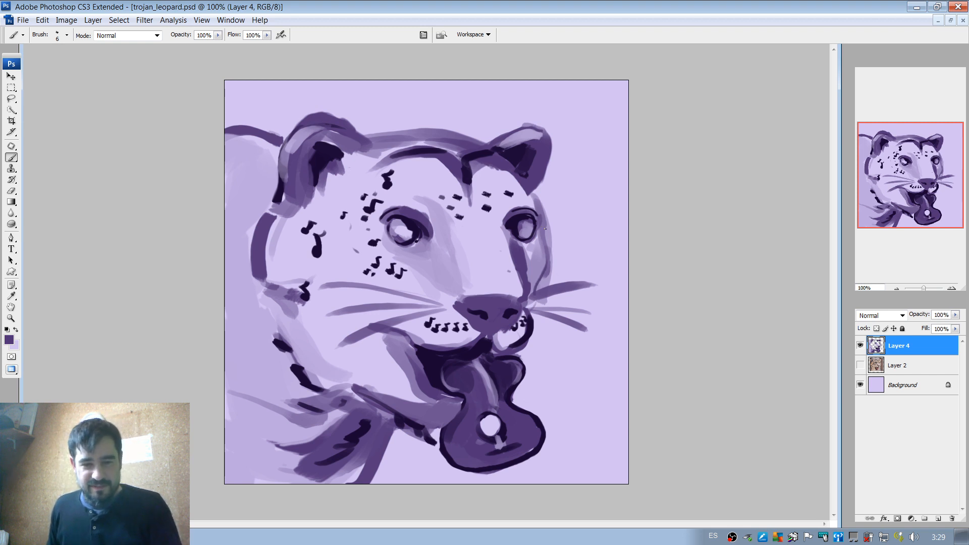
Paint a dark musical-note pupil inside the near eye with the 6 px brush and dot its head with a light lilac highlight.
click(951, 289)
click(952, 289)
click(951, 288)
drag(915, 183, 909, 162)
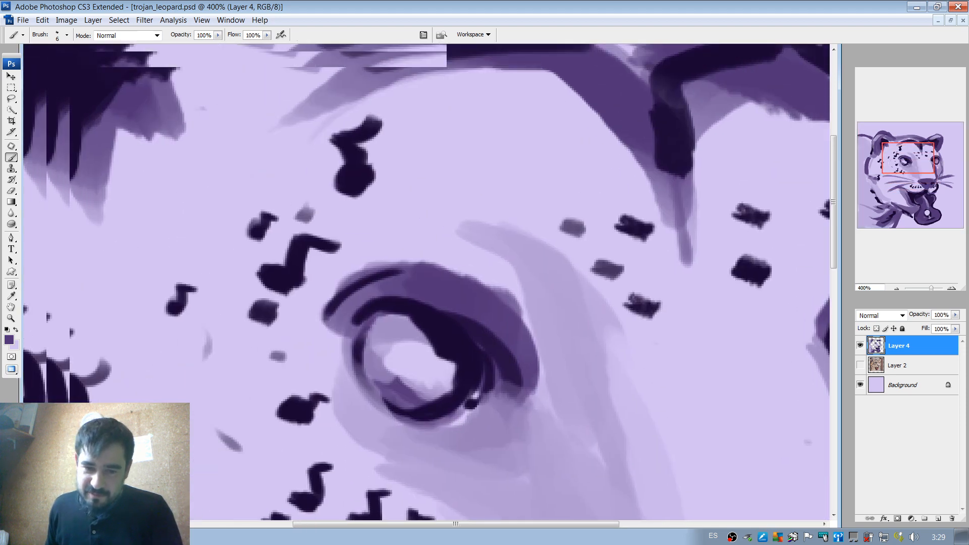
alt+click(453, 334)
mouse_move(395, 383)
mouse_down()
mouse_move(391, 360)
mouse_move(396, 386)
mouse_move(389, 367)
mouse_move(402, 391)
mouse_move(408, 383)
mouse_move(395, 333)
mouse_move(432, 330)
mouse_move(400, 334)
mouse_move(449, 346)
mouse_up()
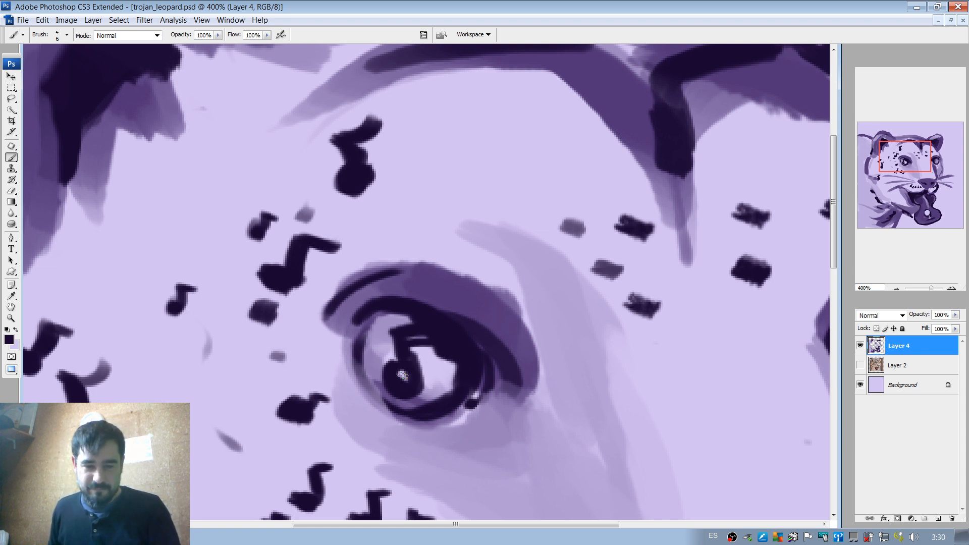
alt+click(412, 374)
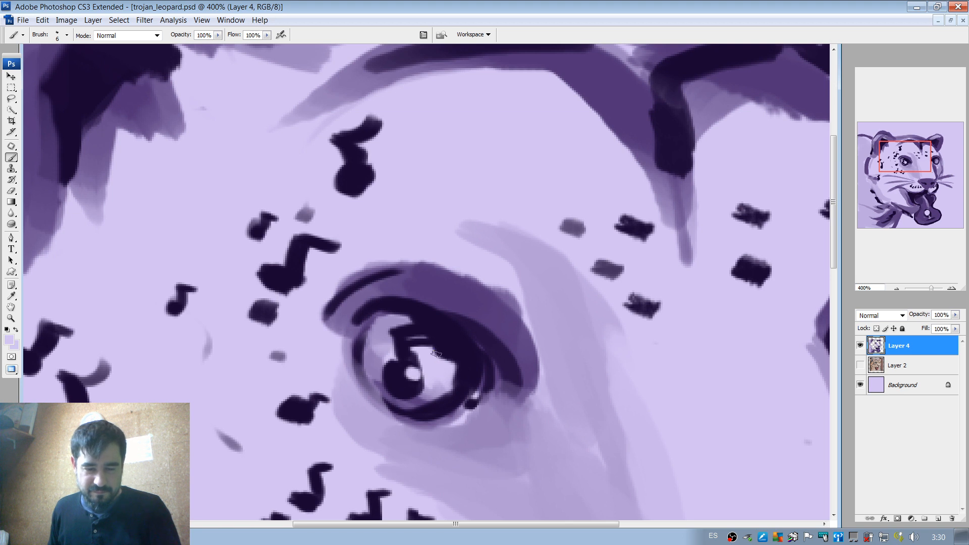
Paint a matching dark musical-note pupil inside the far eye, with lilac iris around it and a widened note head.
drag(744, 275, 589, 292)
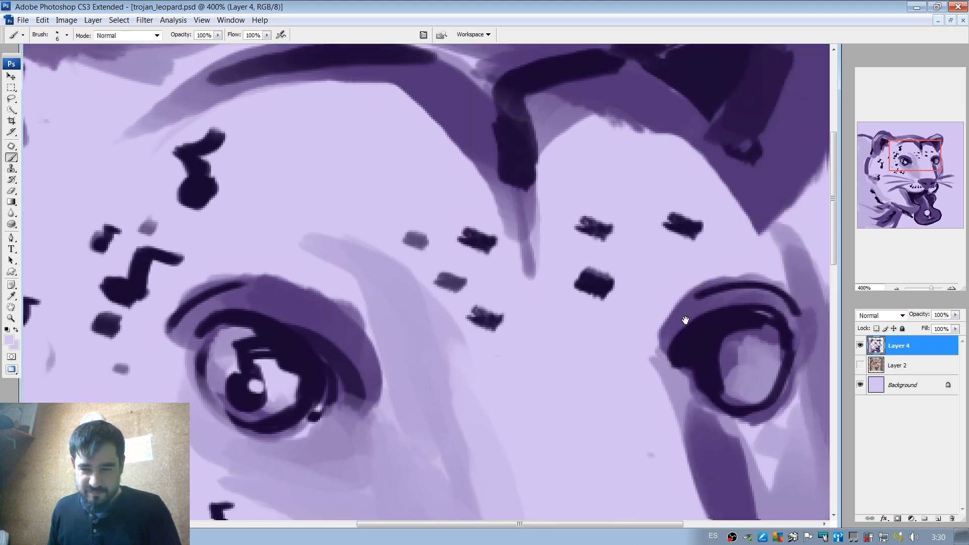
drag(684, 320, 558, 281)
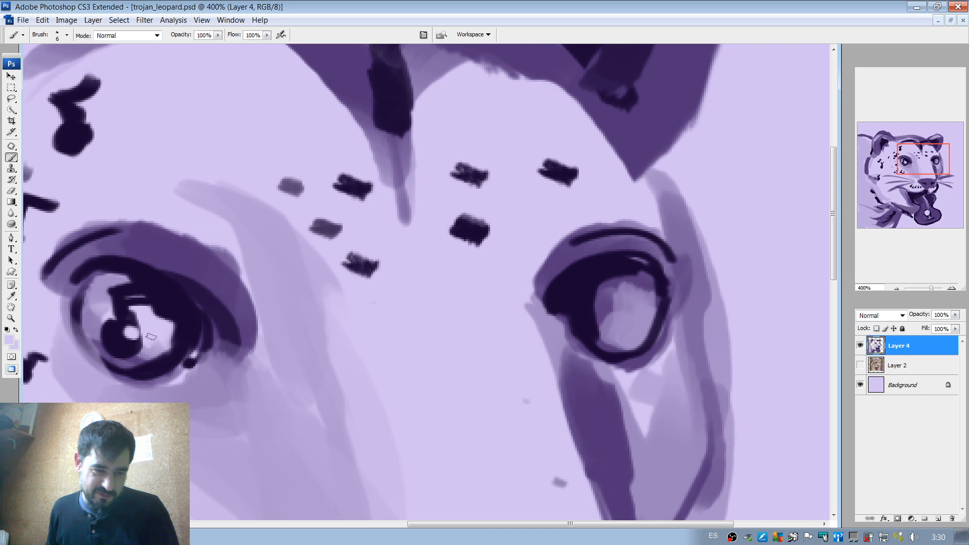
alt+click(569, 276)
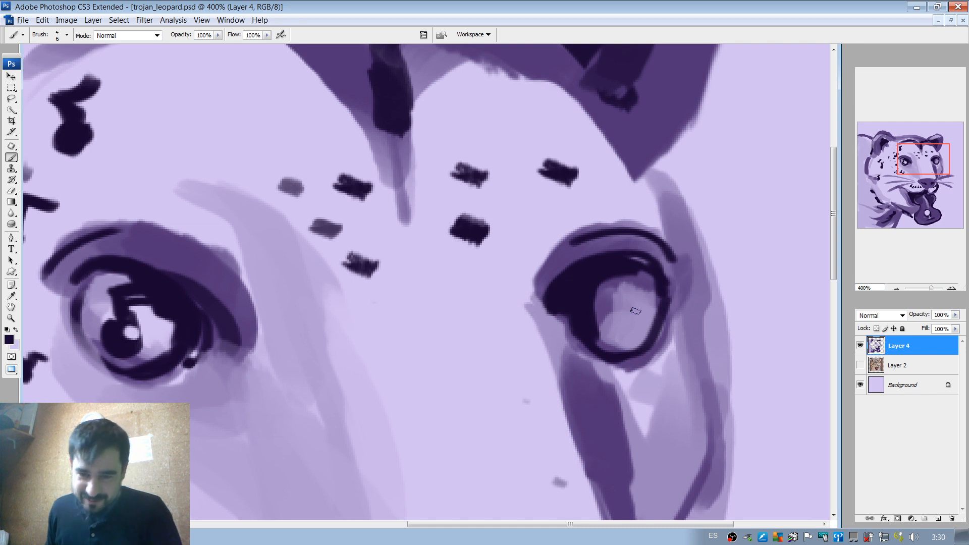
mouse_move(631, 312)
mouse_down()
mouse_move(640, 298)
mouse_move(608, 283)
mouse_move(625, 300)
mouse_up()
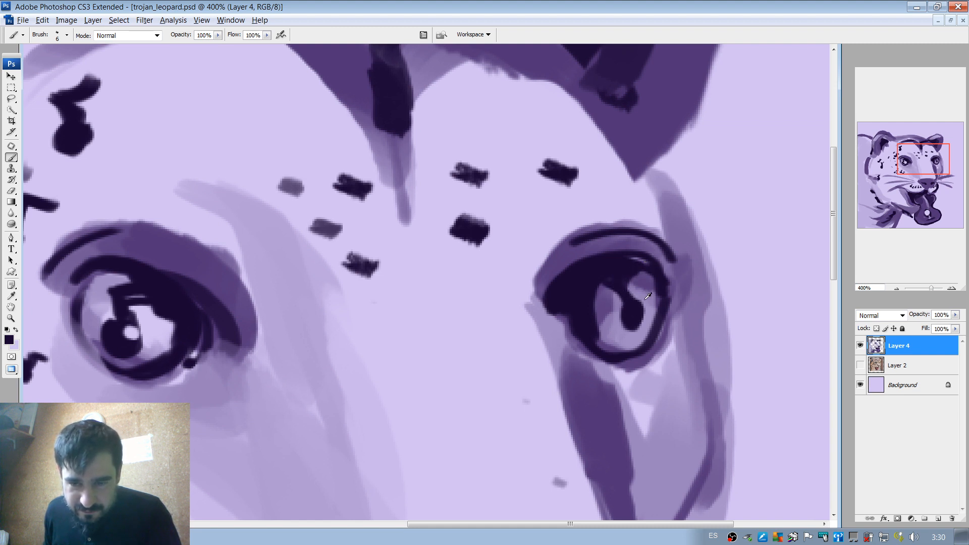
alt+click(645, 299)
mouse_move(607, 282)
mouse_down()
mouse_move(640, 261)
mouse_move(619, 264)
mouse_move(603, 290)
mouse_up()
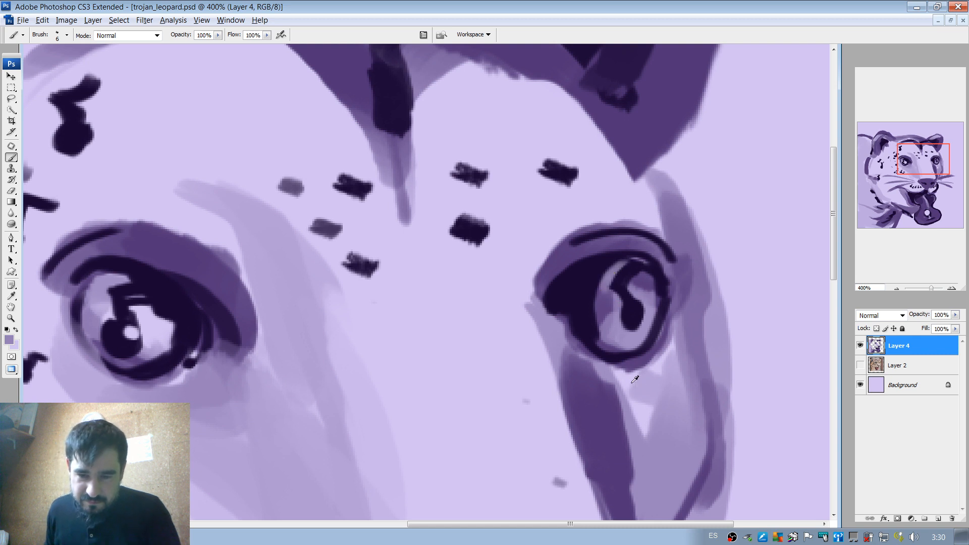
alt+click(645, 304)
alt+click(638, 306)
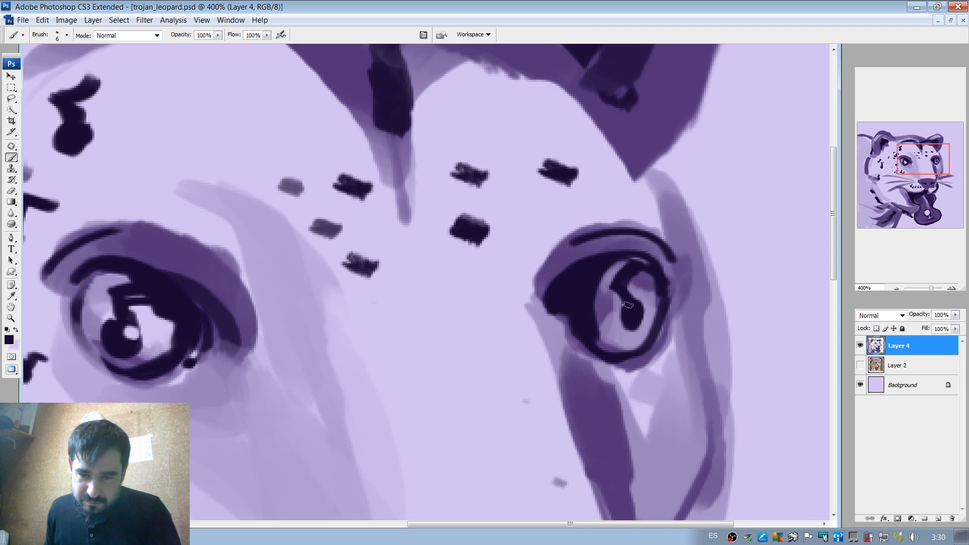
mouse_move(617, 319)
mouse_down()
mouse_move(639, 307)
mouse_move(634, 332)
mouse_move(618, 324)
mouse_move(640, 329)
mouse_move(628, 334)
mouse_move(640, 311)
mouse_move(642, 325)
mouse_move(617, 324)
mouse_up()
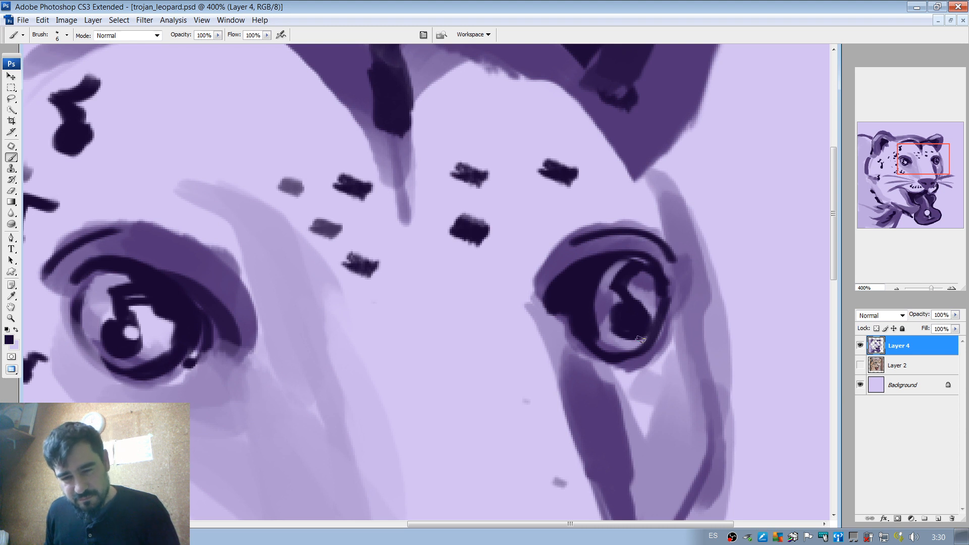
Separate the far eye's note head from the iris edge with lilac and dot it with a light highlight.
alt+click(656, 360)
mouse_move(641, 336)
mouse_down()
mouse_move(634, 311)
mouse_move(642, 307)
mouse_up()
alt+click(635, 412)
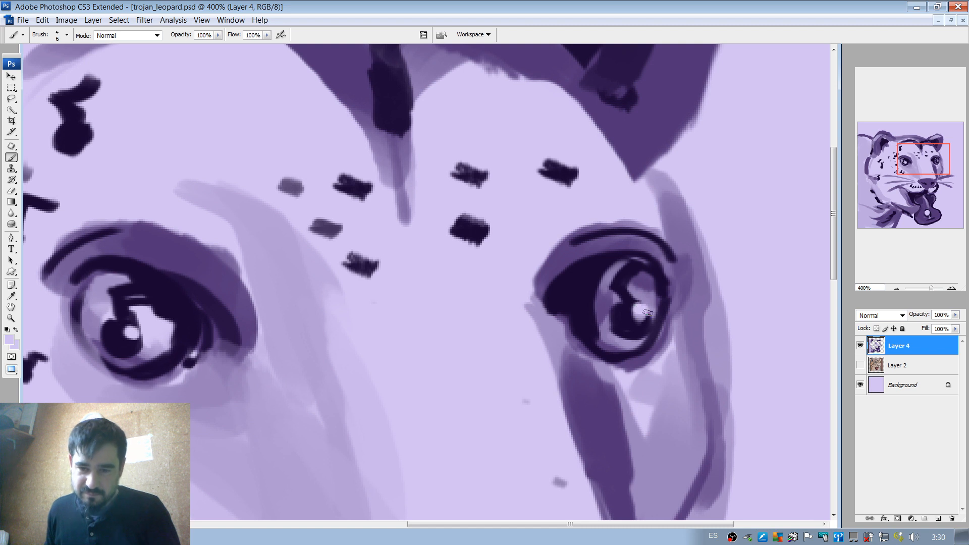
click(893, 288)
click(894, 288)
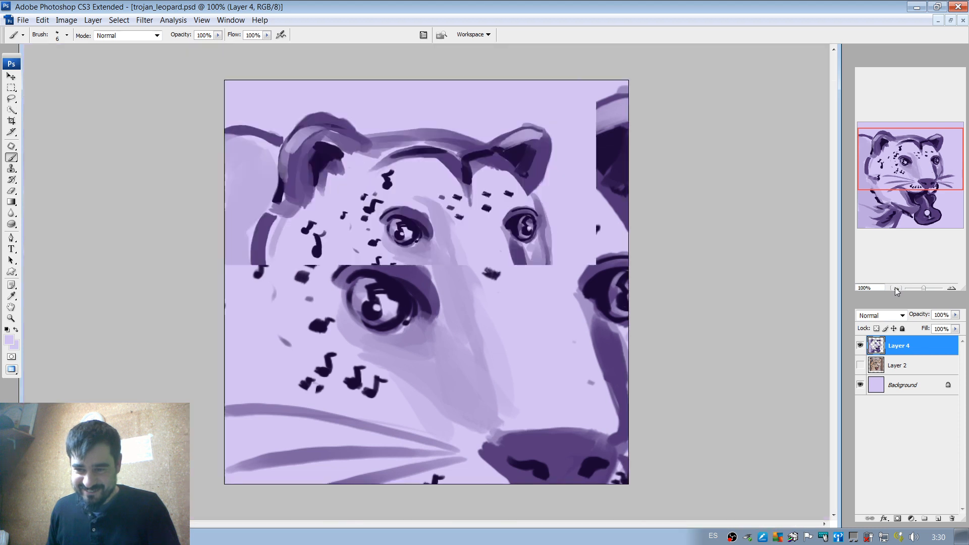
click(895, 287)
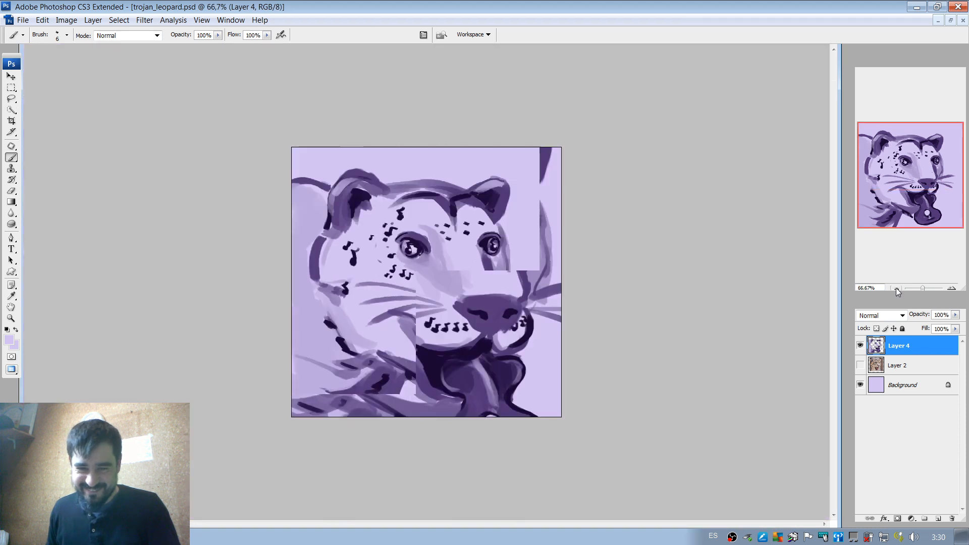
click(951, 287)
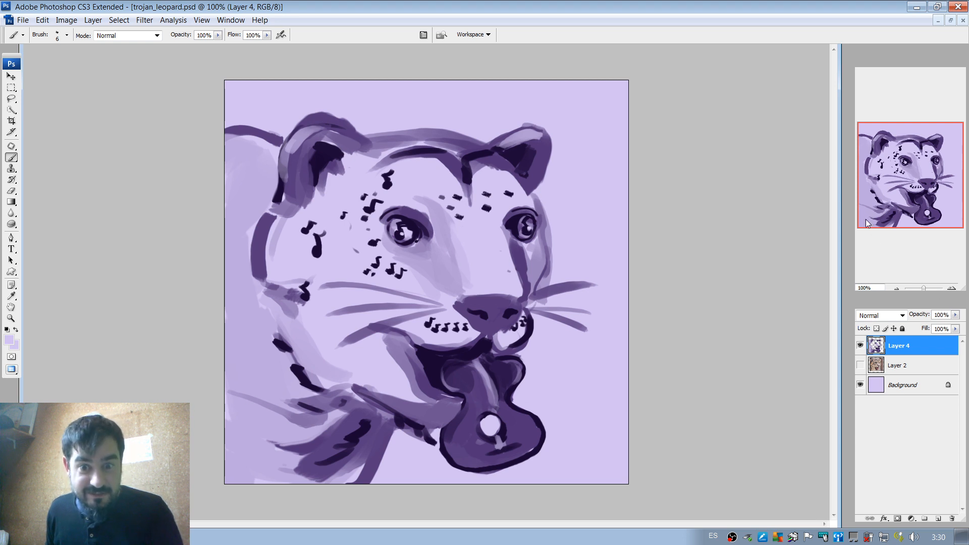
Refine the far eye's musical-note pupil with the 6 px brush, reshaping its stem and head in dark purple with mid-purple iris beside them.
click(951, 289)
click(951, 289)
click(952, 289)
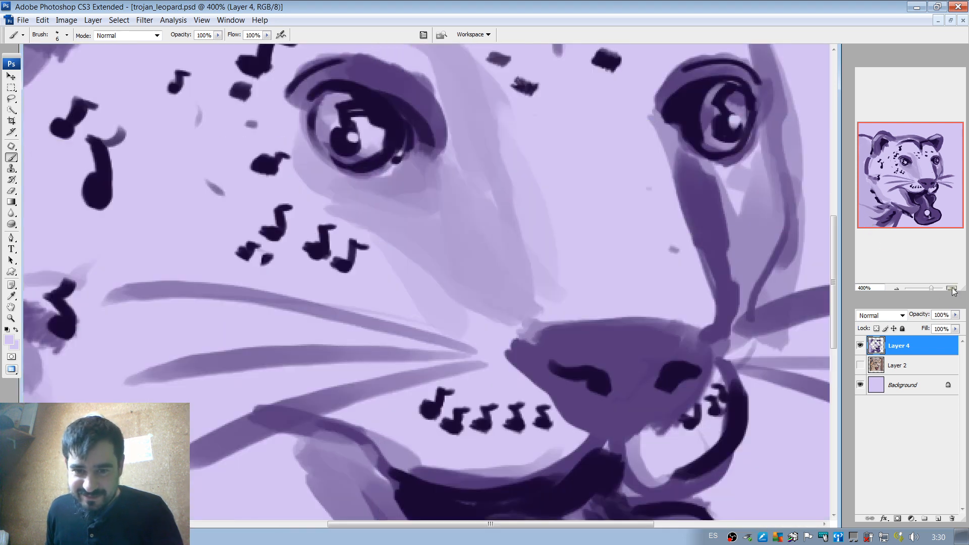
drag(913, 179, 933, 161)
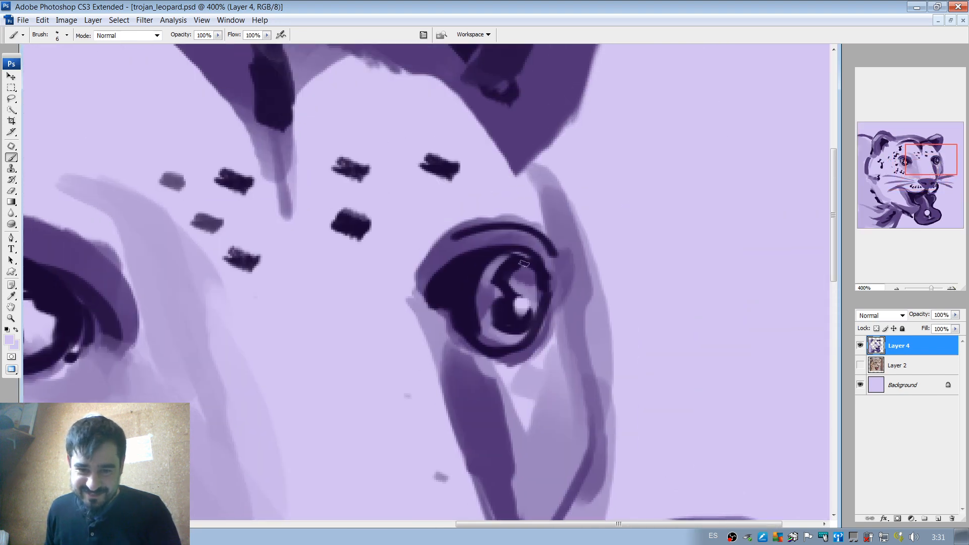
alt+click(500, 280)
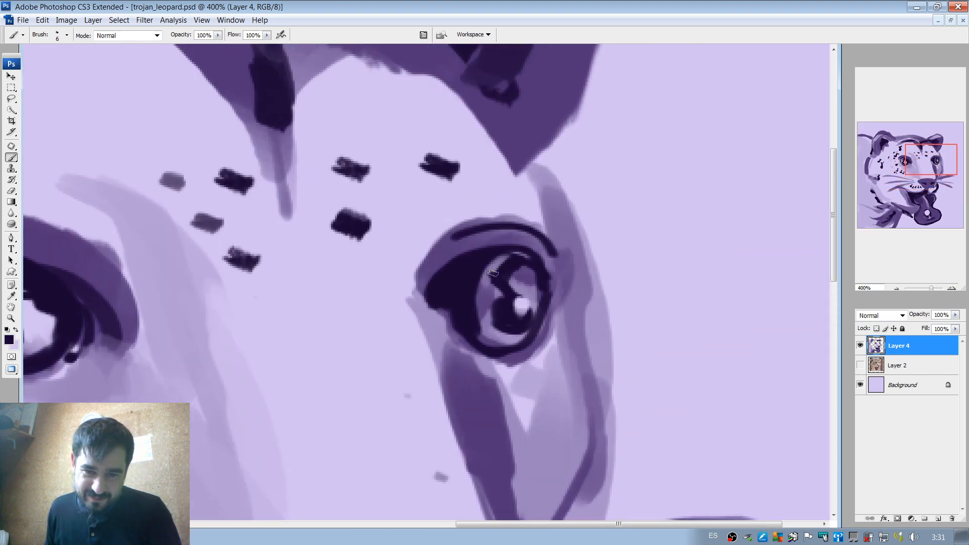
mouse_move(490, 274)
mouse_down()
mouse_move(503, 300)
mouse_move(497, 284)
mouse_move(507, 295)
mouse_move(508, 280)
mouse_move(516, 292)
mouse_move(540, 294)
mouse_move(521, 291)
mouse_move(500, 305)
mouse_move(501, 335)
mouse_up()
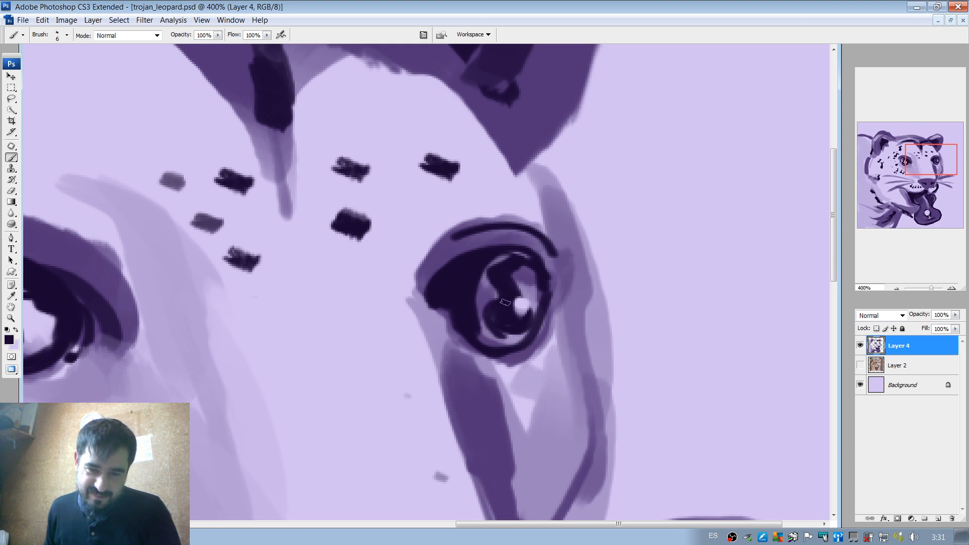
key(ctrl+z)
mouse_move(506, 299)
mouse_down()
mouse_move(489, 311)
mouse_move(499, 329)
mouse_up()
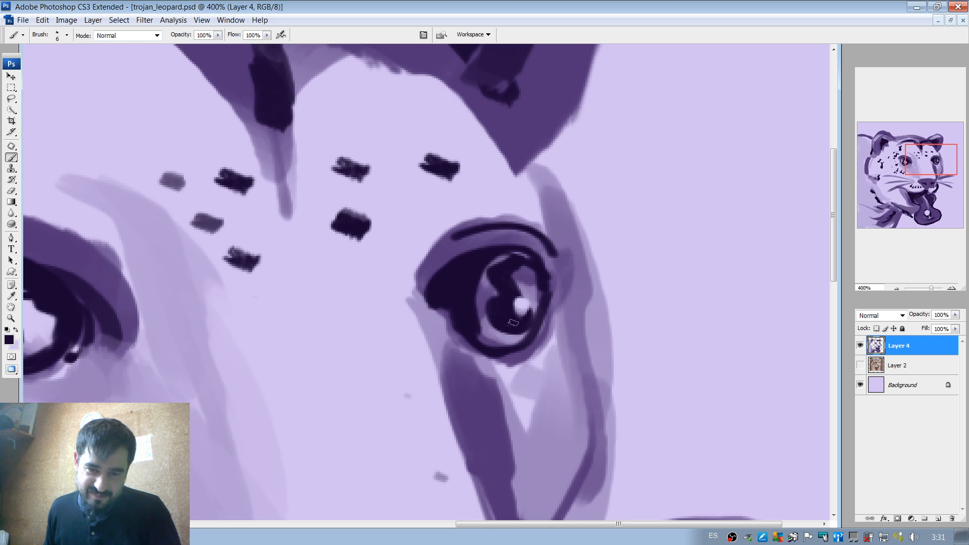
mouse_move(507, 296)
mouse_down()
mouse_move(492, 313)
mouse_move(522, 312)
mouse_move(536, 289)
mouse_move(538, 298)
mouse_move(525, 287)
mouse_move(488, 286)
mouse_move(488, 276)
mouse_move(503, 299)
mouse_move(482, 319)
mouse_up()
alt+click(493, 289)
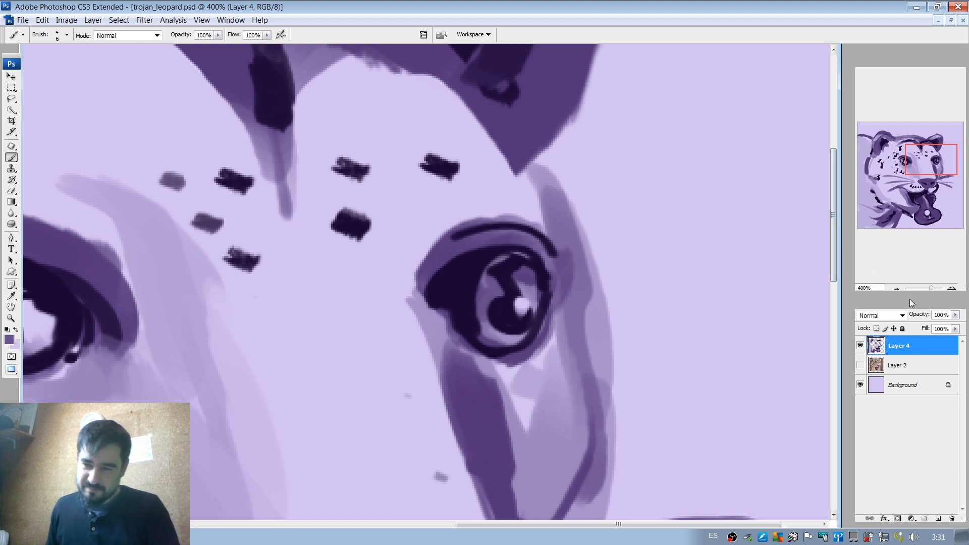
Outline the nose along its upper and far edges in dark purple with the 6 px brush.
click(896, 289)
click(896, 288)
click(896, 289)
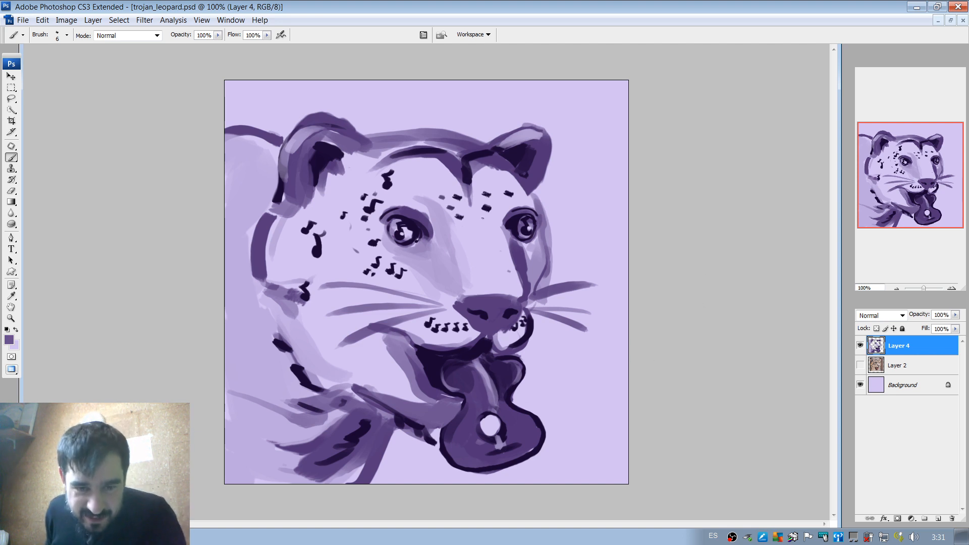
alt+click(487, 312)
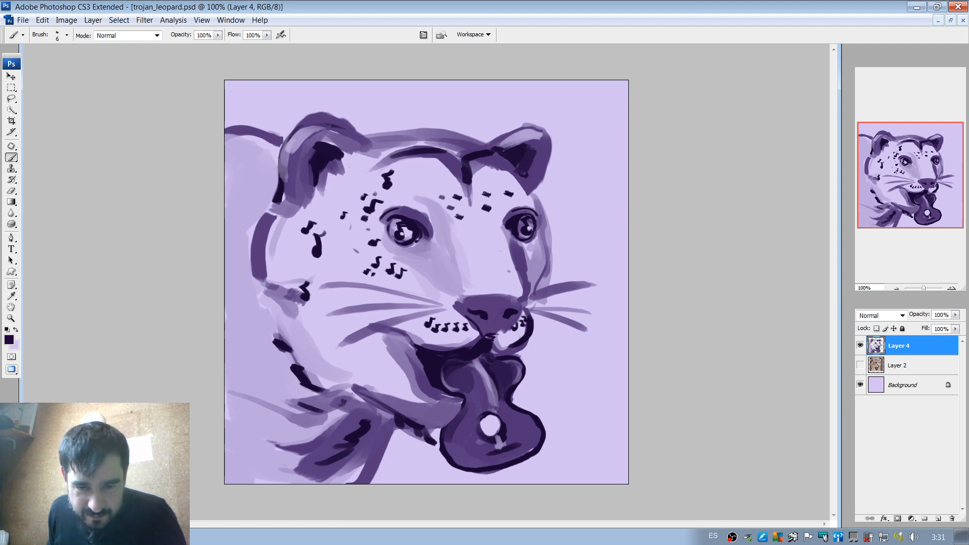
mouse_move(522, 326)
mouse_down()
mouse_move(520, 303)
mouse_move(498, 300)
mouse_up()
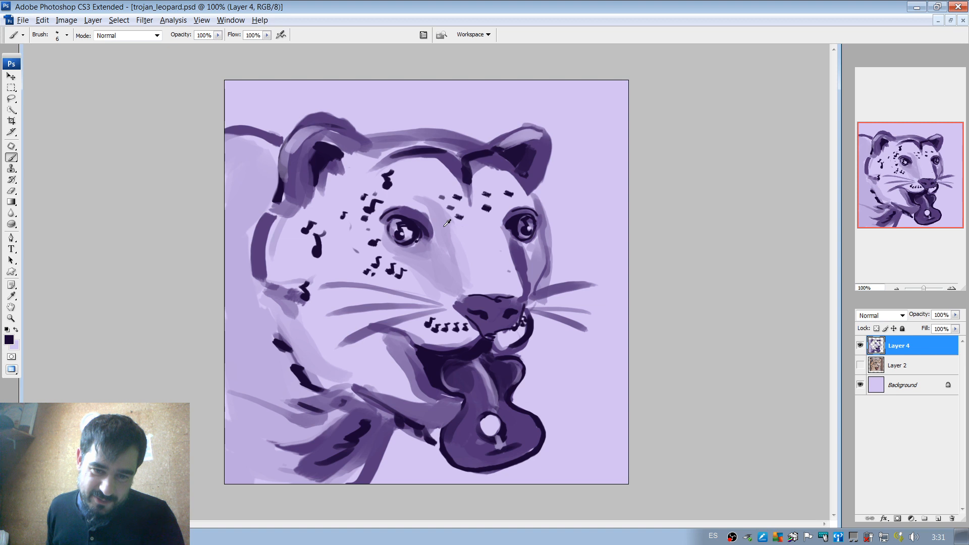
Shade beside the far eye in light purple with a 24 px brush and add darker purple strokes behind the near cheek.
alt+click(460, 238)
right_click(465, 241)
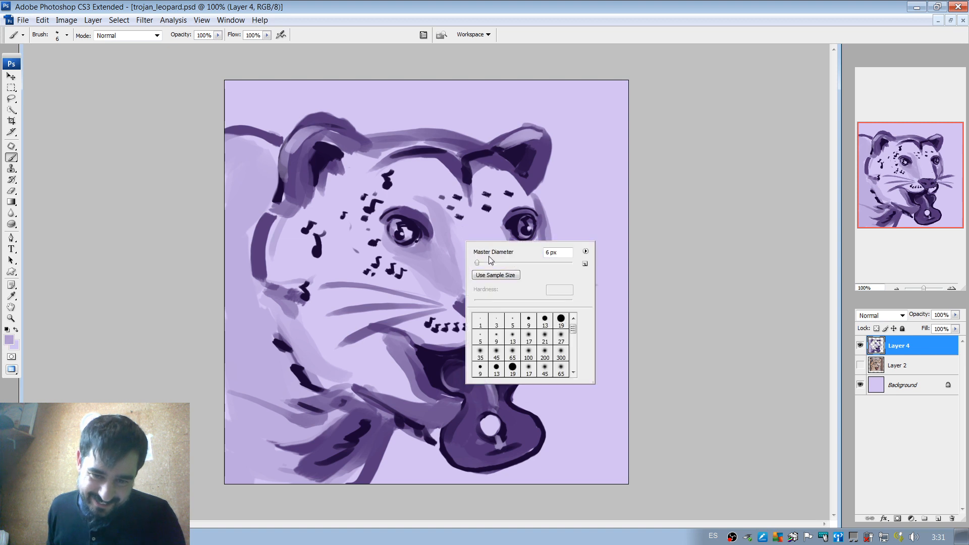
click(454, 261)
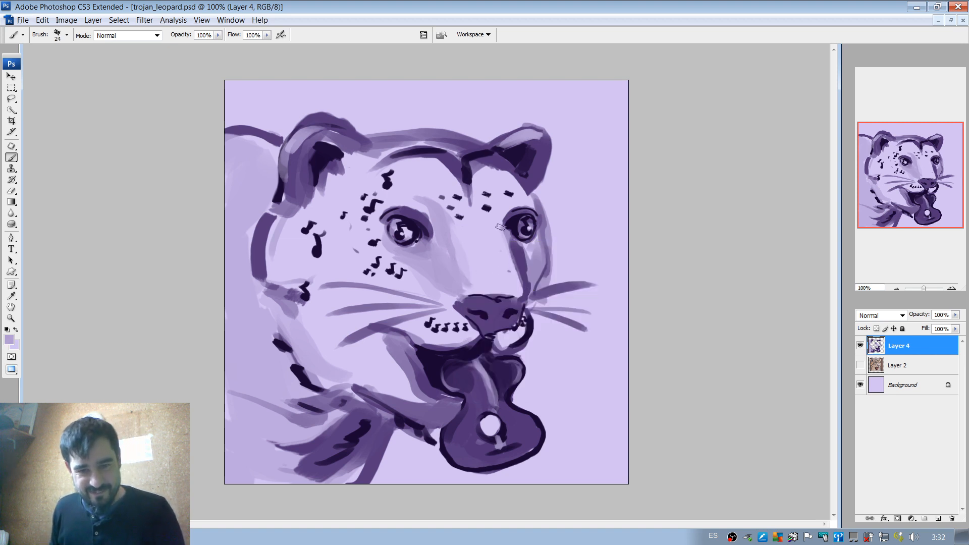
drag(502, 230, 512, 272)
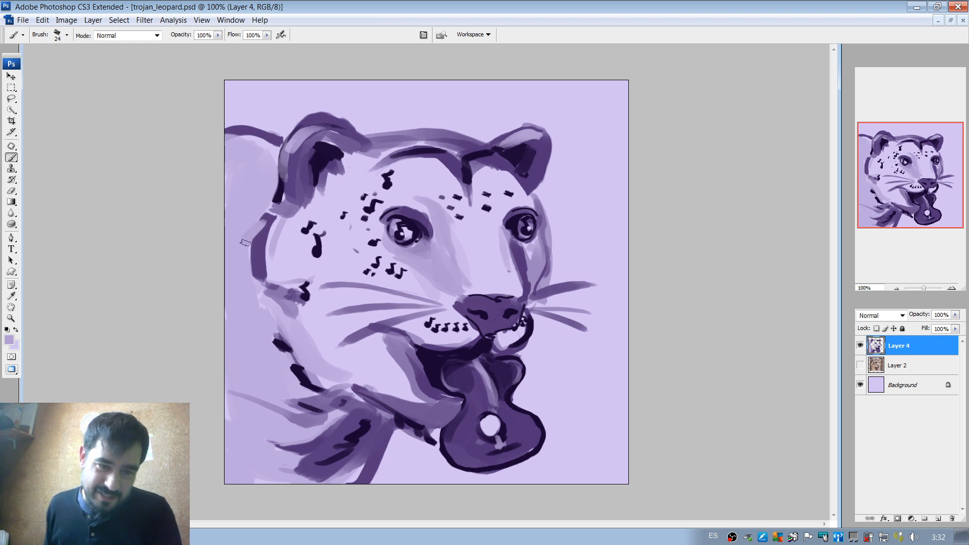
alt+click(261, 242)
drag(245, 253, 277, 202)
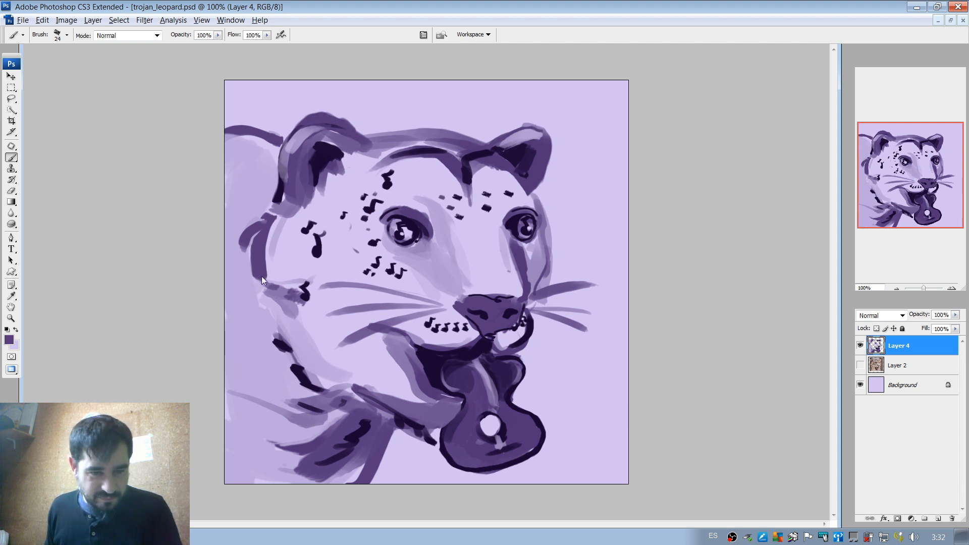
Paint two purple musical notes on the neck behind the cheek with a 10 px brush.
right_click(254, 289)
mouse_move(271, 310)
mouse_down()
mouse_move(237, 295)
mouse_move(235, 271)
mouse_move(234, 326)
mouse_move(234, 322)
mouse_up()
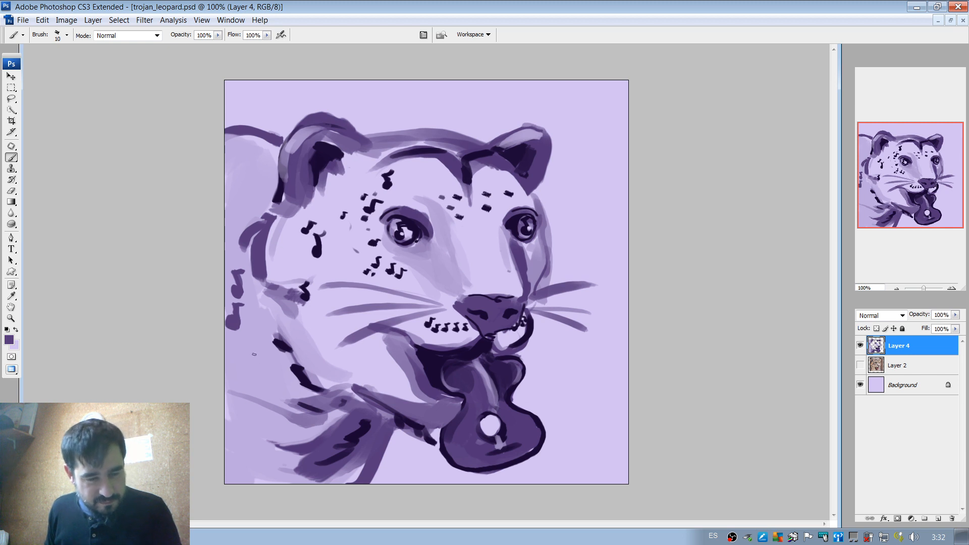
key(ctrl+z)
mouse_move(237, 325)
mouse_down()
mouse_move(244, 309)
mouse_move(250, 326)
mouse_move(238, 329)
mouse_move(244, 312)
mouse_up()
key(ctrl+z)
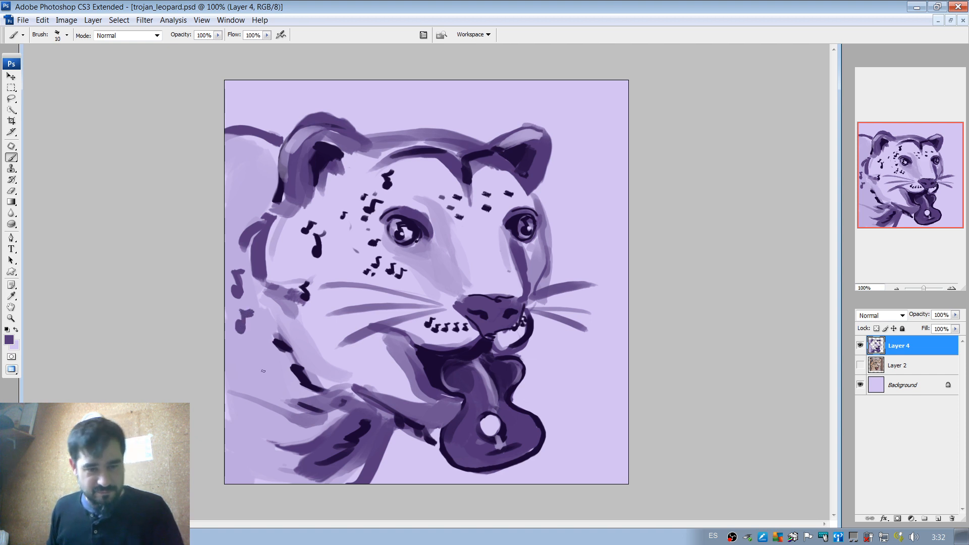
Paint several purple musical-note spots down the shoulder fur below the neck with the 10 px brush.
drag(274, 392, 270, 389)
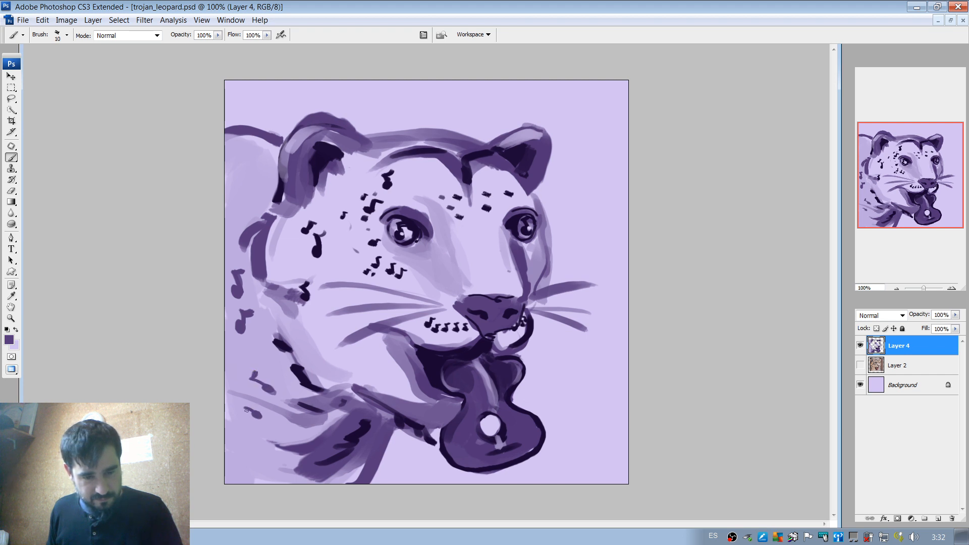
drag(252, 402, 262, 406)
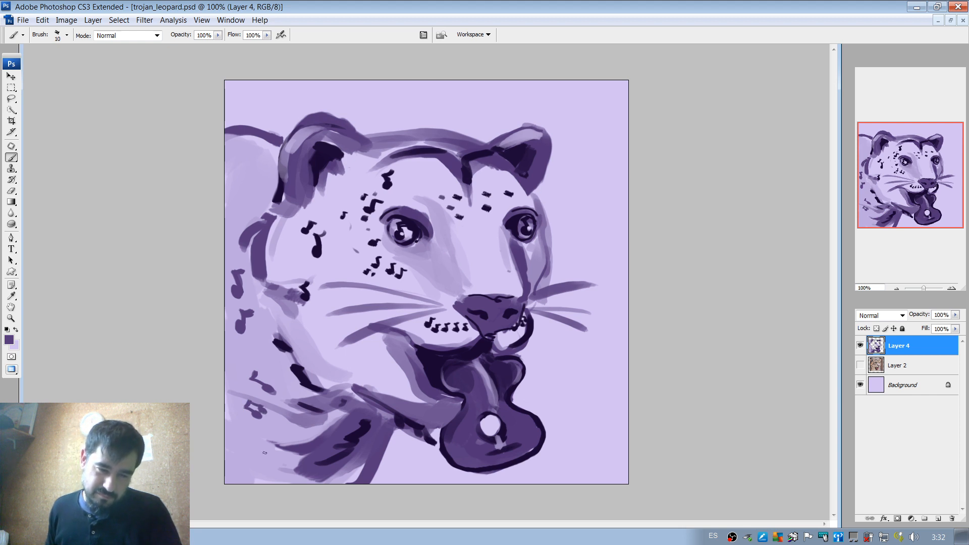
mouse_move(255, 462)
mouse_down()
mouse_move(244, 442)
mouse_move(270, 453)
mouse_up()
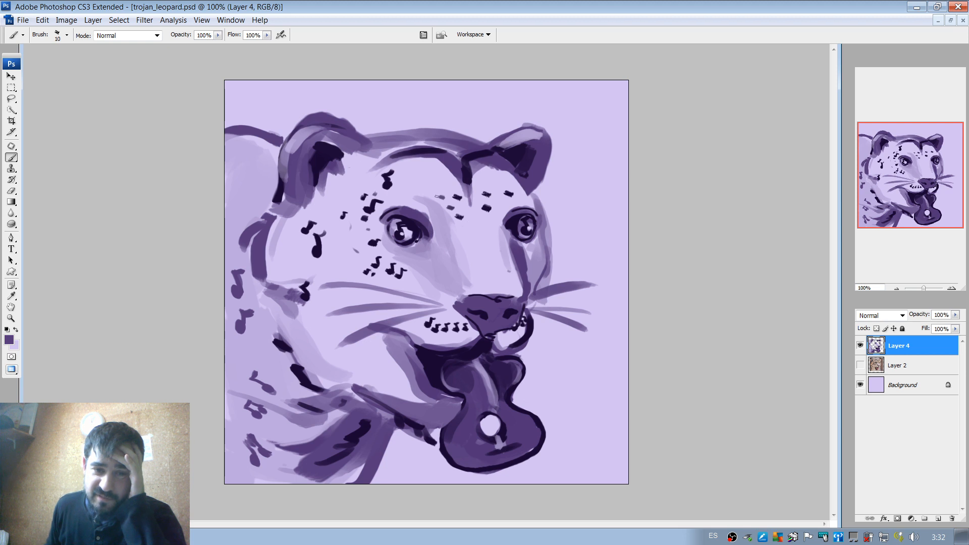
Undo a trial stroke on the near ear and paint a purple treble clef on the nose bridge with the 10 px brush.
mouse_move(305, 117)
mouse_down()
mouse_move(278, 124)
mouse_move(288, 149)
mouse_up()
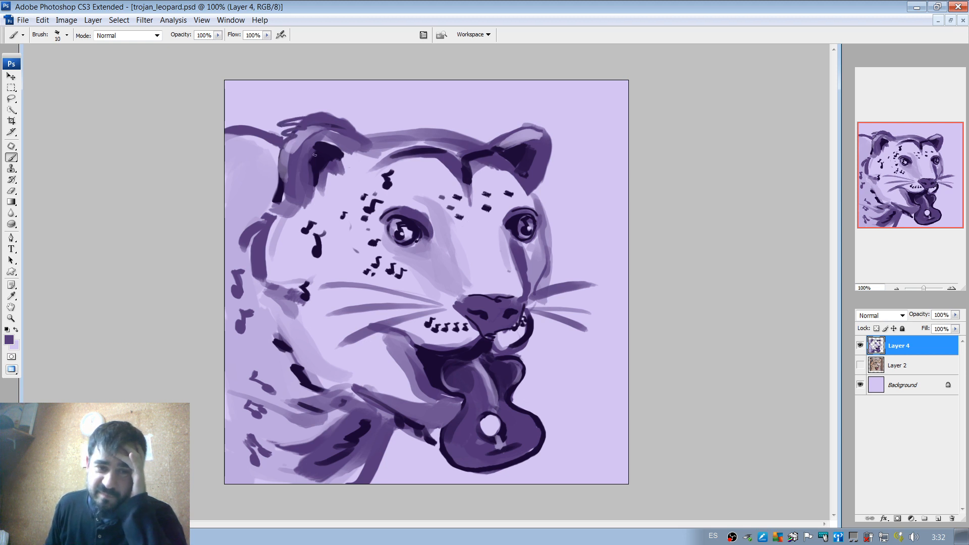
key(ctrl+z)
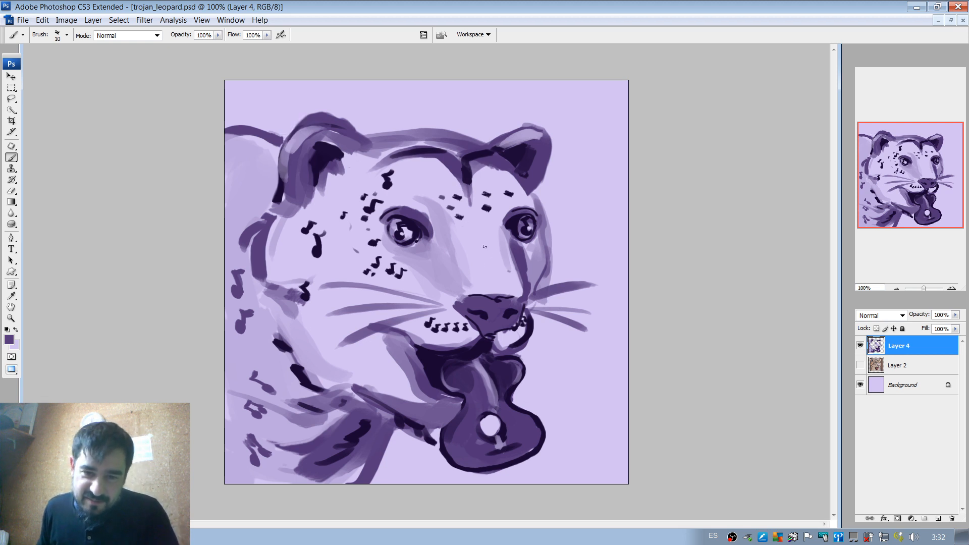
mouse_move(483, 252)
mouse_down()
mouse_move(482, 228)
mouse_move(486, 281)
mouse_up()
key(ctrl+z)
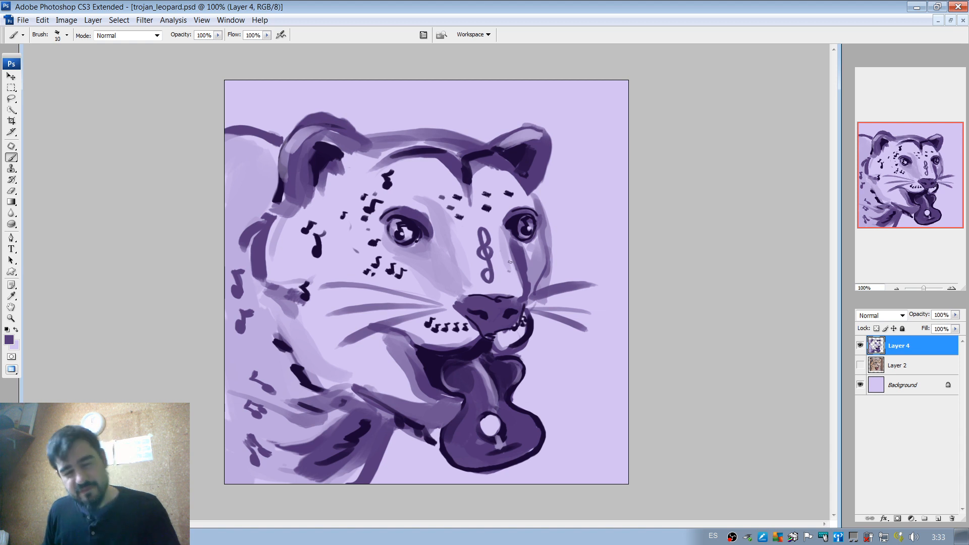
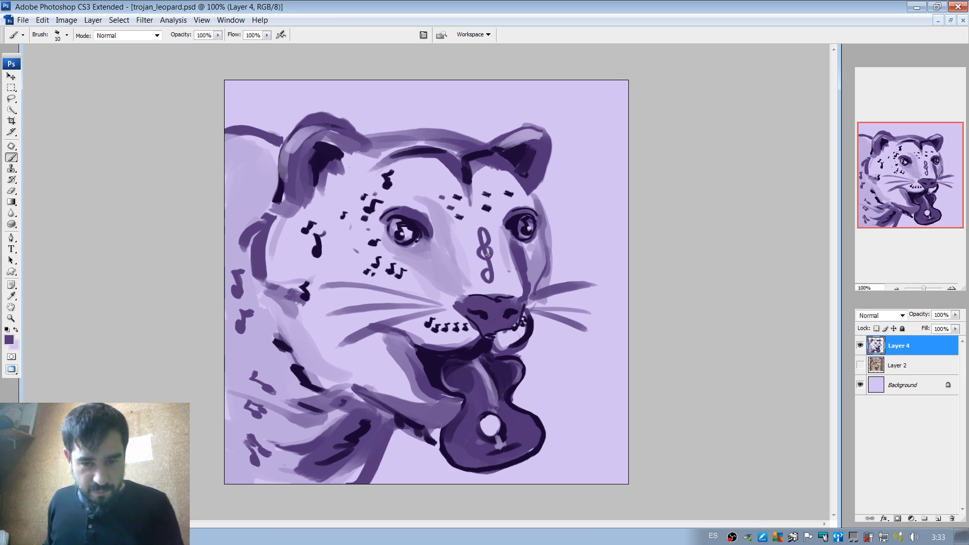
Undo the treble clef painted on the nose bridge and return to the Brush tool.
key(v)
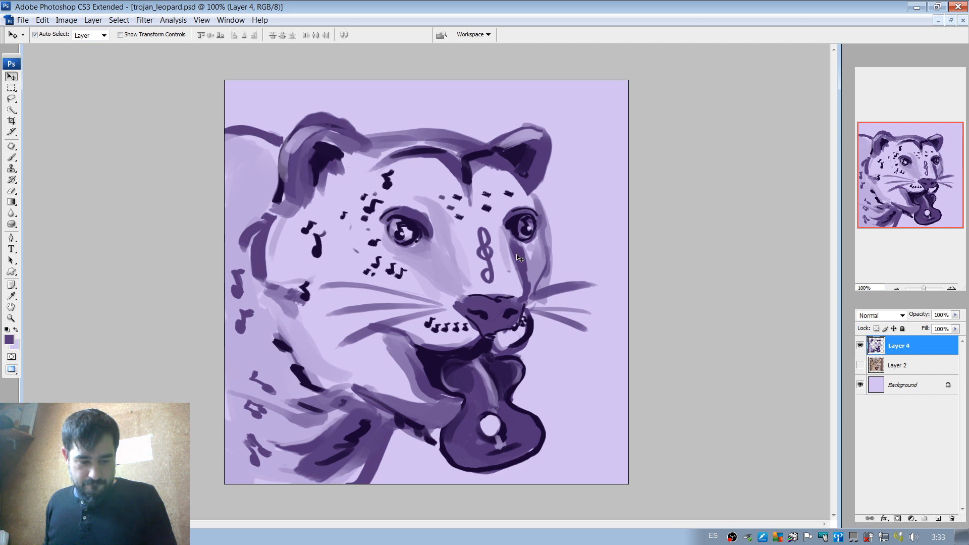
key(ctrl+z)
key(b)
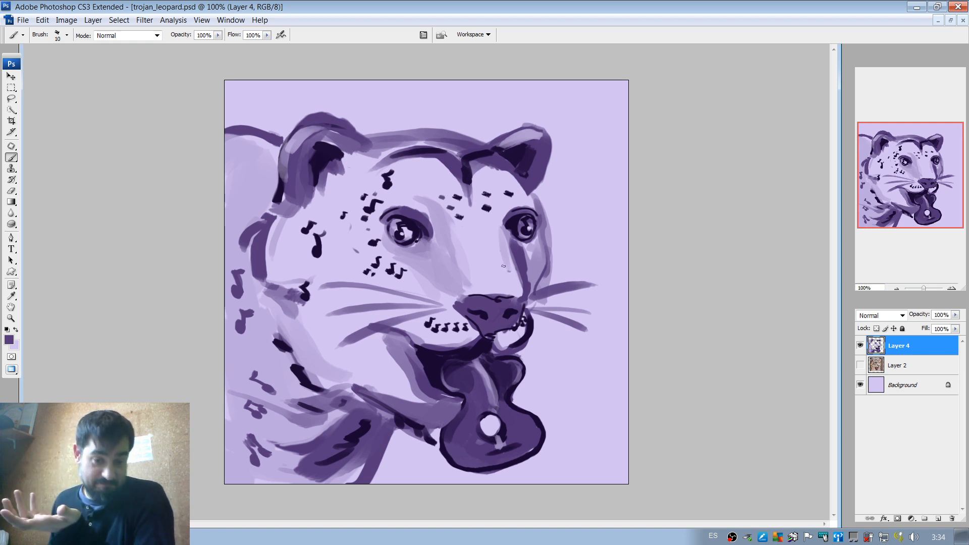
Extend the dark purple corner of the mouth toward the near cheek with the 10 px brush.
alt+click(431, 367)
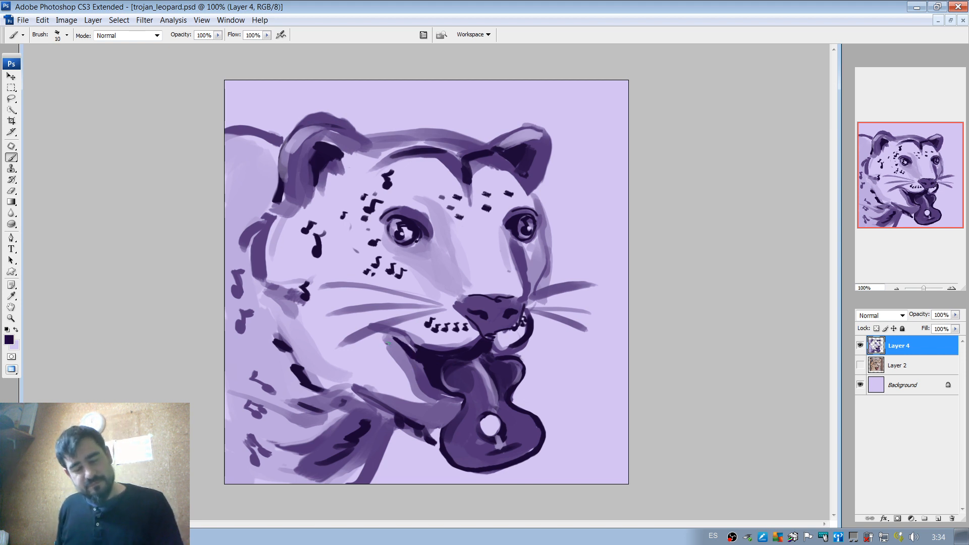
mouse_move(405, 345)
mouse_down()
mouse_move(382, 333)
mouse_move(436, 353)
mouse_move(408, 358)
mouse_move(395, 344)
mouse_move(426, 371)
mouse_up()
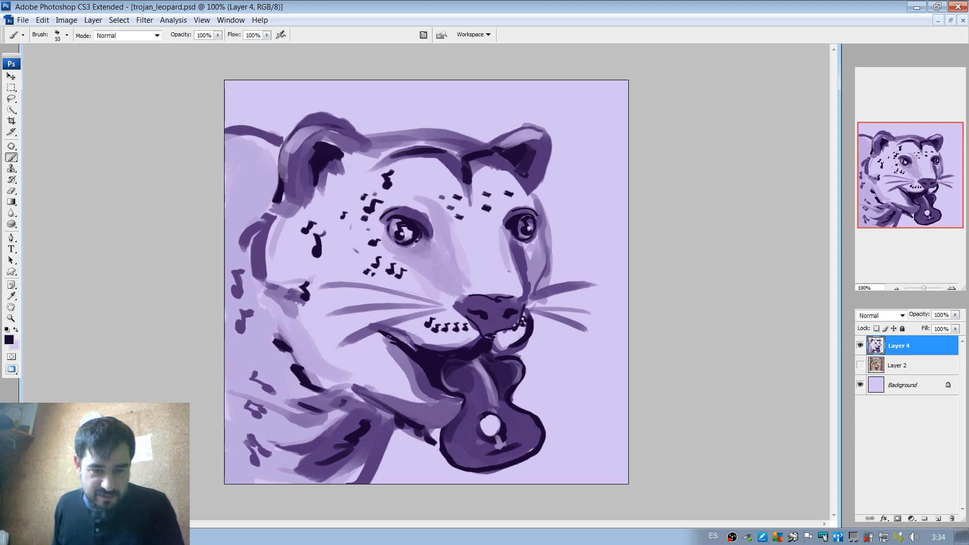
drag(389, 336, 431, 375)
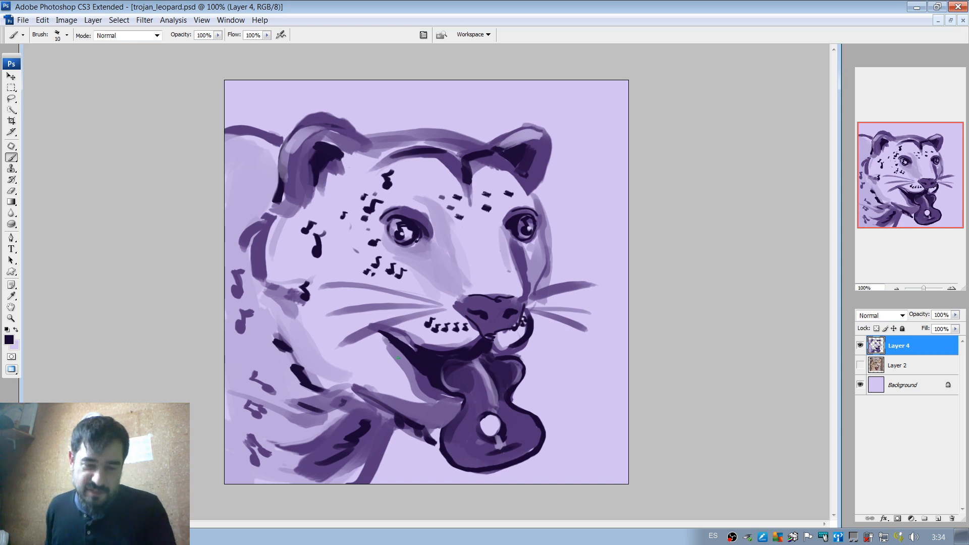
Compare the painting with the leopard photo by toggling the visibility of Layer 2 and Layer 4.
click(860, 365)
click(860, 346)
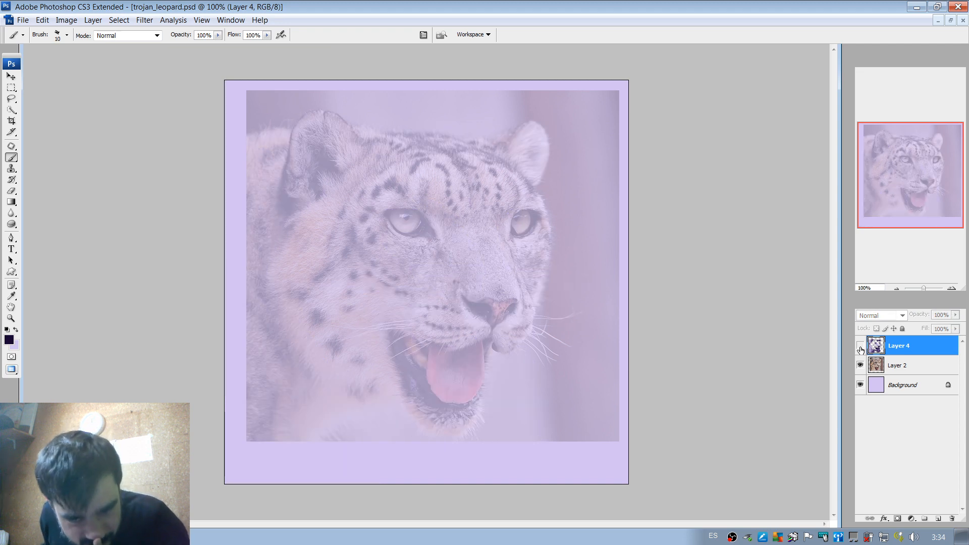
click(860, 348)
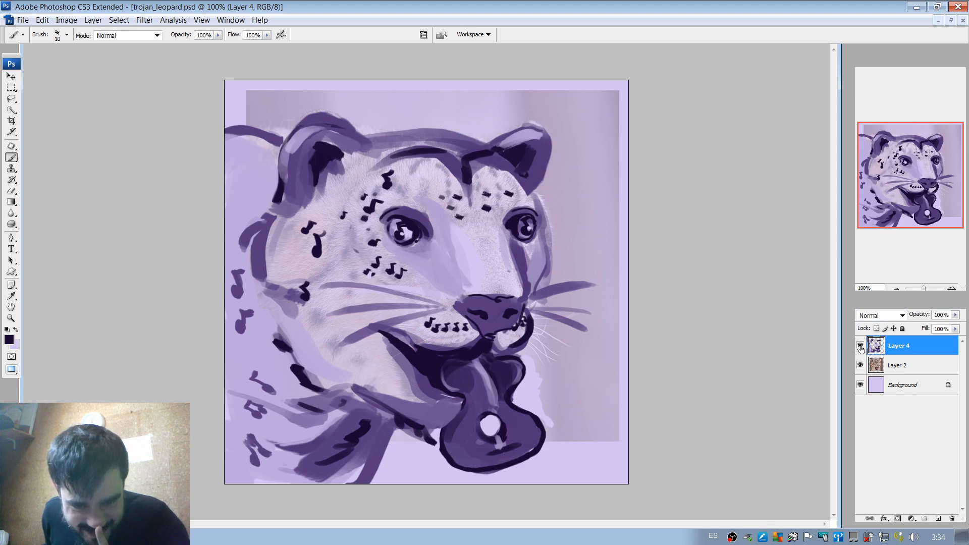
click(860, 365)
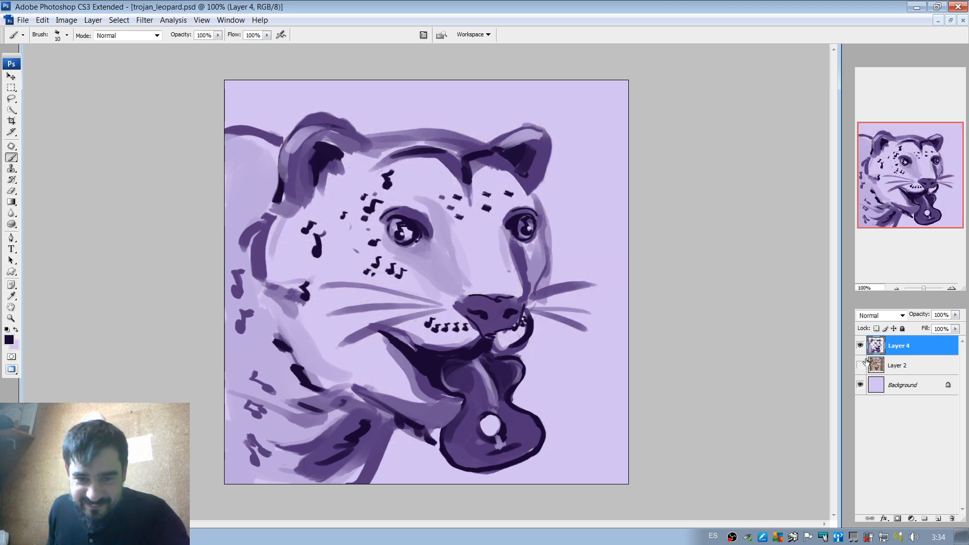
click(860, 365)
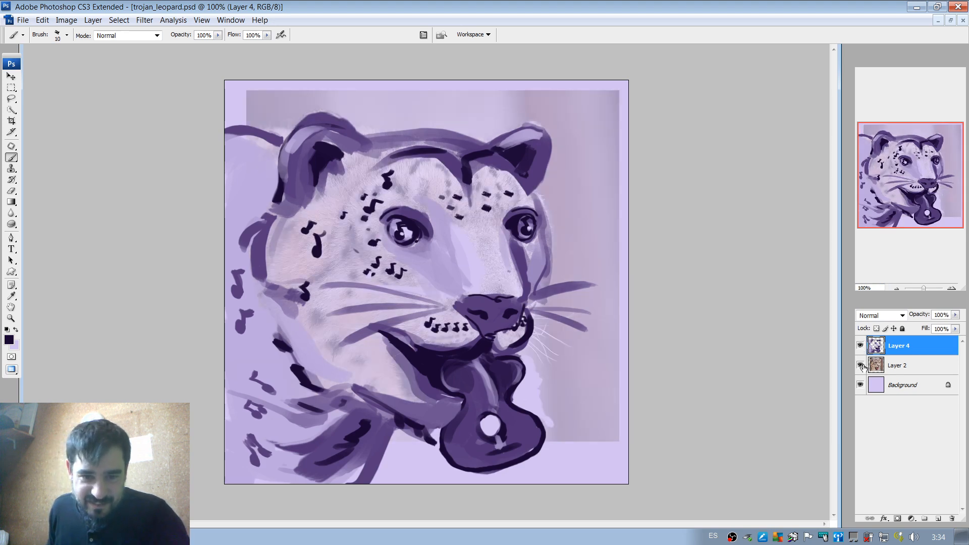
click(861, 365)
click(951, 289)
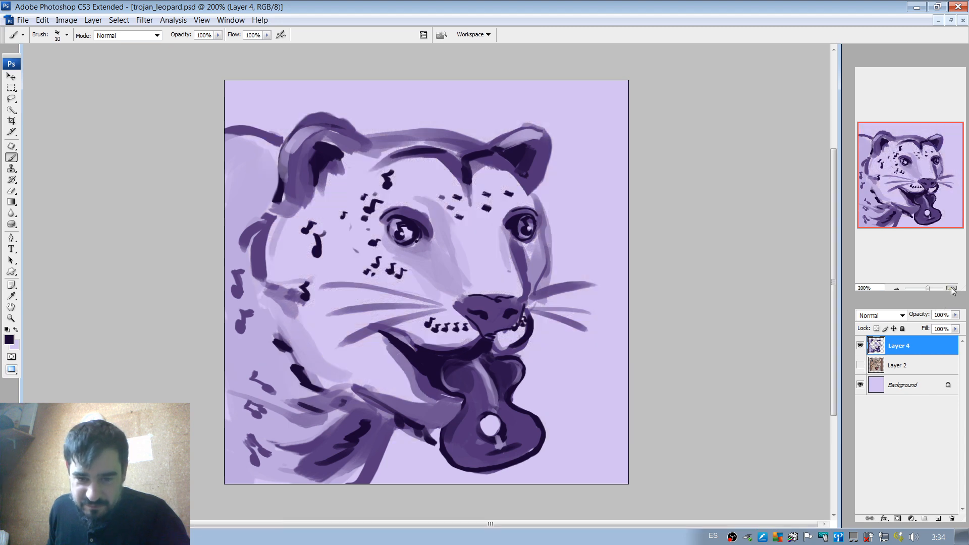
click(951, 288)
drag(915, 188, 915, 205)
alt+click(540, 283)
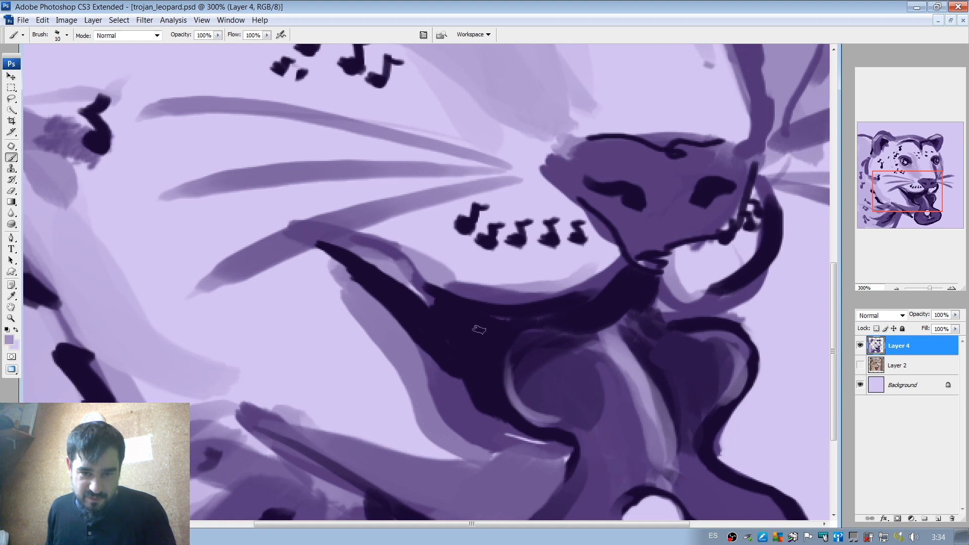
mouse_move(479, 329)
mouse_down()
mouse_move(502, 338)
mouse_move(459, 335)
mouse_move(446, 318)
mouse_move(518, 332)
mouse_up()
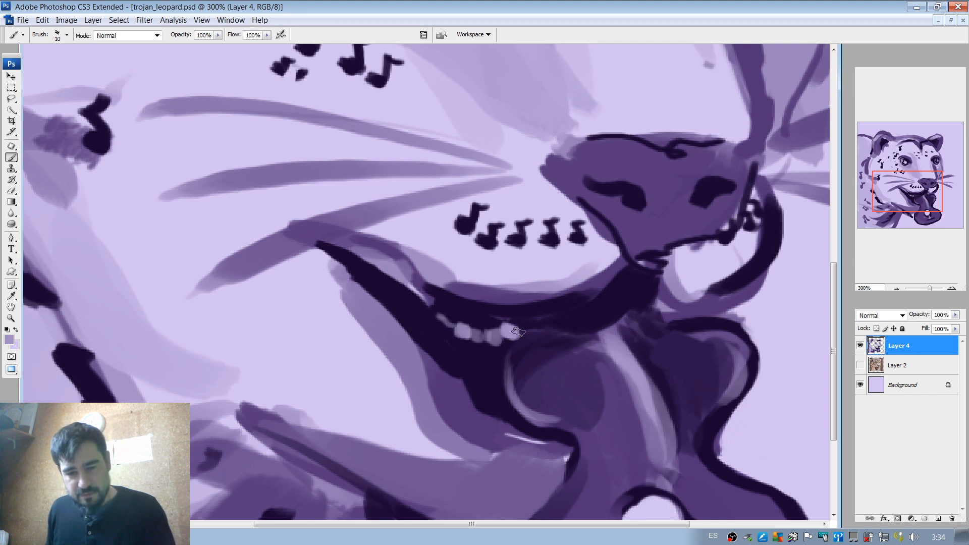
key(ctrl+z)
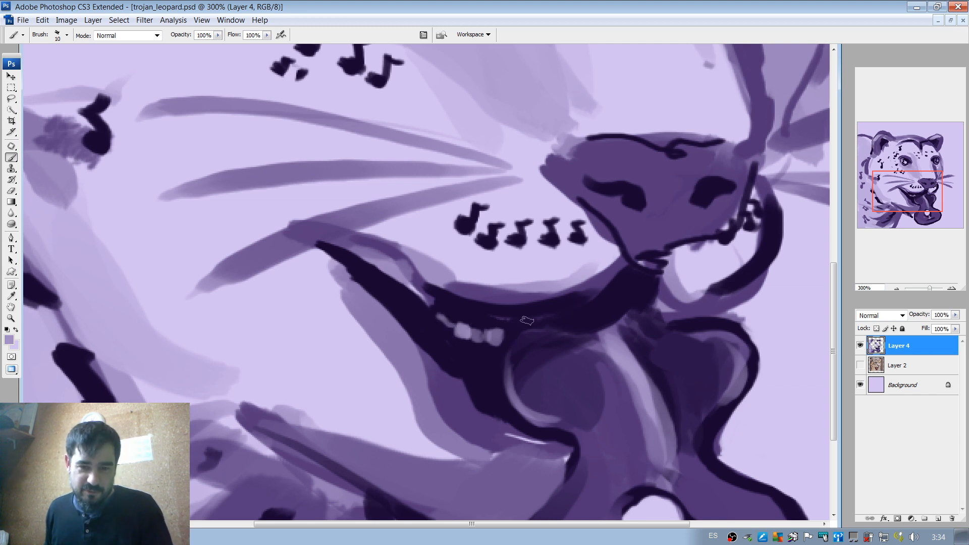
key(ctrl+alt+z)
key(ctrl+alt+z)
key(ctrl+alt+z)
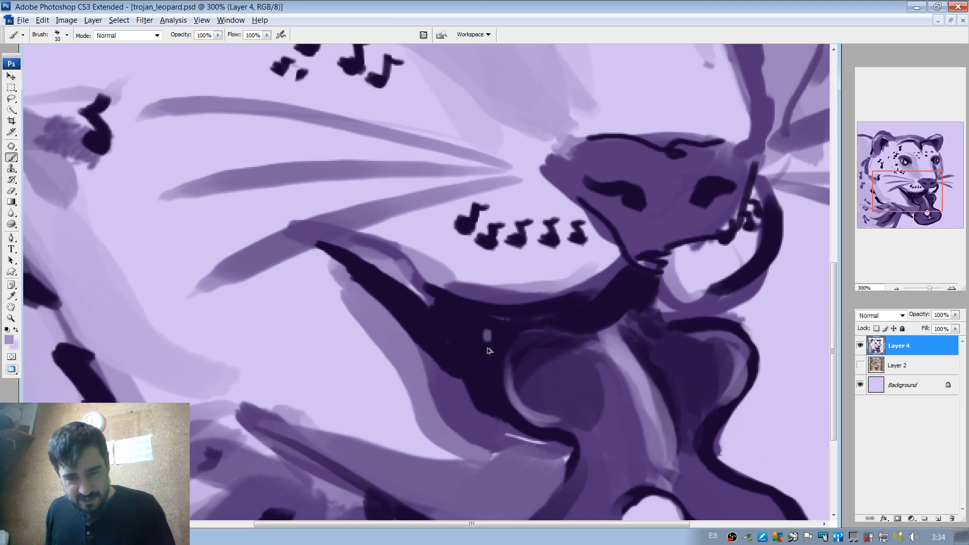
key(ctrl+alt+z)
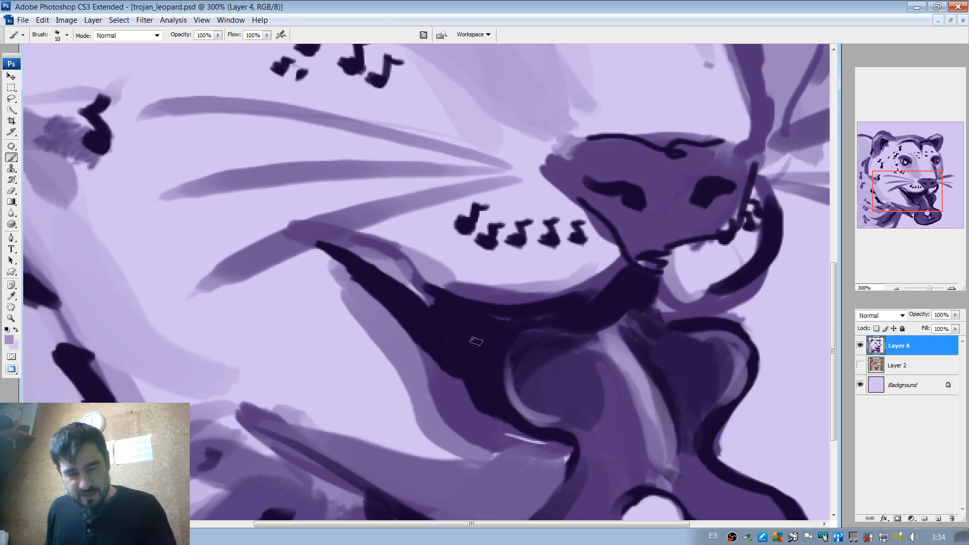
Paint a row of light purple rounded teeth along the near side of the lower jaw with the 10 px brush.
click(436, 325)
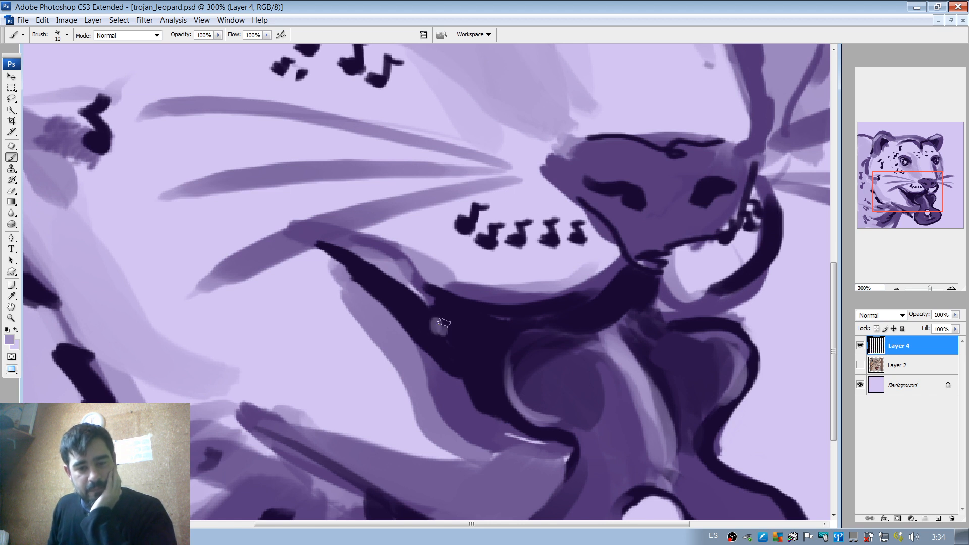
mouse_move(442, 324)
mouse_down()
mouse_move(474, 361)
mouse_move(465, 347)
mouse_move(478, 346)
mouse_move(478, 366)
mouse_move(498, 360)
mouse_move(498, 386)
mouse_move(489, 380)
mouse_move(496, 366)
mouse_move(503, 378)
mouse_move(498, 369)
mouse_move(494, 382)
mouse_move(486, 374)
mouse_move(502, 356)
mouse_move(493, 386)
mouse_move(497, 362)
mouse_up()
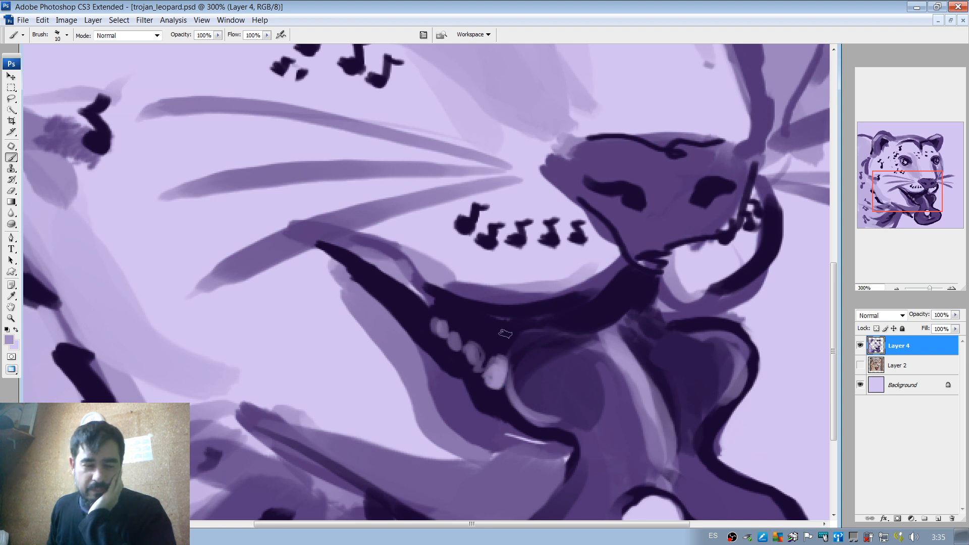
drag(426, 313, 429, 308)
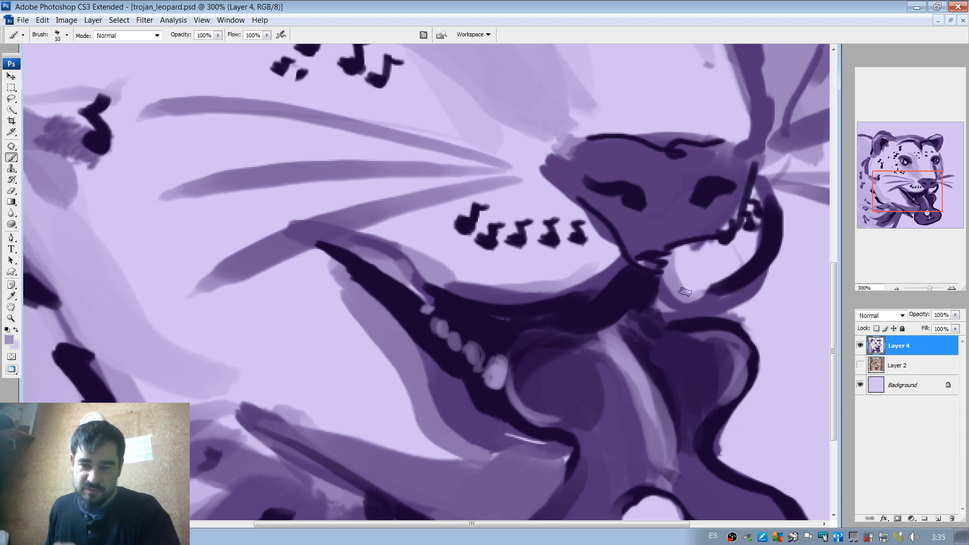
Outline the lower edge of the far lip in dark purple and fill the lip with light purple using a 33 px brush.
alt+click(736, 280)
drag(666, 290, 719, 282)
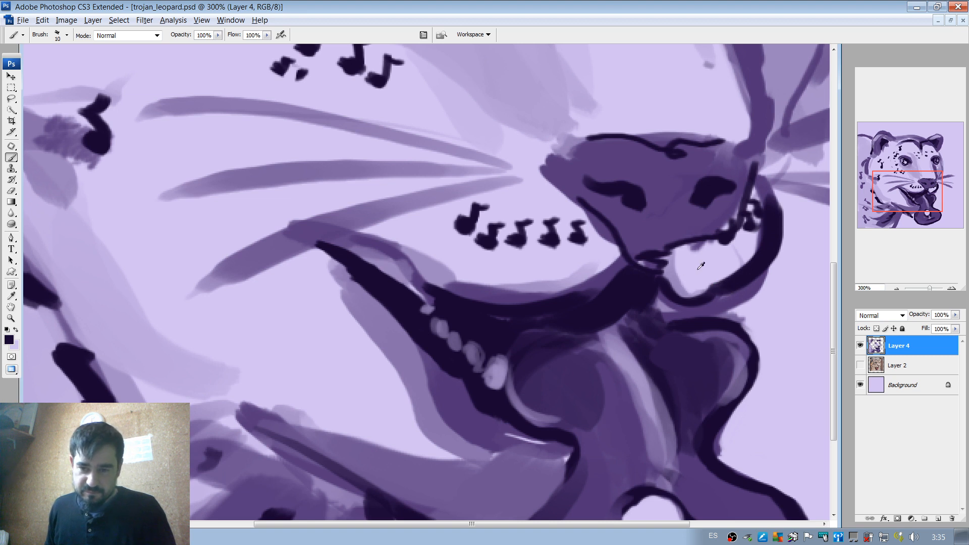
alt+click(675, 272)
right_click(695, 268)
click(727, 289)
mouse_move(681, 272)
mouse_down()
mouse_move(735, 250)
mouse_move(706, 267)
mouse_move(685, 264)
mouse_move(765, 232)
mouse_move(702, 268)
mouse_move(677, 262)
mouse_move(737, 243)
mouse_up()
click(897, 288)
click(897, 288)
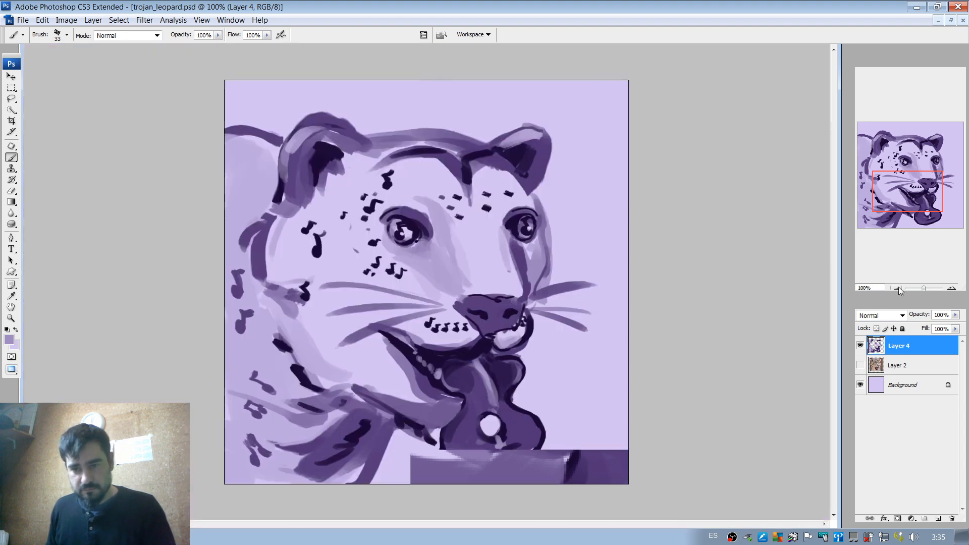
Shade the lower part of the far lip in medium purple with a 12 px brush.
right_click(540, 289)
drag(564, 311, 555, 311)
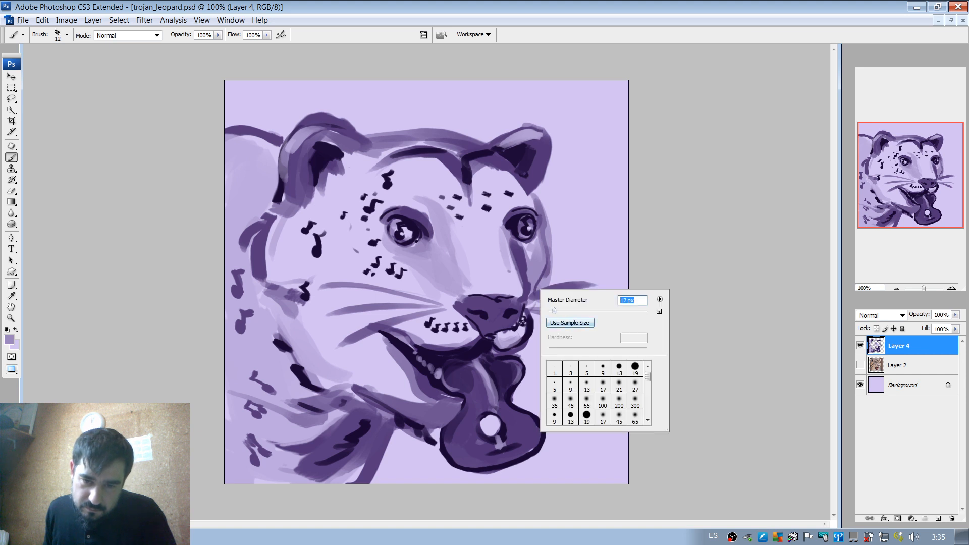
click(519, 331)
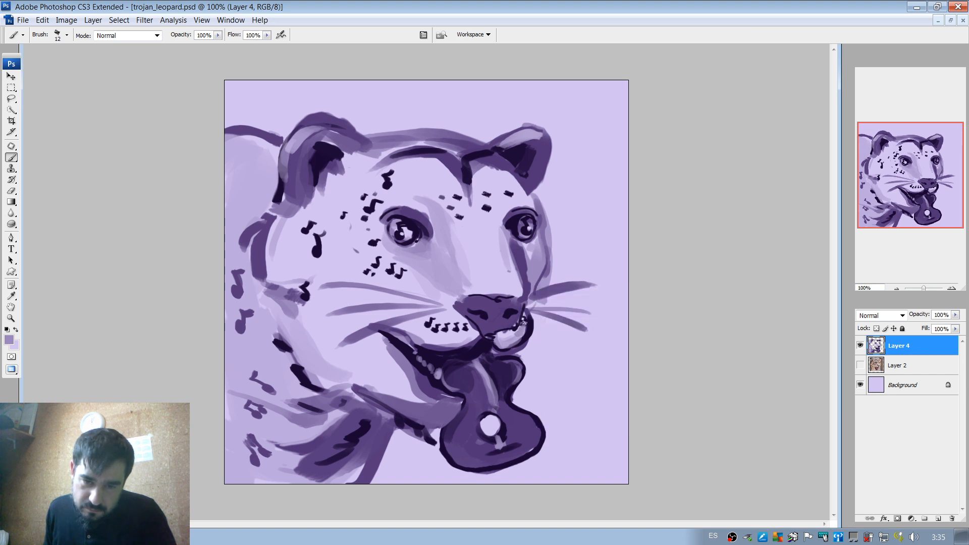
drag(517, 336, 506, 331)
Darken the far lip below the nose with sampled purples and a 30 px brush.
alt+click(523, 314)
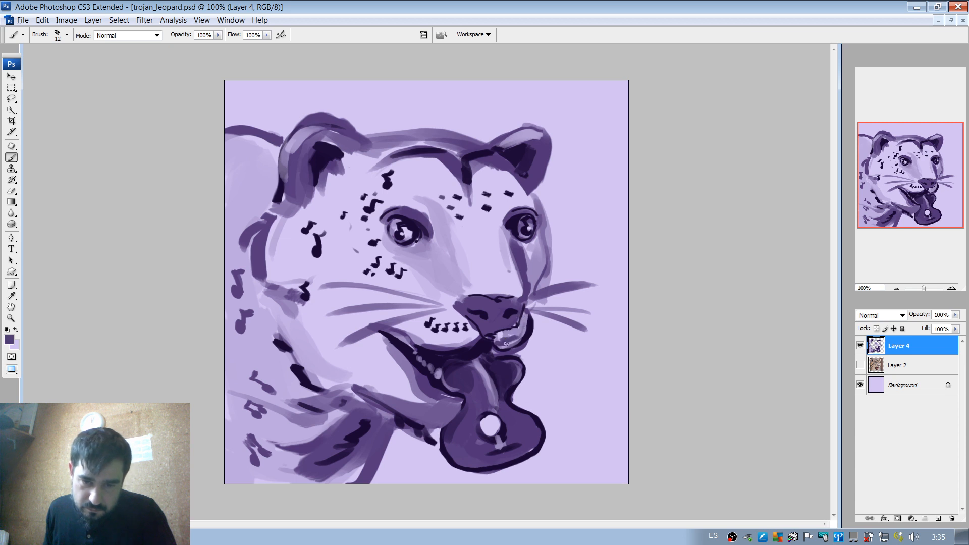
right_click(523, 334)
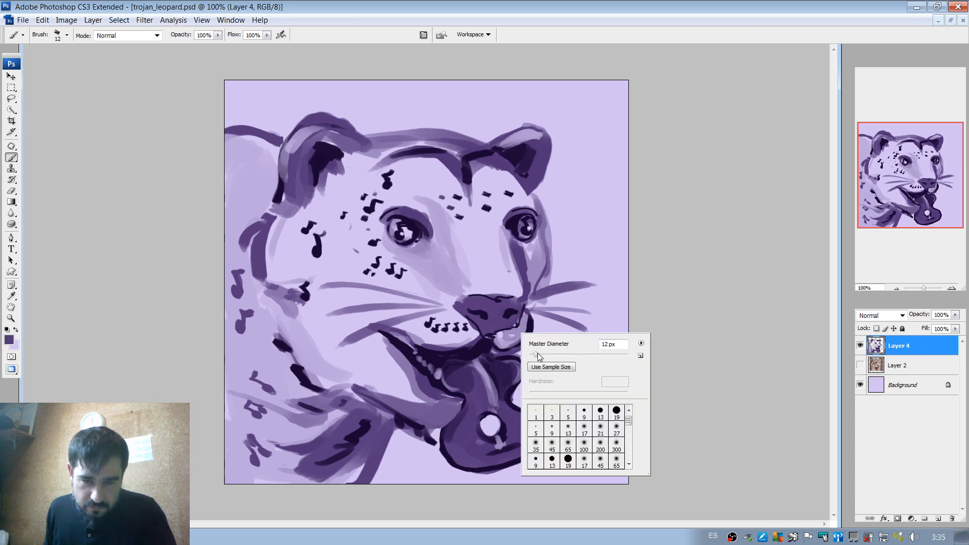
mouse_move(538, 354)
mouse_down()
mouse_move(509, 341)
mouse_move(528, 333)
mouse_move(528, 317)
mouse_move(525, 325)
mouse_up()
click(504, 339)
alt+click(484, 346)
alt+click(509, 338)
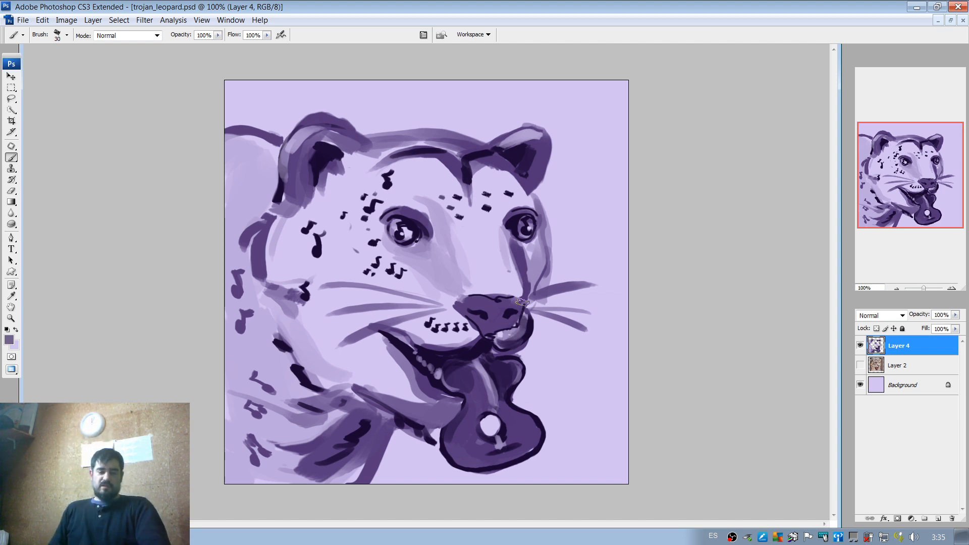
Paint a thin muted purple curve below the near upper lip inside the mouth with an 11 px brush.
right_click(515, 327)
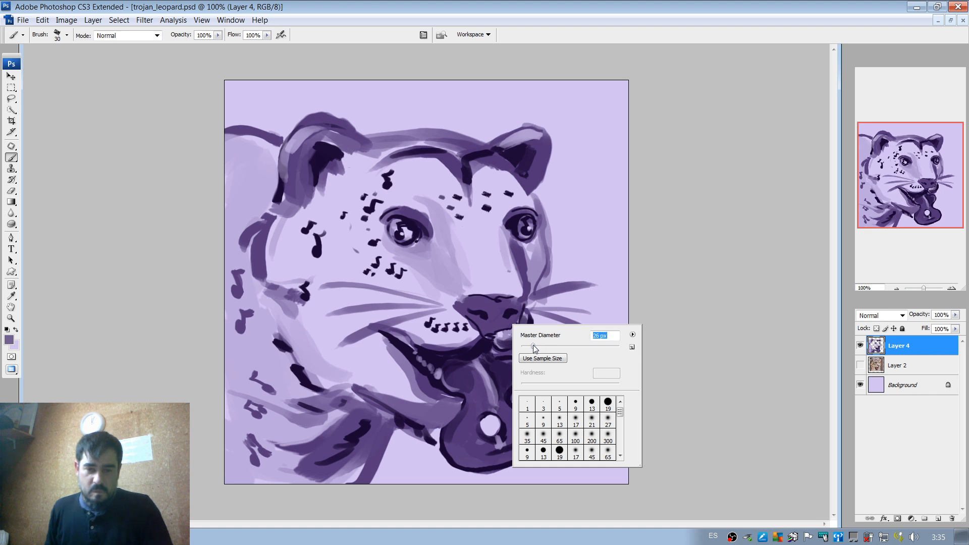
drag(533, 345, 526, 345)
mouse_move(428, 353)
mouse_down()
mouse_move(491, 335)
mouse_move(439, 354)
mouse_move(475, 354)
mouse_up()
key(ctrl+z)
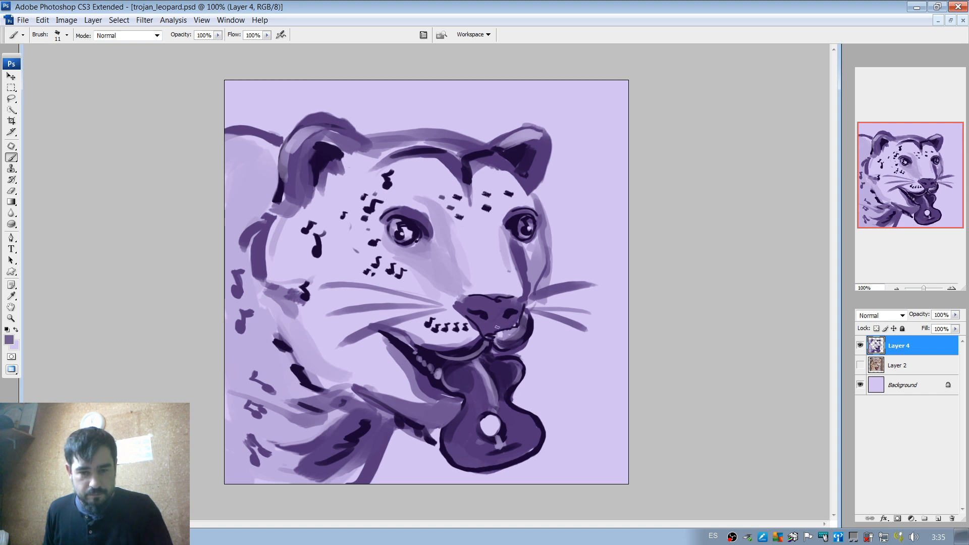
Undo a trial highlight on the nose and paint a dark purple line down its centre with the 11 px brush.
drag(495, 323, 487, 300)
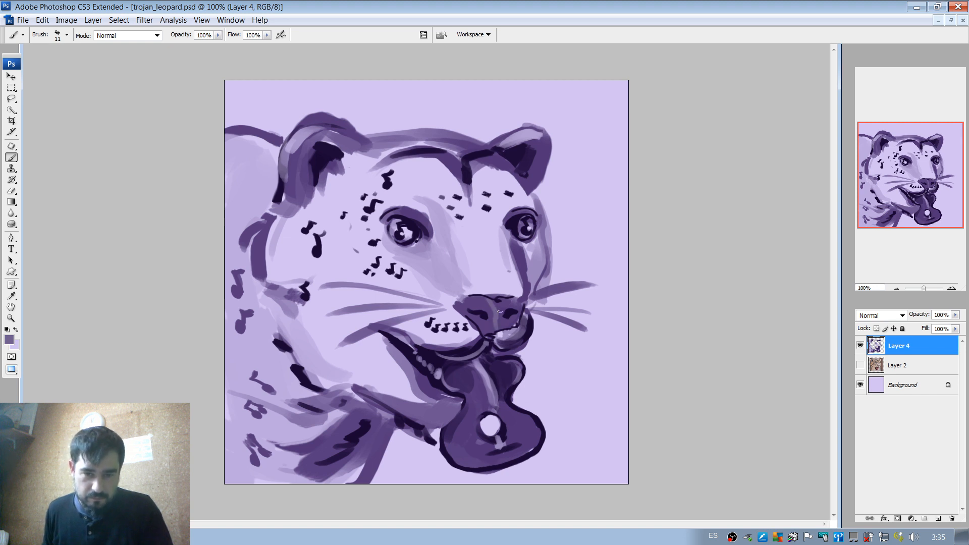
key(ctrl+z)
alt+click(498, 298)
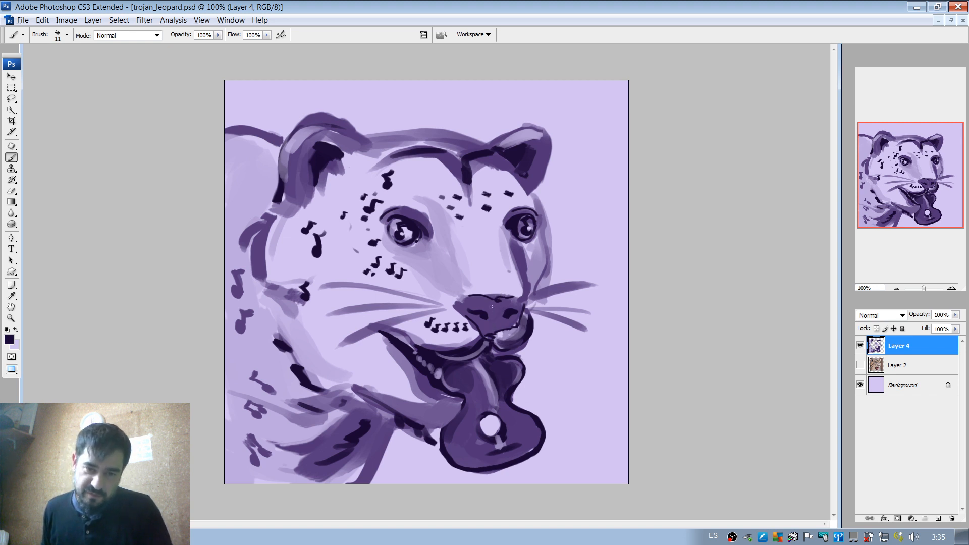
drag(494, 303, 497, 329)
key(ctrl+z)
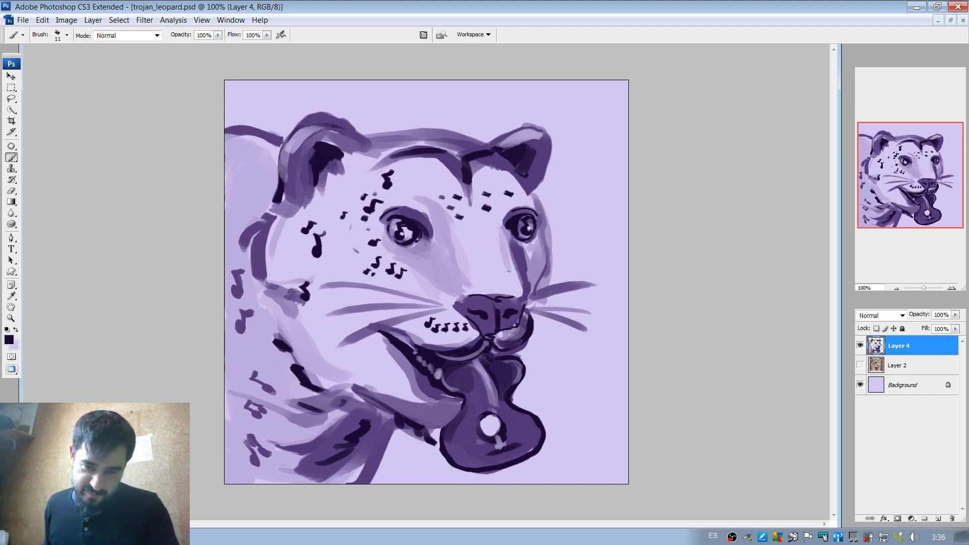
Draw a wavy dark purple string on a new layer from the guitar's sound hole to beside the far whiskers, and compare with it hidden.
click(938, 518)
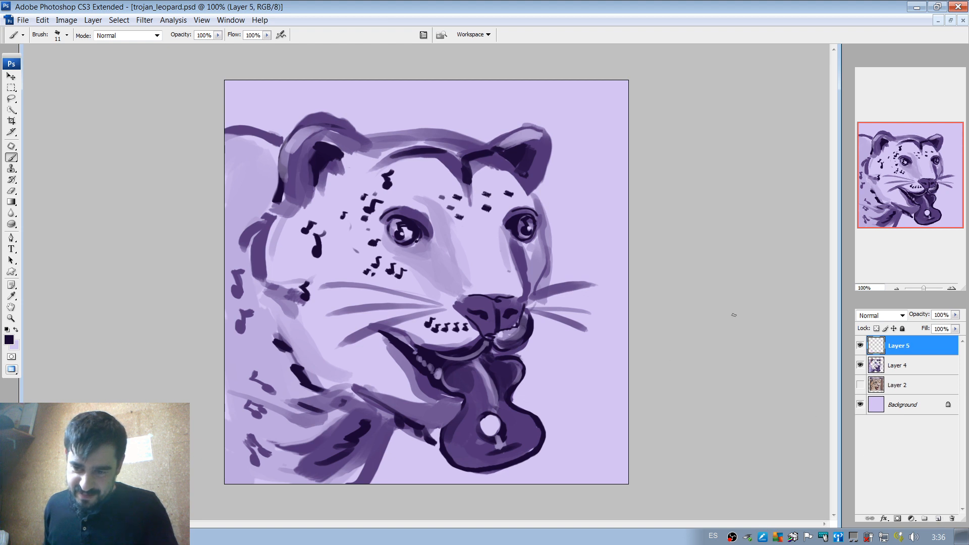
mouse_move(492, 425)
mouse_down()
mouse_move(576, 362)
mouse_move(612, 314)
mouse_up()
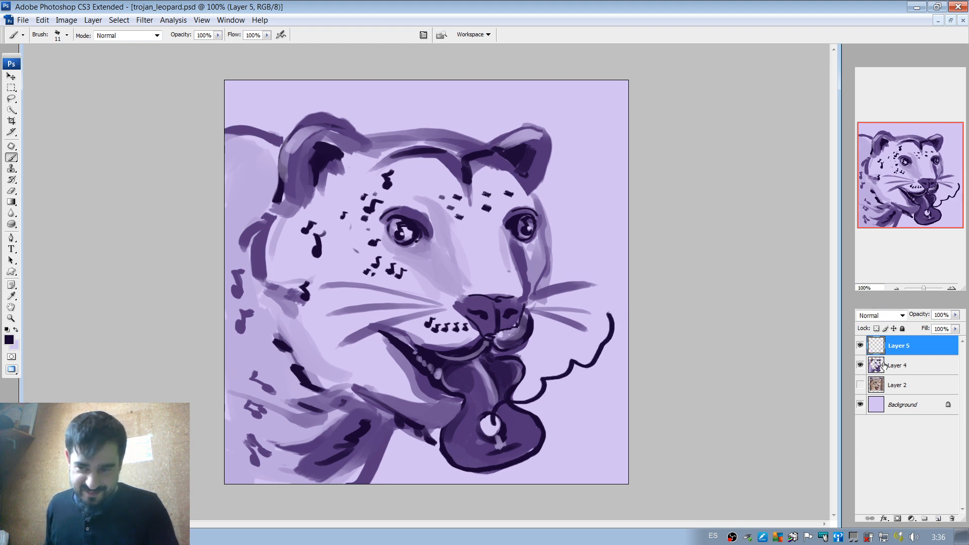
click(860, 345)
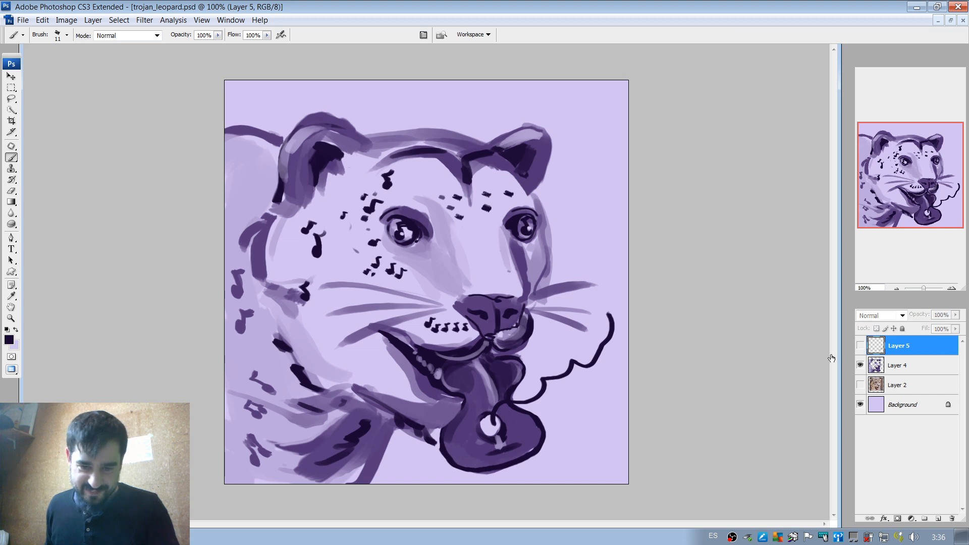
click(860, 345)
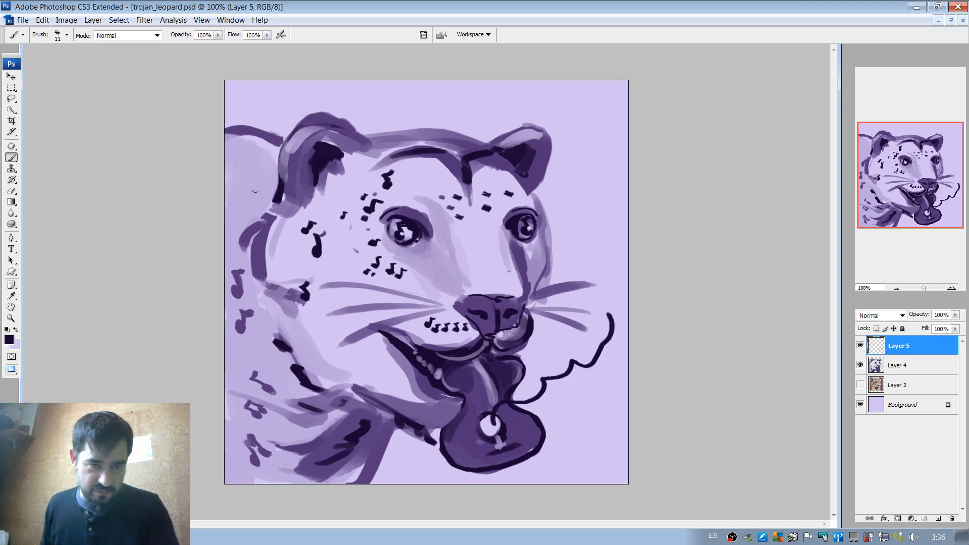
Paint a beamed pair of notes and a single note behind the near ear in sampled dark purple, and add fur tufts atop that ear.
alt+click(239, 289)
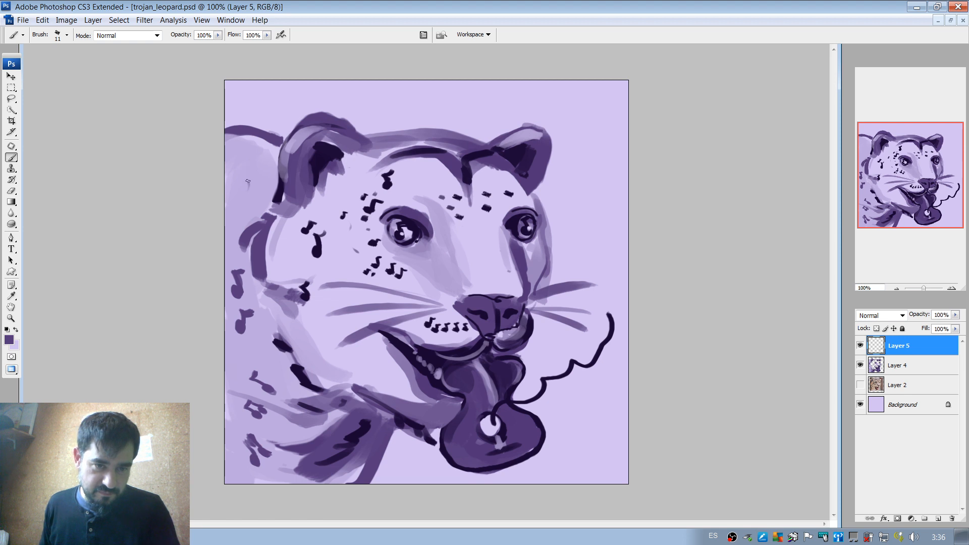
drag(256, 172, 263, 192)
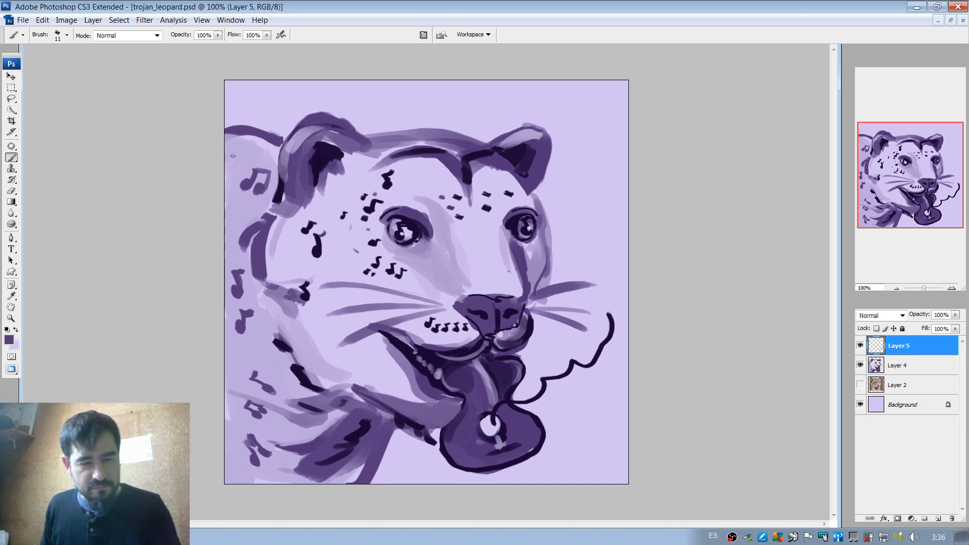
drag(271, 145, 251, 150)
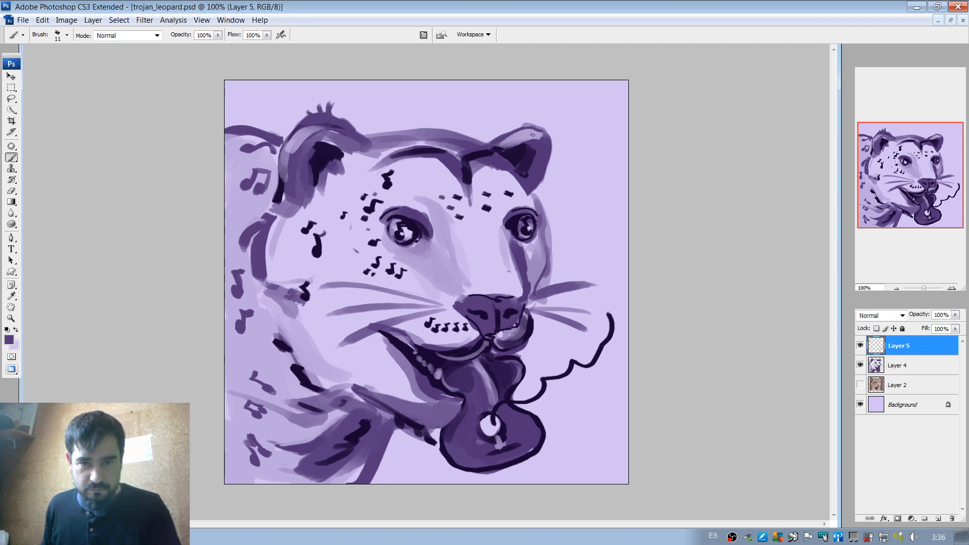
Paint fur tufts on the far ear's edge with sampled purples, and add thin fur strokes along the near cheek's back edge.
alt+click(550, 132)
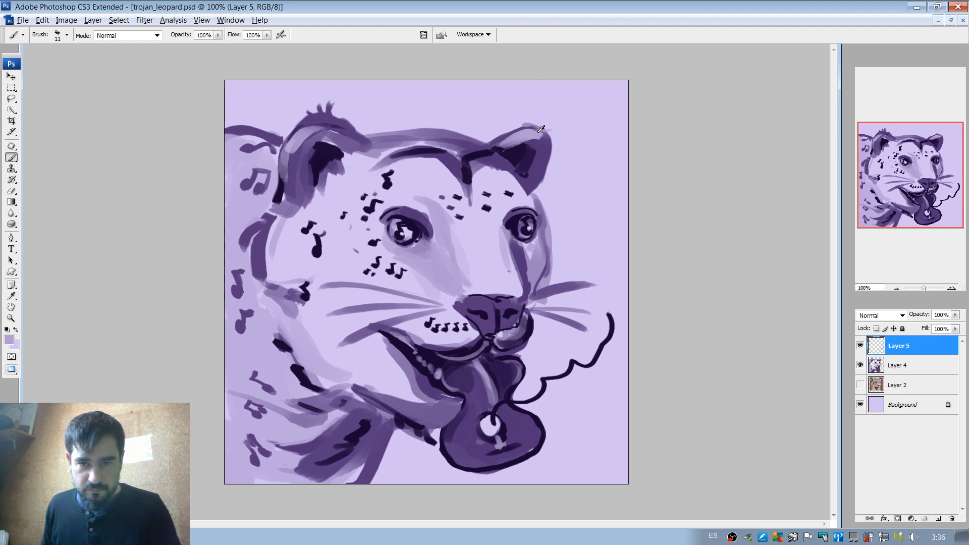
alt+click(546, 138)
drag(532, 128, 555, 134)
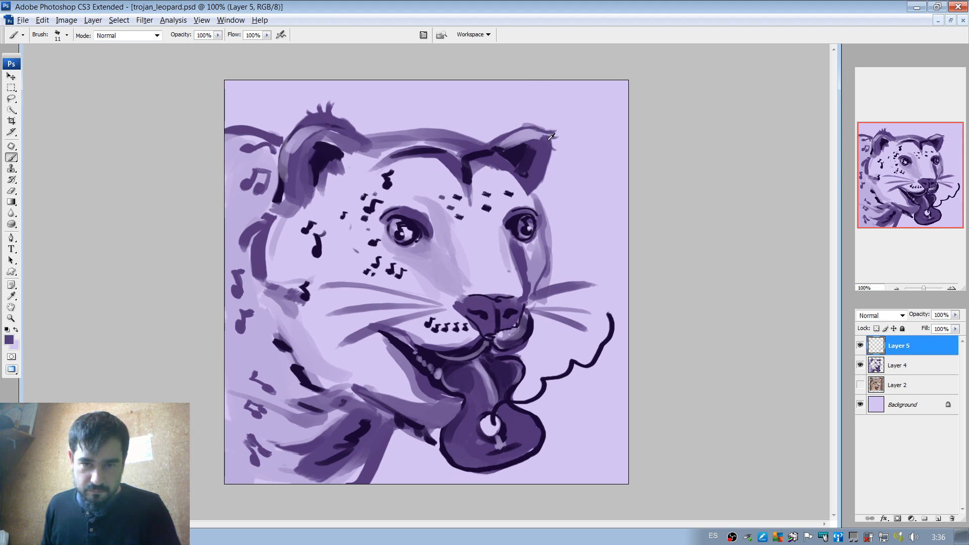
alt+click(550, 135)
drag(543, 158, 542, 170)
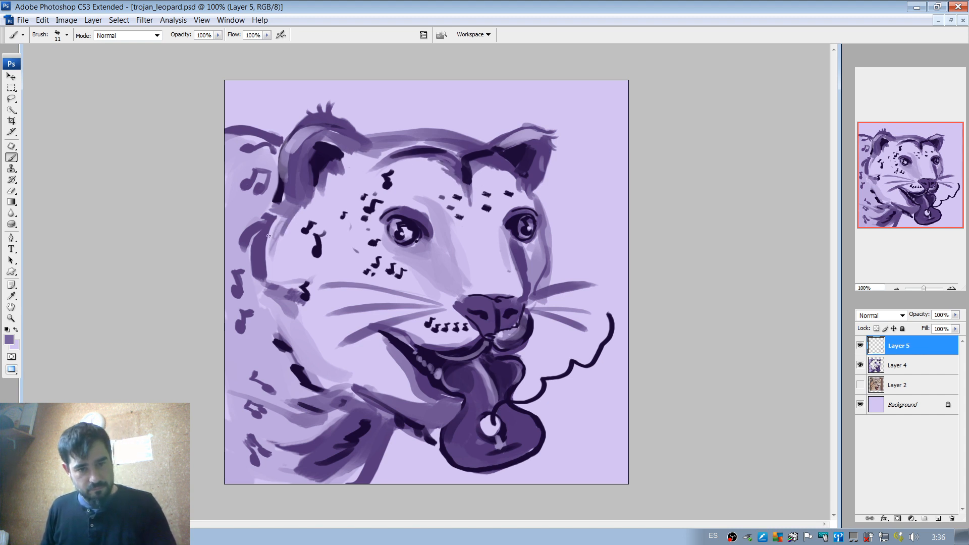
drag(269, 236, 280, 283)
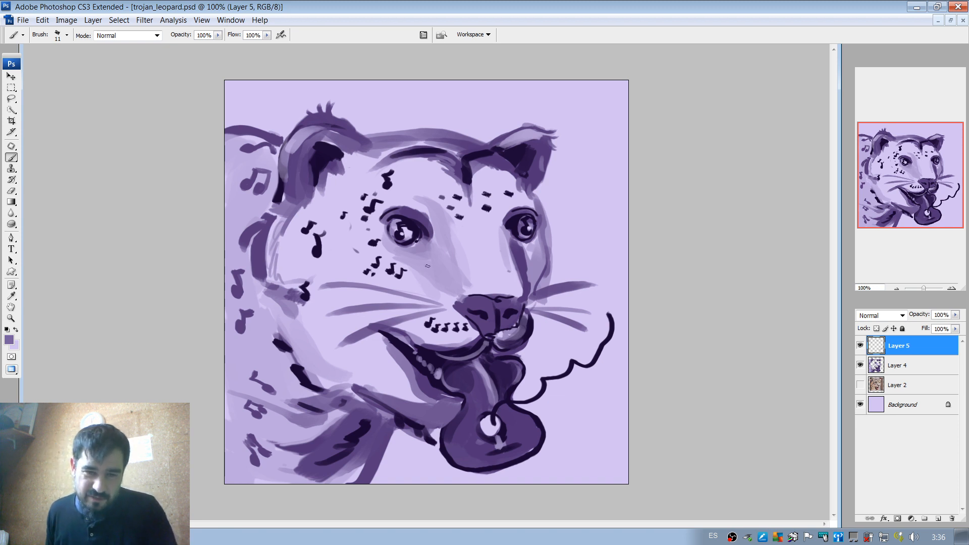
Paint a dark purple shadow from the near eye's inner corner down the side of the muzzle with a 29 px brush, undoing trial strokes.
alt+click(429, 232)
right_click(449, 249)
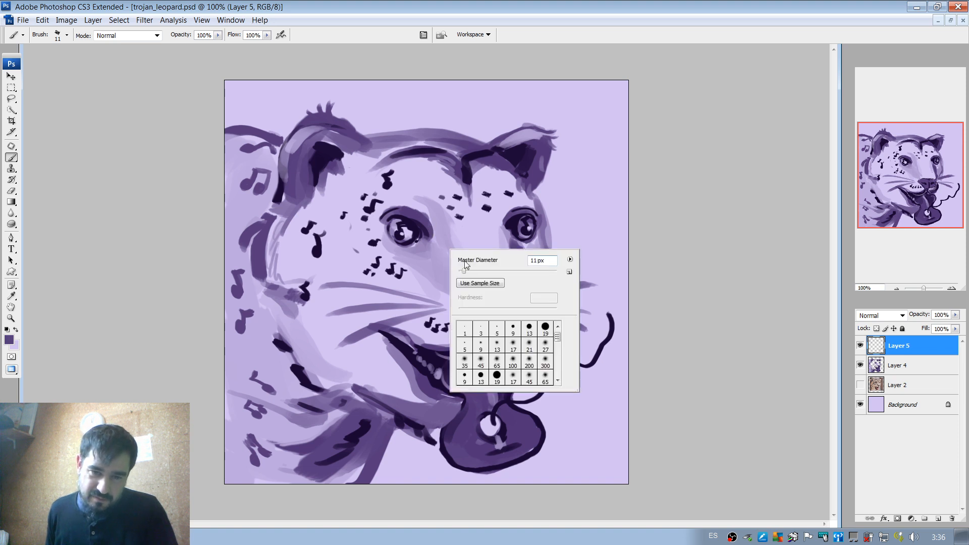
click(469, 272)
click(431, 245)
drag(432, 244, 448, 283)
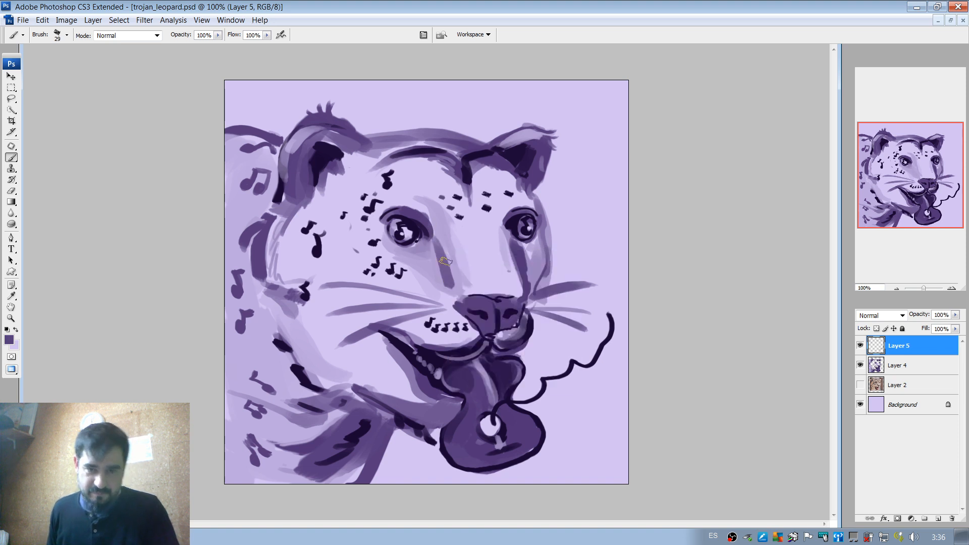
key(ctrl+z)
mouse_move(437, 243)
mouse_down()
mouse_move(445, 276)
mouse_move(470, 276)
mouse_move(435, 259)
mouse_move(424, 238)
mouse_move(450, 282)
mouse_up()
key(ctrl+z)
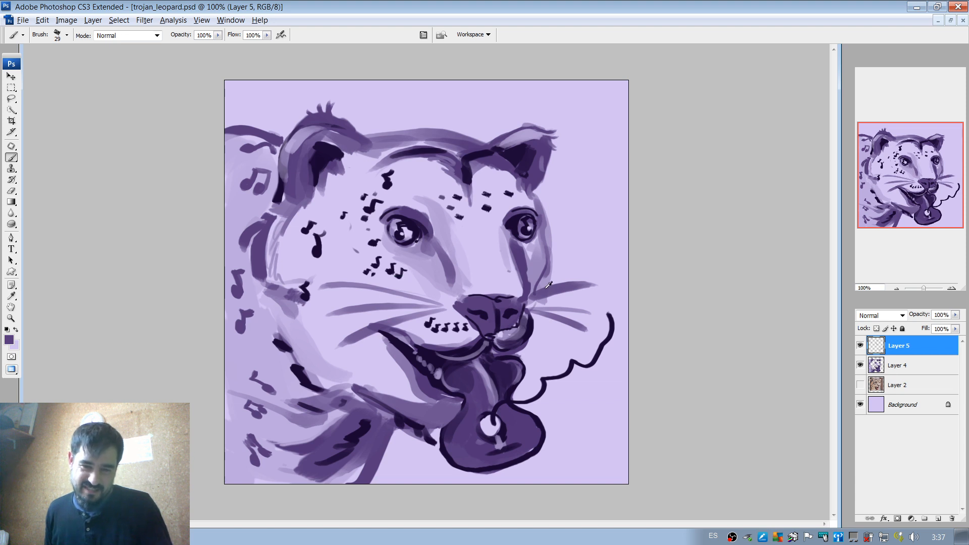
Reduce the brush to 4 px and compare the painting with Layer 5 hidden and shown.
right_click(522, 292)
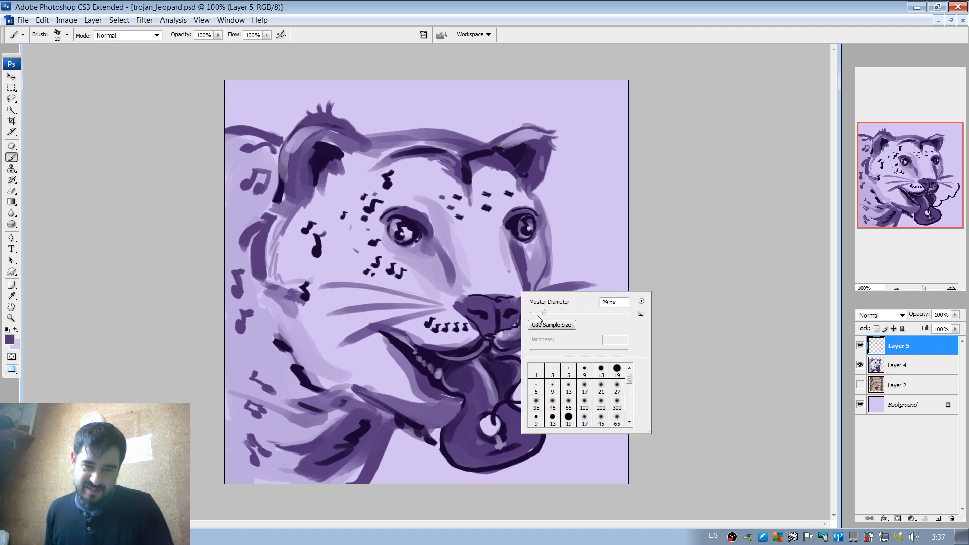
drag(536, 313, 532, 313)
key(Return)
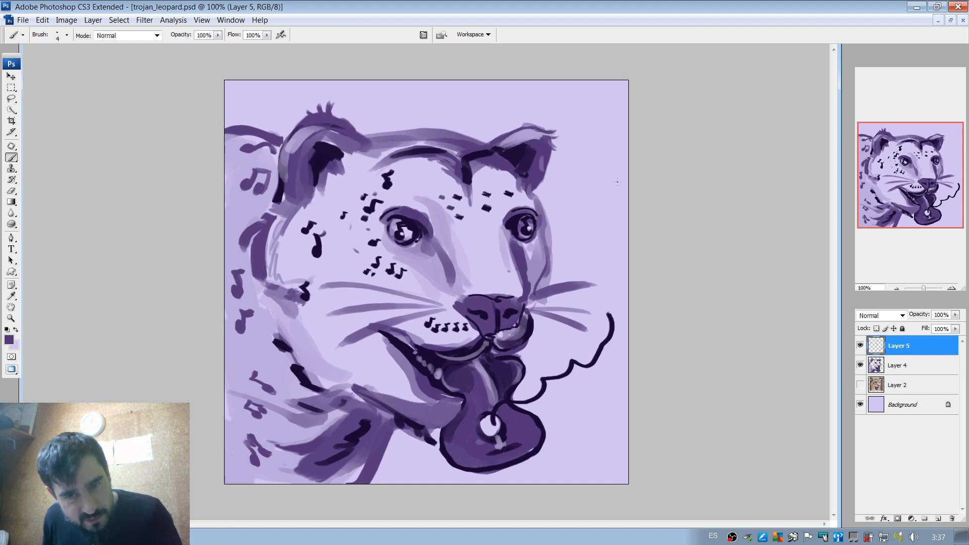
click(860, 345)
click(862, 347)
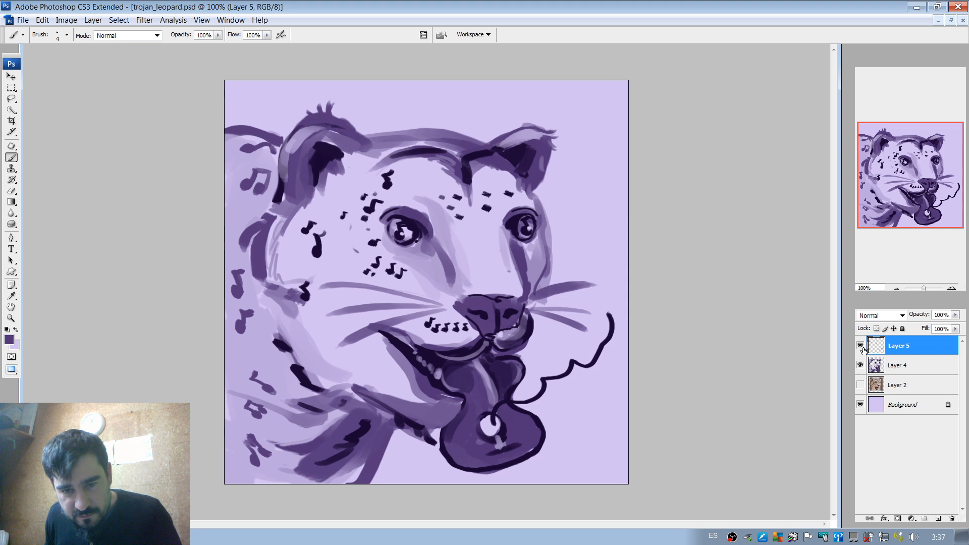
click(861, 347)
click(861, 346)
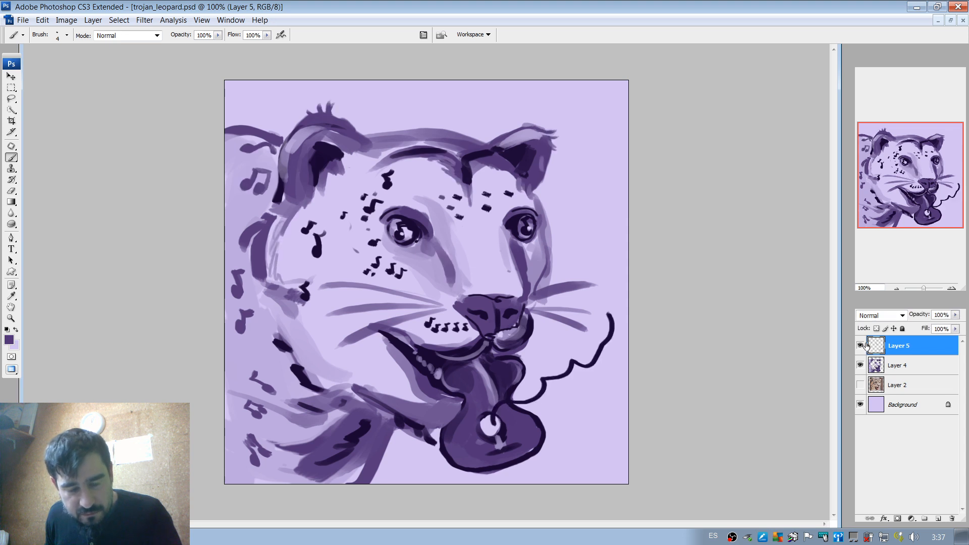
Erase the wavy guitar string and merge Layer 5 with Layer 4.
key(e)
mouse_move(489, 424)
mouse_down()
mouse_move(595, 352)
mouse_move(617, 321)
mouse_up()
shift+click(903, 370)
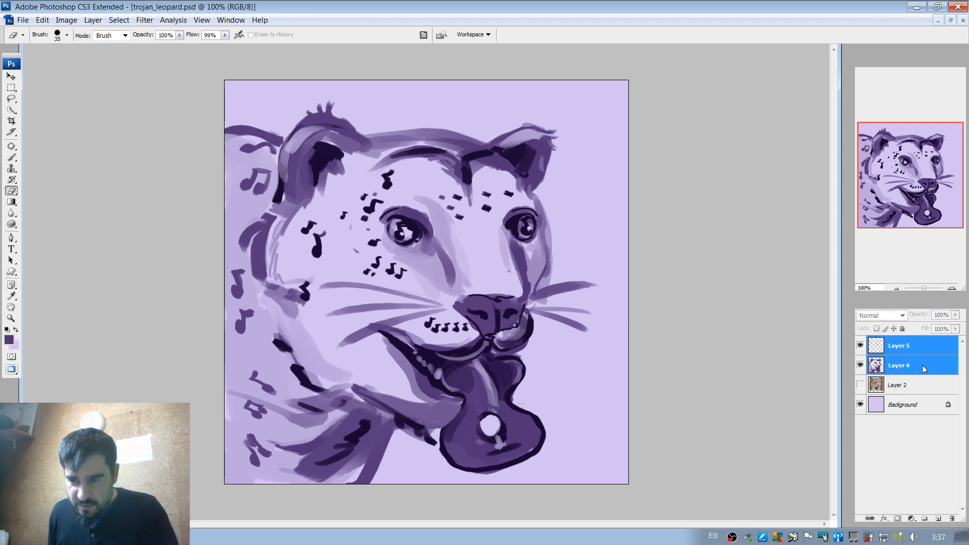
right_click(923, 365)
click(895, 333)
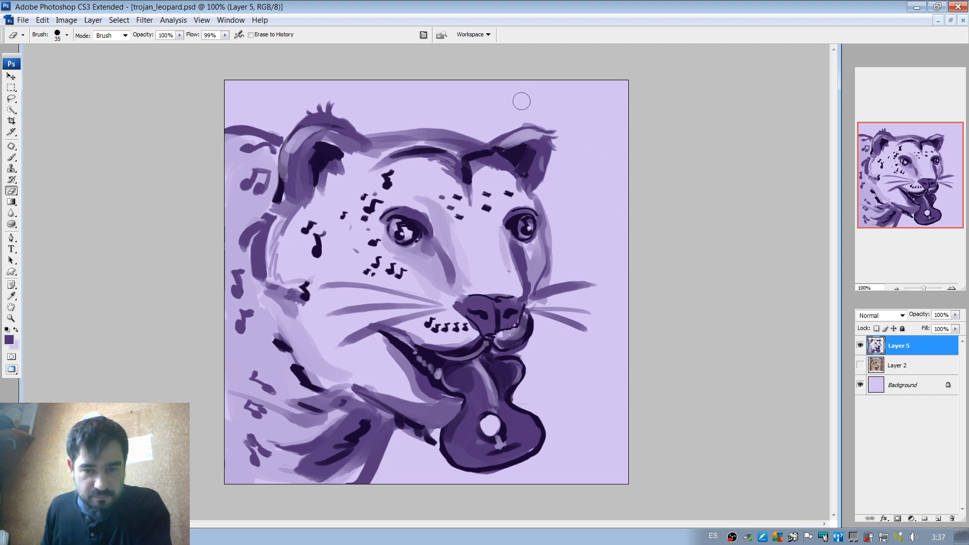
Try a thick purple treble clef beside the far cheek on a new layer with a 20 px brush.
click(938, 520)
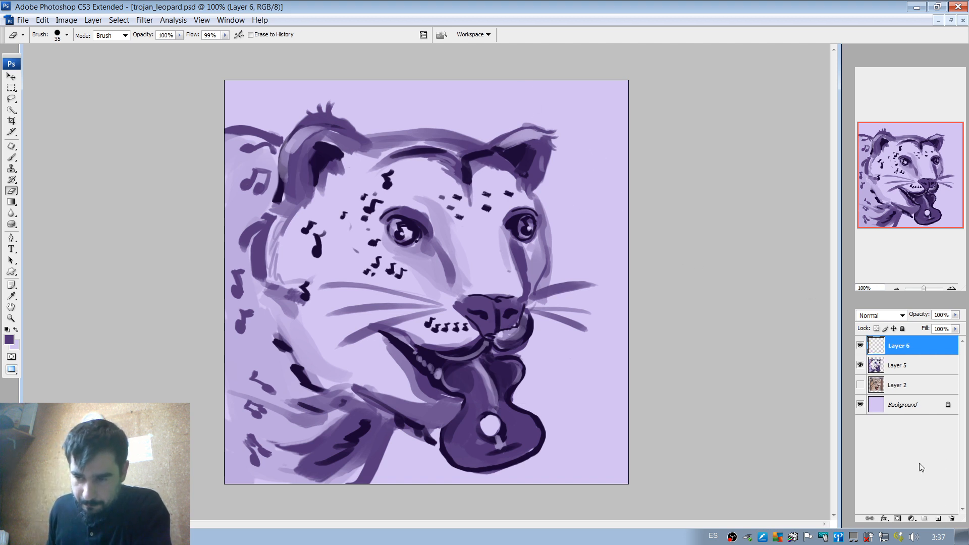
key(b)
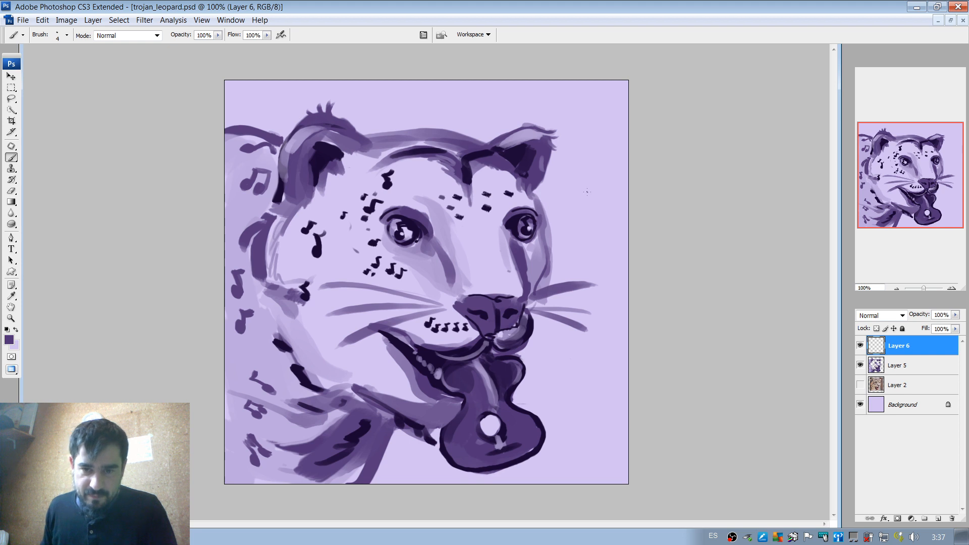
right_click(589, 192)
mouse_move(607, 210)
mouse_down()
mouse_move(562, 219)
mouse_move(595, 200)
mouse_move(581, 197)
mouse_move(580, 243)
mouse_up()
click(577, 218)
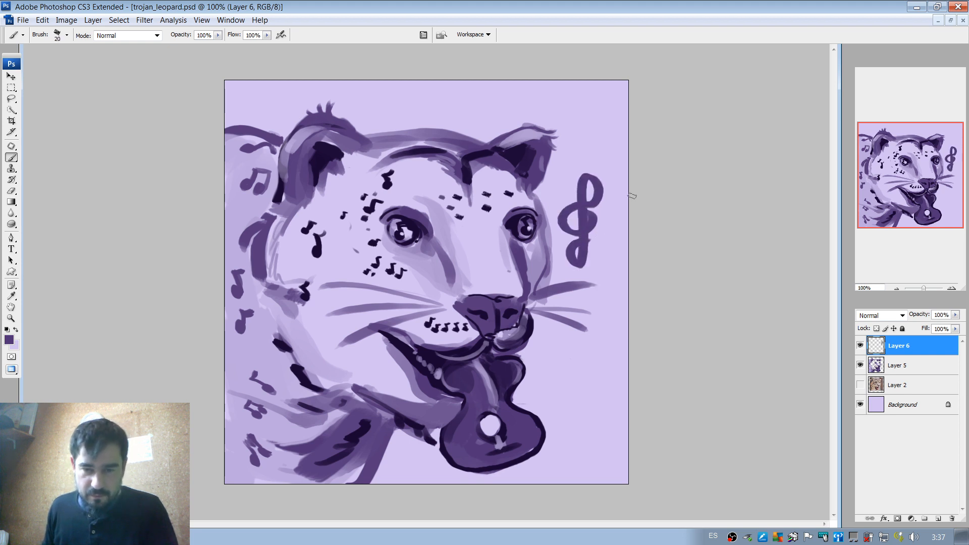
Try a thin treble clef beside the far ear on Layer 5 with a 7 px brush, and undo the small sideways clef on the far whiskers.
right_click(592, 263)
drag(618, 275, 614, 275)
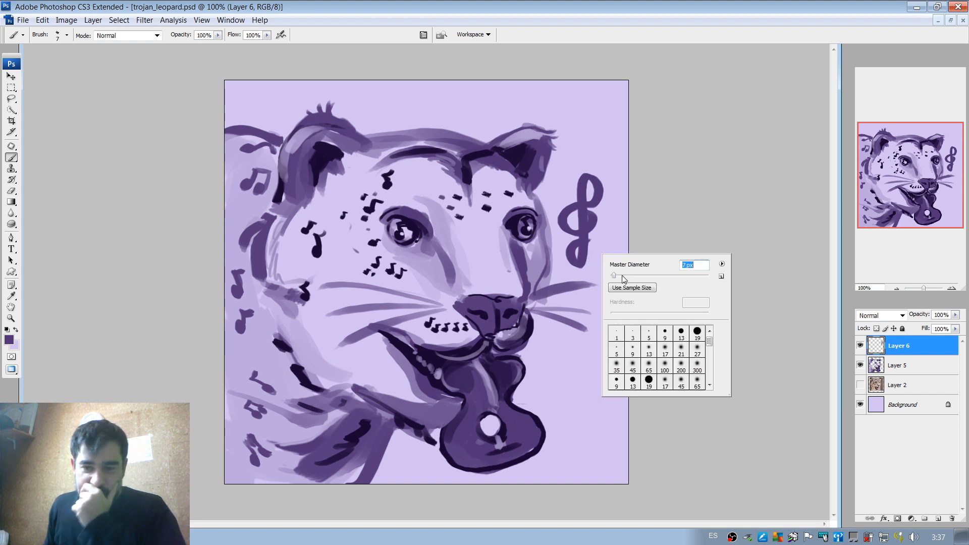
click(906, 371)
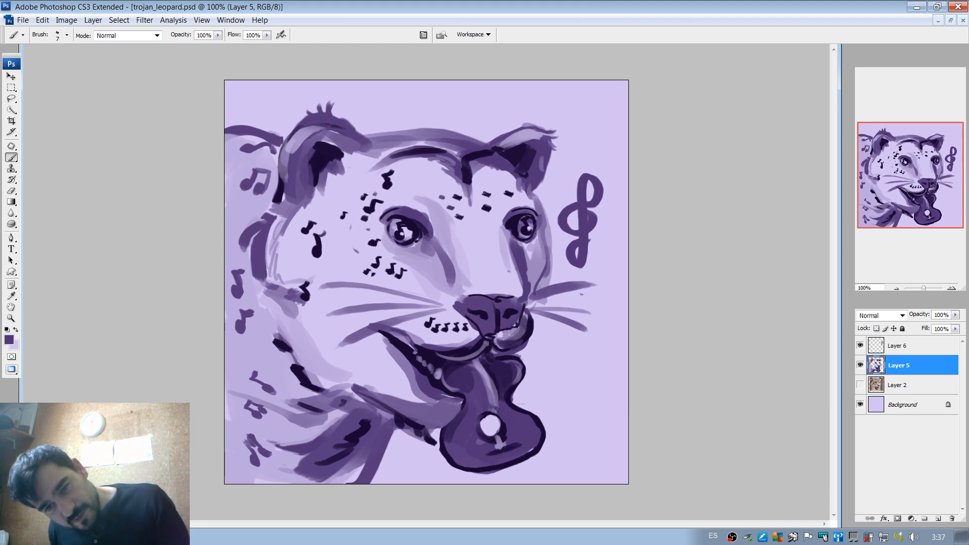
mouse_move(601, 111)
mouse_down()
mouse_move(598, 134)
mouse_move(583, 133)
mouse_move(580, 122)
mouse_move(602, 98)
mouse_move(591, 102)
mouse_move(580, 160)
mouse_up()
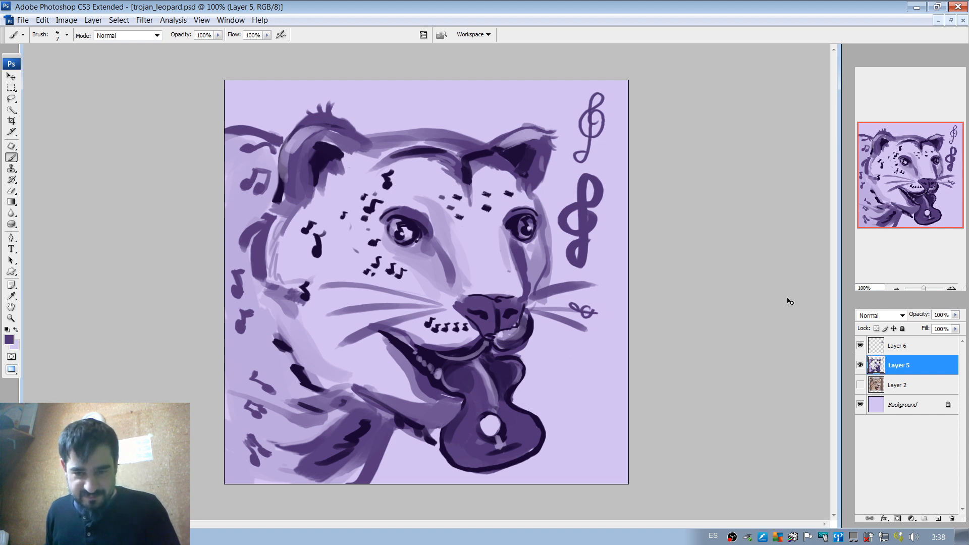
key(ctrl+z)
key(ctrl+alt+z)
key(ctrl+alt+z)
key(ctrl+alt+z)
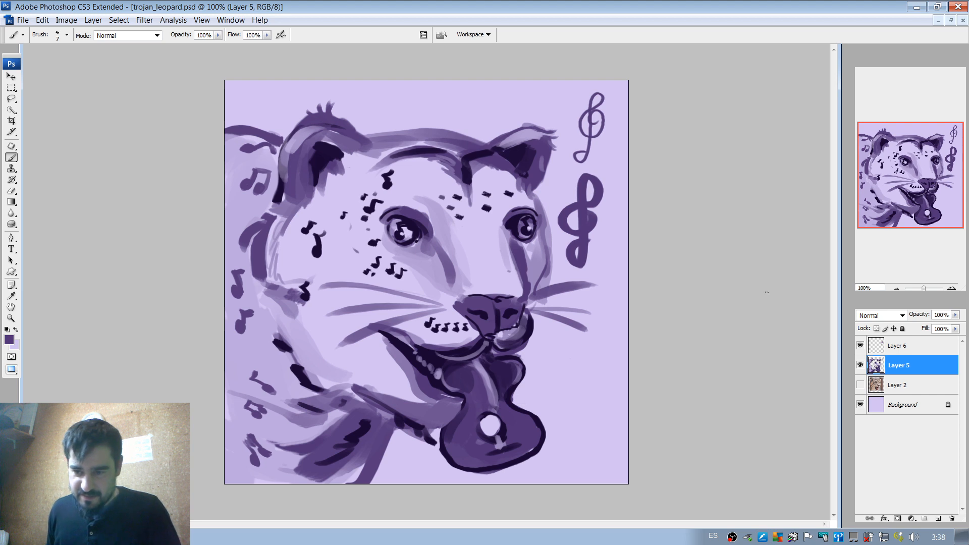
Delete Layer 6 with the thick treble clef and erase the thin clef beside the far ear.
click(859, 346)
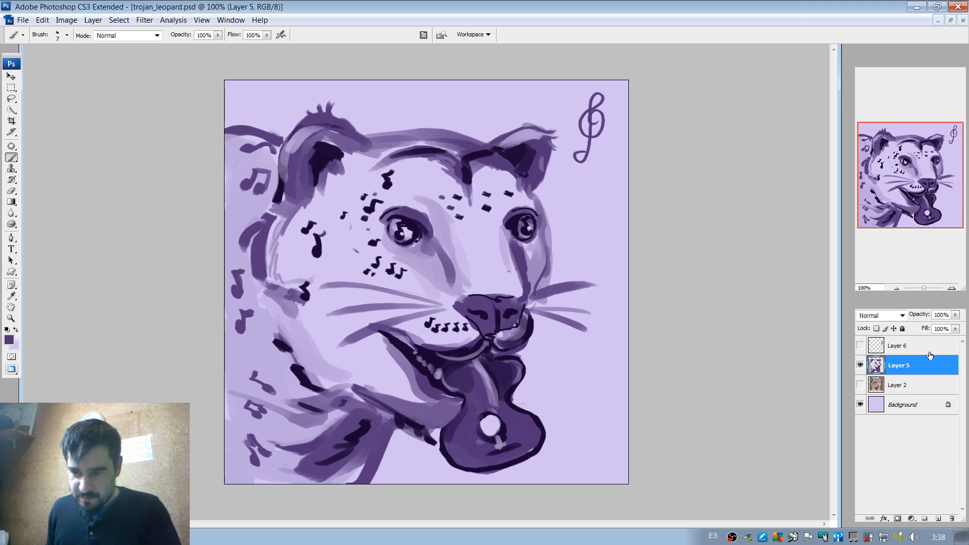
drag(929, 350, 952, 518)
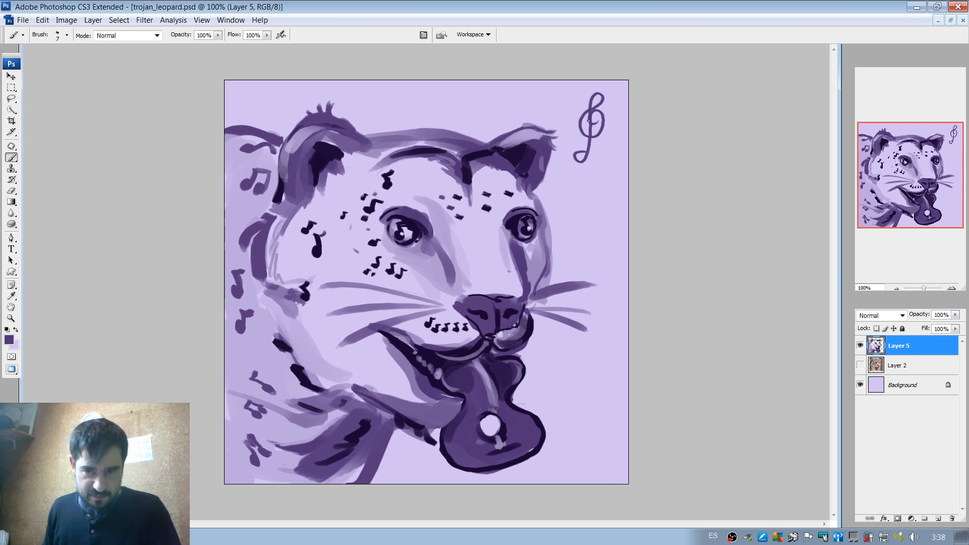
key(e)
drag(589, 119, 591, 156)
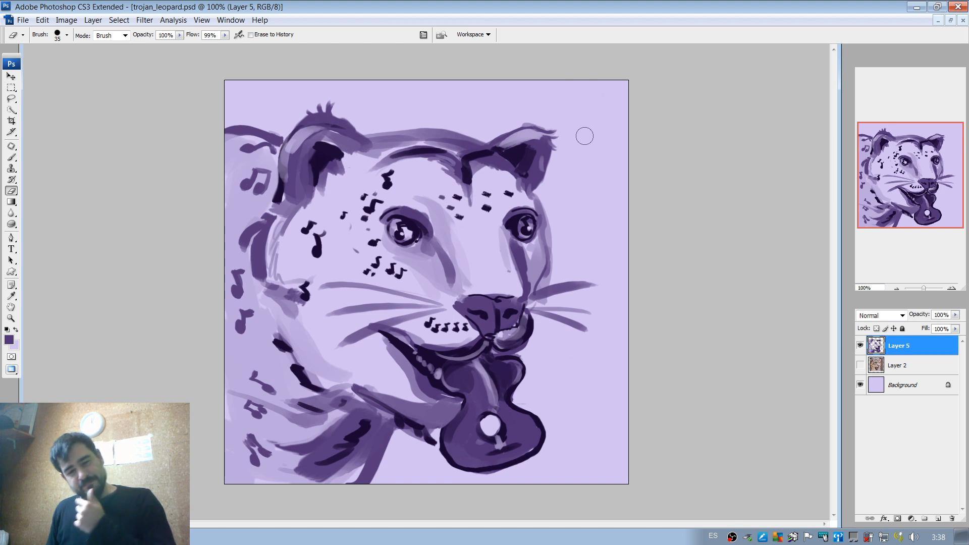
Paint a thin line along the upper near whisker with the 7 px brush in the near eye's darkest purple, undoing trial strokes.
key(b)
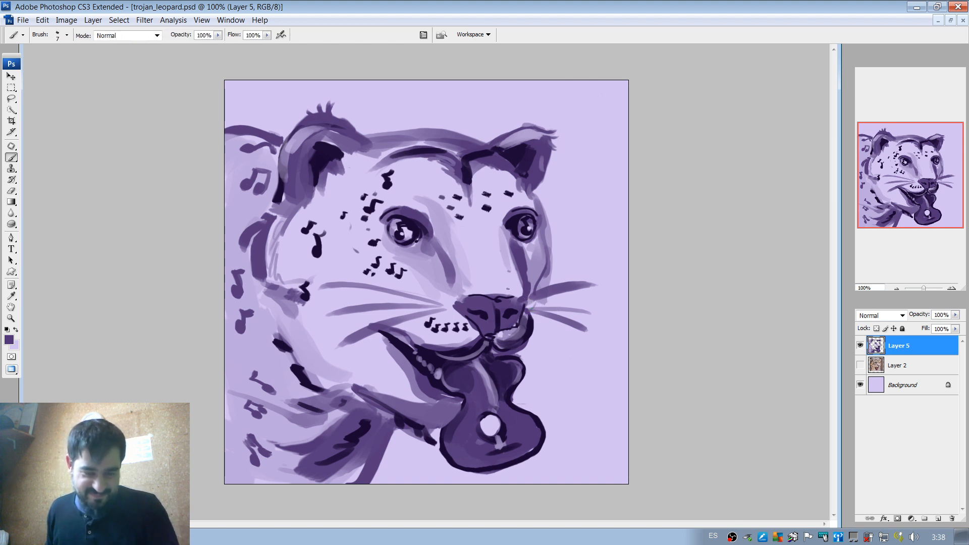
alt+click(417, 225)
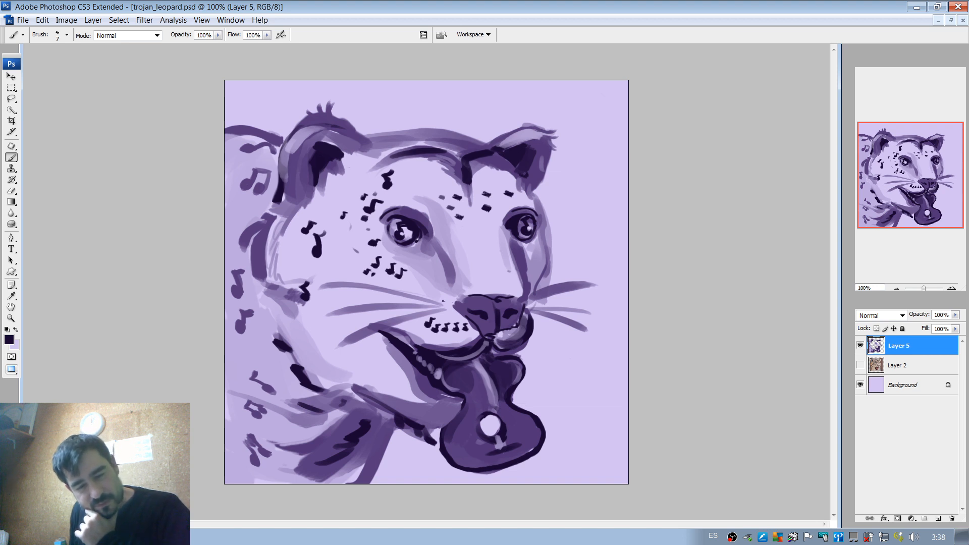
drag(437, 301, 331, 272)
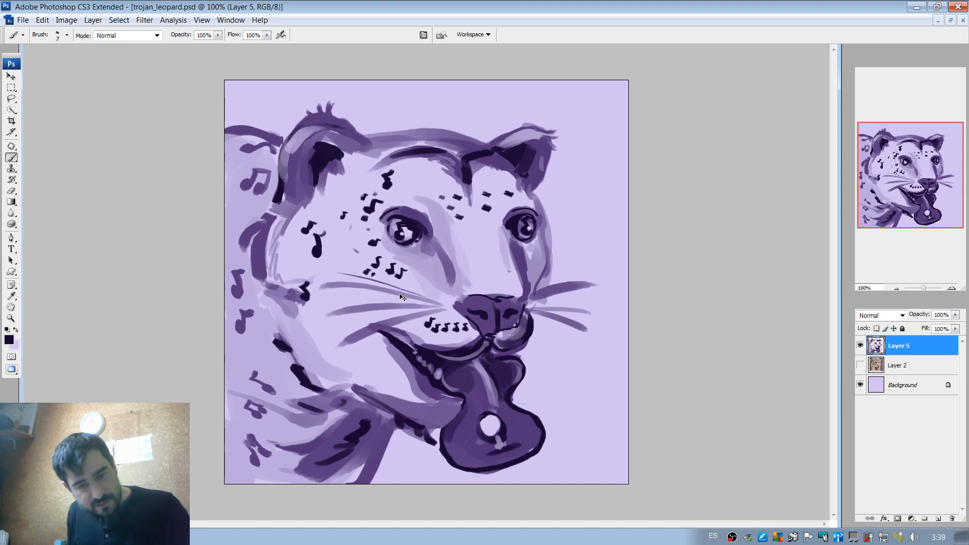
key(ctrl+z)
drag(434, 303, 339, 276)
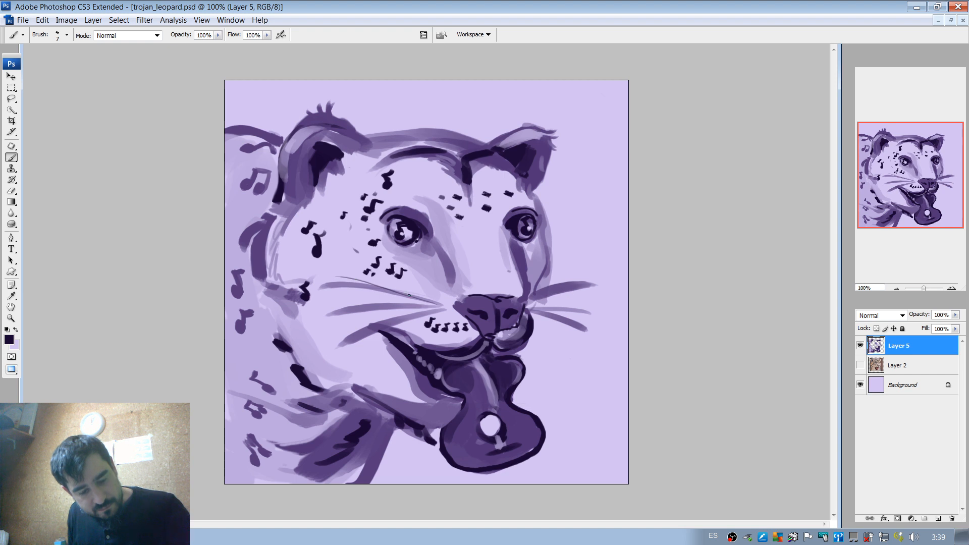
key(ctrl+z)
drag(435, 304, 346, 281)
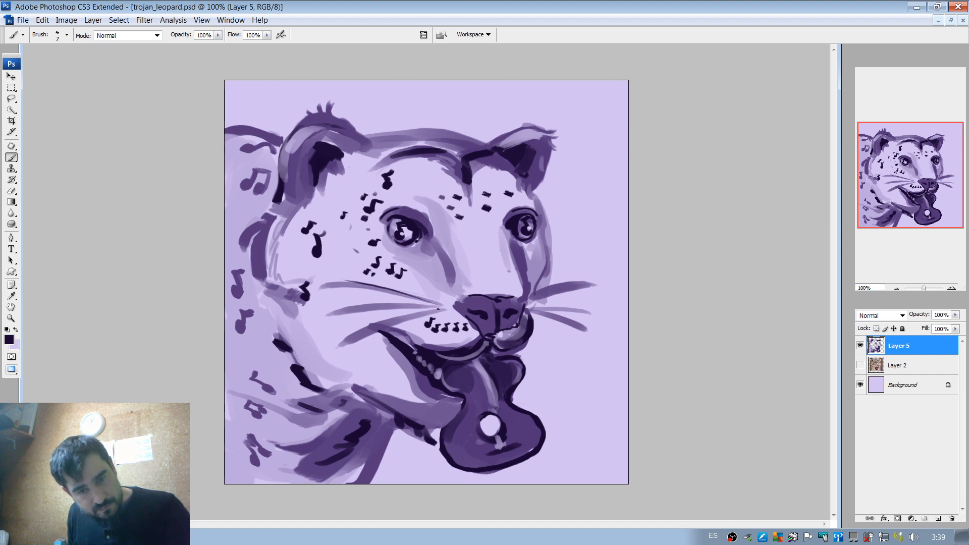
Paint thin dark lines along the middle near whisker and just below it, undoing trial strokes.
drag(435, 307, 358, 302)
key(ctrl+z)
drag(428, 307, 343, 303)
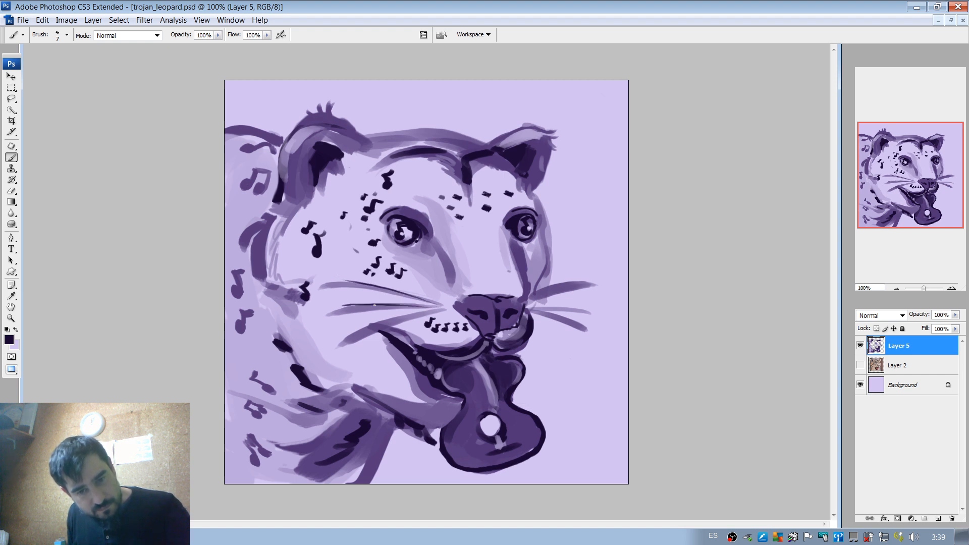
key(ctrl+z)
drag(442, 307, 352, 305)
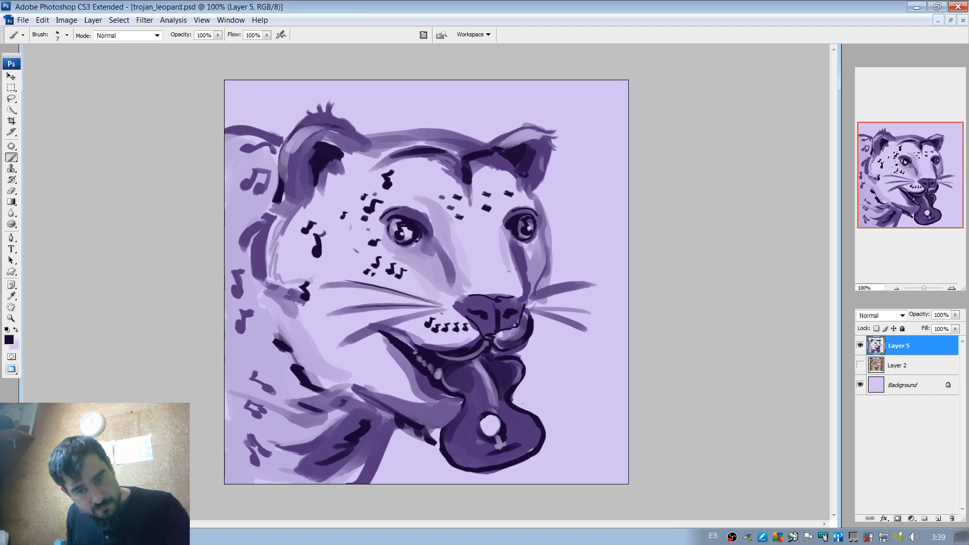
drag(440, 312, 371, 324)
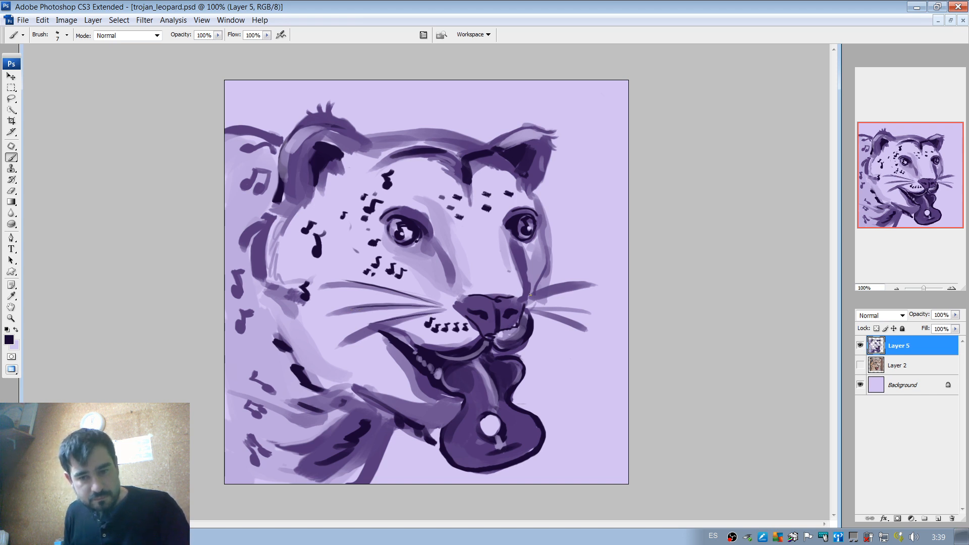
Paint thin dark lines along the upper, middle and lower far whiskers with the 7 px brush.
drag(530, 295, 618, 287)
key(ctrl+z)
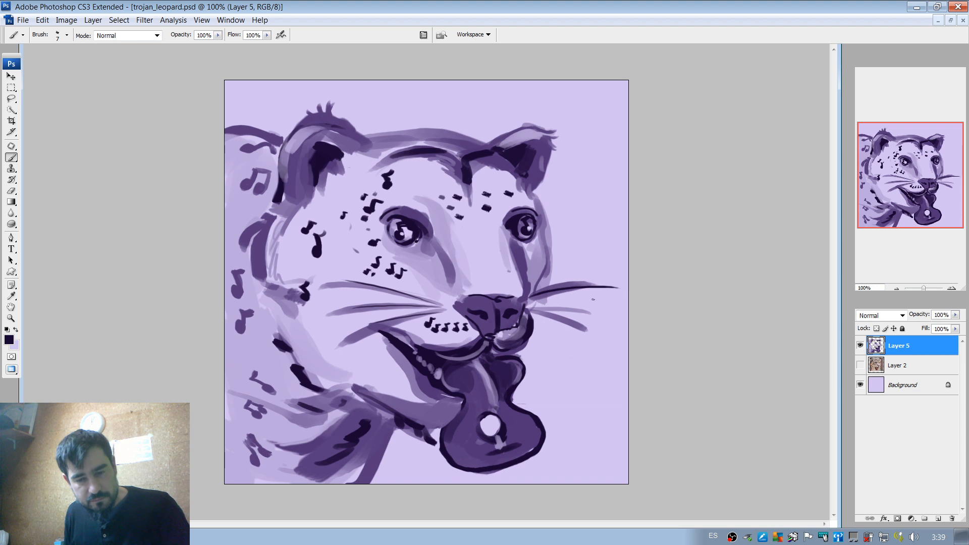
drag(534, 303, 595, 320)
drag(530, 308, 590, 343)
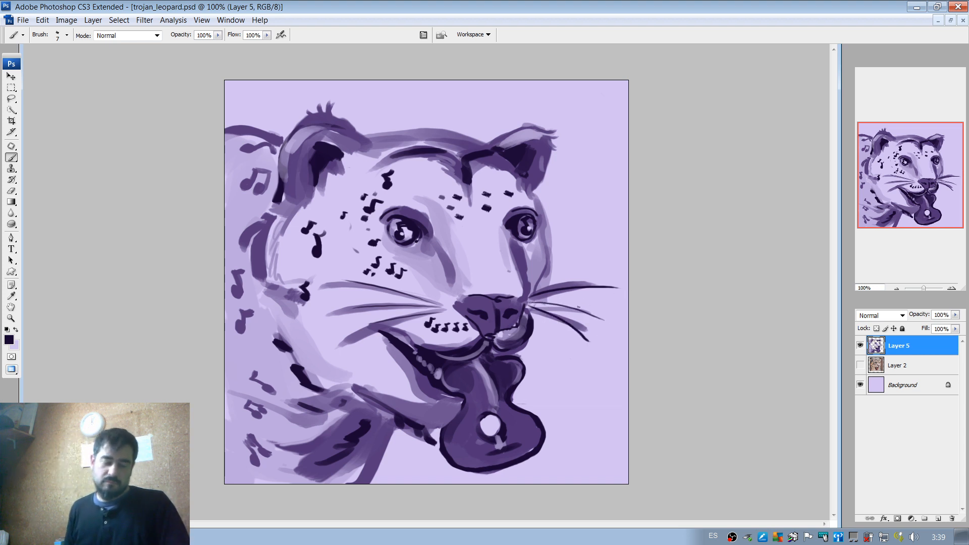
Erase the lower far whisker with the eraser enlarged to 49 px.
key(e)
right_click(582, 325)
drag(622, 334, 588, 339)
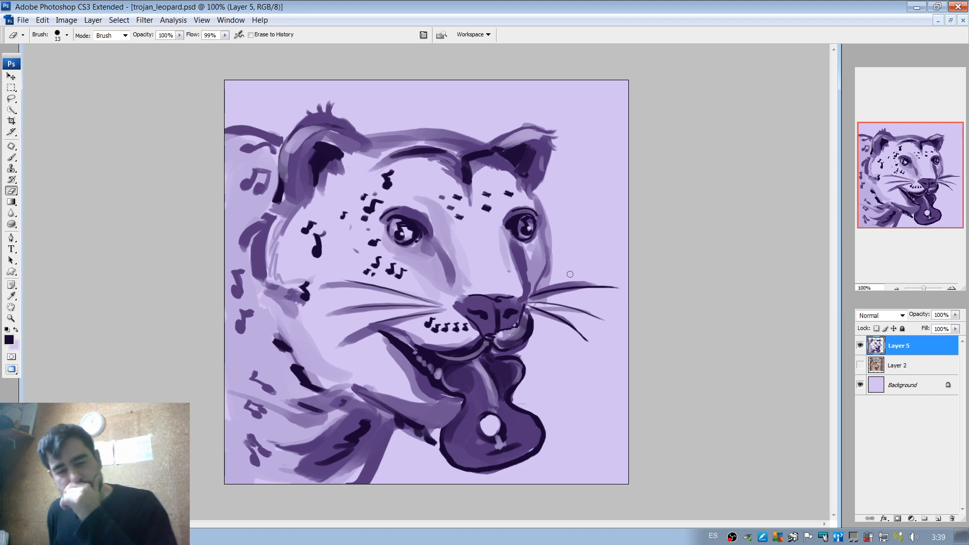
right_click(586, 315)
drag(606, 336, 618, 336)
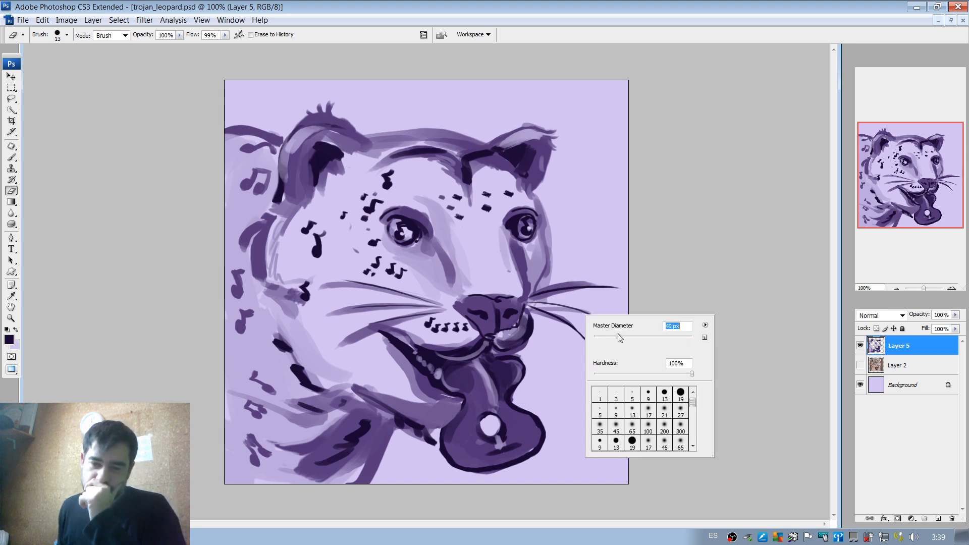
click(560, 338)
mouse_move(554, 321)
mouse_down()
mouse_move(597, 346)
mouse_move(545, 315)
mouse_move(553, 314)
mouse_up()
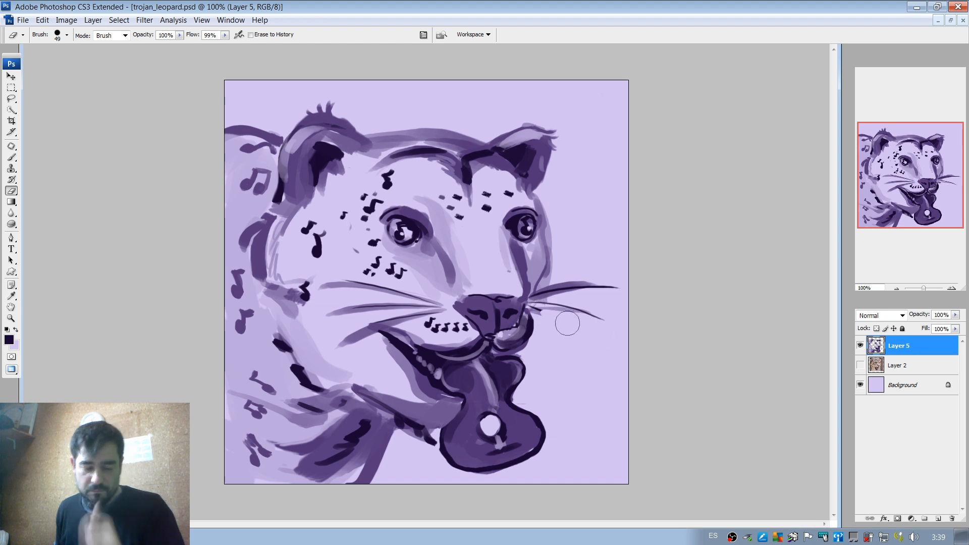
Try several thin dark strokes as a replacement for the lower far whisker, undoing the trials.
key(b)
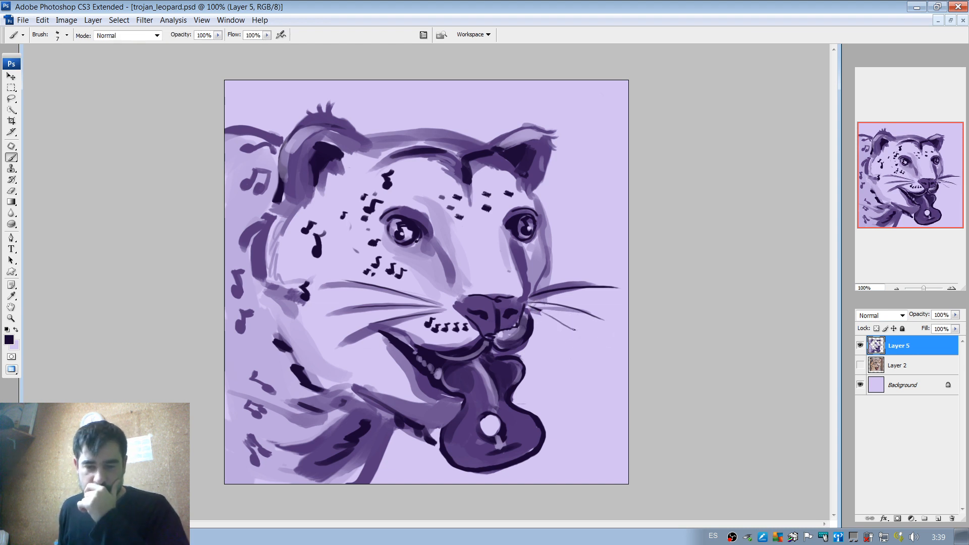
drag(534, 308, 608, 332)
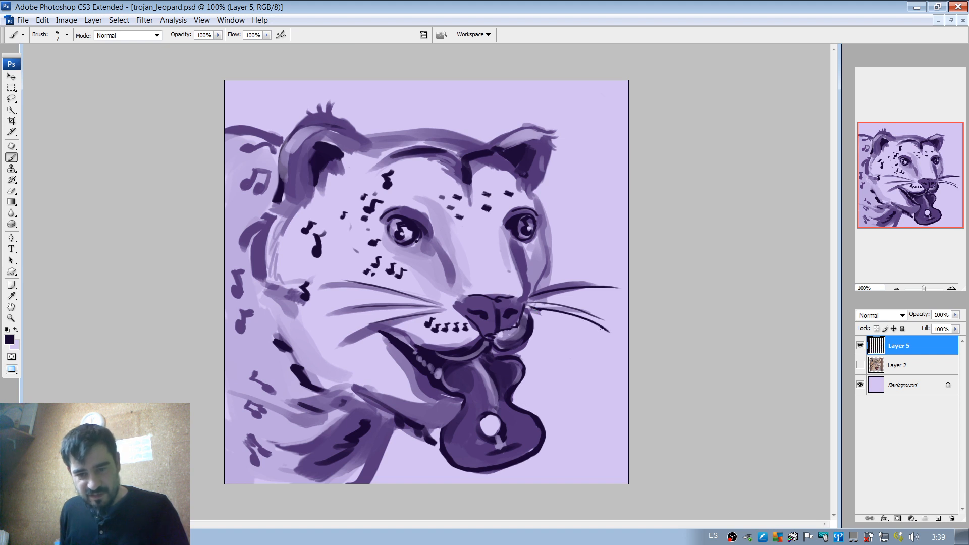
key(ctrl+z)
drag(529, 307, 591, 331)
key(ctrl+z)
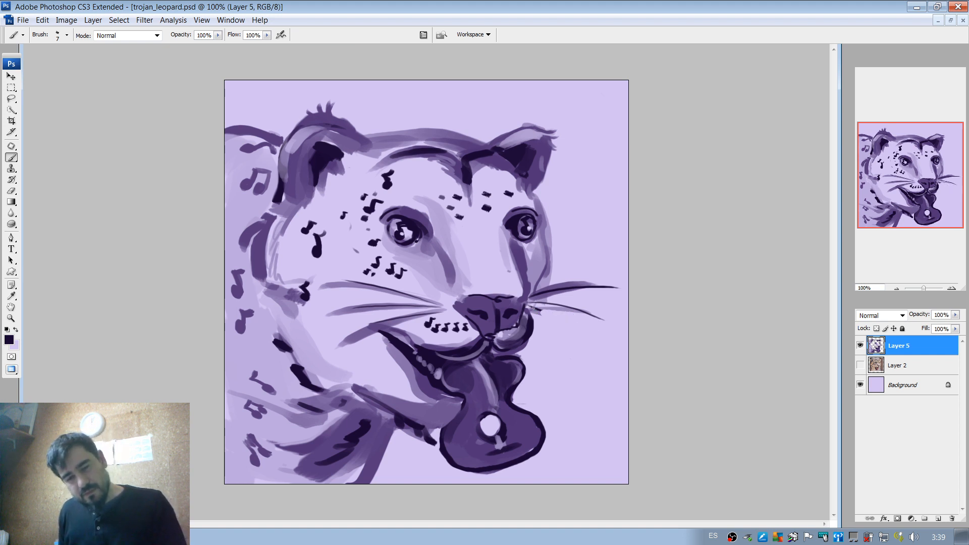
drag(529, 305, 601, 329)
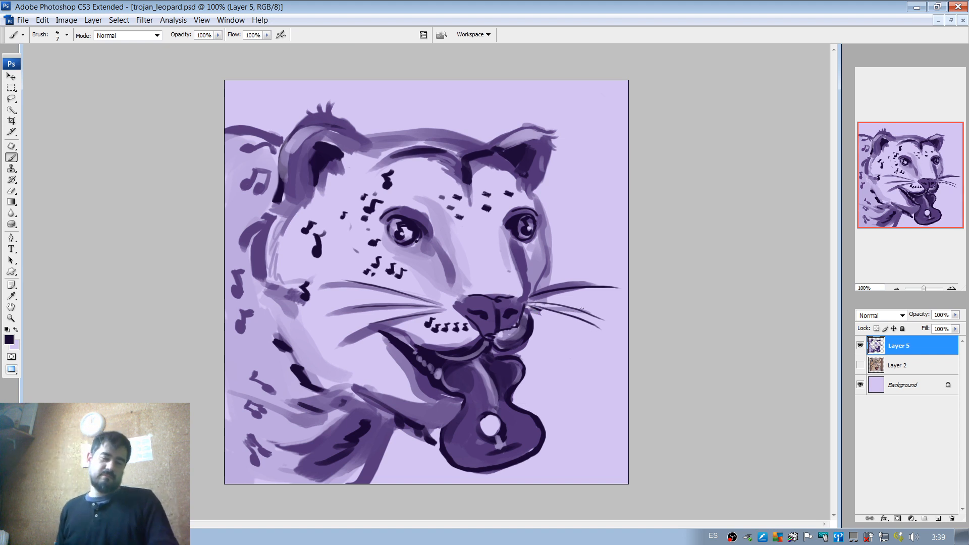
key(ctrl+z)
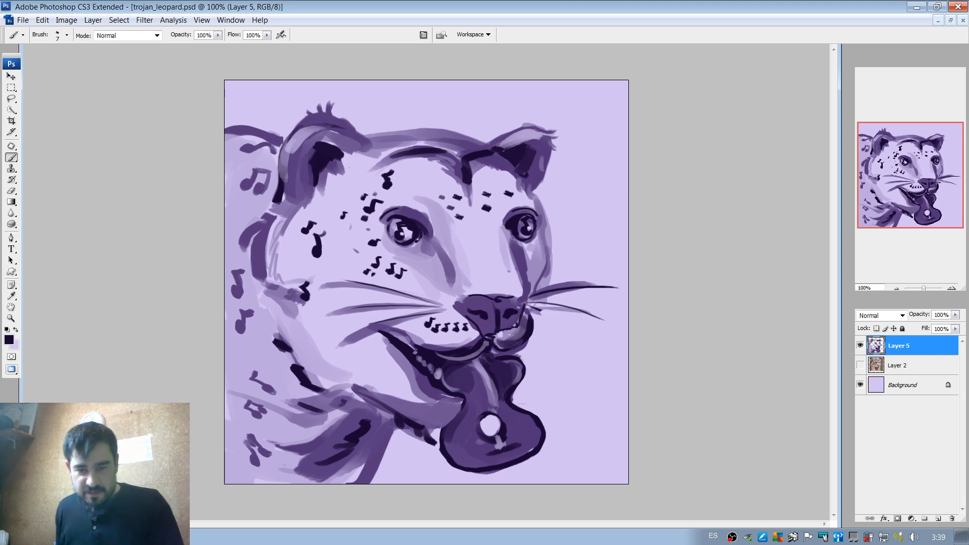
drag(536, 309, 600, 340)
key(ctrl+z)
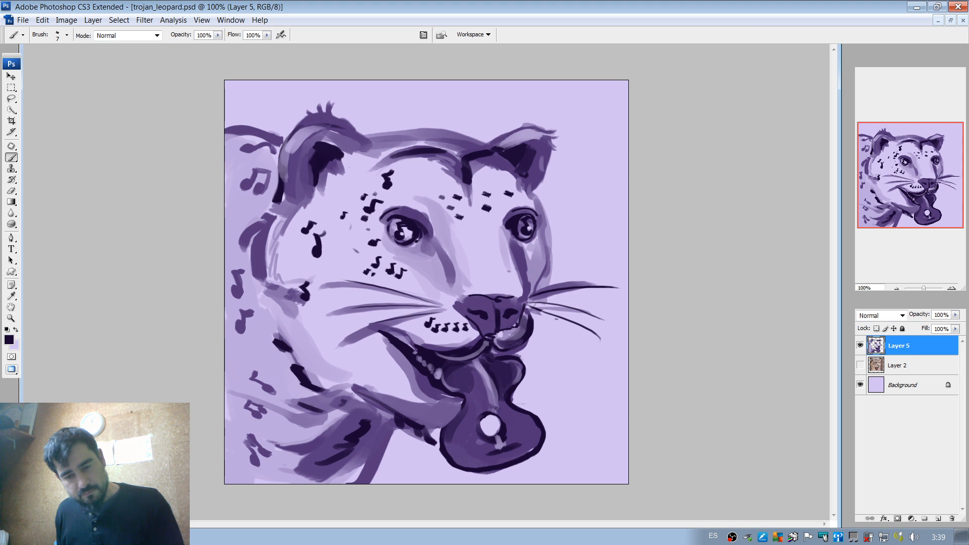
key(ctrl+z)
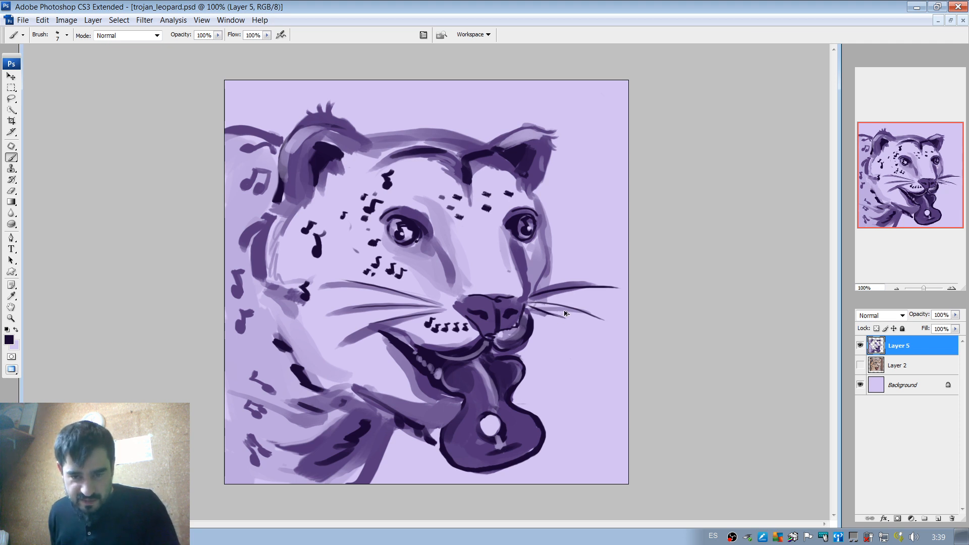
drag(545, 314, 588, 341)
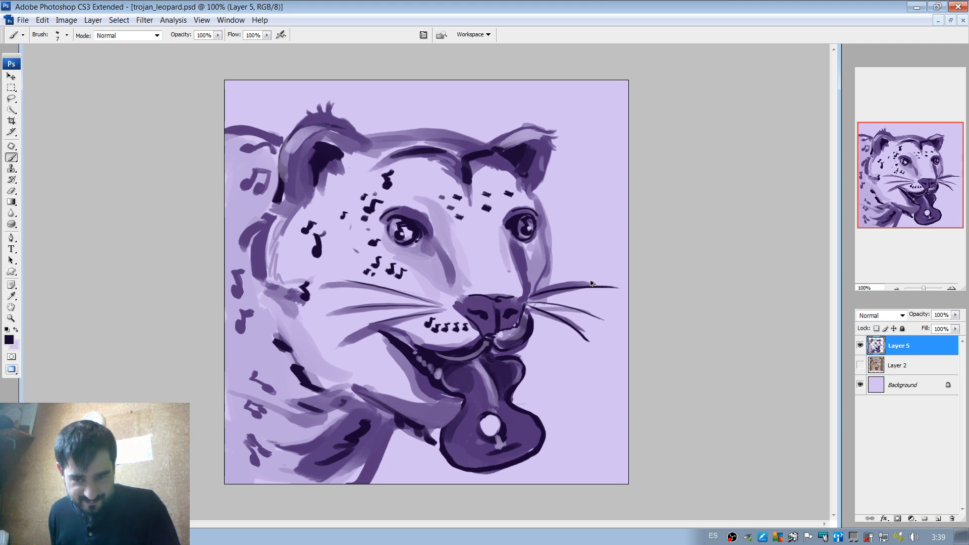
Undo back to the upper far whisker's line and repaint longer thin lines along the middle and lower far whiskers.
key(ctrl+alt+z)
key(ctrl+alt+z)
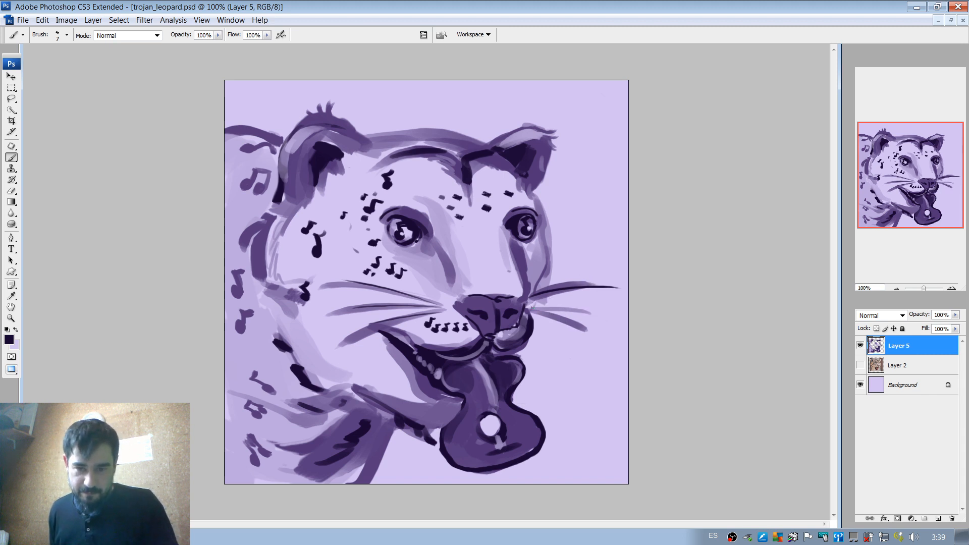
drag(532, 306, 612, 317)
drag(530, 309, 619, 341)
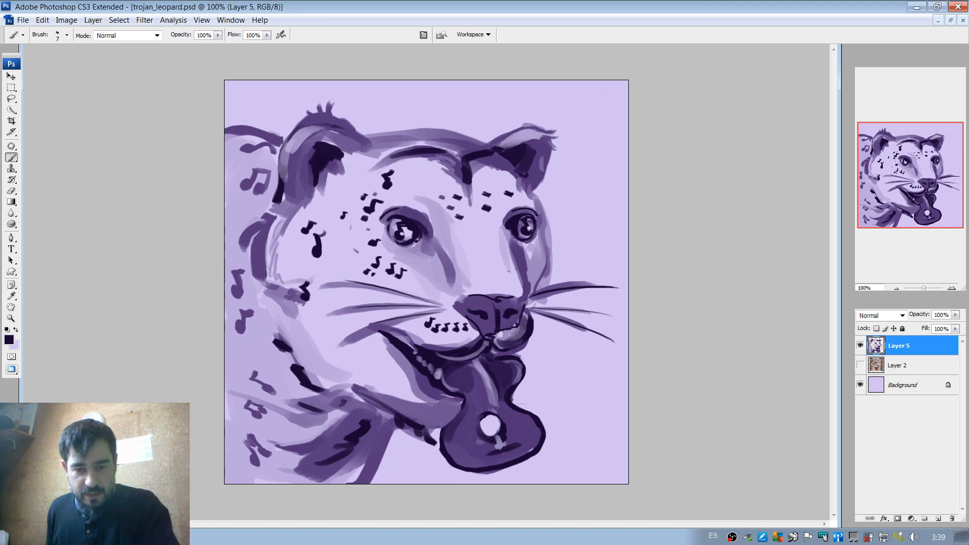
Create a new layer above Layer 5, choose the soft 200 px round brush and set the foreground colour to cyan #46f0ee.
click(938, 519)
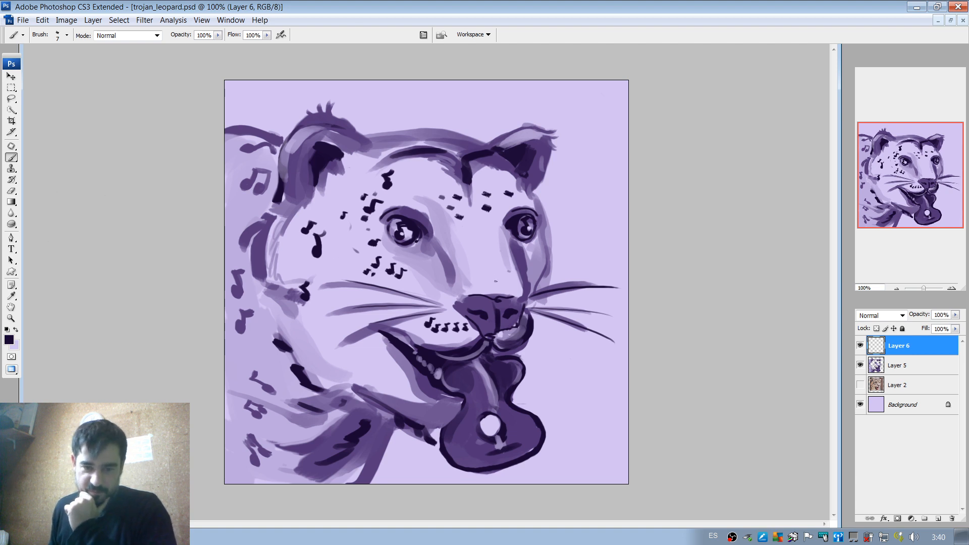
right_click(496, 281)
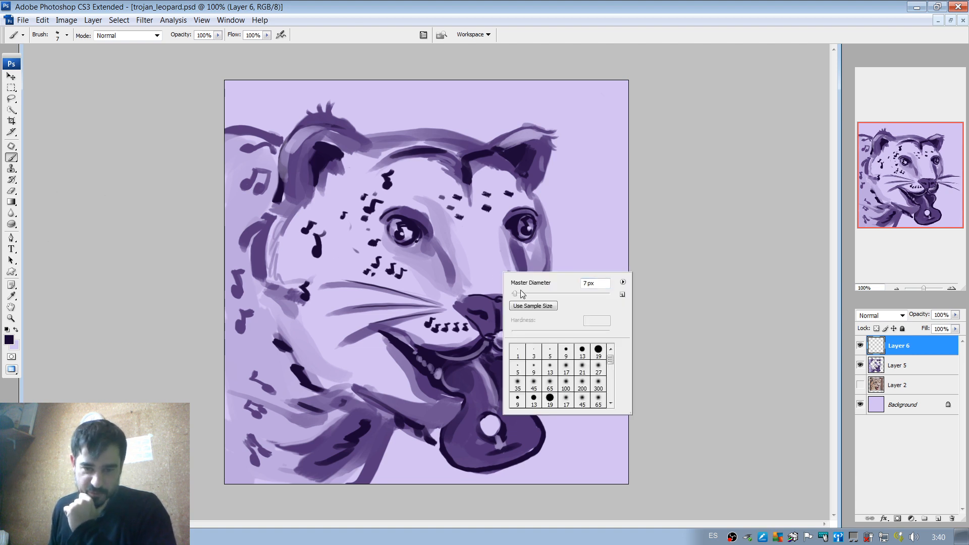
click(582, 385)
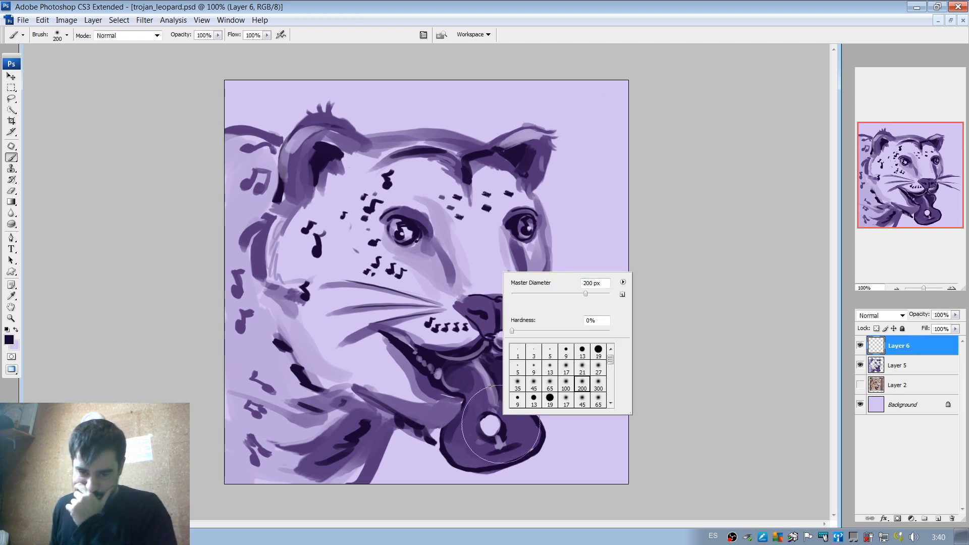
click(10, 340)
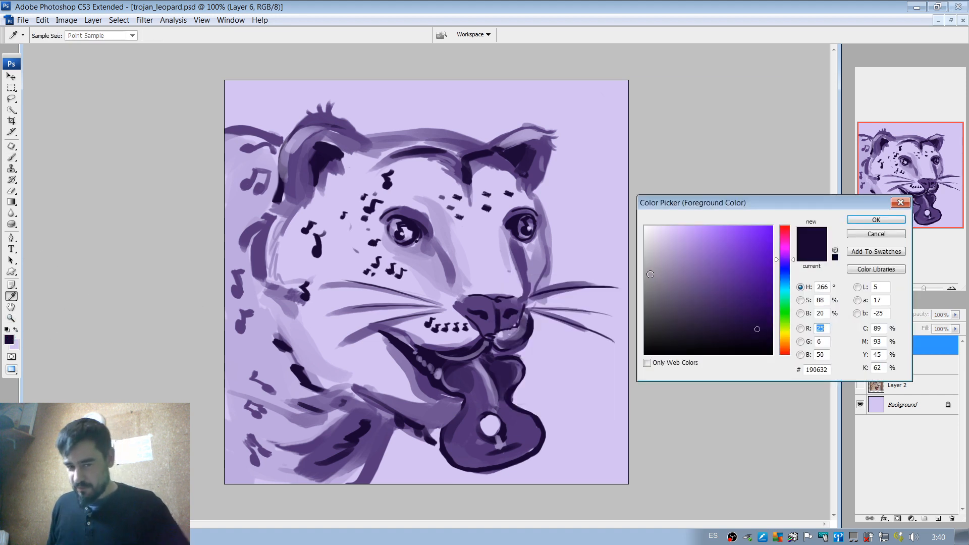
click(784, 291)
click(748, 235)
mouse_move(748, 235)
mouse_down()
mouse_move(736, 249)
mouse_move(737, 272)
mouse_move(717, 257)
mouse_move(720, 239)
mouse_up()
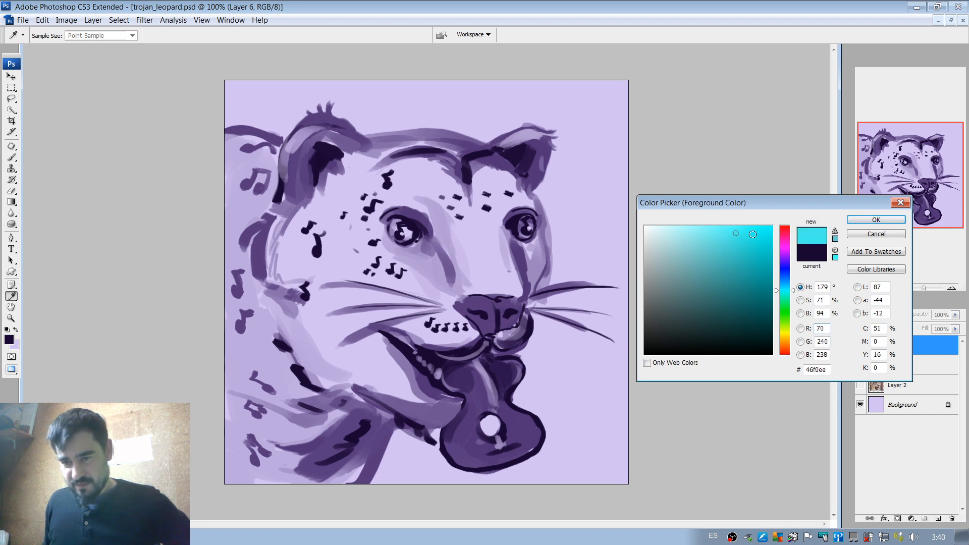
click(876, 220)
Paint a curling cyan trail from the guitar tongue's sound hole up over the far whiskers with a 48 px soft brush.
key(b)
right_click(551, 347)
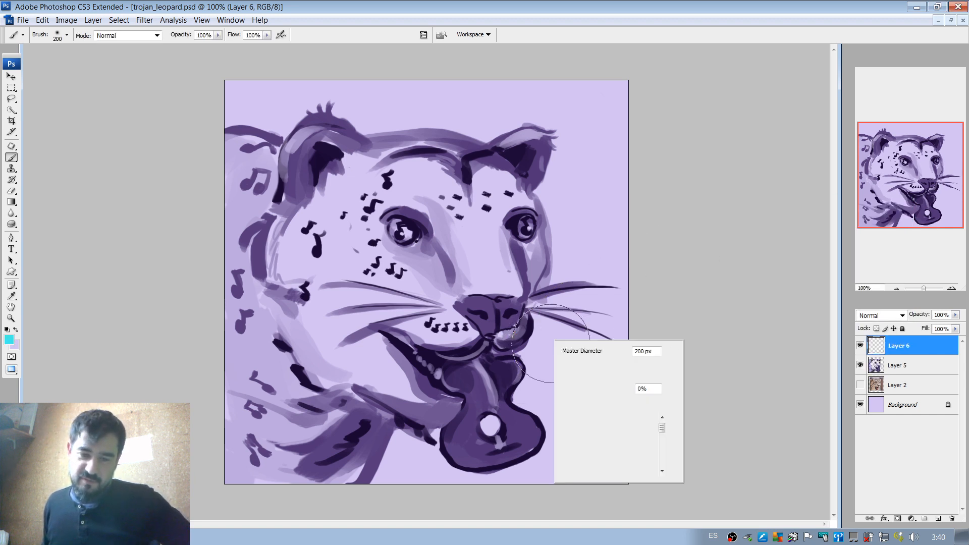
click(493, 419)
mouse_move(497, 419)
mouse_down()
mouse_move(504, 394)
mouse_move(505, 413)
mouse_move(498, 397)
mouse_move(519, 404)
mouse_move(517, 385)
mouse_move(530, 380)
mouse_move(518, 376)
mouse_move(568, 377)
mouse_move(564, 362)
mouse_move(565, 380)
mouse_move(577, 379)
mouse_move(590, 365)
mouse_move(575, 361)
mouse_move(581, 373)
mouse_move(565, 341)
mouse_up()
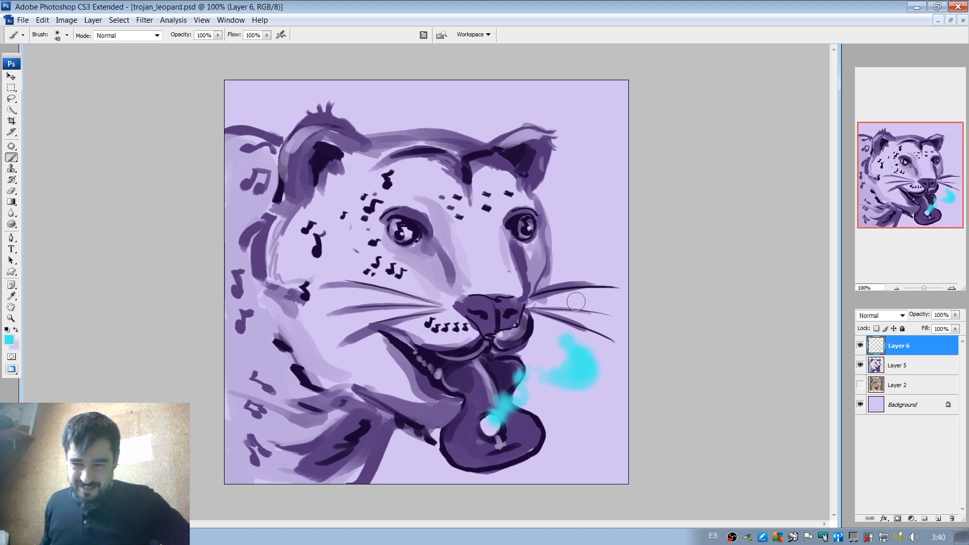
click(862, 347)
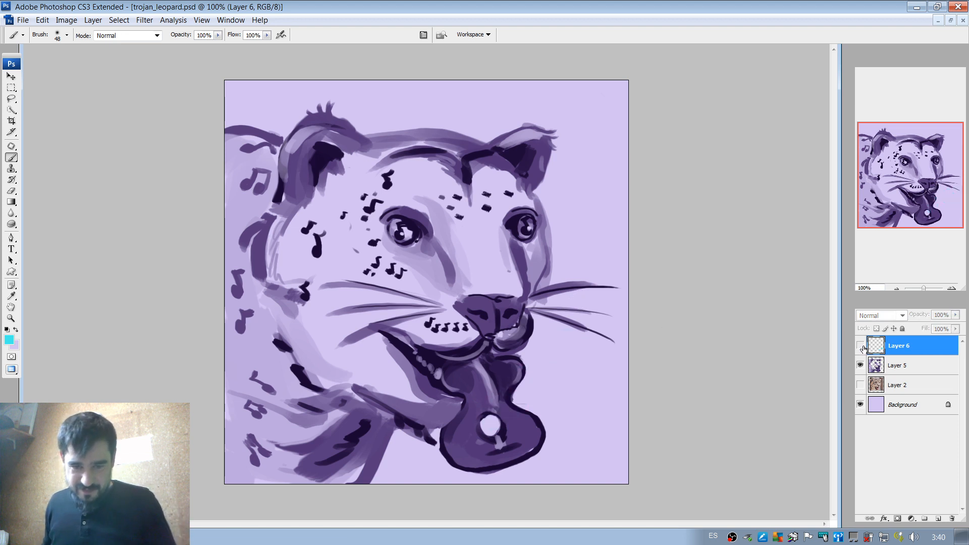
click(861, 346)
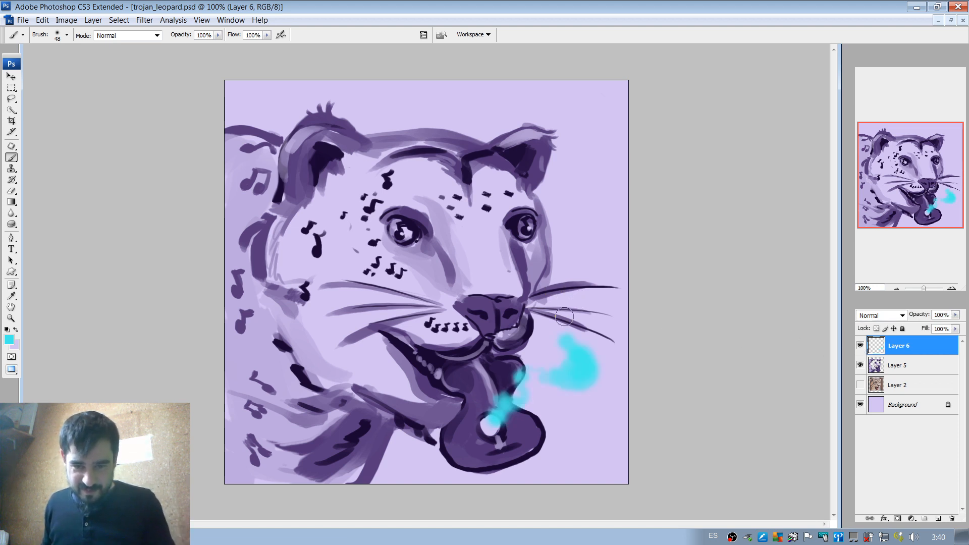
drag(563, 317, 593, 317)
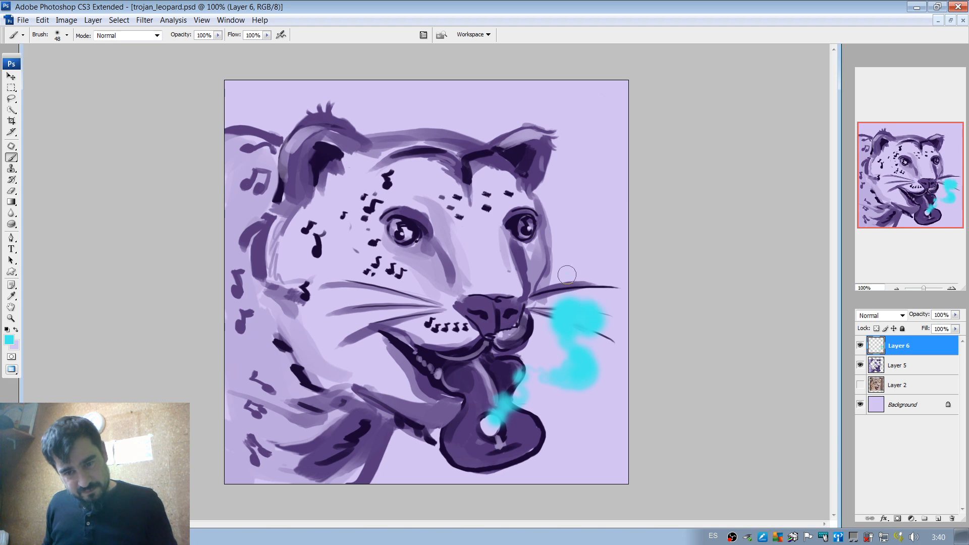
Extend the cyan trail with a soft cloud at the canvas edge above the far whiskers and scattered small dabs.
drag(567, 274, 565, 278)
mouse_move(594, 249)
mouse_down()
mouse_move(614, 263)
mouse_move(633, 241)
mouse_up()
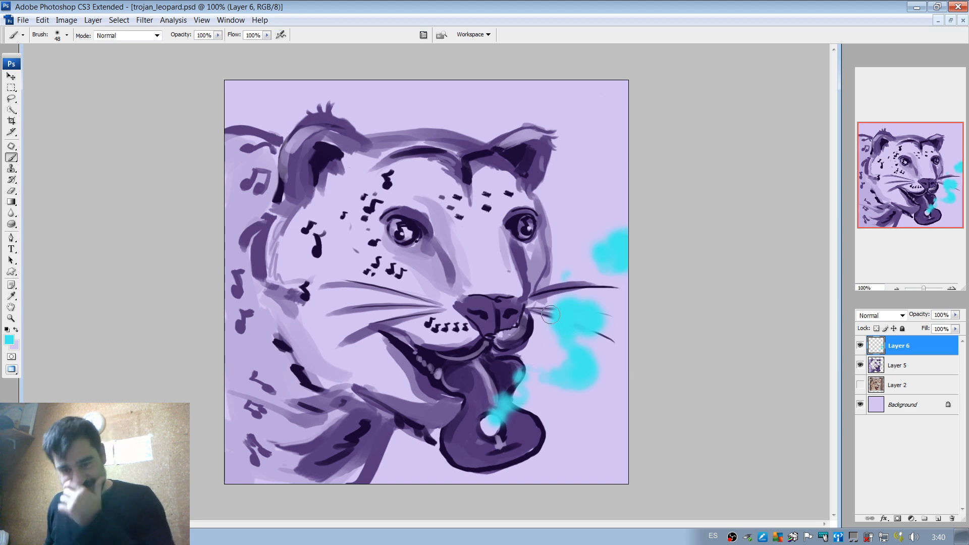
mouse_move(547, 333)
mouse_down()
mouse_move(558, 335)
mouse_move(551, 318)
mouse_up()
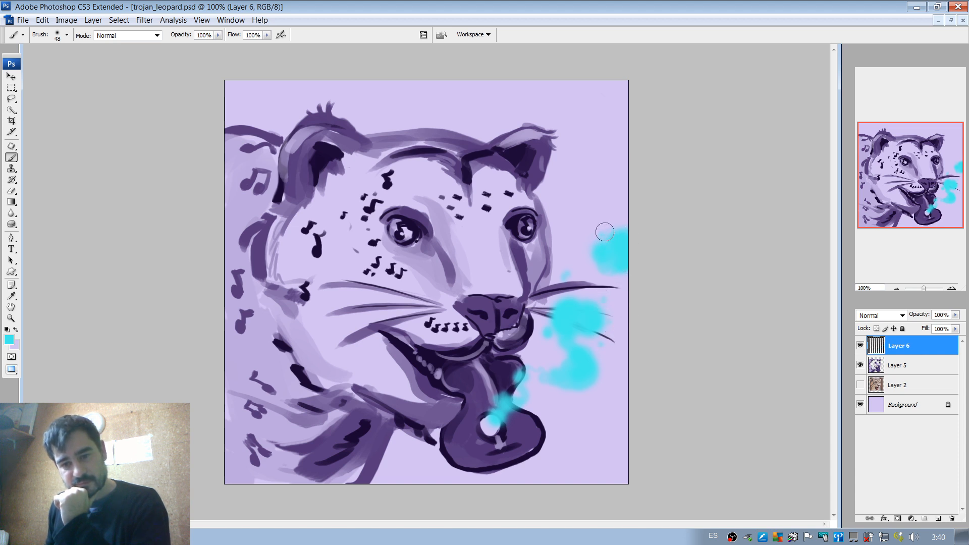
click(621, 200)
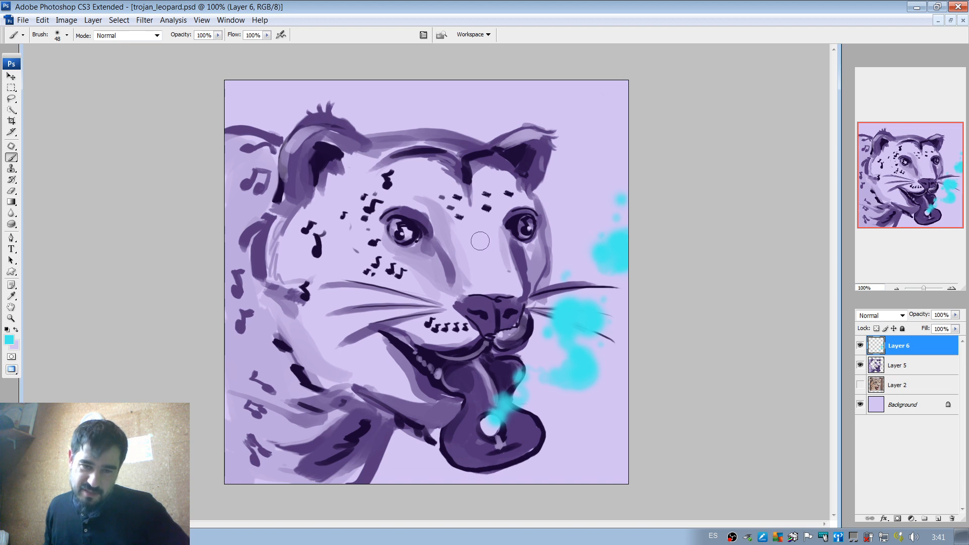
Try a cyan dab on the forehead and a broad cyan sweep across the far whiskers and muzzle, undoing both.
click(486, 204)
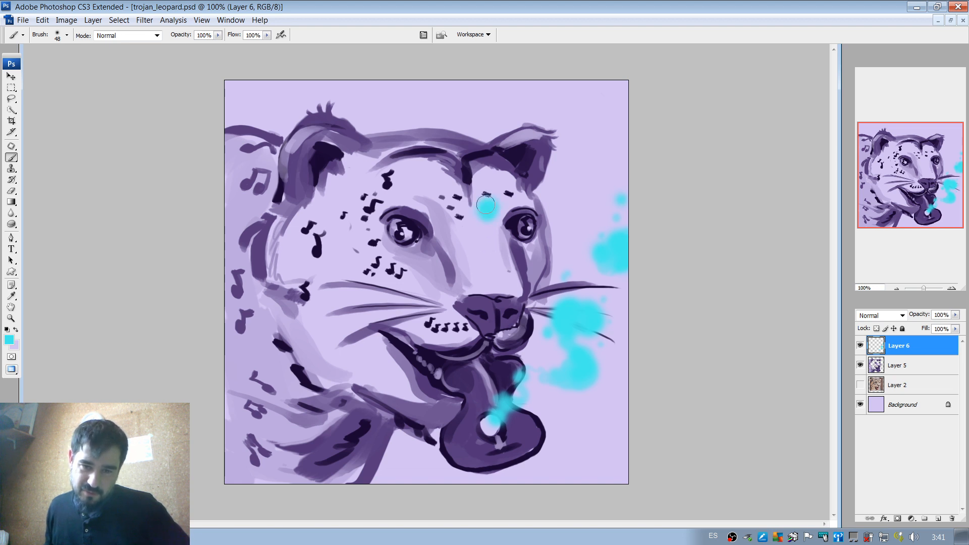
key(ctrl+z)
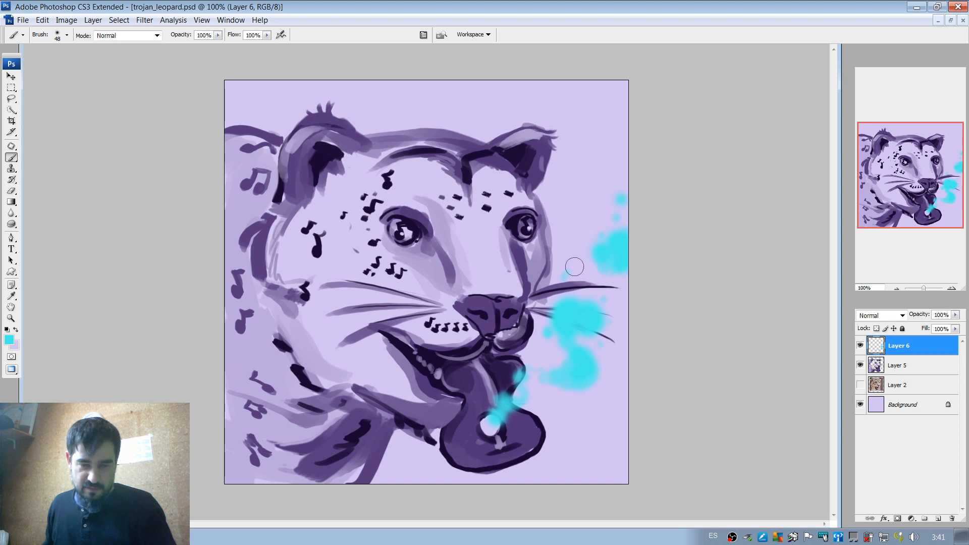
mouse_move(603, 247)
mouse_down()
mouse_move(608, 289)
mouse_move(586, 317)
mouse_up()
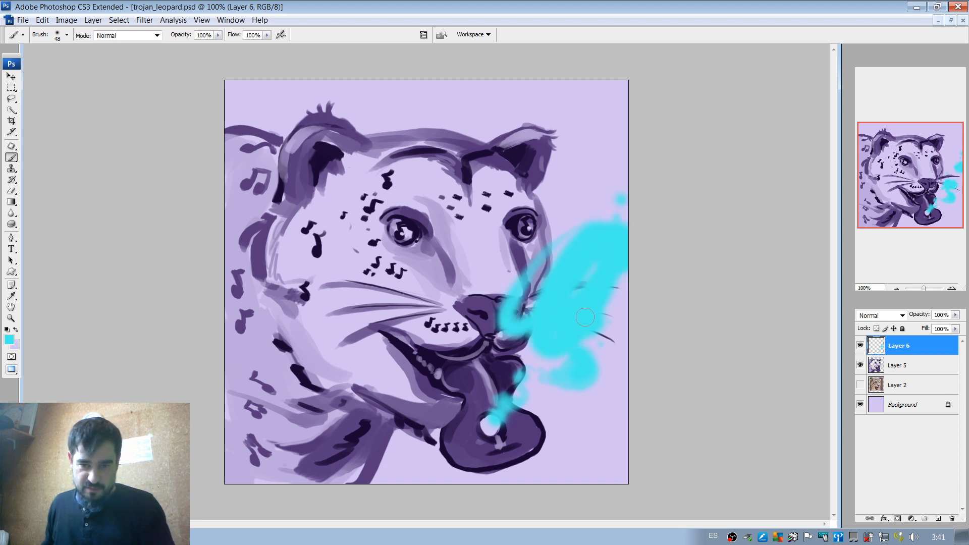
key(ctrl+z)
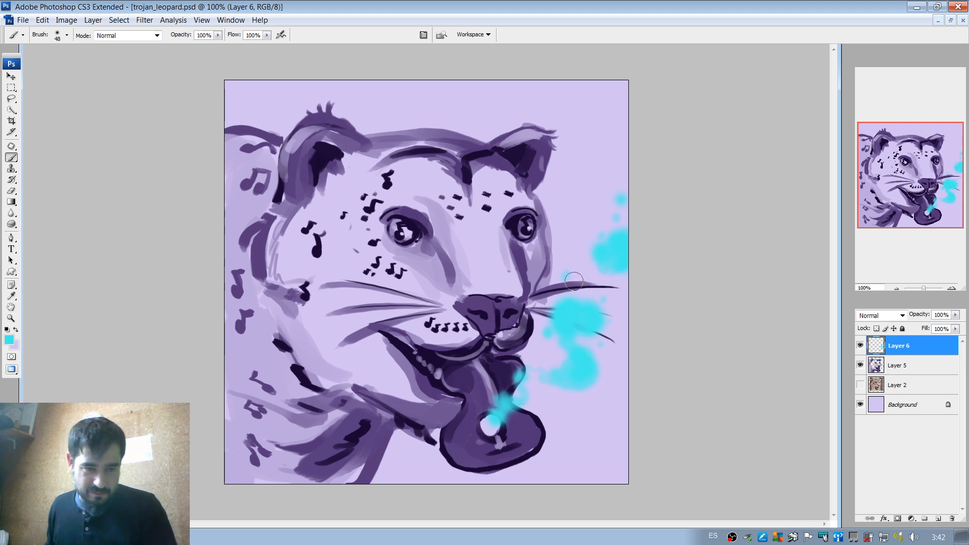
Change the foreground colour to a dark teal and reduce the soft round brush to 9 px.
click(9, 339)
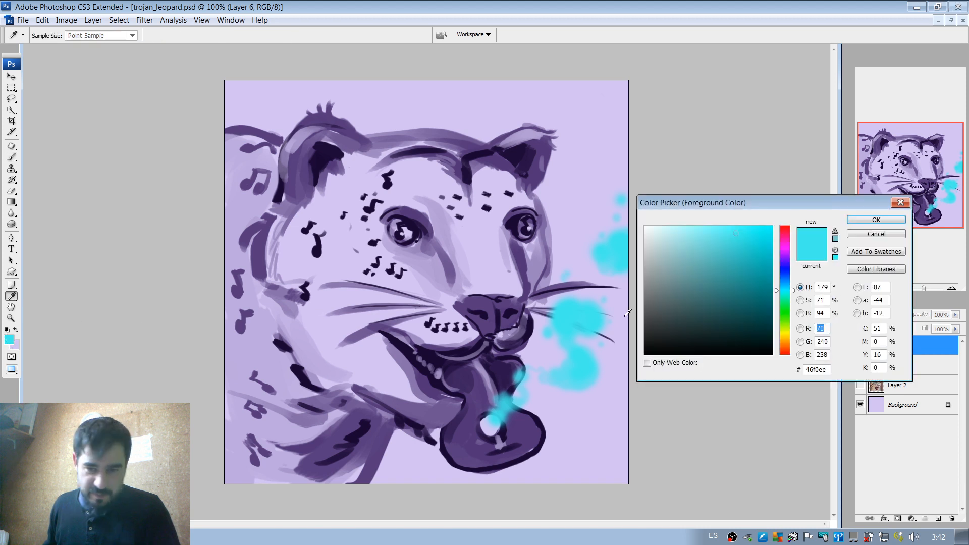
click(736, 301)
click(876, 219)
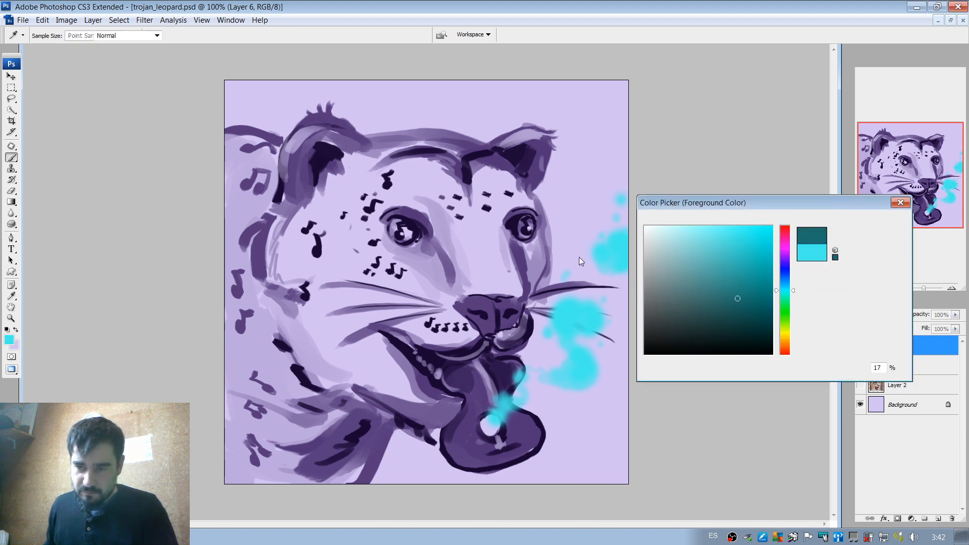
right_click(520, 245)
drag(547, 271, 539, 270)
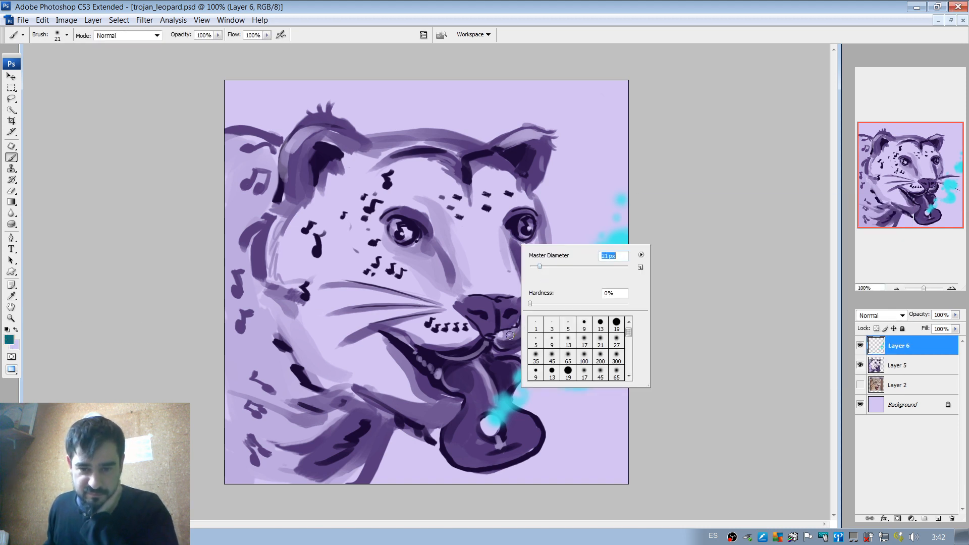
click(495, 427)
right_click(504, 370)
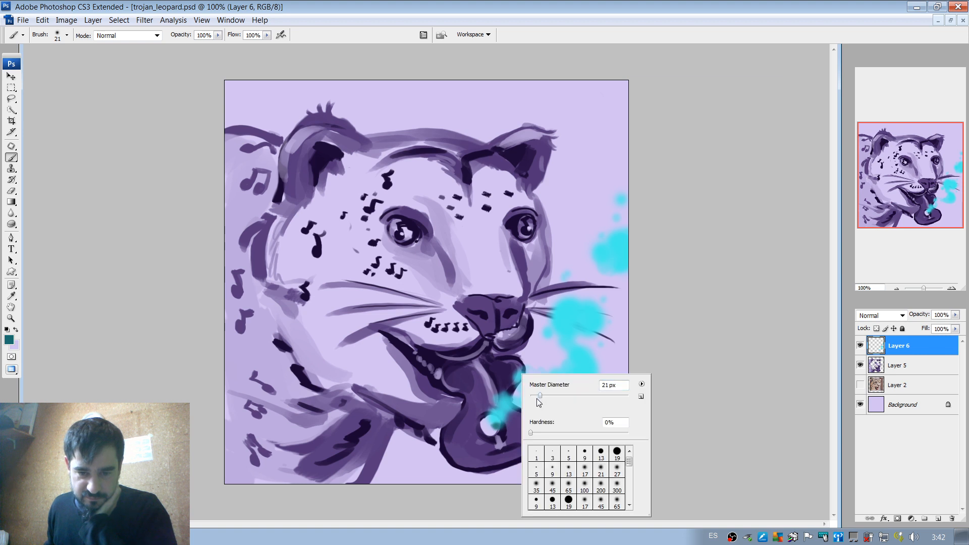
key(Return)
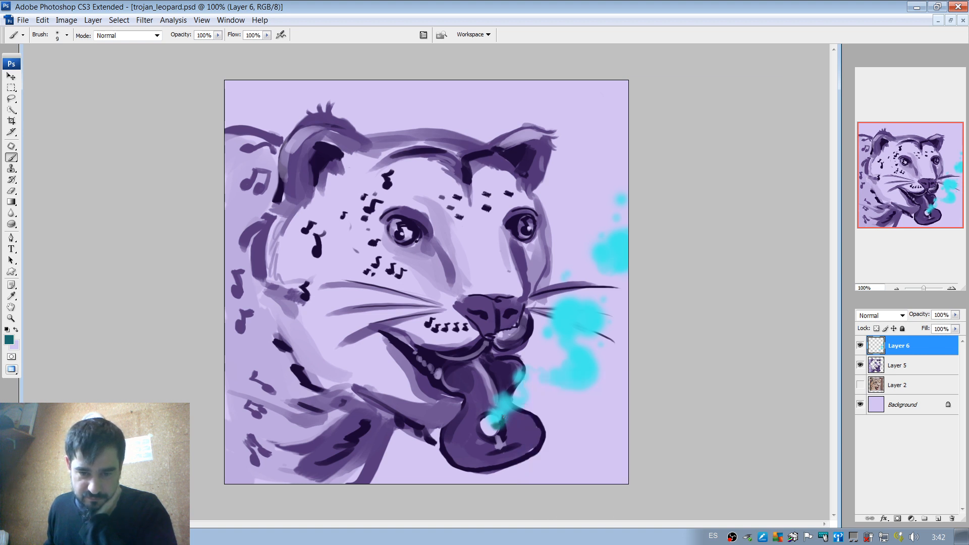
Paint dark teal curls on the trail above the sound hole and along the lower cloud, enlarging the soft brush to 19 px.
drag(503, 418, 519, 404)
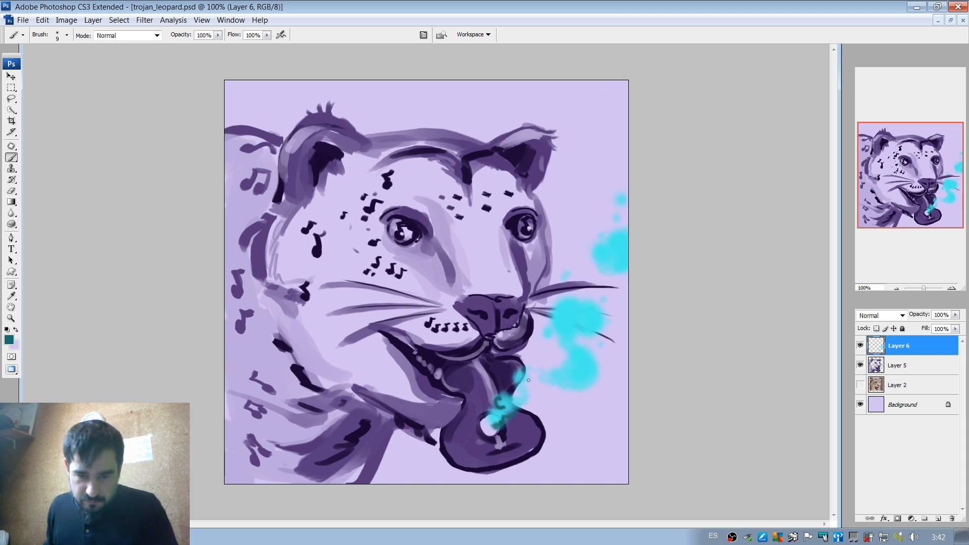
right_click(530, 383)
mouse_move(519, 393)
mouse_down()
mouse_move(592, 376)
mouse_move(581, 379)
mouse_move(589, 368)
mouse_move(581, 346)
mouse_move(549, 325)
mouse_move(578, 339)
mouse_move(594, 314)
mouse_up()
key(ctrl+z)
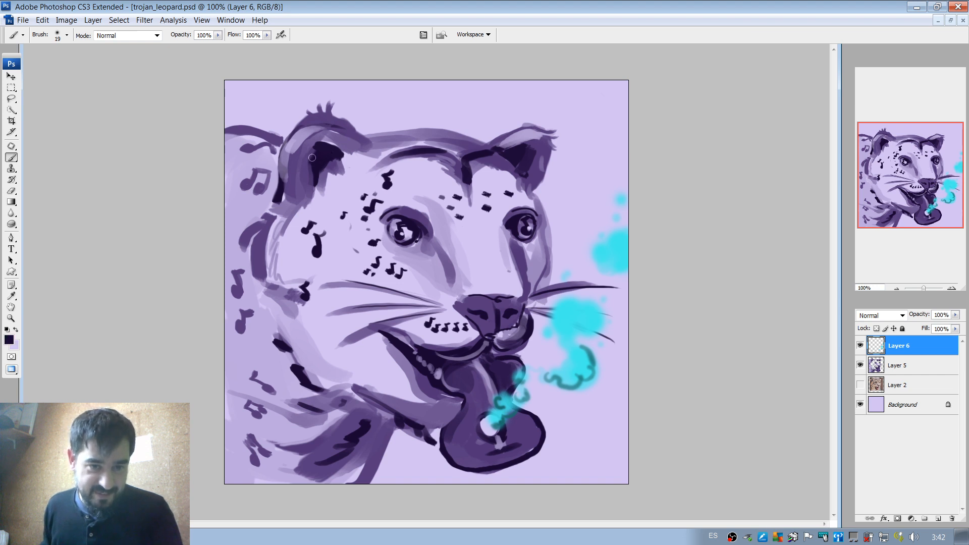
mouse_move(312, 158)
mouse_down()
mouse_move(304, 189)
mouse_move(310, 154)
mouse_move(320, 196)
mouse_up()
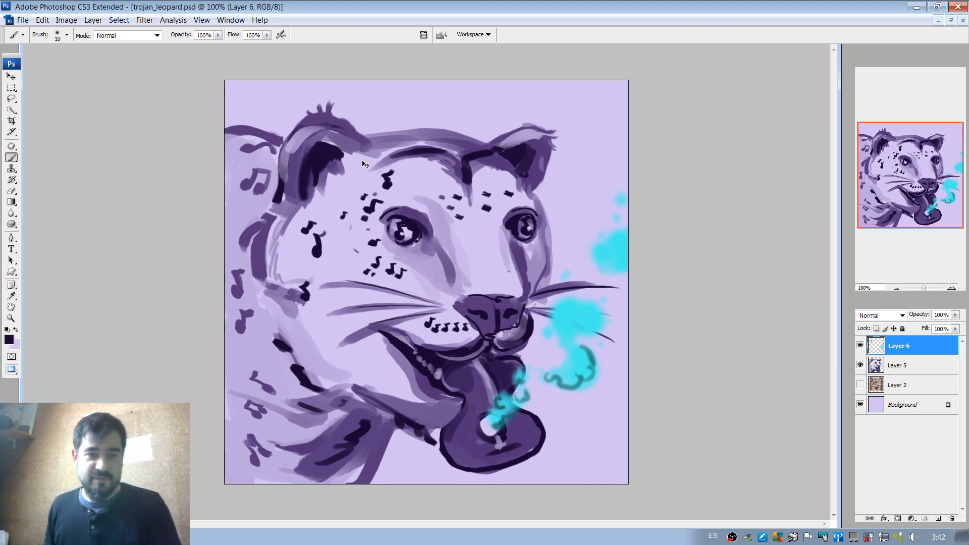
key(ctrl+z)
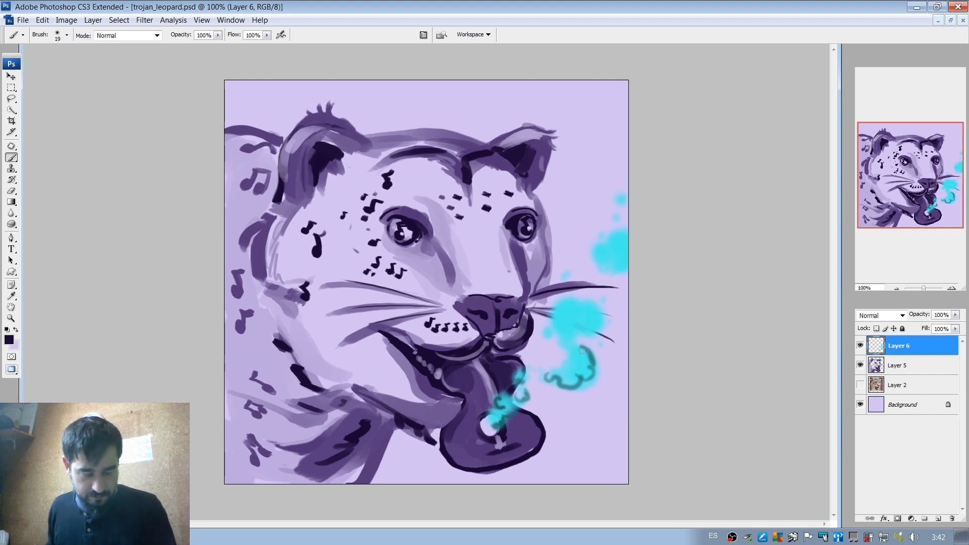
Sample teal from the trail and shade curling contours into the cloud over the far whiskers and the small dab above it.
alt+click(591, 356)
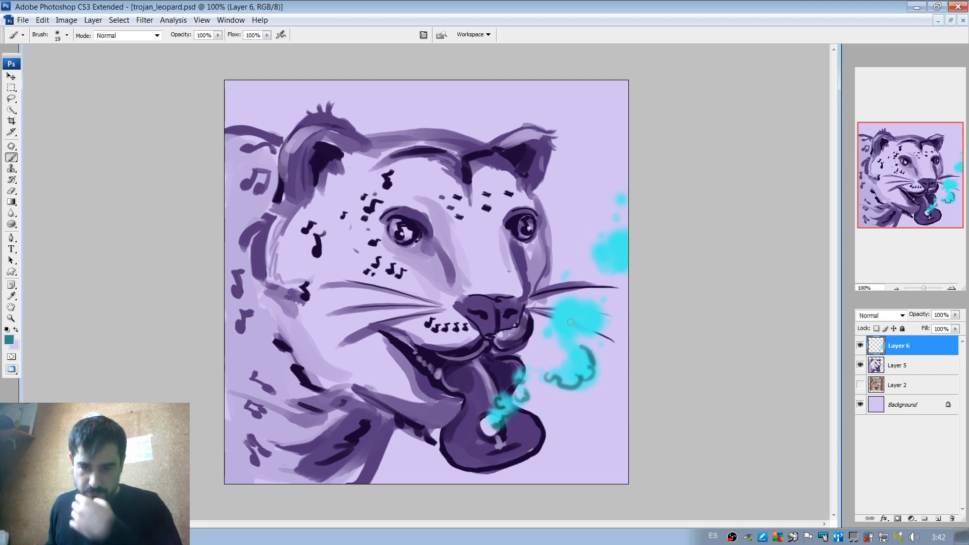
mouse_move(566, 326)
mouse_down()
mouse_move(607, 320)
mouse_move(568, 324)
mouse_move(593, 320)
mouse_move(599, 308)
mouse_move(594, 323)
mouse_move(602, 325)
mouse_move(573, 326)
mouse_move(574, 314)
mouse_move(578, 331)
mouse_move(596, 318)
mouse_move(568, 315)
mouse_move(591, 325)
mouse_move(562, 308)
mouse_move(573, 300)
mouse_move(560, 310)
mouse_move(557, 334)
mouse_move(583, 333)
mouse_move(563, 336)
mouse_move(557, 322)
mouse_move(570, 341)
mouse_move(557, 356)
mouse_move(572, 351)
mouse_move(534, 381)
mouse_up()
key(ctrl+z)
key(ctrl+z)
key(ctrl+z)
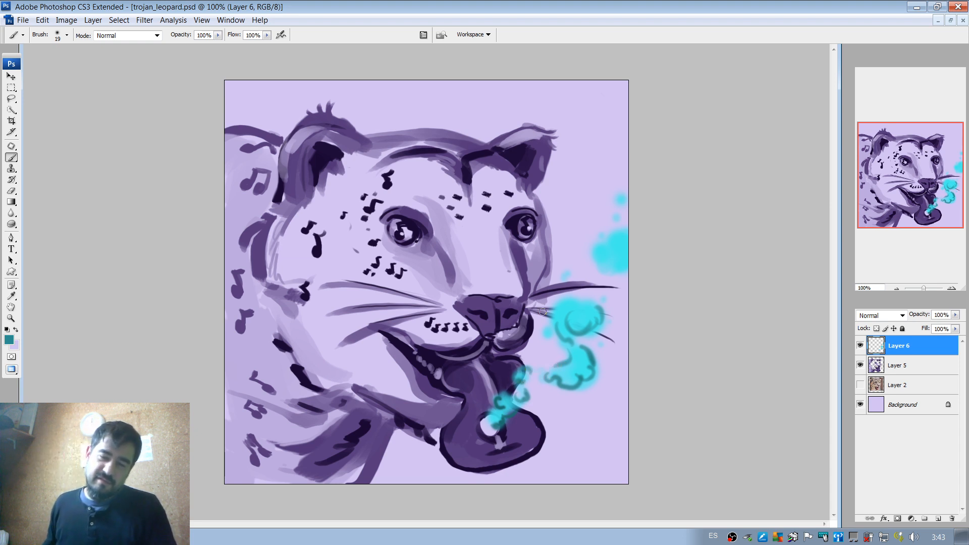
drag(571, 301, 581, 310)
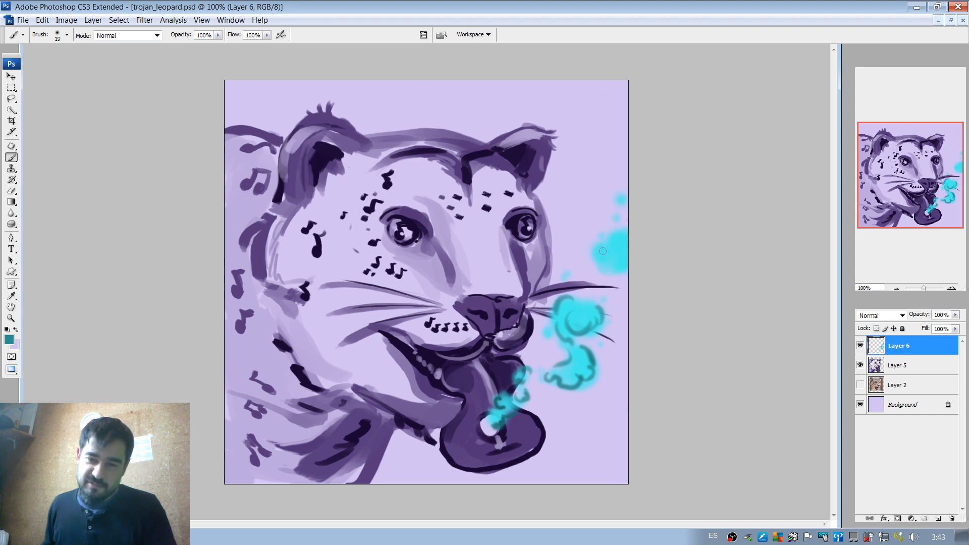
click(562, 278)
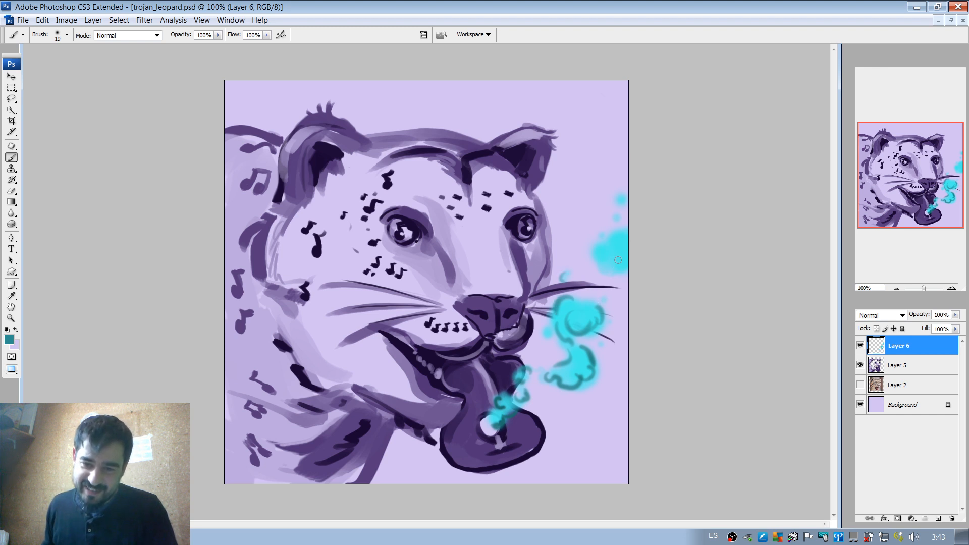
Shade teal curls into the cloud at the canvas edge and the small dabs above it.
mouse_move(608, 252)
mouse_down()
mouse_move(624, 273)
mouse_move(630, 254)
mouse_move(605, 262)
mouse_move(623, 270)
mouse_move(630, 239)
mouse_move(629, 249)
mouse_move(605, 237)
mouse_move(614, 242)
mouse_move(630, 224)
mouse_move(631, 238)
mouse_move(623, 216)
mouse_move(616, 241)
mouse_move(612, 232)
mouse_move(635, 247)
mouse_move(612, 234)
mouse_move(630, 235)
mouse_move(603, 256)
mouse_up()
key(ctrl+z)
key(ctrl+z)
key(ctrl+z)
key(ctrl+z)
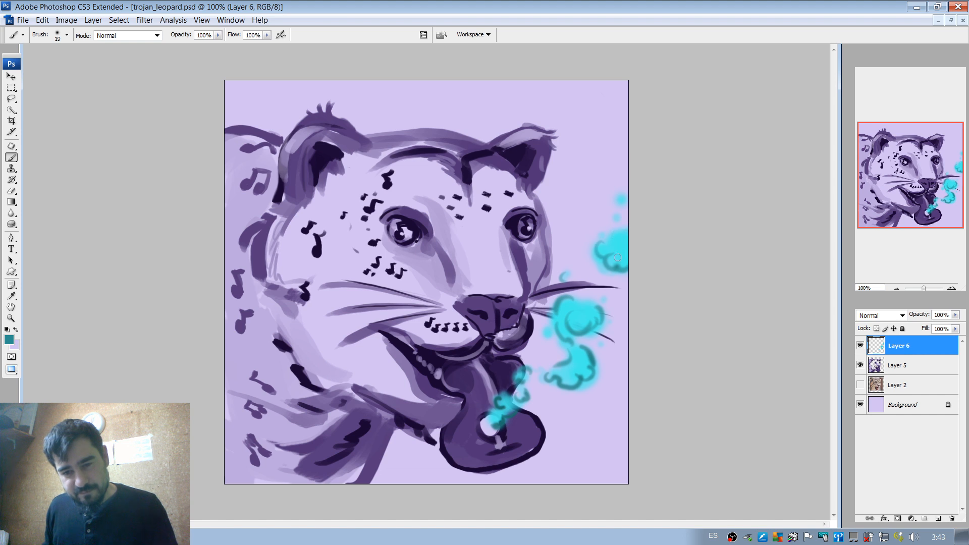
click(617, 219)
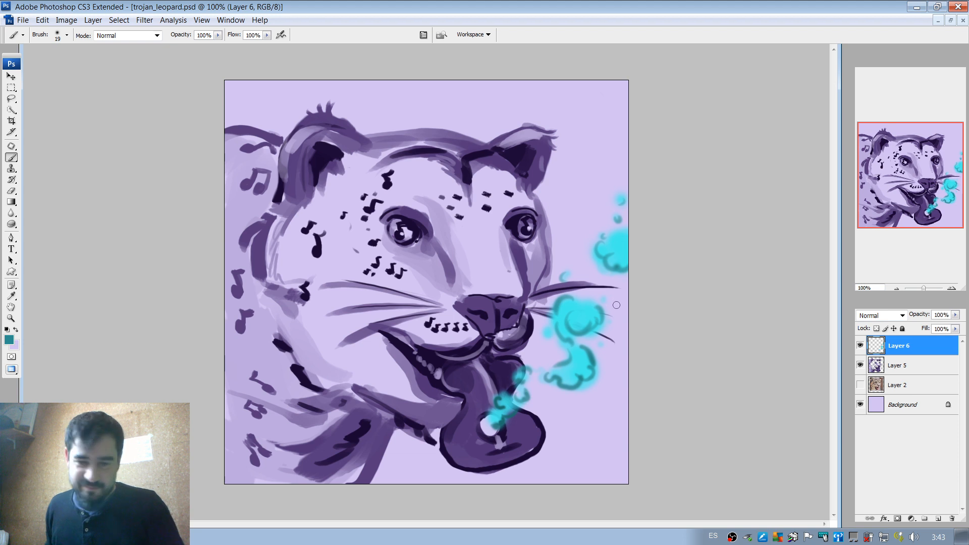
Set the foreground colour to near-white blue #f2fcff for painting with the brush.
click(9, 340)
click(670, 228)
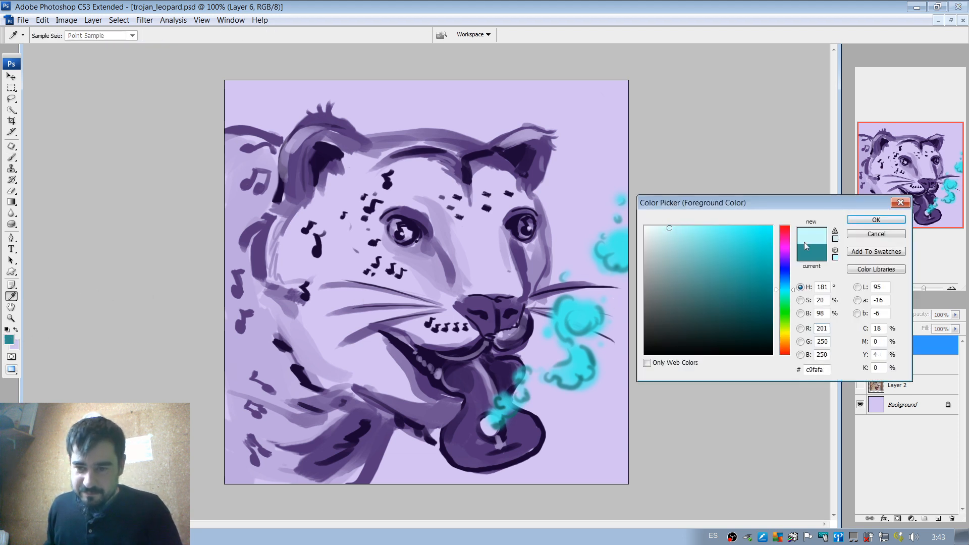
click(649, 227)
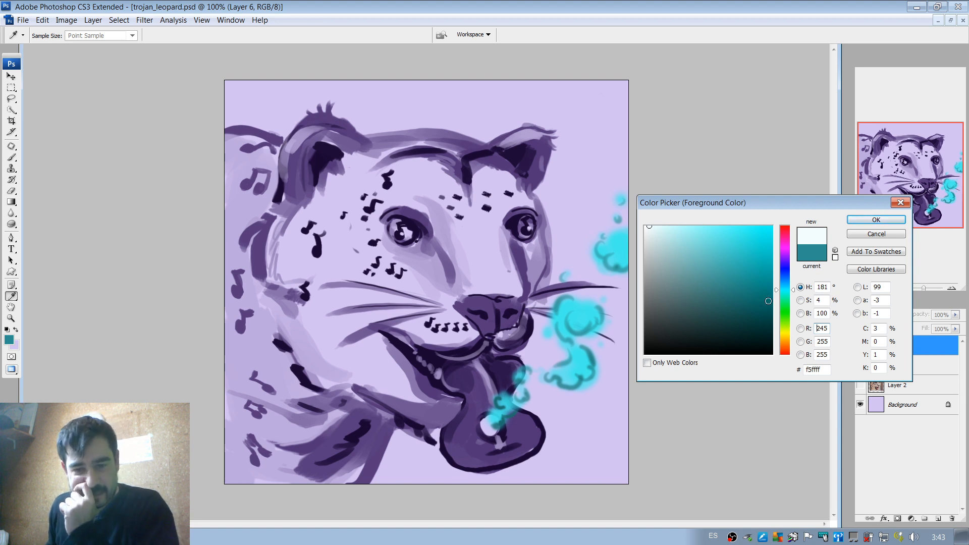
click(786, 334)
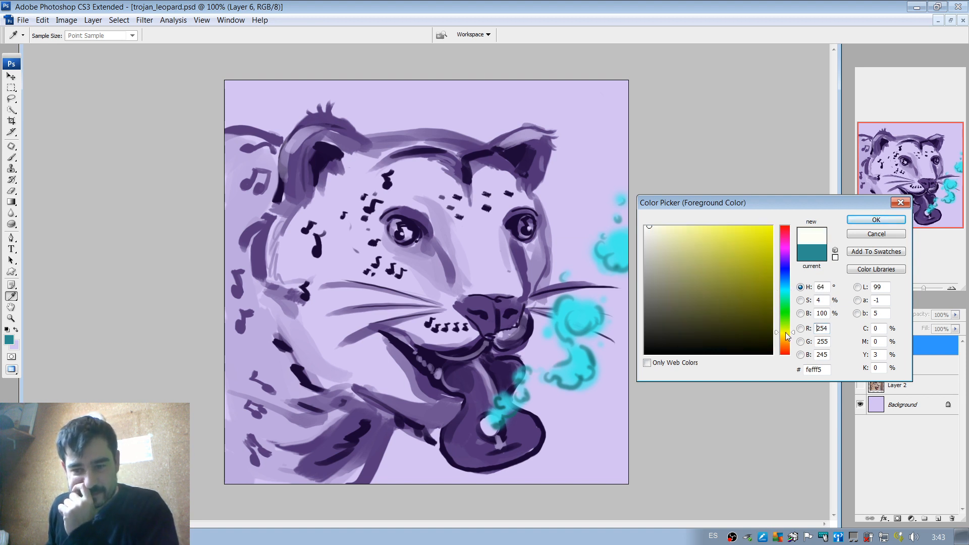
drag(788, 335, 788, 336)
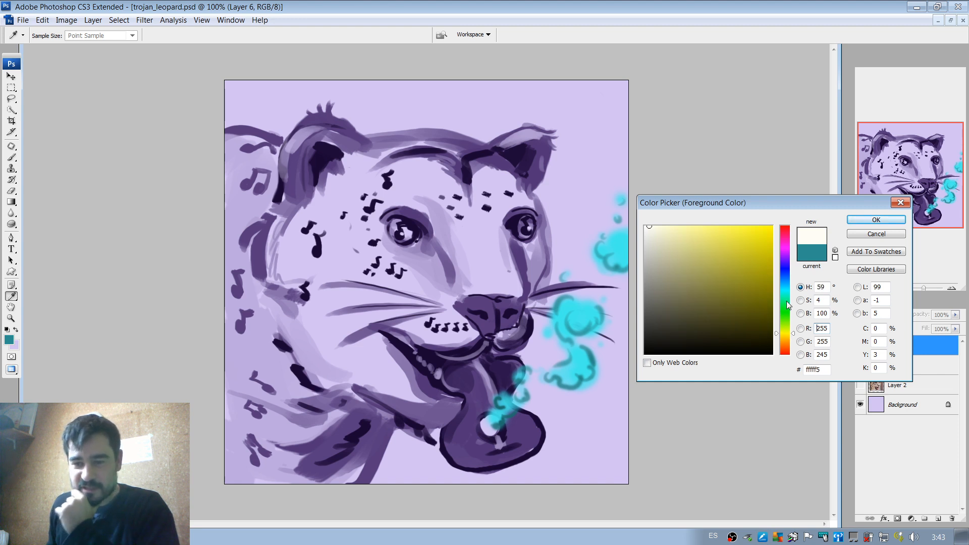
click(788, 286)
click(665, 223)
drag(665, 223, 667, 226)
click(651, 224)
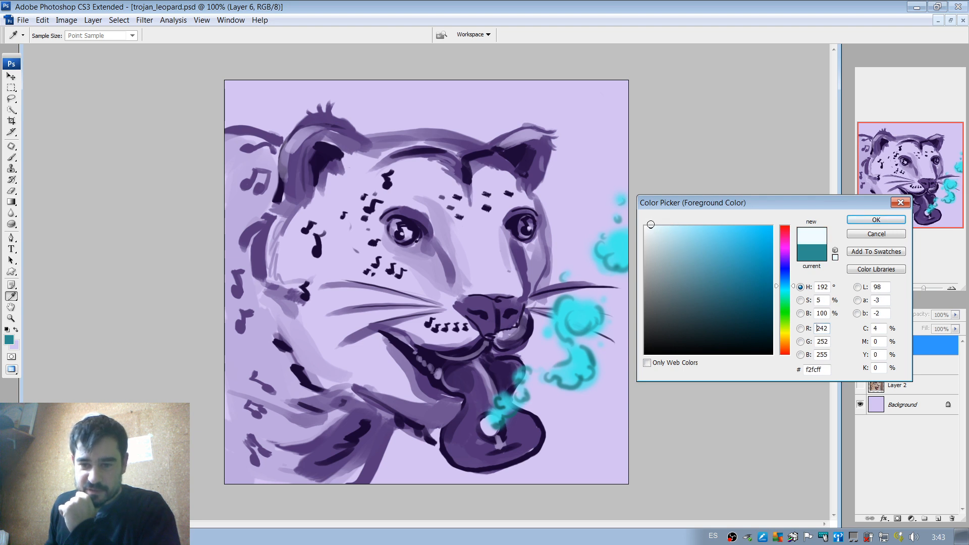
click(853, 221)
key(b)
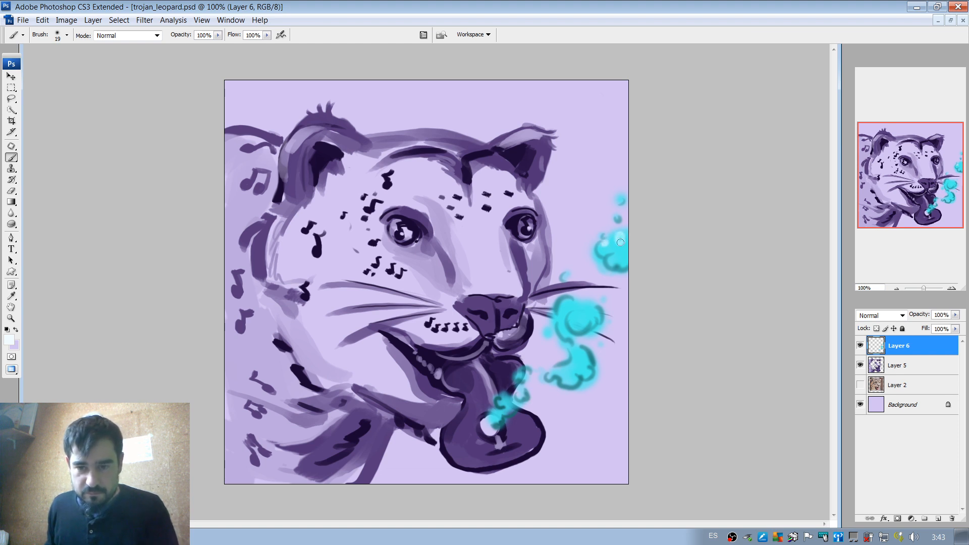
Paint soft pale cyan highlights on the canvas-edge cloud, the whisker clouds and the puffs near the sound hole.
drag(622, 241, 620, 234)
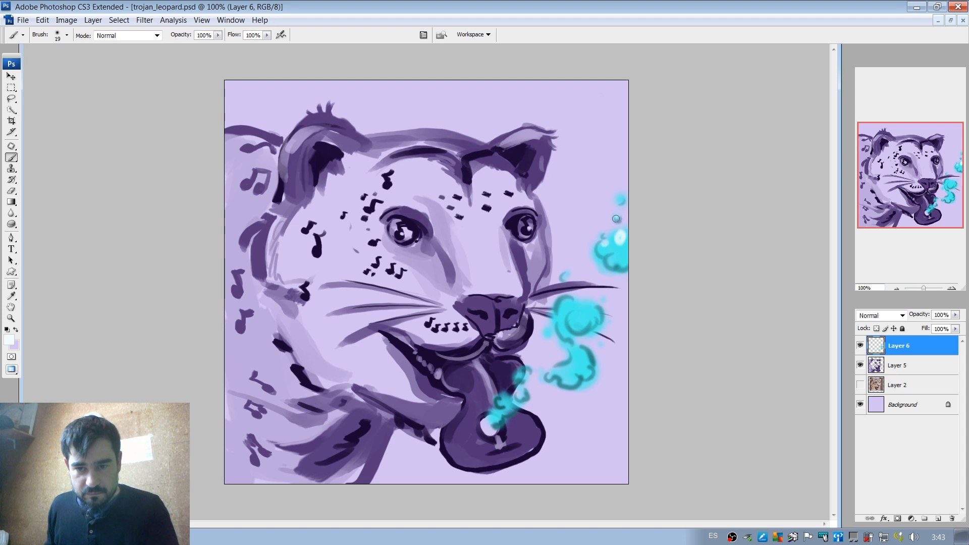
alt+click(617, 245)
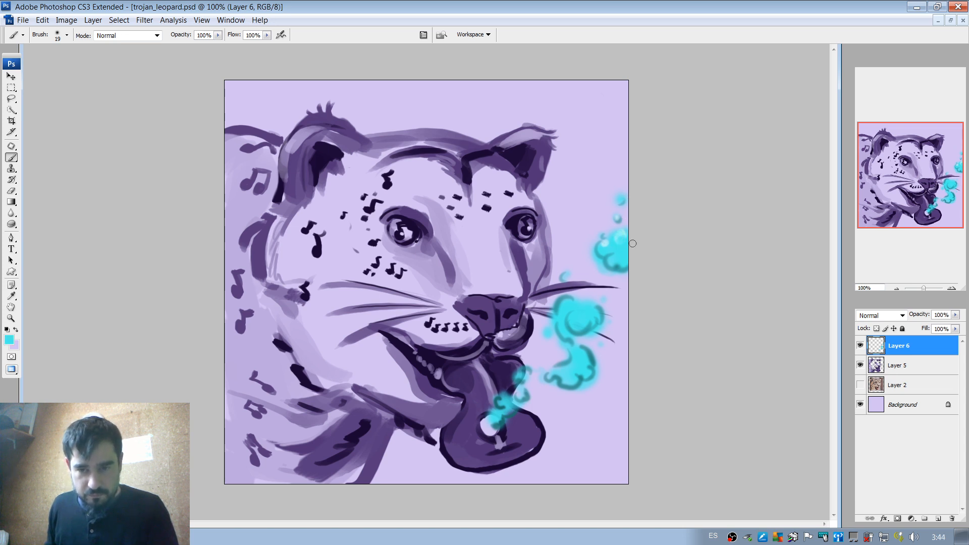
alt+click(622, 231)
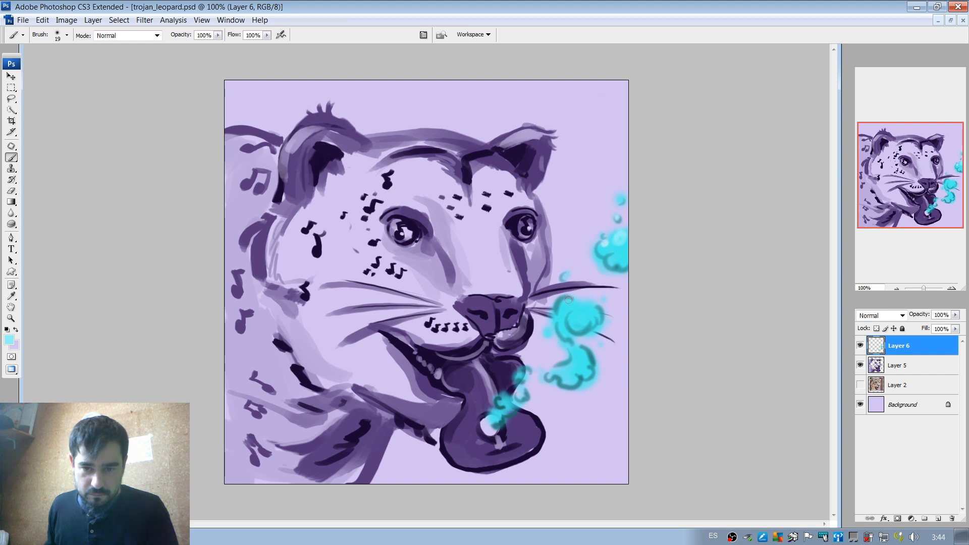
drag(566, 302, 576, 318)
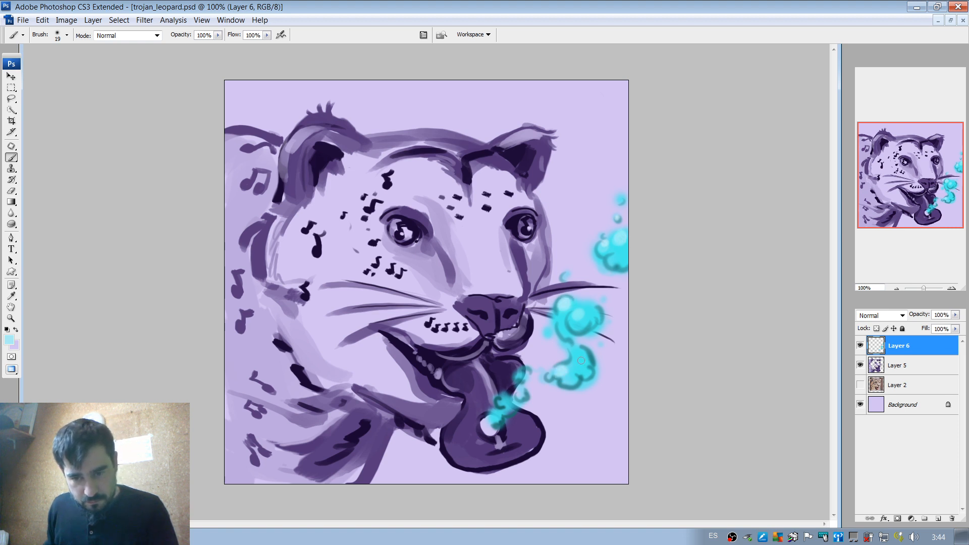
click(501, 400)
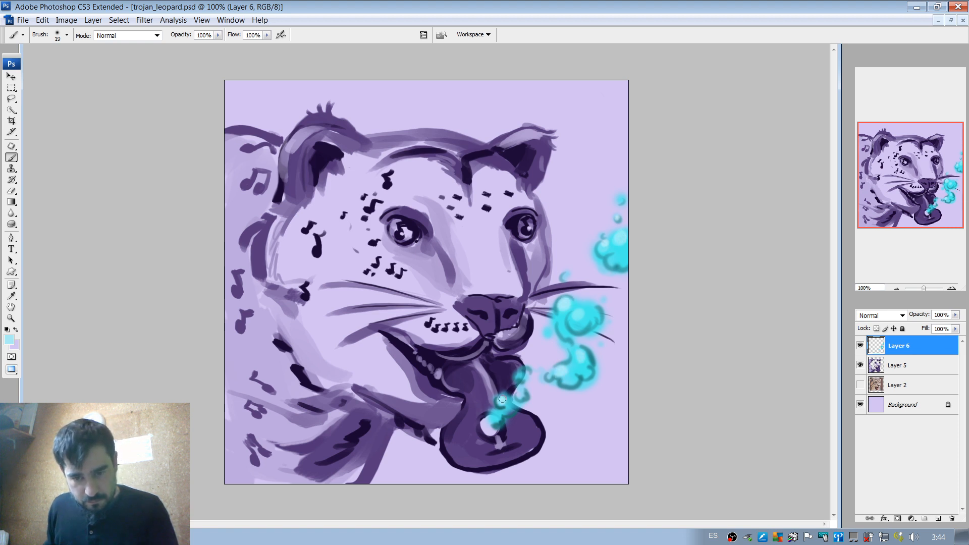
click(525, 374)
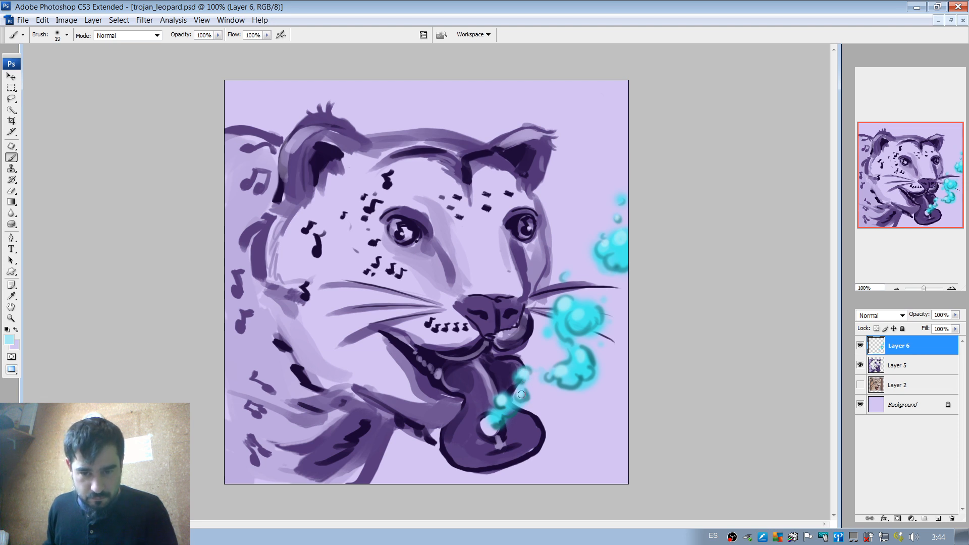
Darken the trail's start with teal and erase its overlap around the sound hole using a 15 px hard eraser.
alt+click(494, 426)
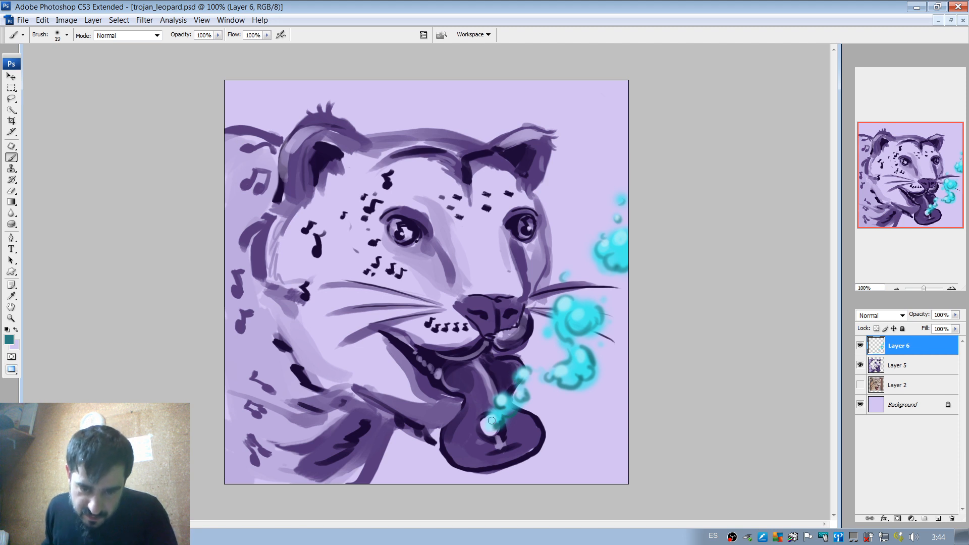
key(e)
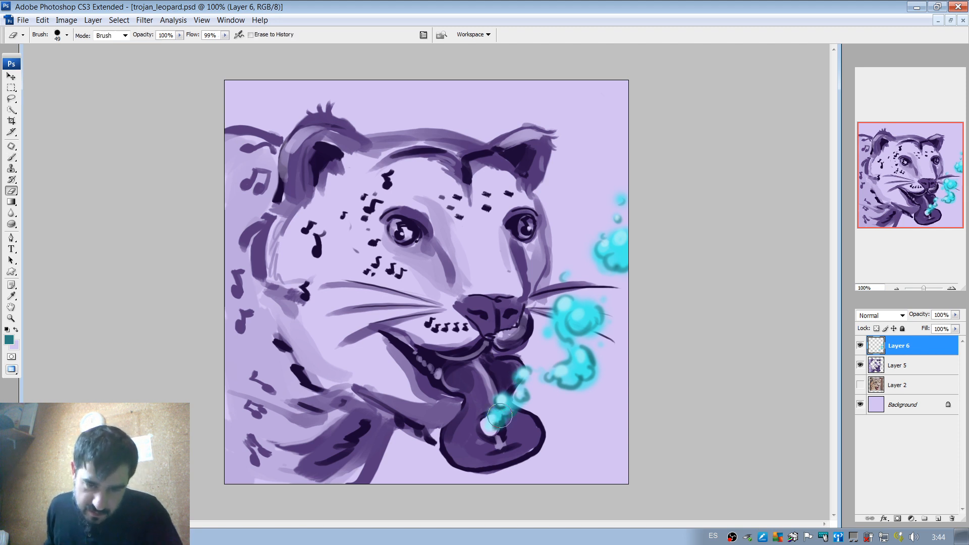
right_click(512, 419)
drag(550, 406, 547, 405)
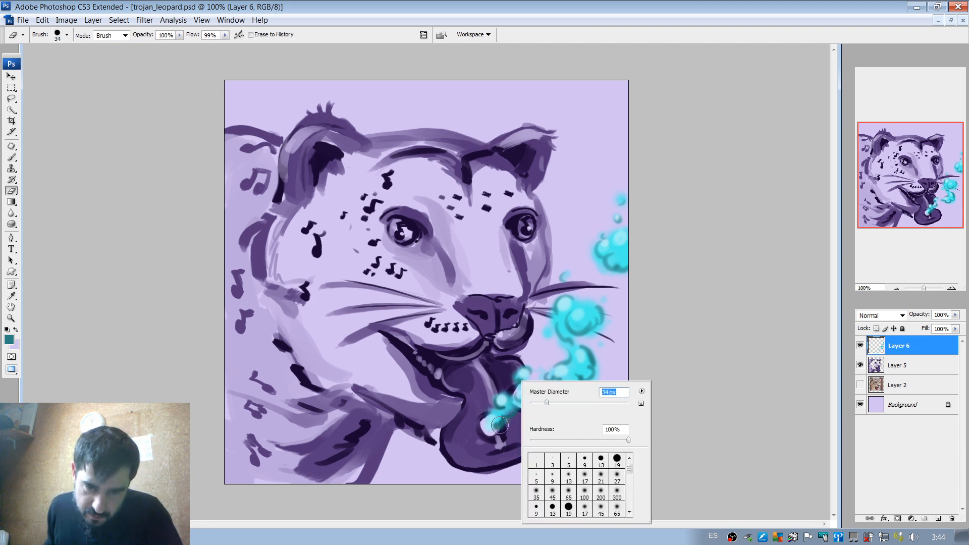
mouse_move(501, 427)
mouse_down()
mouse_move(516, 427)
mouse_move(542, 403)
mouse_up()
key(ctrl+z)
right_click(514, 415)
drag(500, 427, 512, 421)
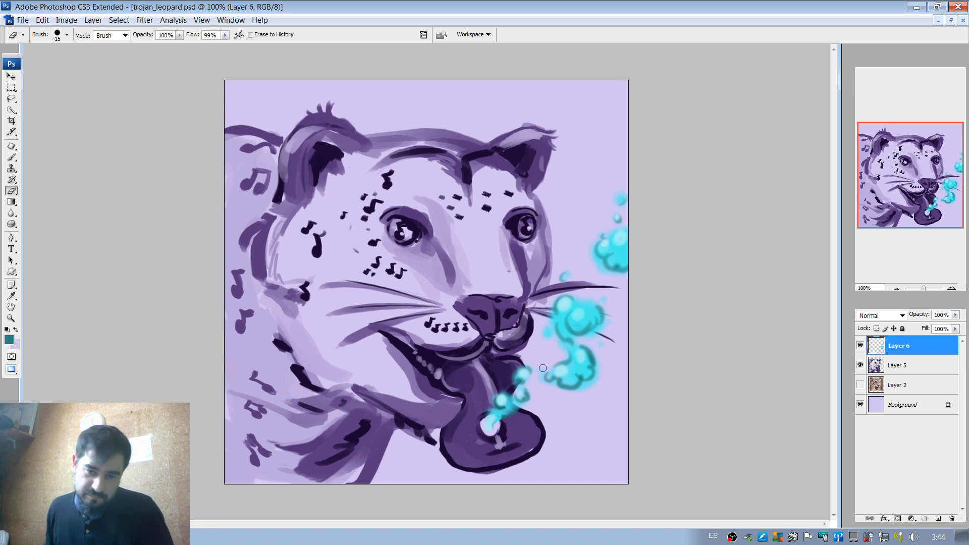
Sample cyan from the trail and paint soft 19 px rim light along both side edges of the guitar body.
key(b)
alt+click(508, 403)
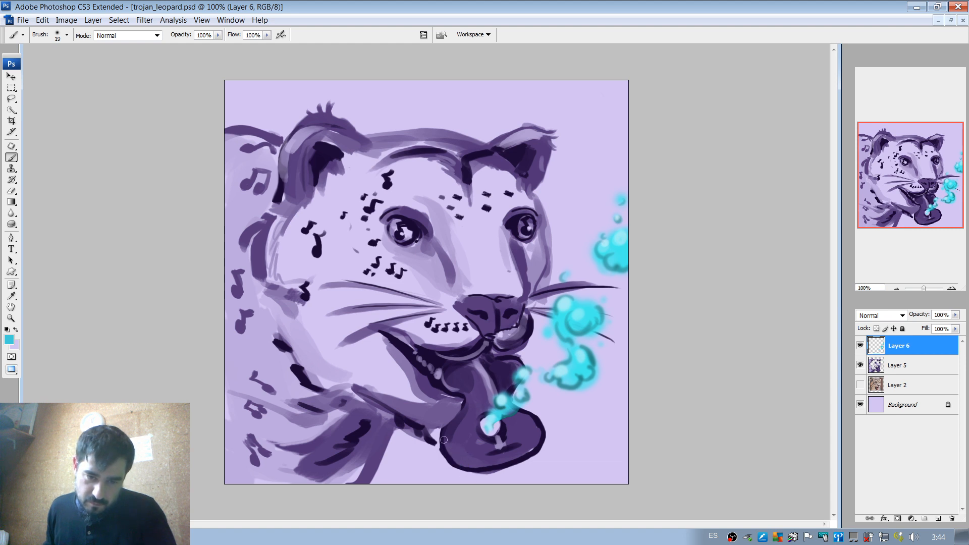
drag(443, 438, 457, 469)
key(ctrl+z)
key(ctrl+z)
key(ctrl+z)
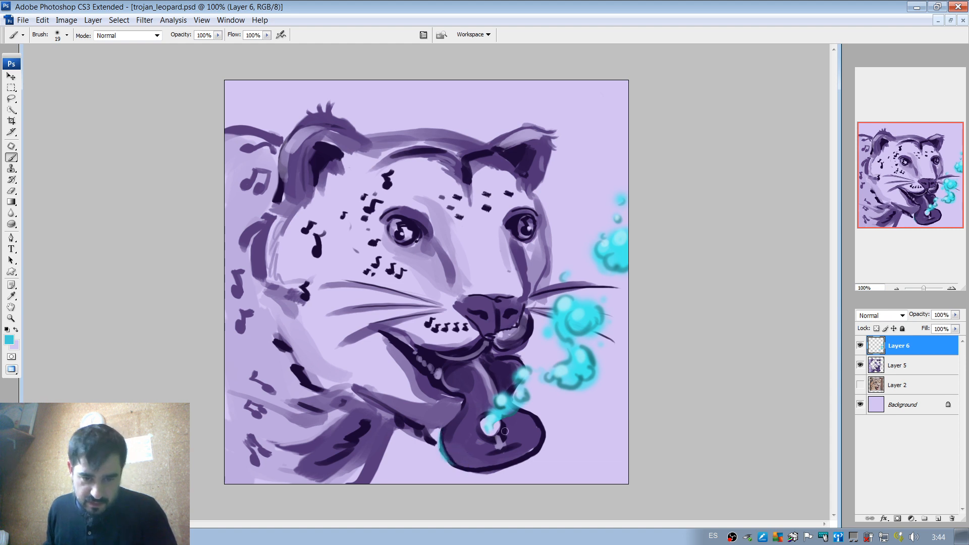
drag(443, 434, 454, 464)
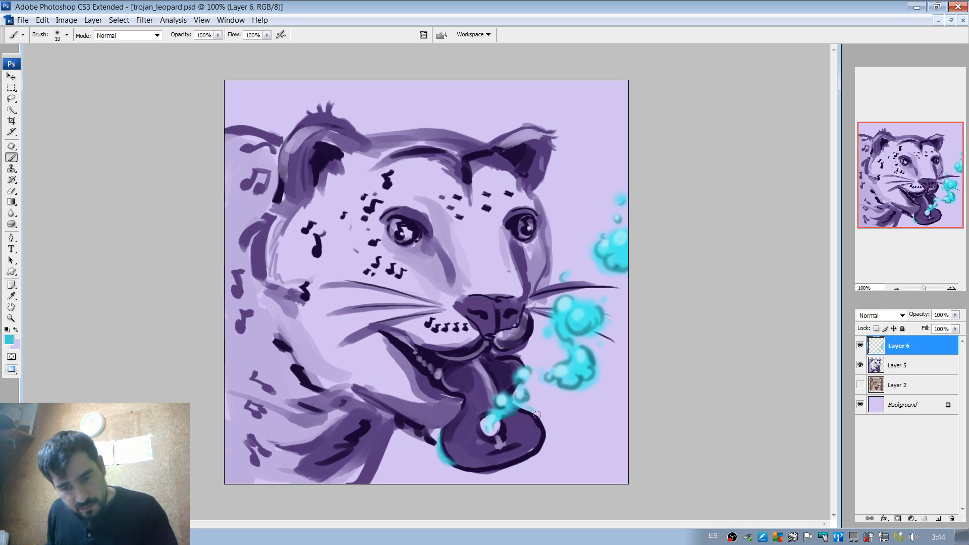
drag(536, 410, 545, 442)
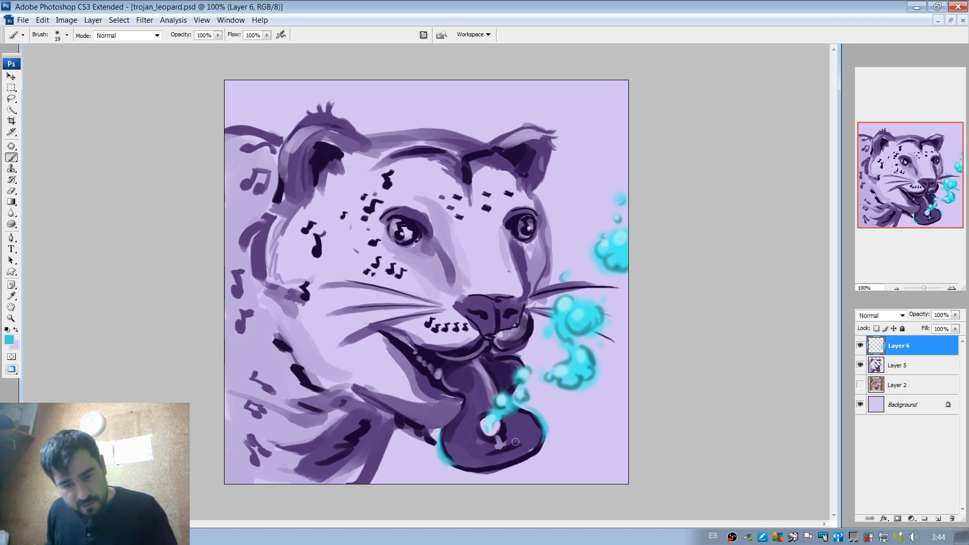
right_click(483, 381)
mouse_move(511, 390)
mouse_down()
mouse_move(480, 389)
mouse_move(469, 368)
mouse_up()
key(ctrl+z)
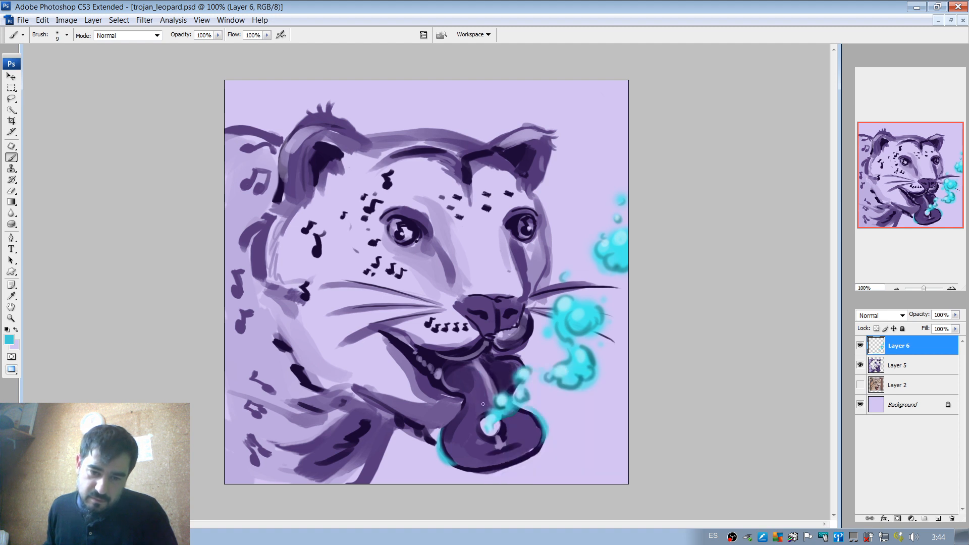
key(ctrl+z)
drag(485, 408, 469, 366)
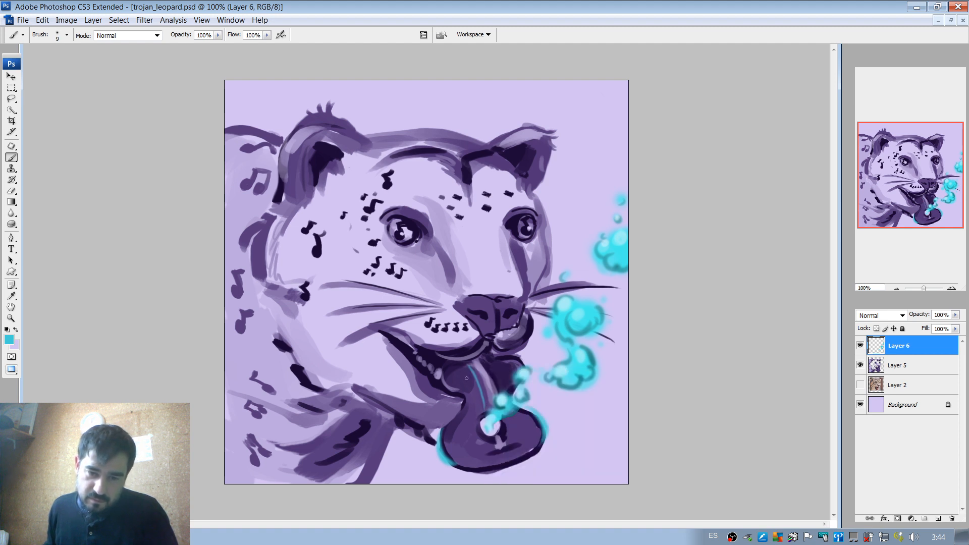
key(ctrl+z)
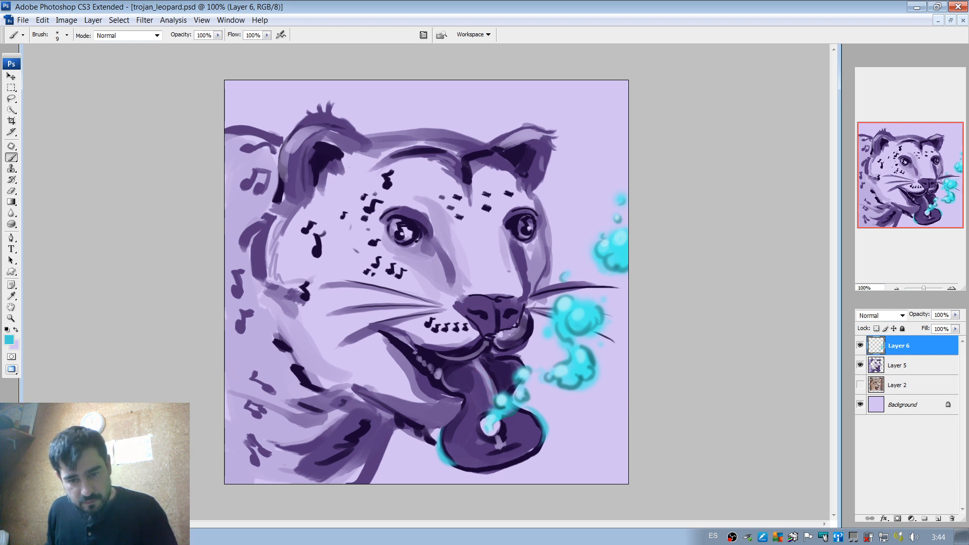
Paint a faint cyan glow along the tongue's highlight and under the lip with a soft 27 px brush at 35% opacity.
right_click(481, 370)
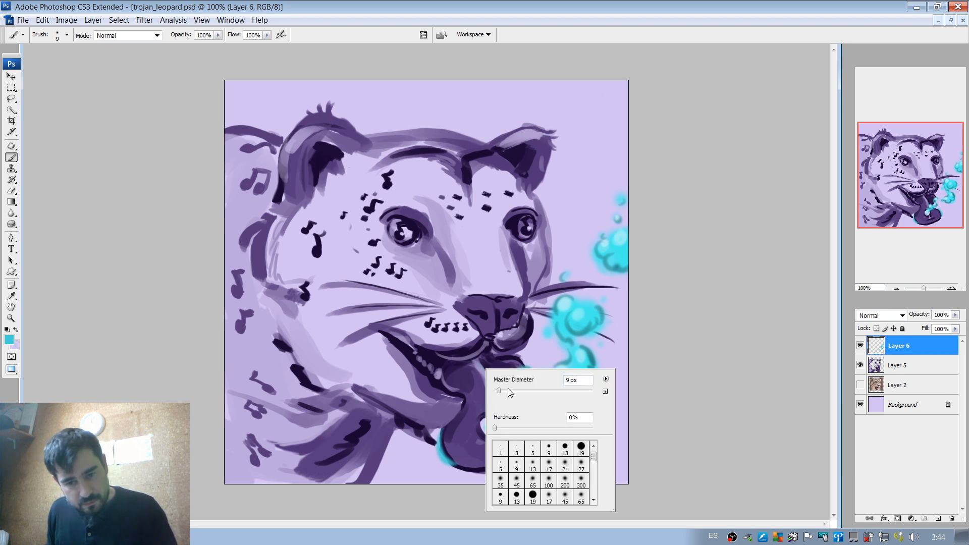
drag(507, 390, 509, 388)
click(219, 33)
click(218, 35)
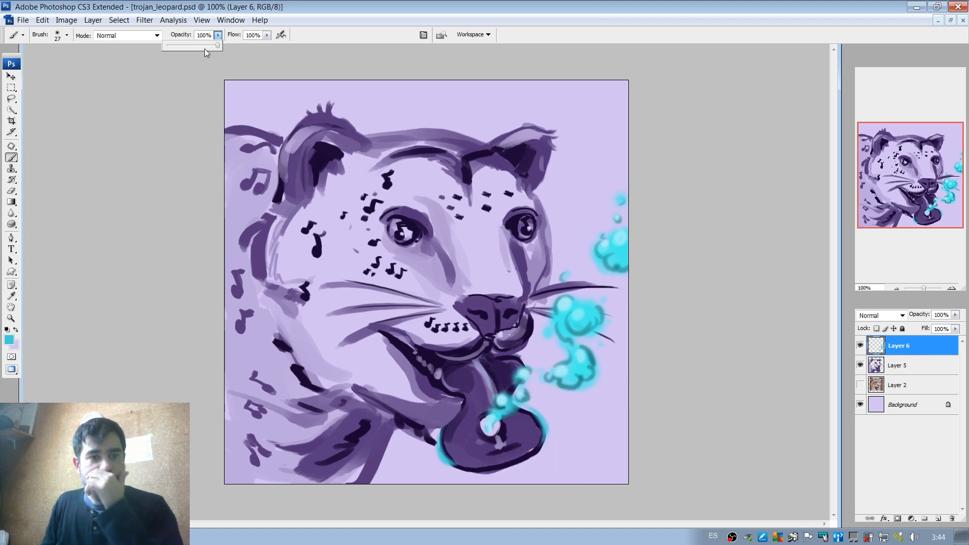
click(185, 46)
click(479, 367)
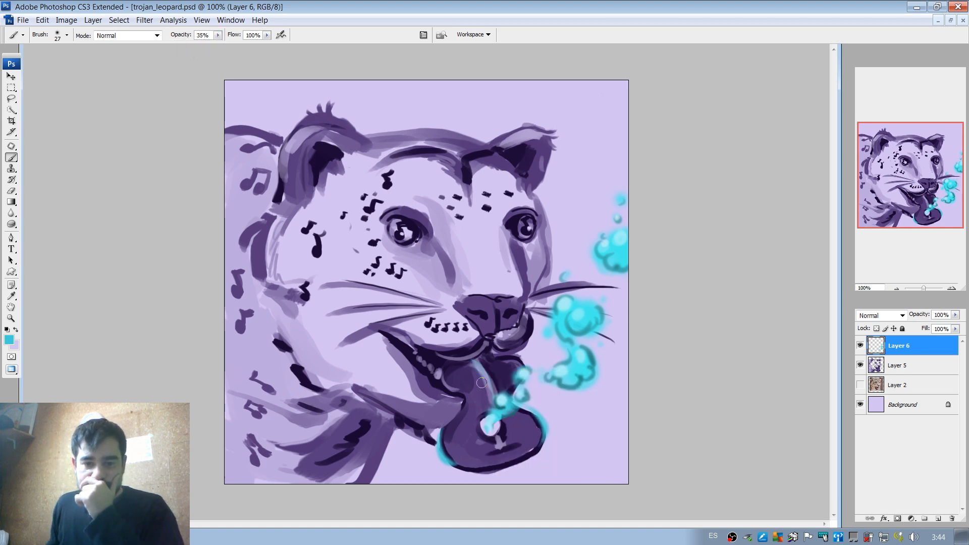
drag(473, 359, 492, 391)
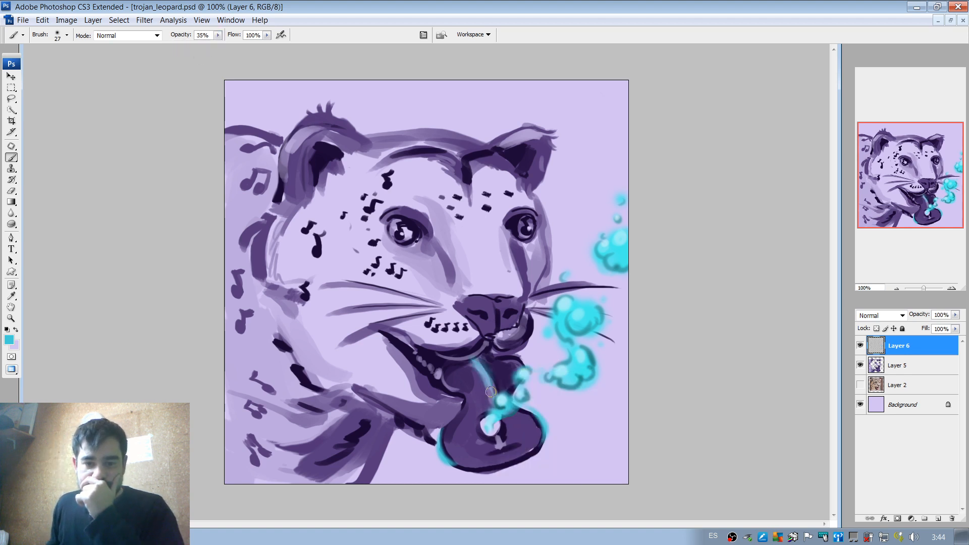
click(488, 355)
drag(400, 235, 400, 228)
key(ctrl+z)
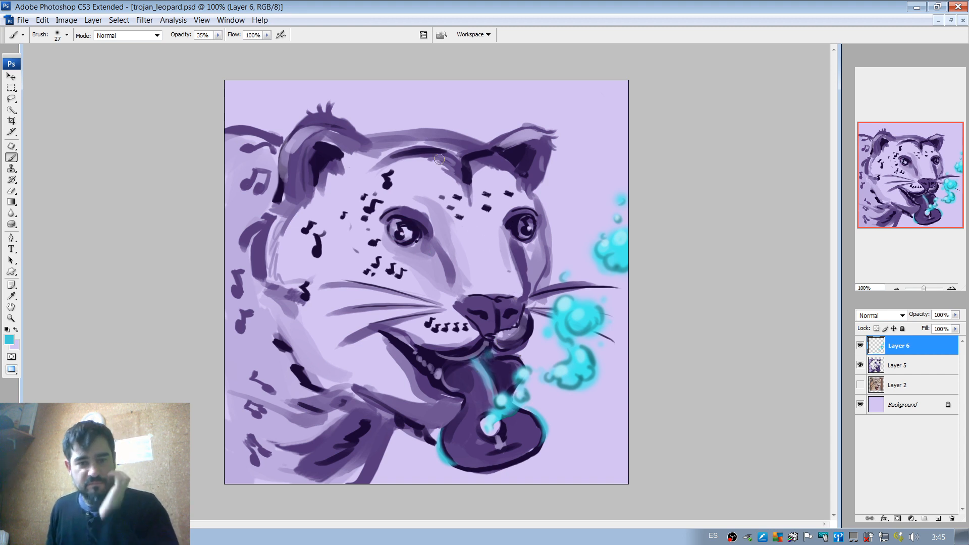
Set the brush opacity to 100% and sample the dark purple from the forehead stripe.
click(217, 35)
drag(227, 46, 255, 46)
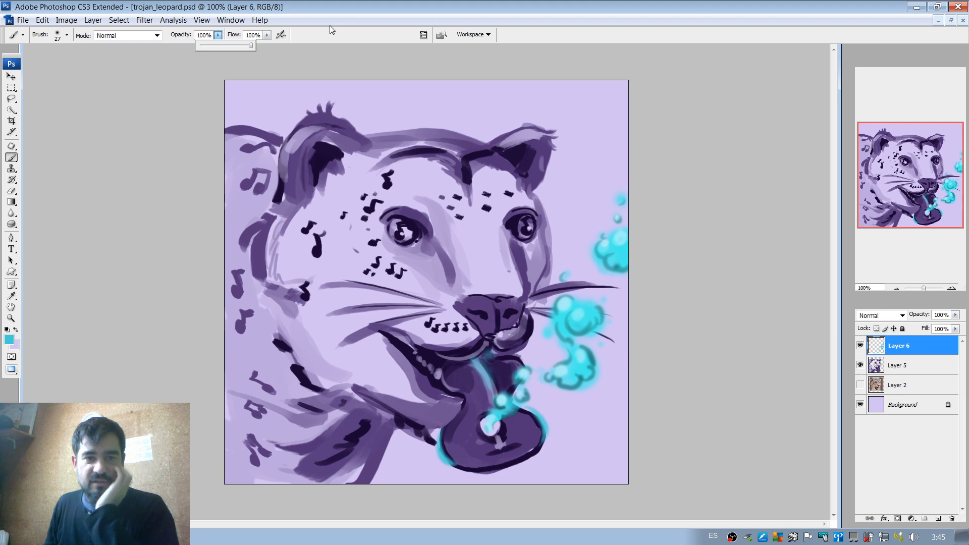
click(319, 12)
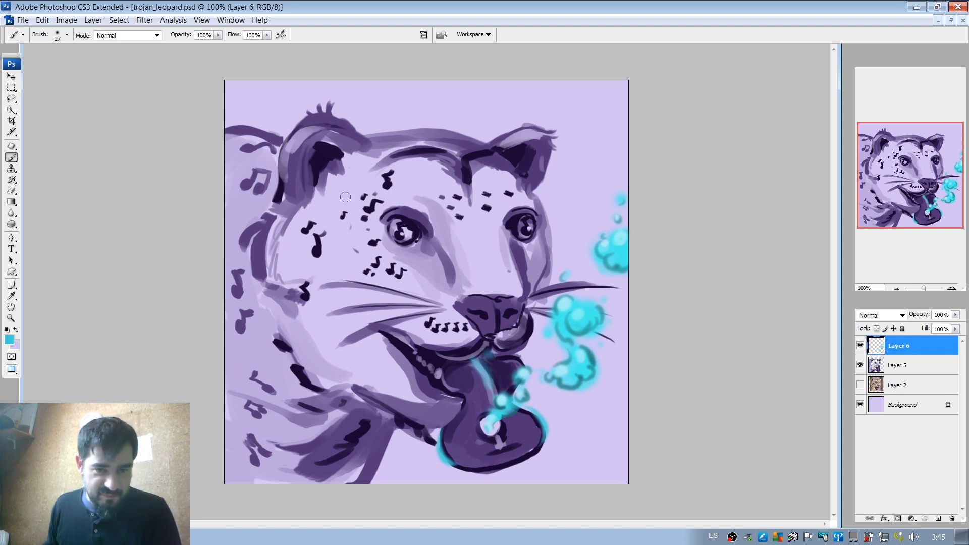
alt+click(469, 167)
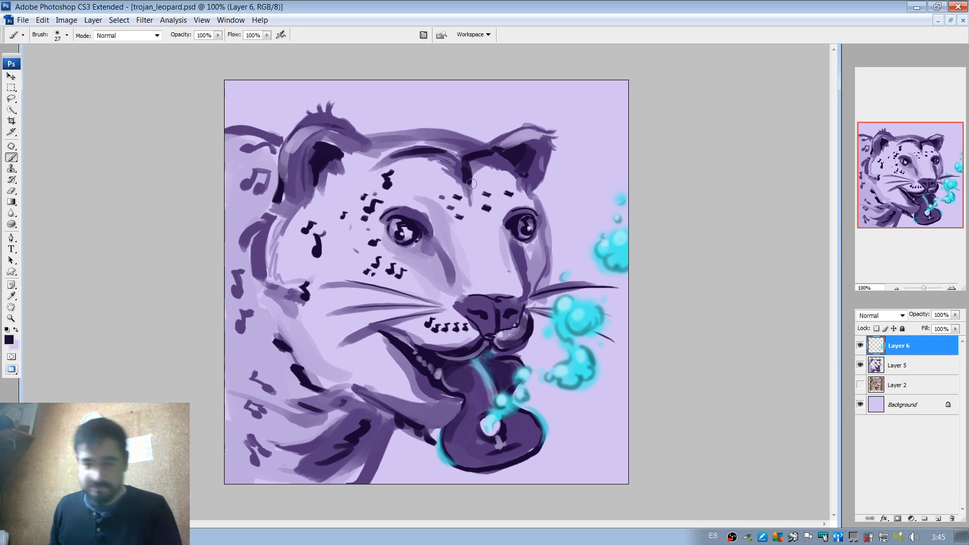
Choose the textured 36 px brush tip, reduce it to 6 px, and add a note stem and flag to a dark forehead spot.
click(951, 288)
click(951, 288)
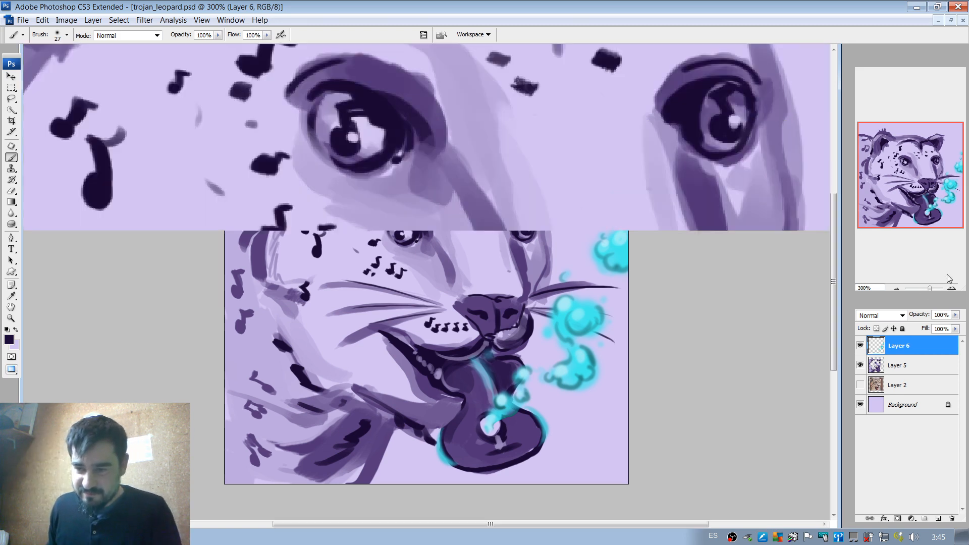
drag(925, 193, 935, 173)
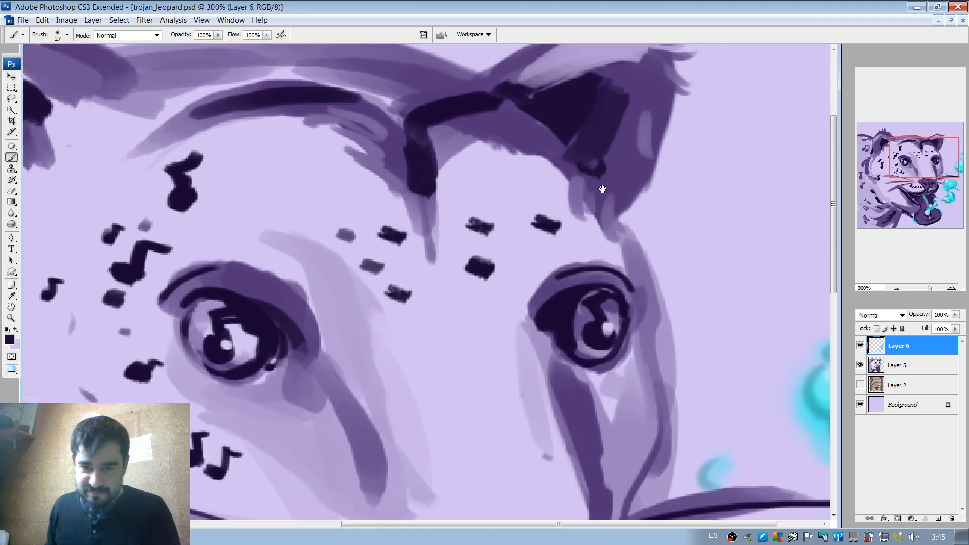
right_click(440, 222)
drag(458, 245, 454, 244)
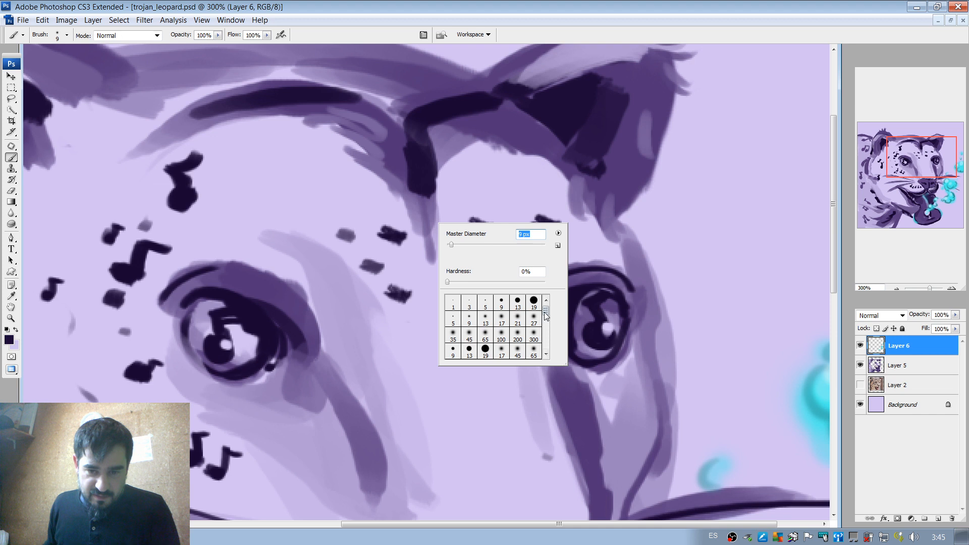
drag(547, 312, 549, 337)
click(502, 317)
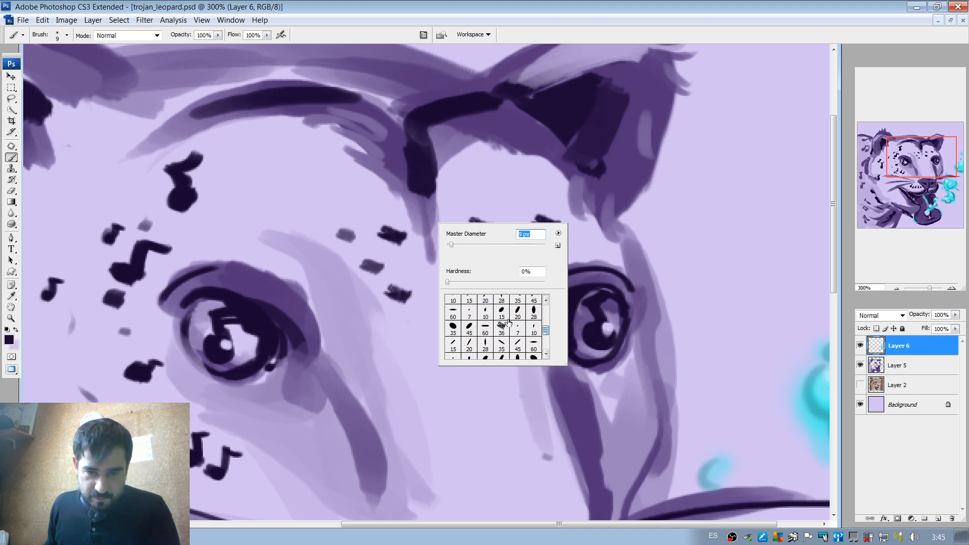
click(395, 237)
right_click(396, 236)
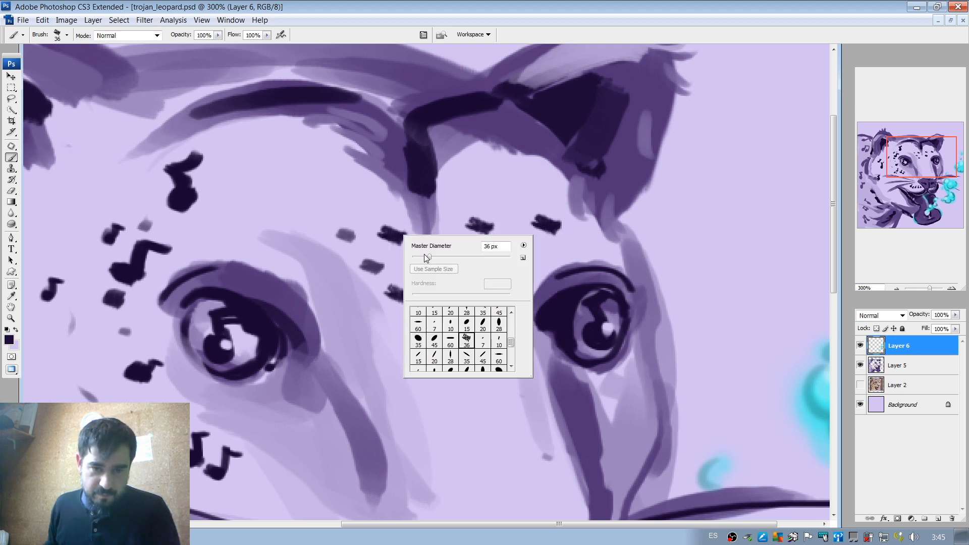
mouse_move(426, 258)
mouse_down()
mouse_move(416, 259)
mouse_move(399, 216)
mouse_move(420, 238)
mouse_move(406, 215)
mouse_up()
click(397, 233)
right_click(403, 216)
click(394, 212)
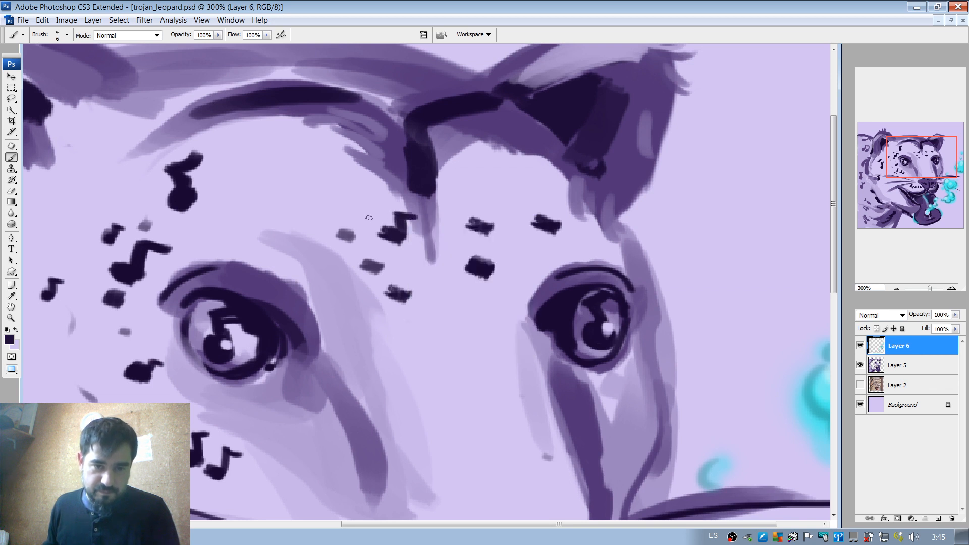
Paint note stems and flags on four more forehead spots, two on each side of the central stripe.
mouse_move(339, 233)
mouse_down()
mouse_move(351, 235)
mouse_move(354, 217)
mouse_move(362, 223)
mouse_up()
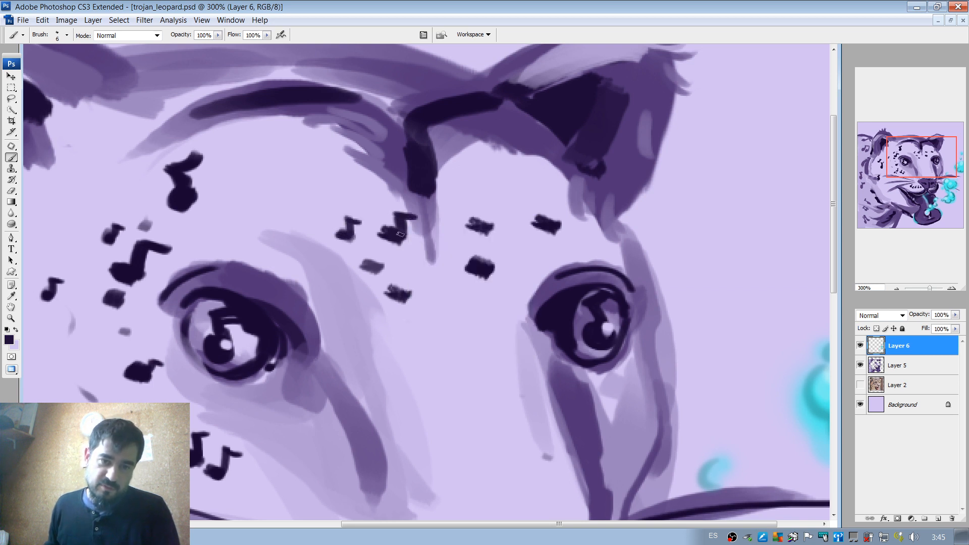
mouse_move(376, 273)
mouse_down()
mouse_move(381, 250)
mouse_move(391, 254)
mouse_up()
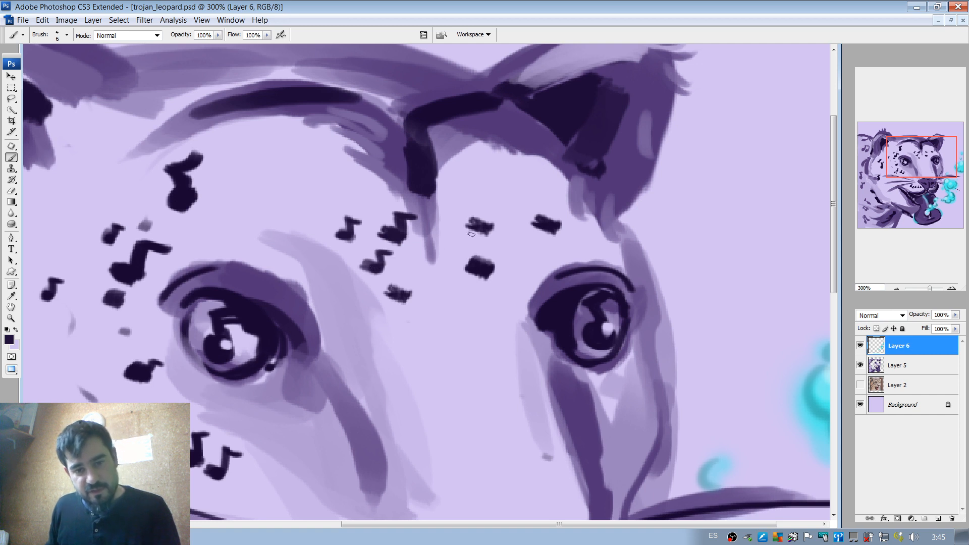
mouse_move(479, 226)
mouse_down()
mouse_move(490, 228)
mouse_move(485, 206)
mouse_move(502, 207)
mouse_up()
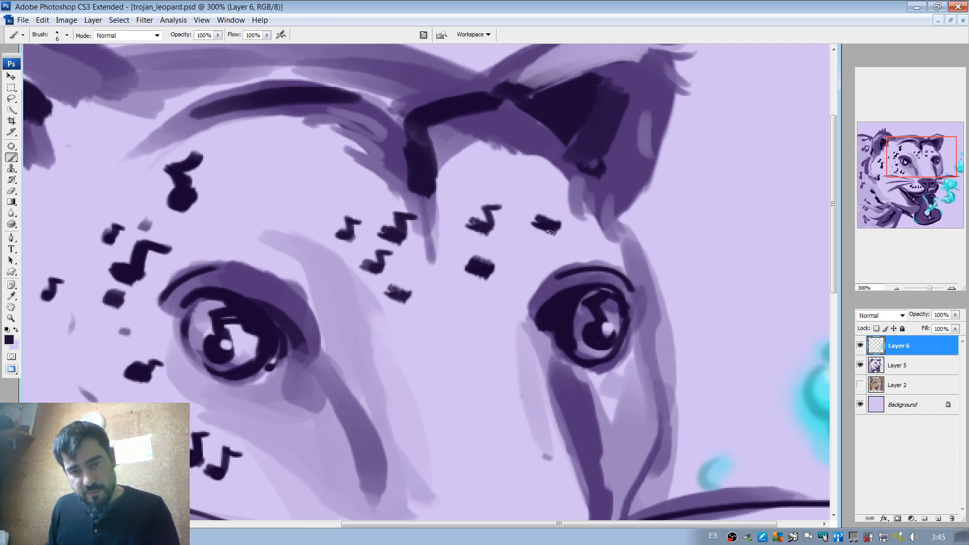
mouse_move(555, 225)
mouse_down()
mouse_move(550, 202)
mouse_move(544, 224)
mouse_move(534, 214)
mouse_move(556, 203)
mouse_move(552, 225)
mouse_move(573, 207)
mouse_up()
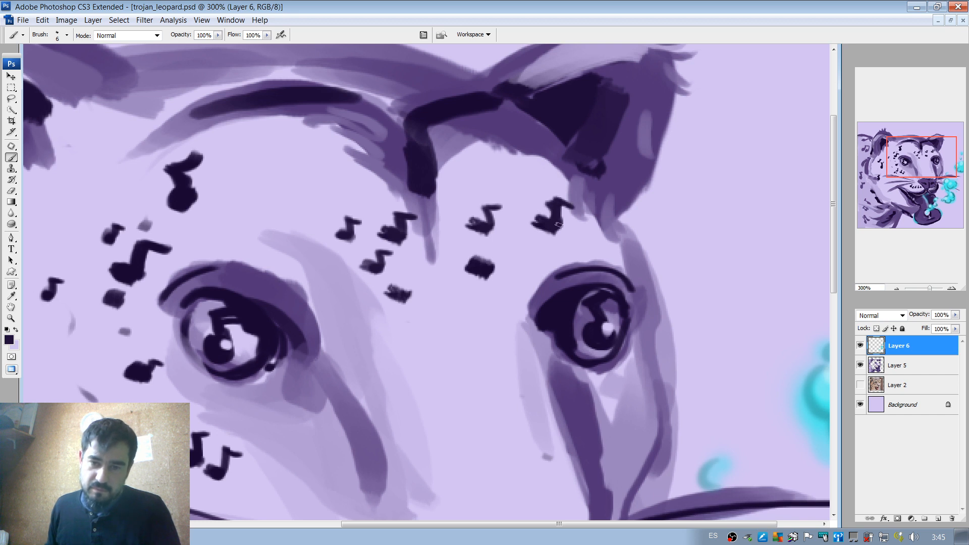
Split the square spot above the far eye with sampled lilac and shape the halves into two small dark notes.
alt+click(505, 262)
drag(487, 255, 477, 277)
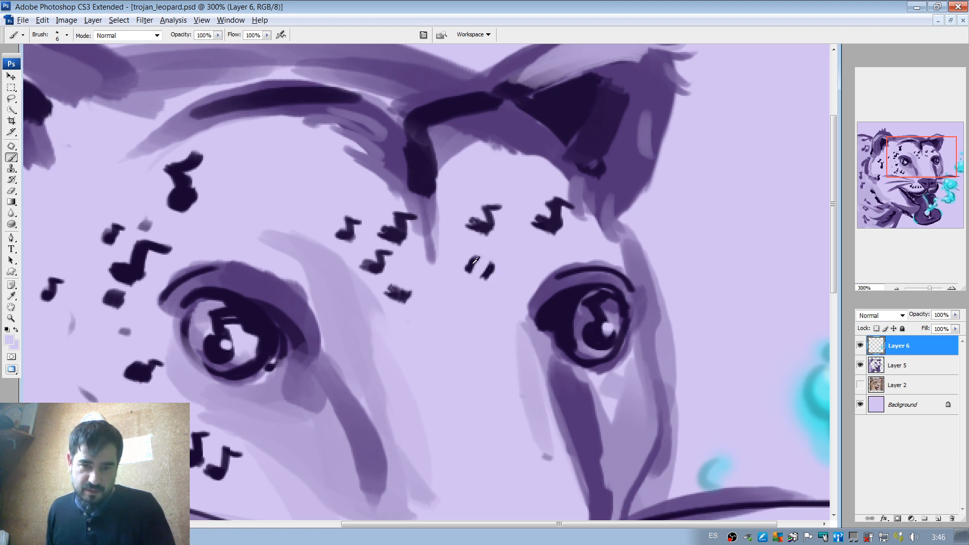
alt+click(474, 262)
mouse_move(474, 260)
mouse_down()
mouse_move(467, 268)
mouse_move(482, 248)
mouse_move(497, 270)
mouse_move(511, 267)
mouse_move(512, 280)
mouse_up()
Turn the lowest spot beside the forehead's central stripe into a note, trimming its shape with sampled lilac.
drag(393, 293, 401, 289)
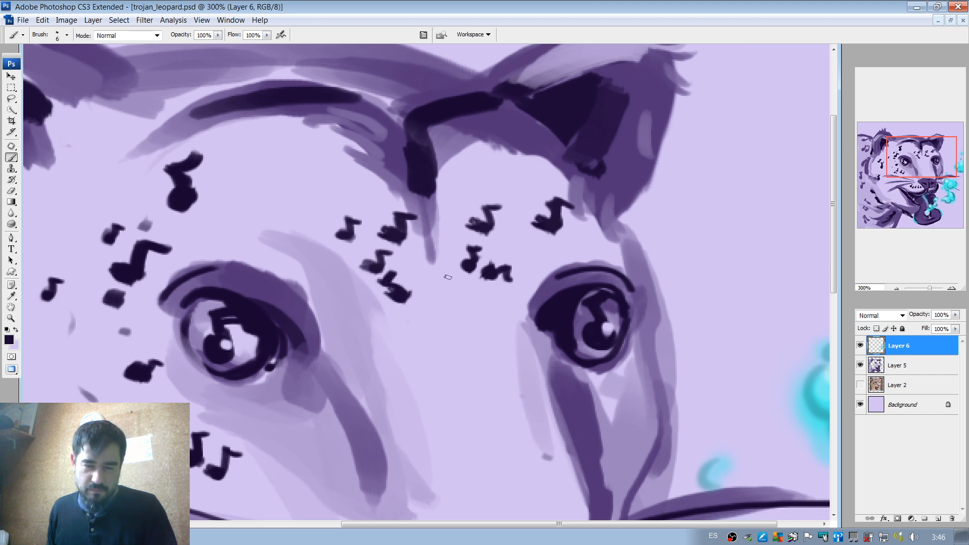
key(e)
right_click(410, 284)
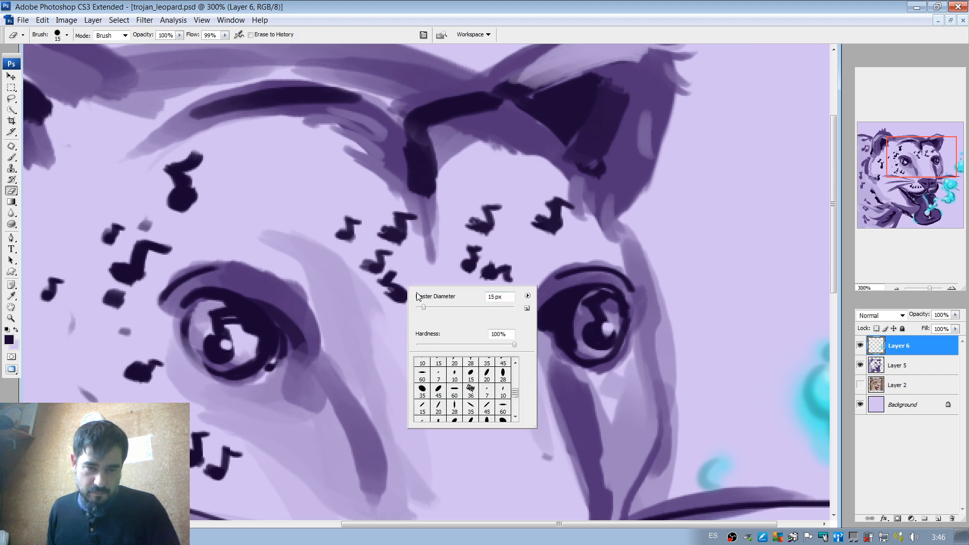
key(Return)
key(b)
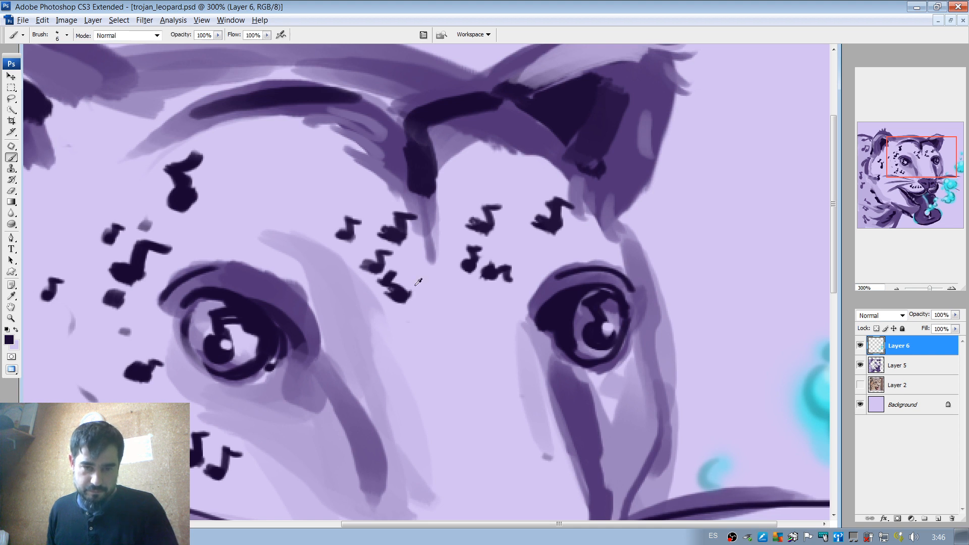
alt+click(416, 282)
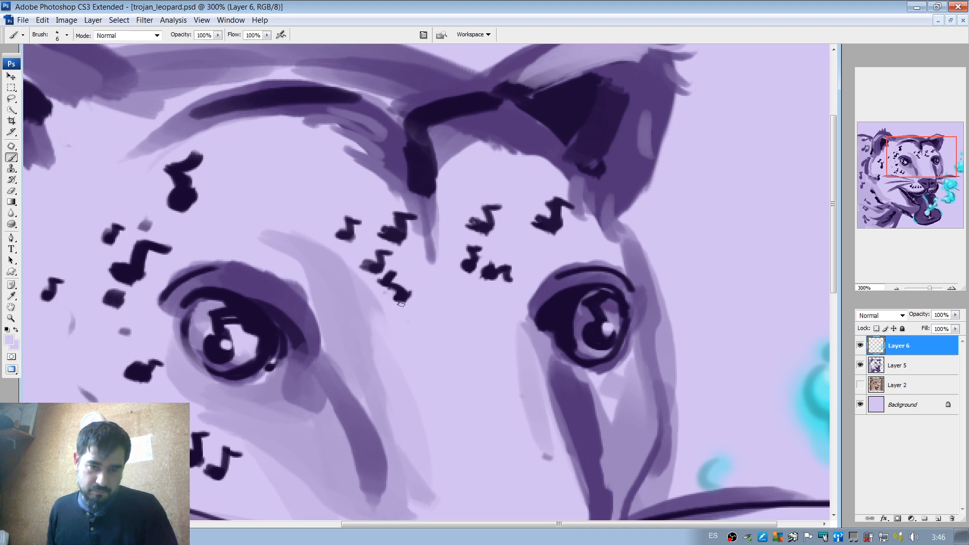
alt+click(404, 290)
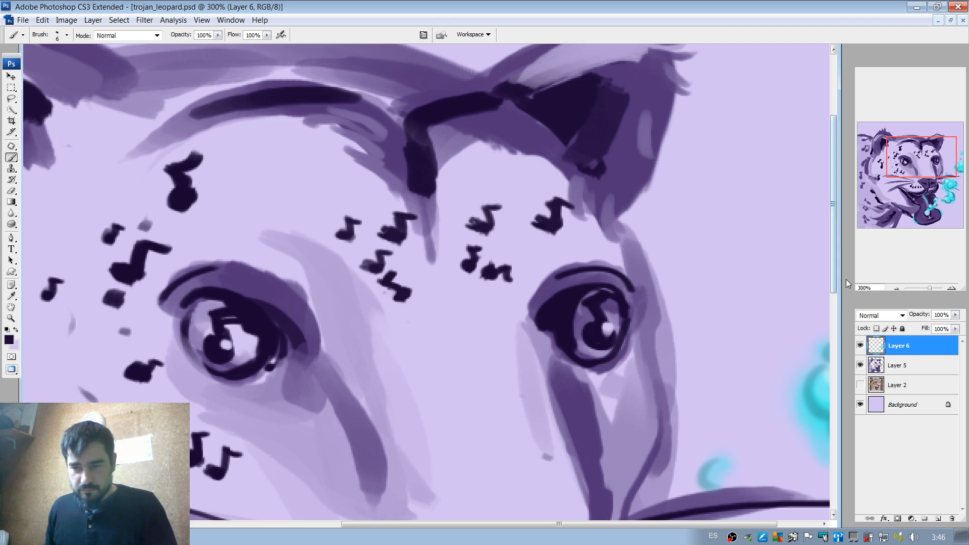
Examine the new forehead notes and the whole painting's readability at several zoom levels down to 16.67%.
click(893, 288)
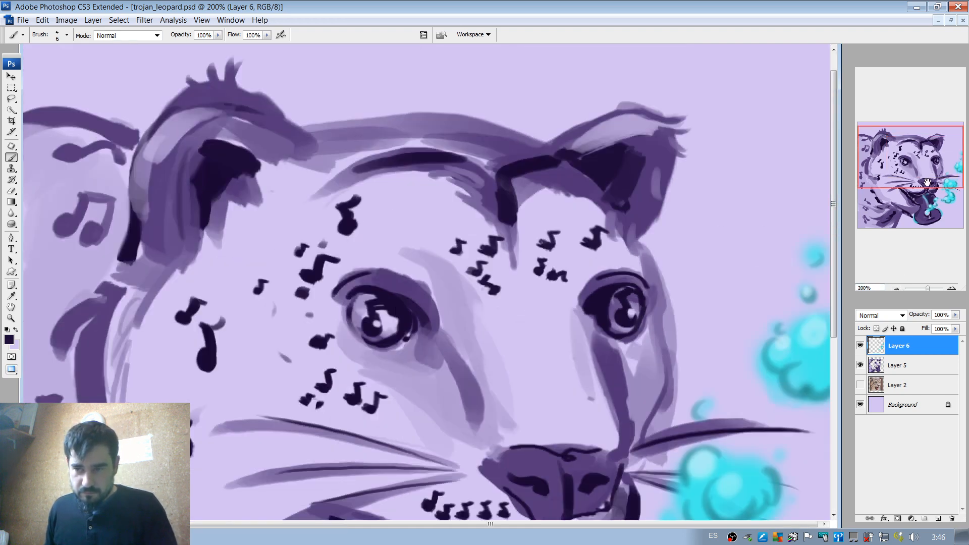
drag(928, 183, 927, 198)
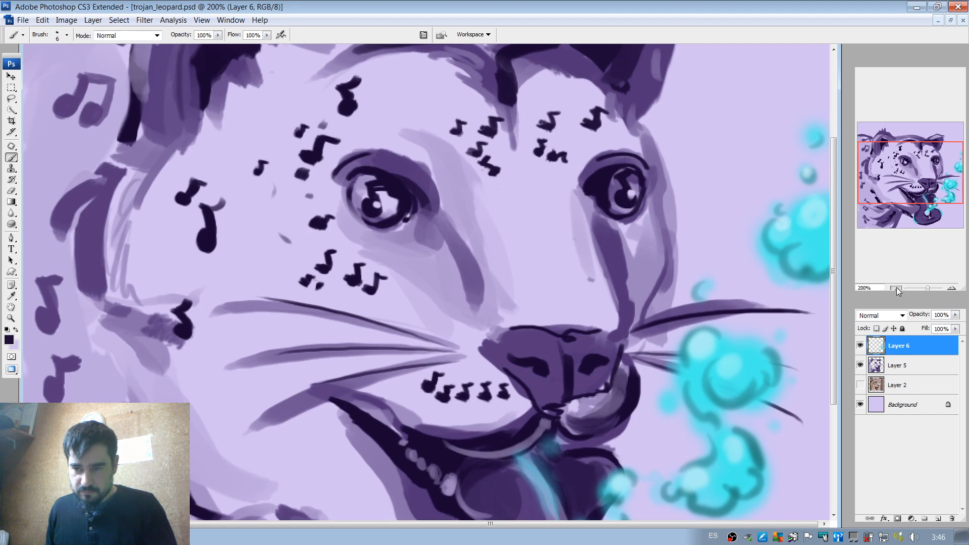
click(897, 289)
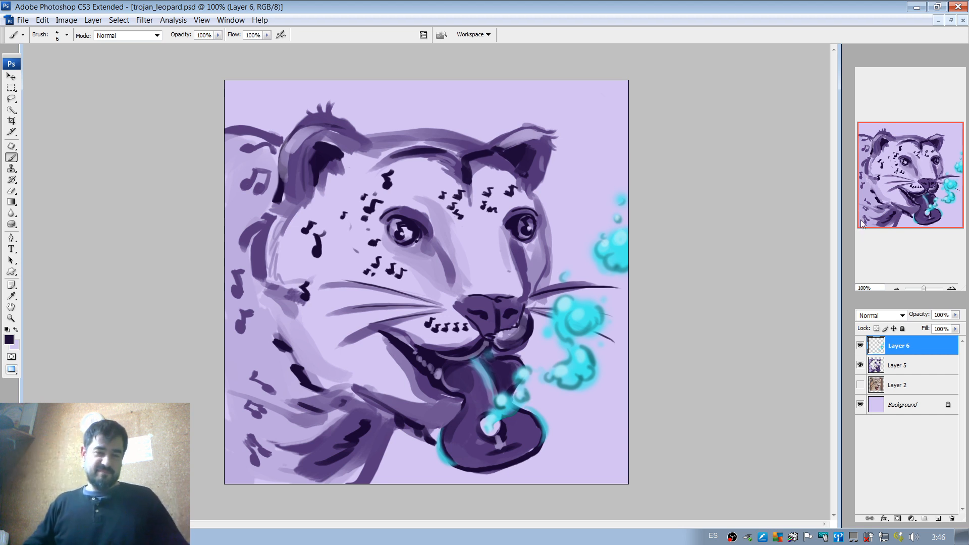
click(897, 288)
click(896, 288)
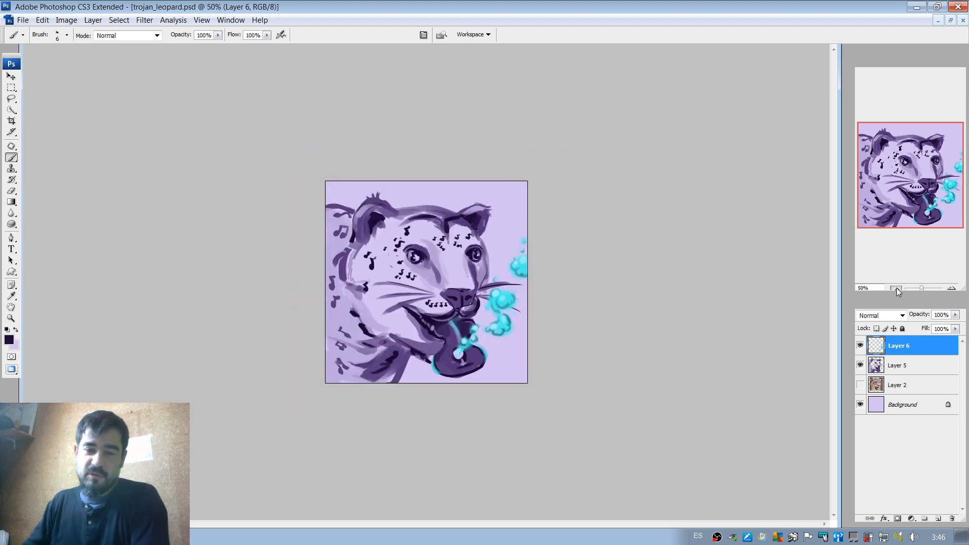
click(896, 288)
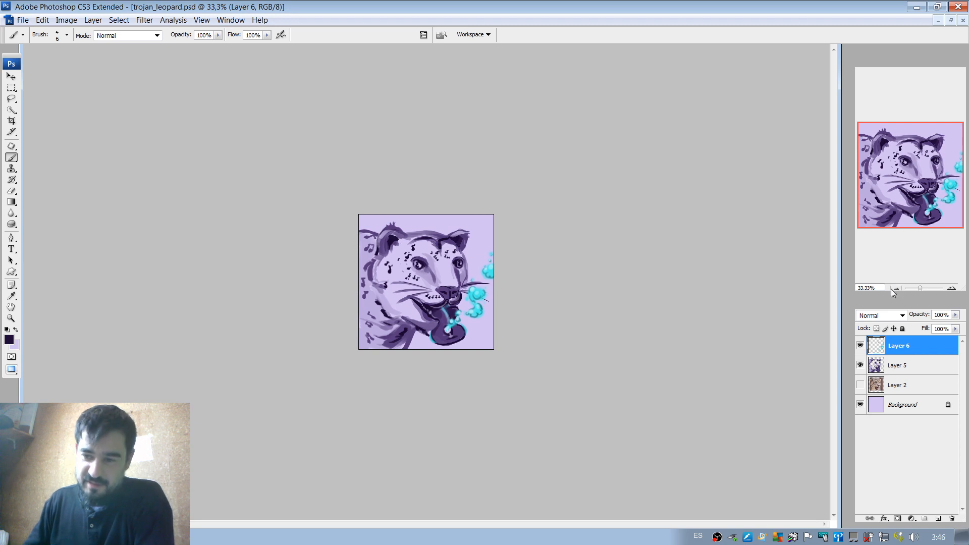
click(896, 288)
click(896, 288)
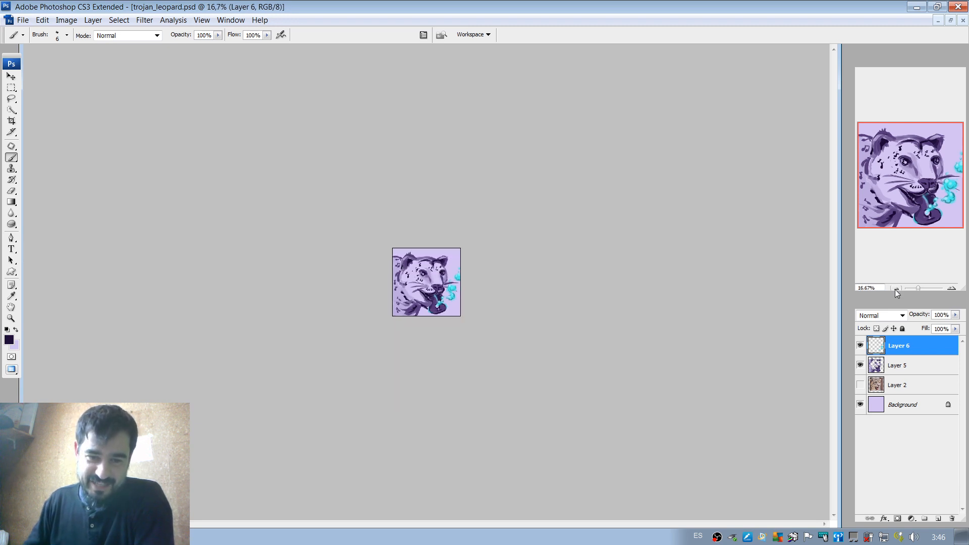
click(951, 288)
click(950, 289)
click(951, 289)
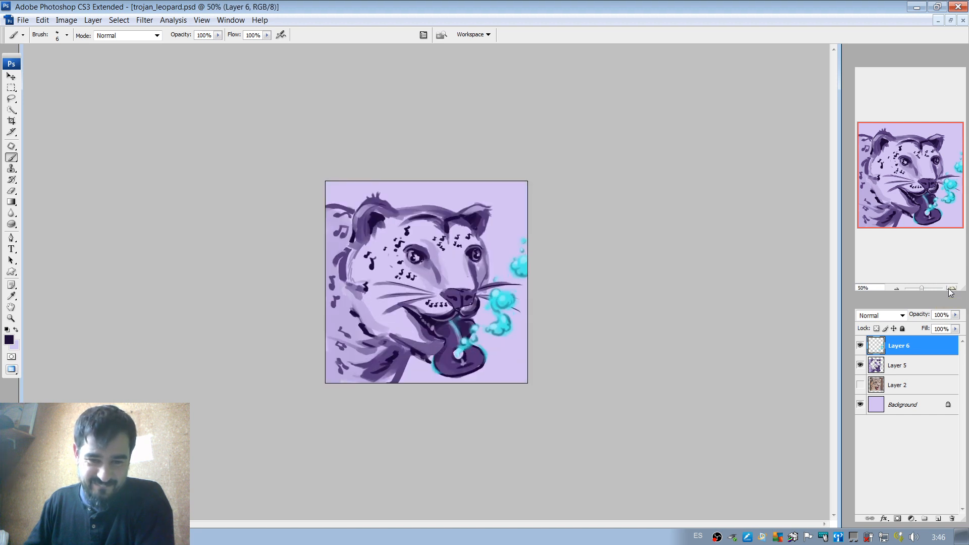
click(951, 289)
click(951, 289)
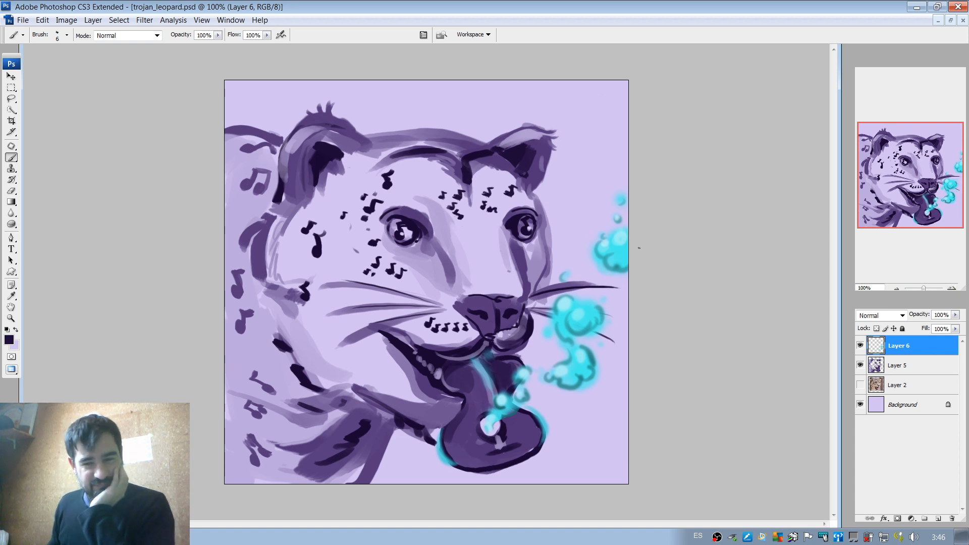
Start shading the jaw on Layer 5 with the jaw's sampled purple and a 178 px brush.
click(896, 289)
click(896, 288)
click(896, 288)
click(896, 288)
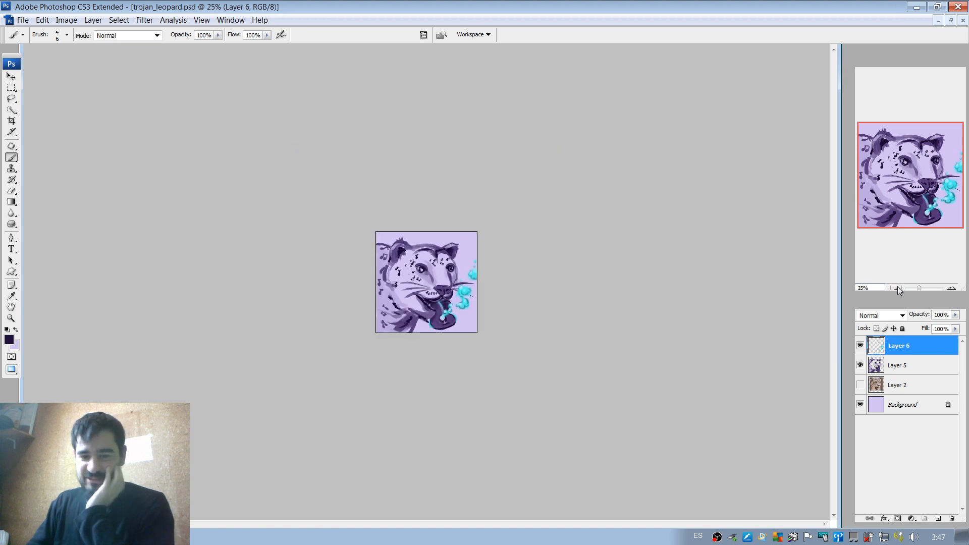
click(952, 289)
click(952, 290)
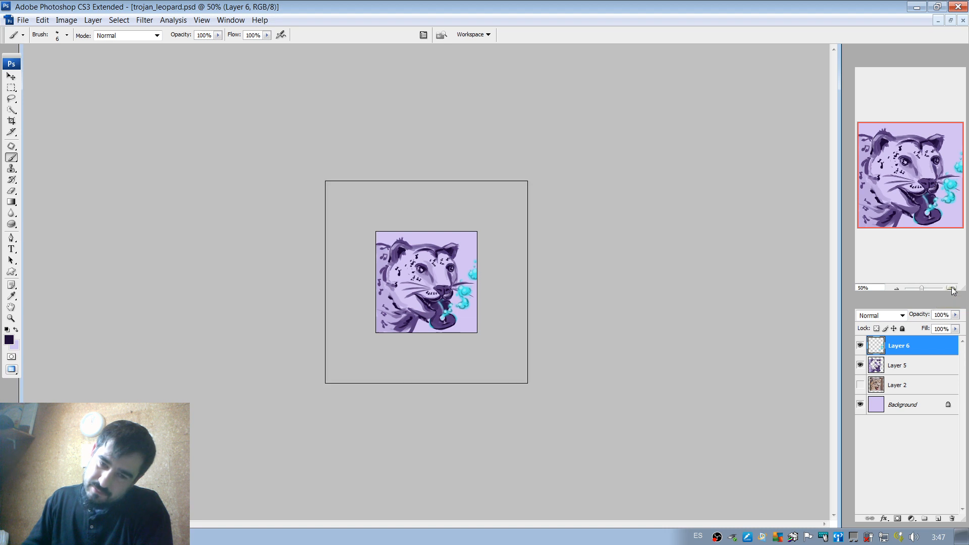
click(953, 290)
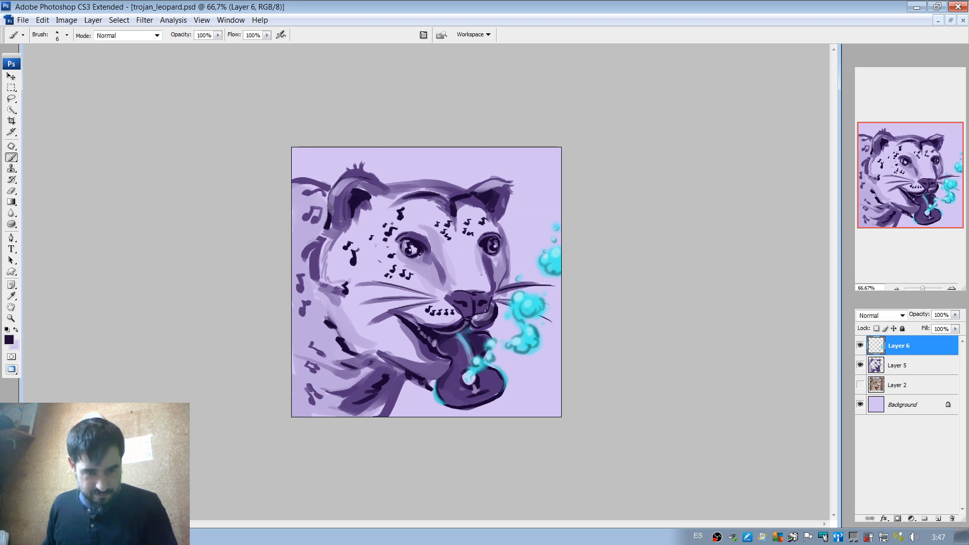
alt+click(365, 264)
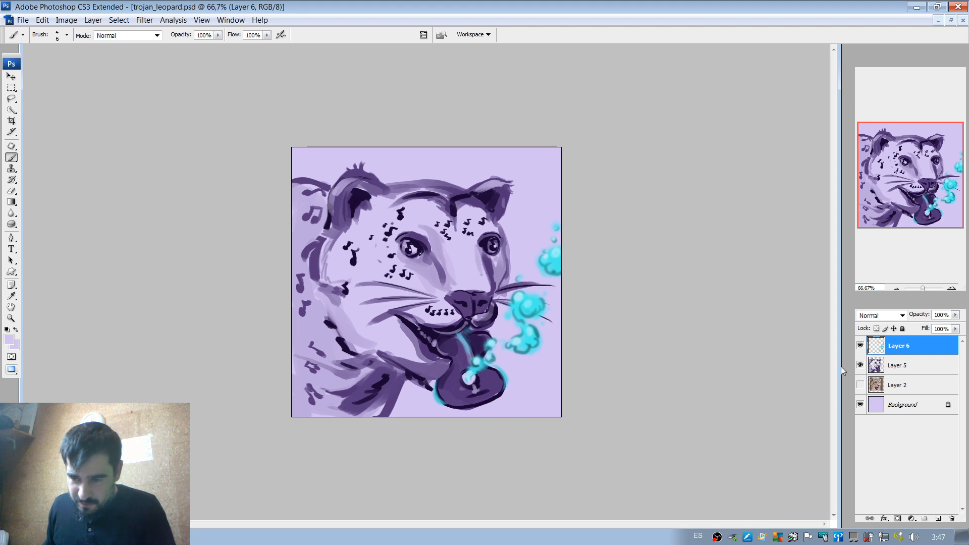
click(914, 370)
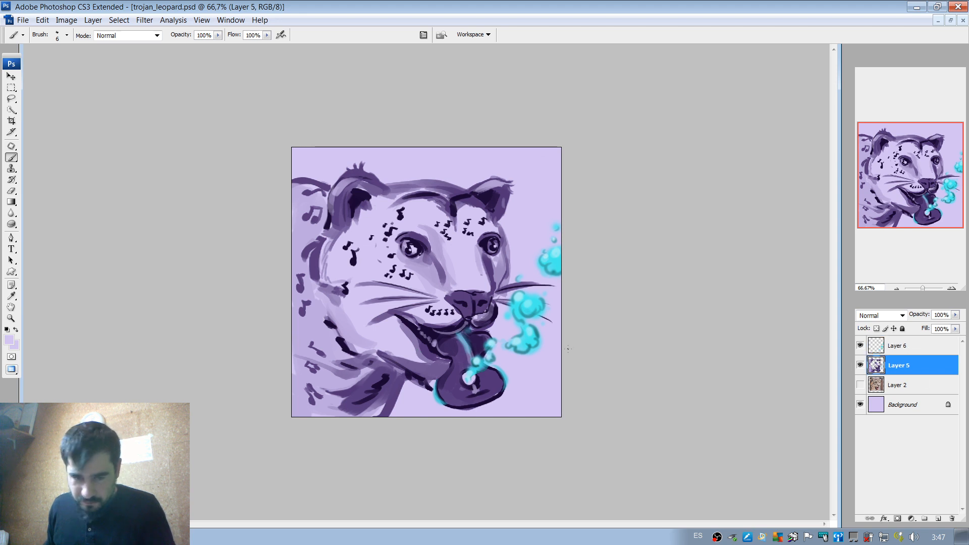
alt+click(419, 364)
right_click(449, 352)
drag(497, 372, 523, 372)
drag(406, 342, 405, 350)
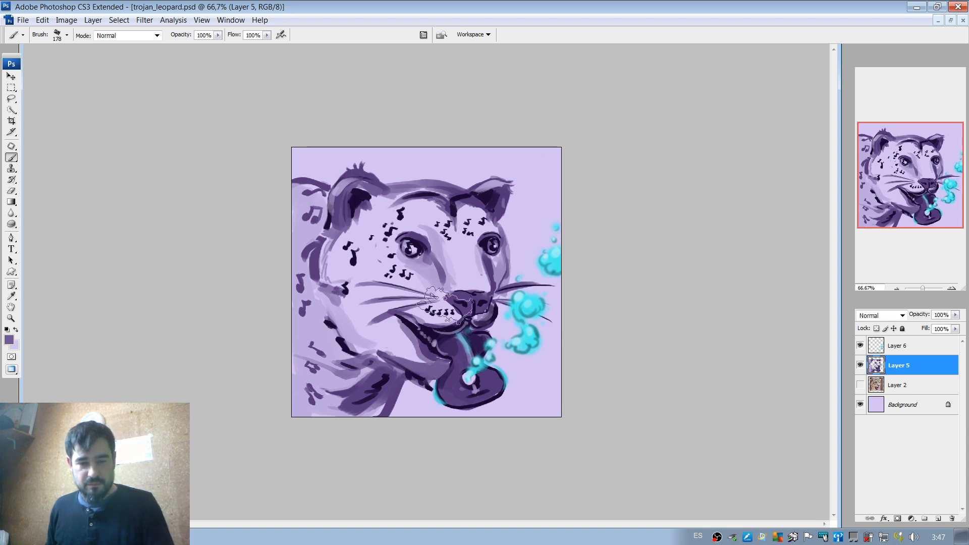
Shade the near cheek and lower jaw below the whiskers with sampled purples at 100% opacity, retrying strokes toward the back of the jaw.
click(218, 35)
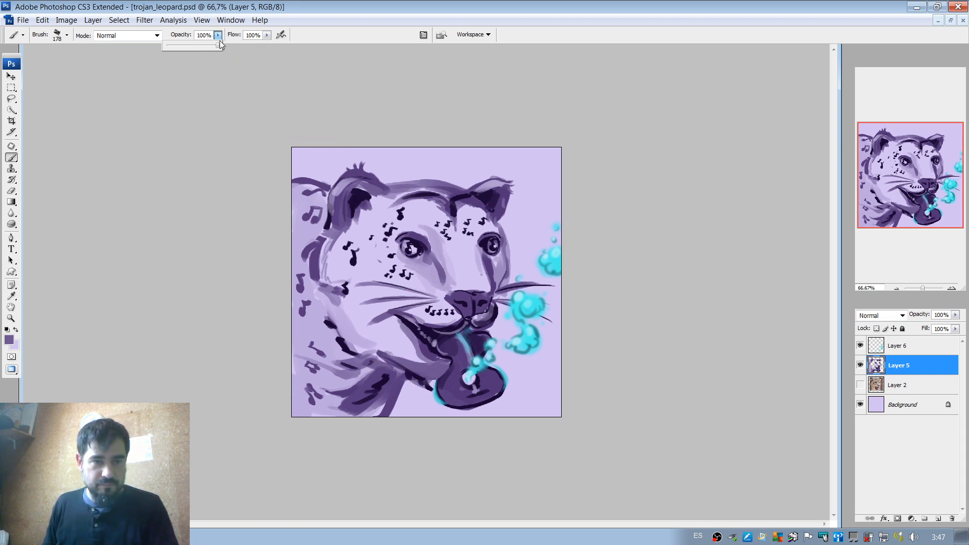
click(220, 43)
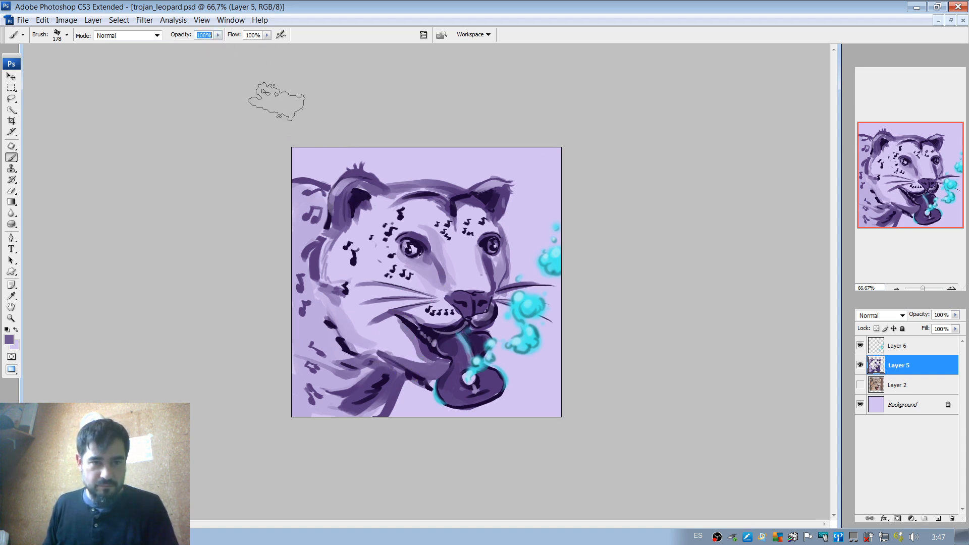
alt+click(359, 329)
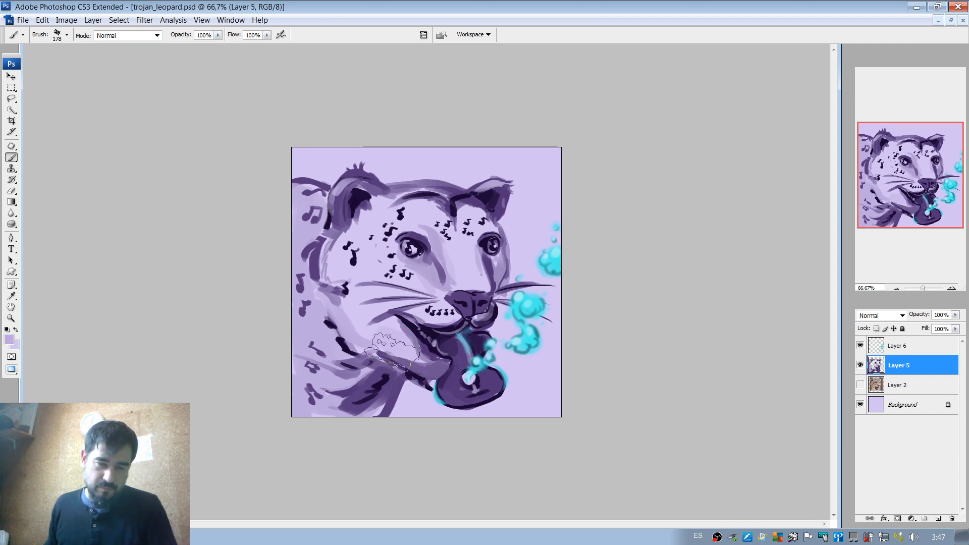
alt+click(358, 340)
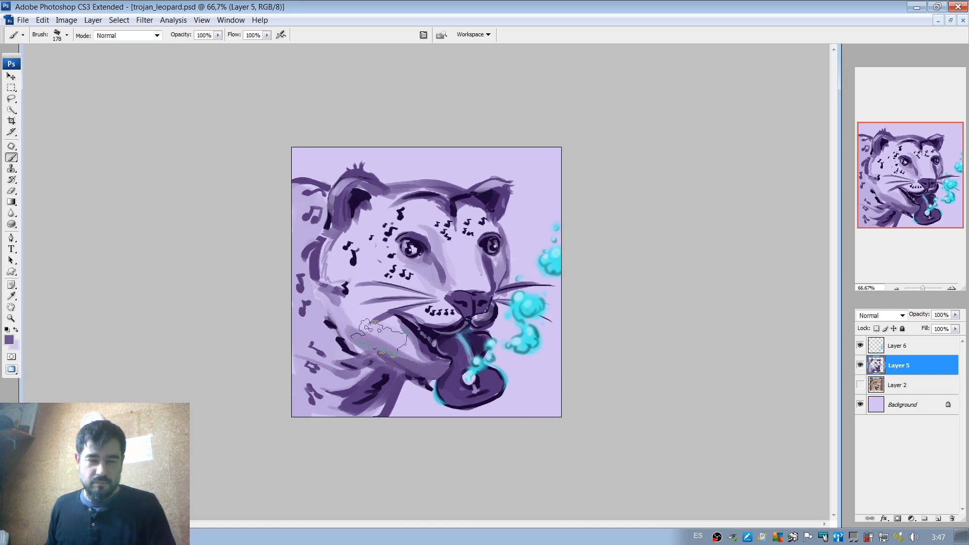
drag(364, 306, 329, 293)
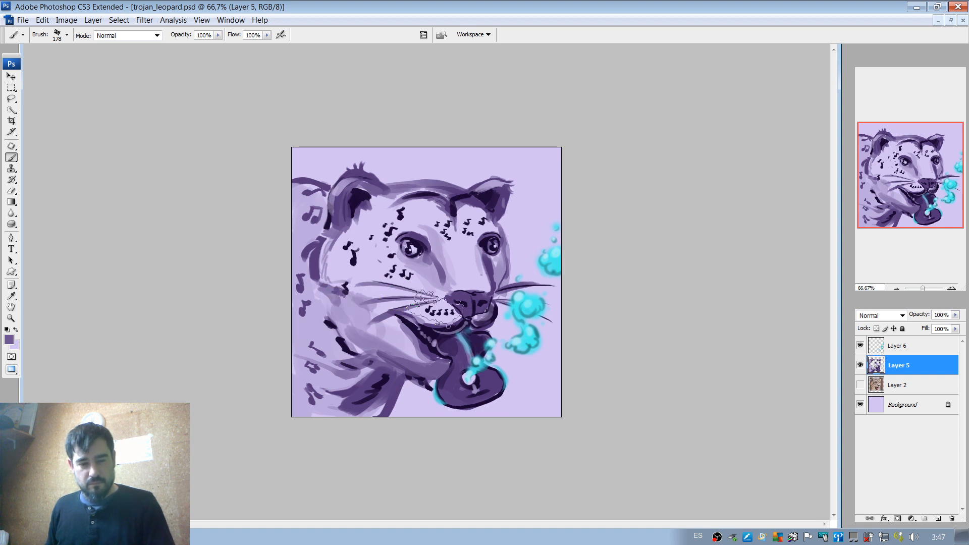
key(ctrl+z)
drag(355, 318, 337, 279)
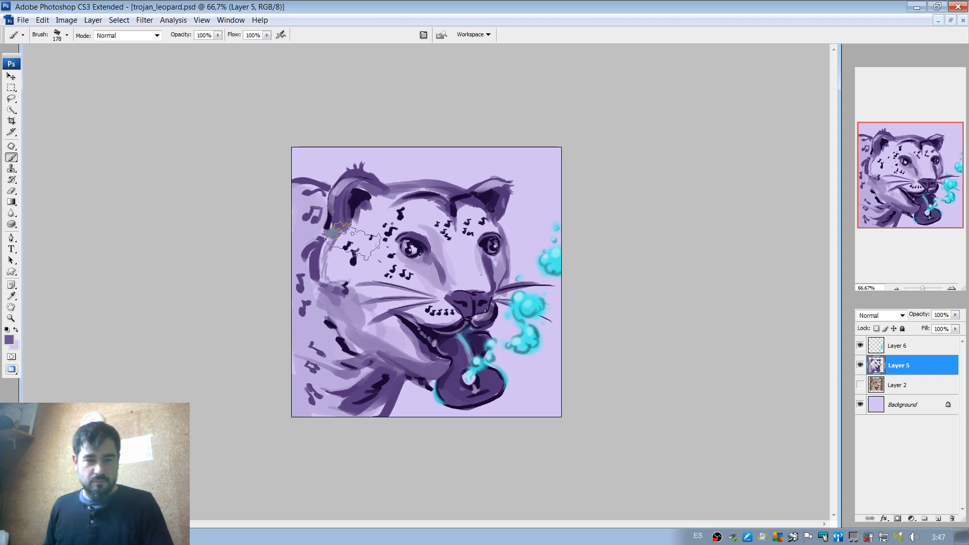
key(ctrl+z)
mouse_move(345, 305)
mouse_down()
mouse_move(511, 266)
mouse_move(354, 256)
mouse_move(320, 289)
mouse_move(335, 286)
mouse_move(361, 331)
mouse_up()
key(ctrl+z)
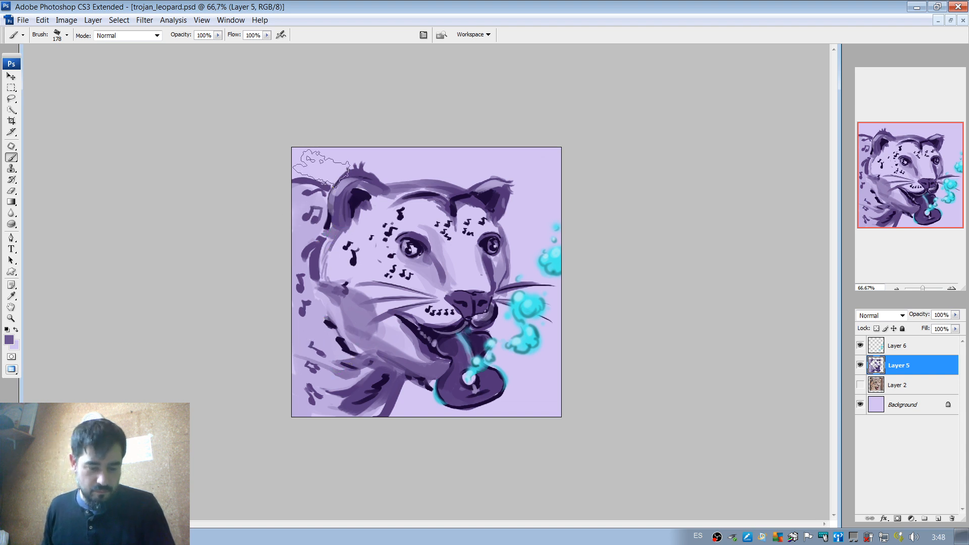
Cover the back outline and upper notes behind the near ear with sampled lilac, and repaint a lower dark back line with a 20 px brush.
alt+click(322, 161)
mouse_move(308, 185)
mouse_down()
mouse_move(296, 223)
mouse_move(302, 209)
mouse_up()
key(ctrl+z)
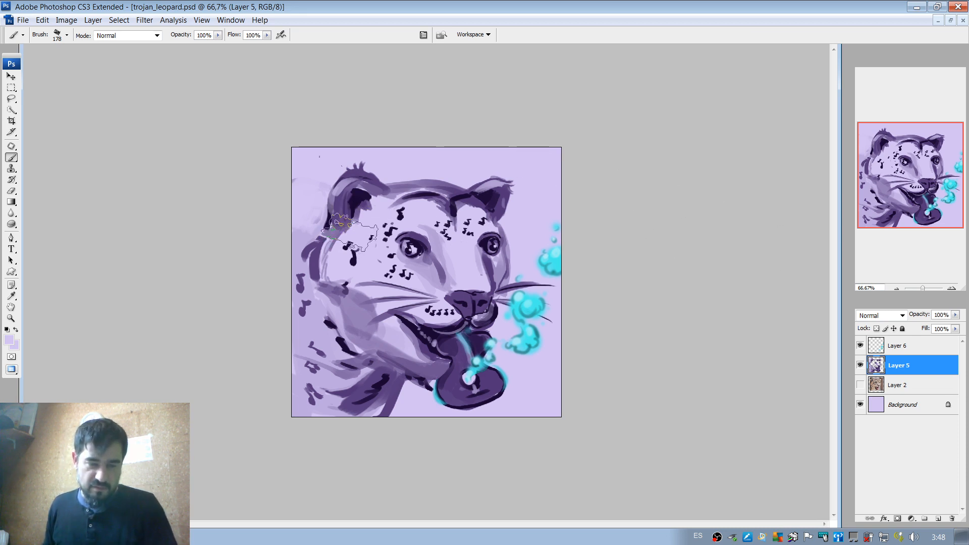
alt+click(324, 250)
right_click(323, 249)
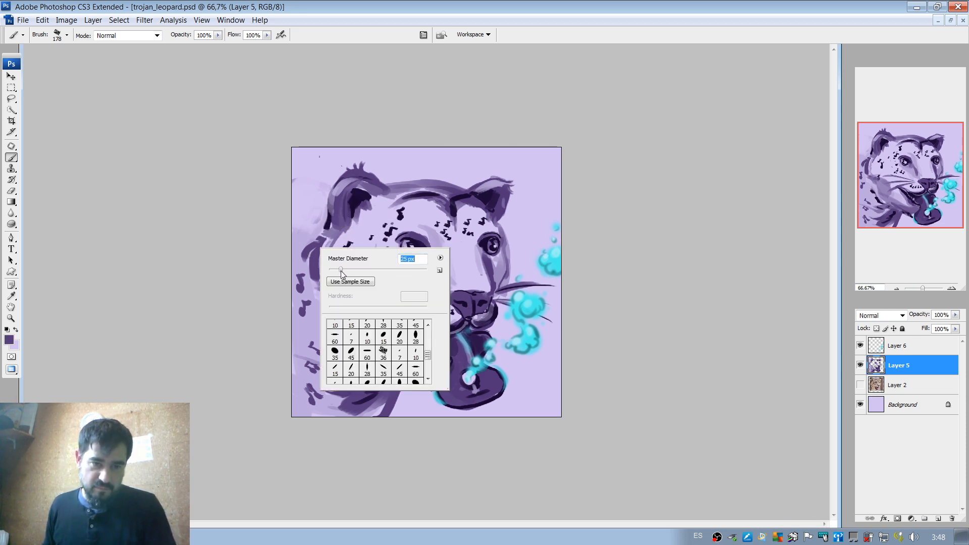
drag(341, 275, 337, 274)
click(320, 252)
drag(323, 223, 291, 224)
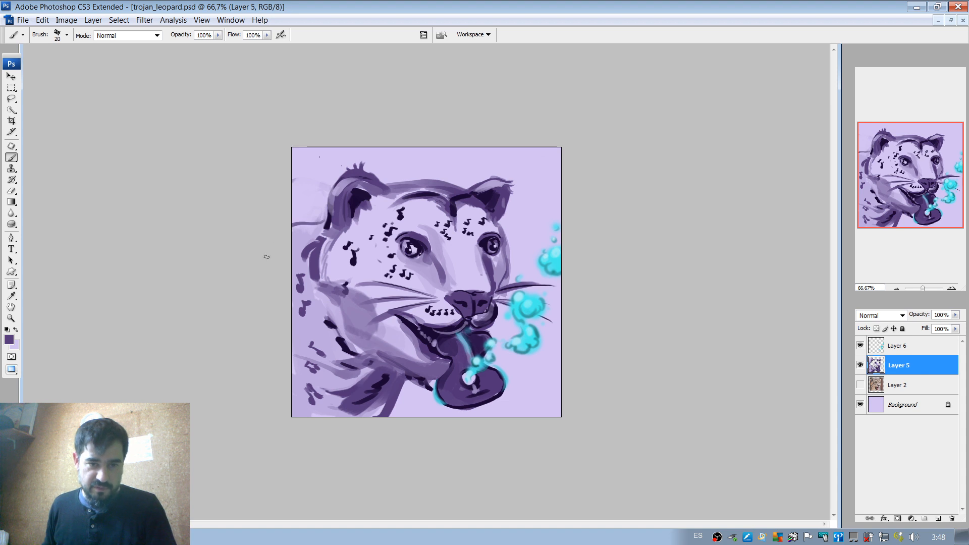
Zoom the leopard out to 33.33% and open Sterlyn_snake.png from the live painting profiles folder in the photo viewer and in Photoshop.
click(897, 289)
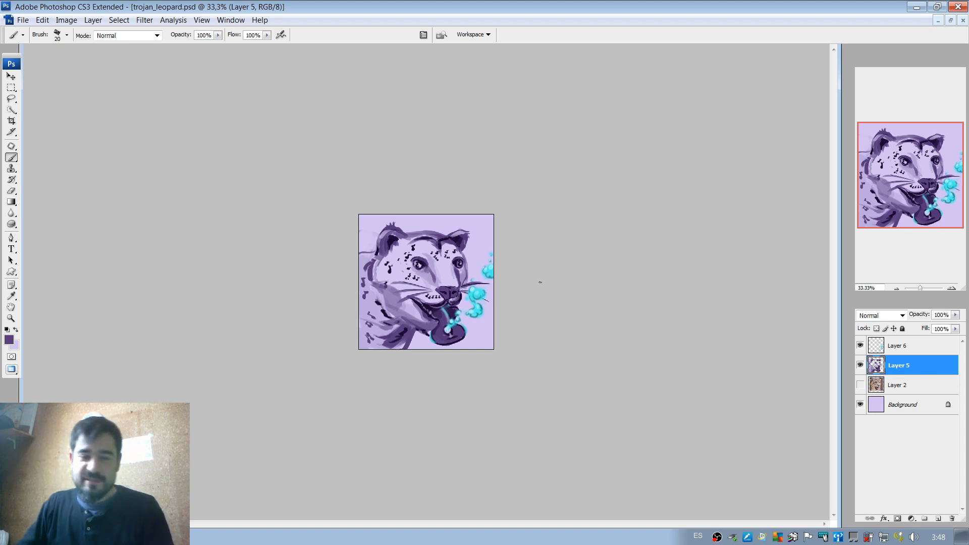
click(96, 536)
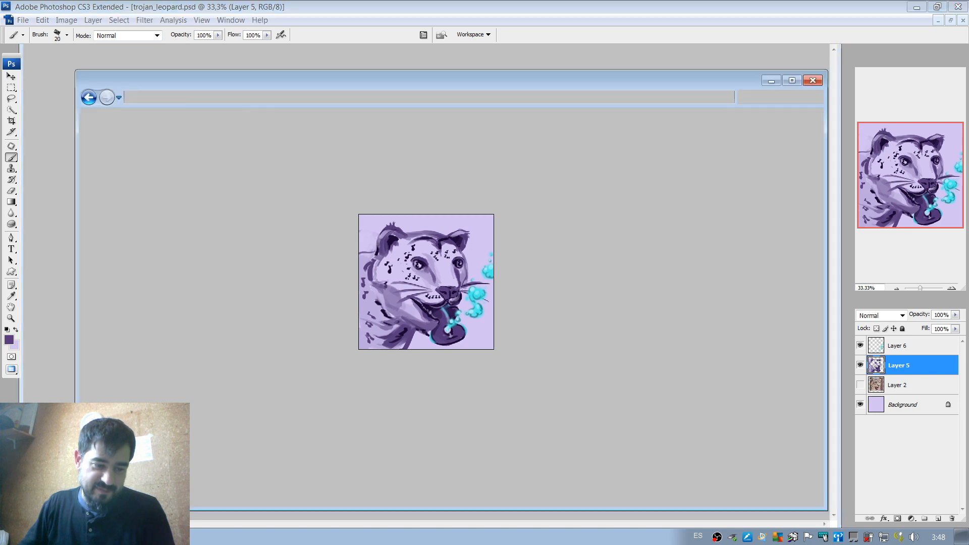
double_click(638, 184)
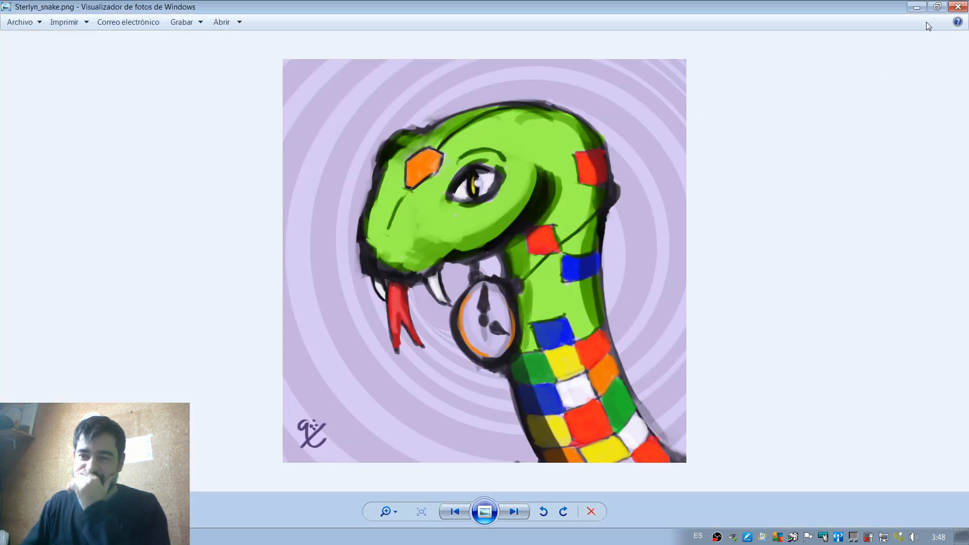
click(958, 7)
drag(651, 84, 612, 264)
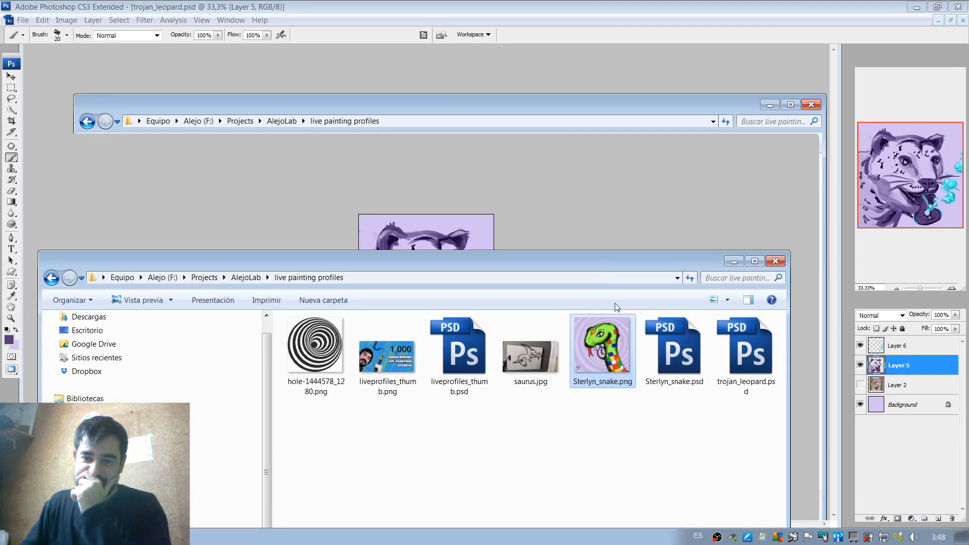
click(620, 174)
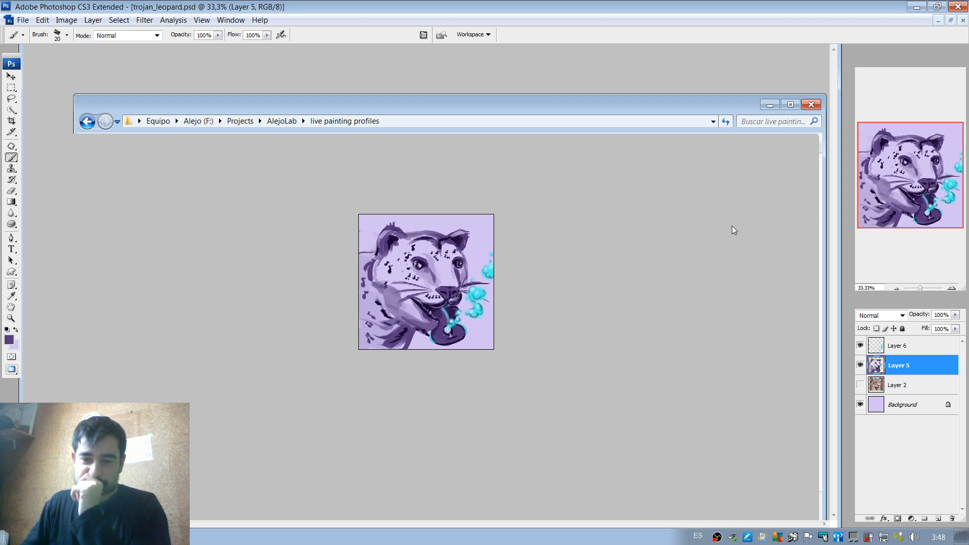
Compare the snake and leopard paintings side by side at 33.33% in small floating document windows.
click(897, 288)
click(897, 288)
click(897, 288)
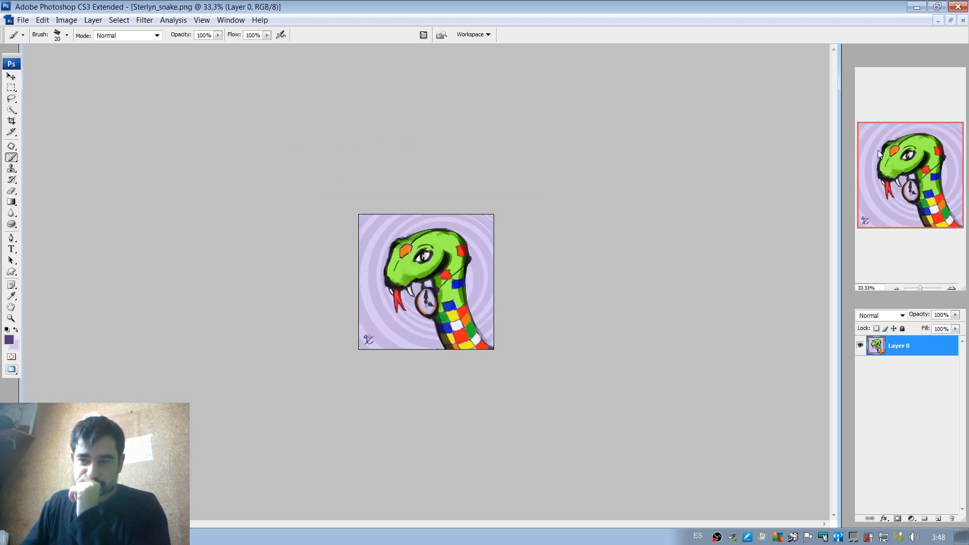
click(951, 21)
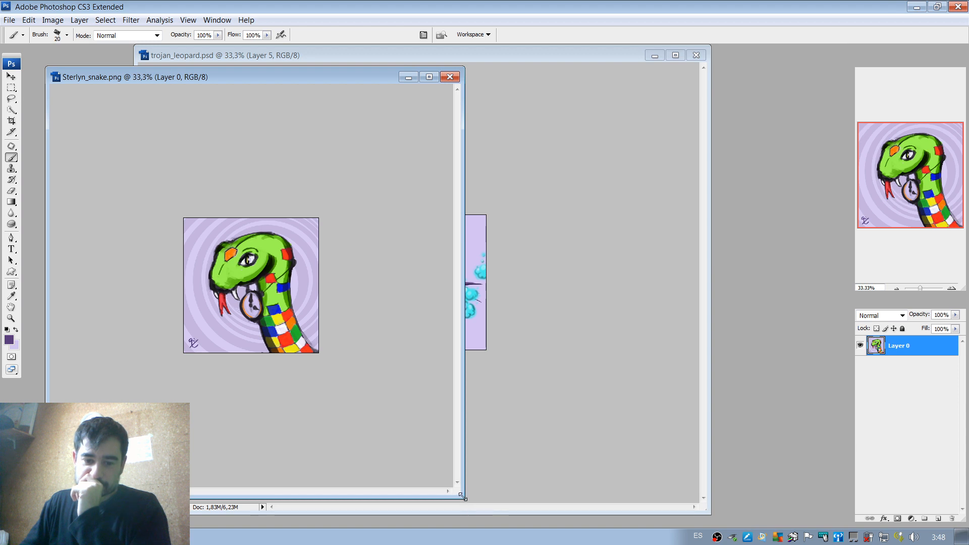
drag(463, 498, 254, 292)
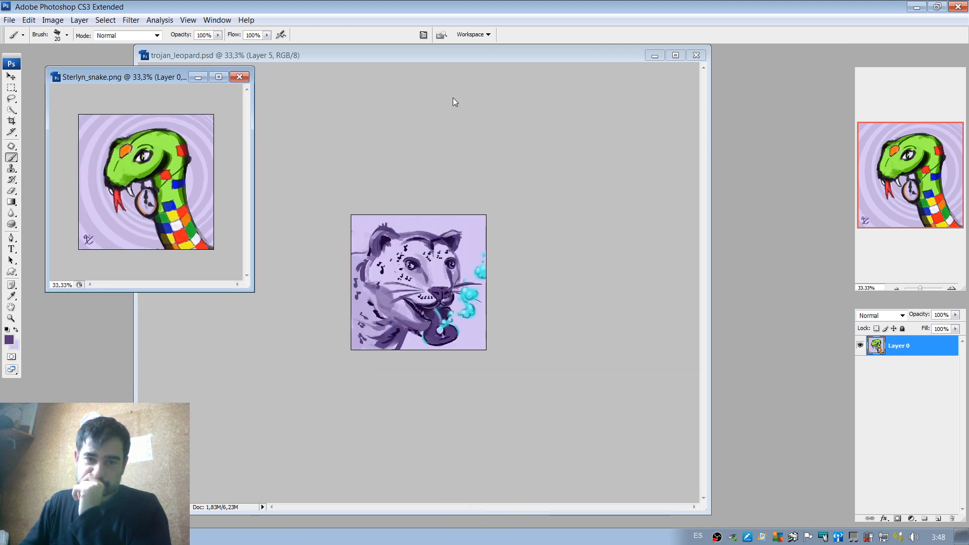
drag(512, 59, 657, 77)
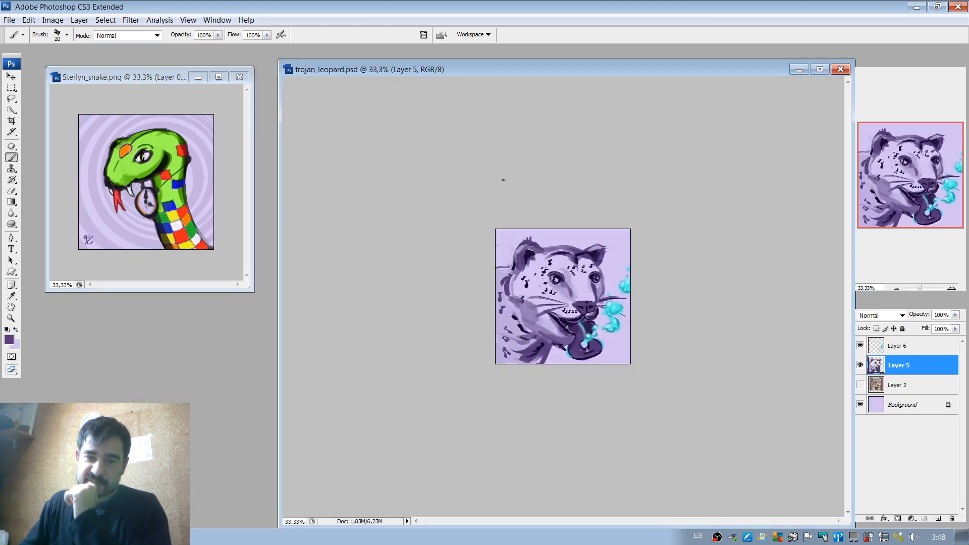
drag(531, 76, 461, 62)
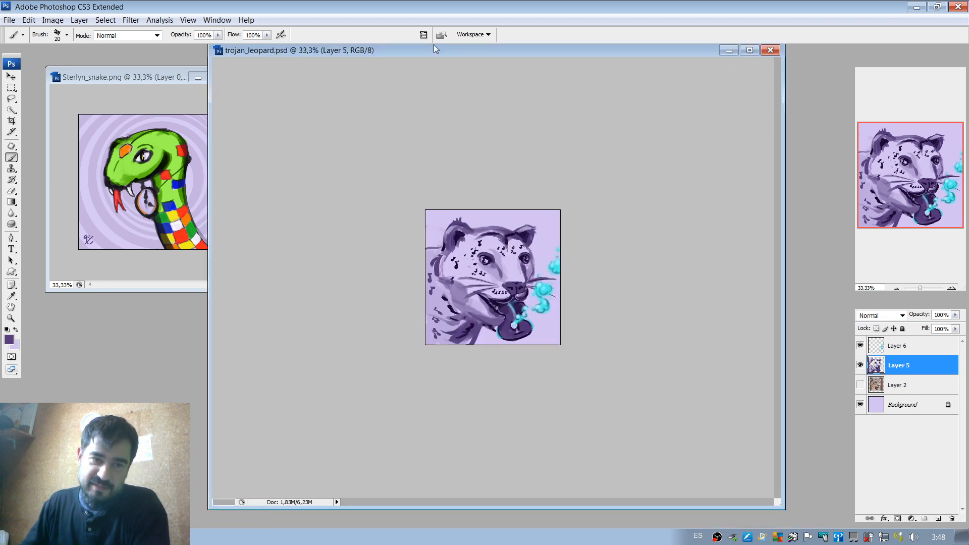
drag(208, 44, 465, 97)
drag(177, 74, 177, 85)
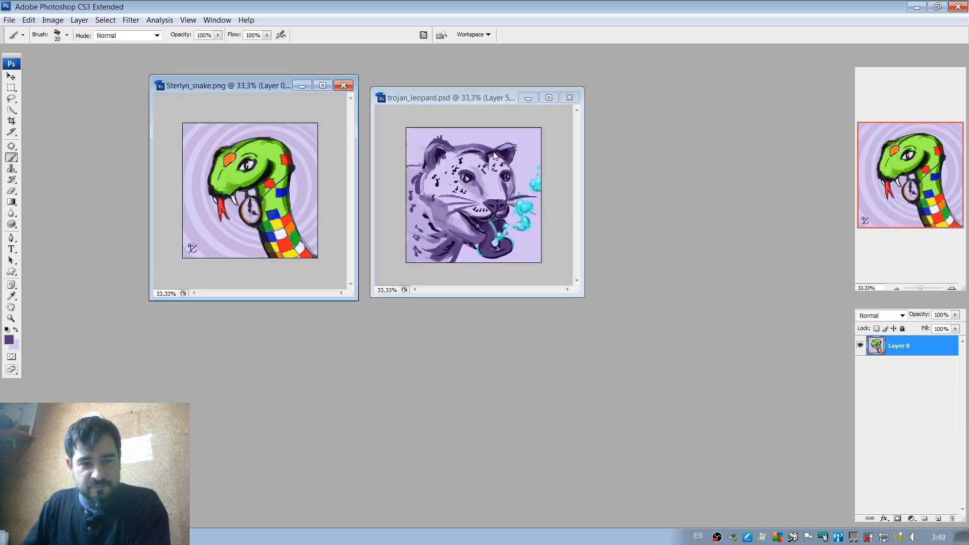
drag(462, 99, 464, 95)
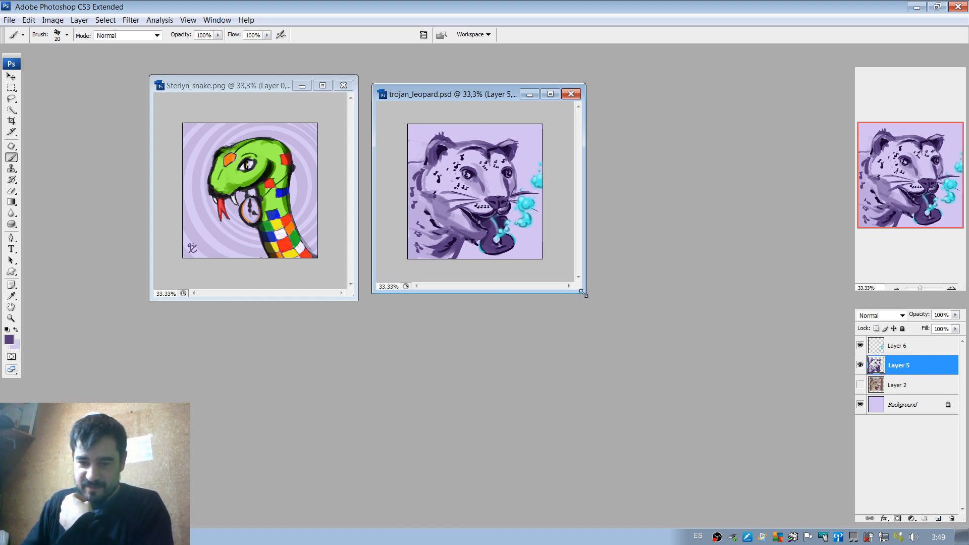
Enlarge the leopard's document window over the snake's to make room for painting.
drag(583, 293, 835, 505)
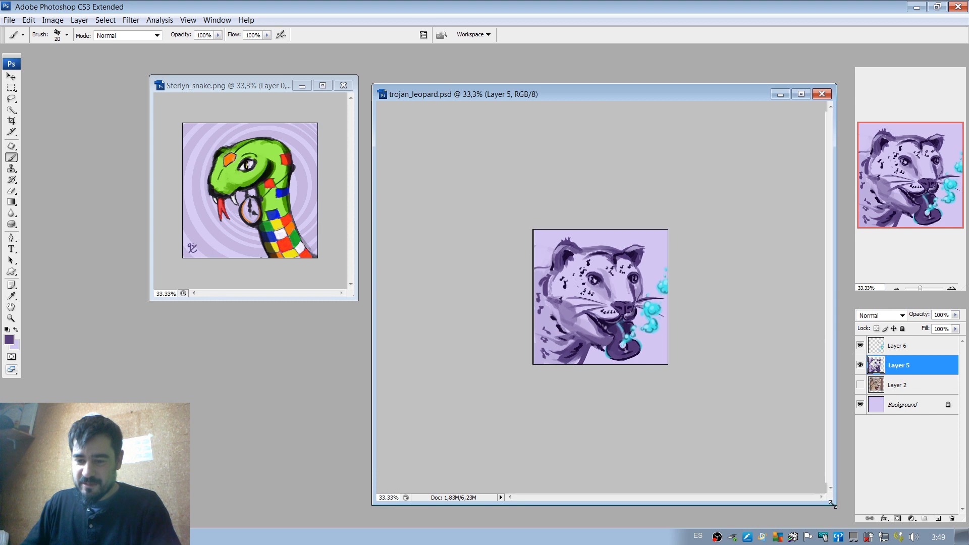
double_click(668, 89)
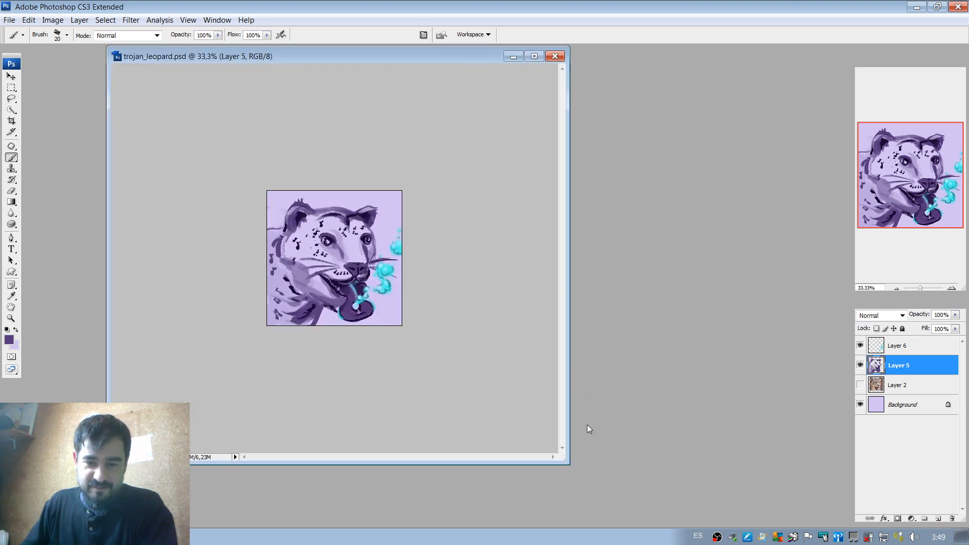
drag(570, 463, 768, 526)
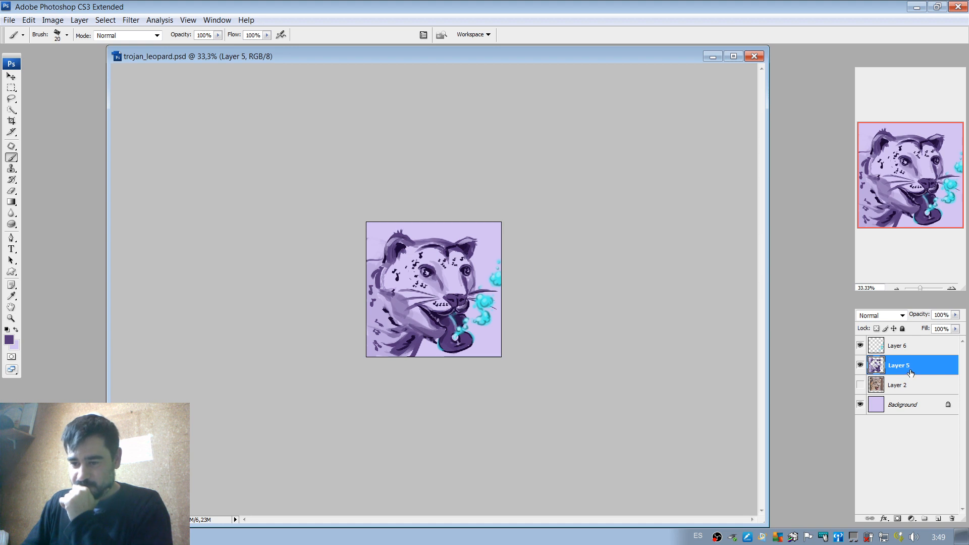
Add a new layer above Layer 5 and set the foreground colour to a light orange for painting at 66.67% zoom.
click(938, 519)
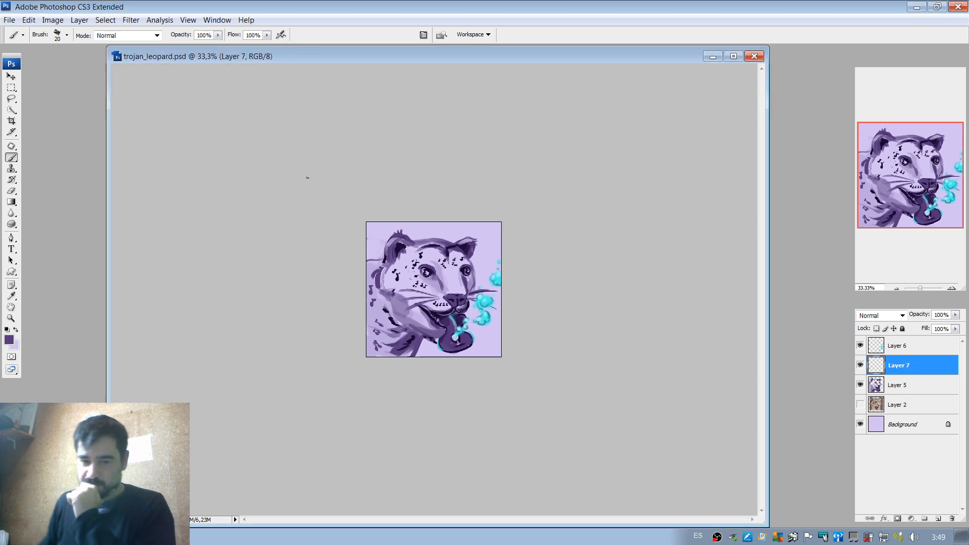
click(951, 289)
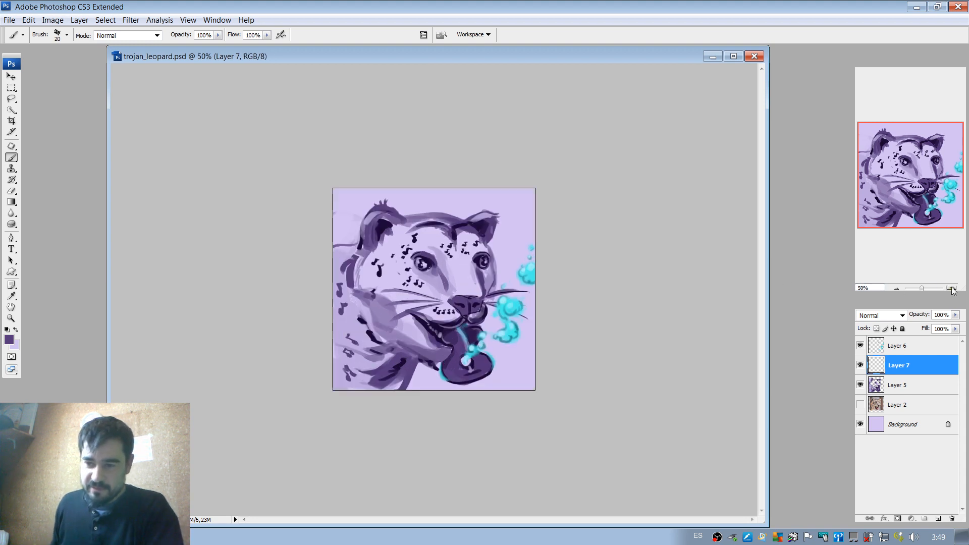
click(952, 288)
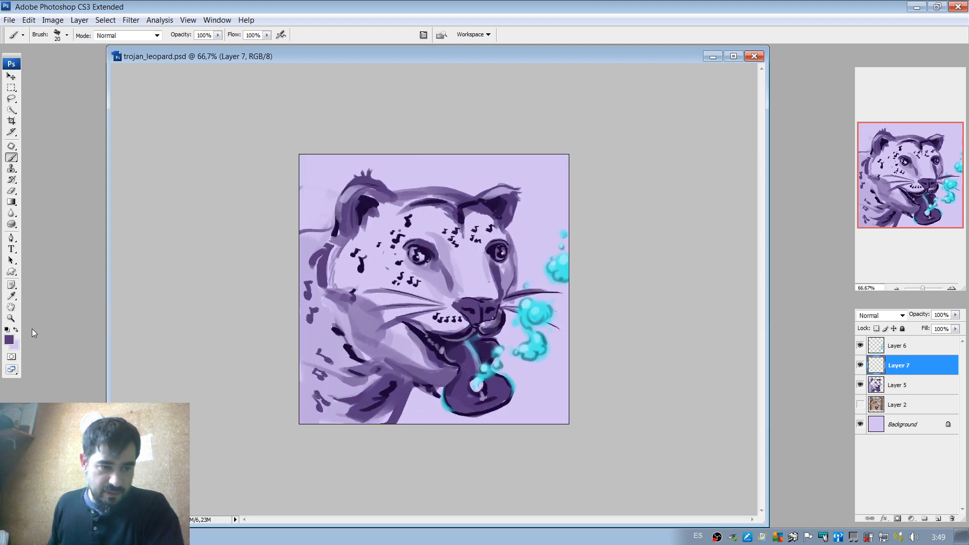
click(8, 339)
drag(783, 327, 783, 337)
click(762, 230)
drag(761, 230, 727, 240)
click(789, 344)
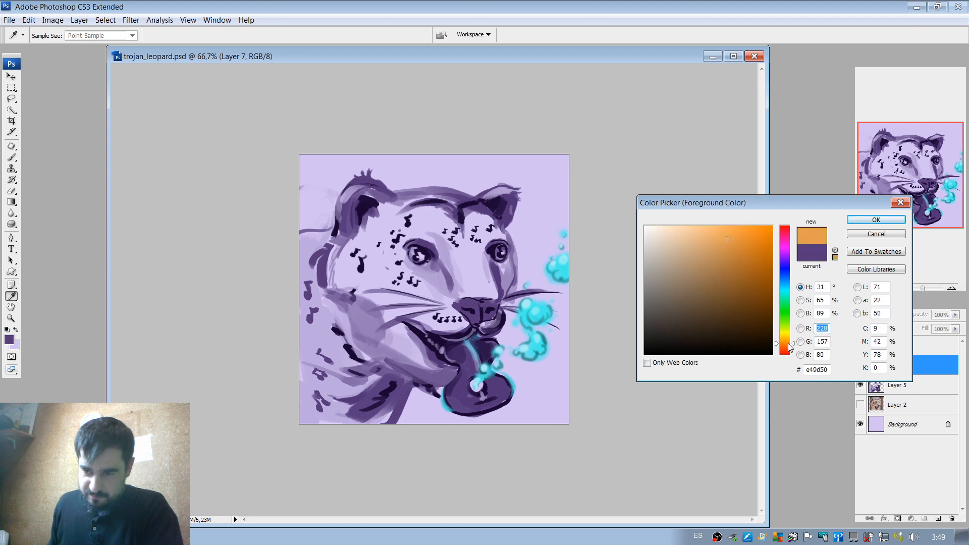
click(876, 220)
key(b)
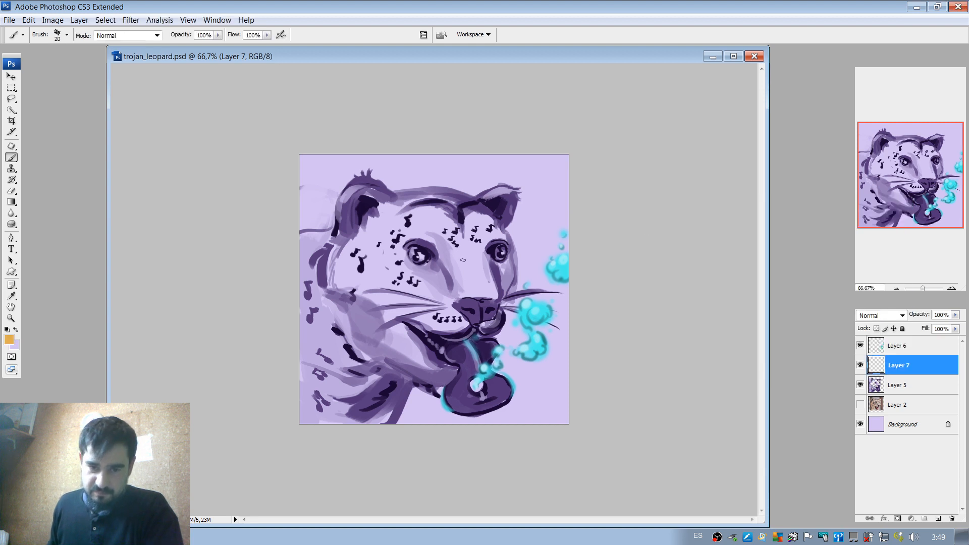
Paint solid orange over the leopard's near cheek and near ear with the brush enlarged to 83 px.
right_click(466, 249)
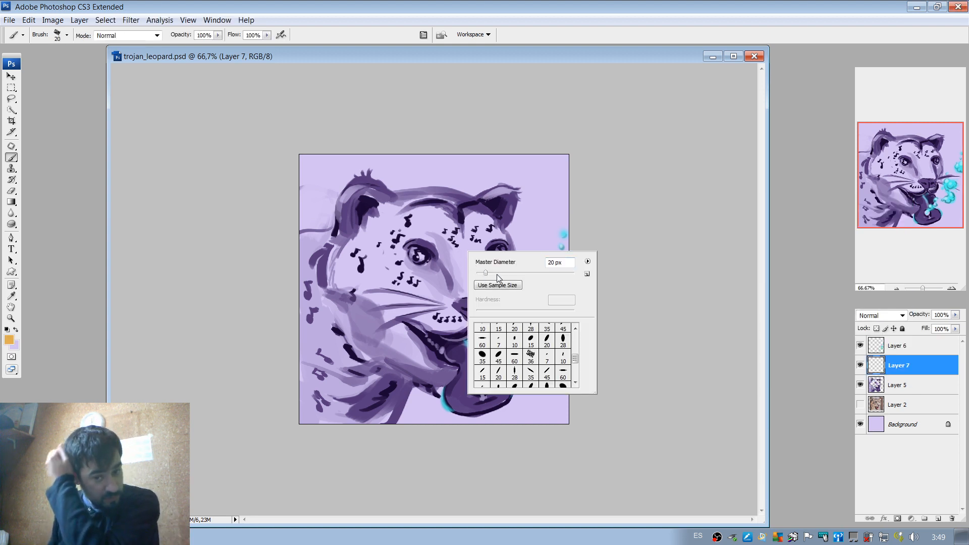
click(22, 155)
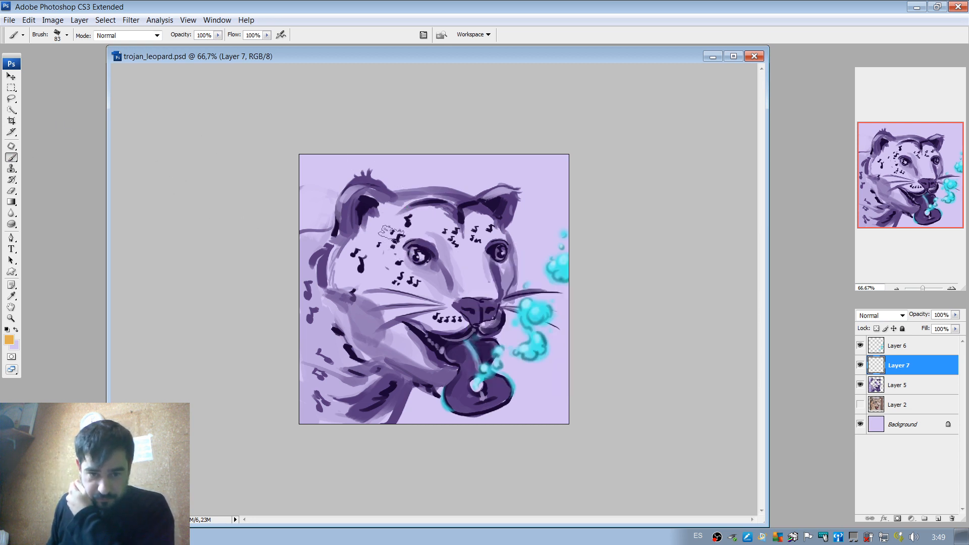
mouse_move(362, 268)
mouse_down()
mouse_move(376, 233)
mouse_move(369, 271)
mouse_up()
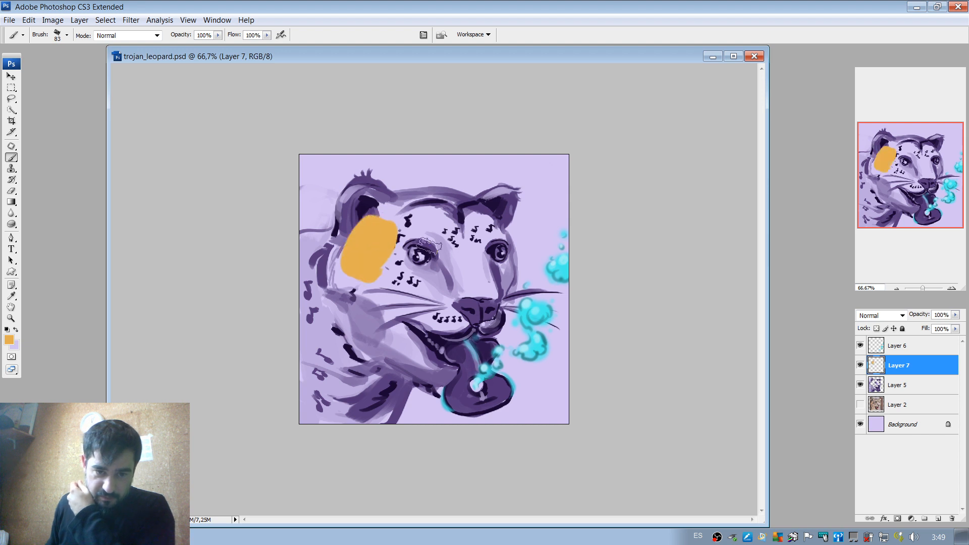
mouse_move(372, 205)
mouse_down()
mouse_move(355, 229)
mouse_move(370, 201)
mouse_up()
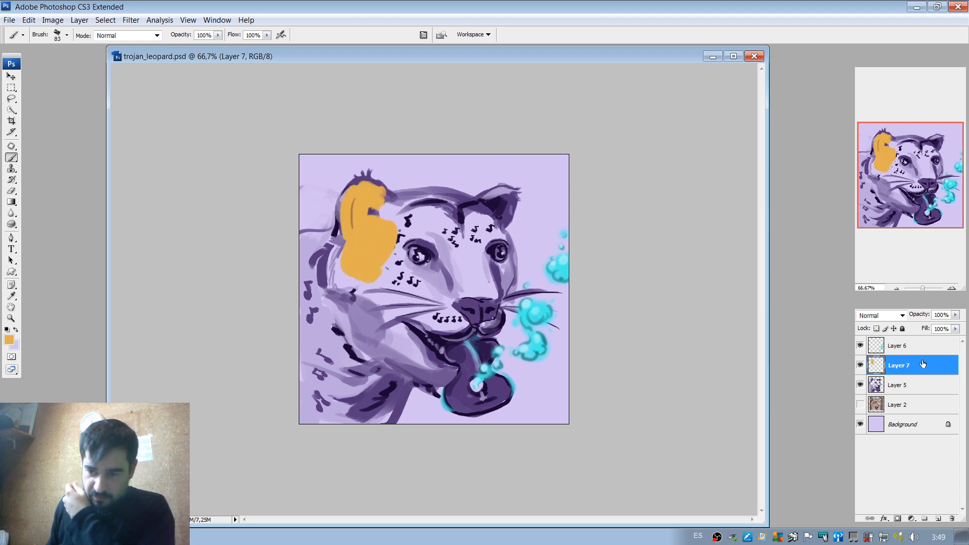
Try the Color blend mode on the orange layer, settling on Multiply.
click(901, 316)
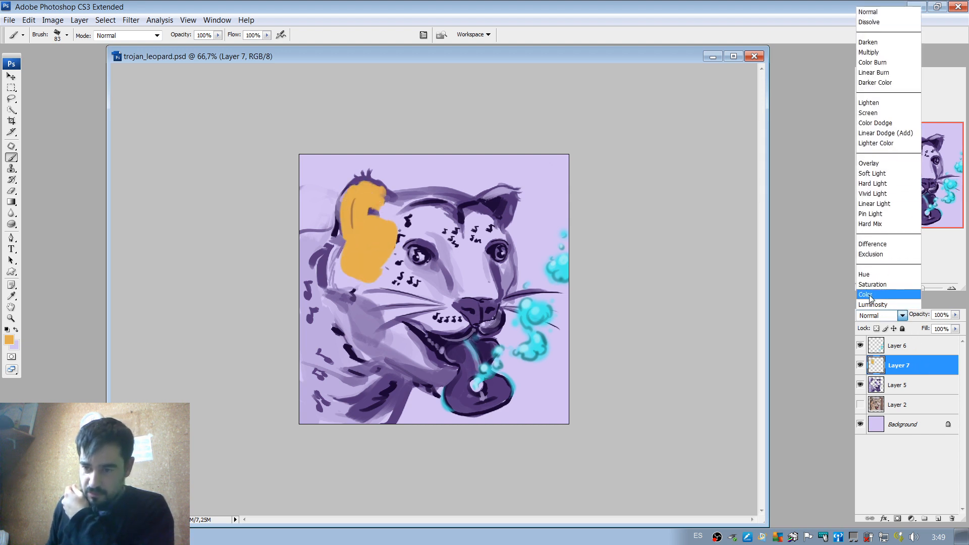
click(869, 297)
click(893, 316)
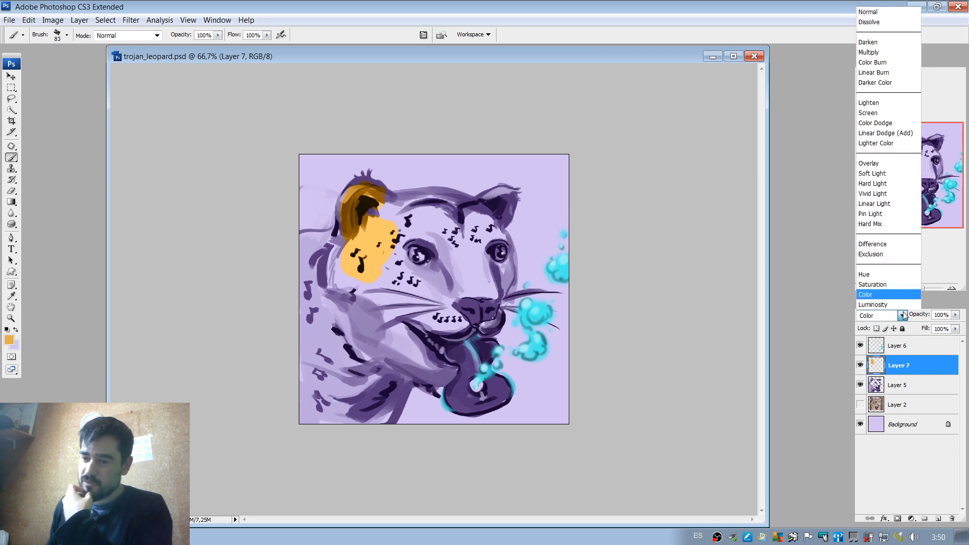
click(894, 59)
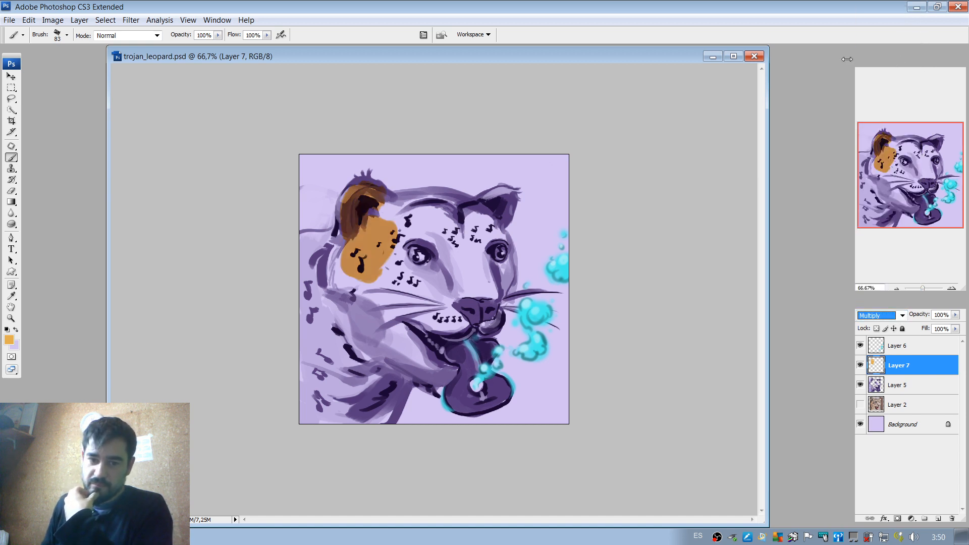
Cover the leopard's fur, ears and chin with orange, using a 31 px brush for the edges and leaving eyes, nose and guitar tongue unpainted.
drag(354, 198, 352, 233)
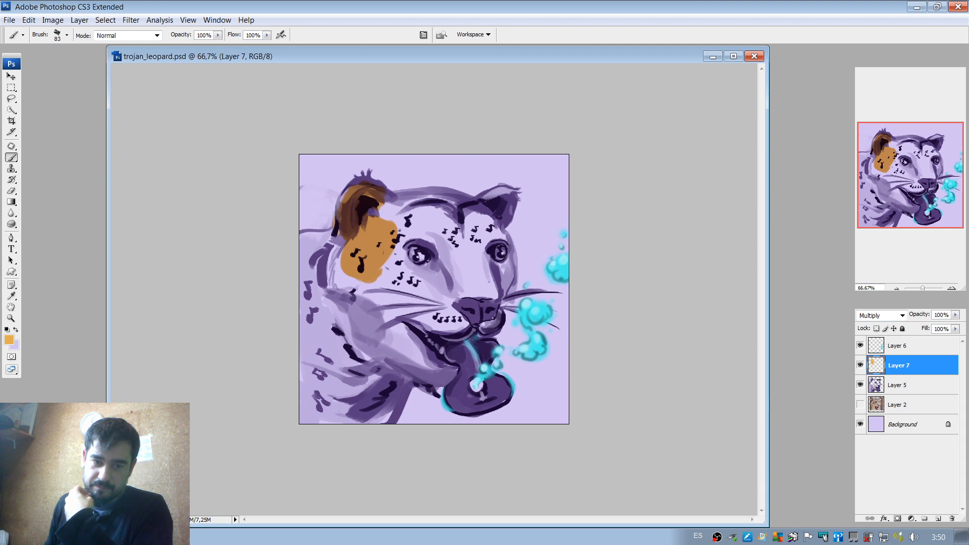
mouse_move(360, 200)
mouse_down()
mouse_move(369, 218)
mouse_move(362, 197)
mouse_move(350, 212)
mouse_move(365, 216)
mouse_move(349, 217)
mouse_move(353, 251)
mouse_move(340, 243)
mouse_move(333, 266)
mouse_move(344, 266)
mouse_move(327, 237)
mouse_move(297, 263)
mouse_move(323, 237)
mouse_move(300, 247)
mouse_move(319, 251)
mouse_move(296, 280)
mouse_move(301, 385)
mouse_move(326, 364)
mouse_move(298, 327)
mouse_move(301, 385)
mouse_move(315, 413)
mouse_move(359, 360)
mouse_move(366, 432)
mouse_move(379, 431)
mouse_move(422, 365)
mouse_move(422, 374)
mouse_move(443, 371)
mouse_move(424, 377)
mouse_move(404, 332)
mouse_move(432, 371)
mouse_move(424, 353)
mouse_move(401, 356)
mouse_move(421, 328)
mouse_move(432, 348)
mouse_move(414, 354)
mouse_move(383, 355)
mouse_move(376, 330)
mouse_move(342, 353)
mouse_move(368, 313)
mouse_move(353, 275)
mouse_move(389, 275)
mouse_move(418, 311)
mouse_move(454, 326)
mouse_move(441, 294)
mouse_move(434, 302)
mouse_move(445, 269)
mouse_move(431, 277)
mouse_move(395, 267)
mouse_move(409, 272)
mouse_move(391, 242)
mouse_move(411, 283)
mouse_move(433, 277)
mouse_move(444, 232)
mouse_move(393, 227)
mouse_move(444, 237)
mouse_move(383, 204)
mouse_move(466, 203)
mouse_move(432, 218)
mouse_move(462, 228)
mouse_move(452, 295)
mouse_move(487, 275)
mouse_move(474, 285)
mouse_move(496, 290)
mouse_move(510, 277)
mouse_move(482, 261)
mouse_move(521, 273)
mouse_up()
right_click(482, 261)
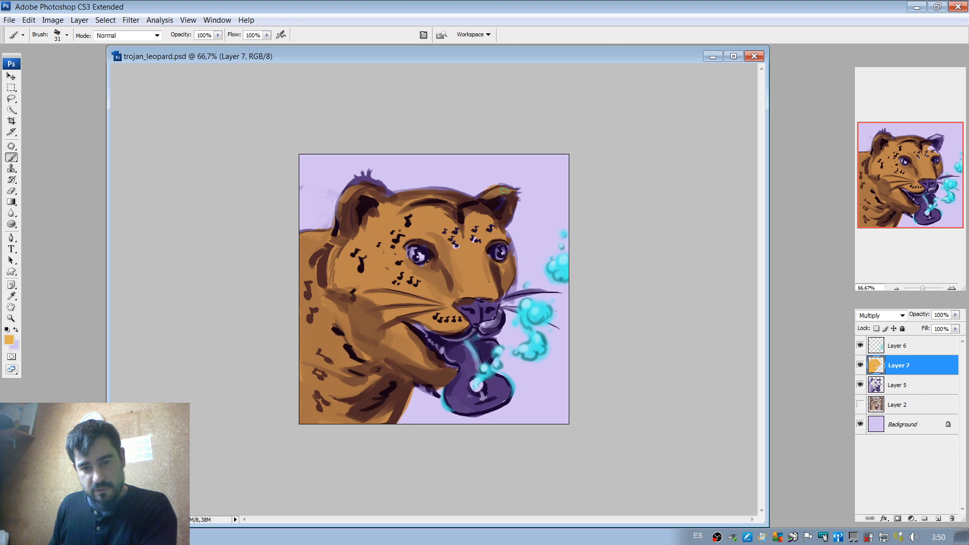
drag(504, 201, 513, 195)
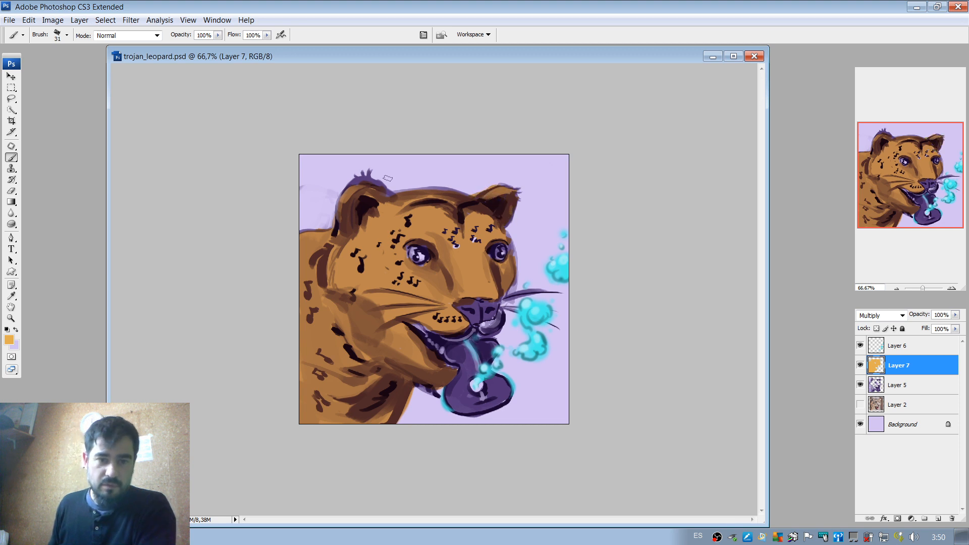
drag(375, 178, 353, 188)
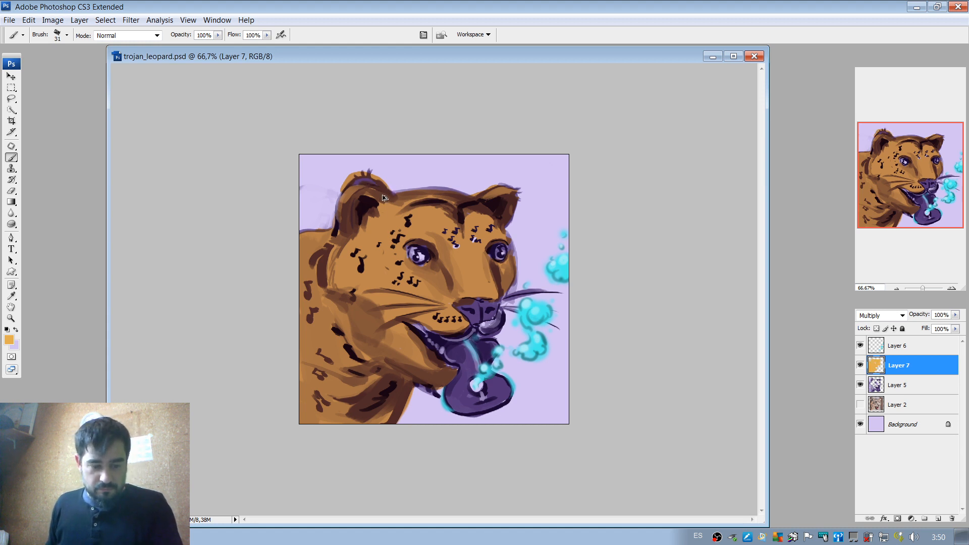
key(ctrl+z)
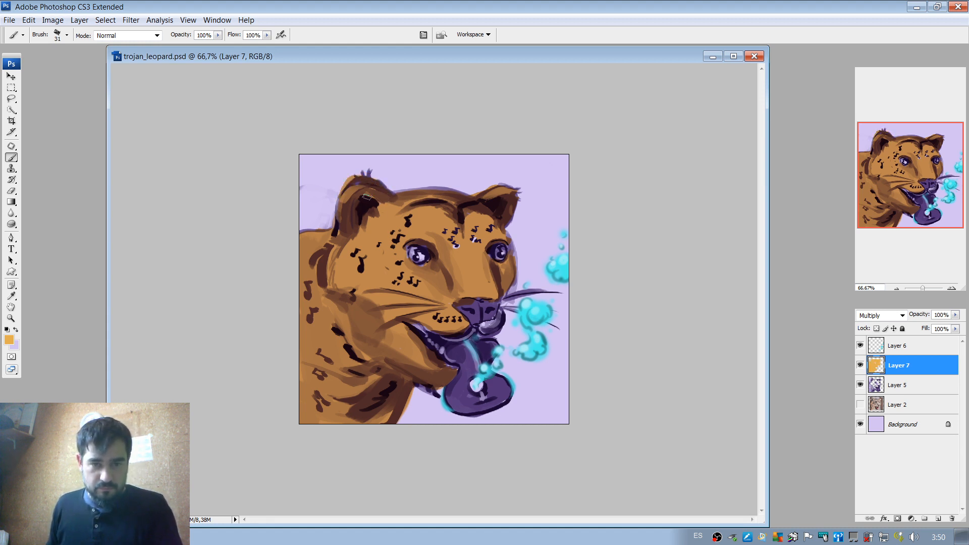
key(ctrl+z)
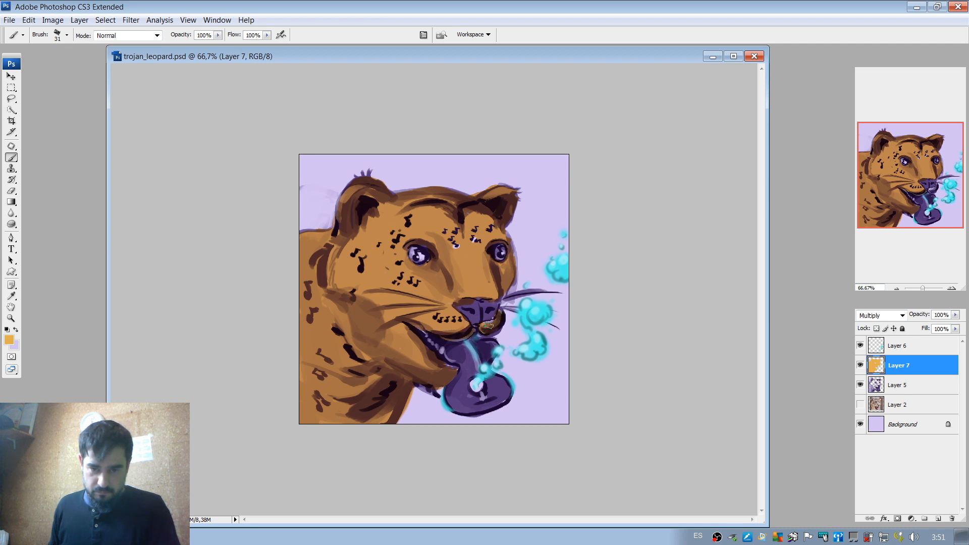
drag(493, 327, 500, 323)
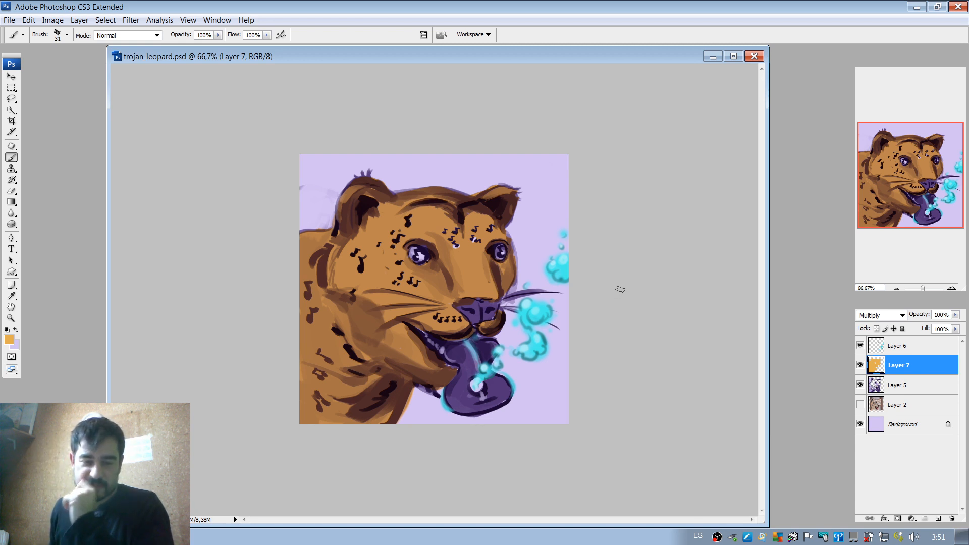
Try erasing the orange along the near cheek's edge with a hard round eraser at 61 px and 158 px.
key(e)
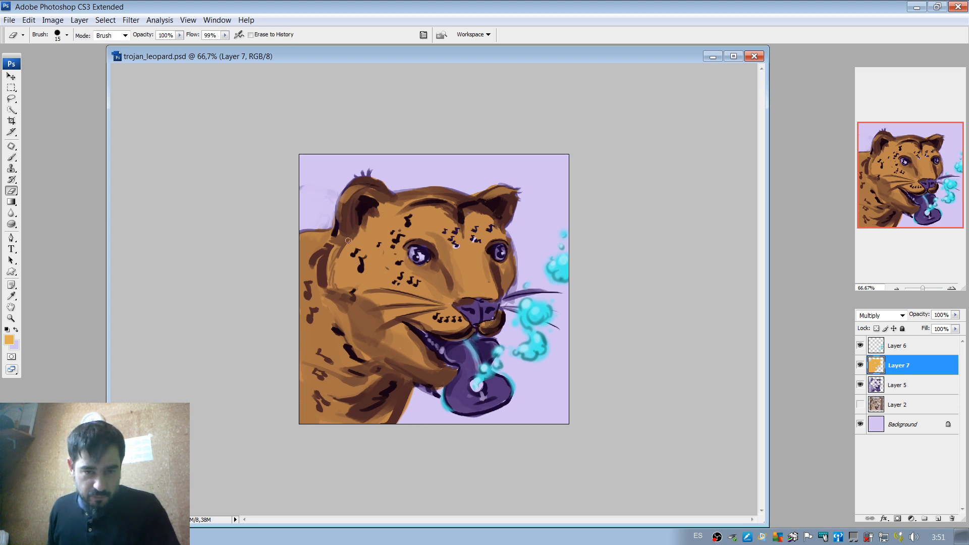
right_click(438, 234)
click(437, 249)
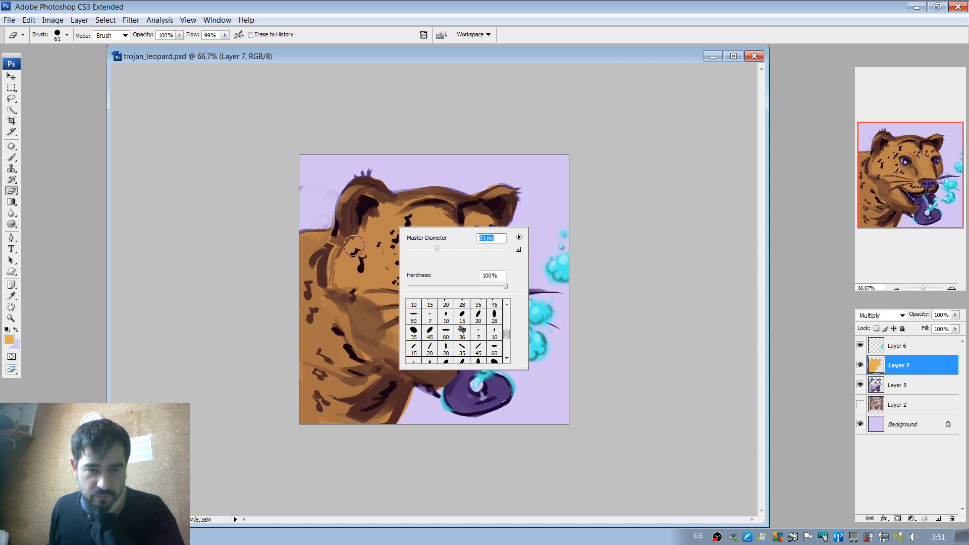
key(Return)
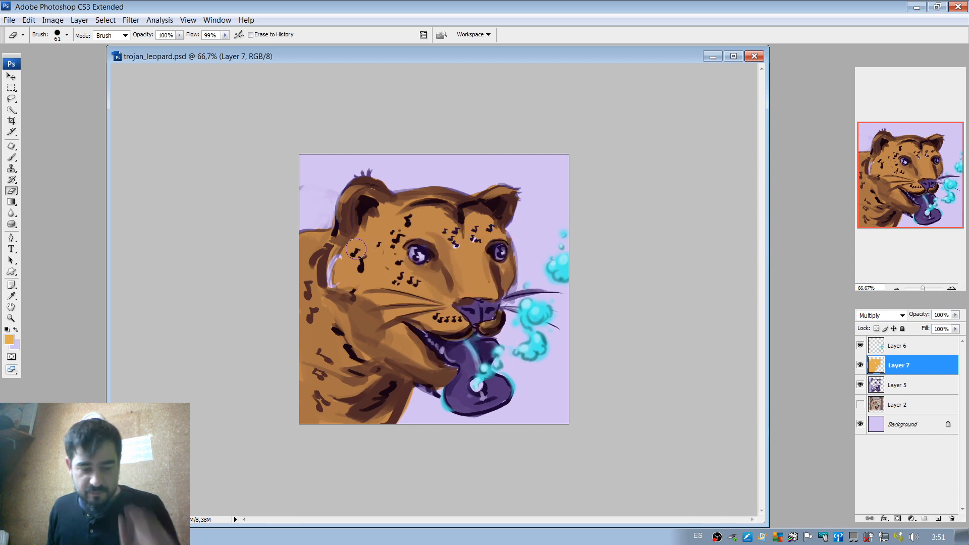
right_click(428, 236)
click(507, 262)
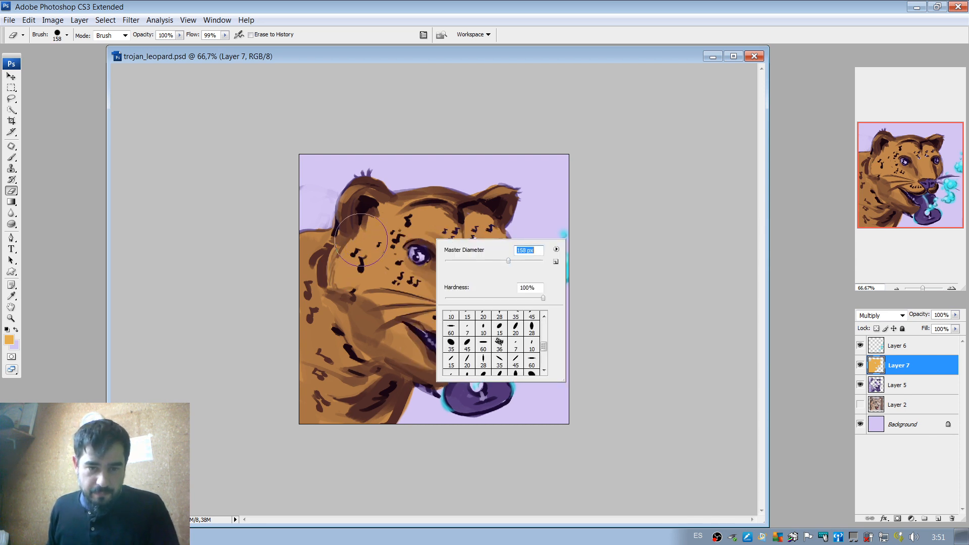
drag(338, 265, 341, 253)
key(ctrl+z)
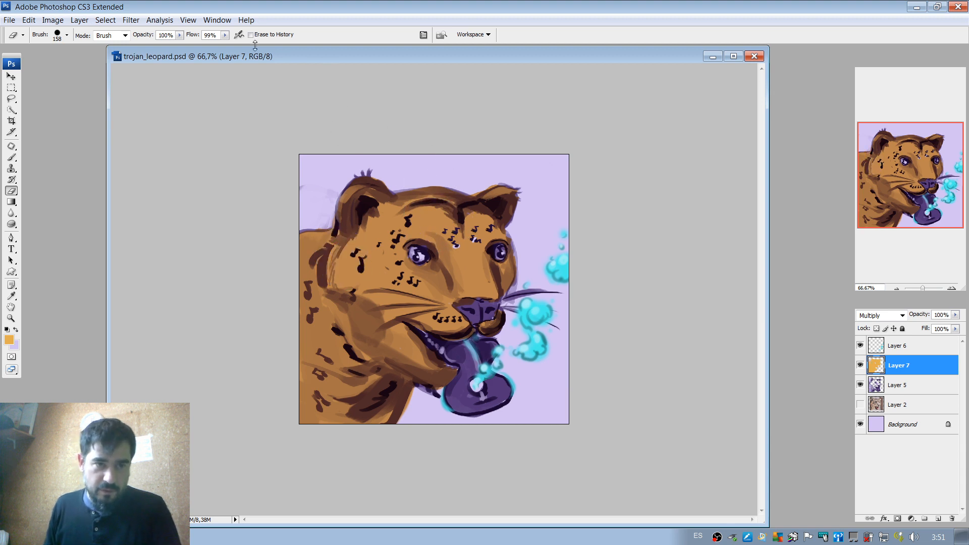
Switch the eraser to the soft 100 px brush with 0% hardness and enable Other Dynamics with opacity controlled by pen pressure.
right_click(419, 226)
scroll(532, 354, up, 10)
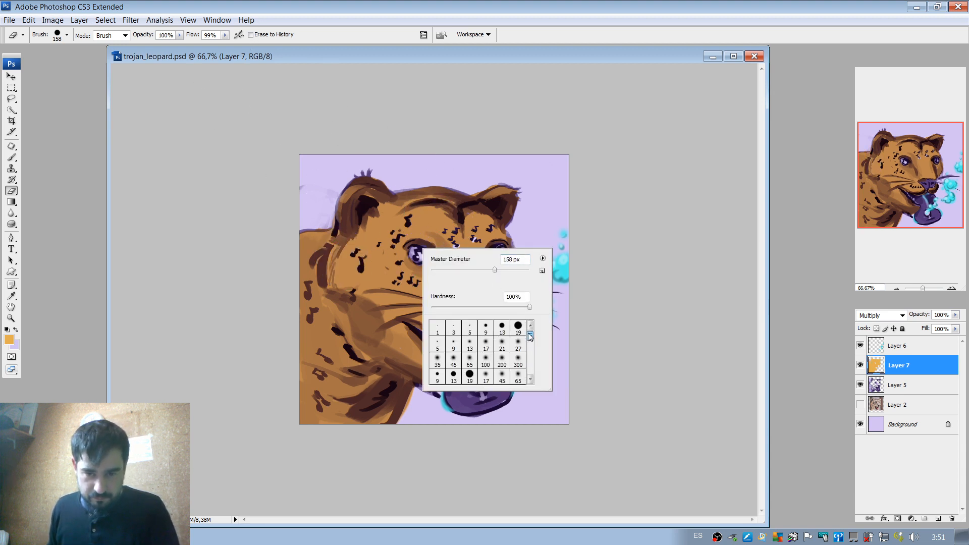
click(487, 336)
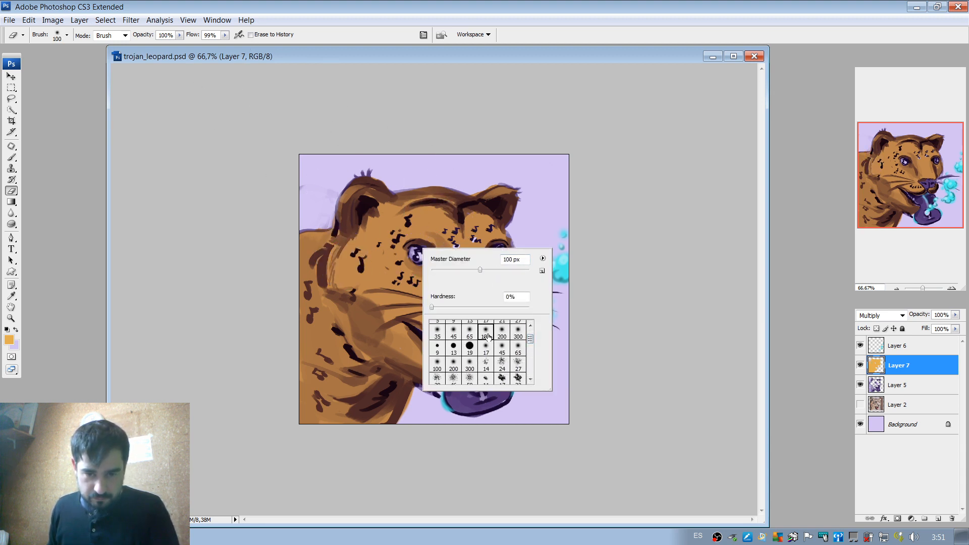
click(423, 34)
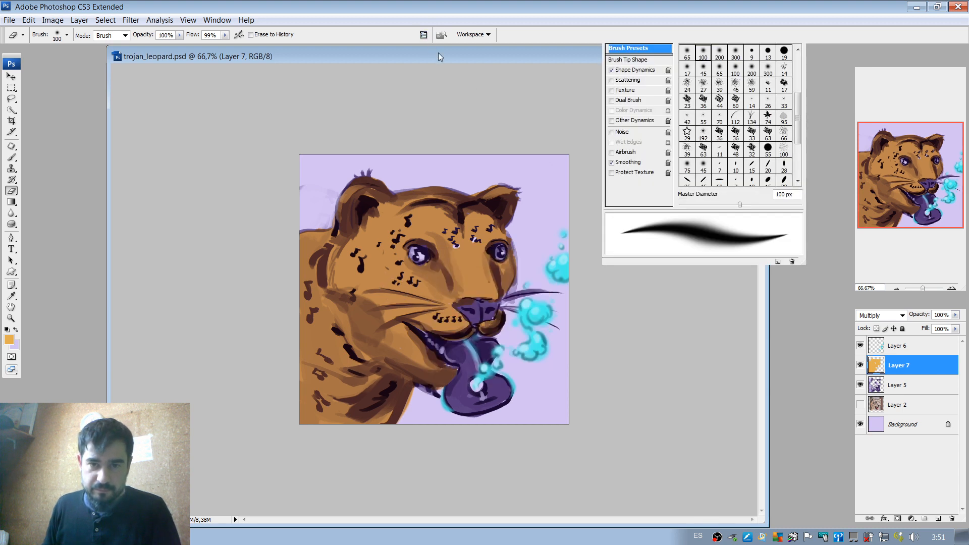
click(642, 119)
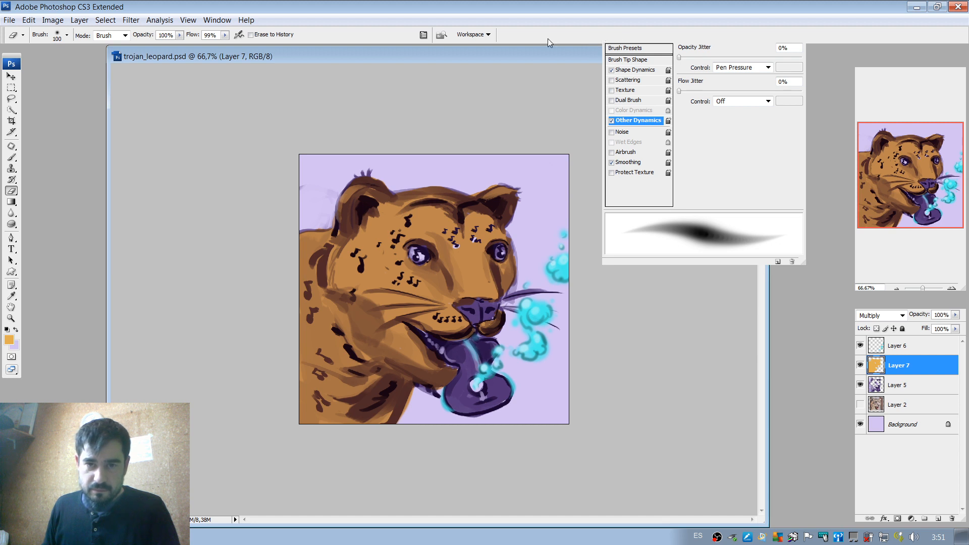
click(423, 34)
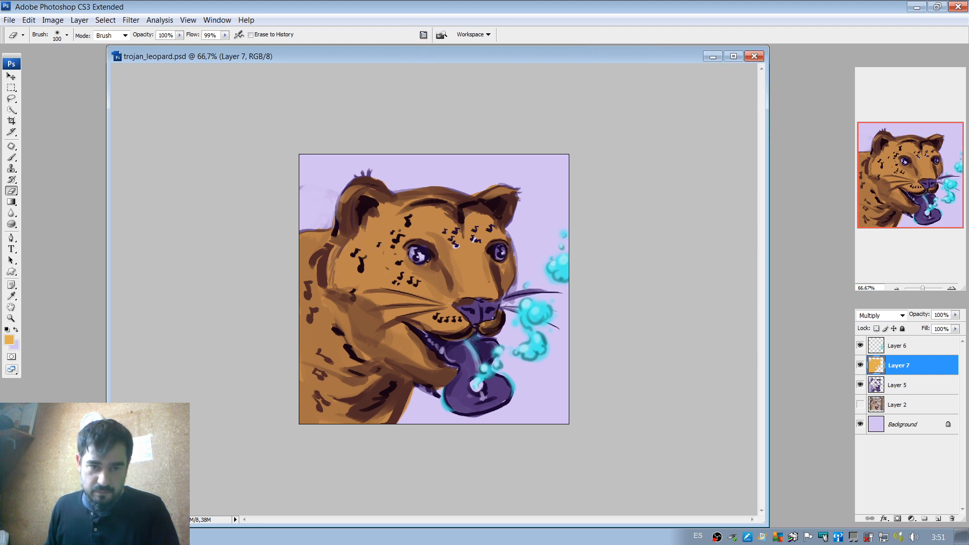
Softly erase orange from the forehead, the near ear's outer edge and the upper back behind it, undoing unwanted strokes.
drag(344, 243, 339, 274)
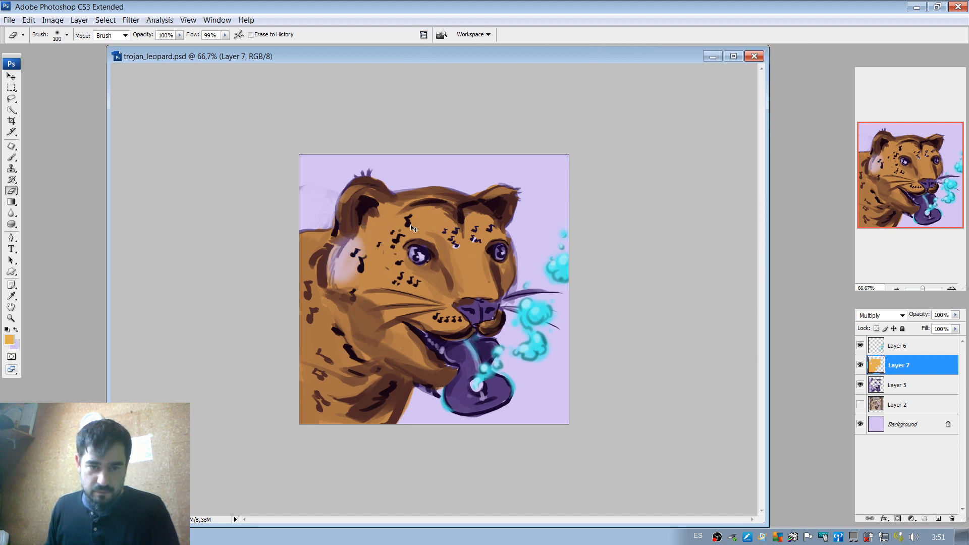
key(ctrl+z)
mouse_move(410, 211)
mouse_down()
mouse_move(445, 214)
mouse_move(399, 228)
mouse_up()
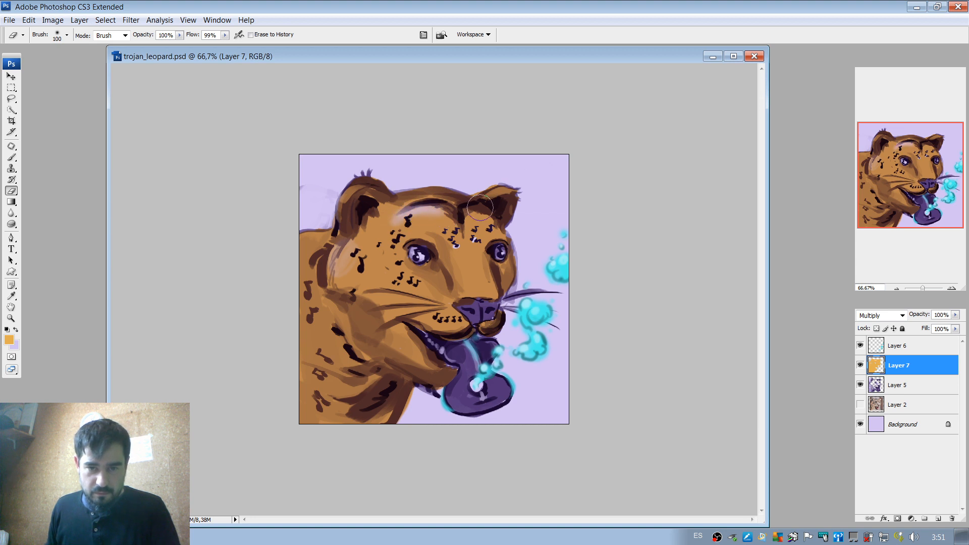
drag(349, 198, 340, 213)
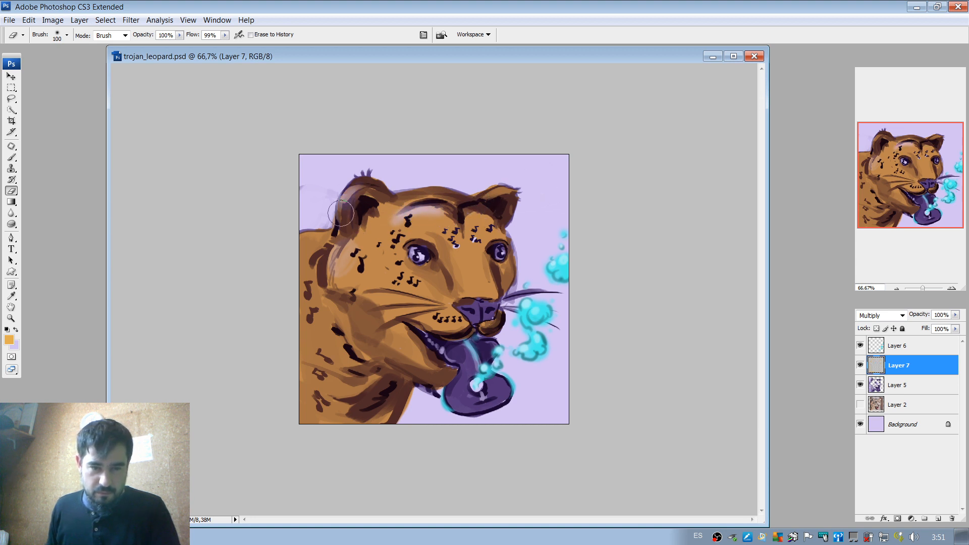
mouse_move(328, 256)
mouse_down()
mouse_move(294, 246)
mouse_move(349, 247)
mouse_move(386, 266)
mouse_move(332, 252)
mouse_move(325, 236)
mouse_move(291, 286)
mouse_move(366, 272)
mouse_move(367, 259)
mouse_move(342, 332)
mouse_move(378, 329)
mouse_move(366, 292)
mouse_up()
key(ctrl+z)
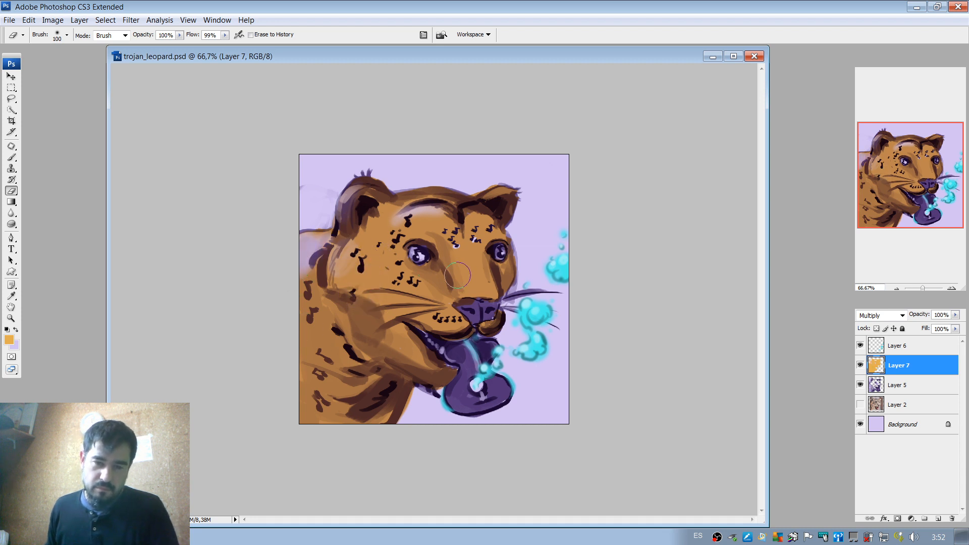
Enlarge the soft eraser to 170 px and fade the orange between the eyes, undoing unwanted strokes.
right_click(469, 256)
key(Return)
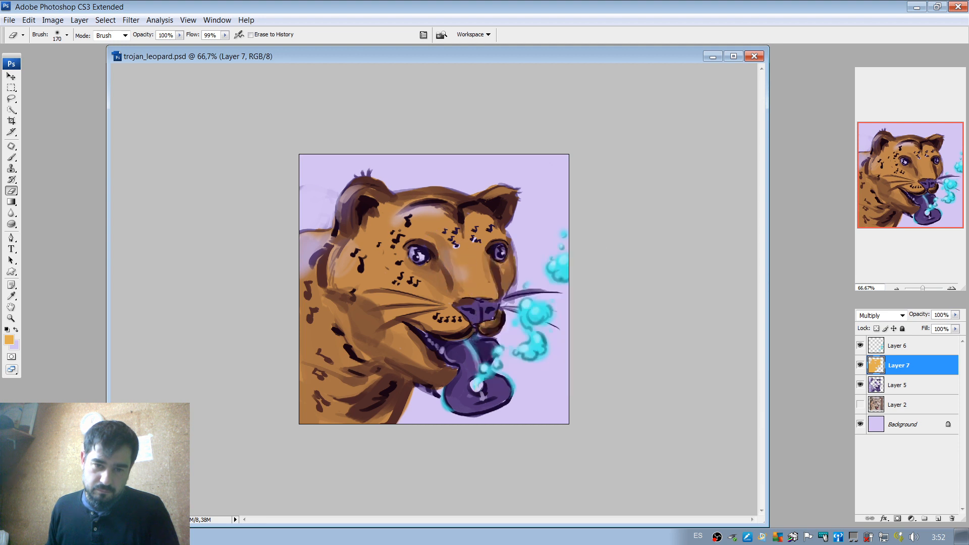
mouse_move(440, 239)
mouse_down()
mouse_move(506, 256)
mouse_move(513, 236)
mouse_move(454, 240)
mouse_move(459, 261)
mouse_move(510, 270)
mouse_move(460, 281)
mouse_move(457, 254)
mouse_move(512, 258)
mouse_move(557, 216)
mouse_move(496, 238)
mouse_move(472, 289)
mouse_move(417, 214)
mouse_move(454, 231)
mouse_move(511, 226)
mouse_move(483, 252)
mouse_move(454, 255)
mouse_move(375, 235)
mouse_up()
key(ctrl+z)
key(ctrl+z)
key(ctrl+z)
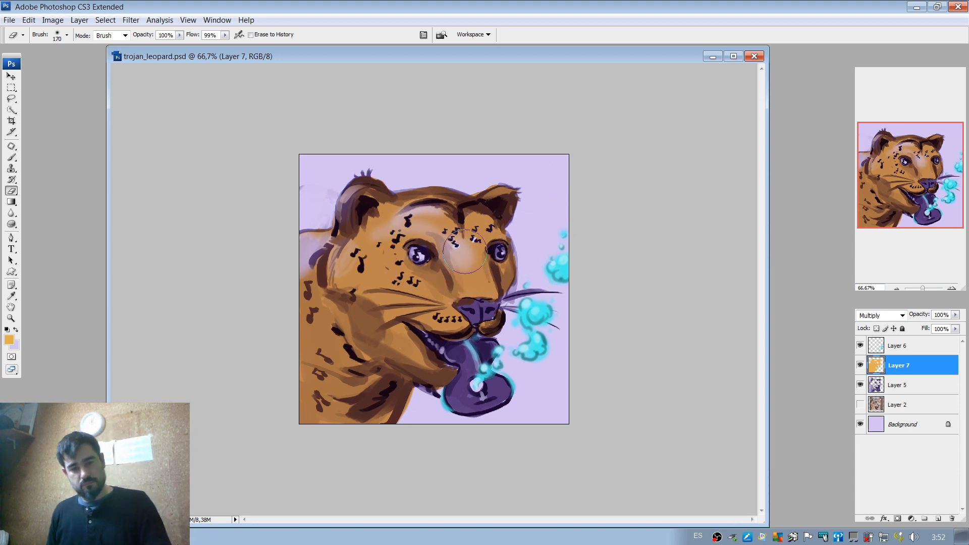
Try softly erasing the orange from the near cheek and jaw with the 170 px eraser, undoing each stroke.
mouse_move(370, 272)
mouse_down()
mouse_move(384, 283)
mouse_move(357, 279)
mouse_up()
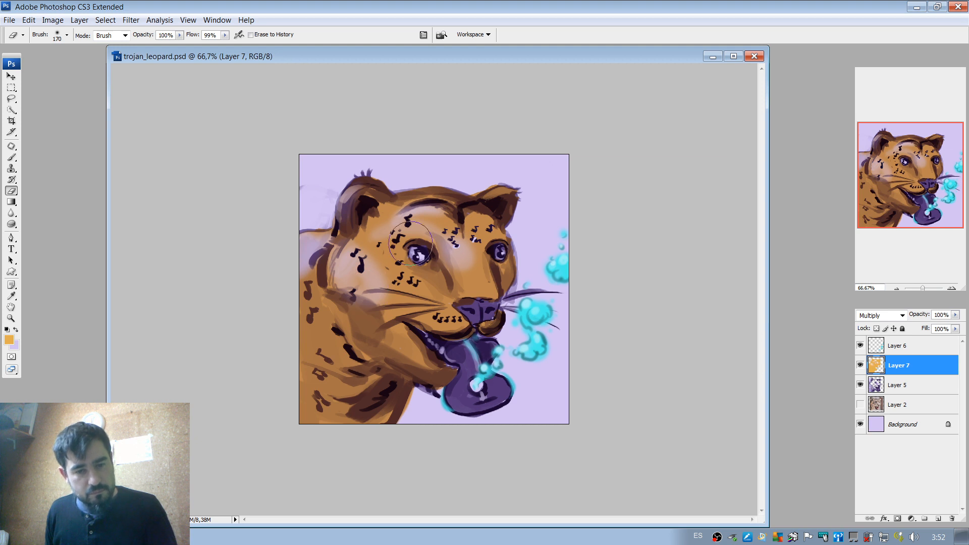
key(ctrl+z)
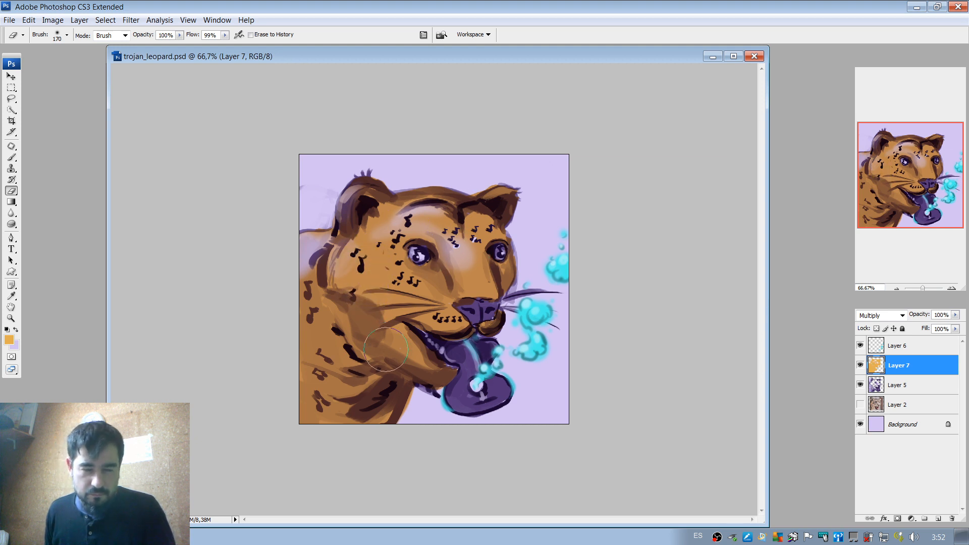
mouse_move(397, 344)
mouse_down()
mouse_move(382, 311)
mouse_move(398, 319)
mouse_move(366, 310)
mouse_up()
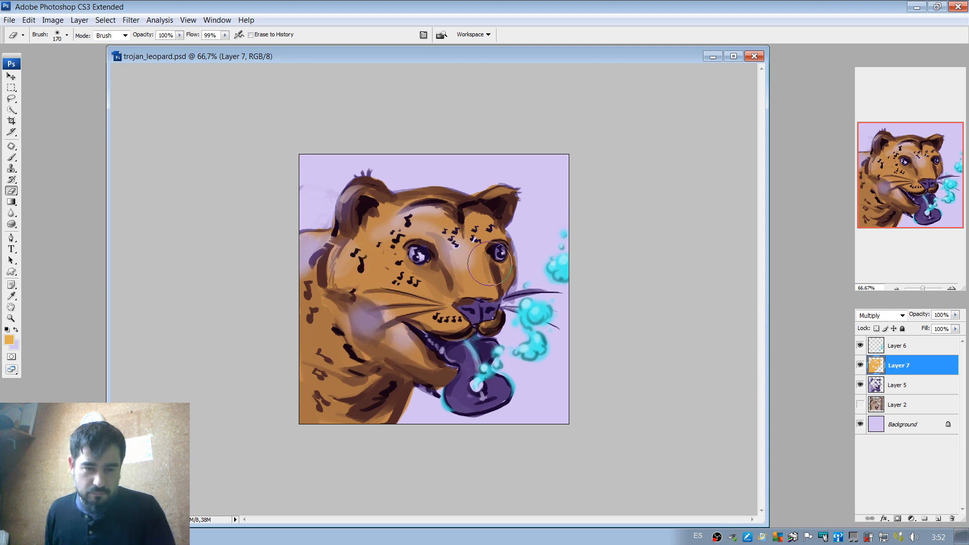
key(ctrl+z)
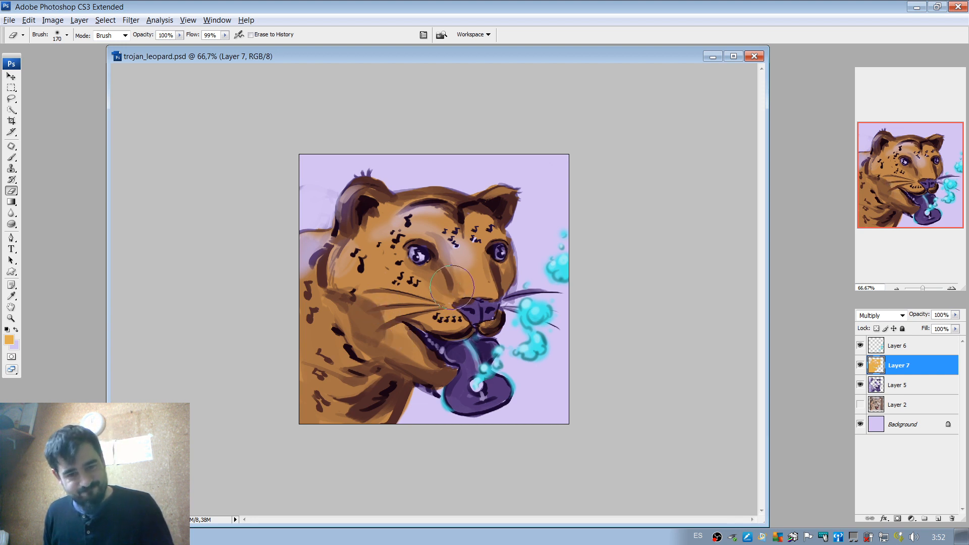
Undo the earlier soft erasing to restore the orange between the eyes and on the upper back.
key(ctrl+alt+z)
key(ctrl+alt+z)
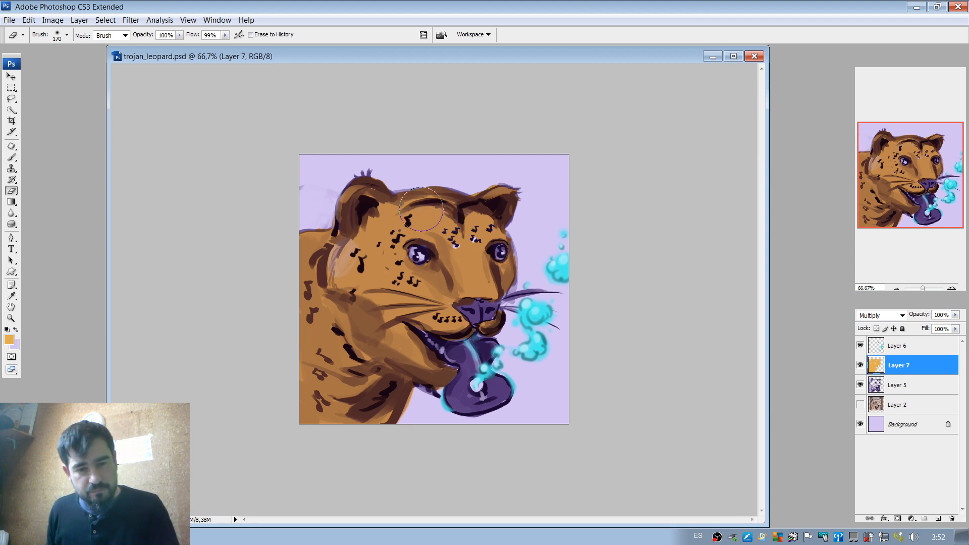
key(ctrl+z)
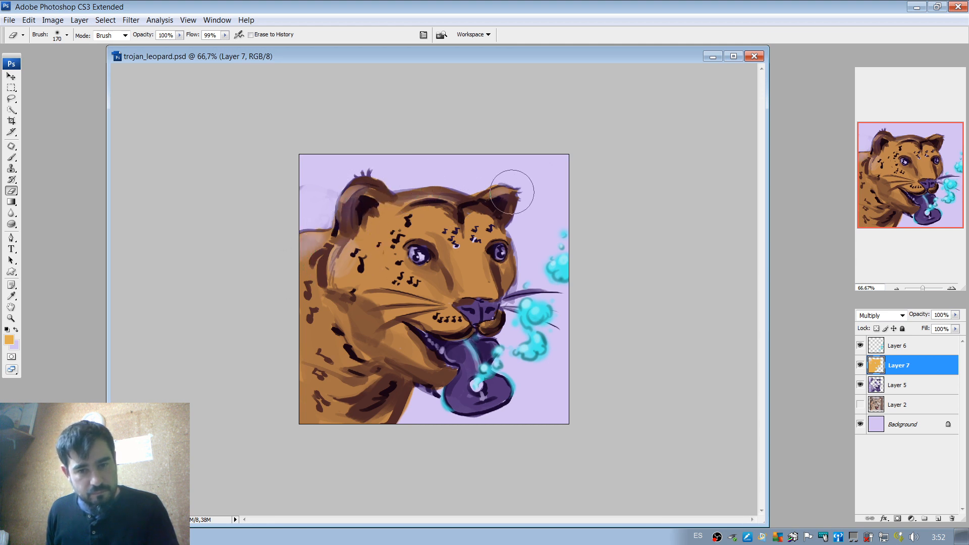
Enlarge the soft eraser to 401 px and fade the orange along the outer neck and back, undoing an unwanted stroke.
right_click(369, 284)
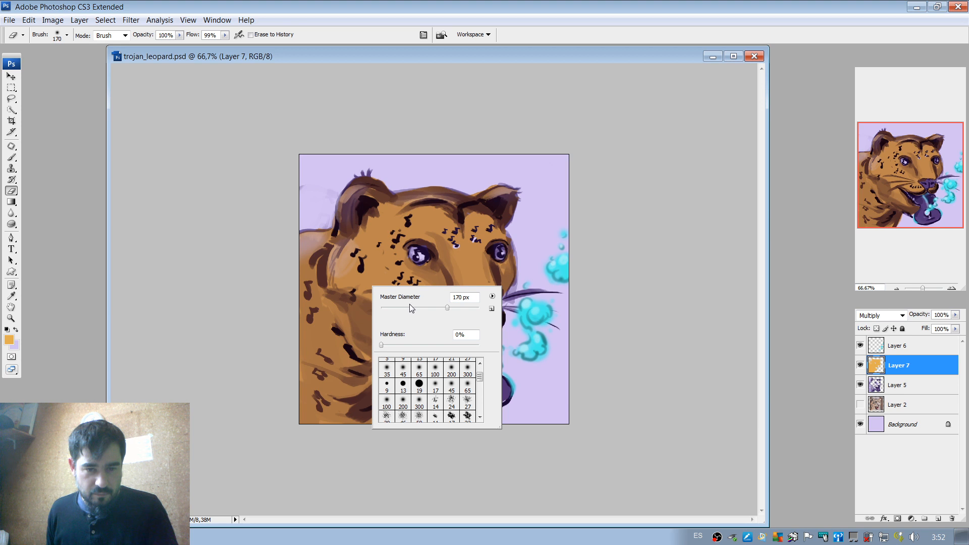
click(468, 309)
drag(327, 361, 381, 371)
key(ctrl+z)
mouse_move(314, 414)
mouse_down()
mouse_move(299, 402)
mouse_move(309, 399)
mouse_up()
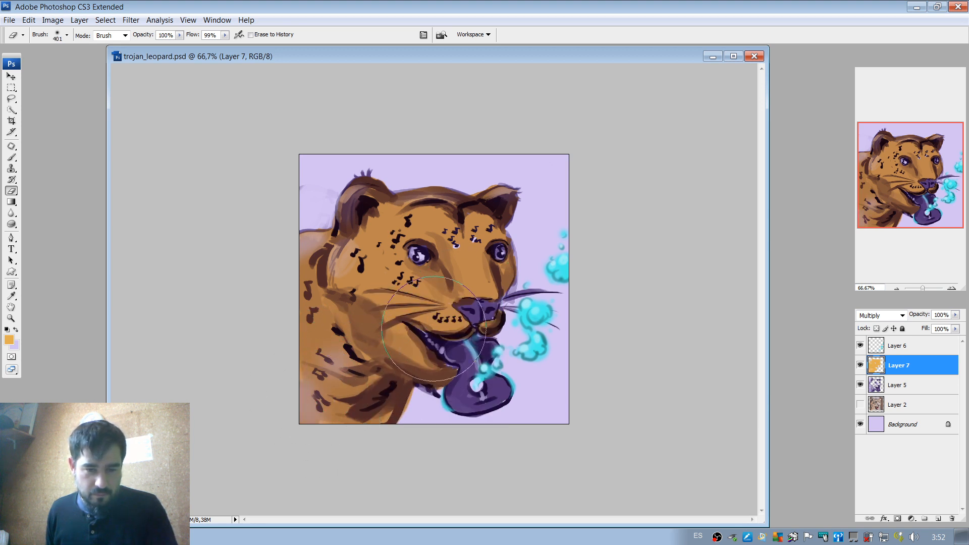
drag(305, 342, 286, 251)
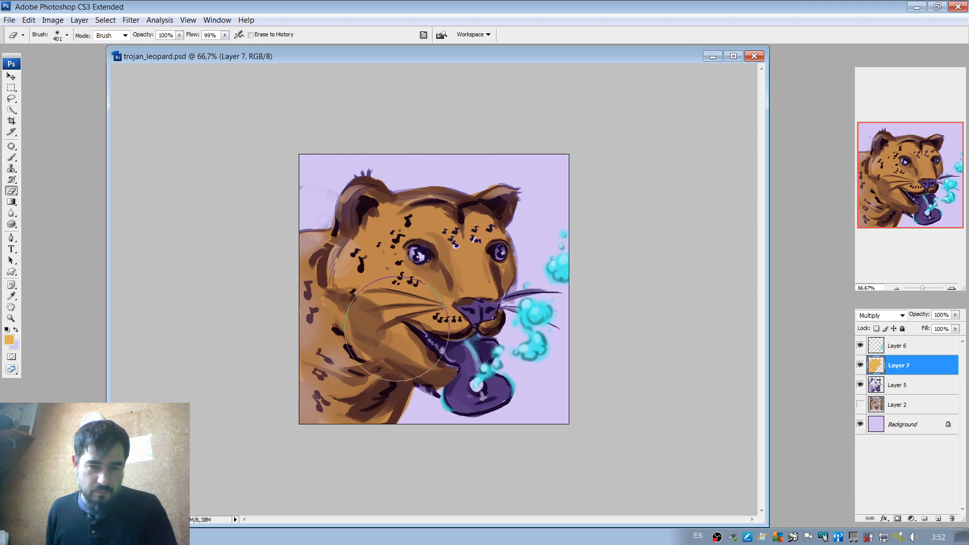
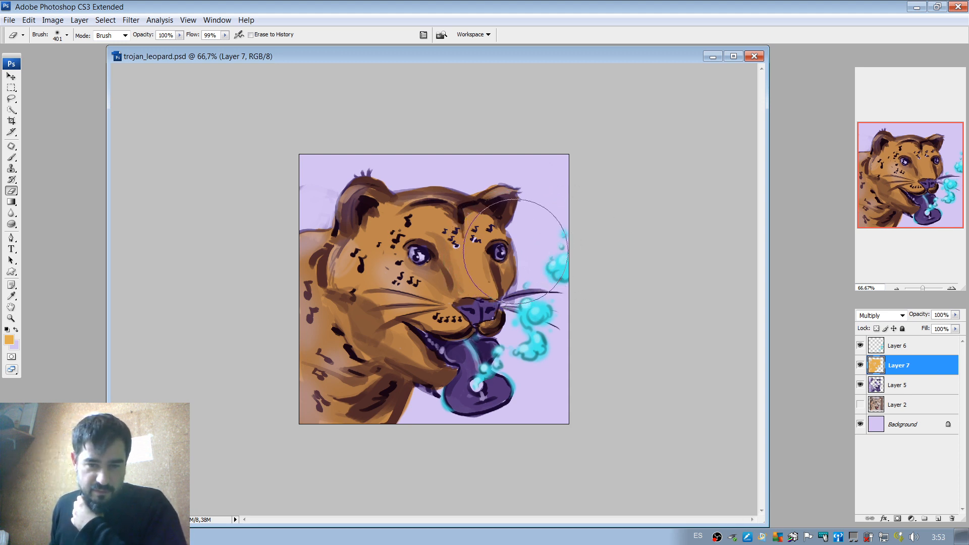
Try lightening the large ear and the forehead on Layer 7 with a 178 px soft eraser.
key(ctrl+z)
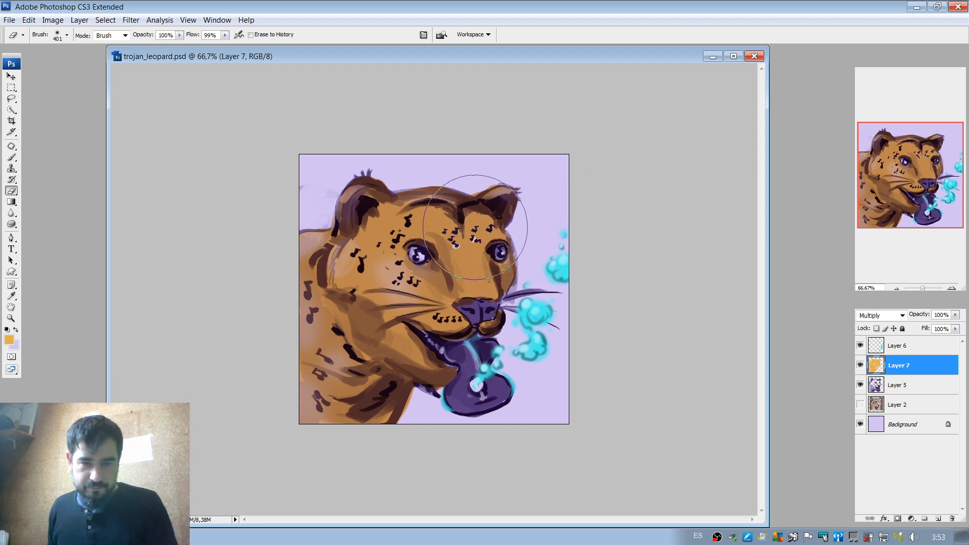
right_click(489, 221)
click(566, 243)
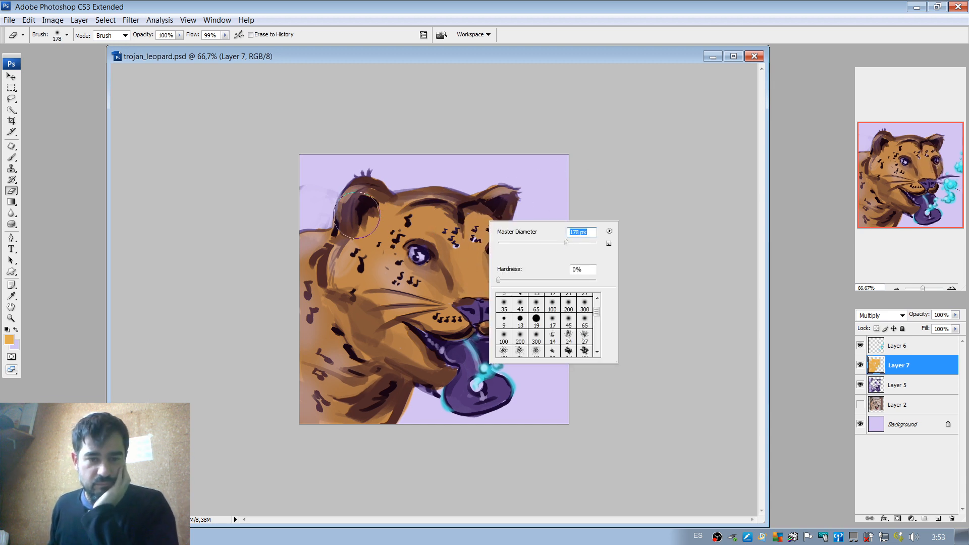
drag(356, 208, 356, 208)
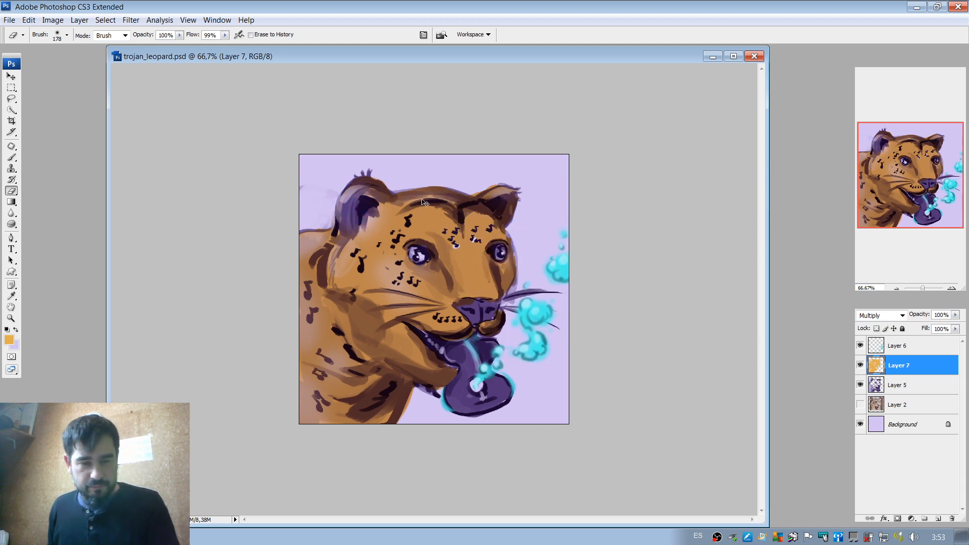
key(ctrl+z)
mouse_move(411, 212)
mouse_down()
mouse_move(476, 203)
mouse_move(404, 203)
mouse_move(448, 196)
mouse_up()
key(ctrl+z)
key(ctrl+z)
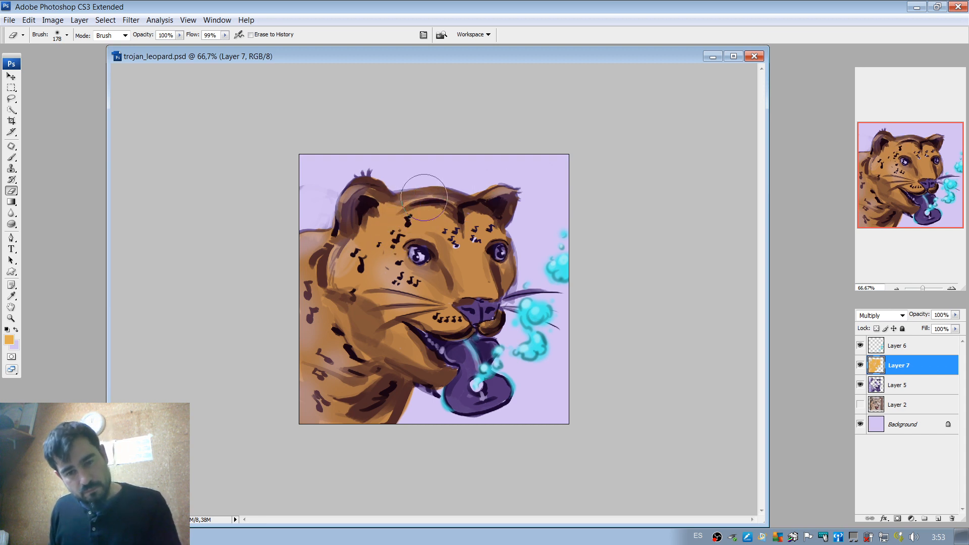
Reduce the eraser to 95 px and partly erase the orange tint on the forehead beside the large ear.
right_click(432, 208)
click(491, 218)
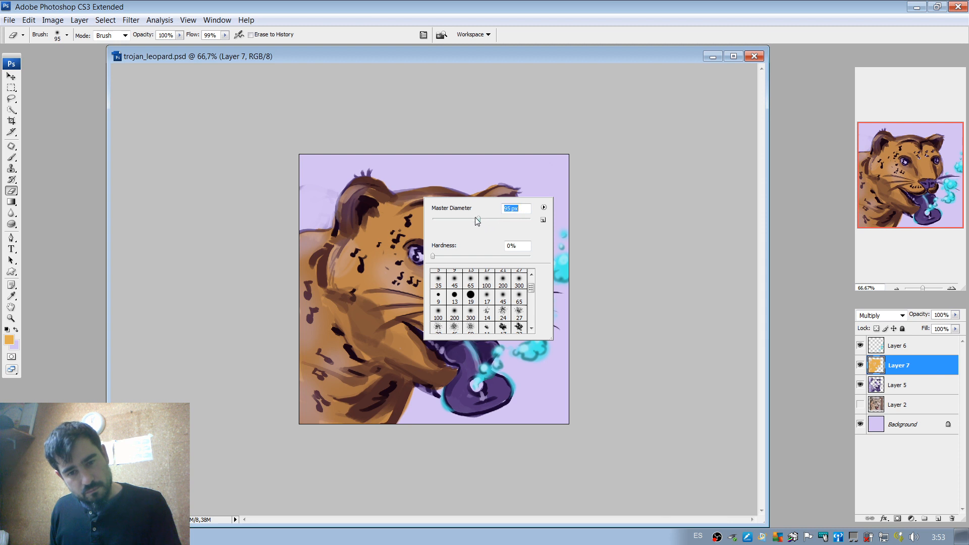
mouse_move(392, 202)
mouse_down()
mouse_move(415, 199)
mouse_move(409, 215)
mouse_move(427, 208)
mouse_move(414, 221)
mouse_move(426, 211)
mouse_up()
key(ctrl+z)
key(ctrl+z)
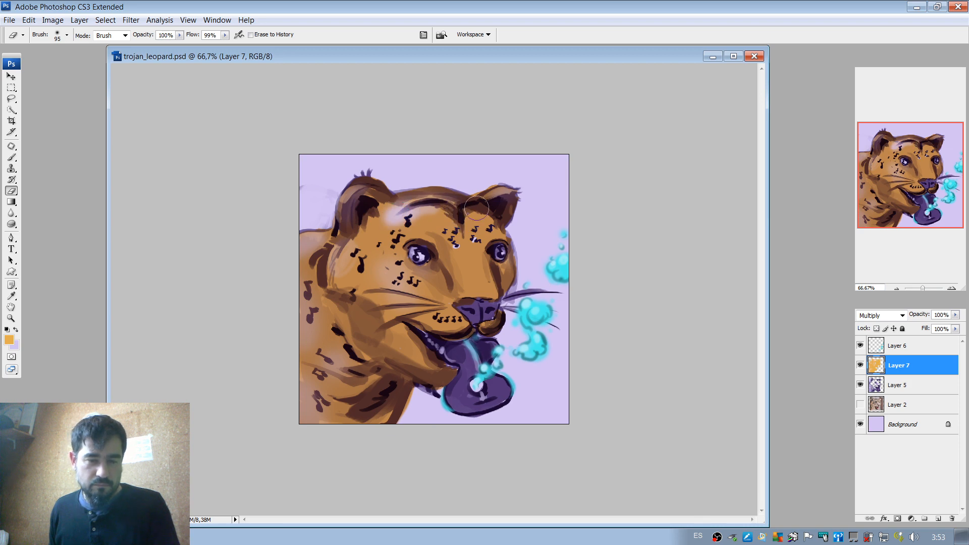
key(ctrl+z)
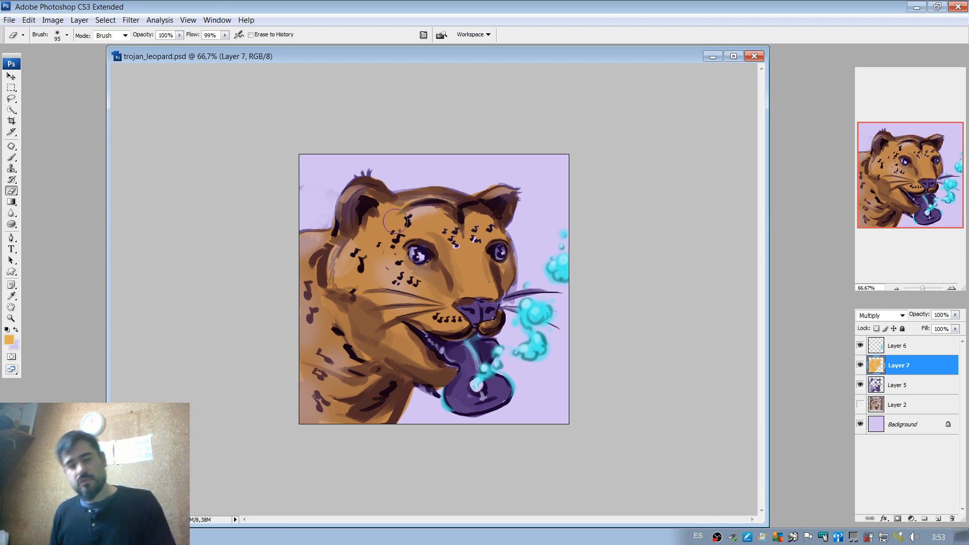
Sample a near-black brush colour from the dark area around the large eye and add a new layer above Layer 7.
click(954, 289)
click(953, 289)
click(953, 289)
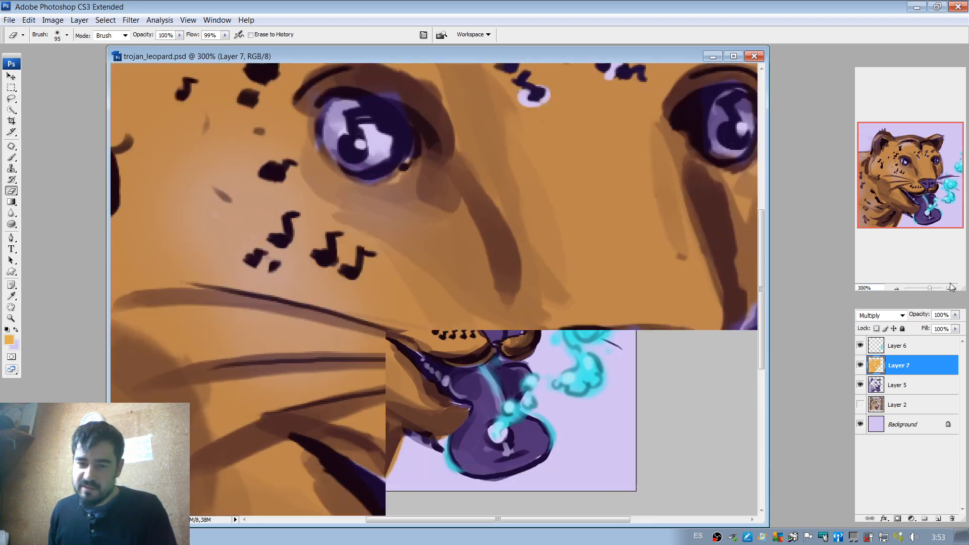
mouse_move(912, 173)
mouse_down()
mouse_move(901, 160)
mouse_move(911, 162)
mouse_move(897, 162)
mouse_up()
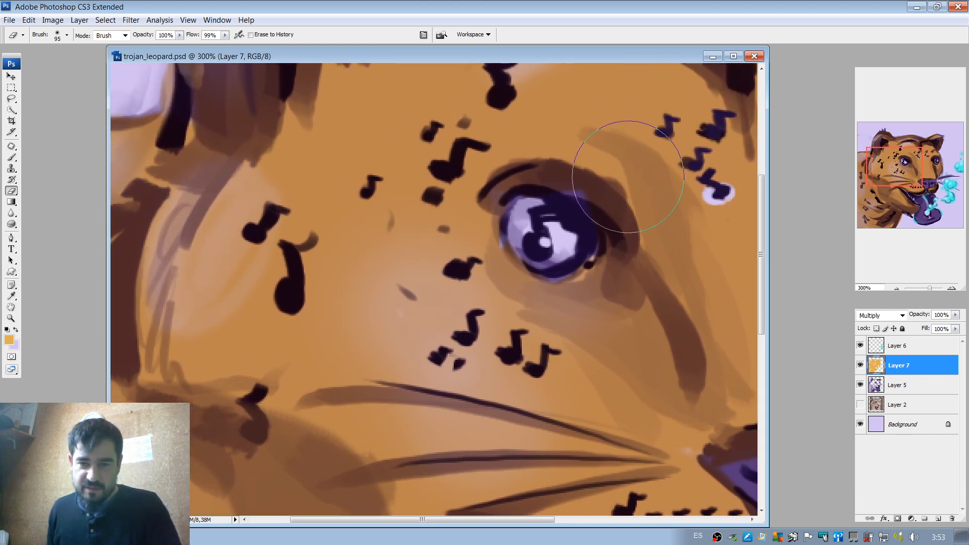
key(b)
alt+click(613, 128)
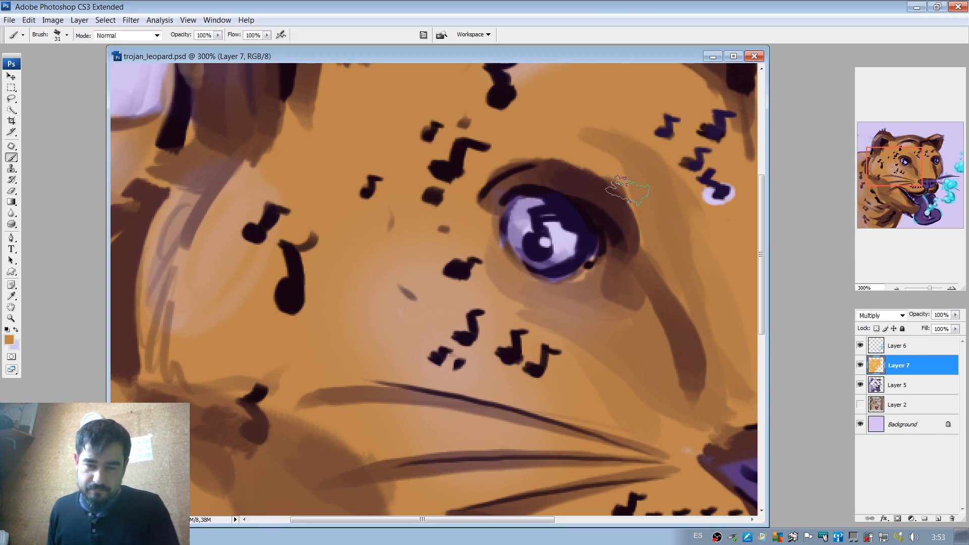
drag(896, 182, 919, 171)
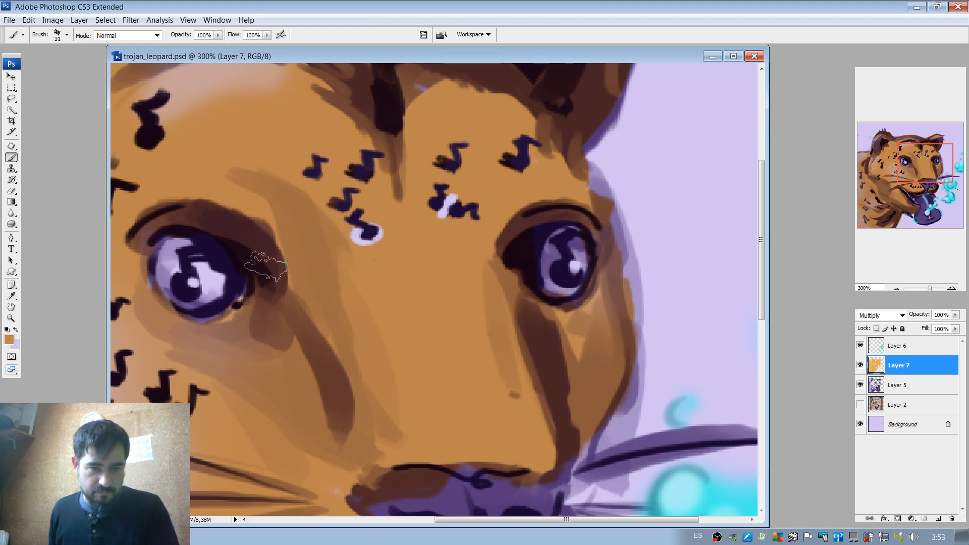
click(266, 266)
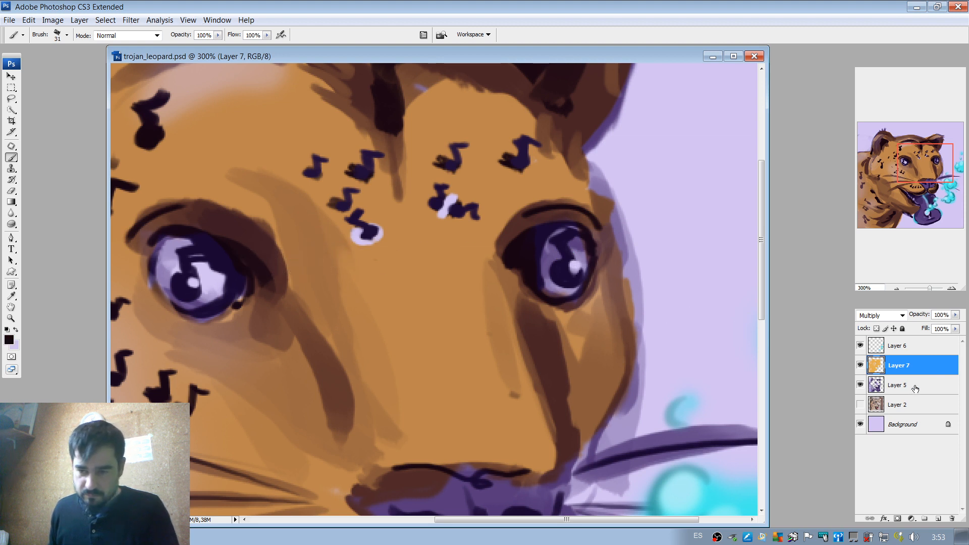
click(938, 520)
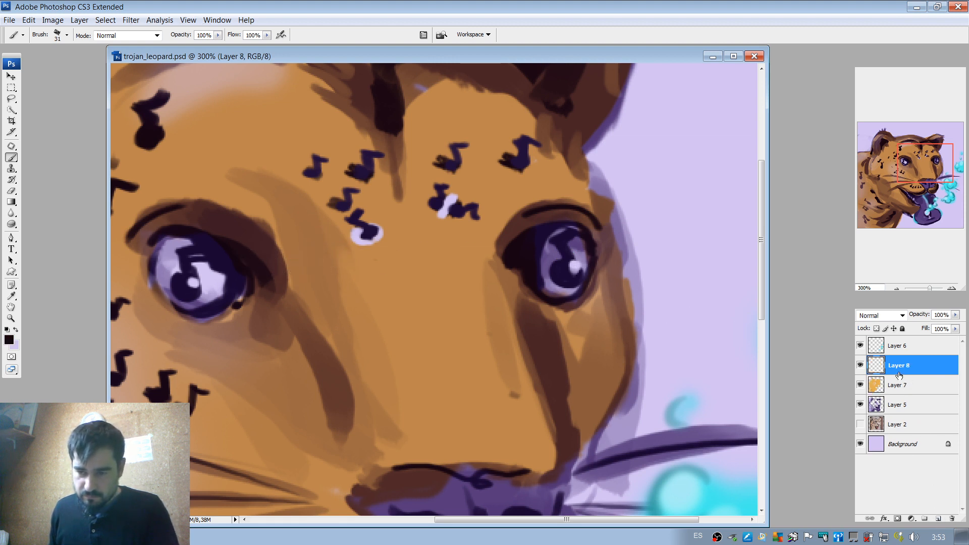
Darken the note-shaped pupil of the large eye with a 10 px brush on the new layer.
right_click(287, 270)
click(286, 269)
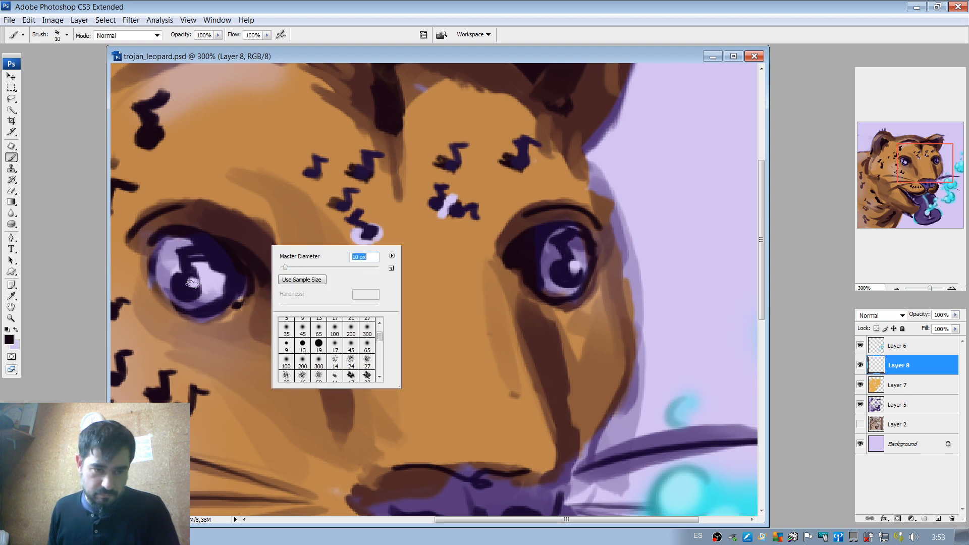
mouse_move(180, 283)
mouse_down()
mouse_move(218, 282)
mouse_move(195, 250)
mouse_up()
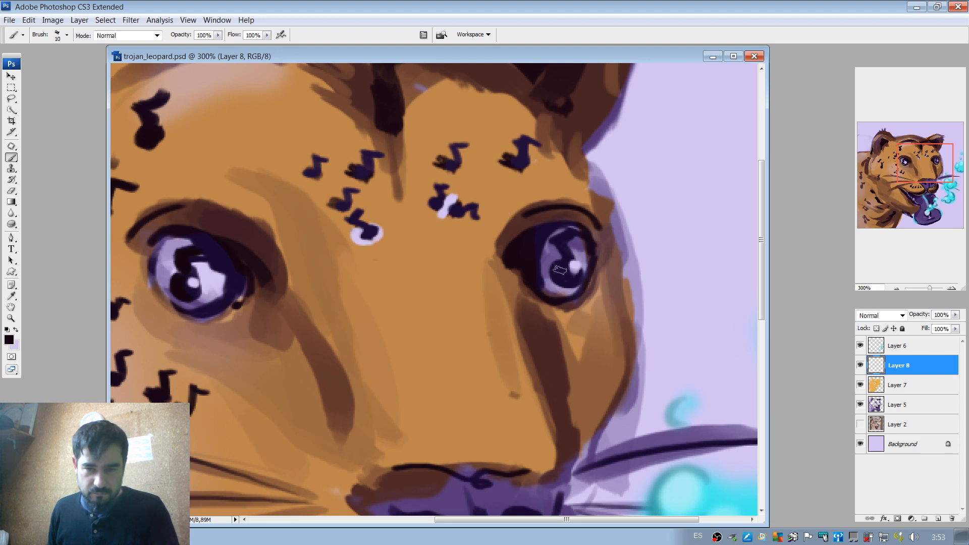
Darken the note-shaped pupil of the far eye, using a 4 px brush.
mouse_move(565, 278)
mouse_down()
mouse_move(594, 276)
mouse_move(588, 270)
mouse_up()
key(ctrl+z)
right_click(570, 251)
click(563, 267)
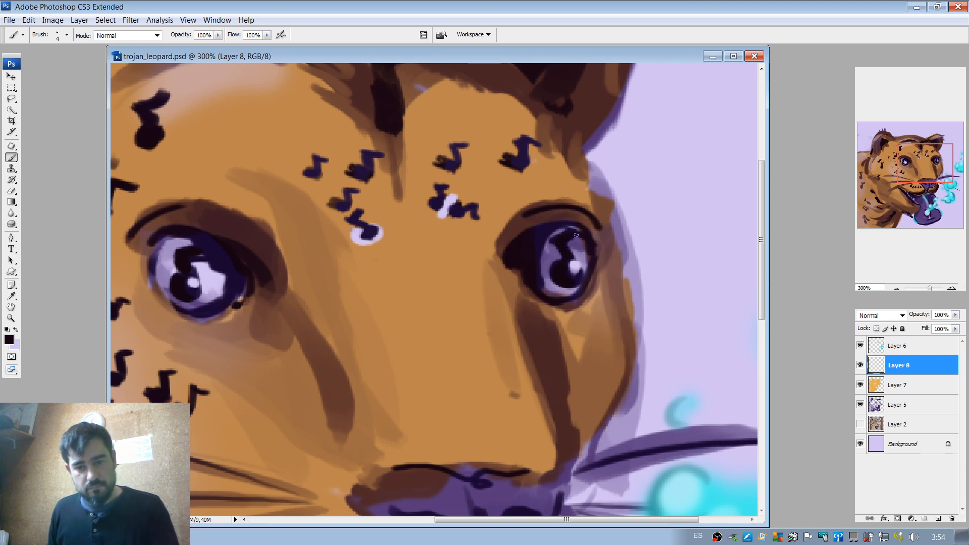
Find and select Layer 6, which holds the pale highlight on the forehead notes.
drag(897, 174, 888, 172)
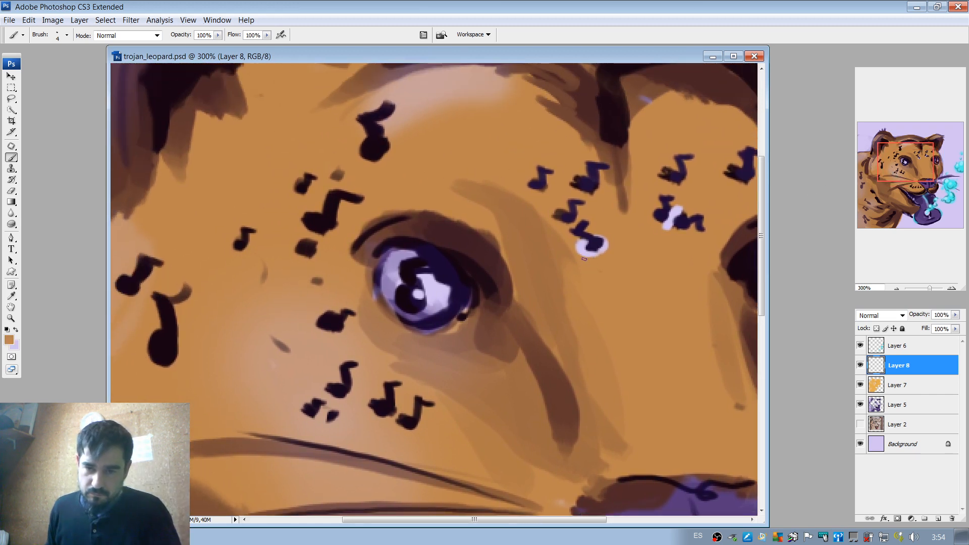
click(904, 362)
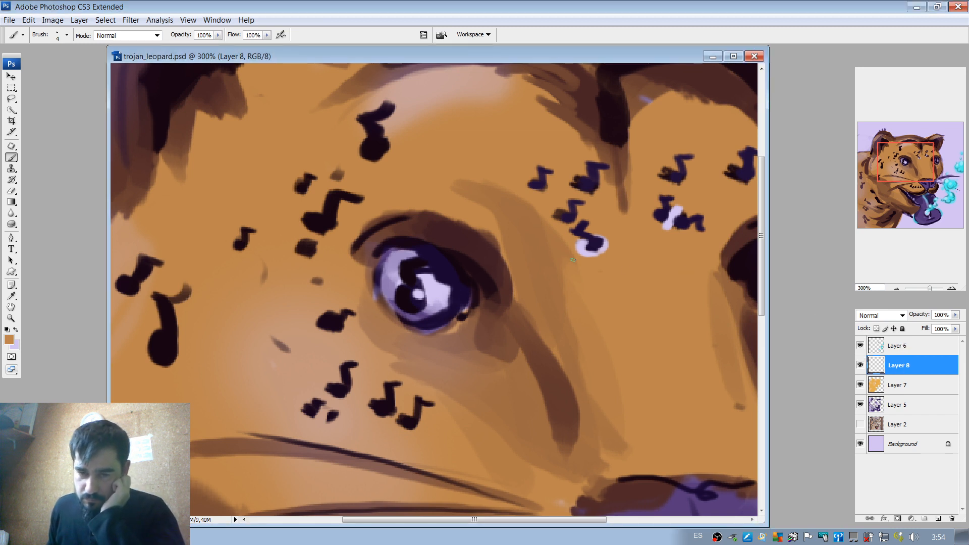
key(v)
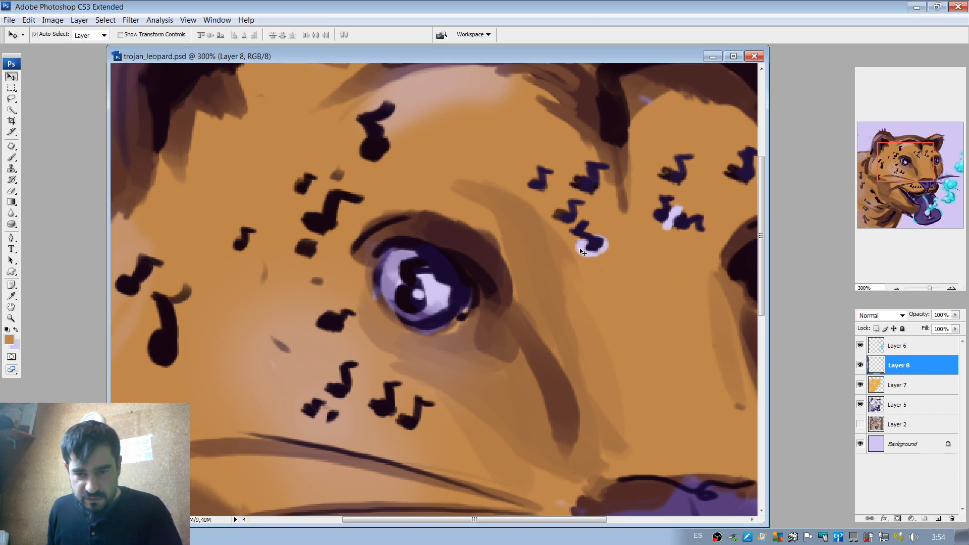
click(582, 251)
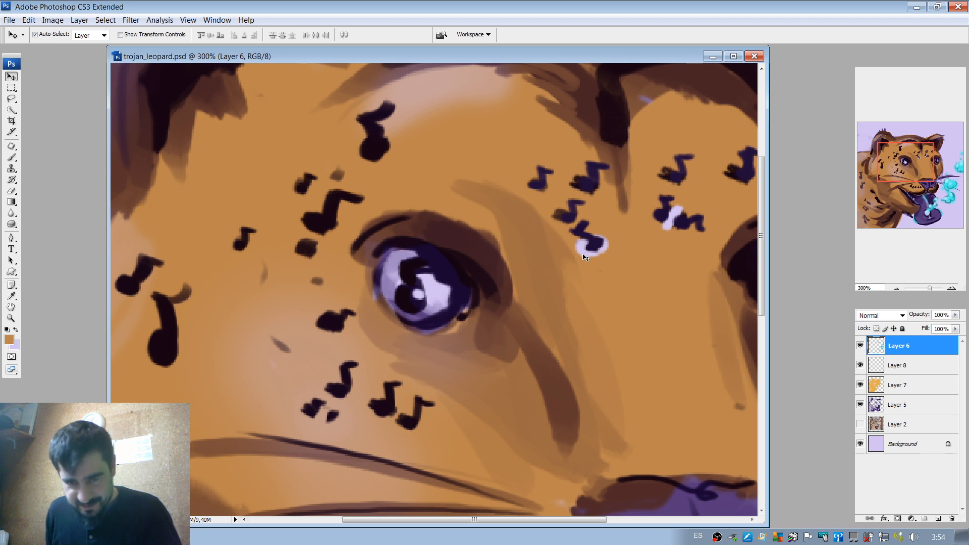
key(e)
right_click(596, 238)
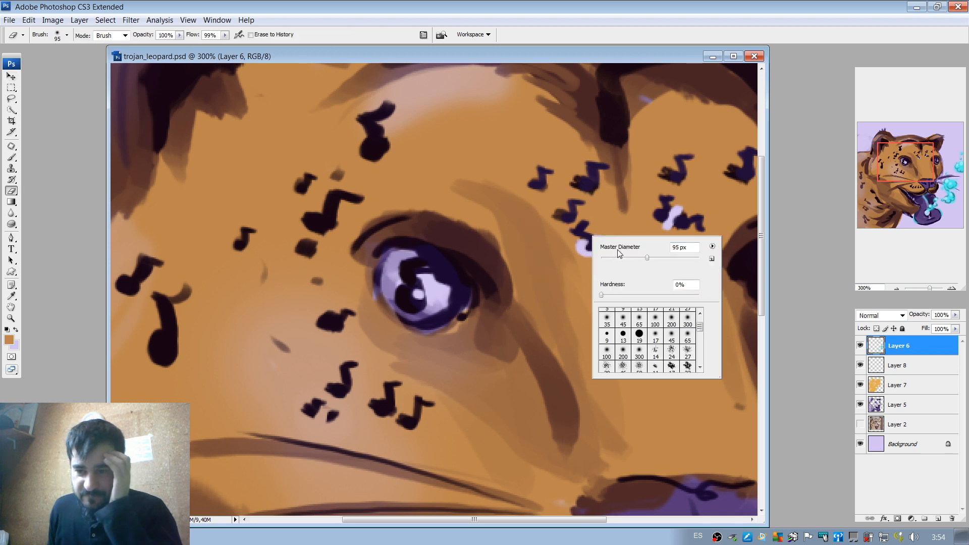
click(919, 359)
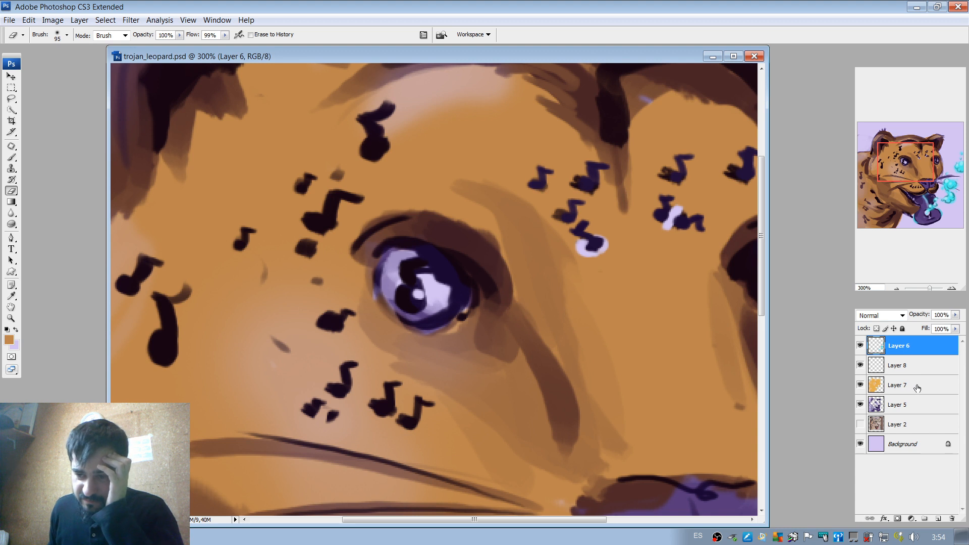
shift+click(914, 406)
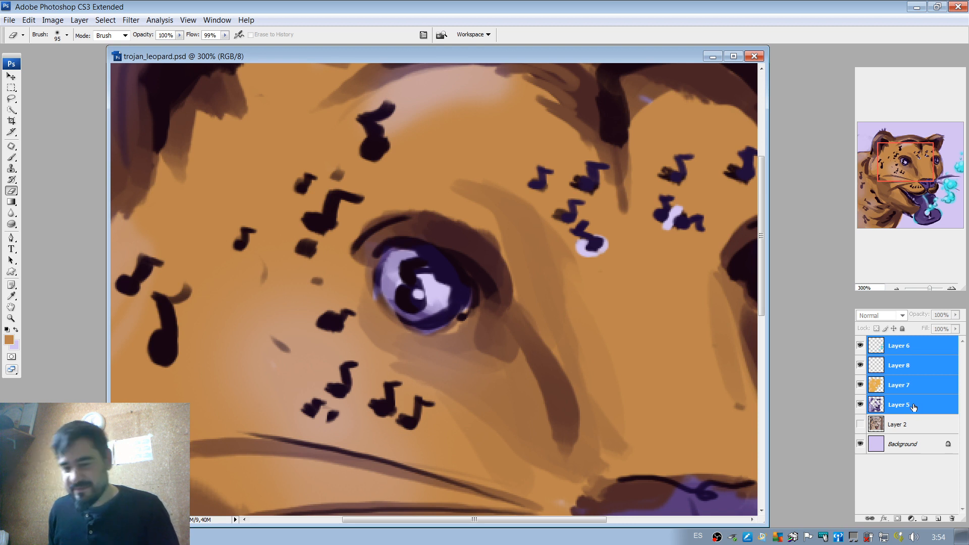
click(919, 352)
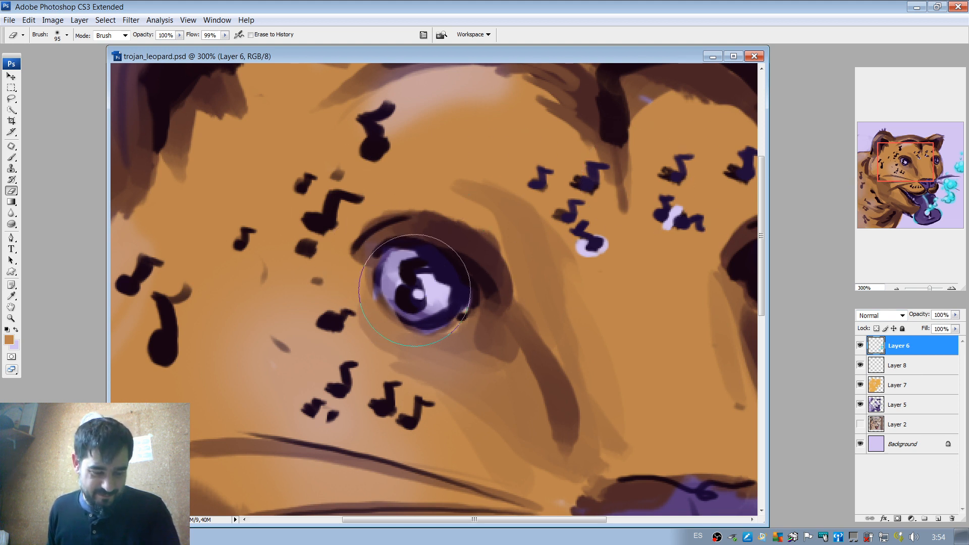
Set the eraser size to 22 px.
key(alt)
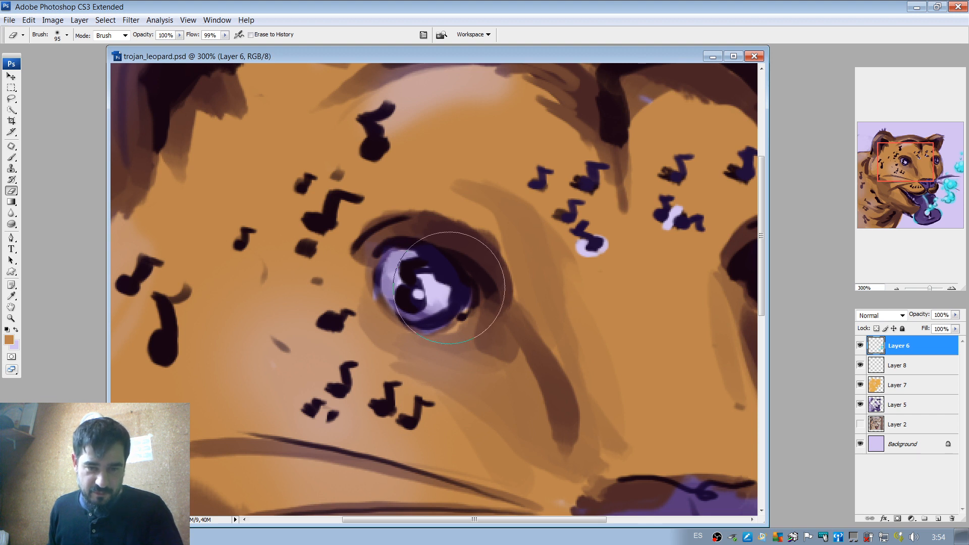
right_click(449, 285)
drag(467, 298, 463, 298)
click(429, 294)
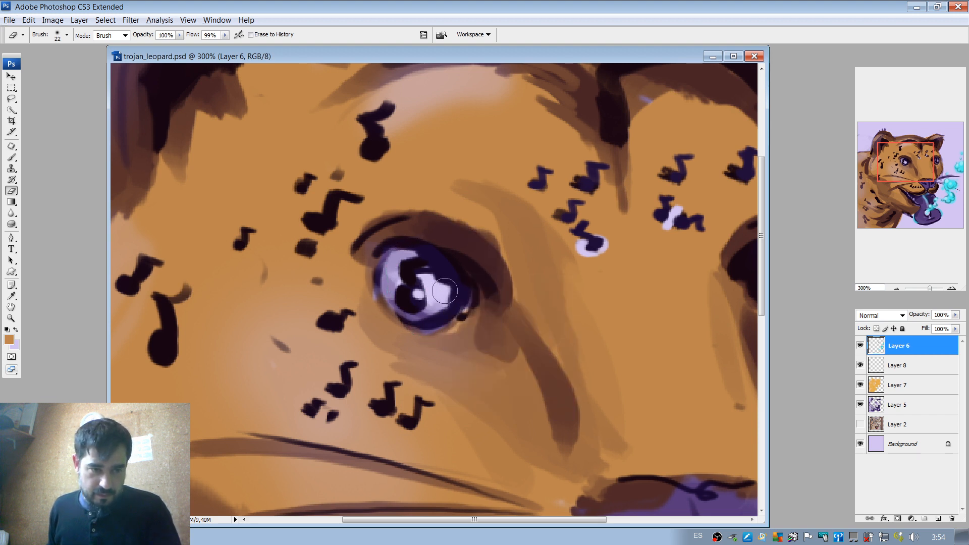
Sample pale lavender from the eye highlight and paint it over the two large music notes near the ear with a 4 px brush.
key(b)
alt+click(440, 291)
right_click(441, 291)
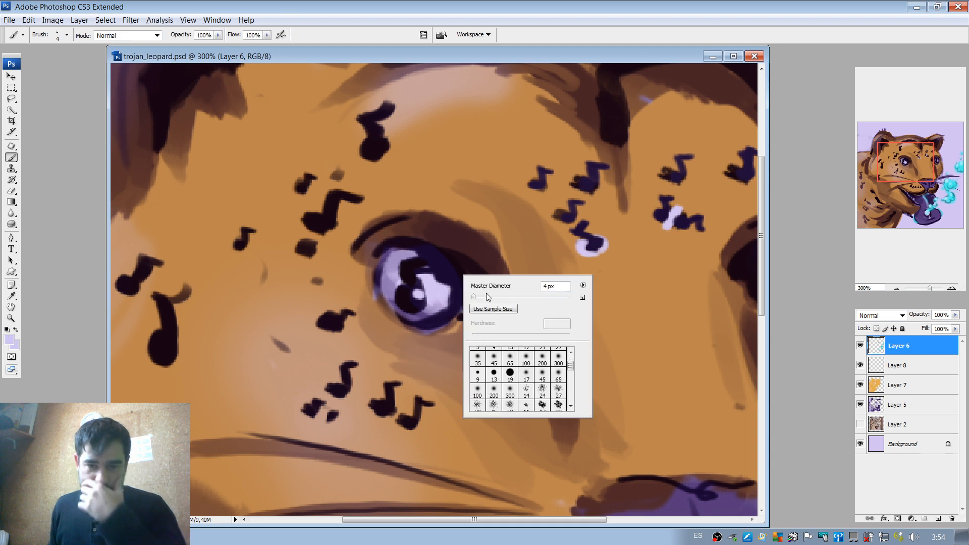
click(149, 349)
mouse_move(158, 340)
mouse_down()
mouse_move(154, 356)
mouse_move(165, 313)
mouse_move(187, 294)
mouse_move(167, 296)
mouse_move(185, 289)
mouse_up()
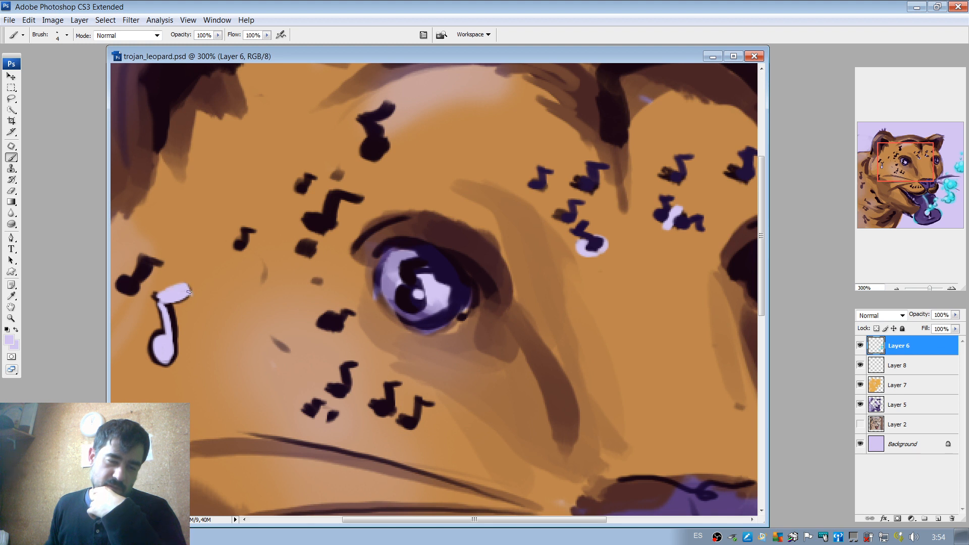
drag(162, 303, 169, 313)
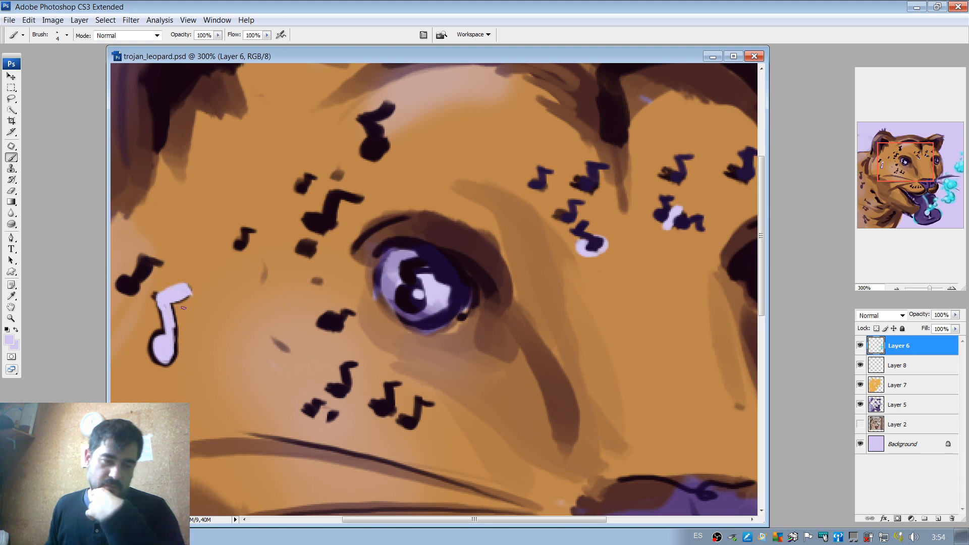
drag(209, 277, 323, 275)
drag(236, 284, 251, 279)
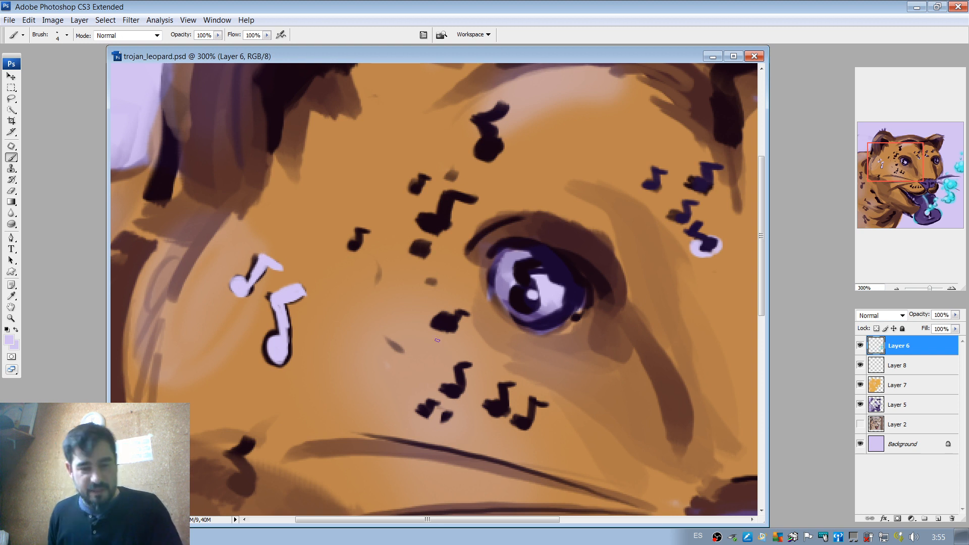
Paint the cluster of music notes on the cheek below the eye in pale lavender.
drag(452, 390, 470, 365)
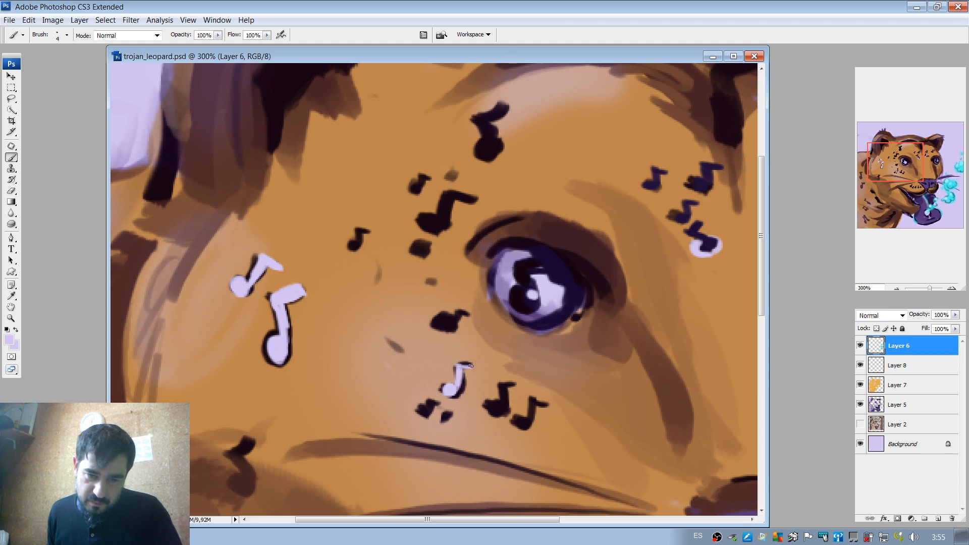
mouse_move(503, 407)
mouse_down()
mouse_move(494, 411)
mouse_move(502, 395)
mouse_up()
drag(516, 428, 529, 419)
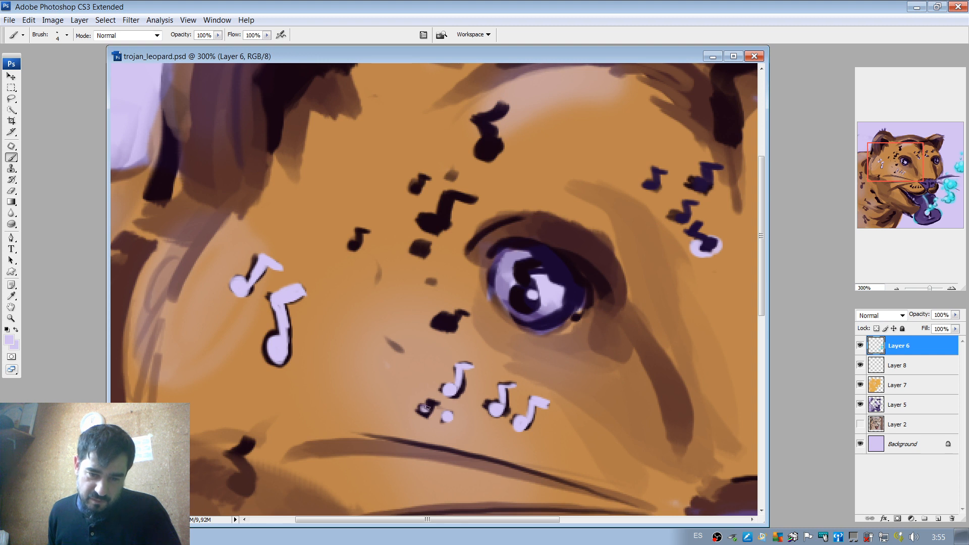
drag(426, 408, 427, 411)
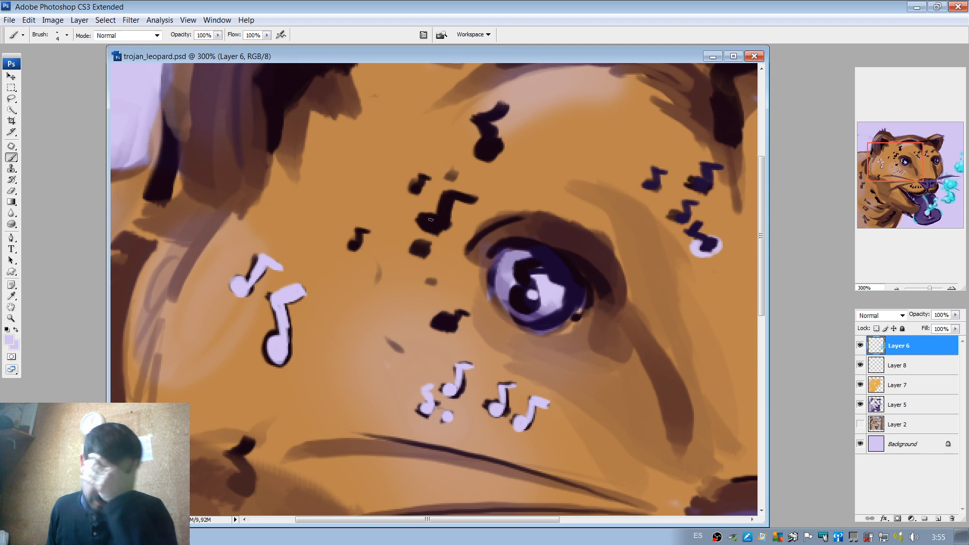
Compare the artwork with Layer 6 hidden and shown, and paint the small note between the ear and eye pale lavender.
click(860, 346)
click(860, 345)
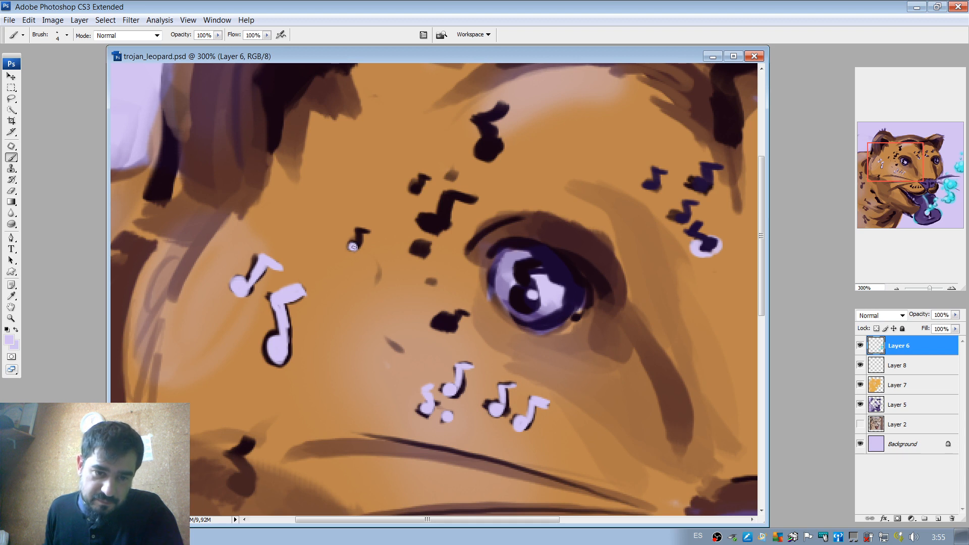
drag(353, 246, 358, 232)
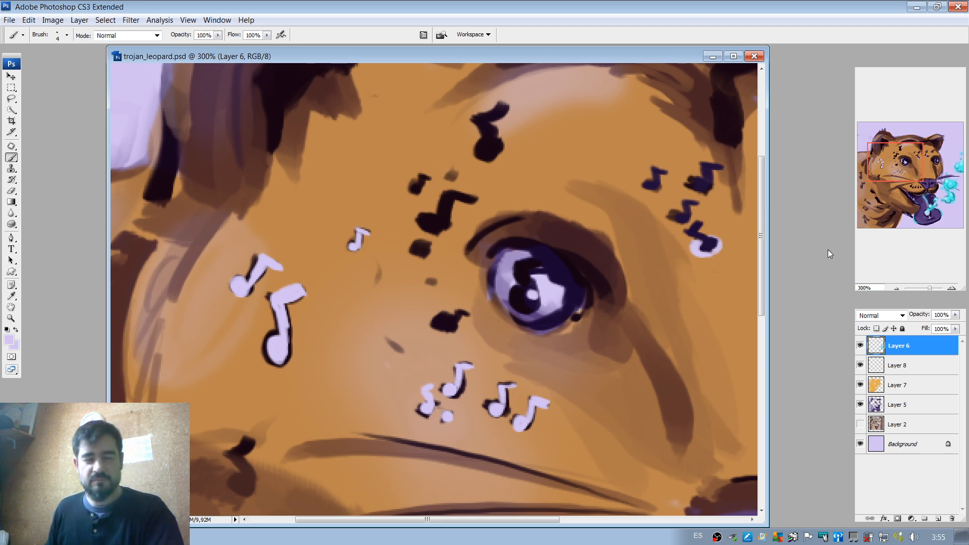
Lasso the pale lavender notes near the ear and on the cheek, and cut and paste them onto a new layer.
click(896, 287)
click(896, 287)
click(896, 287)
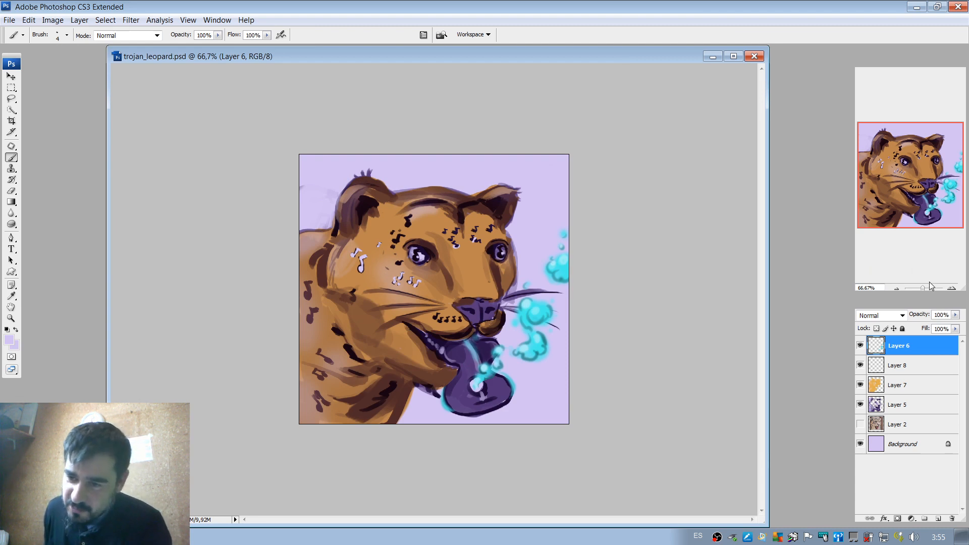
click(898, 289)
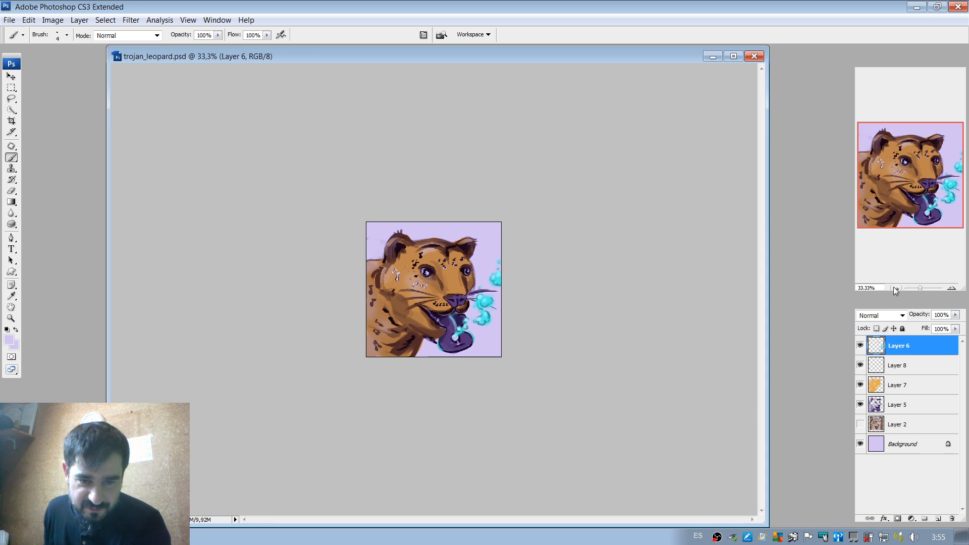
click(952, 288)
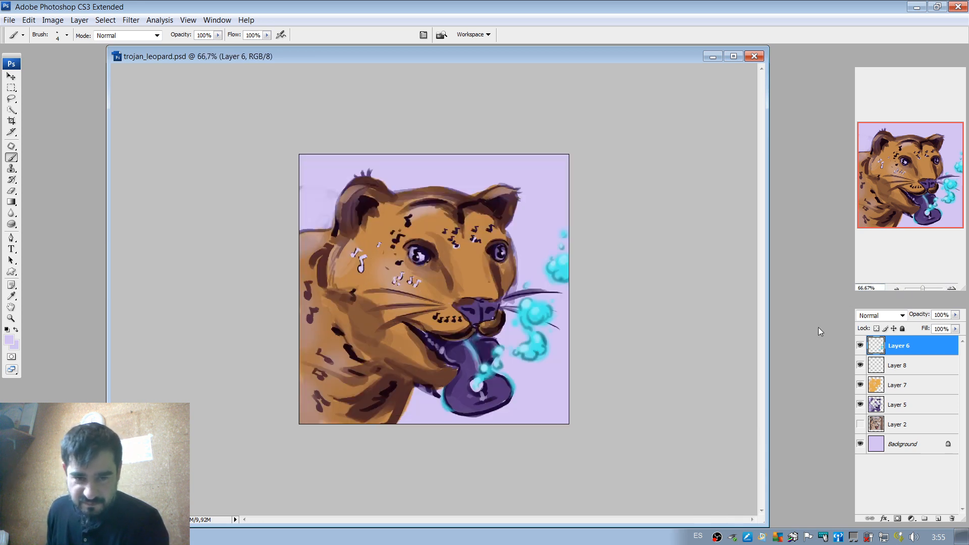
key(l)
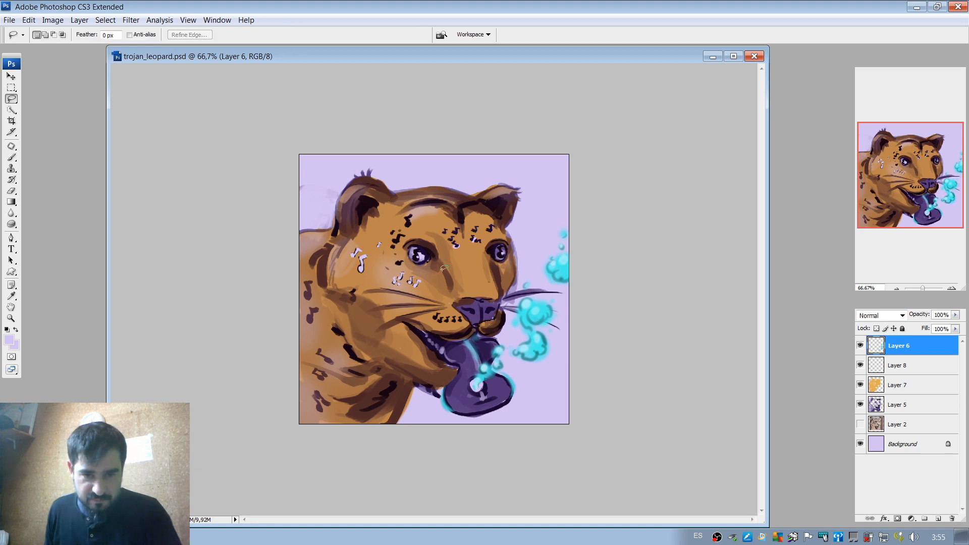
mouse_move(409, 262)
mouse_down()
mouse_move(372, 225)
mouse_move(336, 263)
mouse_move(416, 306)
mouse_move(434, 289)
mouse_up()
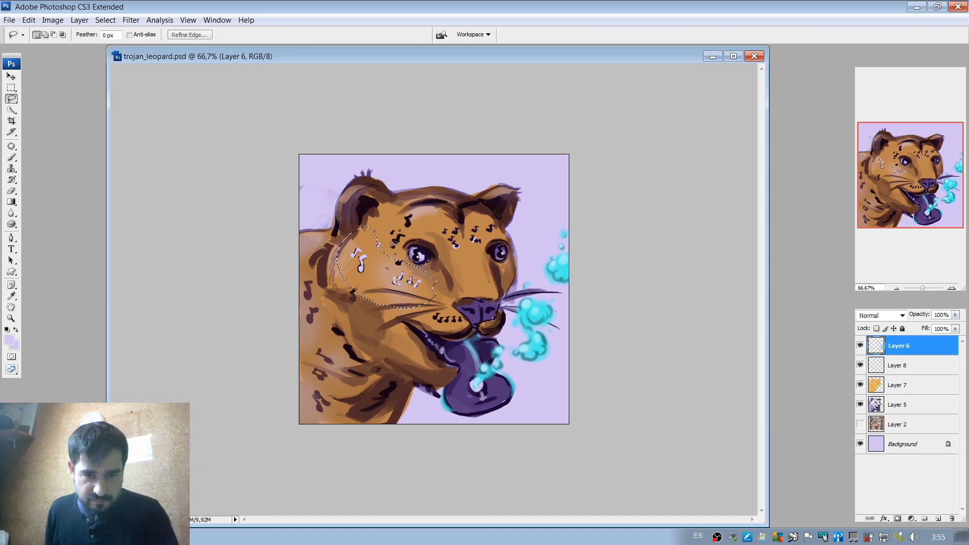
shift+drag(371, 236, 402, 264)
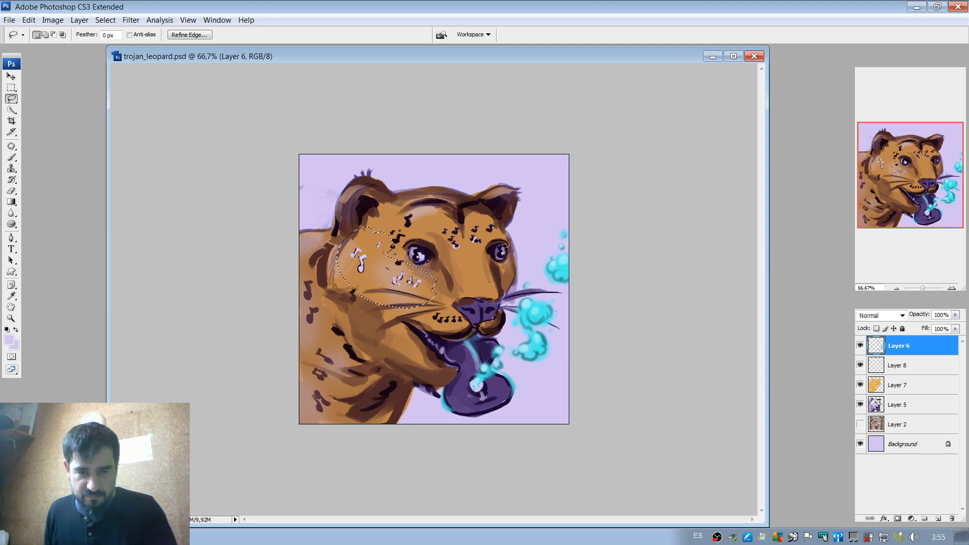
key(ctrl+x)
key(ctrl+v)
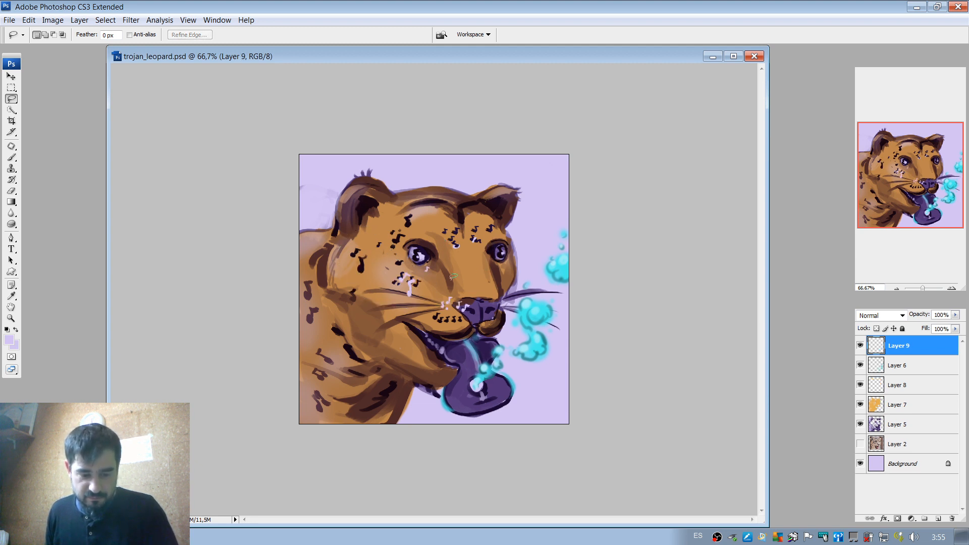
Move the pasted lavender notes back onto the cheek, rotate them slightly clockwise, and offset them from the dark notes underneath.
key(v)
drag(412, 294, 390, 263)
key(ctrl+t)
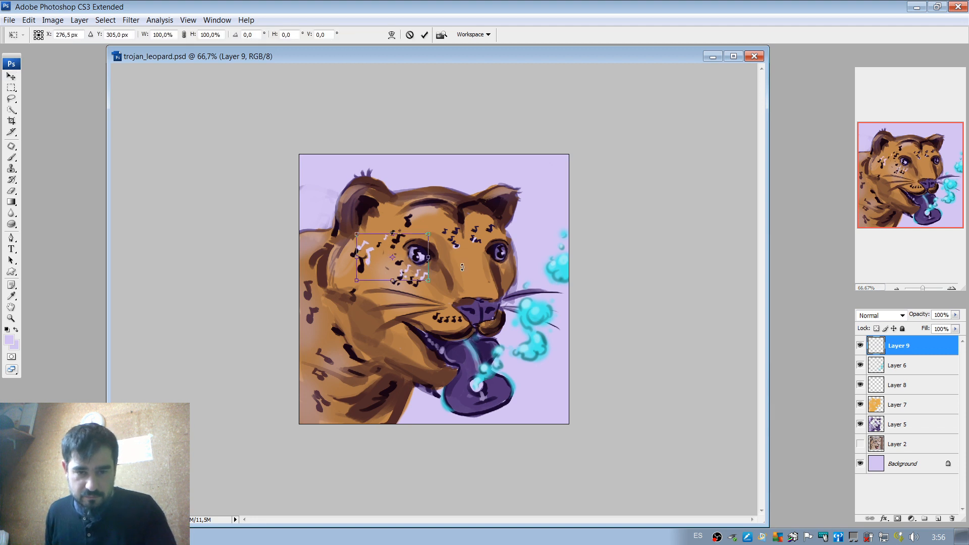
drag(462, 268, 459, 281)
key(Return)
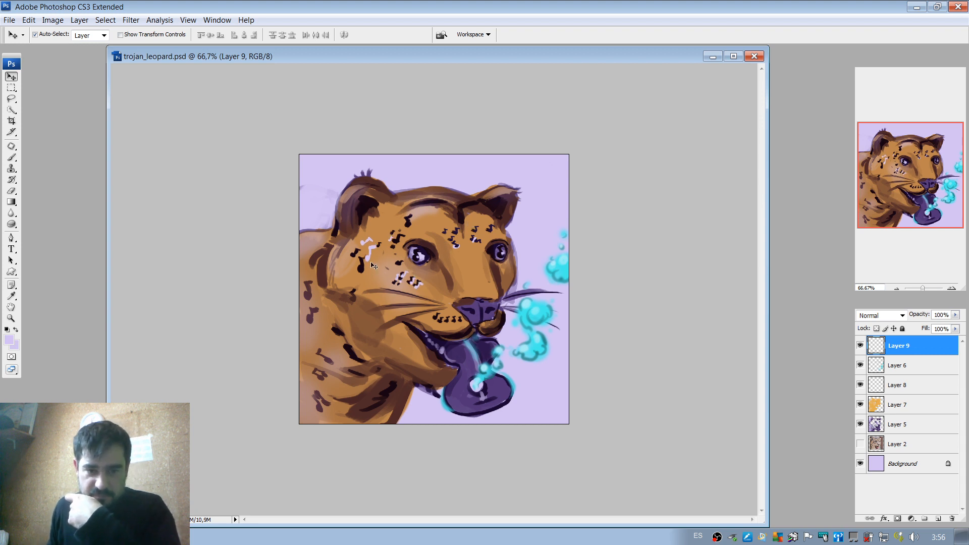
mouse_move(370, 262)
mouse_down()
mouse_move(352, 295)
mouse_move(358, 272)
mouse_up()
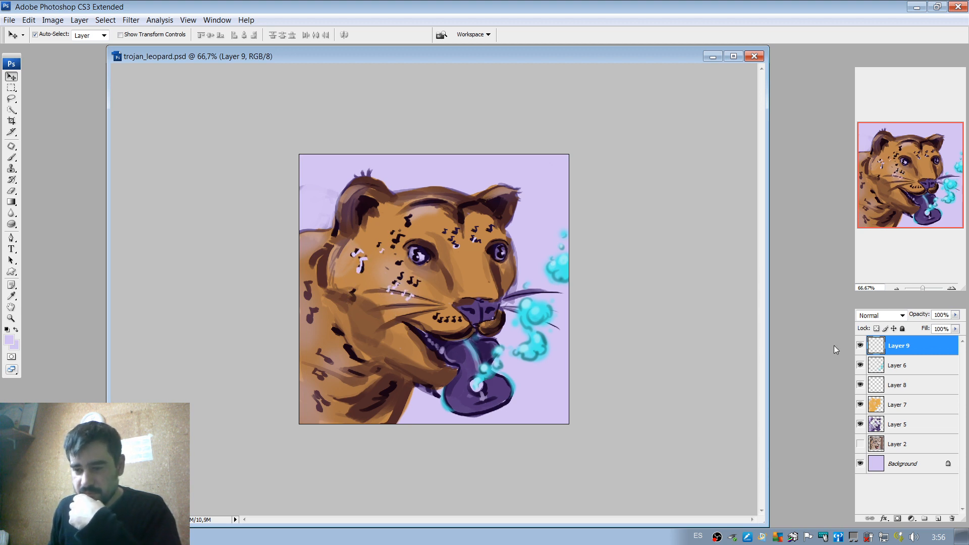
Compare the artwork with Layer 9 shown and hidden, and leave Layer 9 hidden.
click(860, 347)
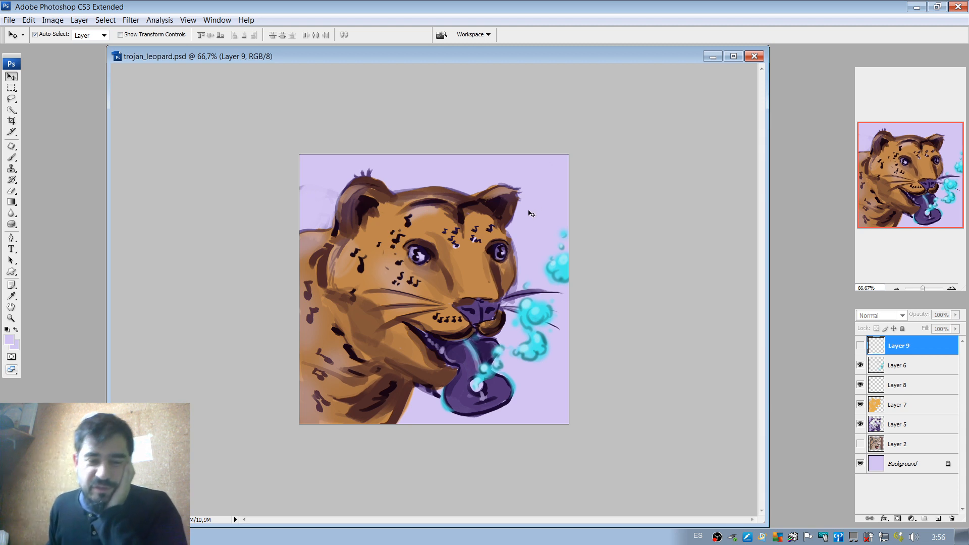
click(860, 346)
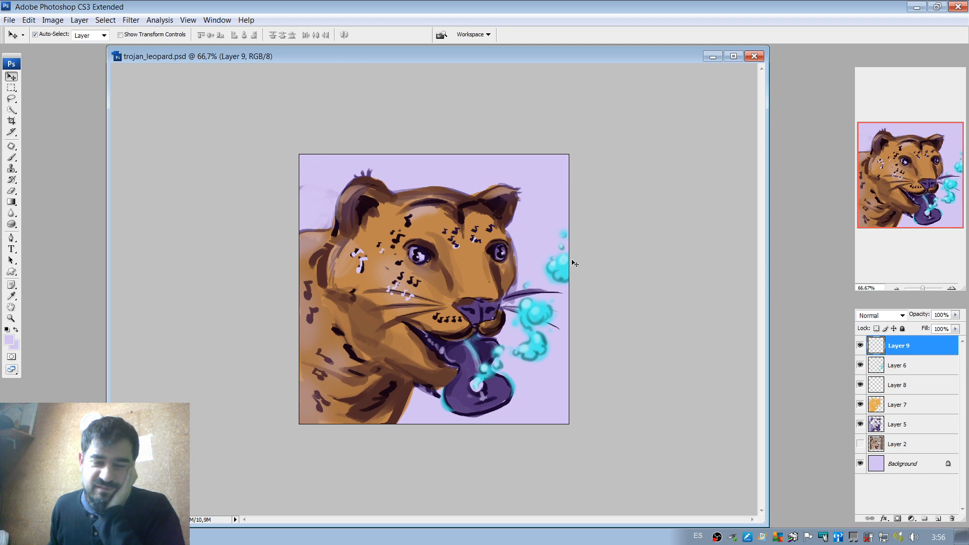
click(859, 347)
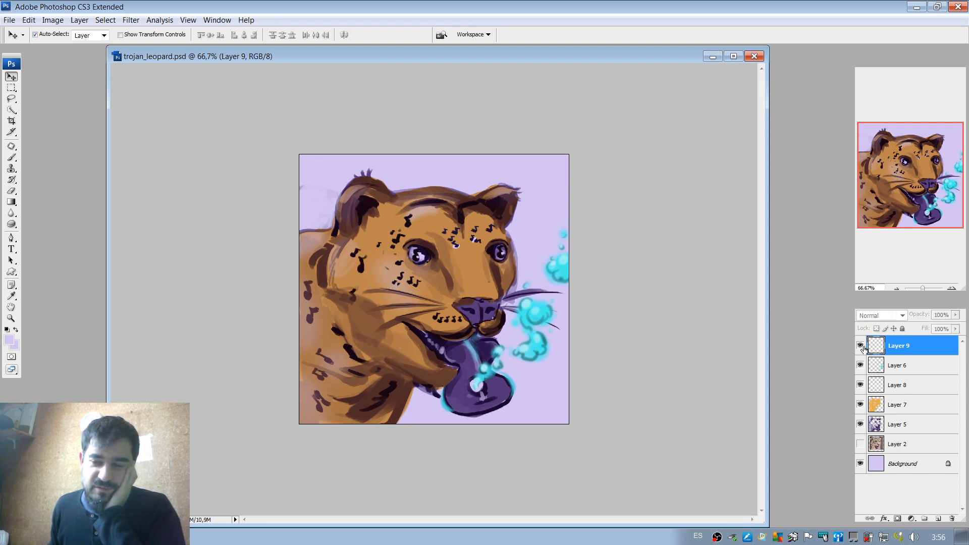
click(860, 346)
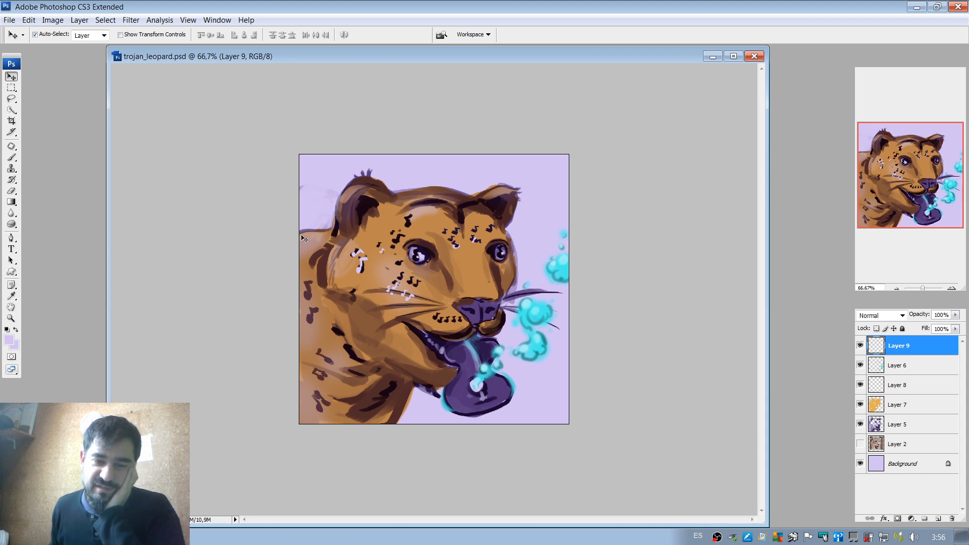
click(860, 347)
click(860, 346)
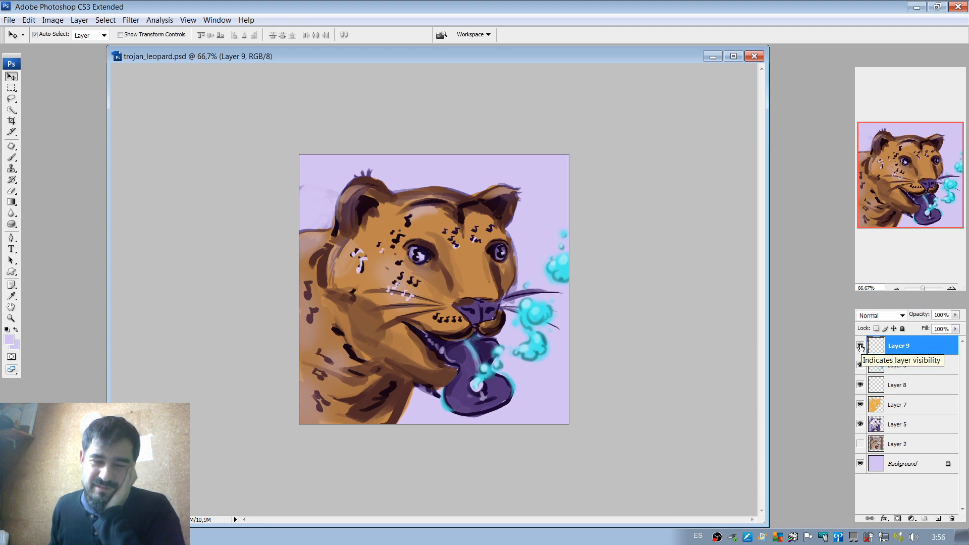
click(860, 347)
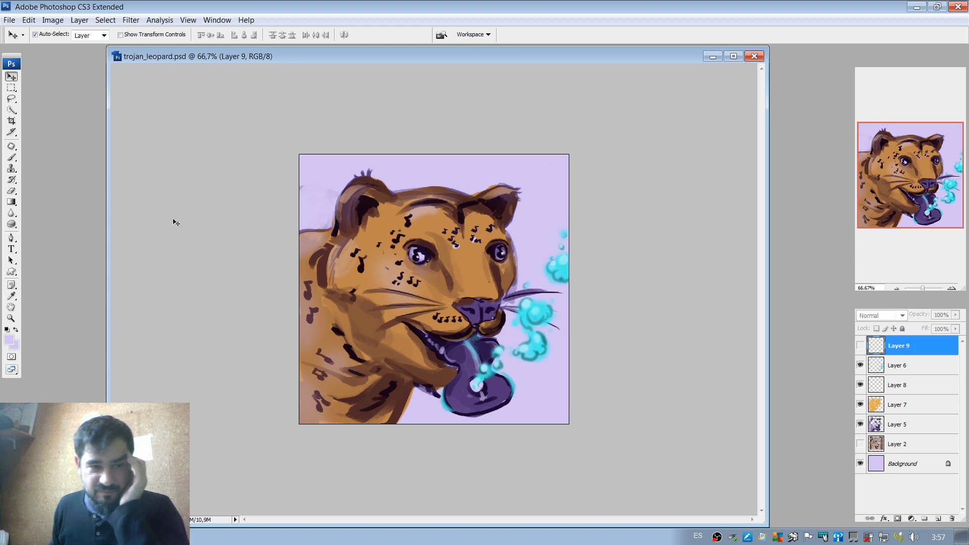
Add the title text "guitongue" in Bowlby One SC, turn off layer auto-selection, and move the title onto the leopard's face.
click(12, 250)
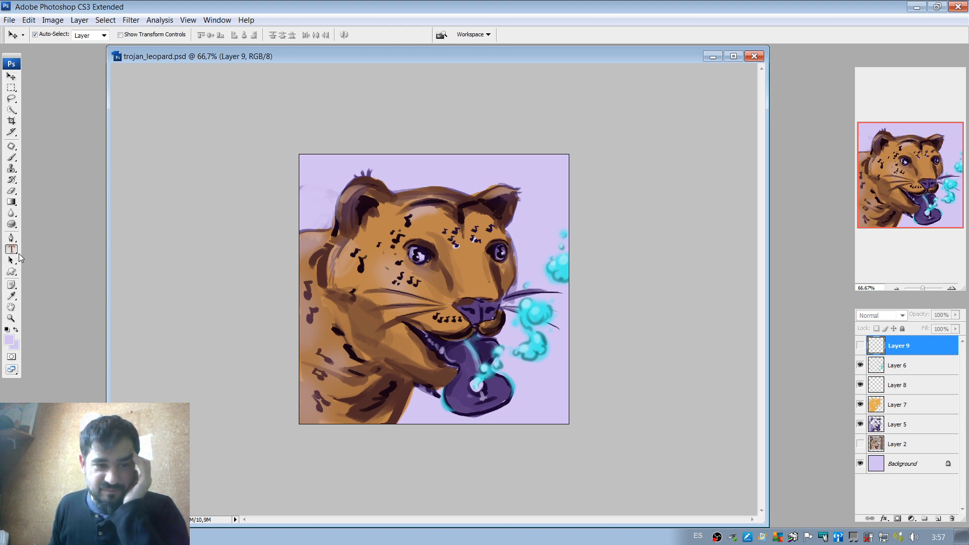
click(312, 206)
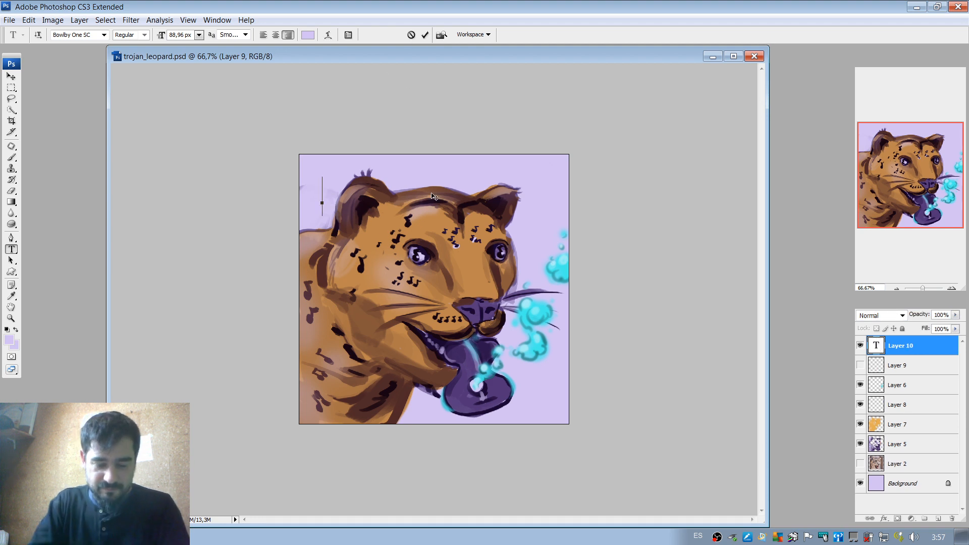
text(Tro)
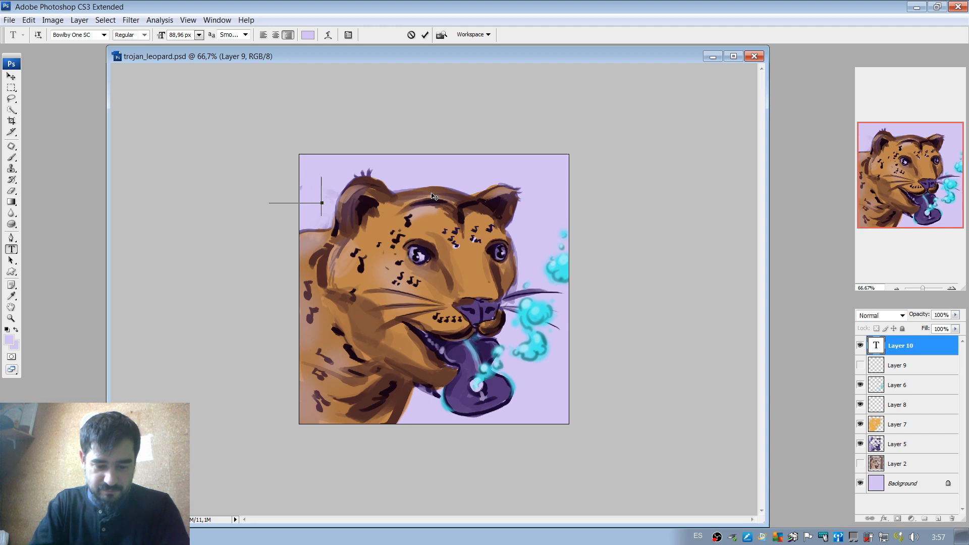
text(j)
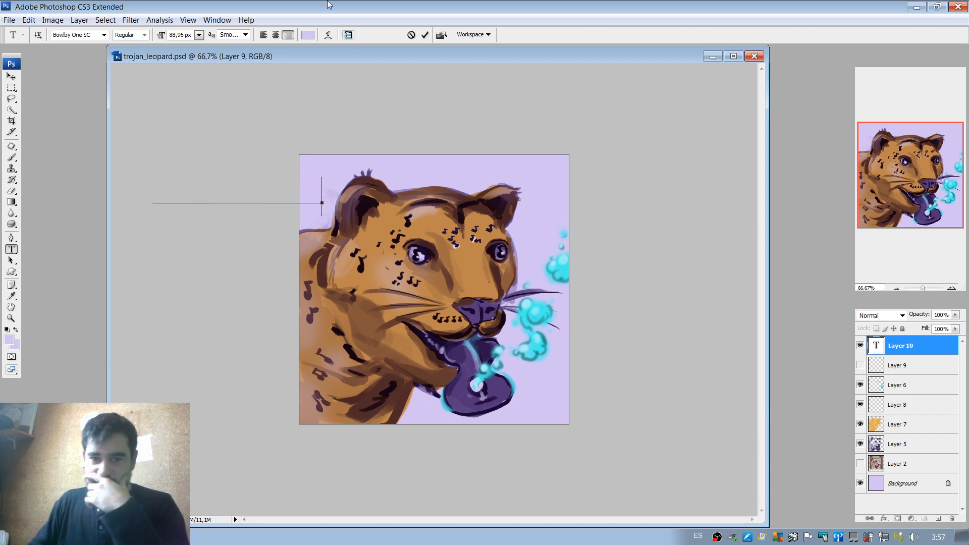
click(425, 34)
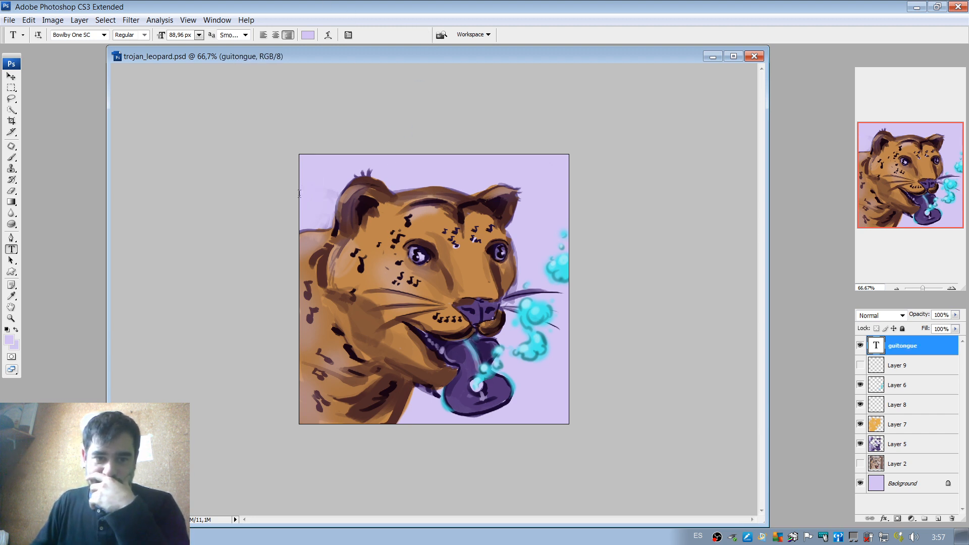
key(v)
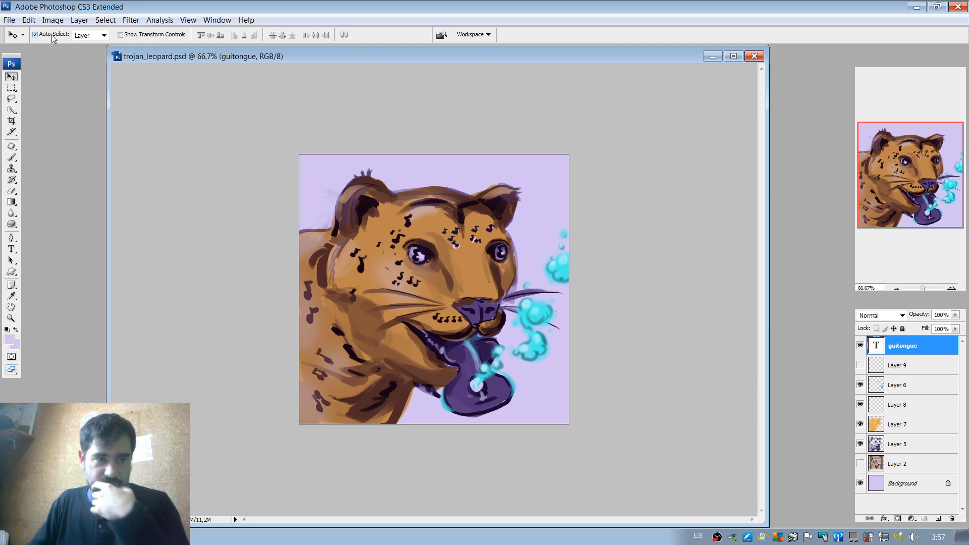
drag(362, 212, 515, 280)
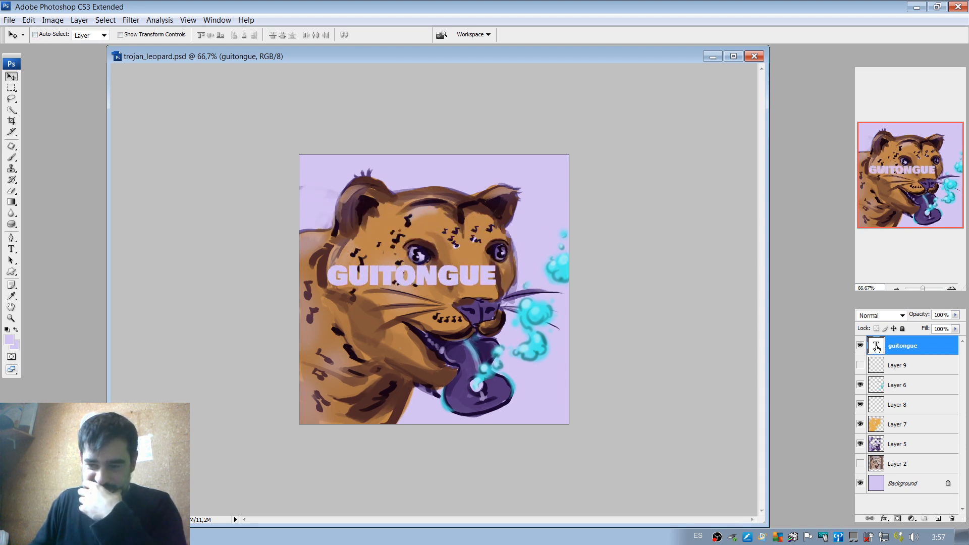
Apply a Color Overlay to the title in orange-brown bd854c, sampled from the leopard's forehead.
key(h)
double_click(940, 349)
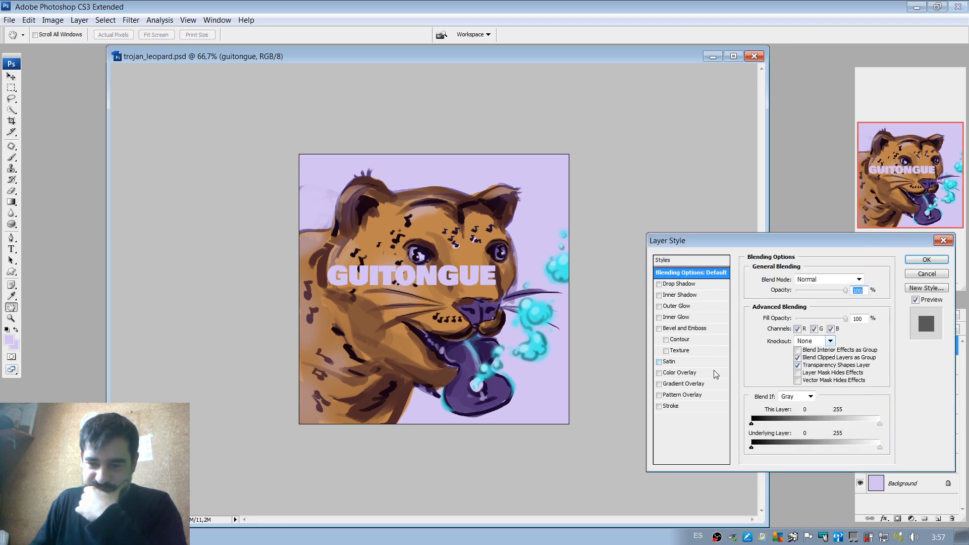
click(680, 373)
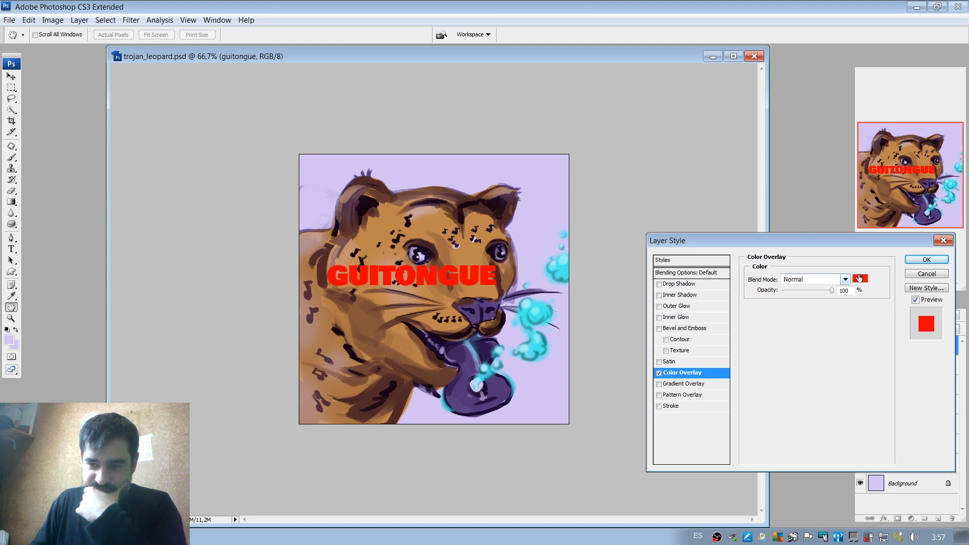
click(853, 279)
click(476, 221)
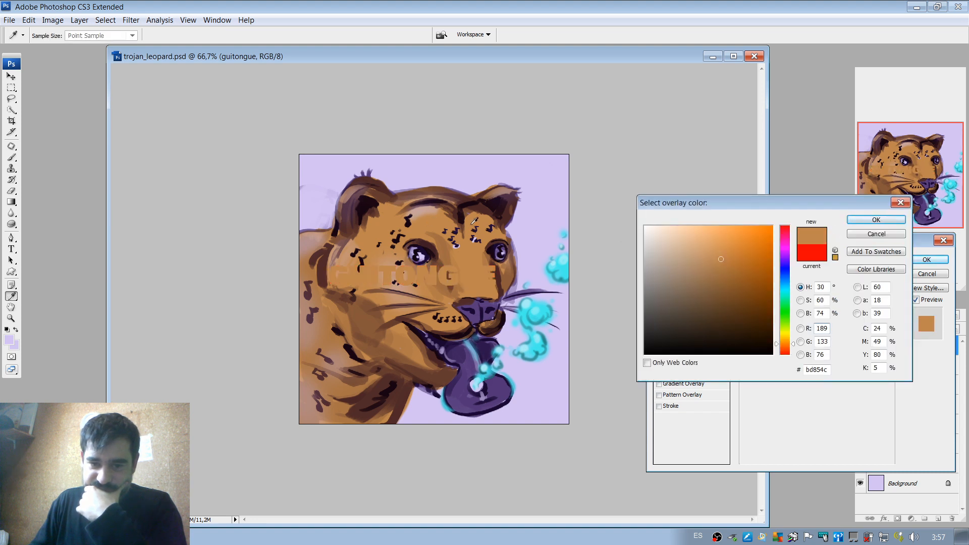
click(876, 220)
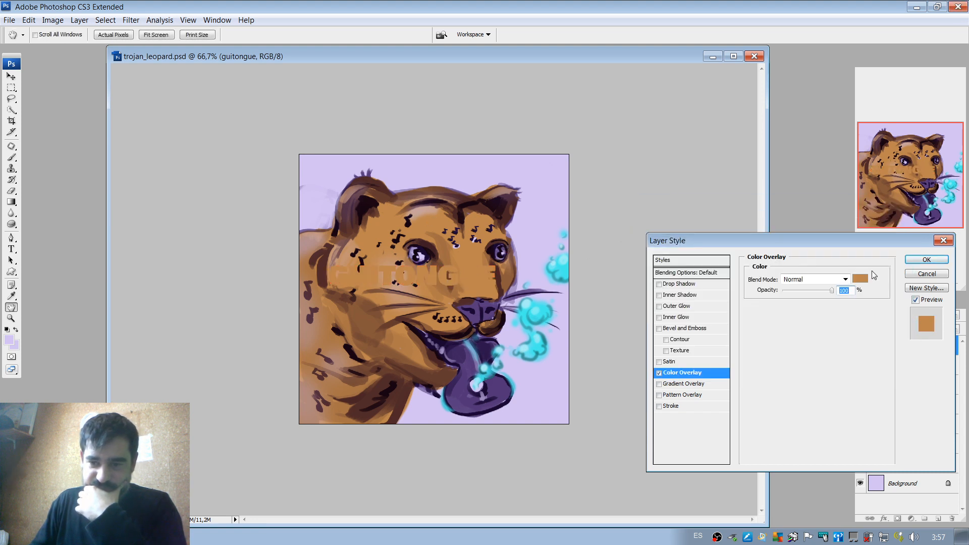
click(914, 259)
Move the title above the leopard's head into the upper-right corner of the artwork.
key(v)
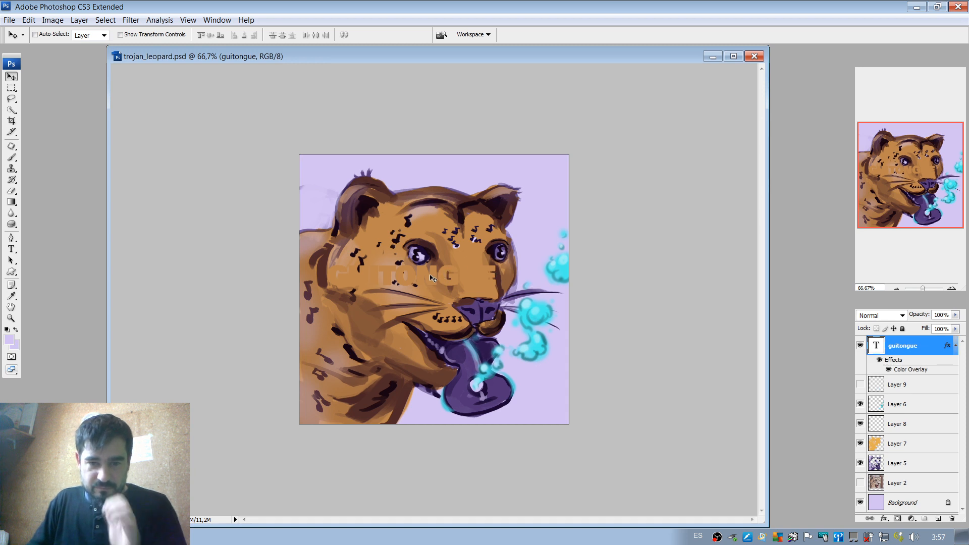
drag(436, 276, 502, 171)
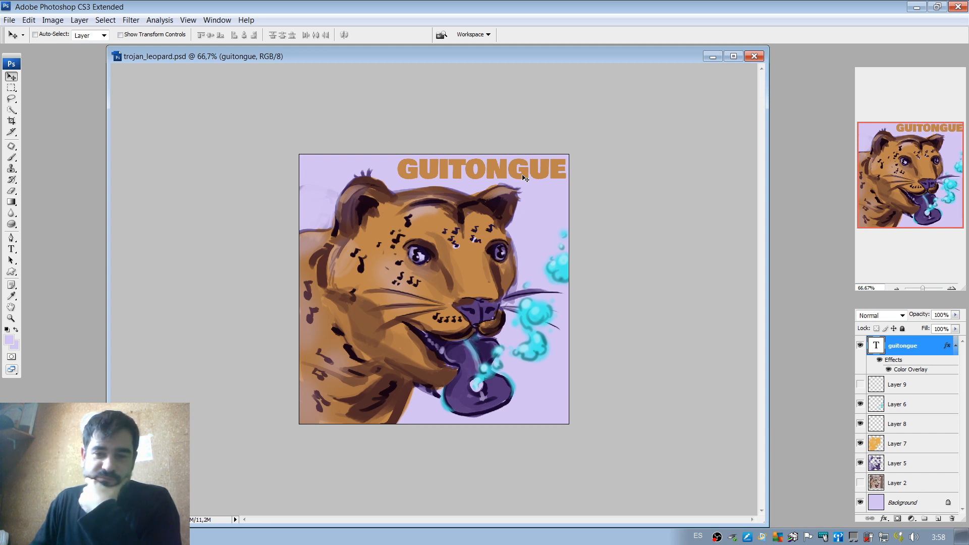
drag(523, 175, 524, 174)
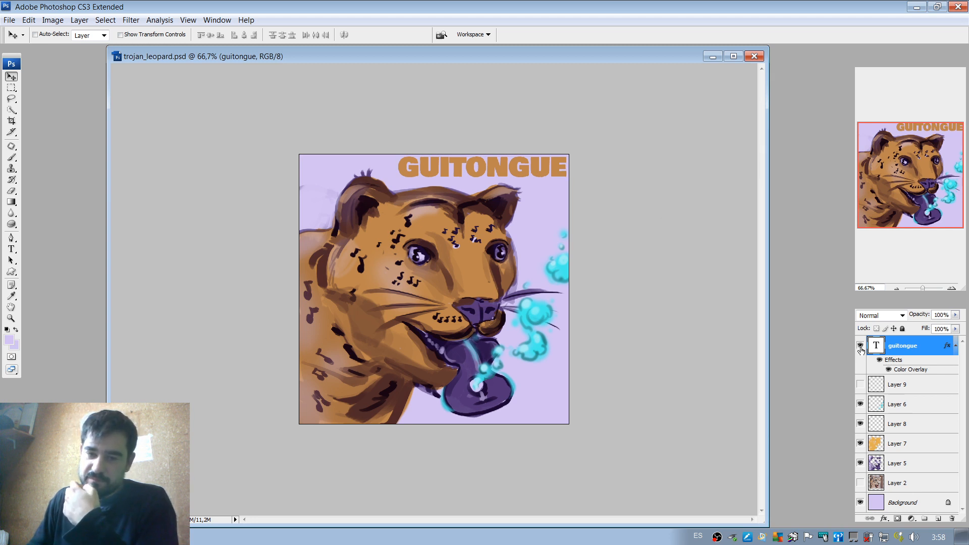
Add an outside Stroke to the title in purple 513577 sampled from the tongue, with a size of 6 px.
double_click(933, 350)
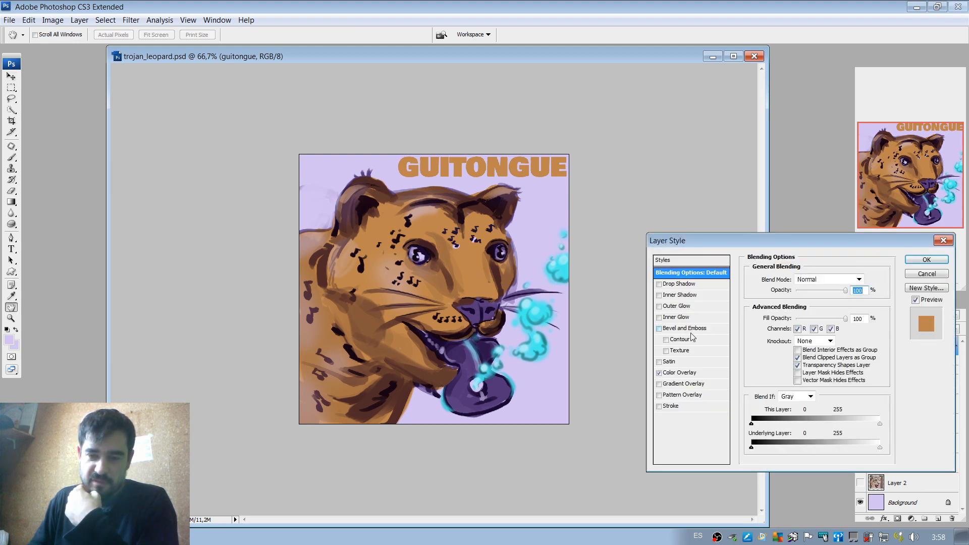
click(683, 406)
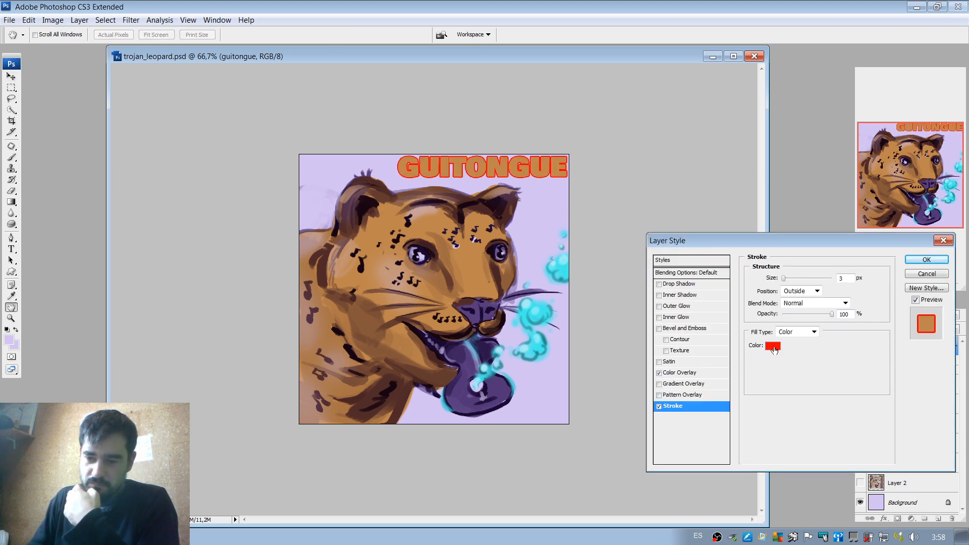
click(773, 347)
click(480, 389)
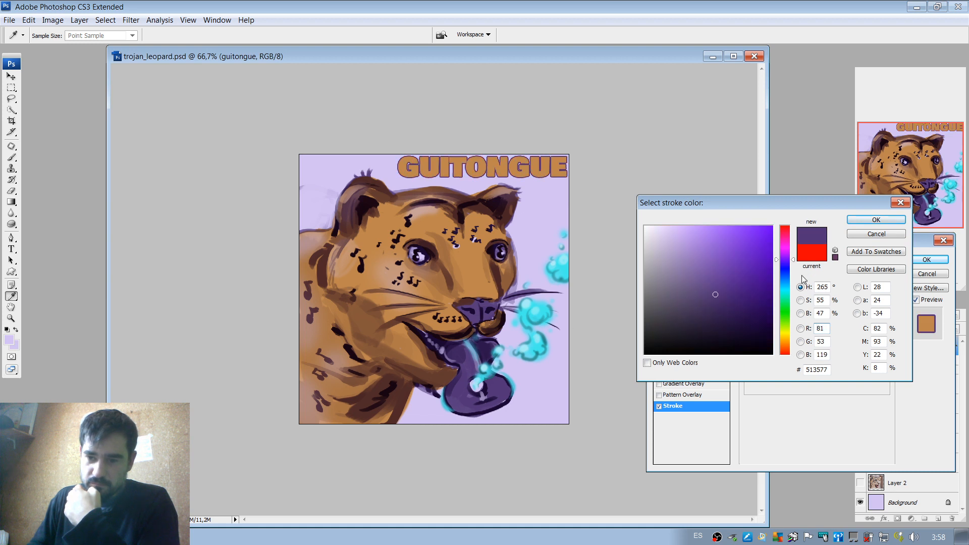
click(876, 220)
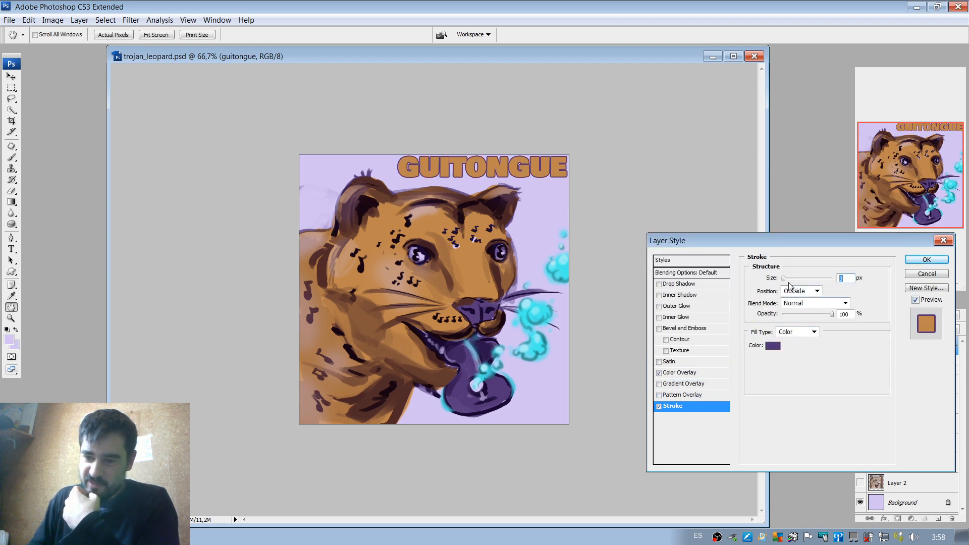
drag(789, 284, 786, 281)
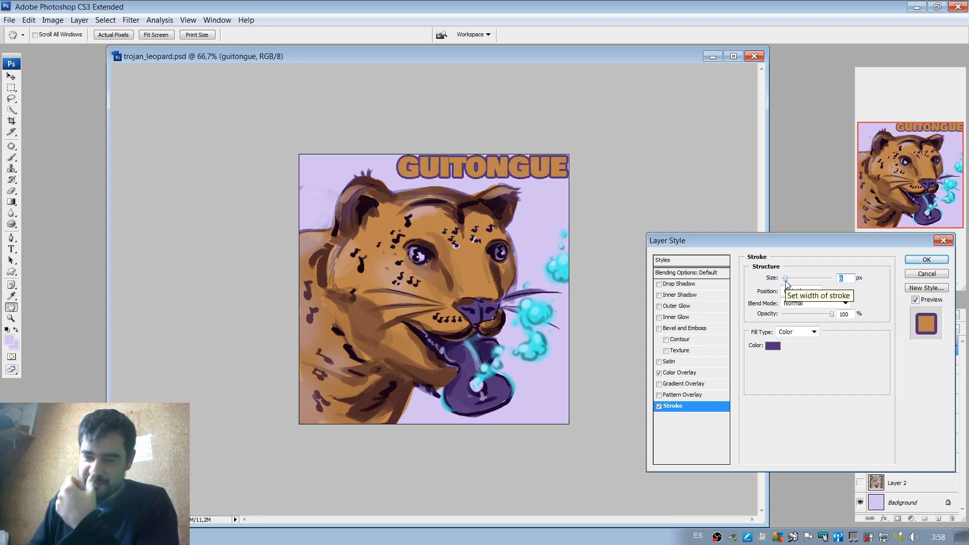
Recolour the title's stroke with the orange-brown sampled from its own lettering.
click(772, 346)
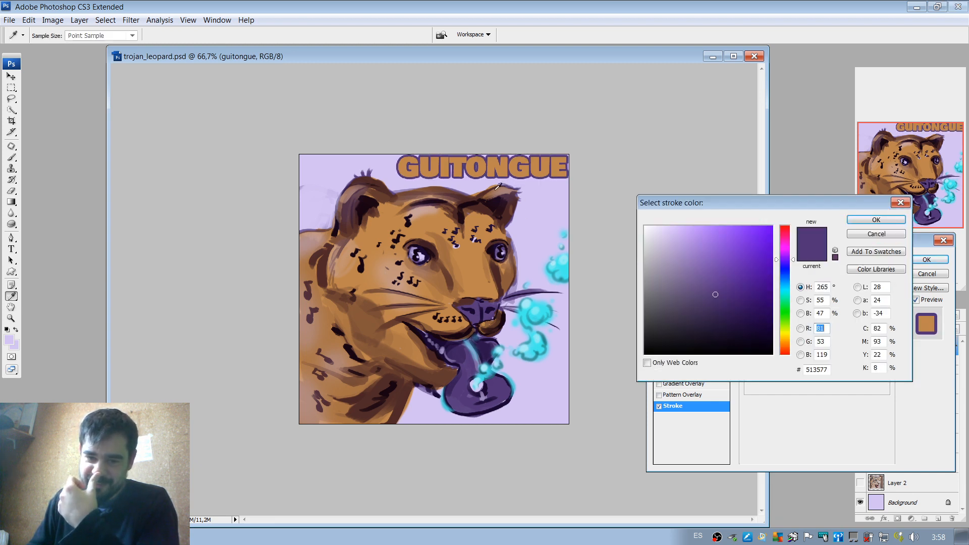
click(463, 170)
click(876, 220)
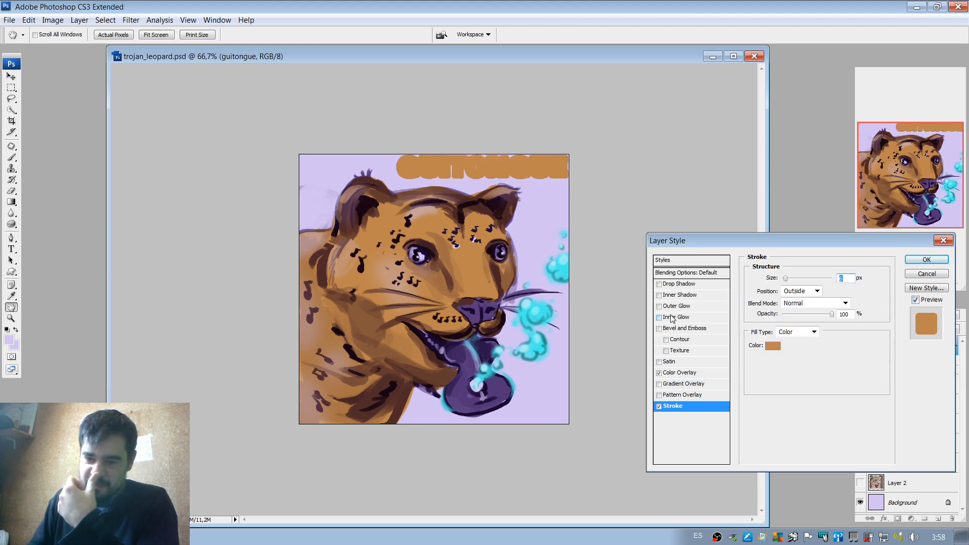
Change the title's Color Overlay to purple 523677, sampled from the leopard's tongue.
click(681, 373)
click(860, 279)
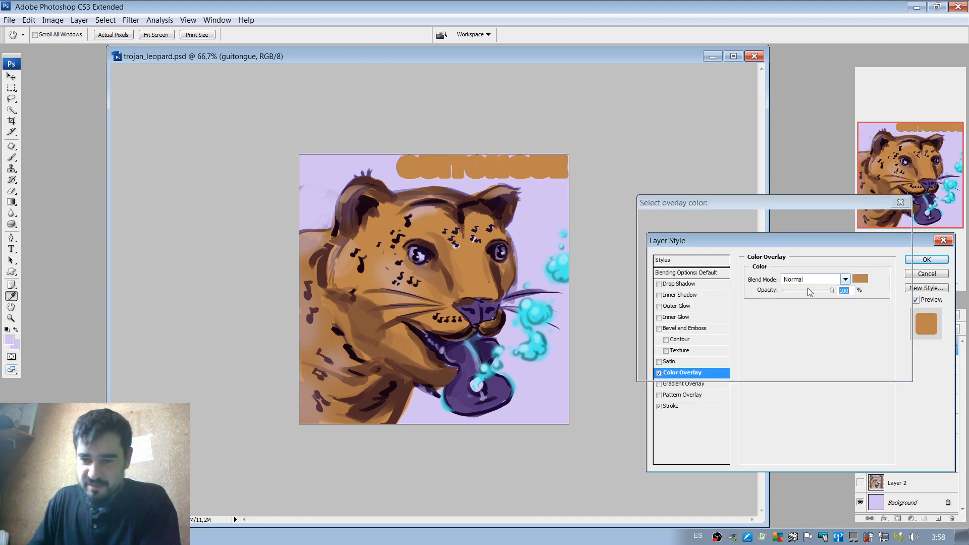
click(469, 371)
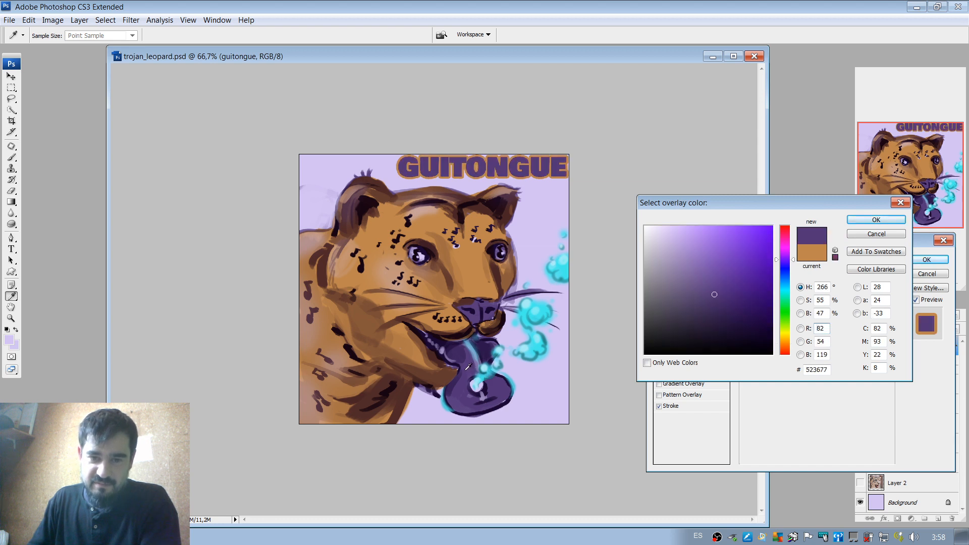
click(874, 220)
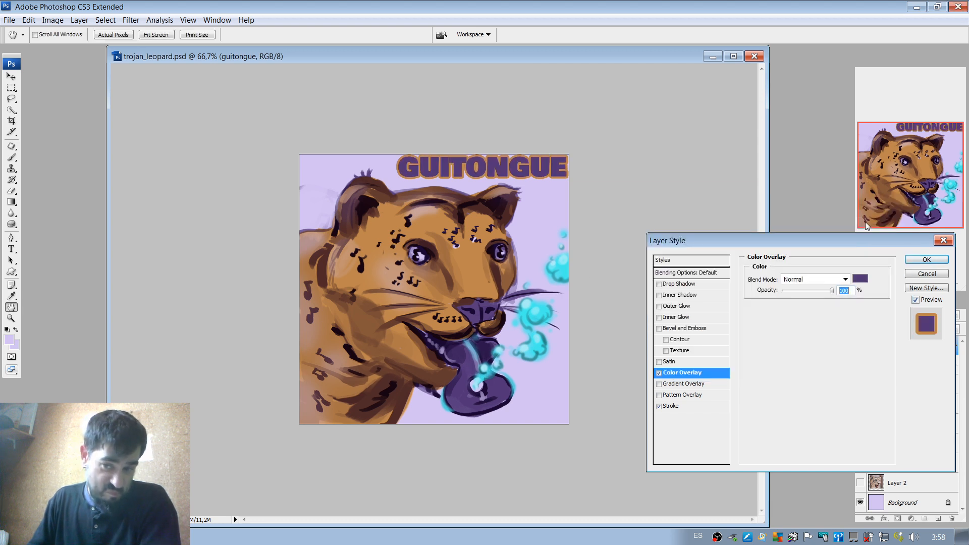
Try stroke colours sampled from the leopard's ear, fur and nose, and accept dark purple 190633 for the title.
click(675, 406)
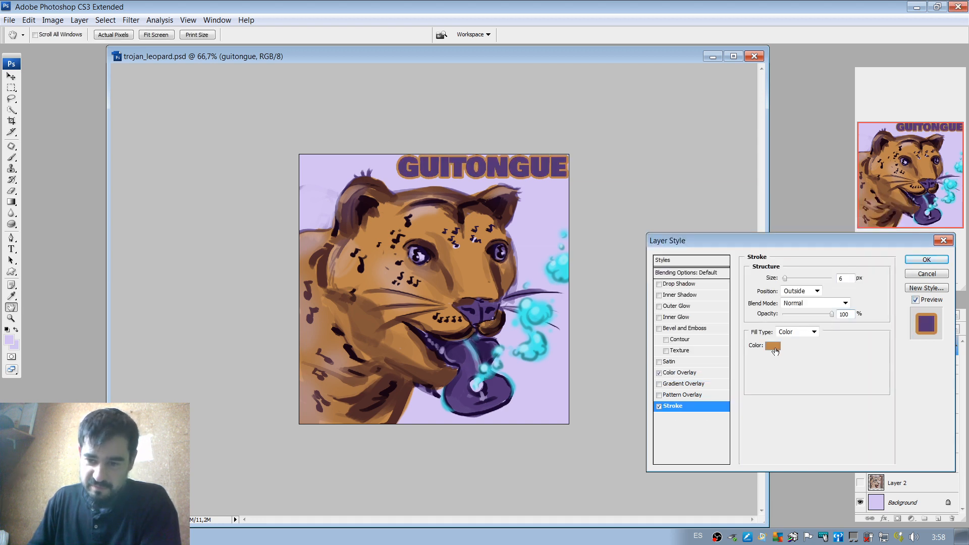
click(773, 348)
click(381, 181)
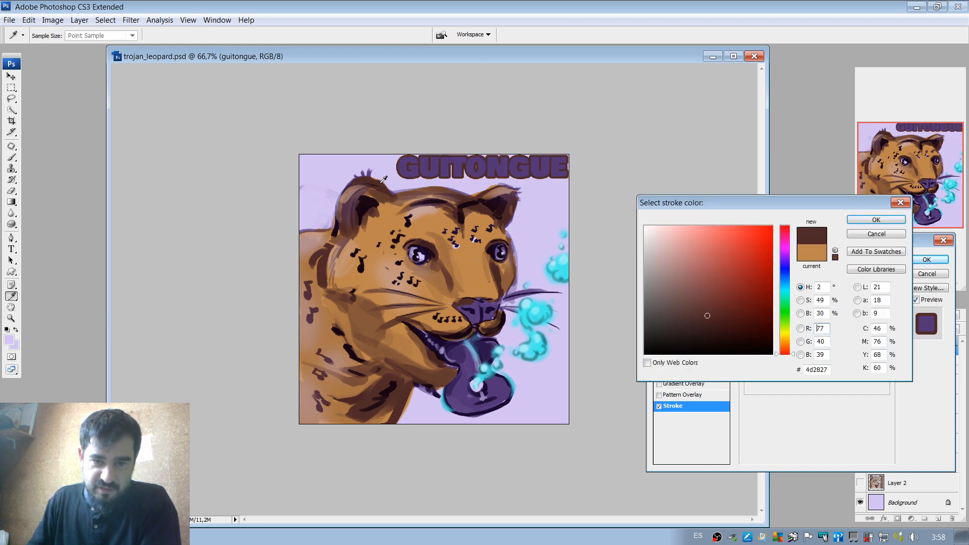
click(386, 209)
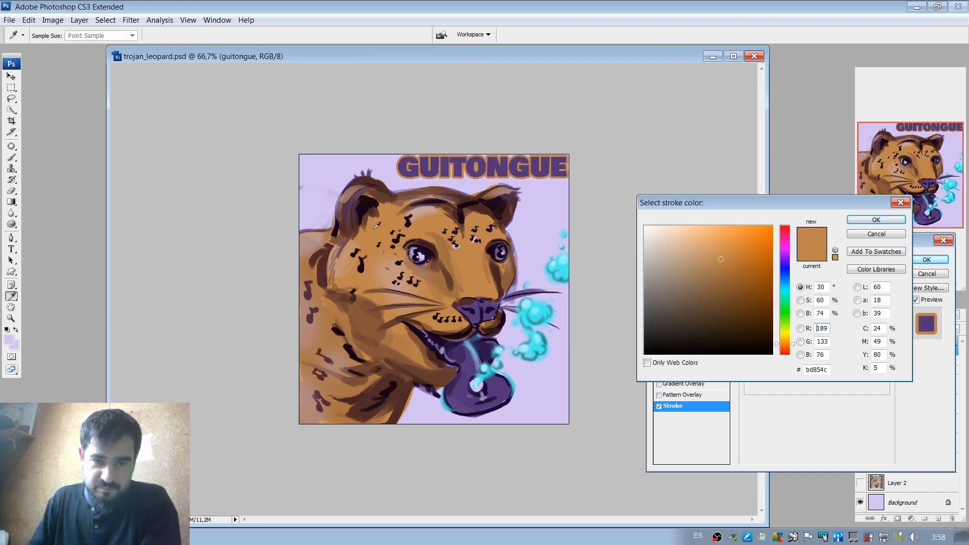
click(354, 246)
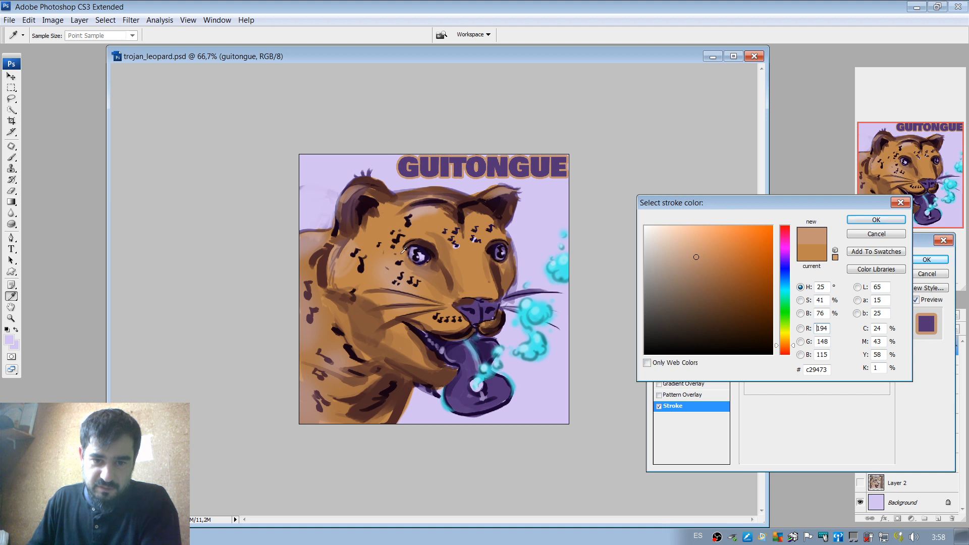
click(484, 311)
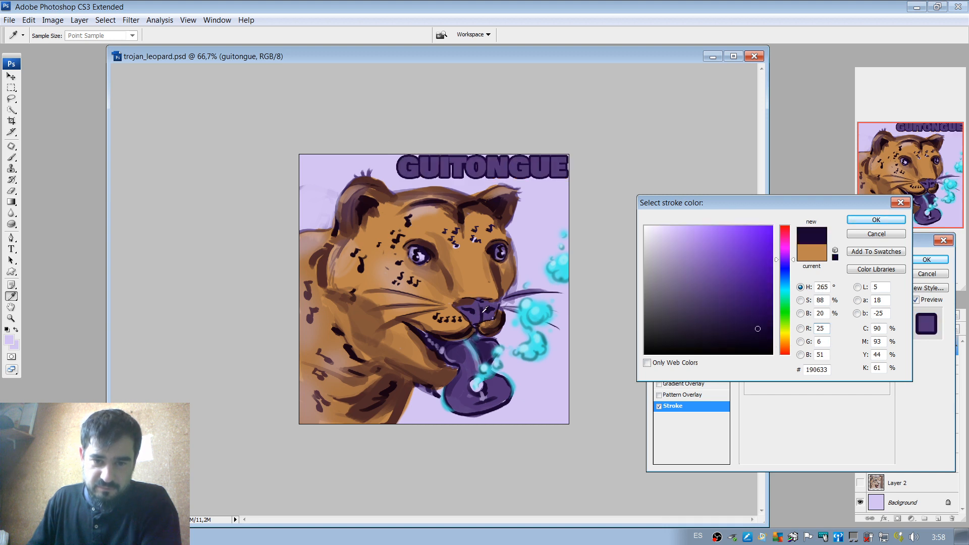
click(876, 220)
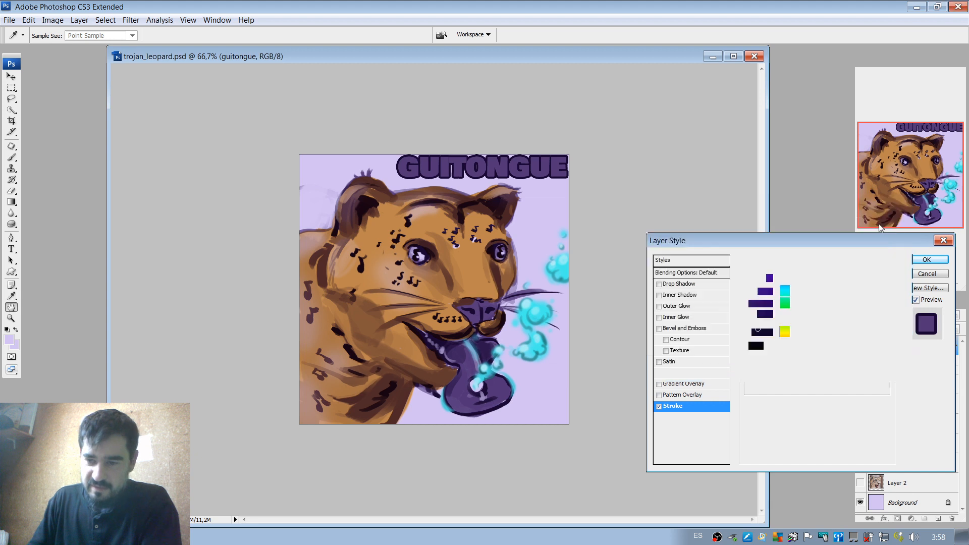
Turn off the title's stroke, apply the layer style, and compare the artwork with the title hidden and shown.
click(658, 407)
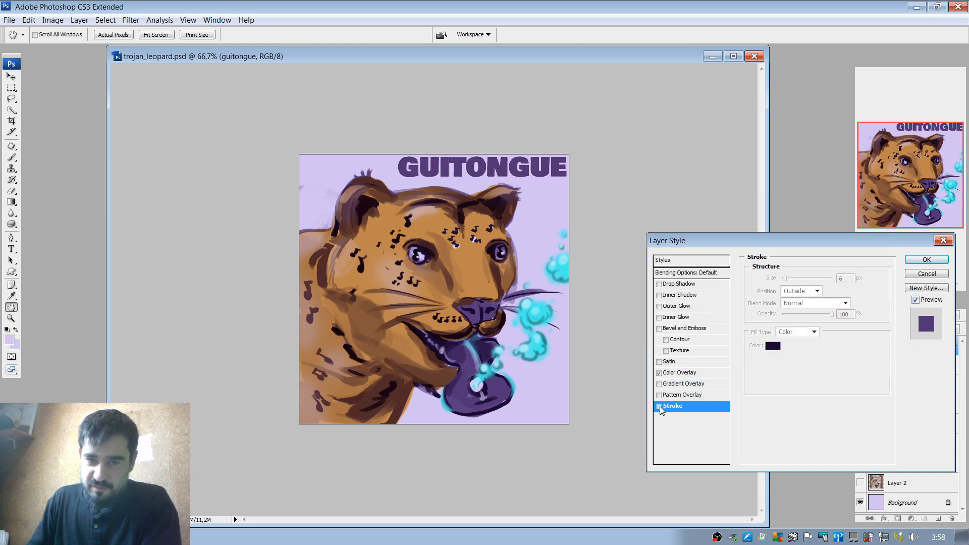
click(923, 264)
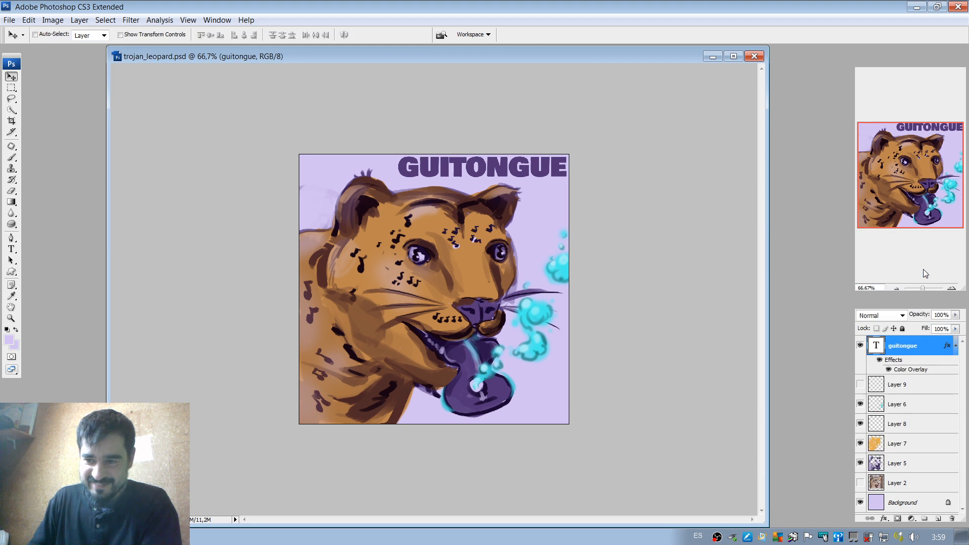
click(860, 346)
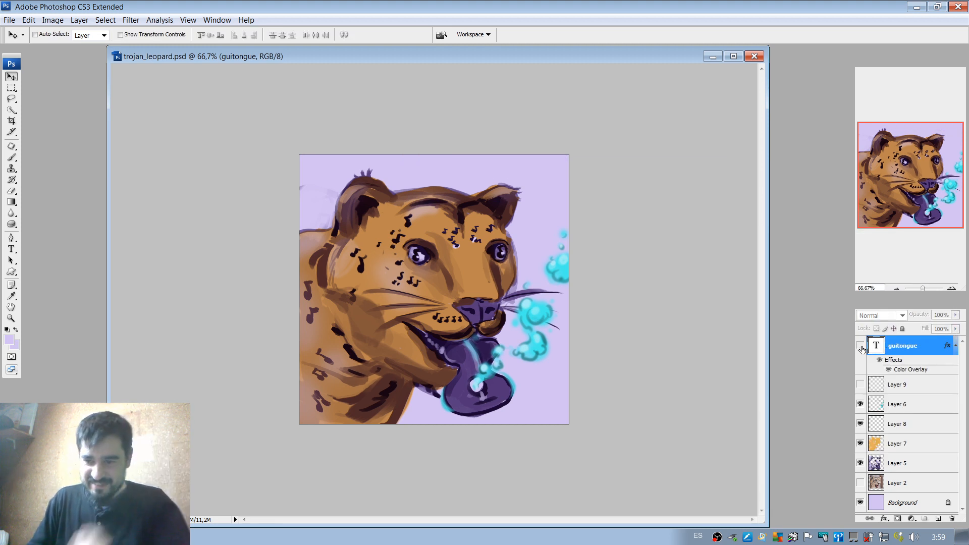
click(861, 346)
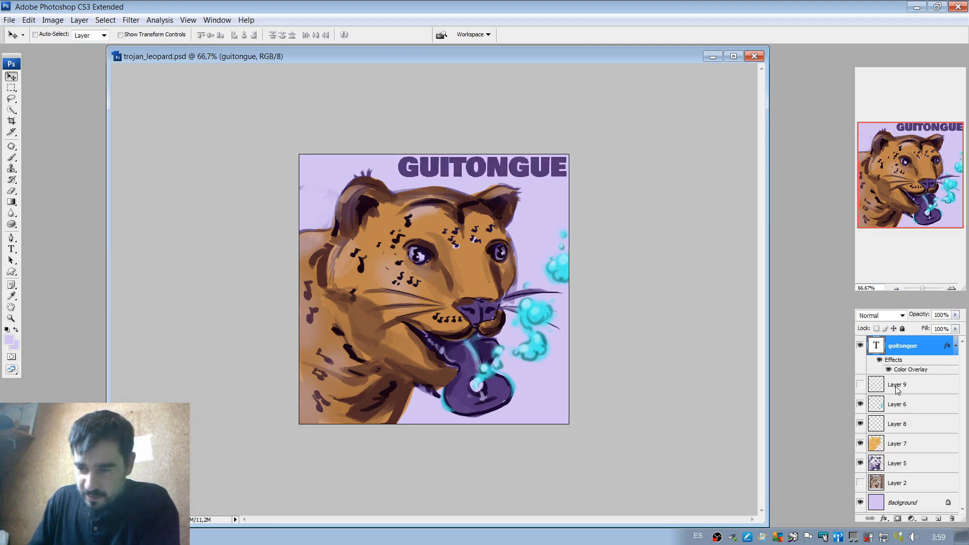
Show Layer 9 and erase its lavender music notes from the leopard's cheek and beside the ear.
click(860, 385)
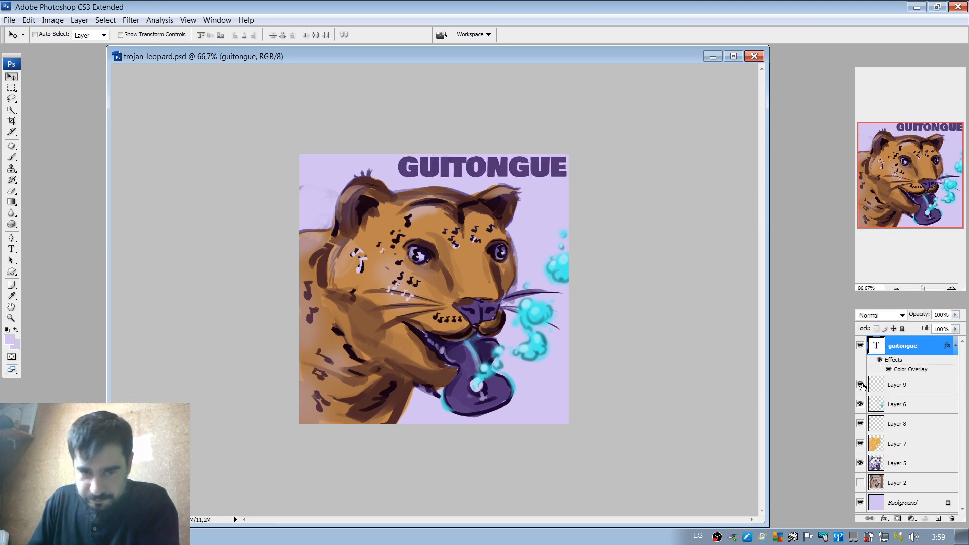
click(905, 384)
click(952, 287)
click(952, 288)
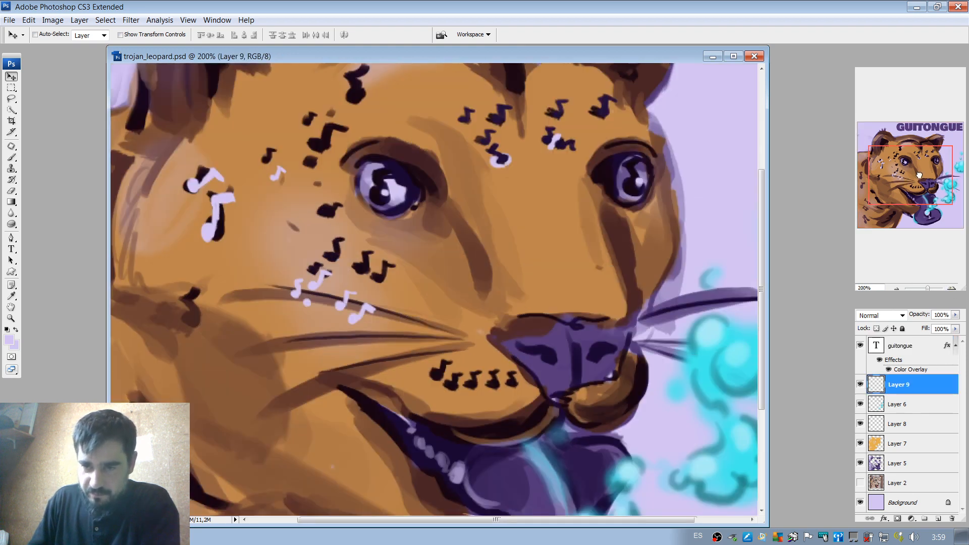
mouse_move(920, 175)
mouse_down()
mouse_move(910, 184)
mouse_move(909, 175)
mouse_up()
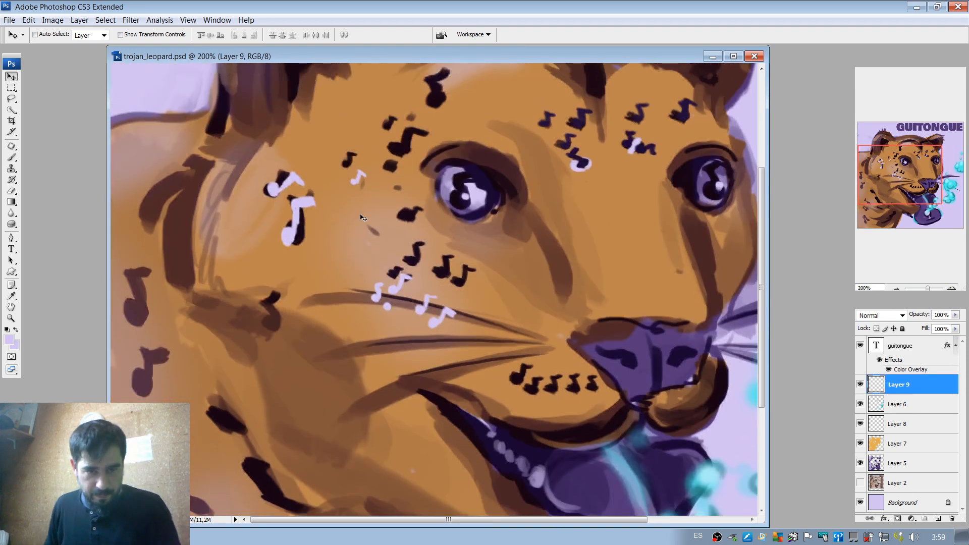
key(e)
mouse_move(417, 288)
mouse_down()
mouse_move(377, 297)
mouse_move(433, 298)
mouse_move(439, 320)
mouse_move(426, 321)
mouse_up()
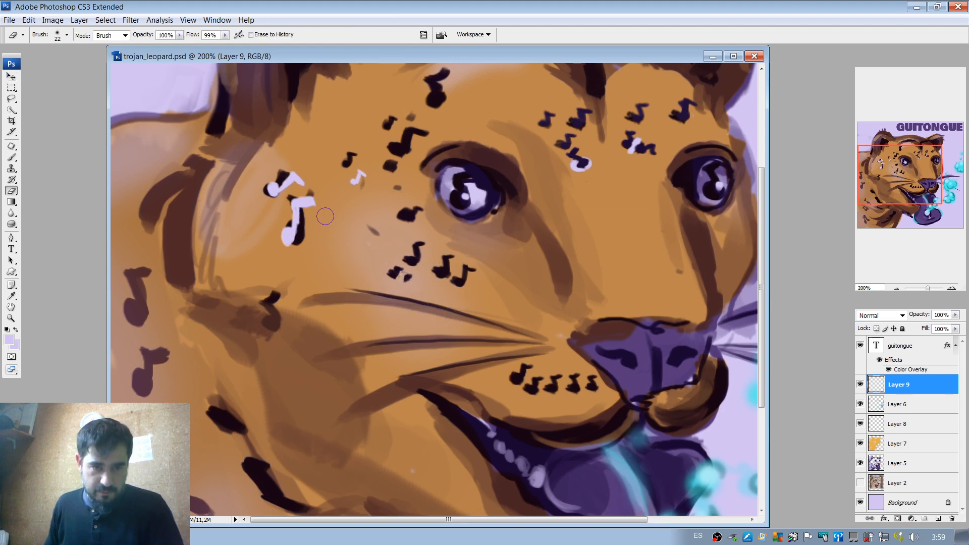
mouse_move(326, 216)
mouse_down()
mouse_move(307, 167)
mouse_move(263, 188)
mouse_move(290, 162)
mouse_move(358, 187)
mouse_move(378, 167)
mouse_up()
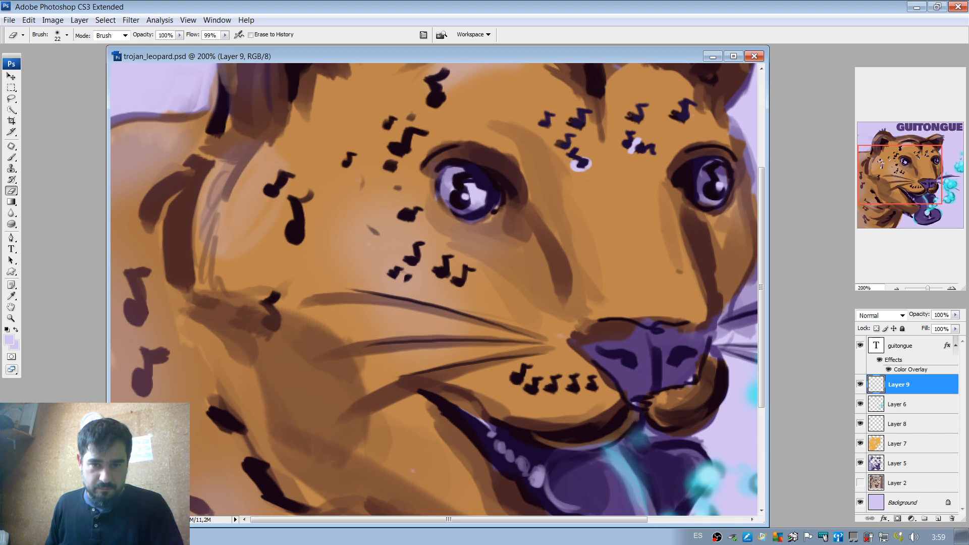
Switch to the Brush and set the foreground colour to pale lavender f3edff.
key(b)
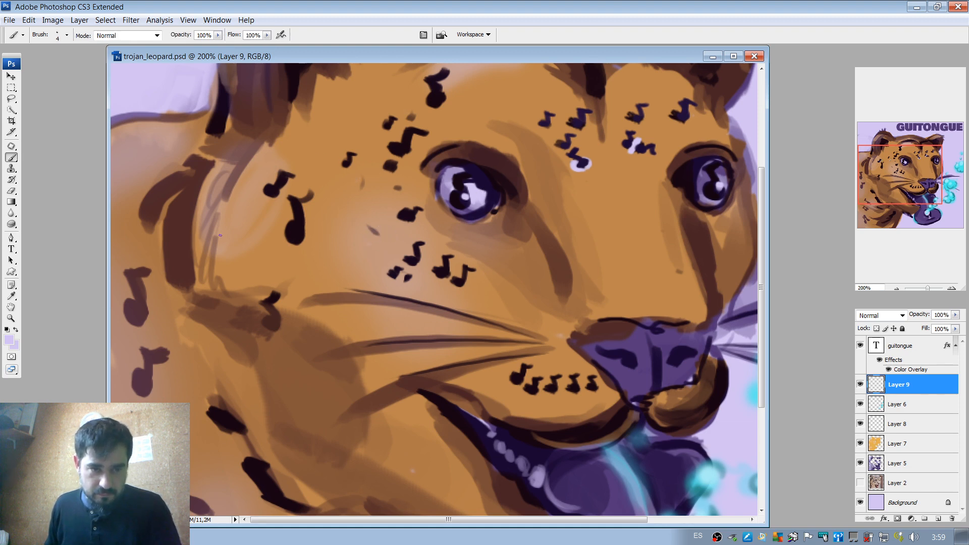
click(11, 343)
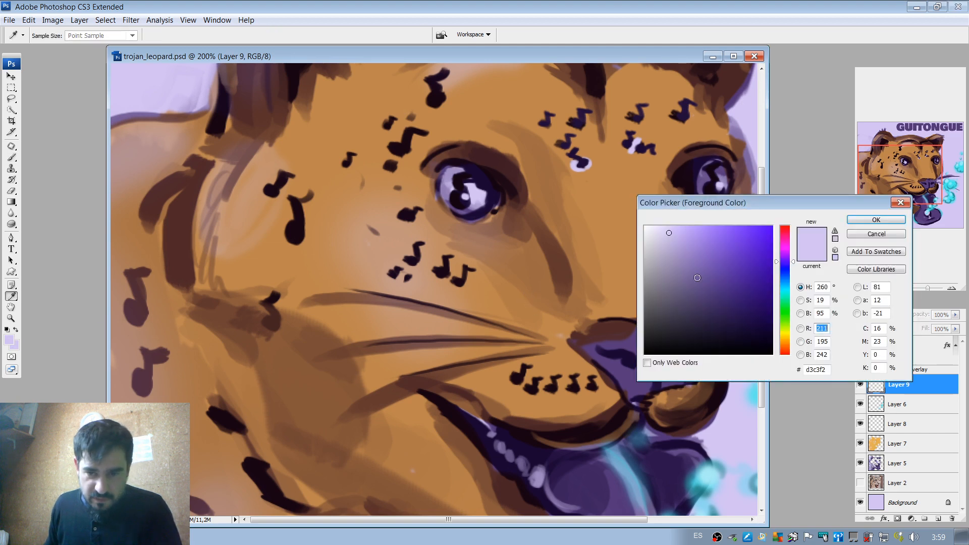
mouse_move(695, 277)
mouse_down()
mouse_move(647, 226)
mouse_move(659, 226)
mouse_move(648, 241)
mouse_move(653, 227)
mouse_up()
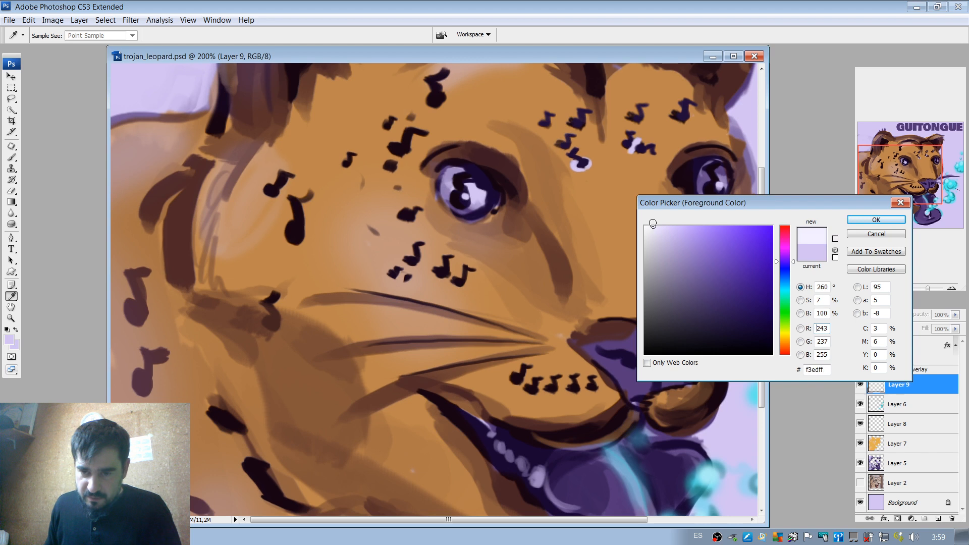
click(876, 221)
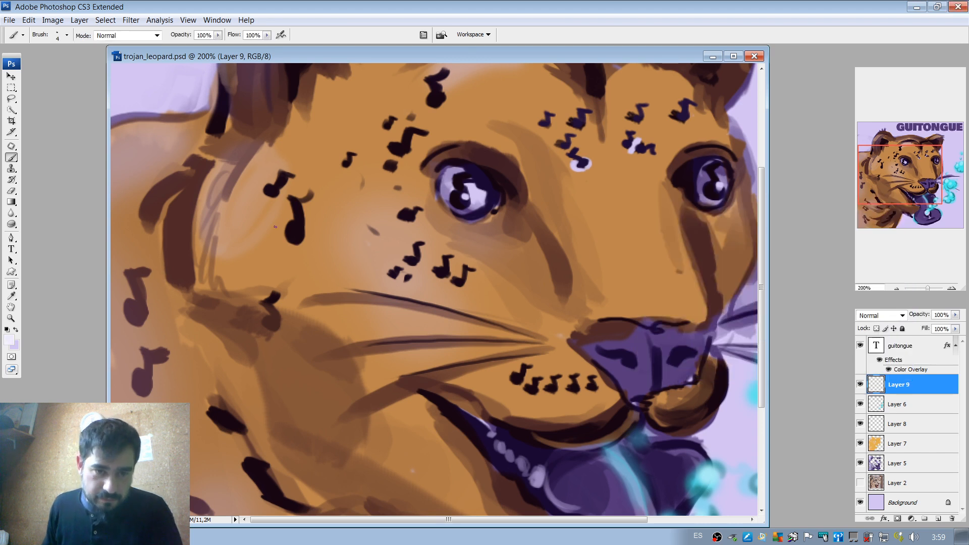
Paint a pale music note inside the large dark note on the cheek, giving its flag a dark outline and pale fill.
drag(292, 230, 295, 238)
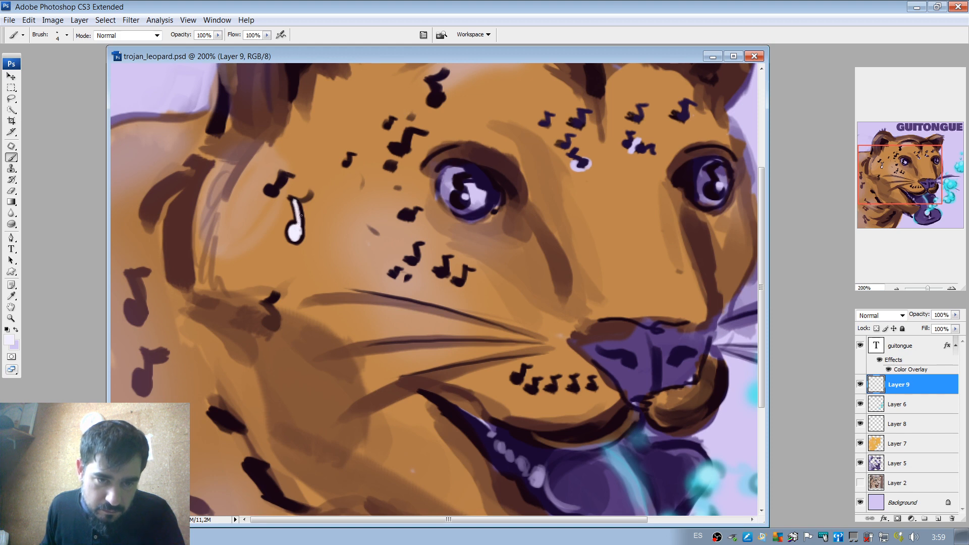
alt+click(302, 214)
drag(301, 201, 316, 202)
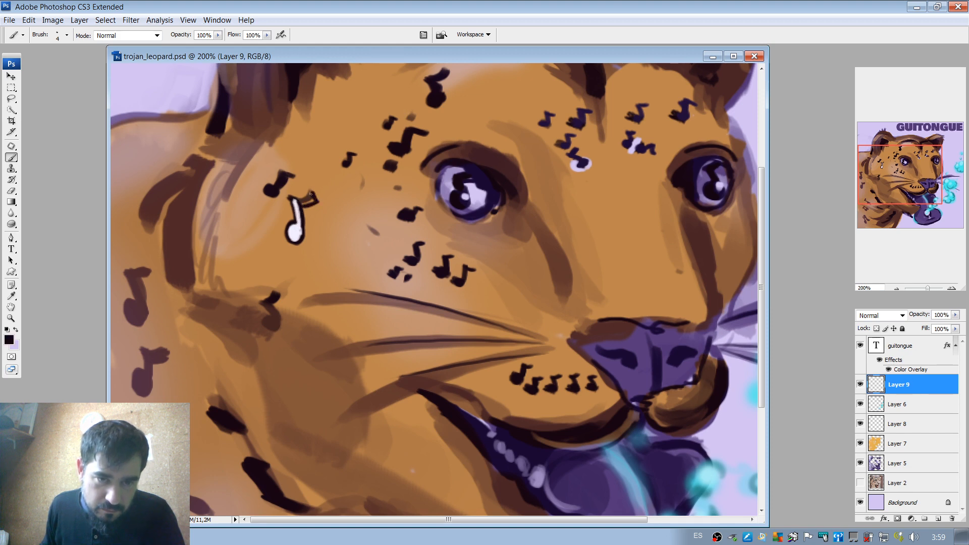
alt+click(299, 208)
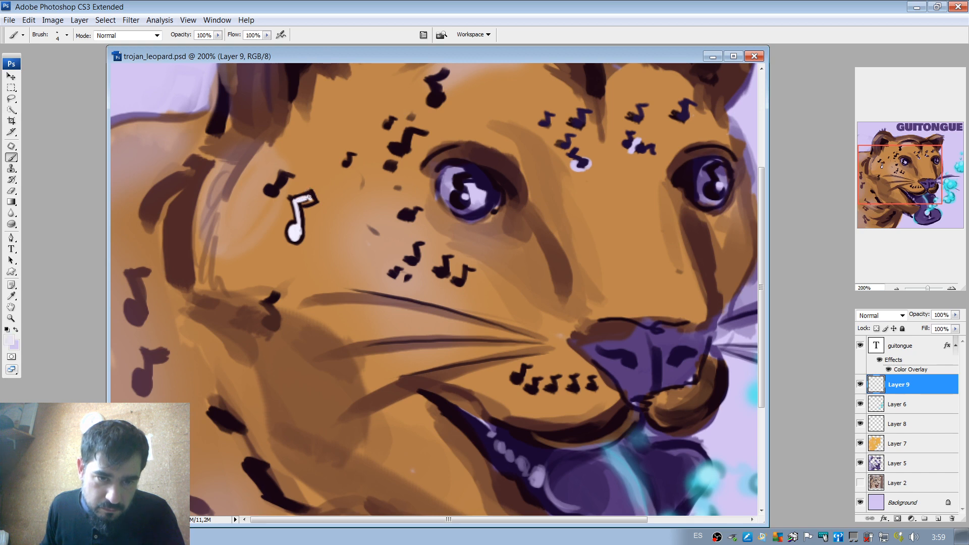
drag(299, 204, 309, 201)
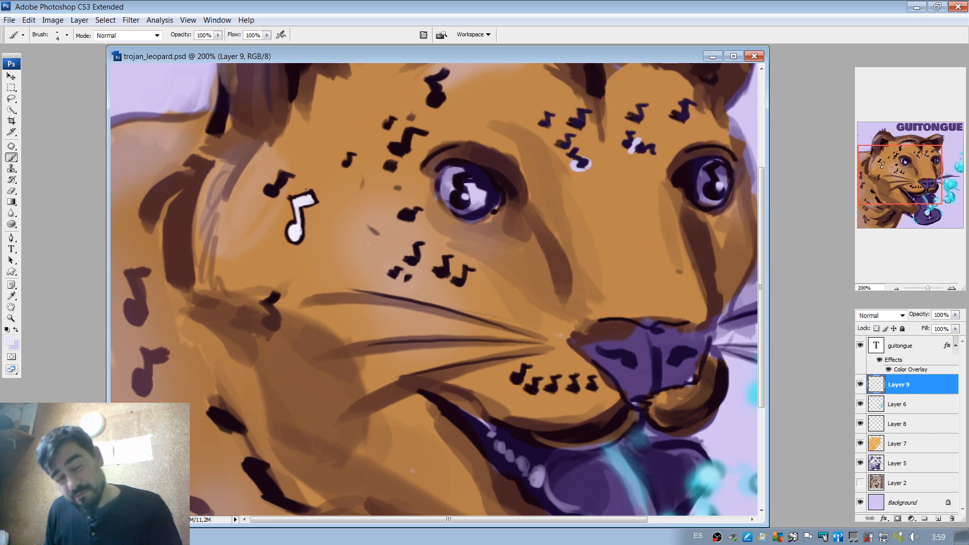
Paint a pale lavender music note over the dark note on the forehead between the eyes and give it a dark outline.
drag(344, 201, 318, 268)
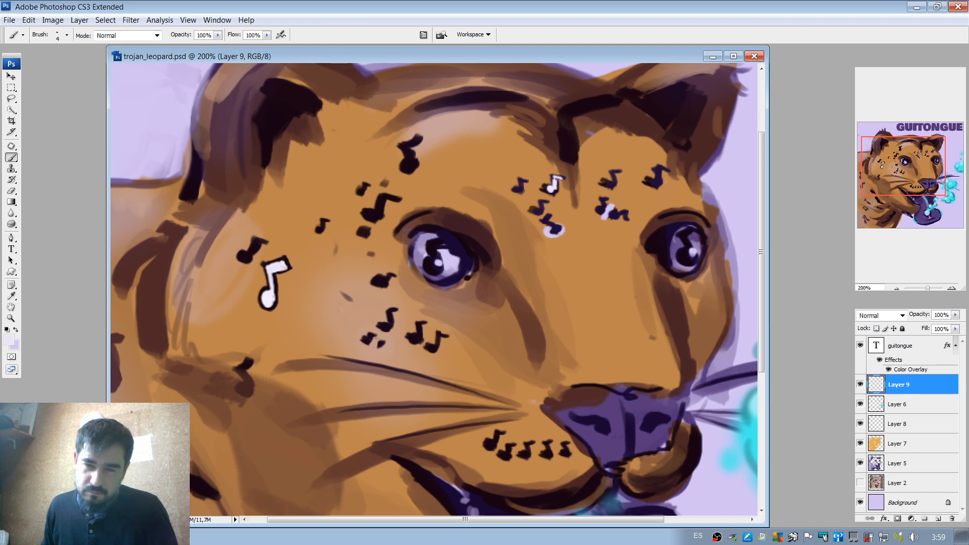
alt+click(558, 187)
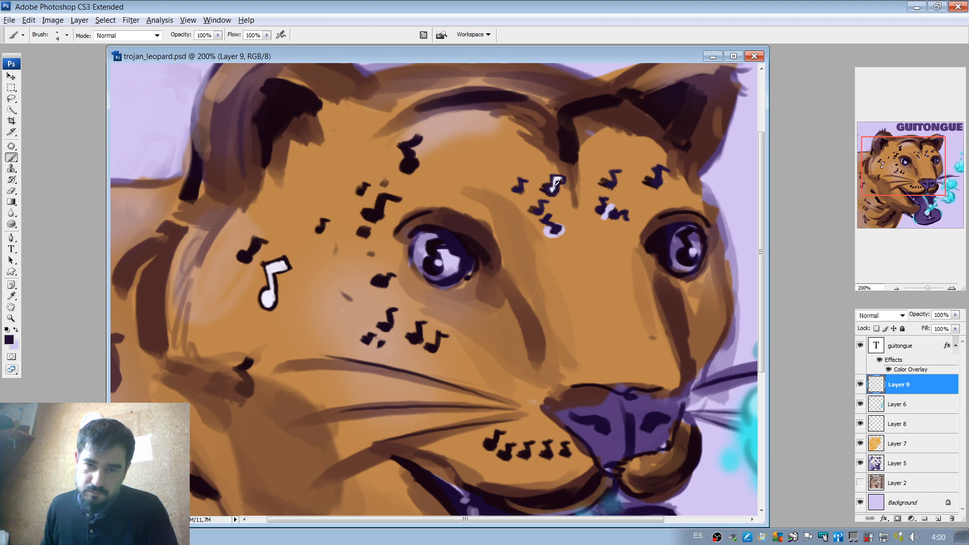
alt+click(557, 182)
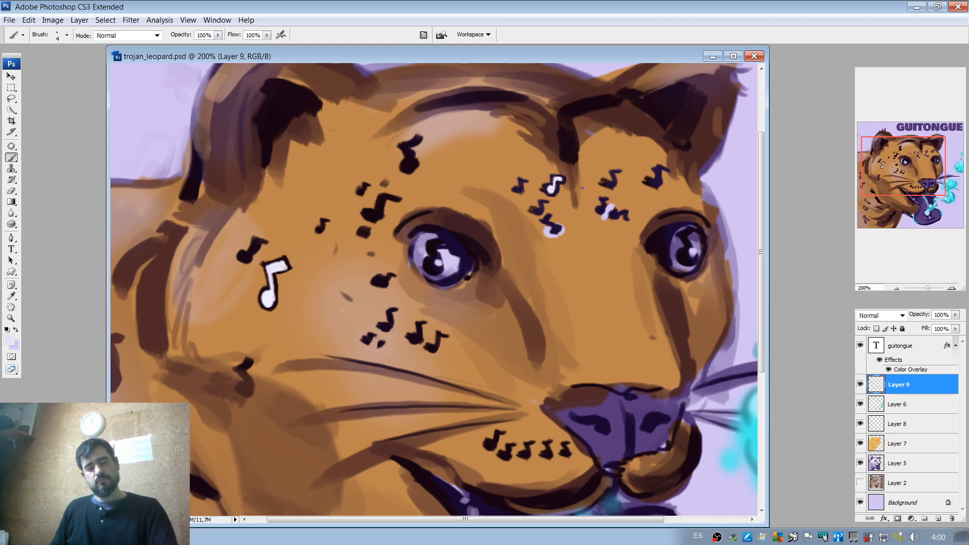
drag(545, 255, 573, 192)
Enlarge the brush to 8 and paint pale lavender inside the brown music note on the lower neck, covering its head and stem.
drag(366, 338, 326, 238)
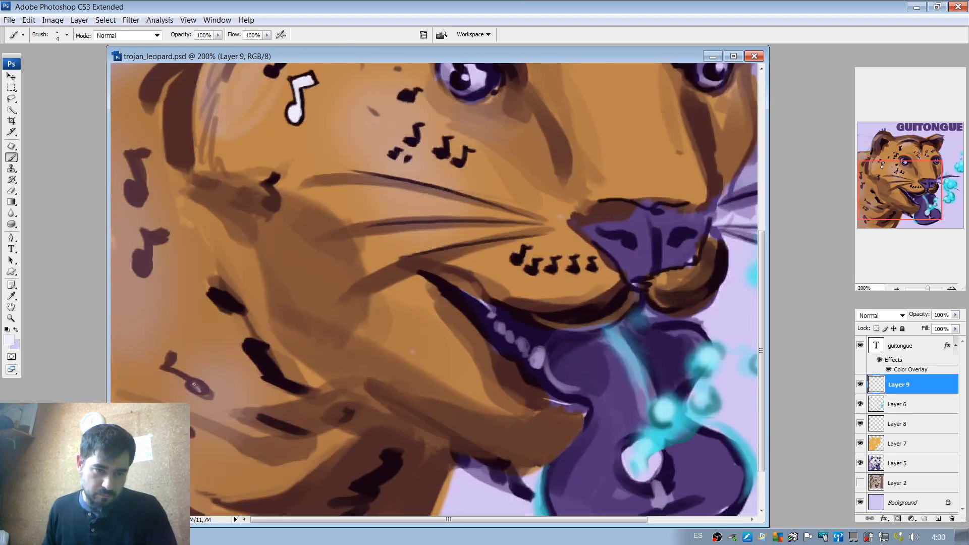
mouse_move(194, 384)
mouse_down()
mouse_move(218, 382)
mouse_move(197, 388)
mouse_up()
right_click(204, 361)
click(217, 380)
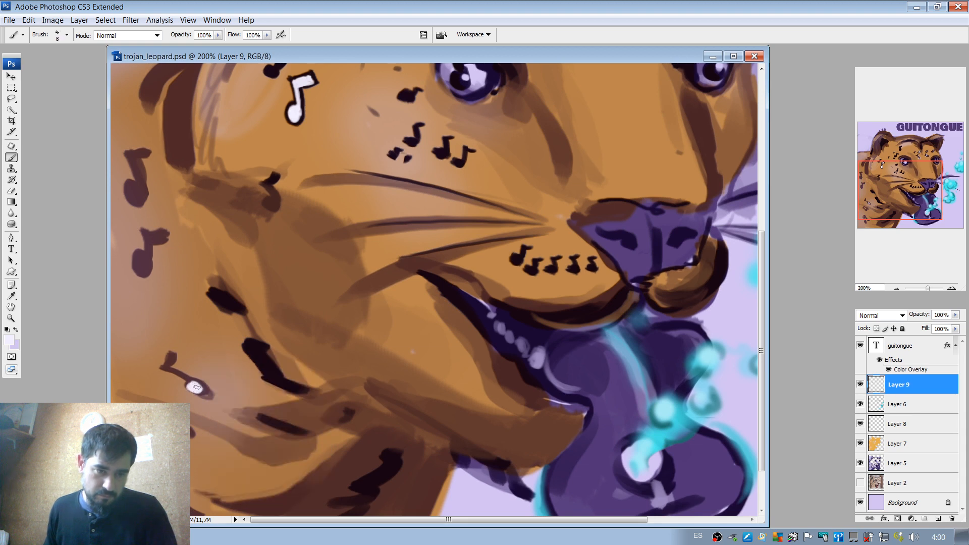
key(z)
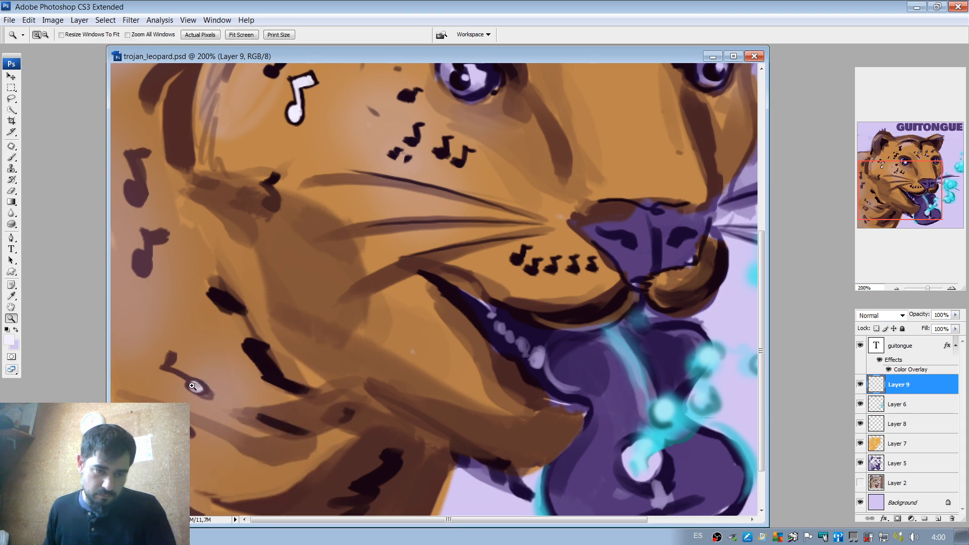
click(216, 383)
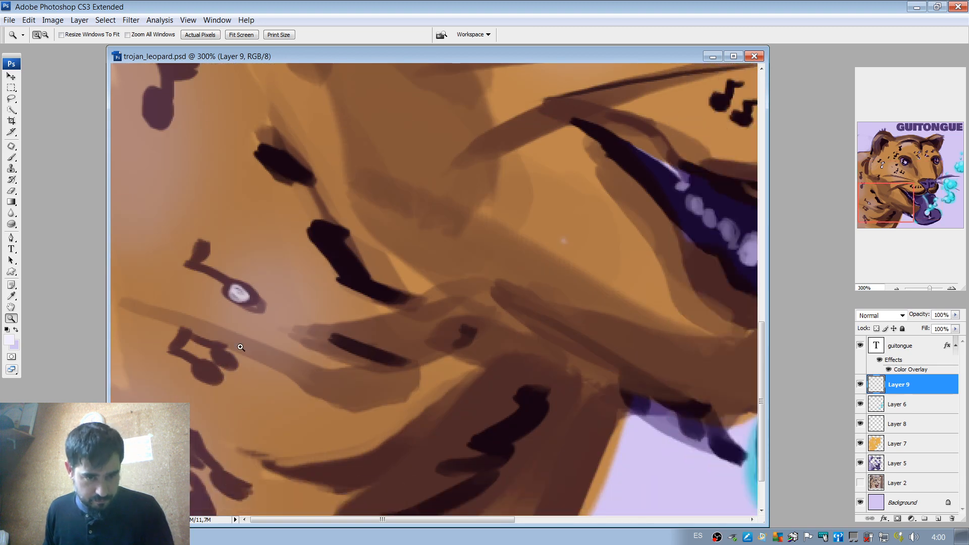
key(b)
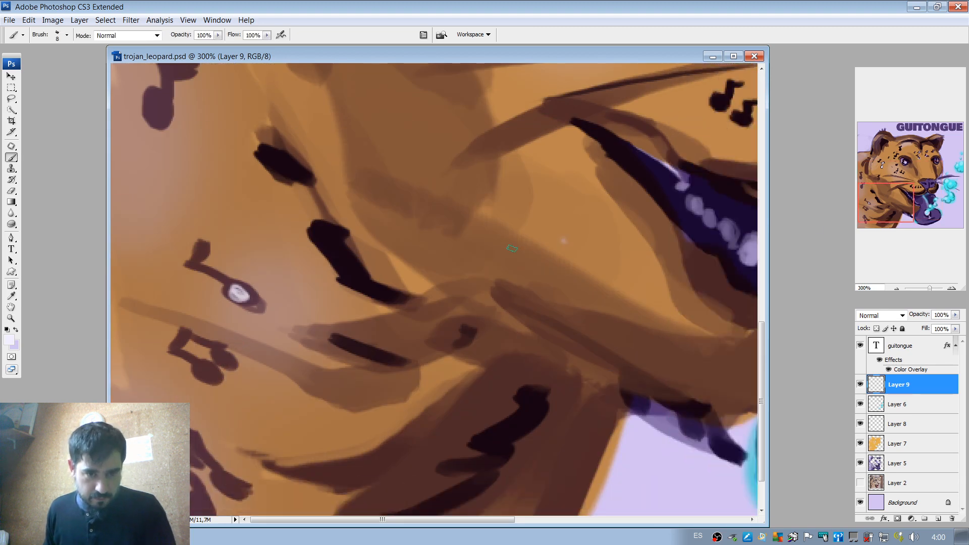
click(896, 288)
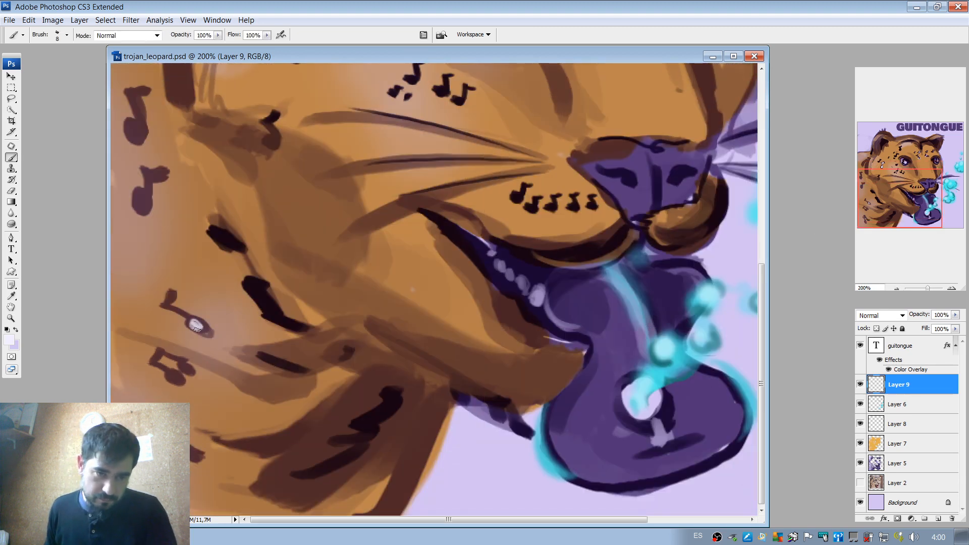
mouse_move(169, 305)
mouse_down()
mouse_move(202, 325)
mouse_move(174, 288)
mouse_move(198, 325)
mouse_up()
key(ctrl+z)
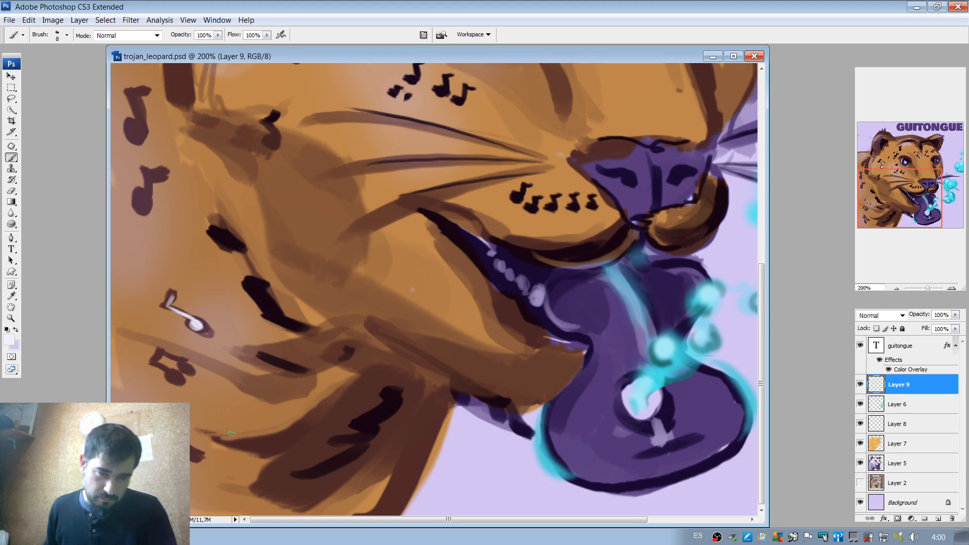
Paint two faint pale music notes, one beside the dark chest stripes and one on the back behind the ear.
drag(308, 428, 315, 425)
key(ctrl+z)
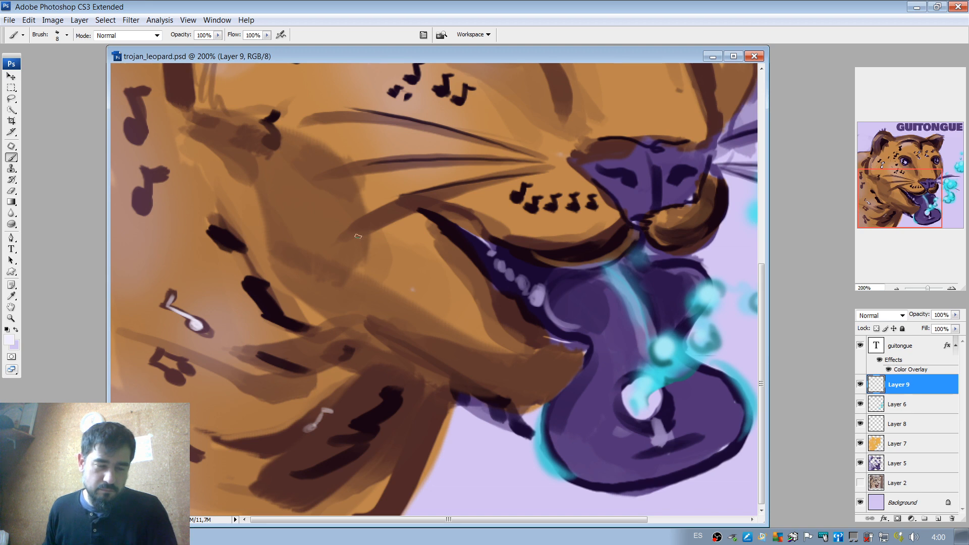
scroll(337, 314, up, 5)
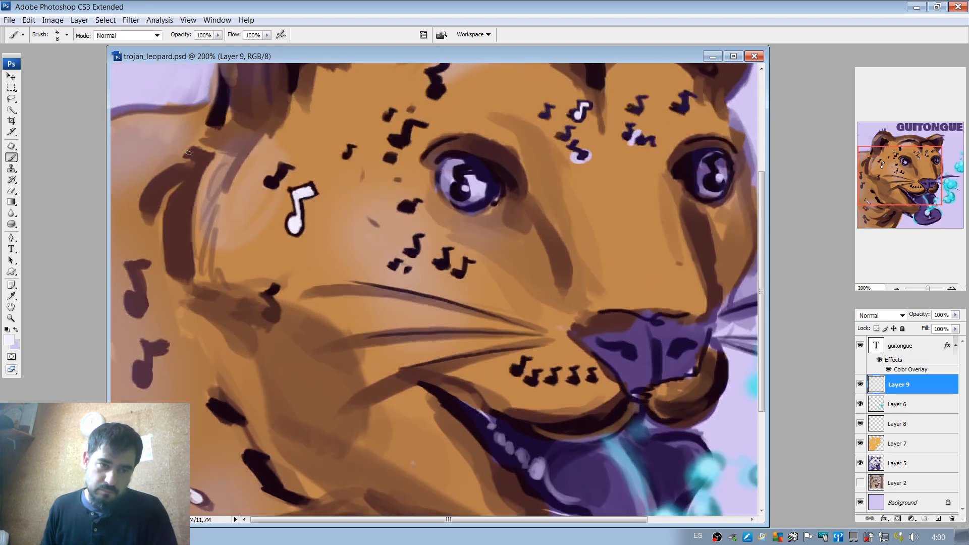
mouse_move(162, 144)
mouse_down()
mouse_move(202, 122)
mouse_move(167, 142)
mouse_move(173, 137)
mouse_up()
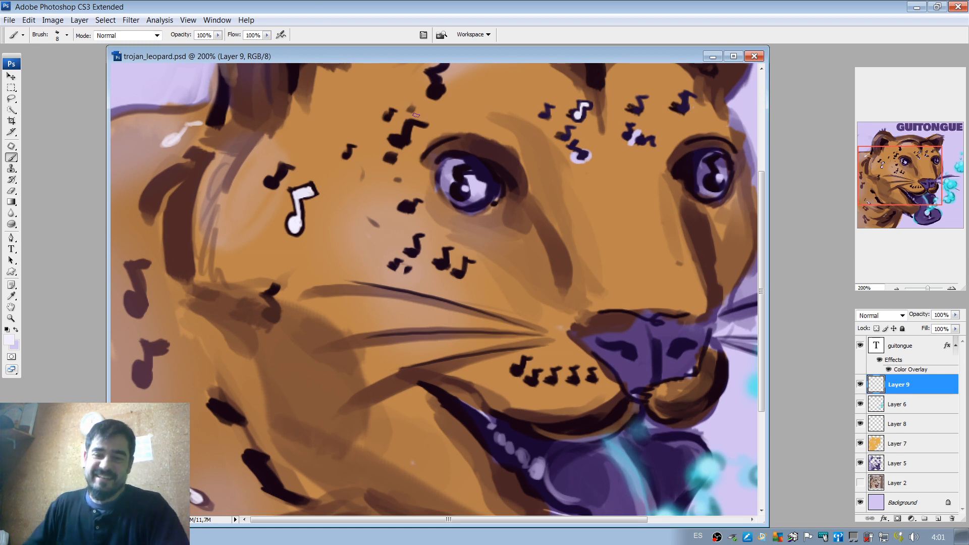
Check the whole painting at reduced size and save trojan_leopard.psd.
drag(913, 182, 924, 215)
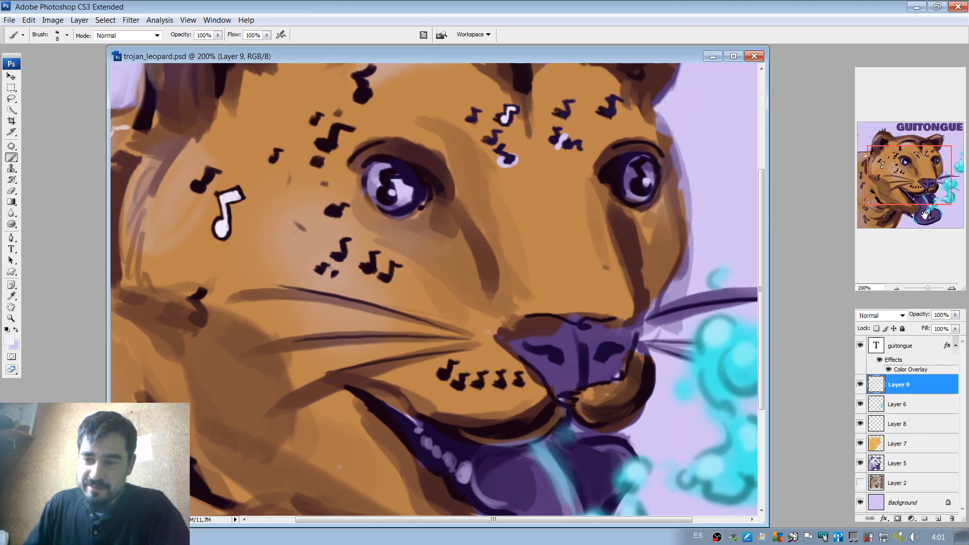
click(897, 289)
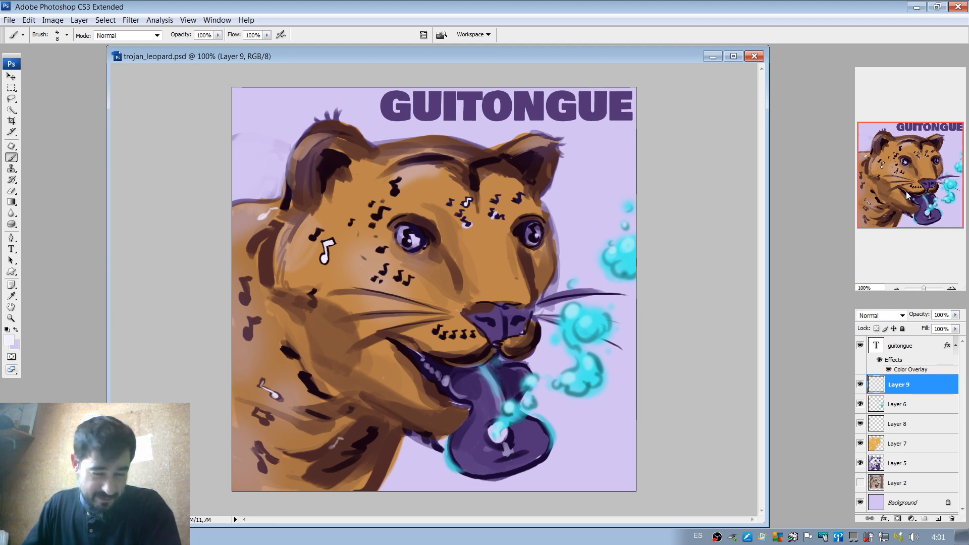
click(897, 288)
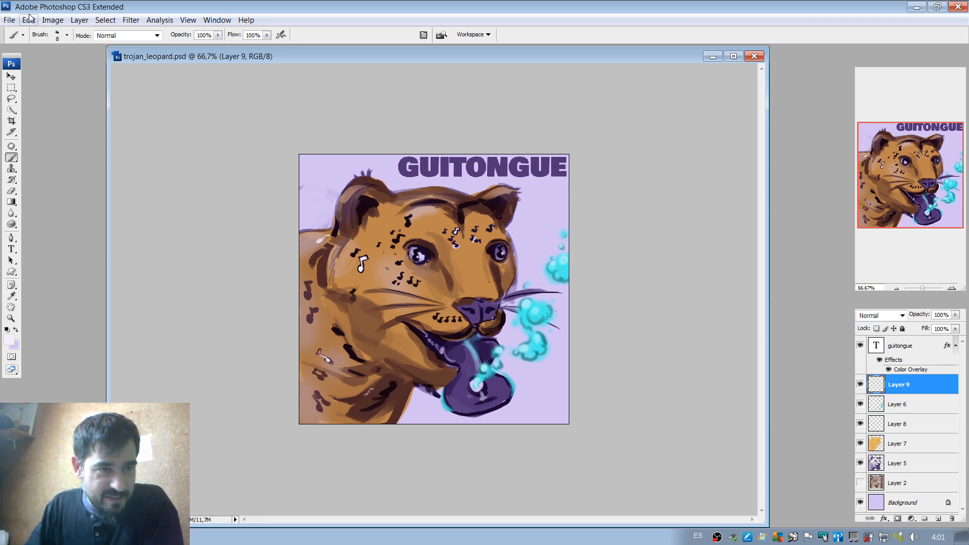
click(9, 20)
click(89, 168)
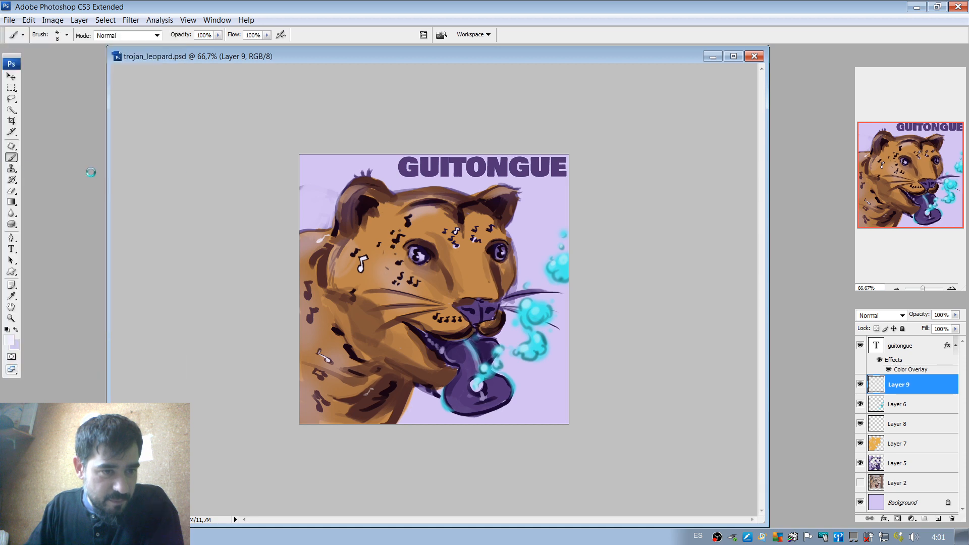
click(9, 22)
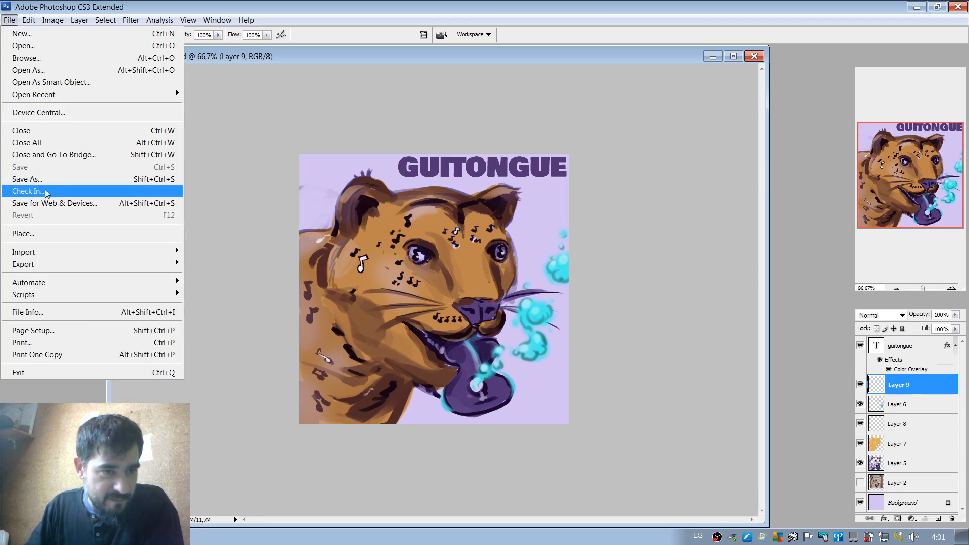
click(102, 194)
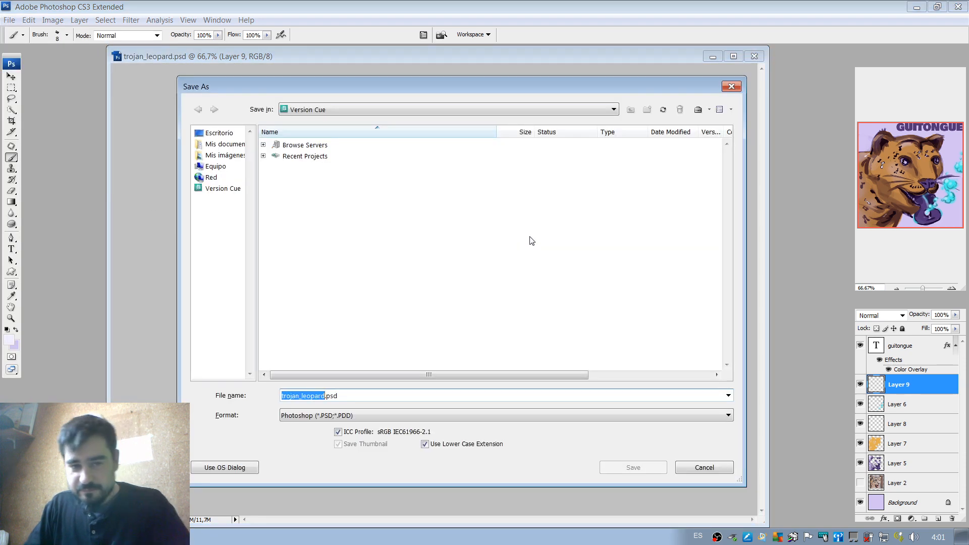
key(Escape)
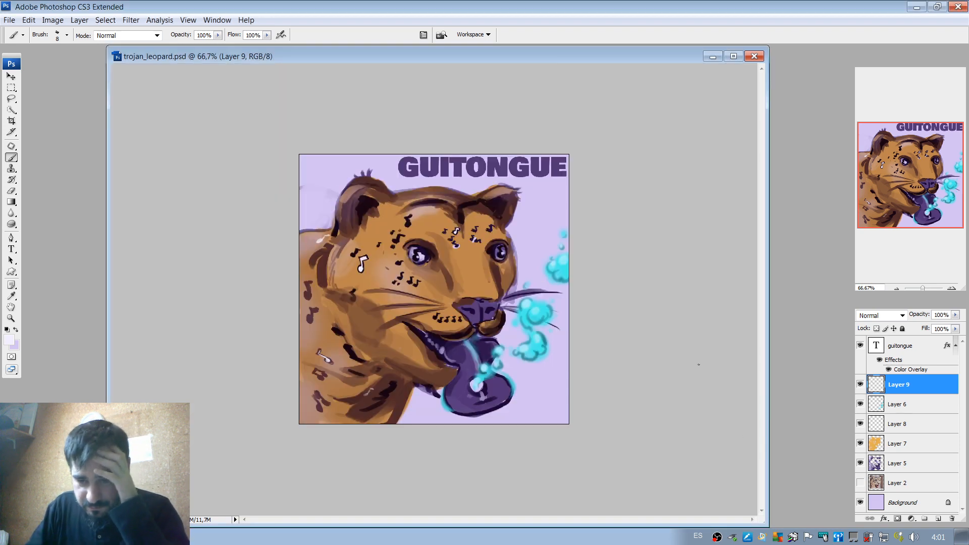
Export the painting for the web as a PNG-24 named trojan_leopard.png in the live painting profiles folder.
click(10, 19)
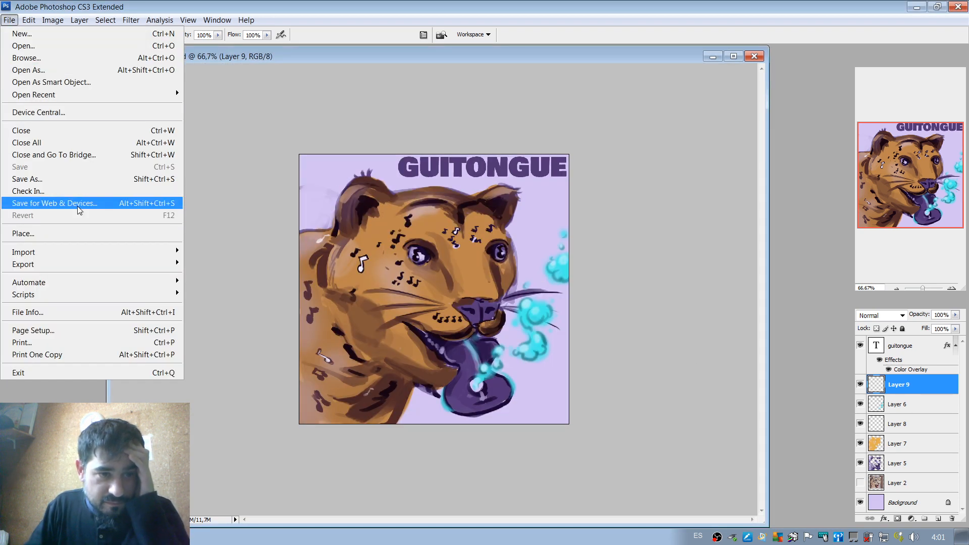
click(75, 203)
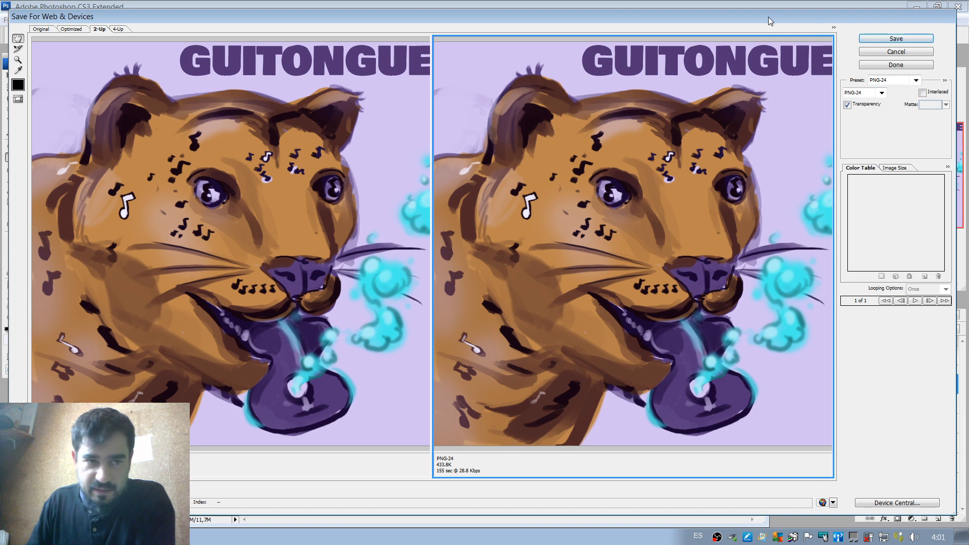
drag(769, 18, 776, 16)
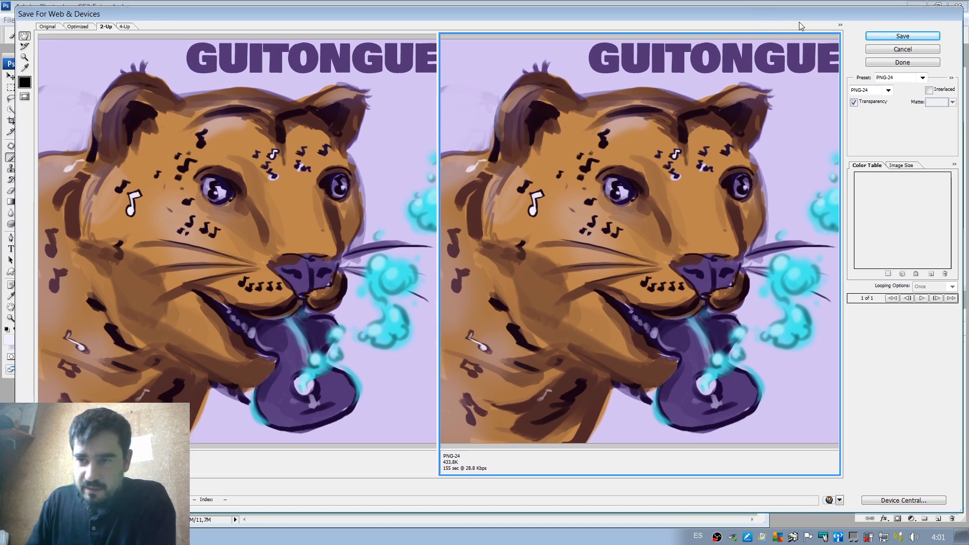
click(901, 37)
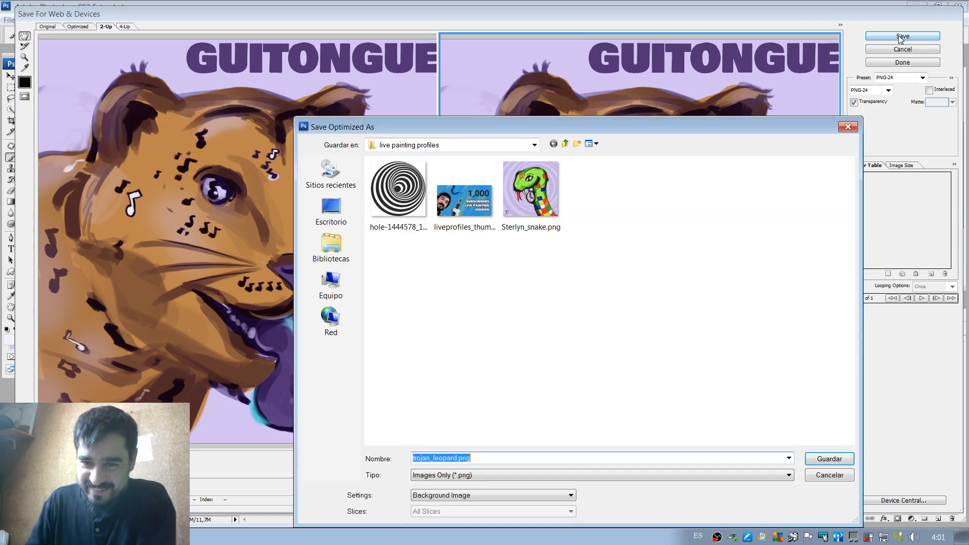
click(830, 459)
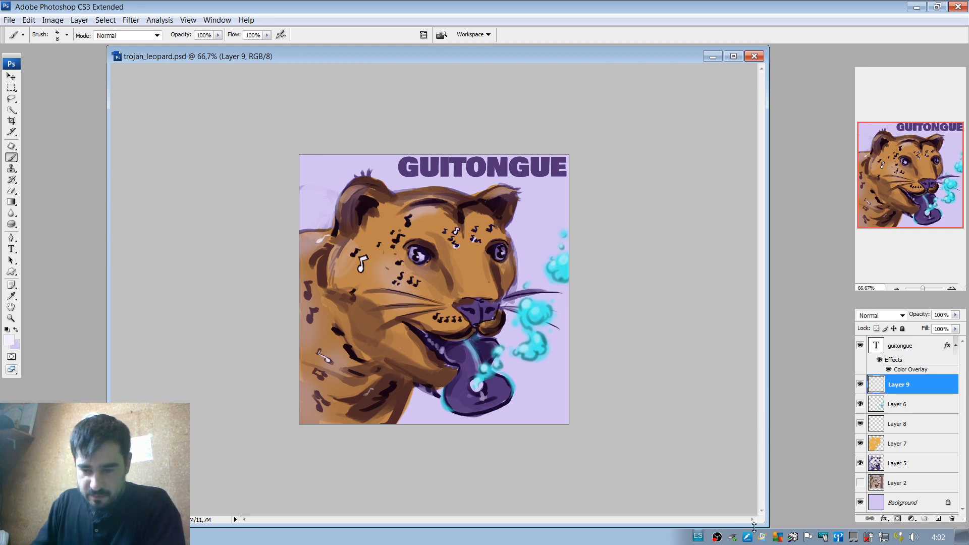
Arrange the leopard document beside Sterlyn_snake.png, with the snake enlarged to 66.7% for comparing the two paintings.
drag(766, 528, 399, 356)
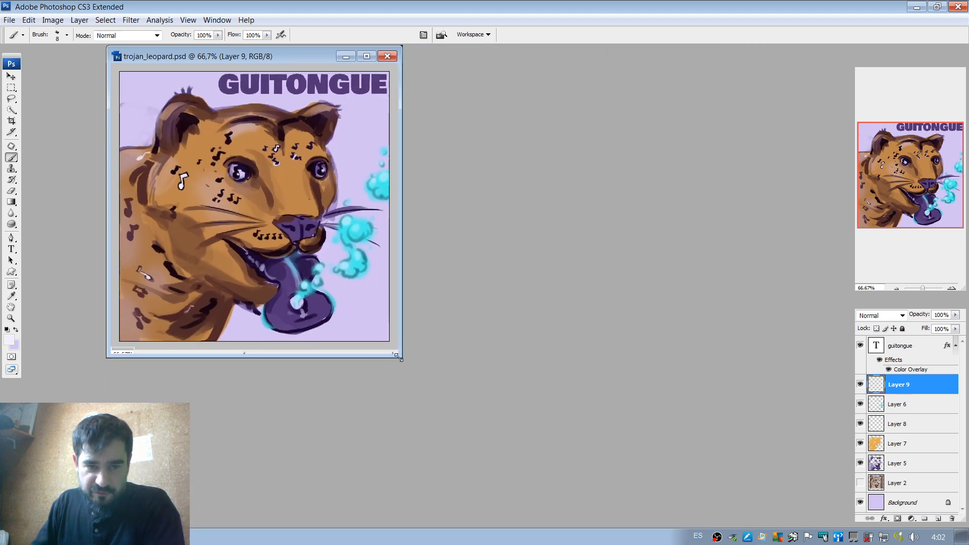
drag(277, 60, 696, 156)
drag(250, 89, 216, 134)
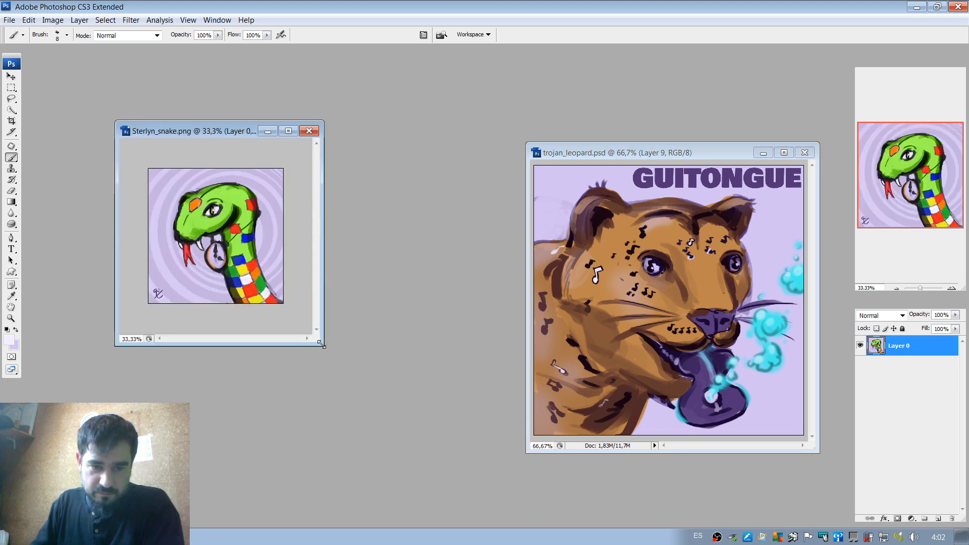
drag(321, 346, 529, 458)
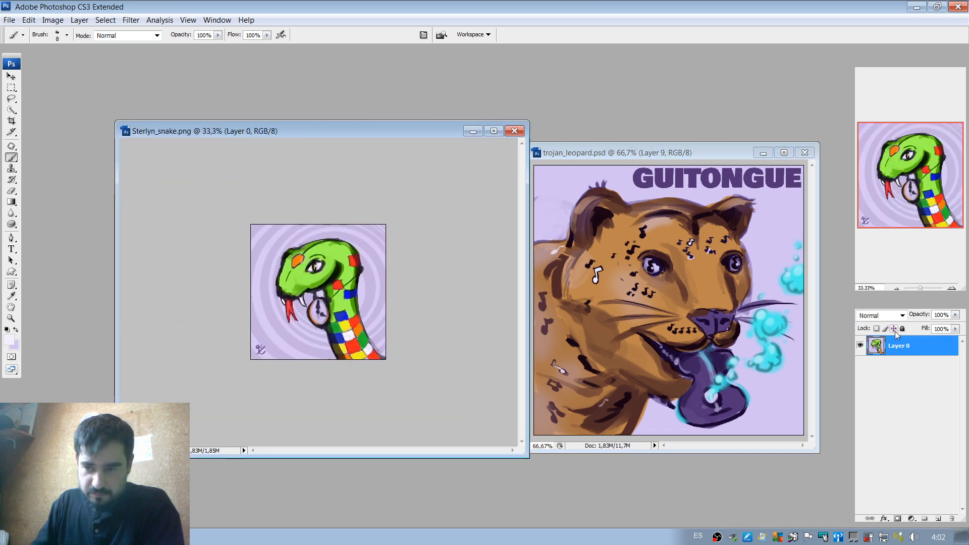
click(951, 289)
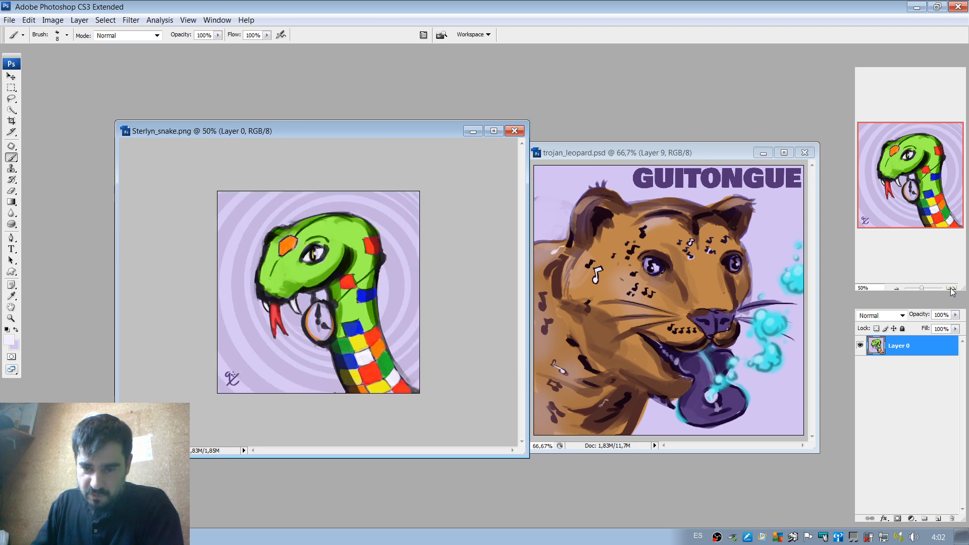
click(951, 290)
drag(712, 152, 570, 108)
drag(669, 403, 757, 453)
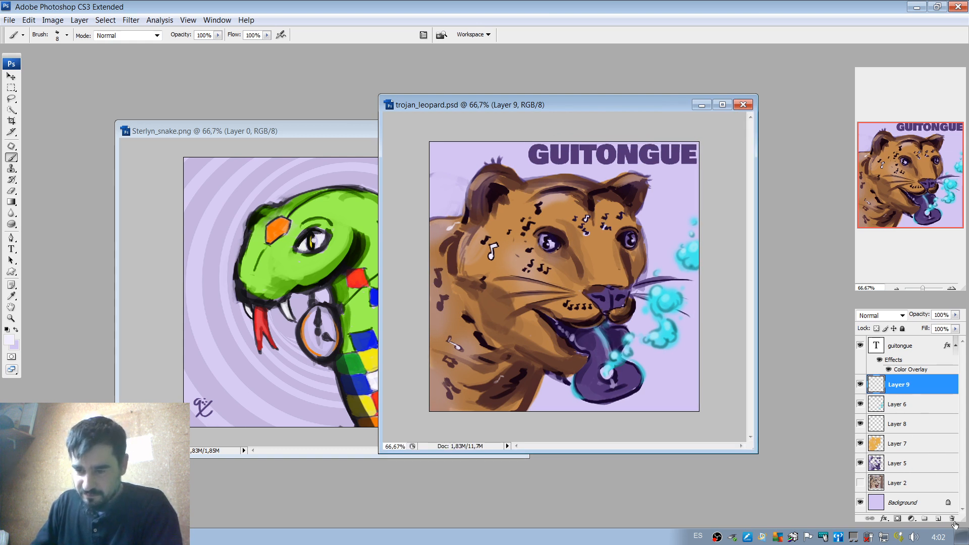
Add a new layer above Layer 9 and paint the artist's signature in pale lavender in the leopard painting's lower-right corner.
click(939, 518)
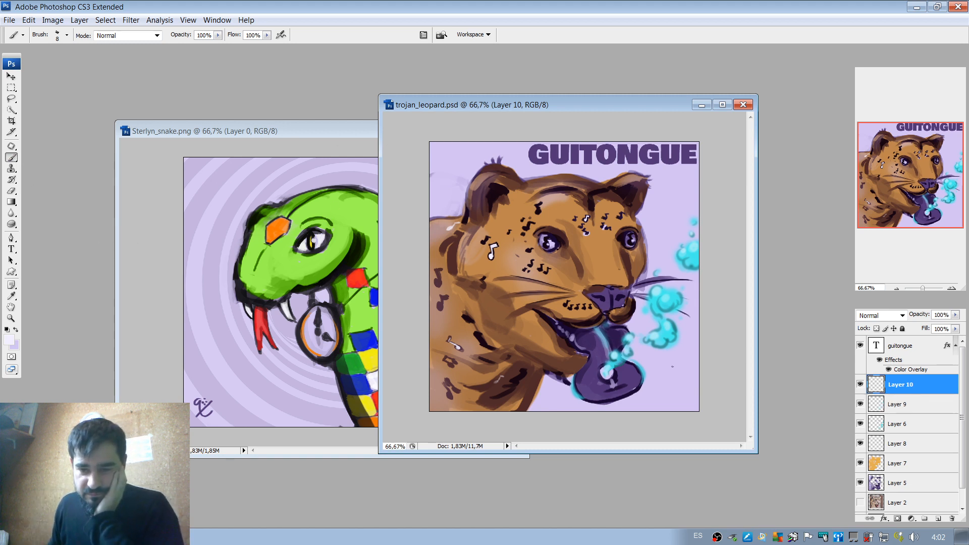
mouse_move(688, 388)
mouse_down()
mouse_move(681, 398)
mouse_move(695, 408)
mouse_up()
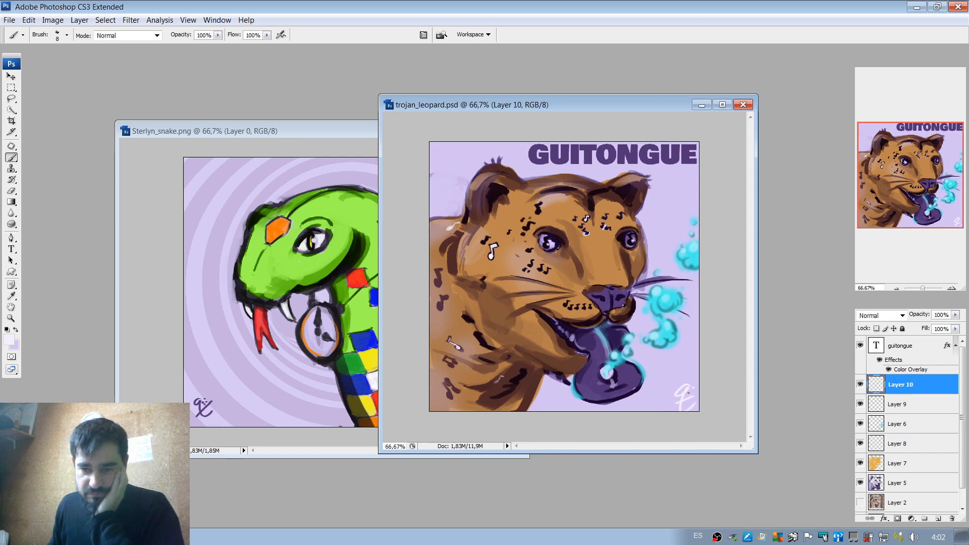
click(689, 392)
click(692, 392)
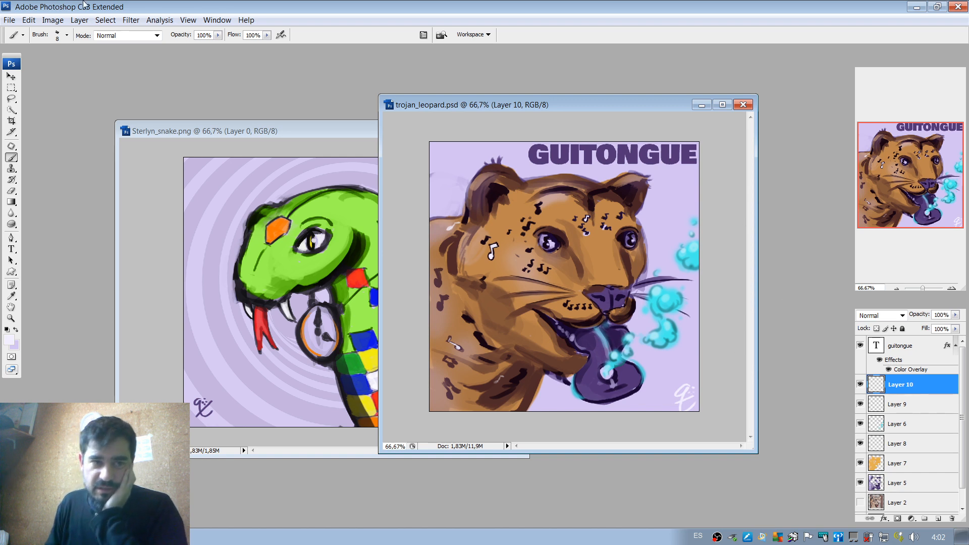
Save trojan_leopard.psd with the newly painted signature.
click(10, 20)
click(42, 167)
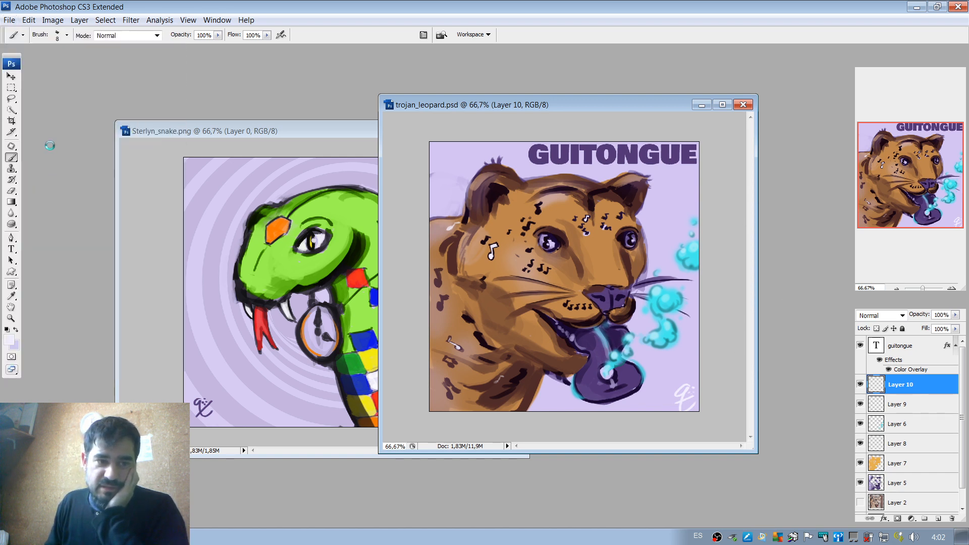
Create a new blank document 800 pixels wide and 800 pixels high at 72 pixels/inch with a white background.
click(9, 20)
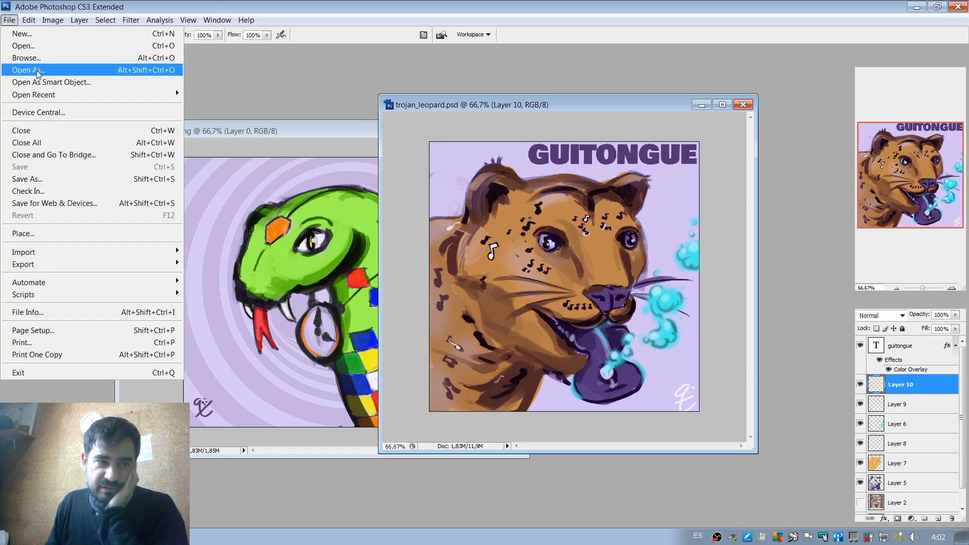
click(22, 33)
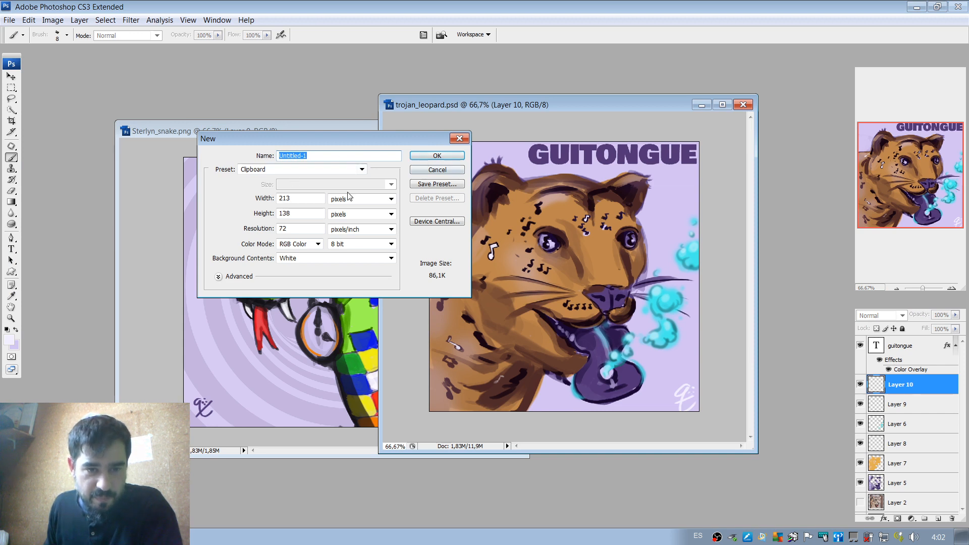
double_click(303, 199)
text(800)
key(Tab)
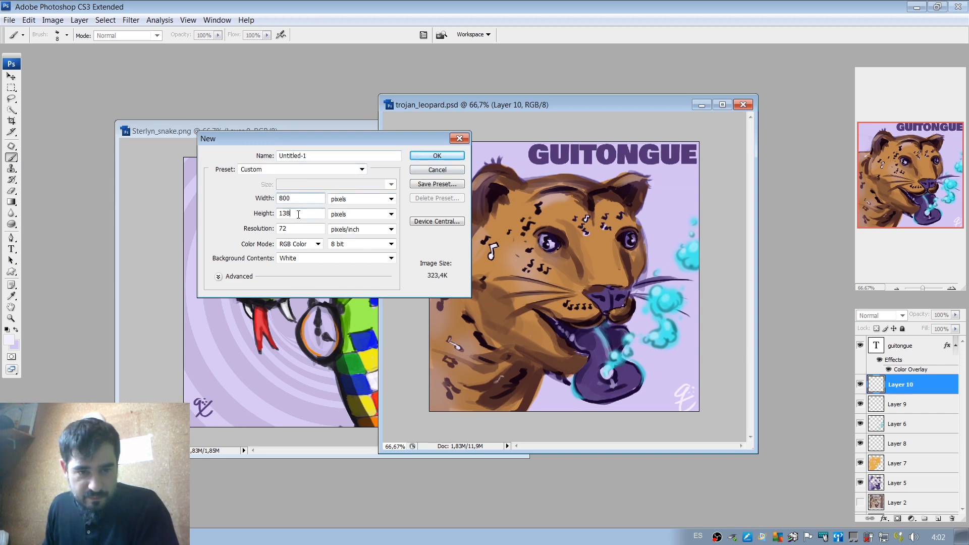
text(800)
click(435, 155)
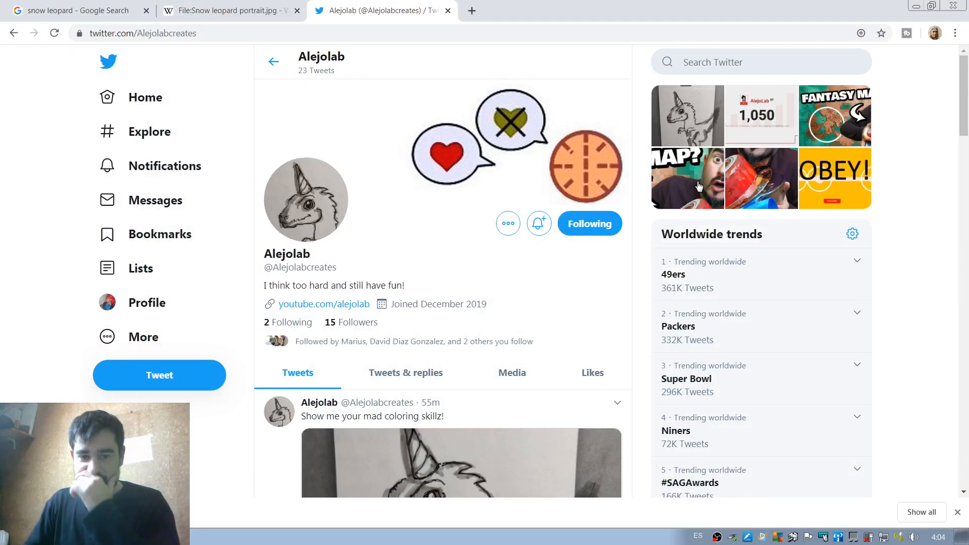
Look through the tweets and replies on the painting channel's Twitter profile in the browser.
click(411, 375)
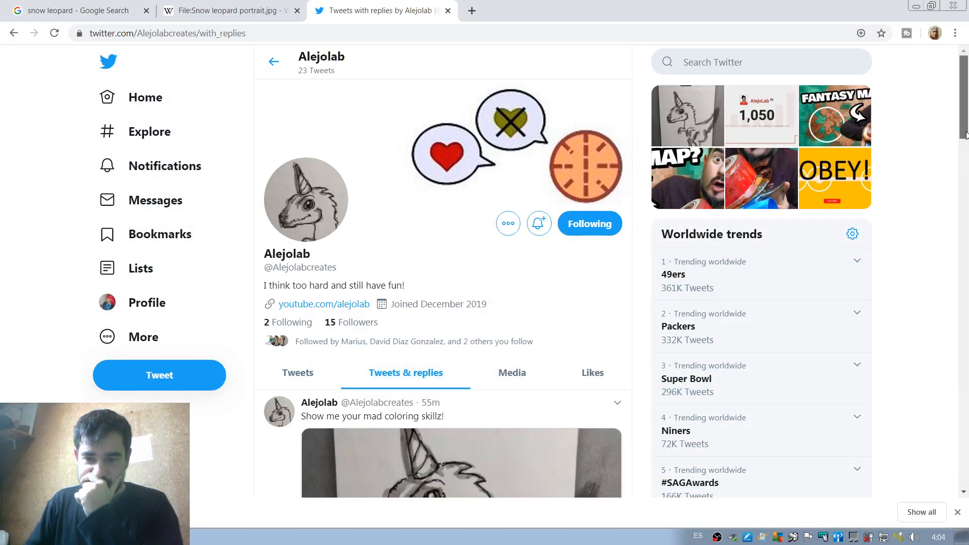
scroll(966, 134, down, 10)
scroll(967, 137, up, 6)
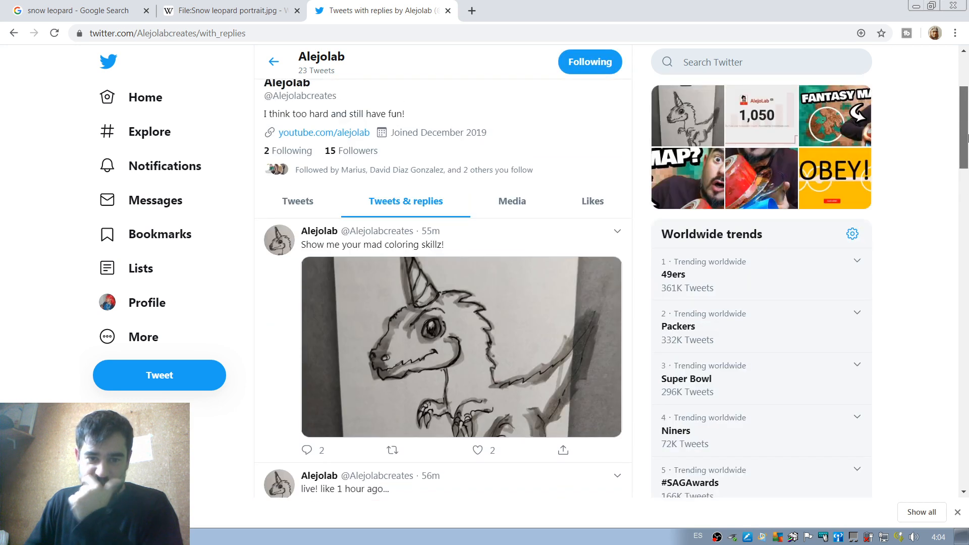
scroll(967, 136, down, 1)
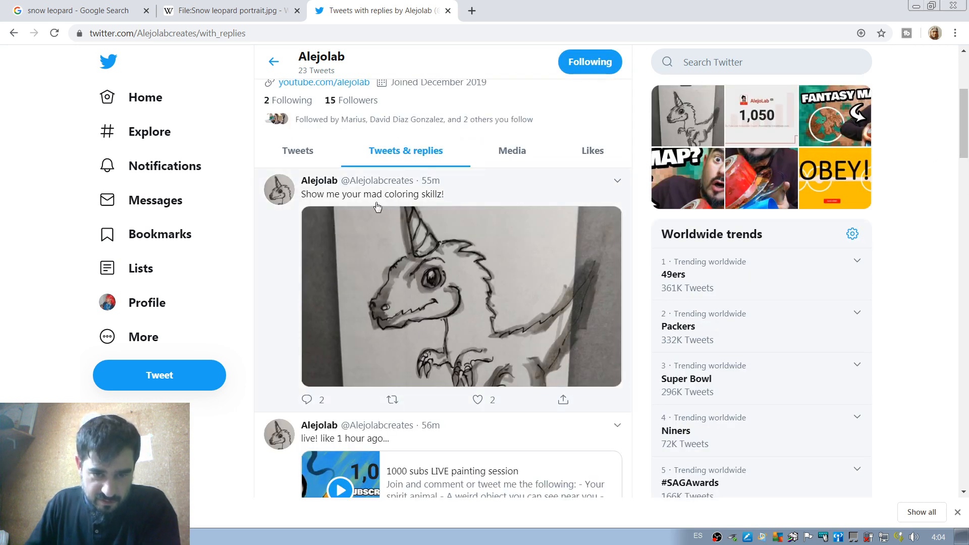
Open the "Show me your mad coloring skillz!" tweet and view the coloured unicorn dinosaur and the comments in its replies.
click(503, 198)
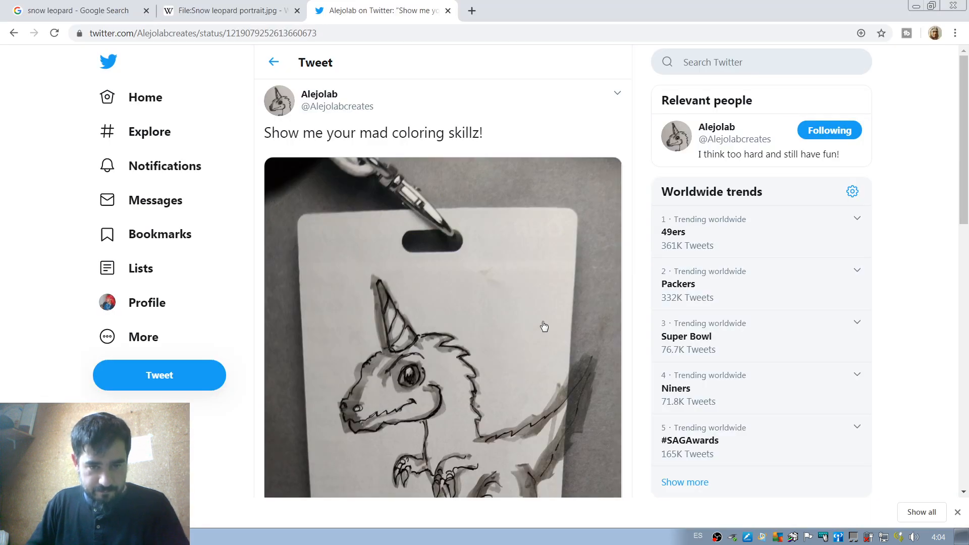
scroll(580, 308, down, 1)
scroll(579, 308, down, 12)
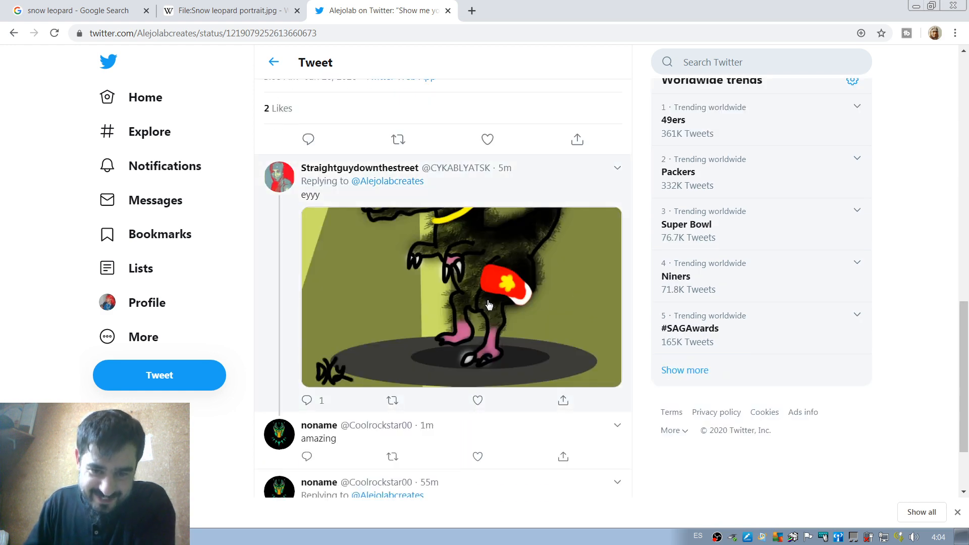
click(458, 298)
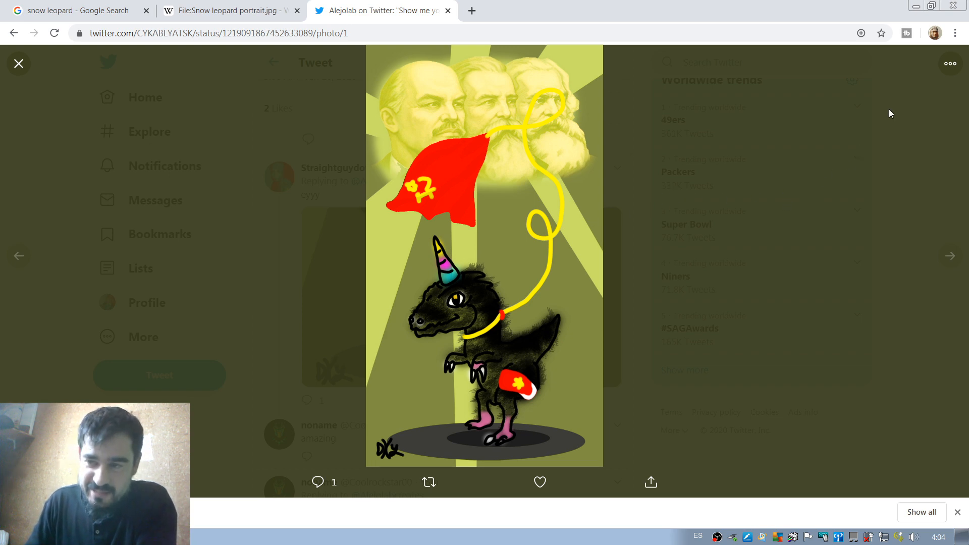
click(821, 219)
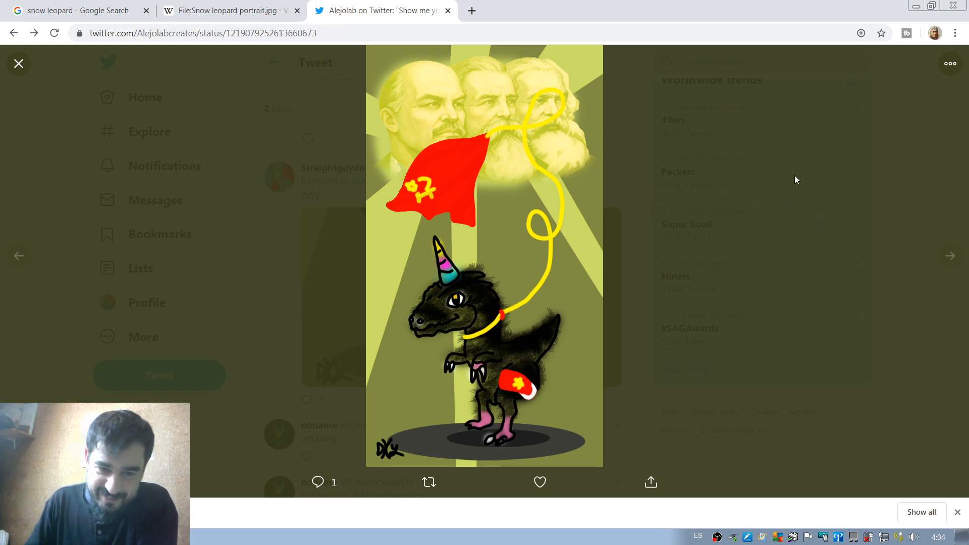
scroll(457, 299, down, 1)
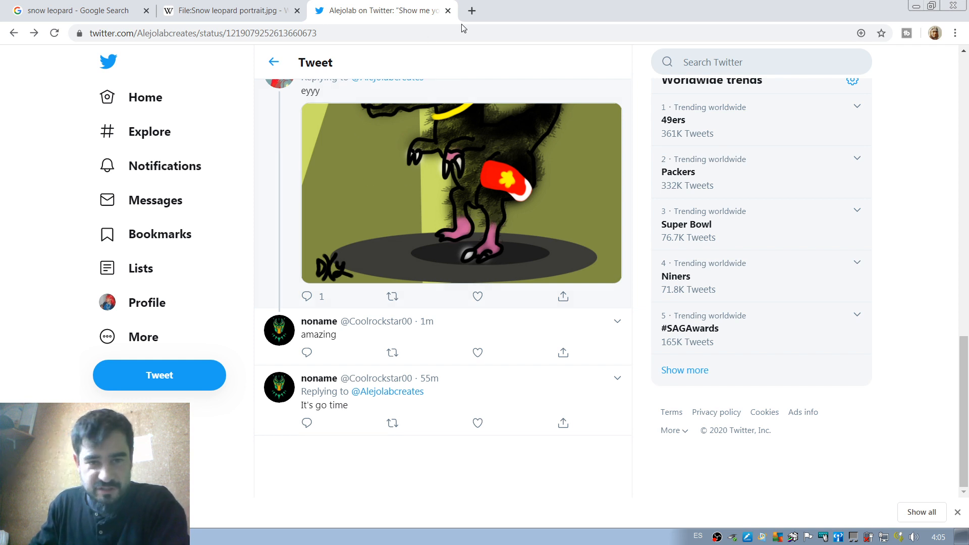
Close the Wikipedia snow leopard page and search Google Images for blobfish.
click(264, 6)
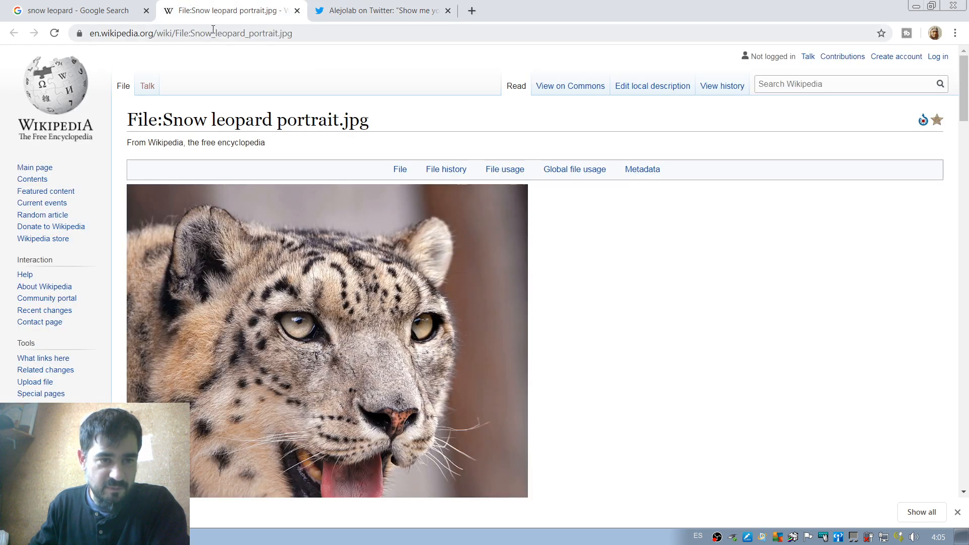
click(297, 10)
click(101, 9)
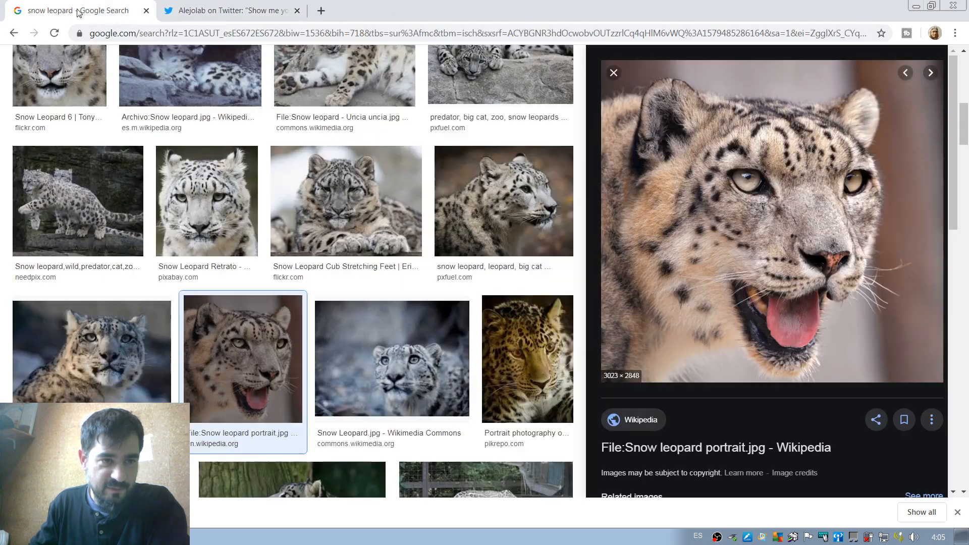
click(297, 34)
scroll(226, 233, up, 5)
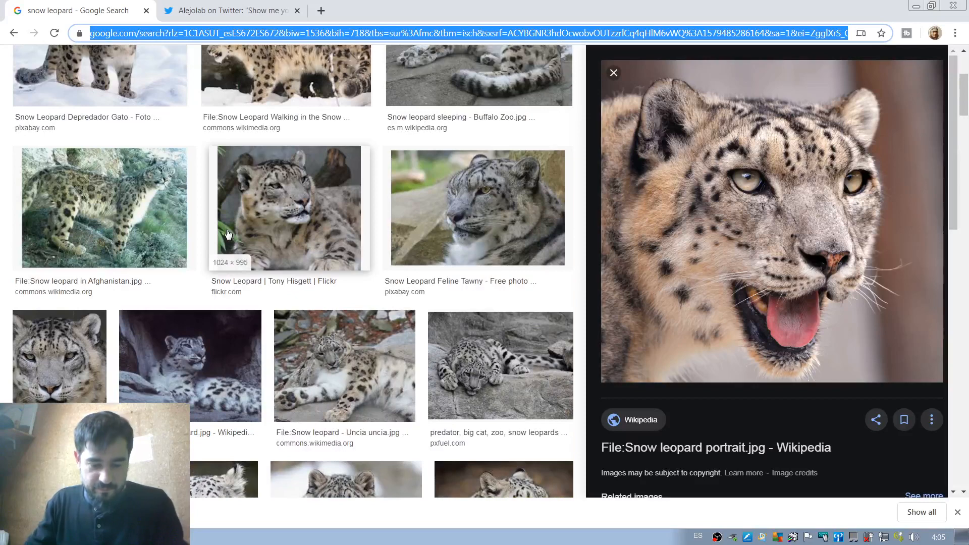
text(blobfish)
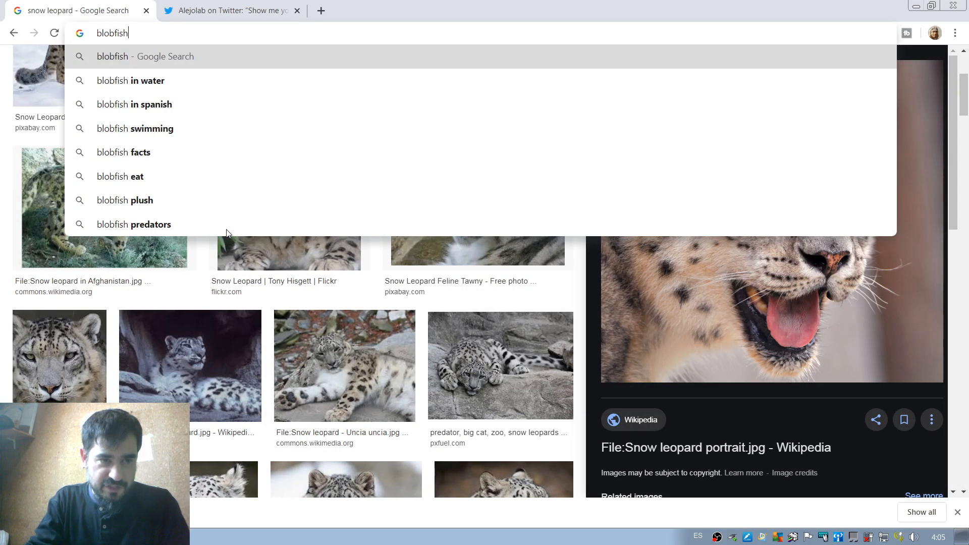
key(Return)
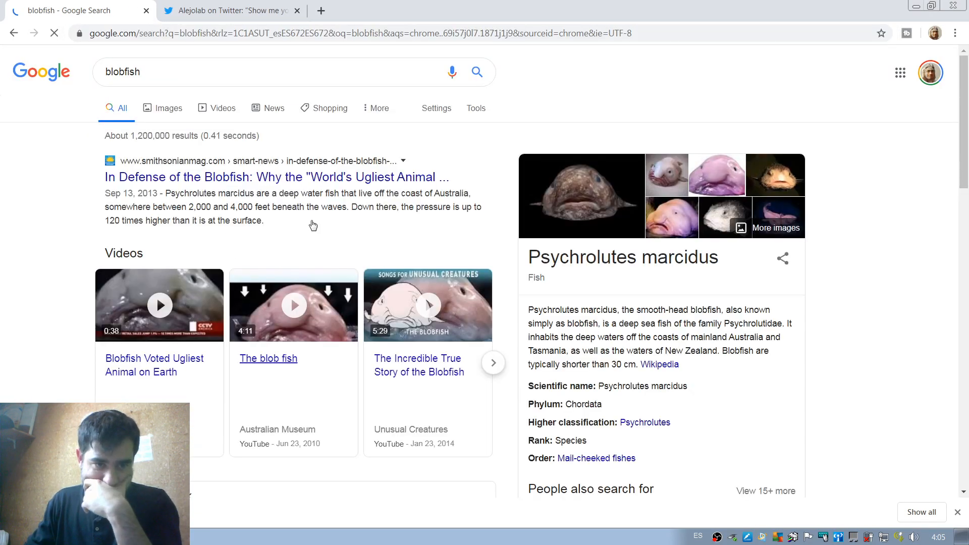
click(173, 111)
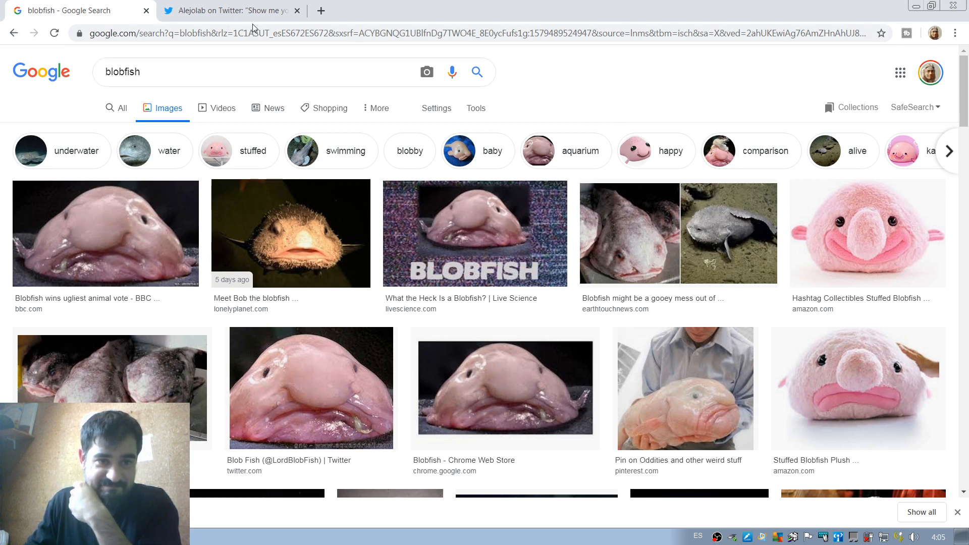
click(230, 11)
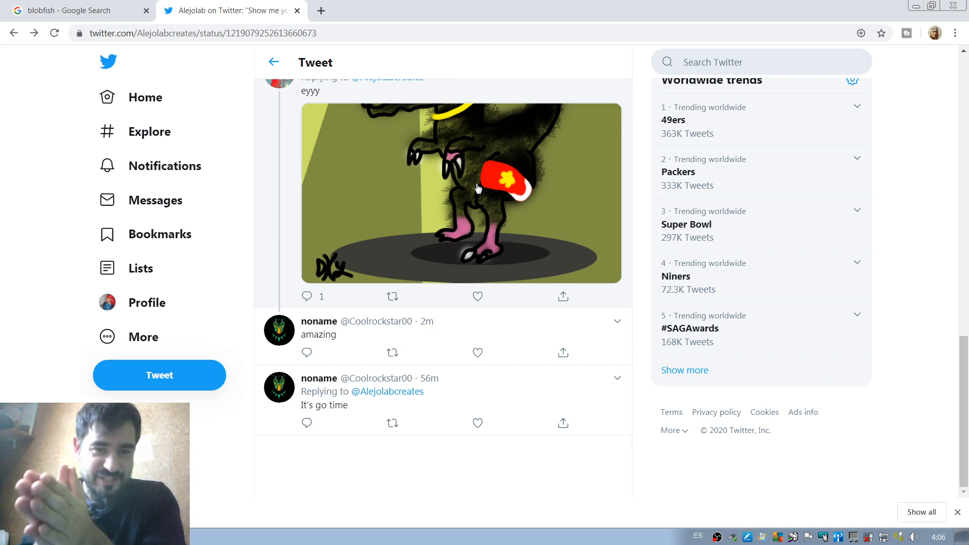
click(88, 11)
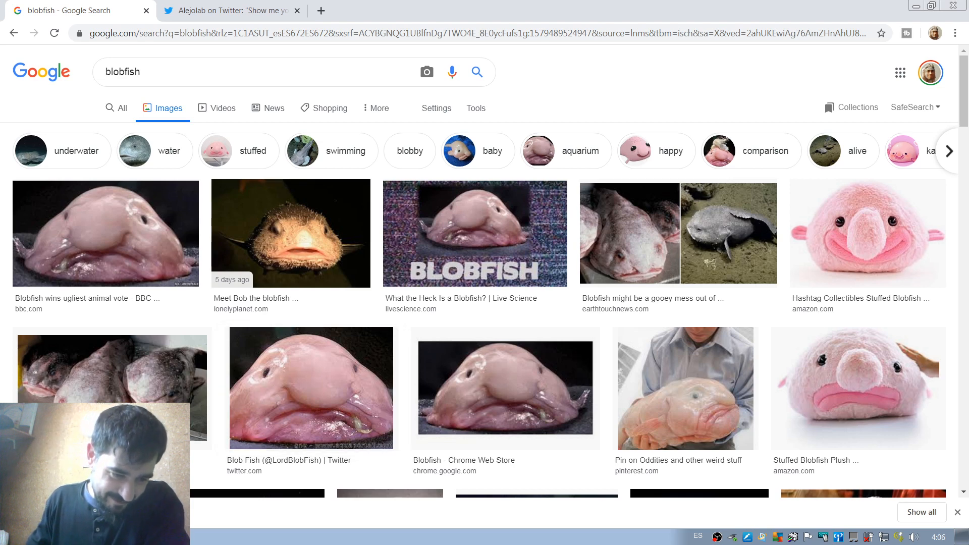
Switch back to Photoshop and maximize the blank document's window.
key(alt+Tab)
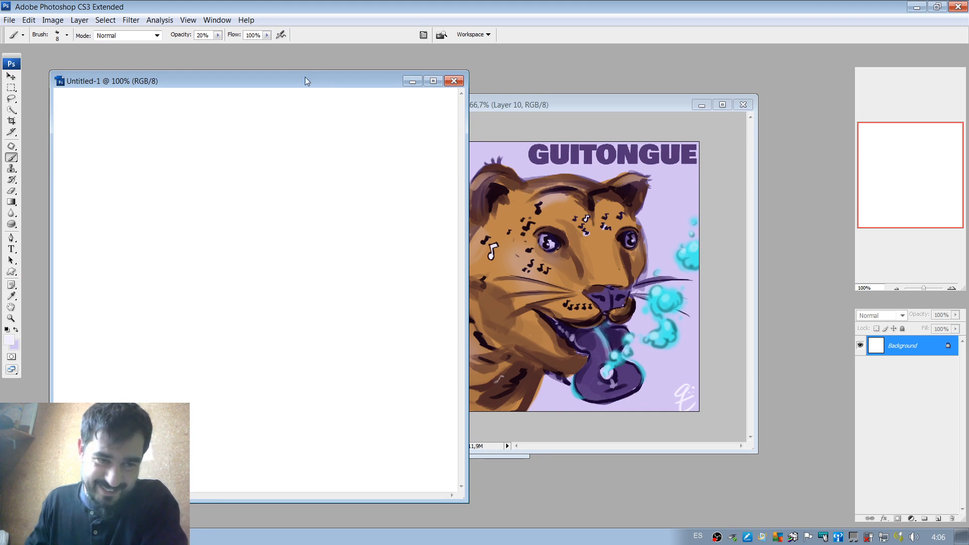
mouse_move(306, 77)
mouse_down()
mouse_move(316, 74)
mouse_move(292, 68)
mouse_up()
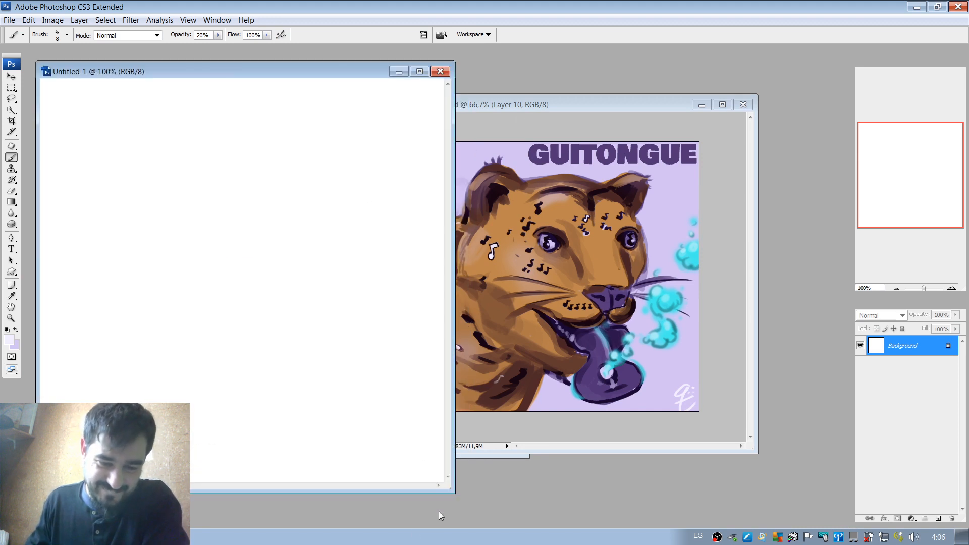
drag(454, 493, 433, 434)
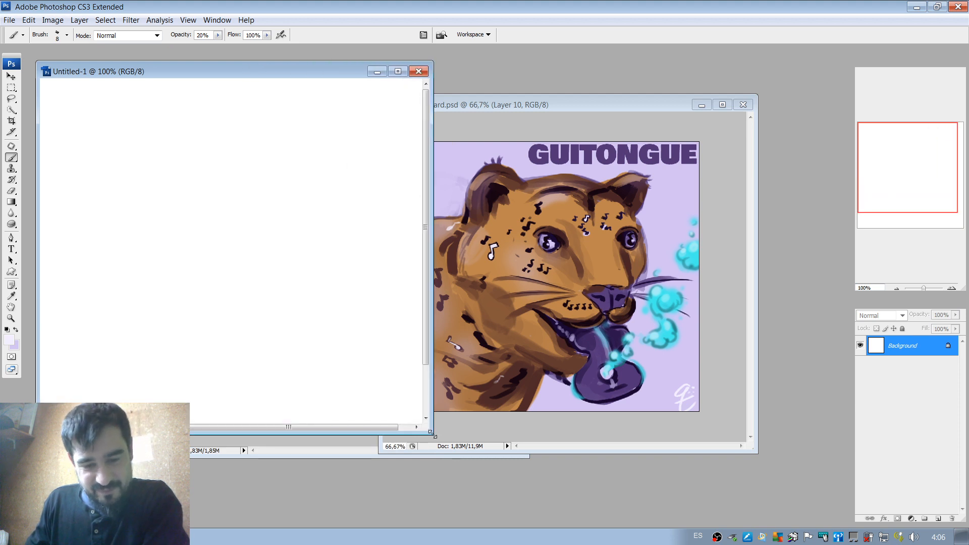
click(397, 71)
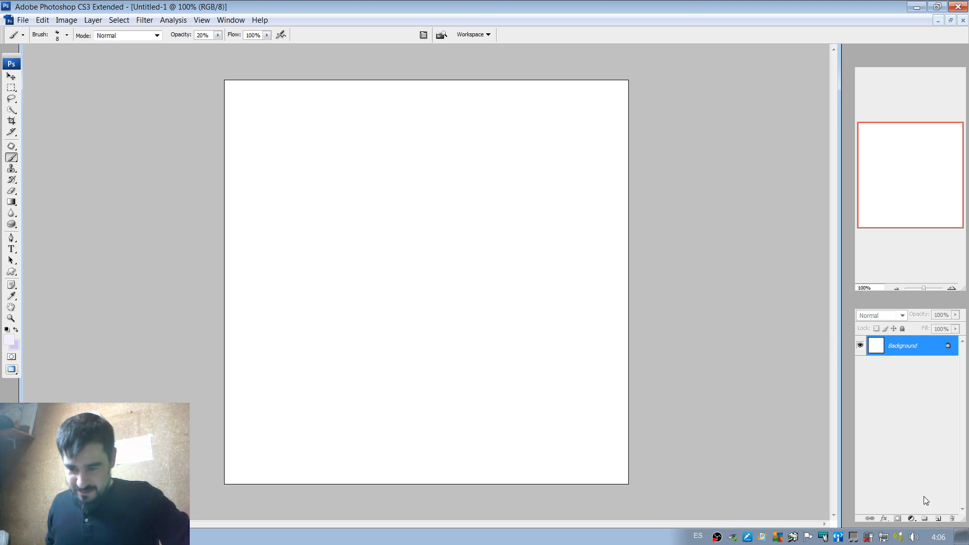
Add a new layer above the background and set the foreground colour to coral orange #f96754.
click(938, 519)
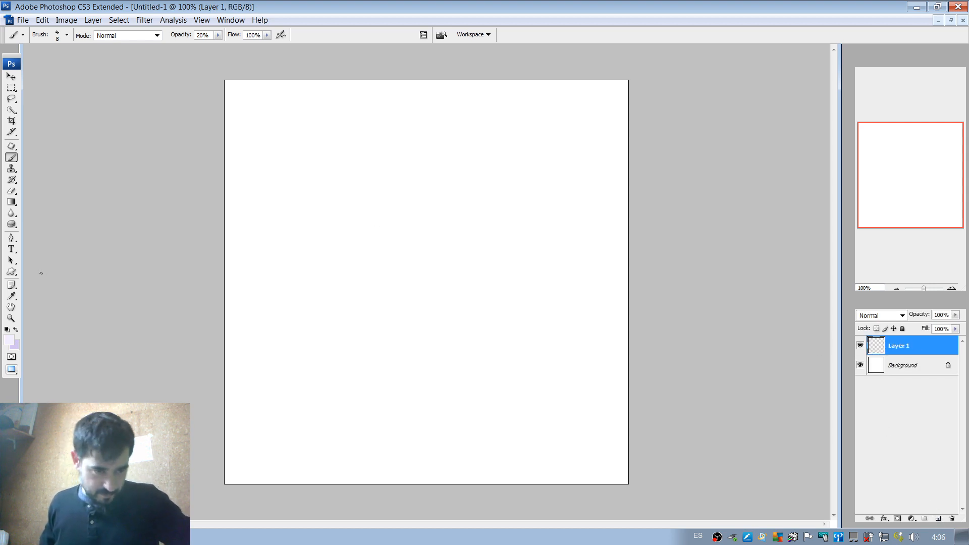
click(8, 339)
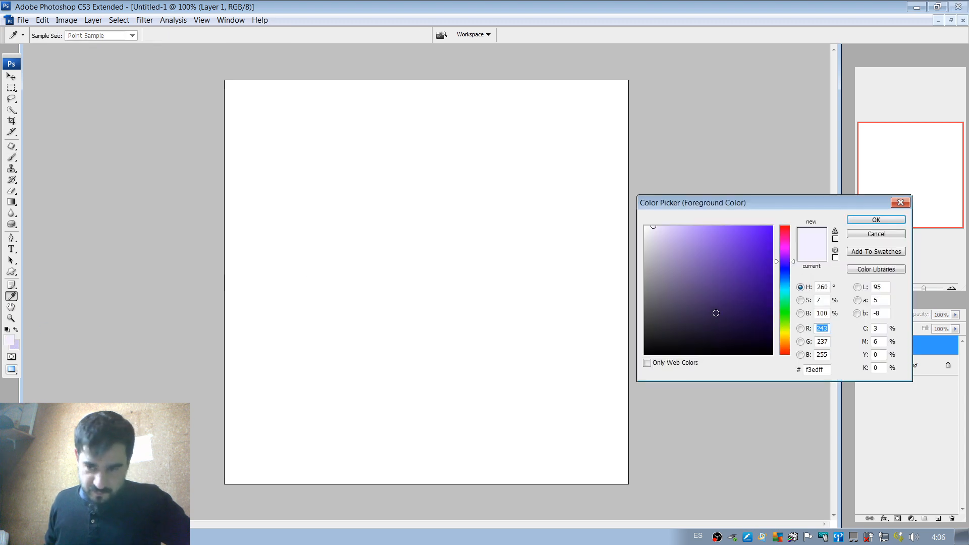
click(784, 247)
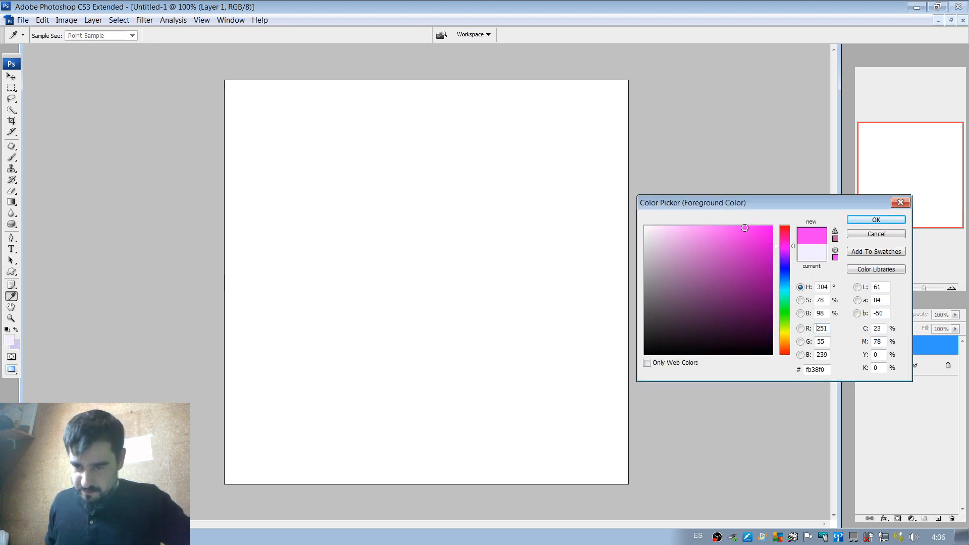
drag(722, 247, 741, 228)
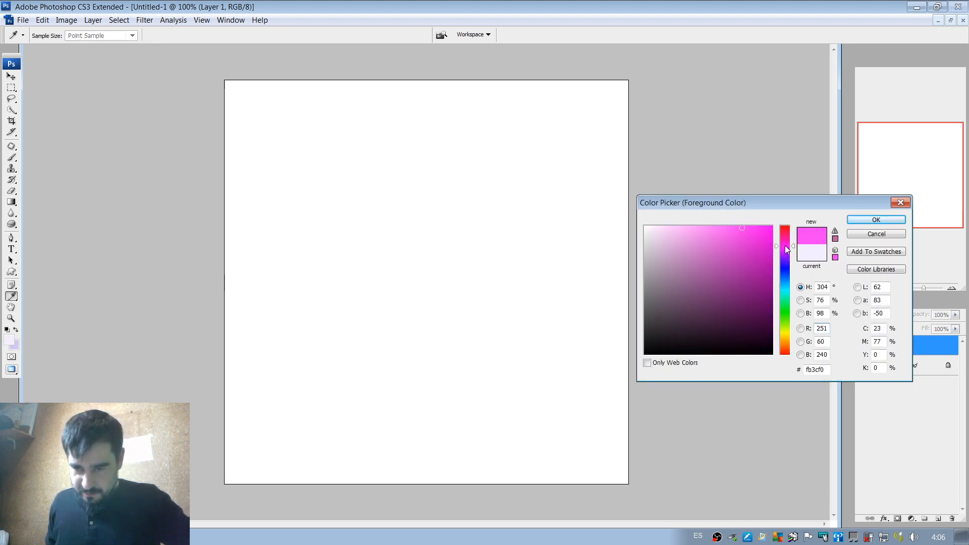
click(783, 242)
click(786, 350)
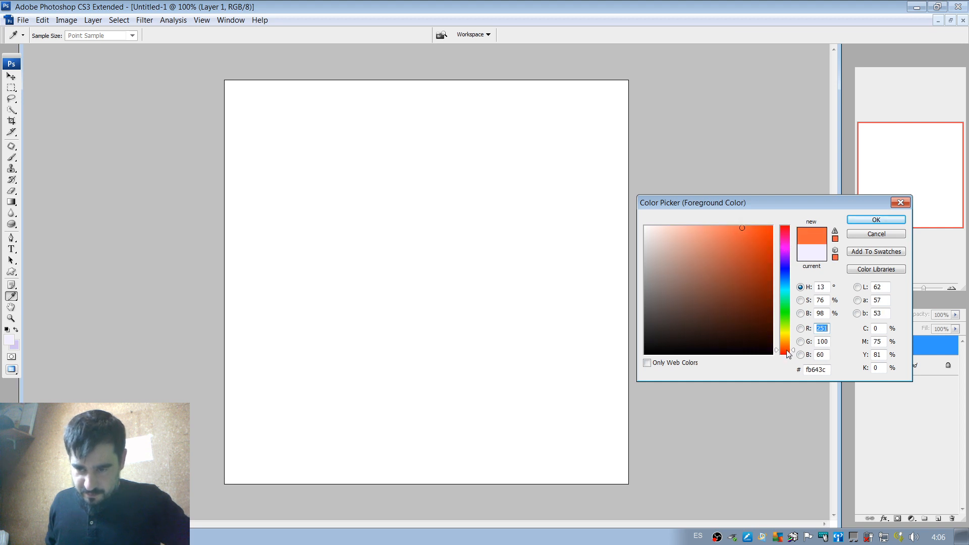
drag(785, 350, 786, 349)
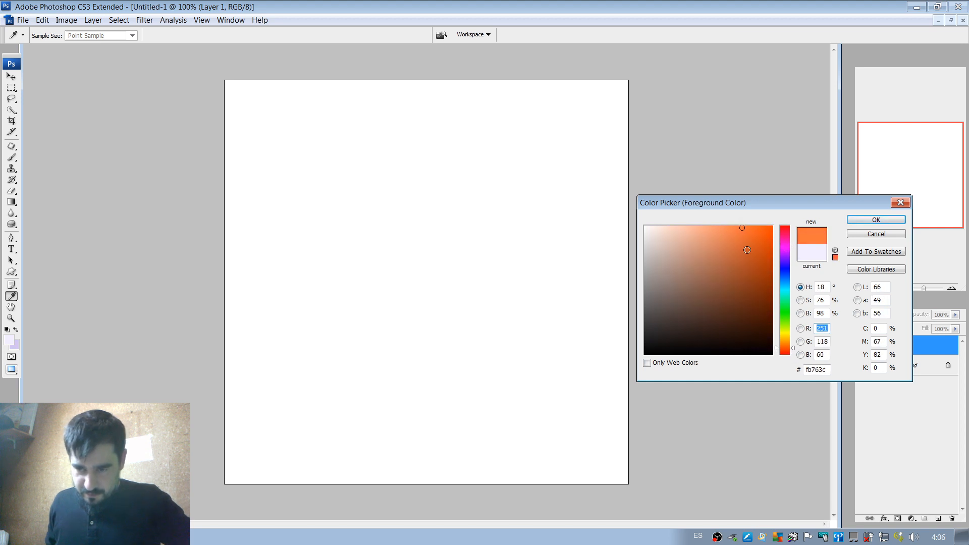
drag(731, 235, 729, 230)
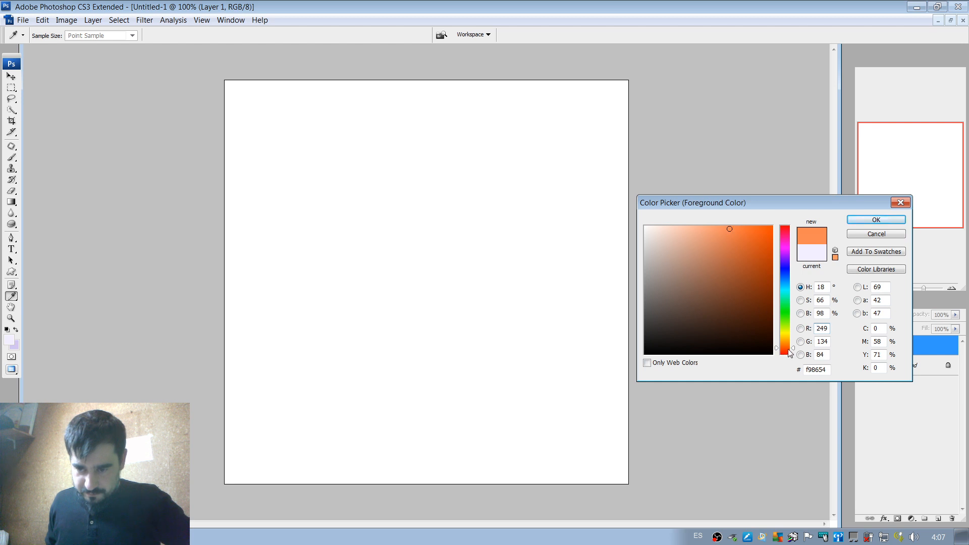
click(786, 351)
click(876, 220)
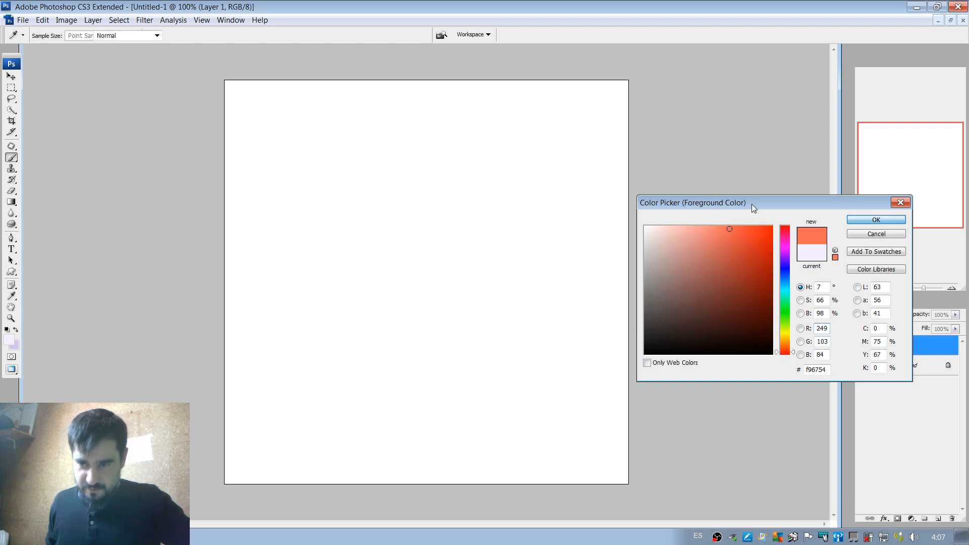
Set the brush size to 104 px and paint a faint curved coral stroke near the middle of the canvas.
right_click(509, 219)
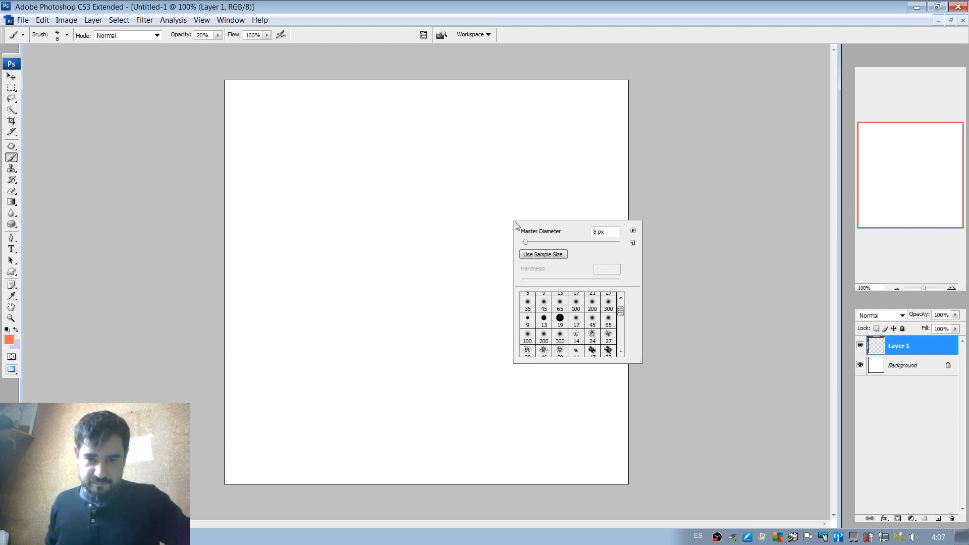
click(574, 241)
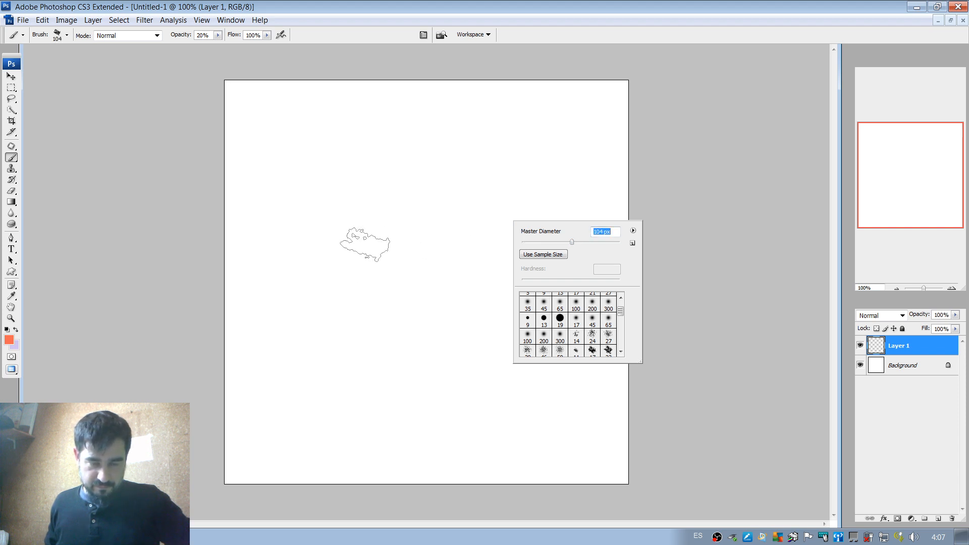
mouse_move(357, 296)
mouse_down()
mouse_move(390, 316)
mouse_move(436, 316)
mouse_move(385, 306)
mouse_move(472, 285)
mouse_up()
Raise the brush opacity to 100%, reduce the brush to 64 px and paint a solid upward-curving stroke over the faint one.
right_click(471, 257)
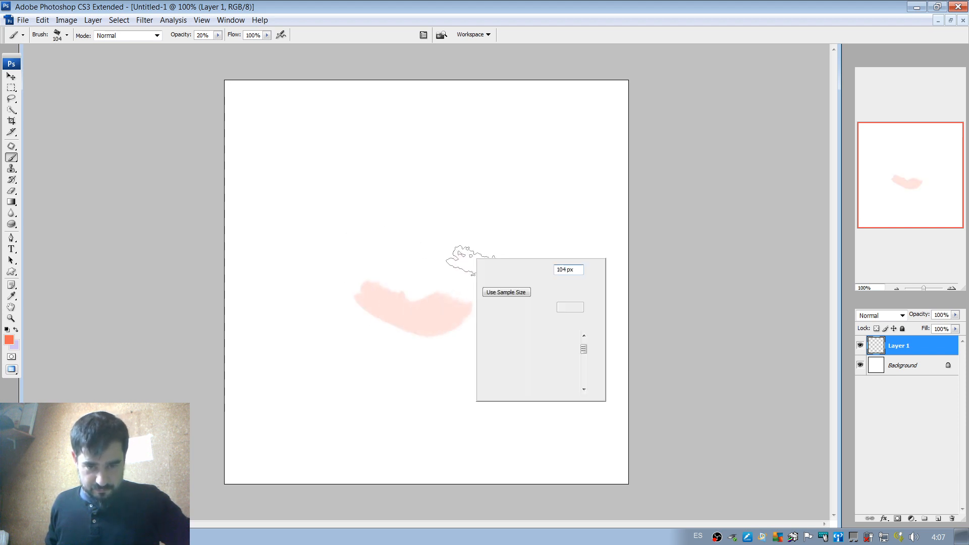
click(219, 34)
drag(220, 46, 277, 50)
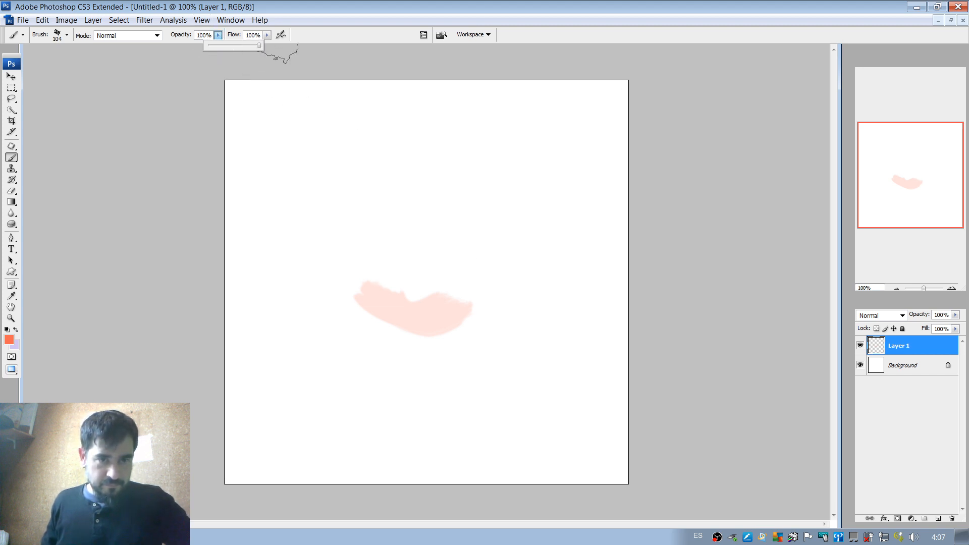
right_click(421, 265)
click(470, 281)
mouse_move(394, 297)
mouse_down()
mouse_move(471, 300)
mouse_move(410, 318)
mouse_move(465, 281)
mouse_up()
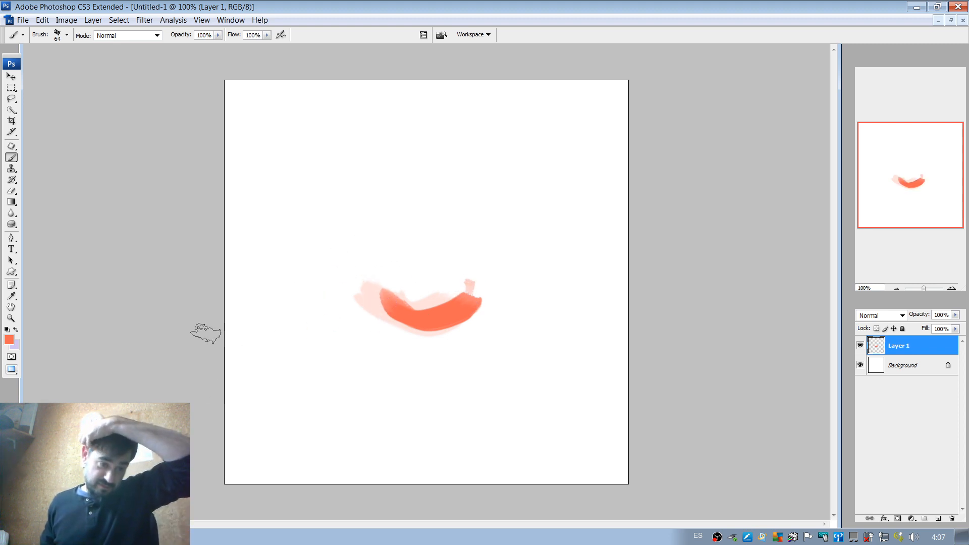
Check the blobfish image results in the browser, return to Photoshop and paint the oval nose above the curved stroke.
click(90, 536)
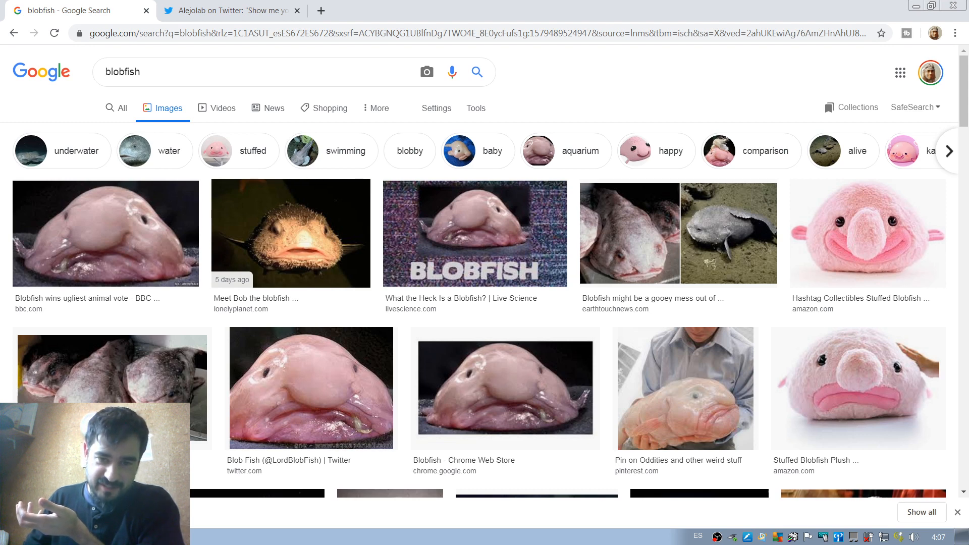
key(alt+Tab)
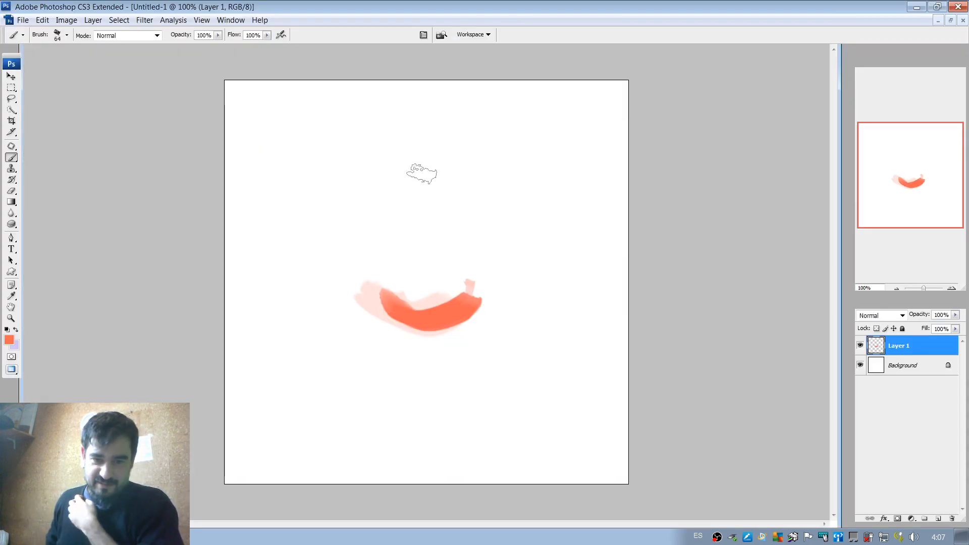
mouse_move(435, 215)
mouse_down()
mouse_move(464, 280)
mouse_move(429, 252)
mouse_up()
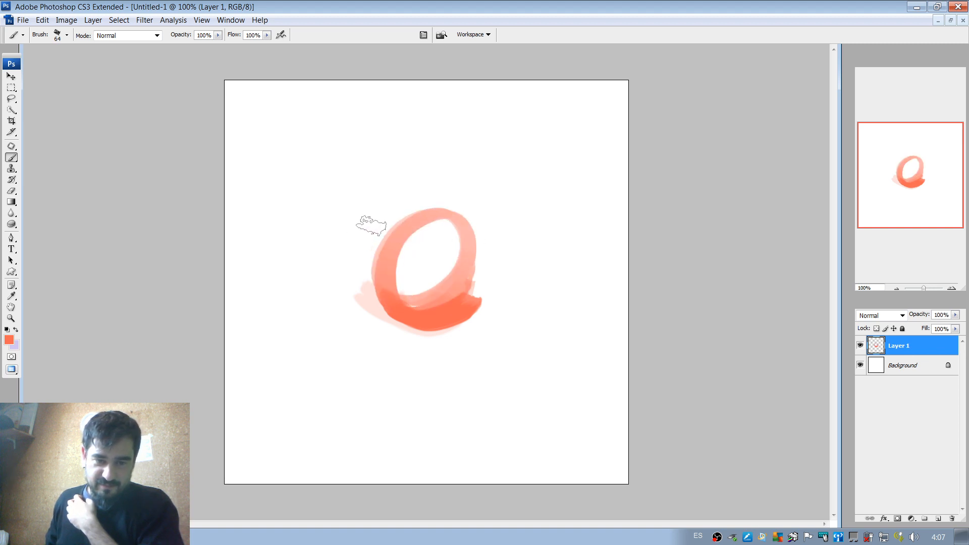
Paint the domed head outline around the nose and a drooping double-stroke mouth below it.
mouse_move(354, 224)
mouse_down()
mouse_move(404, 203)
mouse_move(311, 268)
mouse_move(284, 306)
mouse_up()
mouse_move(309, 354)
mouse_down()
mouse_move(452, 324)
mouse_move(497, 351)
mouse_move(381, 340)
mouse_move(517, 359)
mouse_up()
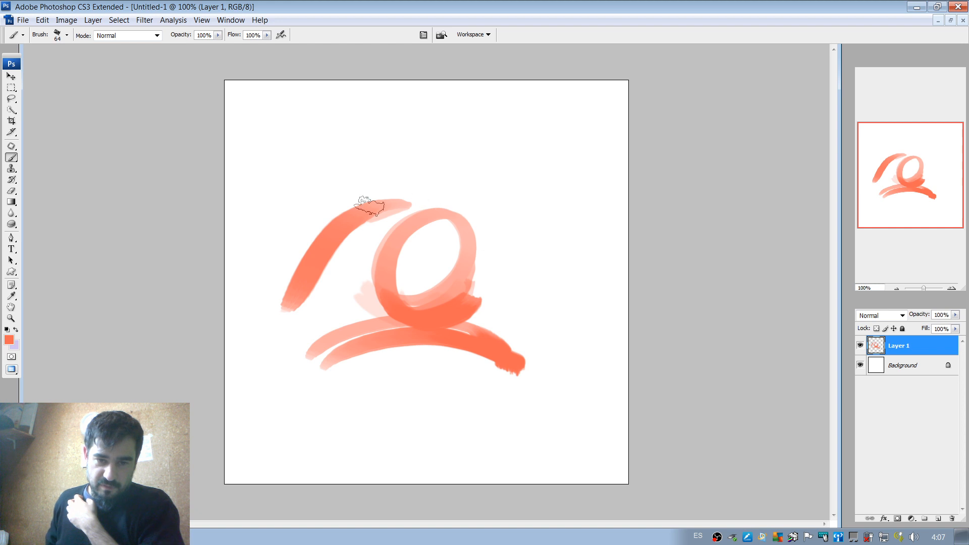
mouse_move(371, 202)
mouse_down()
mouse_move(478, 197)
mouse_move(434, 197)
mouse_move(573, 290)
mouse_up()
drag(512, 235, 567, 311)
Paint a blob eye on each side of the nose and close the body outline with a wide, sagging lower edge.
drag(384, 230, 363, 241)
drag(472, 247, 497, 253)
mouse_move(281, 297)
mouse_down()
mouse_move(271, 351)
mouse_move(289, 349)
mouse_move(285, 364)
mouse_move(513, 367)
mouse_move(565, 387)
mouse_move(593, 320)
mouse_up()
mouse_move(559, 280)
mouse_down()
mouse_move(609, 362)
mouse_move(543, 405)
mouse_up()
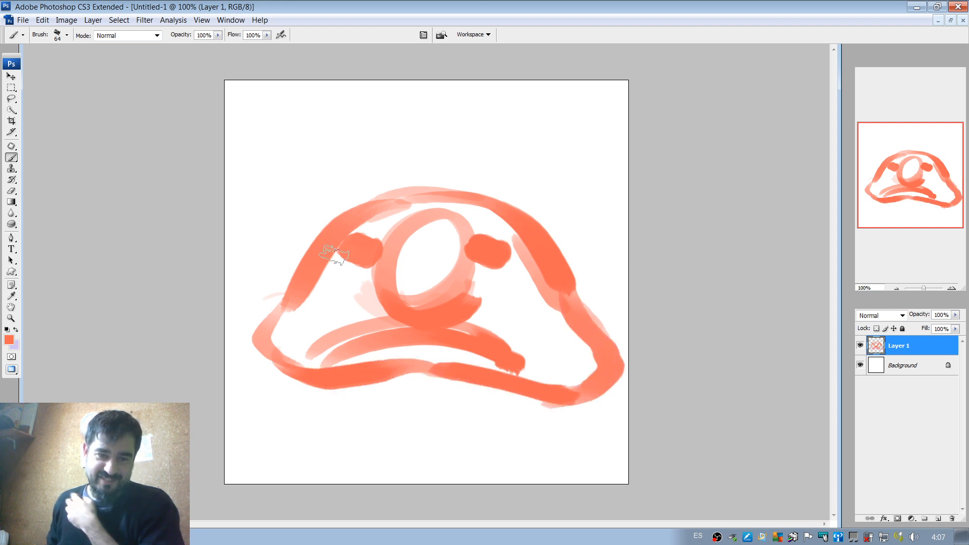
mouse_move(353, 243)
mouse_down()
mouse_move(365, 257)
mouse_move(376, 238)
mouse_up()
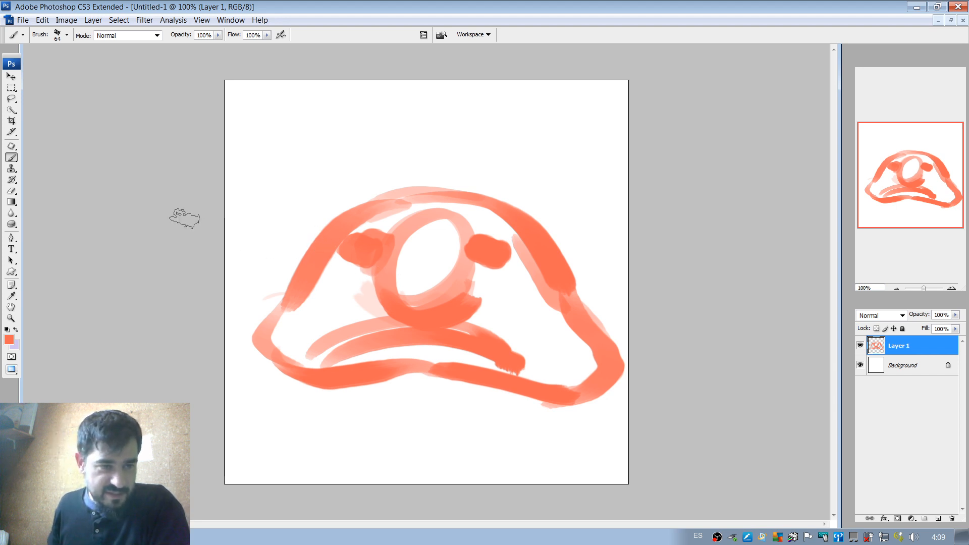
Set the foreground colour to orange-red #ff3e24 and the brush size to 29 px.
click(9, 339)
click(755, 226)
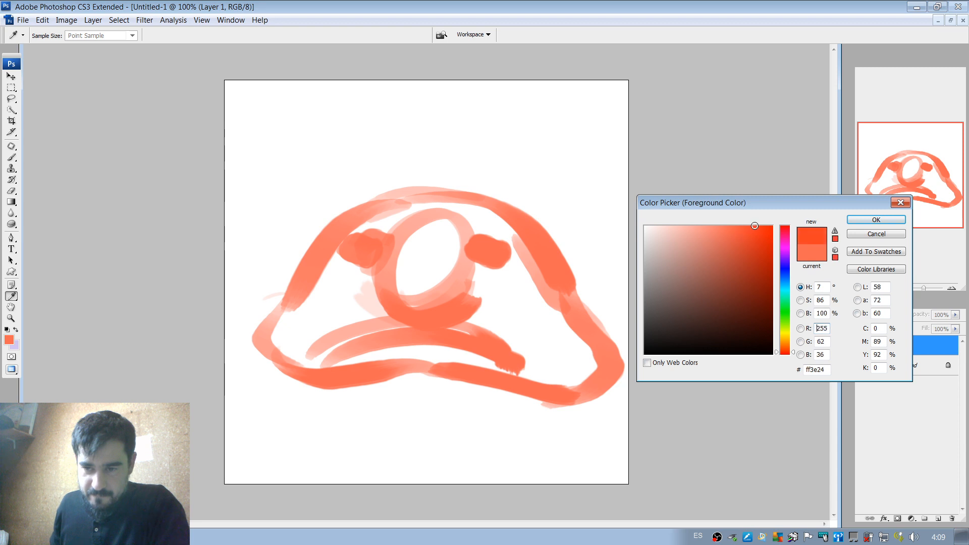
click(876, 220)
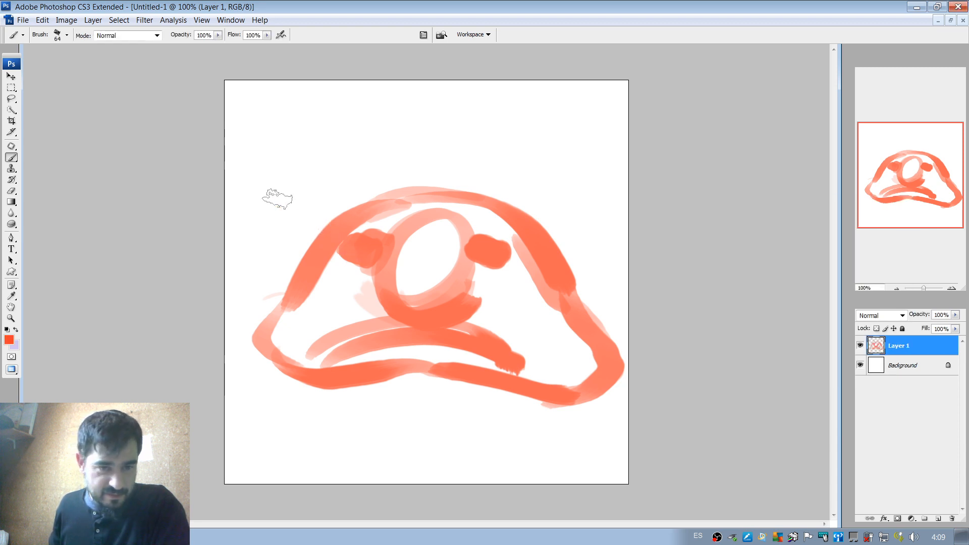
right_click(358, 213)
drag(389, 231, 370, 229)
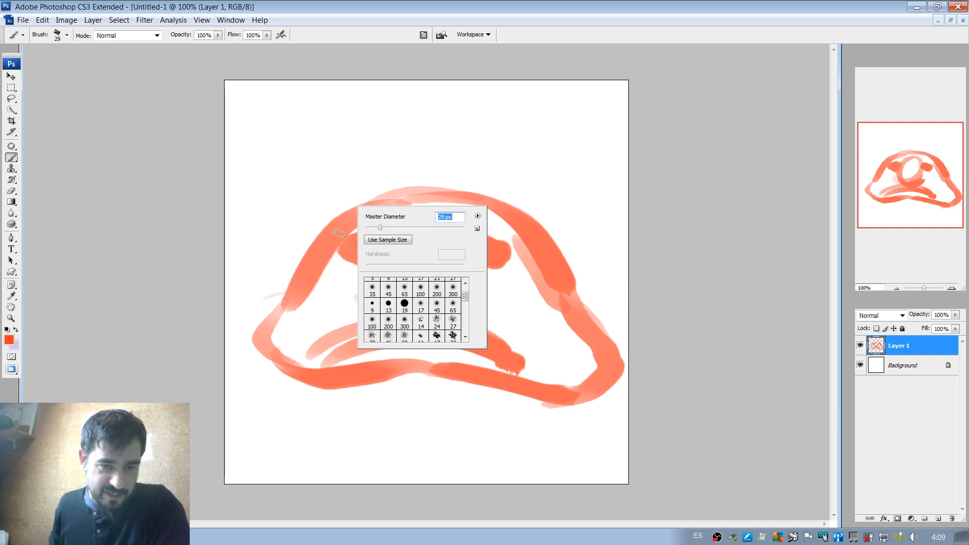
key(Return)
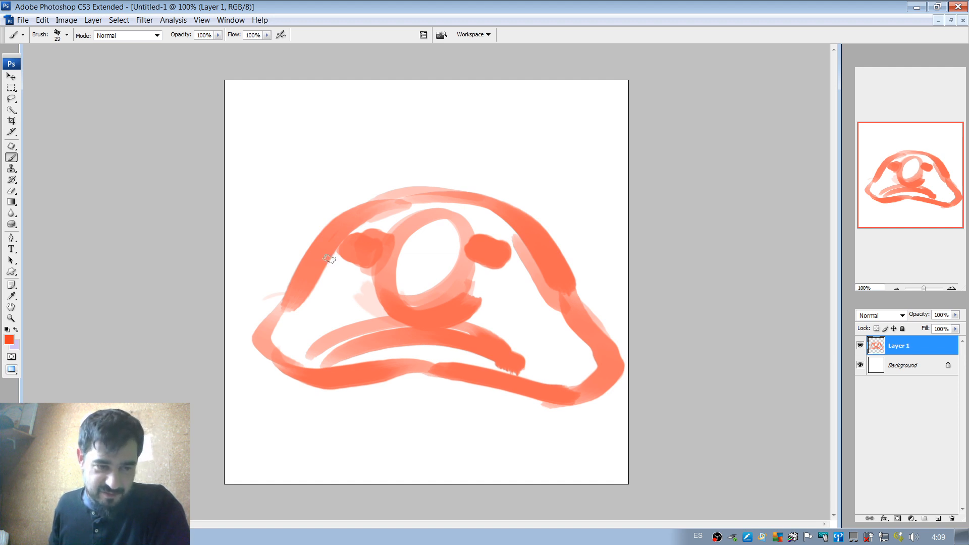
Set the foreground colour to a stronger red, #fa2408.
click(10, 340)
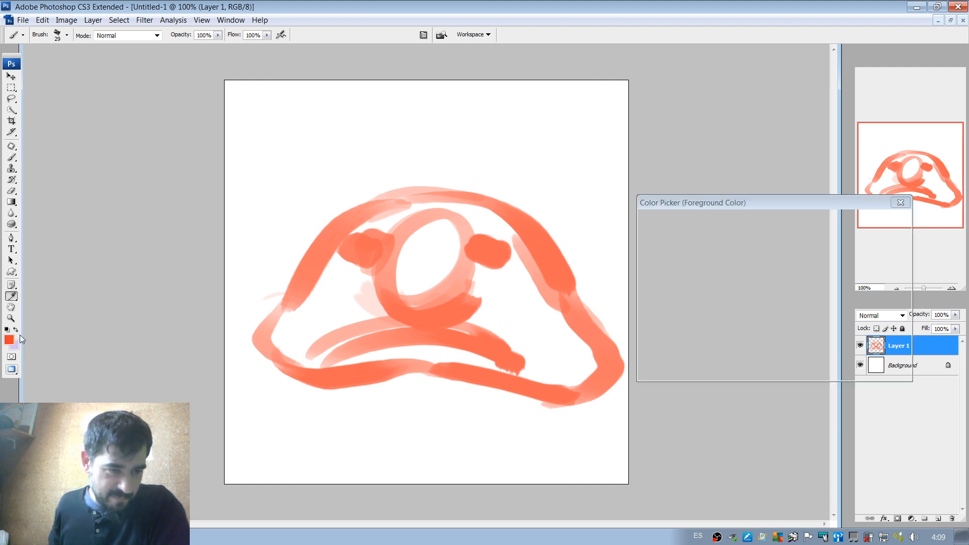
drag(765, 235, 770, 228)
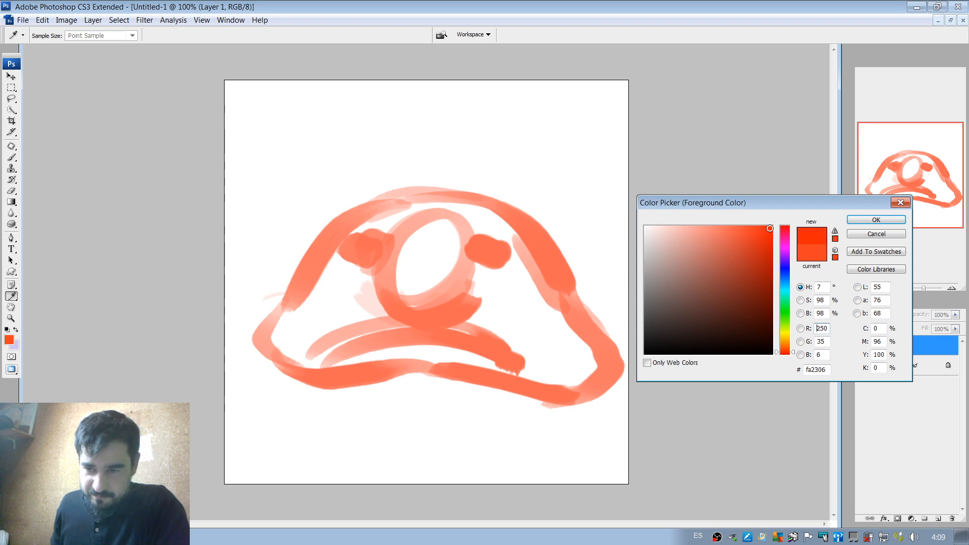
click(854, 222)
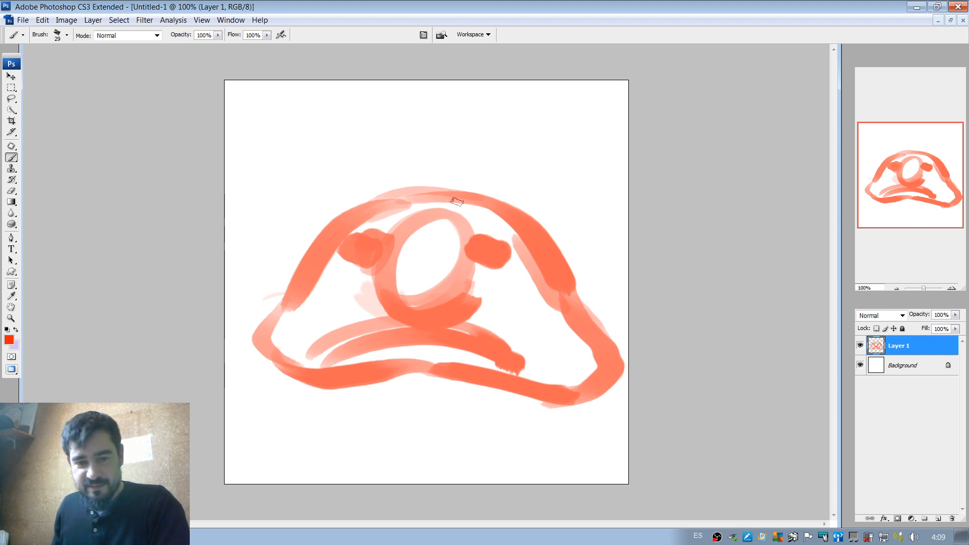
Stamp repeated red test dabs with a 112 px brush in the empty area above the head and erase them.
right_click(456, 183)
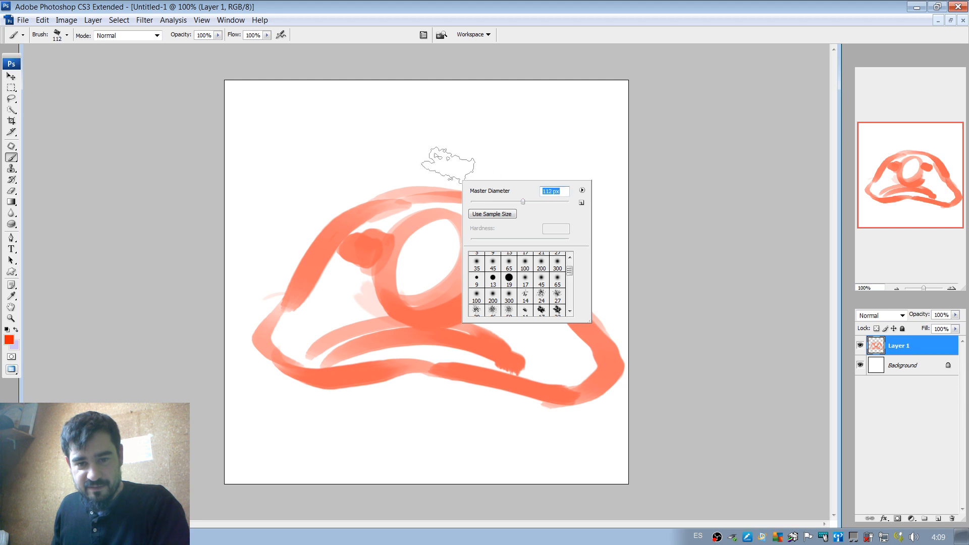
click(455, 141)
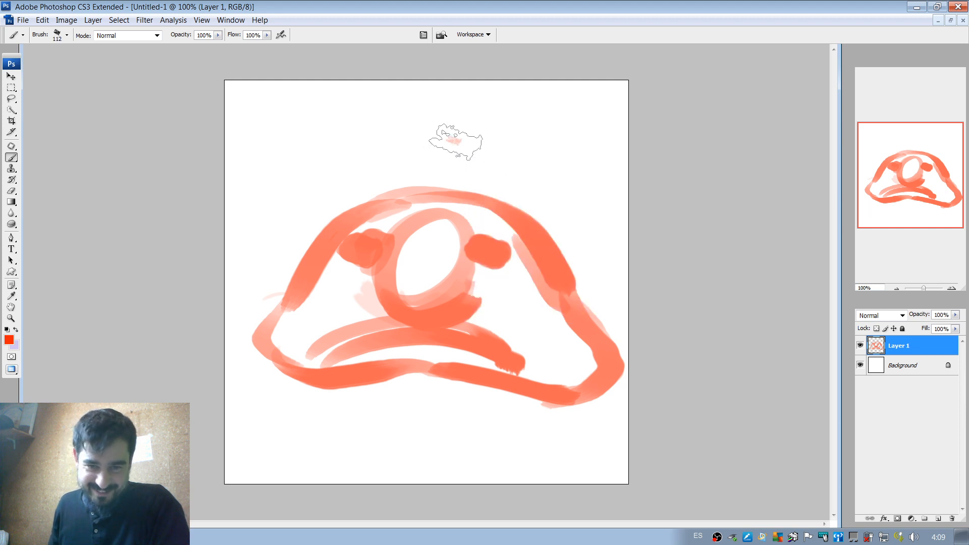
click(453, 140)
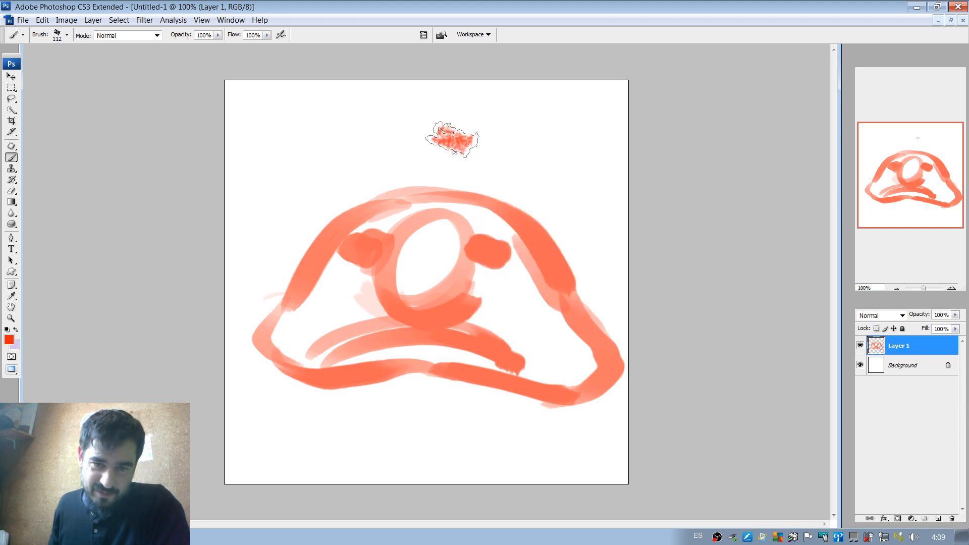
click(453, 140)
click(452, 140)
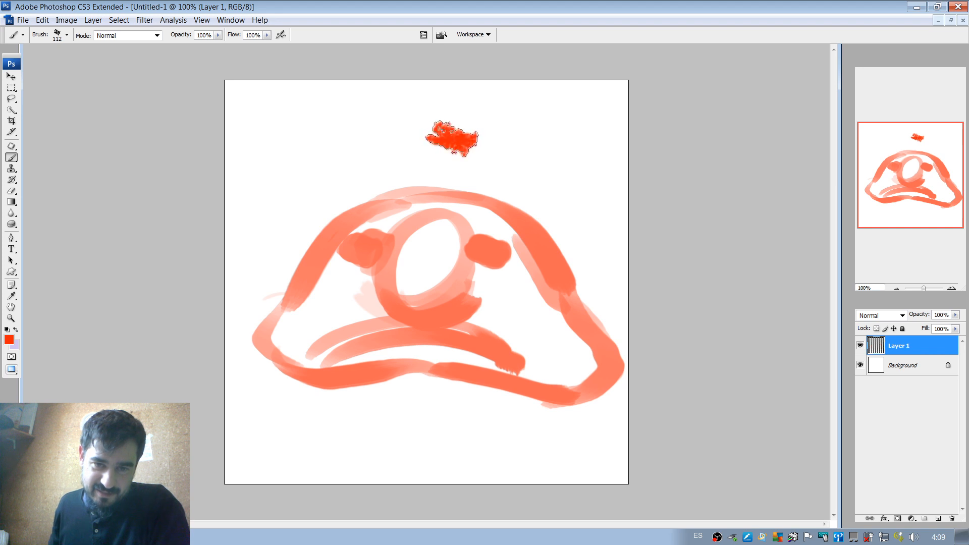
click(452, 139)
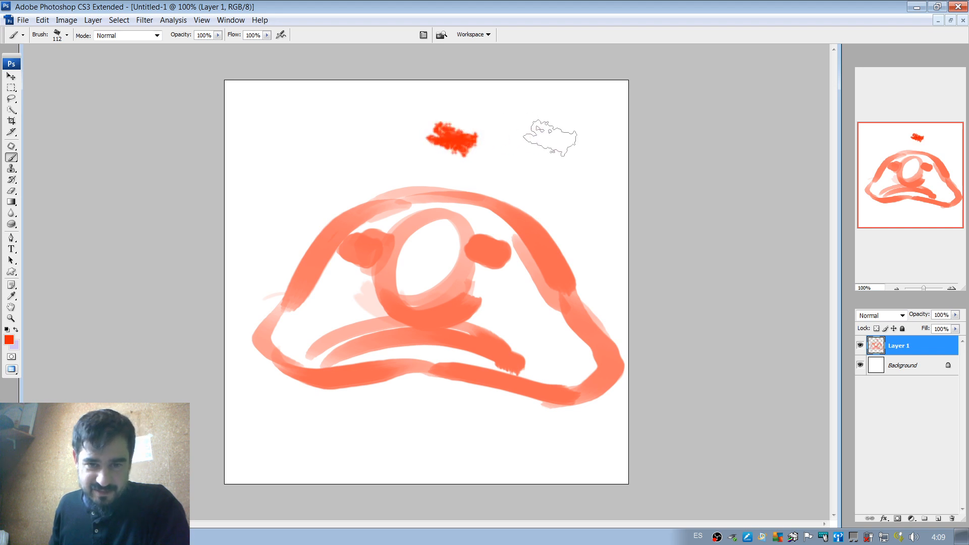
click(452, 139)
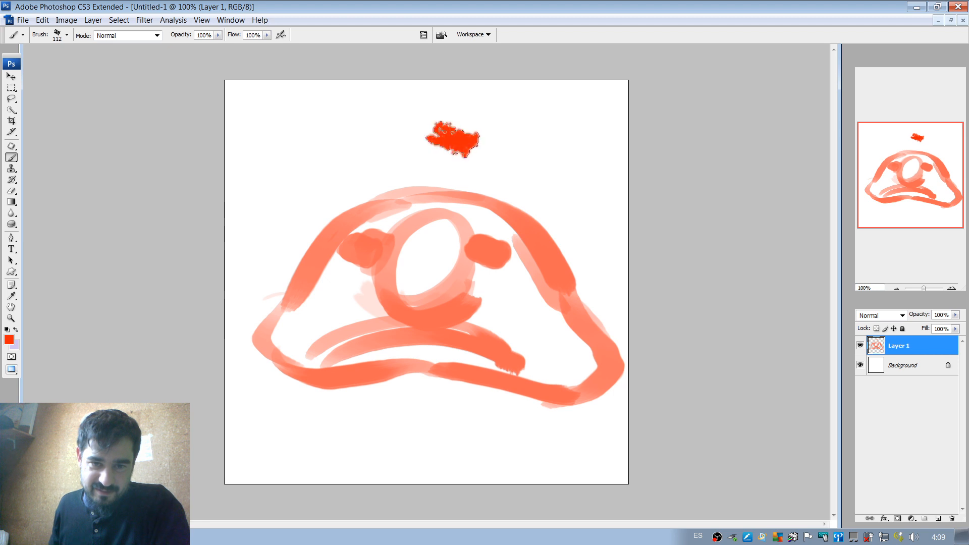
click(453, 140)
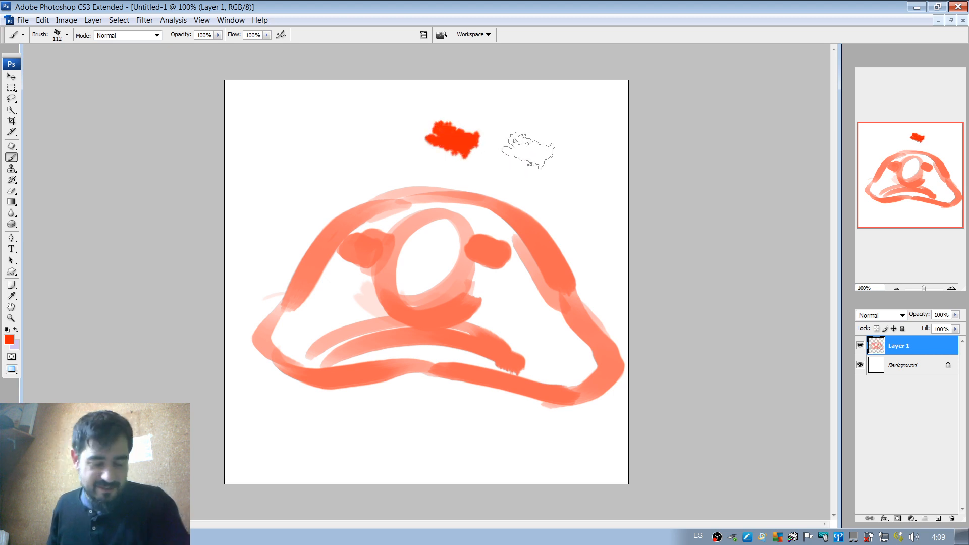
key(e)
mouse_move(483, 142)
mouse_down()
mouse_move(415, 137)
mouse_move(460, 126)
mouse_move(424, 127)
mouse_move(450, 155)
mouse_up()
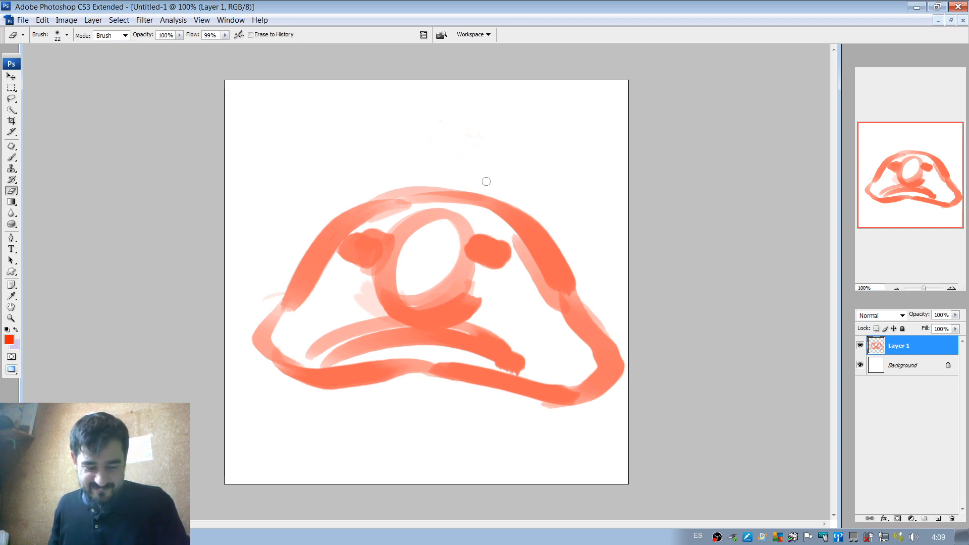
Try a 27 px red brush stroke along the head's left edge and undo it.
key(b)
right_click(474, 163)
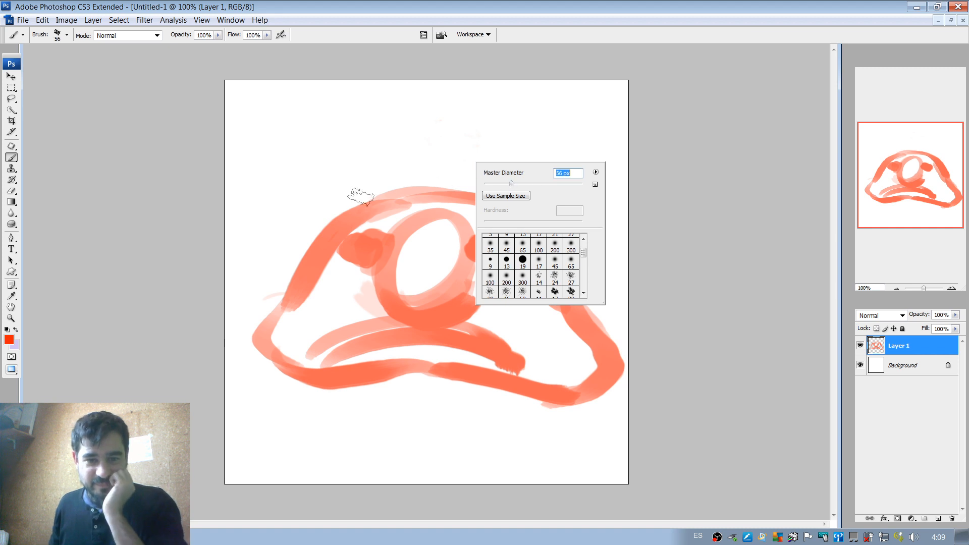
drag(499, 183, 497, 184)
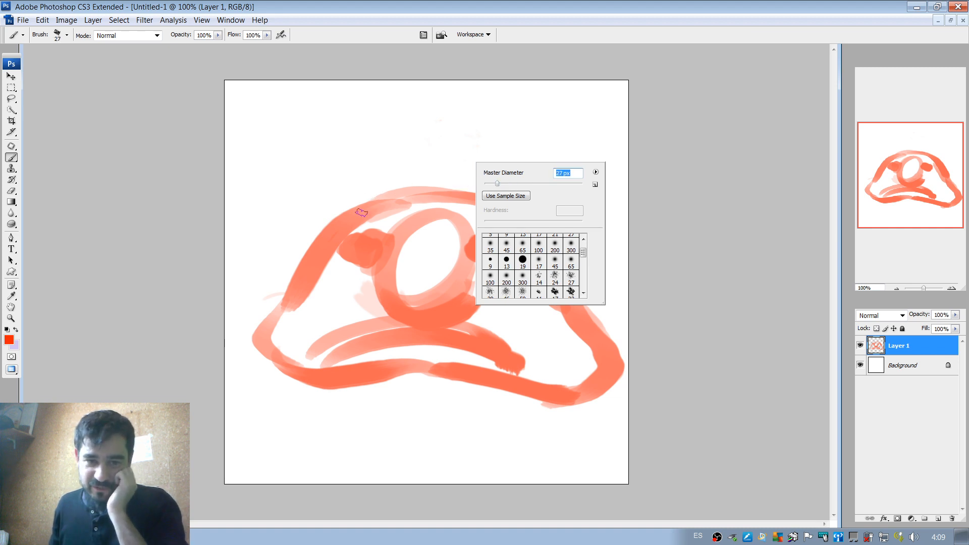
drag(356, 217, 275, 304)
key(ctrl+z)
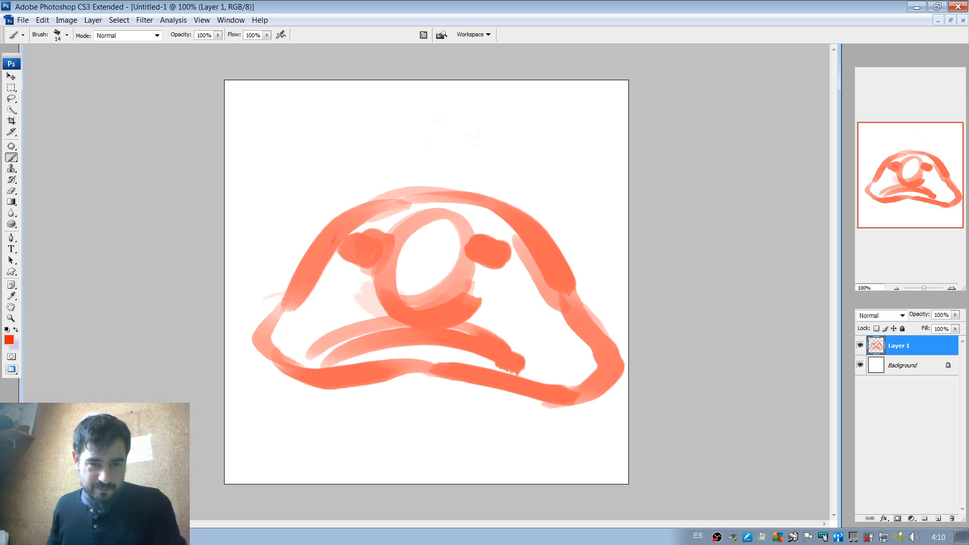
With a 14 px red brush, line the body's sides and lower edge, the arched eyelids and the underside of the nose.
mouse_move(331, 247)
mouse_down()
mouse_move(270, 348)
mouse_move(568, 378)
mouse_move(608, 370)
mouse_move(573, 307)
mouse_up()
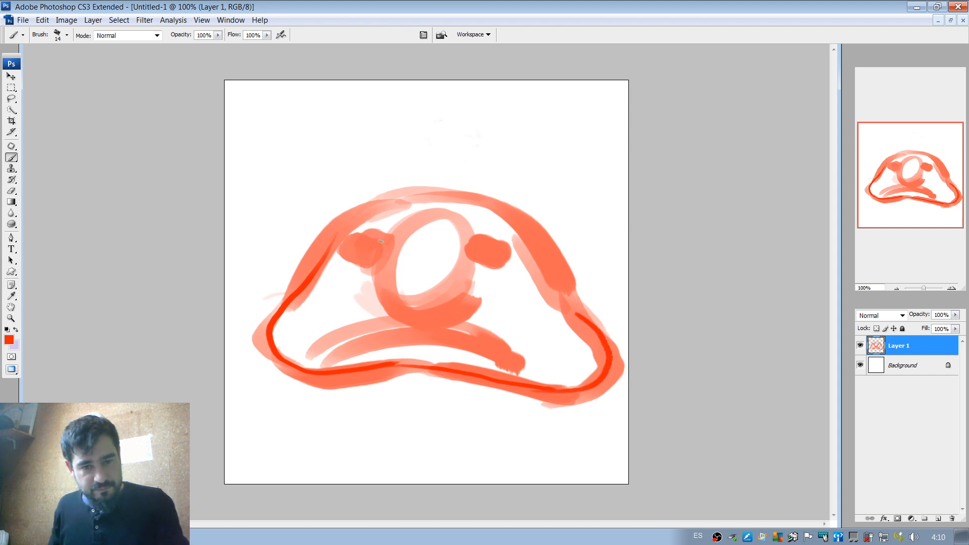
drag(381, 241, 355, 250)
drag(472, 247, 504, 251)
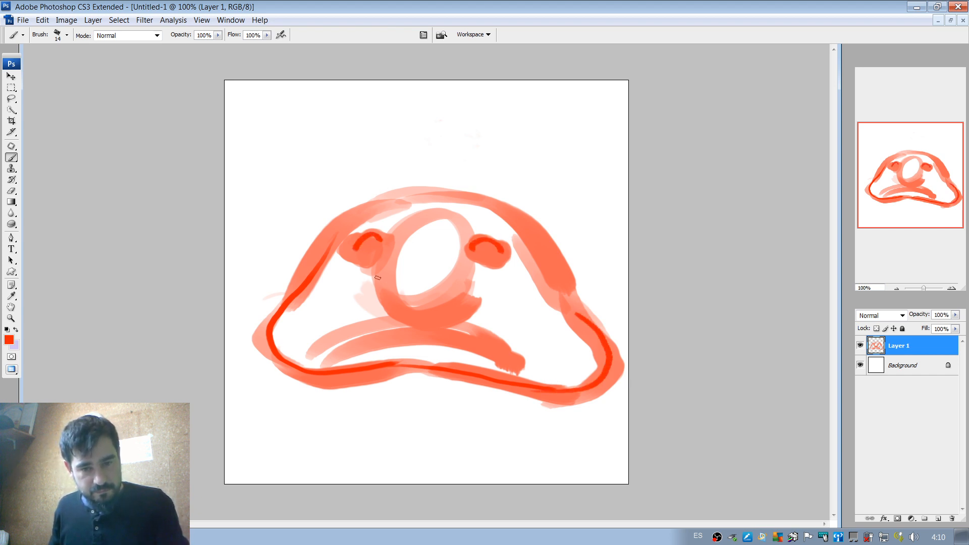
mouse_move(381, 262)
mouse_down()
mouse_move(383, 294)
mouse_move(433, 318)
mouse_move(478, 269)
mouse_up()
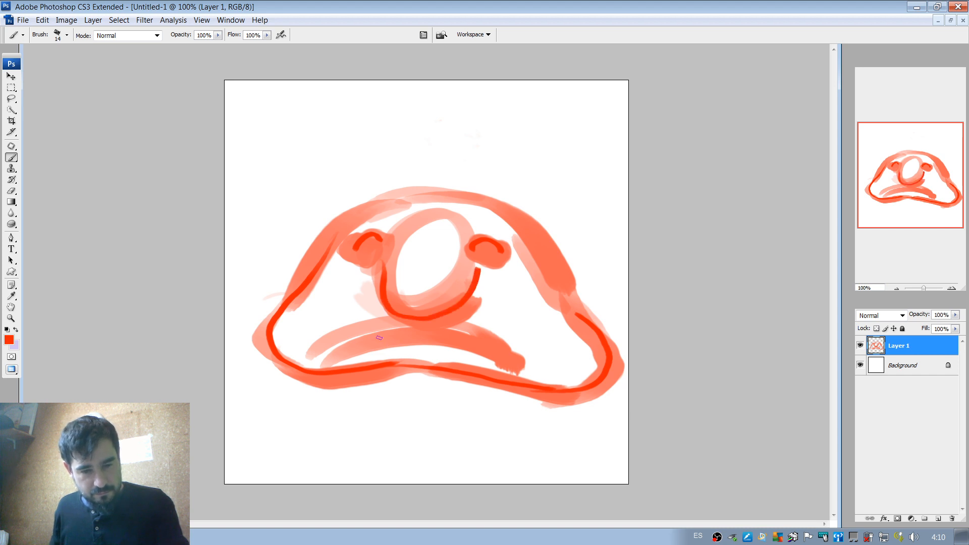
Outline the drooping mouth in red, covering the upper lip, the rounded corners, the parting line and the lower lip.
drag(386, 321, 326, 352)
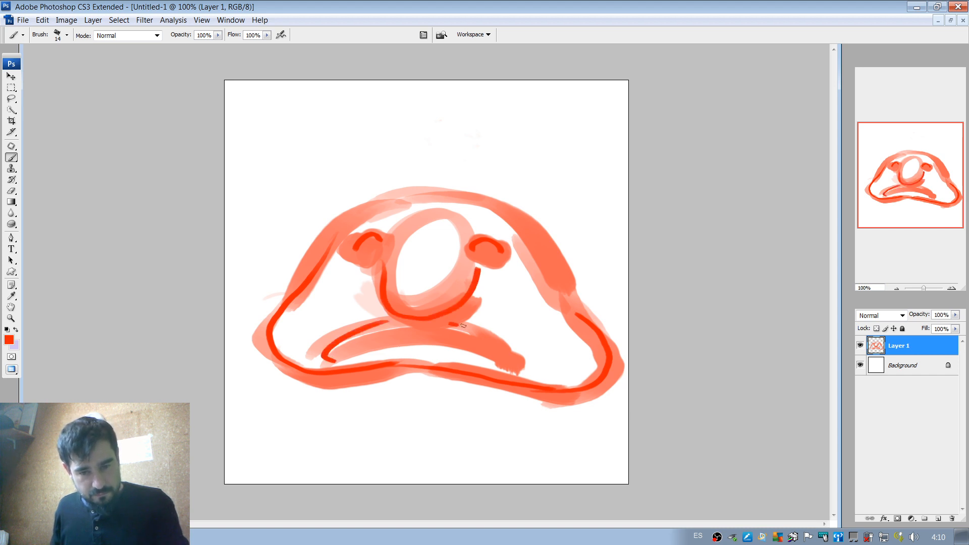
drag(463, 326, 503, 358)
mouse_move(334, 348)
mouse_down()
mouse_move(400, 328)
mouse_move(467, 338)
mouse_move(503, 356)
mouse_up()
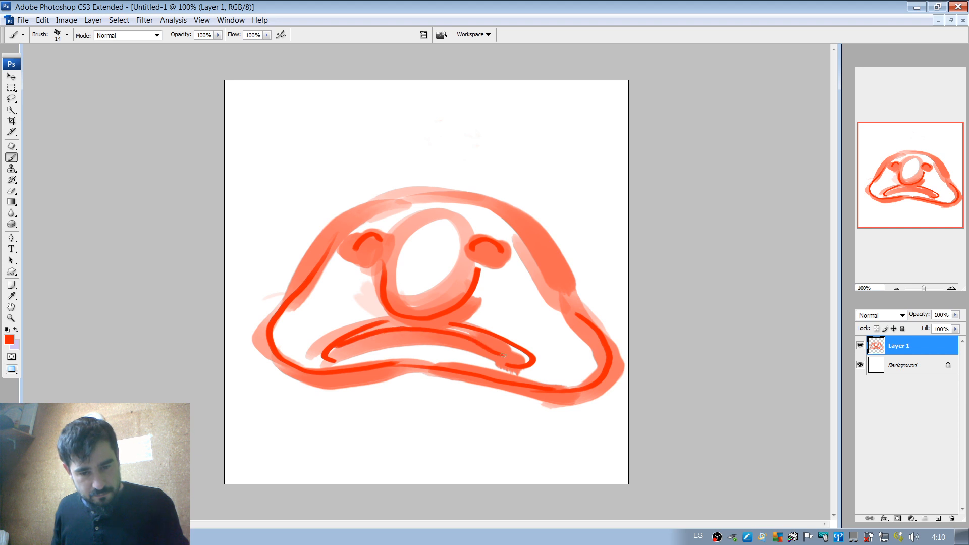
mouse_move(376, 352)
mouse_down()
mouse_move(420, 344)
mouse_move(498, 358)
mouse_up()
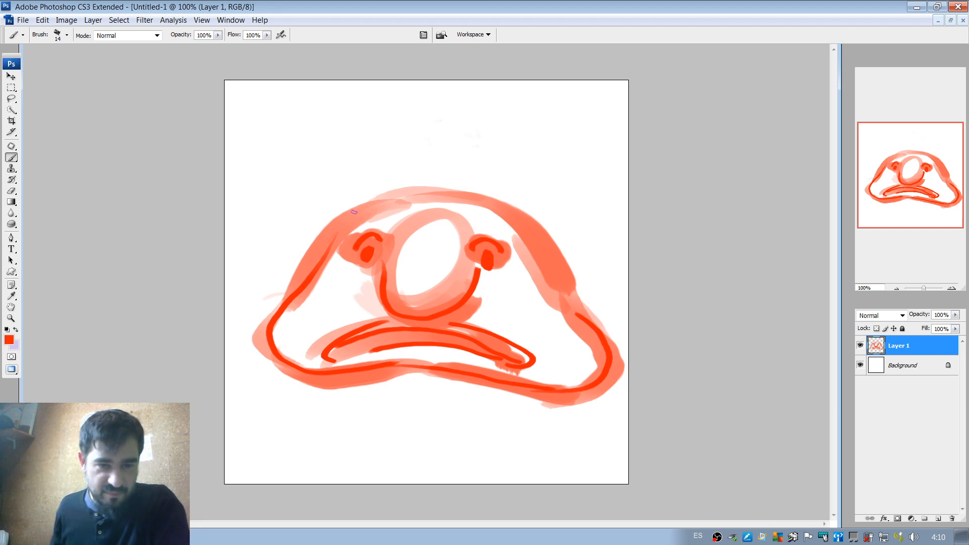
Try a 14 px red line along the top of the head and undo it.
mouse_move(339, 231)
mouse_down()
mouse_move(371, 208)
mouse_move(433, 199)
mouse_move(511, 228)
mouse_up()
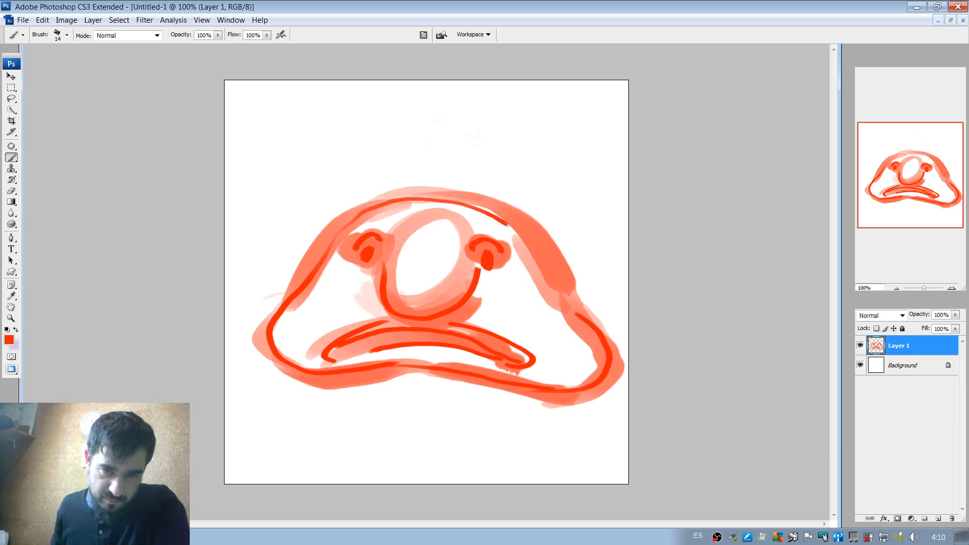
key(ctrl+z)
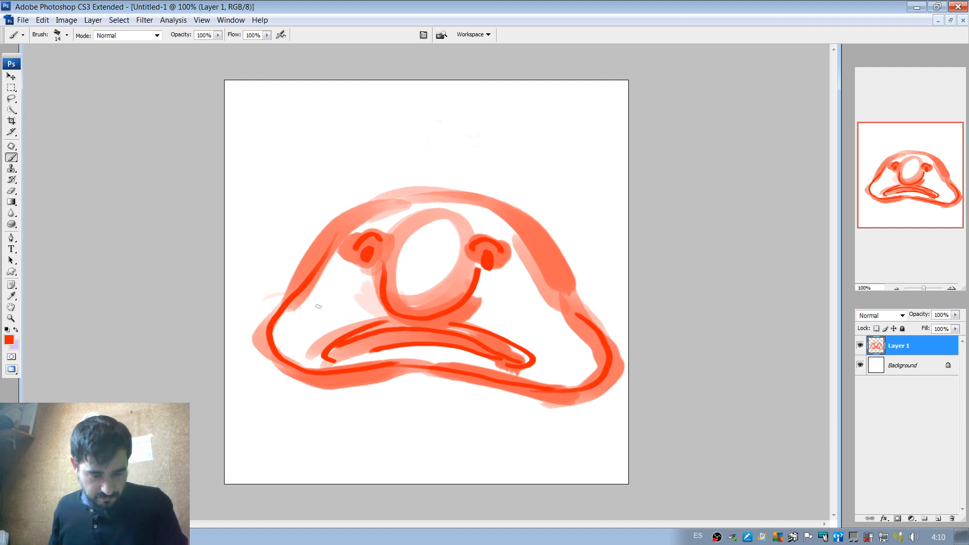
Sample light coral from the nose and shade the lower inside of the nose with a 77 px brush.
alt+click(400, 240)
right_click(423, 238)
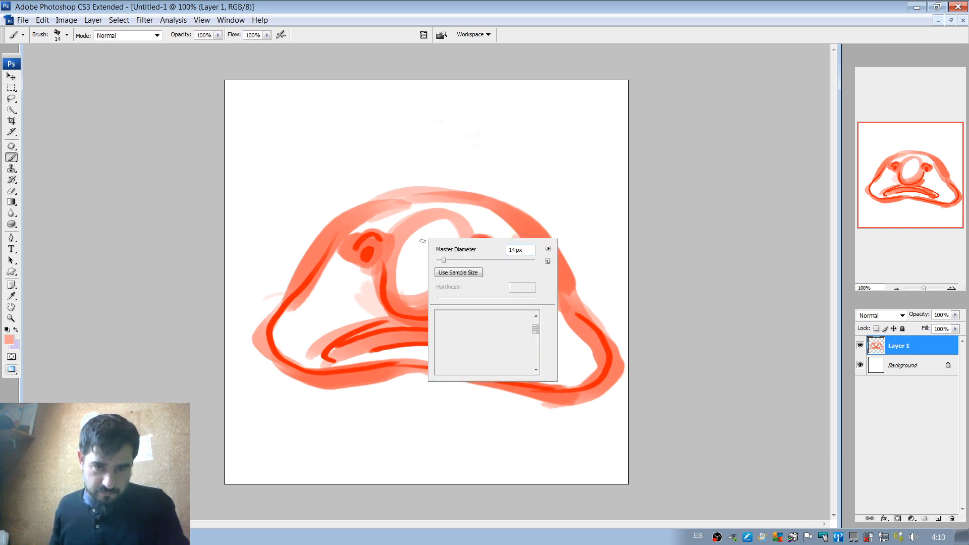
click(475, 262)
mouse_move(408, 261)
mouse_down()
mouse_move(430, 299)
mouse_move(442, 284)
mouse_move(396, 264)
mouse_move(447, 275)
mouse_up()
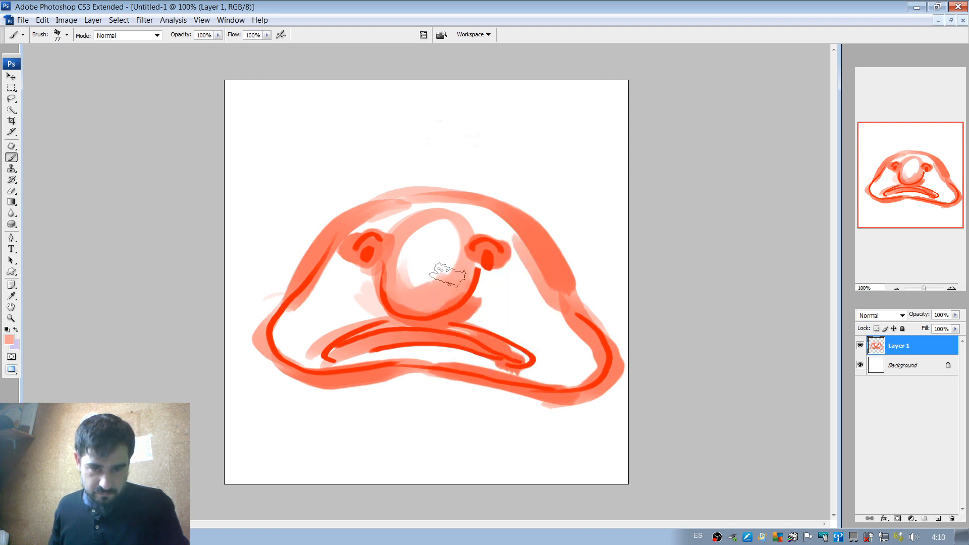
alt+click(373, 341)
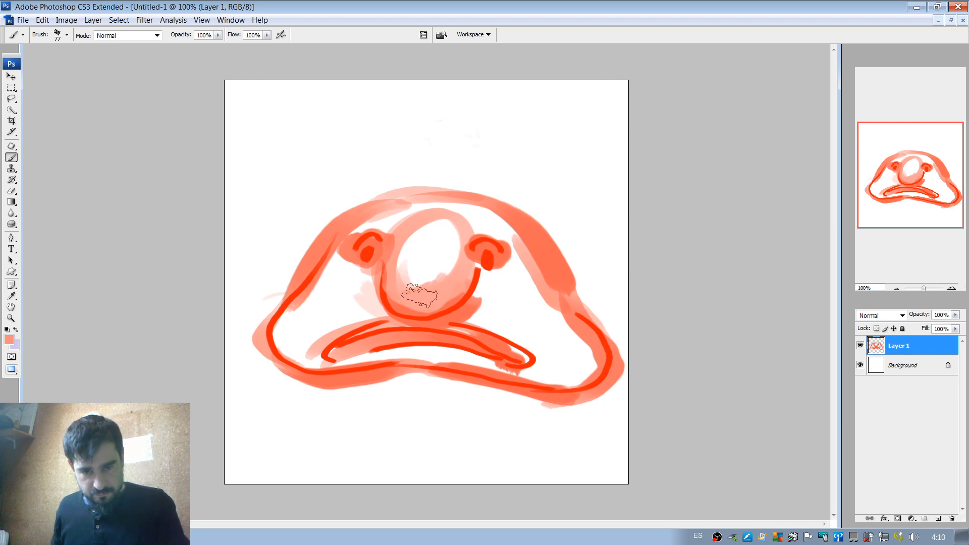
With a 25 px light coral brush, paint a stroke just beneath the lower lip.
right_click(398, 266)
click(419, 286)
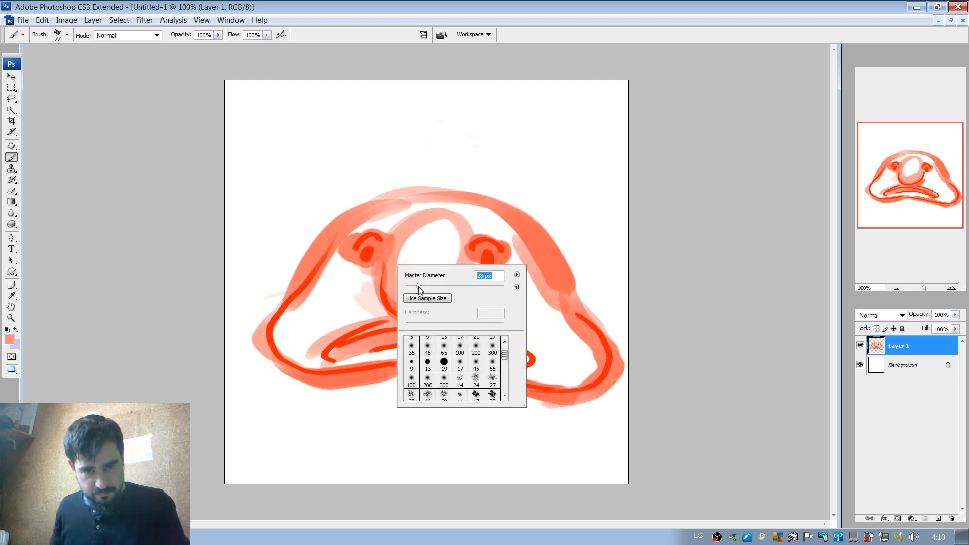
click(351, 356)
drag(368, 349, 439, 352)
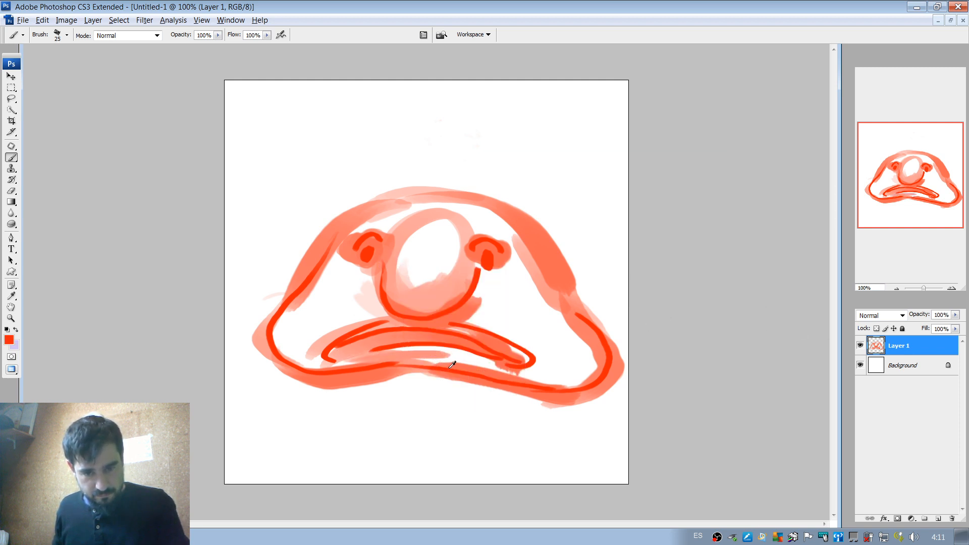
With a 46 px red brush, thicken the body's lower edge from below the mouth to the right corner.
right_click(428, 354)
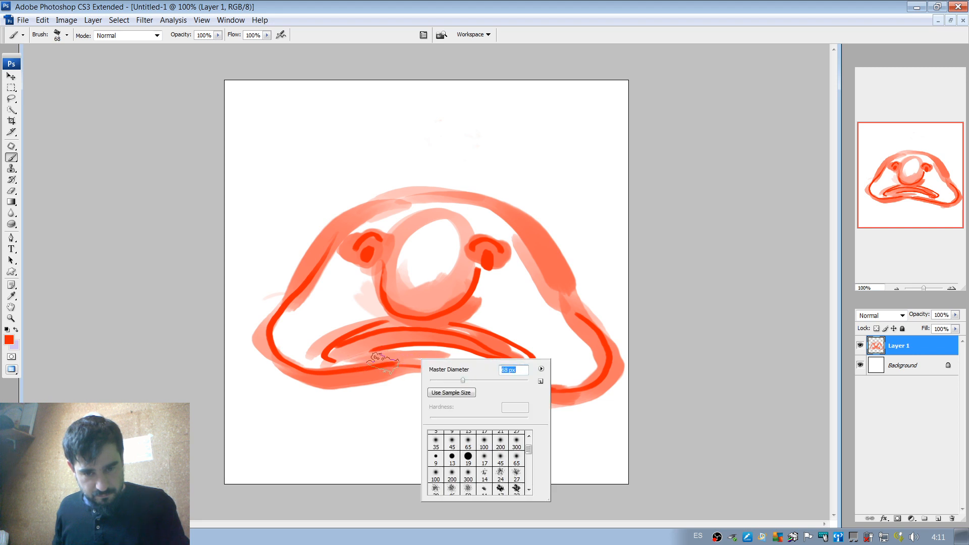
click(366, 360)
mouse_move(328, 360)
mouse_down()
mouse_move(455, 361)
mouse_move(429, 367)
mouse_move(491, 377)
mouse_move(387, 363)
mouse_move(535, 389)
mouse_up()
mouse_move(386, 358)
mouse_down()
mouse_move(571, 384)
mouse_move(614, 368)
mouse_move(595, 351)
mouse_up()
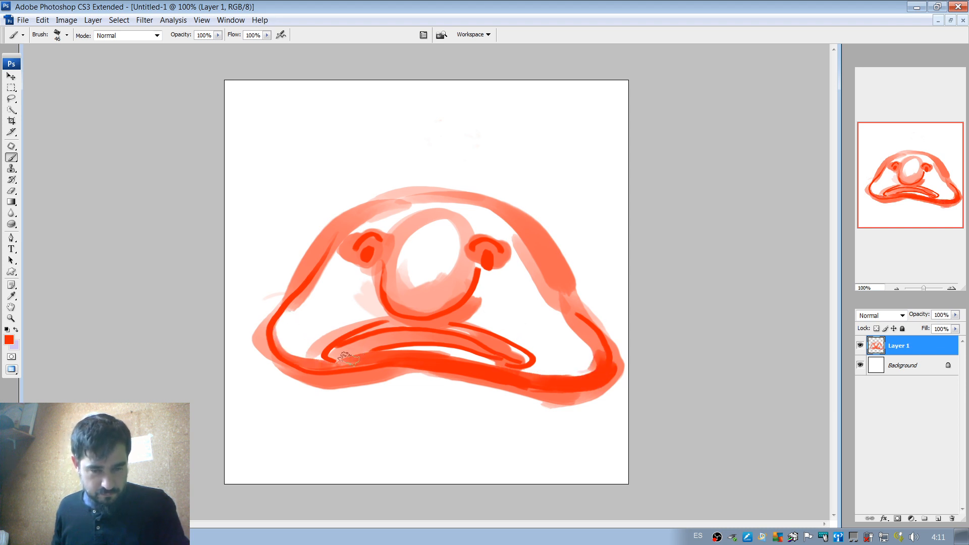
Shade the upper lip and both lower sides of the nose in red.
drag(355, 332, 465, 332)
drag(383, 328, 497, 353)
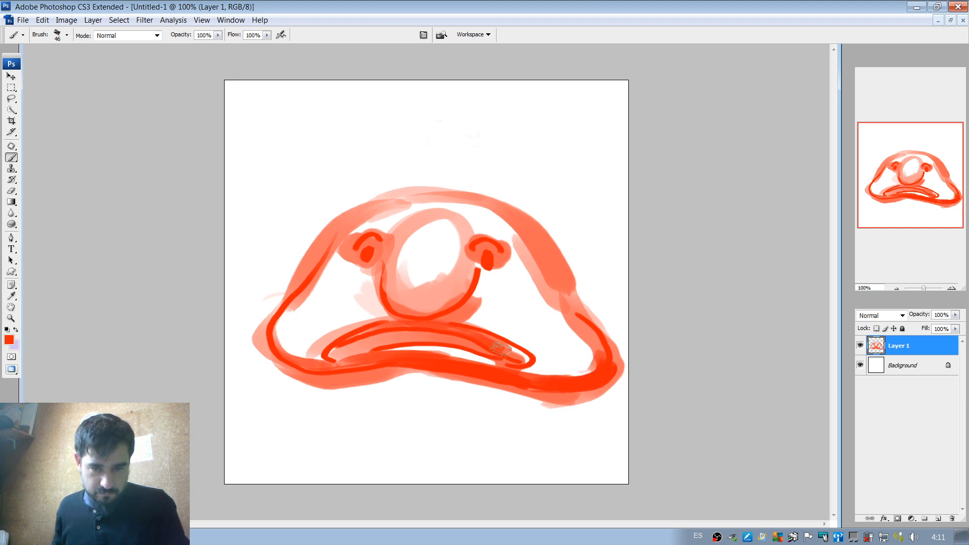
mouse_move(454, 316)
mouse_down()
mouse_move(491, 275)
mouse_move(477, 300)
mouse_move(486, 269)
mouse_move(457, 315)
mouse_move(490, 280)
mouse_up()
mouse_move(383, 282)
mouse_down()
mouse_move(371, 300)
mouse_move(396, 317)
mouse_up()
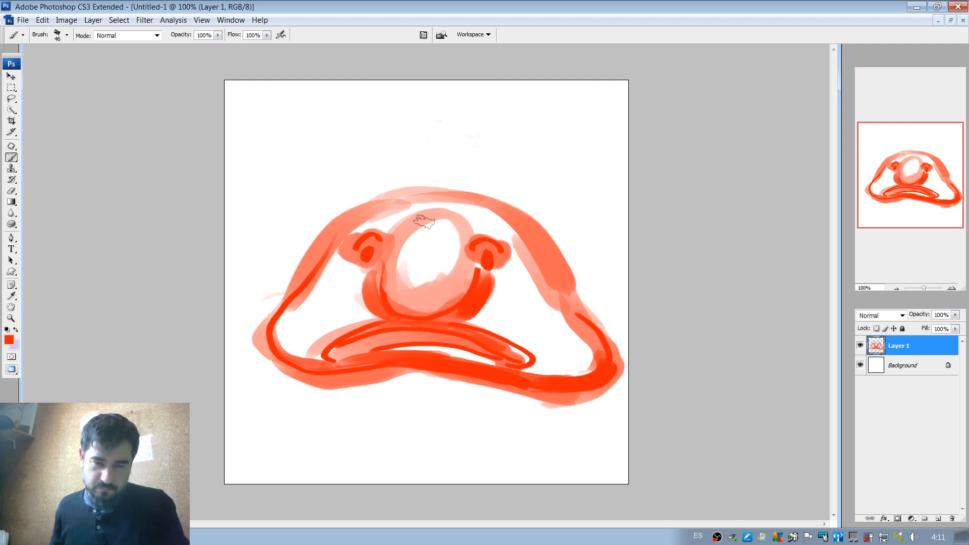
Fill the nose and forehead with sampled pale pink, and build up coral folds around both eyelids.
alt+click(406, 222)
mouse_move(399, 222)
mouse_down()
mouse_move(460, 213)
mouse_move(439, 204)
mouse_move(504, 232)
mouse_move(438, 216)
mouse_move(470, 223)
mouse_move(415, 238)
mouse_move(412, 229)
mouse_move(430, 244)
mouse_move(413, 269)
mouse_move(410, 246)
mouse_move(455, 234)
mouse_move(439, 261)
mouse_move(364, 219)
mouse_move(354, 222)
mouse_move(386, 211)
mouse_move(442, 218)
mouse_move(359, 229)
mouse_move(416, 245)
mouse_move(433, 234)
mouse_up()
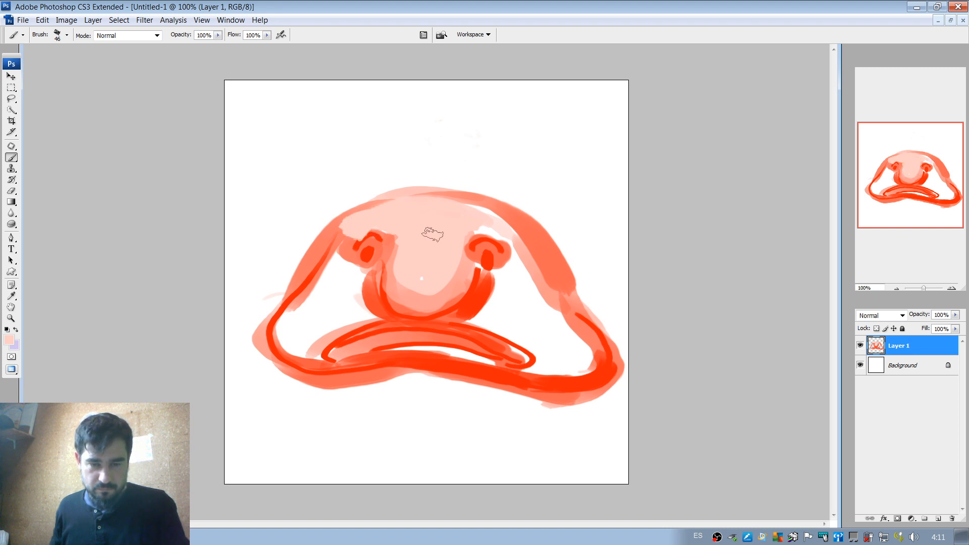
alt+click(352, 247)
drag(350, 246, 391, 227)
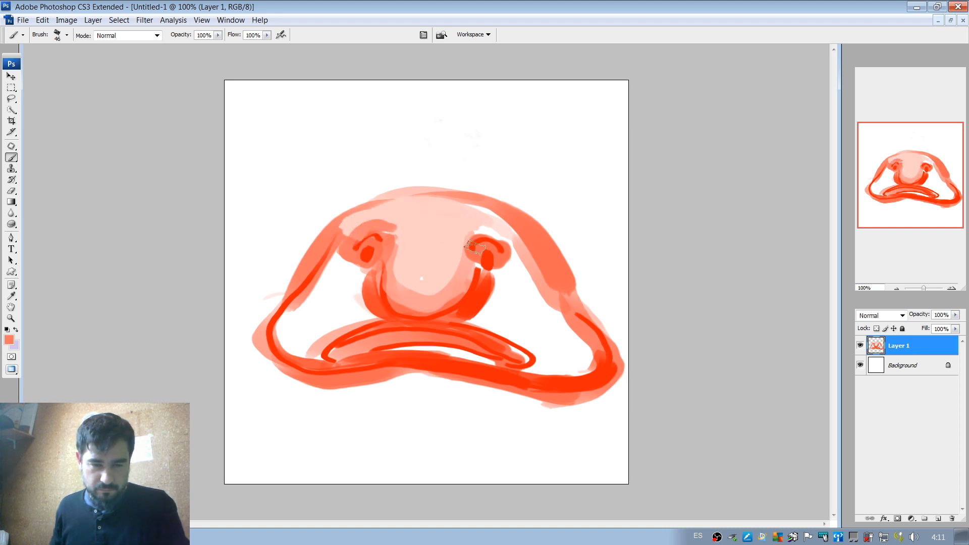
drag(472, 246, 506, 248)
Try a pale pink stroke inside the head's left edge and undo it.
alt+click(351, 222)
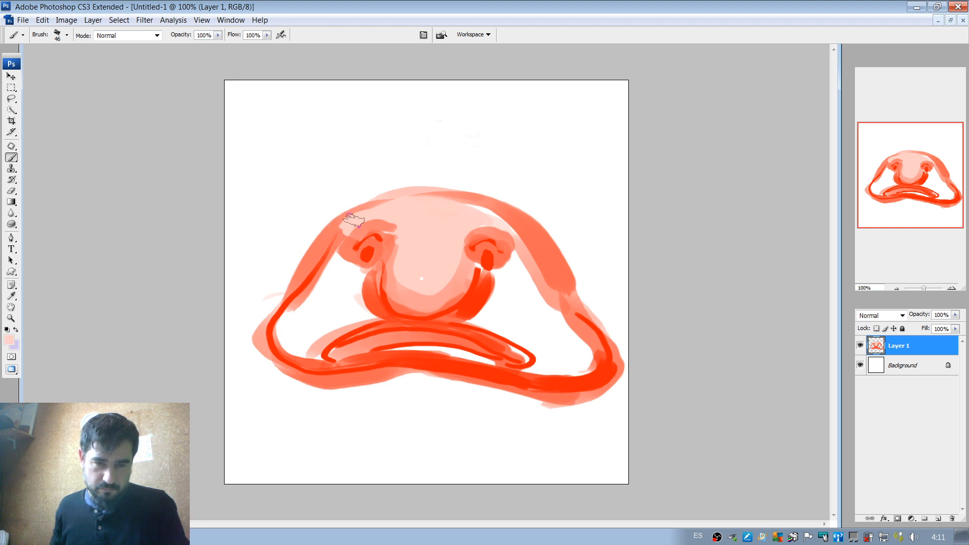
drag(348, 223, 296, 279)
key(ctrl+z)
key(ctrl+z)
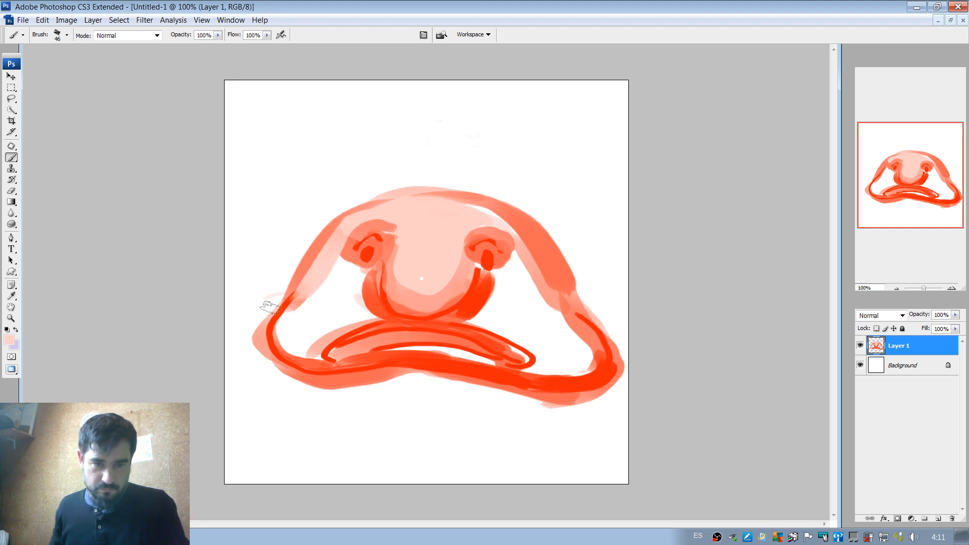
key(ctrl+z)
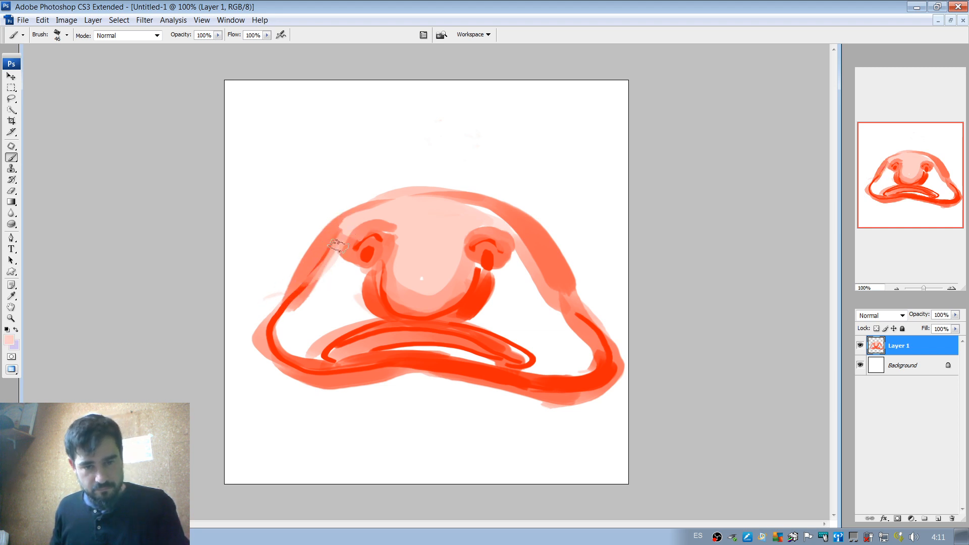
Sample red and strengthen the outline along the head's left side, its top and its lower right side.
alt+click(299, 289)
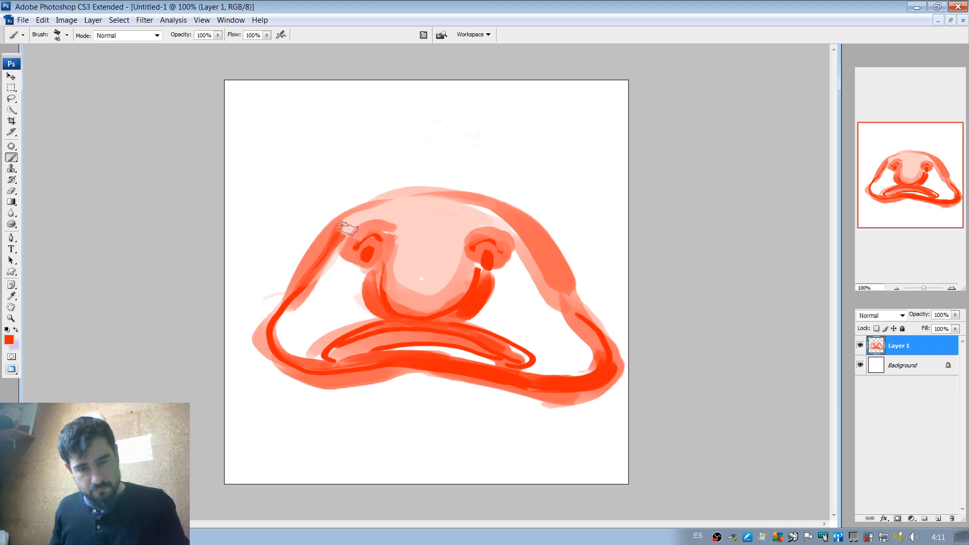
drag(374, 208, 391, 204)
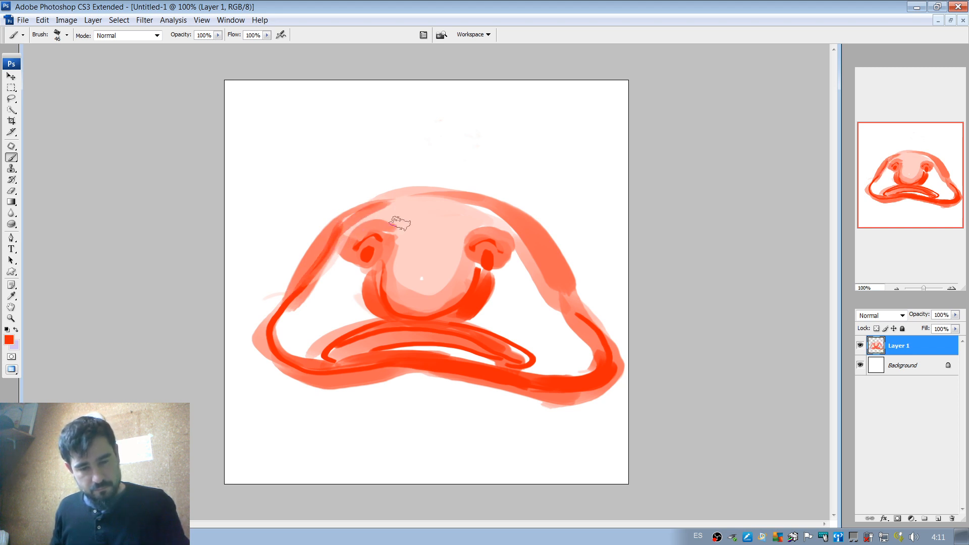
mouse_move(339, 226)
mouse_down()
mouse_move(387, 204)
mouse_move(510, 225)
mouse_up()
mouse_move(551, 249)
mouse_down()
mouse_move(568, 308)
mouse_move(571, 295)
mouse_move(600, 328)
mouse_up()
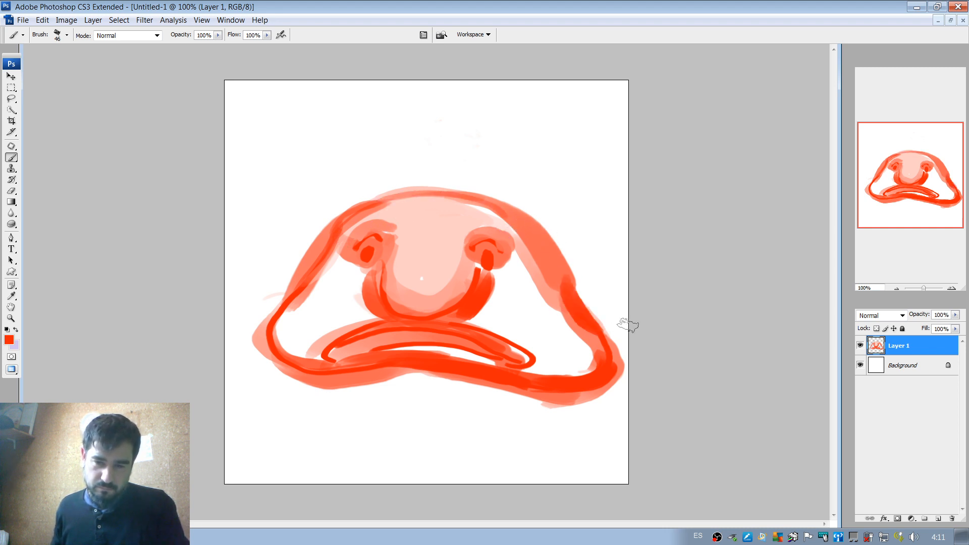
Shade the inner lower corners of both cheeks in sampled coral tones with the 46 px brush.
alt+click(307, 353)
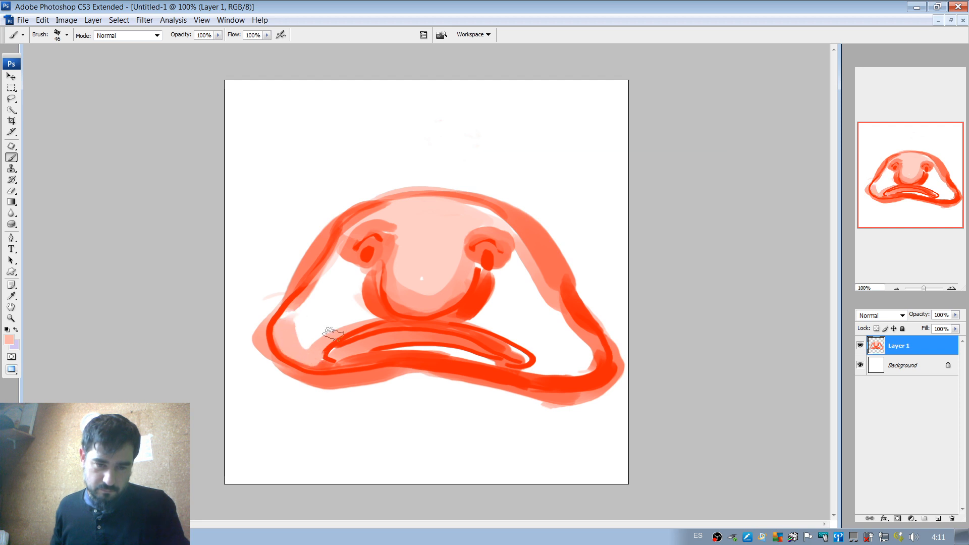
mouse_move(302, 358)
mouse_down()
mouse_move(388, 326)
mouse_move(331, 361)
mouse_move(289, 353)
mouse_move(331, 360)
mouse_up()
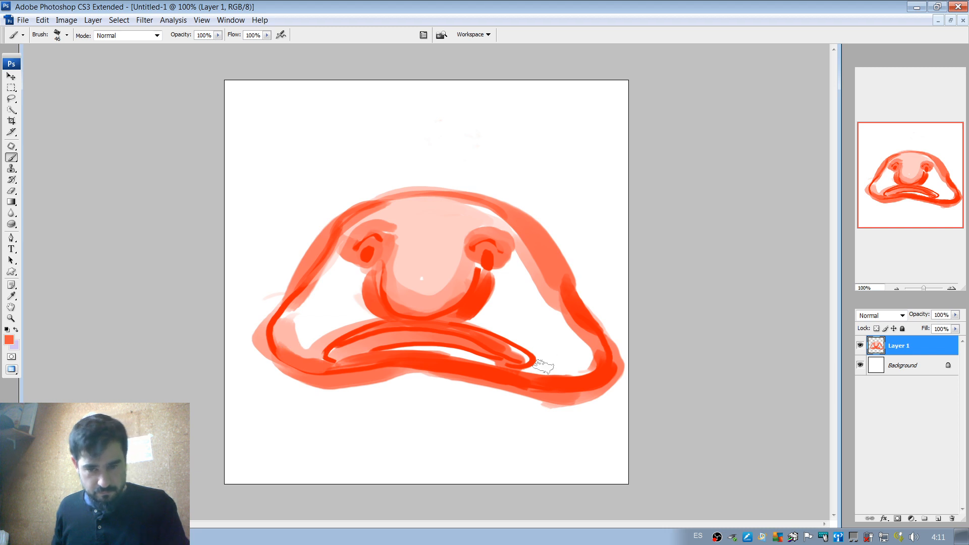
mouse_move(544, 374)
mouse_down()
mouse_move(591, 366)
mouse_move(574, 322)
mouse_up()
drag(541, 370, 570, 366)
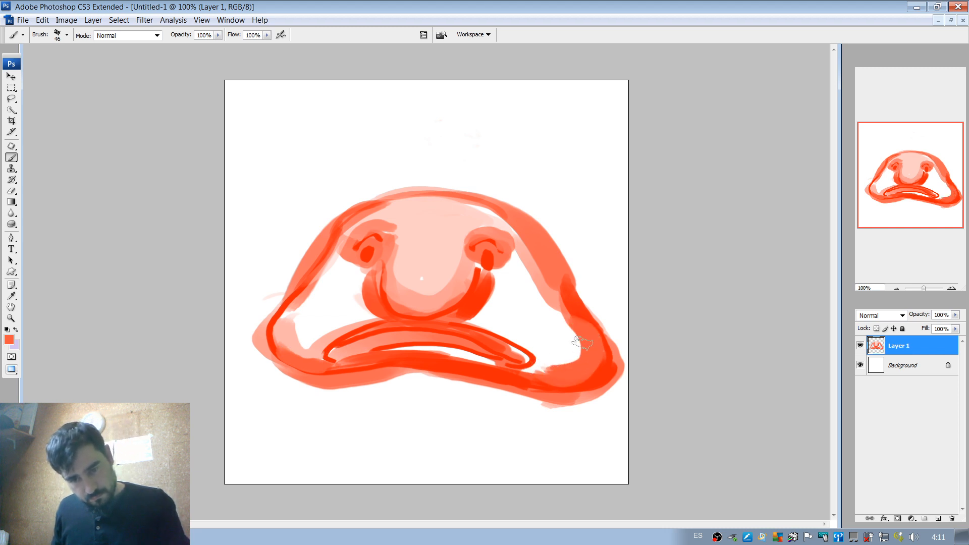
drag(566, 310, 570, 358)
Enlarge the brush to 76 px and widen the coral shading of the right cheek toward the mouth corner.
right_click(560, 353)
drag(630, 325, 635, 325)
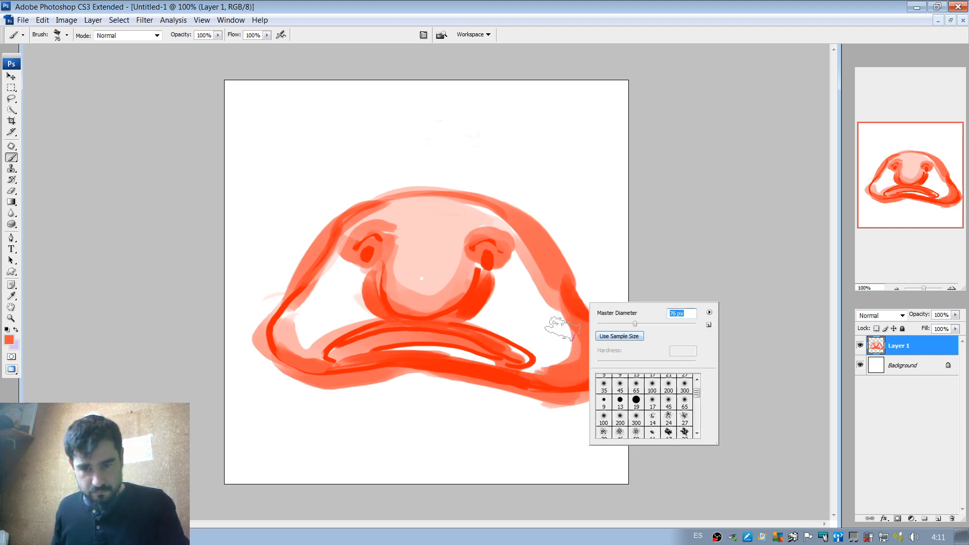
drag(558, 310, 540, 361)
drag(560, 309, 540, 363)
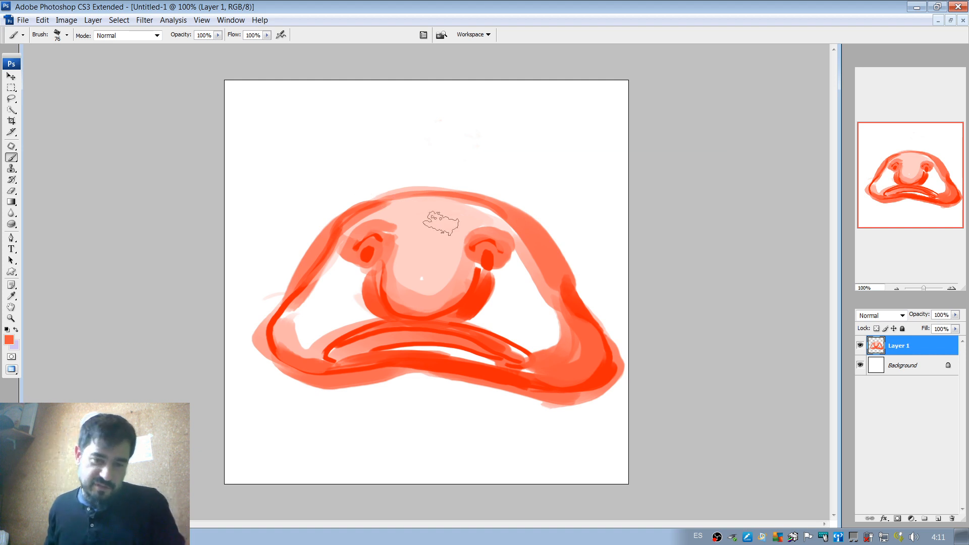
With a 46 px white brush, paint a highlight on the lower half of the nose and undo the last stroke.
key(alt)
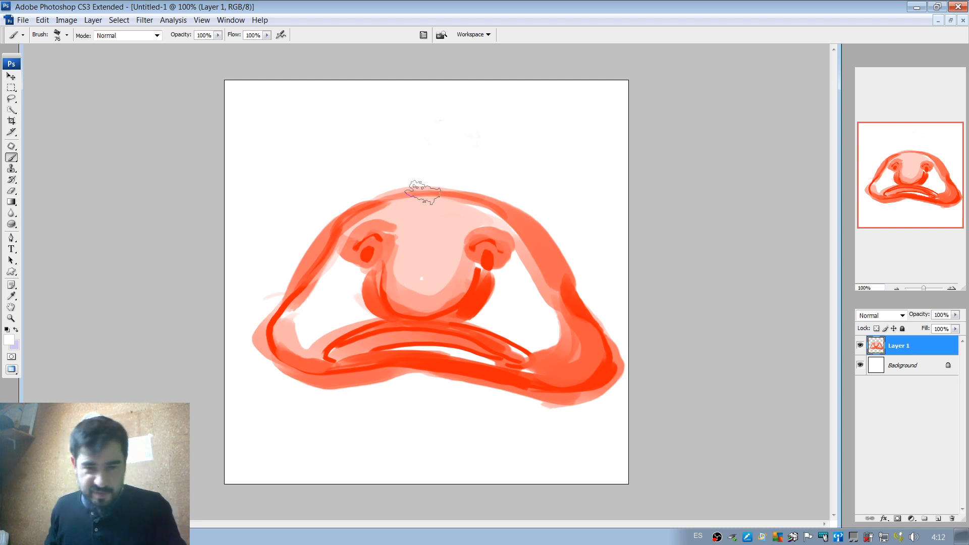
right_click(423, 222)
click(460, 246)
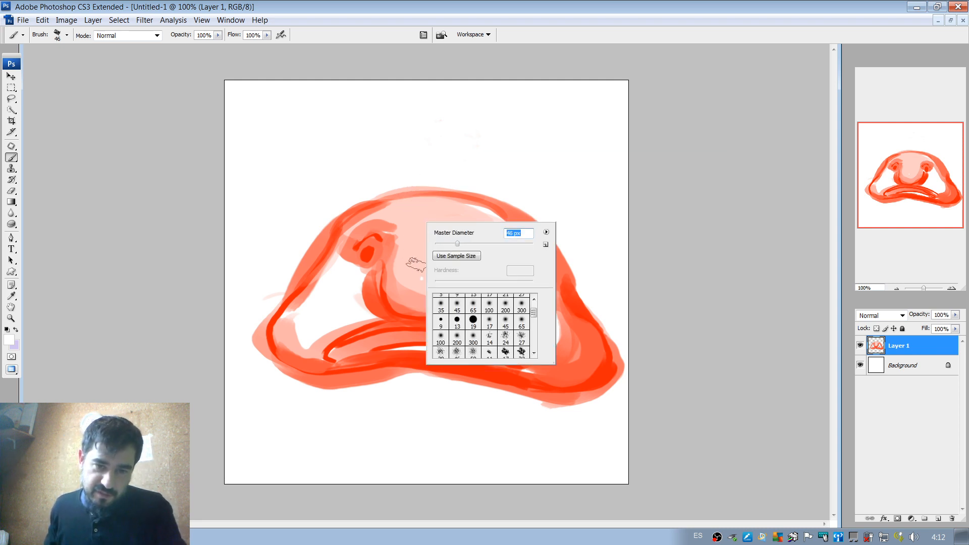
mouse_move(416, 266)
mouse_down()
mouse_move(429, 267)
mouse_move(419, 278)
mouse_up()
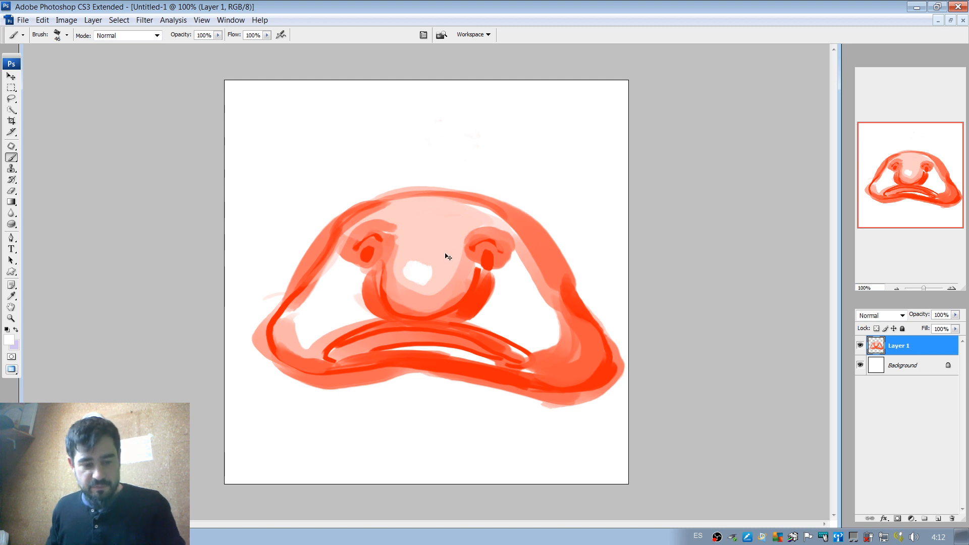
key(ctrl+z)
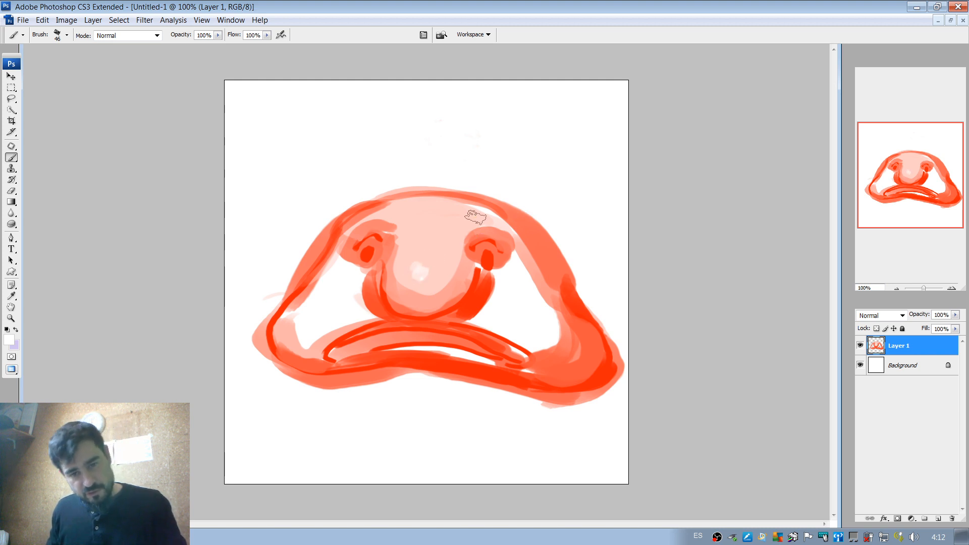
Try white strokes over the left cheek and undo them.
alt+click(288, 330)
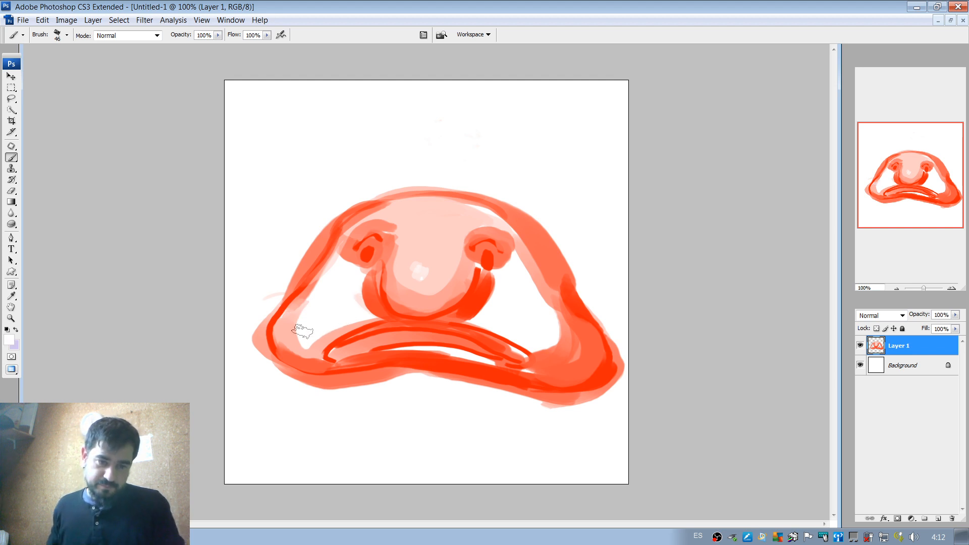
drag(289, 338, 325, 339)
key(ctrl+z)
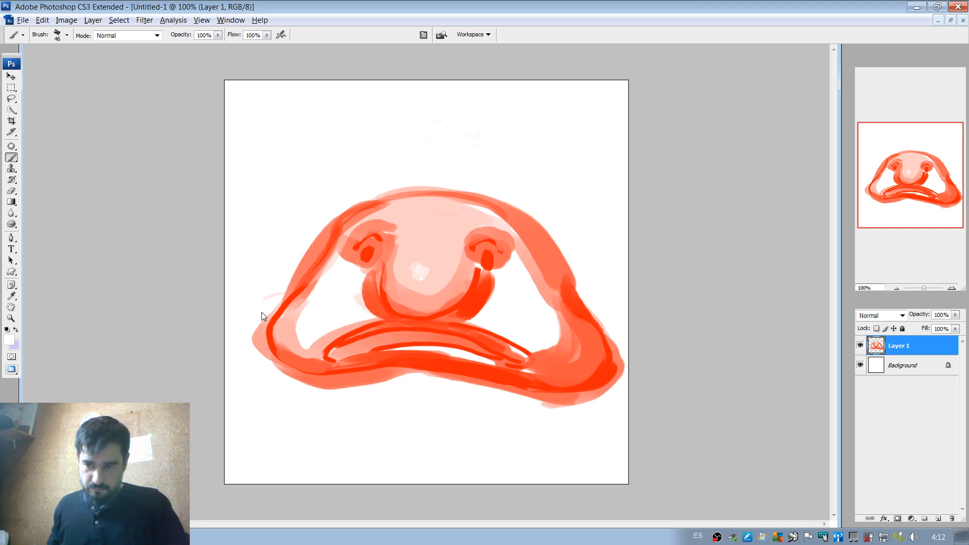
Trim the outer edges of the body's left side and the head's right side with a 22 px eraser.
key(alt+e)
key(Escape)
key(e)
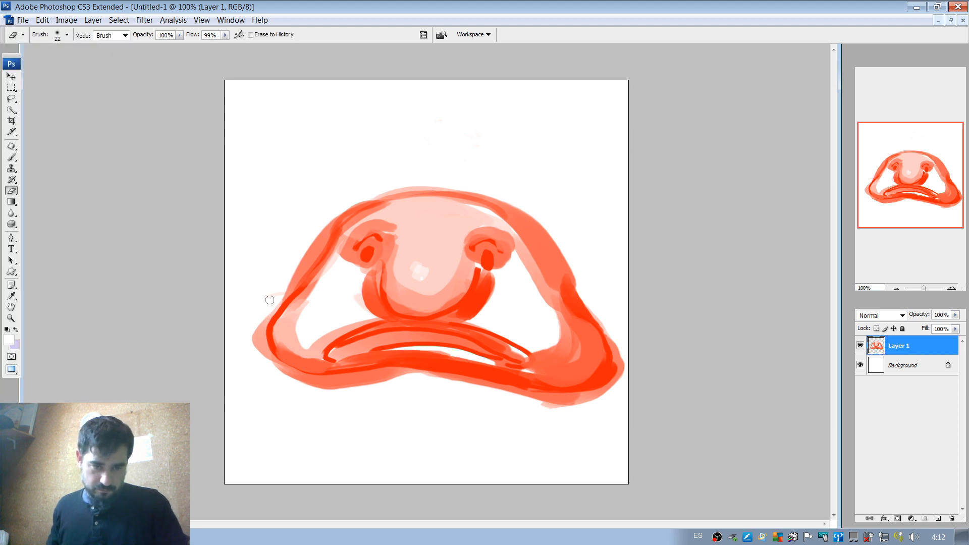
mouse_move(272, 309)
mouse_down()
mouse_move(265, 356)
mouse_move(256, 331)
mouse_up()
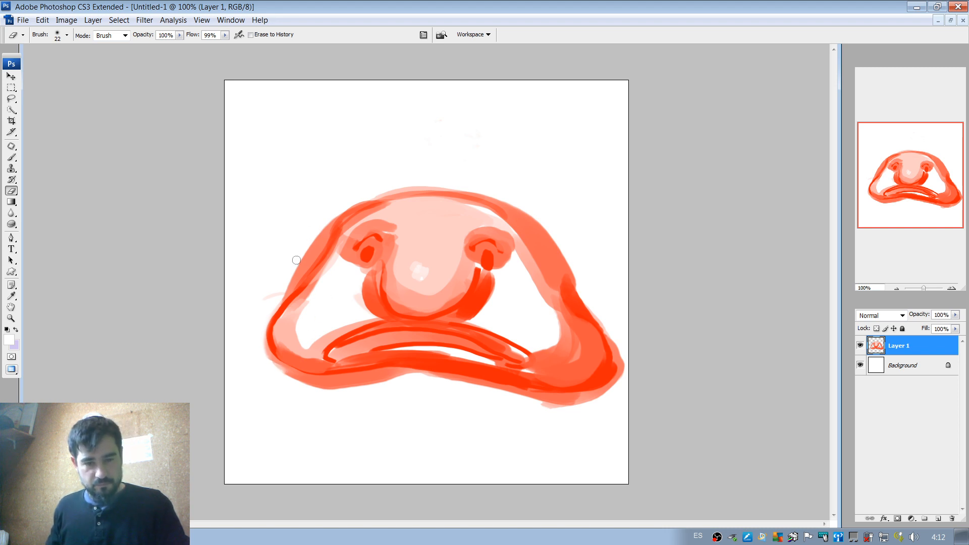
mouse_move(296, 260)
mouse_down()
mouse_move(323, 217)
mouse_move(294, 272)
mouse_up()
mouse_move(340, 215)
mouse_down()
mouse_move(276, 297)
mouse_move(305, 247)
mouse_move(275, 304)
mouse_up()
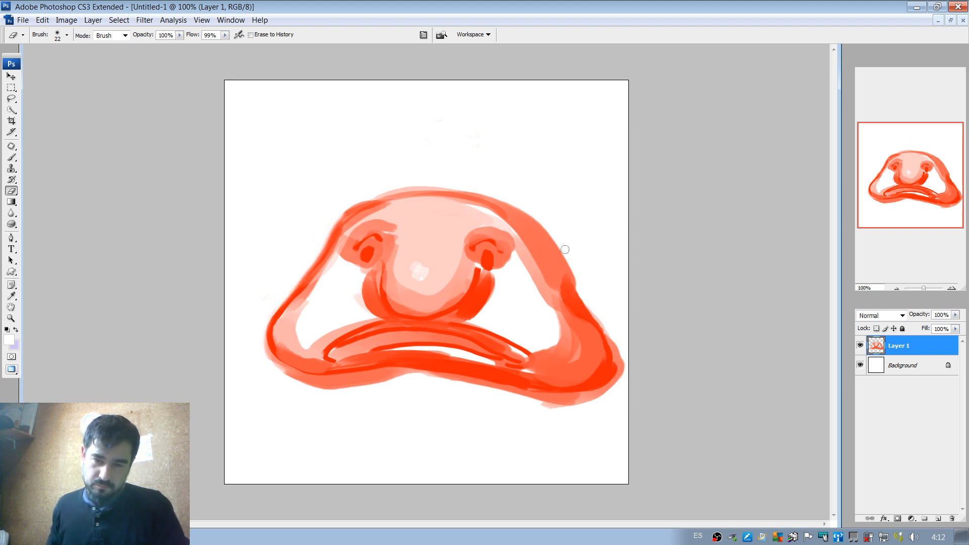
mouse_move(564, 249)
mouse_down()
mouse_move(582, 285)
mouse_move(607, 281)
mouse_up()
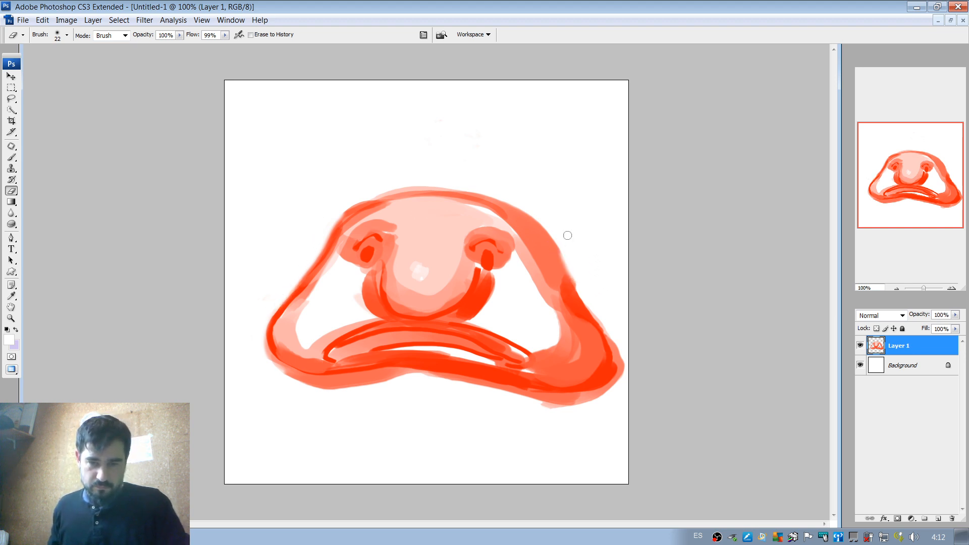
Switch the eraser to the hard 13 px tip and trim the outer edge of the head's right side.
right_click(598, 206)
drag(700, 299, 700, 288)
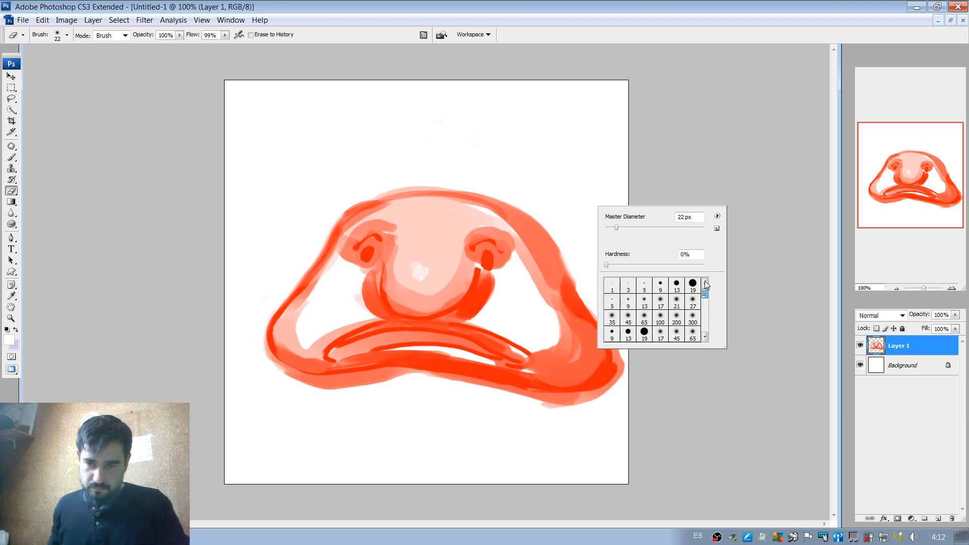
click(676, 285)
click(562, 237)
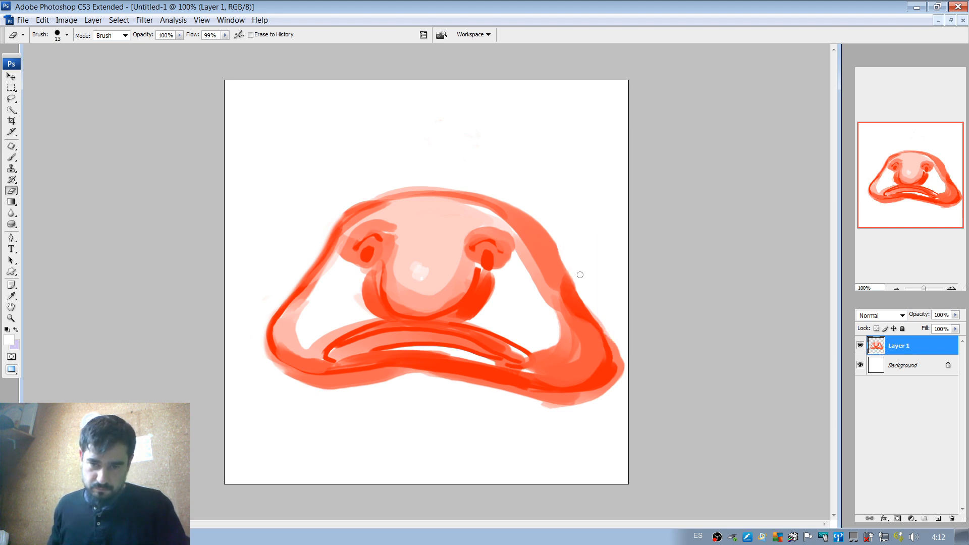
With a 93 px brush, fill the white area of the right cheek with light coral.
key(b)
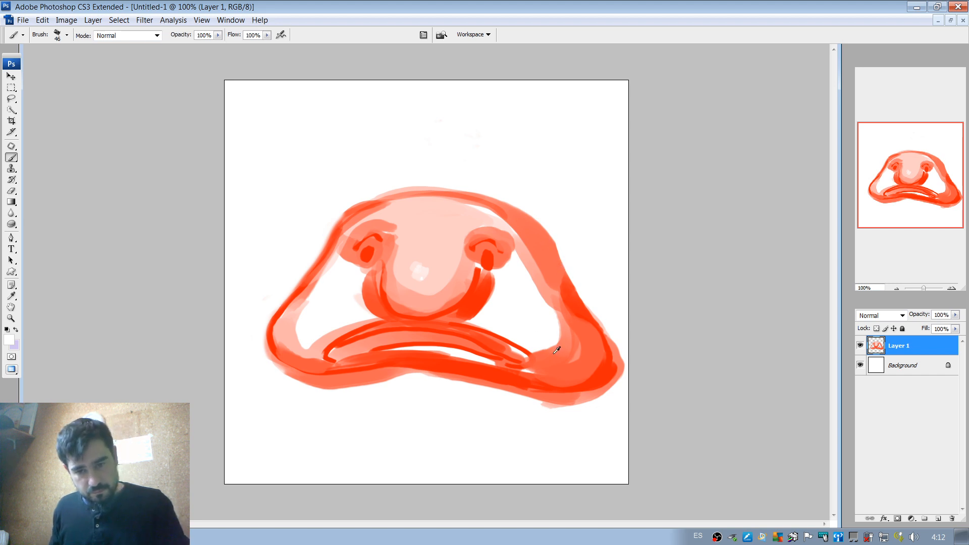
right_click(543, 271)
click(597, 283)
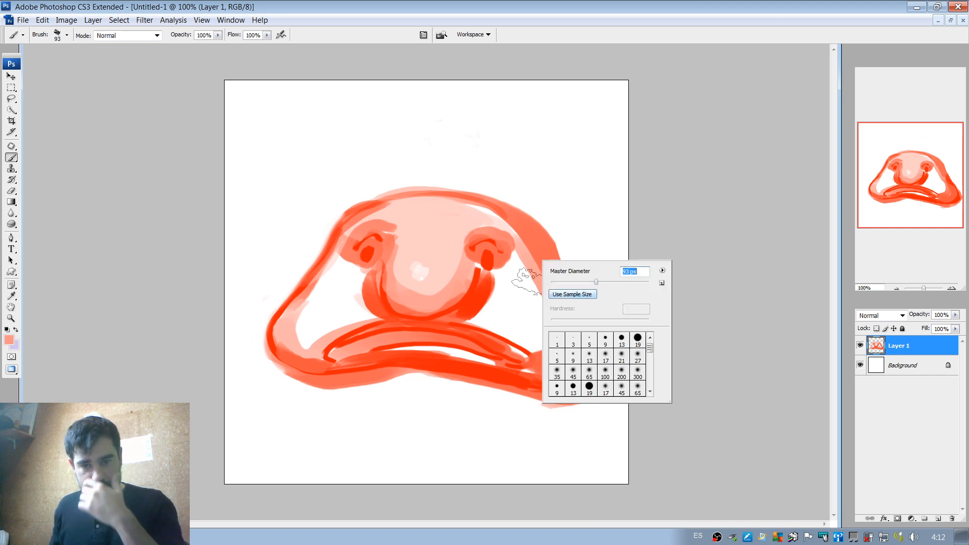
mouse_move(501, 306)
mouse_down()
mouse_move(516, 279)
mouse_move(485, 318)
mouse_move(538, 339)
mouse_move(503, 323)
mouse_move(538, 355)
mouse_move(538, 319)
mouse_up()
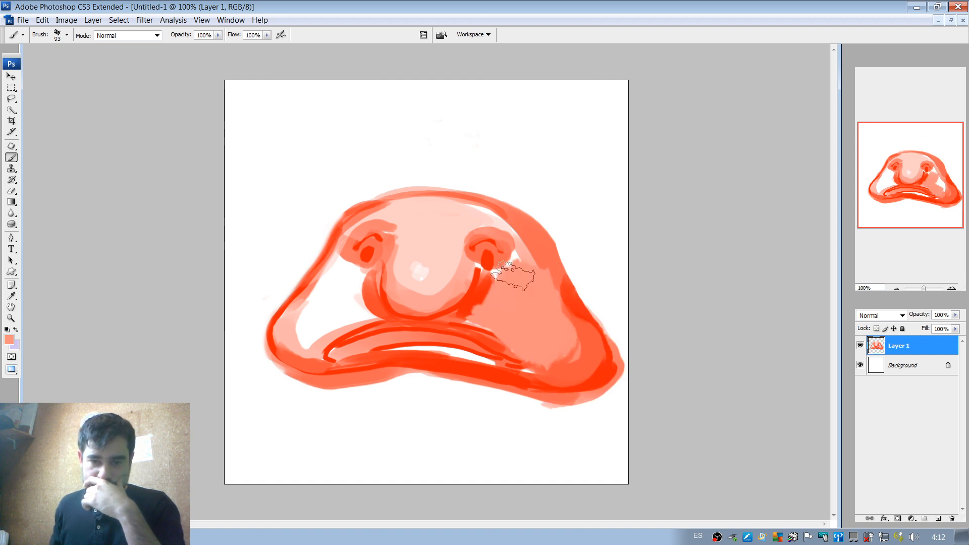
Reduce the brush to 47 px and paint coral over the white gap between the right eye and the cheek.
right_click(535, 263)
click(570, 281)
drag(569, 281, 566, 282)
click(508, 276)
drag(515, 259, 522, 276)
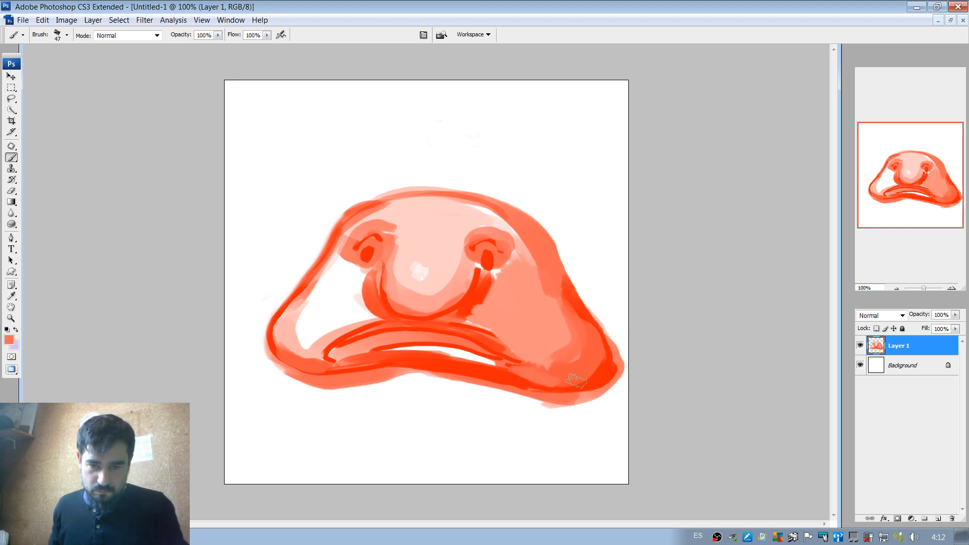
Cover the white gap along the lower lip with coral and blend the right mouth corner into the cheek.
mouse_move(437, 349)
mouse_down()
mouse_move(397, 352)
mouse_move(530, 375)
mouse_move(588, 368)
mouse_up()
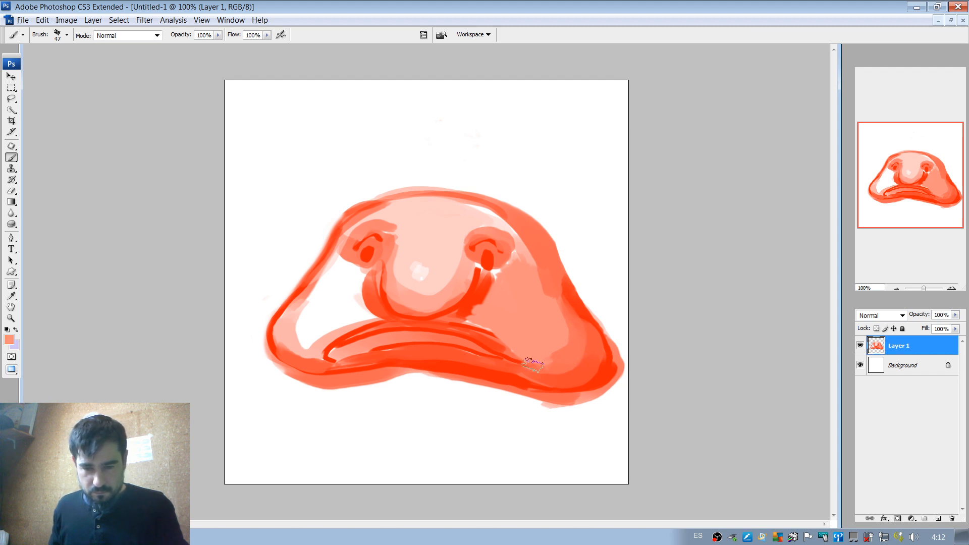
mouse_move(534, 365)
mouse_down()
mouse_move(559, 306)
mouse_move(592, 349)
mouse_move(576, 312)
mouse_move(547, 369)
mouse_up()
alt+click(594, 343)
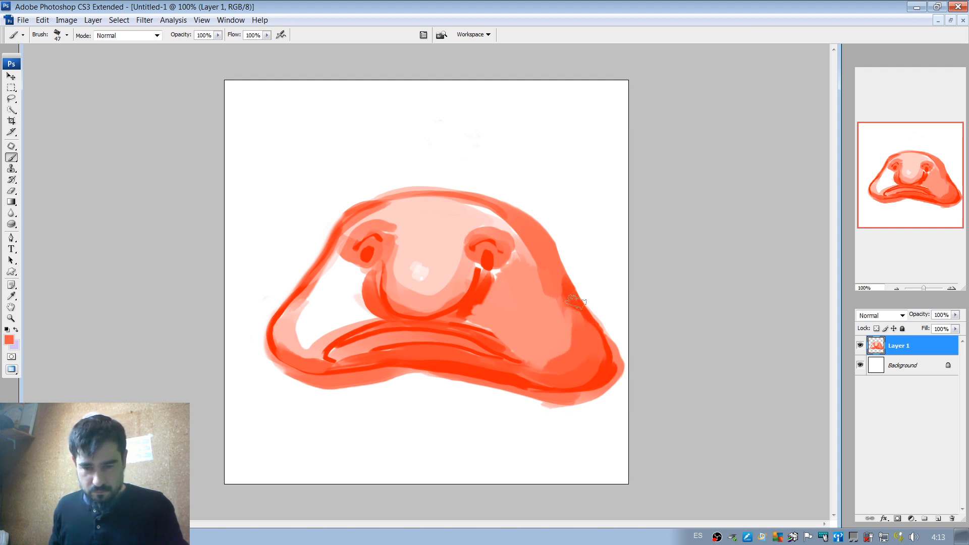
Enlarge the brush to 75 px, deepen the lower right cheek with red and shade its outer edge in coral.
right_click(580, 319)
drag(612, 339, 615, 339)
mouse_move(558, 304)
mouse_down()
mouse_move(554, 296)
mouse_move(535, 355)
mouse_move(581, 374)
mouse_move(587, 337)
mouse_move(569, 298)
mouse_up()
alt+click(585, 382)
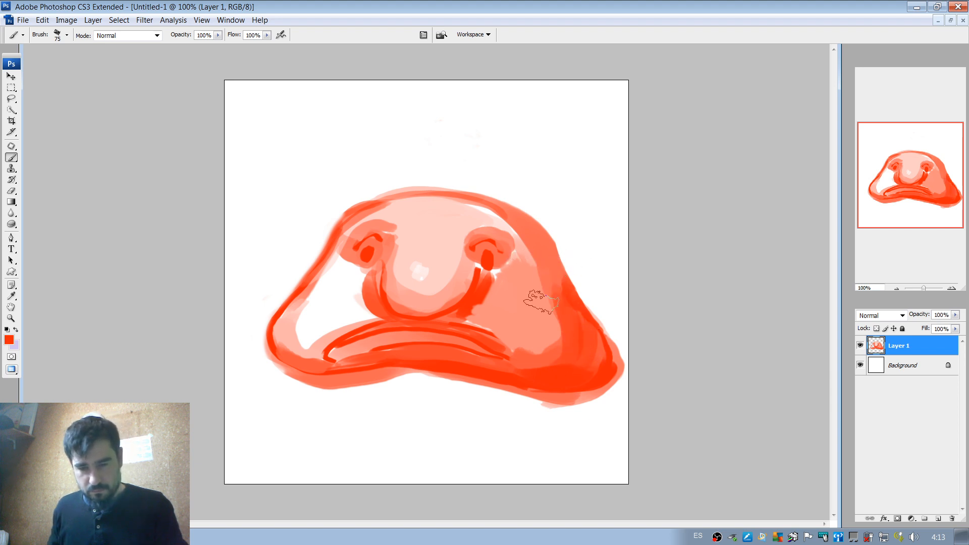
alt+click(553, 261)
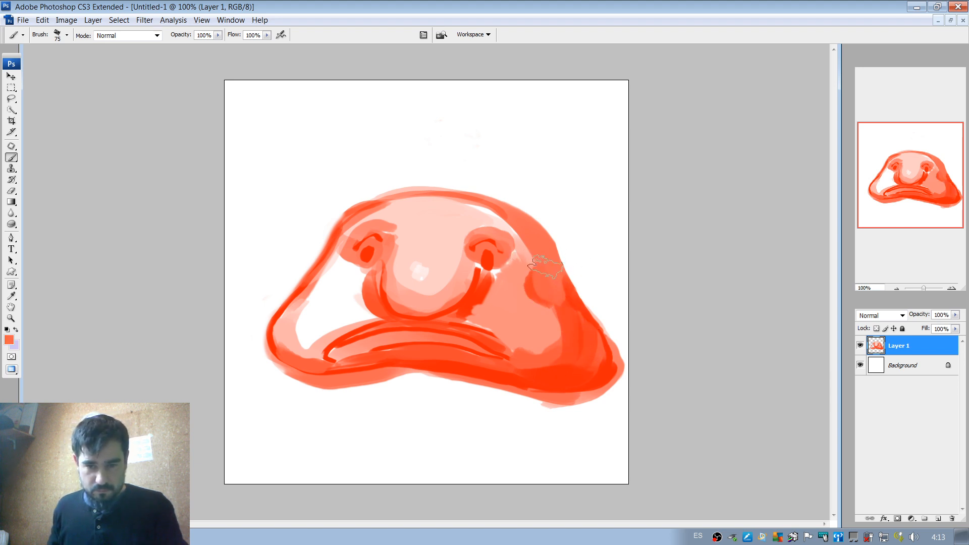
drag(541, 236, 566, 315)
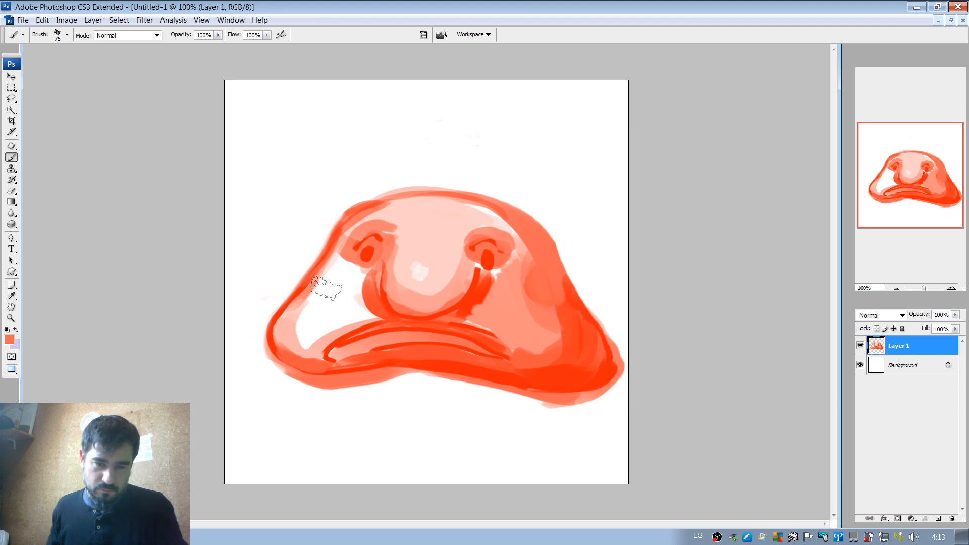
Fill the left cheek with coral using the 75 px brush, leaving a white highlight below the left eye.
drag(330, 269, 296, 328)
alt+click(340, 306)
mouse_move(331, 289)
mouse_down()
mouse_move(337, 280)
mouse_move(325, 294)
mouse_up()
alt+click(307, 313)
mouse_move(291, 333)
mouse_down()
mouse_move(363, 318)
mouse_move(360, 283)
mouse_move(308, 334)
mouse_move(351, 317)
mouse_move(315, 346)
mouse_move(373, 318)
mouse_up()
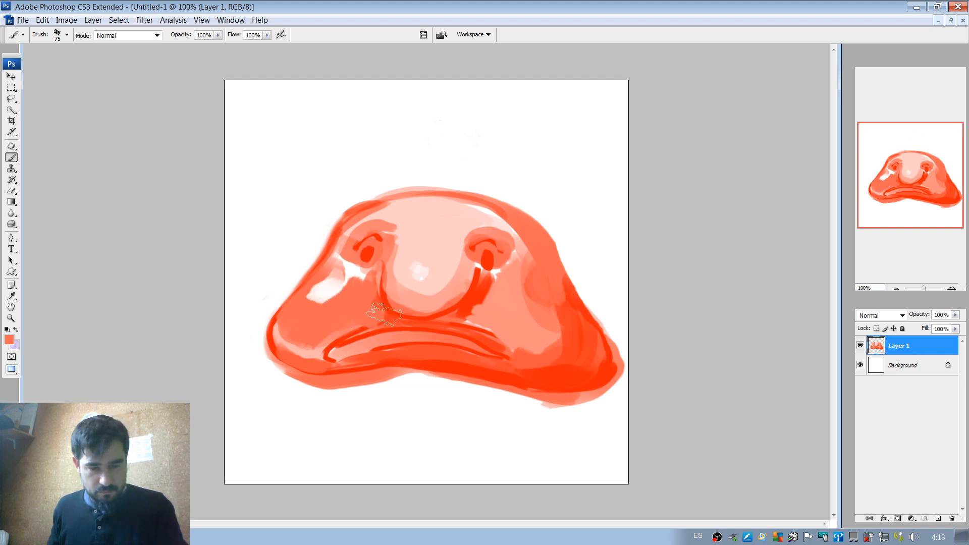
Brush lighter coral between the left cheek and the upper lip, undoing the last stroke.
alt+click(344, 352)
drag(317, 339, 379, 313)
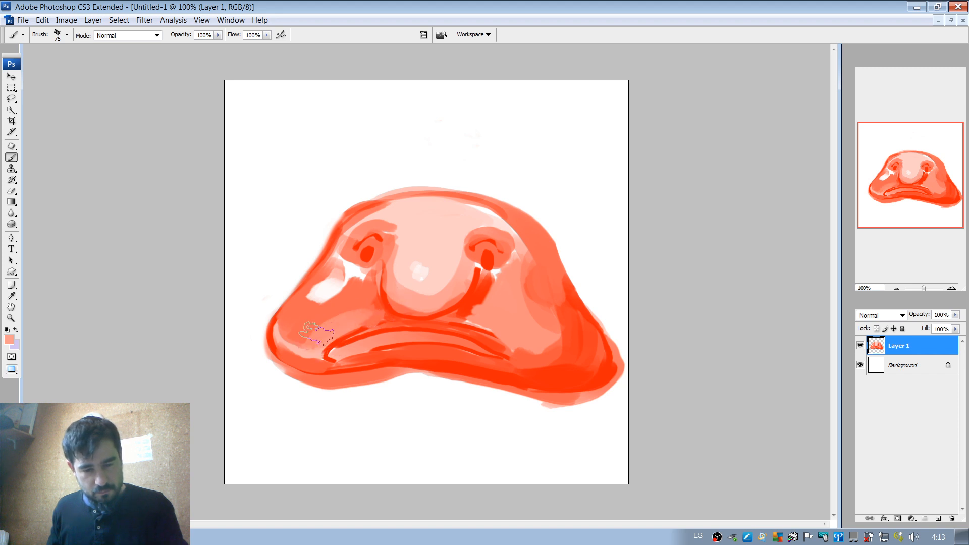
alt+click(308, 320)
drag(300, 346, 323, 343)
key(ctrl+z)
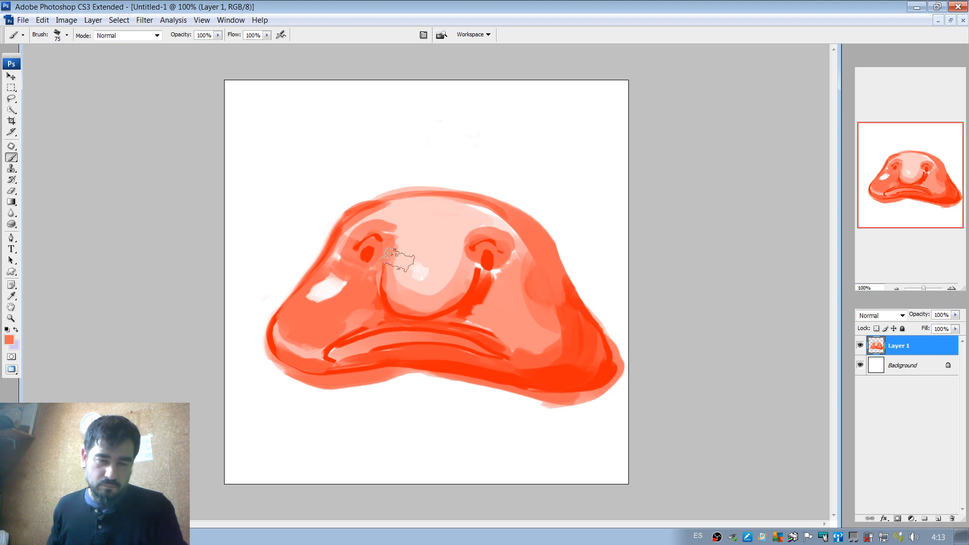
Try a 137 px brush, reduce it to 58 px and soften the left cheek's white highlight with light pink and coral.
right_click(357, 266)
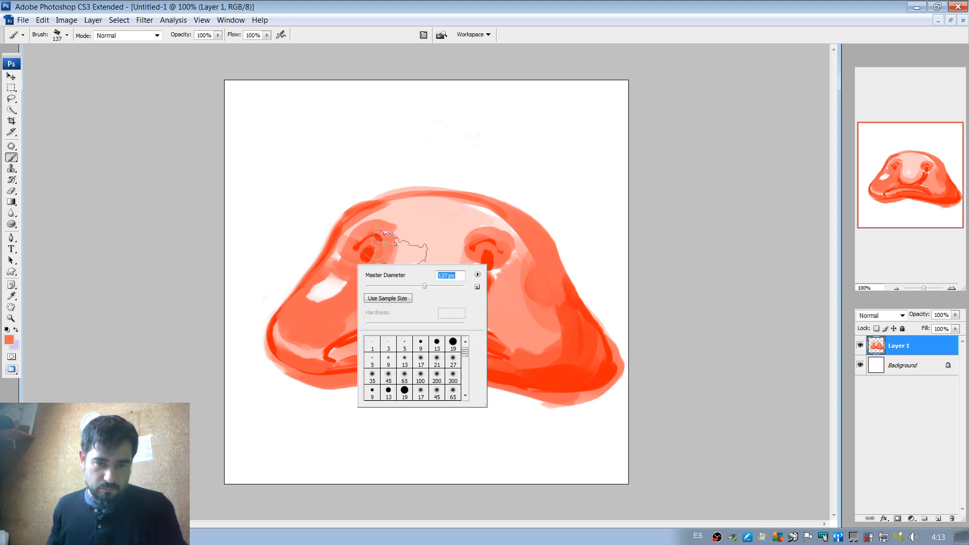
alt+click(395, 253)
mouse_move(334, 293)
mouse_down()
mouse_move(411, 257)
mouse_move(327, 279)
mouse_move(339, 304)
mouse_move(348, 272)
mouse_move(348, 302)
mouse_move(366, 281)
mouse_move(307, 314)
mouse_up()
right_click(374, 236)
click(403, 268)
click(412, 257)
alt+click(323, 319)
alt+click(331, 289)
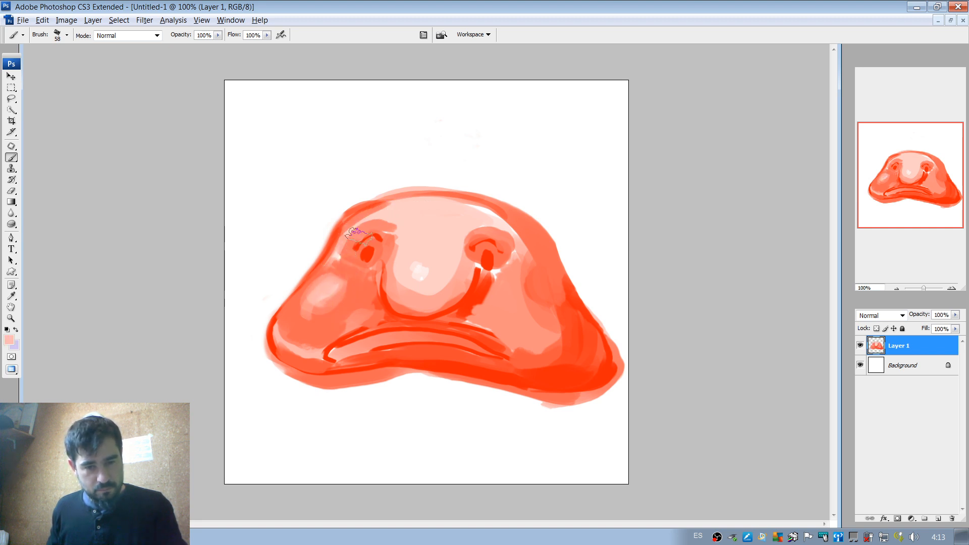
Blend light pink over the upper right side of the head and try coral strokes beside the right eye.
drag(345, 247, 377, 208)
key(ctrl+z)
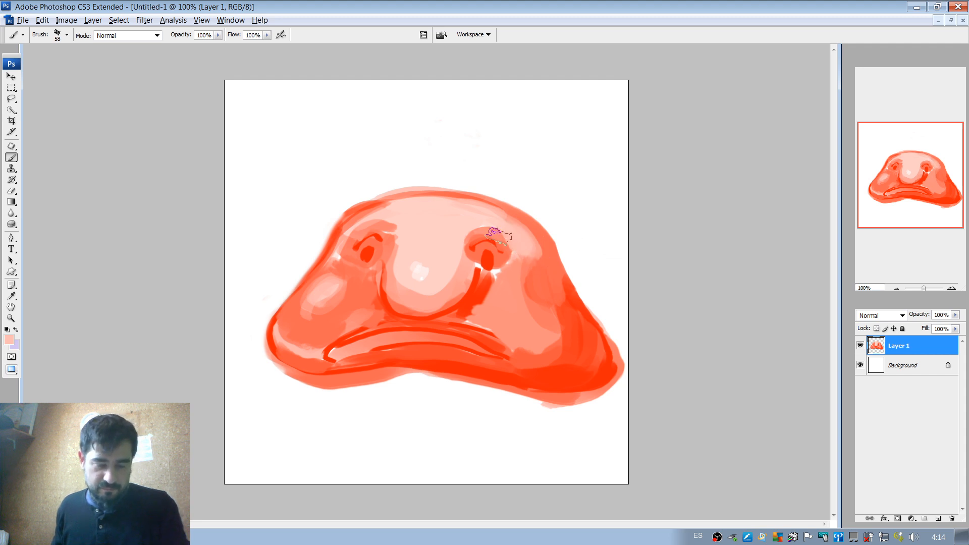
alt+click(505, 252)
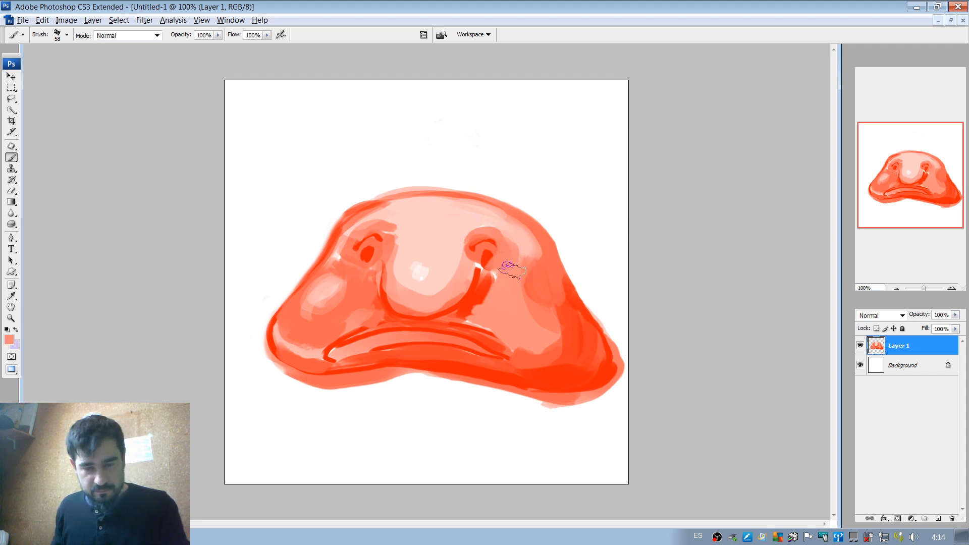
alt+click(509, 254)
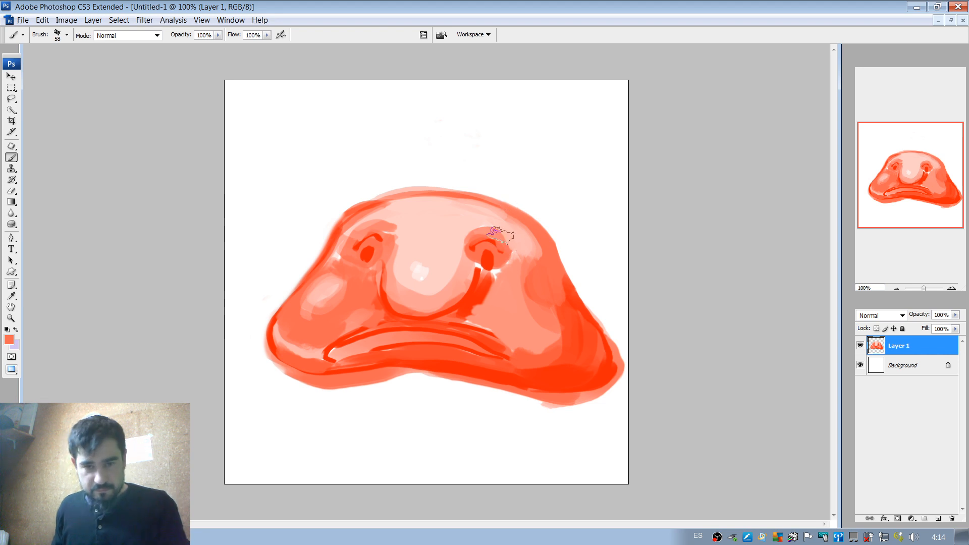
With a 43 px brush, paint coral around the bottom of the right eye and solid red in the fold below it.
right_click(525, 255)
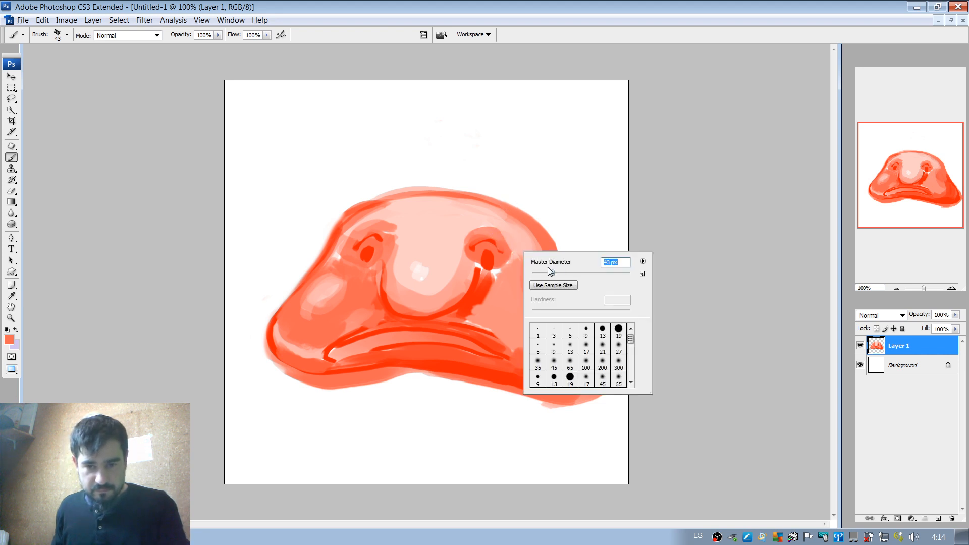
key(Return)
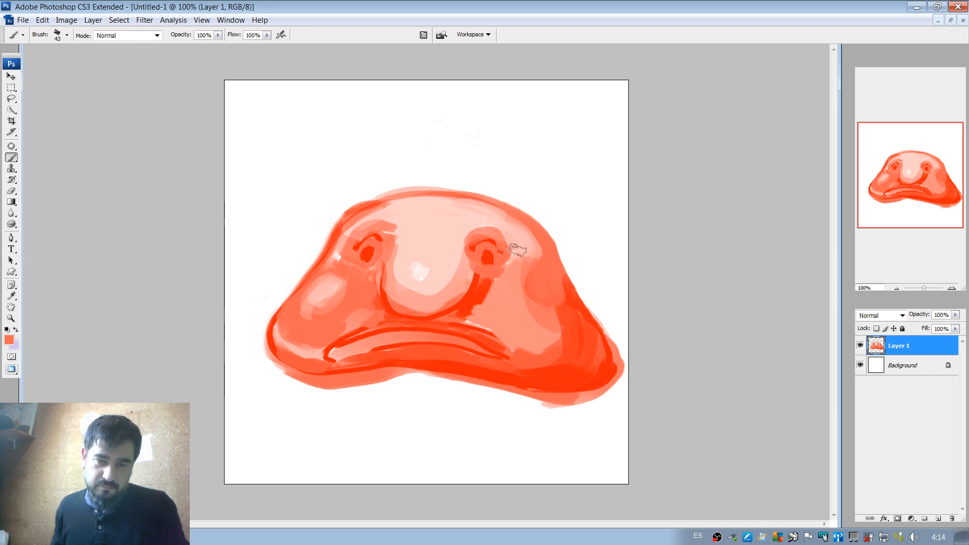
alt+click(486, 286)
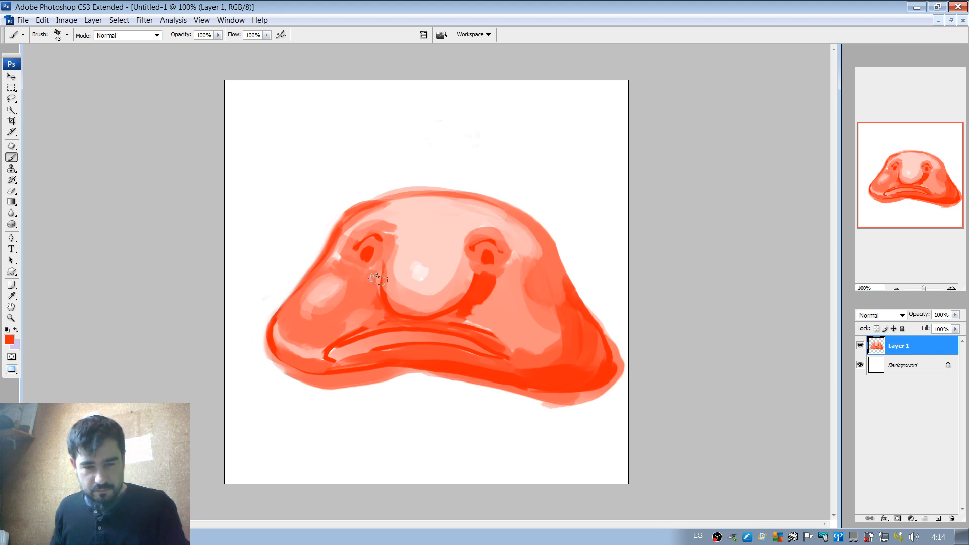
Deepen the red shadow around the underside of the nose, undoing one stroke and repainting toward the right fold.
mouse_move(378, 278)
mouse_down()
mouse_move(379, 301)
mouse_move(411, 316)
mouse_up()
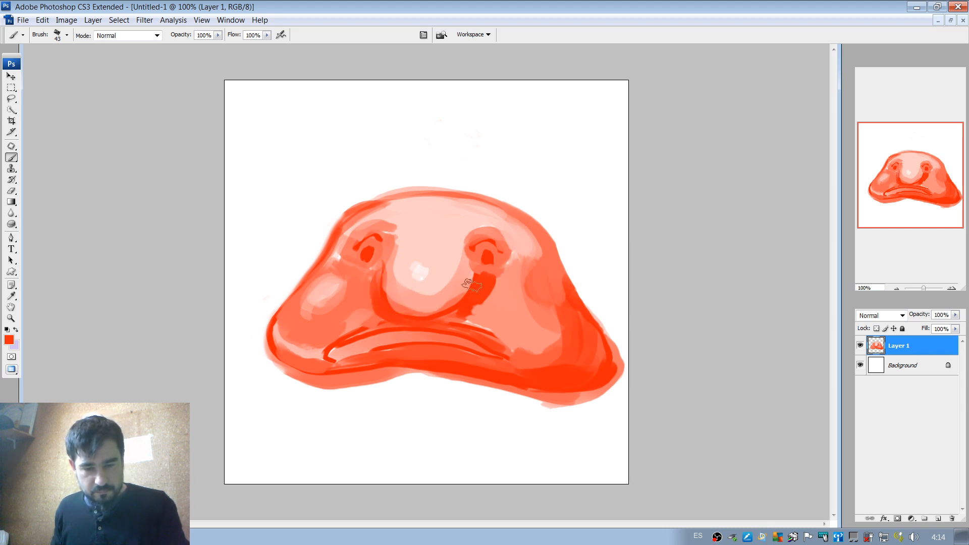
key(ctrl+z)
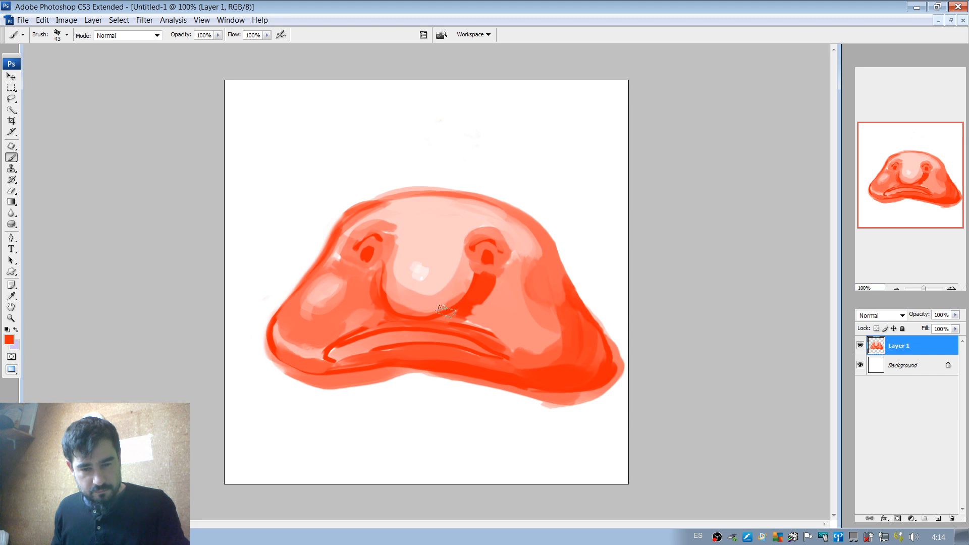
drag(434, 321, 477, 285)
key(alt)
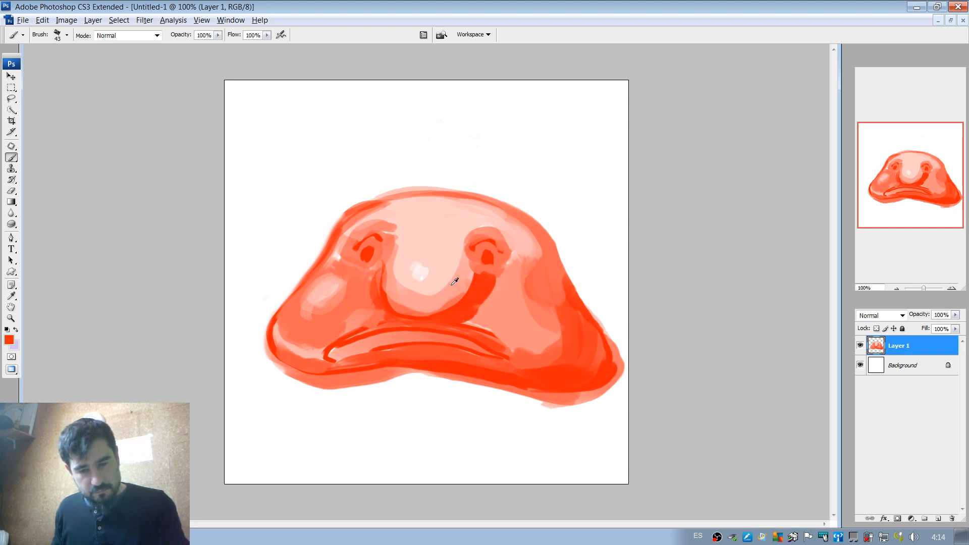
Reduce the brush to 21 px and thicken the right pupil and both upper eyelid lines in red.
right_click(508, 253)
drag(534, 272, 526, 273)
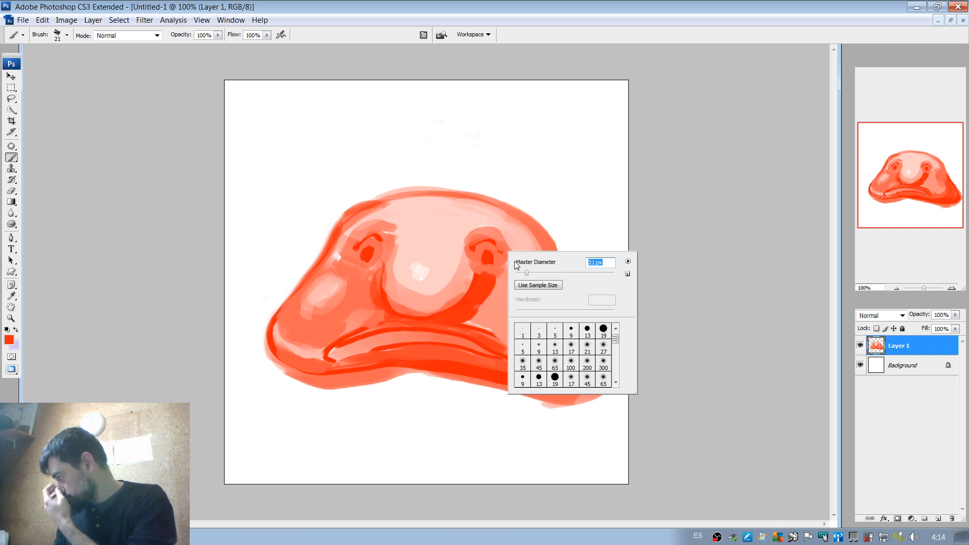
click(479, 264)
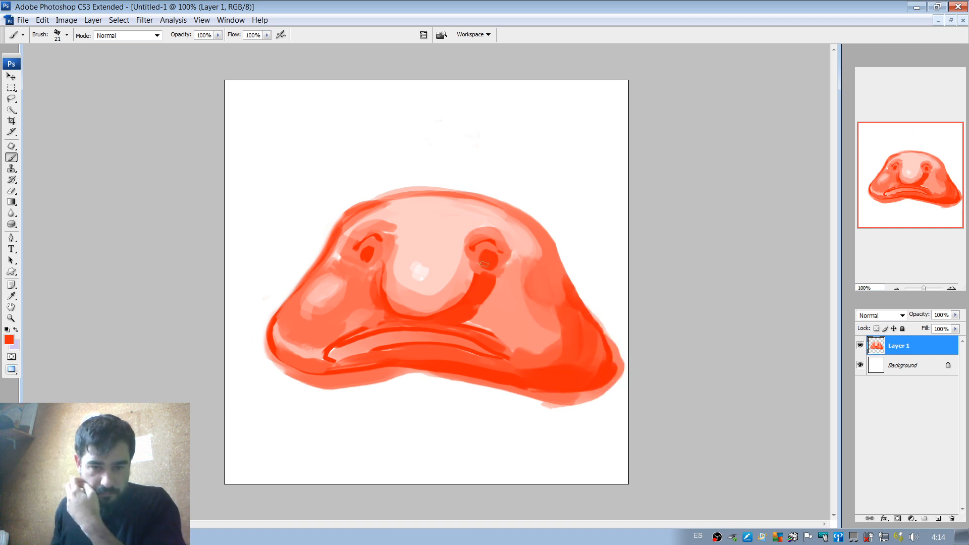
drag(479, 249, 498, 244)
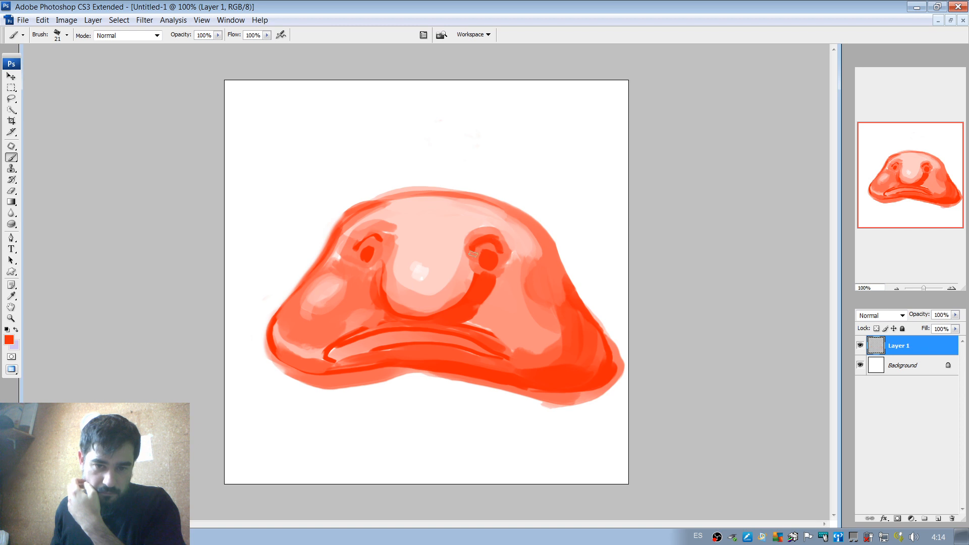
drag(380, 240, 372, 237)
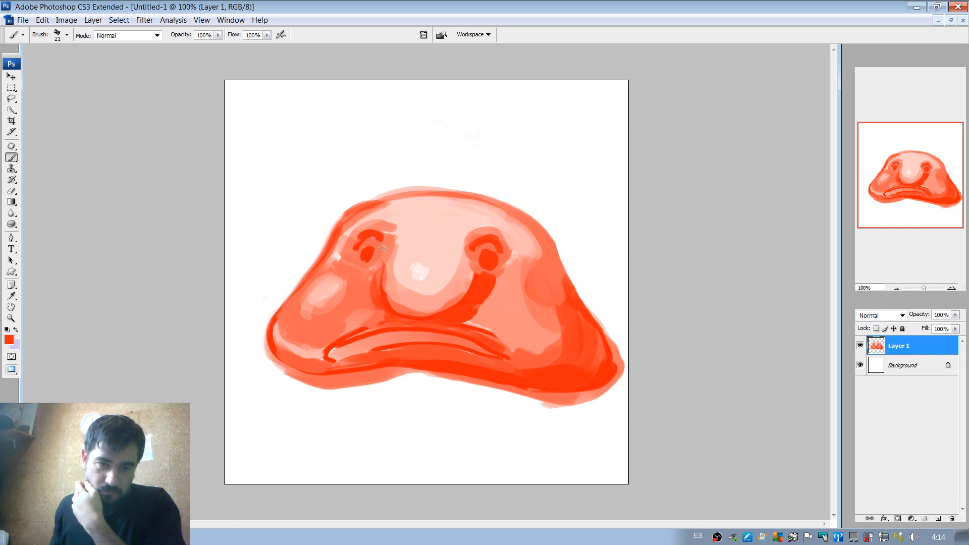
Sample light pink and paint highlights on both upper eyelids.
key(alt)
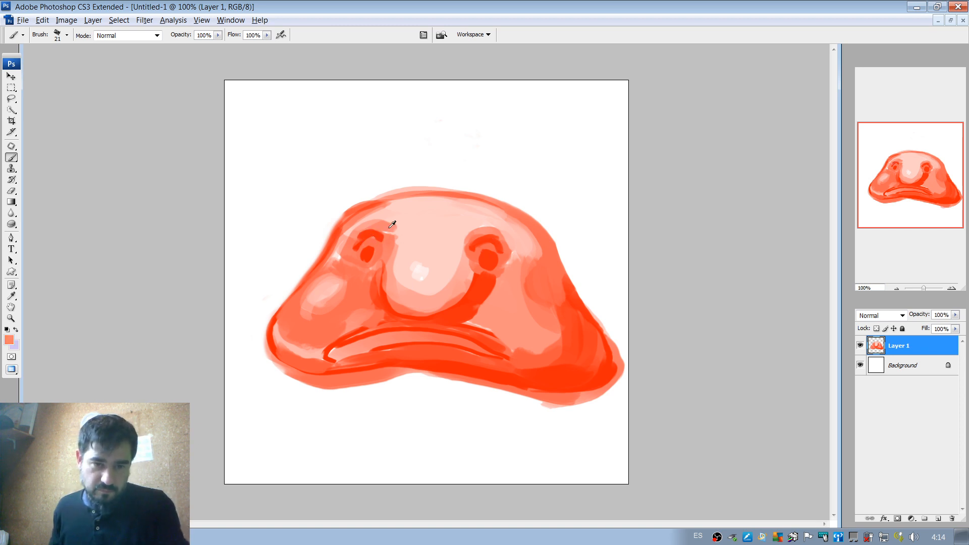
mouse_move(355, 237)
mouse_down()
mouse_move(380, 235)
mouse_move(357, 235)
mouse_up()
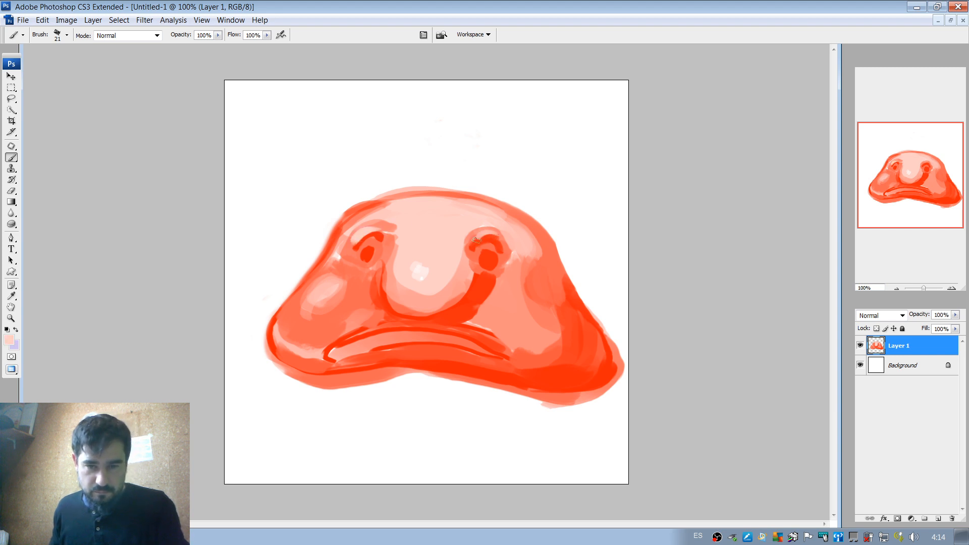
alt+click(500, 240)
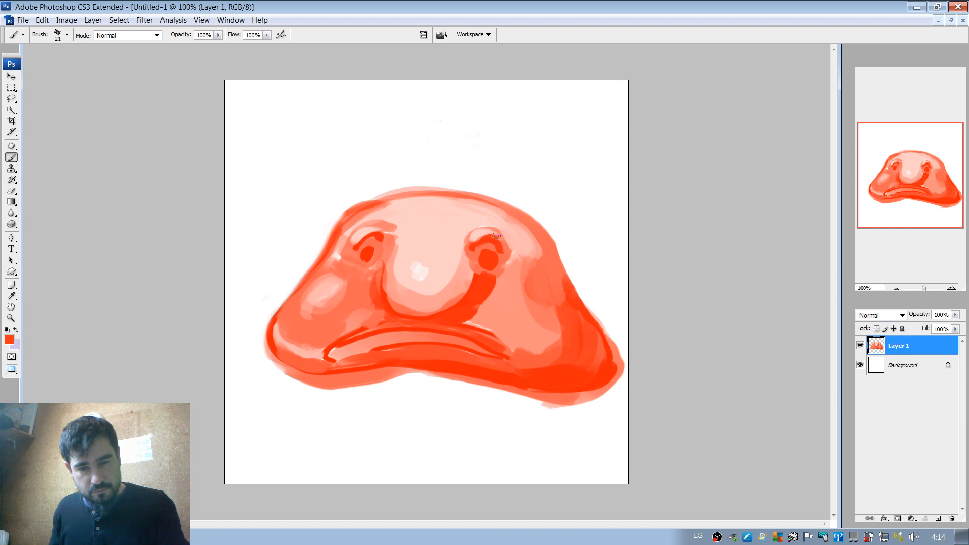
Outline the right upper eyelid in red, try light pink over it and undo the last two strokes.
mouse_move(498, 233)
mouse_down()
mouse_move(470, 241)
mouse_move(492, 227)
mouse_move(490, 245)
mouse_up()
alt+click(483, 230)
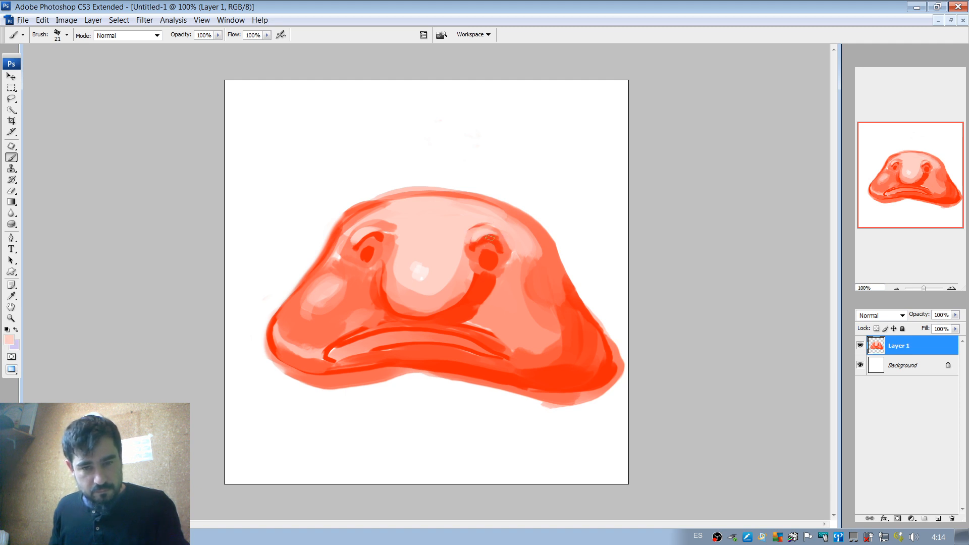
key(ctrl+alt+z)
key(ctrl+alt+z)
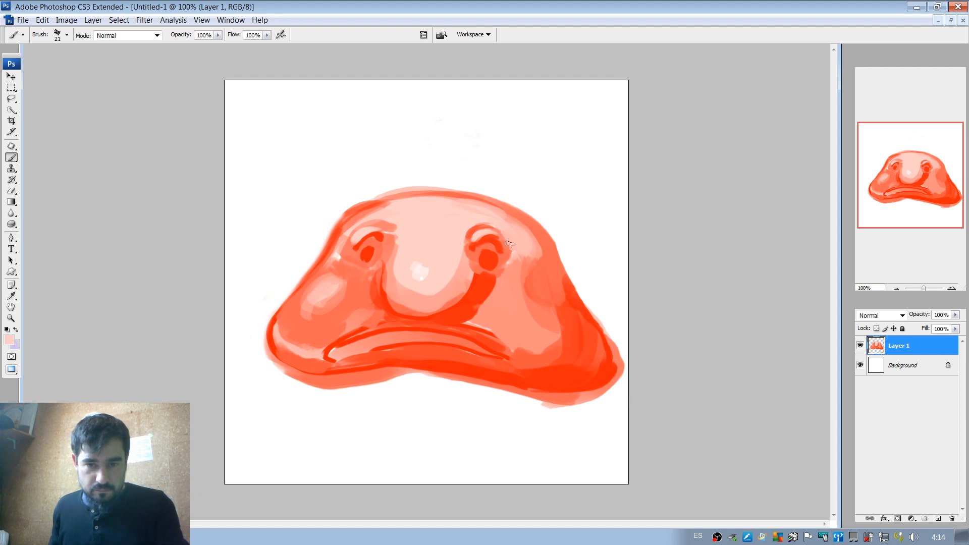
Set the brush to 28 px and soften the right upper eyelid into the forehead with light coral.
right_click(516, 234)
drag(536, 259, 539, 260)
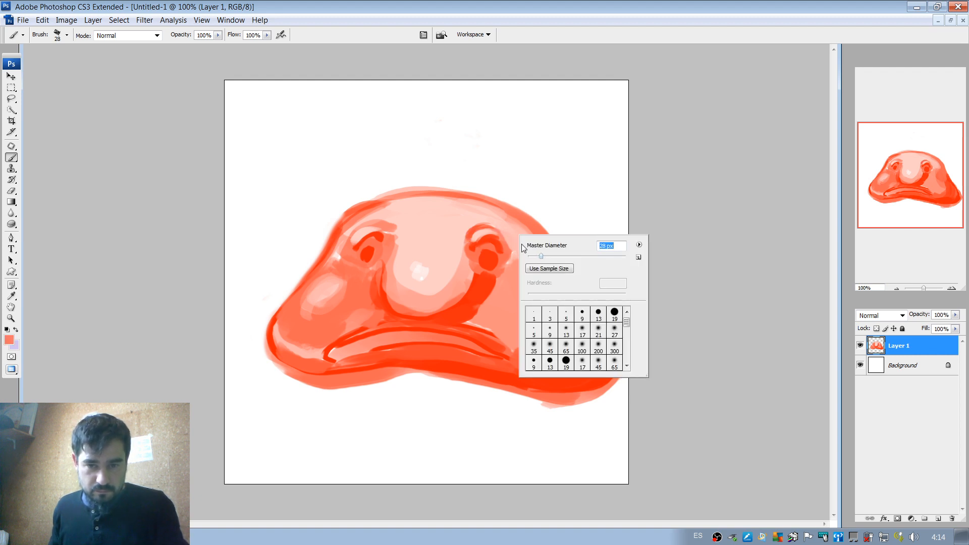
drag(492, 231, 474, 246)
alt+click(493, 232)
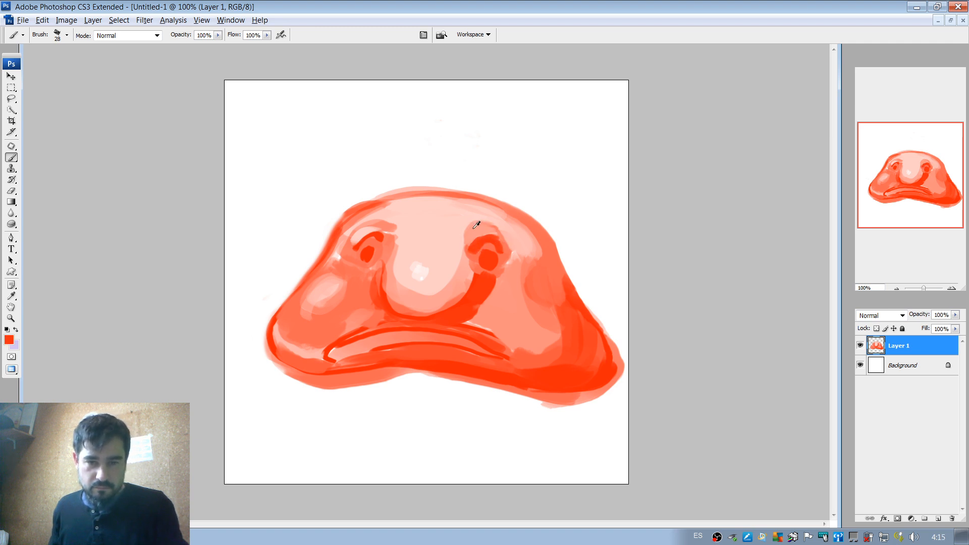
drag(476, 218, 473, 243)
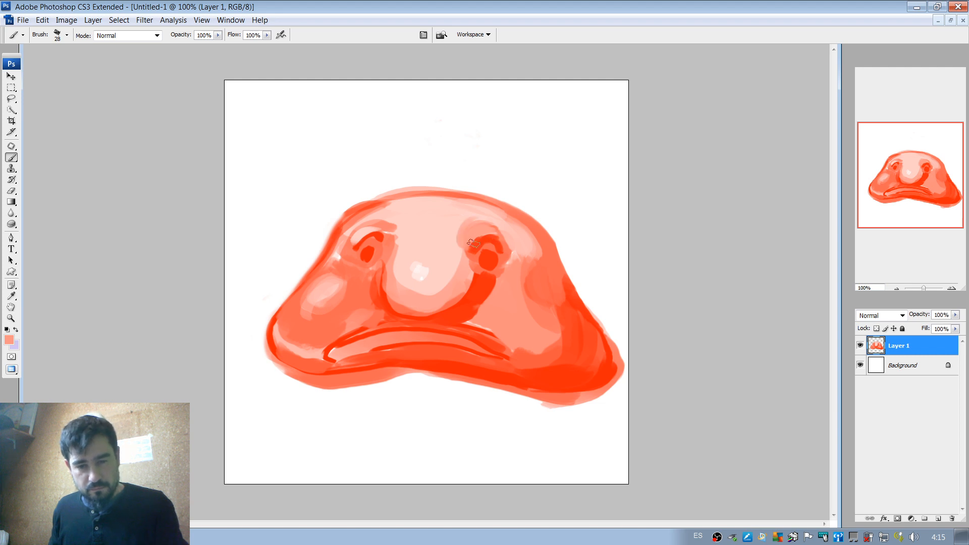
Blend the right edge of the nose into the red fold below the right eye with sampled coral tones.
drag(460, 284, 429, 303)
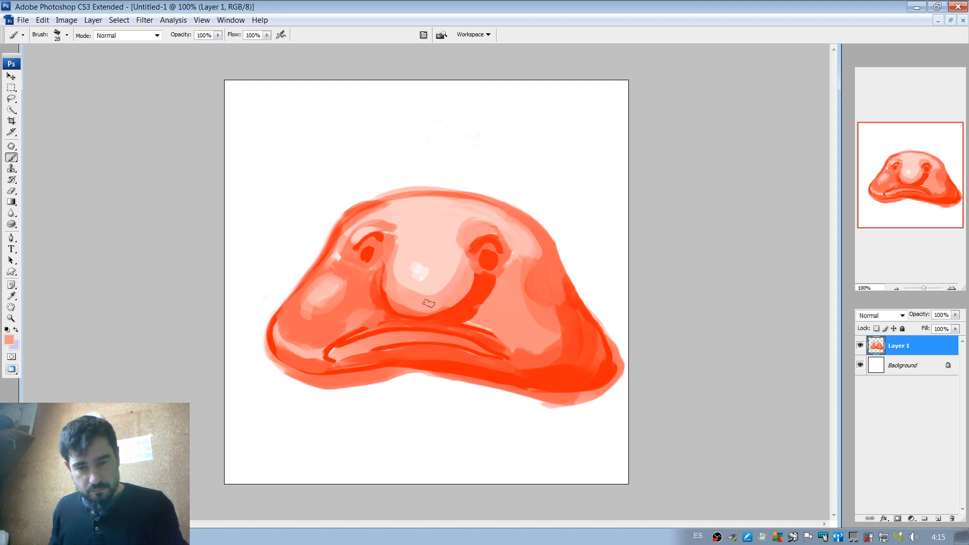
alt+click(484, 273)
drag(475, 277, 430, 292)
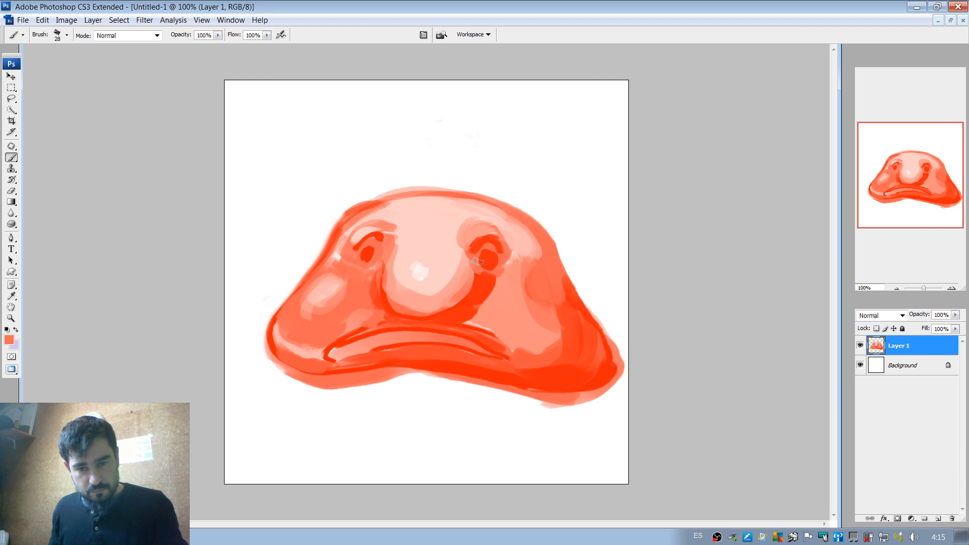
drag(477, 261, 433, 307)
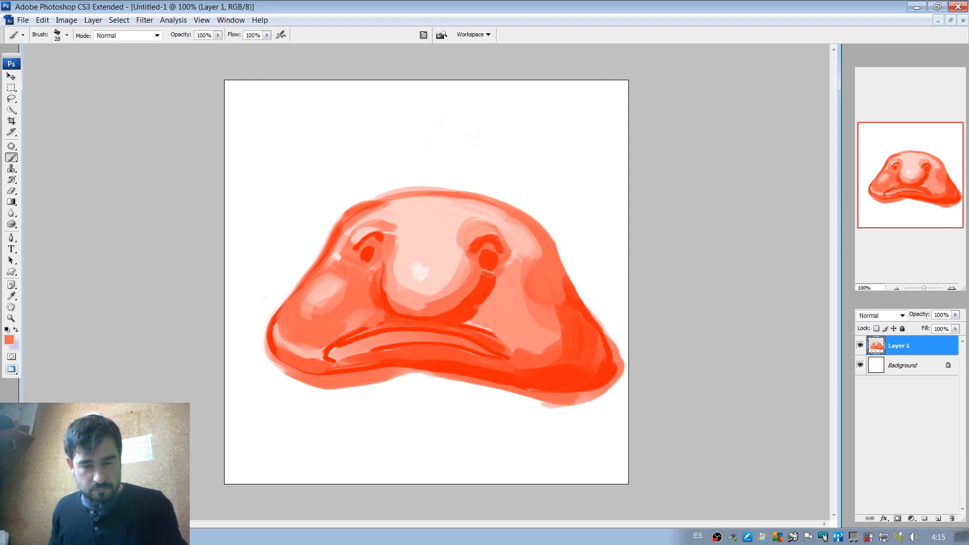
Paint light pink and coral around the outer side of the right eye and soften the cheek beside the nose fold.
alt+click(516, 242)
mouse_move(496, 234)
mouse_down()
mouse_move(507, 239)
mouse_move(507, 260)
mouse_up()
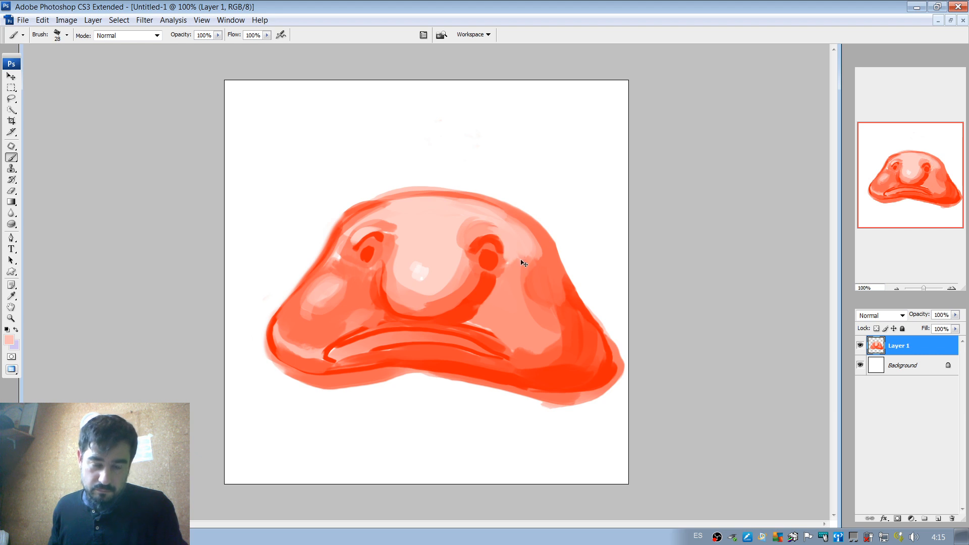
alt+click(524, 263)
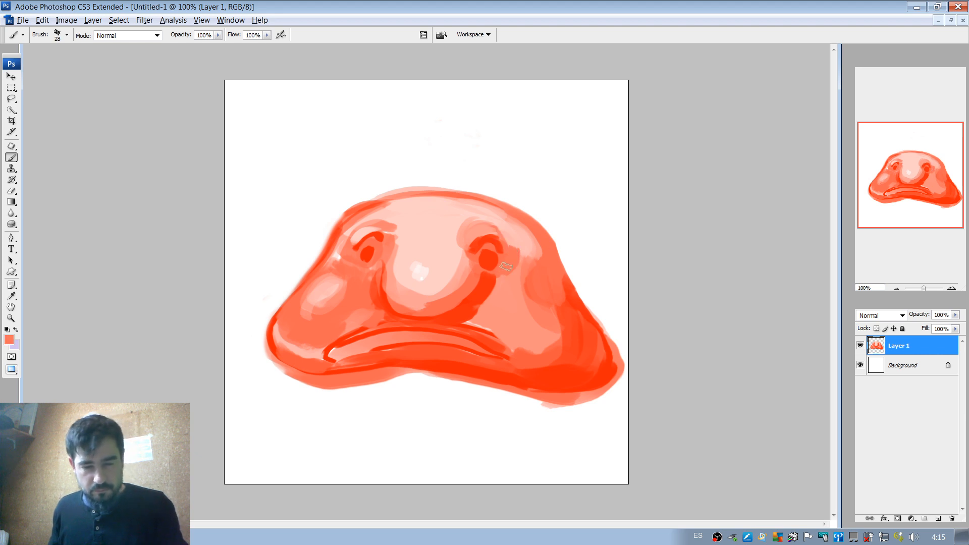
drag(491, 302, 486, 316)
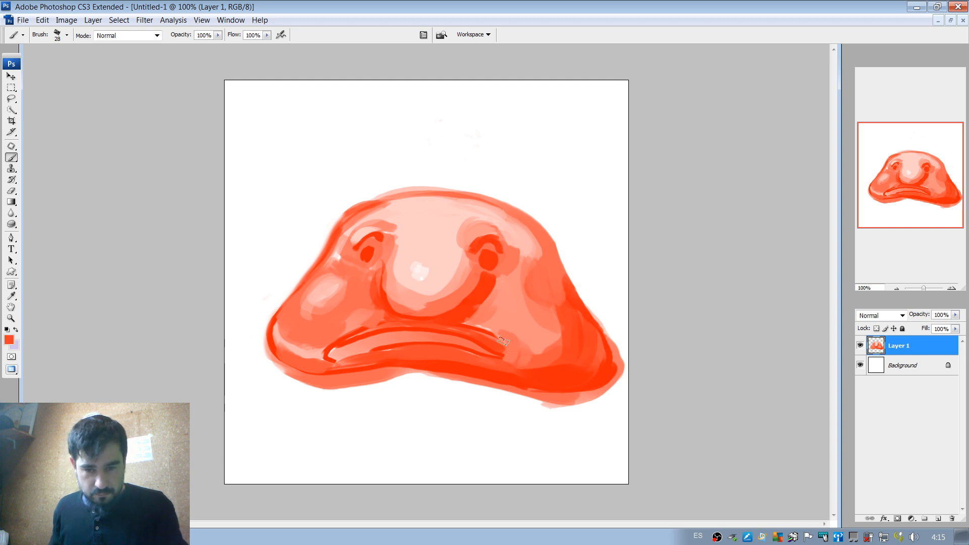
Shade folds around both mouth corners in red, undoing strokes at the left corner and softening it with coral.
mouse_move(503, 341)
mouse_down()
mouse_move(520, 348)
mouse_move(500, 363)
mouse_up()
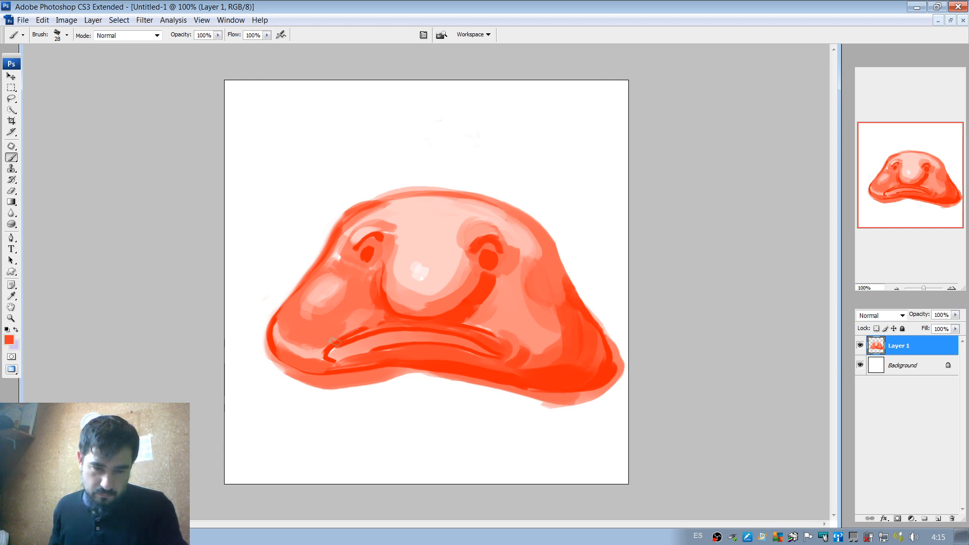
drag(334, 342, 319, 365)
alt+click(344, 352)
key(ctrl+z)
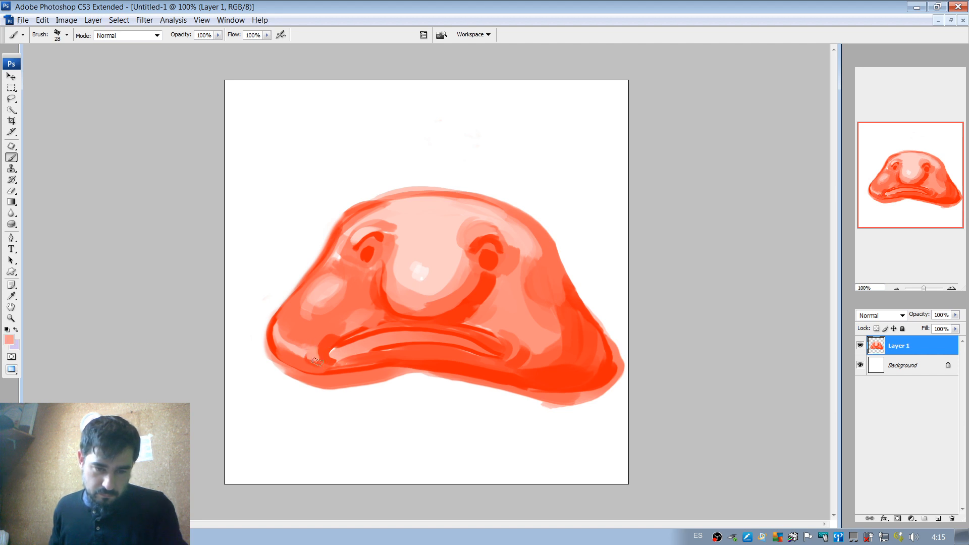
key(ctrl+z)
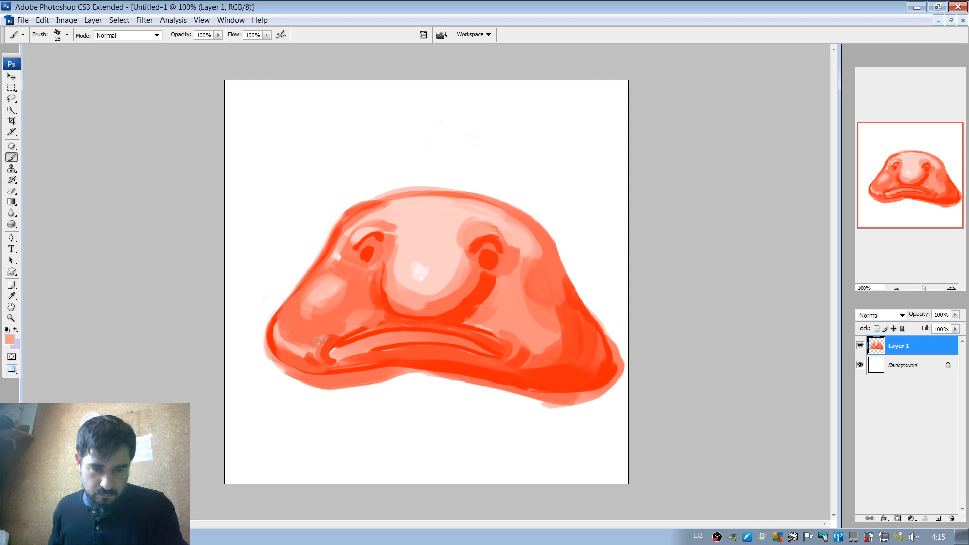
alt+click(313, 360)
drag(305, 354, 321, 360)
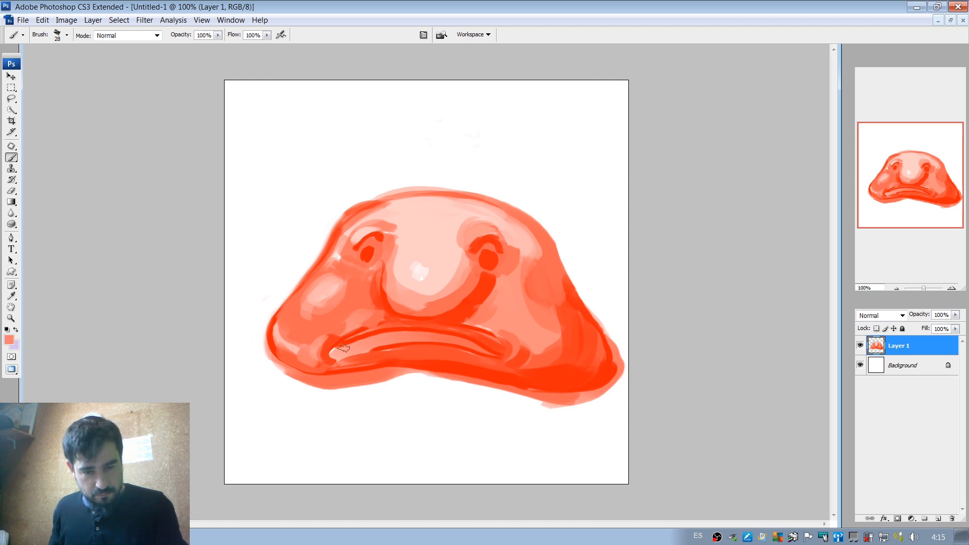
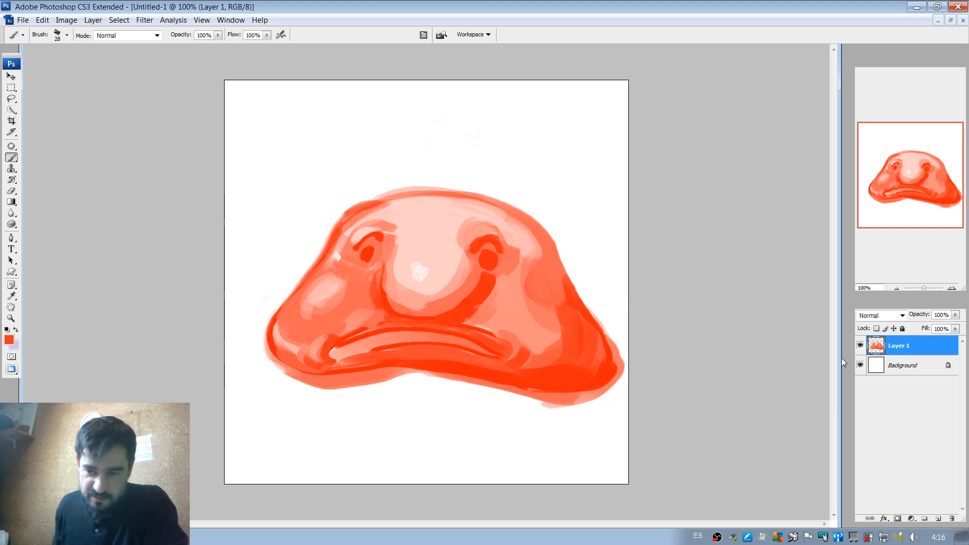
Add a new layer and paint a solid rounded button shape in red #ff1d00 on the centre of the forehead.
click(938, 518)
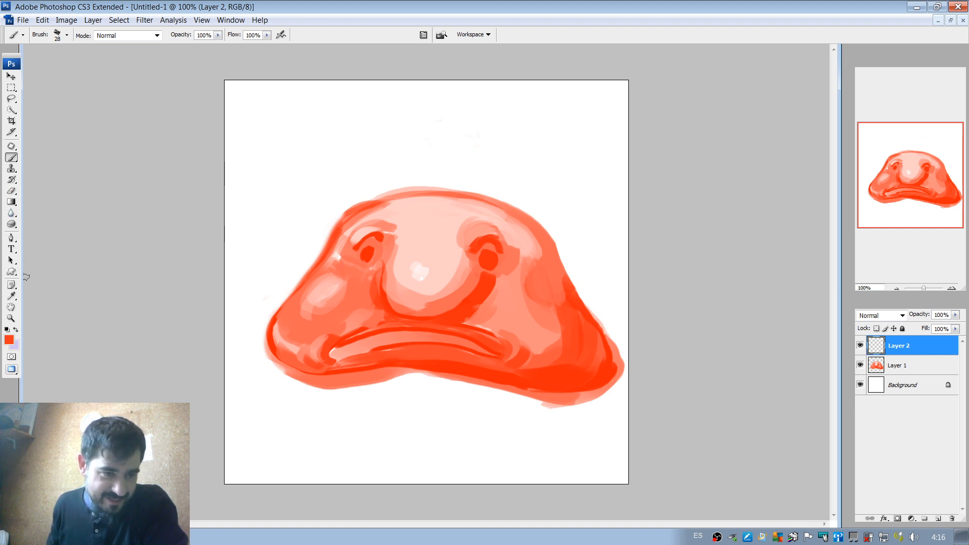
click(10, 339)
drag(758, 239, 764, 233)
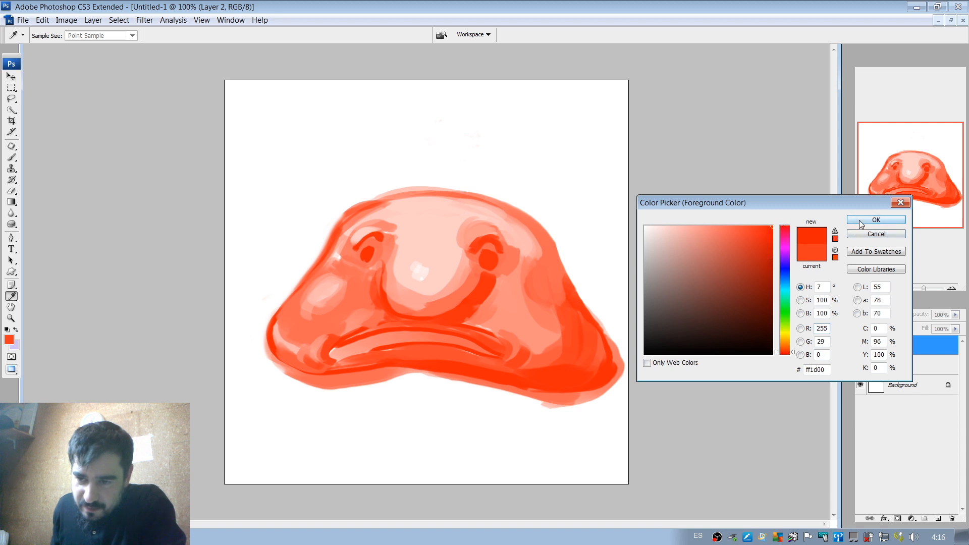
click(876, 219)
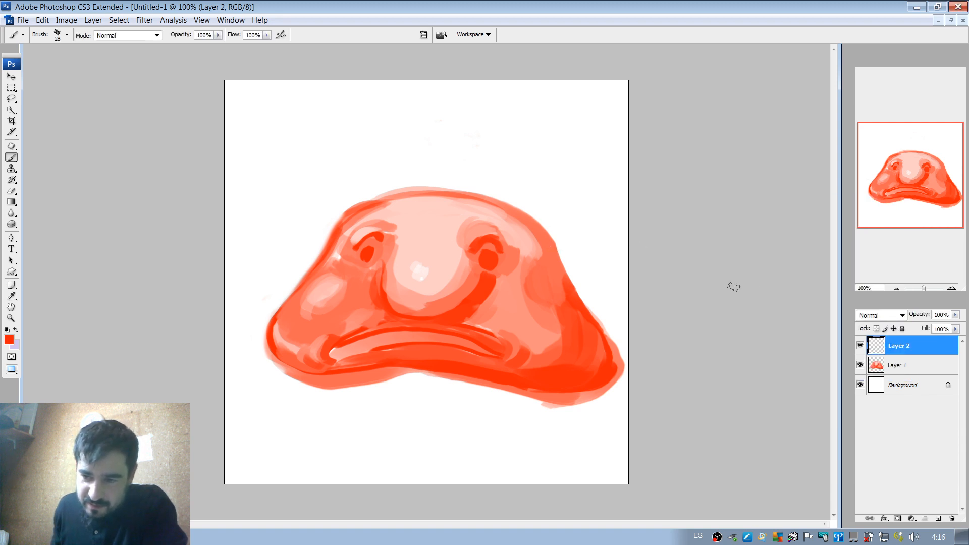
mouse_move(422, 207)
mouse_down()
mouse_move(411, 230)
mouse_move(440, 237)
mouse_move(415, 229)
mouse_move(450, 235)
mouse_move(448, 210)
mouse_move(417, 208)
mouse_move(454, 211)
mouse_move(444, 232)
mouse_move(432, 231)
mouse_move(428, 211)
mouse_move(451, 222)
mouse_up()
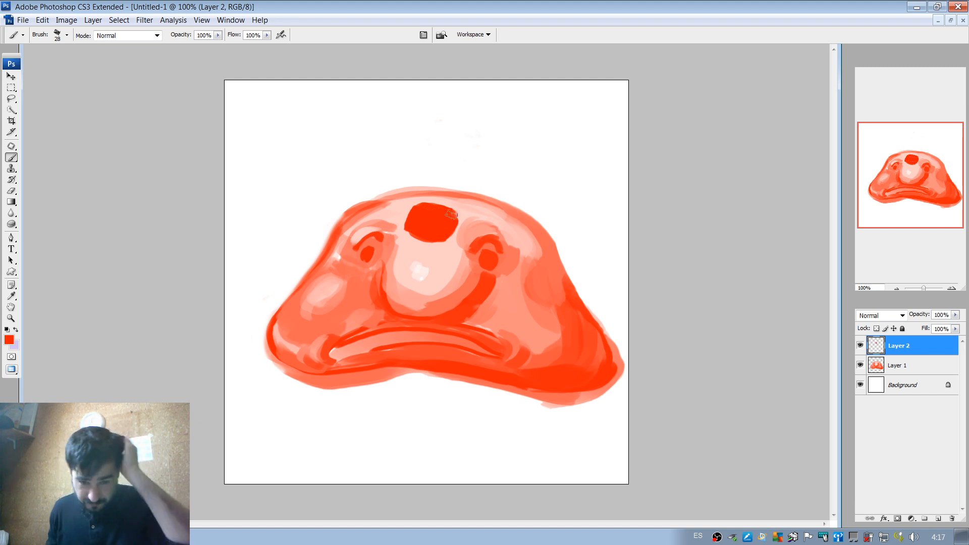
Try to trim the red button's lower edge with sampled light pink, undo the stroke and sample its red again.
alt+click(428, 255)
drag(416, 242, 454, 238)
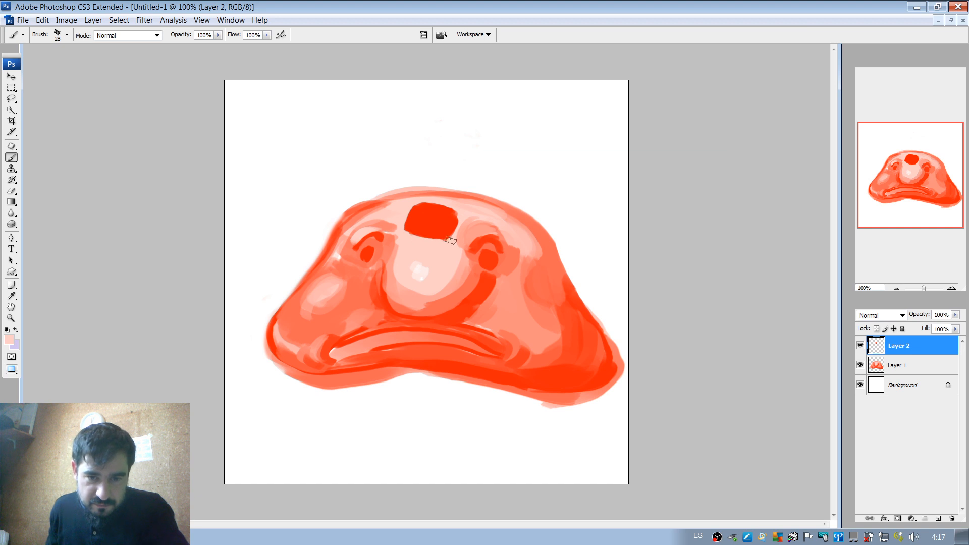
key(ctrl+z)
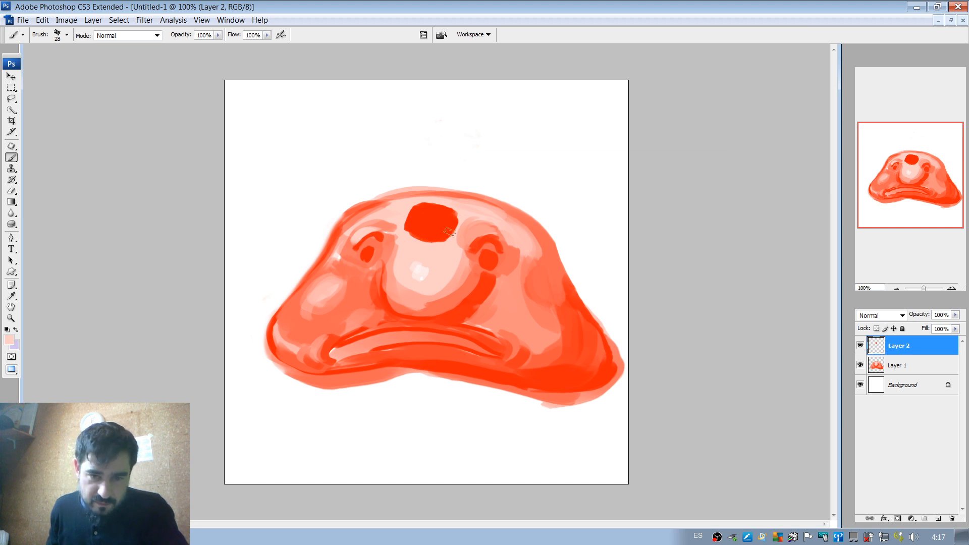
alt+click(444, 226)
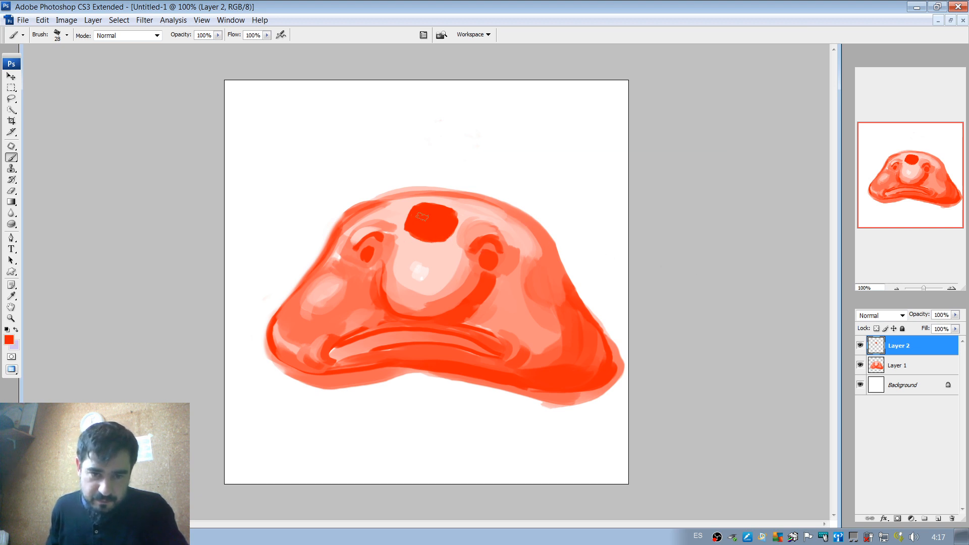
right_click(428, 218)
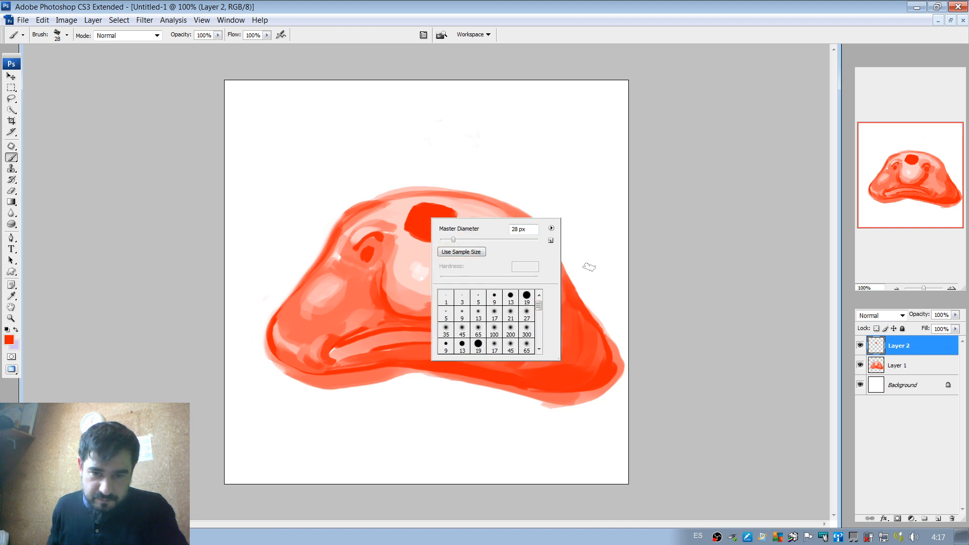
click(420, 221)
With a 9 px brush in dark red #88190b, shade the button's lower and right edges and outline a play triangle inside it.
click(9, 340)
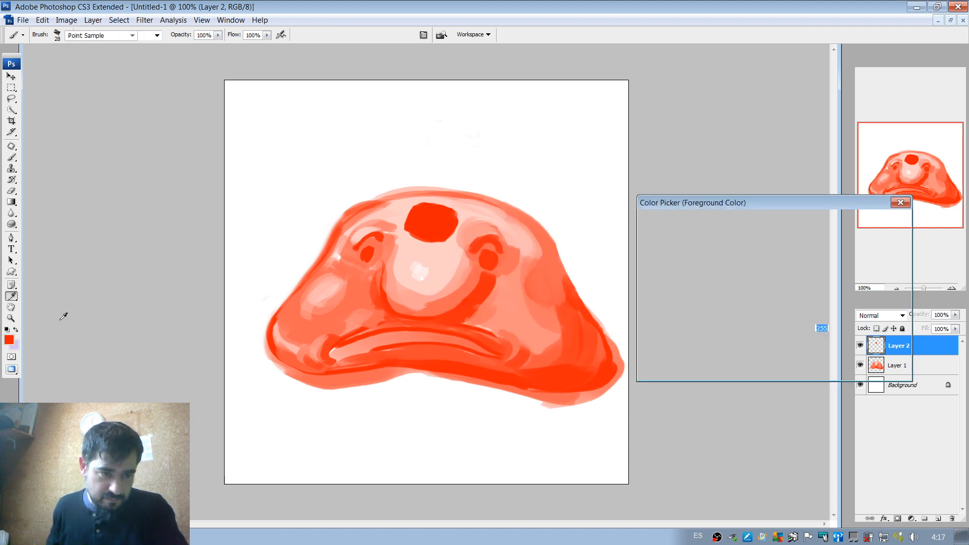
click(760, 293)
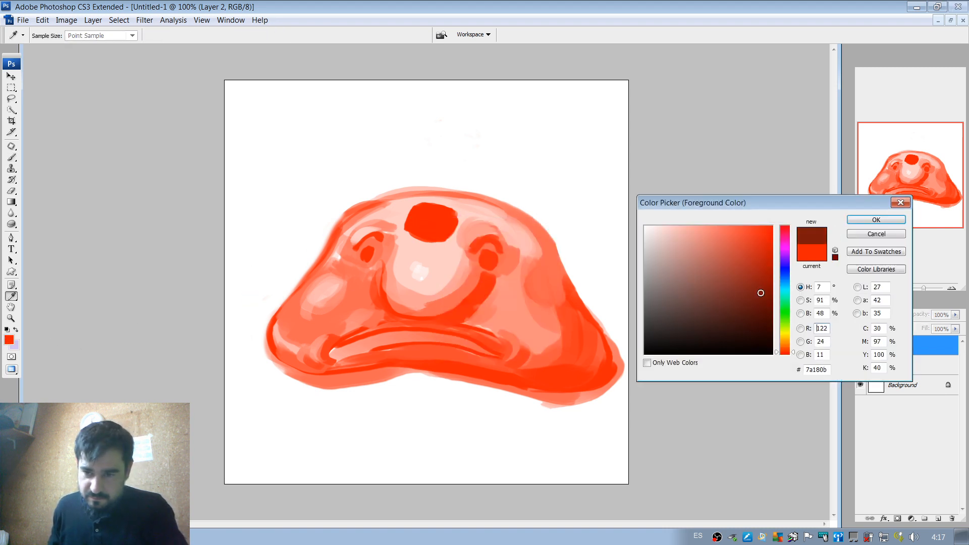
click(876, 220)
right_click(493, 226)
drag(486, 222, 480, 223)
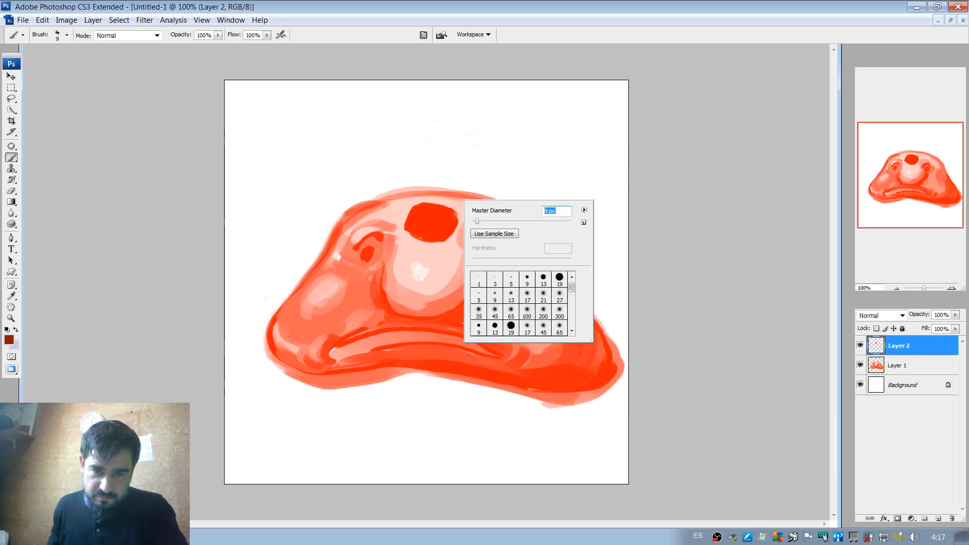
key(Return)
mouse_move(406, 230)
mouse_down()
mouse_move(446, 242)
mouse_move(457, 212)
mouse_move(449, 237)
mouse_move(422, 227)
mouse_move(438, 224)
mouse_up()
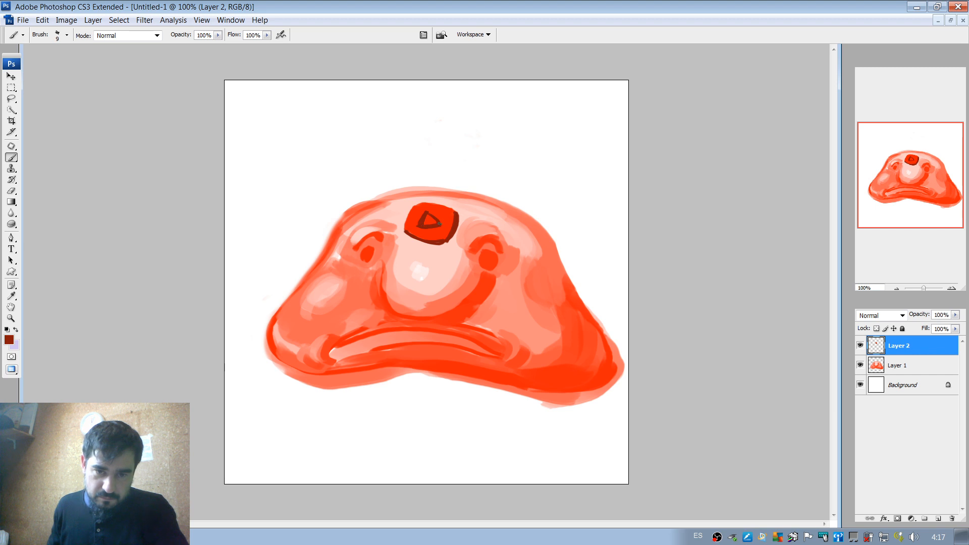
Undo and redraw the lower side of the dark red play triangle.
key(ctrl+z)
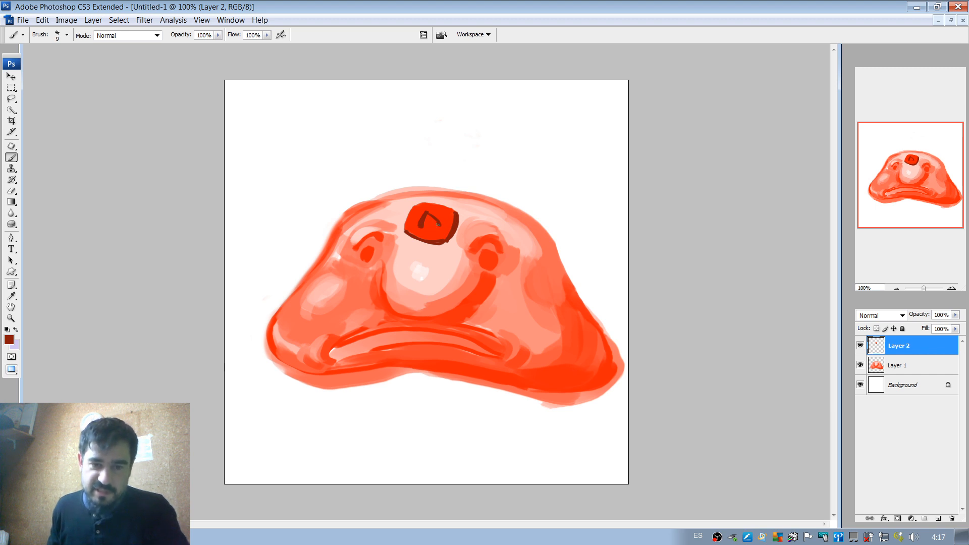
key(ctrl+z)
drag(423, 226, 442, 225)
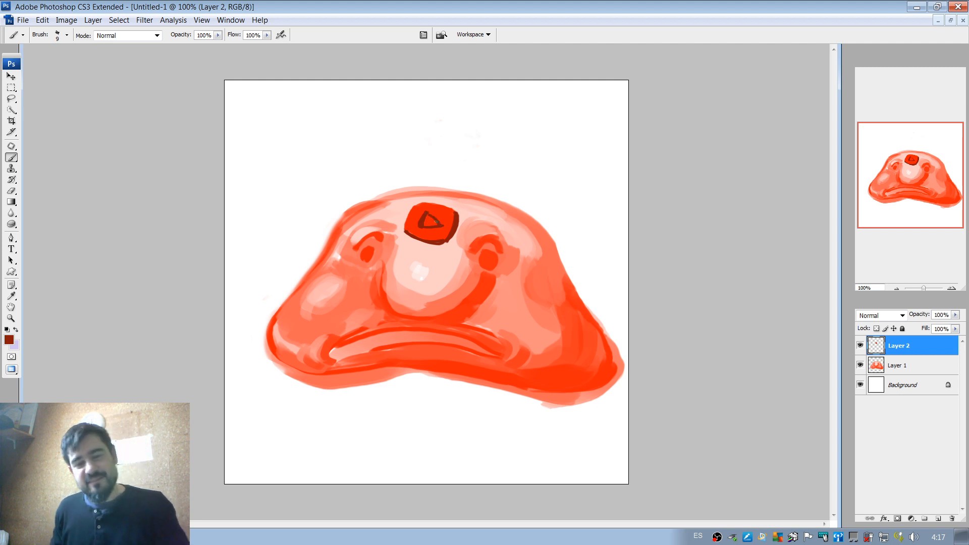
key(ctrl+z)
key(ctrl+z)
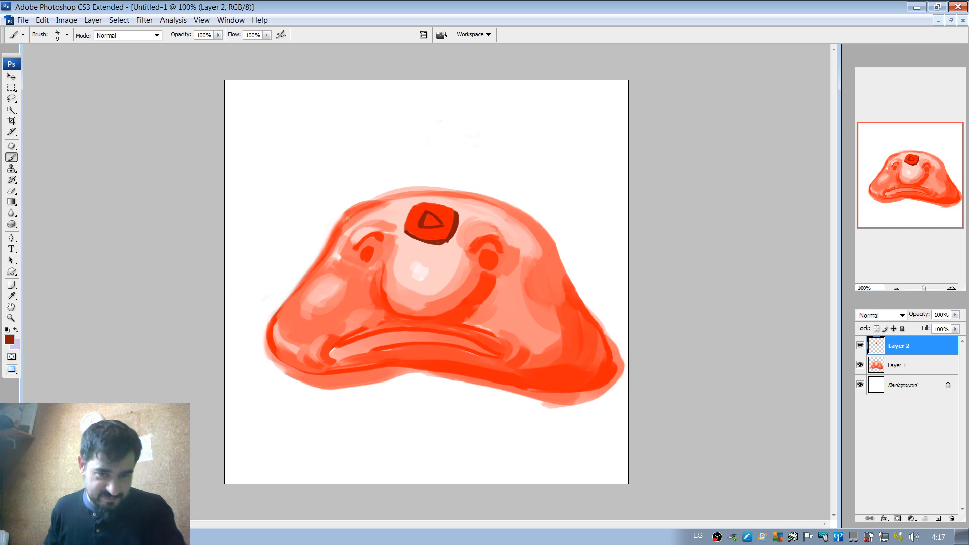
Fill the inside of the play triangle with near-white sampled from the nose highlight.
alt+click(421, 264)
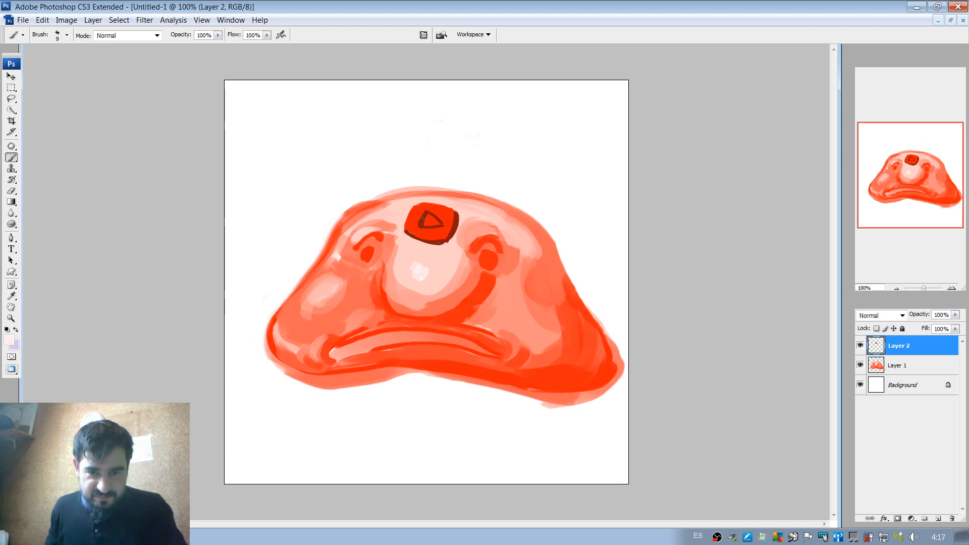
drag(426, 215, 438, 224)
key(ctrl+z)
key(ctrl+z)
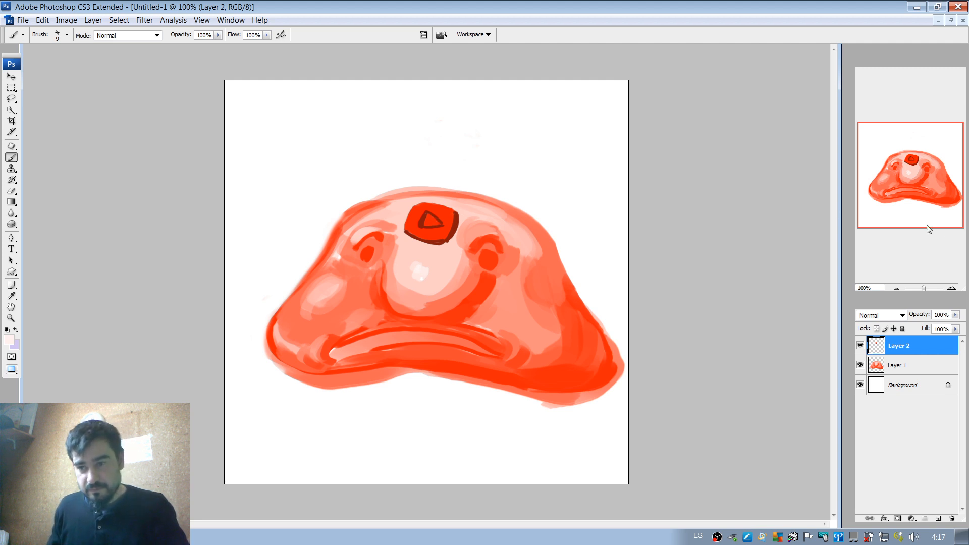
double_click(950, 289)
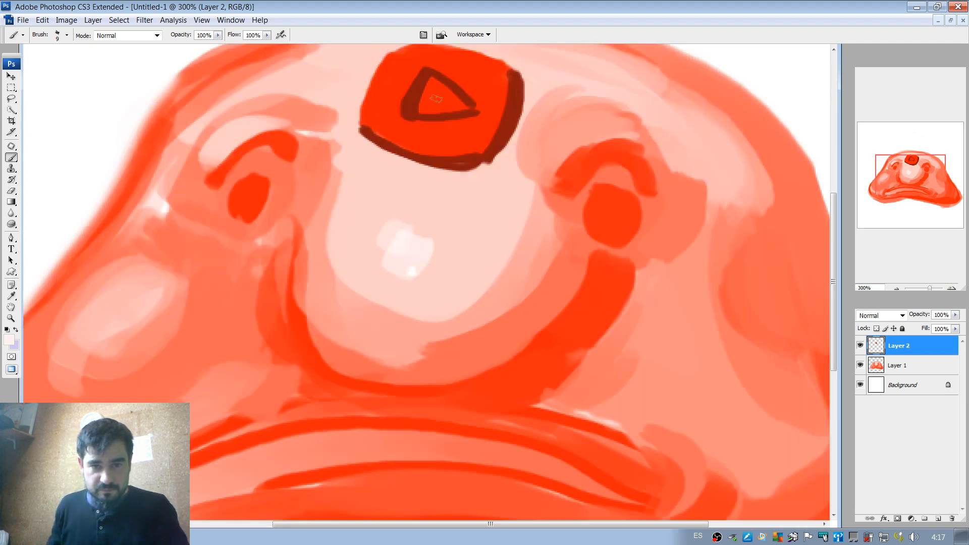
mouse_move(439, 98)
mouse_down()
mouse_move(390, 223)
mouse_move(372, 219)
mouse_move(383, 195)
mouse_move(372, 221)
mouse_move(408, 227)
mouse_up()
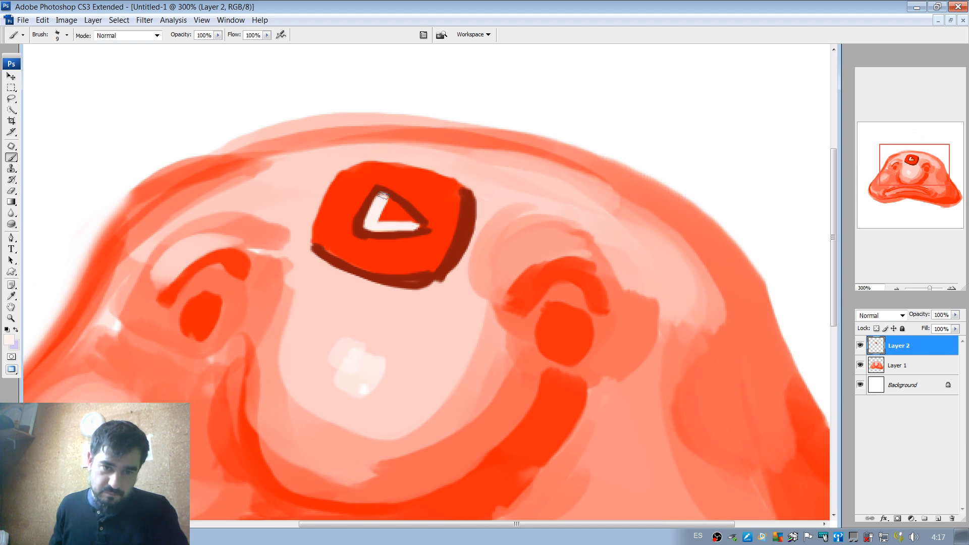
mouse_move(383, 197)
mouse_down()
mouse_move(414, 224)
mouse_move(386, 218)
mouse_move(406, 222)
mouse_move(387, 207)
mouse_up()
Set the brush to 32 px and paint light highlights along the button's left and upper edges.
right_click(361, 185)
mouse_move(349, 174)
mouse_down()
mouse_move(363, 203)
mouse_move(369, 190)
mouse_move(347, 180)
mouse_move(355, 171)
mouse_move(325, 227)
mouse_up()
drag(348, 172, 439, 186)
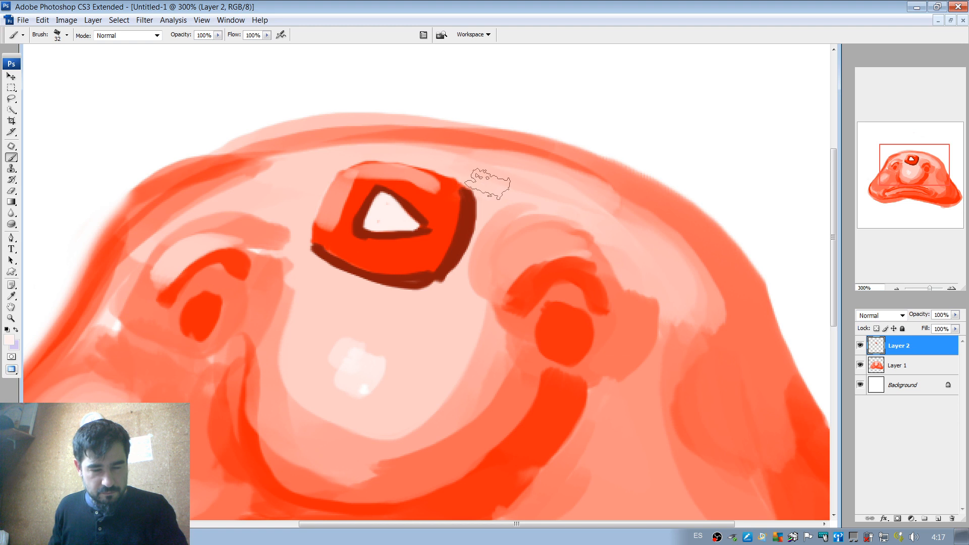
key(ctrl+z)
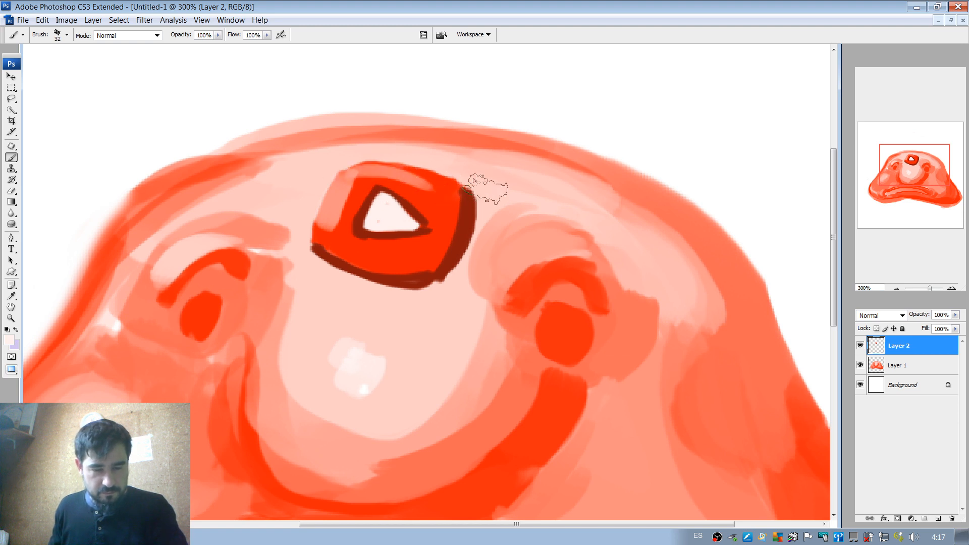
Sample the button's red and set the brush to 7 px.
click(897, 288)
click(897, 287)
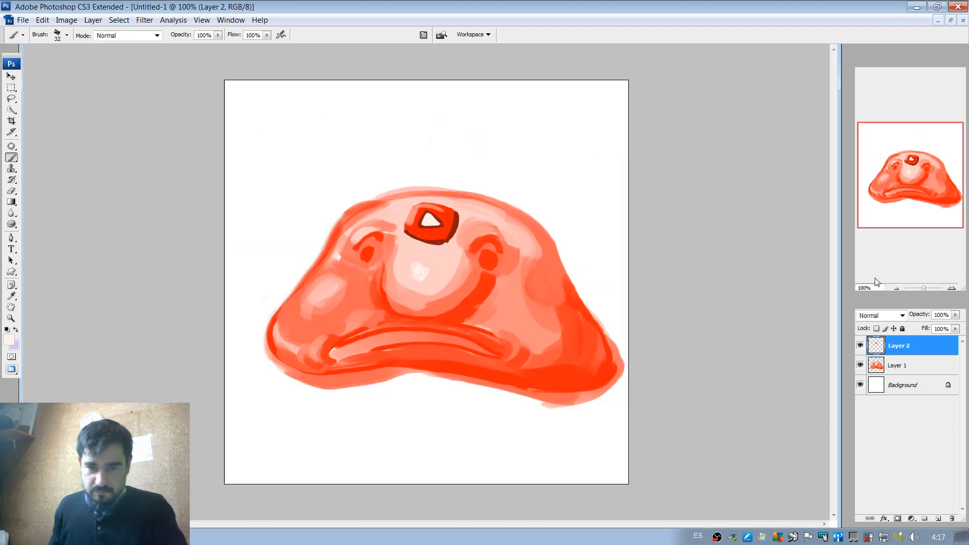
alt+click(450, 221)
right_click(455, 209)
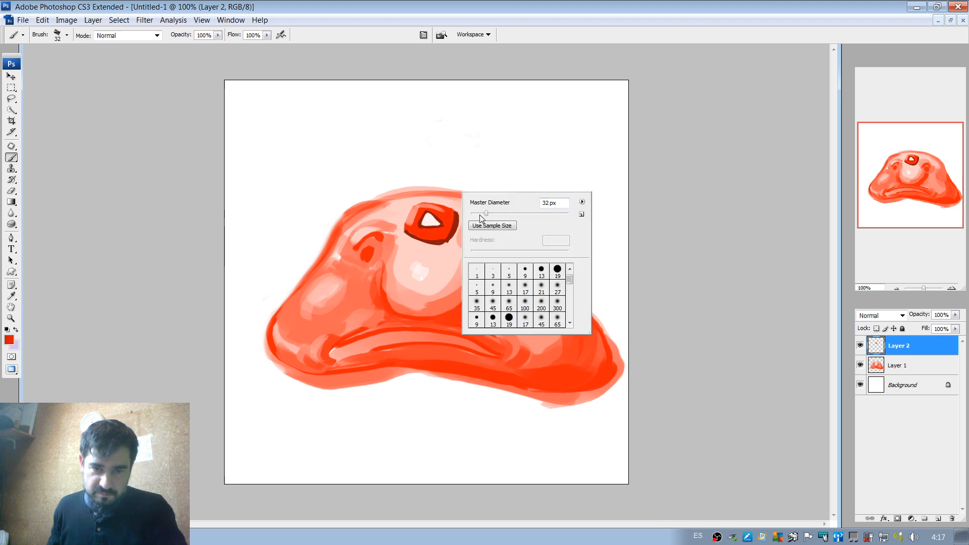
drag(480, 214, 474, 215)
key(Return)
Try three concentric red signal arcs radiating from the upper left of the forehead button and undo them all.
drag(449, 177, 383, 217)
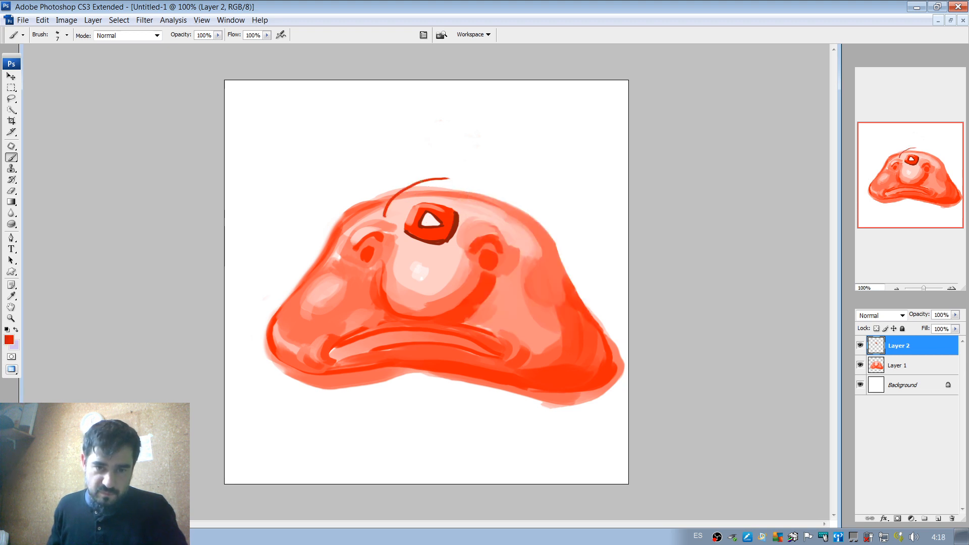
drag(450, 152, 340, 227)
mouse_move(477, 135)
mouse_down()
mouse_move(387, 128)
mouse_move(300, 250)
mouse_up()
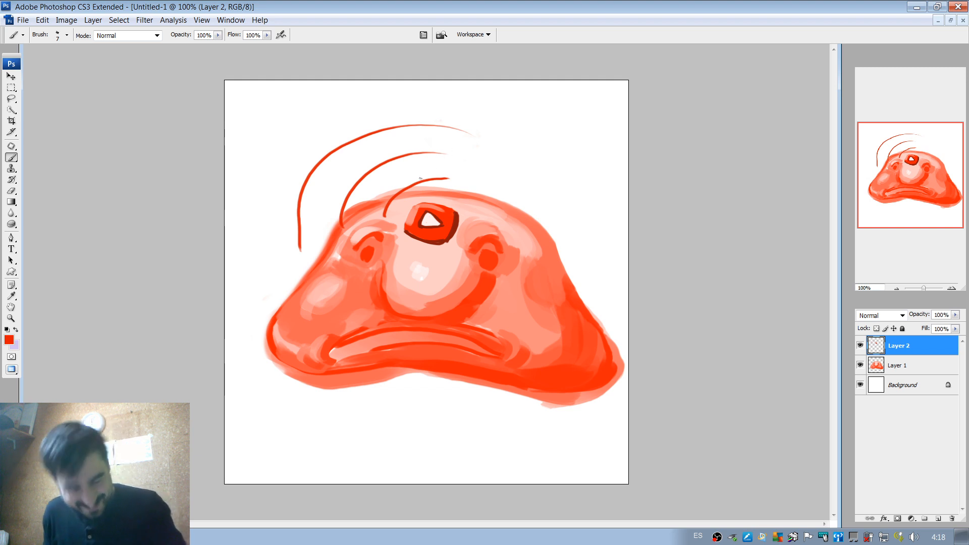
key(ctrl+alt+z)
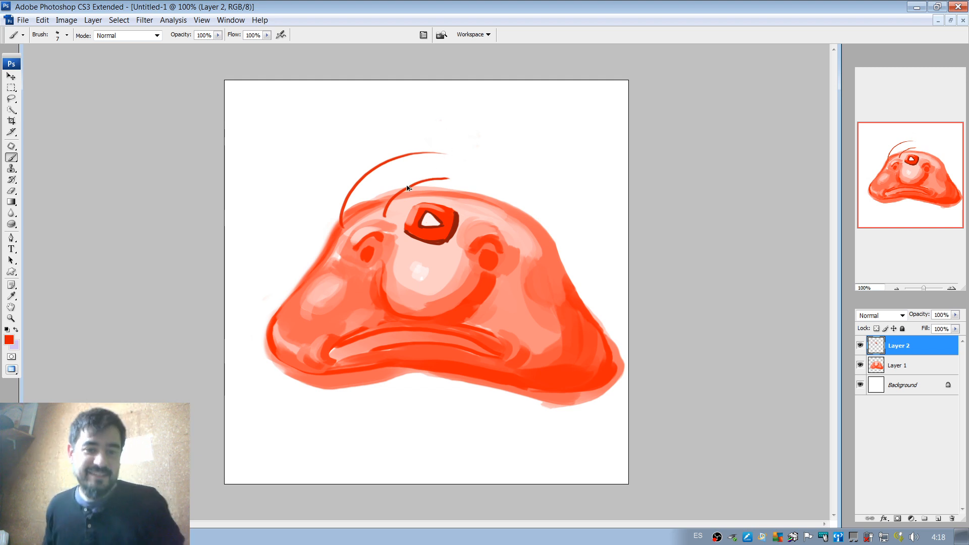
key(ctrl+alt+z)
key(ctrl+alt+z)
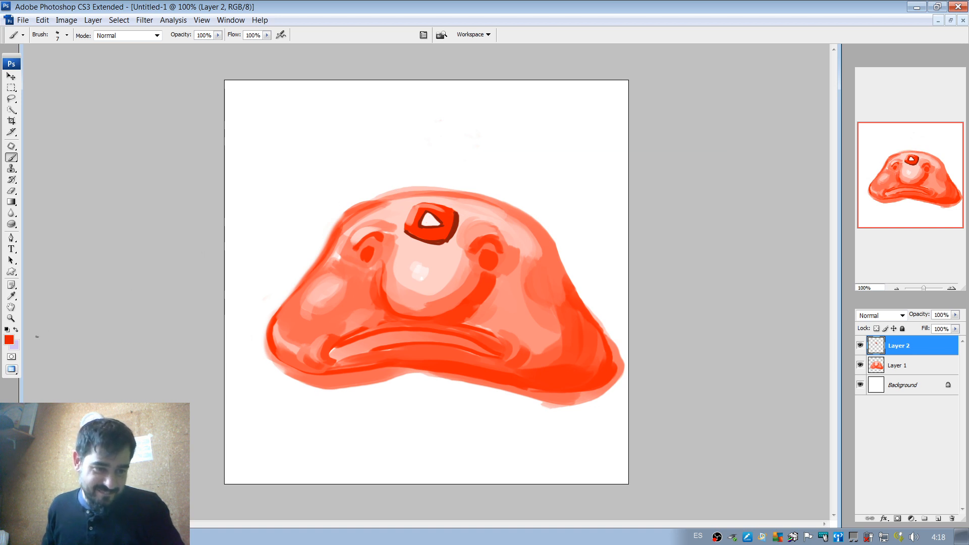
Set the colour to light blue #53d6f2 and draw three concentric signal arcs to the upper left of the forehead button.
click(9, 340)
click(783, 280)
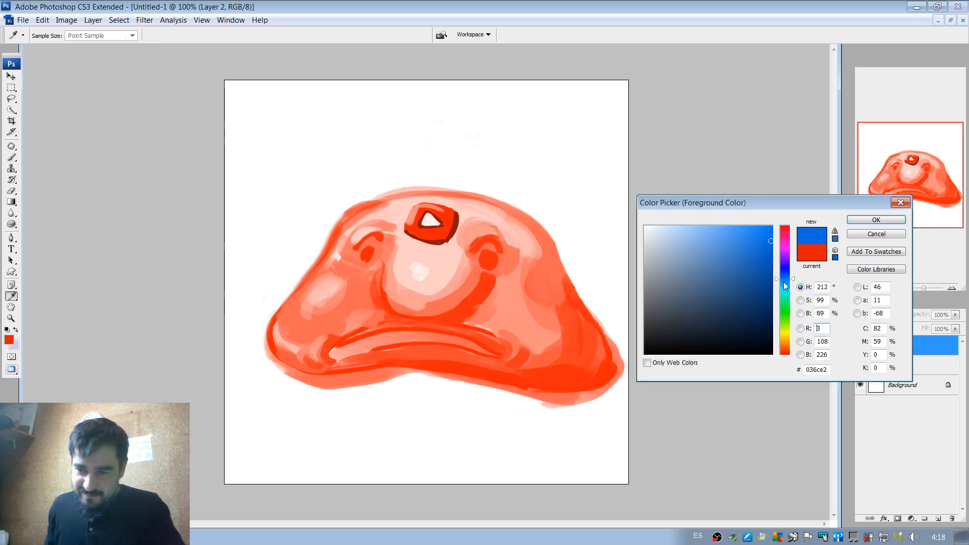
click(784, 286)
click(728, 233)
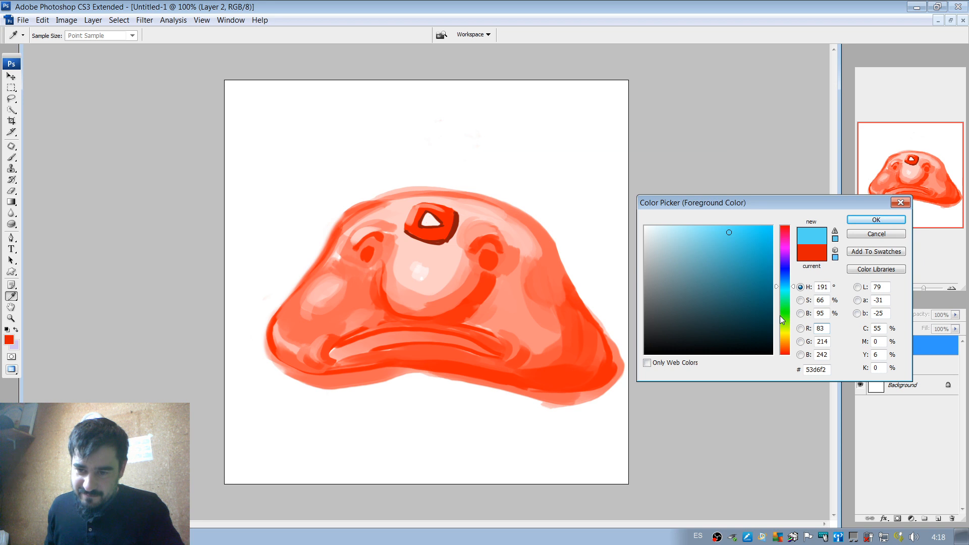
click(861, 220)
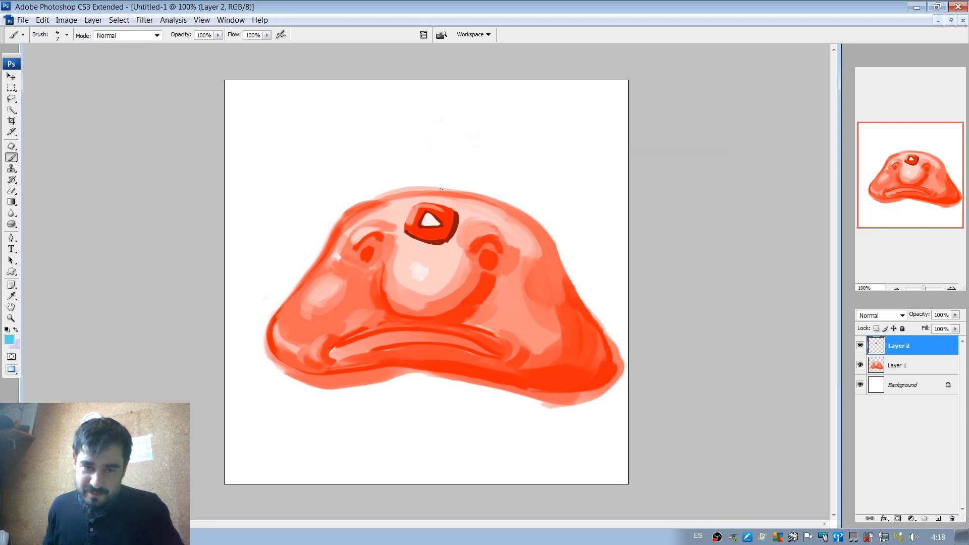
mouse_move(463, 191)
mouse_down()
mouse_move(380, 219)
mouse_move(380, 233)
mouse_up()
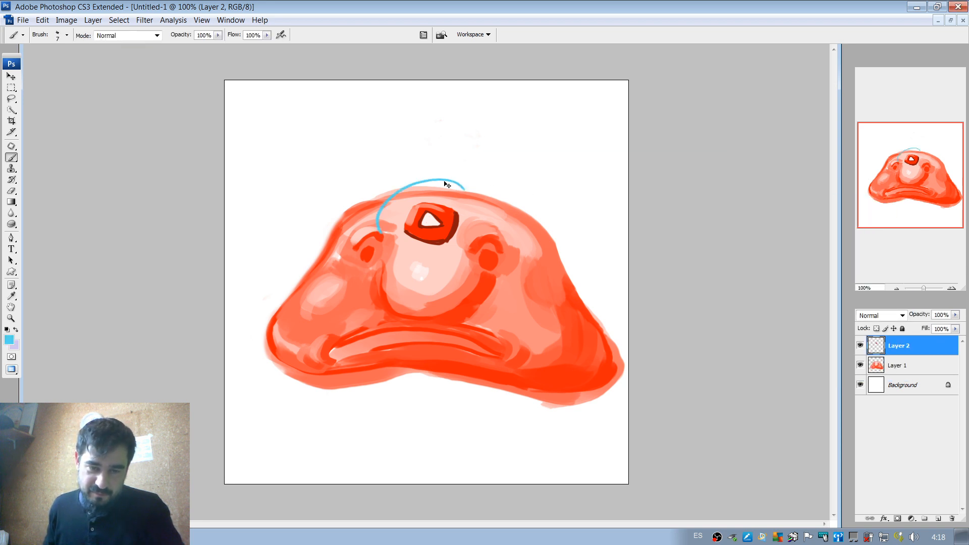
key(ctrl+z)
drag(460, 177, 381, 232)
drag(475, 150, 330, 248)
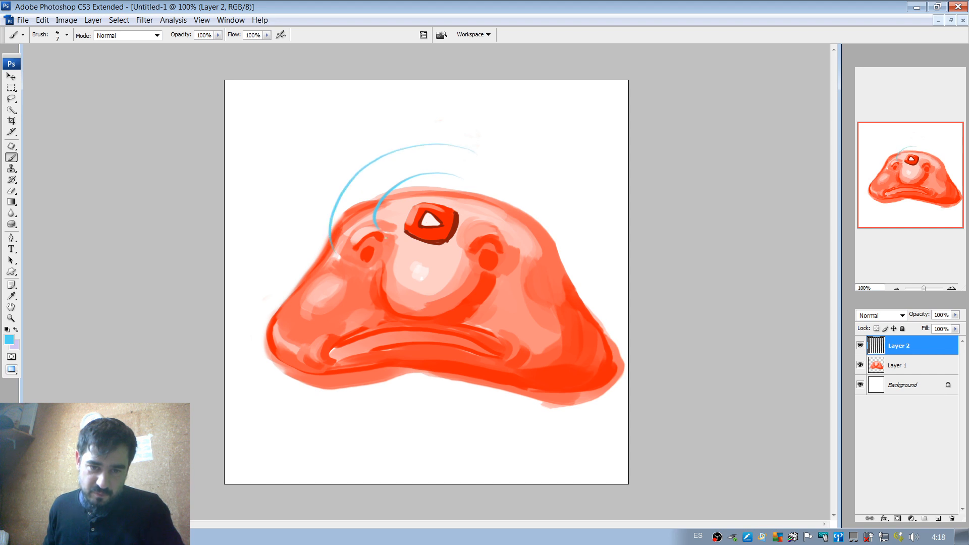
drag(484, 117, 306, 265)
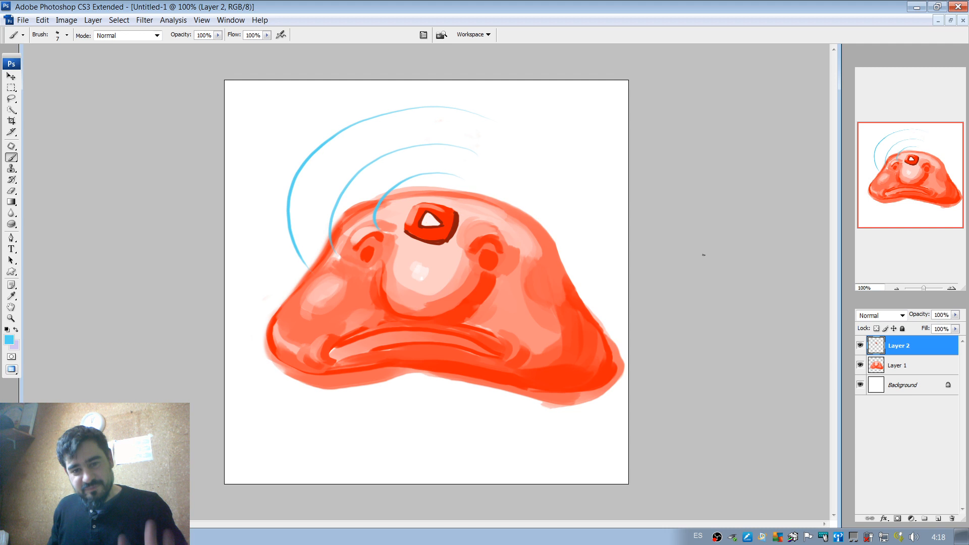
Hide and reshow Layer 2 to compare the blobfish with and without the button and arcs.
click(860, 345)
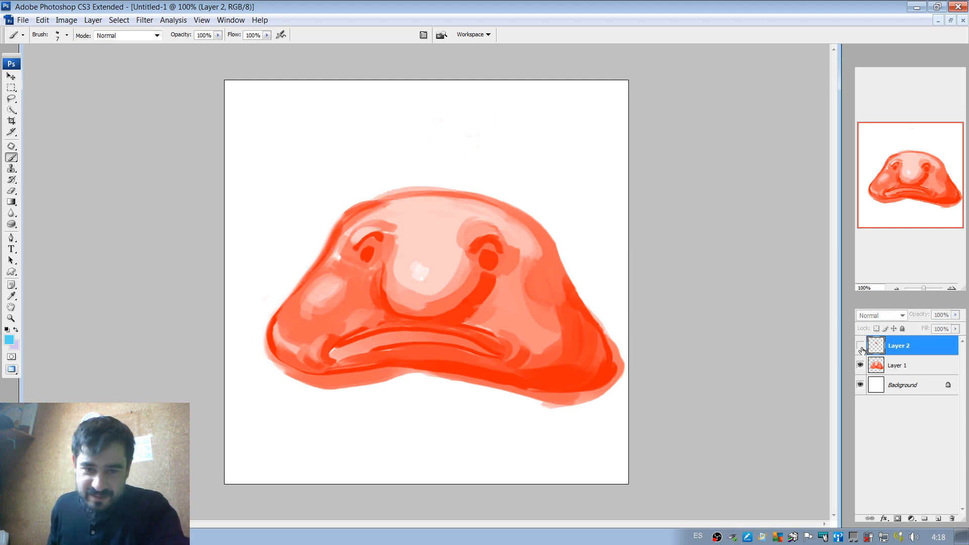
click(860, 345)
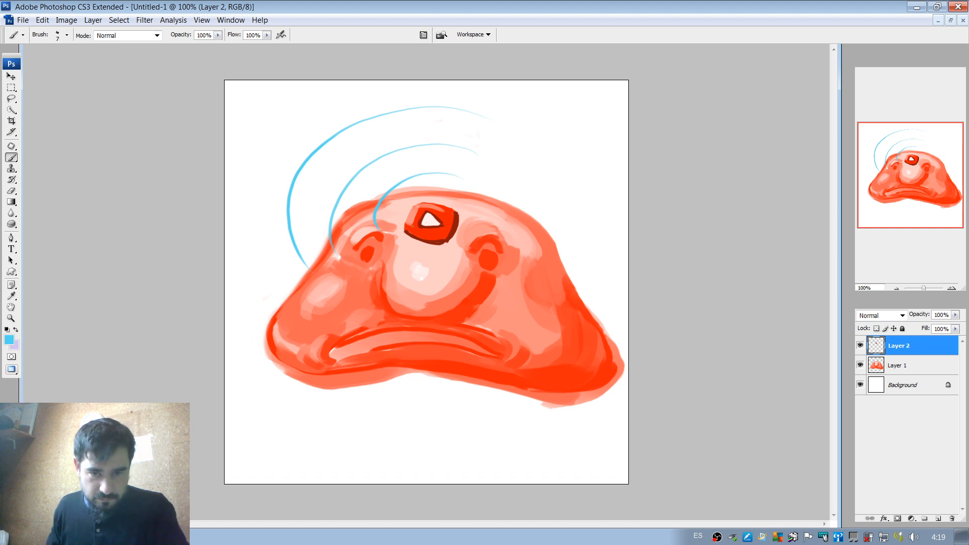
Sample the play button's dark red edge and paint a pupil in the blobfish's right-hand eye on Layer 1.
alt+click(458, 224)
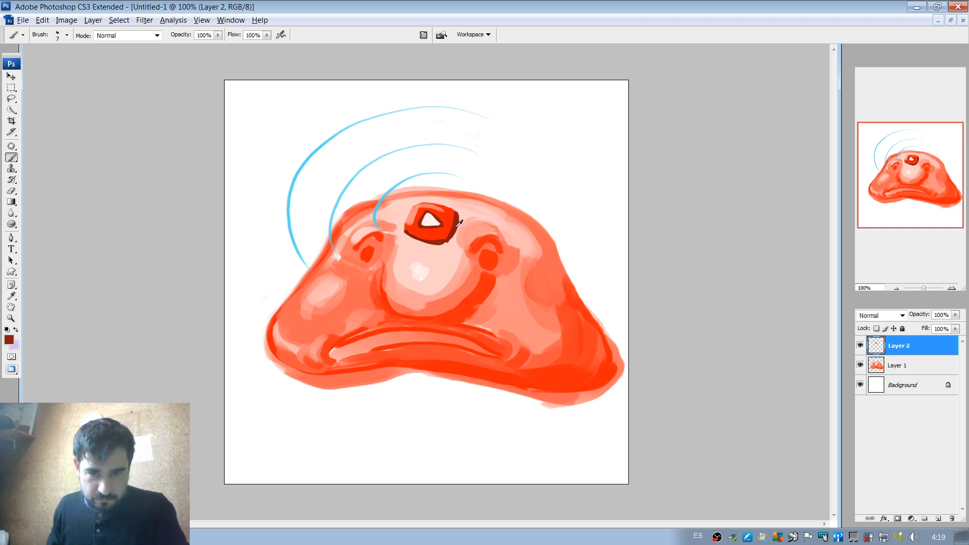
click(903, 367)
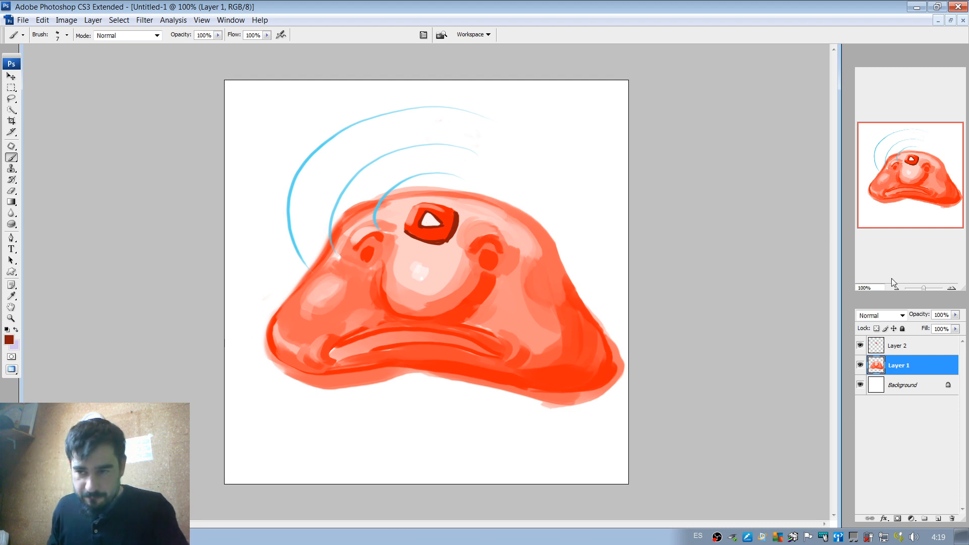
double_click(951, 288)
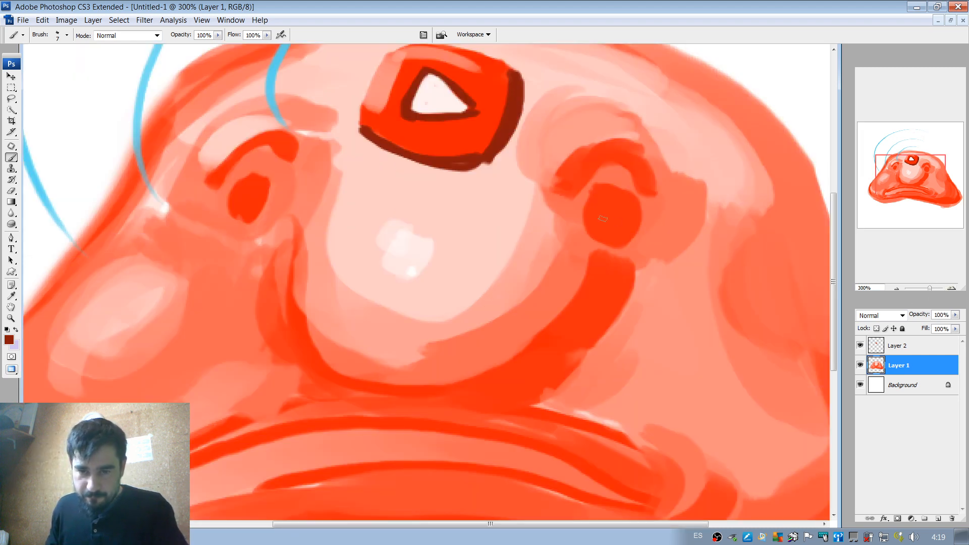
drag(601, 219, 625, 222)
mouse_move(603, 221)
mouse_down()
mouse_move(624, 224)
mouse_move(623, 204)
mouse_move(618, 213)
mouse_up()
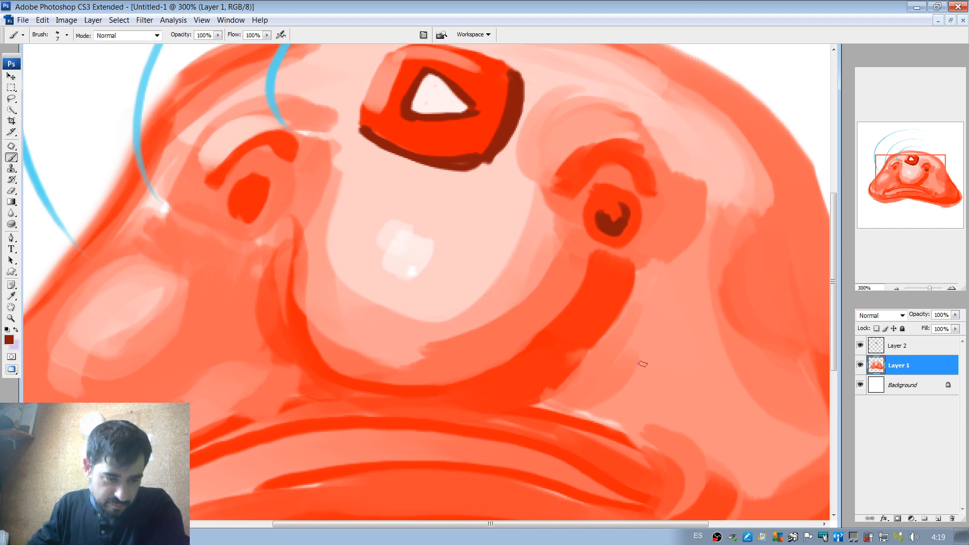
Check the blobfish reference images in the browser and paint a dark red pupil in the left-hand eye.
key(alt+Tab)
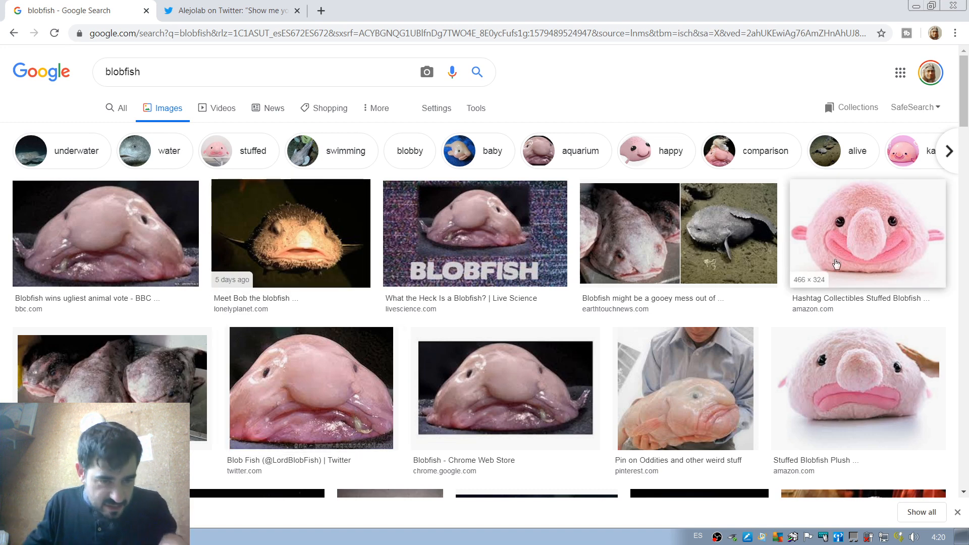
key(alt+Tab)
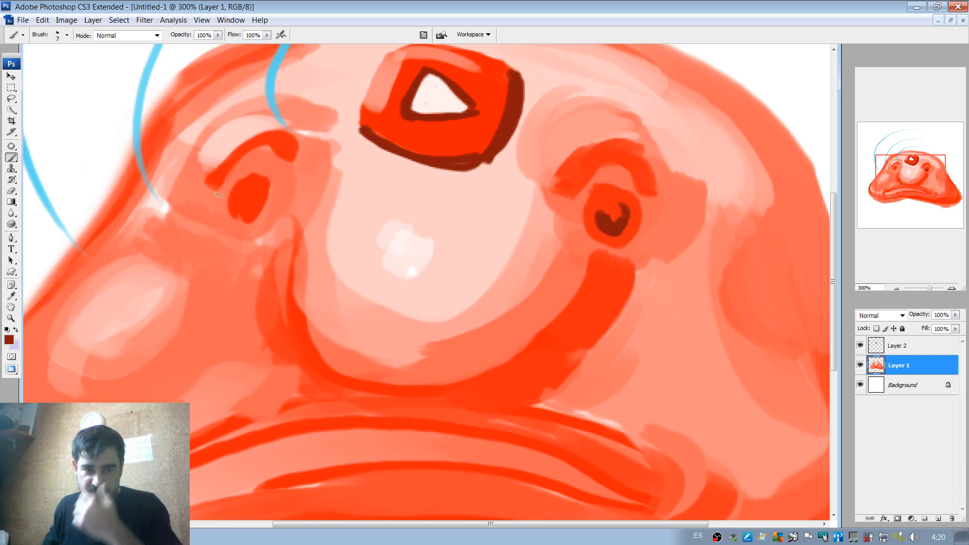
drag(243, 196, 245, 204)
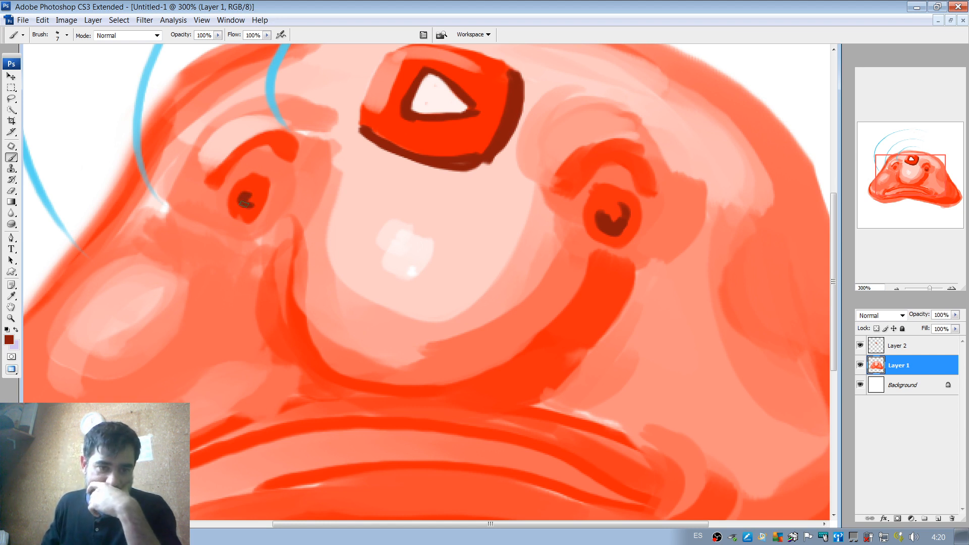
Set the foreground colour to black and paint over the pupils of both eyes, leaving a small red glint in each.
click(8, 341)
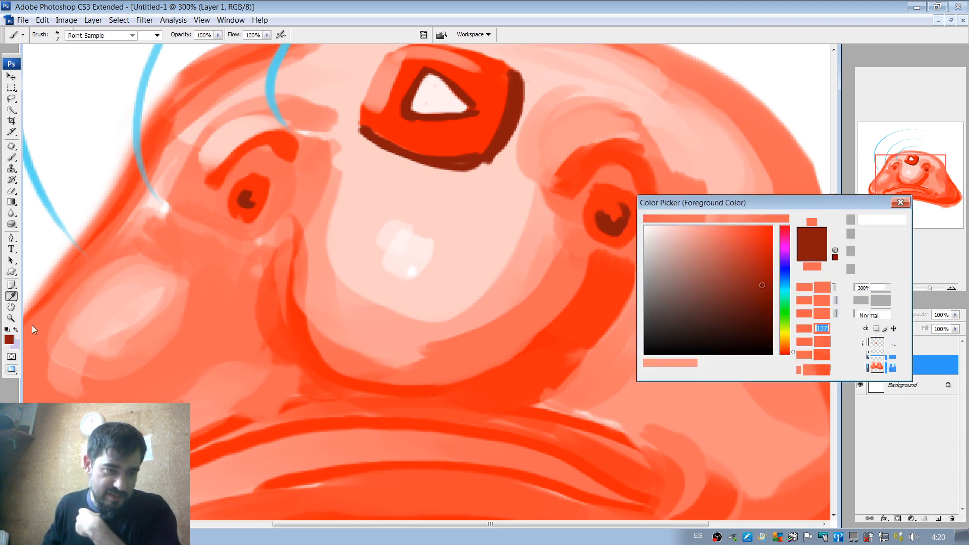
drag(659, 323, 632, 354)
click(870, 220)
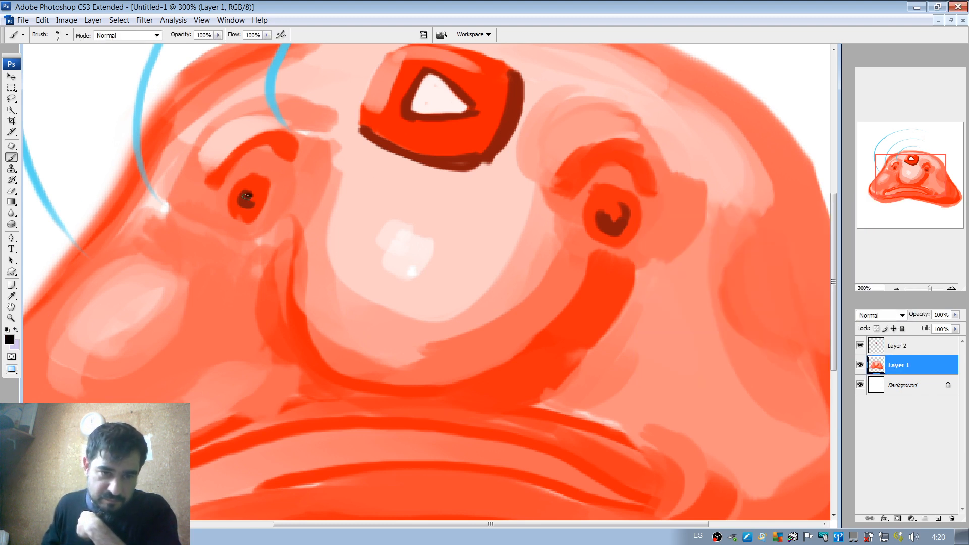
drag(247, 197, 252, 201)
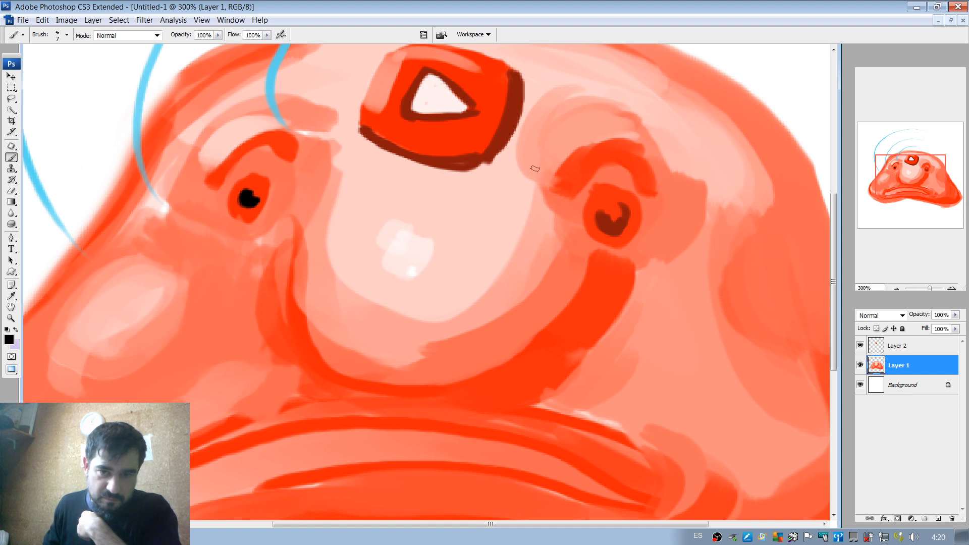
mouse_move(607, 209)
mouse_down()
mouse_move(613, 228)
mouse_move(623, 211)
mouse_move(606, 222)
mouse_move(618, 227)
mouse_move(603, 222)
mouse_move(621, 220)
mouse_up()
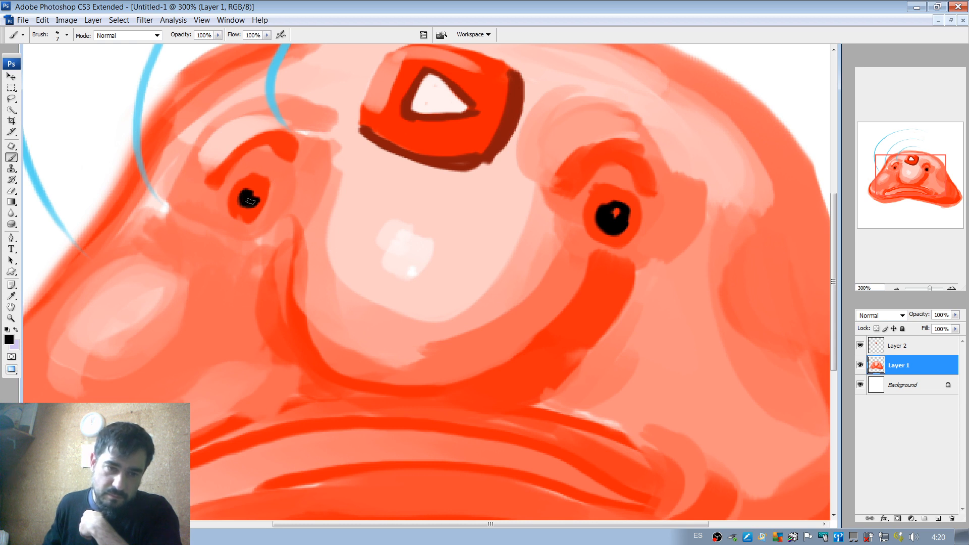
mouse_move(250, 202)
mouse_down()
mouse_move(259, 187)
mouse_move(253, 202)
mouse_up()
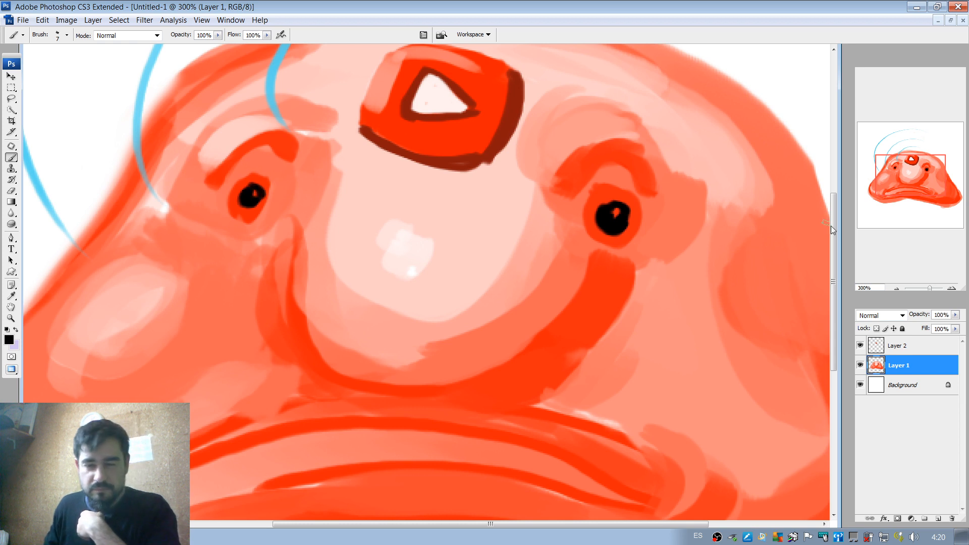
Sample the bright red of the nose shadow and outline a small fin on each side of the body.
click(897, 288)
click(896, 288)
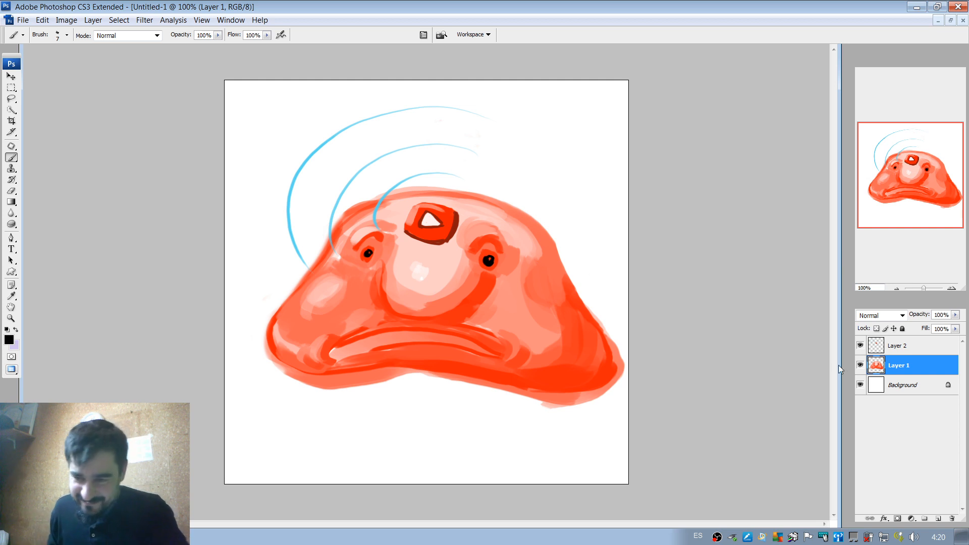
alt+click(478, 302)
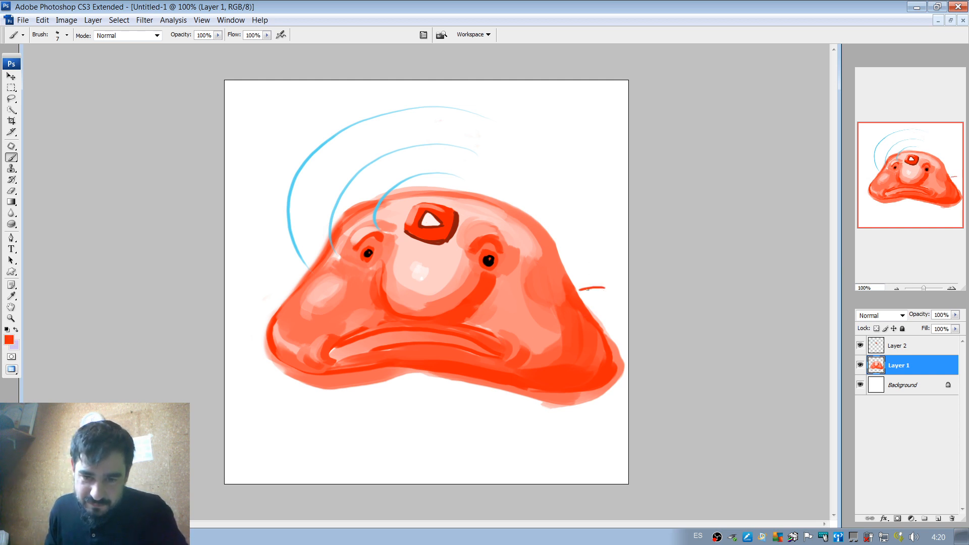
mouse_move(576, 289)
mouse_down()
mouse_move(620, 302)
mouse_move(582, 307)
mouse_up()
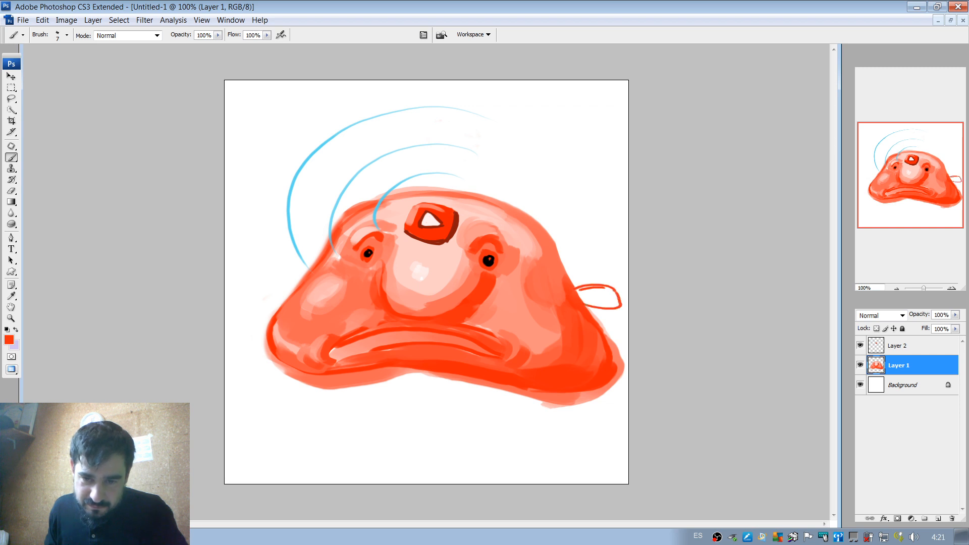
mouse_move(306, 273)
mouse_down()
mouse_move(272, 291)
mouse_move(295, 289)
mouse_move(271, 287)
mouse_move(295, 287)
mouse_move(303, 275)
mouse_move(275, 280)
mouse_move(299, 276)
mouse_up()
Sample the lighter orange-red skin tone, set the brush to 20 px and fill in both side fins.
alt+click(297, 305)
right_click(312, 283)
click(336, 307)
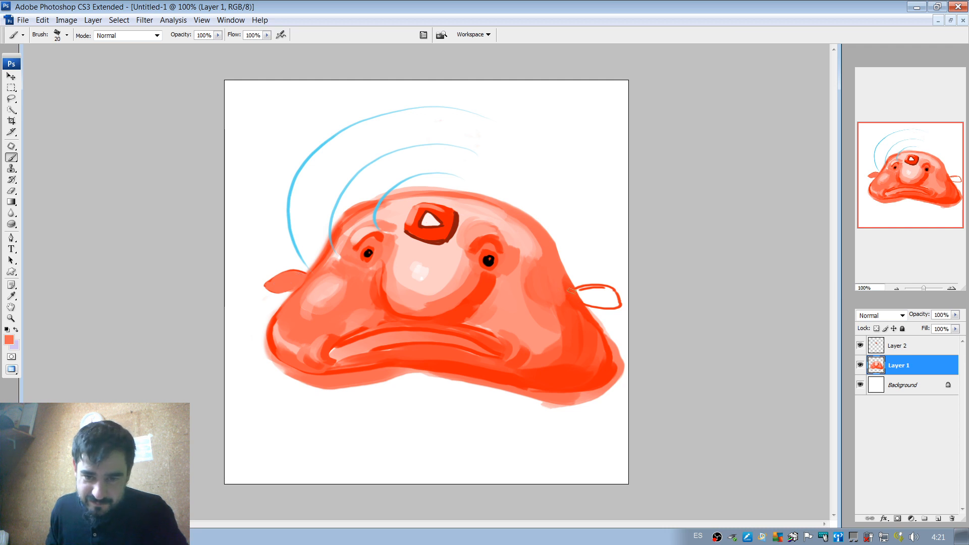
mouse_move(612, 291)
mouse_down()
mouse_move(585, 292)
mouse_move(613, 292)
mouse_move(610, 306)
mouse_move(586, 299)
mouse_up()
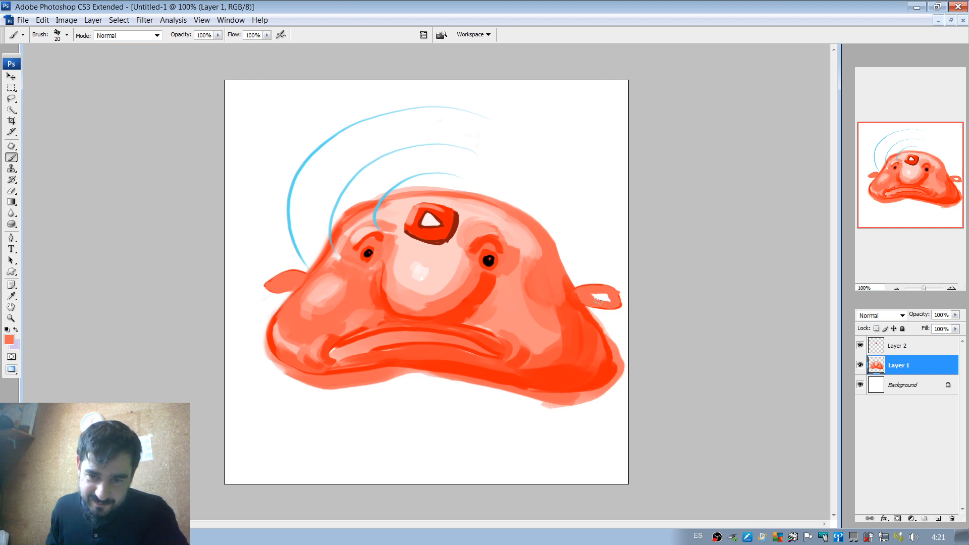
mouse_move(598, 301)
mouse_down()
mouse_move(589, 300)
mouse_move(609, 294)
mouse_move(584, 289)
mouse_move(620, 299)
mouse_move(616, 314)
mouse_move(622, 304)
mouse_up()
Sample a deeper red from the body and shade the lower part of the left-hand fin.
alt+click(577, 291)
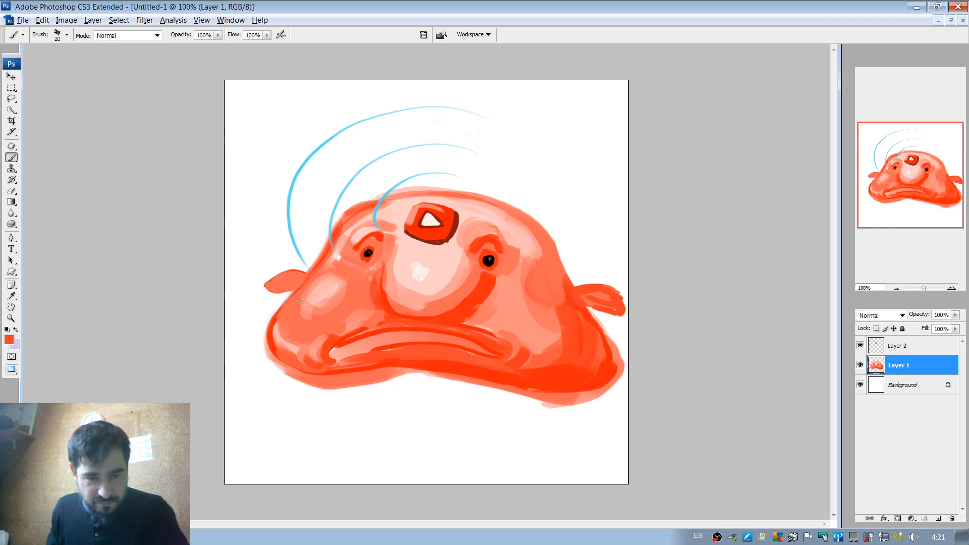
alt+click(273, 327)
drag(281, 288, 298, 285)
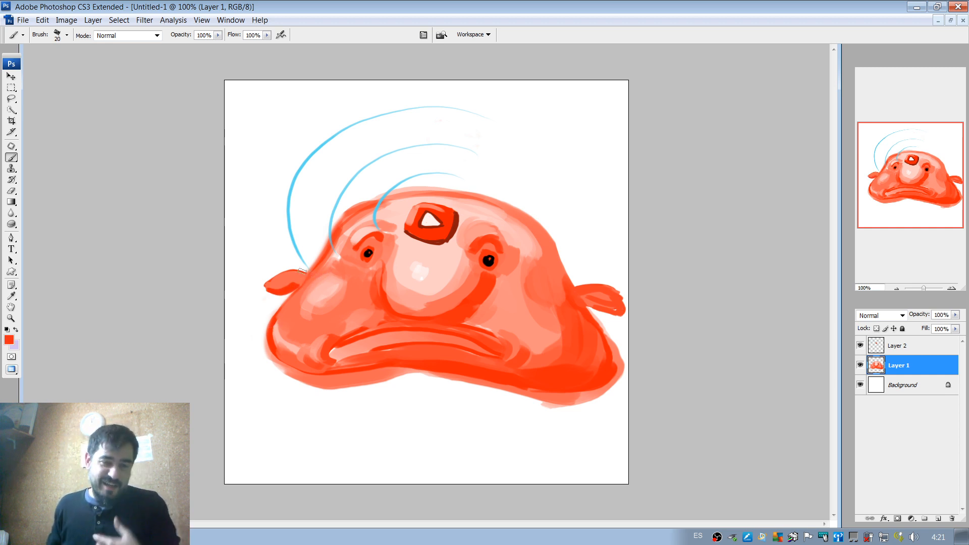
Set the brush to 8 px and draw red fold lines and a stronger upper edge on the left-hand fin.
click(952, 289)
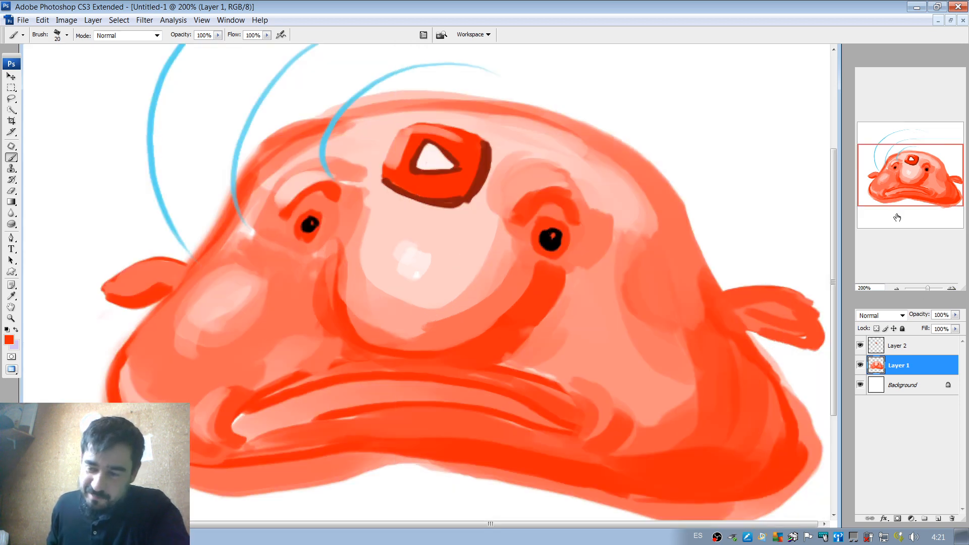
drag(899, 193, 900, 196)
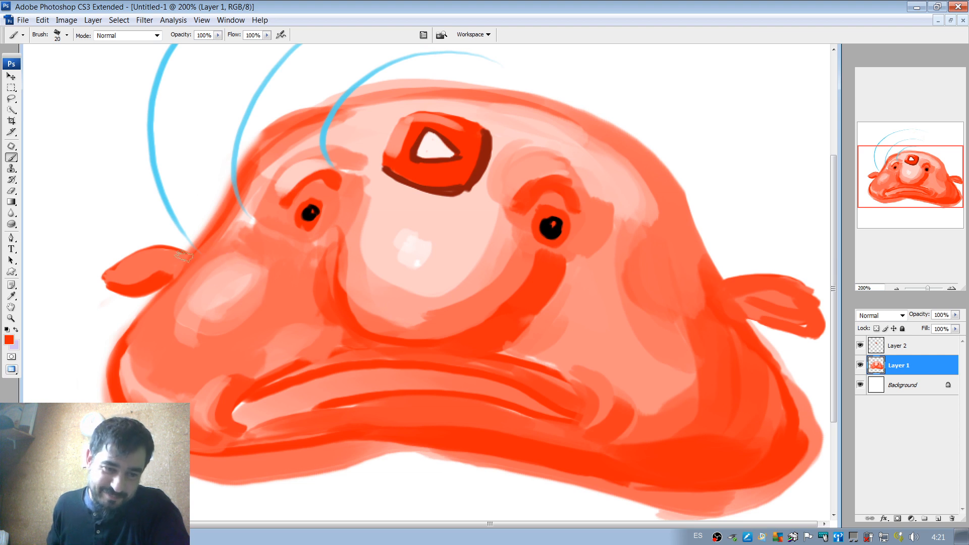
right_click(161, 277)
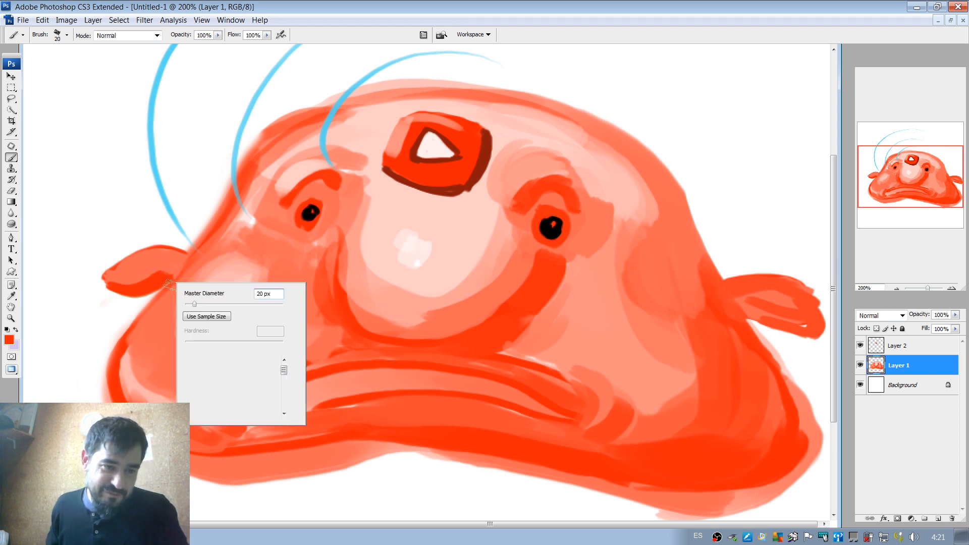
key(bracketleft)
key(bracketleft)
key(bracketleft)
mouse_move(156, 276)
mouse_down()
mouse_move(174, 265)
mouse_move(116, 274)
mouse_move(180, 256)
mouse_up()
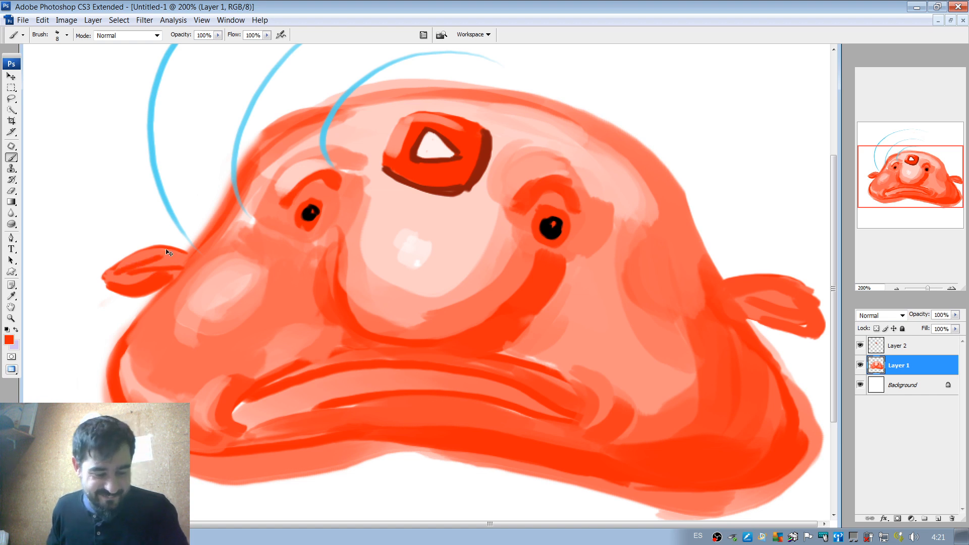
key(ctrl+z)
drag(118, 271, 171, 251)
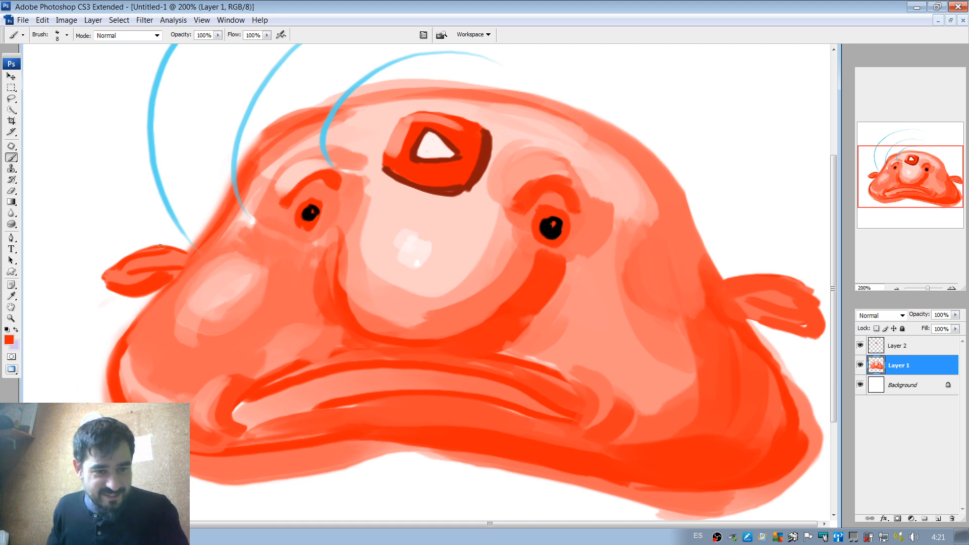
drag(160, 246, 126, 255)
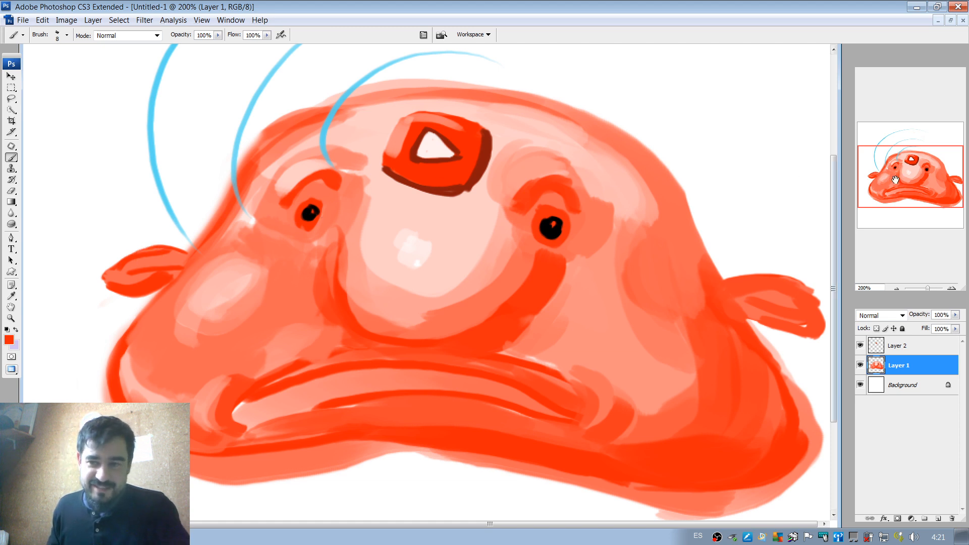
Try a dark red shadow stroke, sampled from the play button's edge, under the left-hand fin and undo it.
drag(896, 185, 878, 175)
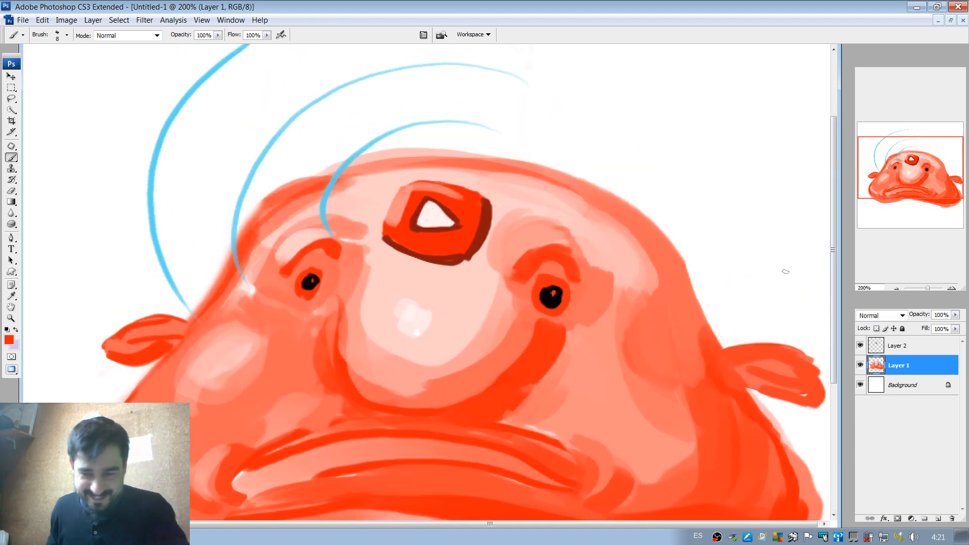
scroll(746, 342, down, 3)
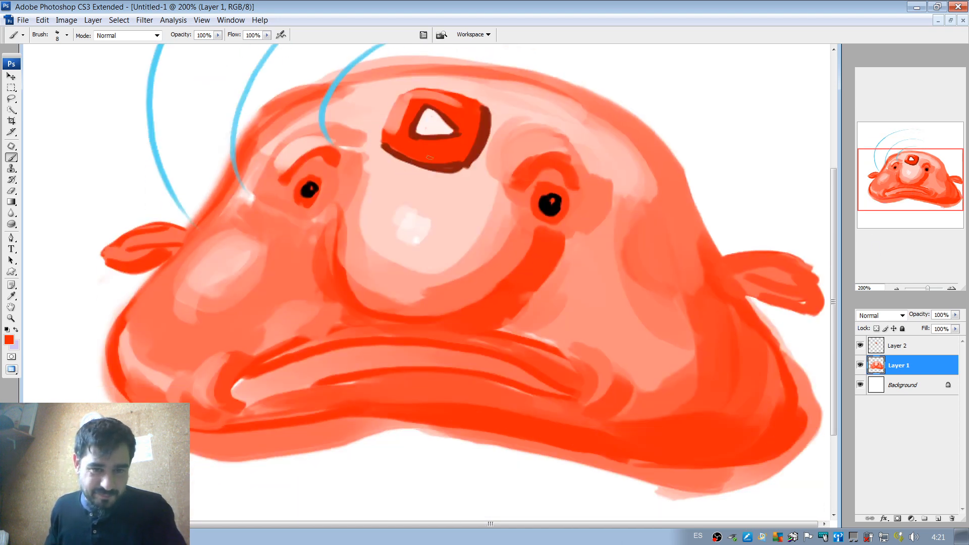
alt+click(447, 165)
mouse_move(137, 276)
mouse_down()
mouse_move(174, 249)
mouse_move(150, 256)
mouse_up()
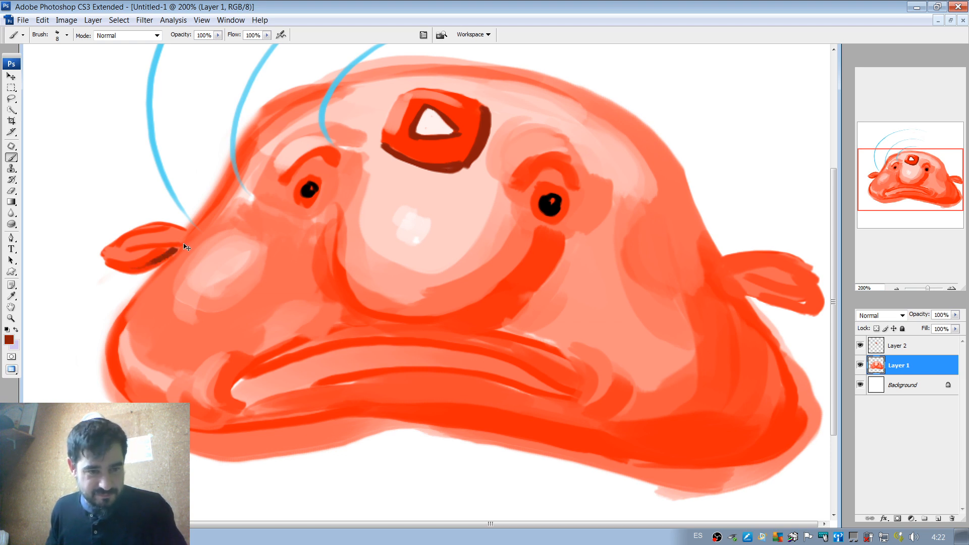
key(ctrl+z)
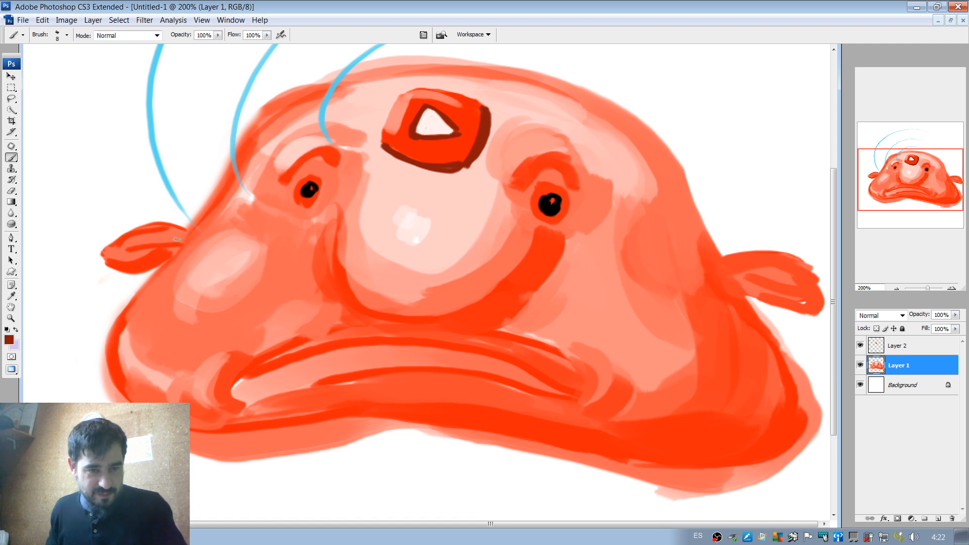
Sample orange-red from the lower lip, set the brush to 27 px and paint over the pale areas of the mouth.
alt+click(238, 406)
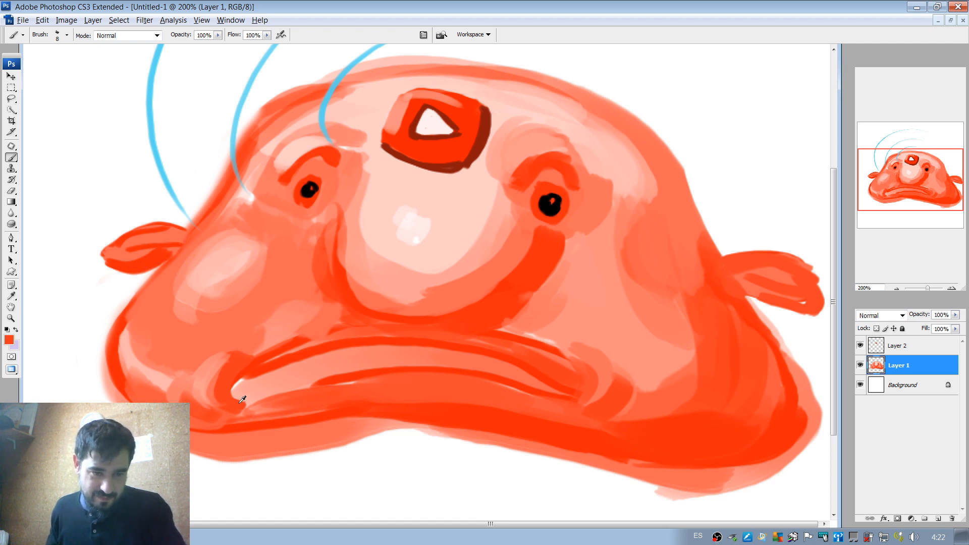
right_click(307, 364)
click(328, 385)
mouse_move(248, 395)
mouse_down()
mouse_move(328, 370)
mouse_move(438, 357)
mouse_up()
alt+click(258, 410)
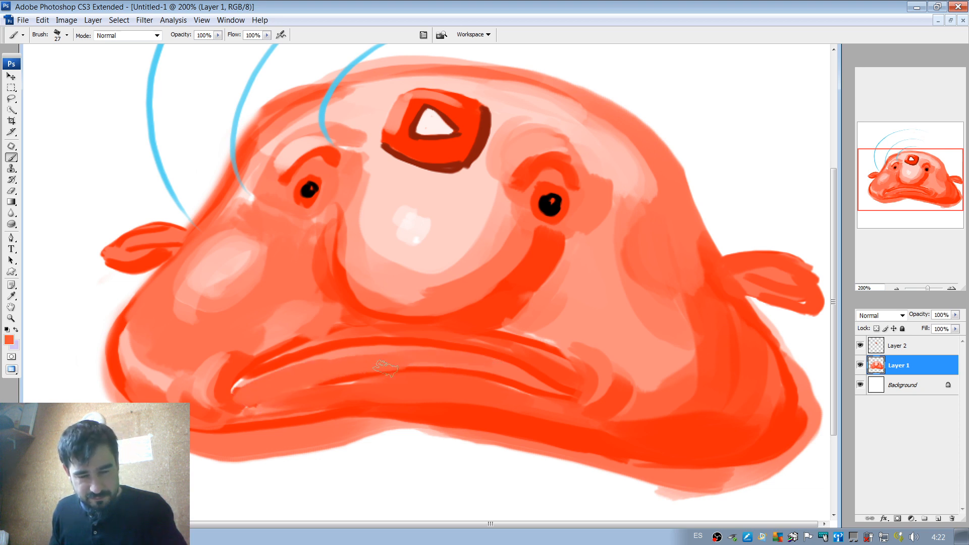
alt+click(358, 381)
drag(338, 378, 409, 373)
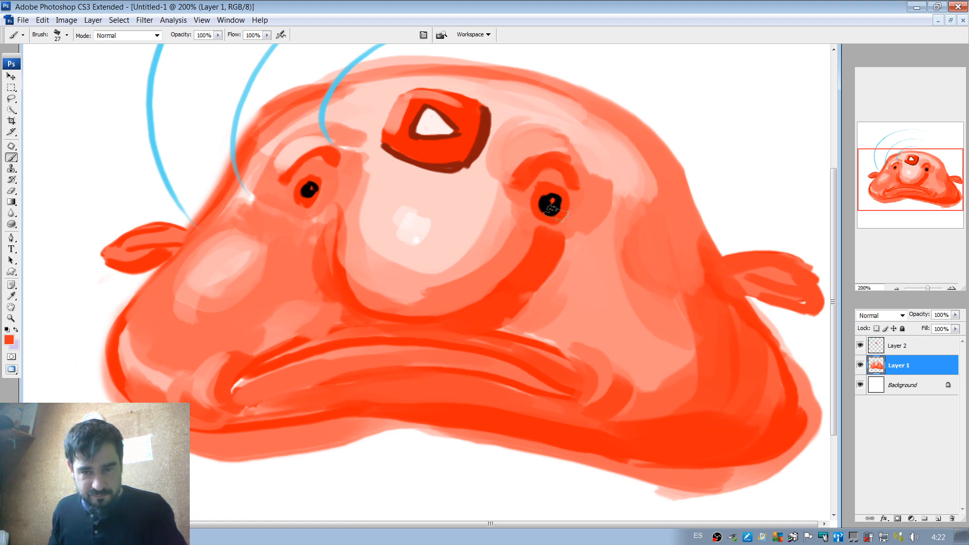
Set the brush to 15 px and darken the right-hand side and underside of the nose shadow with a deeper red.
alt+click(554, 208)
drag(557, 248, 525, 288)
alt+click(548, 250)
key(ctrl+z)
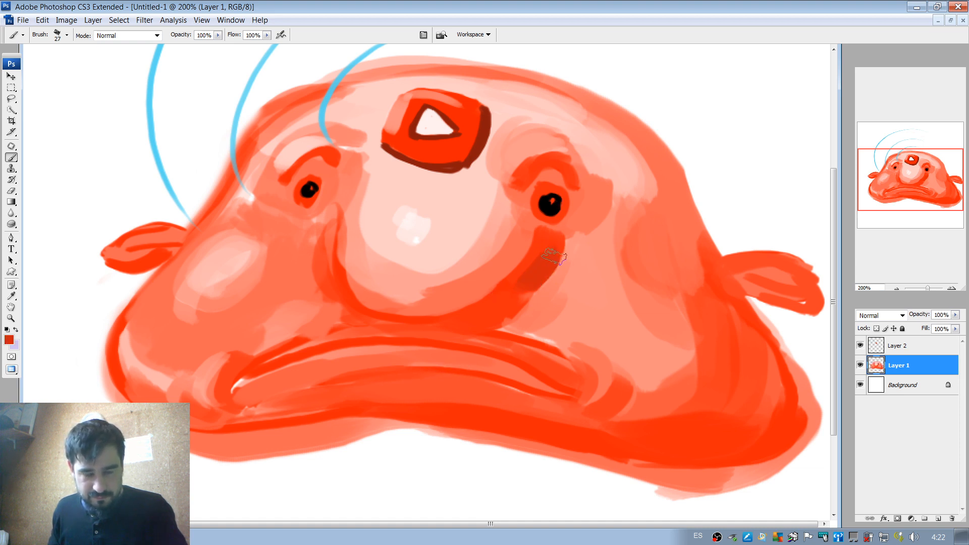
right_click(553, 257)
mouse_move(579, 274)
mouse_down()
mouse_move(479, 322)
mouse_move(439, 329)
mouse_up()
Darken the line between the lips with the nose shadow's deep red and a thin stroke of black sampled from the pupil.
click(550, 253)
mouse_move(338, 381)
mouse_down()
mouse_move(416, 369)
mouse_move(358, 380)
mouse_move(430, 373)
mouse_move(348, 385)
mouse_move(441, 380)
mouse_move(346, 386)
mouse_move(469, 385)
mouse_move(454, 372)
mouse_move(507, 388)
mouse_move(444, 377)
mouse_move(478, 375)
mouse_move(535, 395)
mouse_move(474, 394)
mouse_up()
alt+click(475, 394)
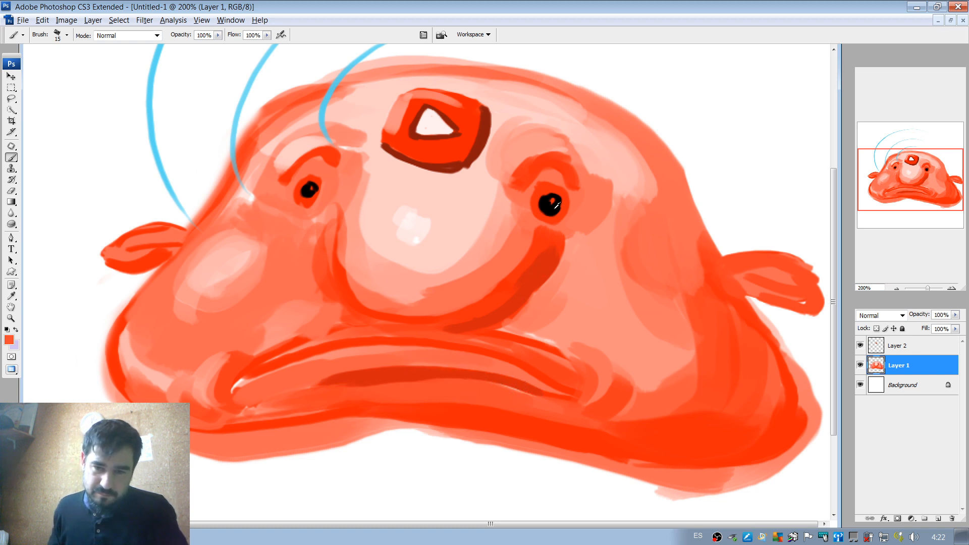
alt+click(553, 204)
drag(355, 377, 467, 374)
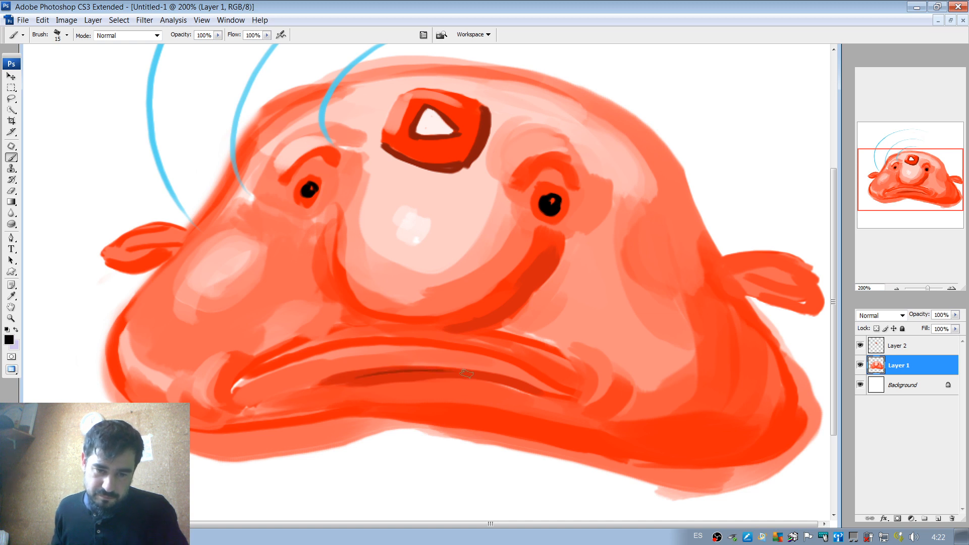
Sample dark red from the line between the lips and paint shadow strokes between the lips, beneath the nose and along the upper lip.
alt+click(415, 374)
drag(361, 376, 489, 372)
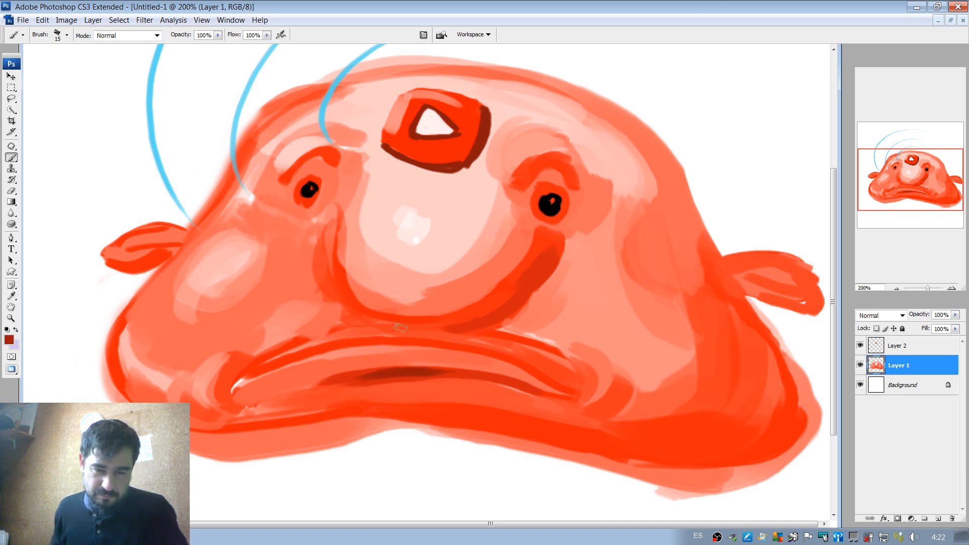
drag(406, 320, 513, 319)
key(ctrl+z)
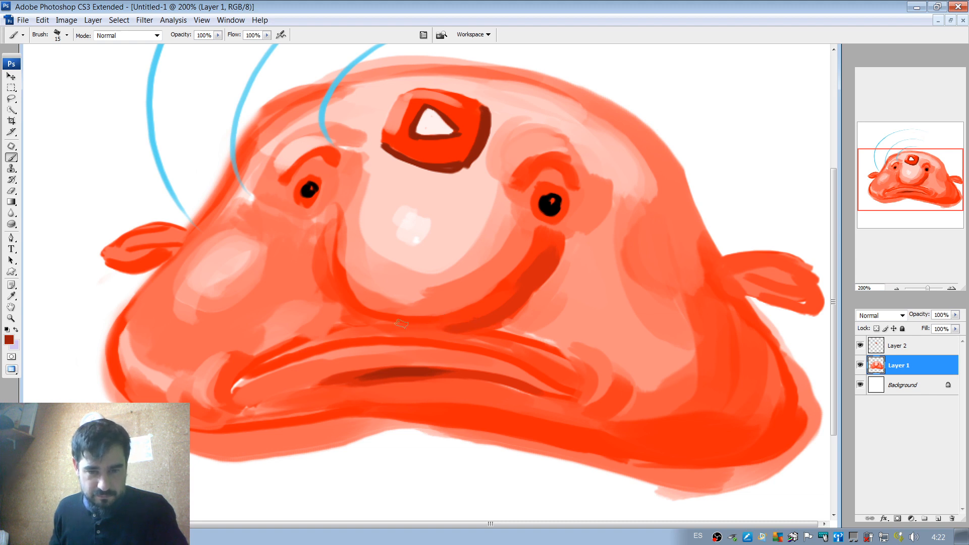
drag(392, 323, 512, 299)
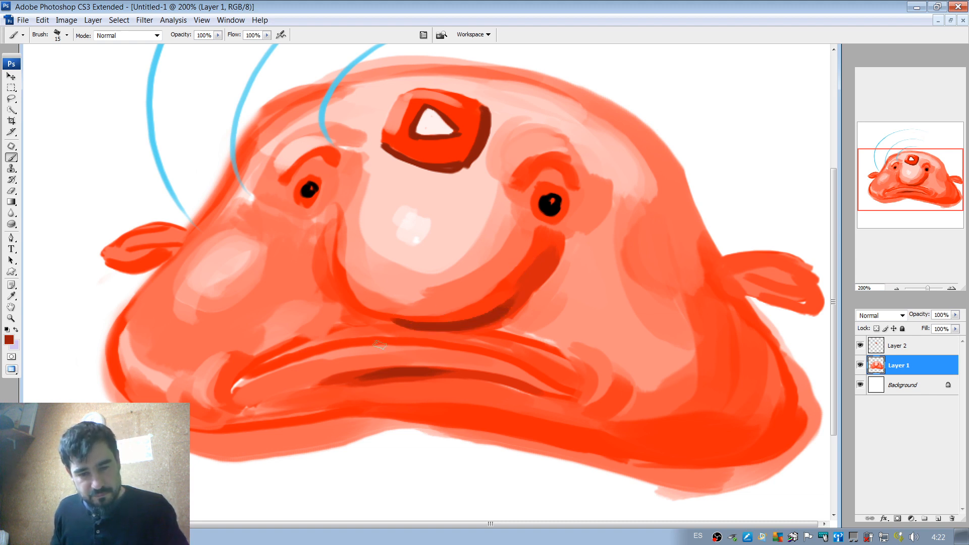
drag(328, 348, 481, 344)
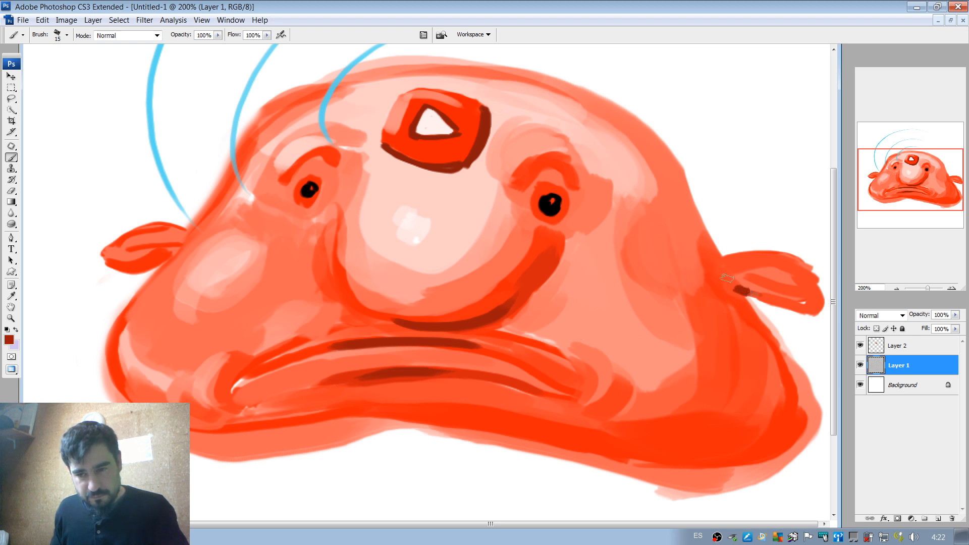
Paint dark red crease strokes on both side fins, touching up the right-hand fin with orange-red.
mouse_move(714, 264)
mouse_down()
mouse_move(811, 280)
mouse_move(770, 283)
mouse_move(804, 298)
mouse_up()
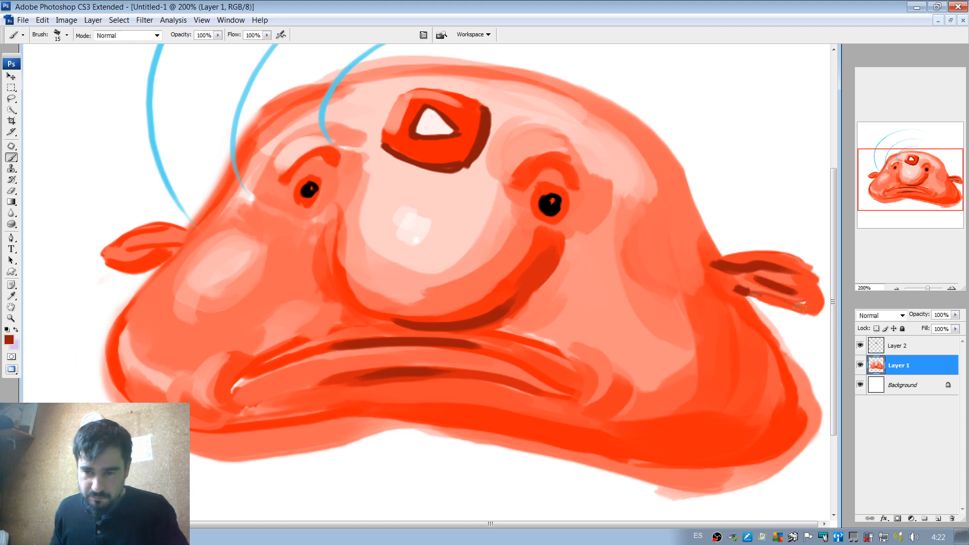
alt+click(749, 301)
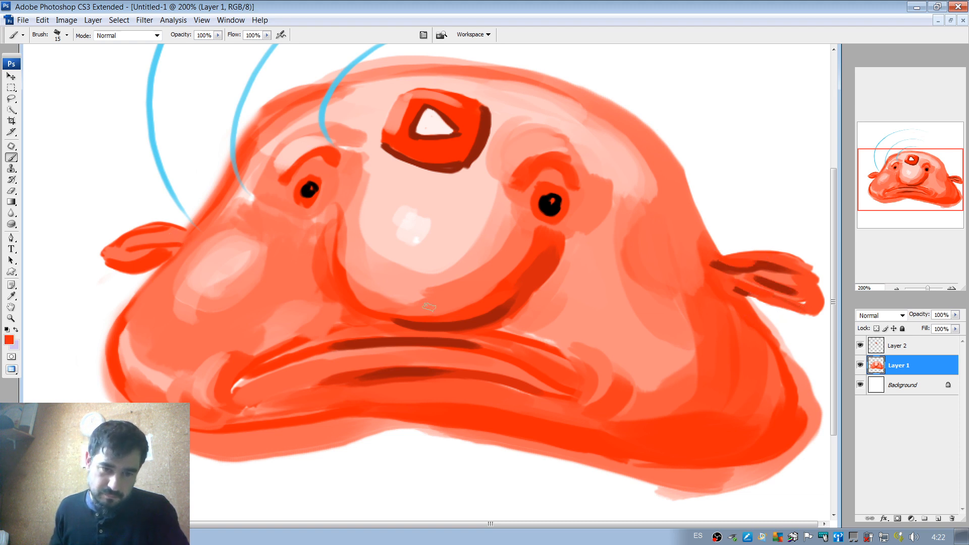
alt+click(476, 327)
mouse_move(166, 253)
mouse_down()
mouse_move(149, 261)
mouse_move(180, 254)
mouse_move(158, 246)
mouse_move(181, 244)
mouse_up()
alt+click(177, 239)
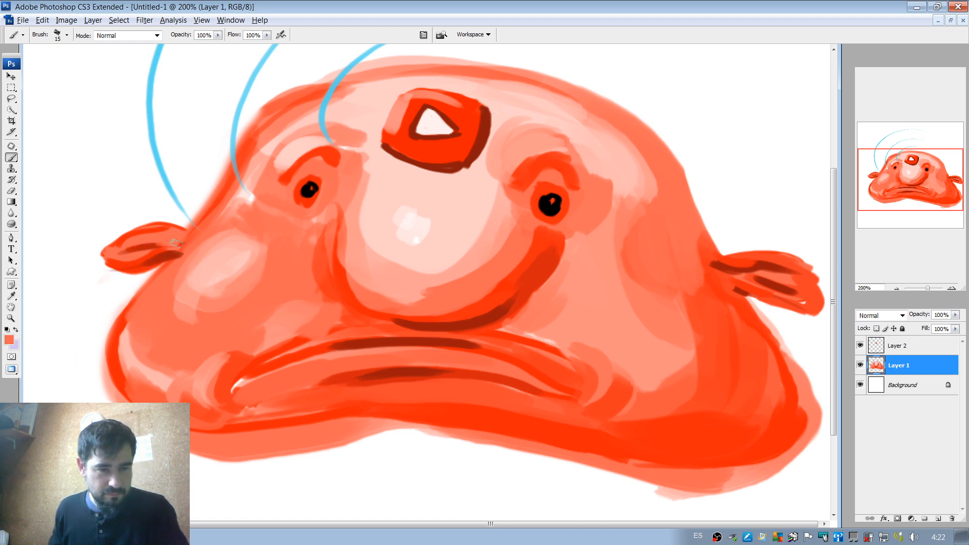
Sample orange from the left-hand jowl, set the brush to 40 px and paint over its outer edge.
alt+click(211, 248)
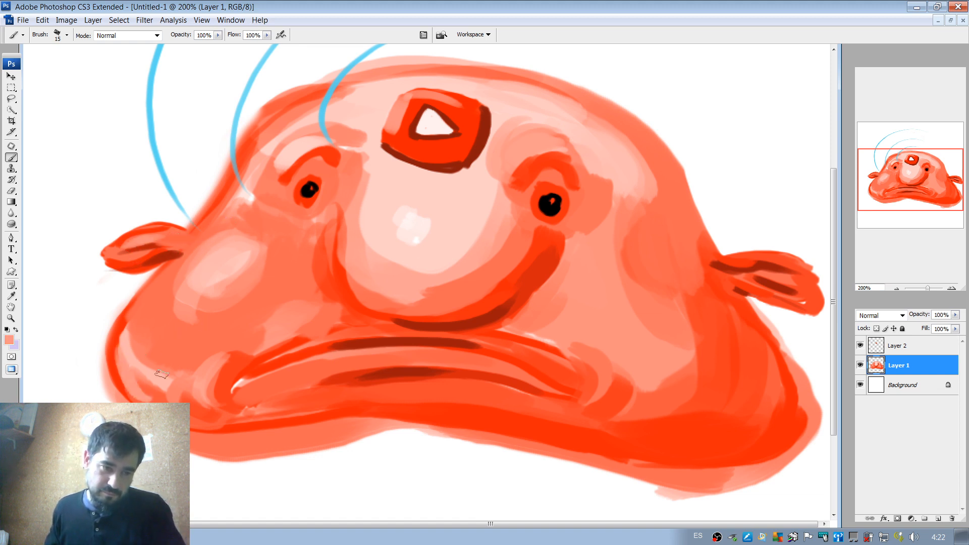
alt+click(144, 387)
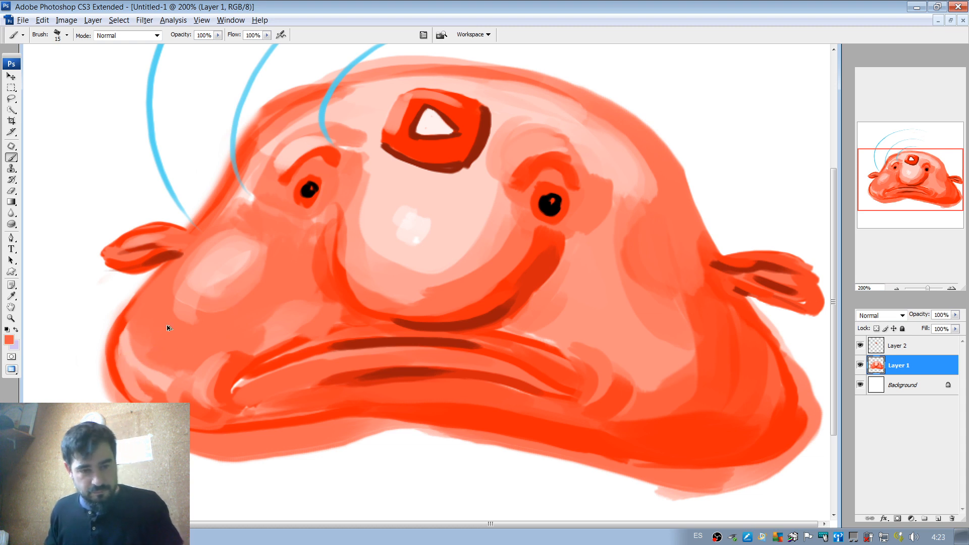
right_click(120, 353)
drag(154, 377, 131, 372)
click(118, 352)
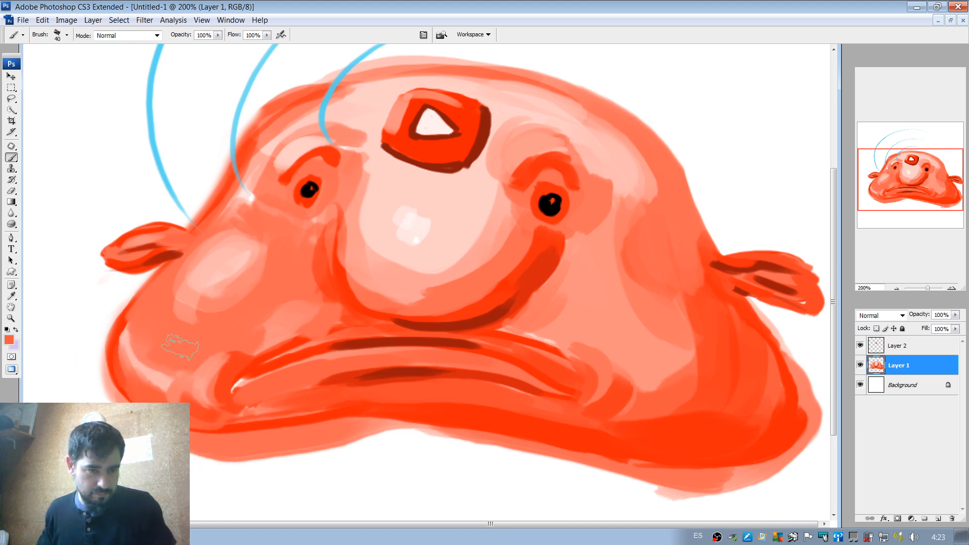
Sample pale pink, set the brush to 26 px and lighten the outer edge of the left-hand jowl.
alt+click(118, 354)
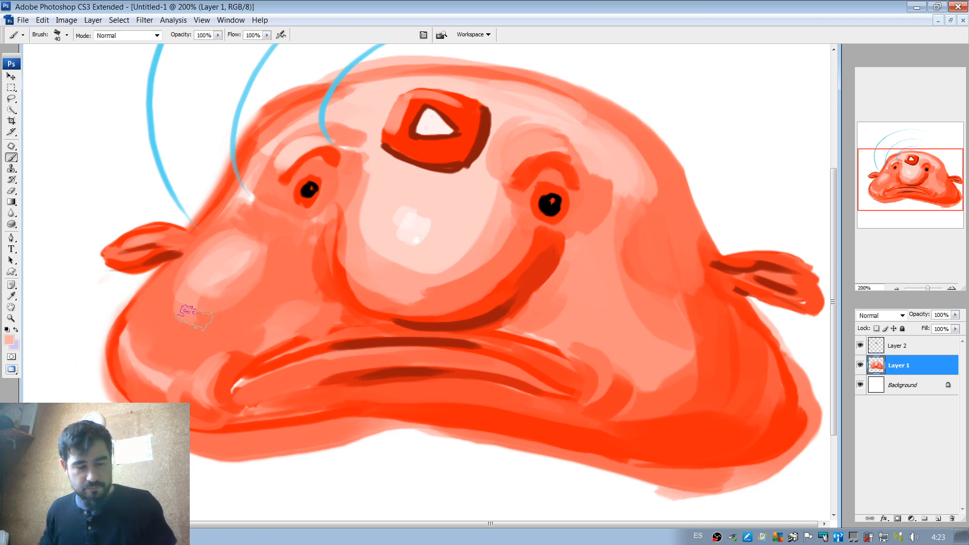
right_click(149, 333)
drag(178, 357, 153, 357)
click(121, 337)
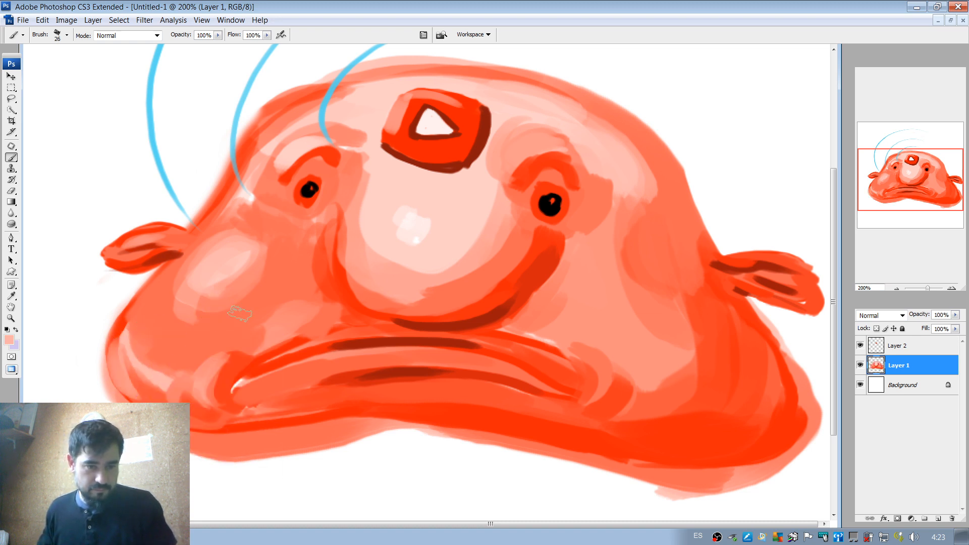
Add a new empty layer and move it above Layer 2.
click(897, 289)
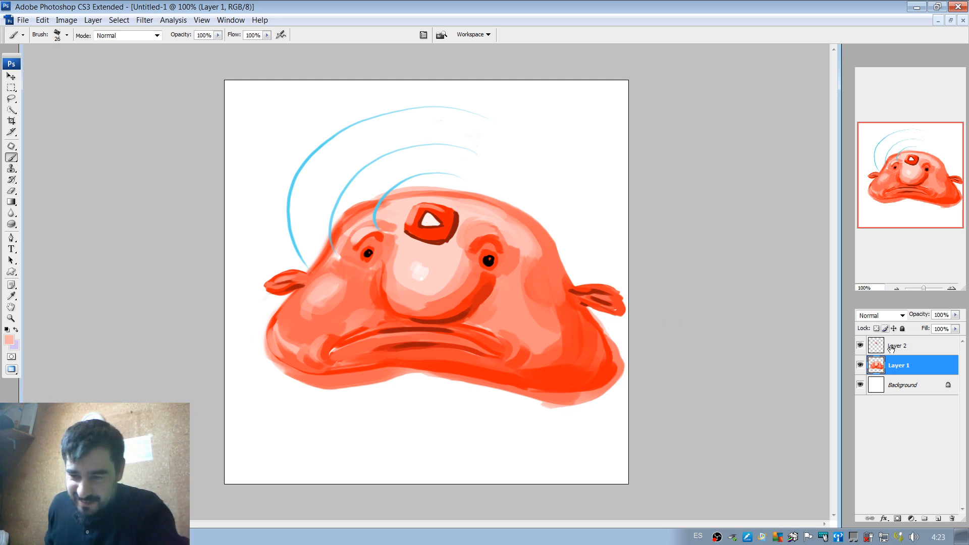
click(937, 519)
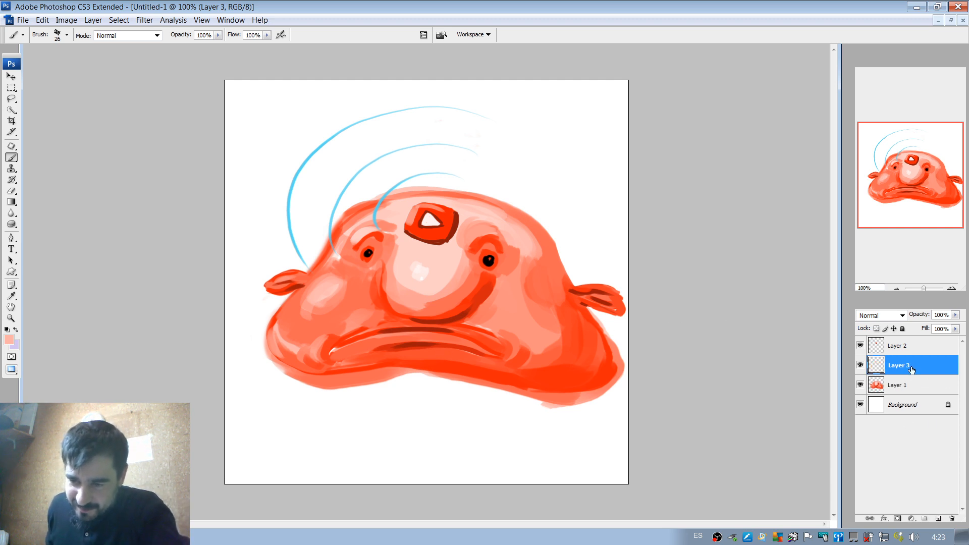
mouse_move(911, 370)
mouse_down()
mouse_move(911, 348)
mouse_move(908, 355)
mouse_up()
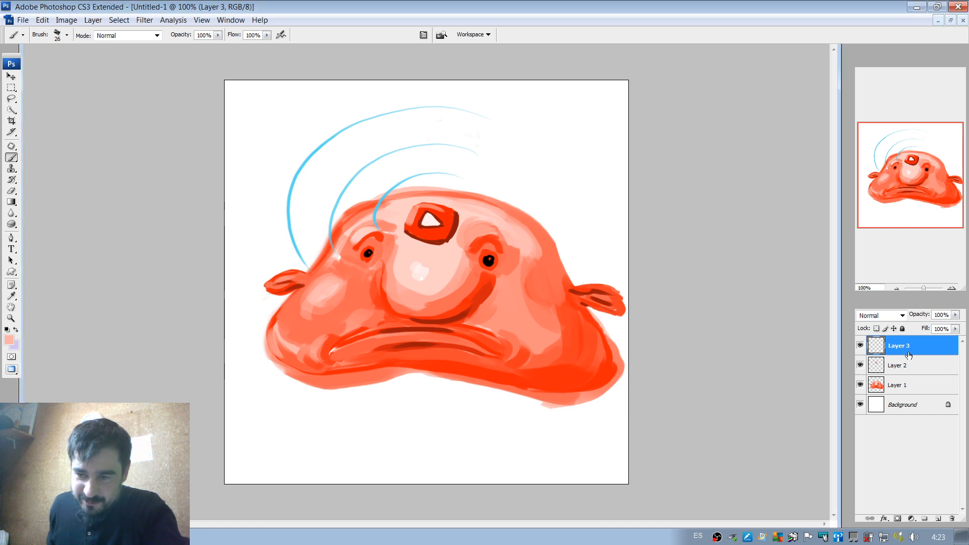
Set the foreground colour to dark navy #1f275d for the brush.
click(9, 339)
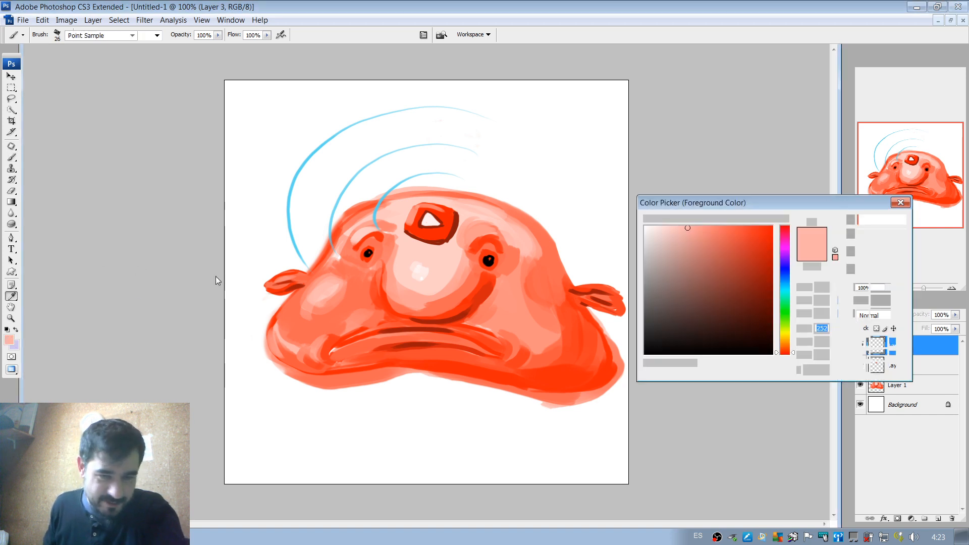
mouse_move(786, 305)
mouse_down()
mouse_move(786, 277)
mouse_move(747, 232)
mouse_move(736, 271)
mouse_move(786, 339)
mouse_up()
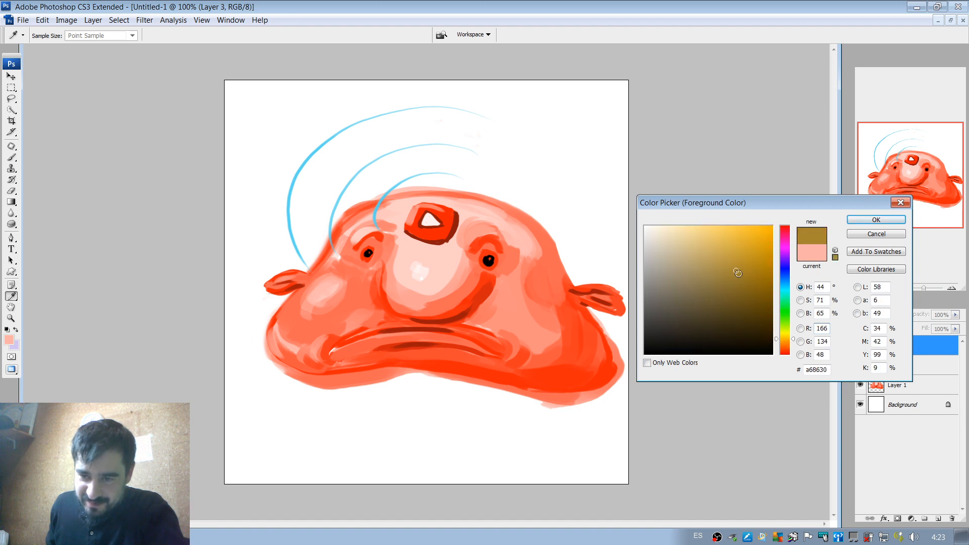
mouse_move(738, 273)
mouse_down()
mouse_move(705, 320)
mouse_move(715, 287)
mouse_move(727, 304)
mouse_up()
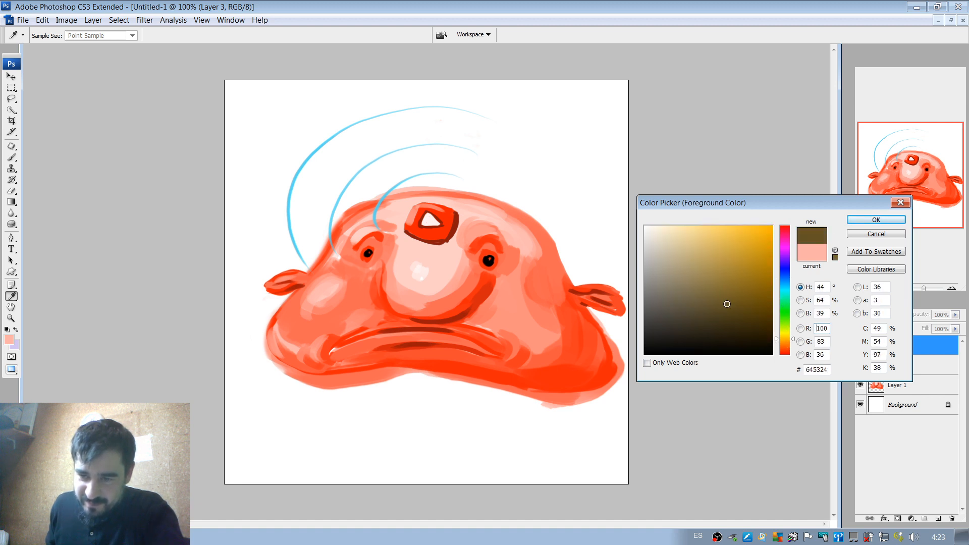
mouse_move(785, 338)
mouse_down()
mouse_move(785, 272)
mouse_move(744, 288)
mouse_move(756, 296)
mouse_move(730, 307)
mouse_up()
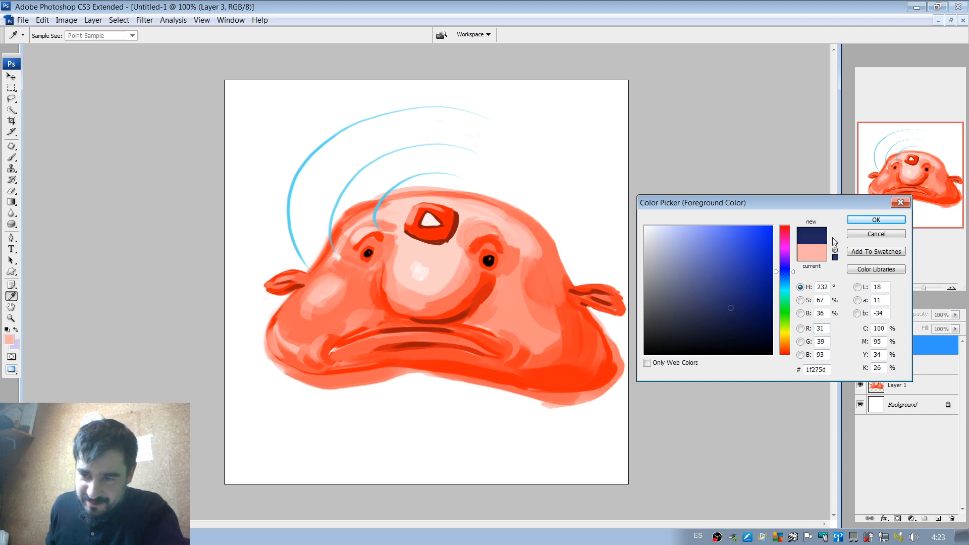
click(876, 221)
key(b)
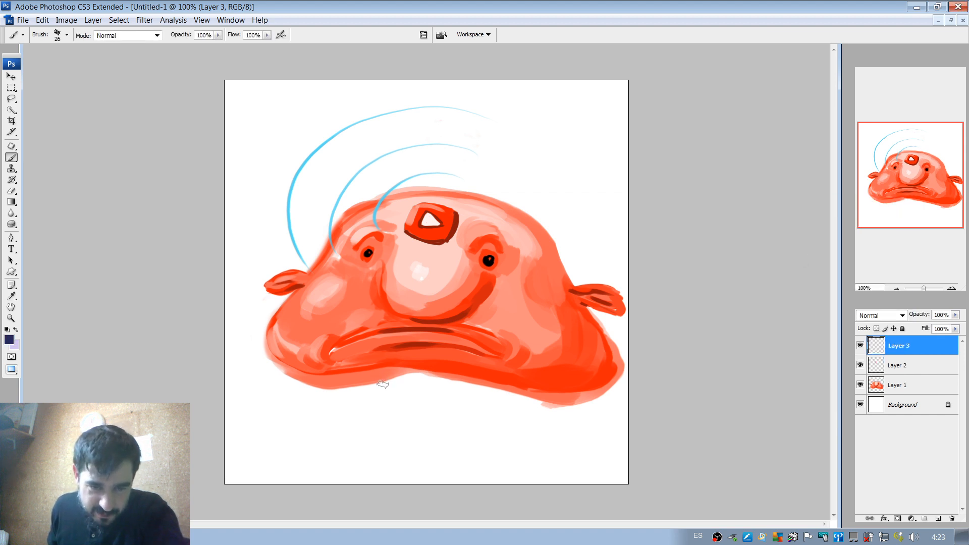
Paint a small navy body outline with shoulders, bent arms, legs and feet beneath the blobfish head on Layer 3.
drag(387, 378, 364, 407)
mouse_move(384, 384)
mouse_down()
mouse_move(391, 373)
mouse_move(382, 388)
mouse_move(456, 378)
mouse_move(467, 418)
mouse_up()
mouse_move(392, 402)
mouse_down()
mouse_move(396, 470)
mouse_move(444, 461)
mouse_up()
mouse_move(444, 393)
mouse_down()
mouse_move(441, 442)
mouse_move(419, 457)
mouse_move(417, 431)
mouse_move(366, 415)
mouse_up()
mouse_move(447, 411)
mouse_down()
mouse_move(472, 419)
mouse_move(457, 422)
mouse_up()
drag(386, 472, 452, 471)
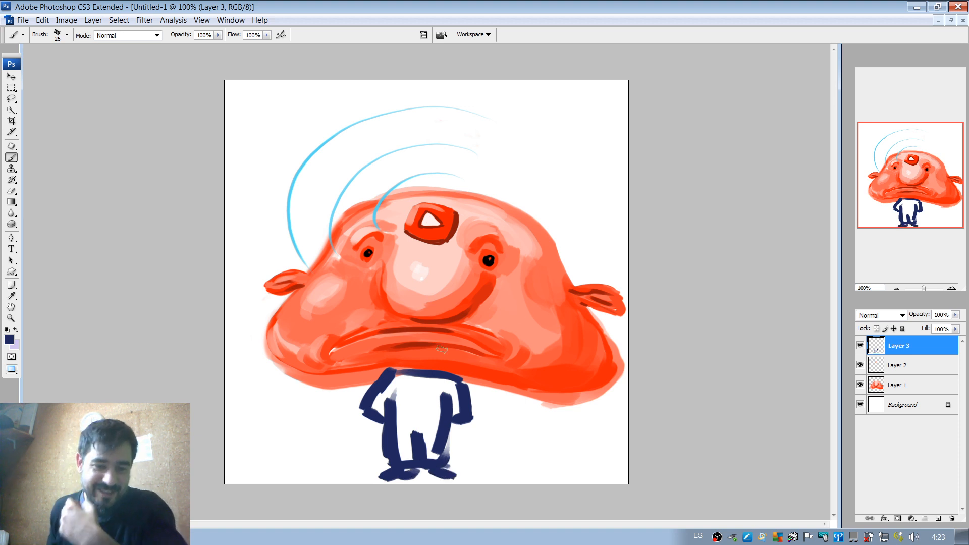
Paint a navy waistline across the small body and a wide vertical navy stripe down the middle of its chest.
drag(393, 423, 446, 423)
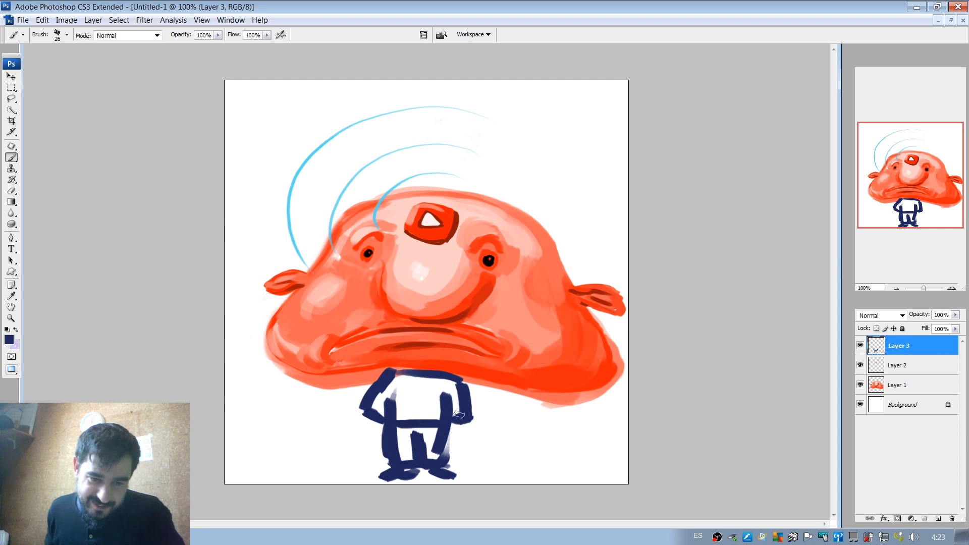
drag(414, 376, 413, 422)
drag(425, 374, 423, 421)
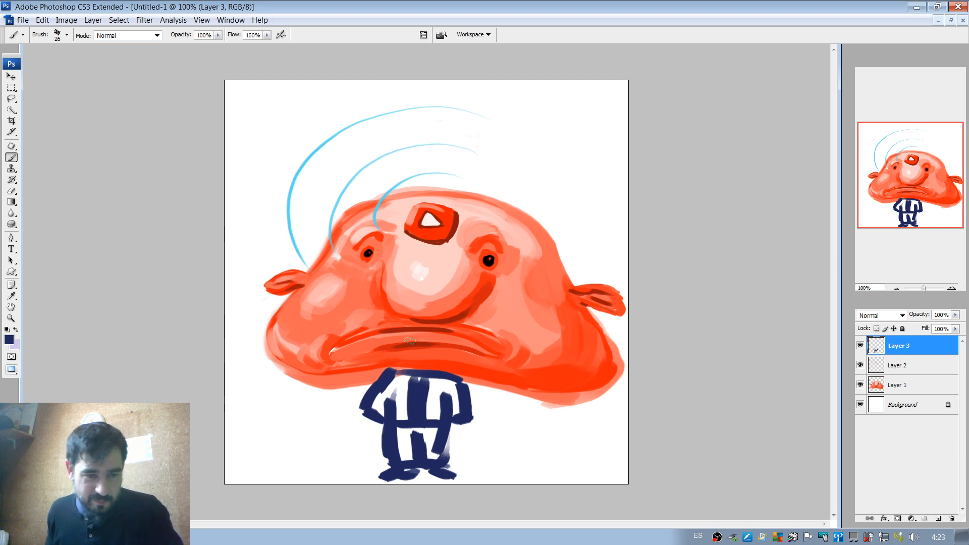
Set the brush to 12 px, try a green bow tie at the body's collar and undo it.
click(8, 339)
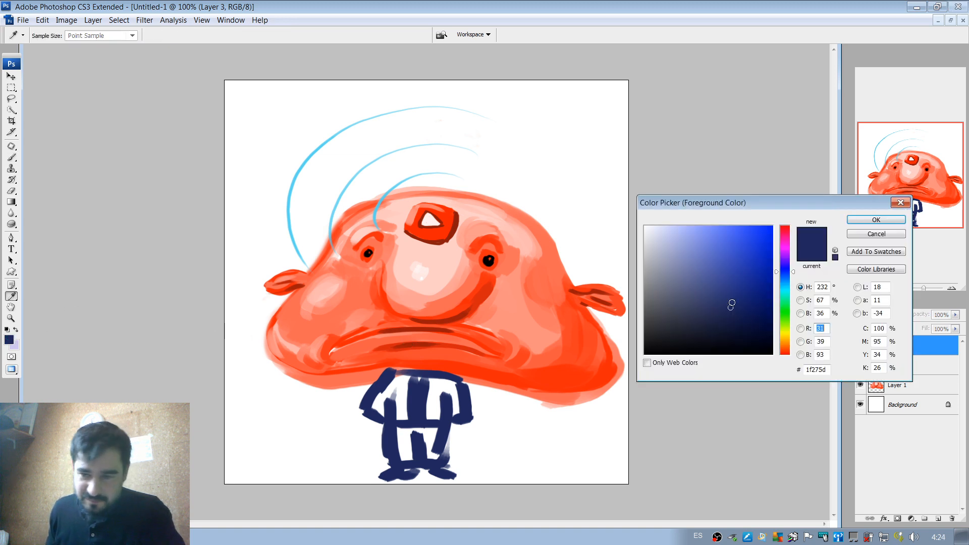
click(786, 311)
mouse_move(770, 279)
mouse_down()
mouse_move(751, 262)
mouse_move(757, 275)
mouse_up()
click(876, 220)
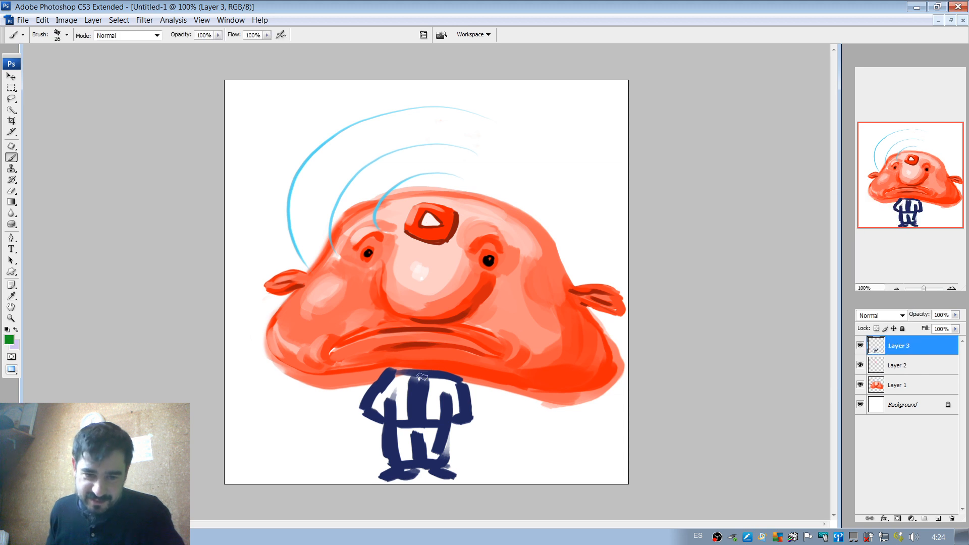
right_click(423, 376)
mouse_move(448, 391)
mouse_down()
mouse_move(410, 375)
mouse_move(411, 385)
mouse_up()
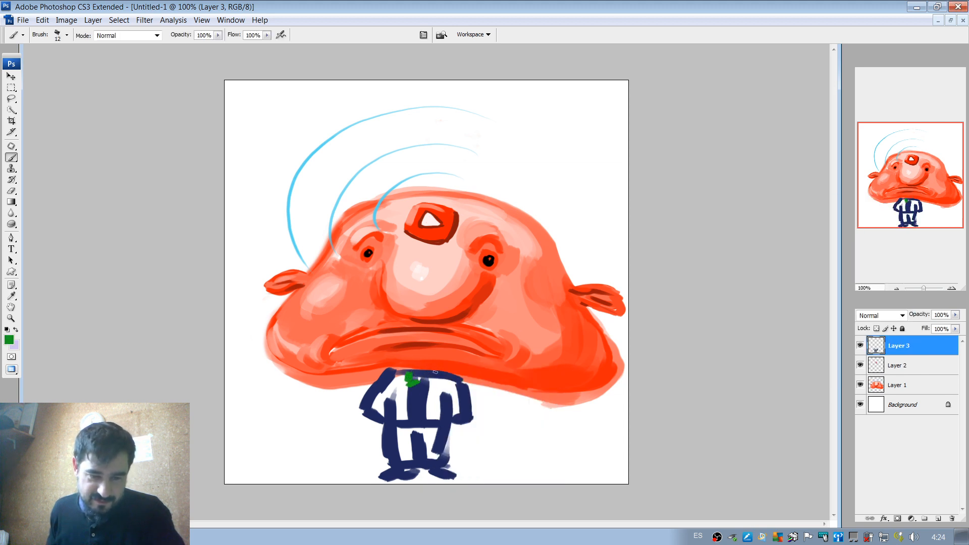
key(ctrl+alt+z)
key(ctrl+alt+z)
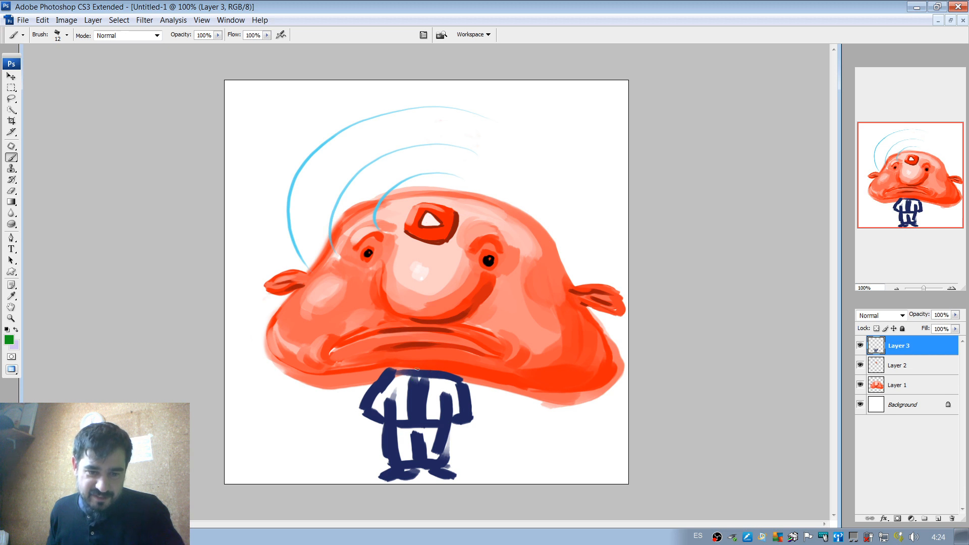
Set the foreground colour to bright orange #ff8400.
click(9, 340)
click(786, 342)
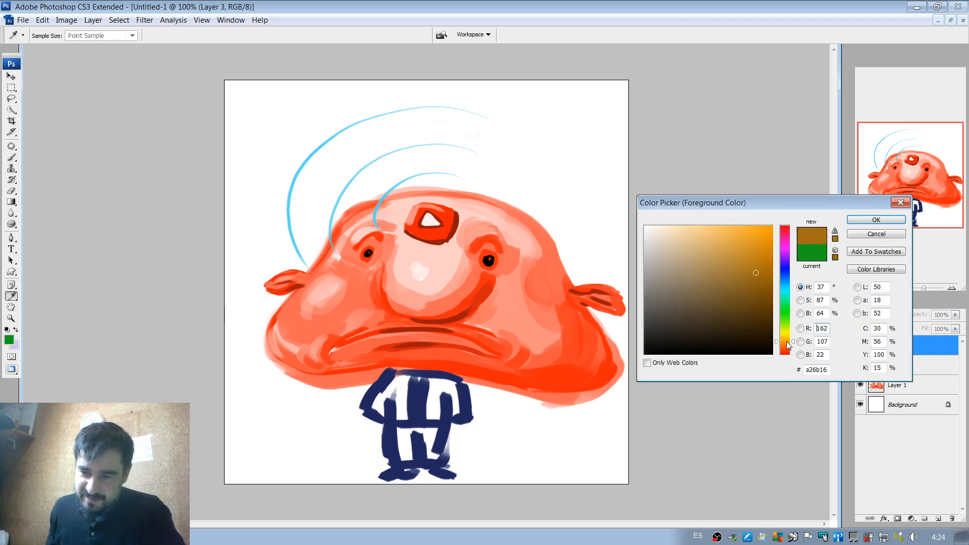
drag(786, 342, 788, 341)
drag(759, 269, 774, 250)
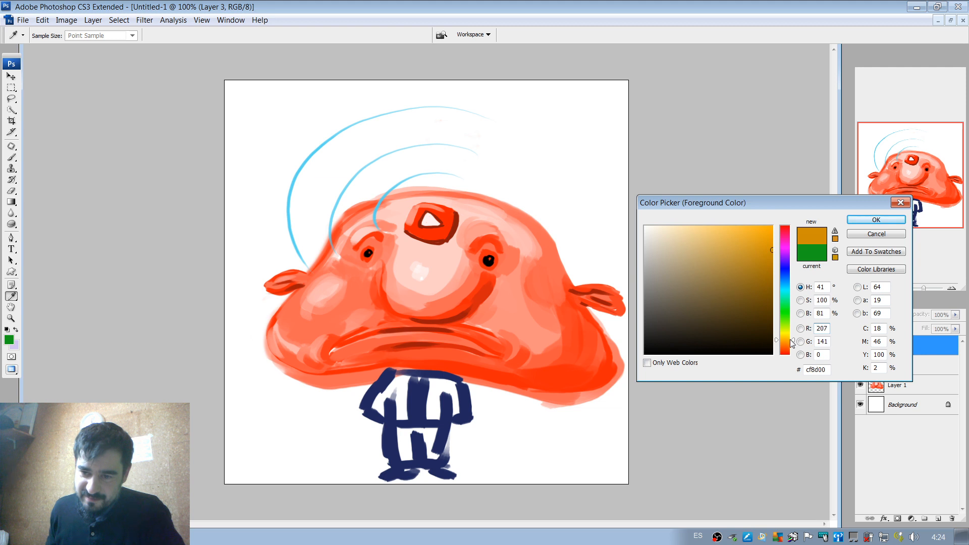
drag(791, 343, 786, 342)
mouse_move(761, 249)
mouse_down()
mouse_move(773, 226)
mouse_move(763, 242)
mouse_move(788, 225)
mouse_up()
click(786, 343)
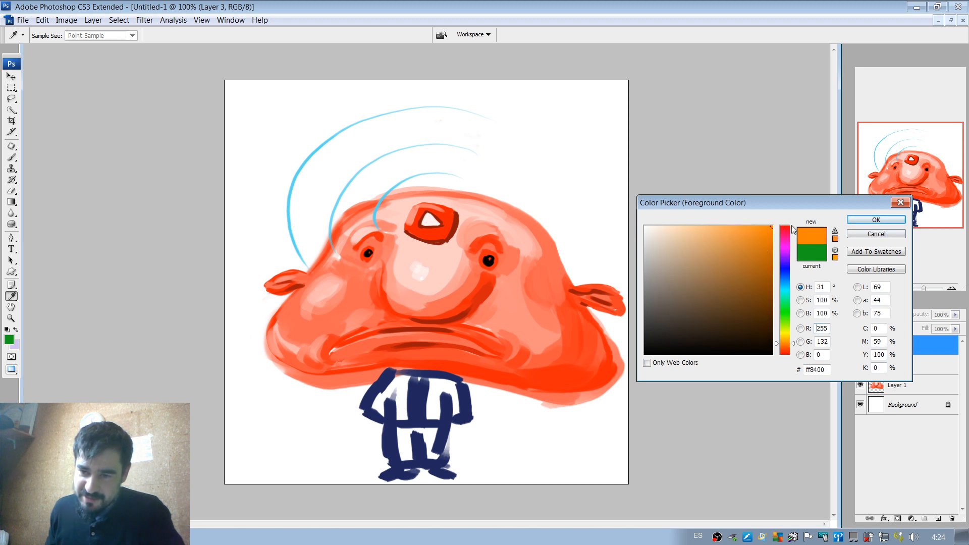
click(863, 222)
Paint an orange bow tie at the body's collar and add navy details around its knot.
drag(404, 381, 428, 379)
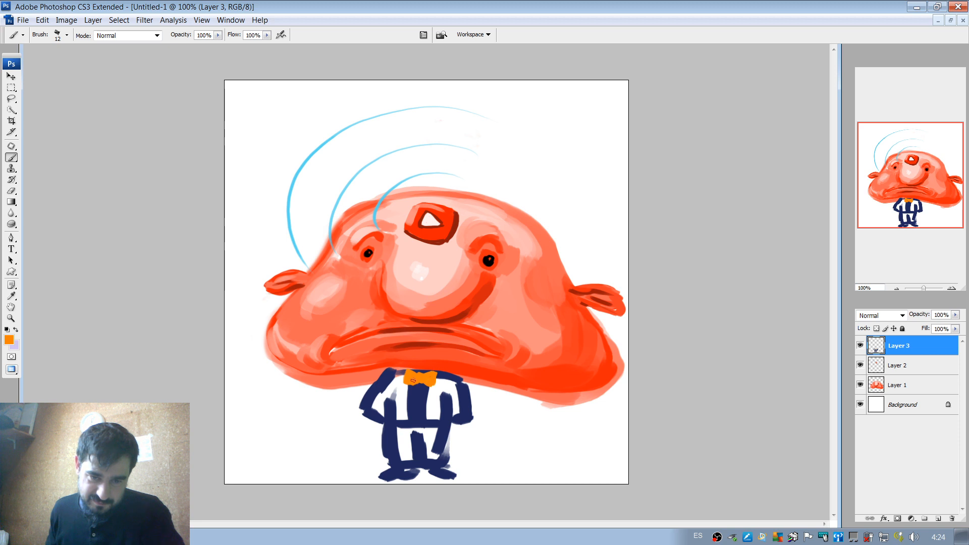
alt+click(415, 385)
drag(406, 381, 419, 377)
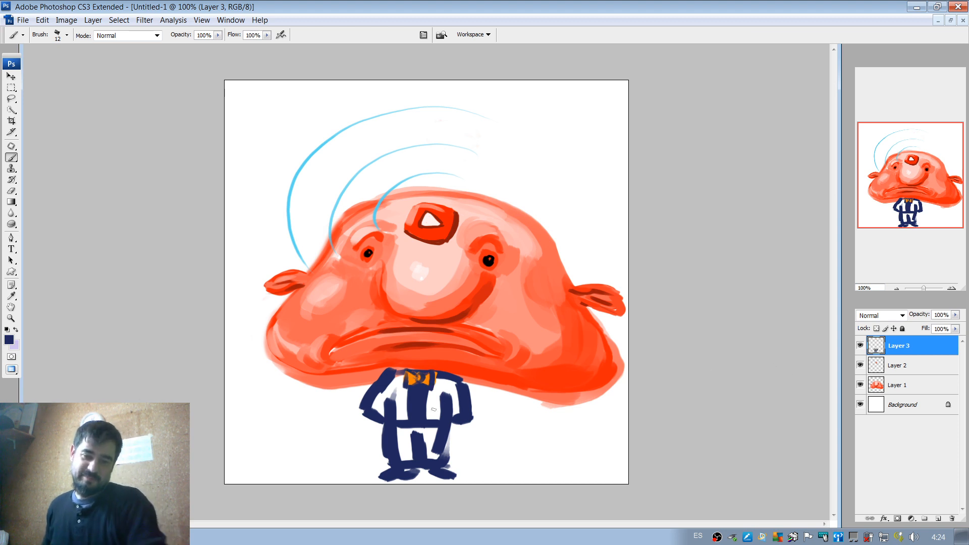
alt+click(414, 384)
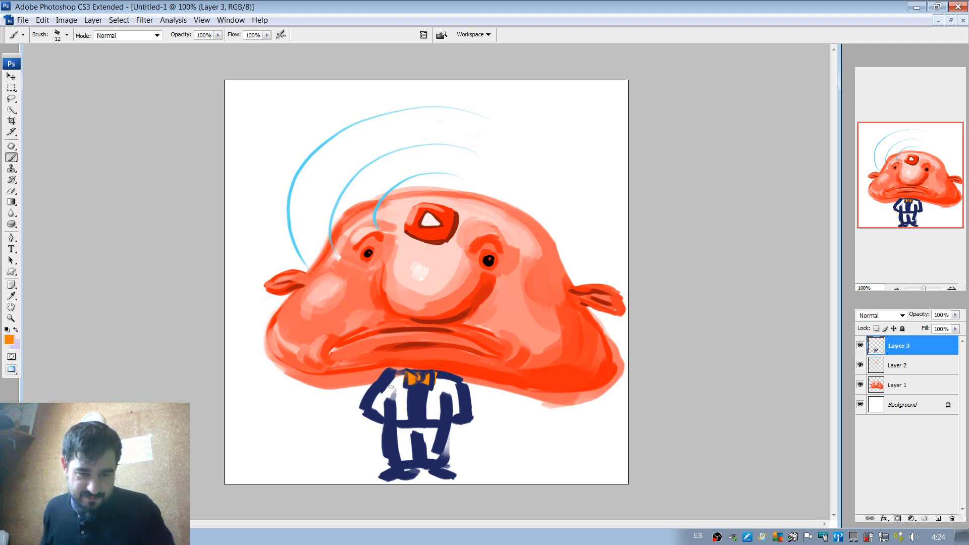
Sample orange-red from the blobfish's face and paint a small hand at the end of each sleeve.
alt+click(359, 353)
drag(369, 419, 377, 427)
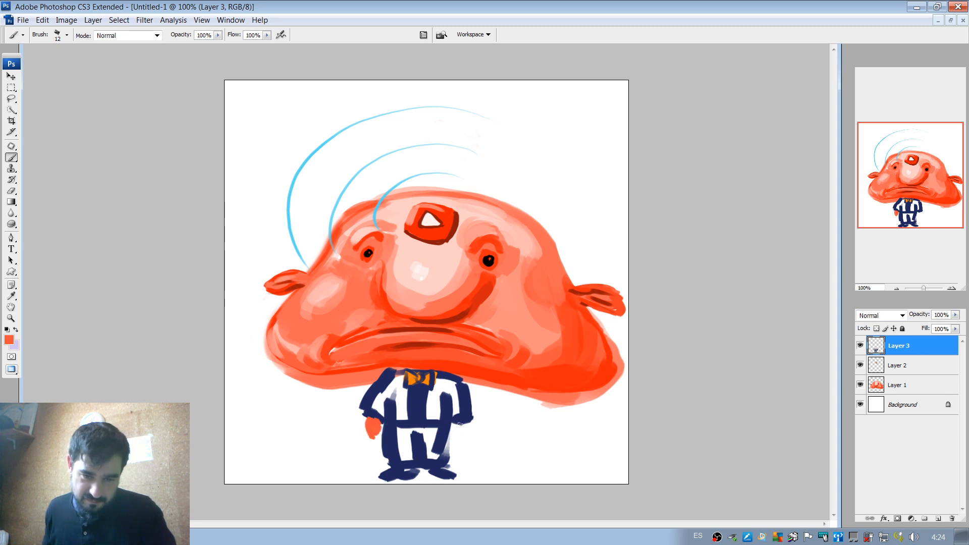
drag(460, 423, 461, 429)
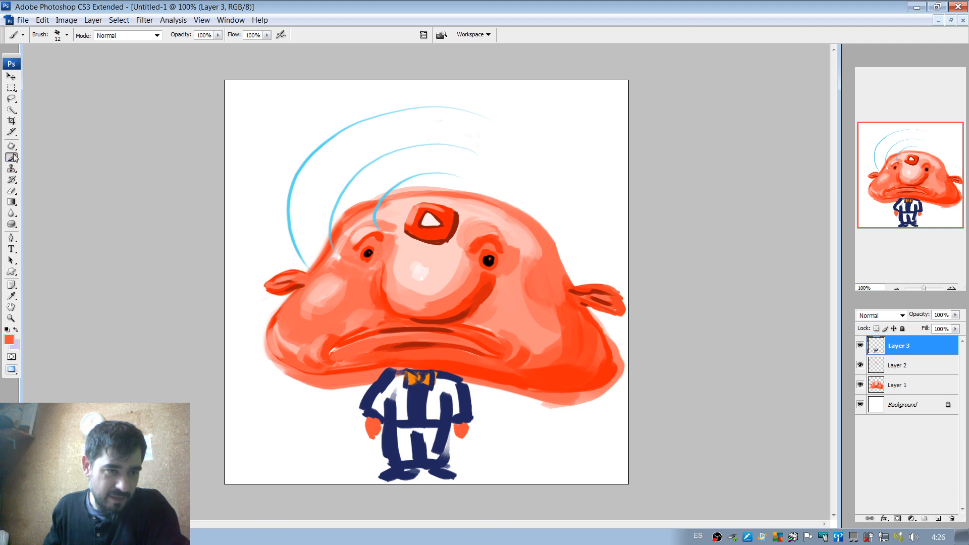
Set the foreground colour to a light orchid pink and return to the Brush tool.
click(9, 340)
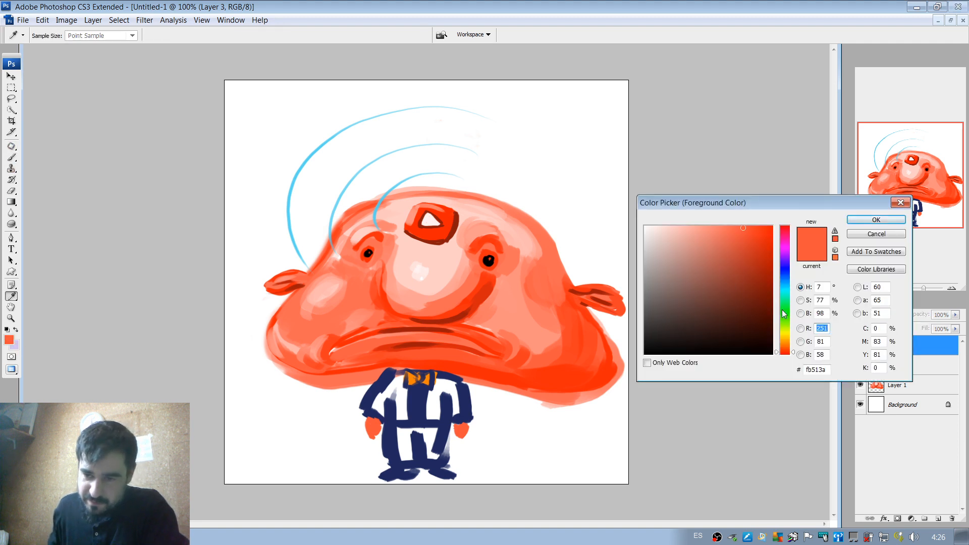
click(782, 261)
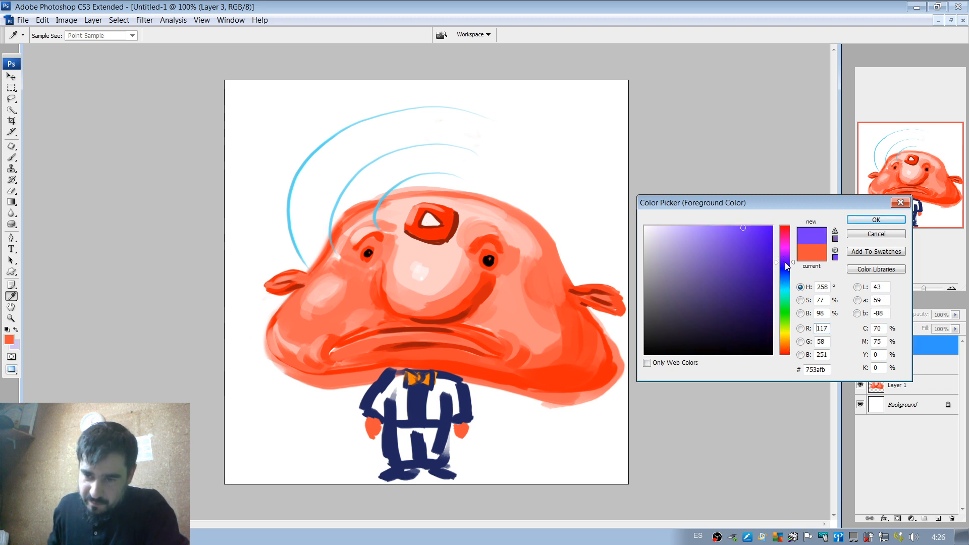
mouse_move(786, 266)
mouse_down()
mouse_move(786, 326)
mouse_move(783, 267)
mouse_up()
click(670, 240)
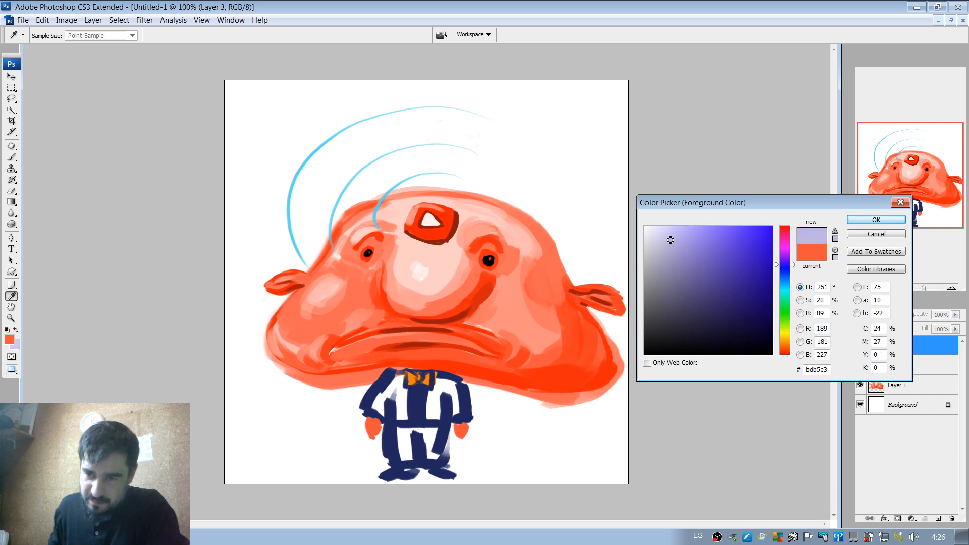
drag(671, 240, 670, 238)
drag(786, 287, 785, 317)
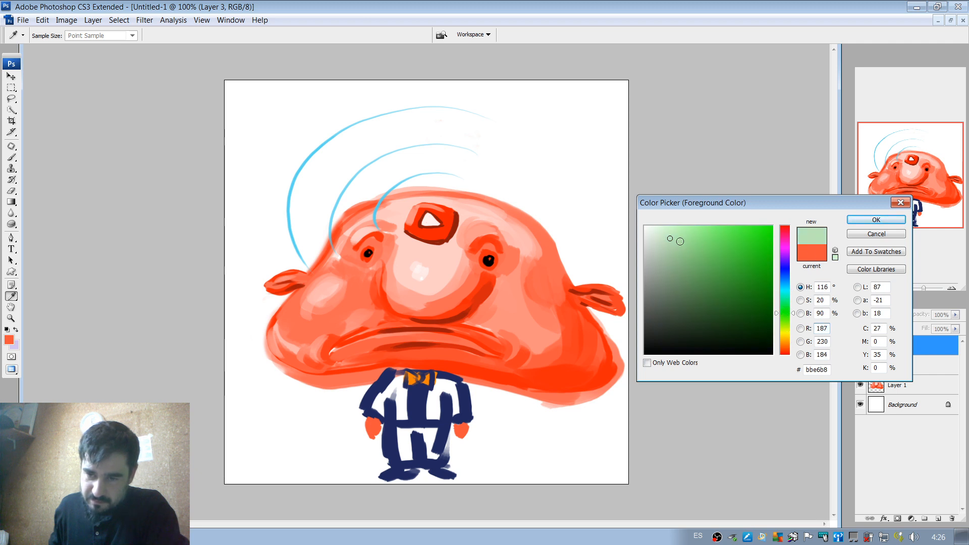
click(783, 246)
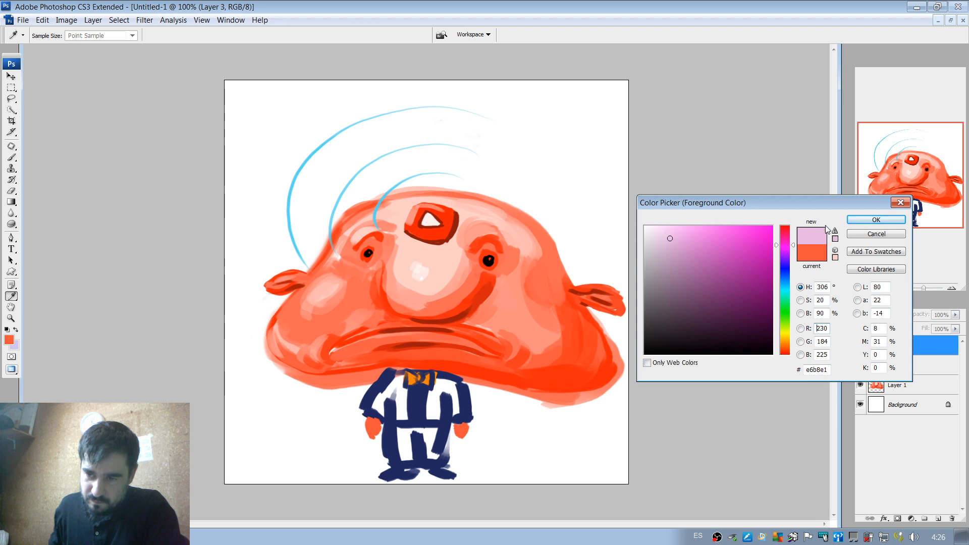
click(688, 238)
click(875, 220)
key(b)
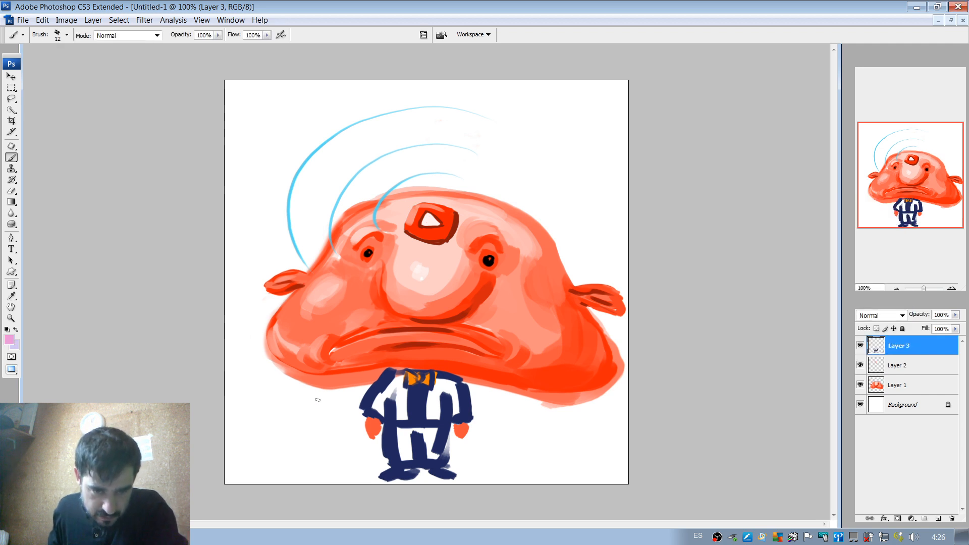
Paint a pink folding fan outline with ribs beside the body's left-hand side, meeting the small hand.
mouse_move(331, 457)
mouse_down()
mouse_move(316, 401)
mouse_move(359, 432)
mouse_move(351, 470)
mouse_move(316, 452)
mouse_up()
mouse_move(305, 418)
mouse_down()
mouse_move(359, 428)
mouse_move(315, 447)
mouse_up()
drag(358, 425, 334, 455)
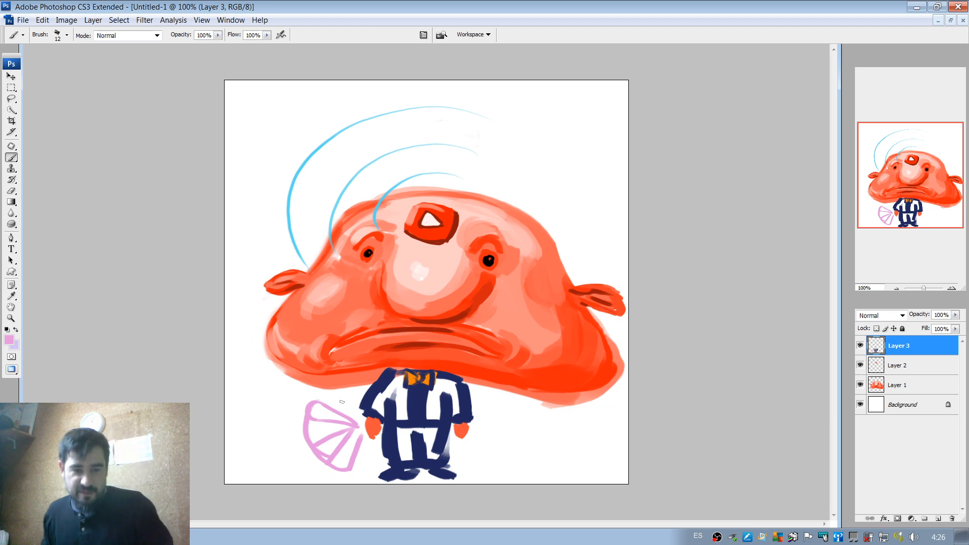
Erase the pink fan and the lowered sleeve and hand next to it with a 28 px eraser.
key(e)
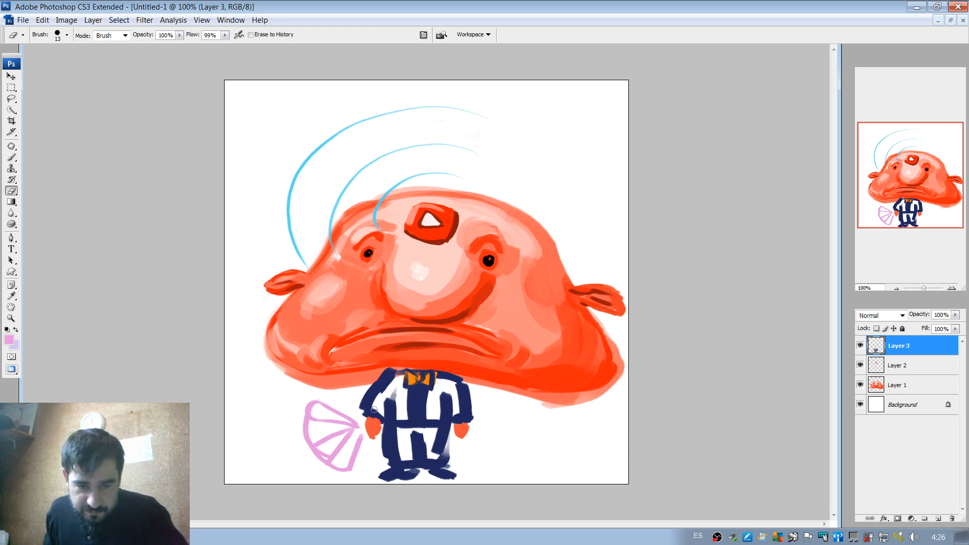
right_click(372, 403)
mouse_move(393, 405)
mouse_down()
mouse_move(370, 420)
mouse_move(363, 398)
mouse_move(375, 421)
mouse_up()
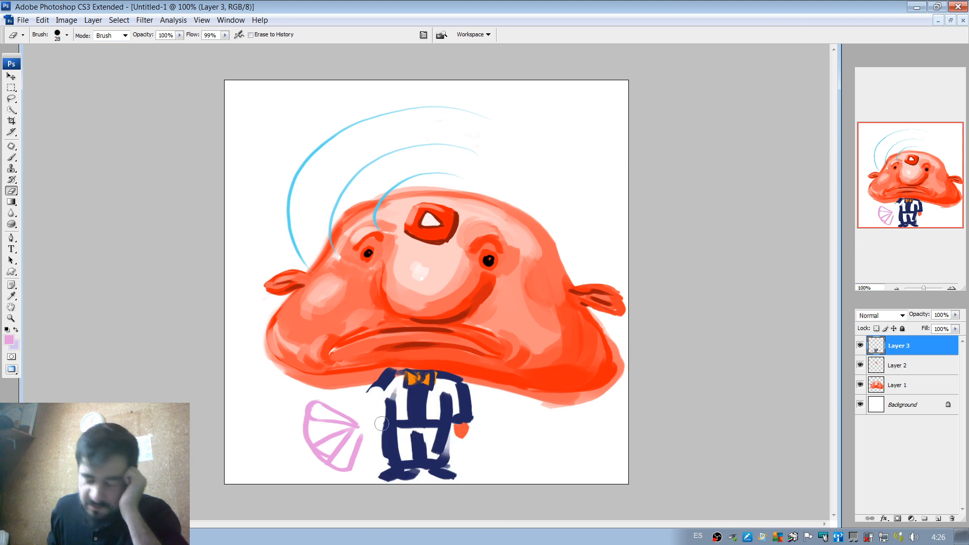
mouse_move(312, 406)
mouse_down()
mouse_move(323, 445)
mouse_move(335, 463)
mouse_up()
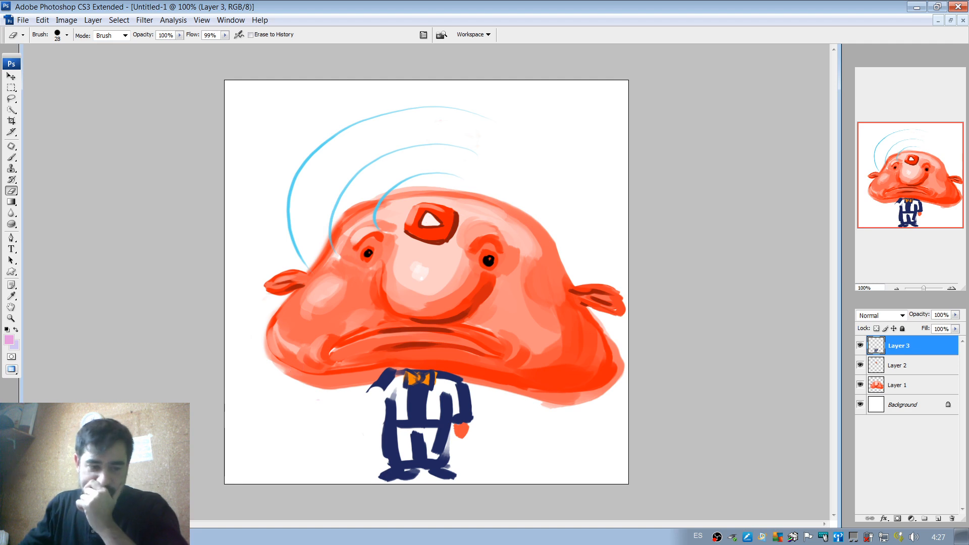
Switch to the browser and search Google Images for "abanico".
key(alt+Tab)
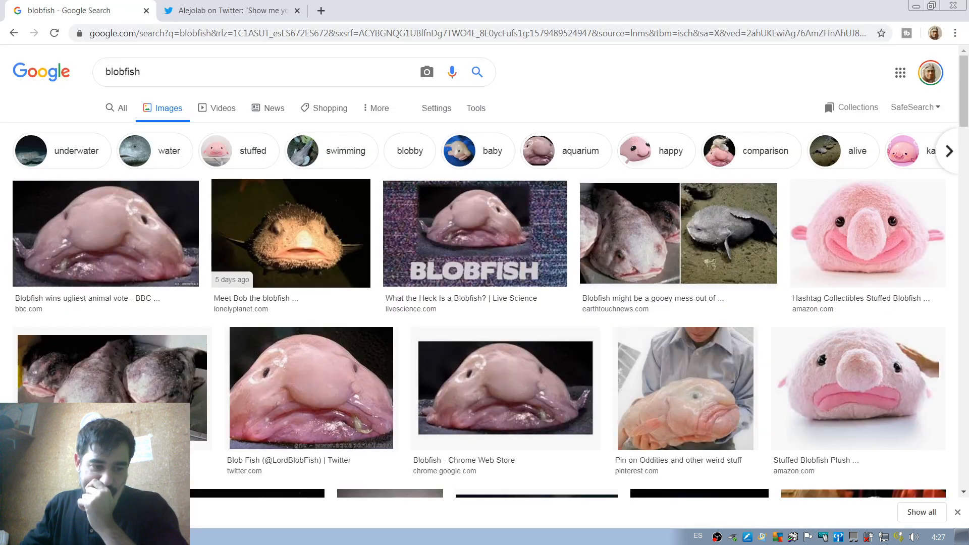
double_click(235, 67)
text(abanico)
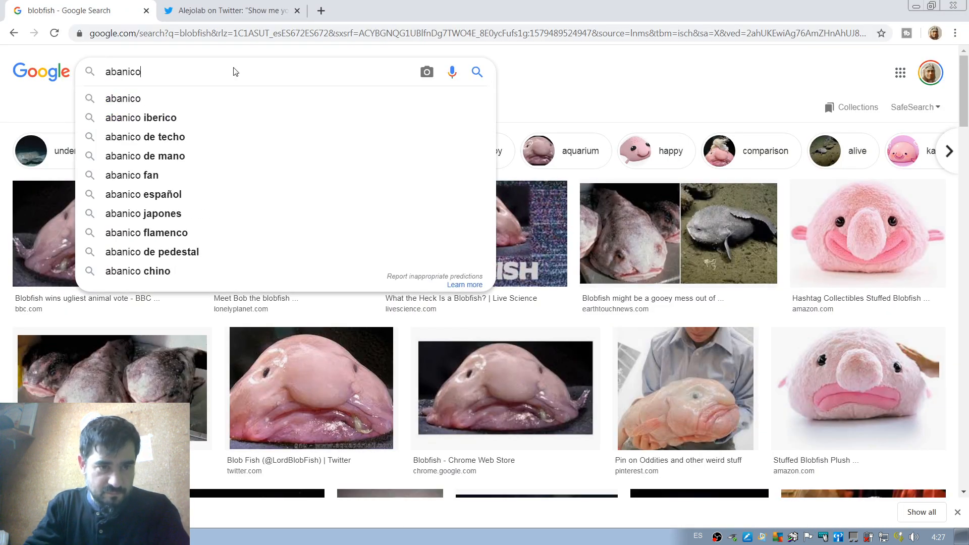
key(Return)
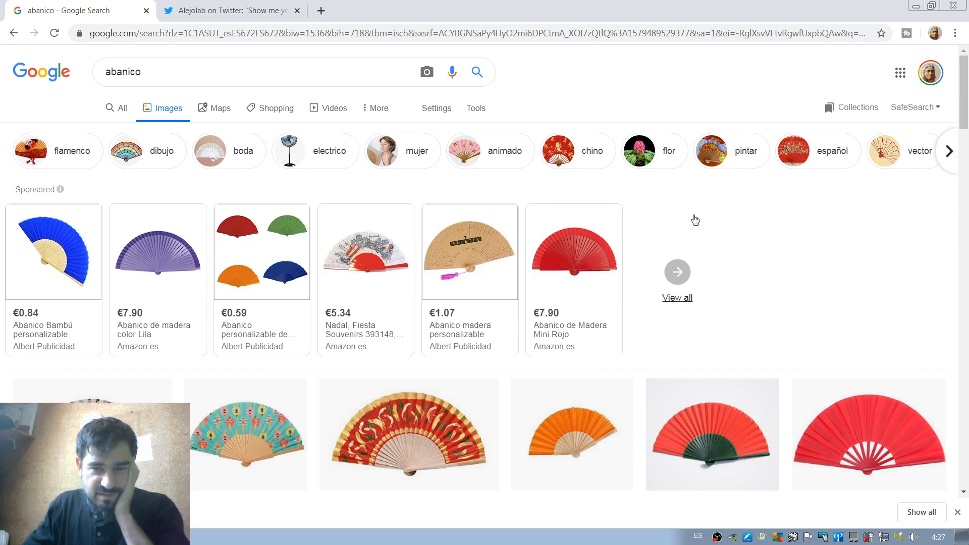
Look up "abanico in english" in the general web results, then return to Photoshop.
click(198, 72)
text(in english)
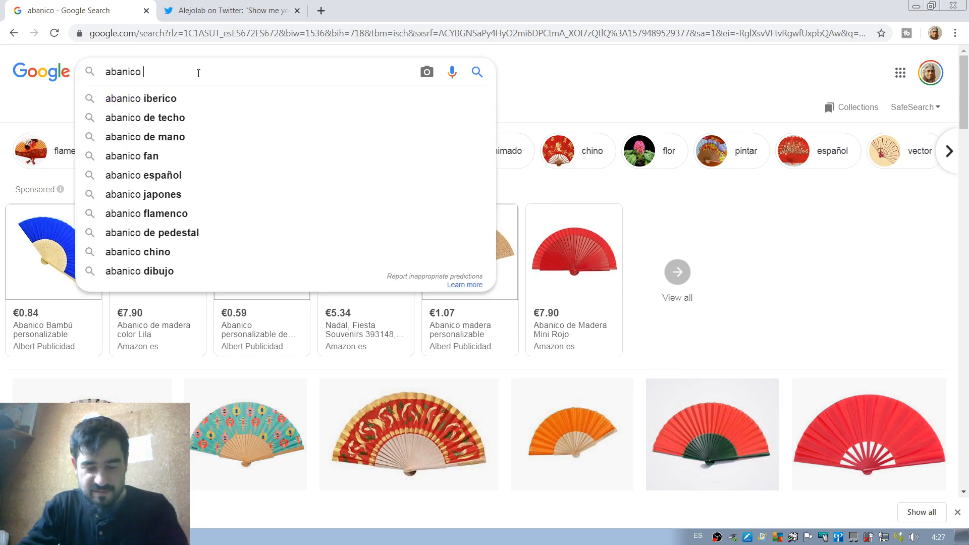
key(Return)
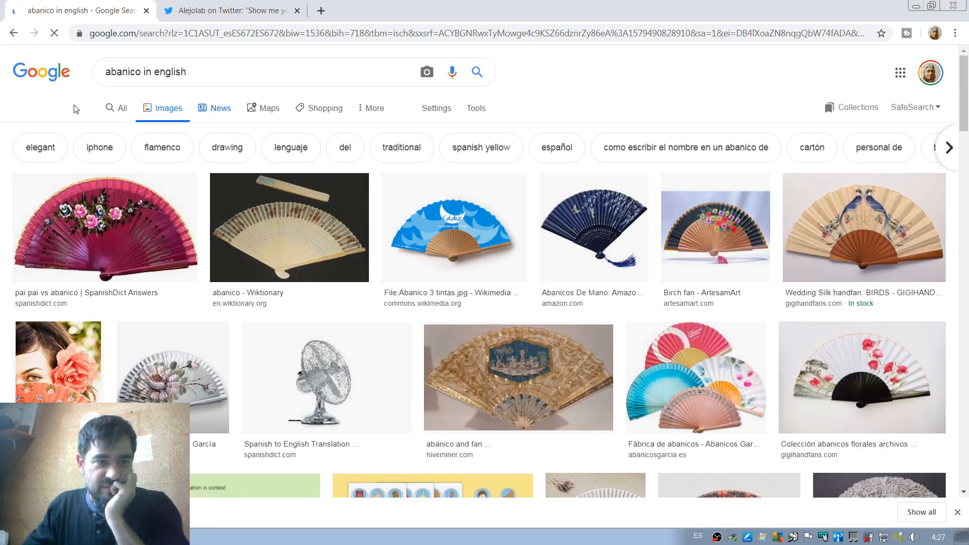
click(125, 111)
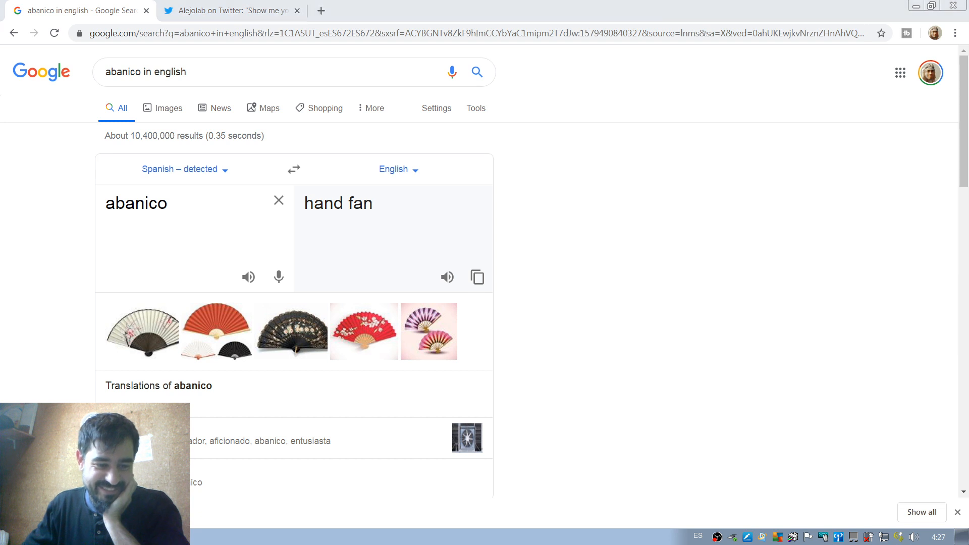
key(alt+Tab)
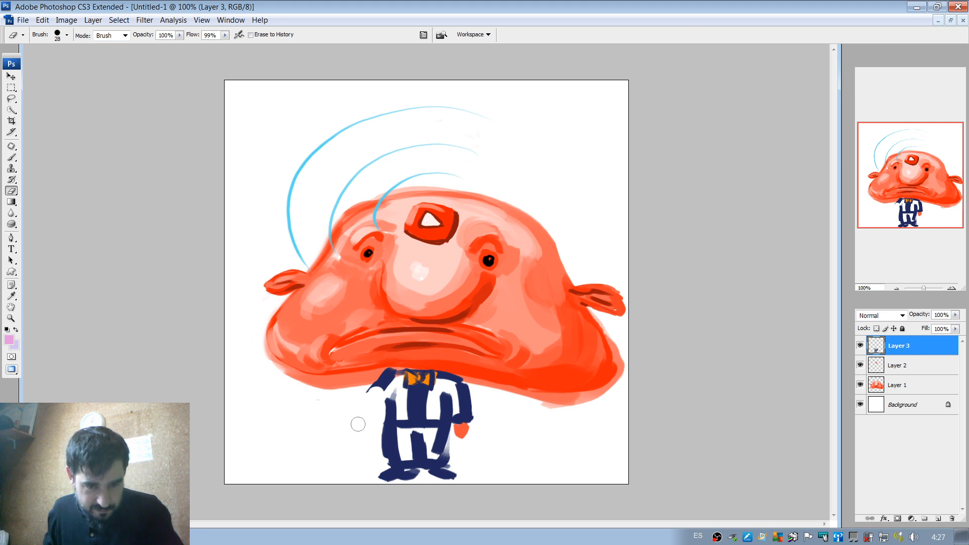
Sample navy from the suit and paint a bent, raised sleeve from the shoulder where the arm was erased.
key(v)
key(b)
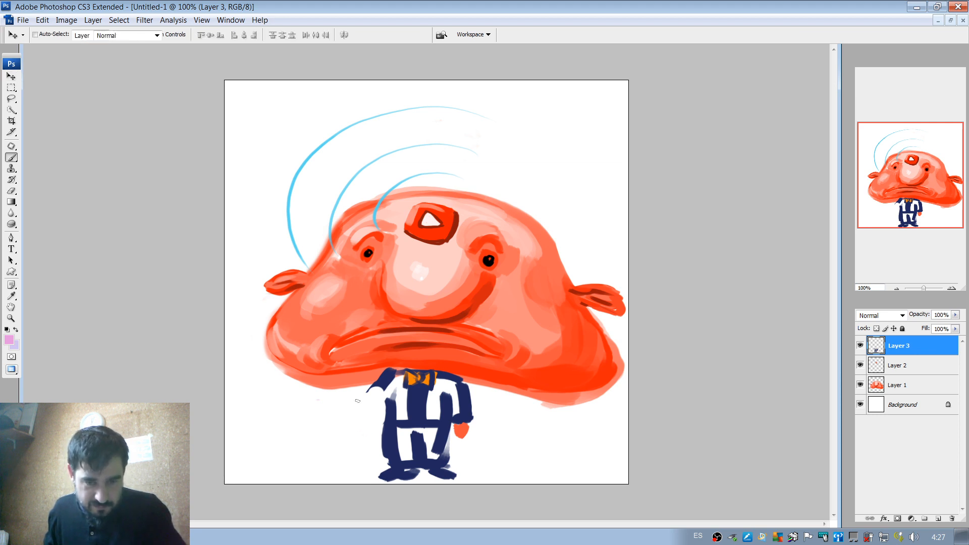
alt+click(384, 377)
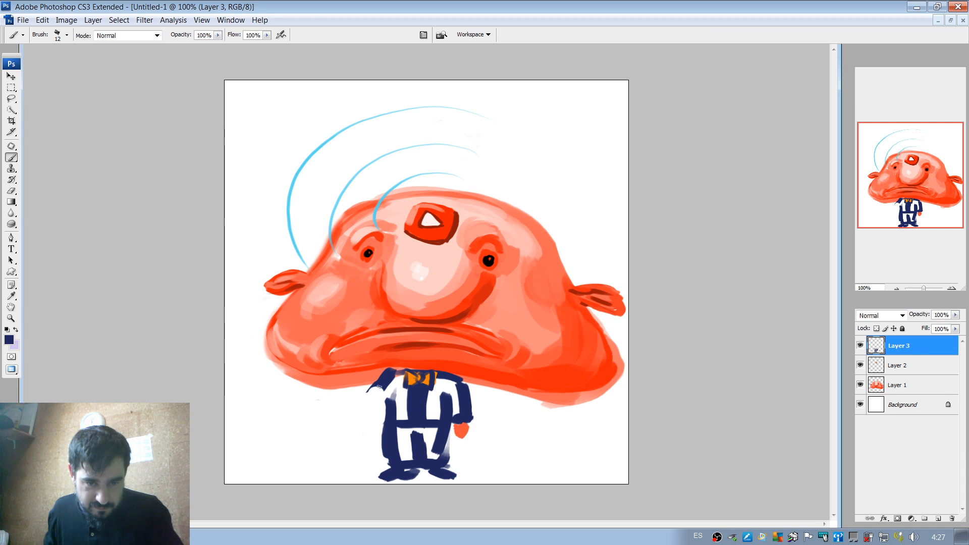
mouse_move(380, 386)
mouse_down()
mouse_move(362, 402)
mouse_move(348, 376)
mouse_move(373, 410)
mouse_move(354, 379)
mouse_move(374, 393)
mouse_move(362, 402)
mouse_move(353, 391)
mouse_move(363, 389)
mouse_move(365, 404)
mouse_move(385, 399)
mouse_move(385, 387)
mouse_move(378, 406)
mouse_move(392, 379)
mouse_up()
key(ctrl+z)
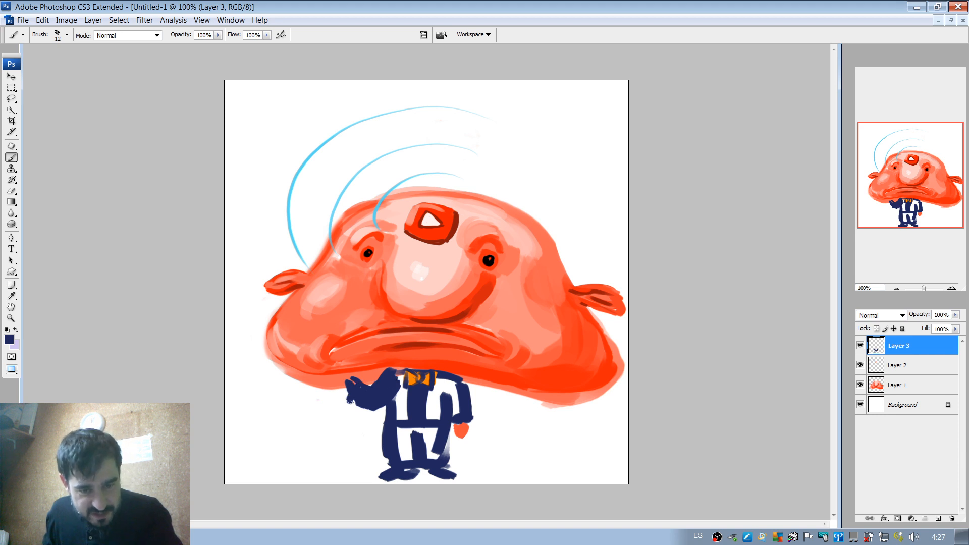
Set the brush to 16 px and fill the white gaps in the jacket and remaining sleeve with navy.
right_click(389, 360)
drag(408, 385, 410, 385)
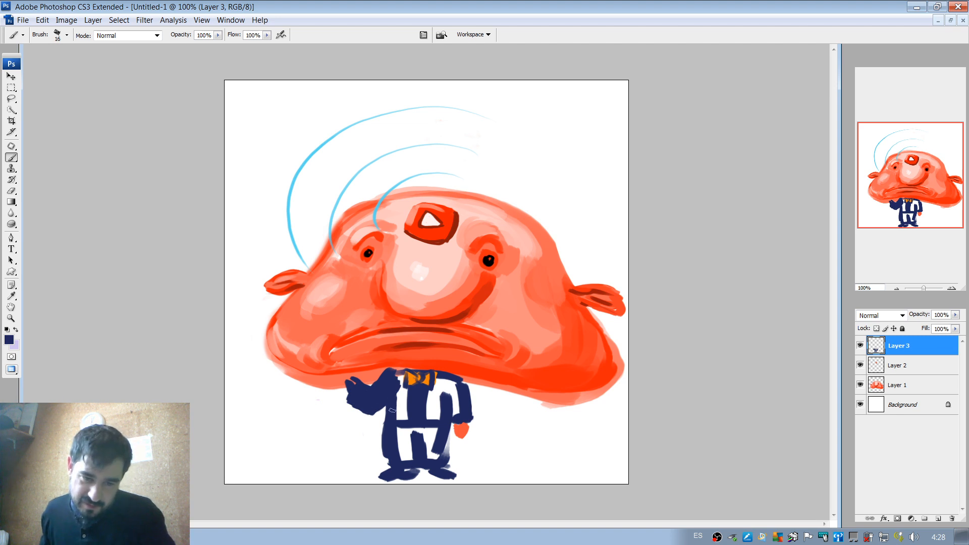
drag(392, 410, 400, 400)
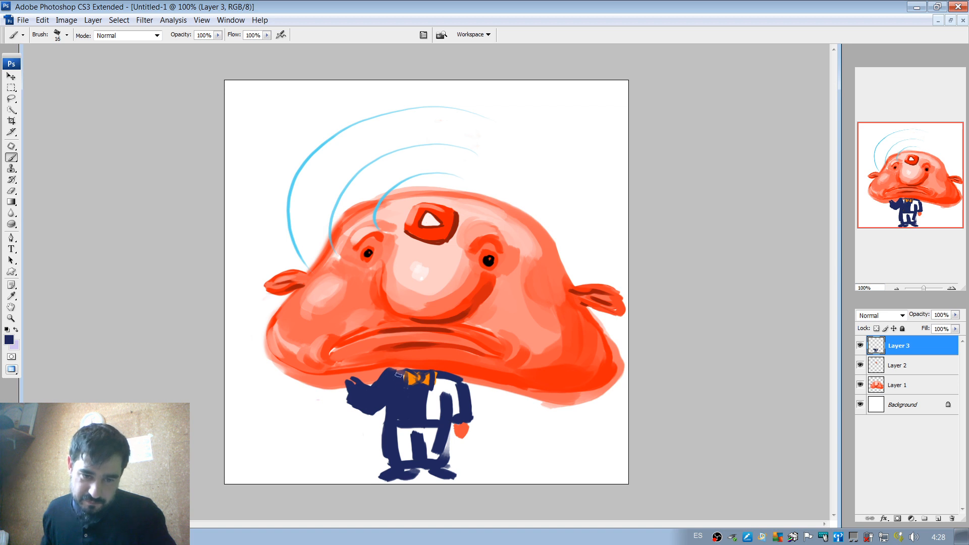
drag(438, 404, 430, 393)
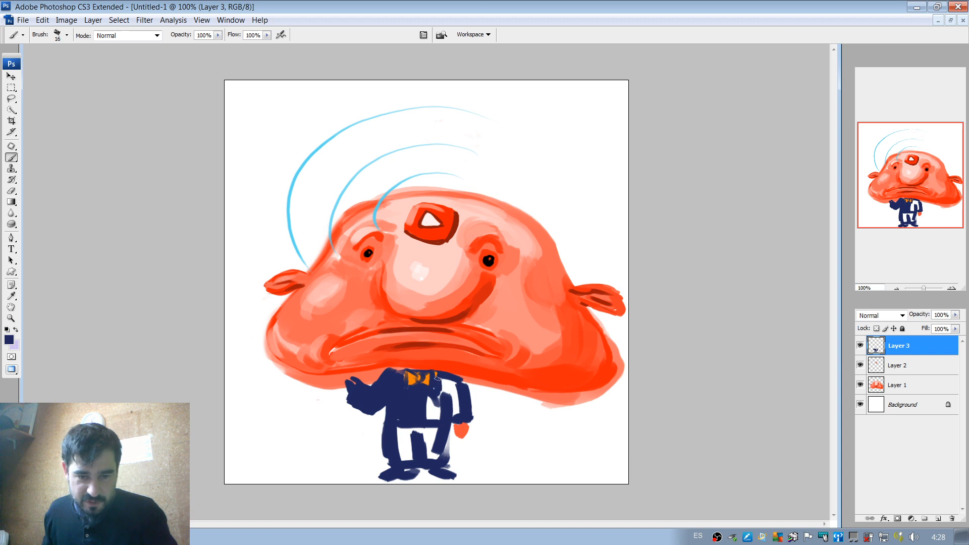
drag(438, 389, 428, 414)
drag(447, 378, 454, 410)
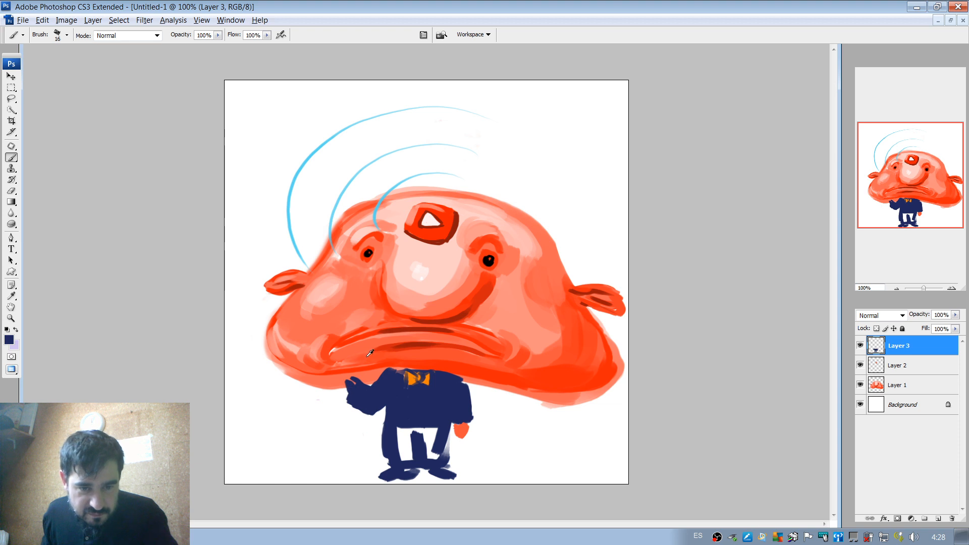
Sample orange-red tones from the blobfish's mouth and paint a shaded hand at the end of the raised sleeve.
alt+click(402, 344)
mouse_move(343, 376)
mouse_down()
mouse_move(348, 397)
mouse_move(348, 382)
mouse_move(332, 376)
mouse_move(356, 386)
mouse_move(403, 345)
mouse_move(342, 388)
mouse_up()
alt+click(402, 338)
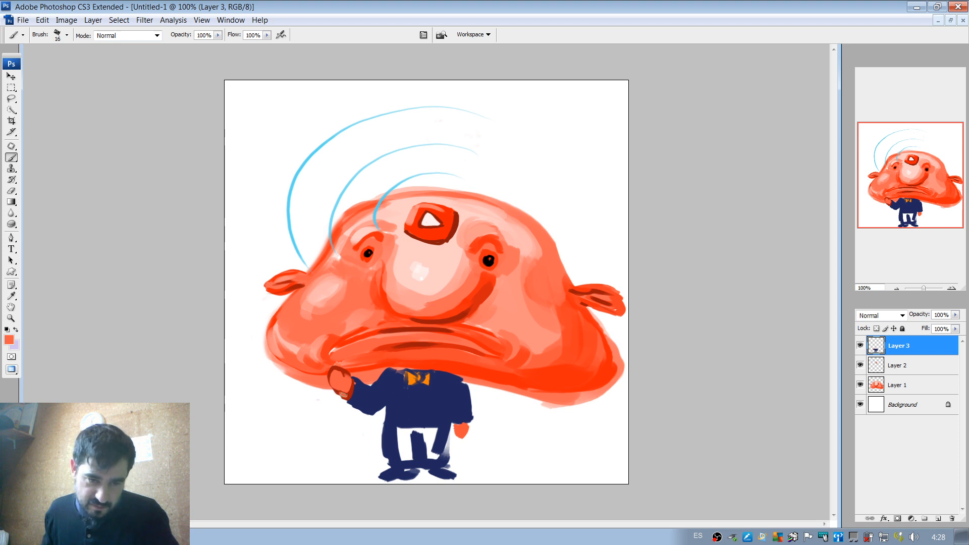
alt+click(335, 387)
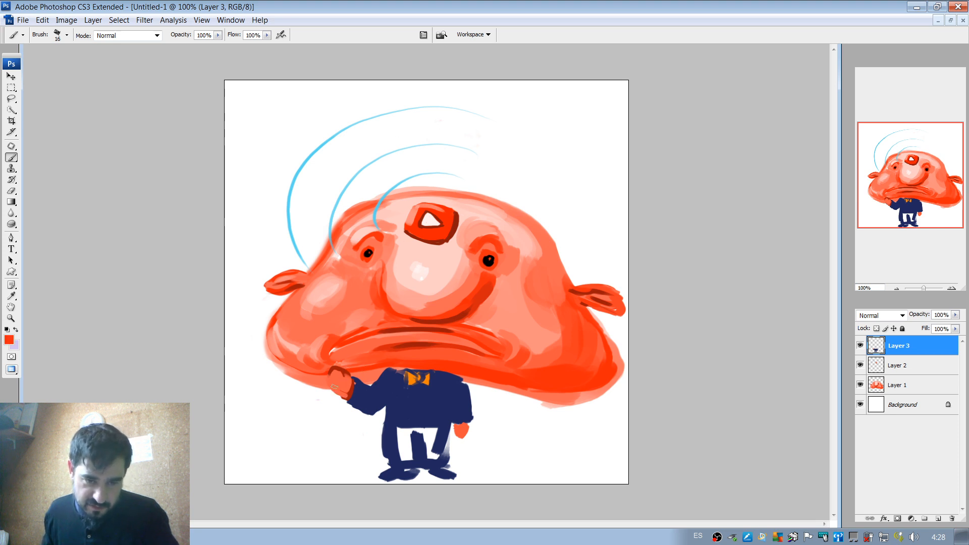
drag(328, 376, 340, 396)
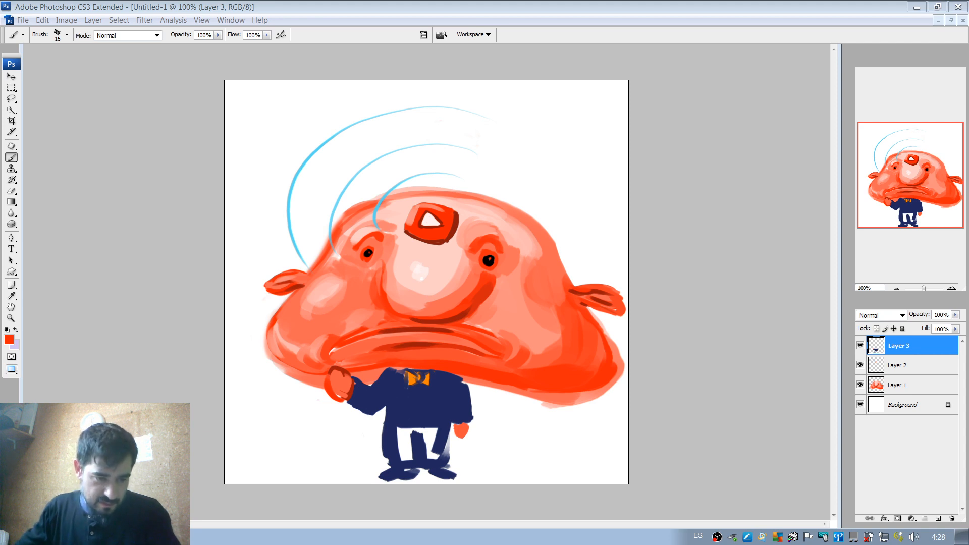
Switch to the browser, go back to the "abanico in english" image results and examine the shapes of folding fans.
click(169, 497)
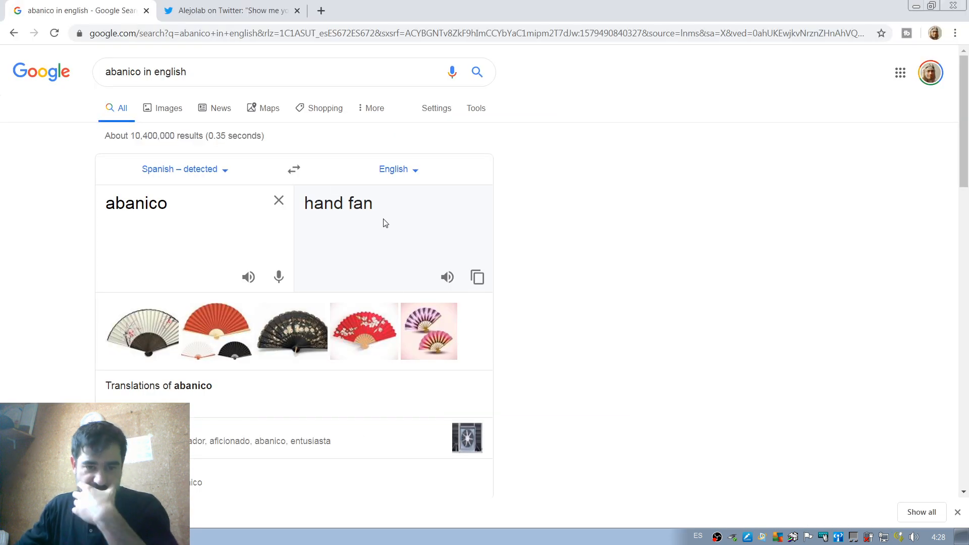
click(16, 33)
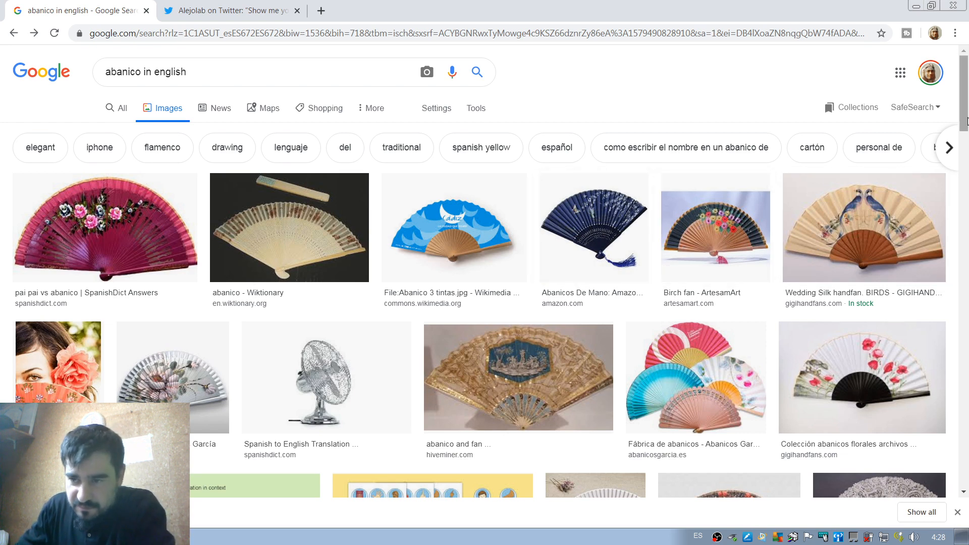
mouse_move(965, 132)
mouse_down()
mouse_move(966, 161)
mouse_move(967, 114)
mouse_up()
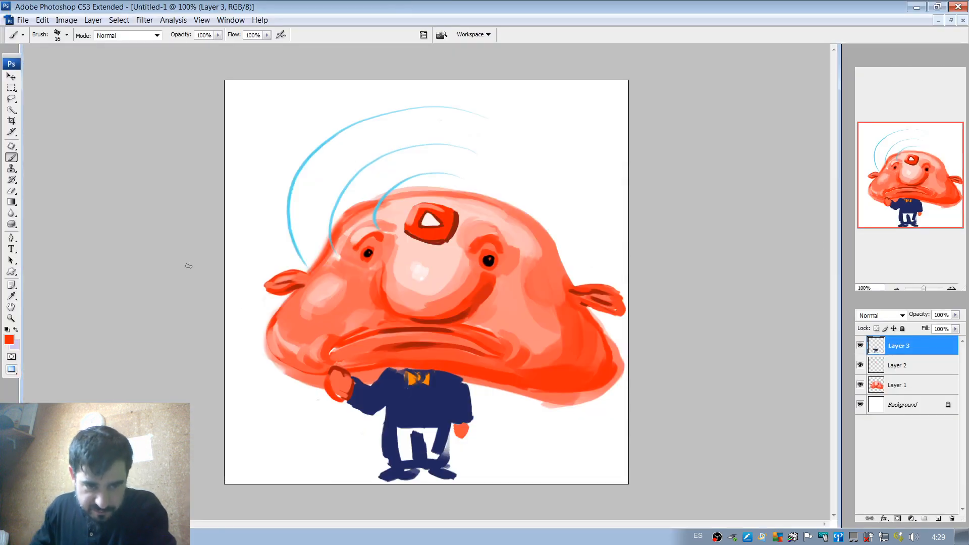
Set the foreground colour to a dark golden orange and return to the Brush tool.
click(9, 339)
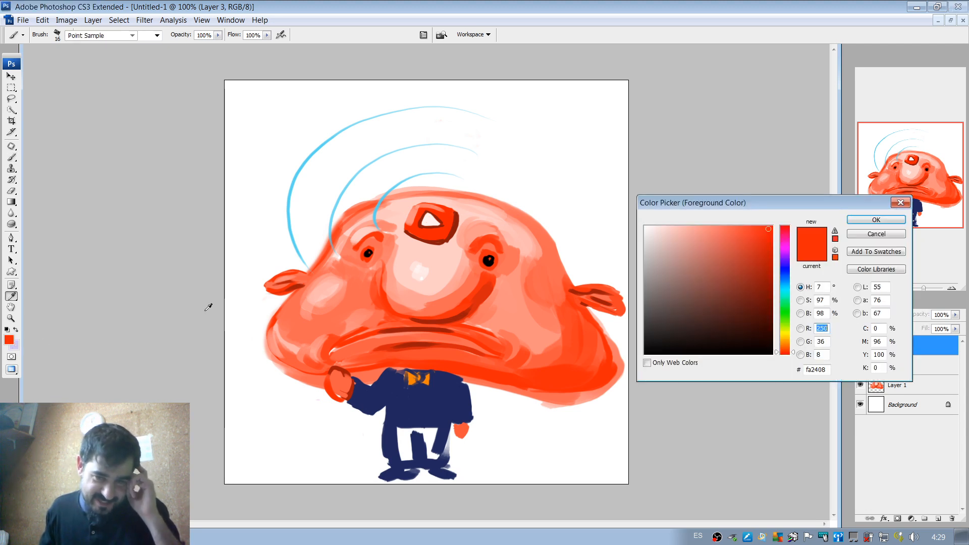
drag(784, 341, 784, 337)
mouse_move(756, 247)
mouse_down()
mouse_move(767, 256)
mouse_move(763, 266)
mouse_up()
drag(785, 338, 785, 342)
drag(757, 237, 763, 260)
click(861, 220)
key(b)
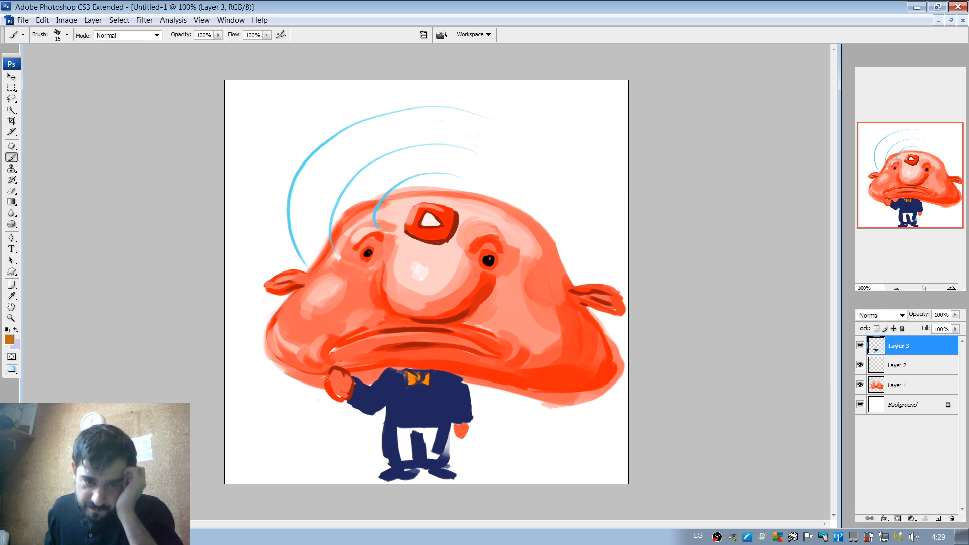
Paint a solid golden-brown fan shape in the raised hand and swap the foreground and background colours.
drag(325, 384, 298, 384)
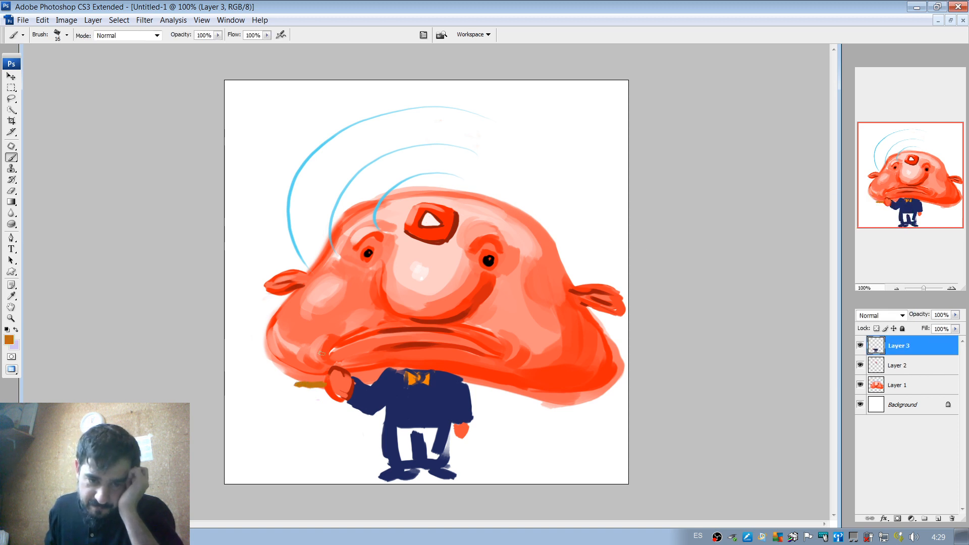
drag(323, 338, 297, 383)
mouse_move(322, 344)
mouse_down()
mouse_move(307, 373)
mouse_move(319, 368)
mouse_move(320, 389)
mouse_move(299, 406)
mouse_move(303, 355)
mouse_move(306, 389)
mouse_up()
drag(305, 377, 328, 364)
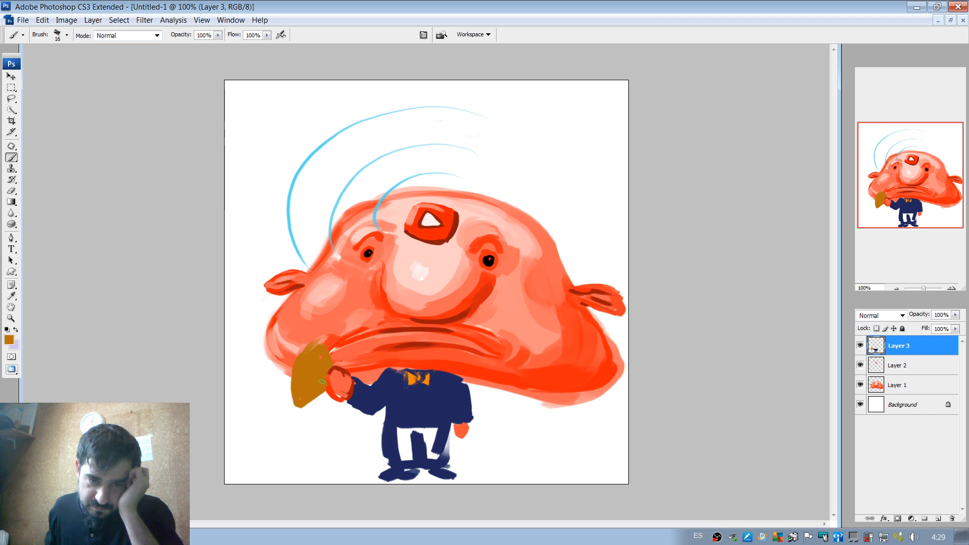
drag(318, 342, 302, 352)
click(15, 329)
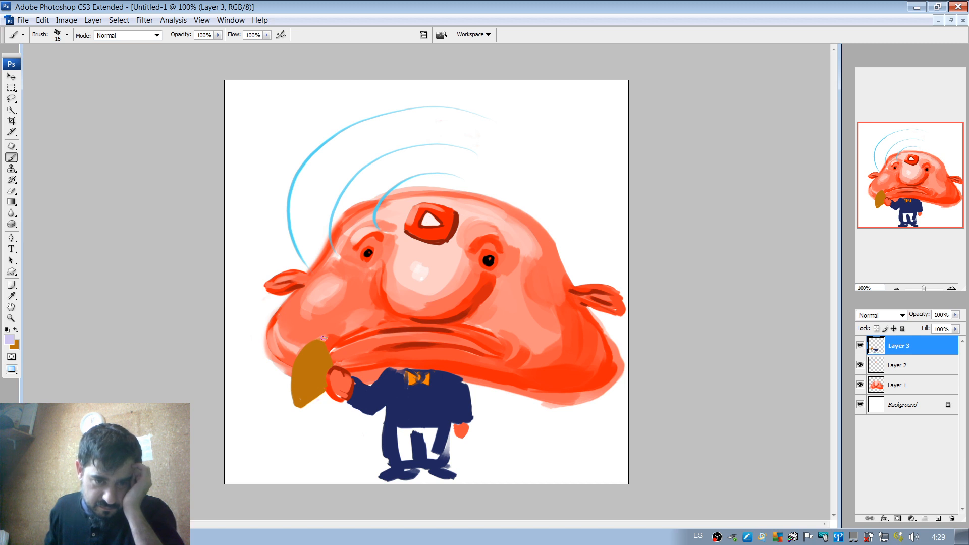
drag(316, 343, 304, 362)
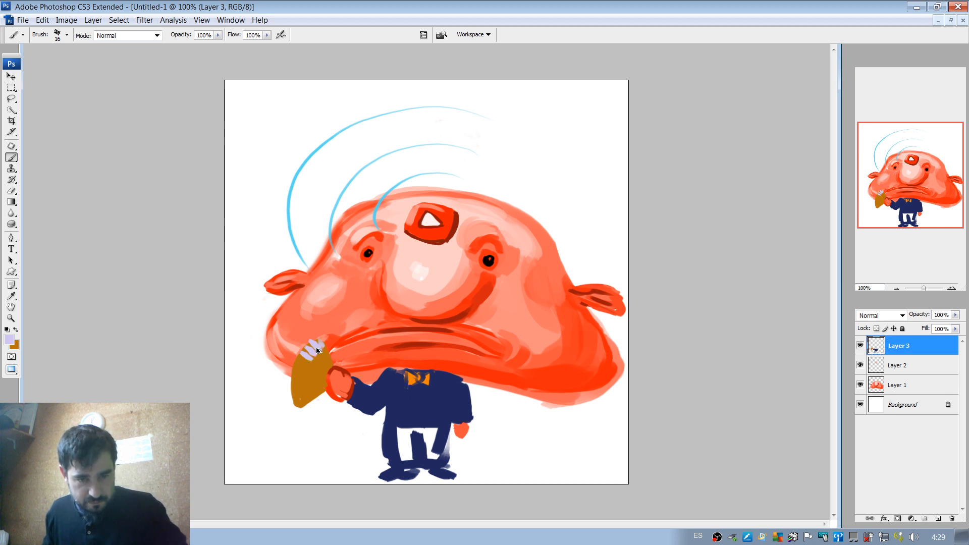
key(ctrl+alt+z)
key(ctrl+alt+z)
key(ctrl+alt+z)
key(ctrl+alt+z)
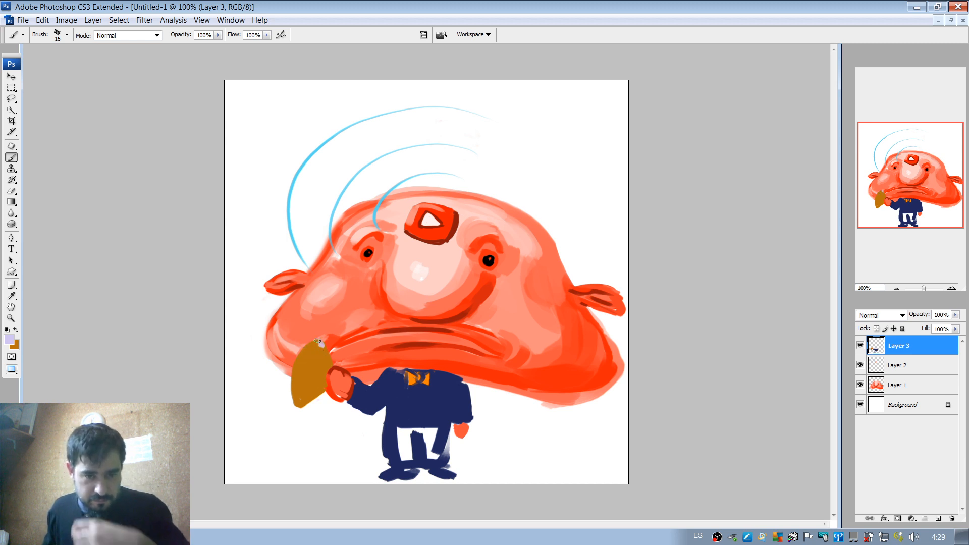
Paint a solid lavender band over the outer part of the golden-brown fan.
mouse_move(321, 344)
mouse_down()
mouse_move(294, 350)
mouse_move(289, 401)
mouse_up()
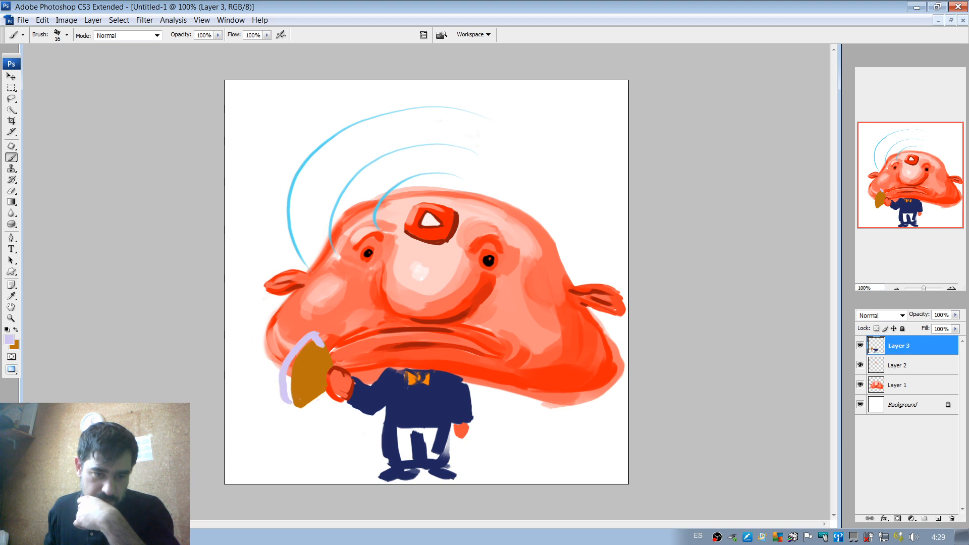
mouse_move(316, 340)
mouse_down()
mouse_move(291, 407)
mouse_move(303, 406)
mouse_move(307, 346)
mouse_move(315, 347)
mouse_move(299, 378)
mouse_move(312, 348)
mouse_move(304, 351)
mouse_up()
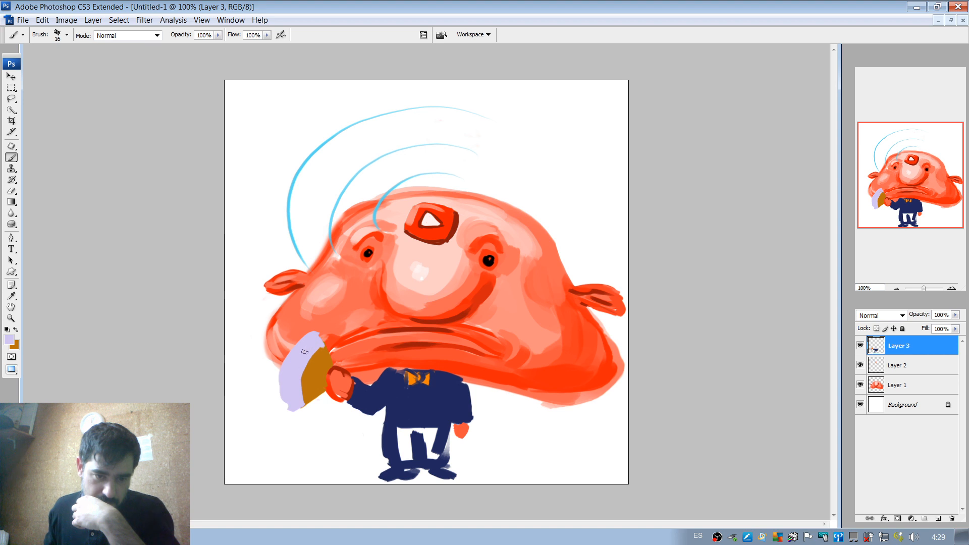
mouse_move(290, 409)
mouse_down()
mouse_move(284, 359)
mouse_move(301, 351)
mouse_move(299, 360)
mouse_move(285, 367)
mouse_move(299, 341)
mouse_move(322, 345)
mouse_up()
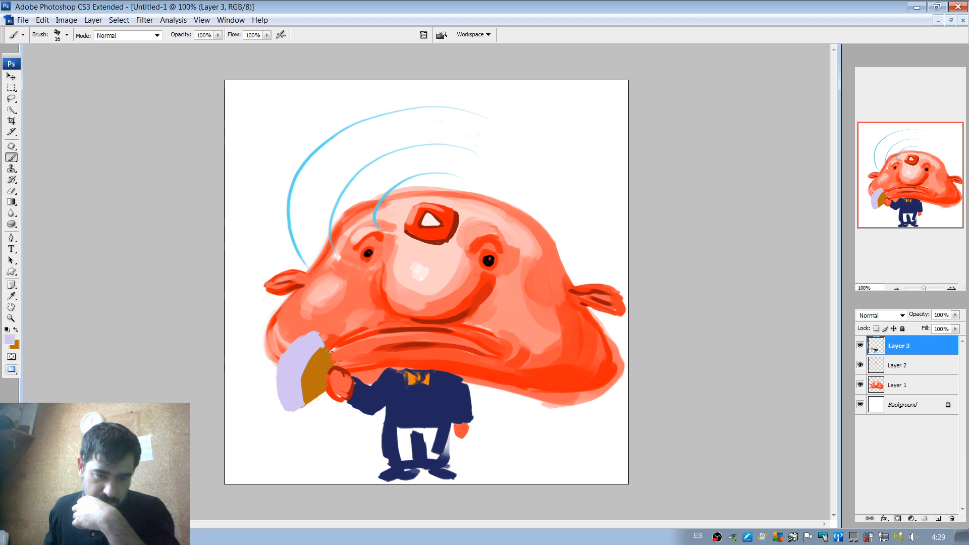
Sample the fan's golden brown and set the foreground to a much darker brown of the same hue.
alt+click(321, 383)
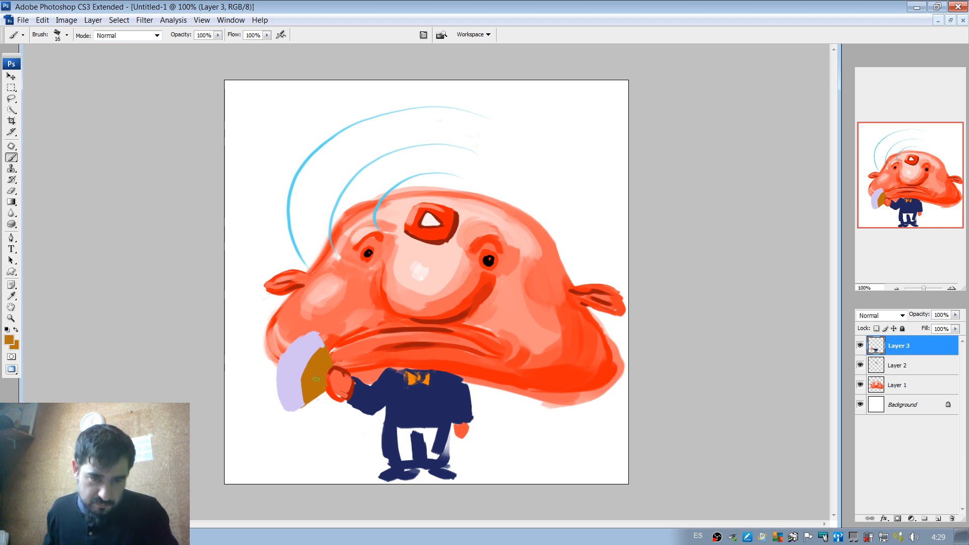
click(9, 340)
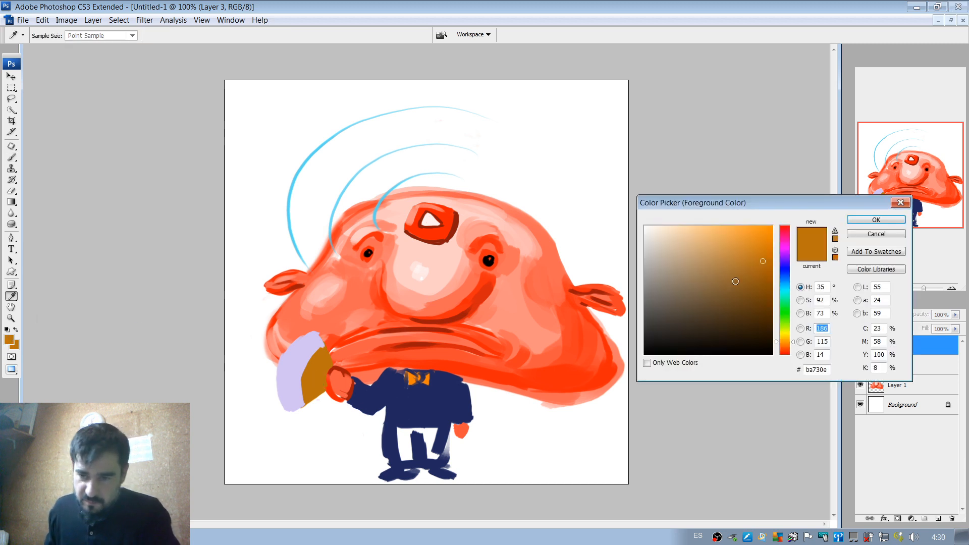
click(736, 309)
key(Return)
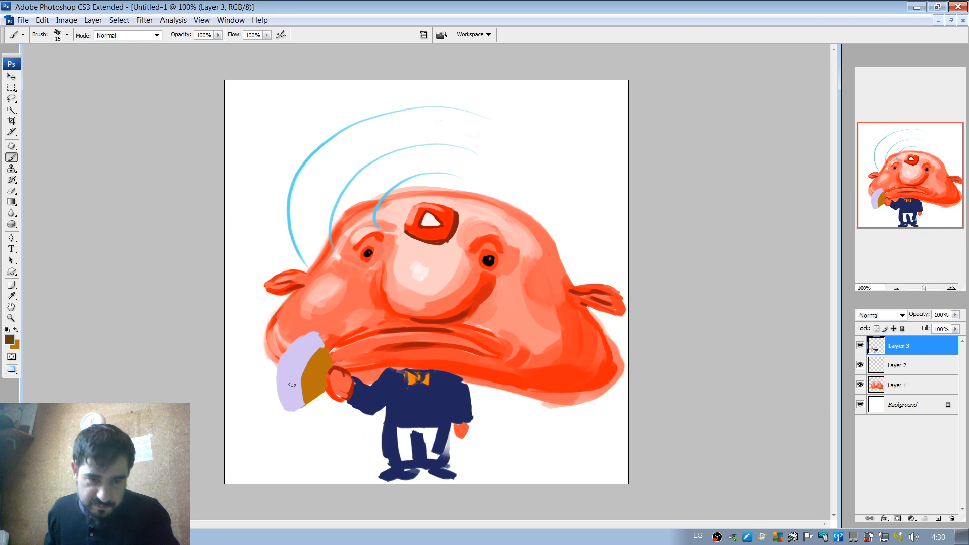
Reduce the brush to 8 px and paint thin dark brown ribs radiating across the fan's golden and lavender parts.
mouse_move(305, 404)
mouse_down()
mouse_move(341, 397)
mouse_move(316, 397)
mouse_move(327, 370)
mouse_move(294, 337)
mouse_move(309, 370)
mouse_move(303, 392)
mouse_up()
key(ctrl+z)
right_click(325, 374)
key(ctrl+z)
alt+click(310, 356)
key(ctrl+z)
key(ctrl+z)
key(ctrl+z)
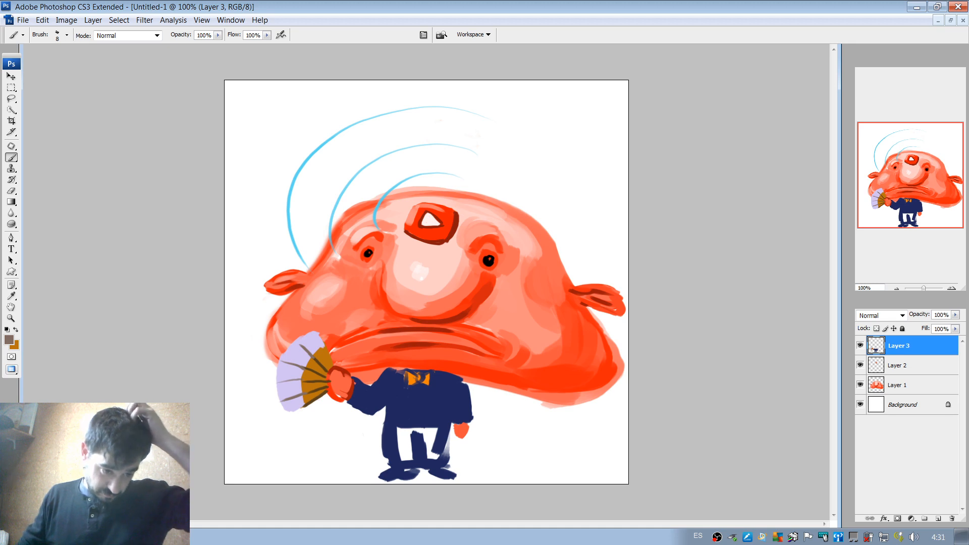
Switch to the browser and examine the word "abanico" in the image search query, then return to the painting.
key(alt+Tab)
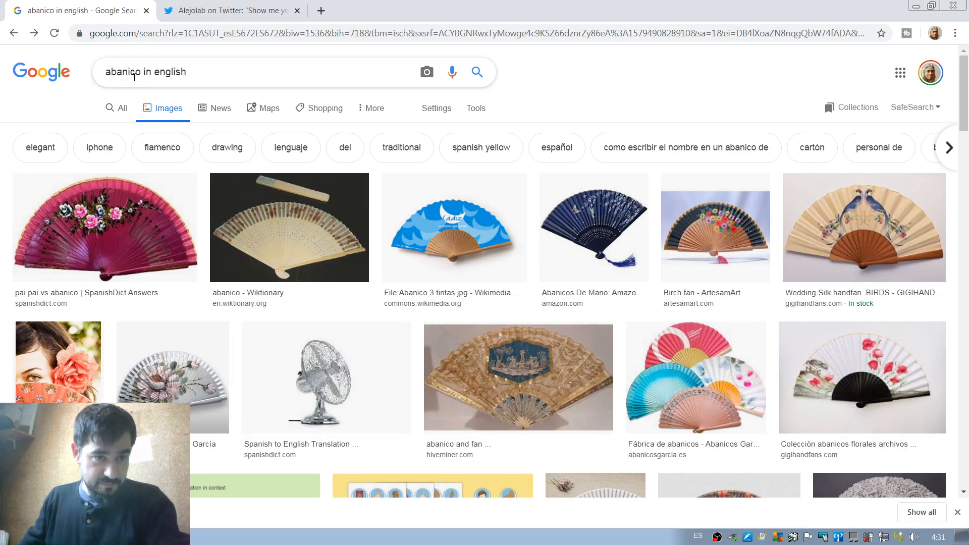
drag(141, 74, 104, 72)
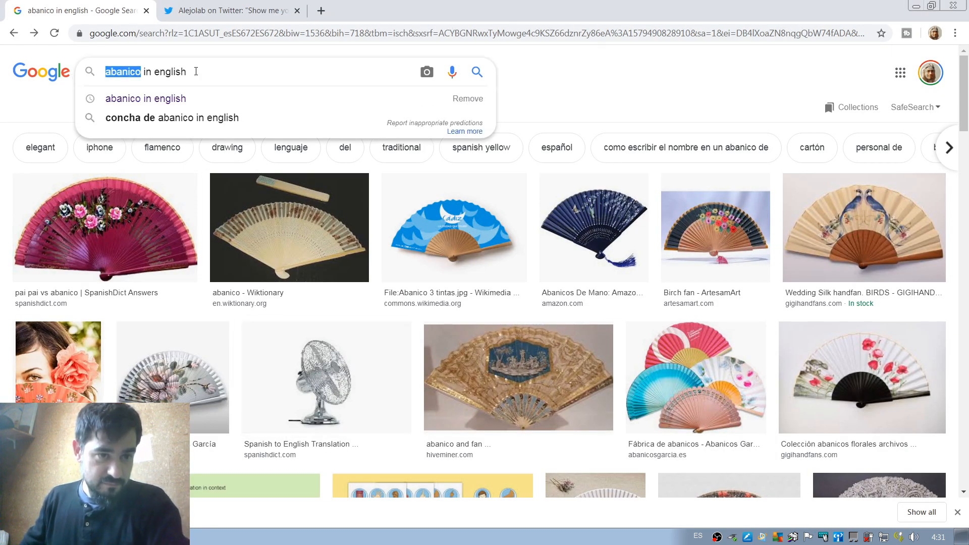
click(215, 73)
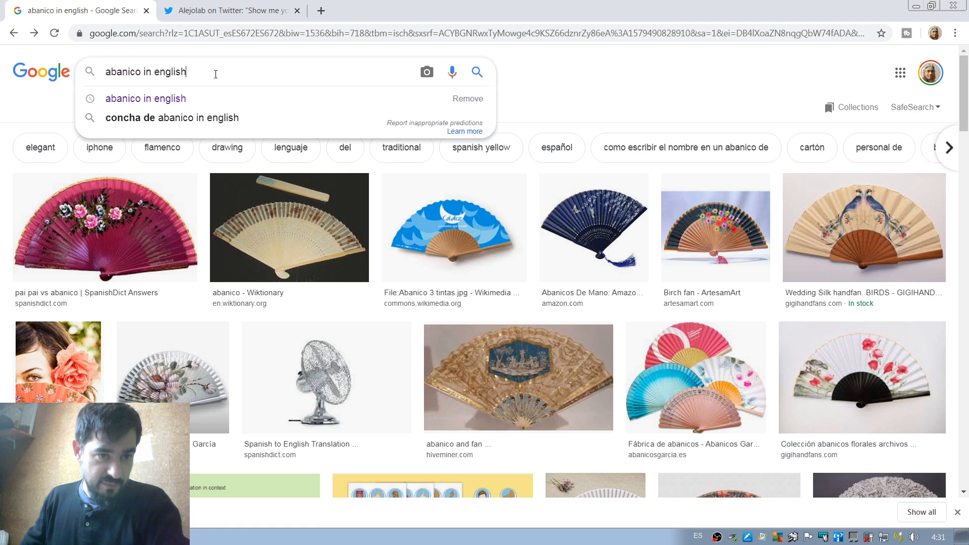
double_click(131, 72)
click(220, 69)
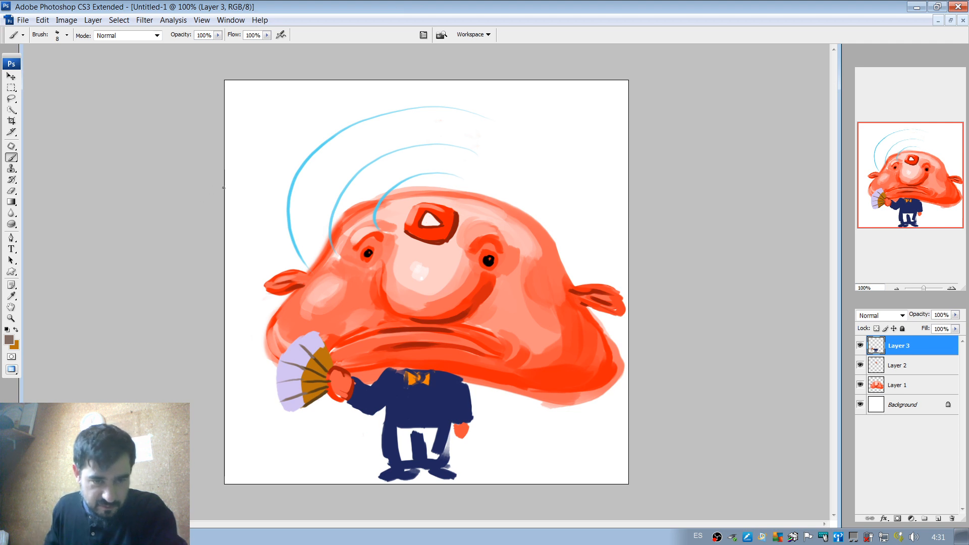
Sample lavender to extend the fan's lower end, then sample dark brown and outline its lower edge.
alt+click(295, 406)
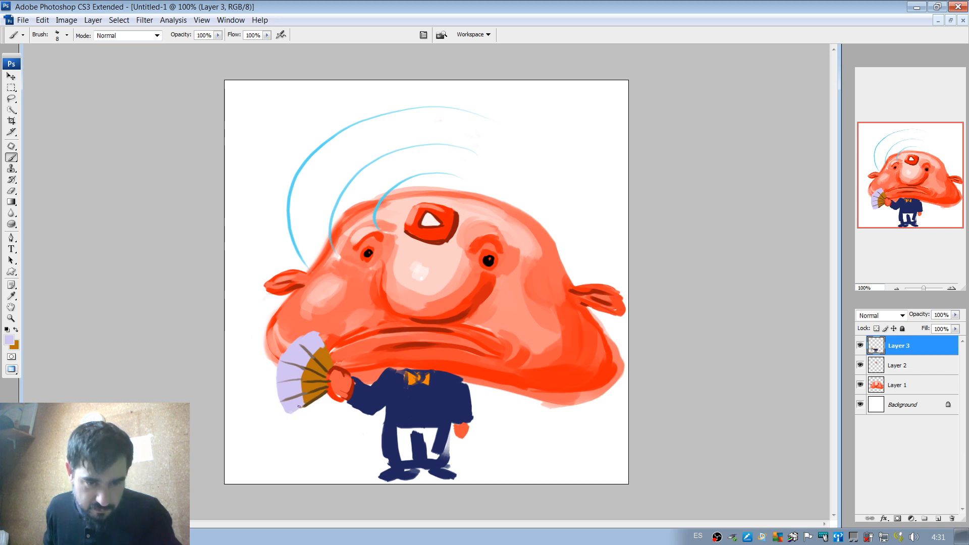
alt+click(312, 399)
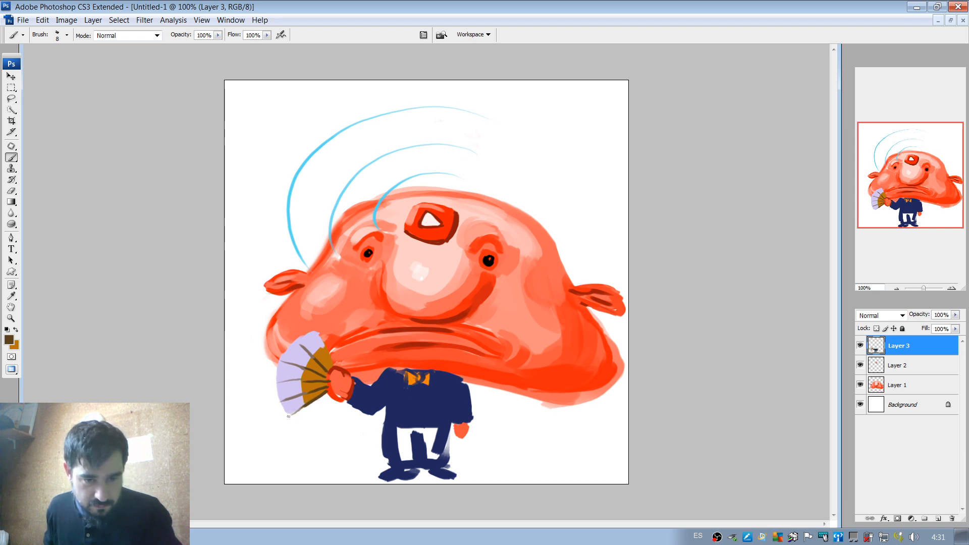
mouse_move(288, 416)
mouse_down()
mouse_move(308, 404)
mouse_move(290, 415)
mouse_up()
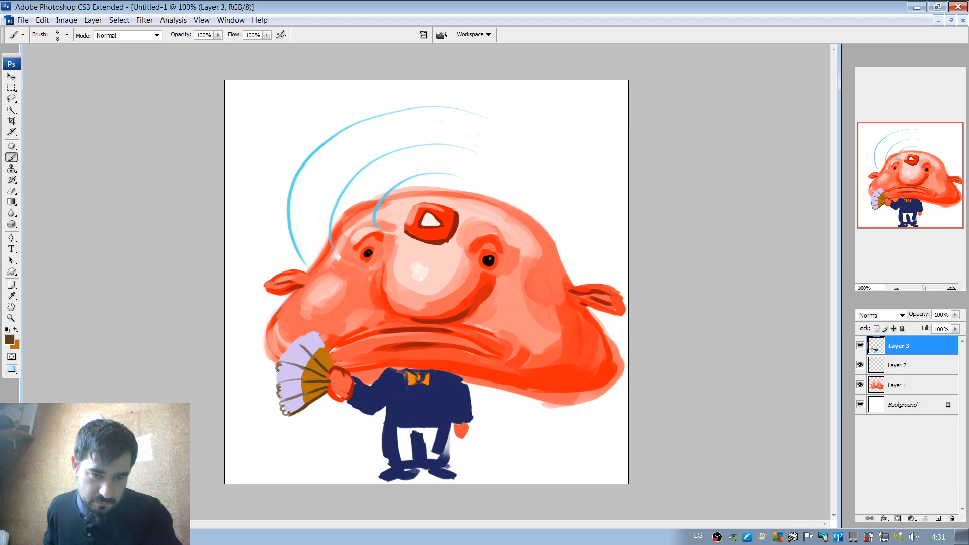
drag(298, 342, 279, 359)
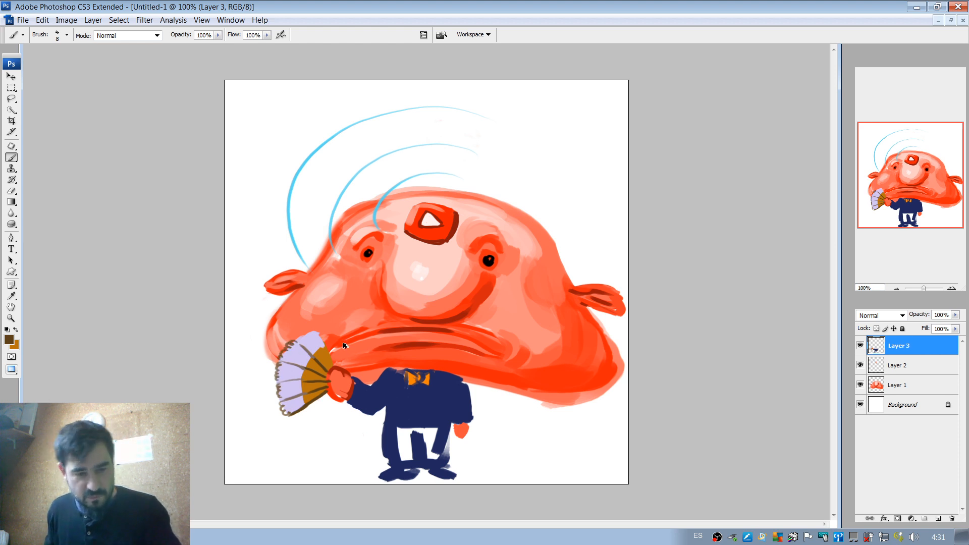
key(ctrl+alt+z)
key(ctrl+alt+z)
key(ctrl+alt+z)
key(ctrl+alt+z)
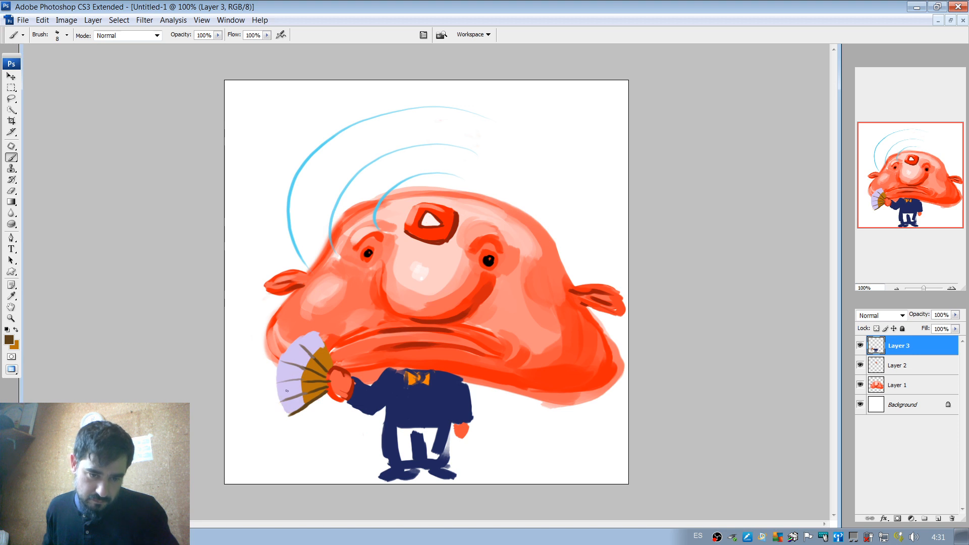
Paint additional thin dark brown ribs between the existing ones across the fan, undoing stray strokes.
drag(283, 404, 317, 392)
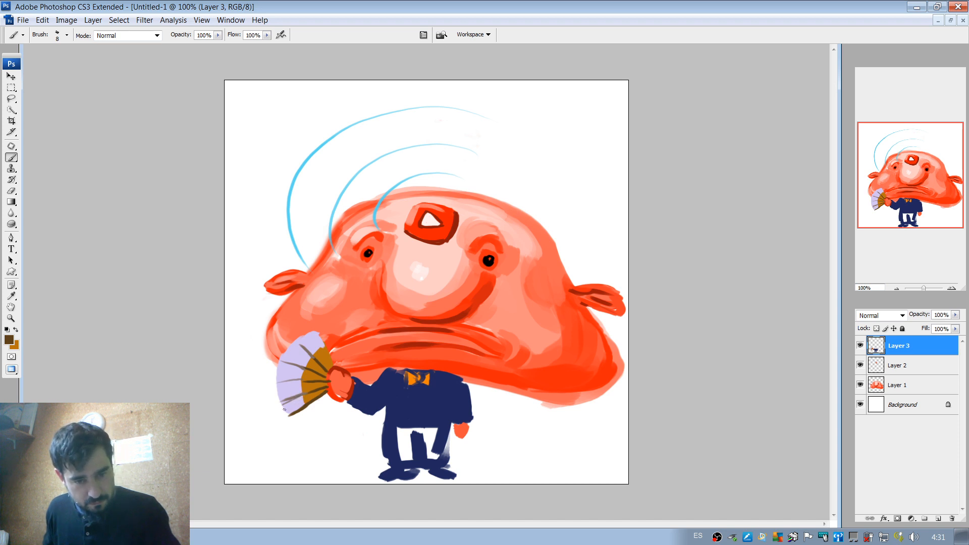
mouse_move(284, 409)
mouse_down()
mouse_move(304, 399)
mouse_move(306, 359)
mouse_move(319, 349)
mouse_move(333, 358)
mouse_up()
key(ctrl+z)
key(ctrl+z)
key(ctrl+z)
key(ctrl+z)
key(ctrl+z)
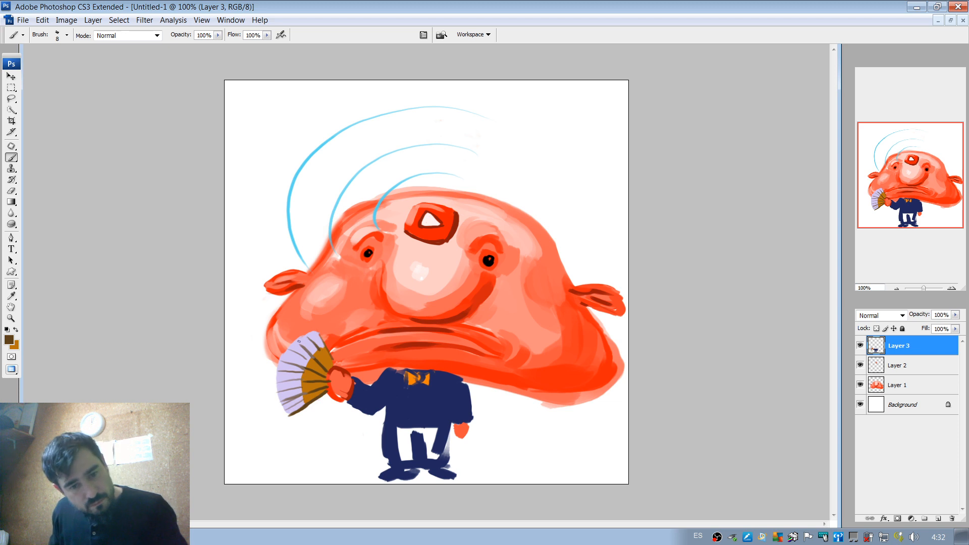
Add a dark brown rib near the fan's upper end and touch up its tip with sampled lavender.
drag(294, 340, 310, 341)
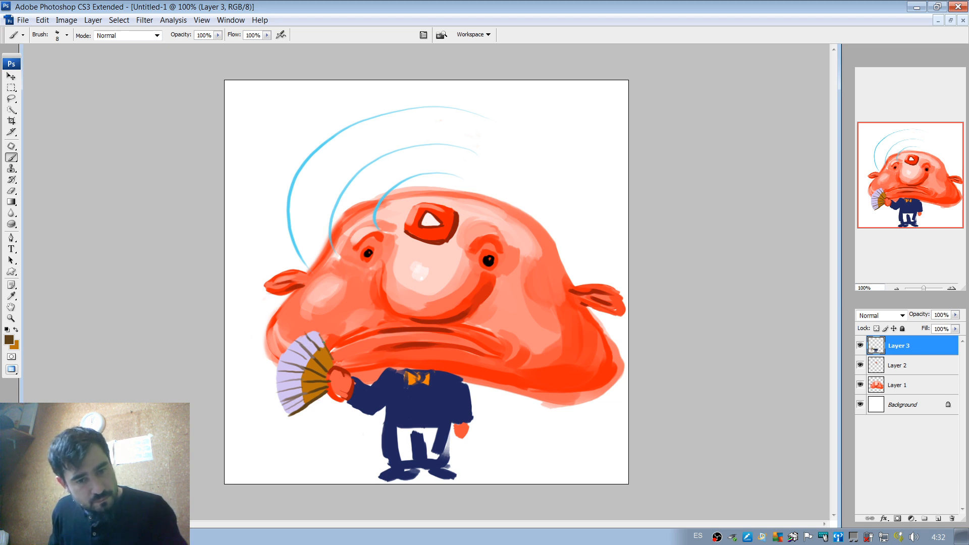
alt+click(309, 334)
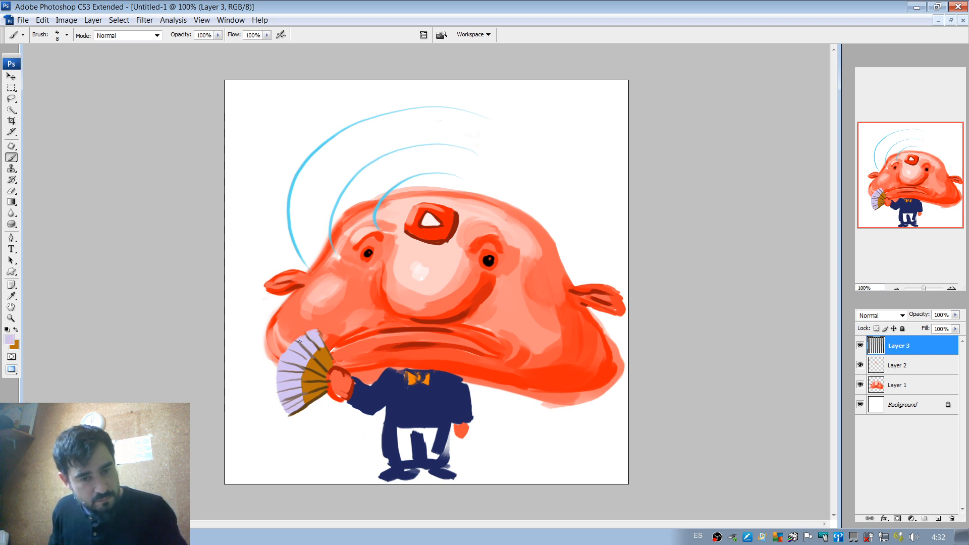
drag(305, 336, 298, 343)
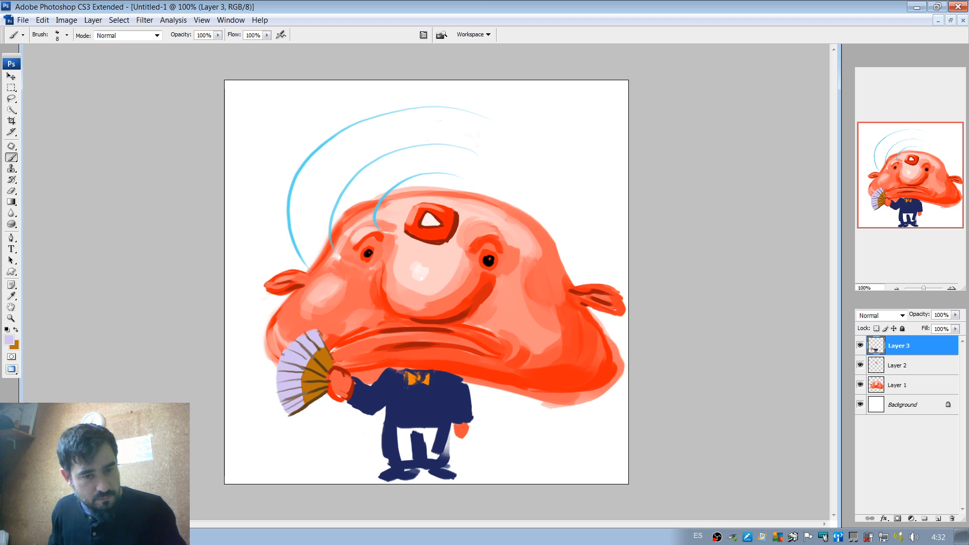
Sample dark brown, enlarge the brush to 22 and 35 px, and shade the fan's golden section and upper end.
alt+click(394, 300)
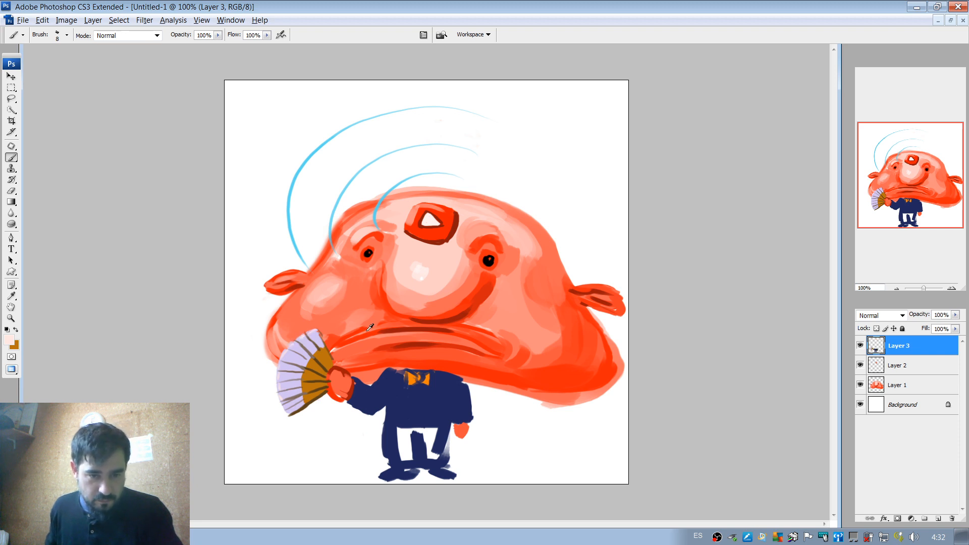
alt+click(322, 375)
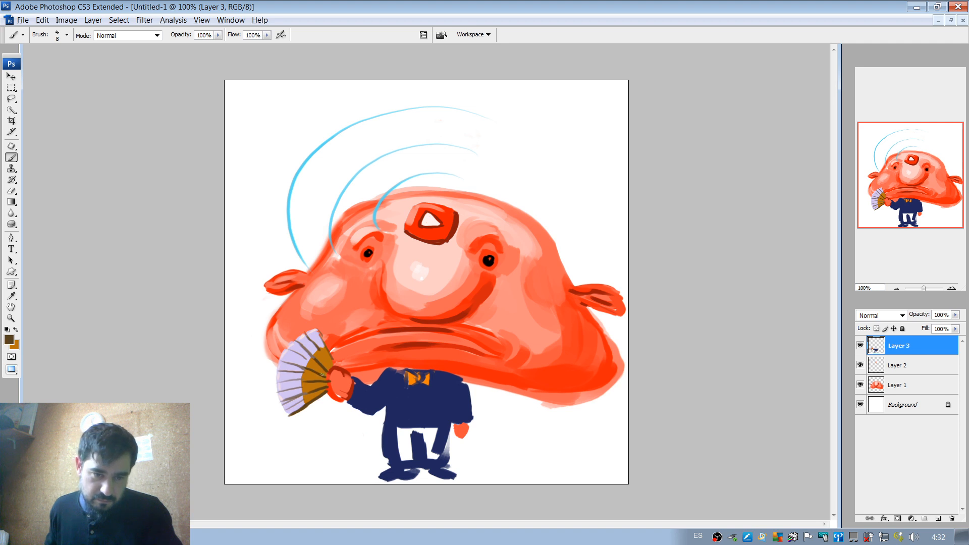
mouse_move(309, 363)
mouse_down()
mouse_move(326, 375)
mouse_move(353, 362)
mouse_up()
key(ctrl+z)
right_click(332, 361)
key(Return)
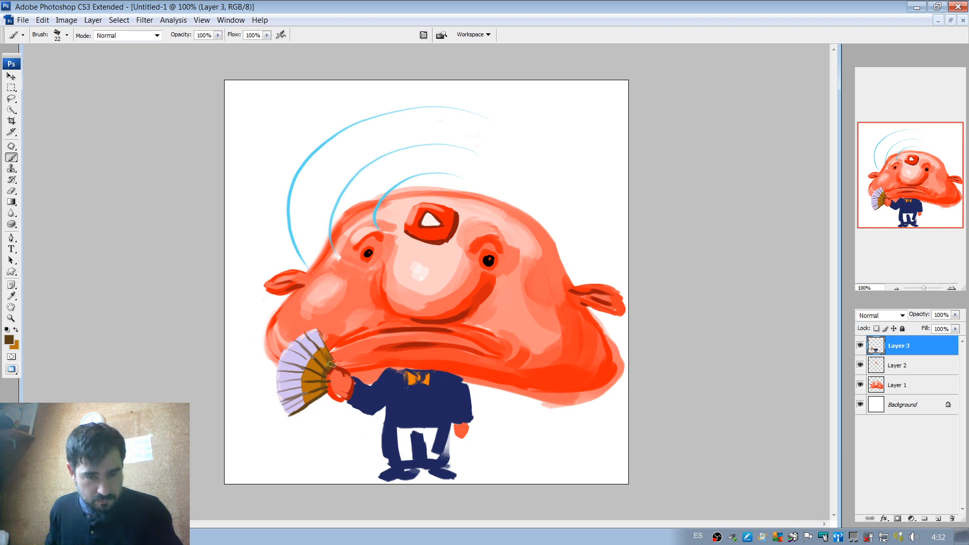
right_click(332, 347)
click(361, 368)
mouse_move(327, 356)
mouse_down()
mouse_move(333, 367)
mouse_move(330, 358)
mouse_move(318, 366)
mouse_up()
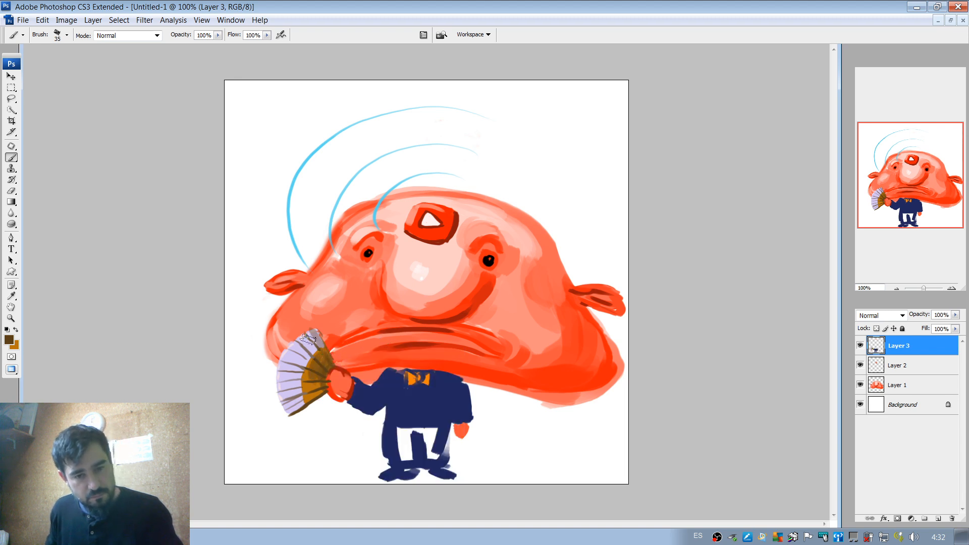
mouse_move(317, 335)
mouse_down()
mouse_move(291, 396)
mouse_move(298, 403)
mouse_up()
right_click(282, 382)
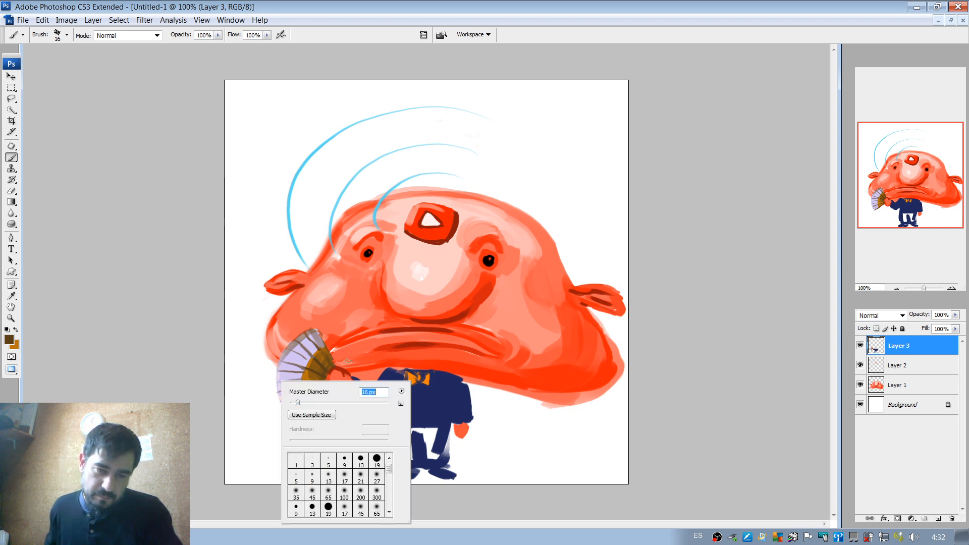
alt+click(437, 395)
mouse_move(270, 399)
mouse_down()
mouse_move(318, 405)
mouse_move(297, 430)
mouse_up()
key(ctrl+z)
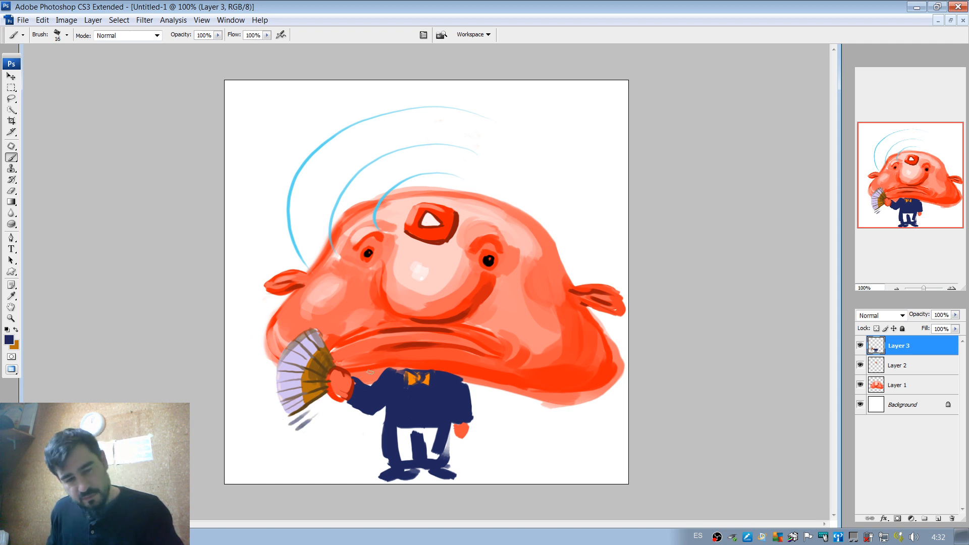
key(ctrl+z)
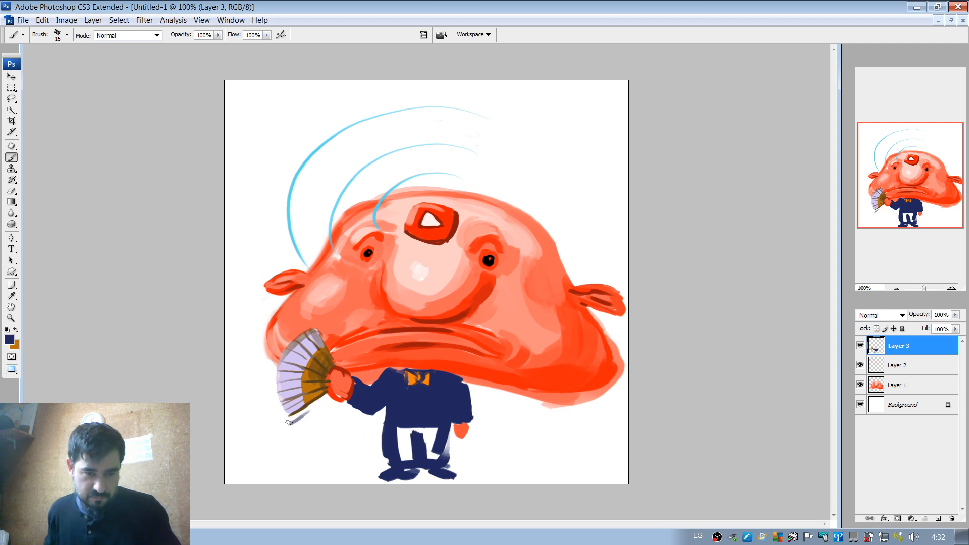
Sample the fan's dark brown, set the brush to 10 px and paint thin motion strokes beneath the fan.
alt+click(304, 406)
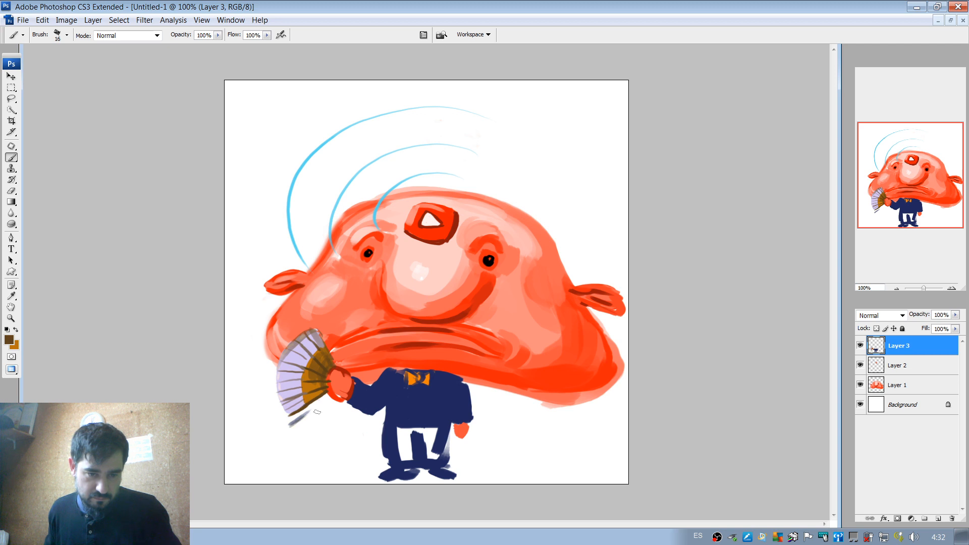
drag(293, 431, 315, 415)
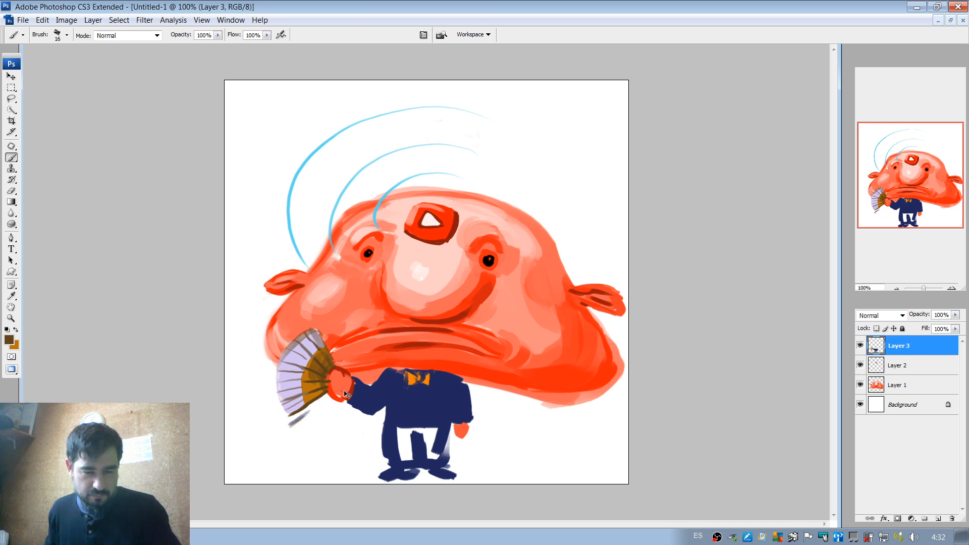
right_click(333, 374)
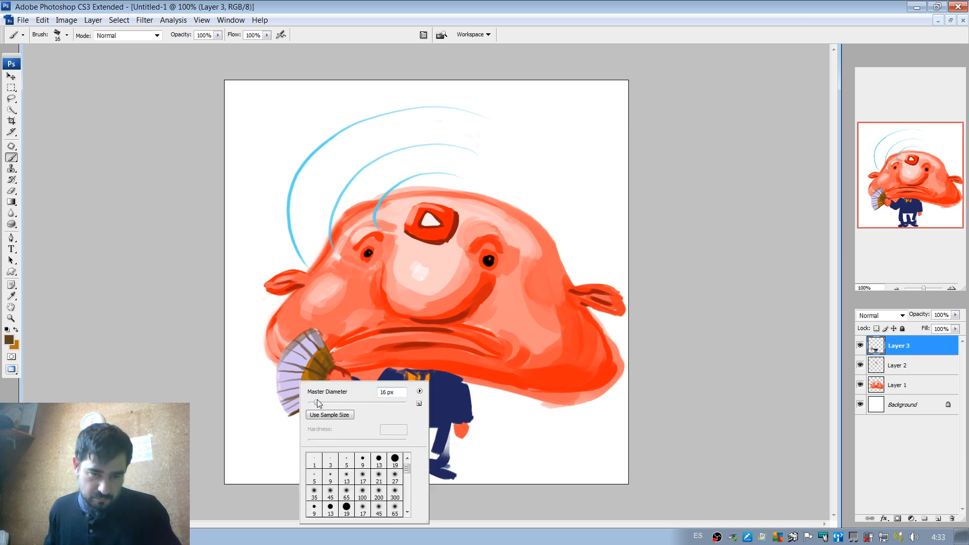
drag(316, 402, 313, 402)
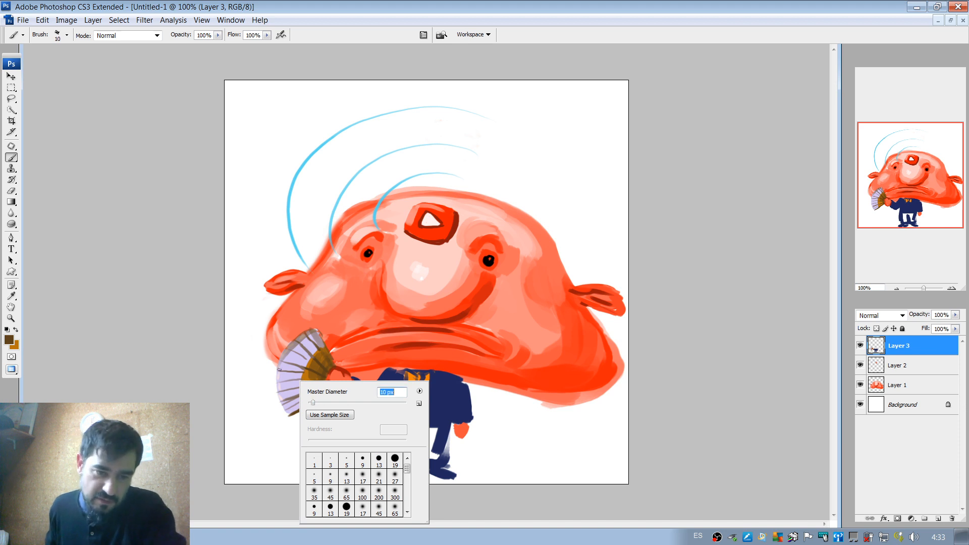
click(280, 419)
drag(282, 423, 323, 400)
key(ctrl+z)
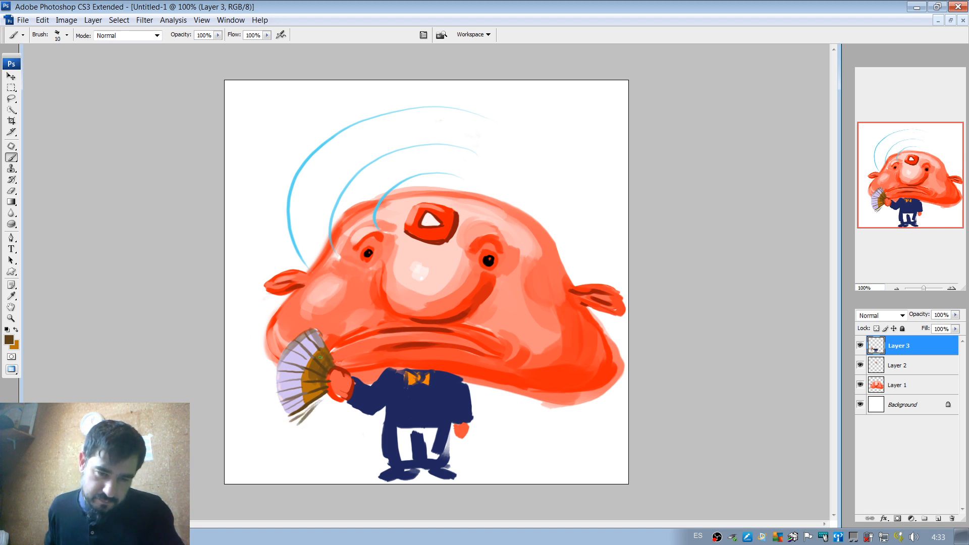
Undo the stray strokes and repaint the thin dark brown motion strokes beneath the fan.
key(ctrl+z)
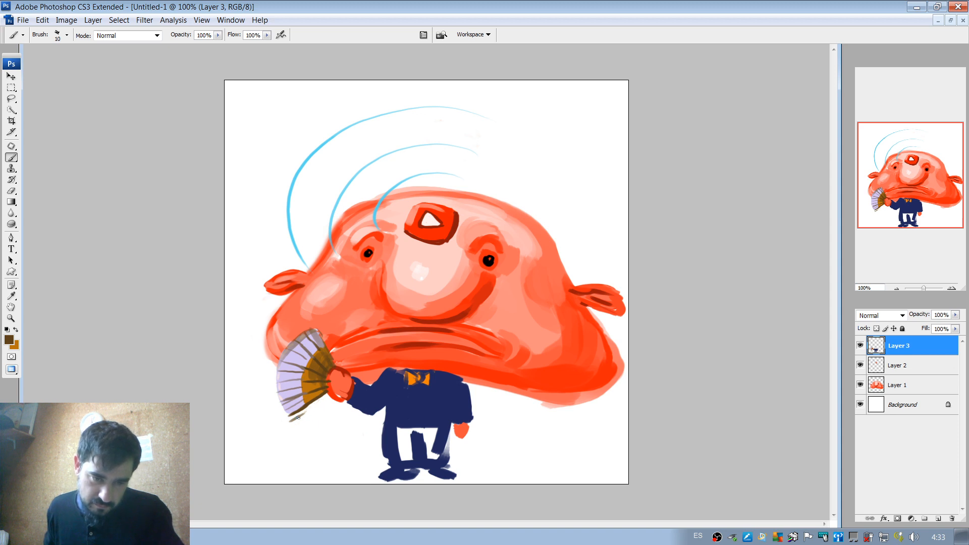
drag(298, 417, 323, 397)
key(ctrl+z)
key(ctrl+alt+z)
key(ctrl+alt+z)
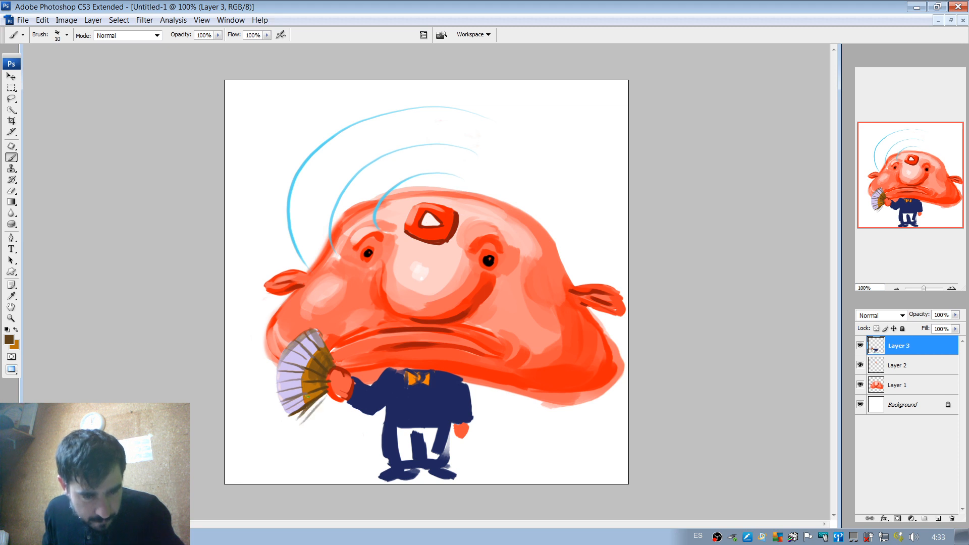
Paint thin motion strokes above the fan with black sampled from the eye, undoing stray ones, and darken the hand's edge beside the fan.
mouse_move(306, 324)
mouse_down()
mouse_move(289, 331)
mouse_move(333, 347)
mouse_up()
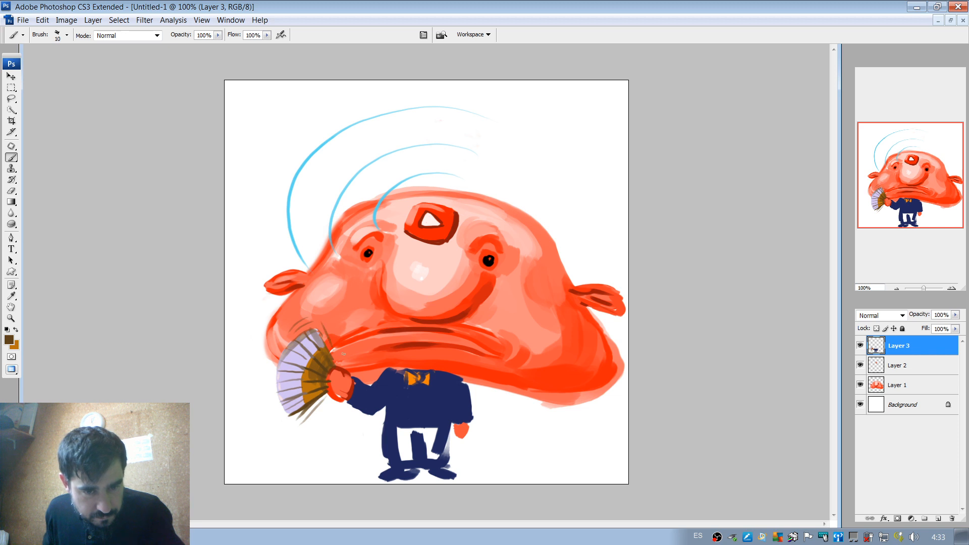
key(ctrl+z)
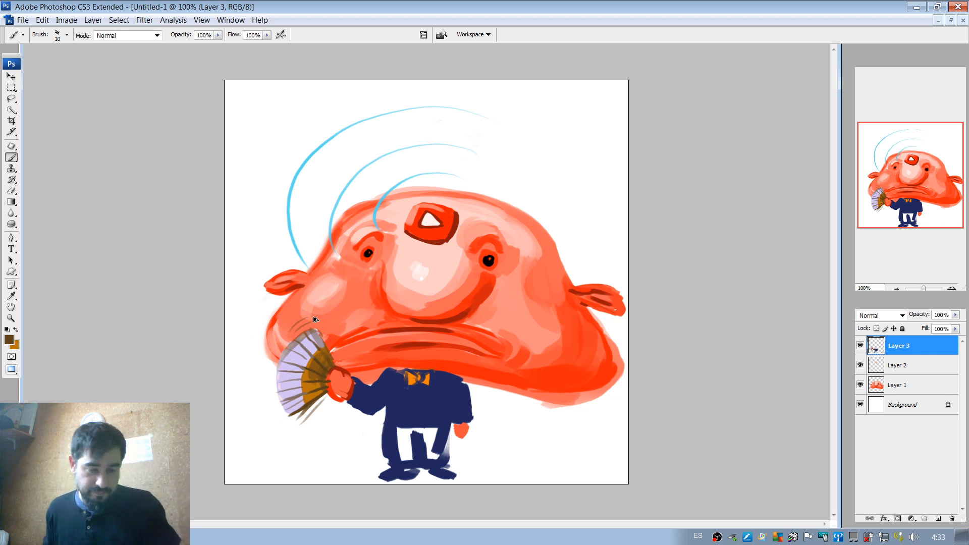
drag(310, 321, 291, 335)
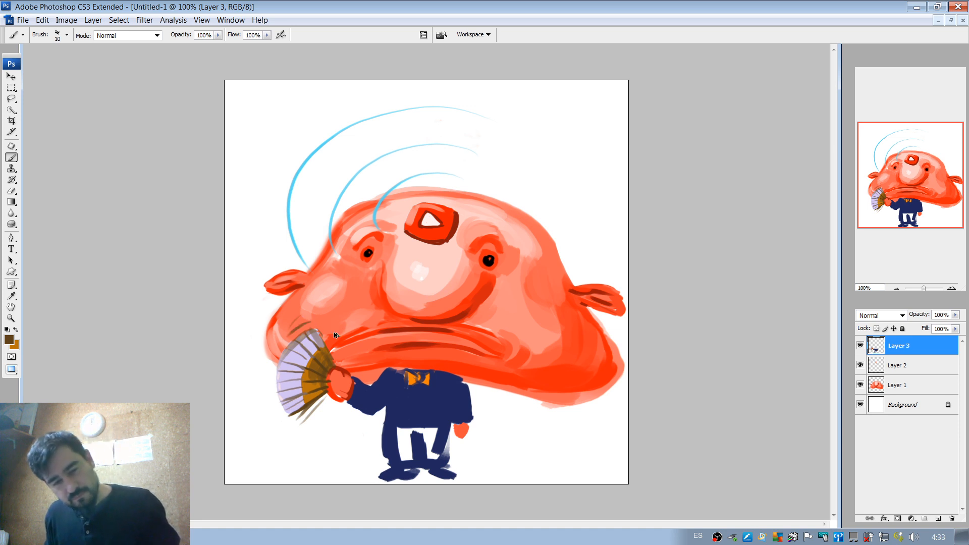
key(ctrl+z)
alt+click(488, 259)
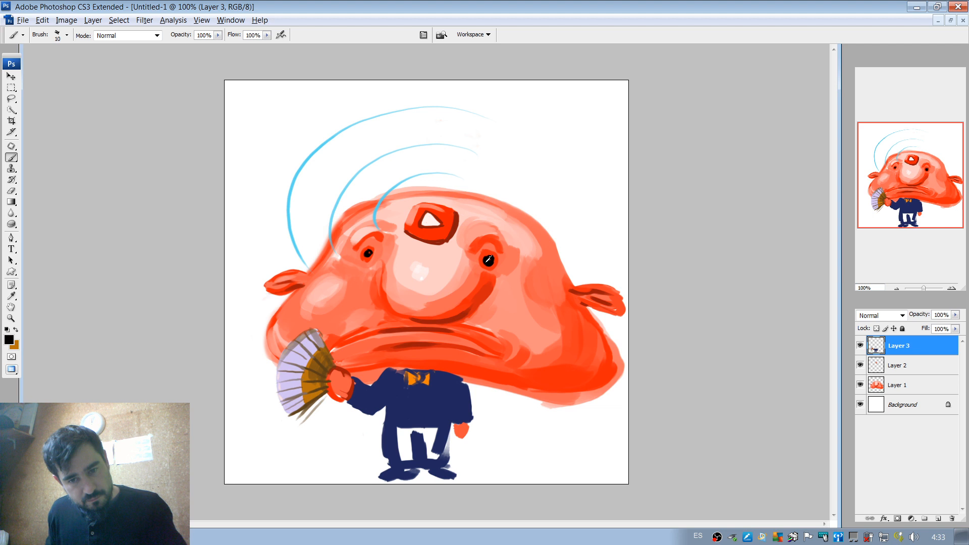
drag(312, 321, 283, 335)
key(ctrl+z)
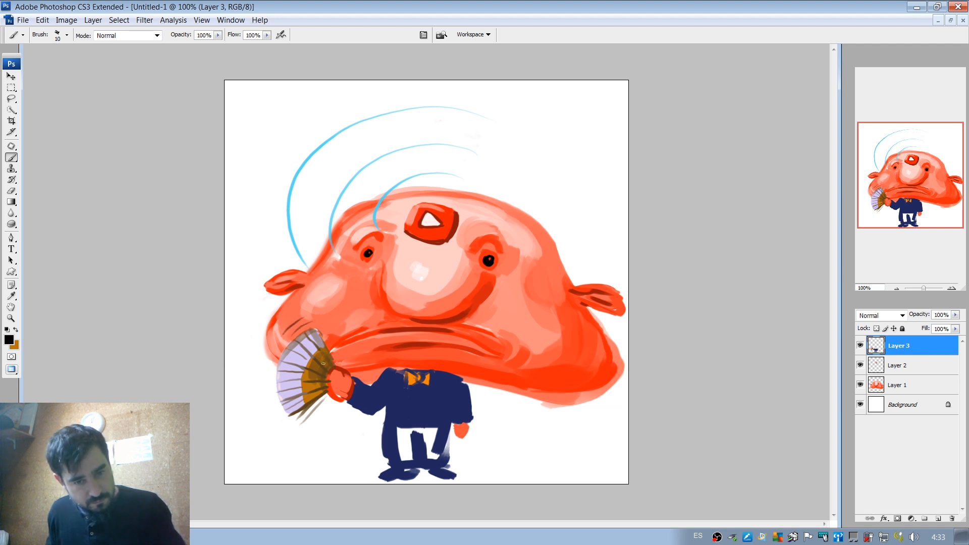
key(ctrl+z)
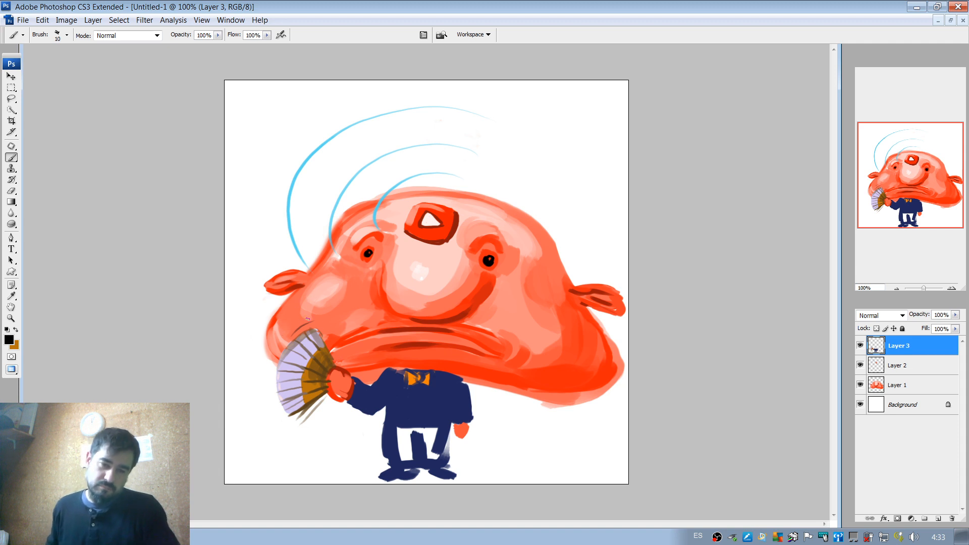
drag(313, 313, 295, 323)
key(ctrl+z)
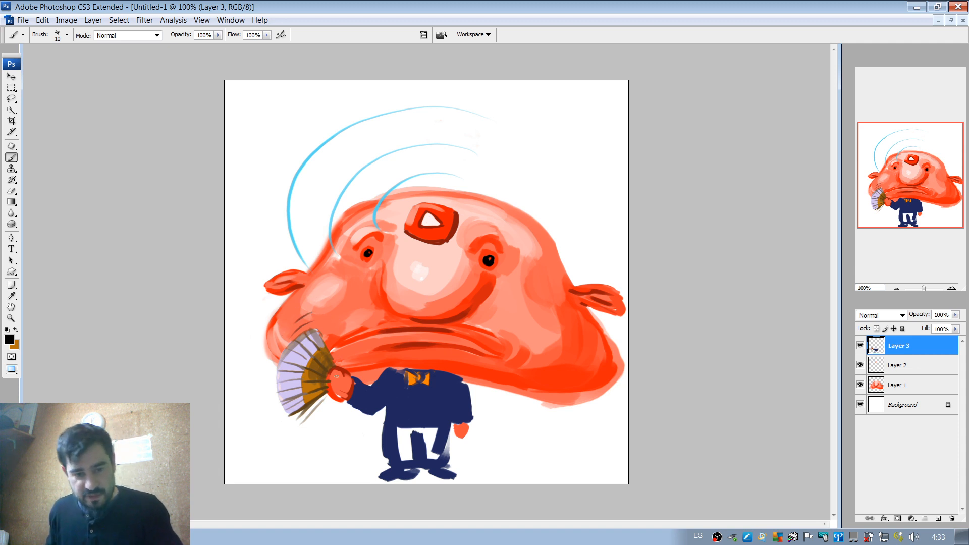
drag(333, 373, 327, 396)
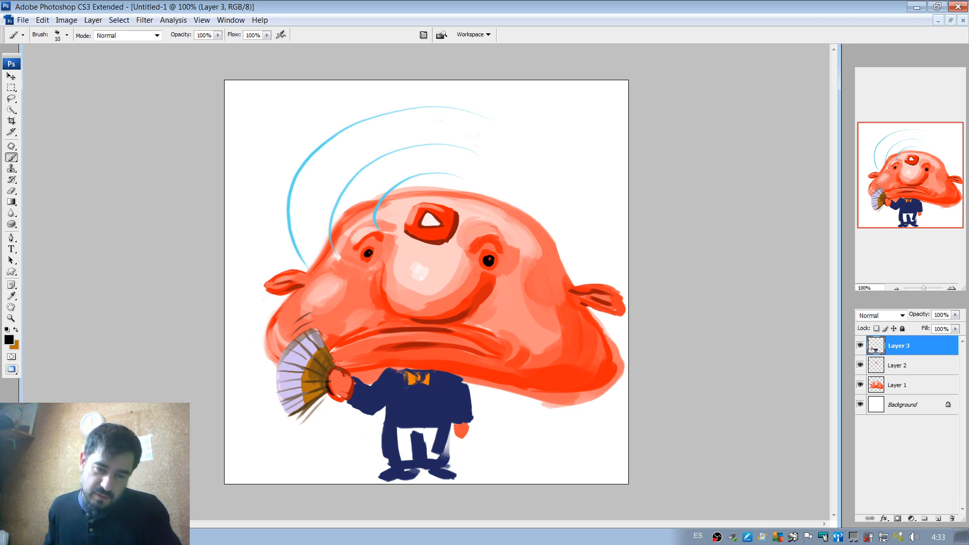
Sample the suit's navy, enlarge the brush to 26 px and fill most of the white gap between the legs.
alt+click(412, 387)
mouse_move(399, 433)
mouse_down()
mouse_move(401, 459)
mouse_move(424, 435)
mouse_move(433, 458)
mouse_up()
right_click(432, 438)
click(455, 404)
click(398, 440)
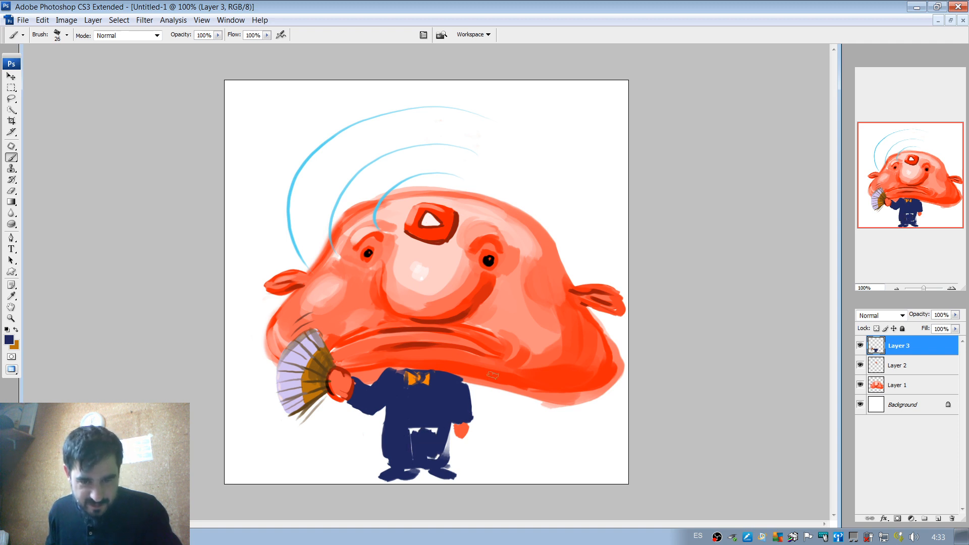
Repaint both shoes as orange-red feet with a 16 px brush, shading them with red sampled from the face.
alt+click(489, 360)
right_click(409, 393)
drag(437, 403, 433, 402)
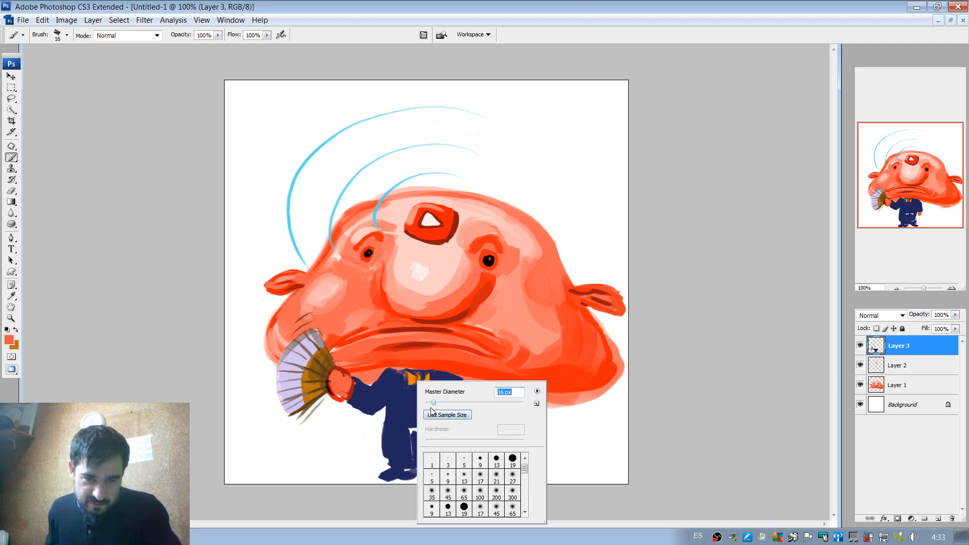
click(399, 471)
mouse_move(399, 470)
mouse_down()
mouse_move(410, 472)
mouse_move(386, 471)
mouse_move(387, 480)
mouse_move(450, 476)
mouse_move(430, 475)
mouse_up()
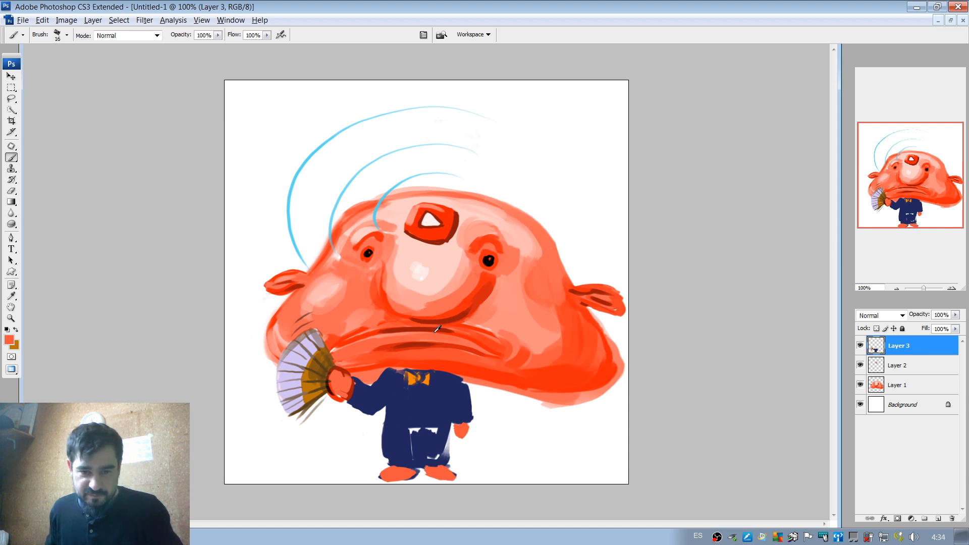
alt+click(457, 329)
mouse_move(398, 463)
mouse_down()
mouse_move(382, 473)
mouse_move(389, 479)
mouse_move(429, 471)
mouse_move(458, 469)
mouse_up()
alt+click(444, 468)
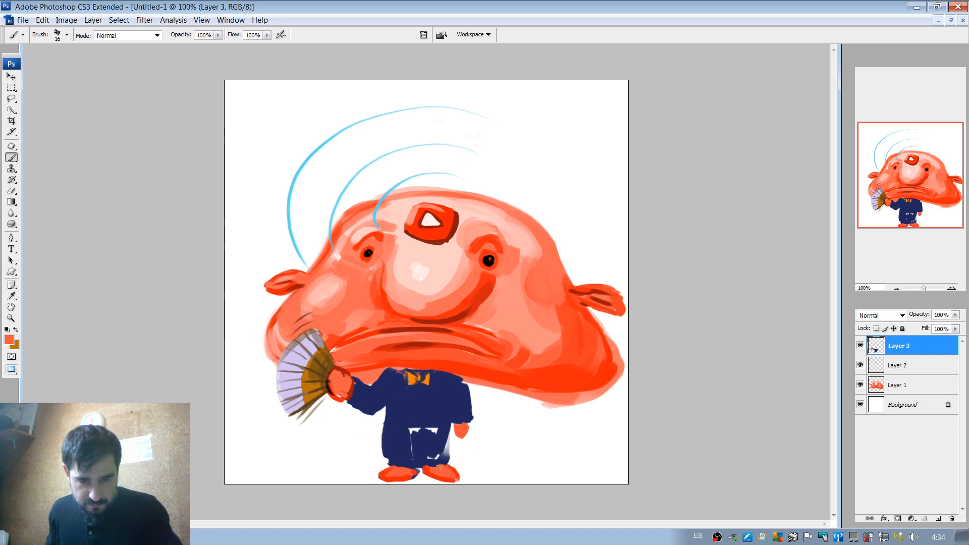
Paint a vertical dividing line between the legs in sampled dark red and darken it with black from the eye.
alt+click(434, 458)
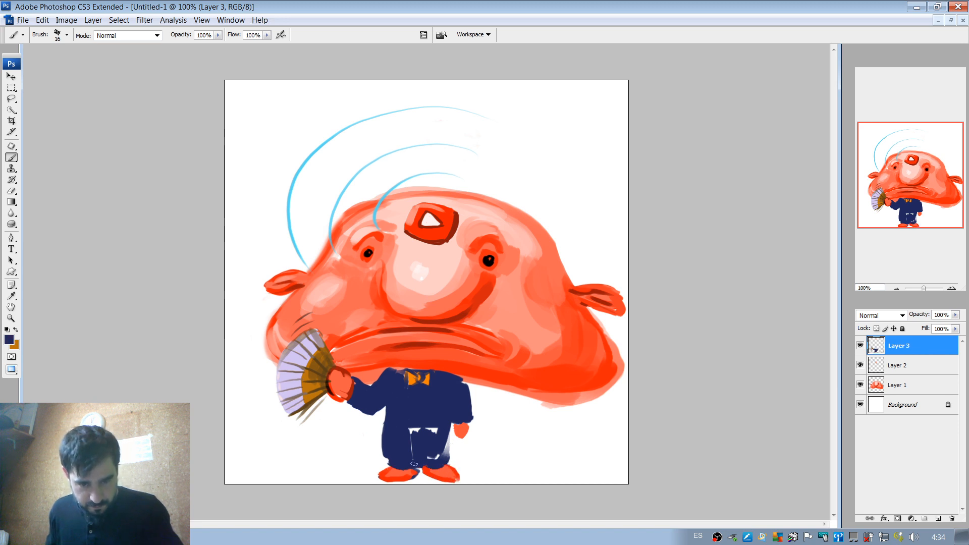
alt+click(353, 389)
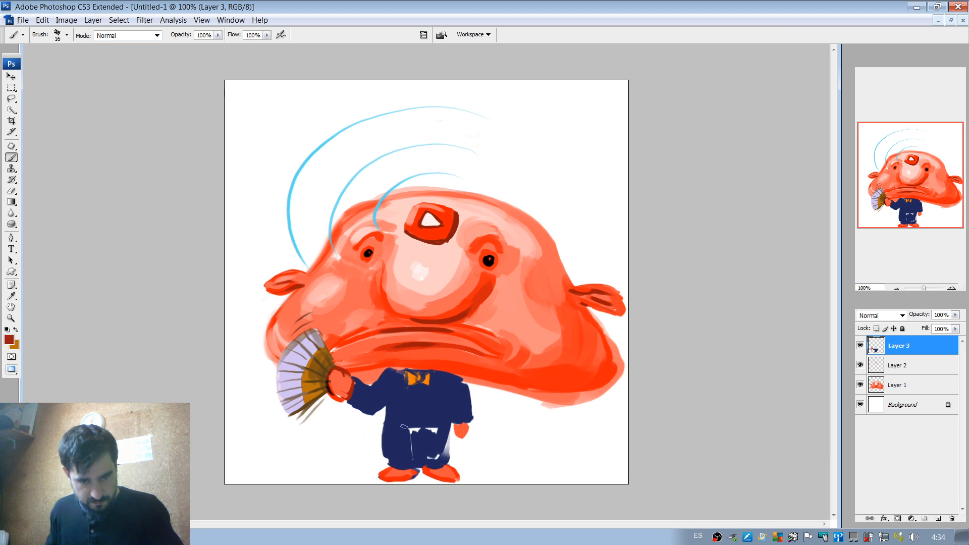
mouse_move(419, 430)
mouse_down()
mouse_move(421, 458)
mouse_move(420, 438)
mouse_move(426, 444)
mouse_up()
alt+click(427, 445)
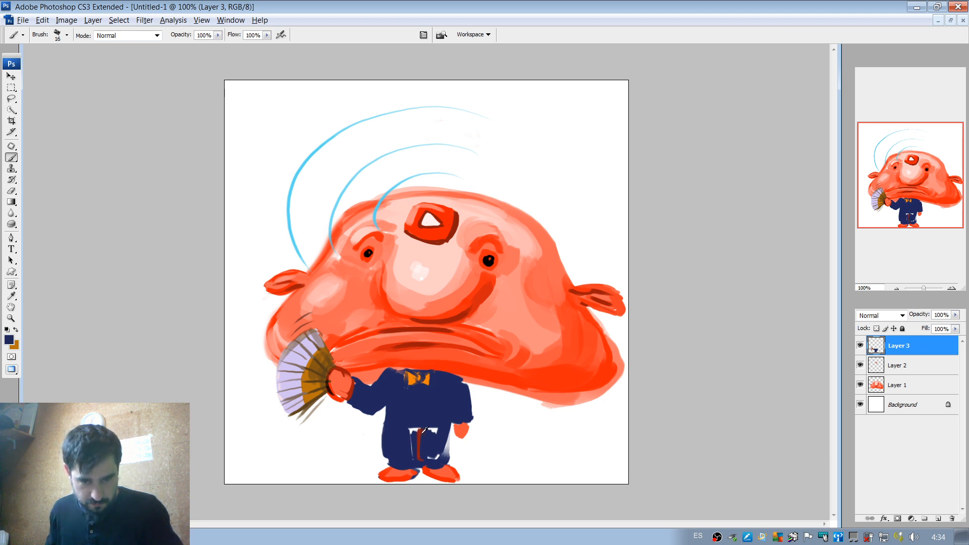
key(alt)
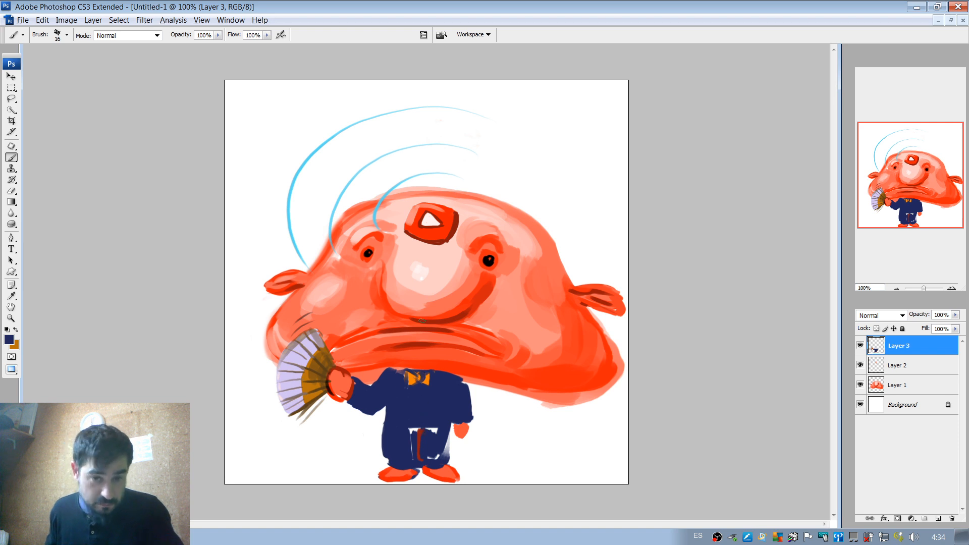
alt+click(489, 260)
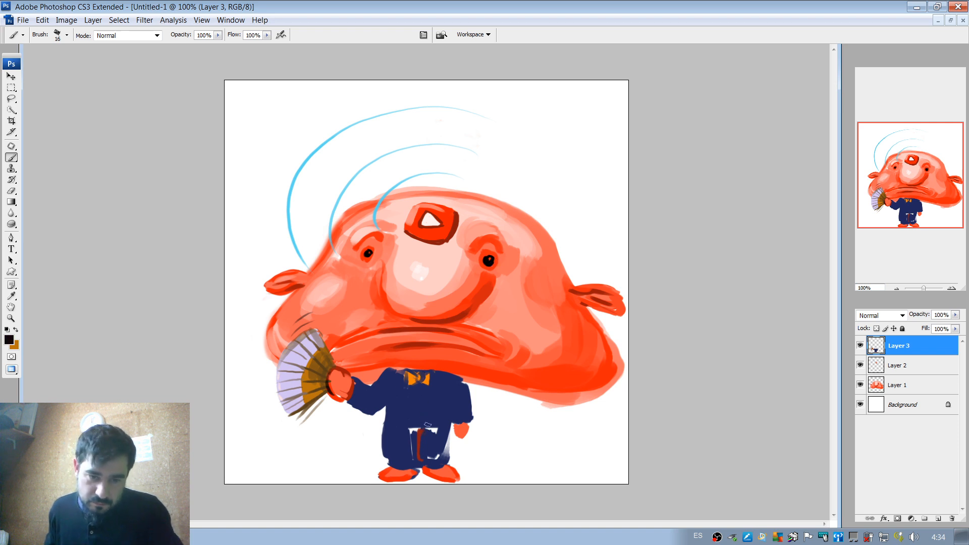
drag(419, 424, 419, 460)
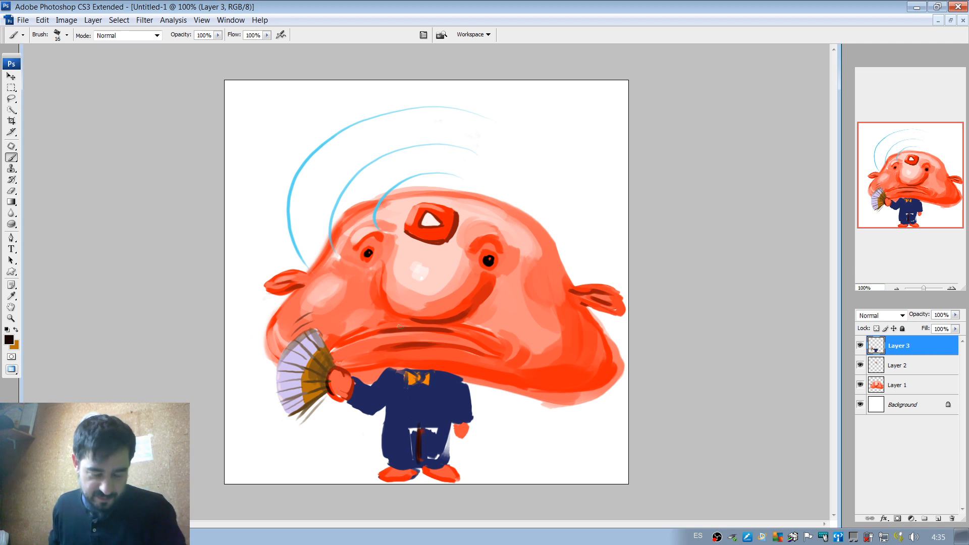
Set the brush to 10 px, strengthen the dark line between the legs and add curved crotch and waist lines.
click(951, 288)
drag(915, 207, 915, 228)
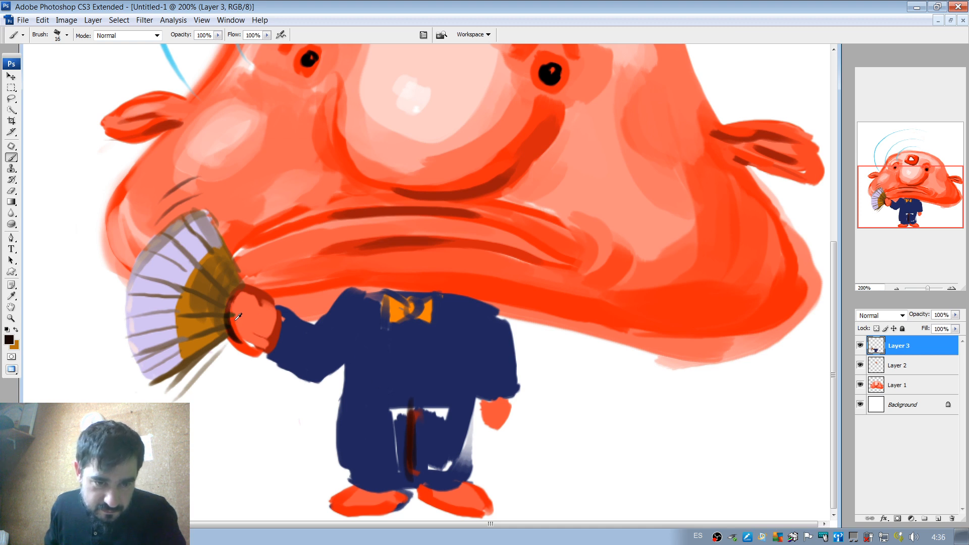
right_click(393, 330)
drag(414, 353, 412, 353)
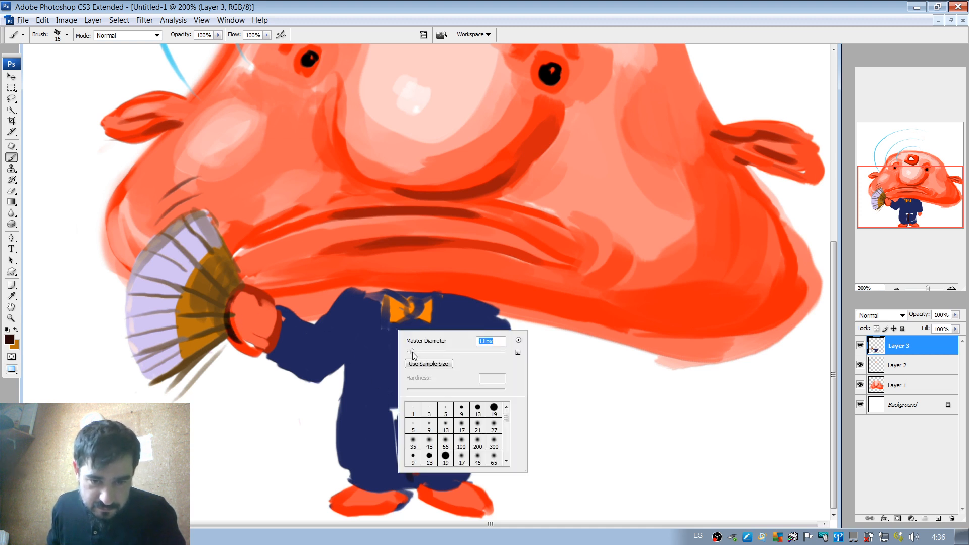
click(376, 417)
drag(411, 403, 407, 463)
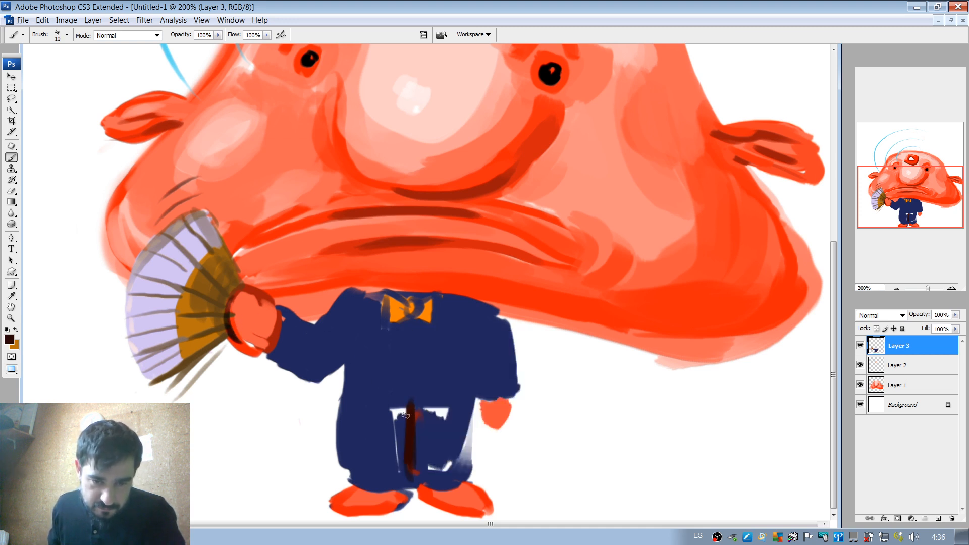
drag(379, 408, 434, 404)
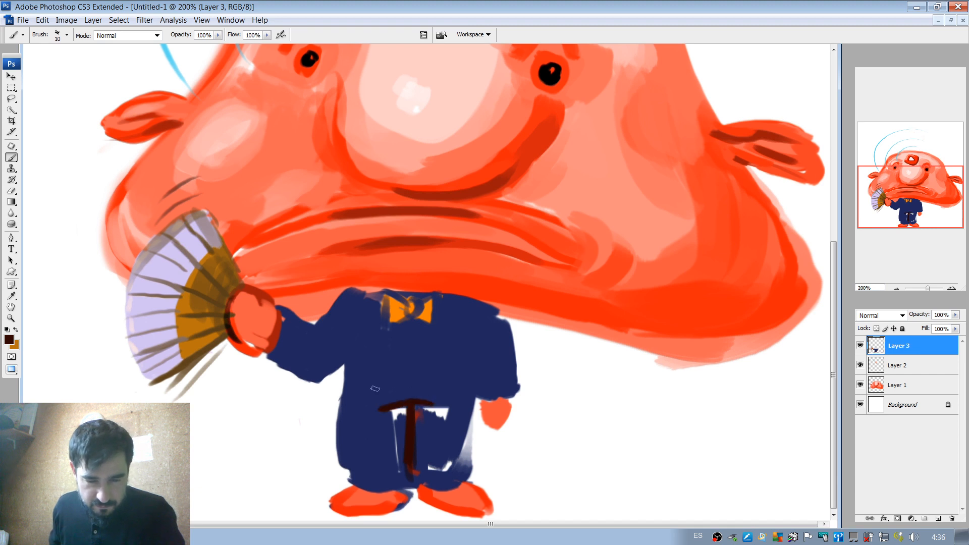
mouse_move(355, 382)
mouse_down()
mouse_move(417, 372)
mouse_move(470, 379)
mouse_up()
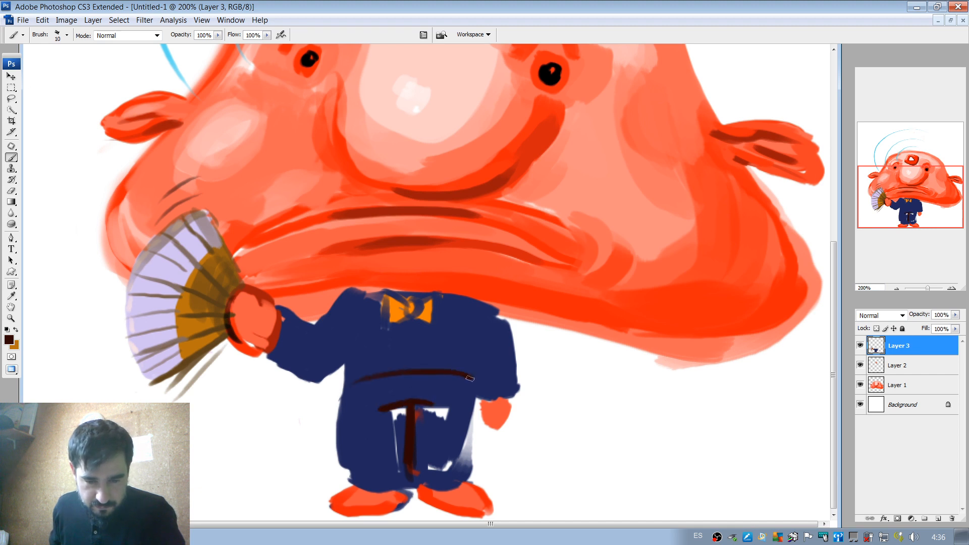
Choose a near-black navy from the suit's colour, go over the waist and crotch lines and outline both trouser legs.
alt+click(404, 388)
click(9, 340)
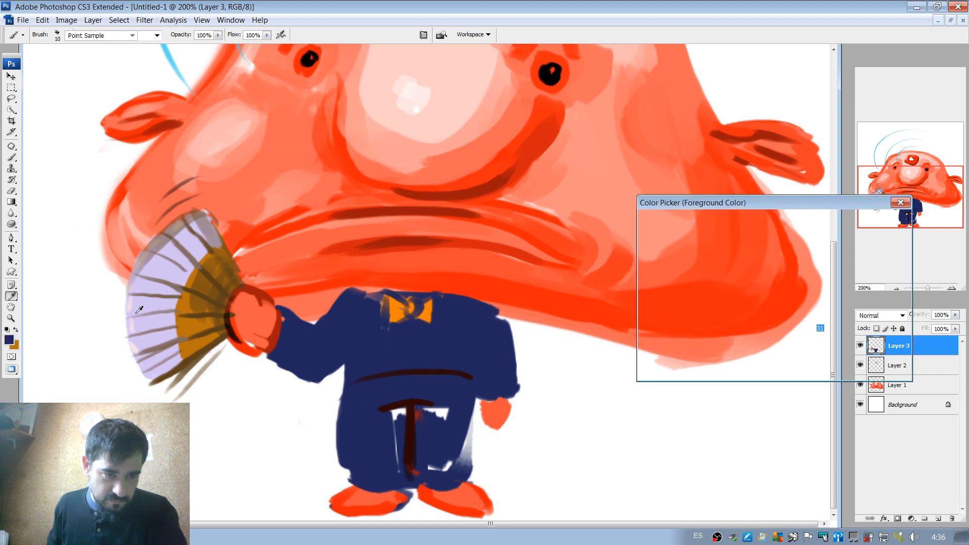
click(861, 217)
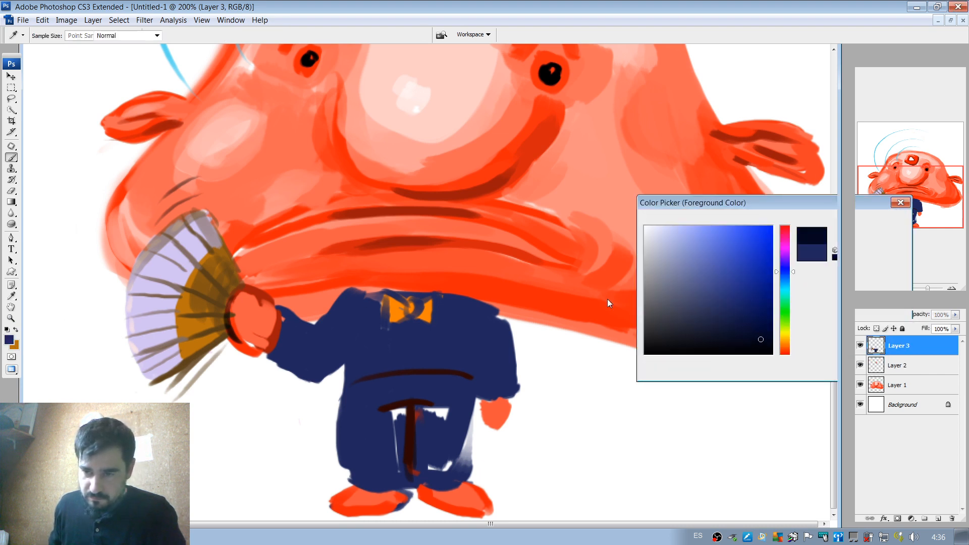
drag(353, 379, 466, 376)
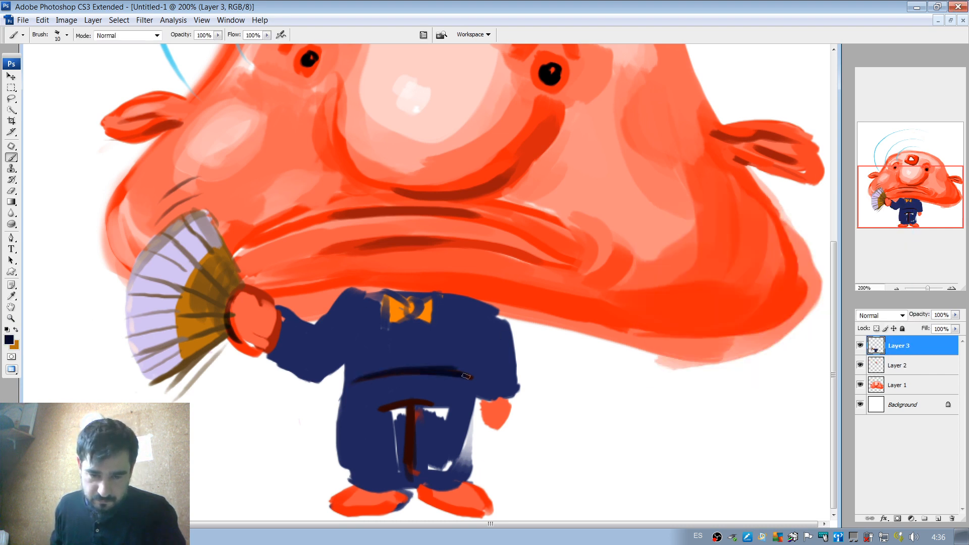
mouse_move(380, 407)
mouse_down()
mouse_move(429, 403)
mouse_move(409, 427)
mouse_move(409, 467)
mouse_move(412, 436)
mouse_move(418, 474)
mouse_move(432, 470)
mouse_move(421, 483)
mouse_move(437, 486)
mouse_move(460, 470)
mouse_move(471, 402)
mouse_up()
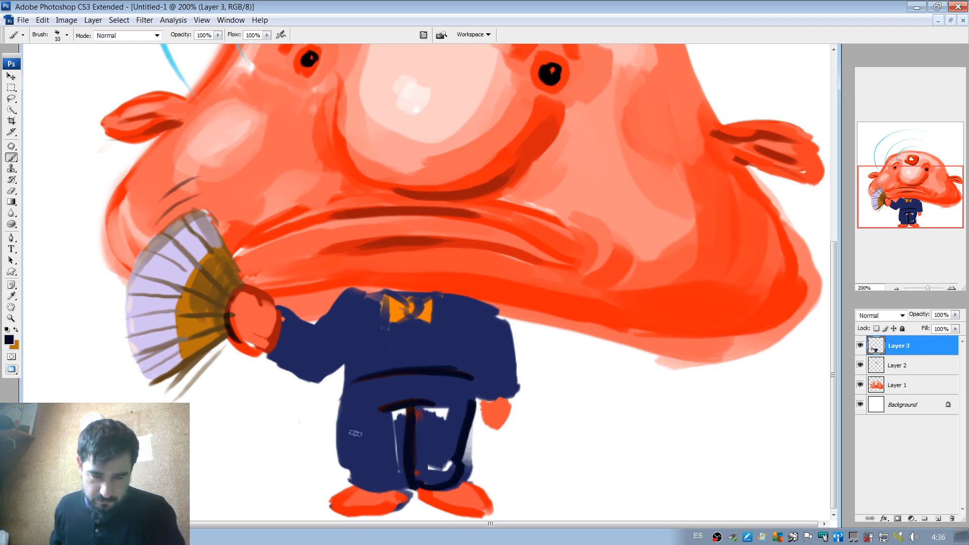
mouse_move(345, 393)
mouse_down()
mouse_move(346, 465)
mouse_move(369, 461)
mouse_move(353, 473)
mouse_move(359, 485)
mouse_move(391, 470)
mouse_move(391, 460)
mouse_move(357, 473)
mouse_up()
mouse_move(349, 398)
mouse_down()
mouse_move(343, 457)
mouse_move(354, 484)
mouse_move(405, 478)
mouse_up()
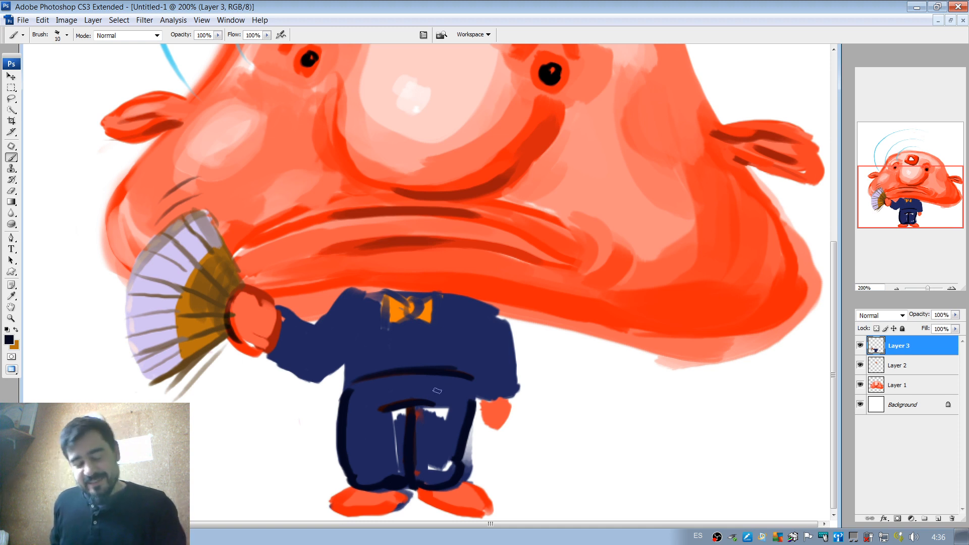
Sample the suit's navy and paint over the remaining white gaps inside the trouser legs.
alt+click(439, 432)
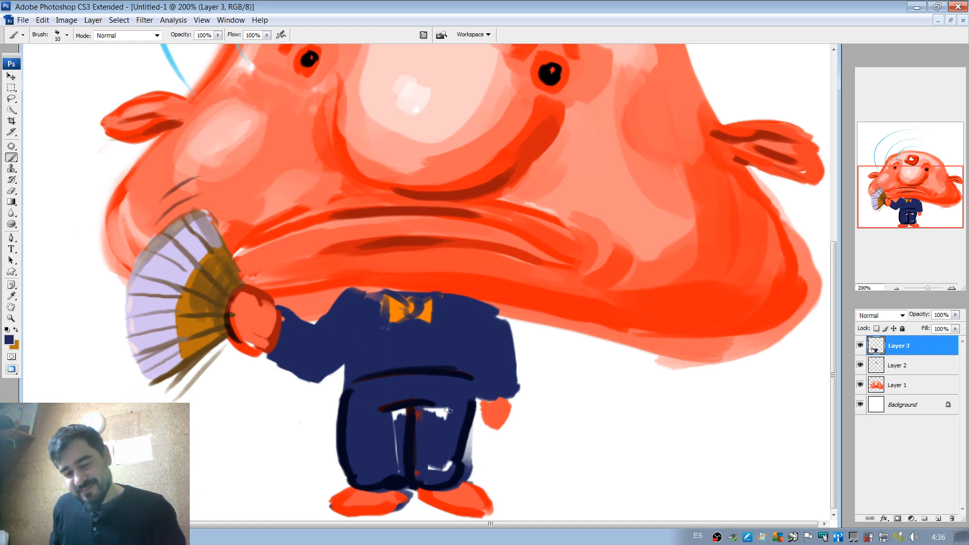
mouse_move(447, 406)
mouse_down()
mouse_move(428, 410)
mouse_move(445, 415)
mouse_up()
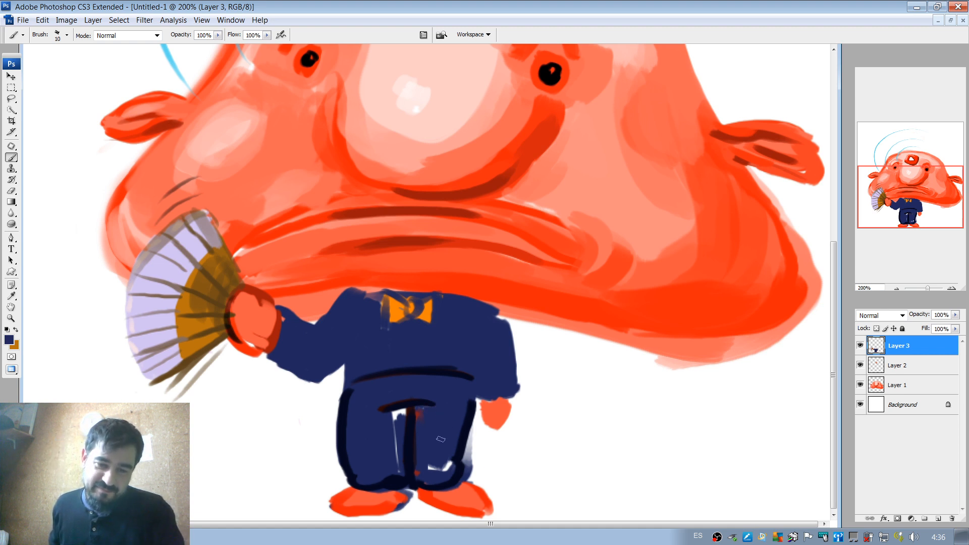
drag(430, 464, 445, 467)
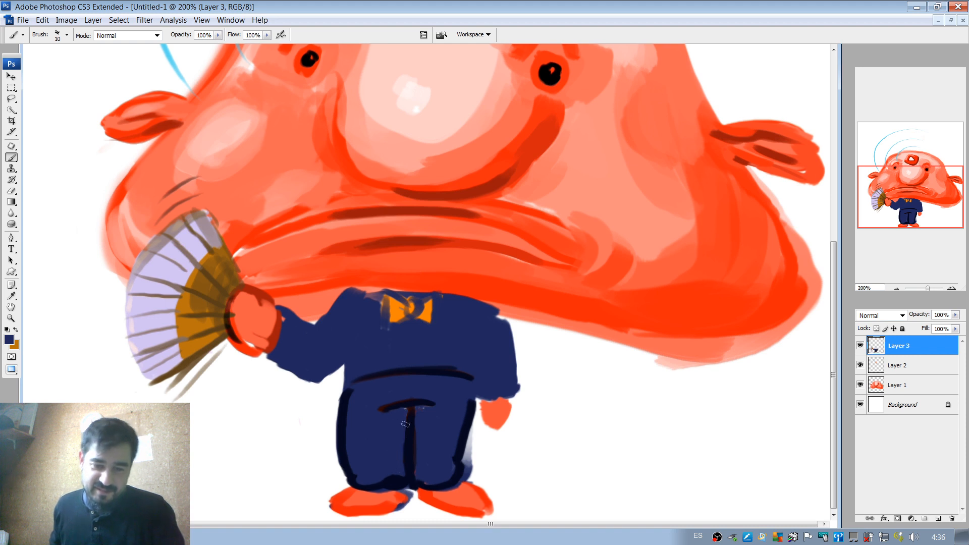
Enlarge the lowered hand with sampled orange-red and extend the near-black navy outline around the trousers' waist.
alt+click(248, 316)
mouse_move(487, 402)
mouse_down()
mouse_move(486, 432)
mouse_move(498, 427)
mouse_move(487, 412)
mouse_move(492, 429)
mouse_move(505, 407)
mouse_up()
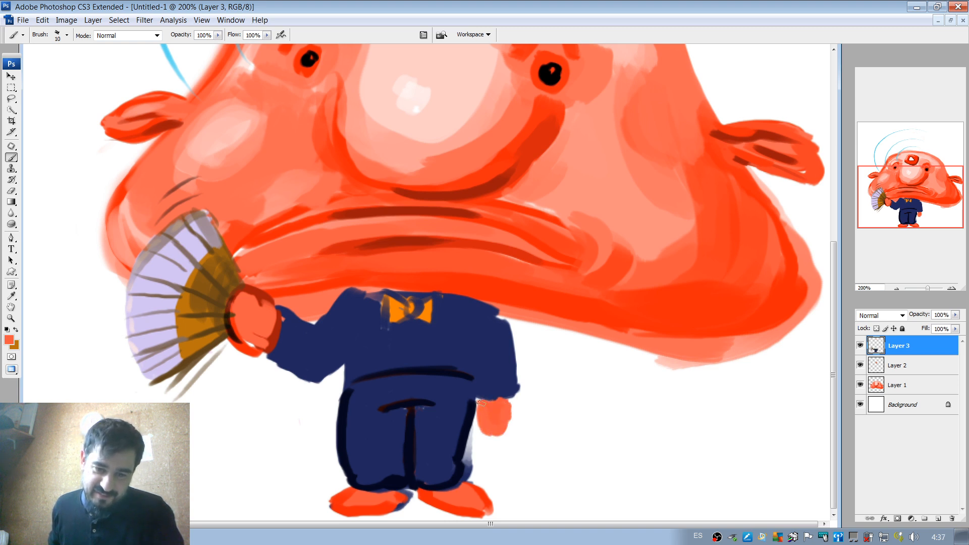
alt+click(477, 408)
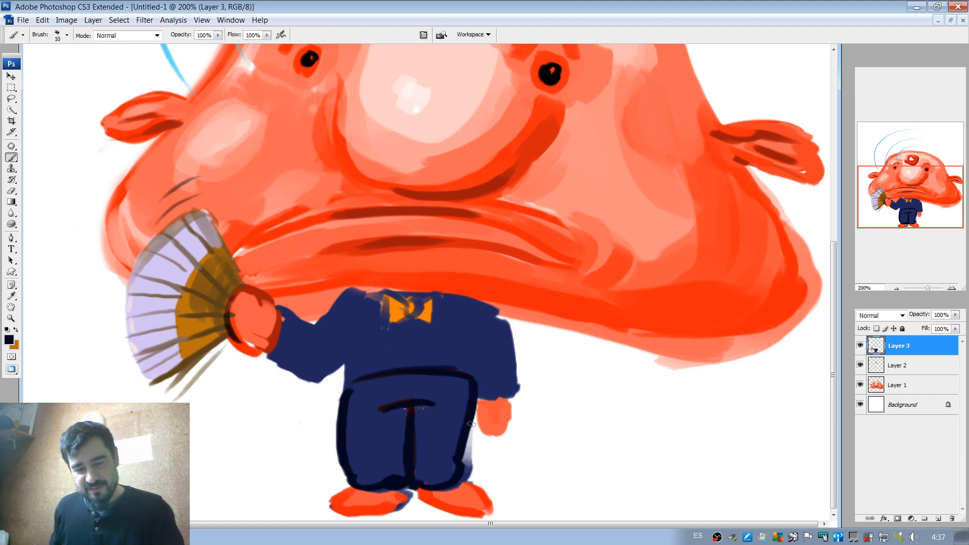
On a new layer, sketch a near-black navy outline of a curved fish tail extending from behind the trousers and ending in a forked fin.
click(938, 518)
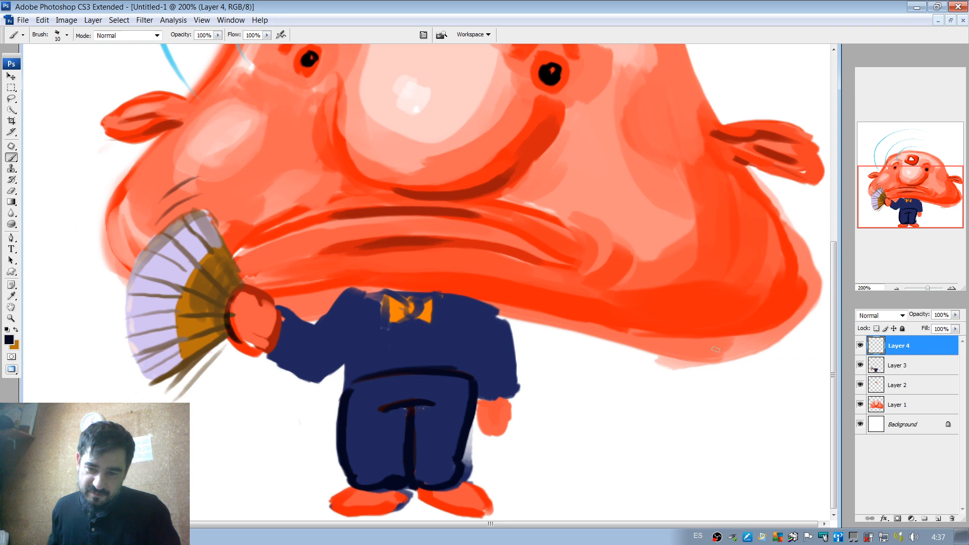
mouse_move(352, 390)
mouse_down()
mouse_move(392, 487)
mouse_move(478, 502)
mouse_move(581, 451)
mouse_up()
mouse_move(462, 385)
mouse_down()
mouse_move(493, 465)
mouse_move(576, 441)
mouse_move(587, 419)
mouse_move(586, 437)
mouse_move(597, 391)
mouse_move(632, 382)
mouse_move(629, 431)
mouse_move(571, 448)
mouse_up()
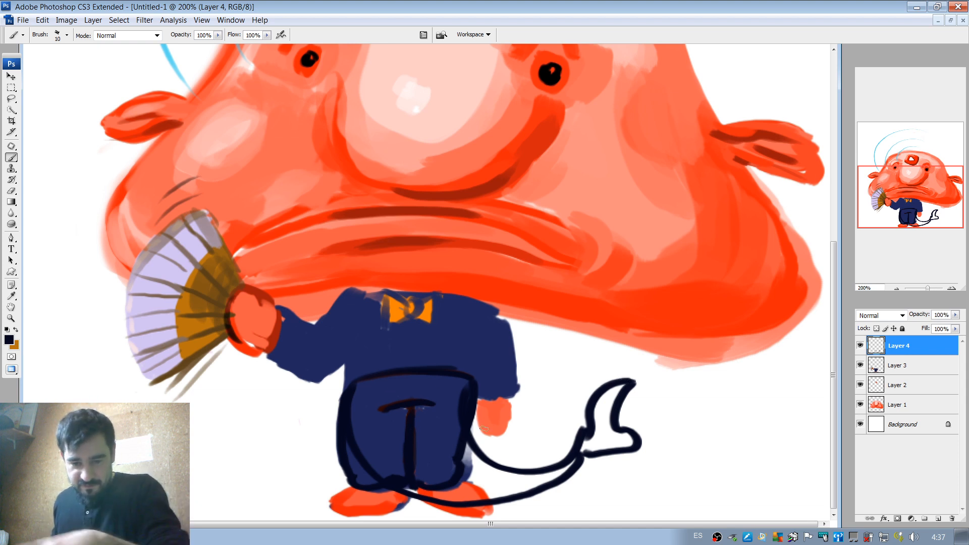
Hide the layer holding the tail sketch and make Layer 3, which holds the suited body, active.
click(861, 346)
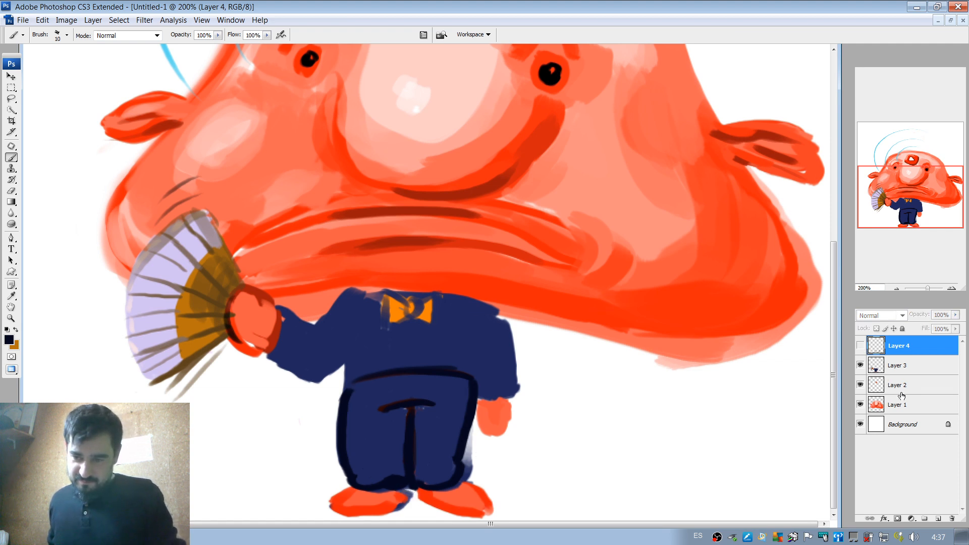
click(861, 367)
click(861, 367)
click(898, 366)
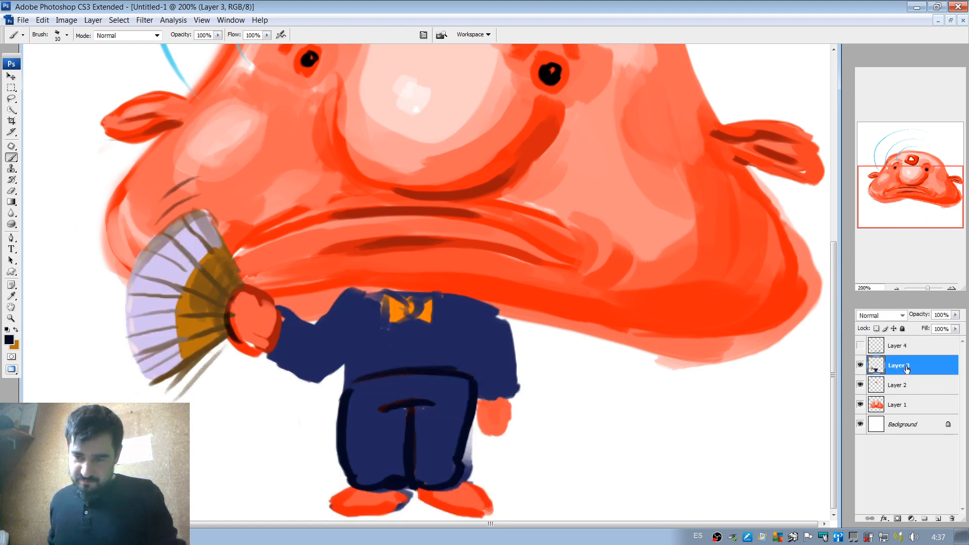
Sample orange-red from the fish's head and paint a thin curved tail with a forked tip behind the trousers.
alt+click(577, 279)
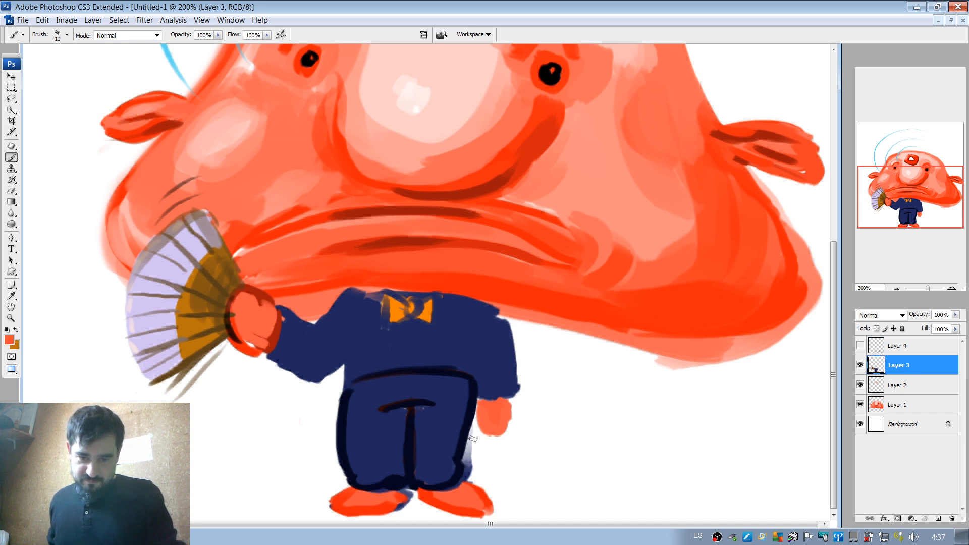
mouse_move(469, 435)
mouse_down()
mouse_move(486, 464)
mouse_move(511, 469)
mouse_move(481, 445)
mouse_move(531, 469)
mouse_up()
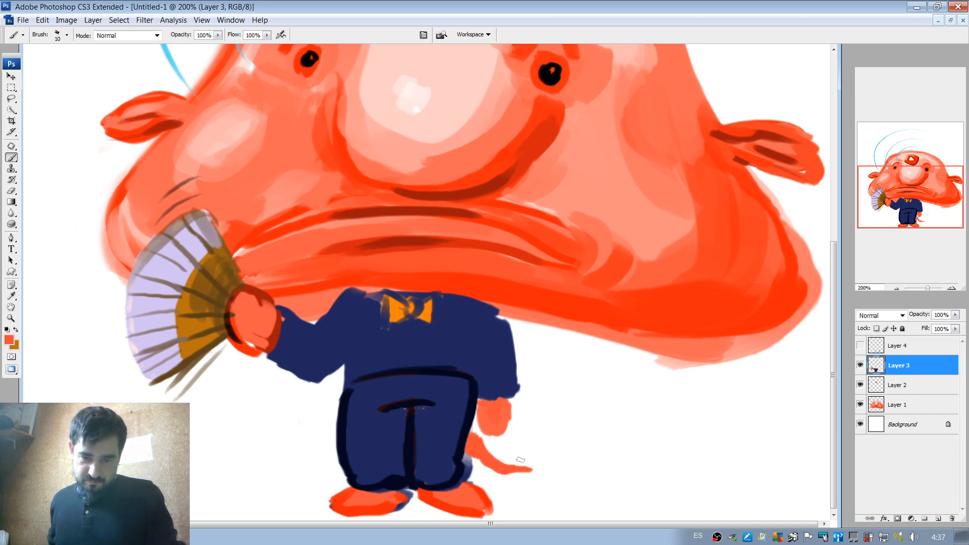
mouse_move(473, 447)
mouse_down()
mouse_move(483, 468)
mouse_move(467, 454)
mouse_move(526, 473)
mouse_move(481, 461)
mouse_move(530, 468)
mouse_move(564, 465)
mouse_move(544, 466)
mouse_move(577, 452)
mouse_move(606, 455)
mouse_move(566, 463)
mouse_move(588, 439)
mouse_move(556, 461)
mouse_move(575, 448)
mouse_up()
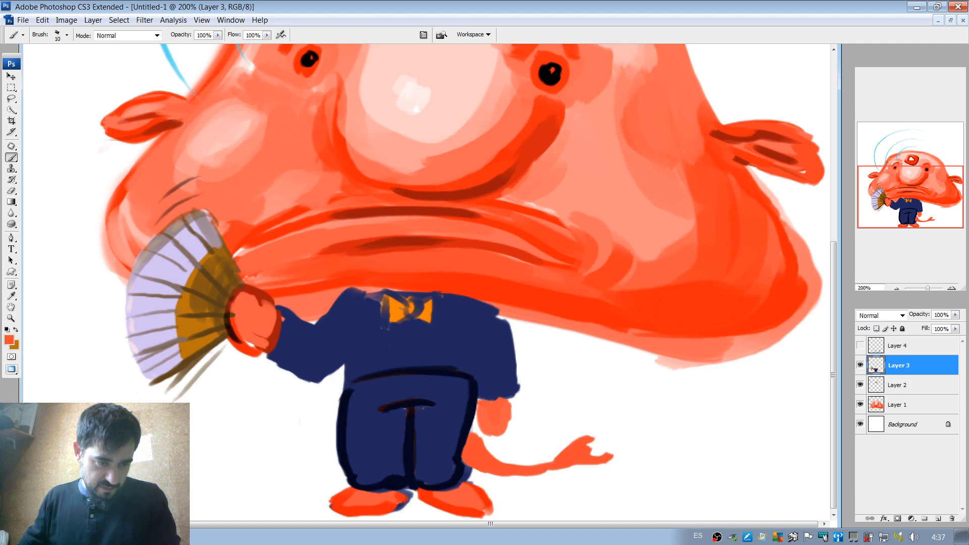
Switch to the browser and search Google Images for blobfish.
key(alt+Tab)
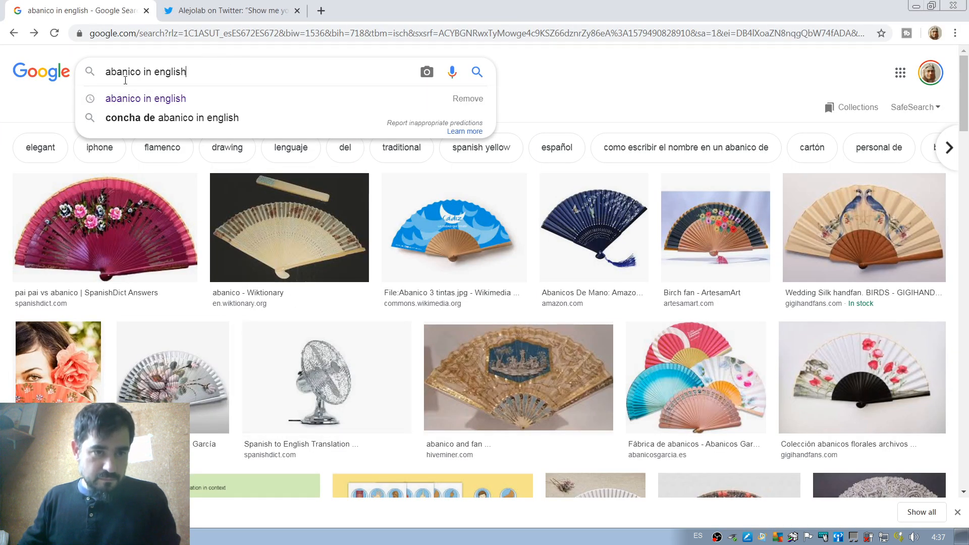
key(ctrl+a)
text(blob)
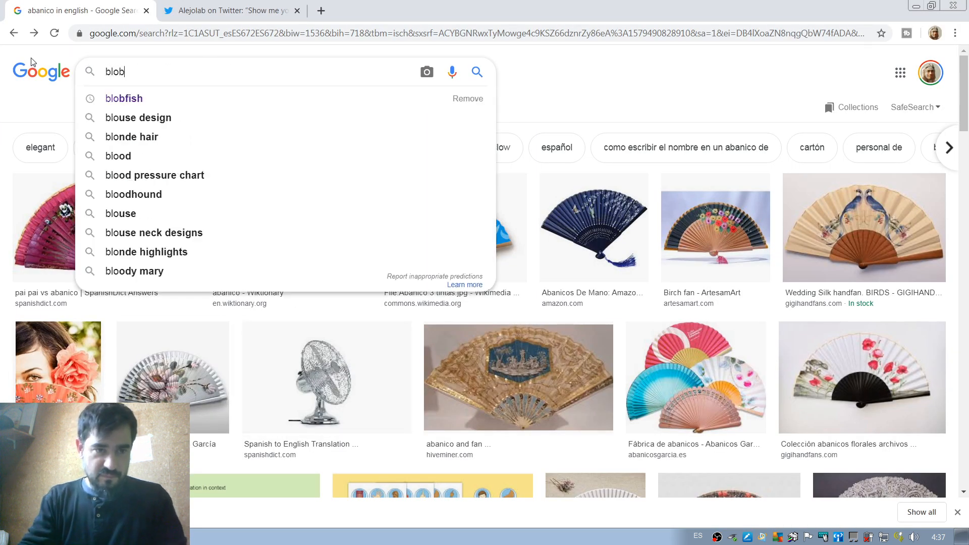
key(Down)
key(Return)
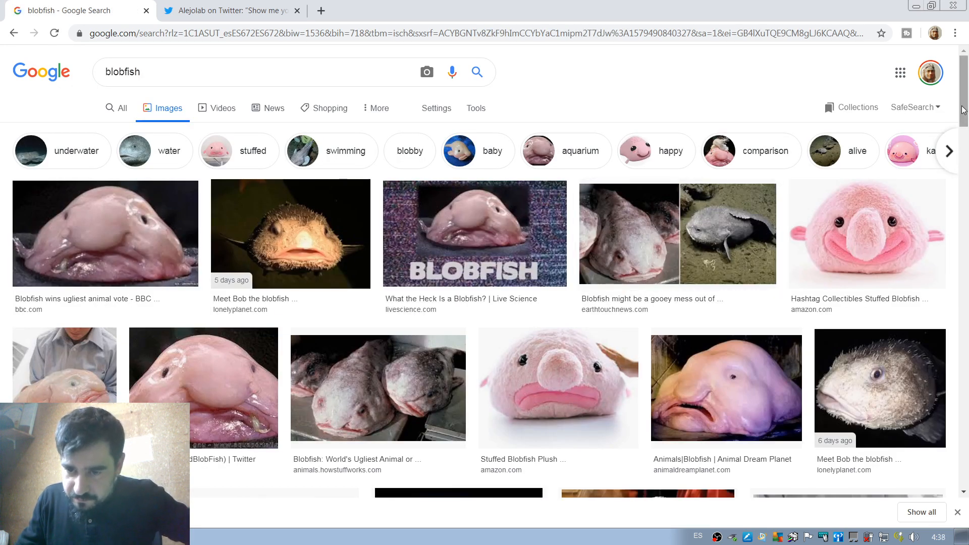
Examine the tail in the enlarged photo of a blobfish lying on a beige surface, then close the preview.
drag(965, 110, 965, 156)
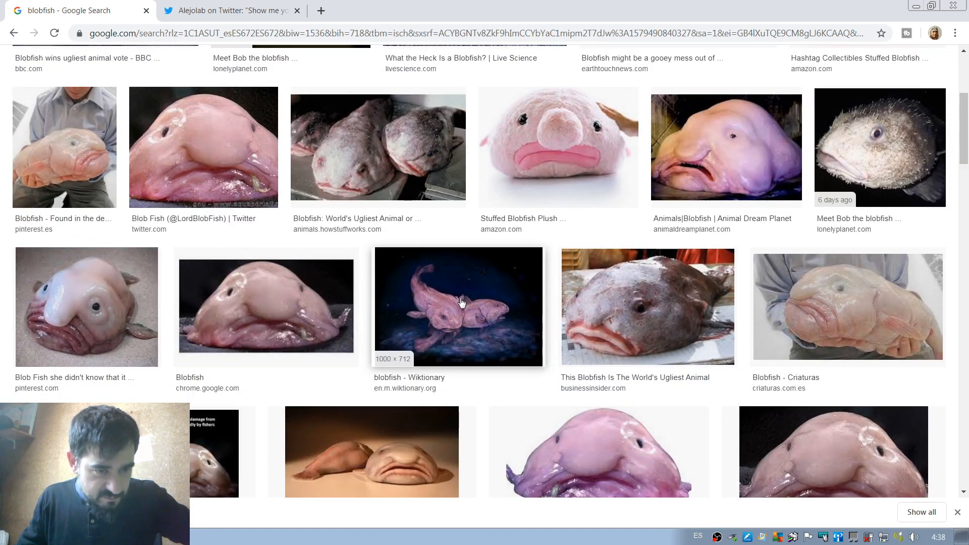
click(134, 324)
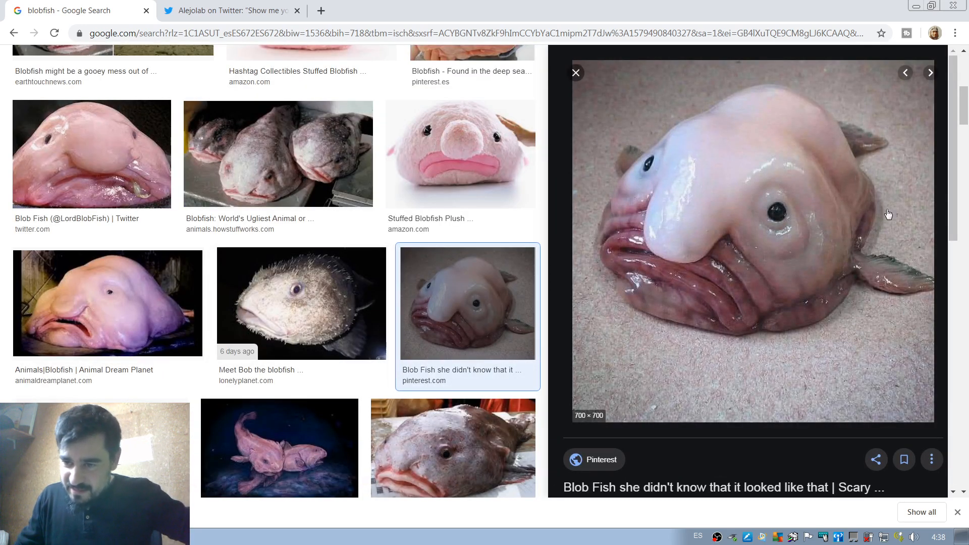
click(576, 73)
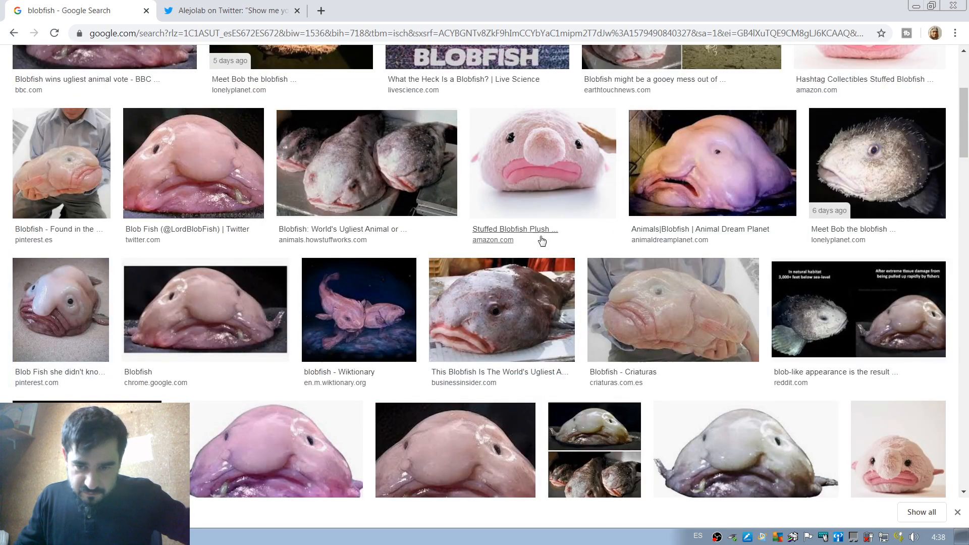
Switch back to Photoshop, widen the orange-red tail and its fin, and erase a curved notch to fork the fin.
key(alt+Tab)
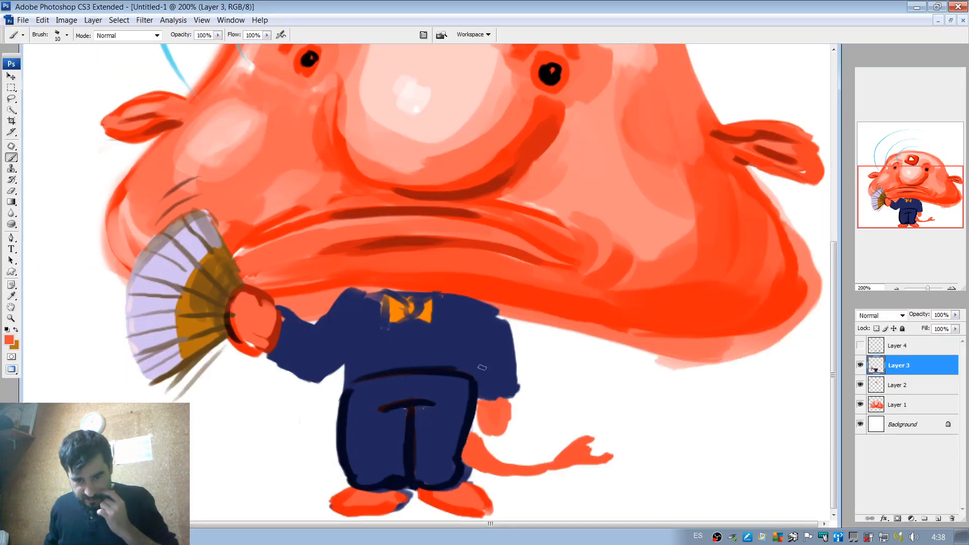
mouse_move(474, 433)
mouse_down()
mouse_move(473, 462)
mouse_move(479, 427)
mouse_move(473, 436)
mouse_move(533, 459)
mouse_move(491, 461)
mouse_move(517, 466)
mouse_move(555, 428)
mouse_move(557, 466)
mouse_move(606, 457)
mouse_move(557, 431)
mouse_move(608, 459)
mouse_move(563, 457)
mouse_move(556, 442)
mouse_move(583, 450)
mouse_up()
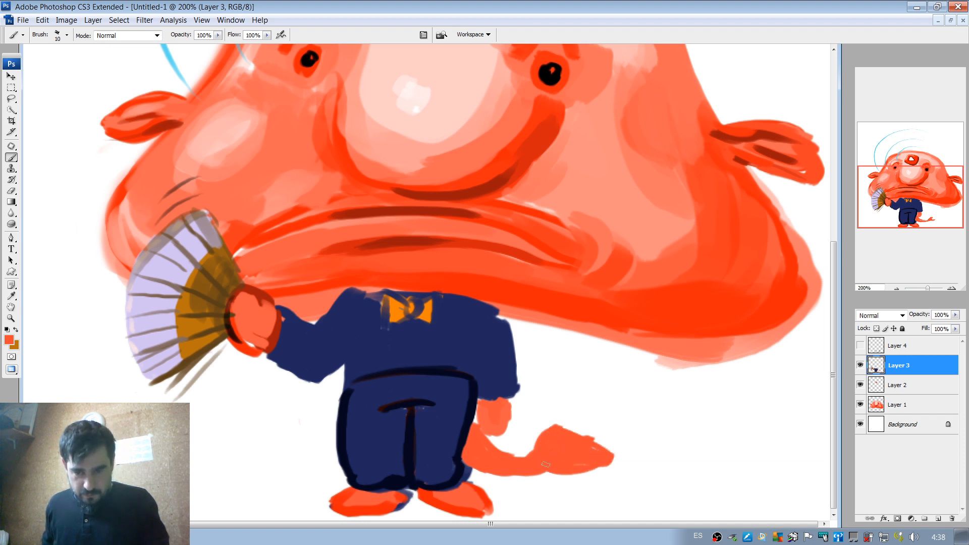
key(e)
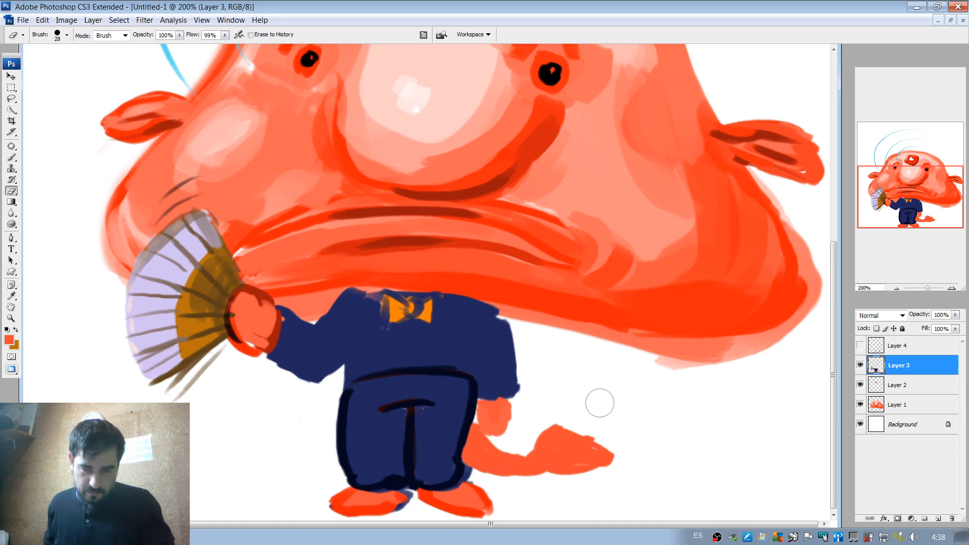
mouse_move(575, 417)
mouse_down()
mouse_move(577, 429)
mouse_move(616, 441)
mouse_up()
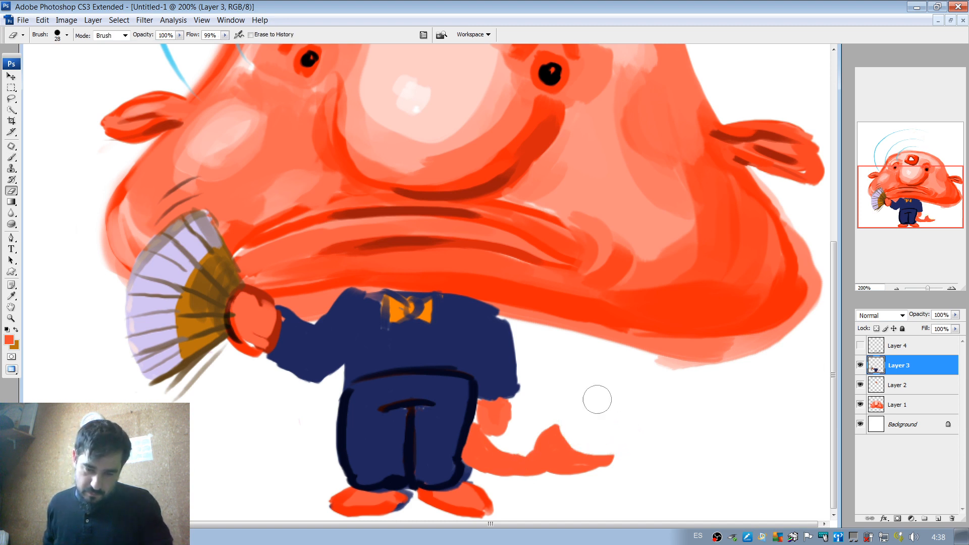
Extend the fin's two tips with the orange-red brush and thicken the tail where it joins the trousers.
key(b)
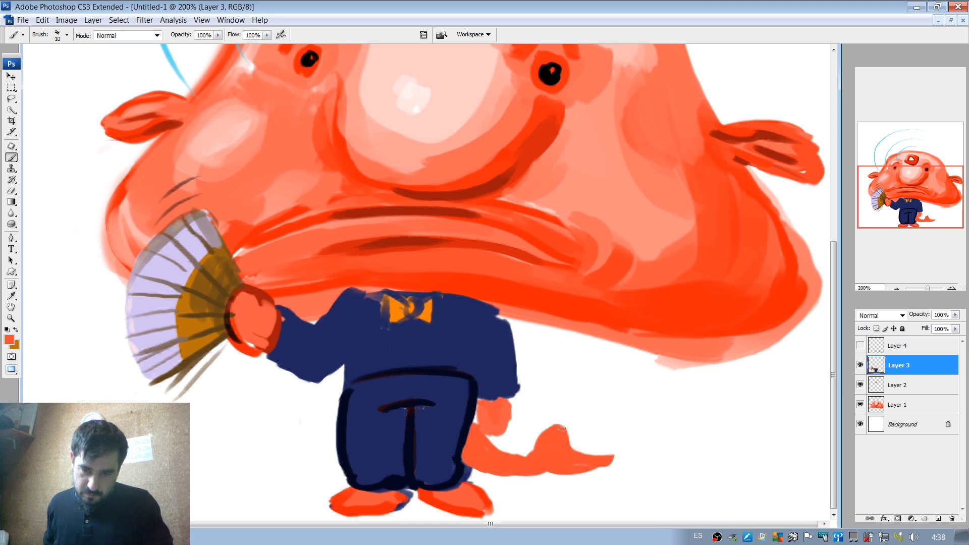
mouse_move(601, 450)
mouse_down()
mouse_move(580, 462)
mouse_move(580, 452)
mouse_move(612, 449)
mouse_move(576, 462)
mouse_move(568, 427)
mouse_up()
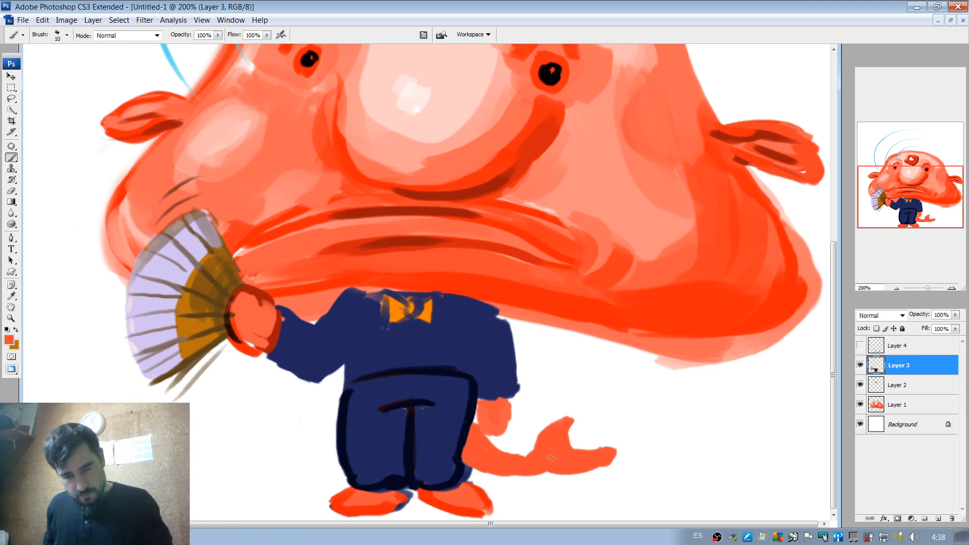
drag(530, 461, 529, 463)
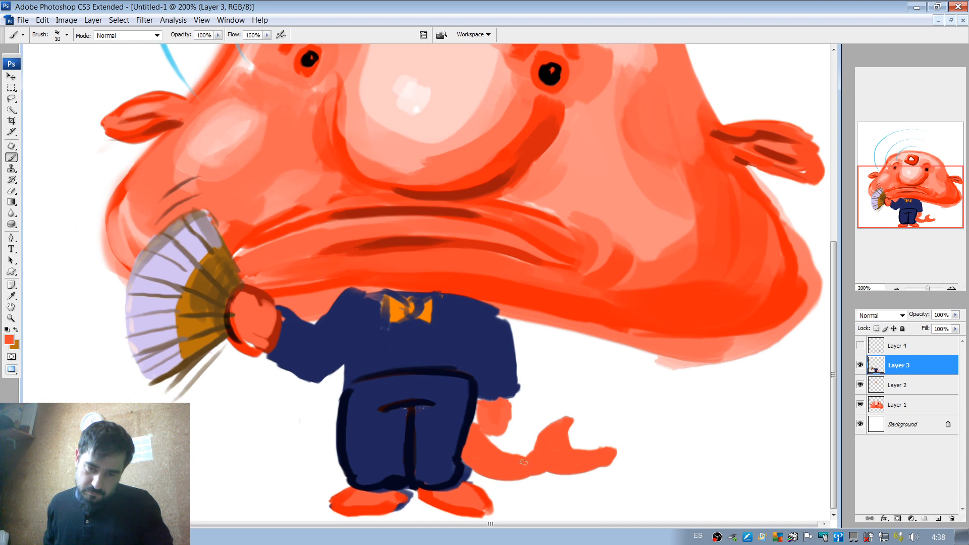
mouse_move(508, 454)
mouse_down()
mouse_move(474, 422)
mouse_move(490, 445)
mouse_up()
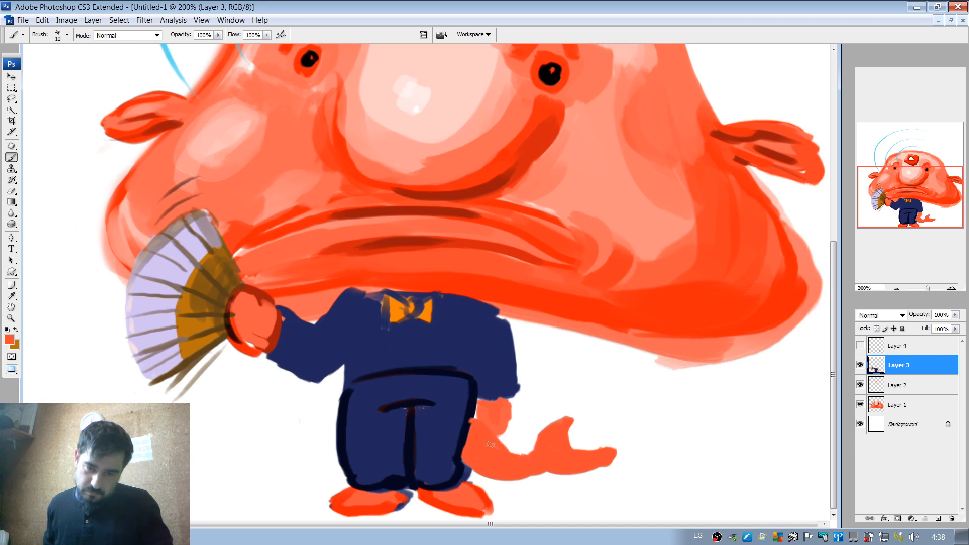
alt+click(476, 406)
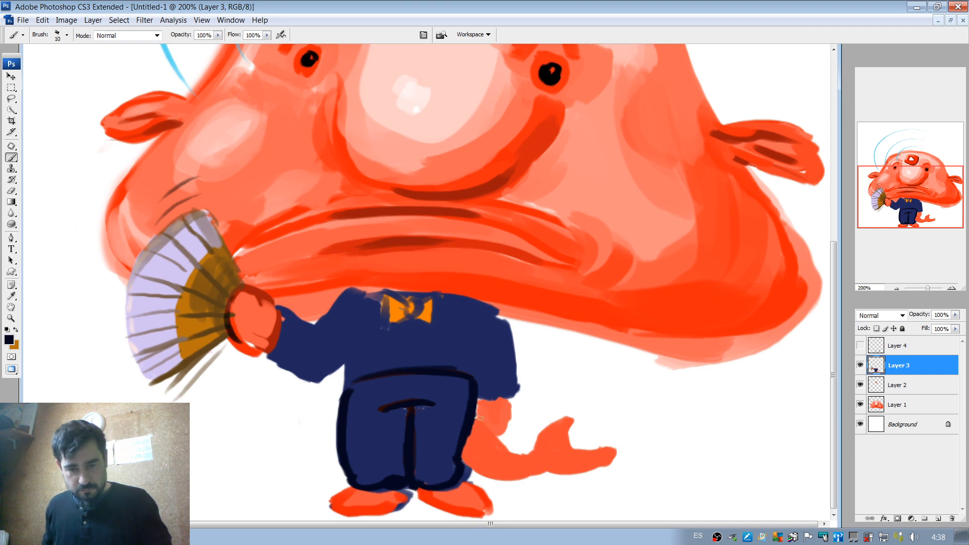
drag(480, 404, 489, 428)
key(ctrl+z)
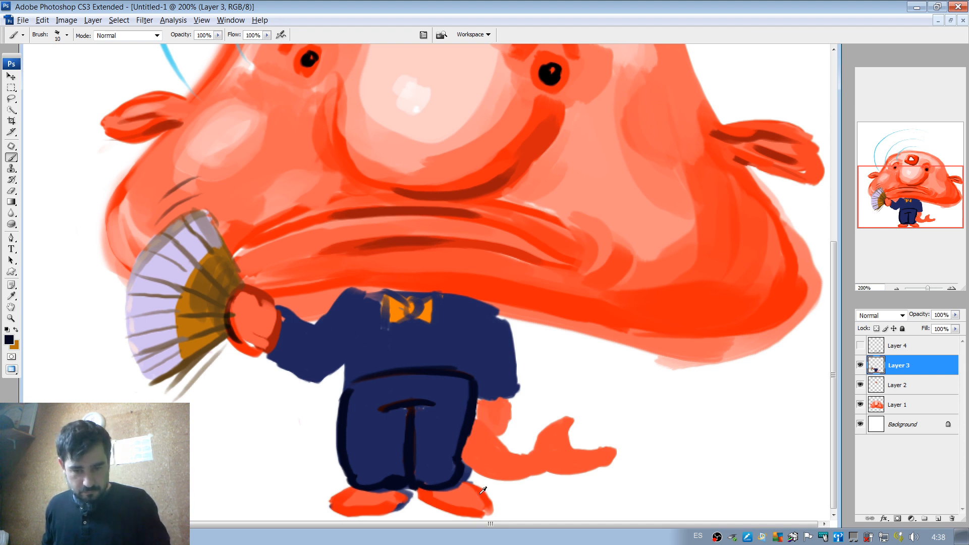
Outline the lowered hand in a stronger sampled orange-red and shade the tail's underside with the same colour.
alt+click(483, 416)
mouse_move(482, 404)
mouse_down()
mouse_move(488, 431)
mouse_move(503, 428)
mouse_move(511, 405)
mouse_up()
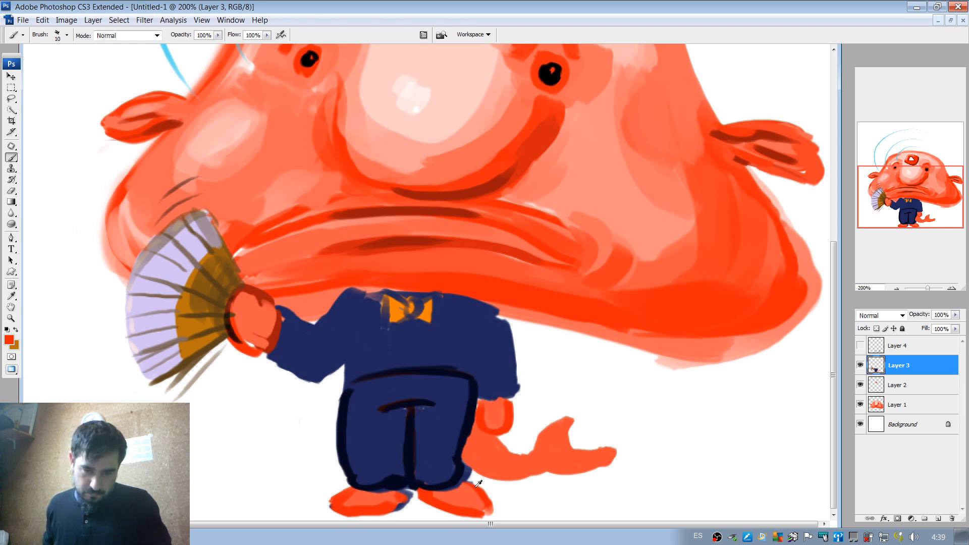
mouse_move(462, 462)
mouse_down()
mouse_move(494, 483)
mouse_move(540, 482)
mouse_up()
key(ctrl+z)
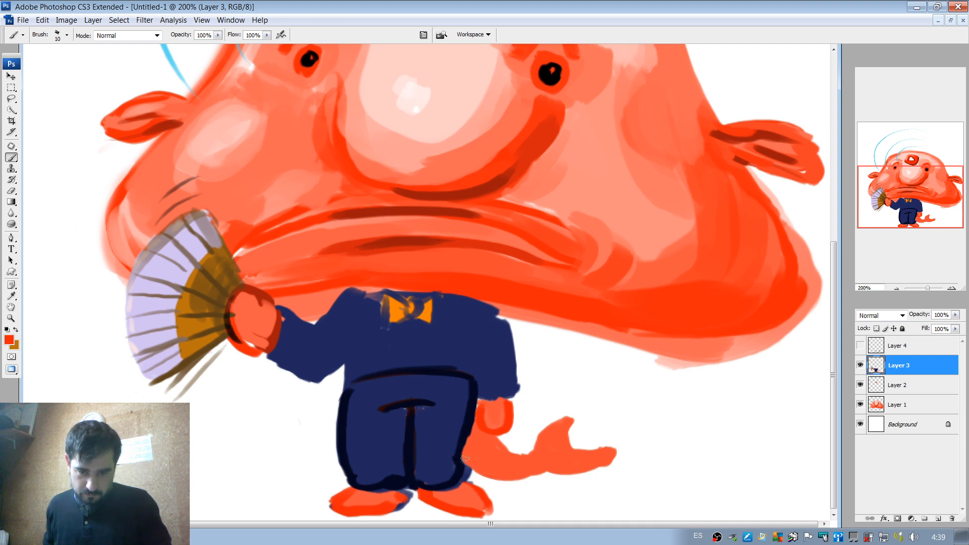
drag(464, 458, 549, 460)
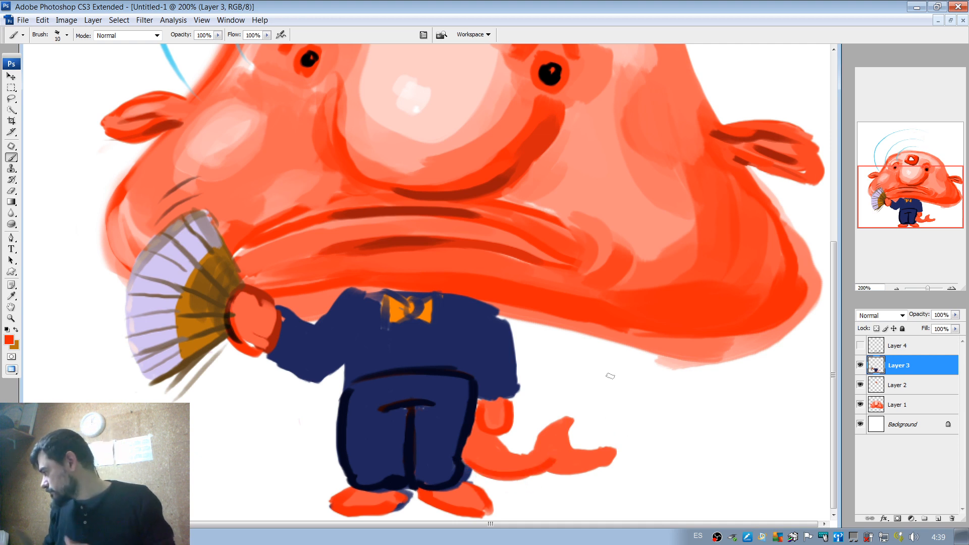
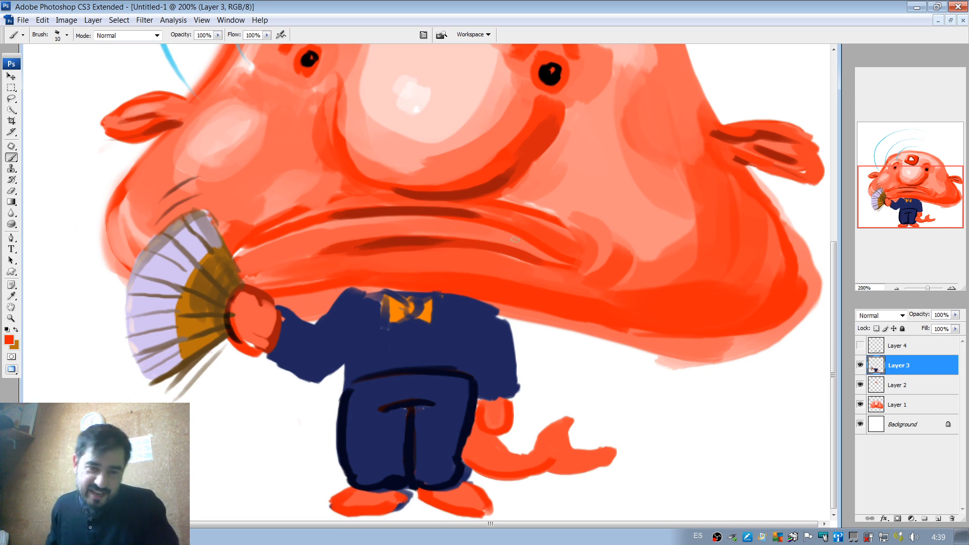
alt+click(416, 240)
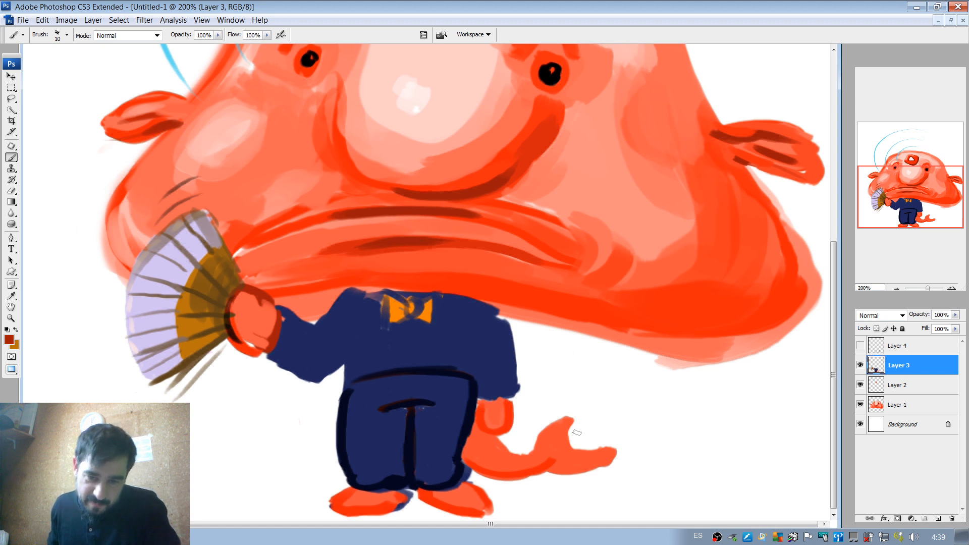
drag(549, 467, 604, 457)
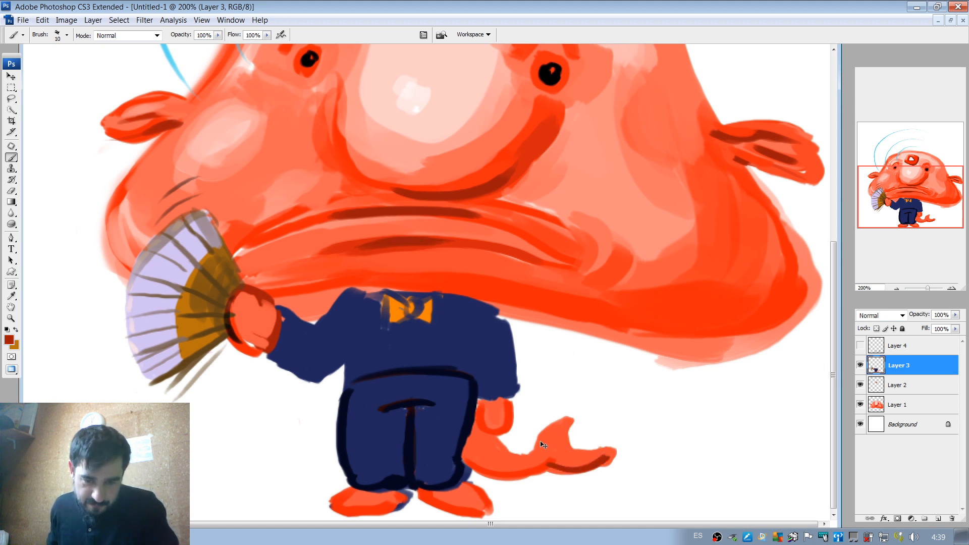
key(ctrl+z)
Reshape the tail fin's lower fork in sampled orange-red and shade the fan-holding hand with the same colour.
alt+click(541, 467)
mouse_move(553, 468)
mouse_down()
mouse_move(613, 459)
mouse_move(556, 440)
mouse_move(566, 443)
mouse_move(579, 407)
mouse_move(583, 452)
mouse_move(571, 445)
mouse_move(611, 445)
mouse_up()
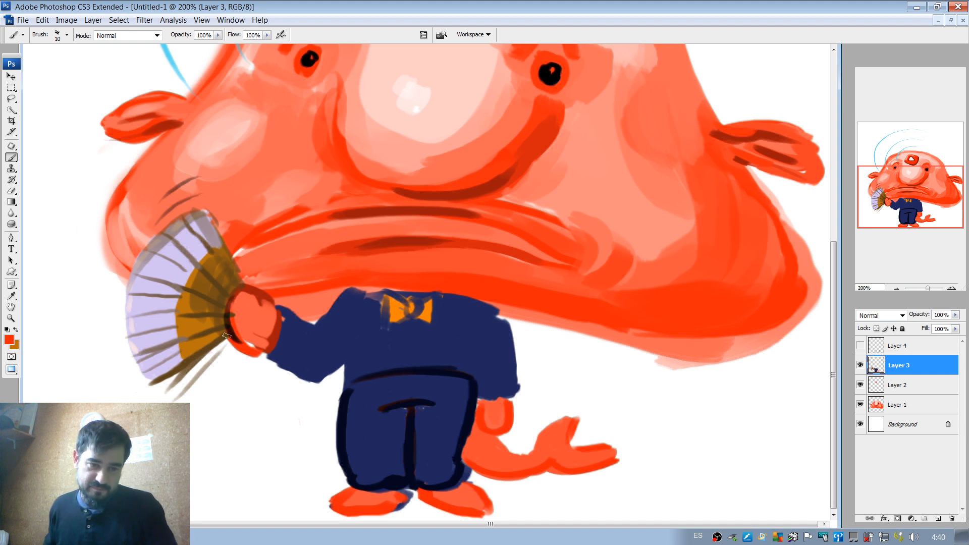
mouse_move(235, 313)
mouse_down()
mouse_move(260, 348)
mouse_move(275, 334)
mouse_move(261, 344)
mouse_move(270, 308)
mouse_move(263, 334)
mouse_move(269, 309)
mouse_move(273, 323)
mouse_move(232, 327)
mouse_move(227, 316)
mouse_move(252, 335)
mouse_move(265, 312)
mouse_move(241, 323)
mouse_move(265, 325)
mouse_move(244, 300)
mouse_move(274, 312)
mouse_move(255, 313)
mouse_move(266, 316)
mouse_move(246, 294)
mouse_up()
alt+click(265, 324)
alt+click(233, 323)
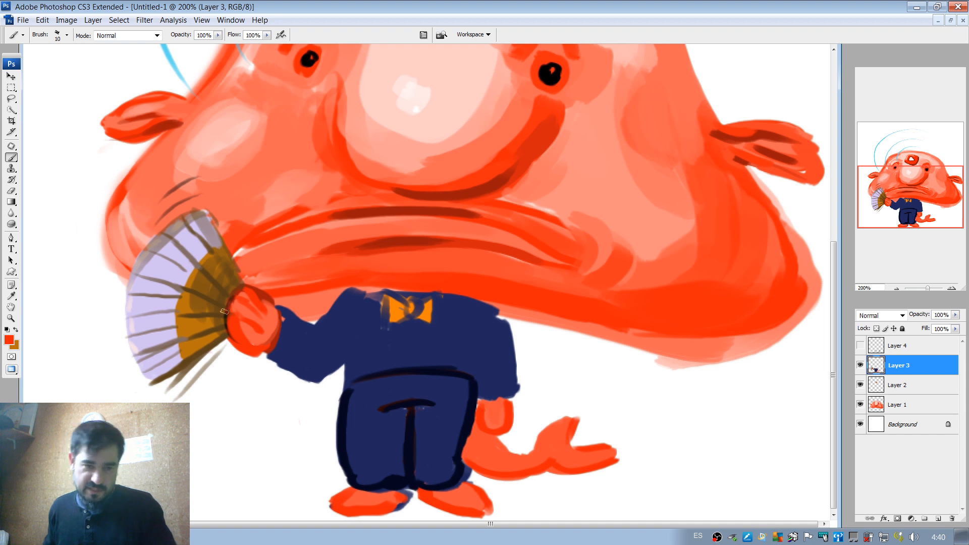
Reduce the brush to 5 px and draw dark red finger lines on the lowered hand.
alt+click(257, 297)
right_click(436, 310)
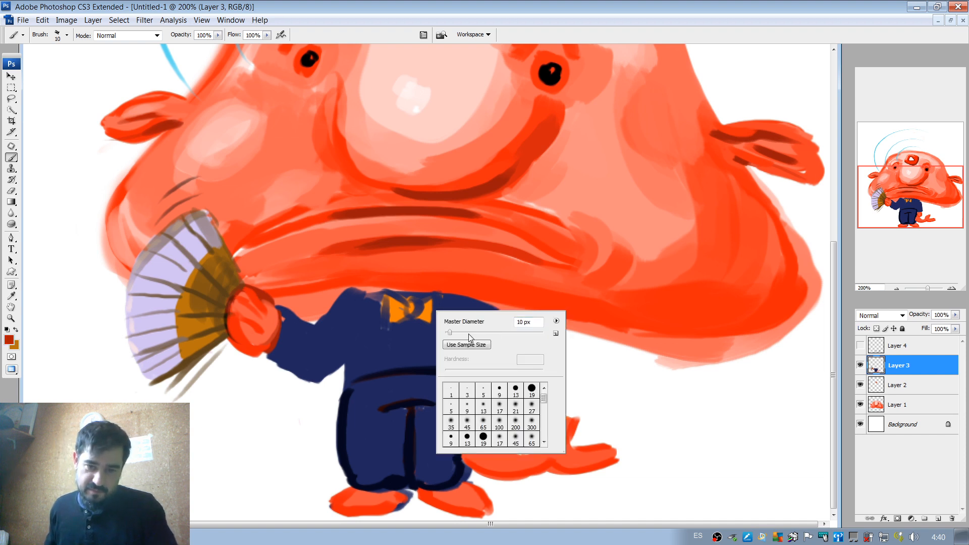
drag(450, 333, 447, 341)
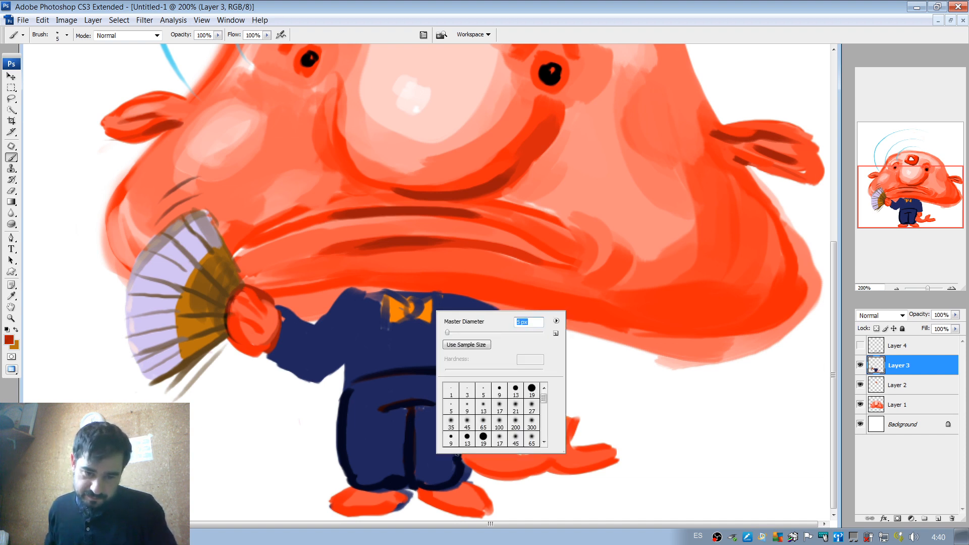
click(457, 456)
mouse_move(479, 404)
mouse_down()
mouse_move(499, 433)
mouse_move(492, 404)
mouse_move(492, 429)
mouse_move(498, 411)
mouse_move(504, 431)
mouse_move(502, 410)
mouse_move(506, 403)
mouse_up()
key(ctrl+z)
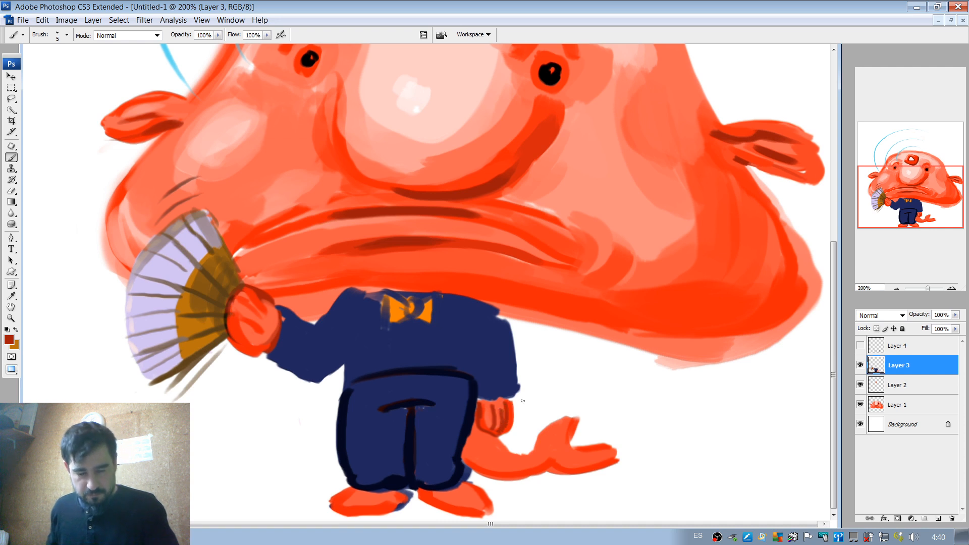
Outline the shoulder and sleeve of the lowered arm in sampled dark navy with an 11 px brush.
alt+click(469, 399)
right_click(511, 369)
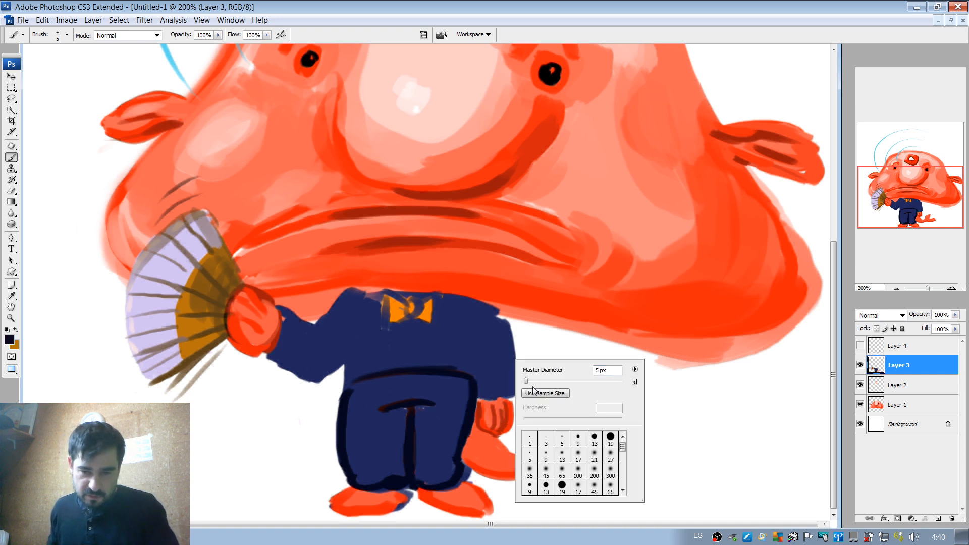
mouse_move(526, 381)
mouse_down()
mouse_move(506, 368)
mouse_move(511, 388)
mouse_move(498, 315)
mouse_move(488, 324)
mouse_move(493, 309)
mouse_move(442, 297)
mouse_move(418, 340)
mouse_move(412, 322)
mouse_move(412, 362)
mouse_up()
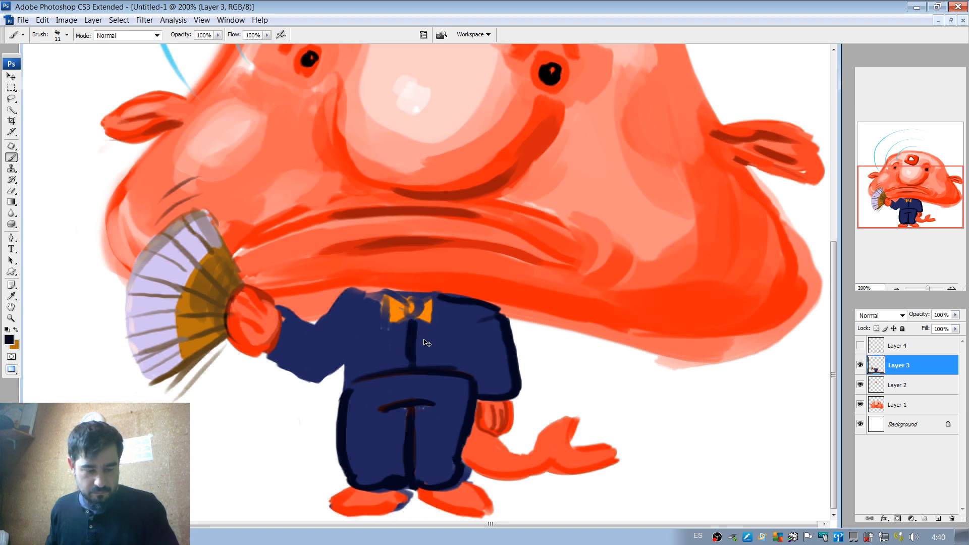
drag(407, 334, 403, 383)
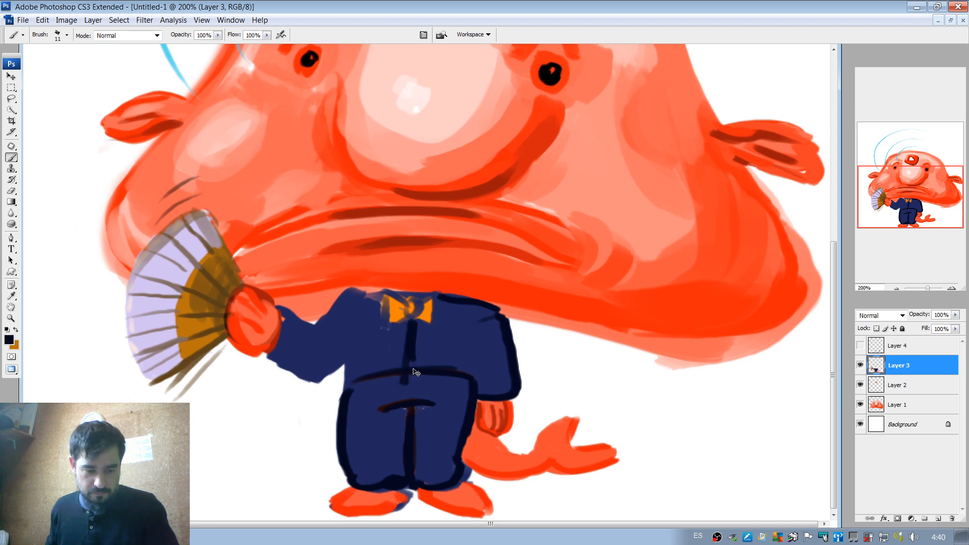
key(ctrl+alt+z)
key(ctrl+alt+z)
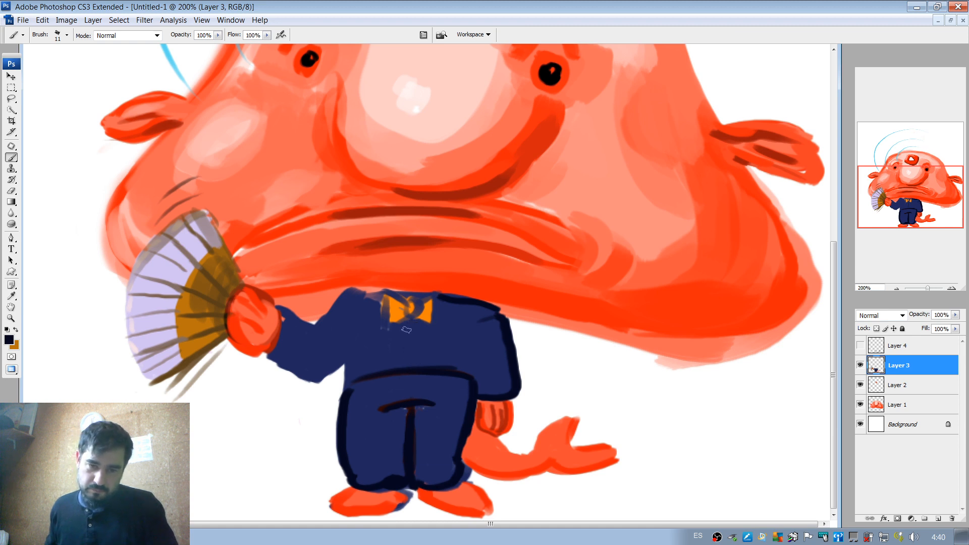
Paint a lavender shirt strip down the jacket front below the bow tie, edged on both sides with dark navy lines.
drag(408, 322, 402, 369)
drag(422, 322, 418, 375)
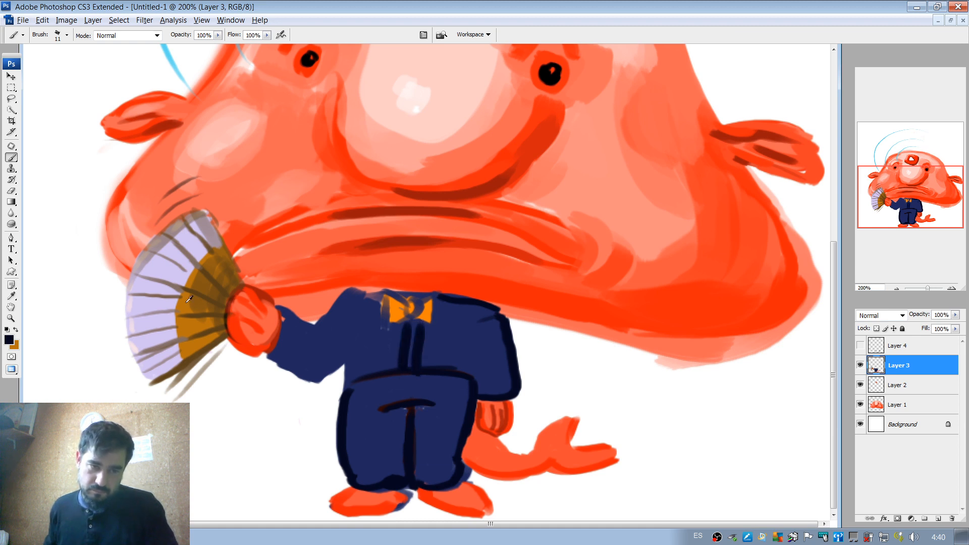
alt+click(176, 272)
drag(413, 321, 412, 370)
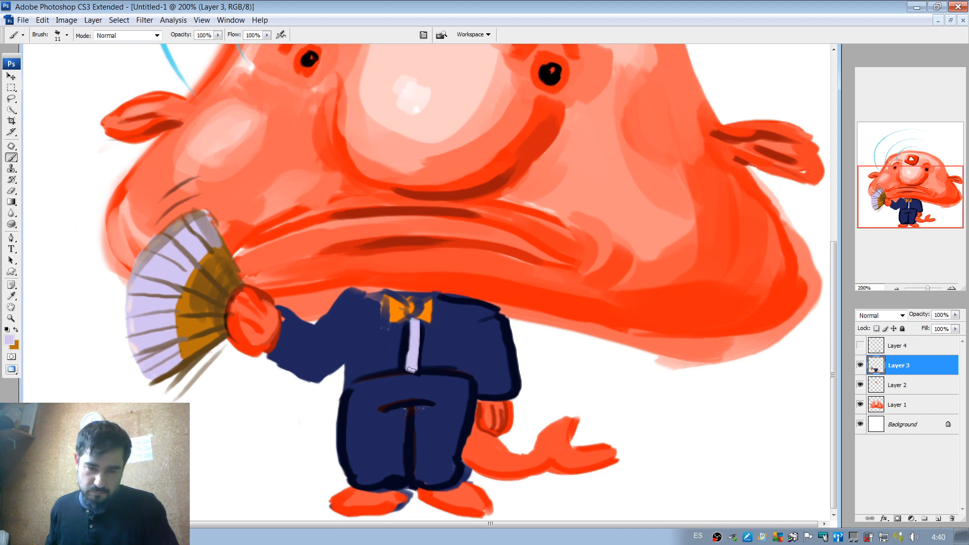
alt+click(404, 373)
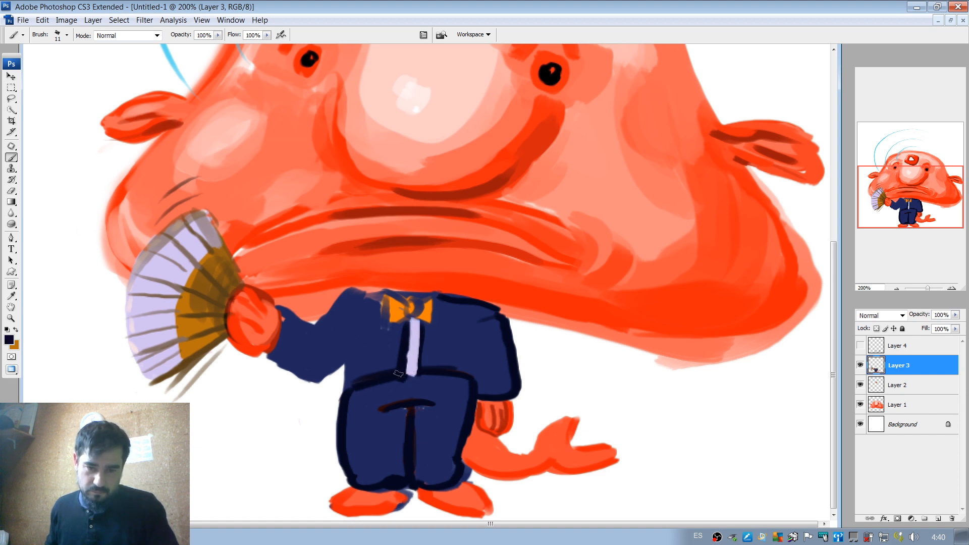
mouse_move(424, 326)
mouse_down()
mouse_move(427, 377)
mouse_move(472, 375)
mouse_up()
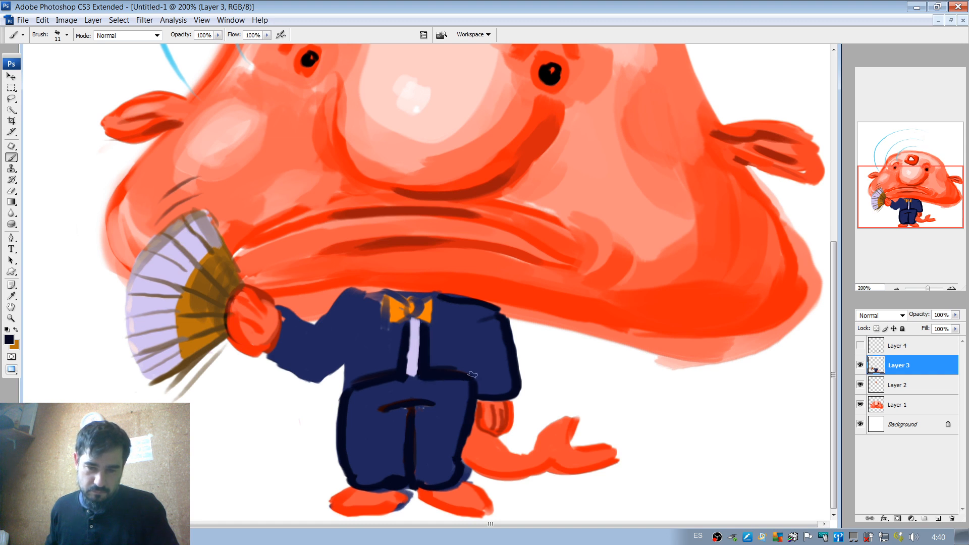
Reduce the brush to 6 px and draw dark navy edges around the bow tie.
right_click(393, 326)
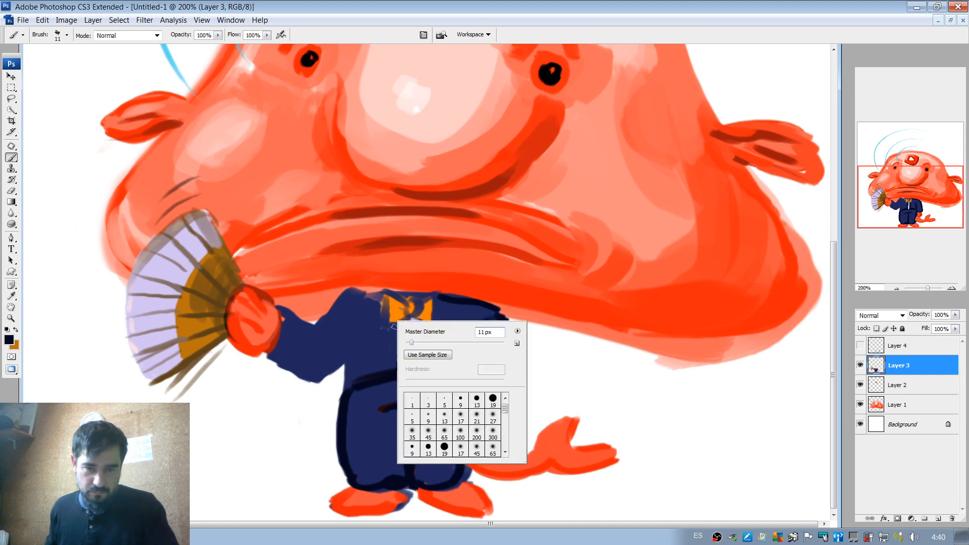
drag(414, 343, 410, 343)
mouse_move(381, 296)
mouse_down()
mouse_move(383, 324)
mouse_move(419, 301)
mouse_move(410, 319)
mouse_move(415, 298)
mouse_move(438, 327)
mouse_up()
right_click(433, 306)
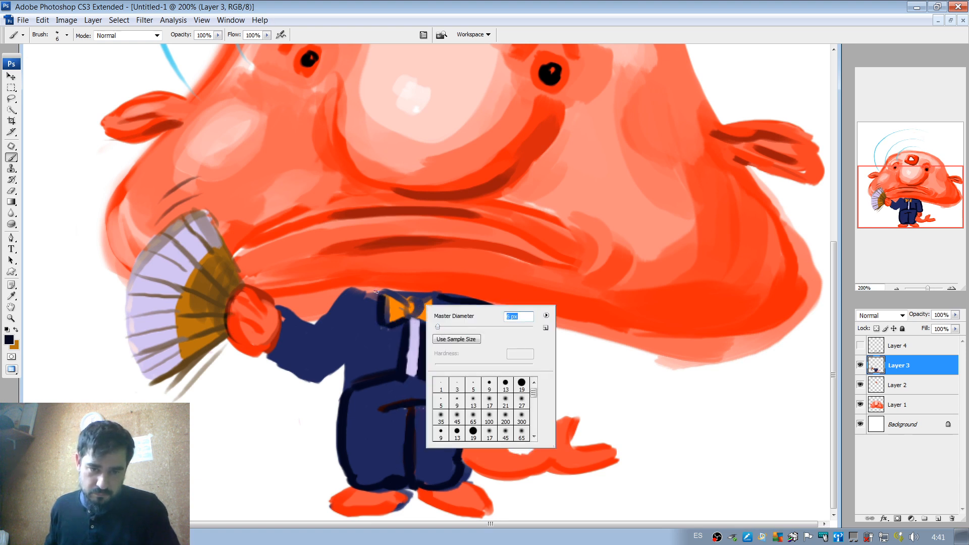
key(Return)
Repaint the bow tie in orange with a round central knot, and draw its outline and folds in dark navy.
alt+click(398, 303)
mouse_move(387, 297)
mouse_down()
mouse_move(389, 322)
mouse_move(414, 313)
mouse_move(440, 318)
mouse_move(436, 325)
mouse_move(432, 313)
mouse_up()
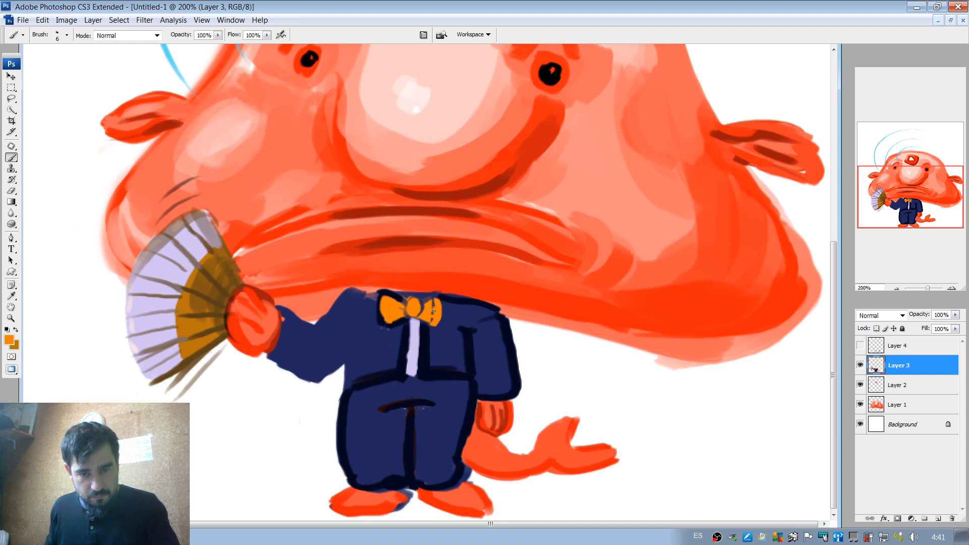
alt+click(408, 317)
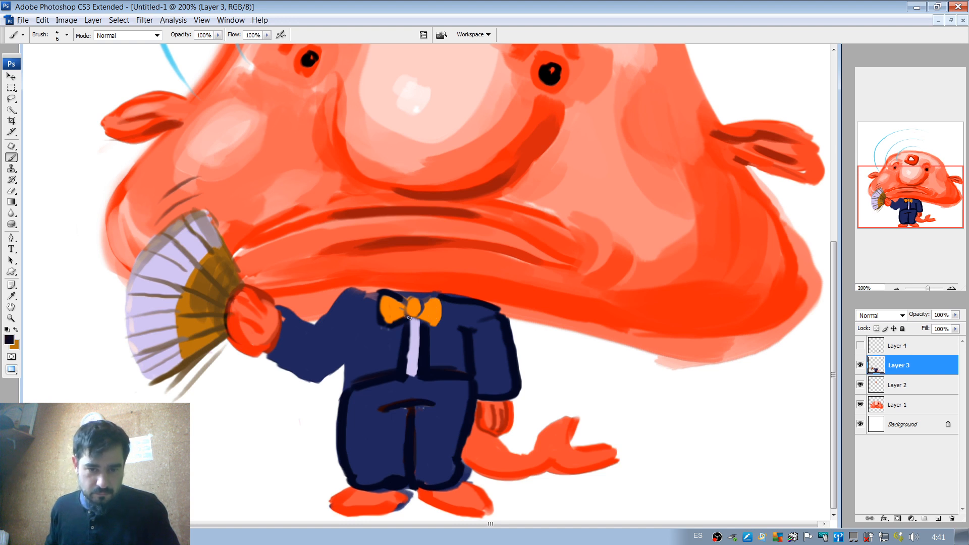
mouse_move(406, 314)
mouse_down()
mouse_move(392, 308)
mouse_move(417, 319)
mouse_move(413, 301)
mouse_move(441, 300)
mouse_move(436, 328)
mouse_up()
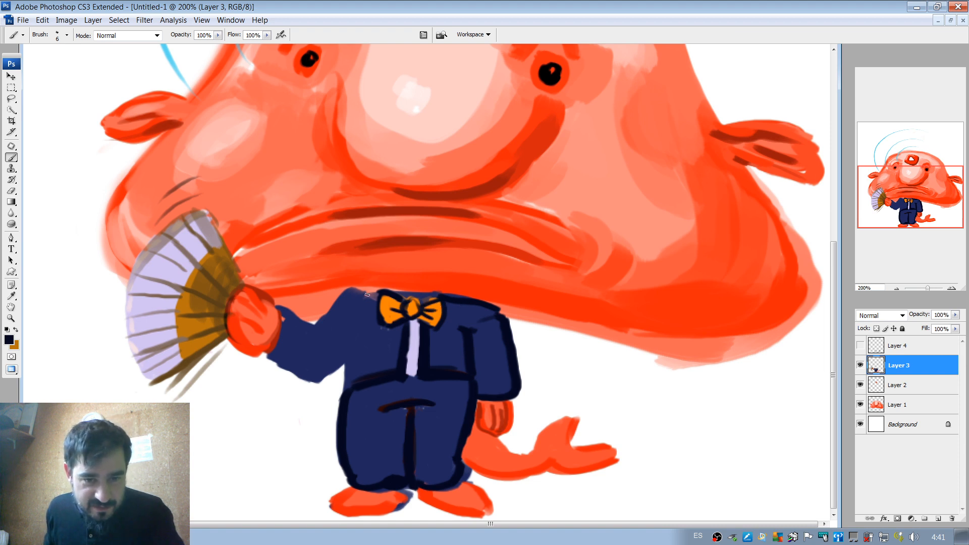
Outline the shoulder and sleeve of the raised arm in dark navy down to the jacket's side.
mouse_move(367, 295)
mouse_down()
mouse_move(341, 296)
mouse_move(353, 293)
mouse_move(321, 326)
mouse_move(353, 286)
mouse_up()
key(ctrl+z)
key(ctrl+z)
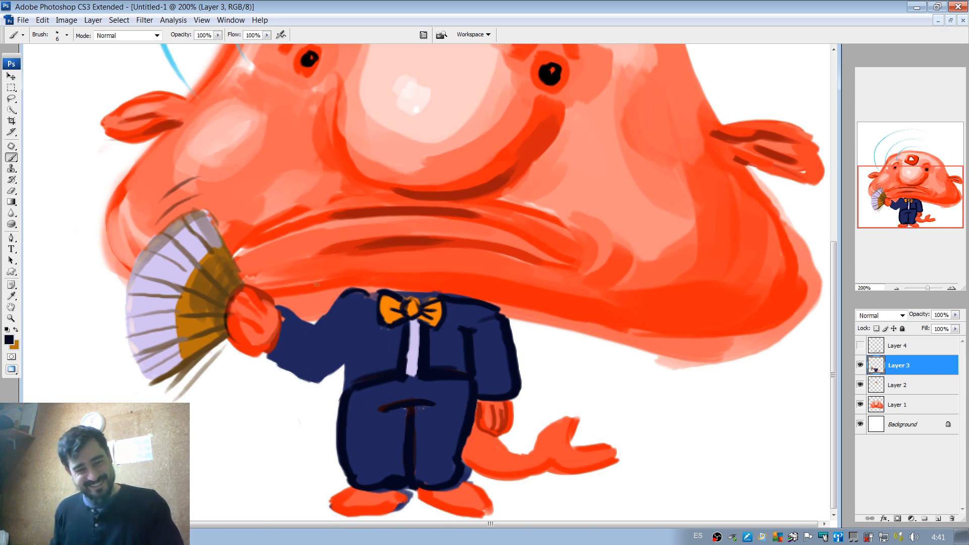
mouse_move(283, 322)
mouse_down()
mouse_move(271, 352)
mouse_move(297, 348)
mouse_move(267, 354)
mouse_move(310, 382)
mouse_move(349, 362)
mouse_move(359, 337)
mouse_up()
key(ctrl+z)
drag(323, 380, 358, 352)
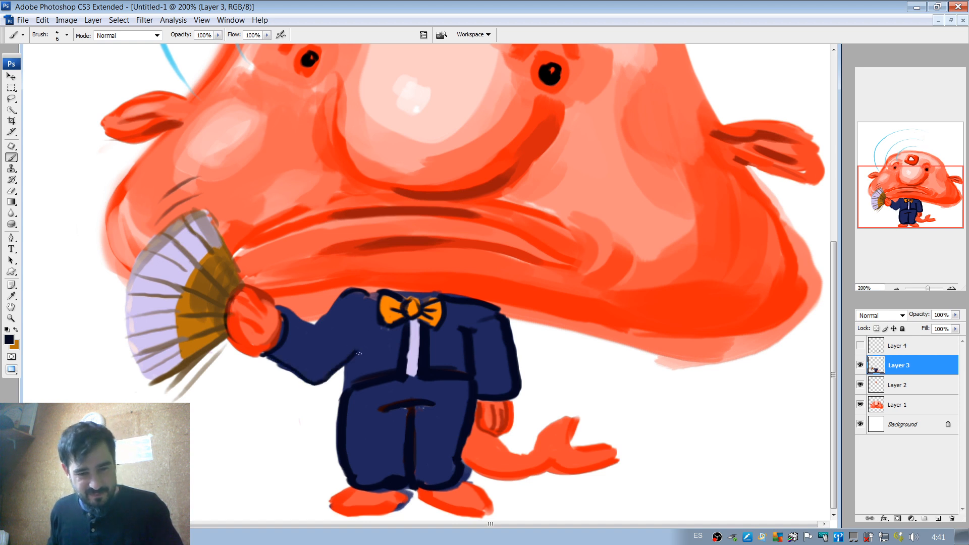
key(ctrl+z)
mouse_move(324, 380)
mouse_down()
mouse_move(359, 342)
mouse_move(349, 383)
mouse_up()
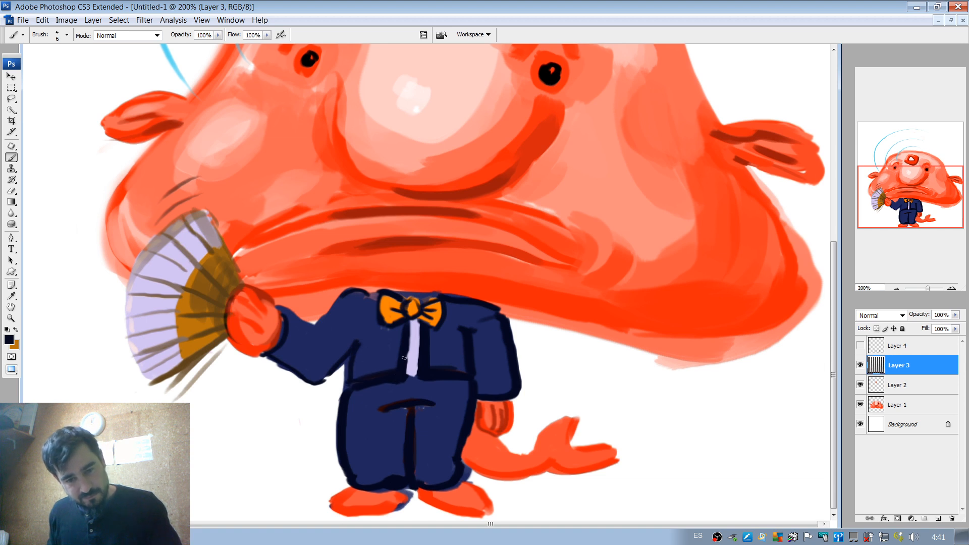
Clean up the jacket's side and hem beside the raised arm, and touch up the suit's dark navy outlines.
alt+click(374, 364)
mouse_move(359, 376)
mouse_down()
mouse_move(388, 373)
mouse_move(355, 378)
mouse_move(352, 365)
mouse_up()
alt+click(350, 385)
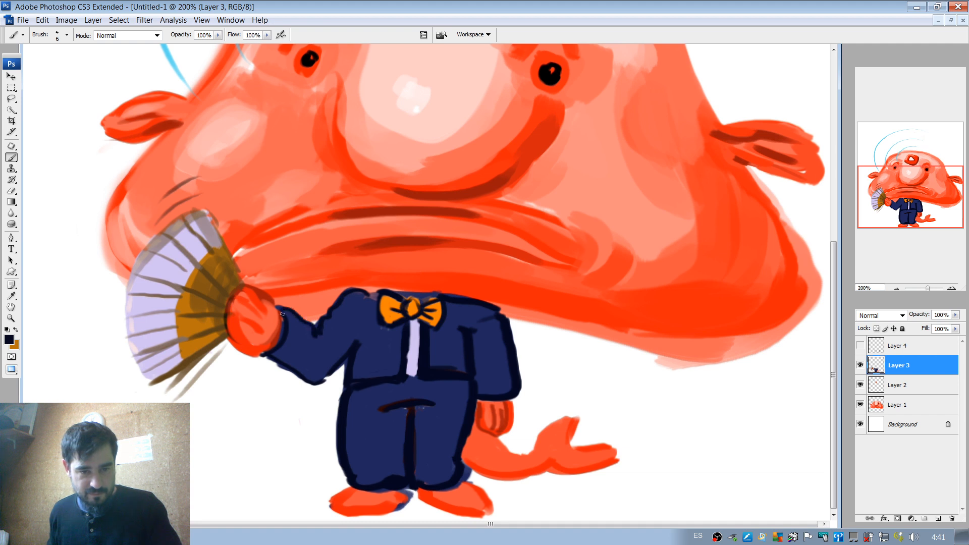
drag(485, 319, 498, 315)
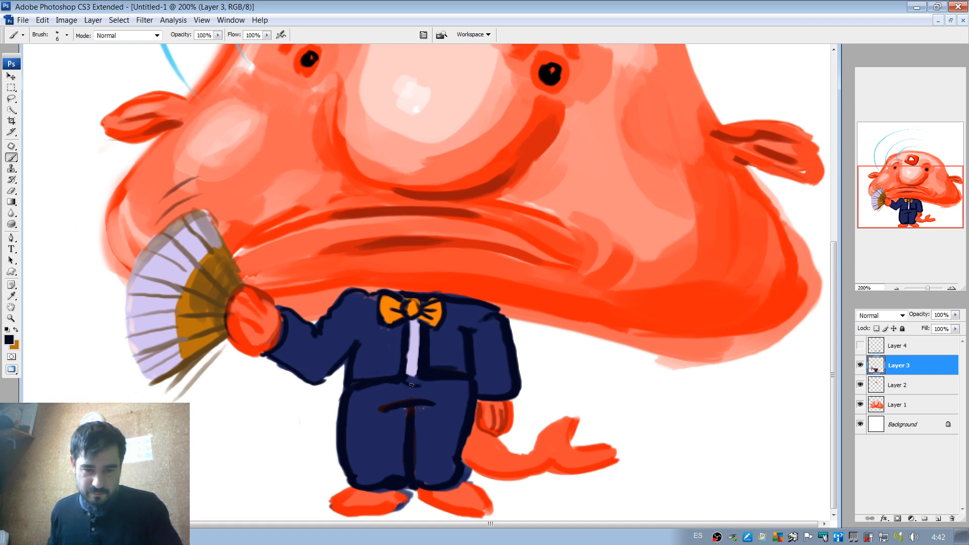
Try extending the lavender shirt strip past the jacket hem, undo it, and touch up the hem in dark navy.
alt+click(409, 365)
drag(414, 379, 413, 381)
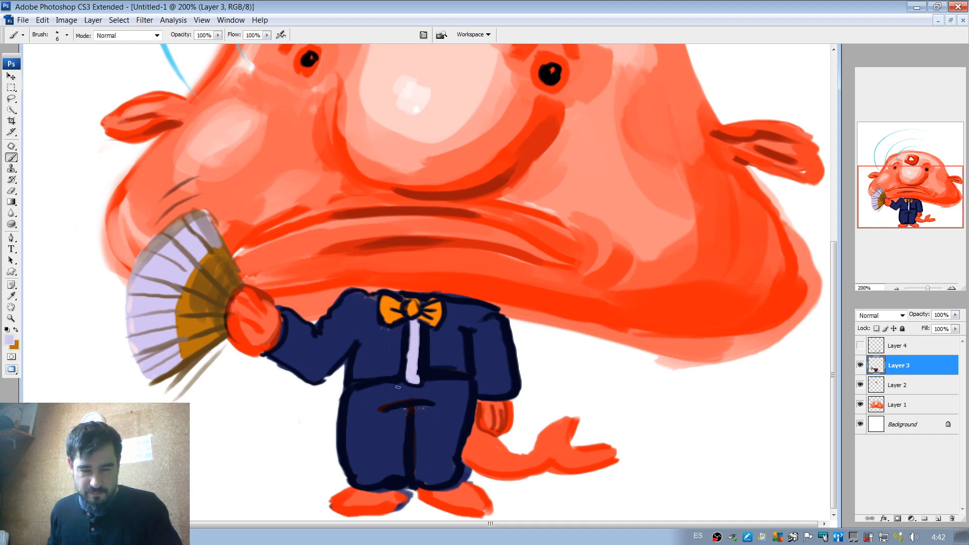
key(ctrl+z)
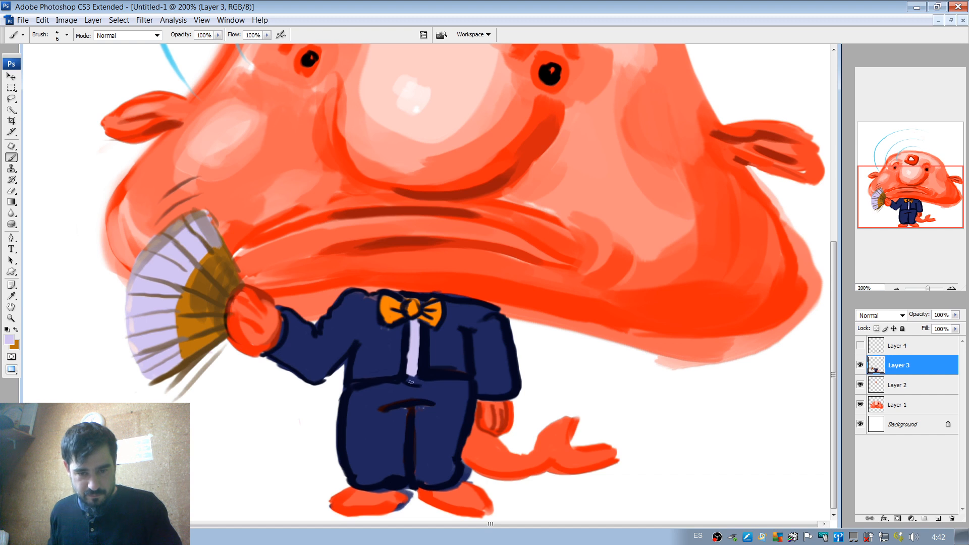
alt+click(430, 373)
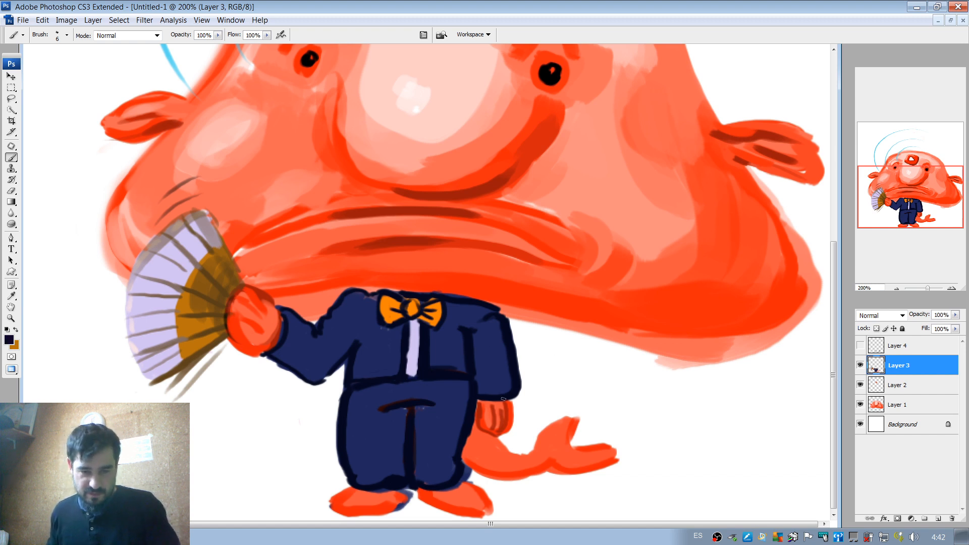
Shade the undersides of both feet in dark red sampled from the mouth, using a 14 px brush.
alt+click(408, 236)
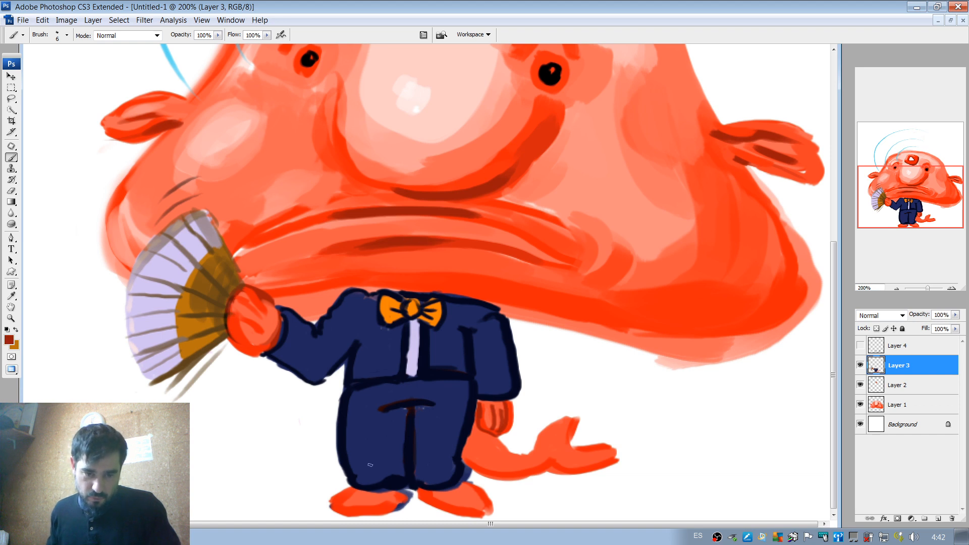
right_click(421, 453)
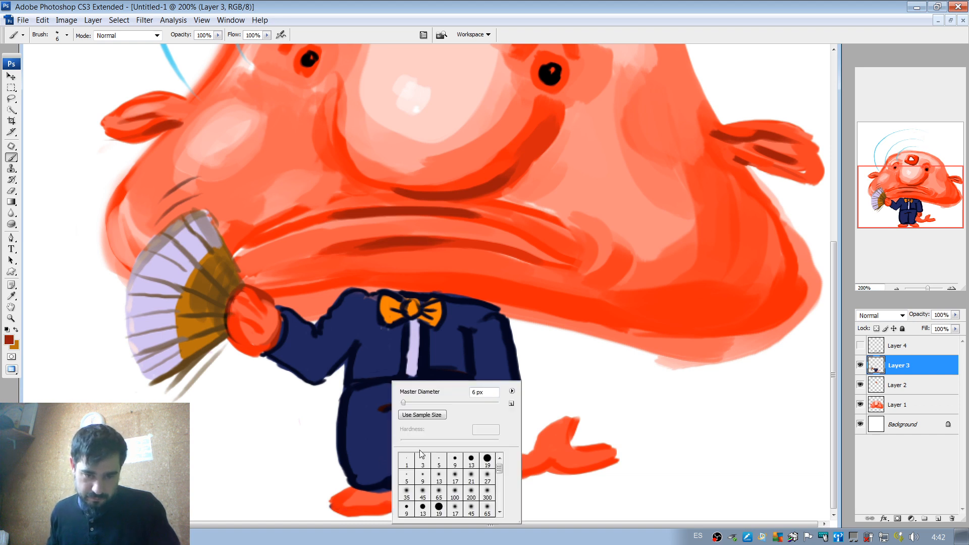
click(409, 403)
drag(340, 508, 397, 507)
key(ctrl+z)
key(ctrl+z)
right_click(416, 460)
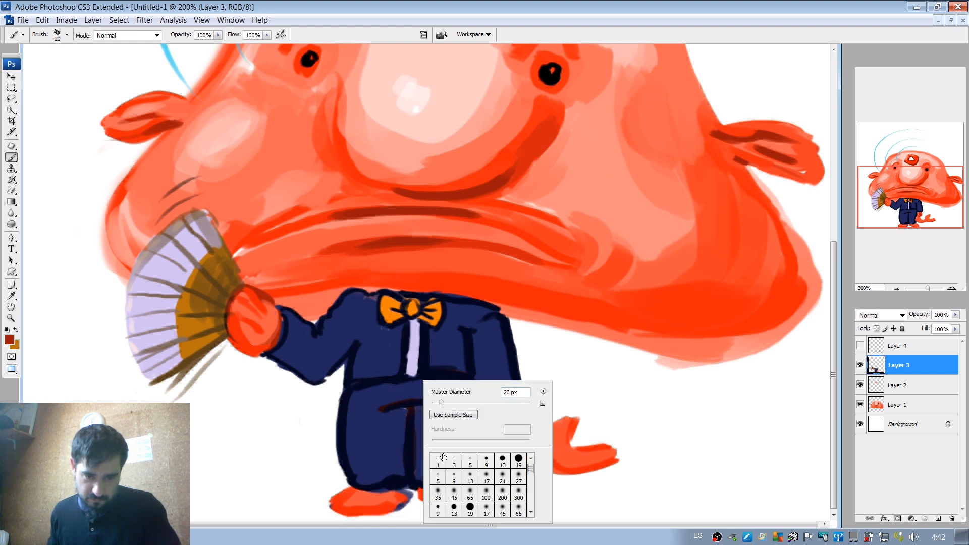
drag(441, 404, 437, 403)
click(344, 513)
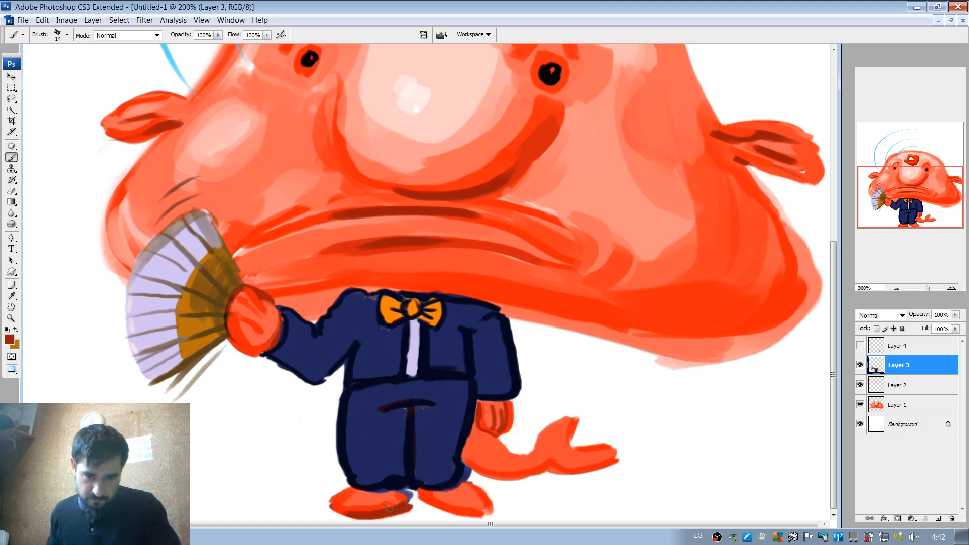
drag(350, 514, 468, 514)
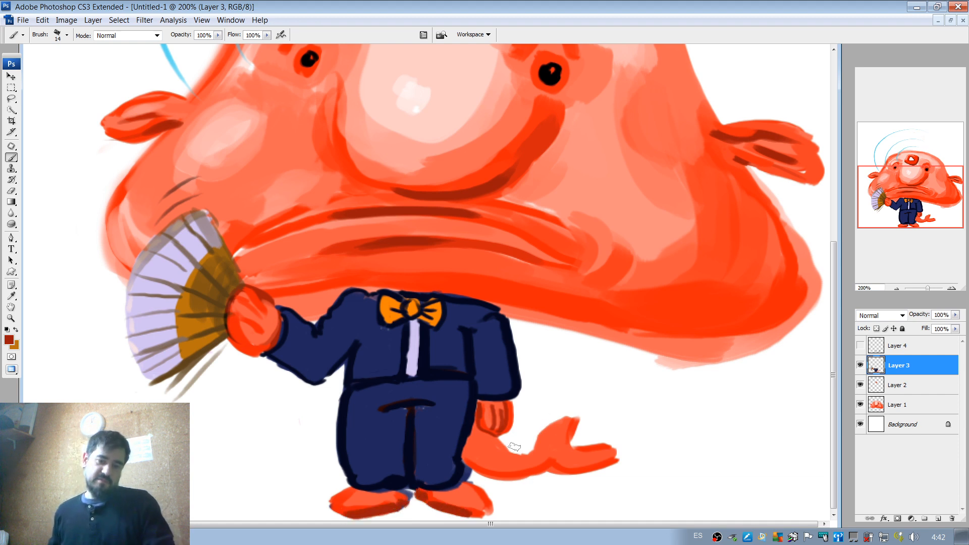
Shade the underside of the tail and its lower fin lobe with the same dark red.
drag(547, 463, 605, 454)
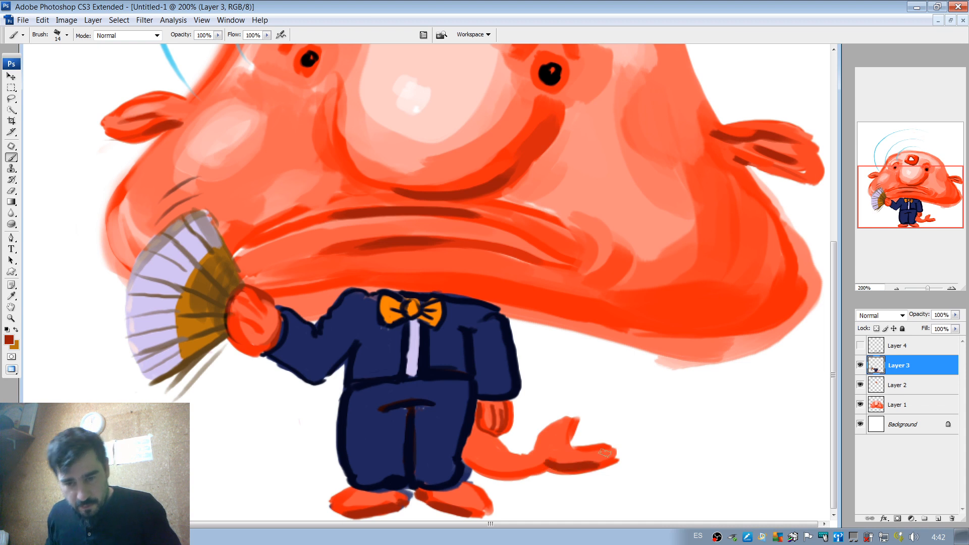
key(ctrl+z)
mouse_move(542, 466)
mouse_down()
mouse_move(592, 465)
mouse_move(495, 476)
mouse_up()
key(ctrl+z)
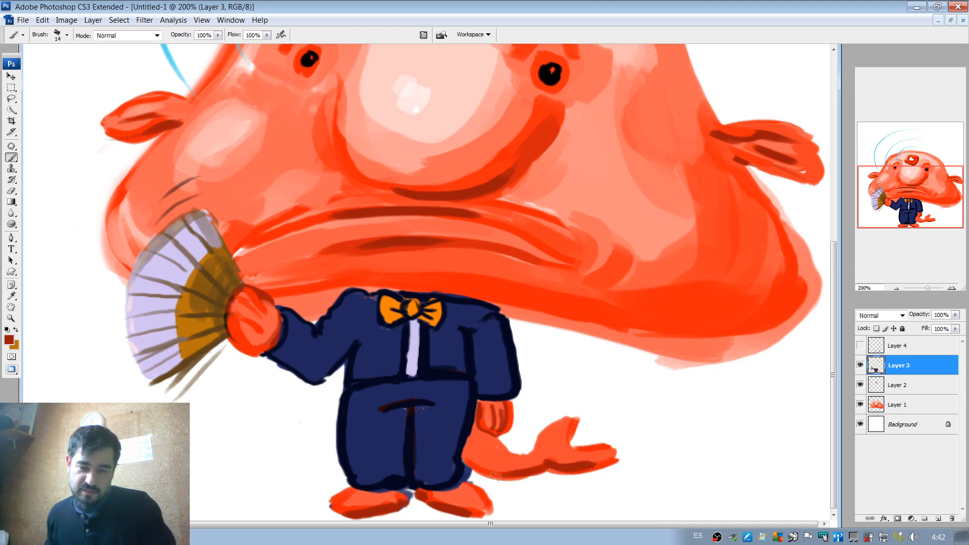
Check the hidden Layer 4 by toggling its visibility, and delete that layer.
click(896, 288)
click(897, 288)
click(896, 288)
click(897, 288)
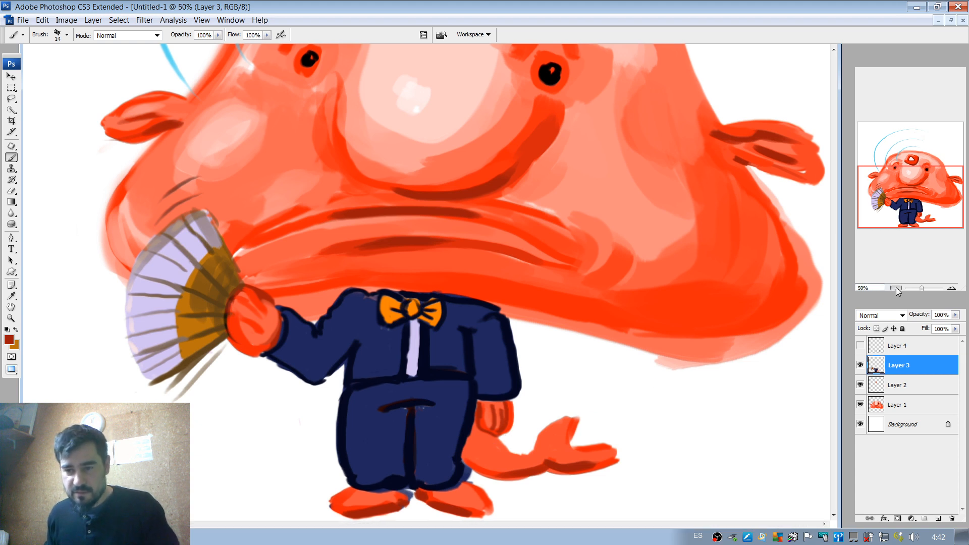
click(896, 288)
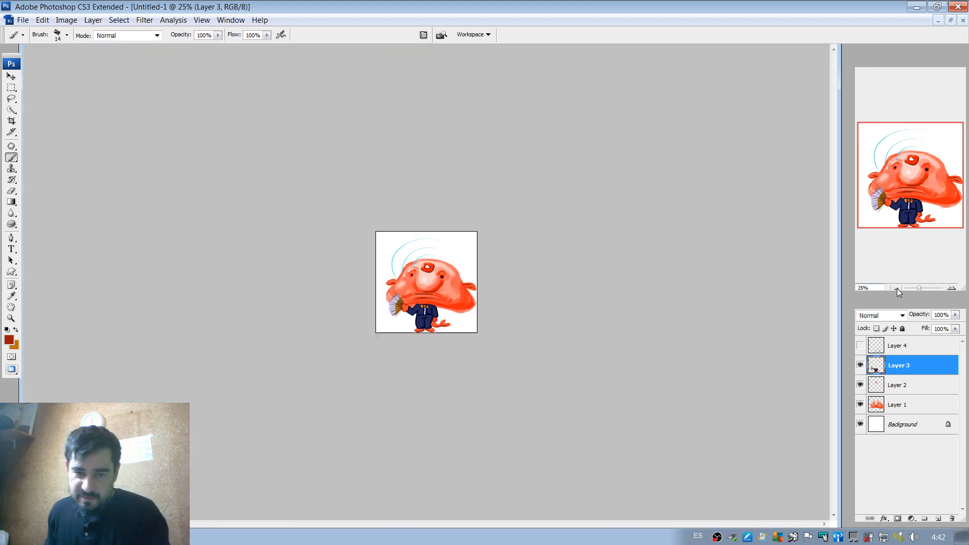
click(897, 288)
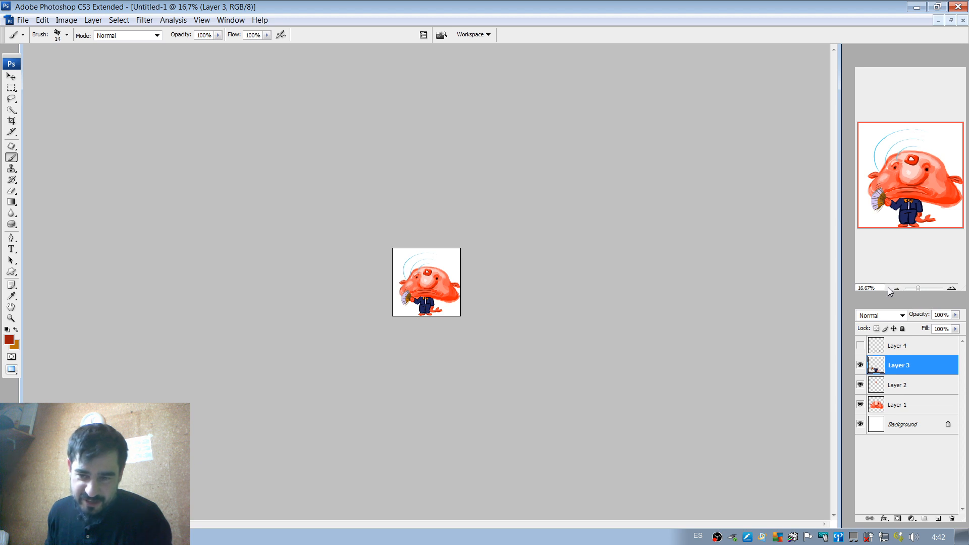
click(860, 346)
click(861, 346)
drag(873, 353, 954, 512)
drag(955, 515, 952, 517)
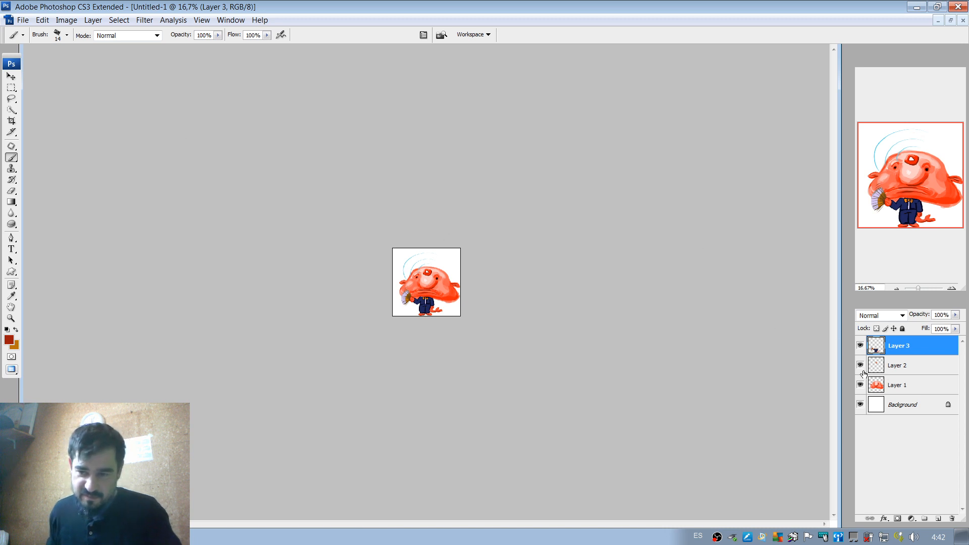
Duplicate Layer 1, Layer 2 and Layer 3 together.
shift+click(912, 384)
right_click(920, 383)
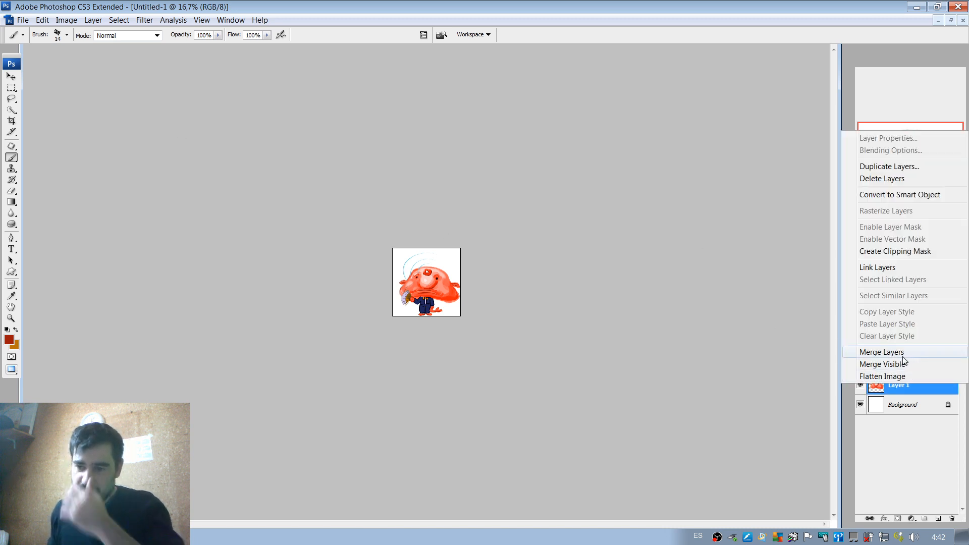
click(895, 458)
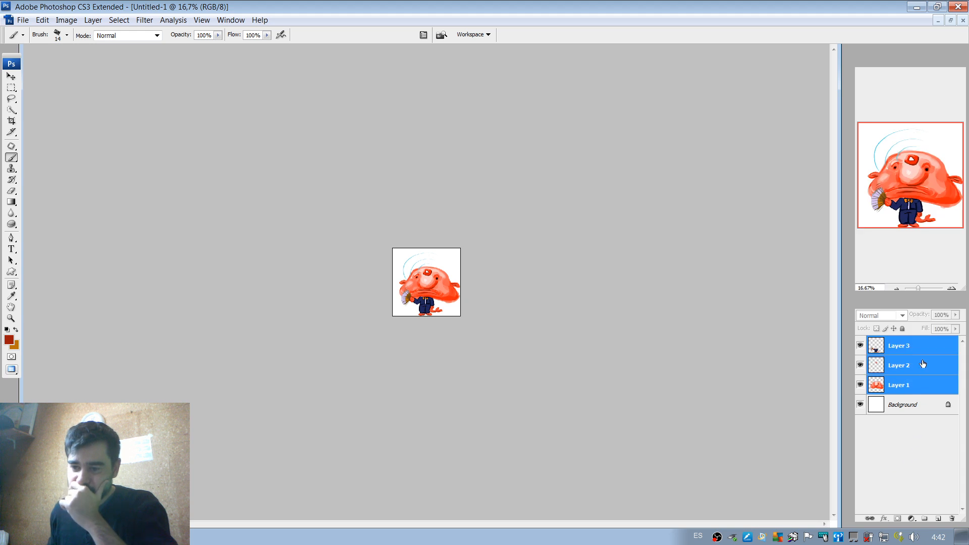
drag(930, 344, 928, 396)
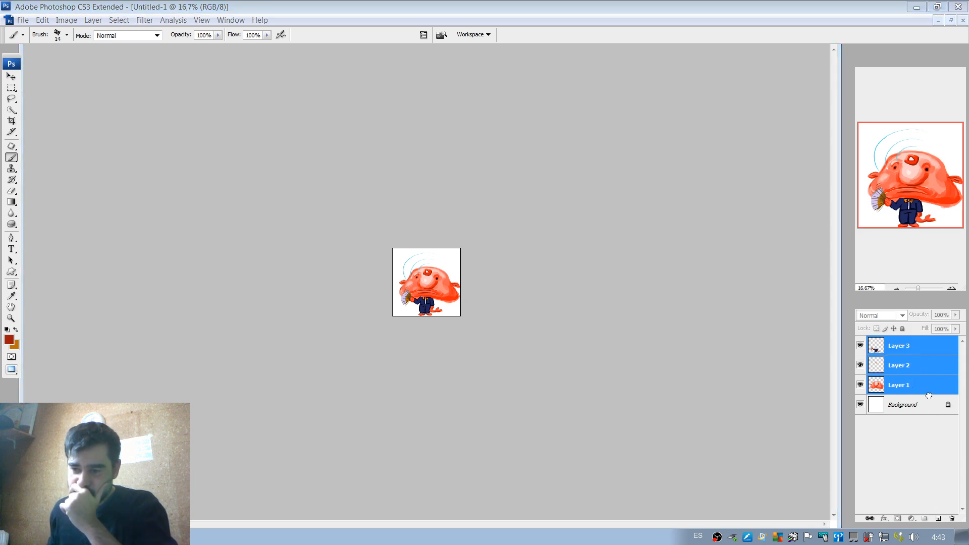
drag(936, 504, 938, 519)
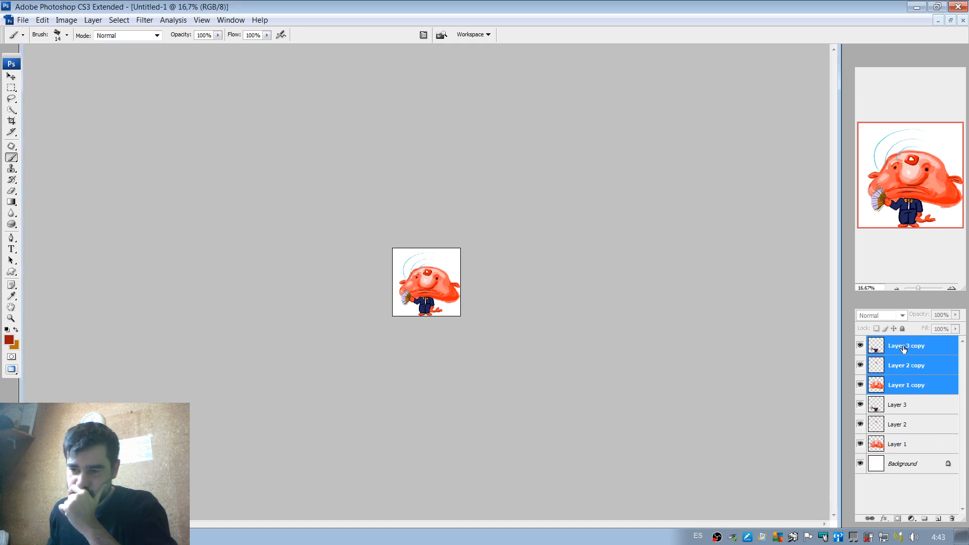
Create a new layer group and move the three copied layers into it.
right_click(907, 347)
click(925, 518)
click(925, 519)
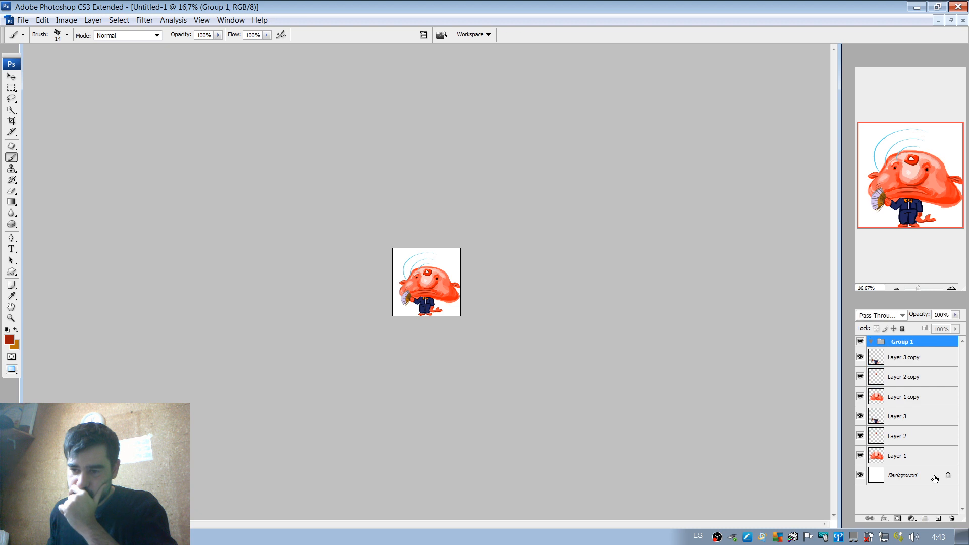
click(902, 360)
shift+click(908, 398)
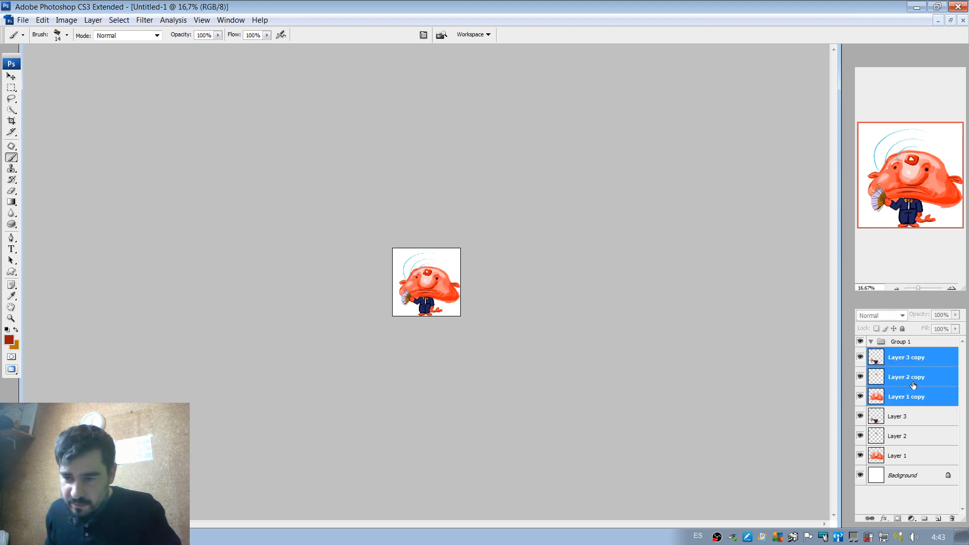
drag(908, 397, 913, 352)
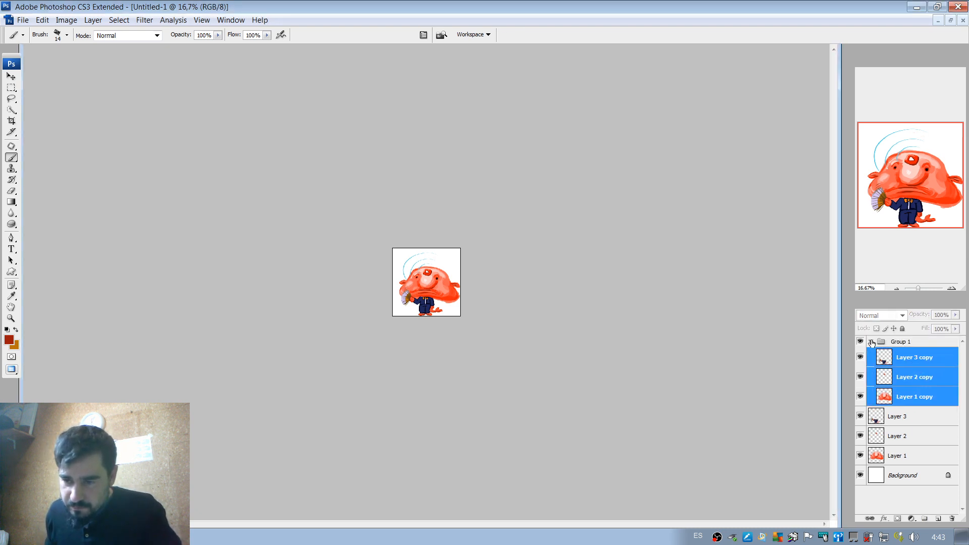
Collapse the group of copied layers and rename it bk.
click(872, 343)
double_click(901, 342)
text(b)
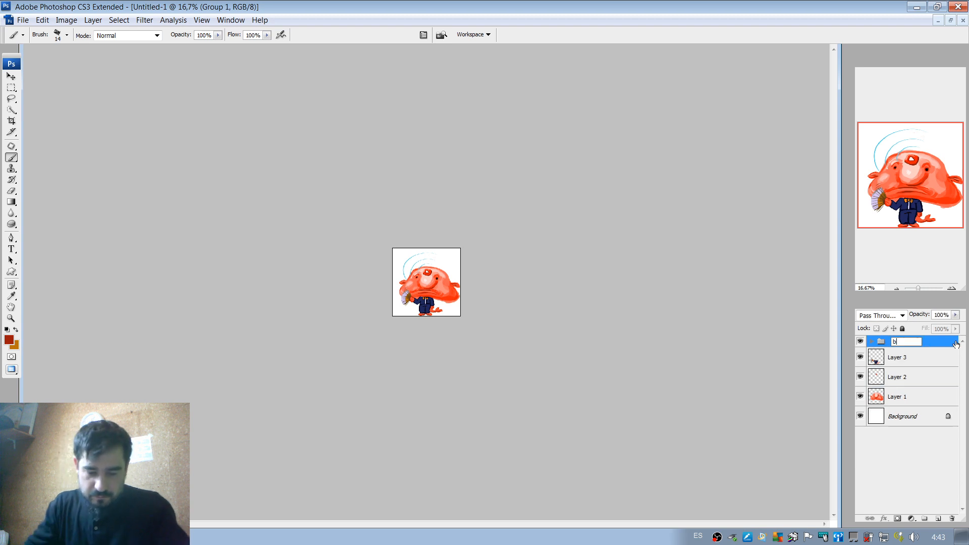
text(k)
key(Return)
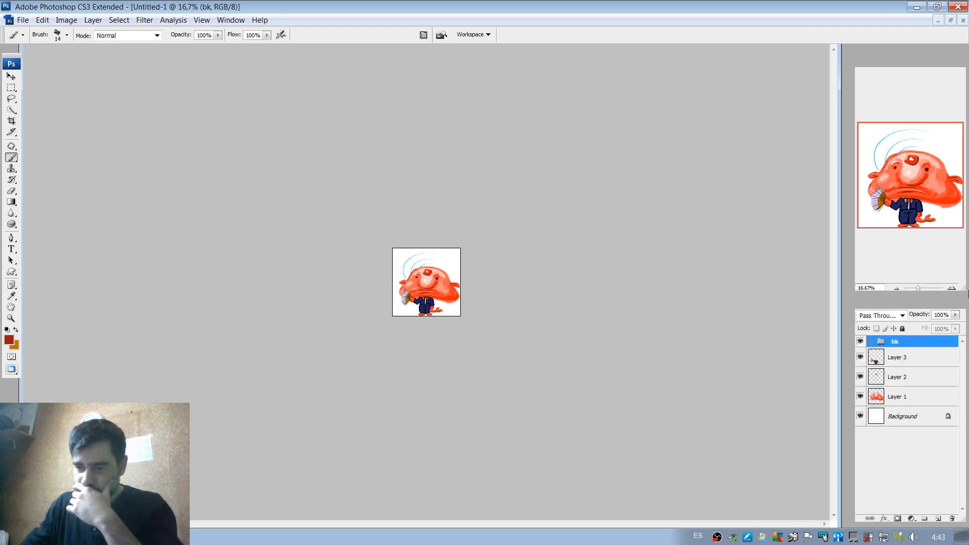
Merge the original Layer 1, Layer 2 and Layer 3 into a single layer.
click(911, 356)
shift+click(909, 394)
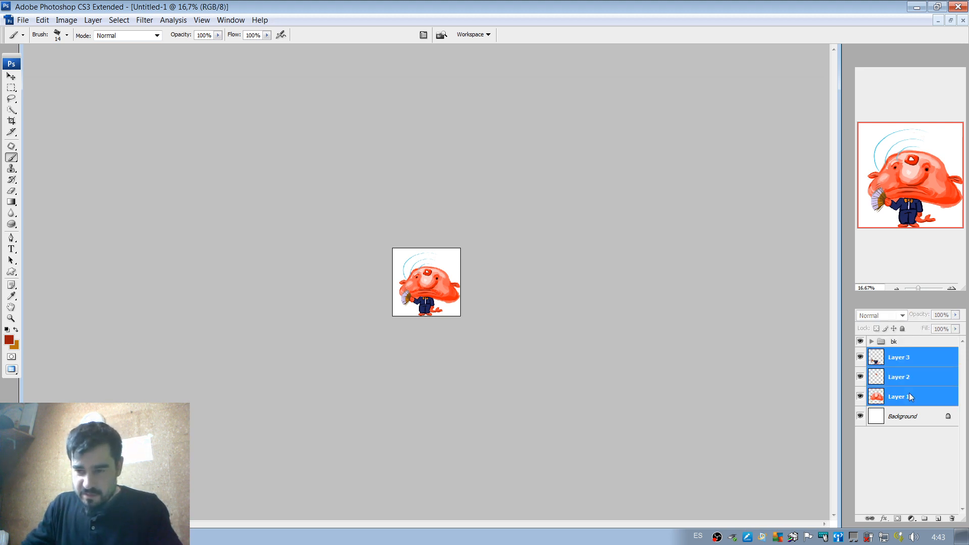
right_click(909, 393)
click(910, 364)
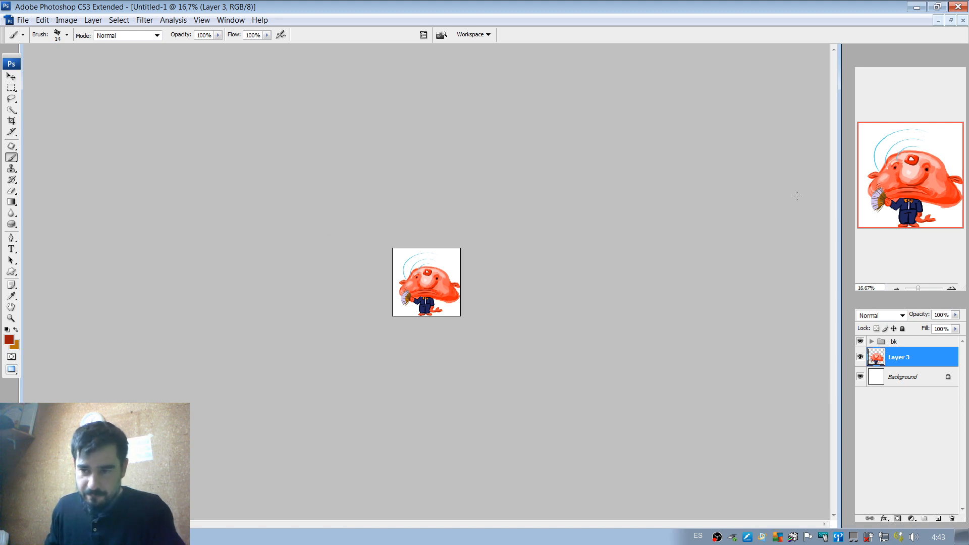
Hide the bk group and shift the merged blobfish slightly up and left, clear of the canvas's bottom edge.
click(951, 287)
click(951, 288)
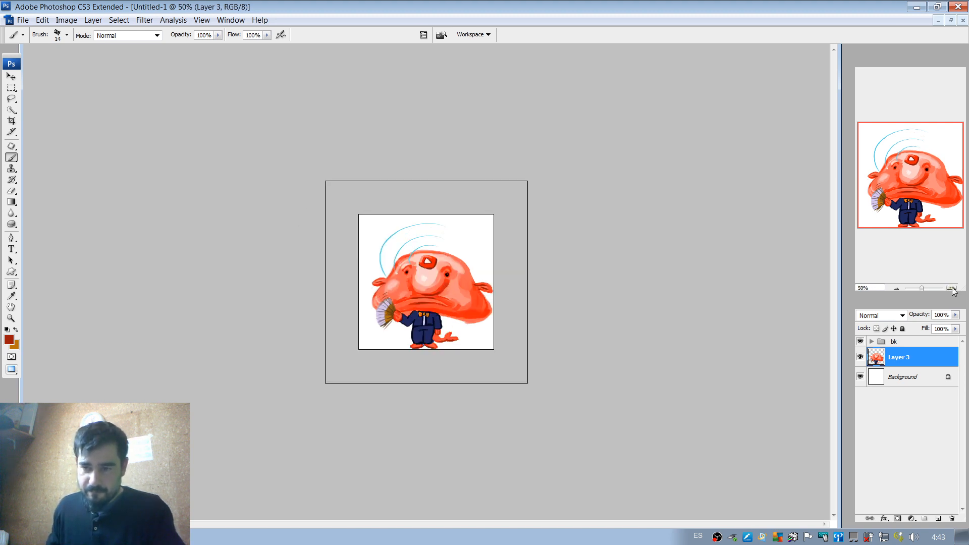
click(951, 288)
key(v)
drag(641, 337, 633, 313)
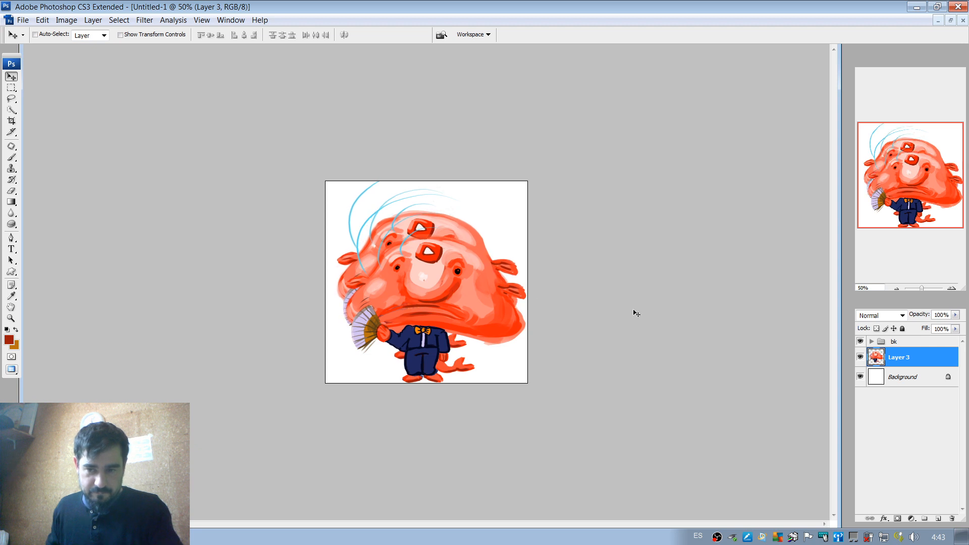
click(860, 341)
drag(452, 293, 455, 308)
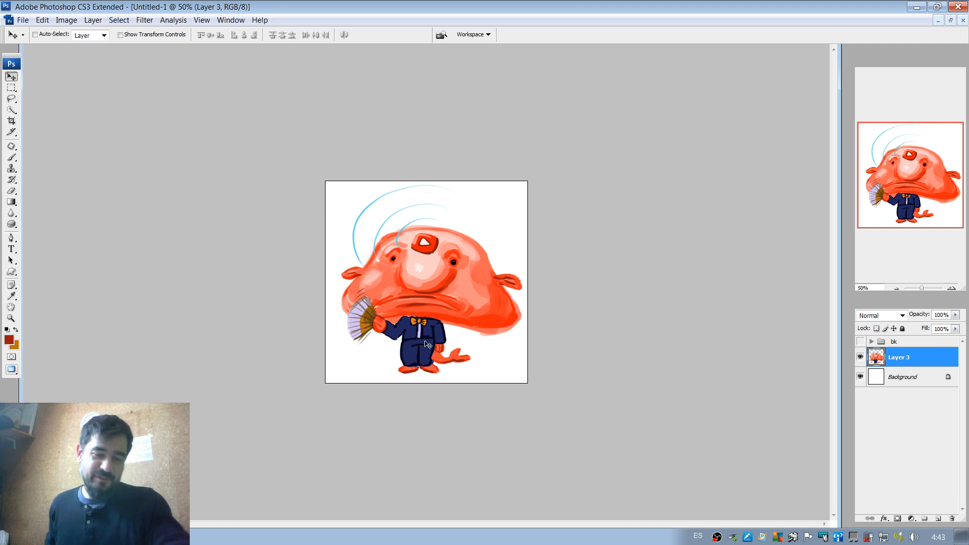
Paint a lavender highlight down the outer edge of the fan-side trouser leg, enlarging the brush to 31 px.
click(955, 289)
click(955, 289)
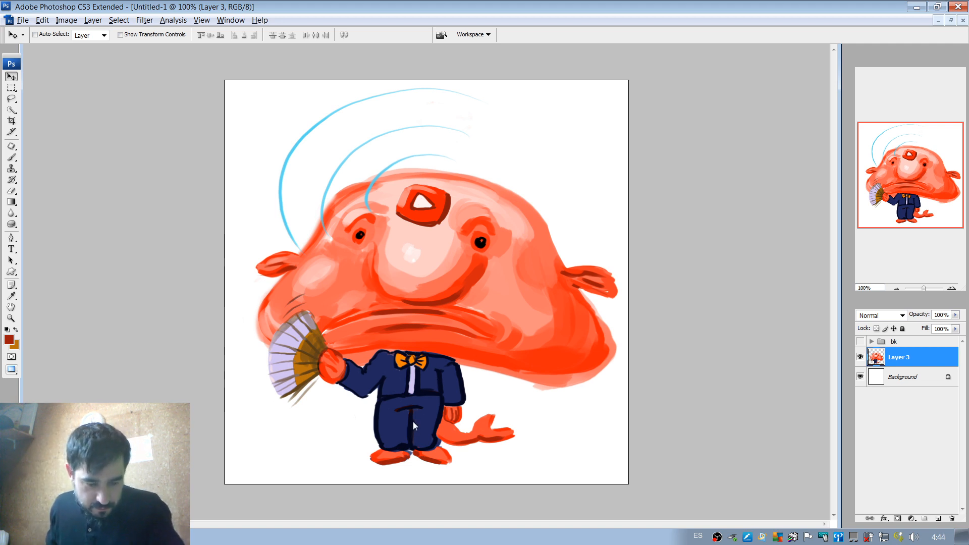
click(11, 157)
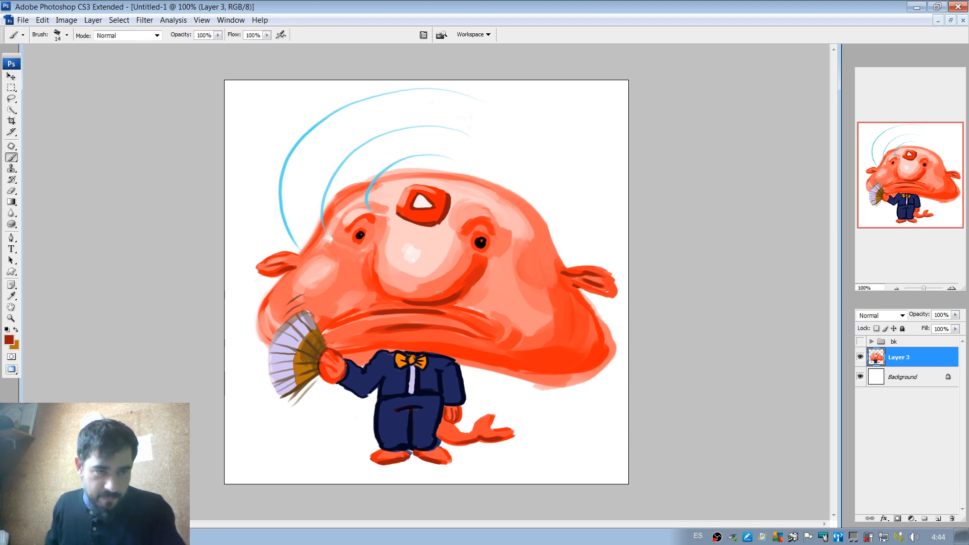
click(951, 289)
drag(656, 429, 656, 269)
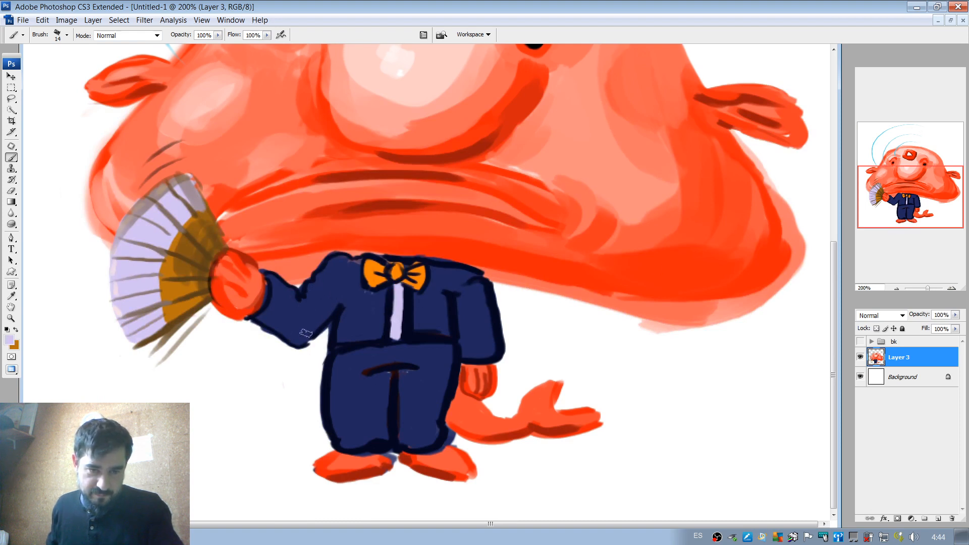
drag(341, 364, 335, 423)
right_click(372, 364)
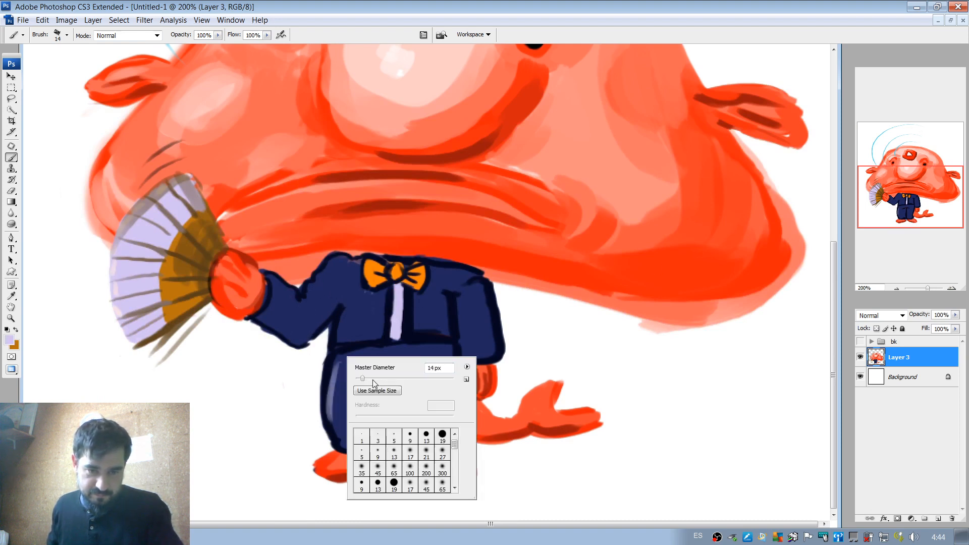
click(371, 379)
drag(333, 359, 334, 437)
drag(337, 358, 341, 423)
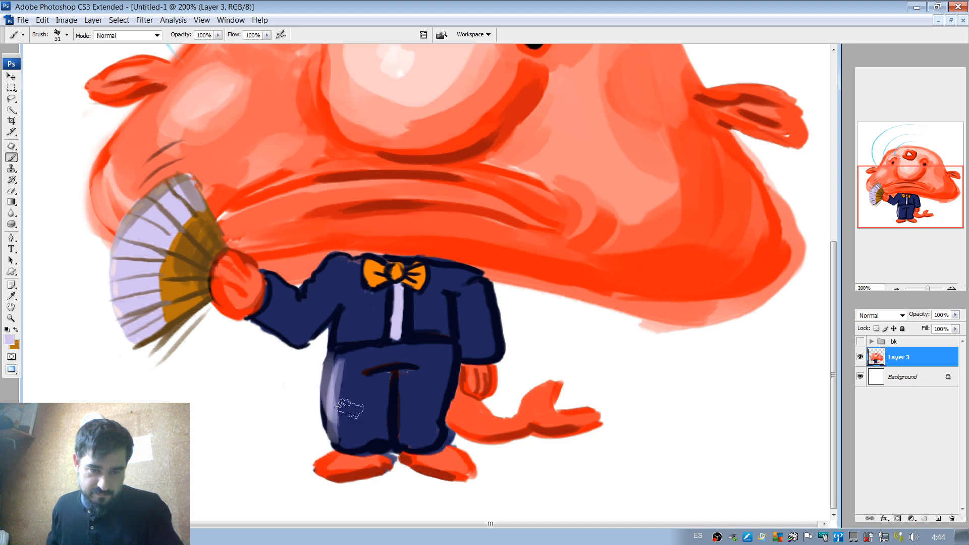
Undo the stray highlight strokes and soften the trouser leg's highlight with navy sampled from the suit.
key(ctrl+z)
mouse_move(337, 365)
mouse_down()
mouse_move(347, 431)
mouse_move(361, 402)
mouse_move(333, 434)
mouse_move(340, 378)
mouse_up()
key(ctrl+z)
alt+click(348, 409)
key(ctrl+z)
drag(340, 430, 356, 367)
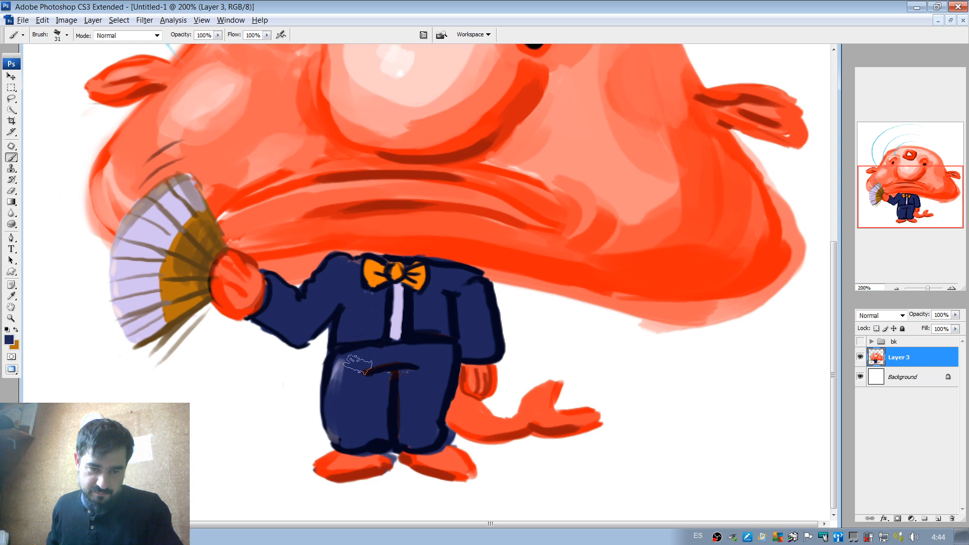
key(ctrl+z)
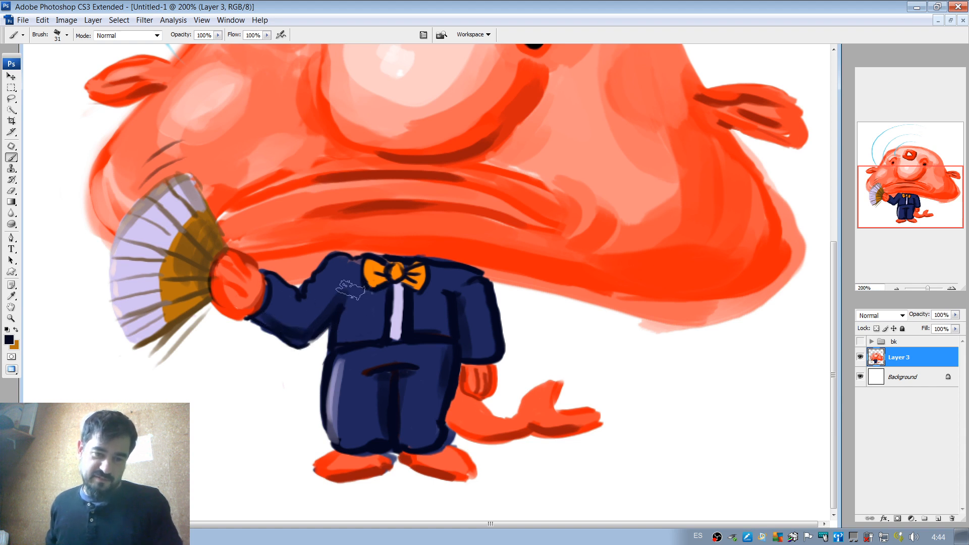
Shade the bow tie's folds and knot and the edge of the shirt strip in dark navy, reducing the brush to 13 px.
drag(412, 291, 424, 297)
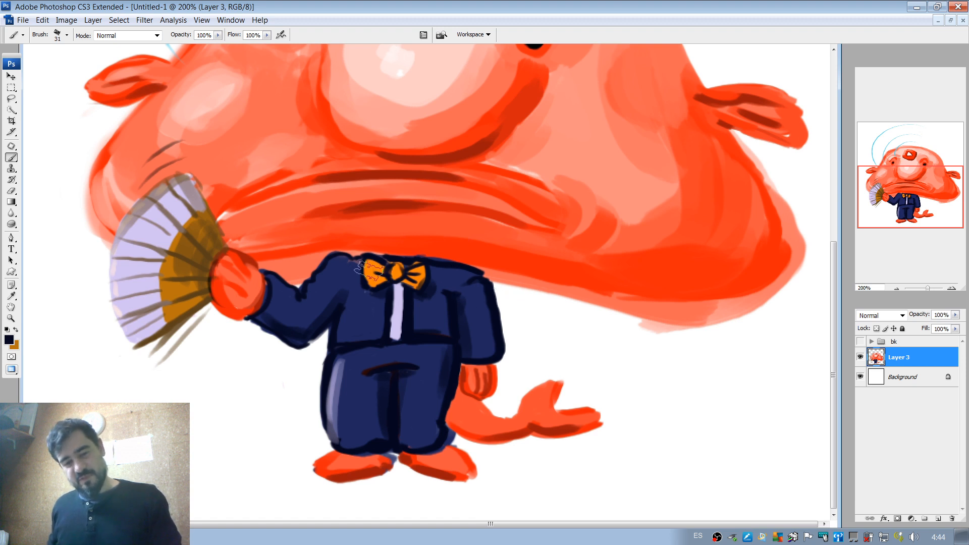
right_click(388, 266)
mouse_move(415, 287)
mouse_down()
mouse_move(382, 272)
mouse_move(396, 278)
mouse_up()
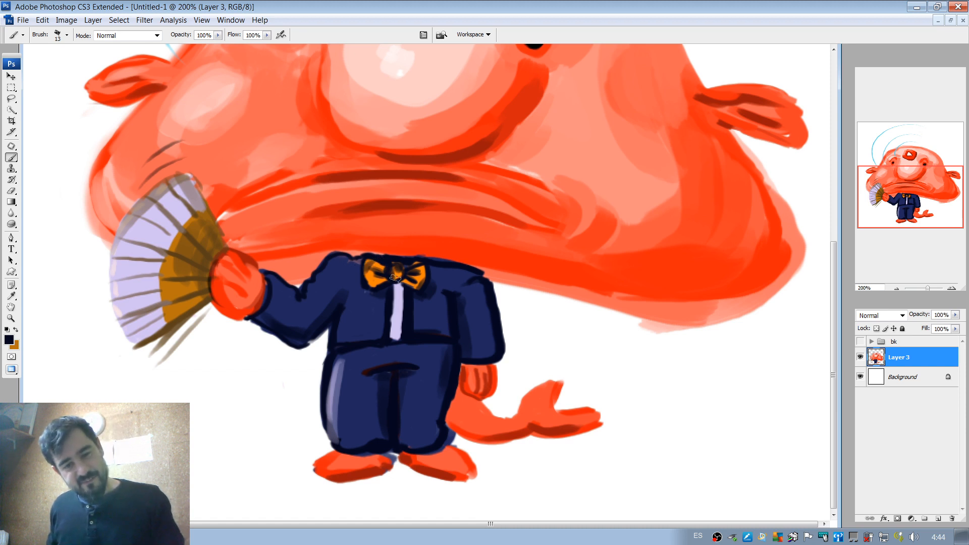
drag(367, 261, 392, 336)
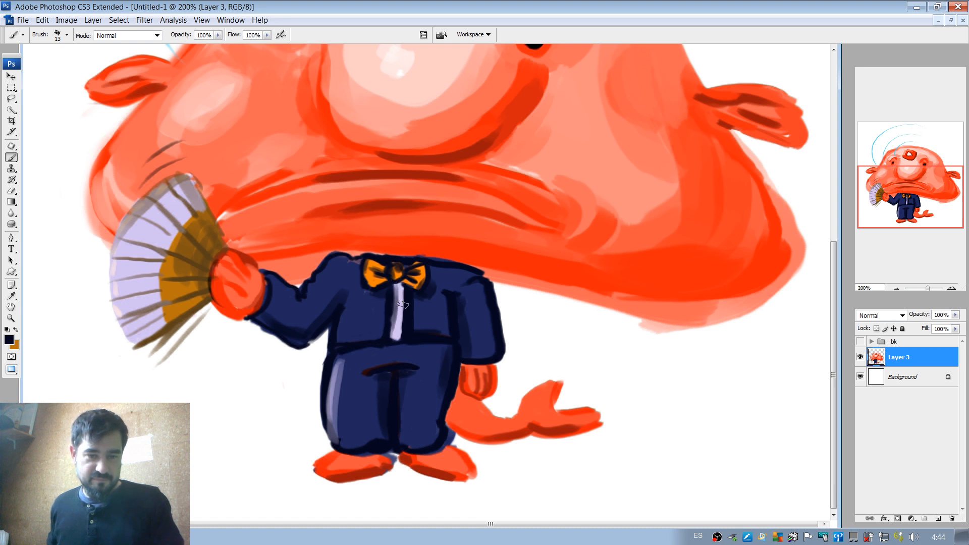
Paint over the reddish crotch fold and centre seam of the trousers in dark navy with a 37 px brush.
right_click(437, 407)
click(471, 397)
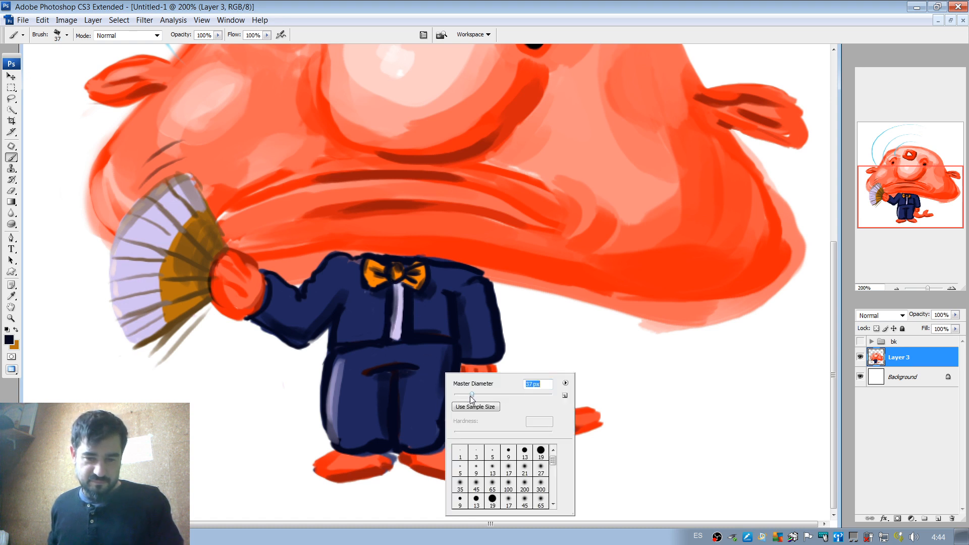
click(430, 377)
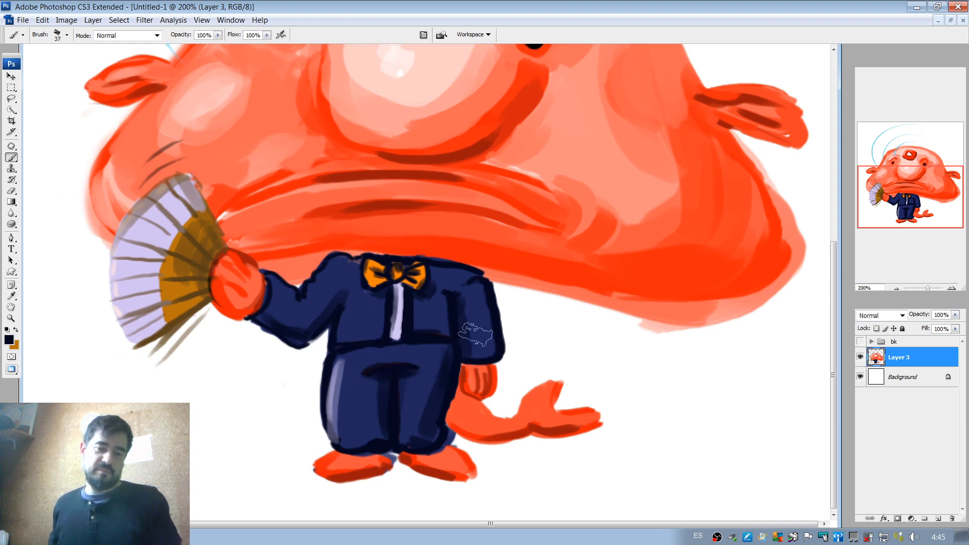
Add muted lavender highlights to the jacket's side and raised sleeve, sampling the colour from the trouser highlight.
alt+click(339, 374)
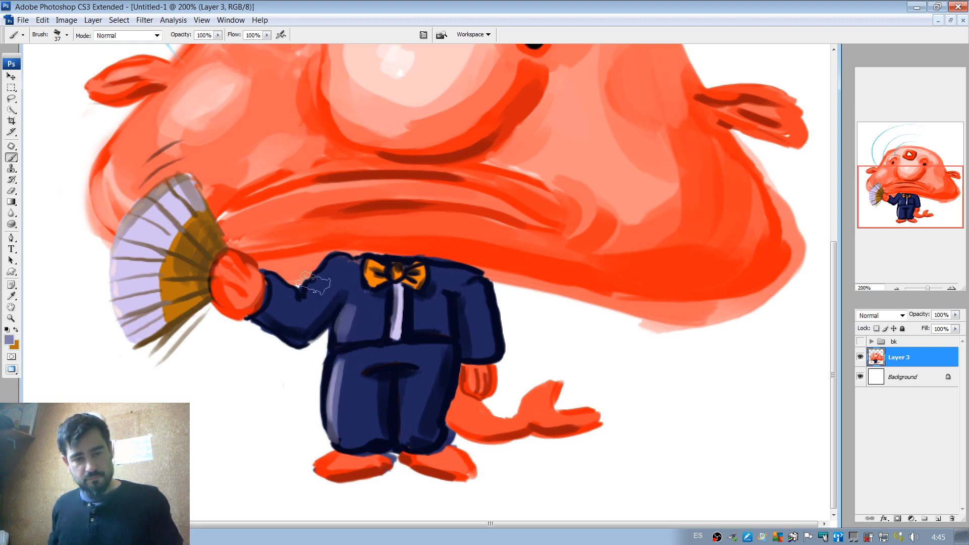
drag(309, 290, 327, 291)
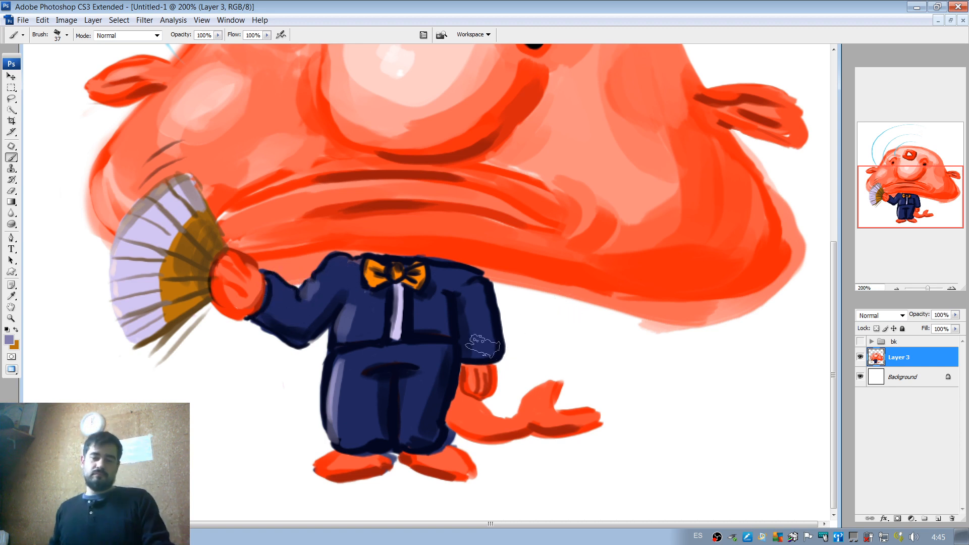
Shade the trouser leg nearest the tail with navy tones sampled from the suit, darkening its lower edge and waist side.
alt+click(431, 395)
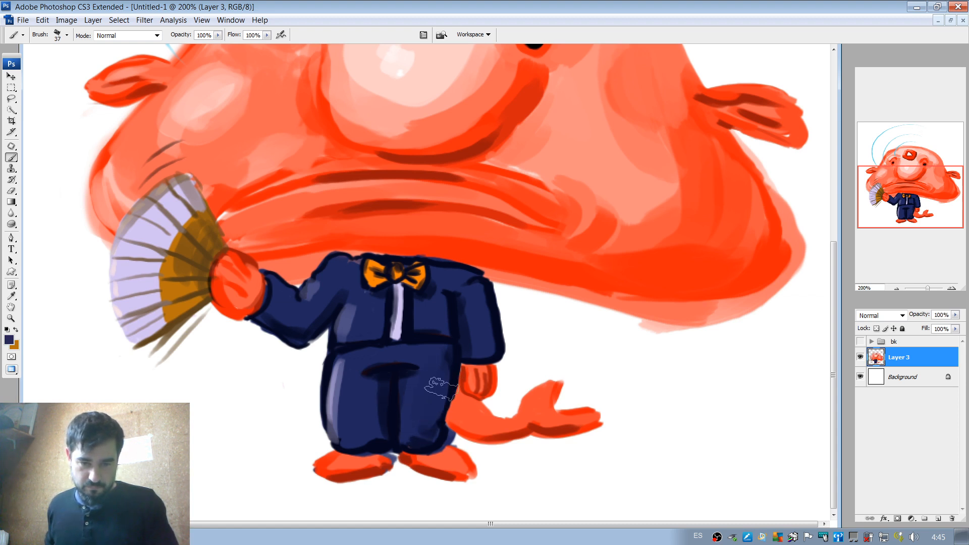
alt+click(425, 430)
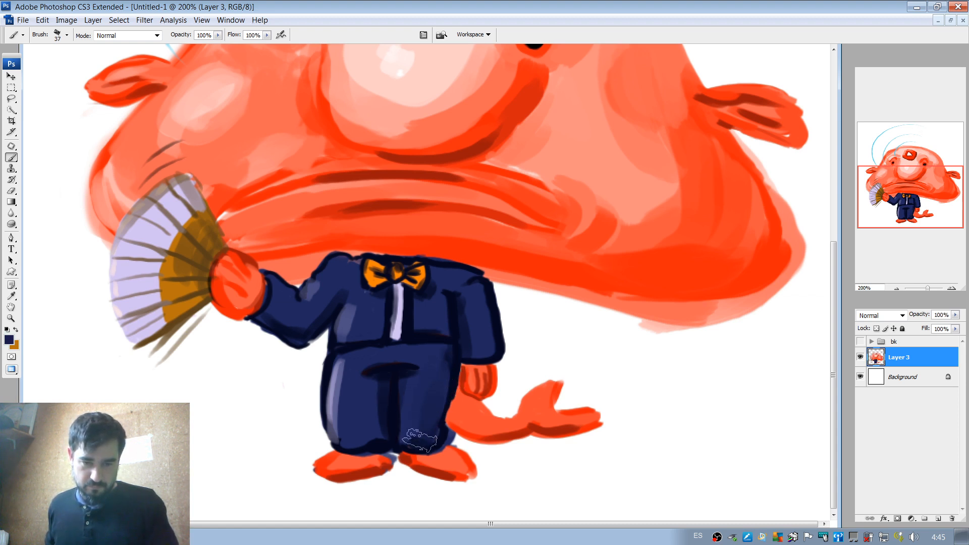
alt+click(451, 355)
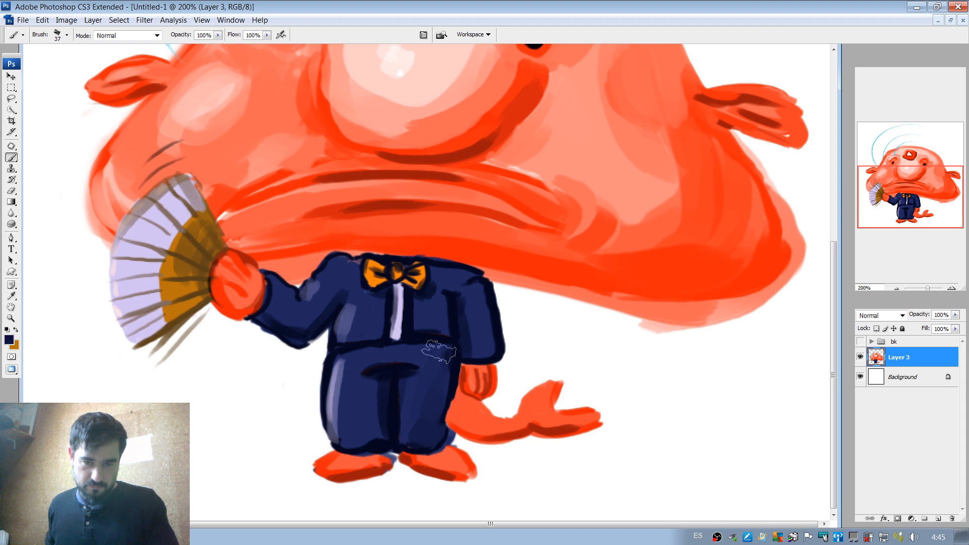
mouse_move(439, 351)
mouse_down()
mouse_move(452, 348)
mouse_move(443, 358)
mouse_up()
Darken the trousers' waistline and crotch fold with a 23 px brush, undoing the stroke made down the highlighted leg.
right_click(421, 336)
drag(344, 354, 397, 351)
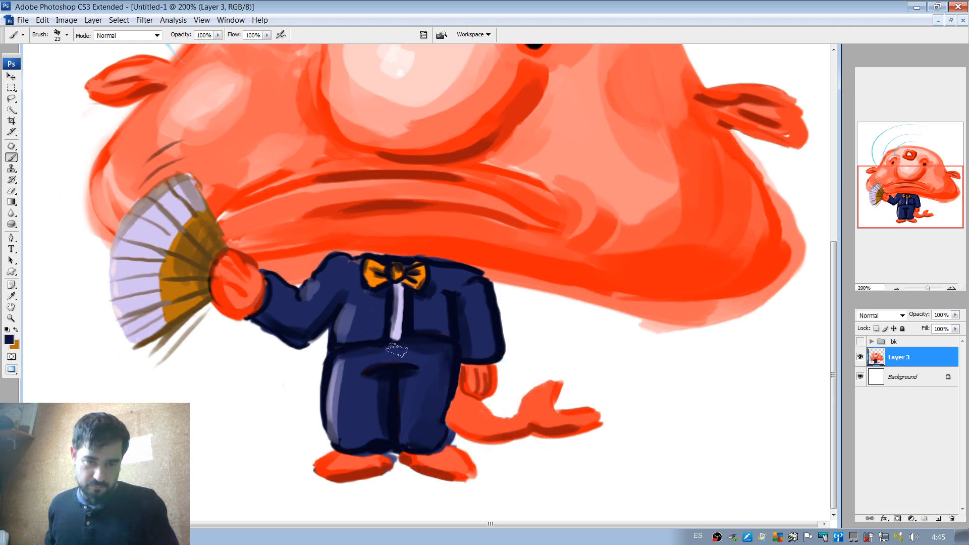
drag(340, 367, 344, 429)
key(ctrl+z)
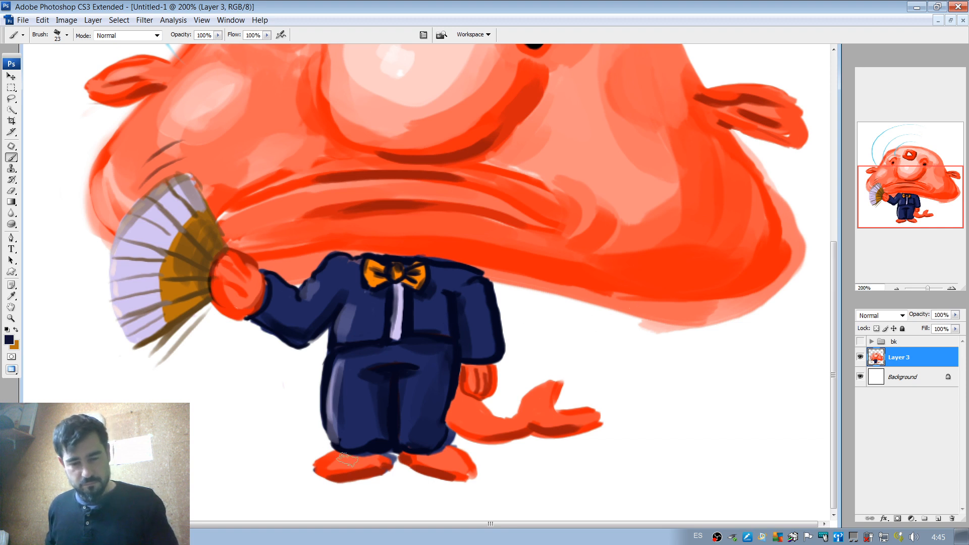
Shade the tail's base and fin in sampled reds and refine its edge below the lowered hand with a 10 px brush.
alt+click(373, 460)
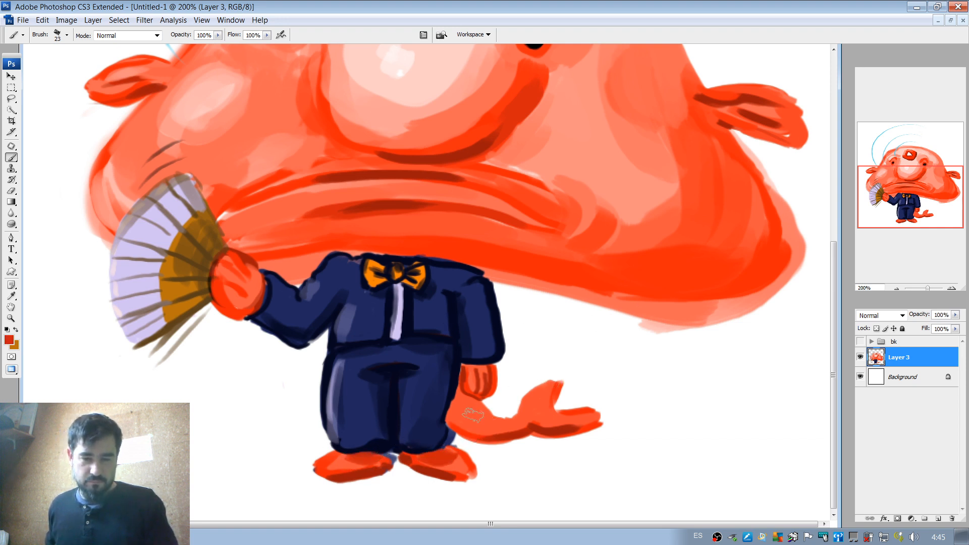
mouse_move(457, 404)
mouse_down()
mouse_move(457, 414)
mouse_move(476, 417)
mouse_up()
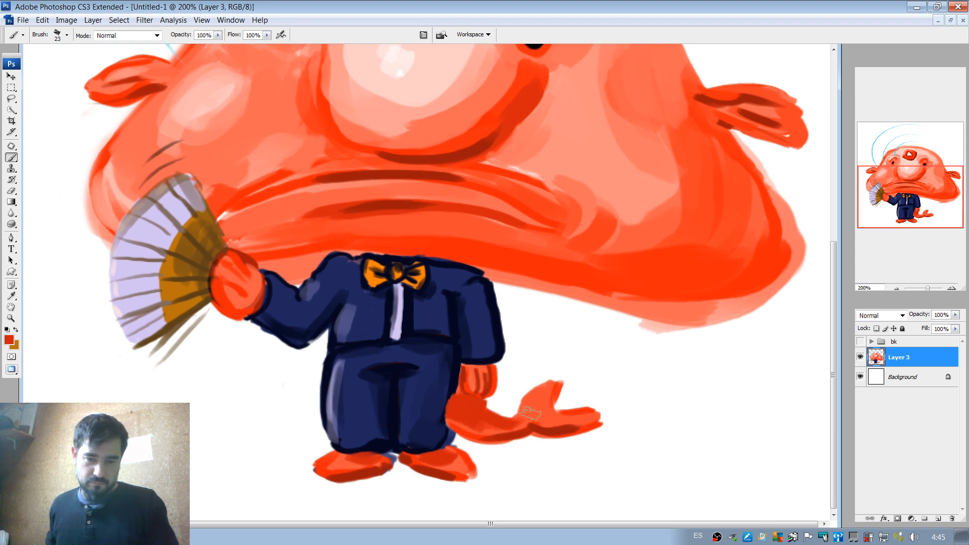
right_click(478, 362)
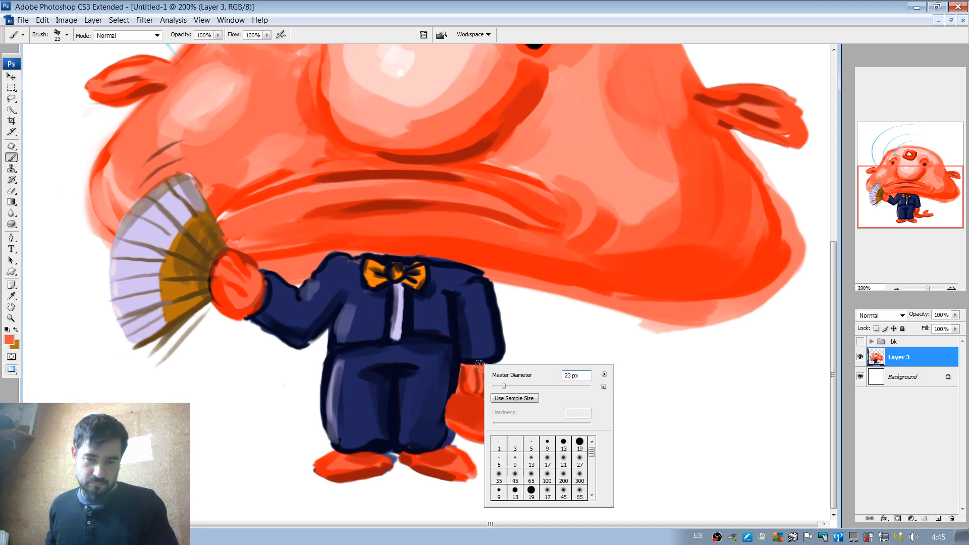
click(498, 387)
click(471, 393)
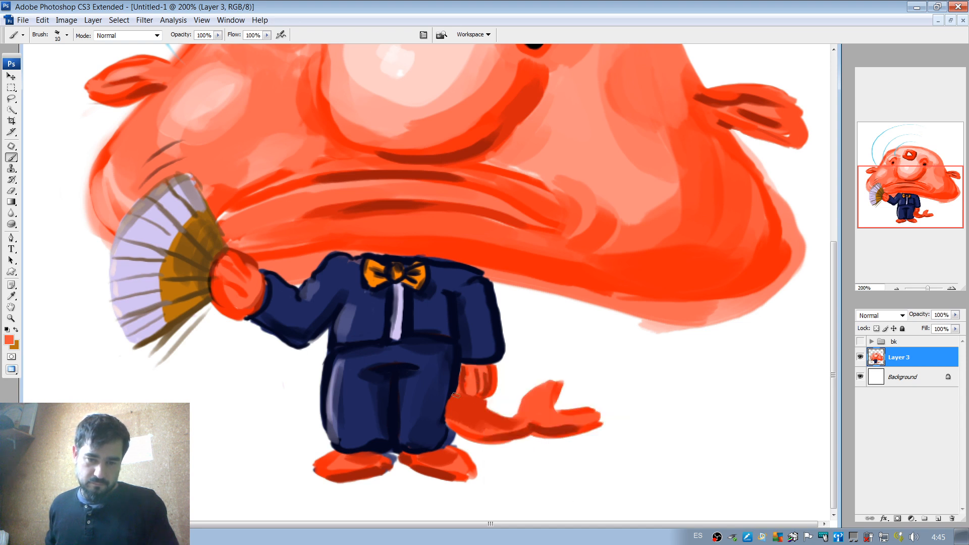
alt+click(459, 380)
drag(457, 387, 443, 435)
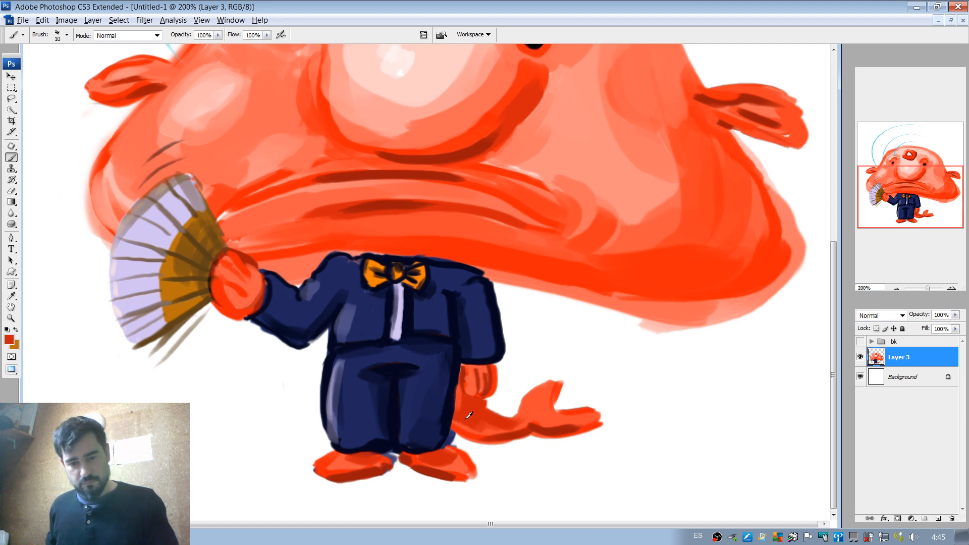
mouse_move(454, 421)
mouse_down()
mouse_move(524, 432)
mouse_move(490, 419)
mouse_move(493, 429)
mouse_move(459, 424)
mouse_move(530, 425)
mouse_move(540, 403)
mouse_move(548, 402)
mouse_move(535, 419)
mouse_move(559, 401)
mouse_move(549, 421)
mouse_up()
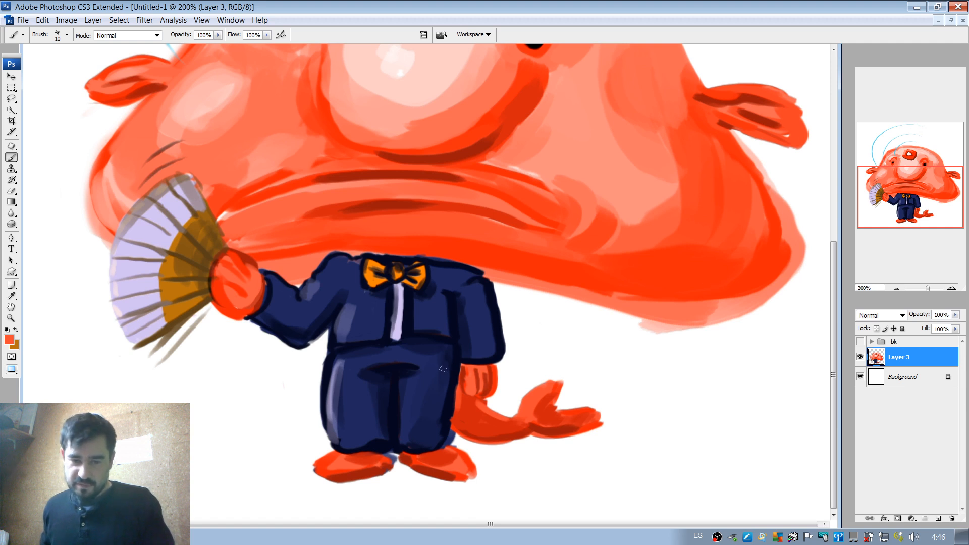
Redefine the trouser leg's tail-side edge and the jacket's shoulder outline in dark navy with a 19 px brush.
alt+click(453, 400)
right_click(448, 374)
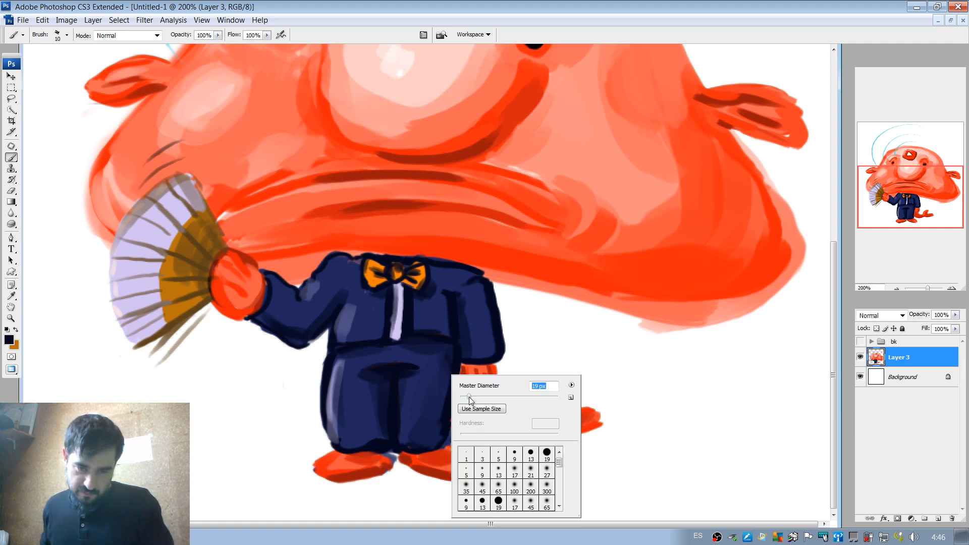
drag(445, 378, 434, 437)
drag(447, 380, 438, 430)
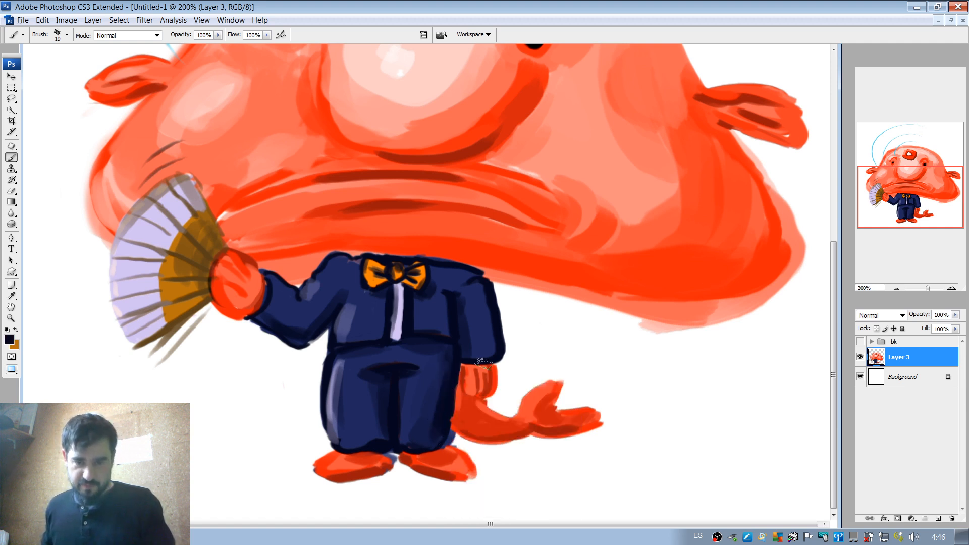
drag(439, 356, 438, 390)
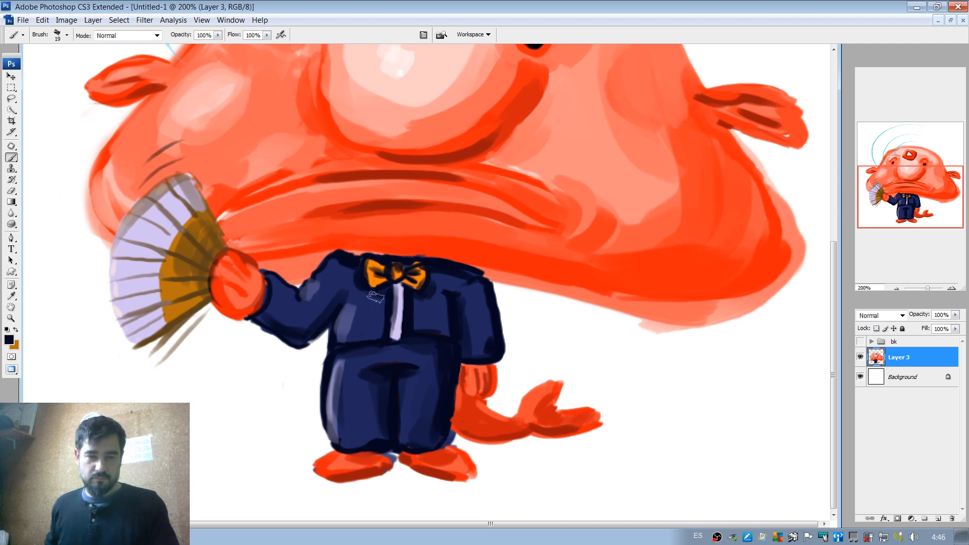
alt+click(436, 305)
alt+click(467, 296)
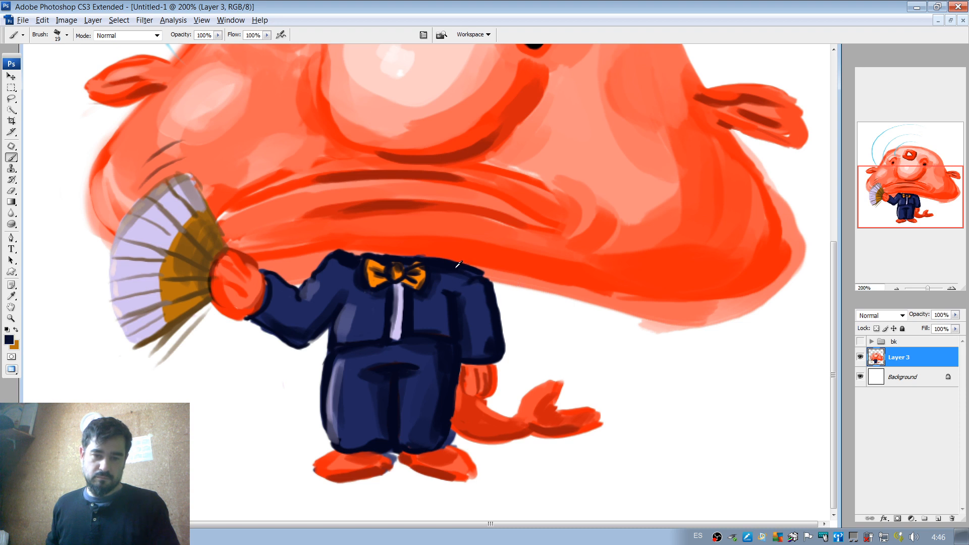
Examine the whole painting at reduced zoom levels between 25% and 100%.
click(897, 288)
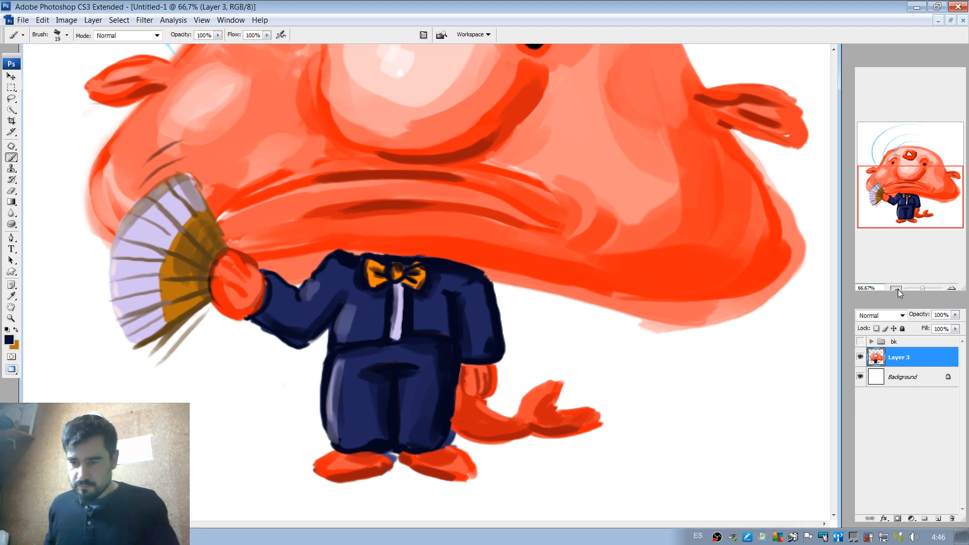
click(897, 289)
click(896, 288)
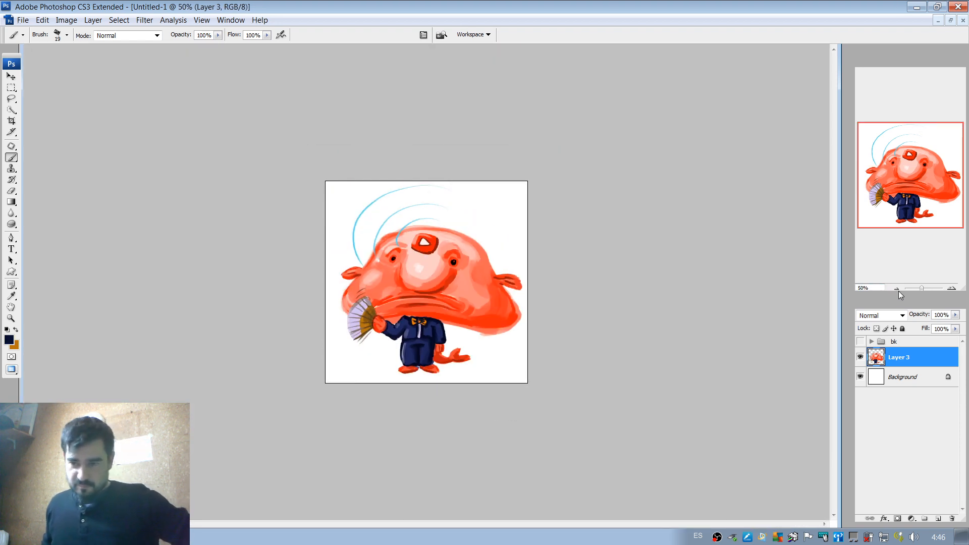
click(897, 289)
click(897, 289)
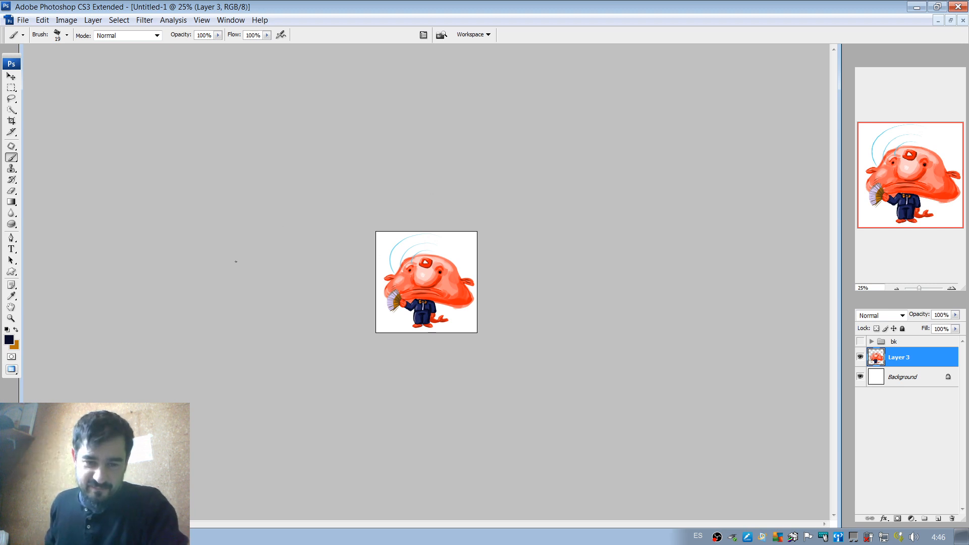
click(951, 289)
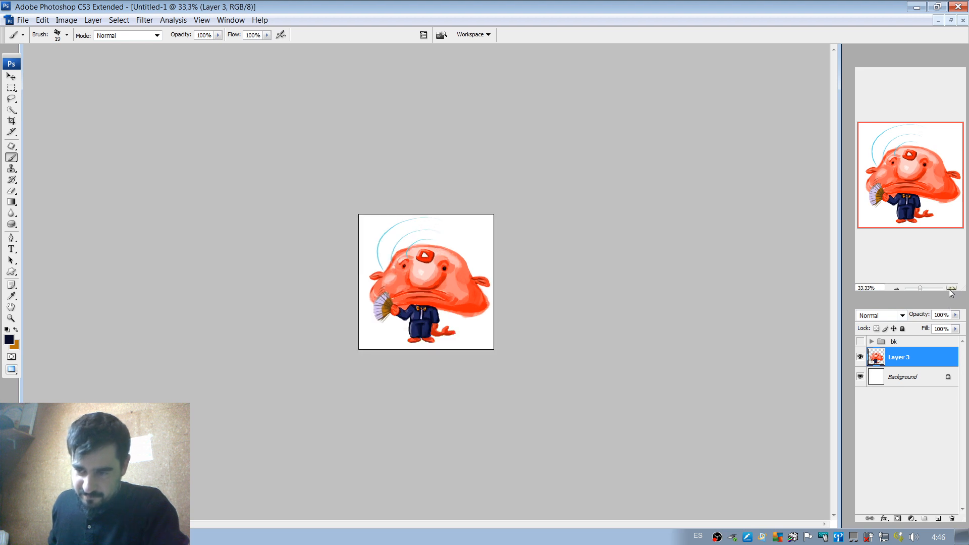
click(951, 289)
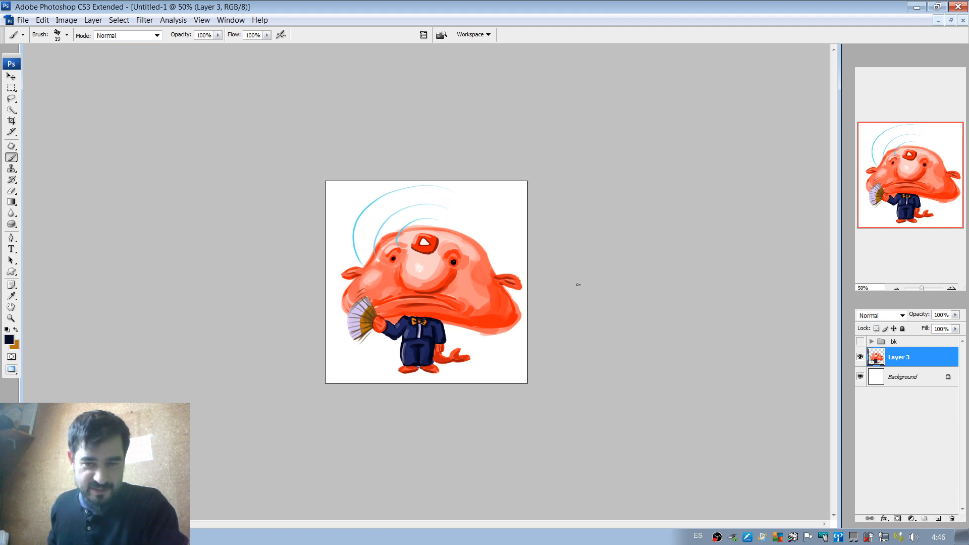
click(898, 289)
click(951, 289)
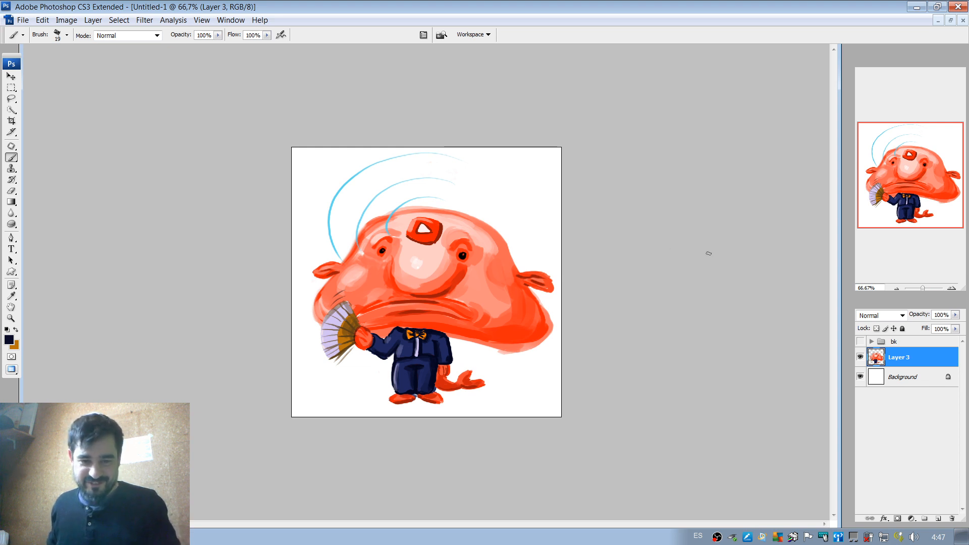
click(950, 288)
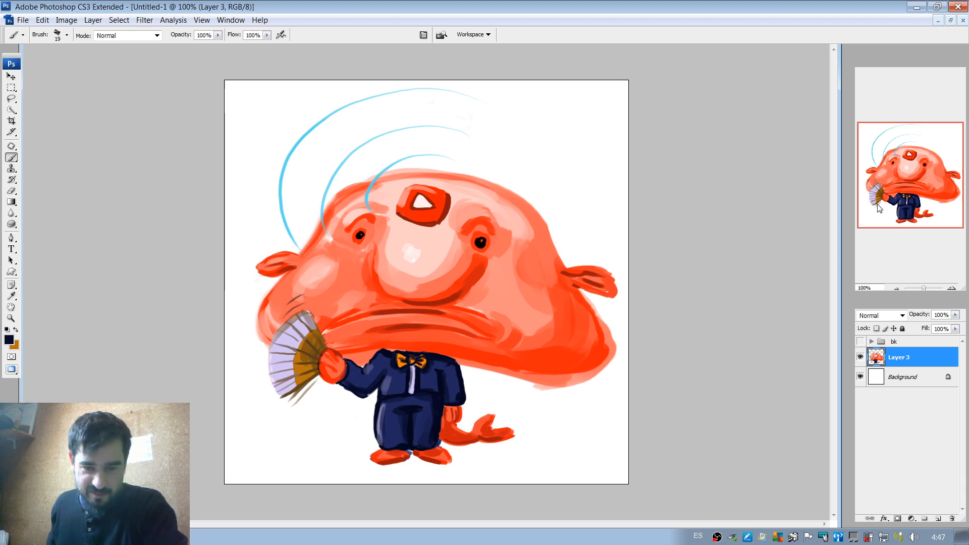
Touch up the trouser edge beside the tail in dark navy with a 9 px brush.
click(951, 288)
click(915, 196)
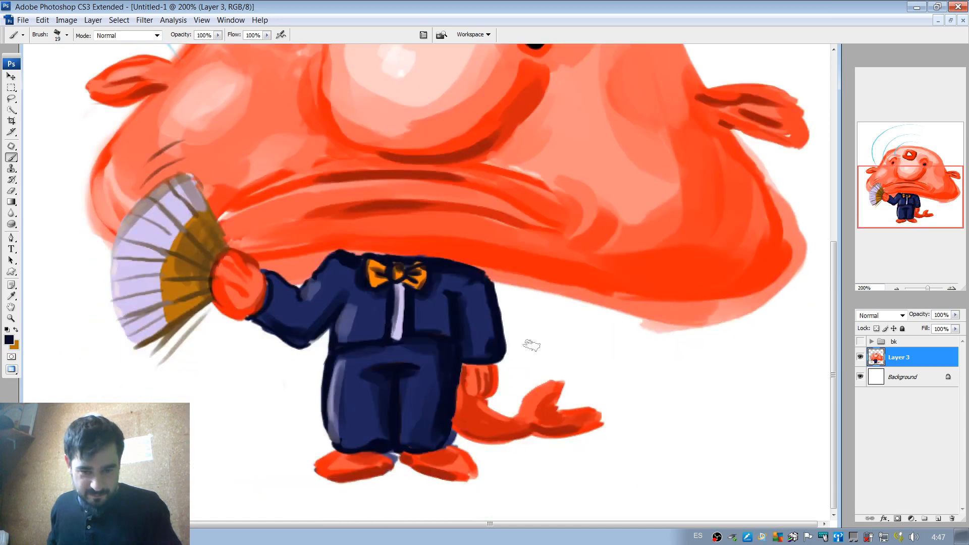
right_click(453, 419)
drag(469, 405, 464, 405)
click(448, 417)
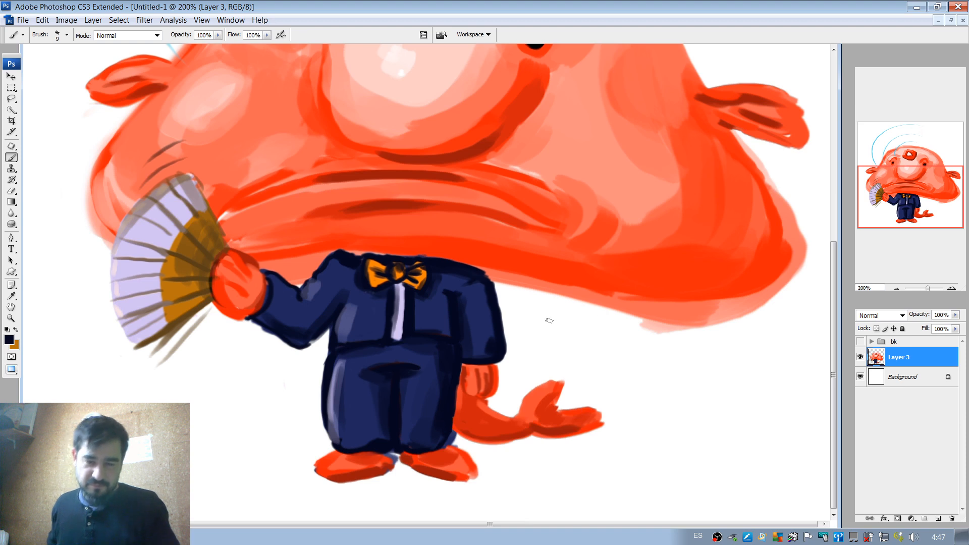
Add a new layer and place it between the painted character on Layer 3 and the Background.
click(897, 288)
click(895, 289)
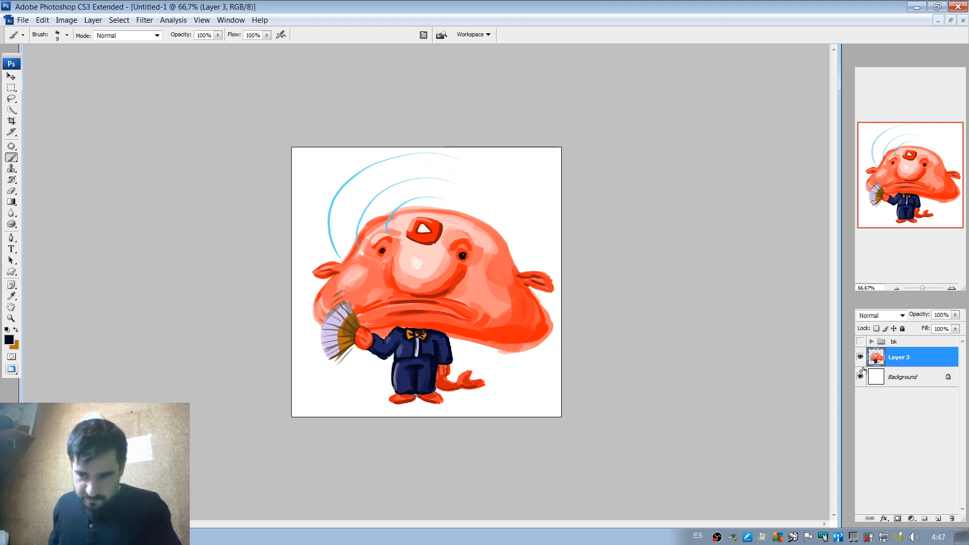
click(937, 518)
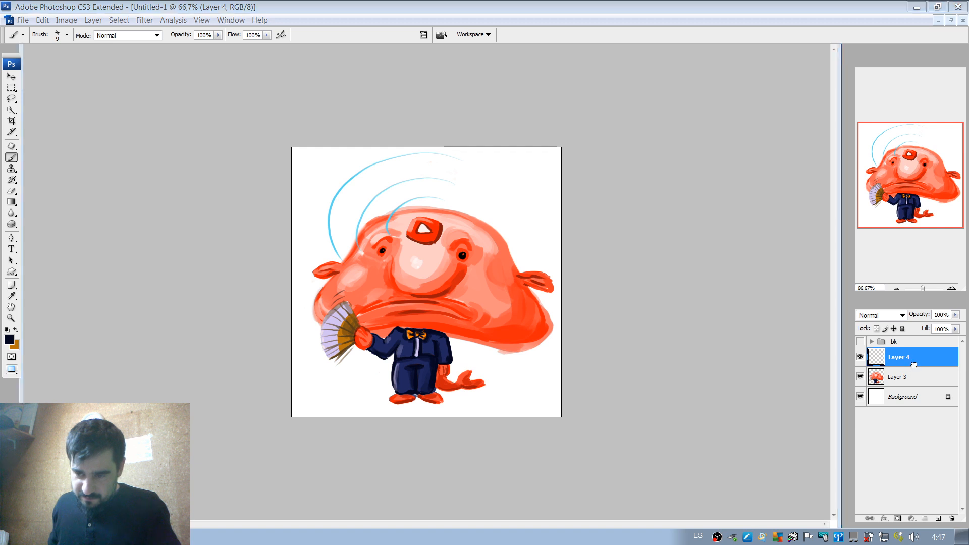
drag(914, 364, 914, 387)
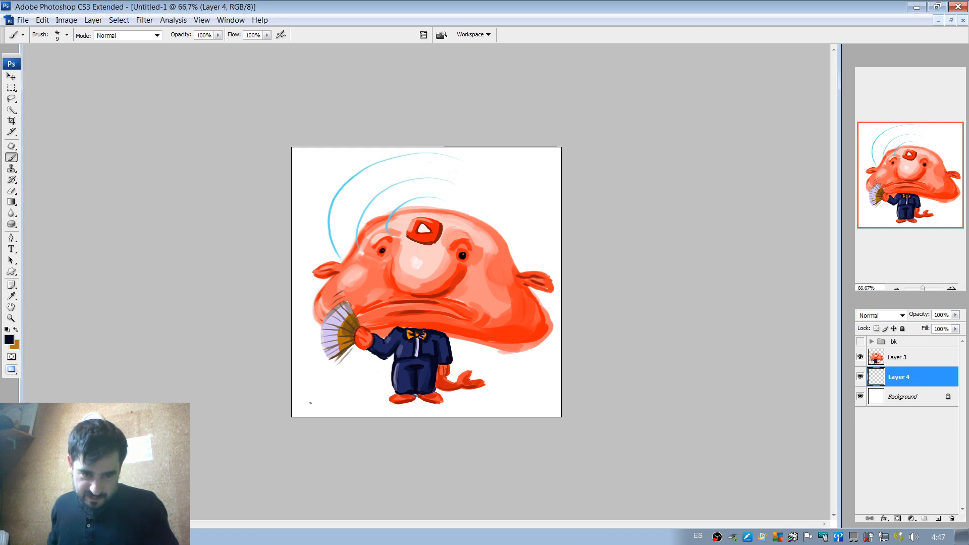
mouse_move(292, 404)
mouse_down()
mouse_move(387, 380)
mouse_move(504, 391)
mouse_up()
key(ctrl+z)
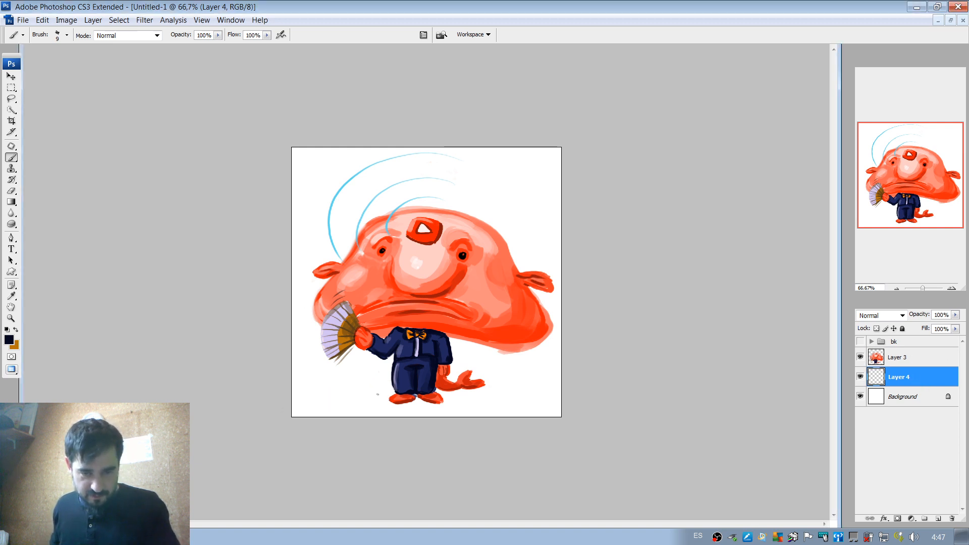
mouse_move(355, 414)
mouse_down()
mouse_move(407, 383)
mouse_move(504, 407)
mouse_up()
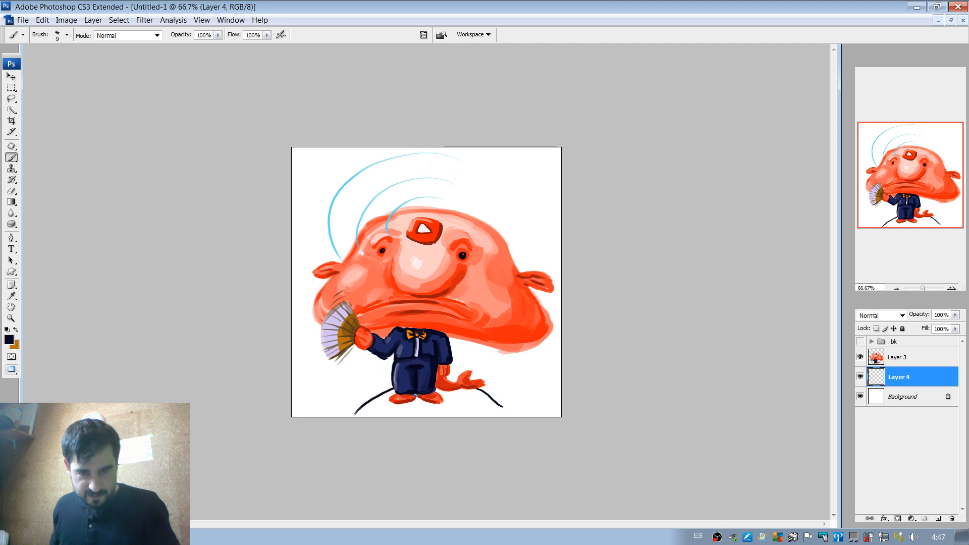
key(ctrl+z)
Outline a rounded mound under the feet in dark navy and line it inside with ochre using a 22 px brush.
drag(396, 393, 351, 435)
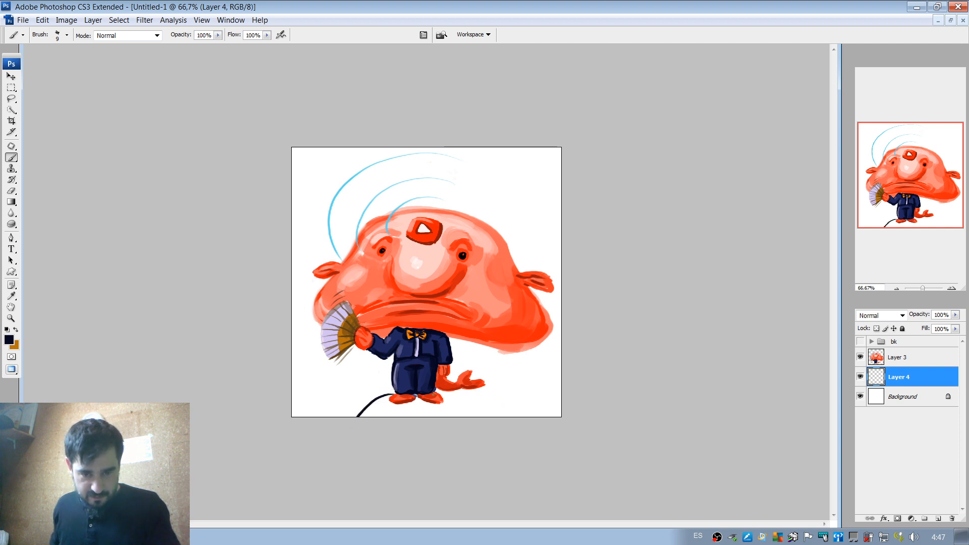
drag(399, 393, 488, 417)
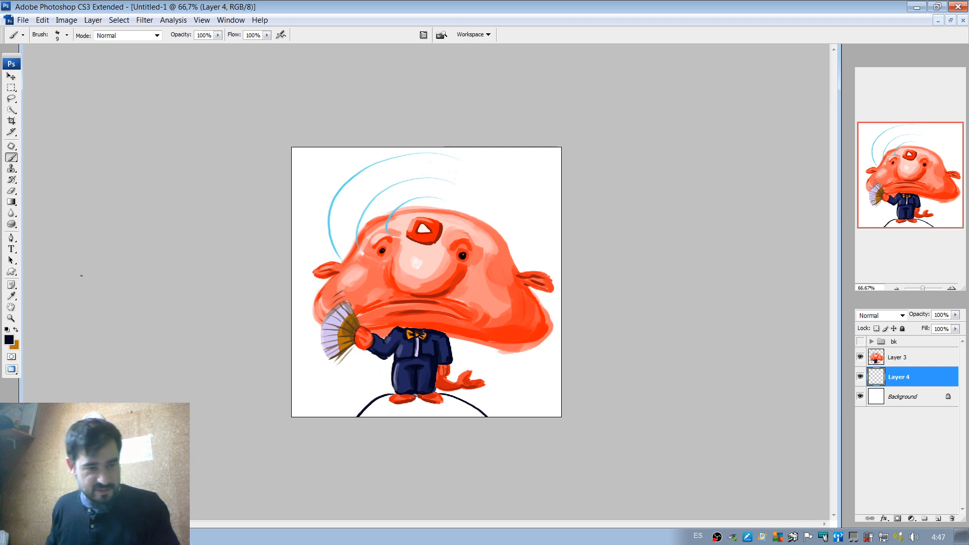
click(16, 330)
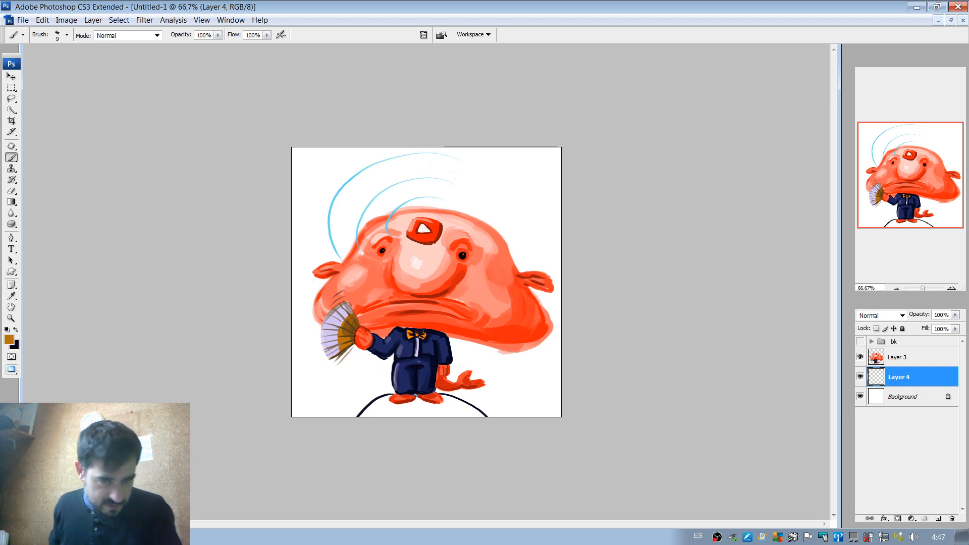
right_click(418, 362)
click(447, 385)
mouse_move(390, 399)
mouse_down()
mouse_move(361, 416)
mouse_move(380, 415)
mouse_move(384, 398)
mouse_move(436, 399)
mouse_move(484, 418)
mouse_up()
drag(437, 395, 487, 417)
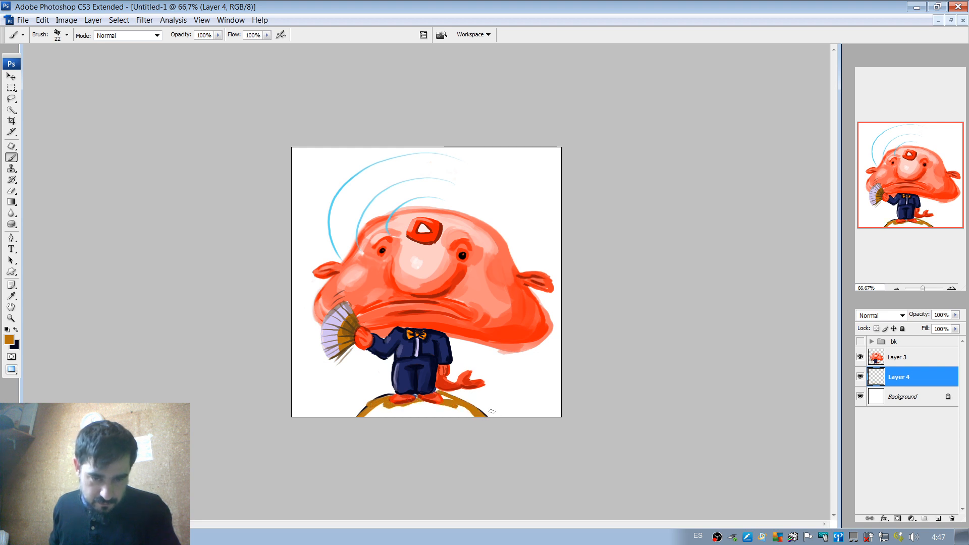
Undo the last mound stroke, thicken its left outline in dark navy, and repaint its right edge in ochre.
key(ctrl+z)
drag(439, 395, 477, 414)
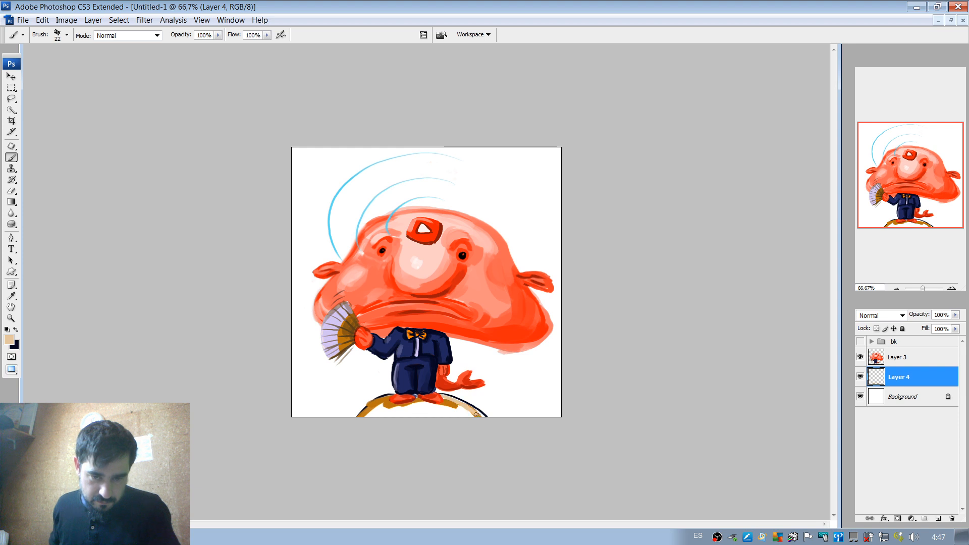
drag(392, 398, 352, 425)
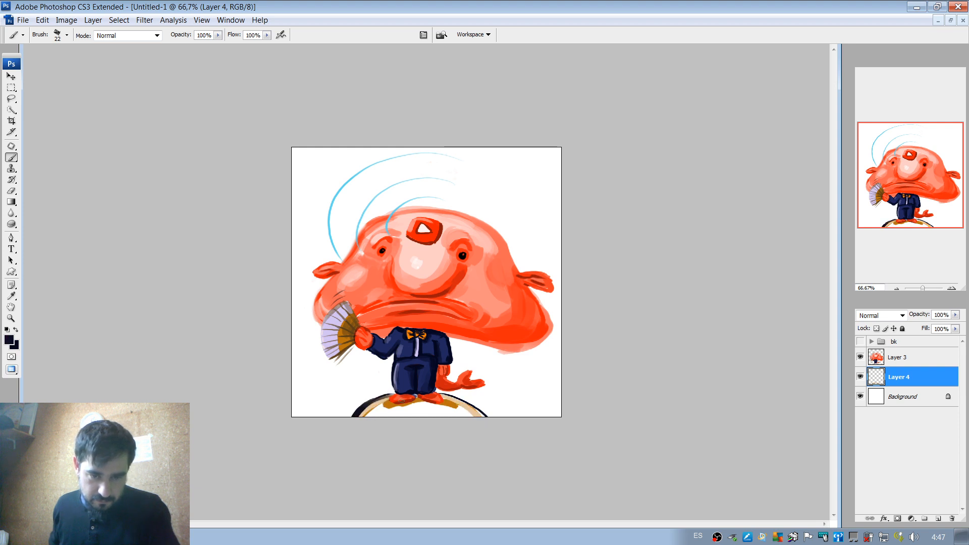
alt+click(452, 398)
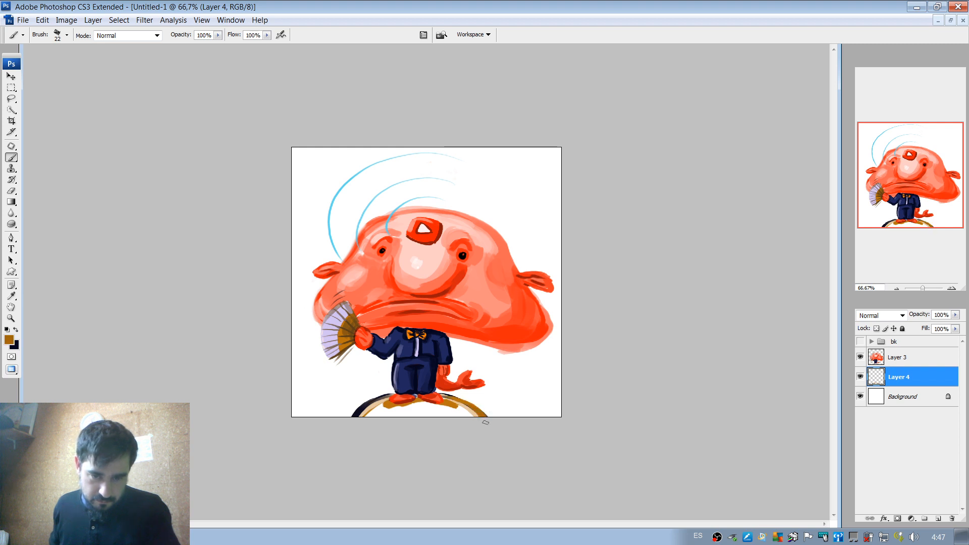
Fill the inside of the mound with solid ochre using a 45 px brush.
right_click(447, 412)
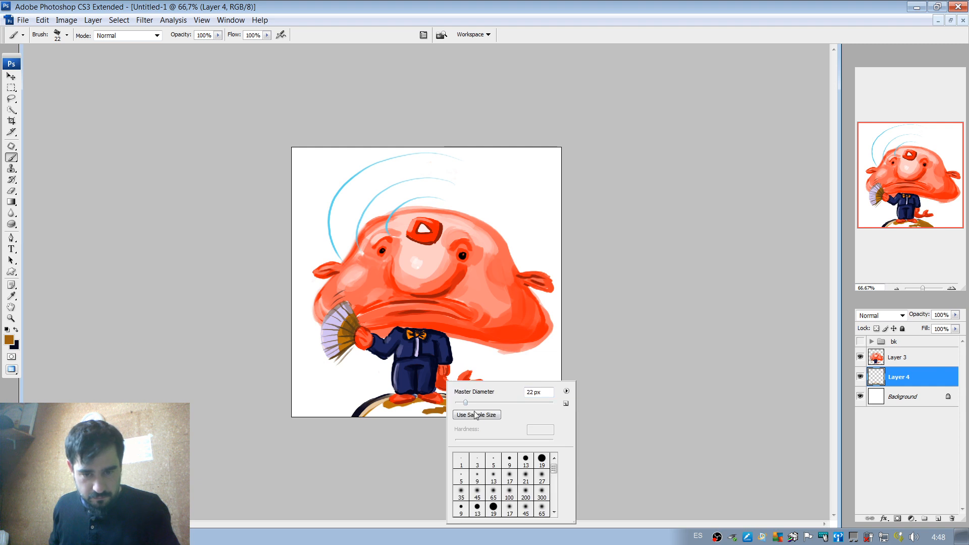
click(466, 404)
drag(395, 406, 365, 417)
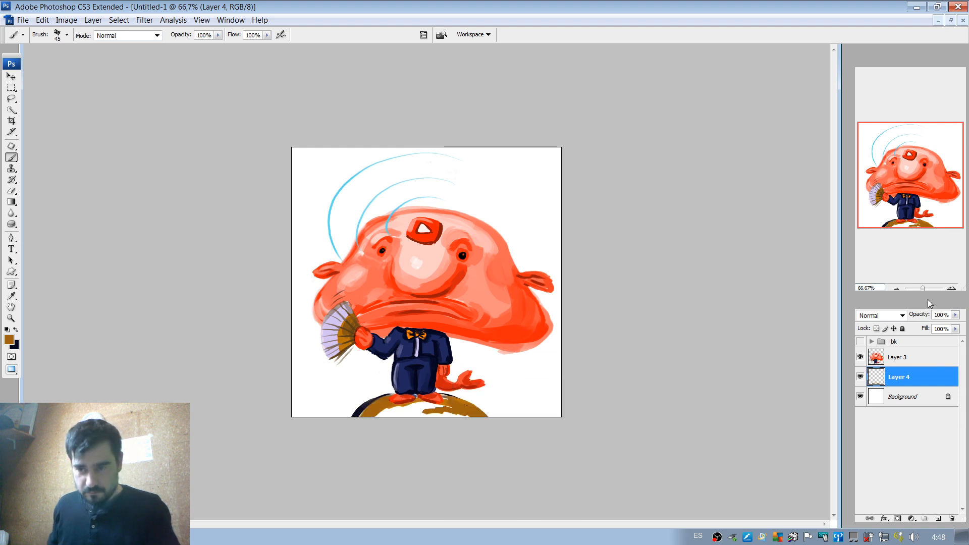
click(952, 289)
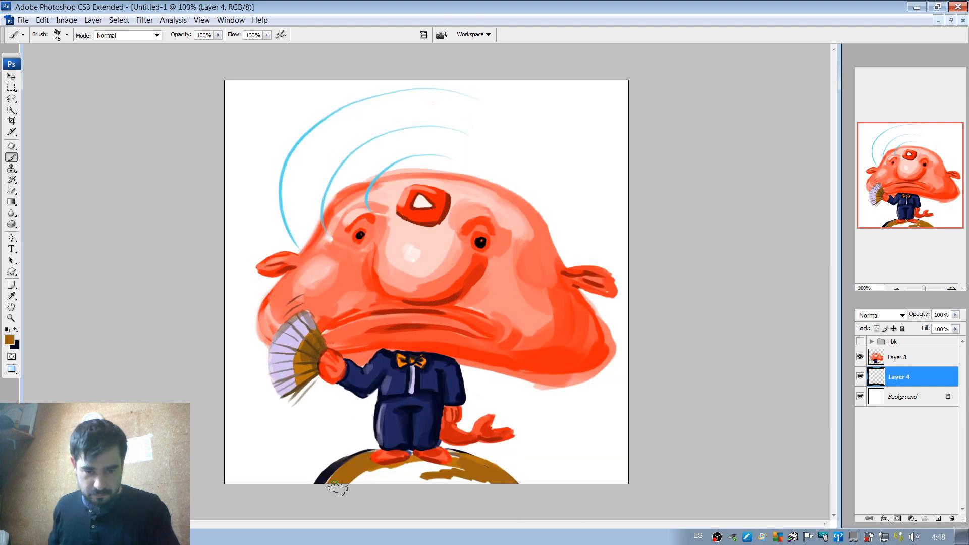
mouse_move(422, 465)
mouse_down()
mouse_move(423, 489)
mouse_move(481, 484)
mouse_move(454, 463)
mouse_up()
Shade the mound's upper edge and left side in dark brown.
alt+click(335, 470)
mouse_move(328, 489)
mouse_down()
mouse_move(388, 457)
mouse_move(429, 460)
mouse_move(364, 461)
mouse_move(371, 455)
mouse_move(384, 466)
mouse_move(448, 456)
mouse_move(512, 487)
mouse_up()
drag(389, 470, 416, 465)
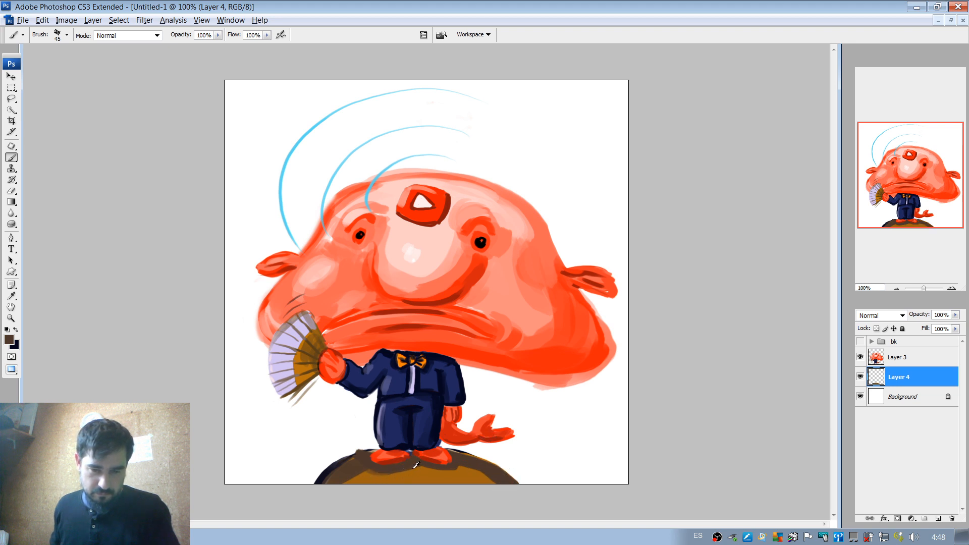
Paint curved ochre and dark streaks across the mound, undoing and repainting the last dark stroke on its right side.
alt+click(412, 468)
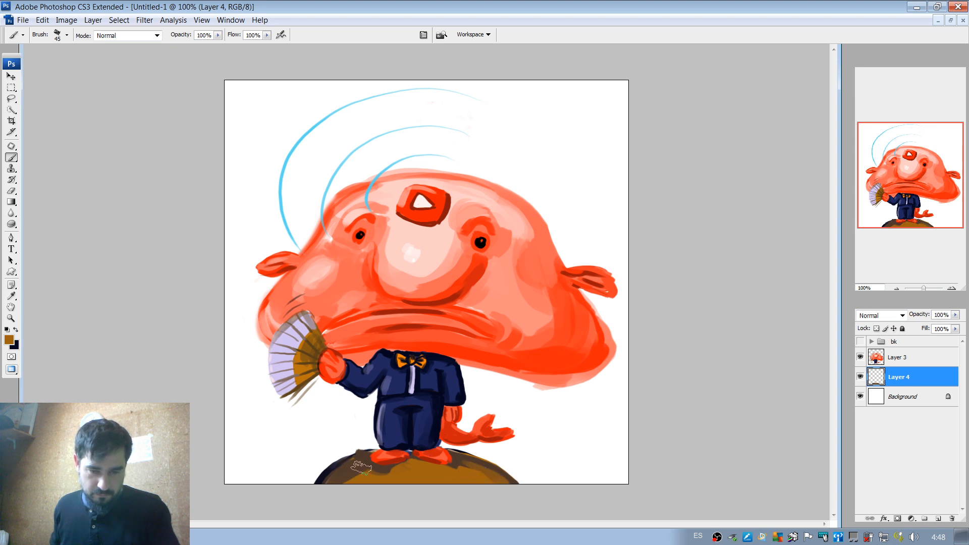
alt+click(340, 461)
mouse_move(340, 461)
mouse_down()
mouse_move(404, 484)
mouse_move(395, 462)
mouse_move(487, 494)
mouse_up()
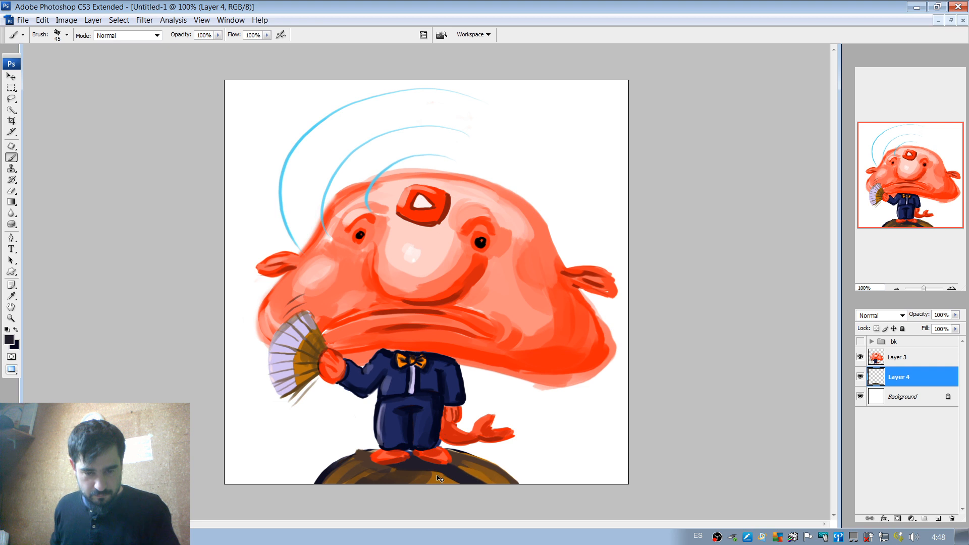
key(ctrl+z)
drag(445, 471, 495, 491)
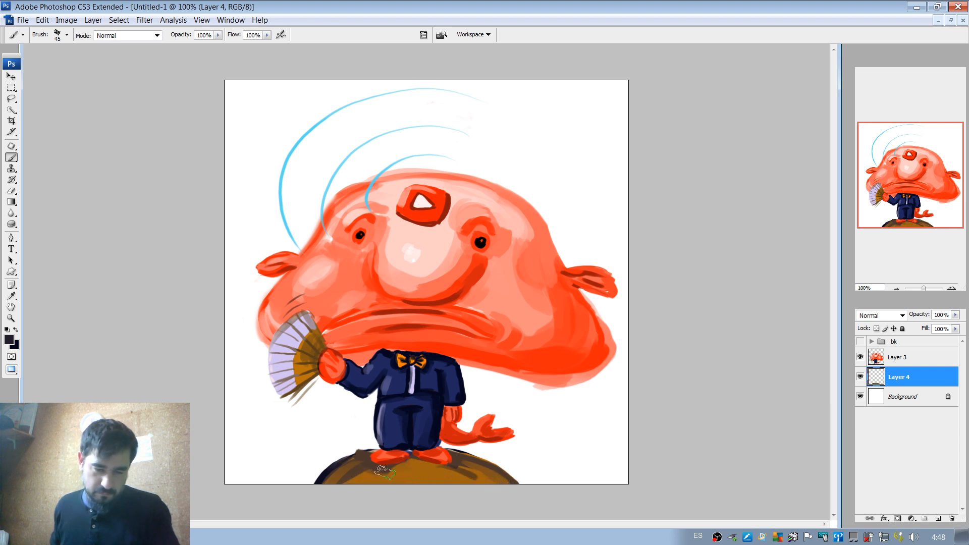
Texture the mound with scattered brown and dark navy patches using a 25 px brush.
right_click(407, 454)
drag(433, 404, 428, 404)
drag(371, 471, 353, 470)
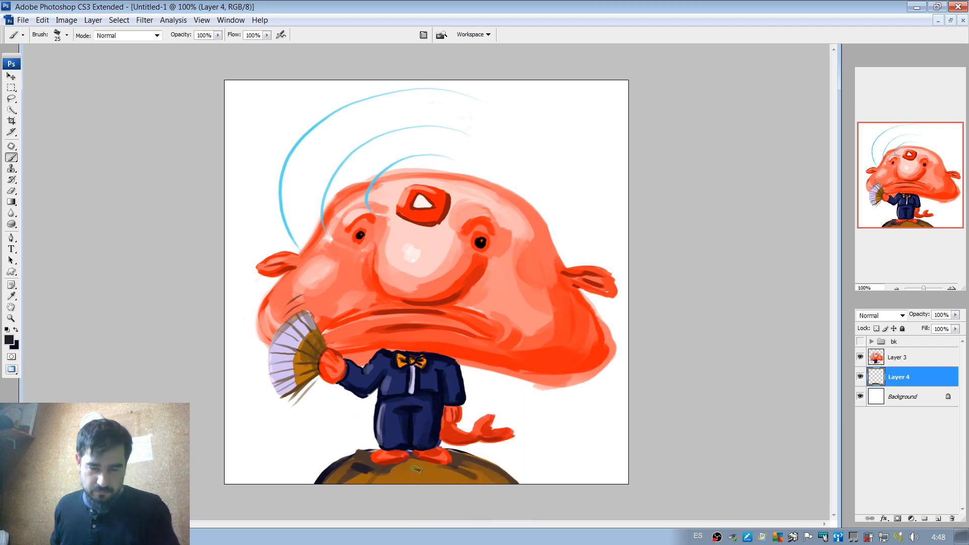
alt+click(421, 469)
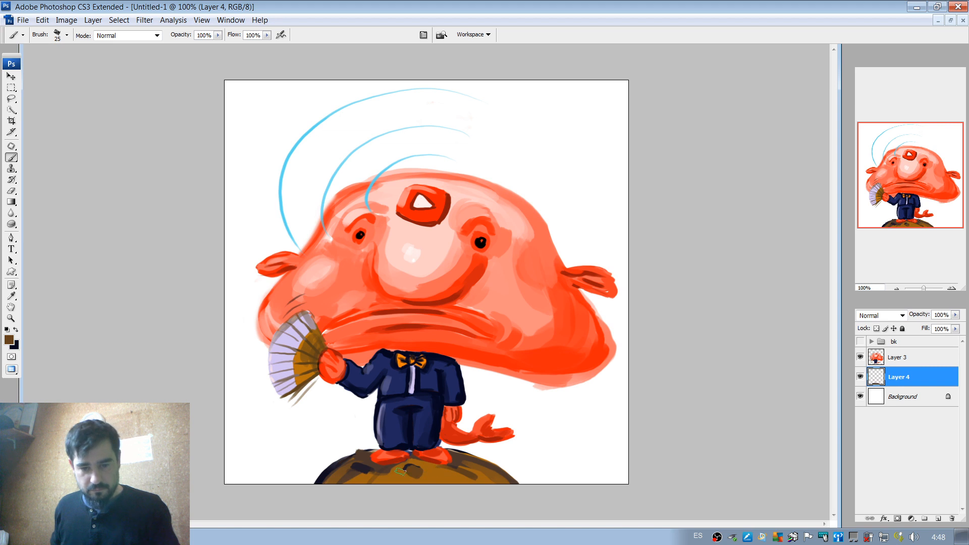
mouse_move(399, 471)
mouse_down()
mouse_move(443, 472)
mouse_move(435, 483)
mouse_move(475, 483)
mouse_move(476, 471)
mouse_move(488, 486)
mouse_move(462, 480)
mouse_move(476, 458)
mouse_move(475, 472)
mouse_move(505, 492)
mouse_move(423, 469)
mouse_move(454, 471)
mouse_move(500, 439)
mouse_move(386, 484)
mouse_up()
alt+click(476, 457)
alt+click(478, 473)
alt+click(412, 461)
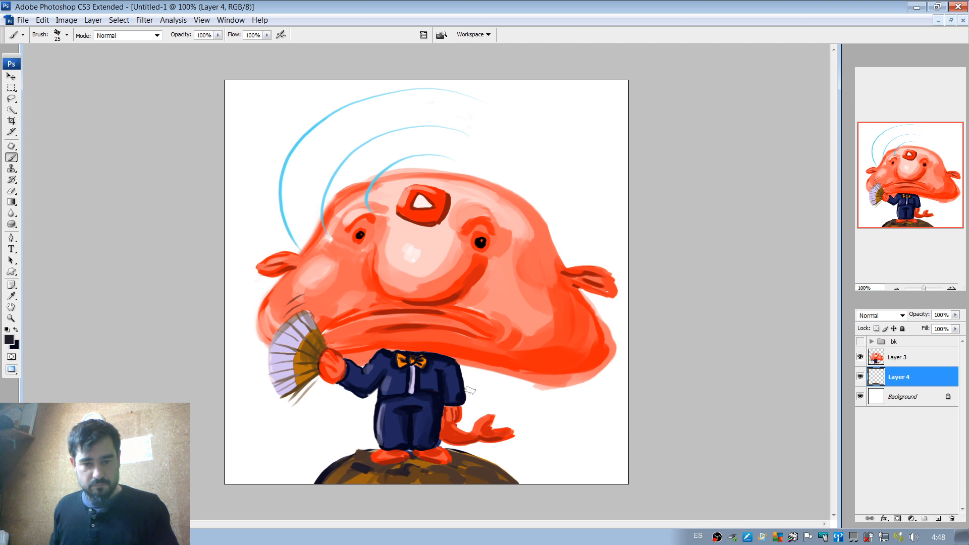
Sample black from the eye and paint contact shadows on the mound beneath both feet.
alt+click(419, 409)
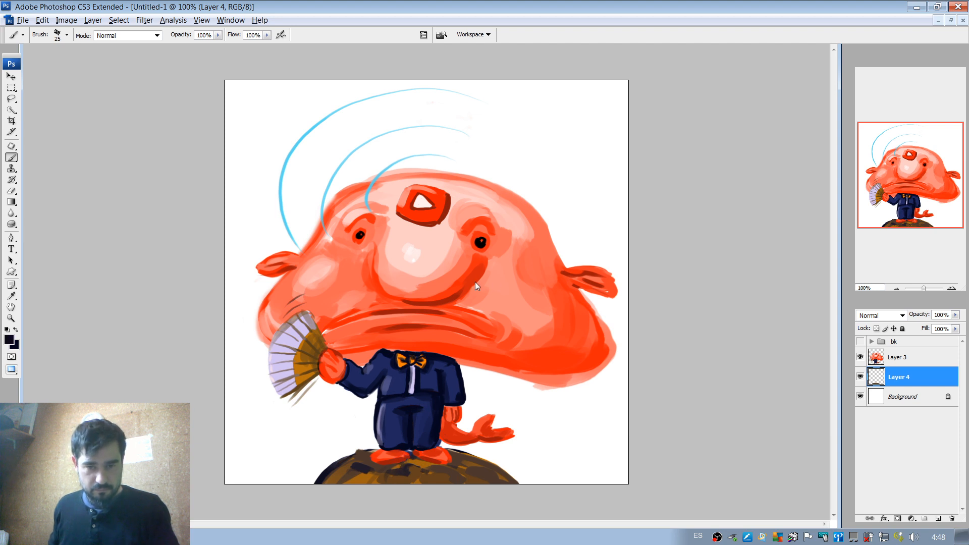
alt+click(441, 300)
alt+click(483, 245)
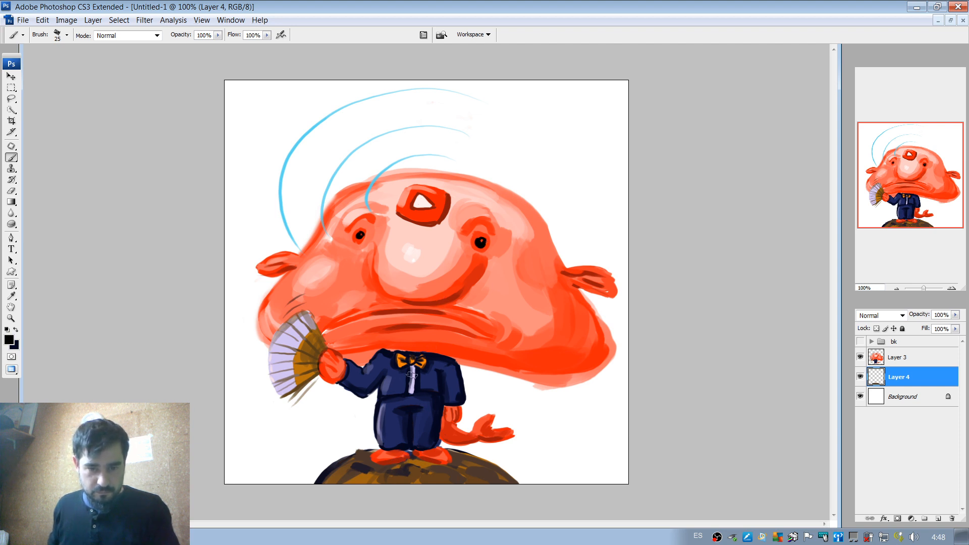
drag(418, 460, 453, 462)
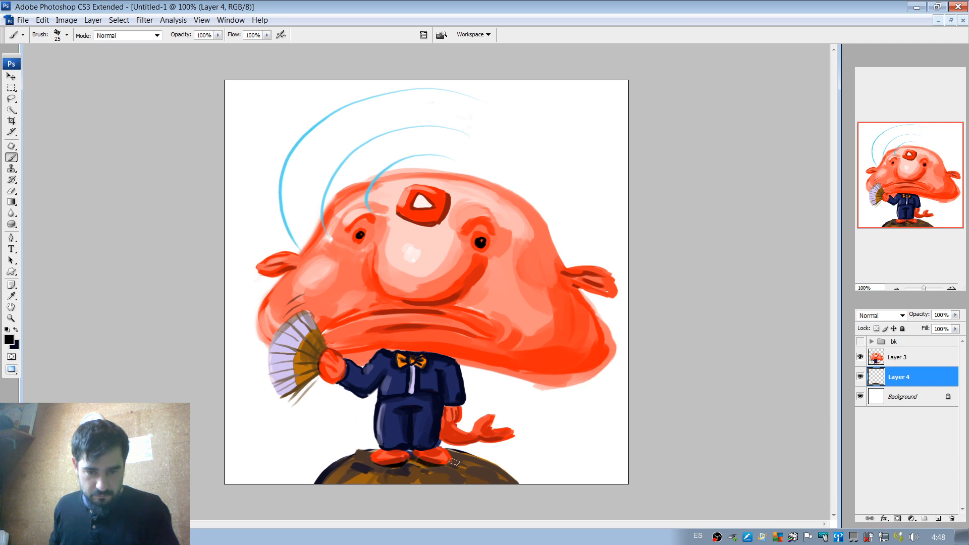
alt+click(453, 299)
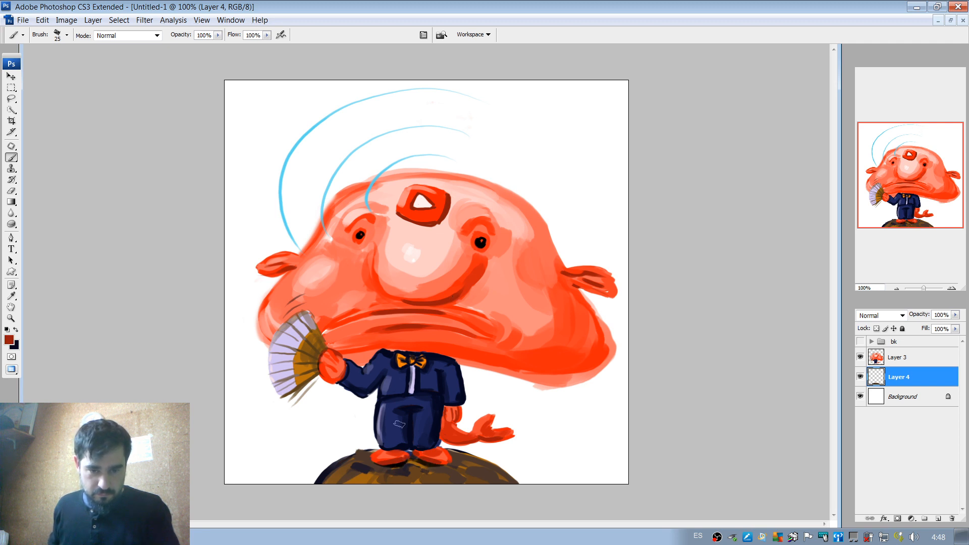
alt+click(401, 461)
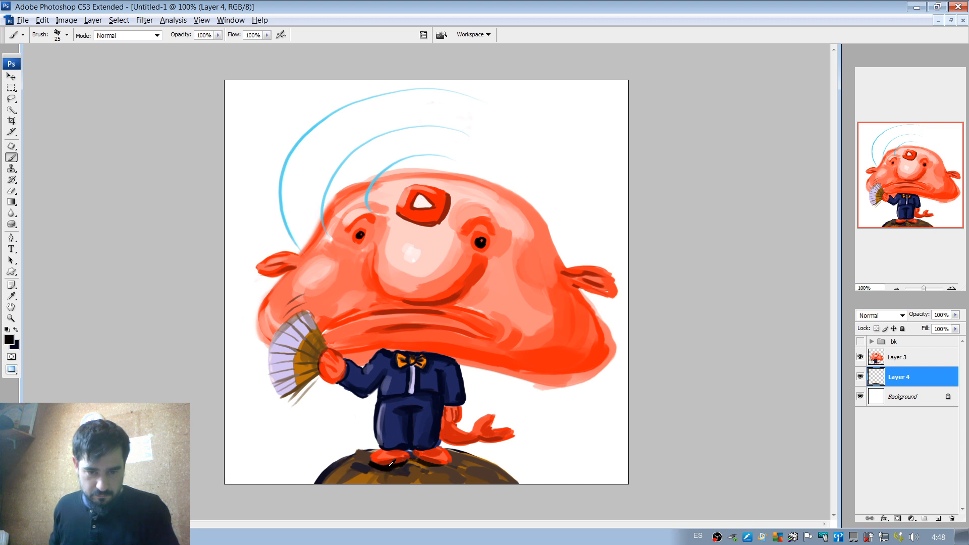
alt+click(373, 462)
mouse_move(373, 467)
mouse_down()
mouse_move(457, 463)
mouse_move(441, 467)
mouse_up()
alt+click(399, 463)
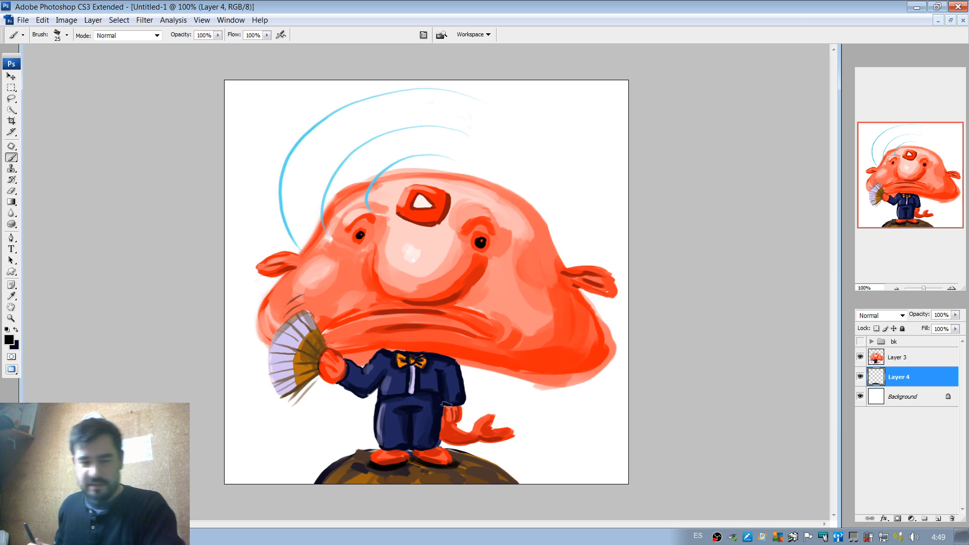
Try refining the mound's upper-left outline in a dark colour with 19 px and 9 px brushes, undoing the unwanted strokes.
click(951, 288)
drag(922, 194, 922, 216)
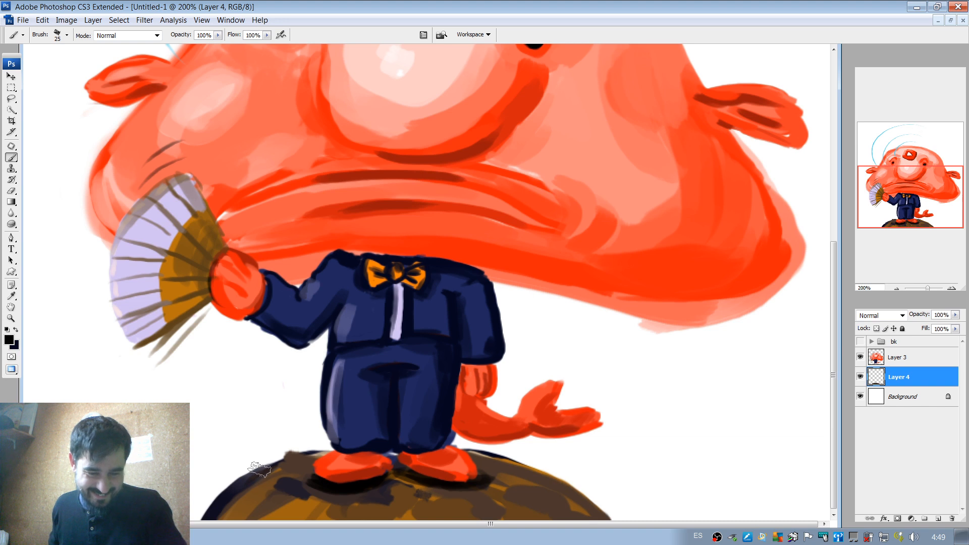
right_click(288, 449)
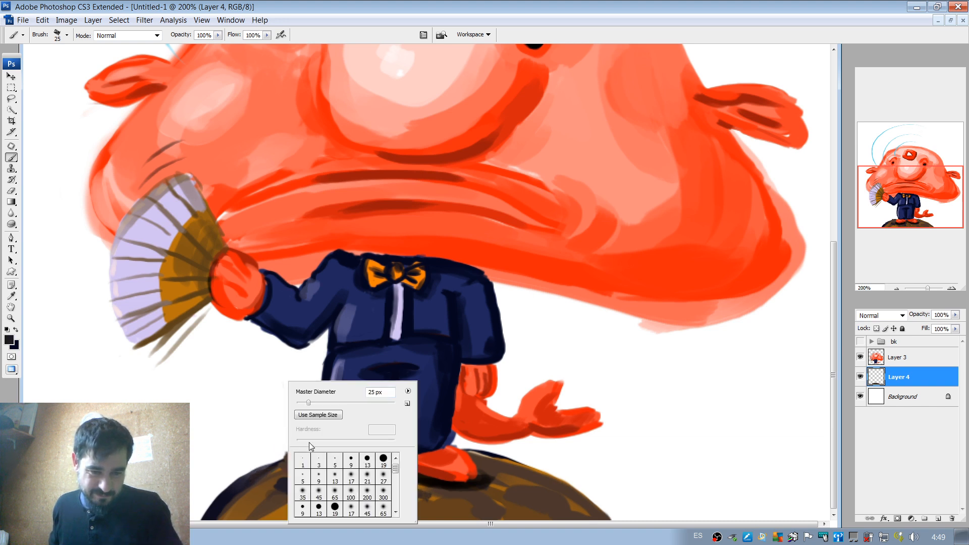
drag(310, 403, 306, 402)
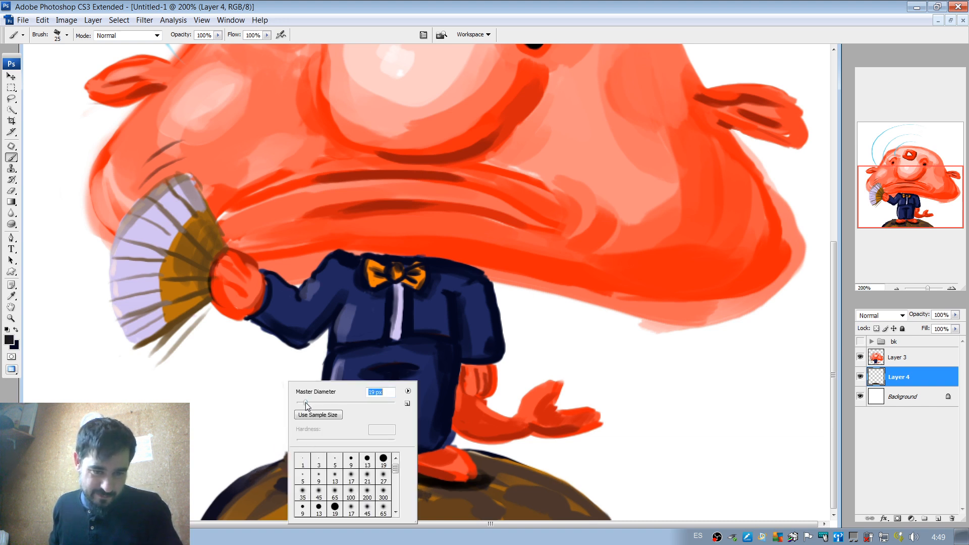
click(267, 470)
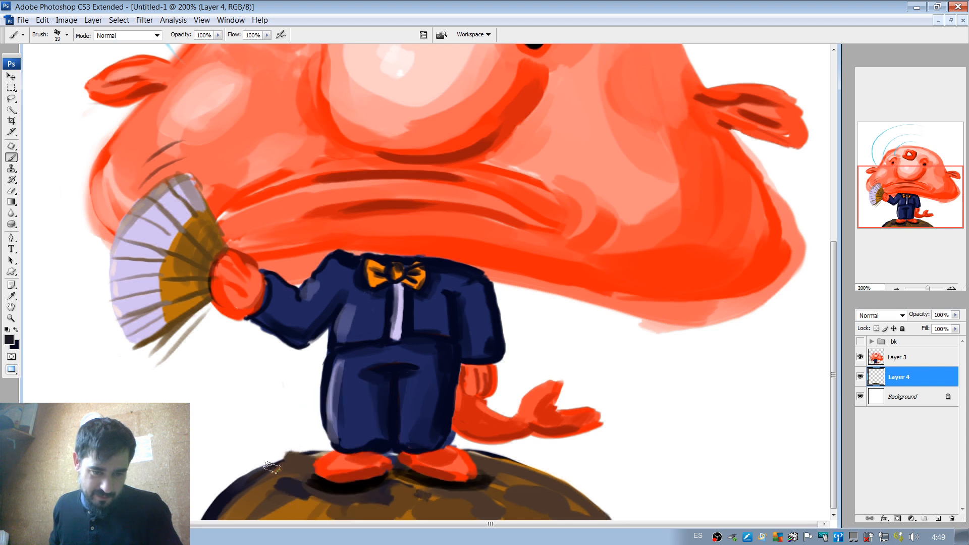
drag(272, 467, 313, 451)
key(ctrl+z)
right_click(299, 422)
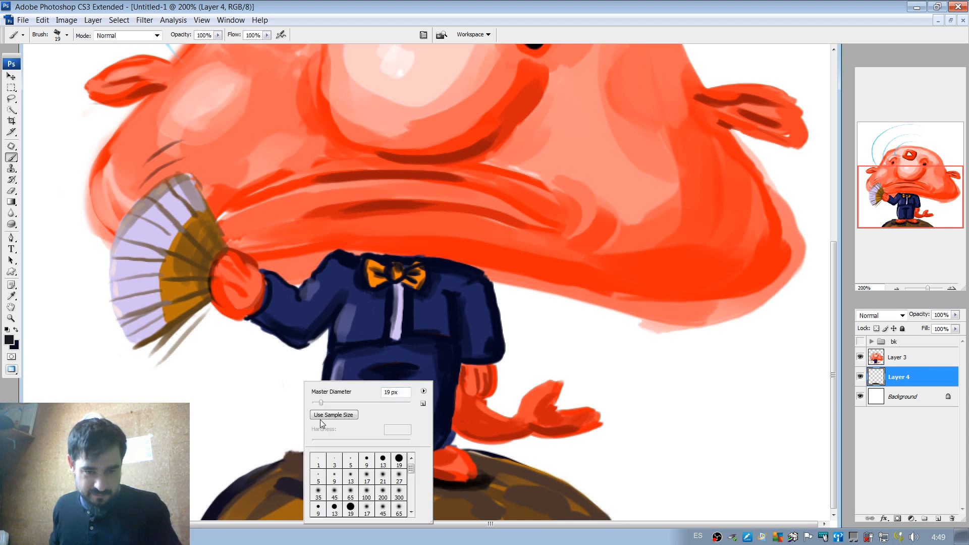
drag(319, 404, 316, 404)
click(277, 467)
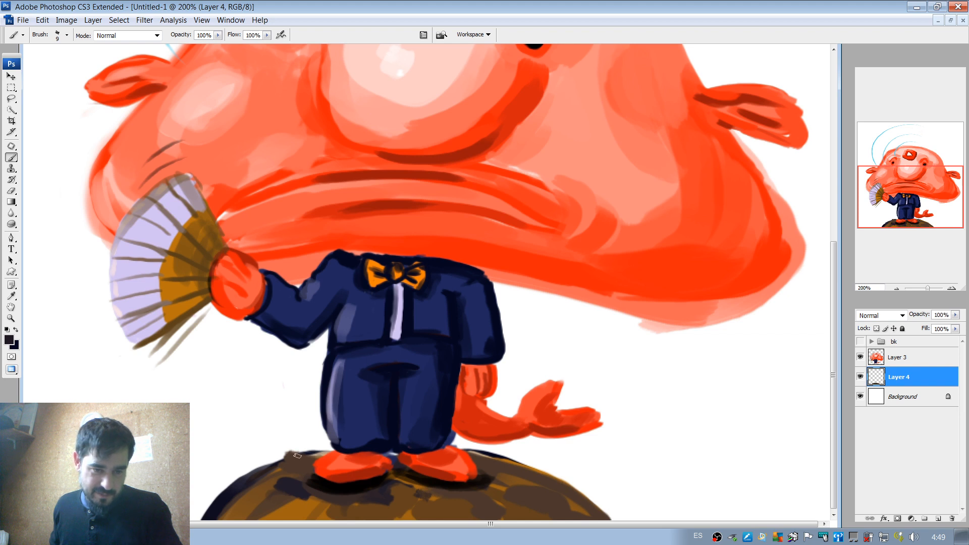
mouse_move(287, 454)
mouse_down()
mouse_move(341, 441)
mouse_move(327, 456)
mouse_move(307, 453)
mouse_move(320, 451)
mouse_move(256, 469)
mouse_up()
key(ctrl+z)
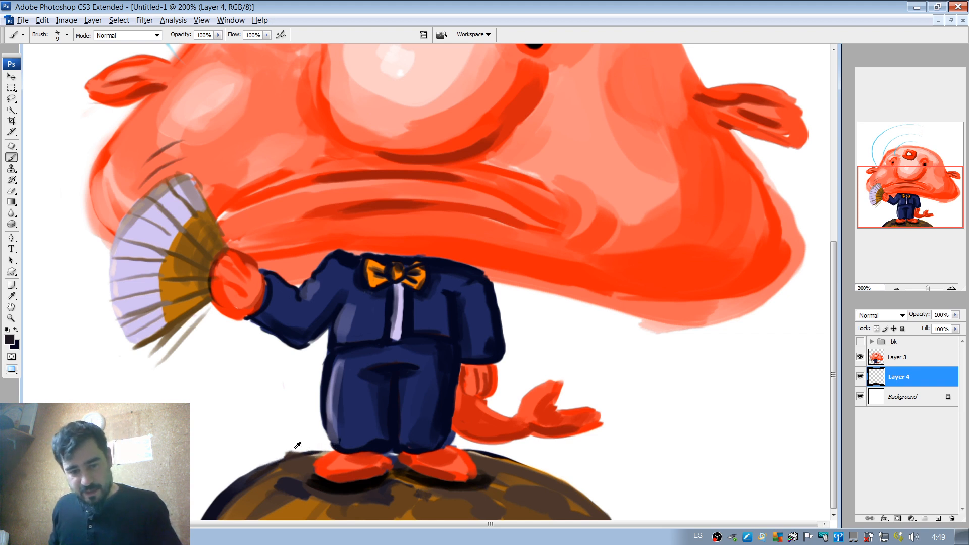
Erase the stray marks above the mound's upper-left edge with an 8 px eraser.
key(alt+e)
key(Escape)
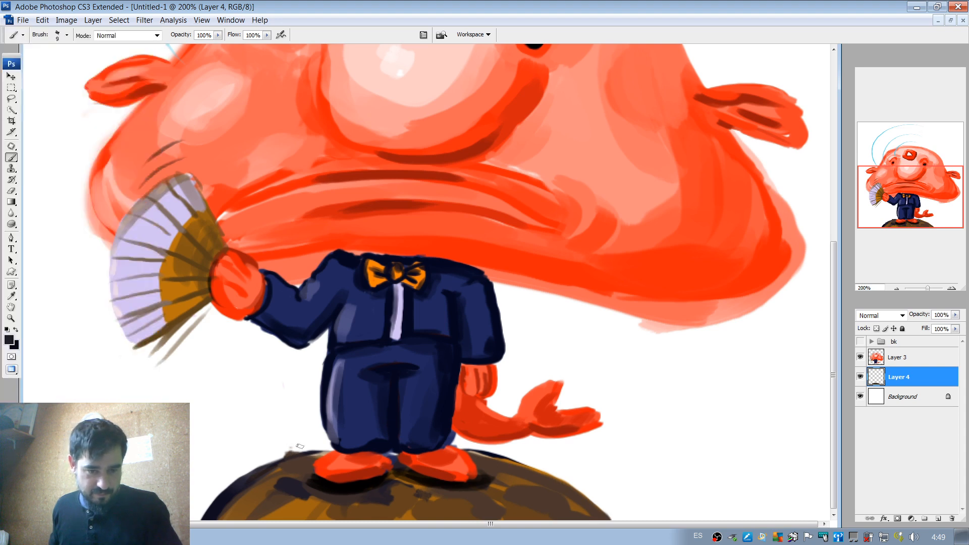
key(e)
right_click(287, 425)
click(304, 405)
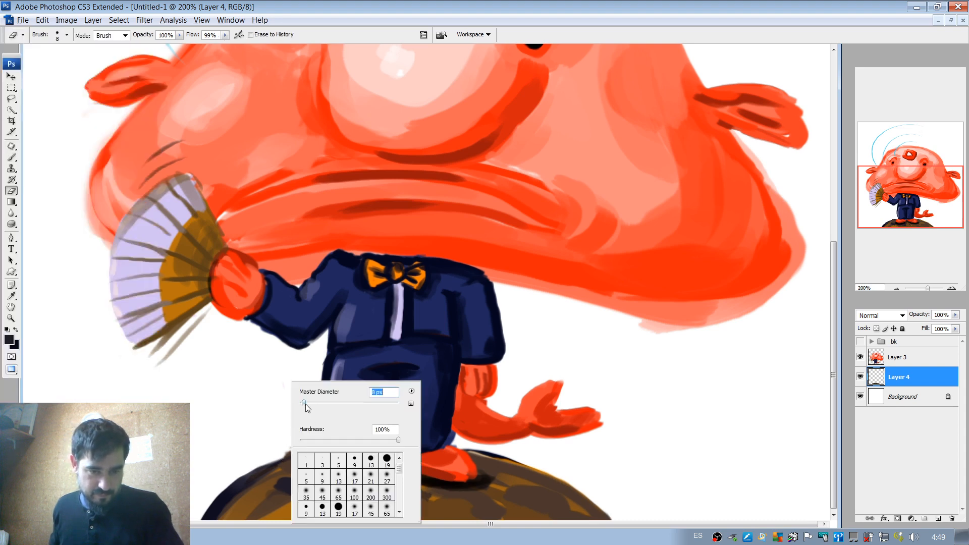
click(276, 432)
drag(305, 447, 295, 446)
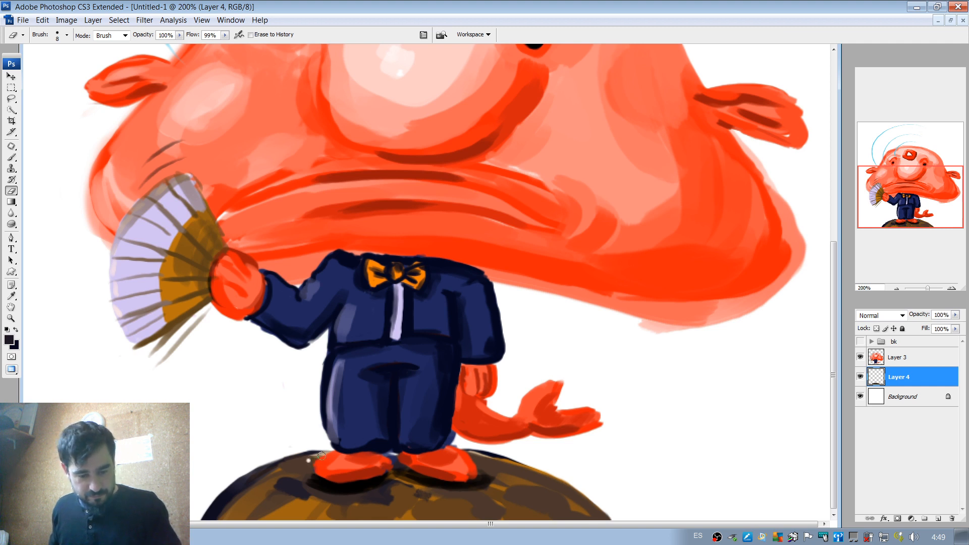
Retouch the mound's top edge beside the left foot with sampled dark brown and a 9 px brush.
key(b)
alt+click(307, 457)
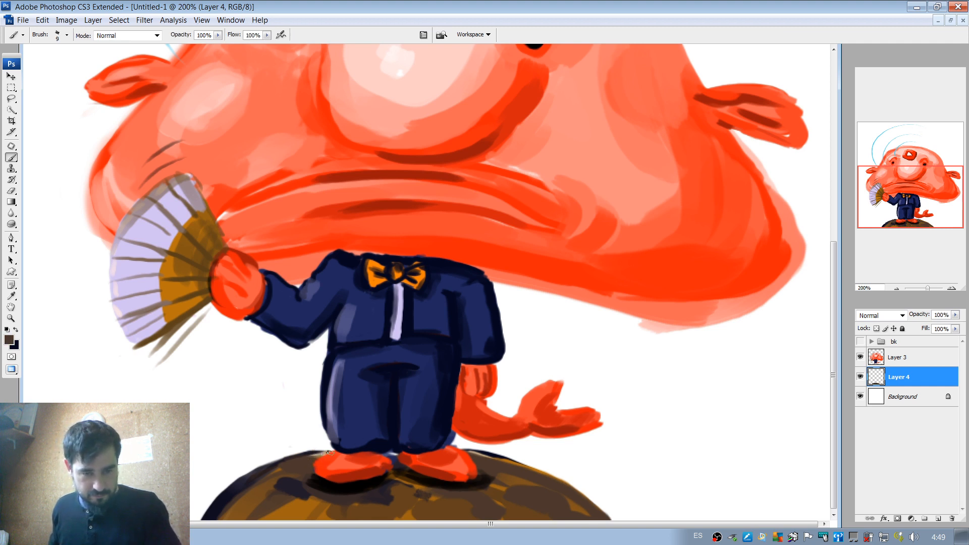
drag(329, 453, 296, 462)
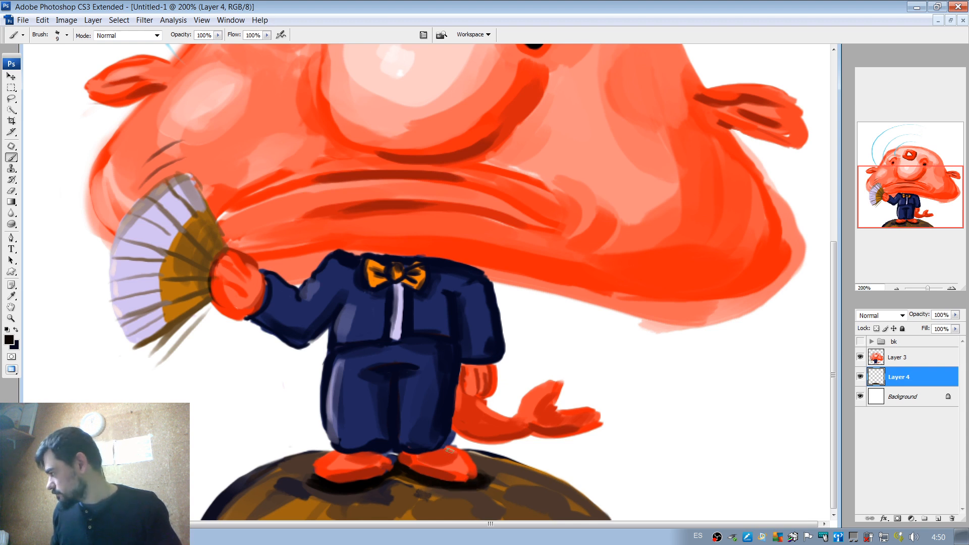
Extend the black shadows around and below both feet using a 23 px brush.
right_click(319, 459)
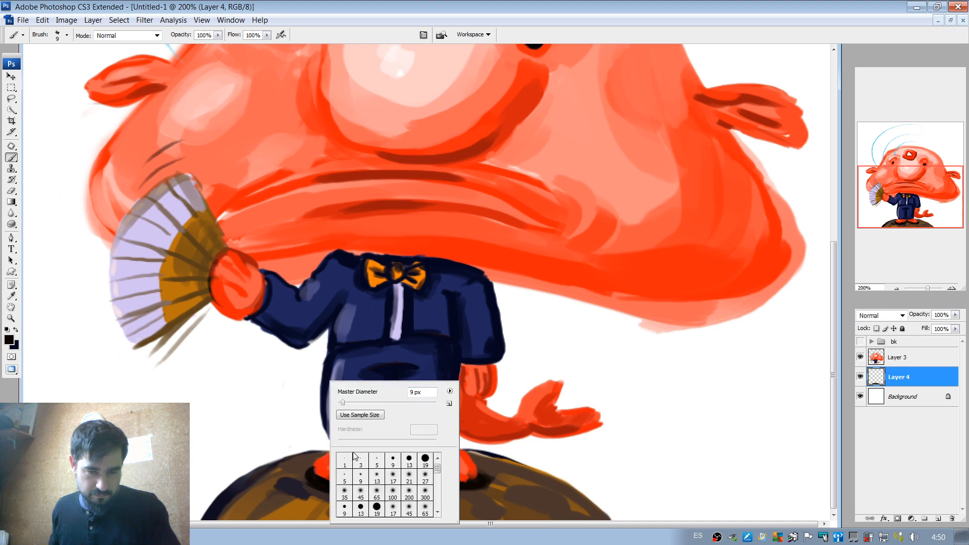
click(355, 404)
mouse_move(302, 483)
mouse_down()
mouse_move(303, 474)
mouse_move(341, 495)
mouse_up()
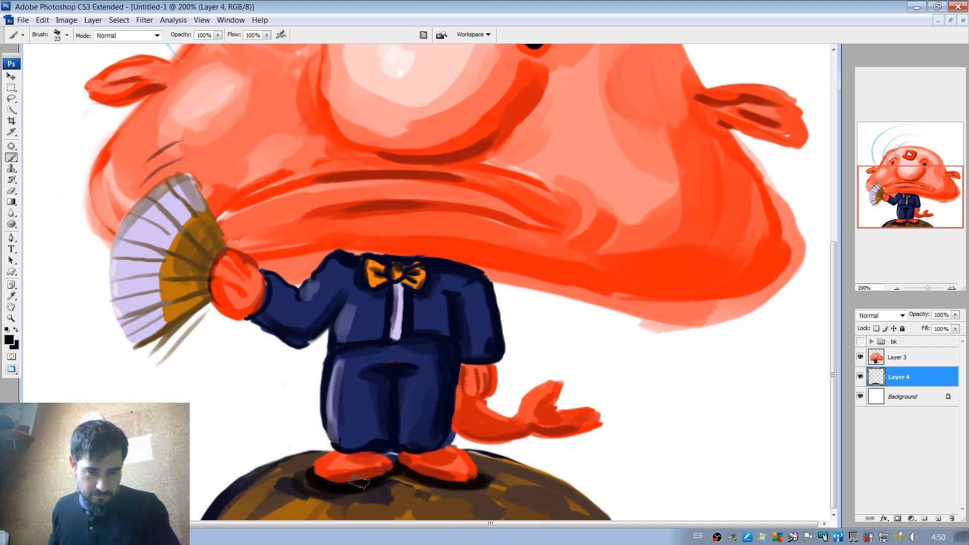
mouse_move(440, 485)
mouse_down()
mouse_move(495, 474)
mouse_move(493, 488)
mouse_up()
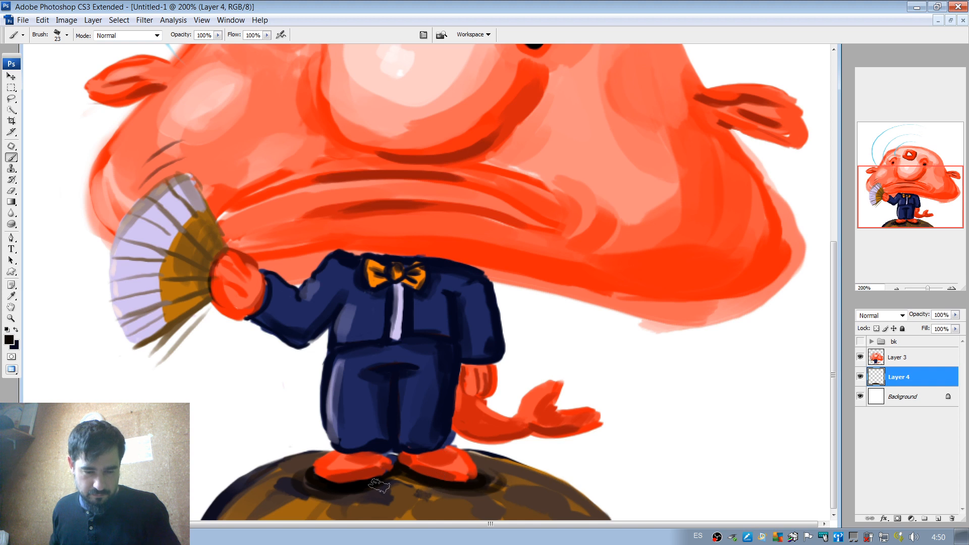
click(896, 288)
click(895, 287)
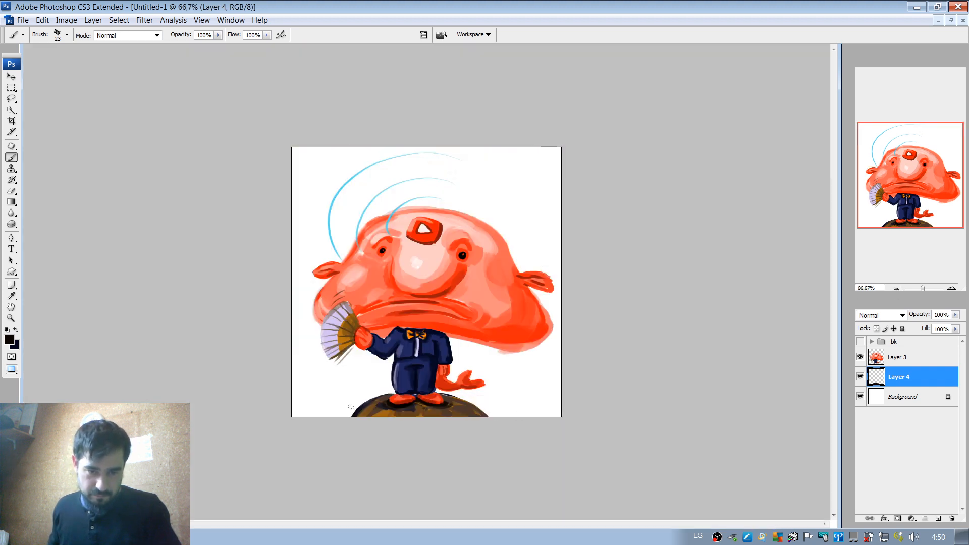
Retouch the mound's left edge with sampled dark brown using the 23 px brush, undoing the unwanted stroke.
alt+click(361, 411)
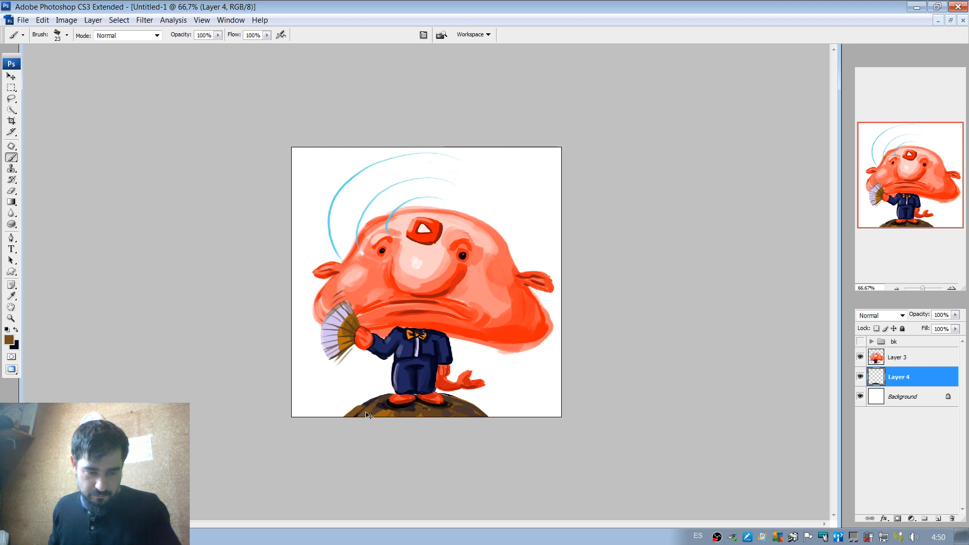
key(ctrl+z)
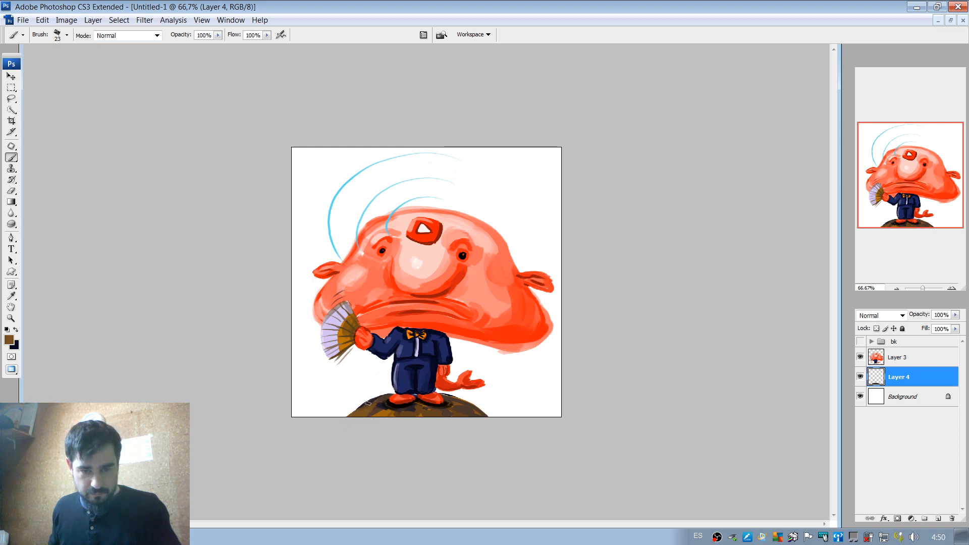
alt+click(367, 402)
drag(362, 405, 348, 416)
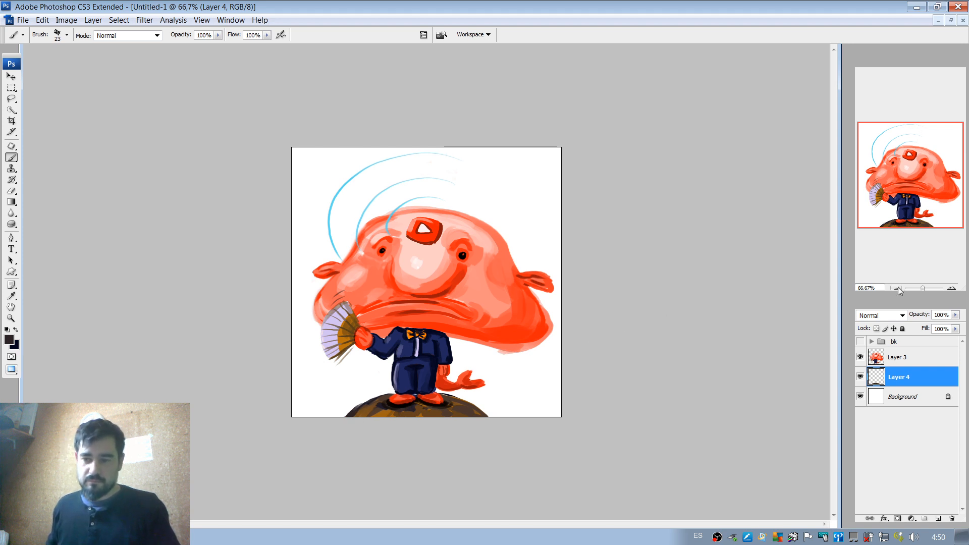
Add a new layer directly above the Background and set the brush colour to light green #95eb65.
click(911, 401)
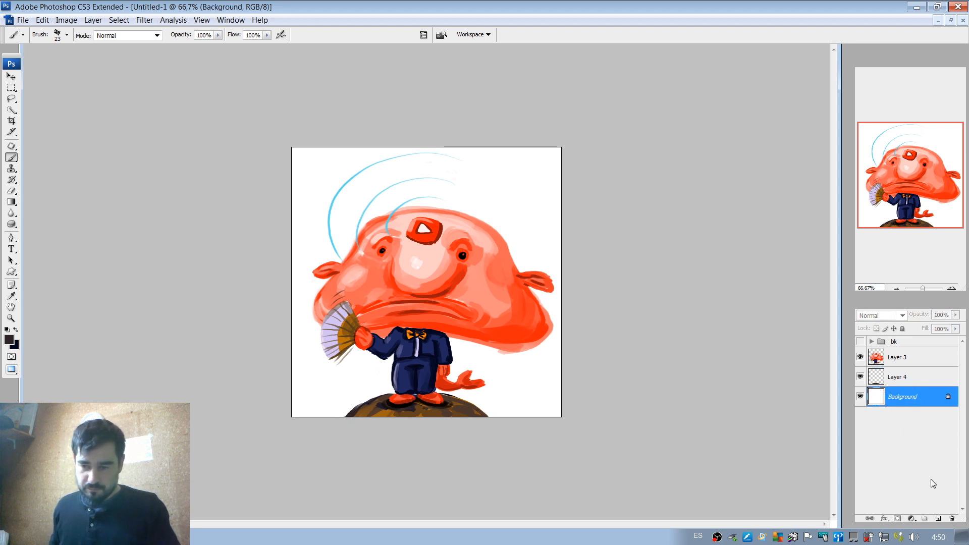
click(938, 518)
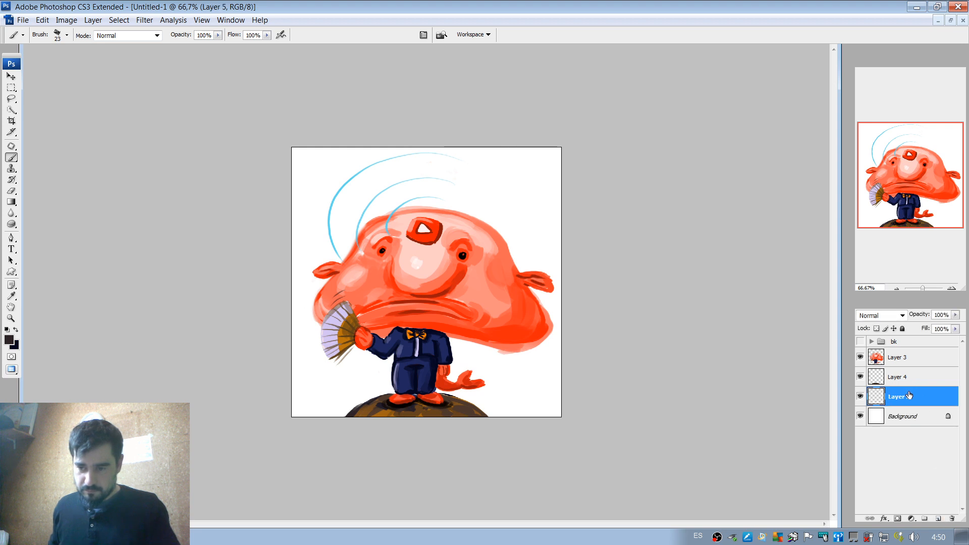
click(8, 341)
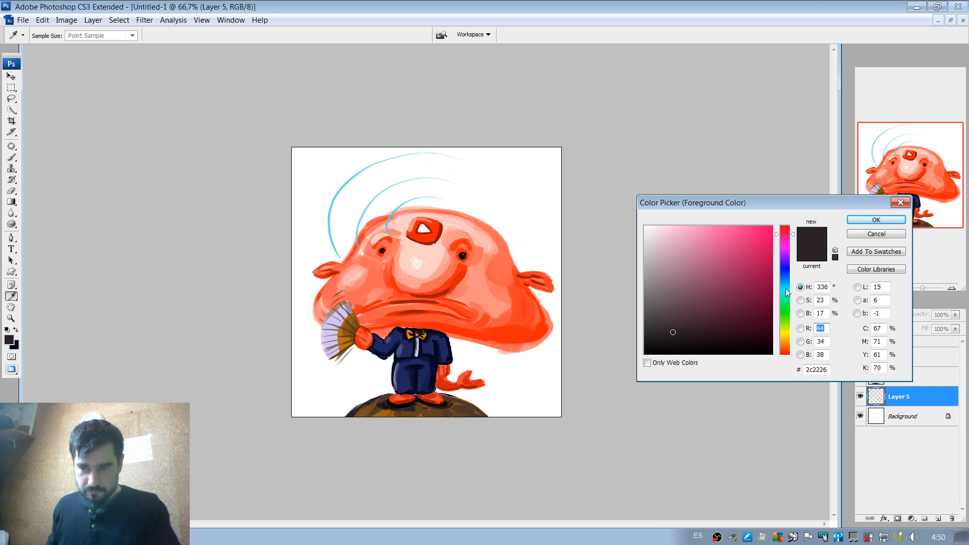
drag(785, 289, 787, 318)
click(717, 236)
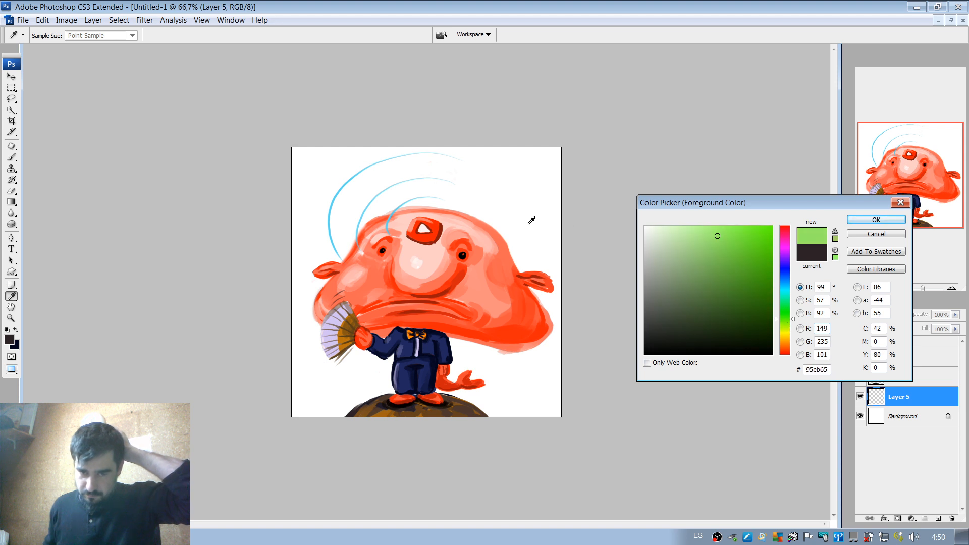
click(876, 220)
key(b)
Paint sweeping light green arcs behind the mound on both sides with a 78 px brush, undoing the first stroke.
right_click(514, 249)
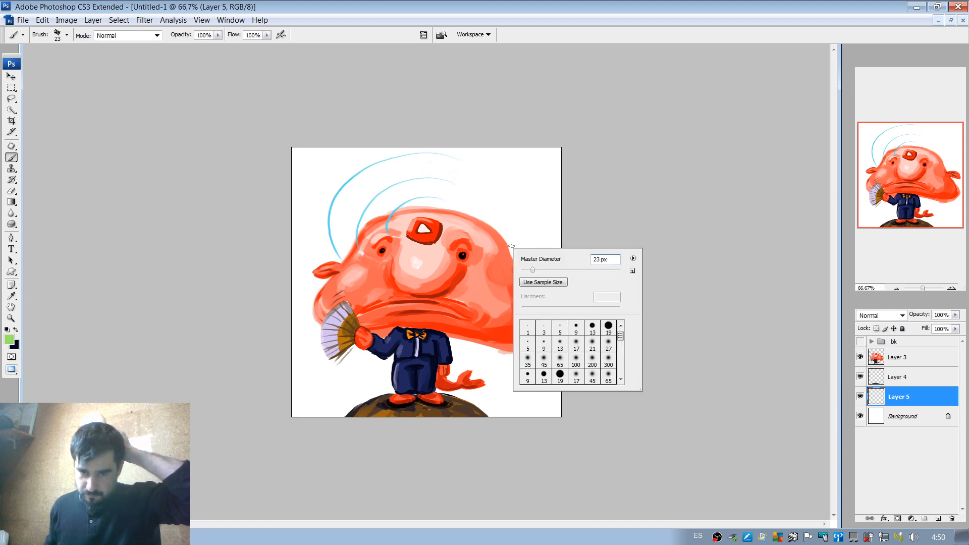
mouse_move(503, 230)
mouse_down()
mouse_move(427, 212)
mouse_move(445, 255)
mouse_move(384, 248)
mouse_move(437, 335)
mouse_up()
key(ctrl+z)
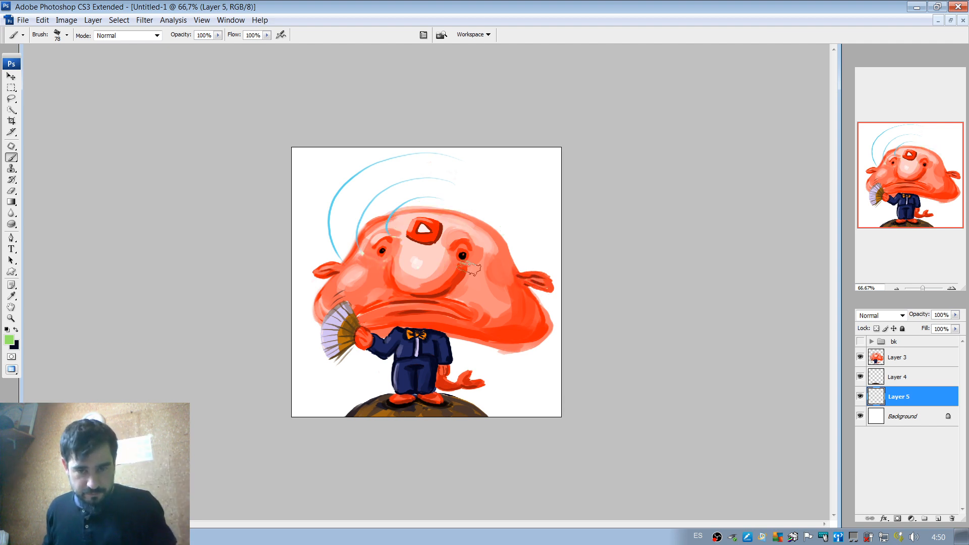
mouse_move(376, 402)
mouse_down()
mouse_move(406, 379)
mouse_move(362, 391)
mouse_move(407, 398)
mouse_move(431, 376)
mouse_move(525, 415)
mouse_up()
mouse_move(429, 379)
mouse_down()
mouse_move(512, 436)
mouse_move(495, 443)
mouse_move(528, 418)
mouse_move(335, 445)
mouse_up()
mouse_move(402, 370)
mouse_down()
mouse_move(328, 394)
mouse_move(312, 421)
mouse_up()
mouse_move(395, 377)
mouse_down()
mouse_move(305, 404)
mouse_move(302, 420)
mouse_up()
drag(457, 354, 570, 408)
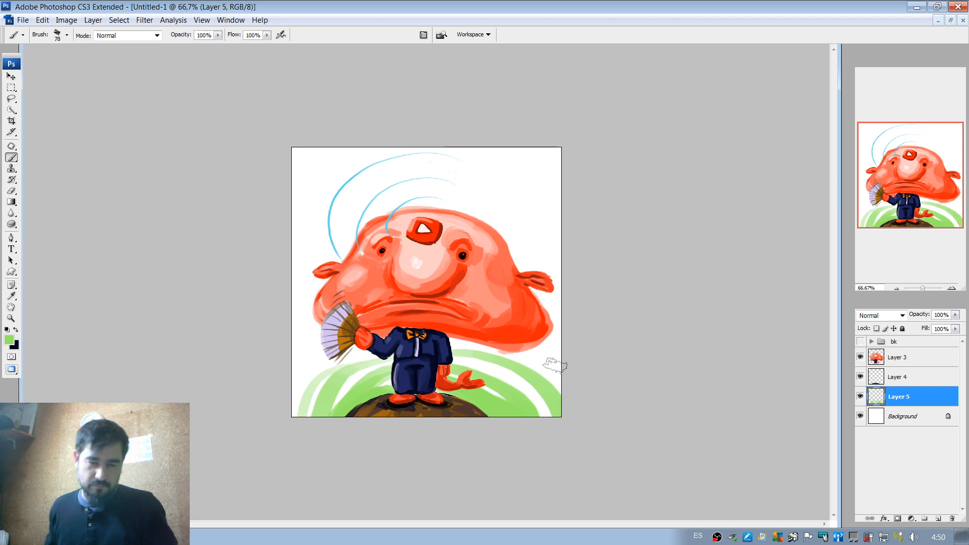
drag(305, 387, 298, 418)
drag(518, 360, 571, 404)
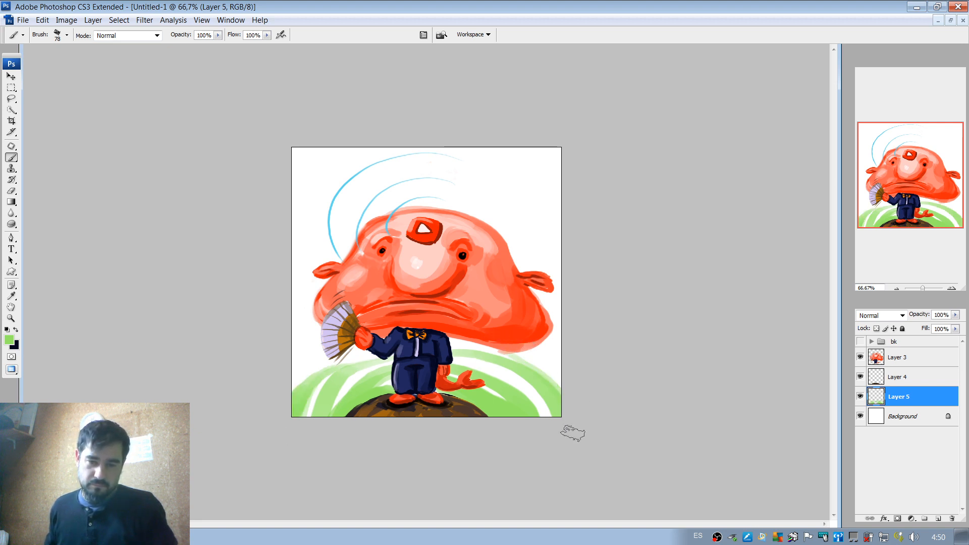
drag(495, 375, 546, 419)
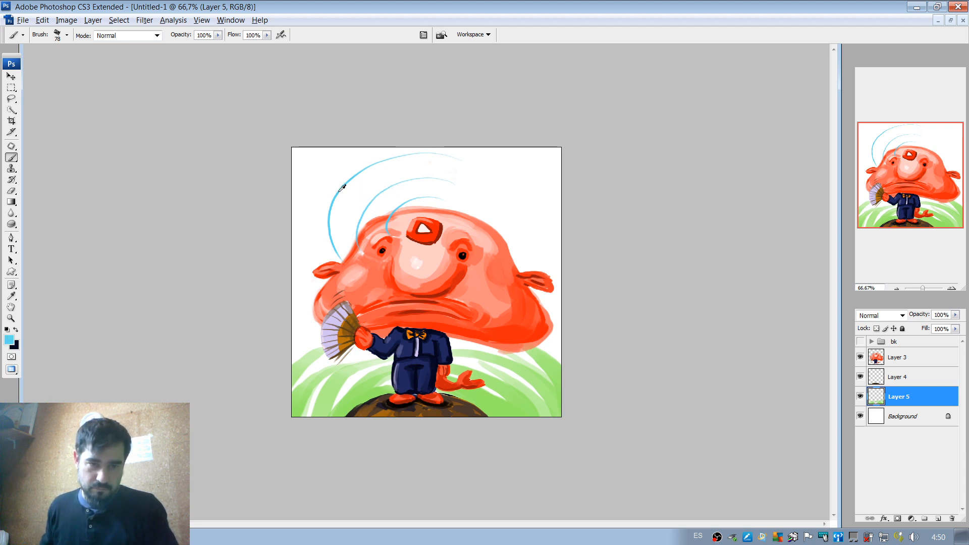
Add a new layer above Layer 3 and paint a broad light blue stroke along the outer arc over the head, undoing failed tries.
click(936, 518)
drag(901, 396, 901, 350)
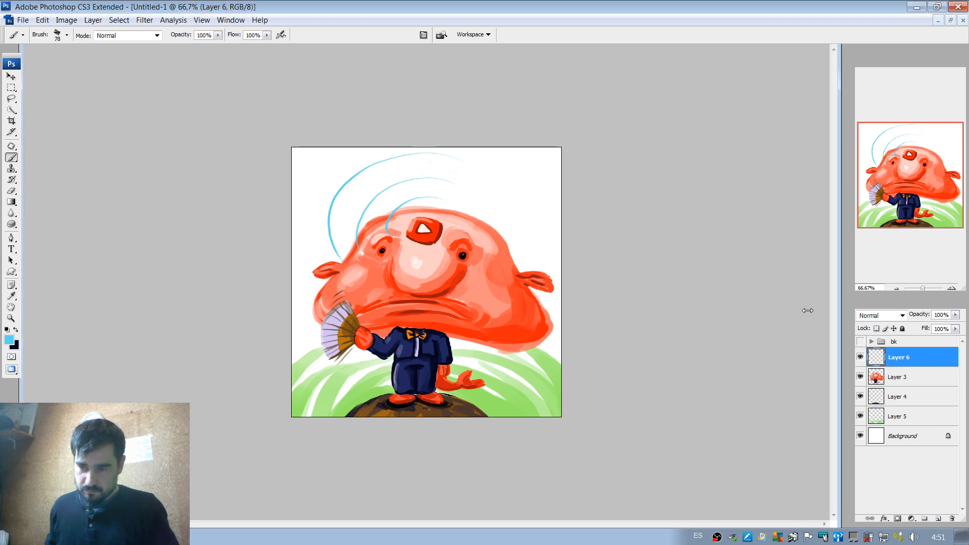
drag(412, 149, 333, 245)
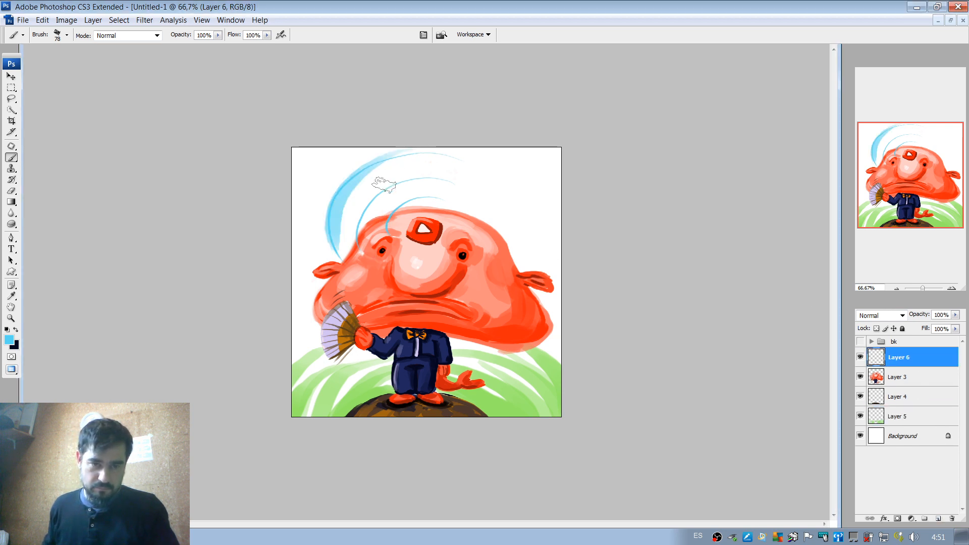
key(ctrl+z)
drag(426, 159, 306, 255)
key(ctrl+z)
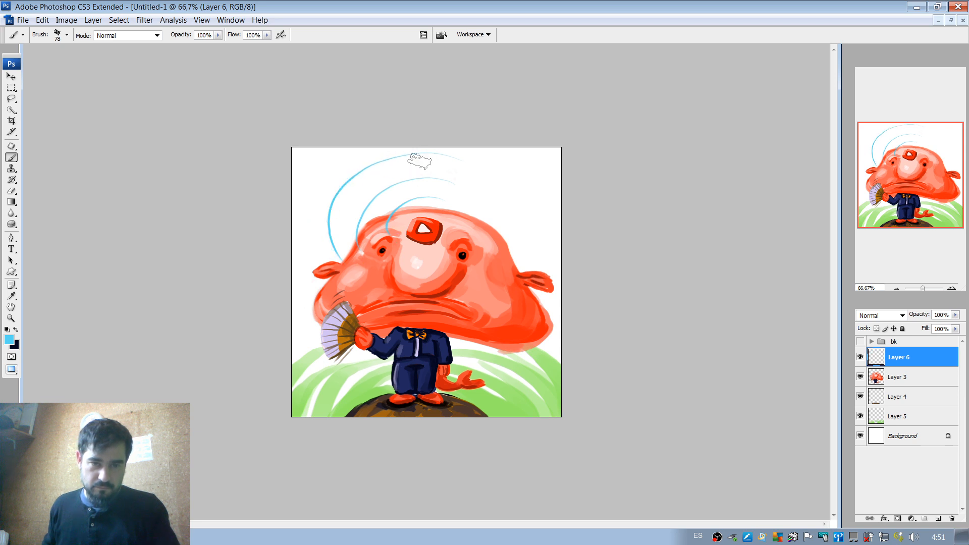
drag(423, 158, 340, 245)
key(ctrl+z)
mouse_move(425, 158)
mouse_down()
mouse_move(368, 169)
mouse_move(340, 248)
mouse_up()
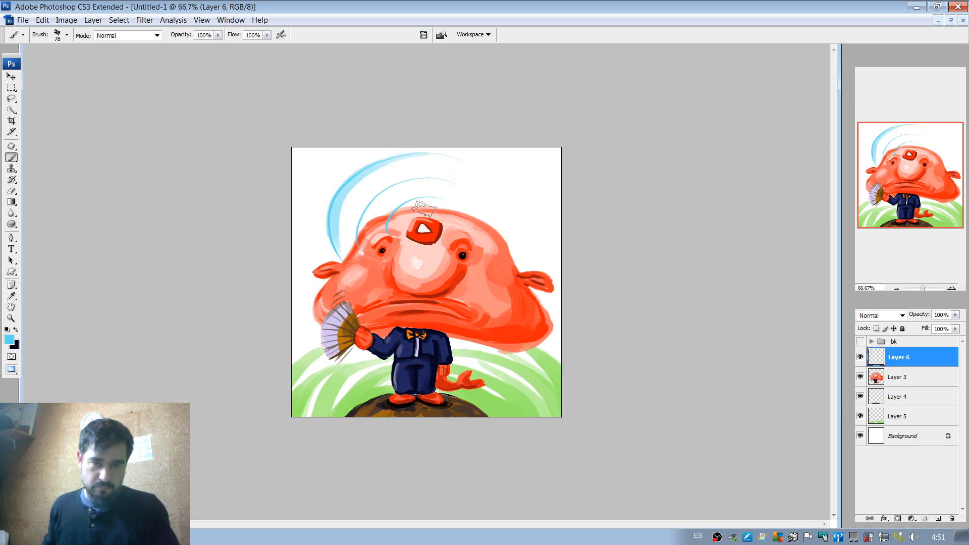
Paint broad light blue strokes along the two inner arcs over the head, redoing the first attempt.
drag(424, 180, 360, 230)
key(ctrl+z)
drag(415, 178, 354, 240)
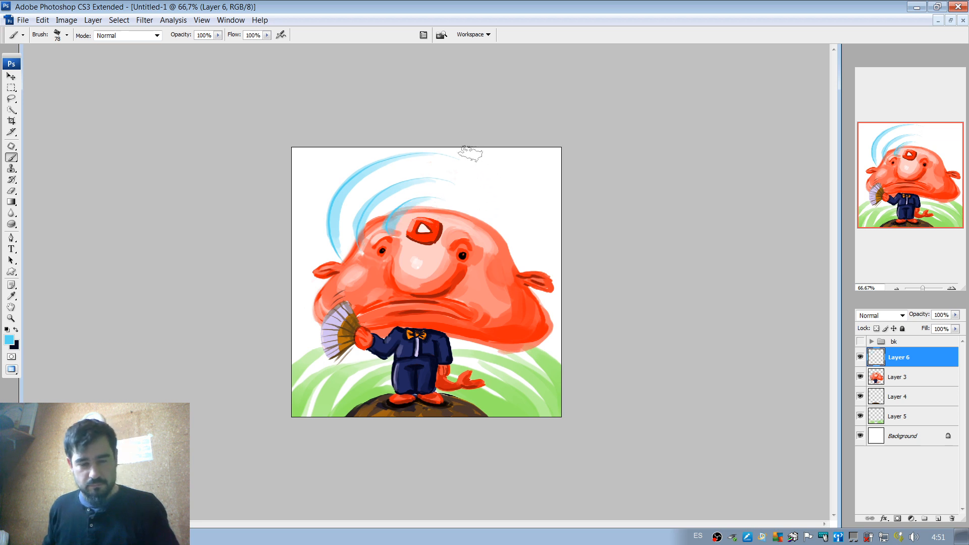
click(896, 290)
click(898, 287)
click(900, 287)
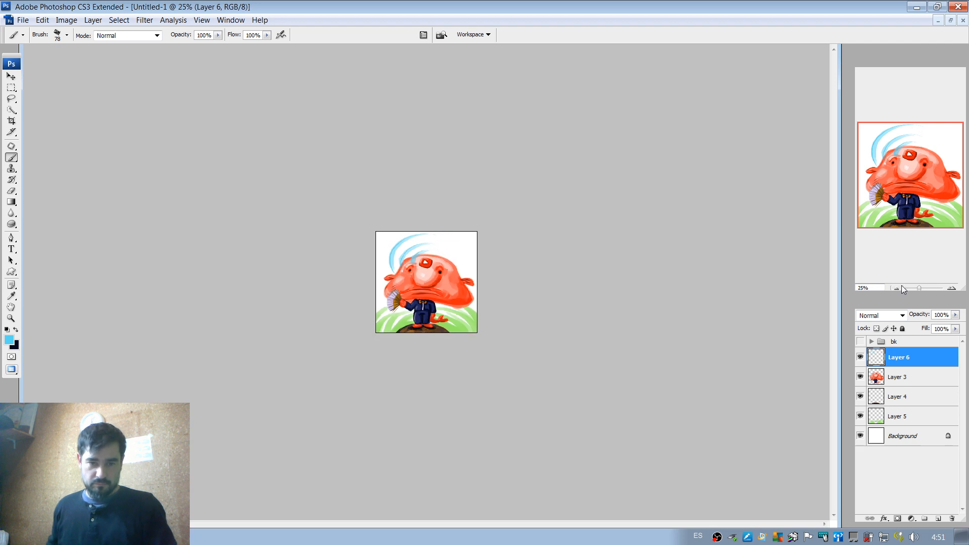
click(899, 290)
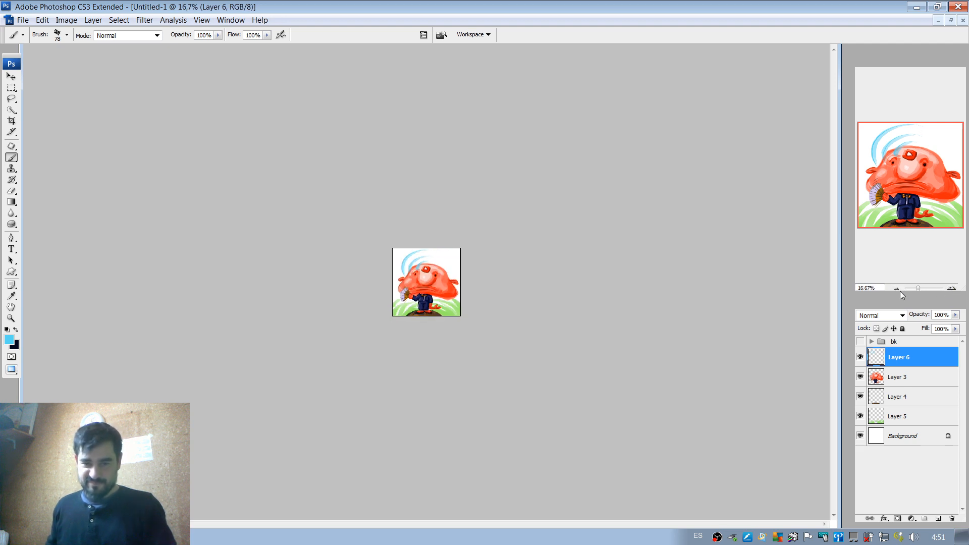
click(953, 288)
click(953, 288)
click(952, 288)
click(953, 288)
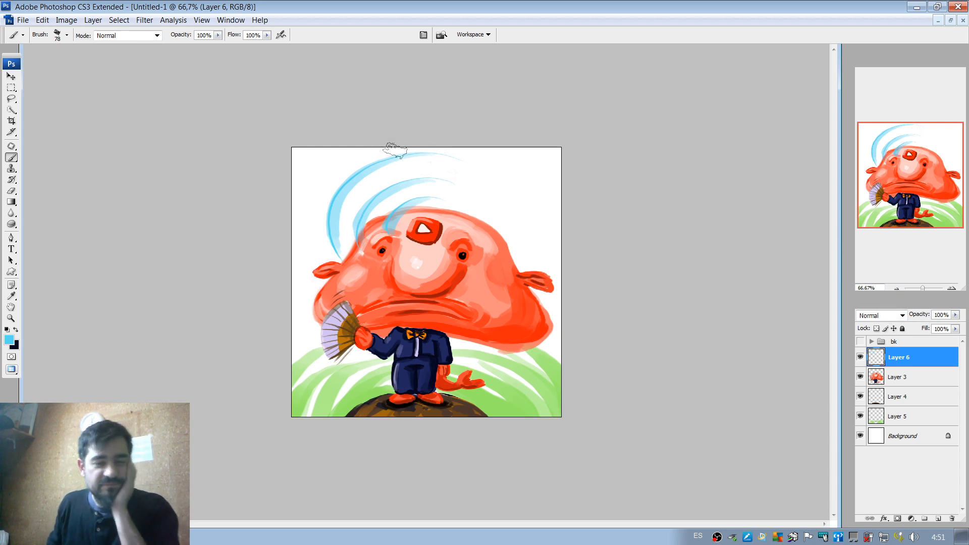
Set the brush to 14 px and the foreground colour to dark green #266602.
alt+click(545, 404)
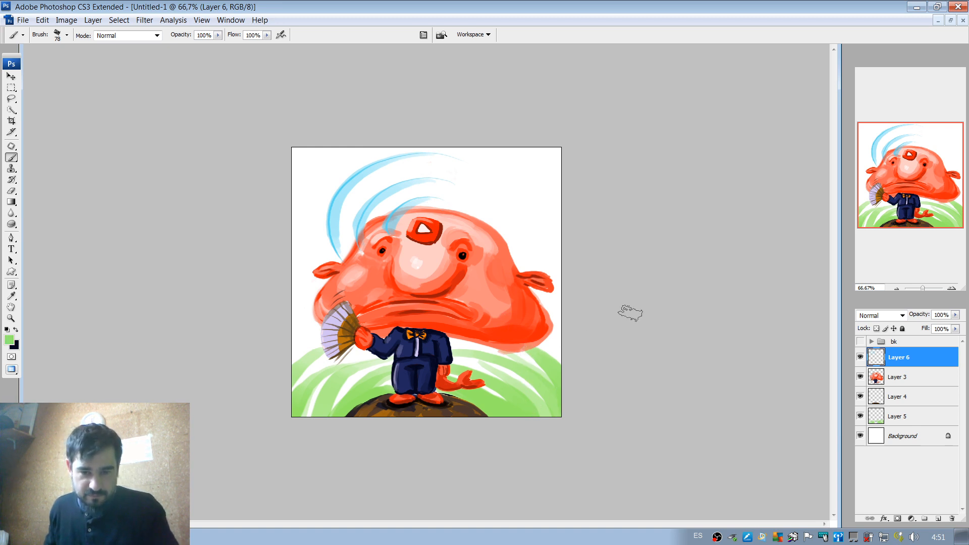
right_click(507, 338)
click(527, 359)
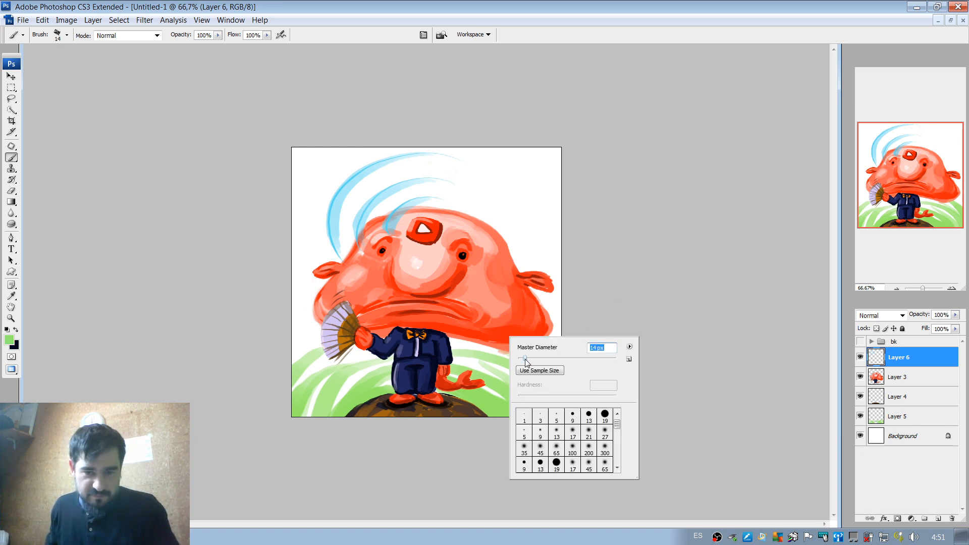
click(10, 341)
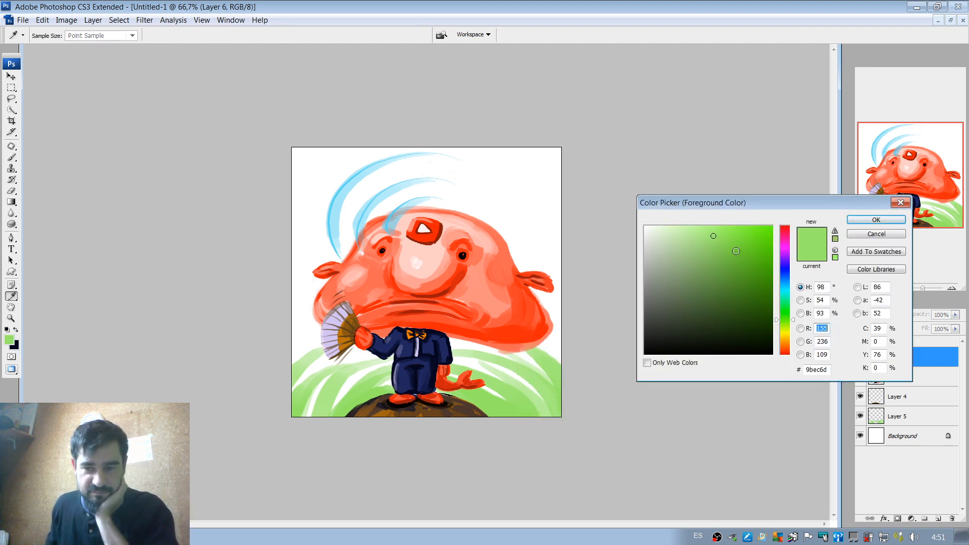
click(757, 303)
click(876, 219)
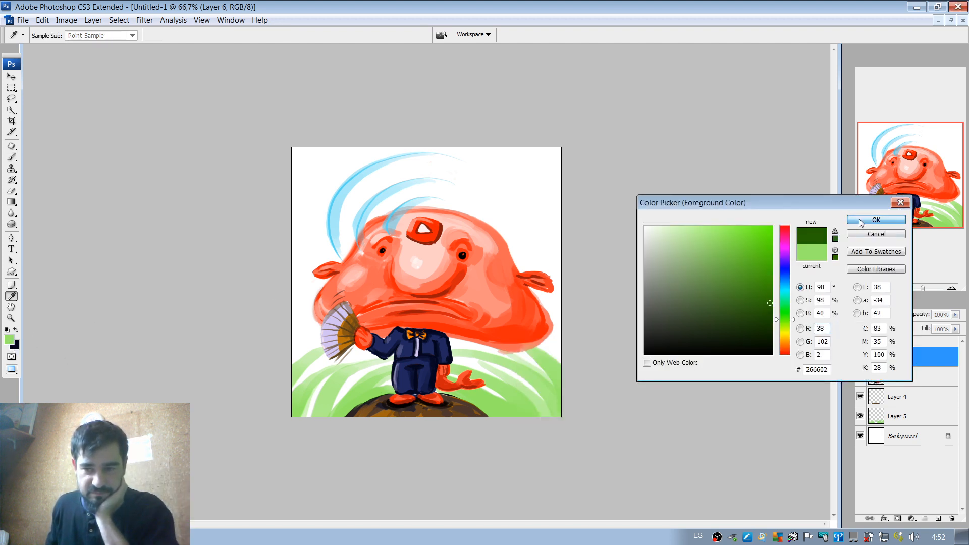
Sign the painting in its lower-right corner with a 5 px dark green brush and small dots, undoing the initial 14 px stroke.
click(952, 288)
click(952, 289)
click(913, 214)
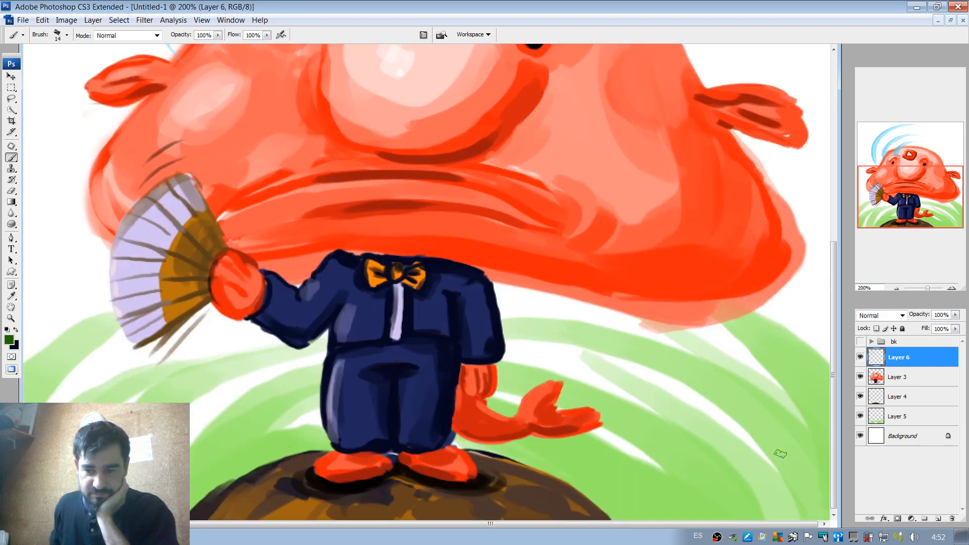
mouse_move(781, 453)
mouse_down()
mouse_move(772, 497)
mouse_move(794, 512)
mouse_up()
key(ctrl+z)
right_click(768, 406)
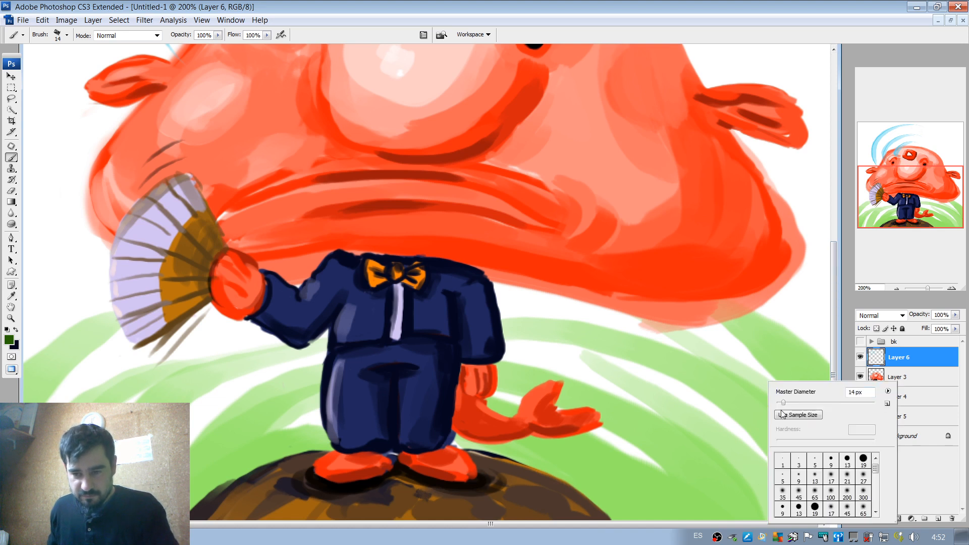
drag(781, 402, 778, 402)
key(Return)
mouse_move(789, 451)
mouse_down()
mouse_move(757, 468)
mouse_move(770, 502)
mouse_move(817, 465)
mouse_up()
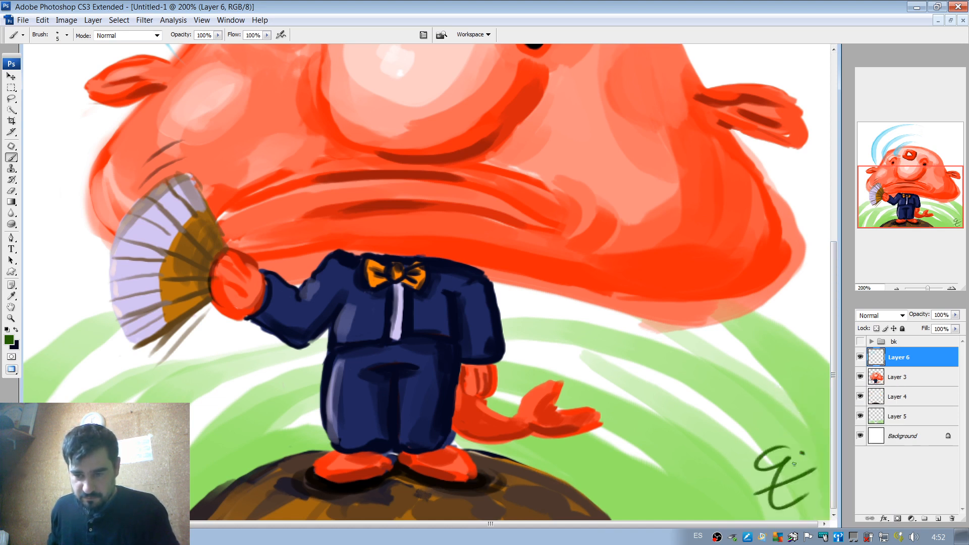
click(794, 464)
click(806, 463)
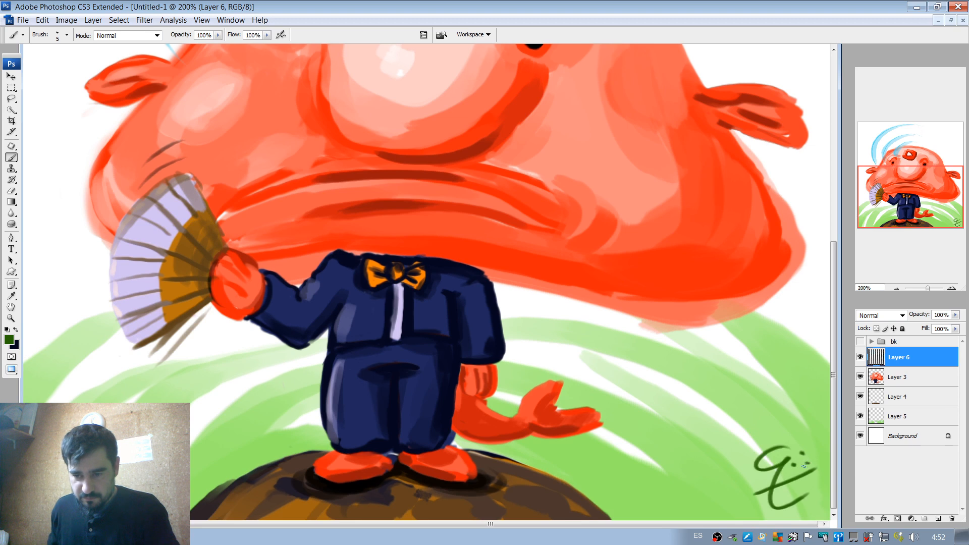
click(897, 288)
click(898, 287)
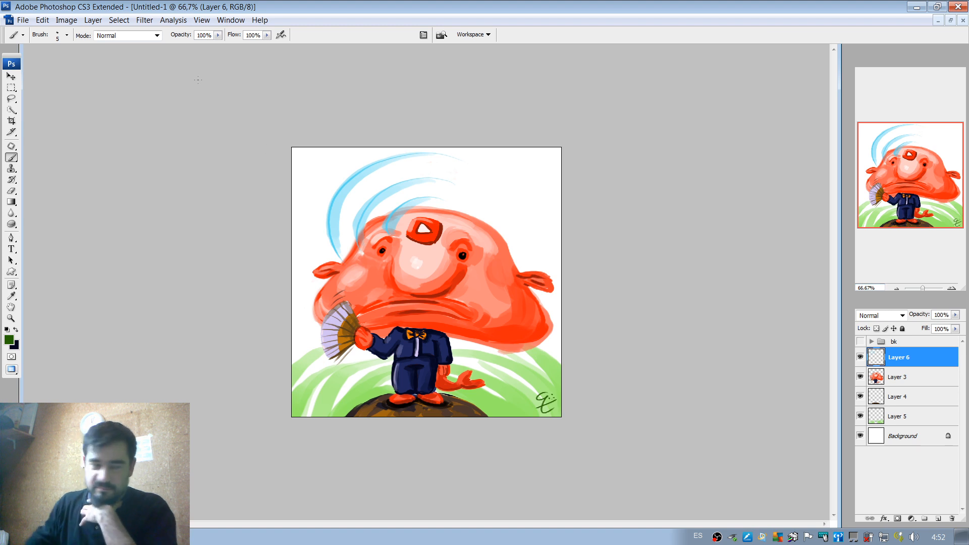
Save the painting as Lorx_blobfish.psd in the live painting profiles folder, keeping layers and maximum compatibility.
click(23, 19)
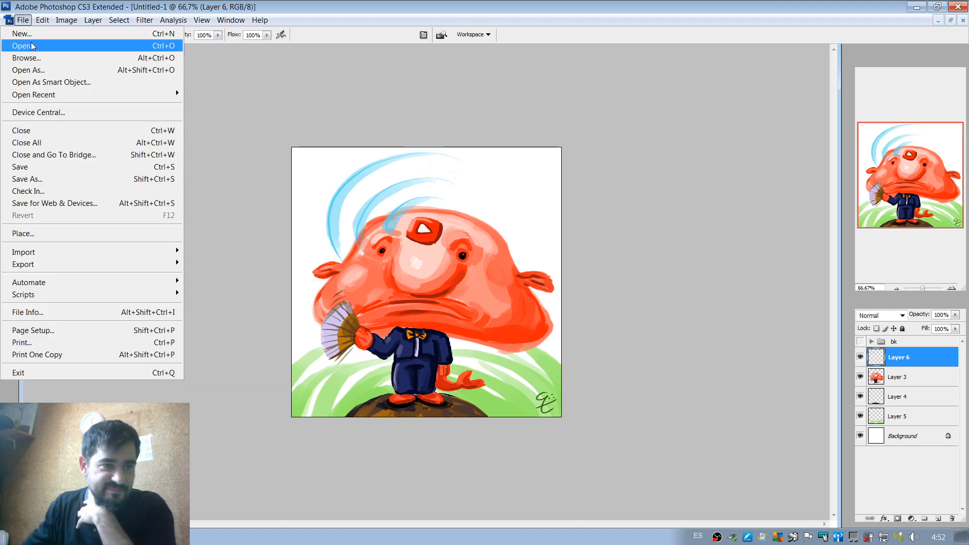
click(35, 164)
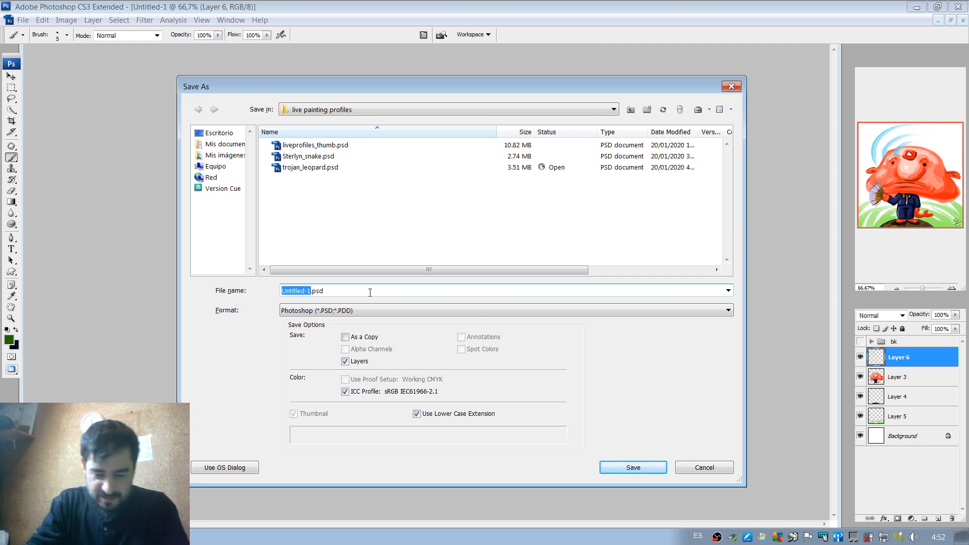
text(Lorx_)
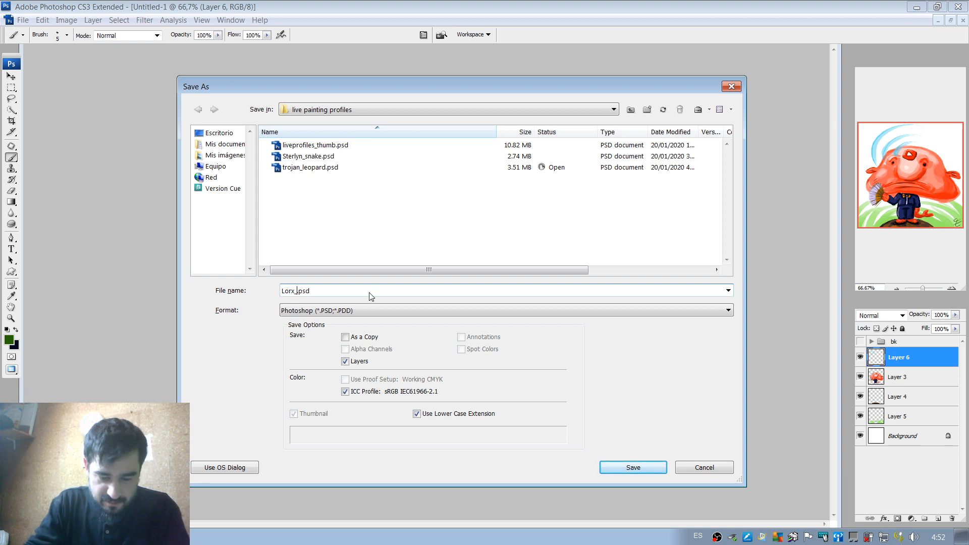
text(blobfish)
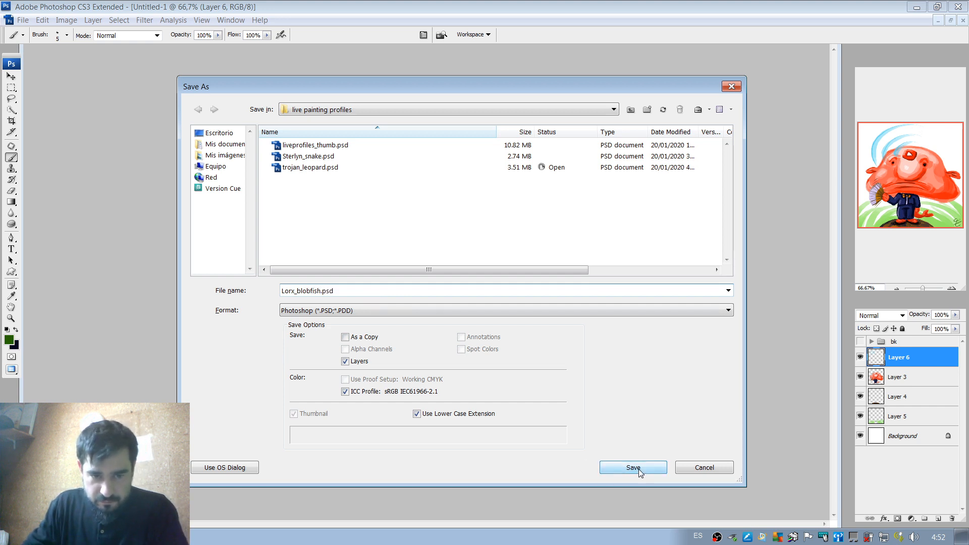
click(638, 469)
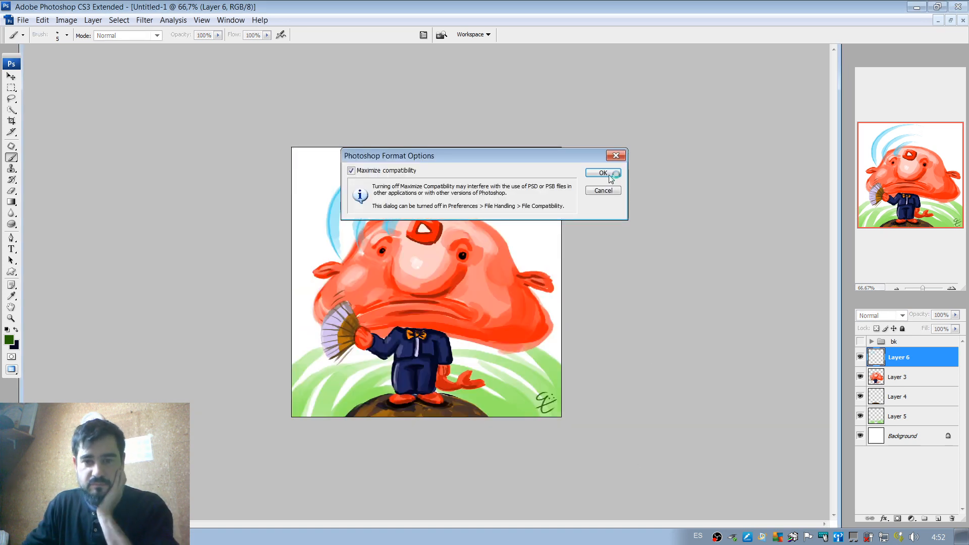
click(603, 173)
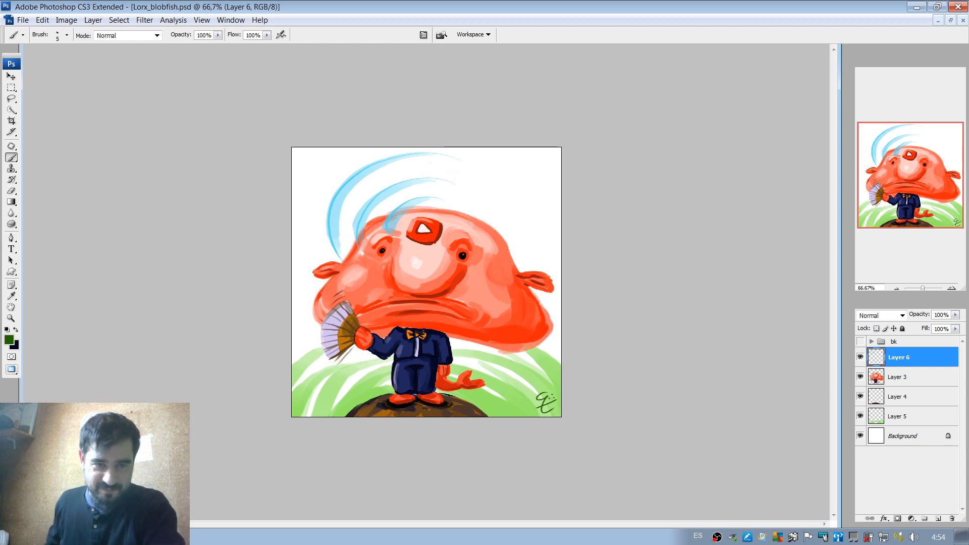
Export the painting for web as Lorx_blobfish.png, a PNG-24 without transparency, into the live painting profiles folder.
click(953, 289)
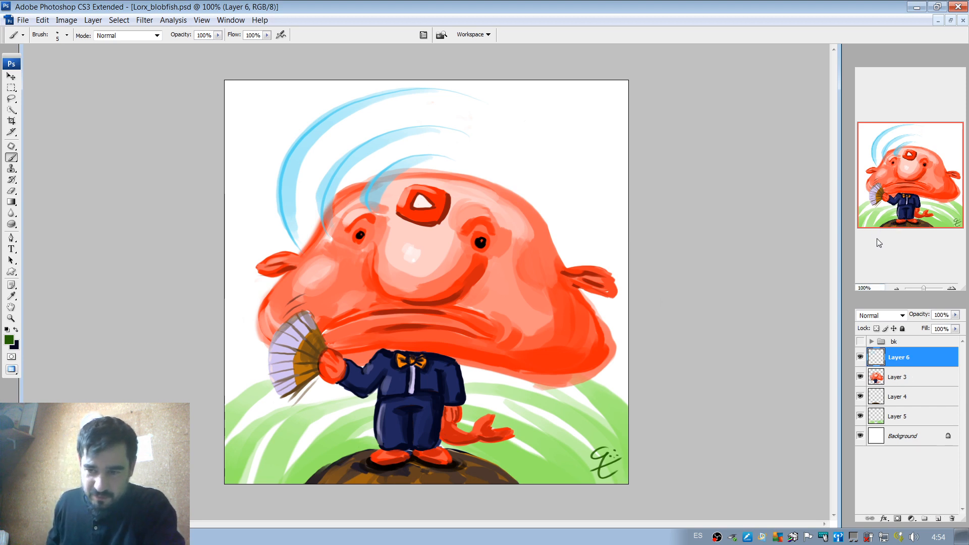
click(897, 289)
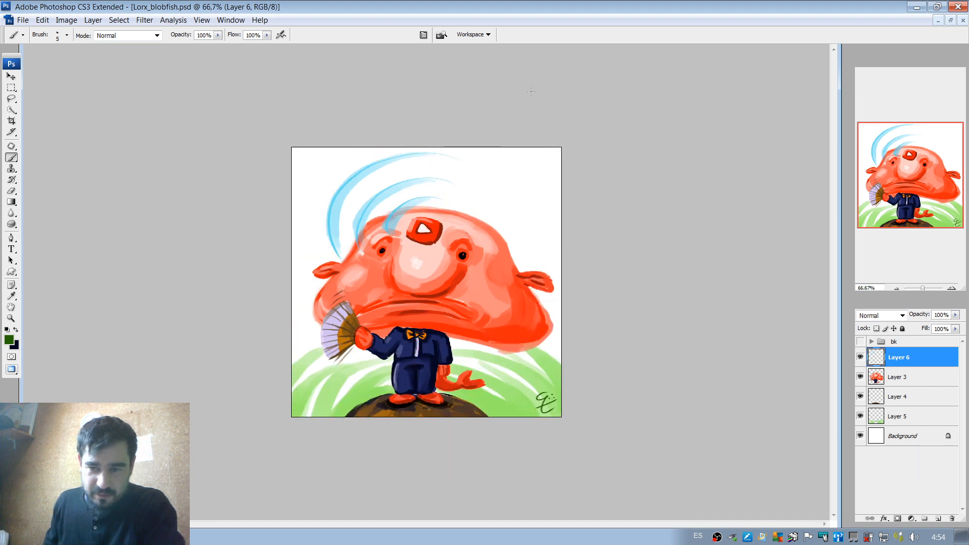
click(23, 20)
click(86, 204)
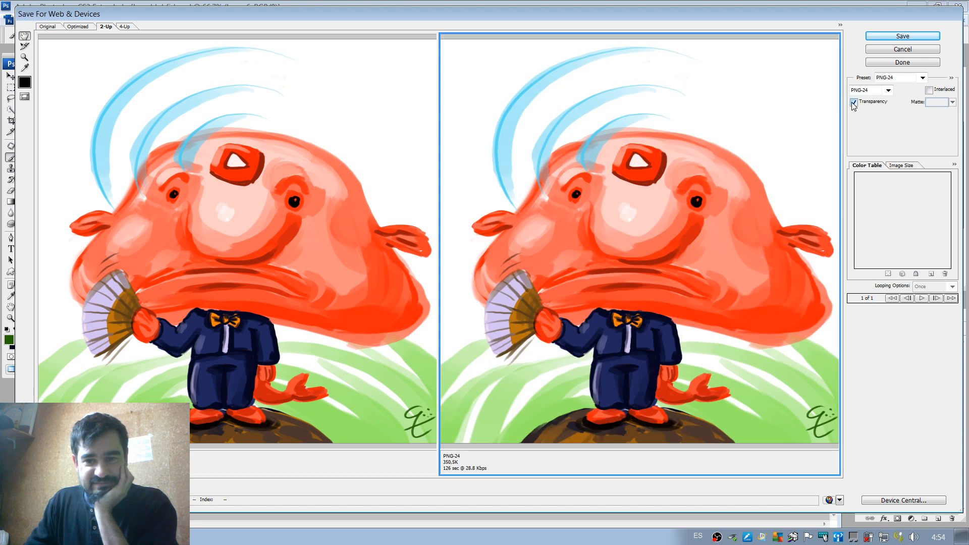
click(854, 103)
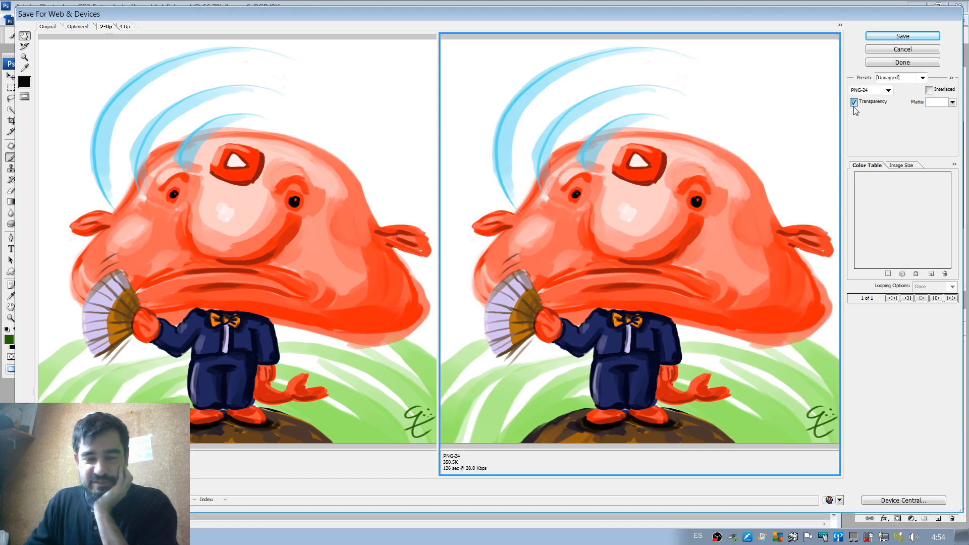
click(853, 103)
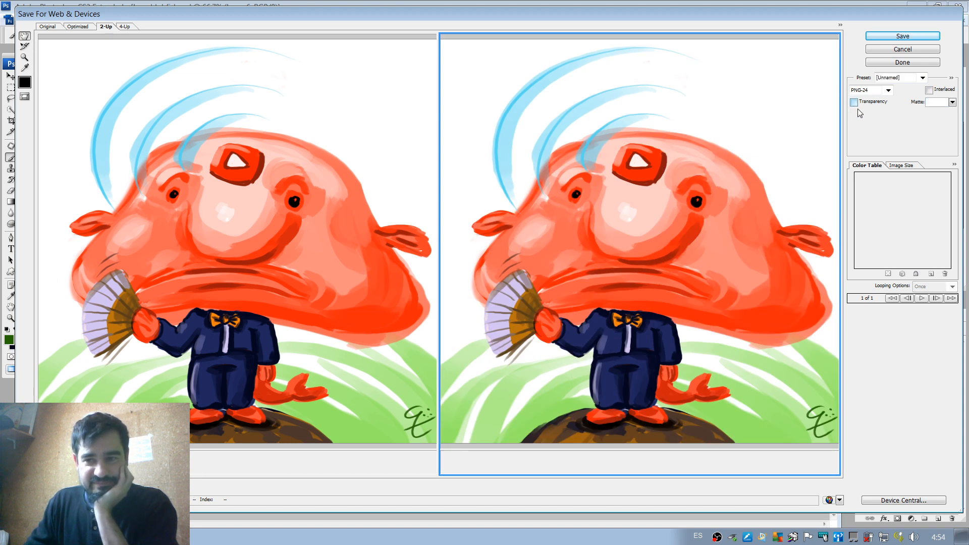
click(897, 37)
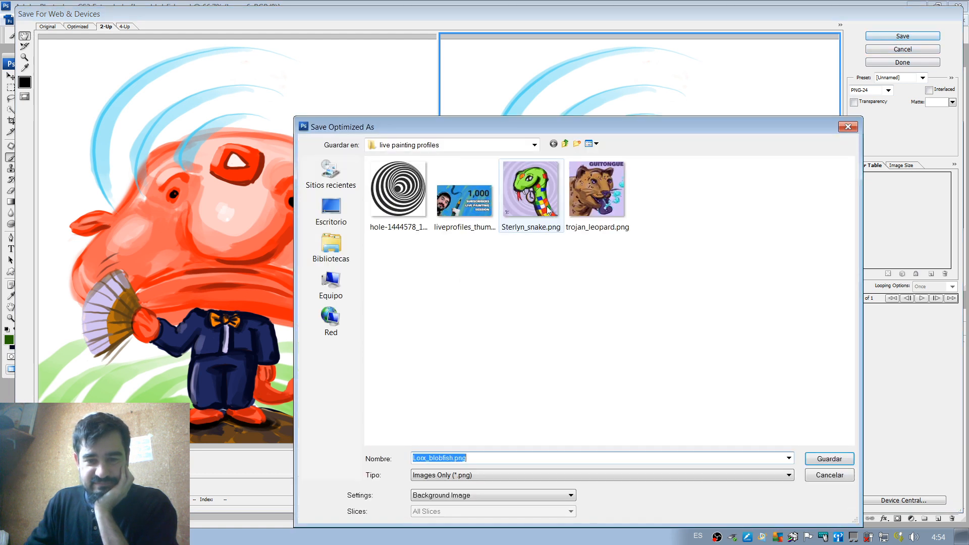
click(507, 459)
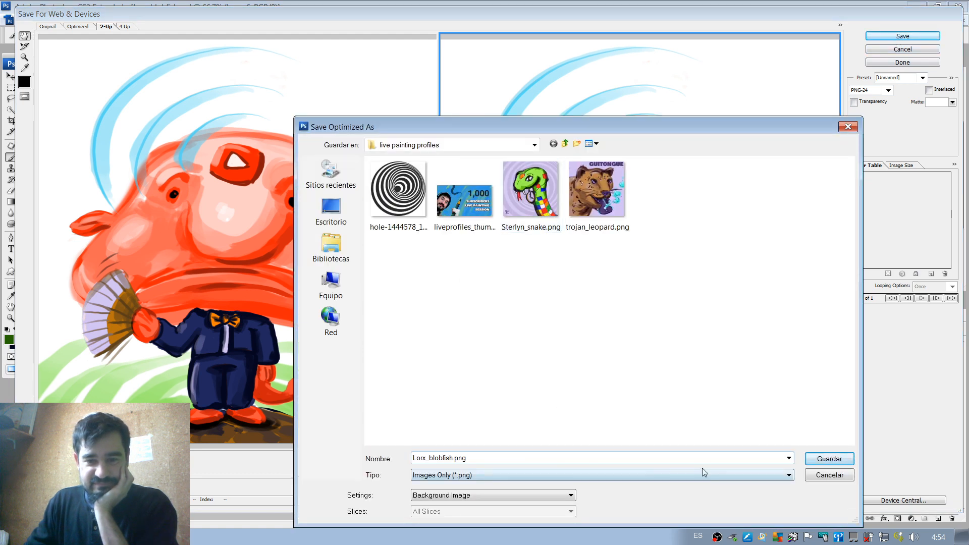
click(837, 462)
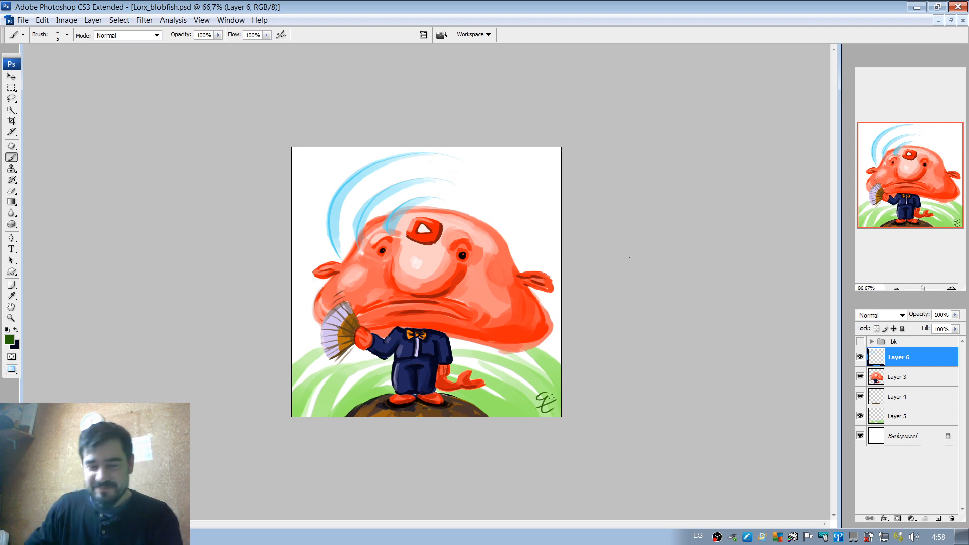
Restore the maximized painting to a floating window and hide the guitongue text layer in trojan_leopard.psd.
click(951, 20)
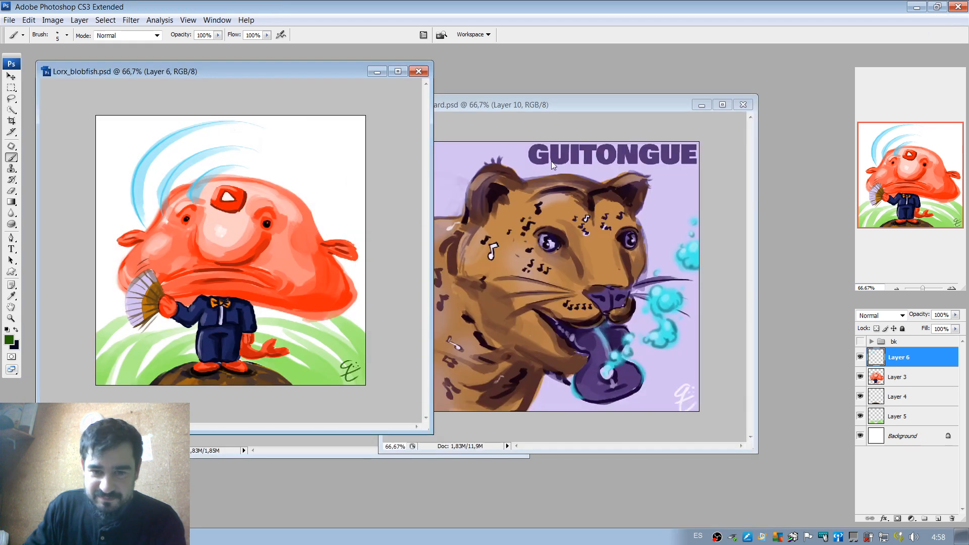
click(608, 107)
click(859, 346)
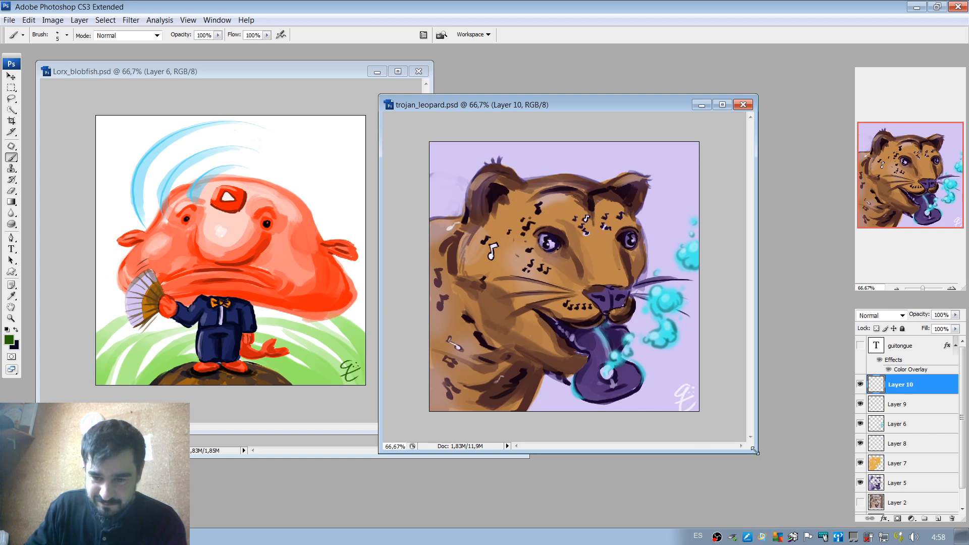
Shrink the leopard, blobfish and snake windows around their paintings and arrange them with the snake in front, between the other two.
drag(754, 452, 675, 391)
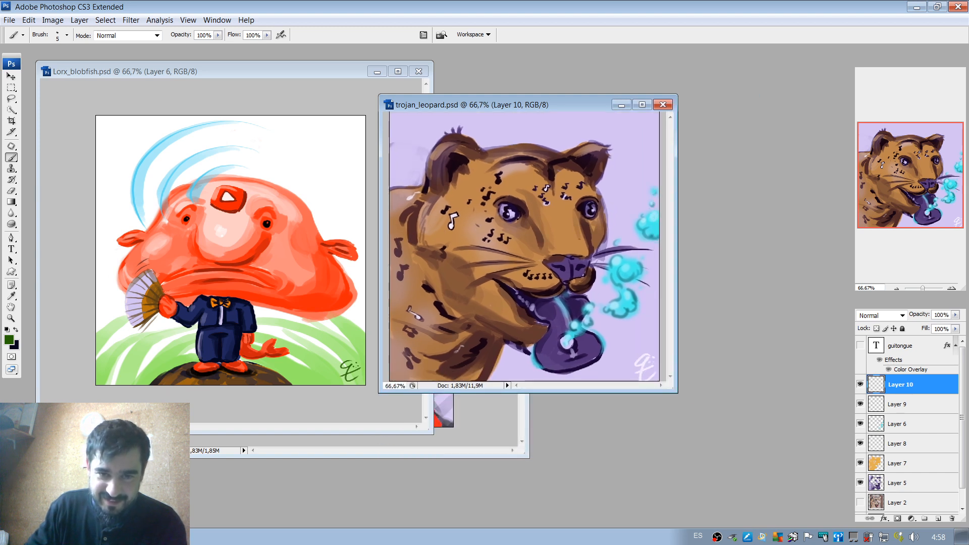
click(663, 105)
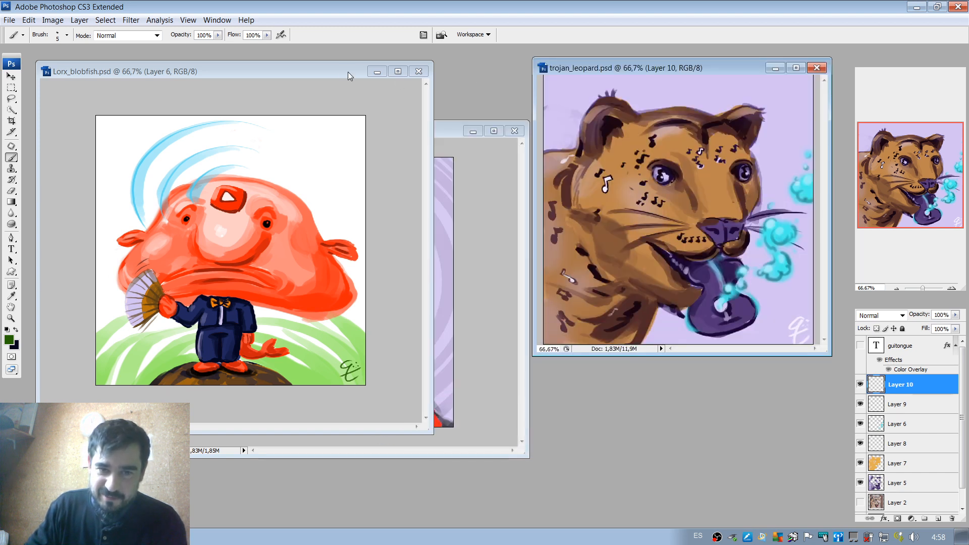
drag(428, 431, 331, 361)
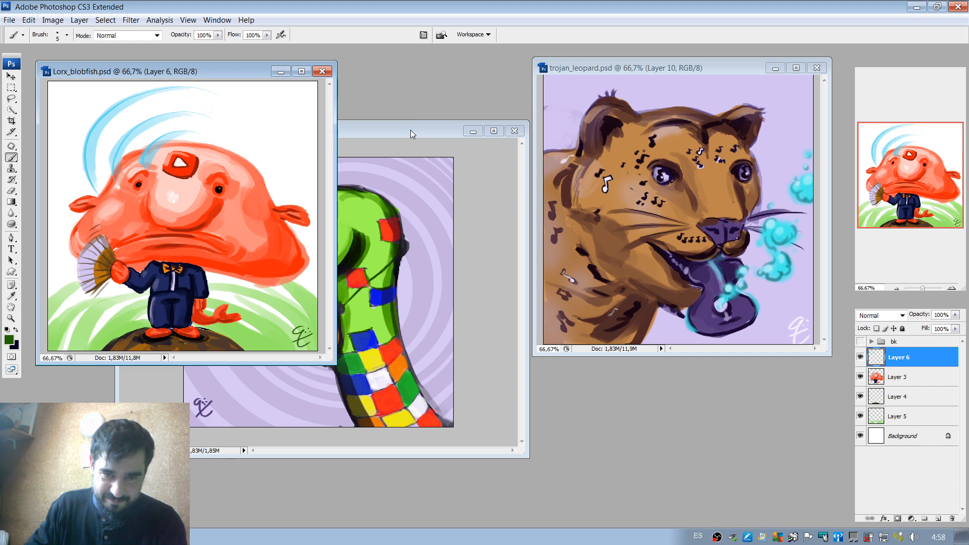
drag(410, 134, 569, 205)
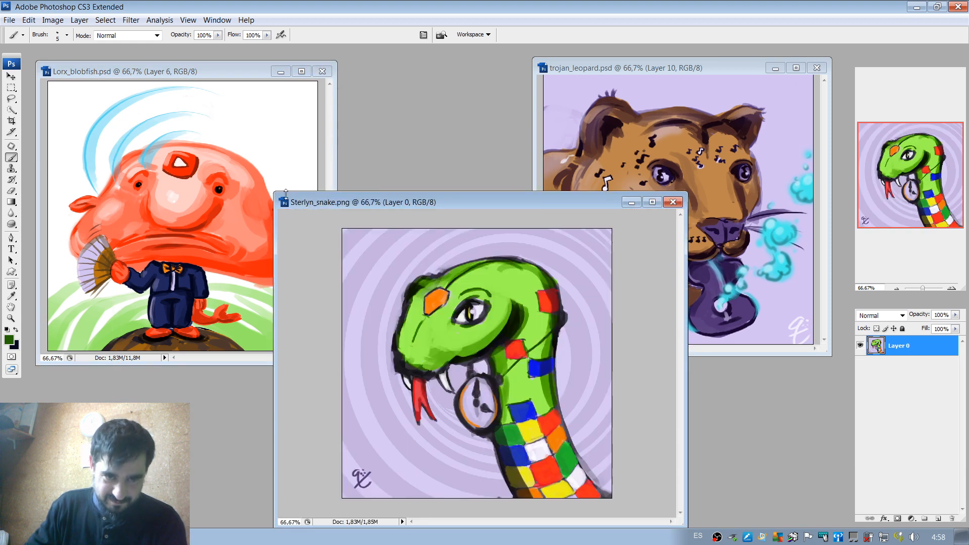
drag(286, 193, 443, 227)
double_click(514, 237)
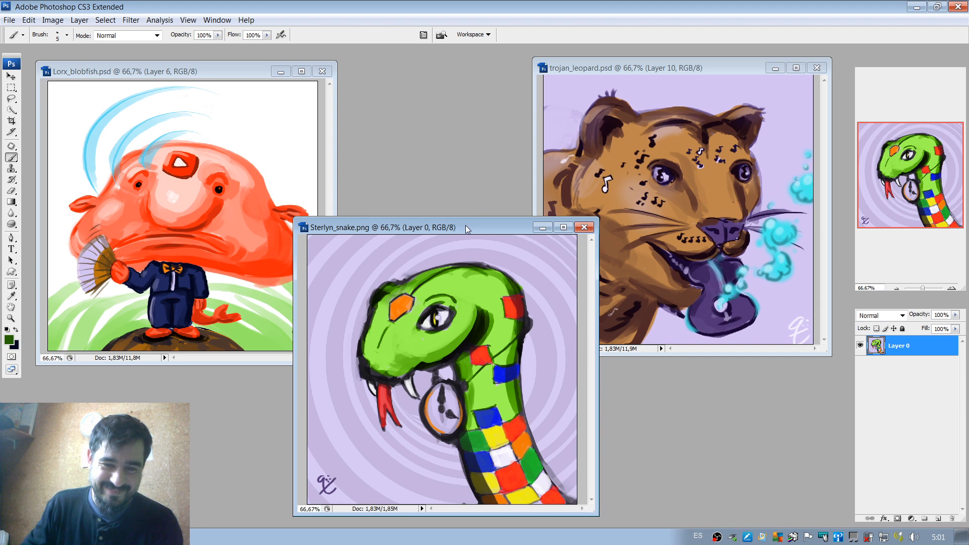
drag(465, 225, 468, 235)
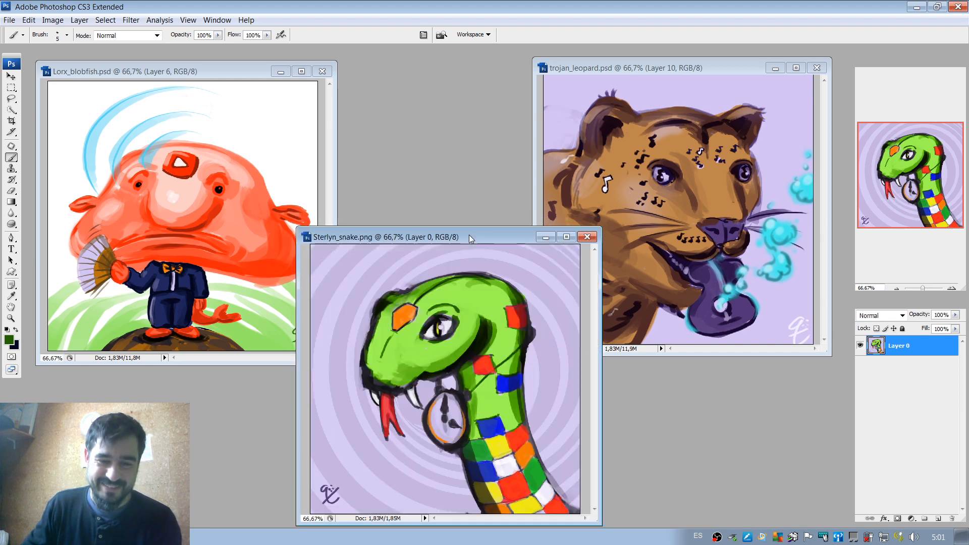